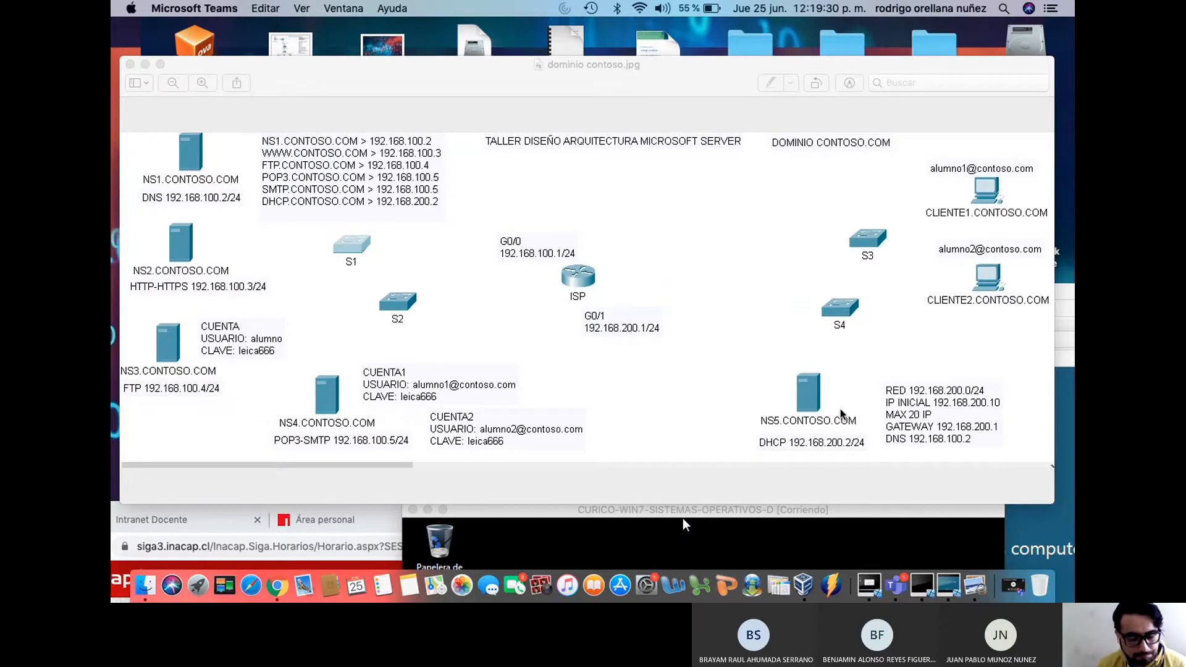
# Move the dominio contoso.jpg diagram aside and bring the CURICO-WIN2008 VM window forward
pyautogui.moveTo(646, 64); pyautogui.dragTo(582, 564)
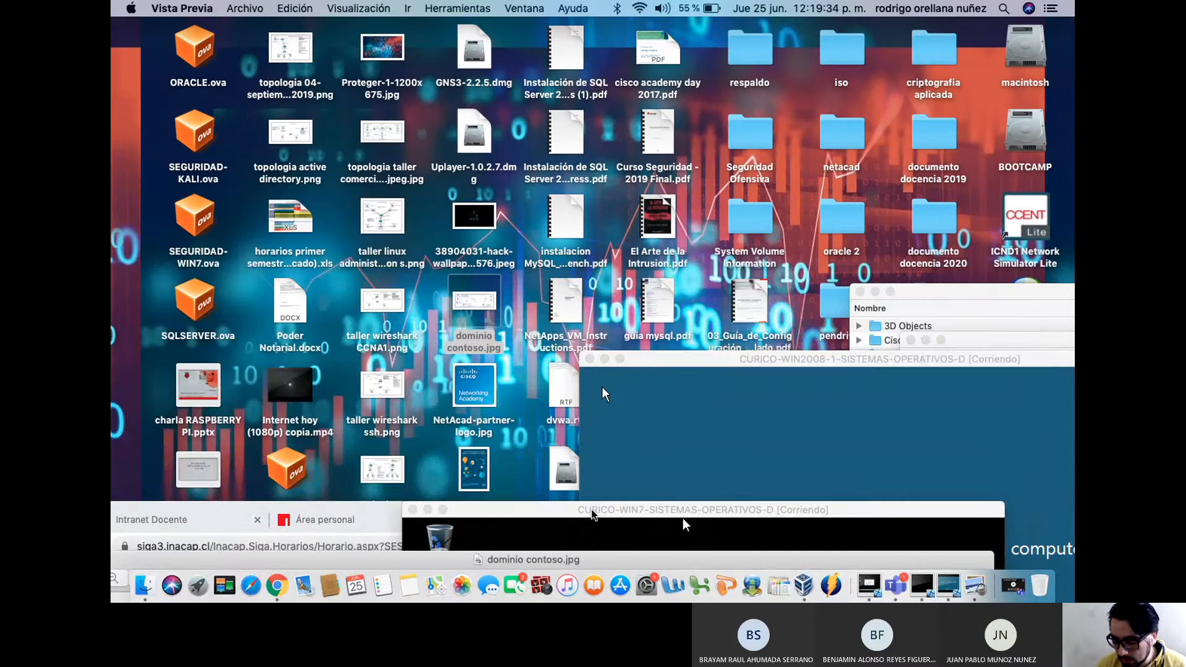
pyautogui.click(694, 376)
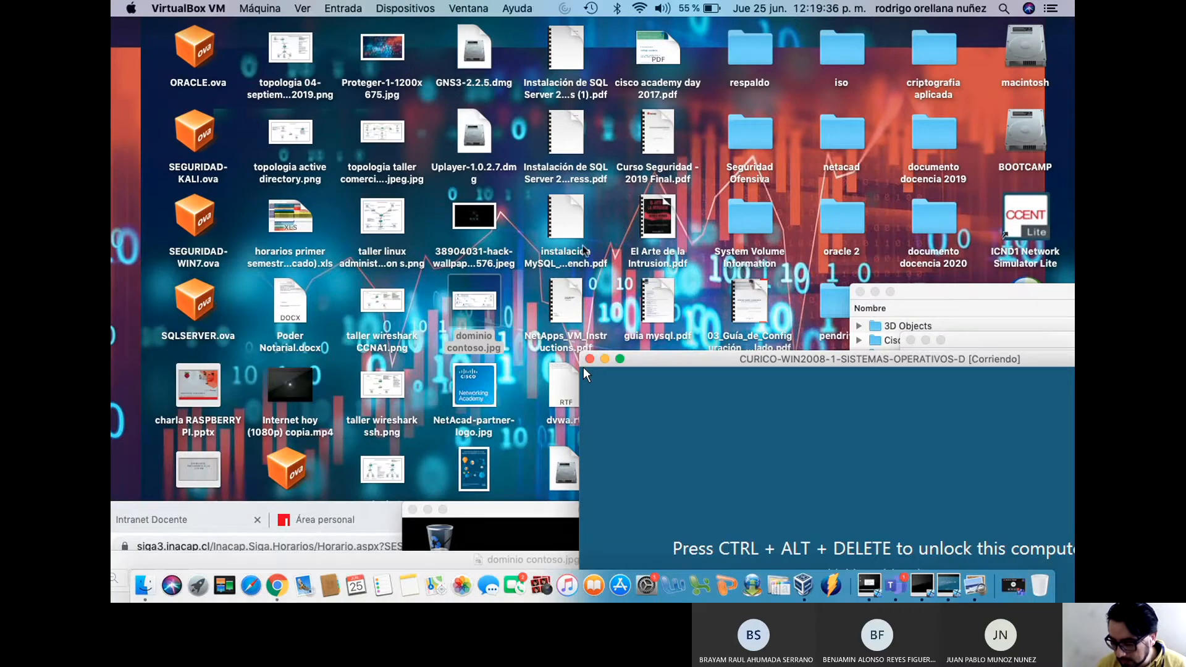
# Dismiss the Windows 7 activation warning and spread out the Win2008, Win7 and Win10 VM windows
pyautogui.moveTo(748, 363); pyautogui.dragTo(343, 36)
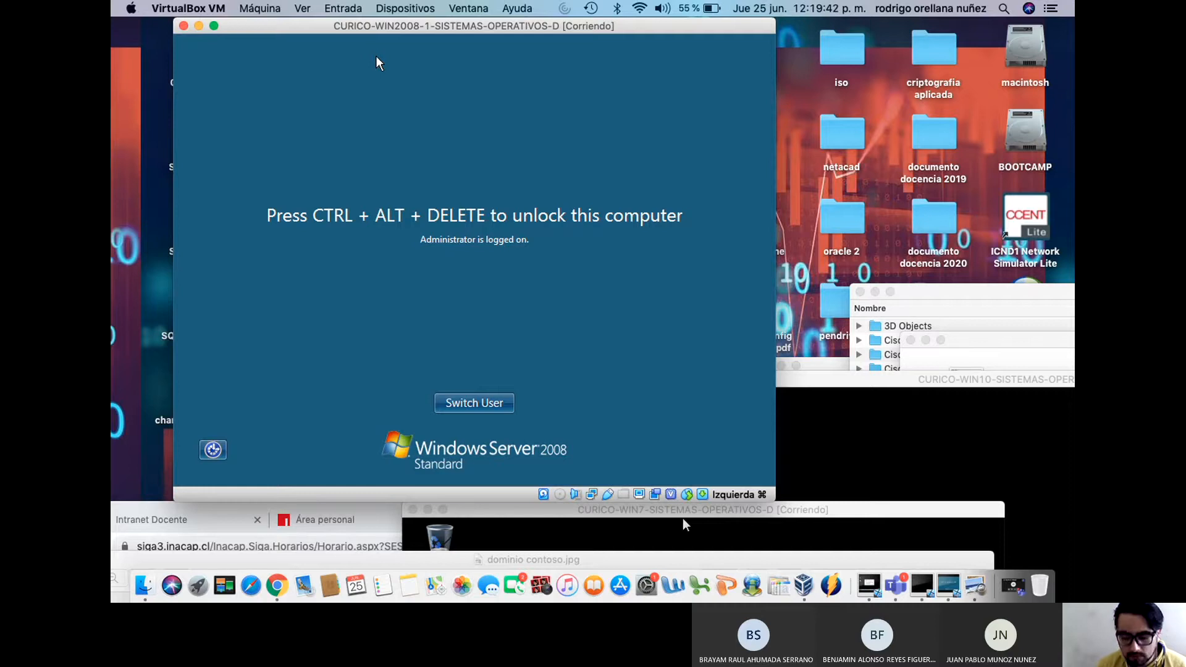
pyautogui.moveTo(684, 518); pyautogui.dragTo(711, 82)
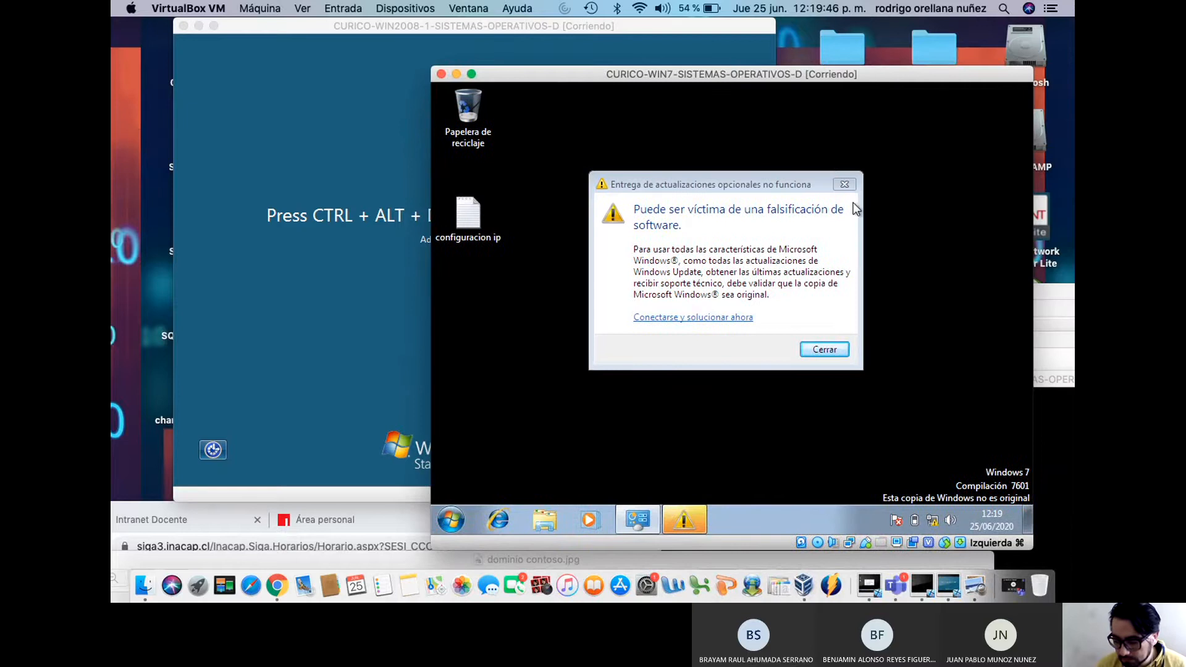
pyautogui.click(845, 184)
pyautogui.moveTo(839, 65); pyautogui.dragTo(430, 443)
pyautogui.moveTo(872, 380); pyautogui.dragTo(667, 68)
pyautogui.moveTo(439, 462); pyautogui.dragTo(1006, 206)
pyautogui.moveTo(431, 39); pyautogui.dragTo(450, 87)
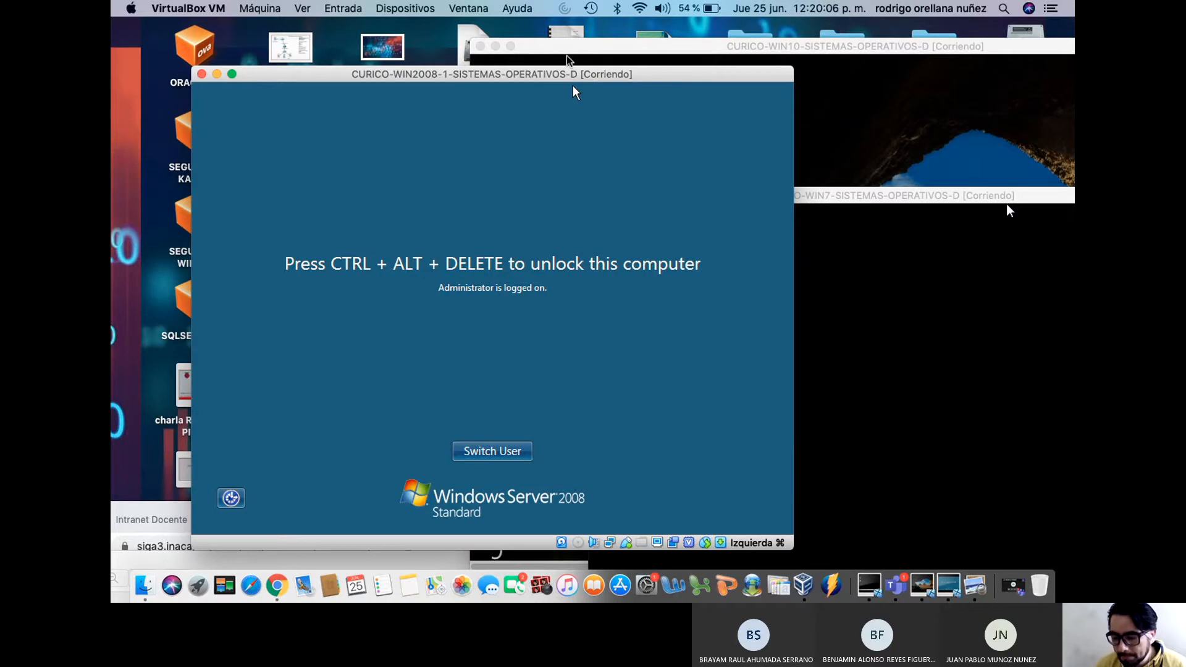
# Fine-tune the Win2008 and Win10 window positions, then open VirtualBox Manager with CURICO-WIN7 selected
pyautogui.moveTo(570, 75); pyautogui.dragTo(611, 67)
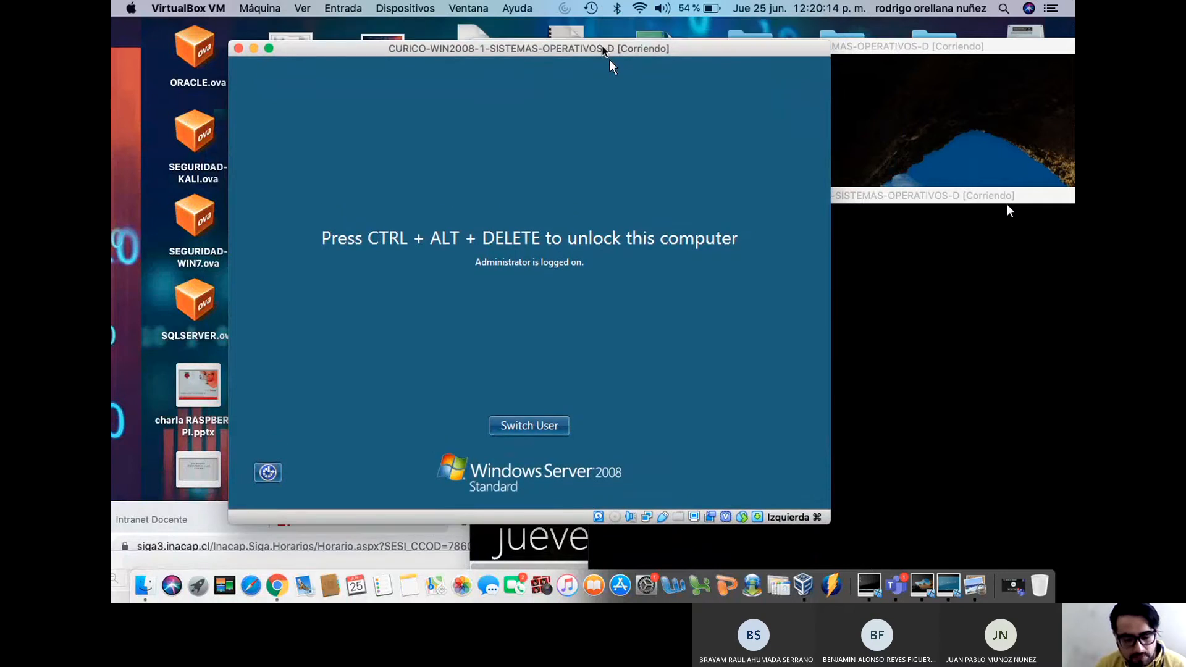
pyautogui.moveTo(610, 65)
pyautogui.mouseDown()
pyautogui.moveTo(601, 58)
pyautogui.moveTo(610, 74)
pyautogui.mouseUp()
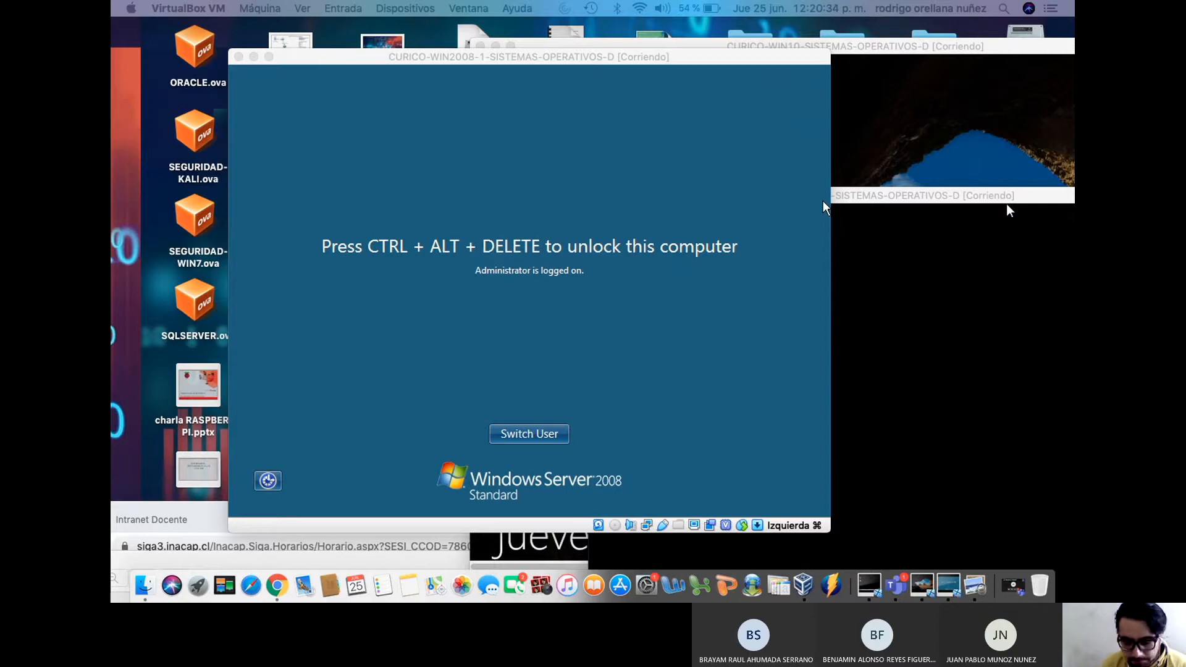
pyautogui.moveTo(454, 58); pyautogui.dragTo(485, 79)
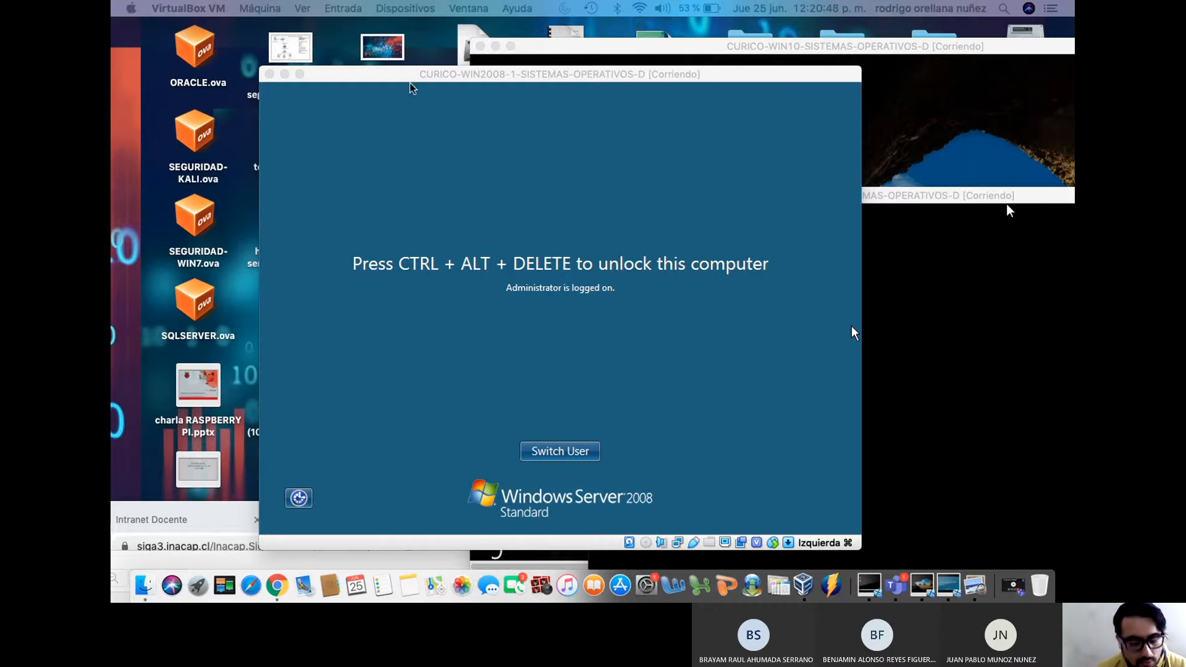
pyautogui.moveTo(930, 43); pyautogui.dragTo(642, 26)
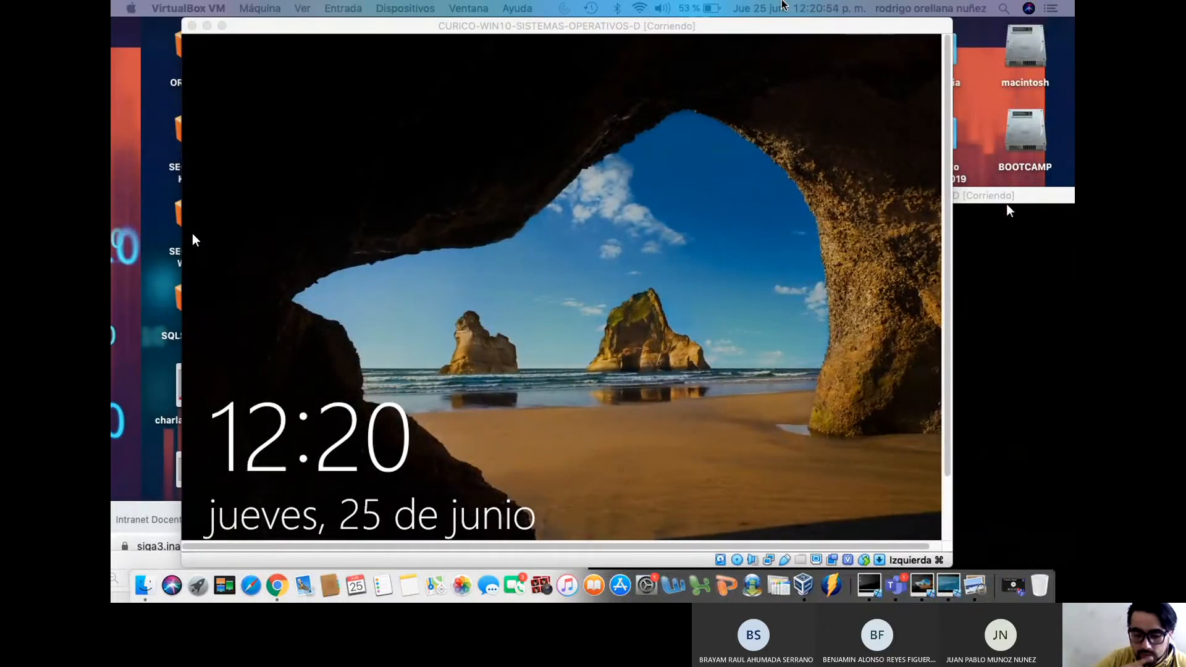
pyautogui.moveTo(287, 26); pyautogui.dragTo(361, 27)
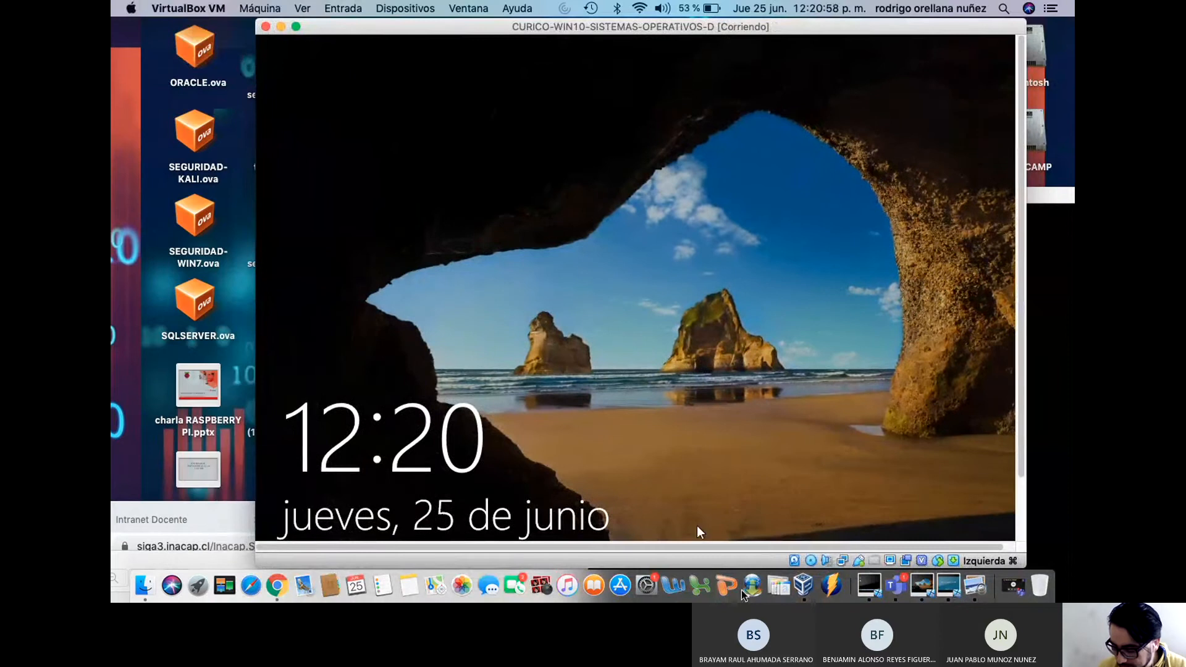
pyautogui.click(803, 586)
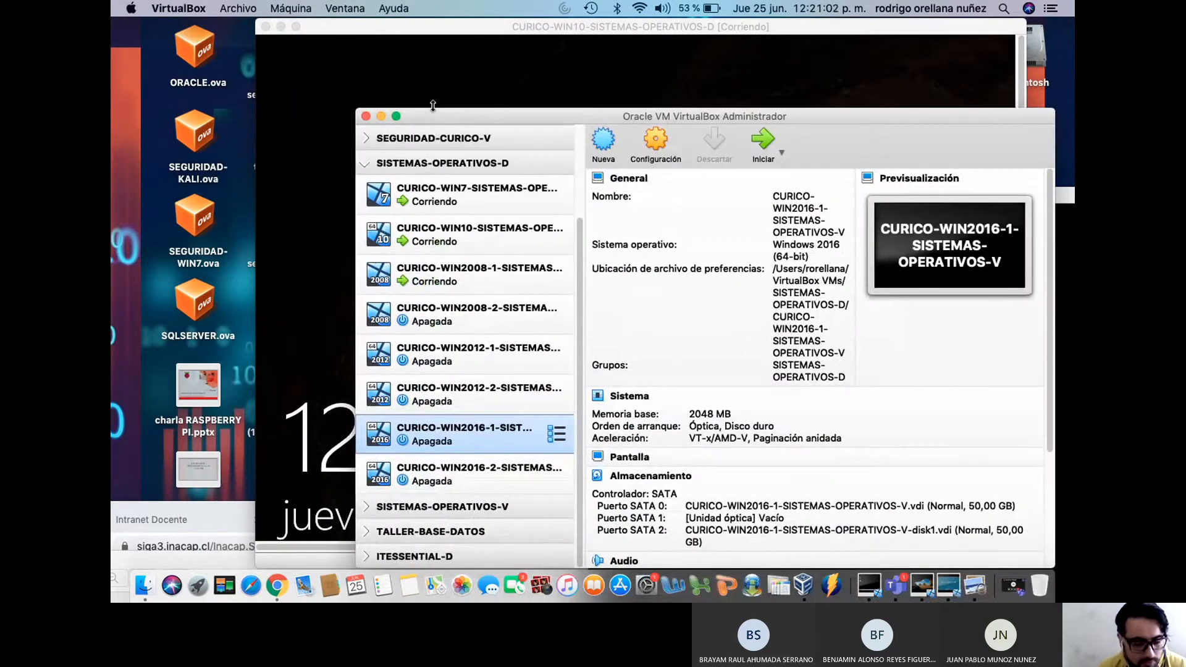
pyautogui.click(473, 194)
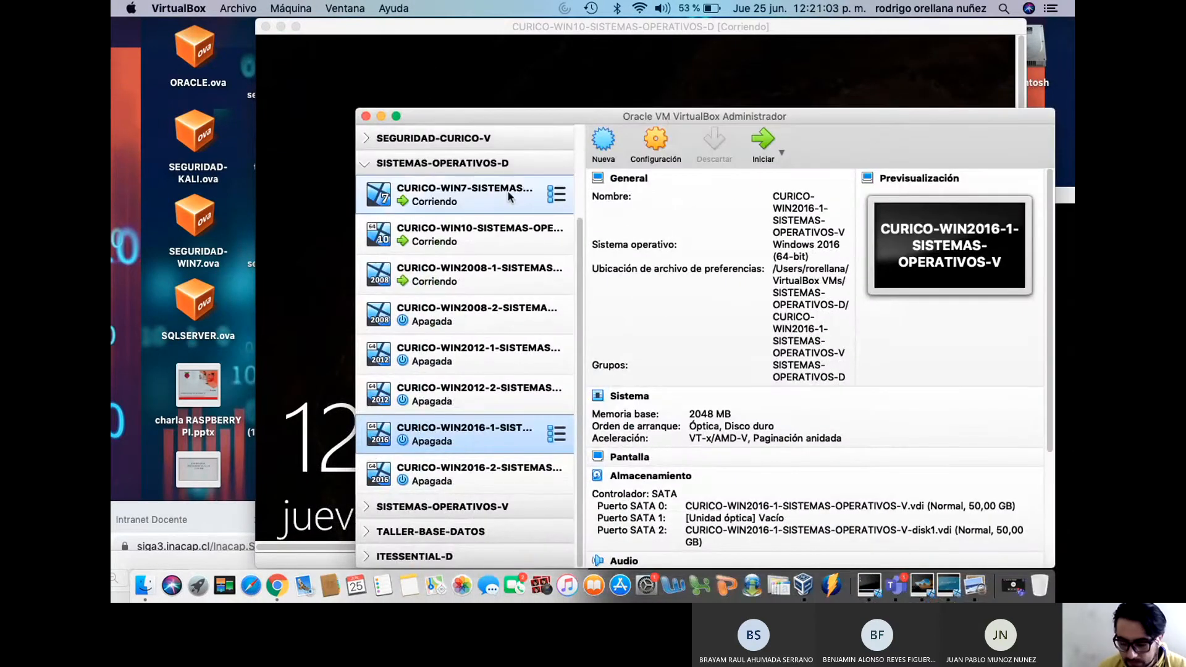
# Open CURICO-WIN7's Red settings and leave adapter 1 on Red interna 'intnet' after trying Red NAT
pyautogui.rightClick(474, 195)
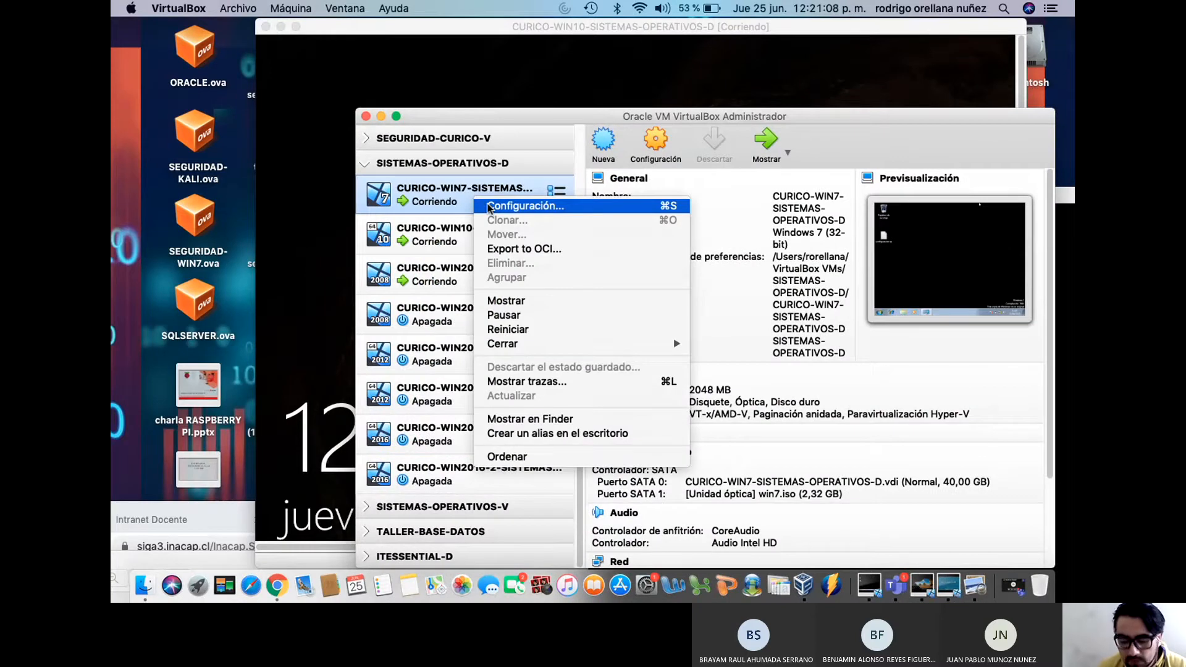
pyautogui.click(488, 207)
pyautogui.click(704, 148)
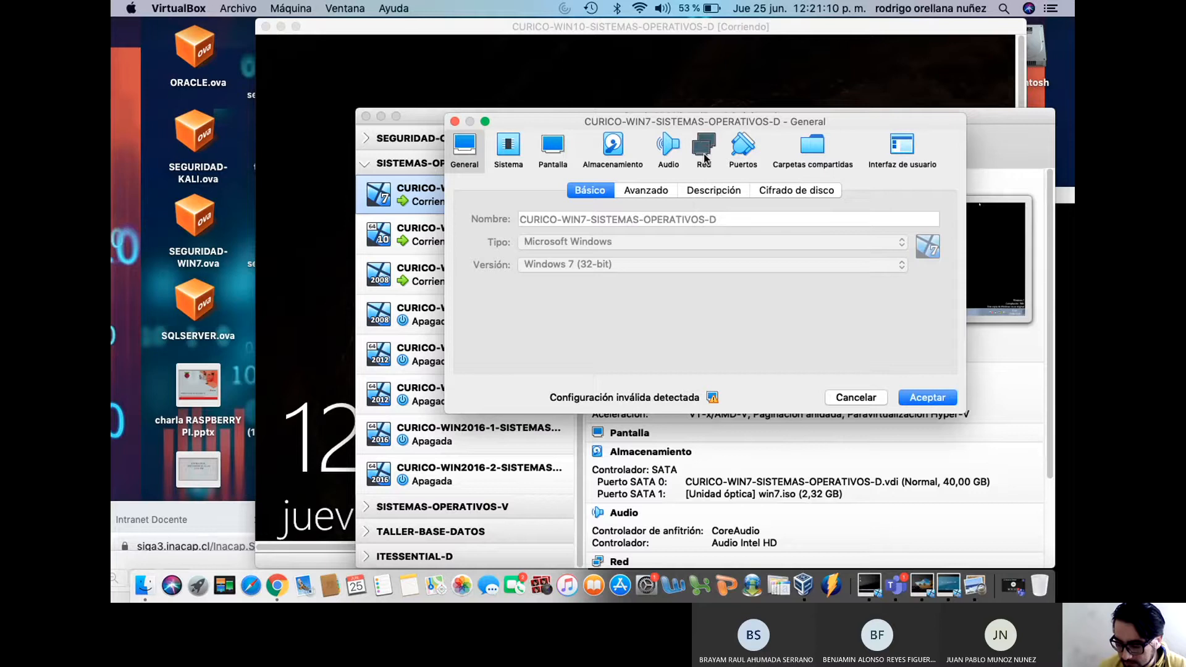
pyautogui.click(641, 239)
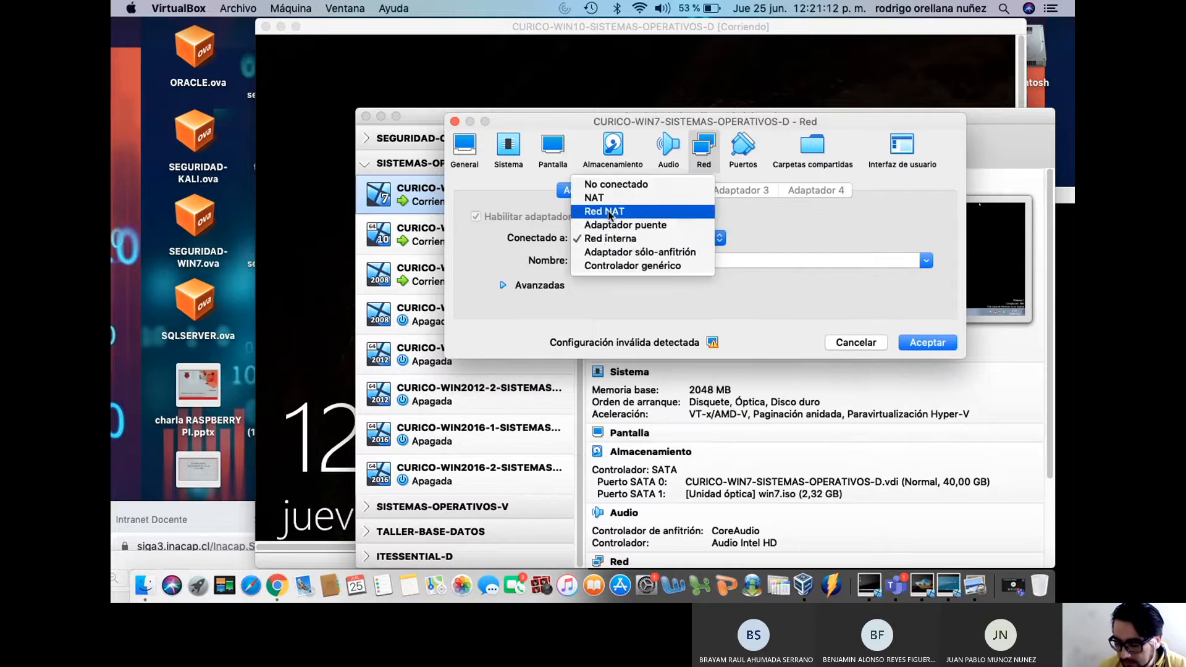
pyautogui.click(618, 207)
pyautogui.click(633, 239)
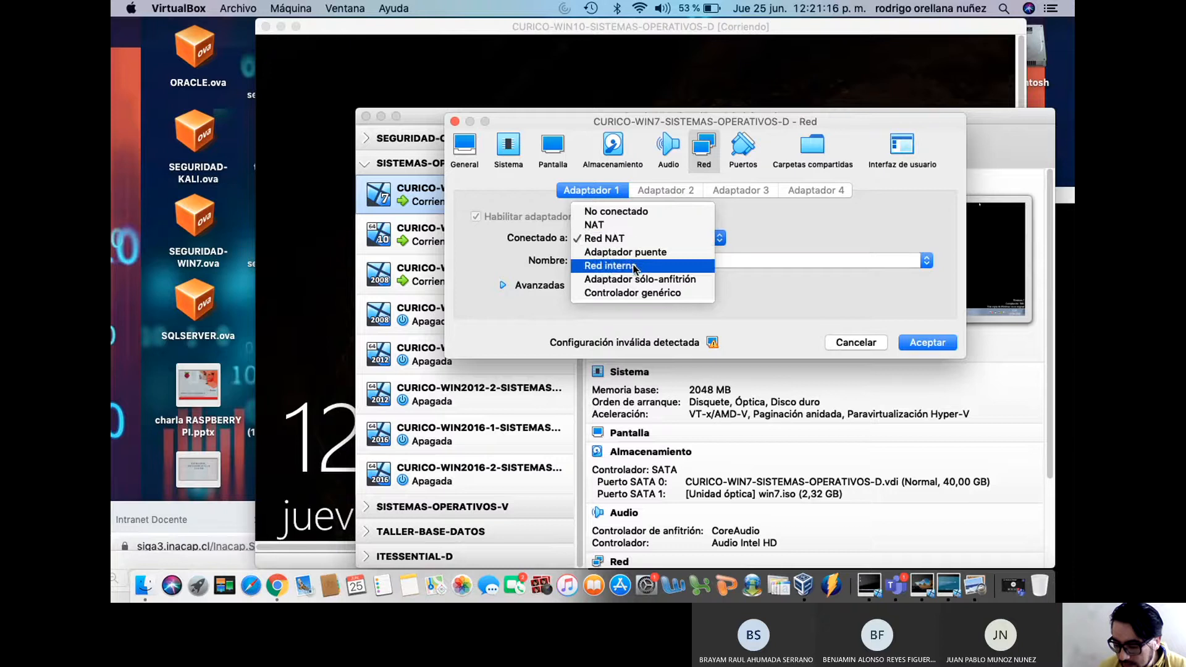
pyautogui.click(637, 266)
pyautogui.click(568, 285)
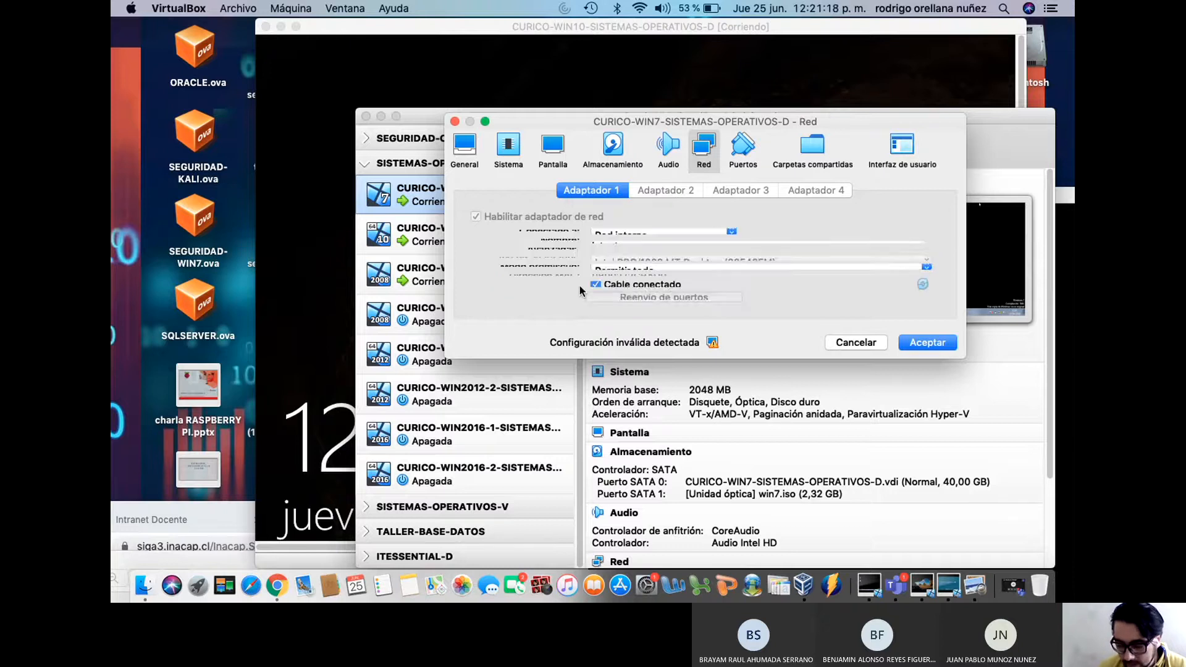
pyautogui.click(552, 290)
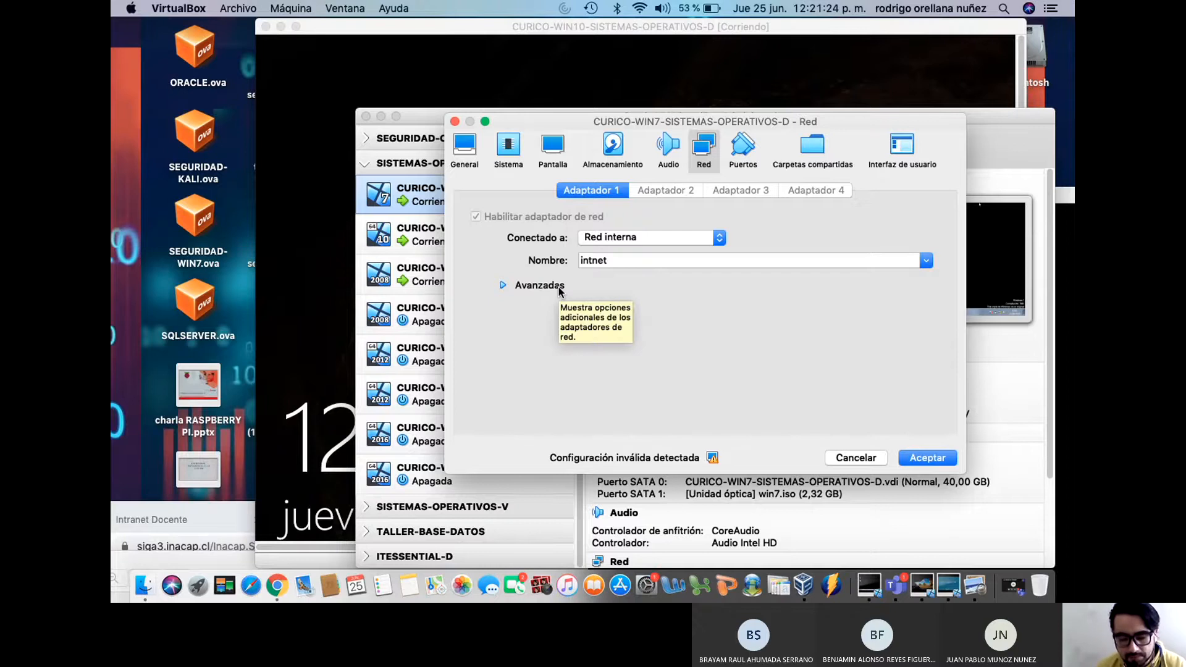
pyautogui.click(643, 241)
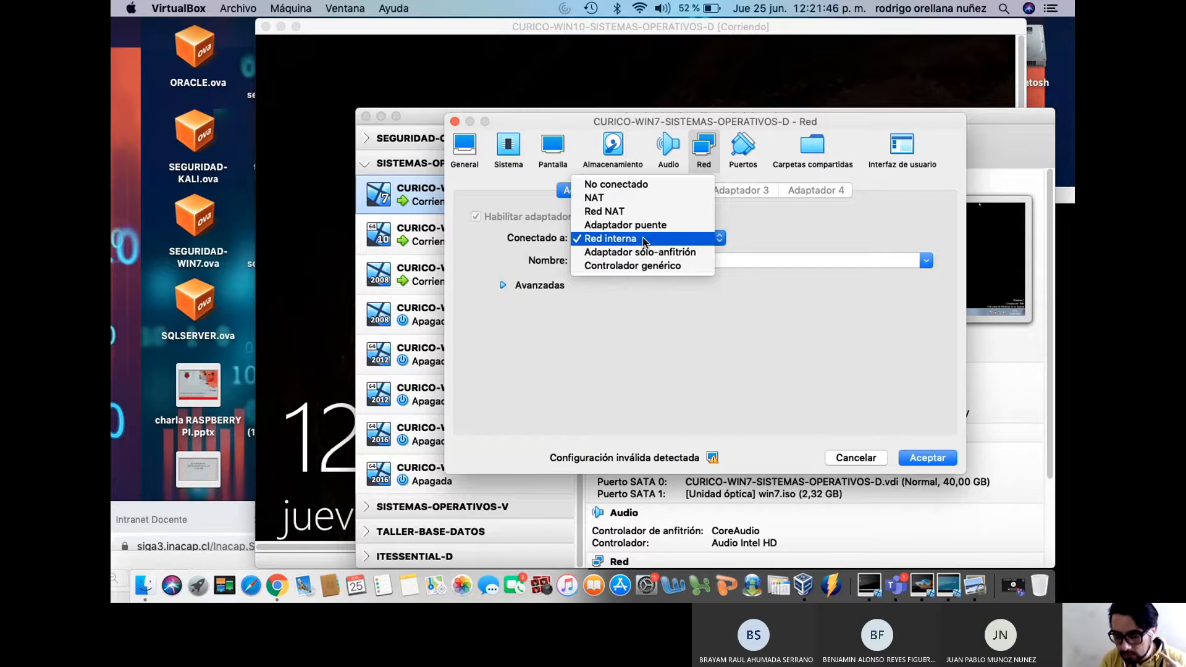
pyautogui.press('Down')
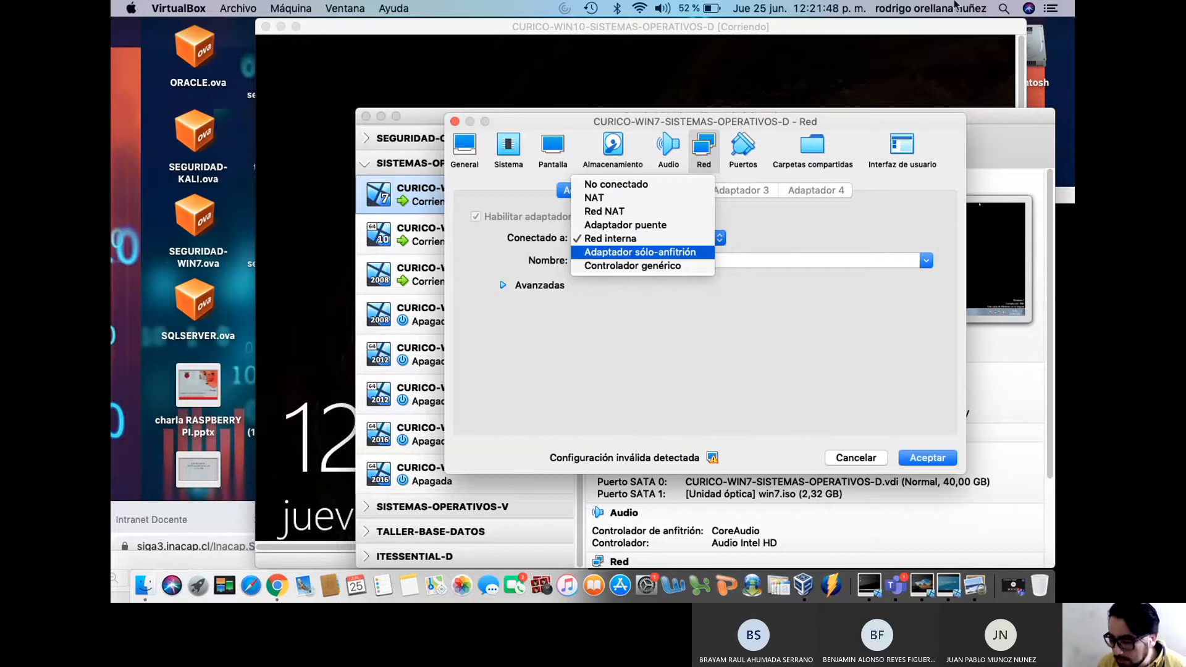
# Drag the CURICO-WIN10 window, showing its lock screen, in front of the network settings
pyautogui.moveTo(898, 31)
pyautogui.mouseDown()
pyautogui.moveTo(672, 151)
pyautogui.moveTo(912, 41)
pyautogui.mouseUp()
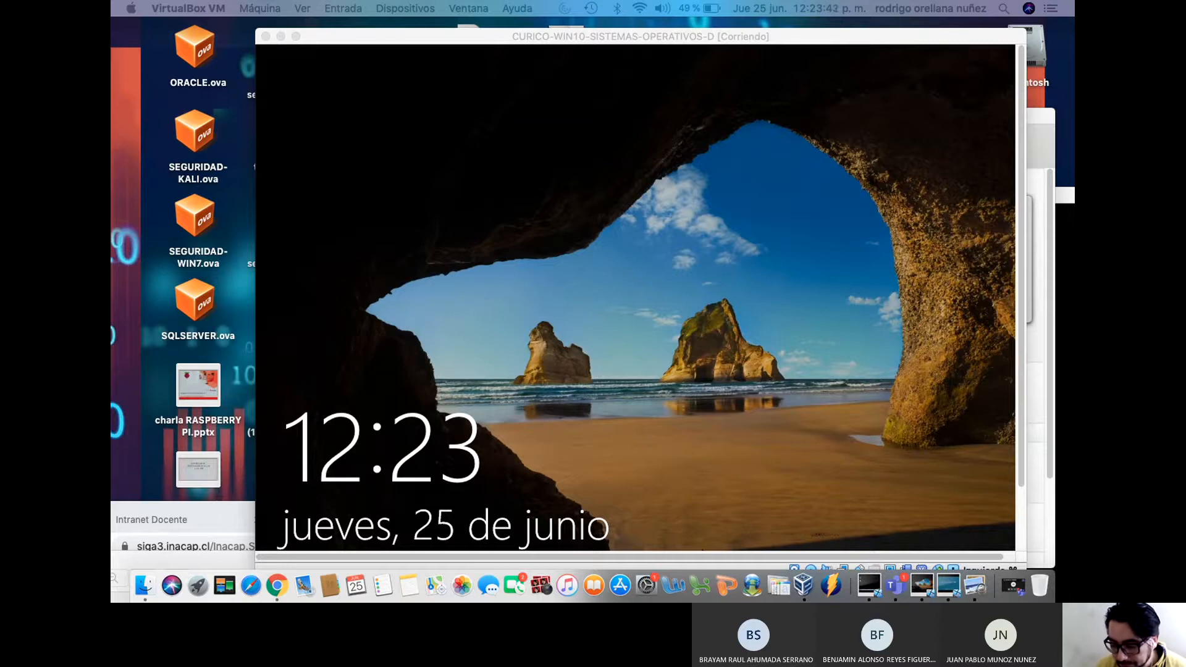
# Move the Win10 window aside and bring CURICO-WIN7's network settings dialog fully into view
pyautogui.moveTo(664, 38); pyautogui.dragTo(721, 478)
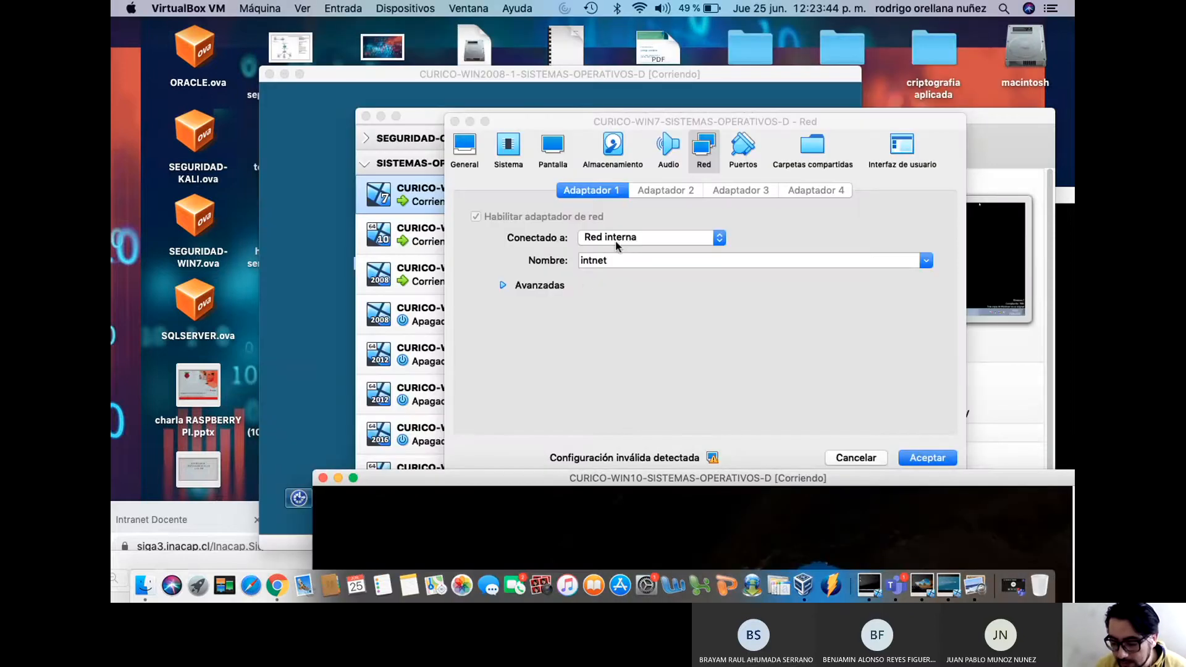
pyautogui.click(584, 119)
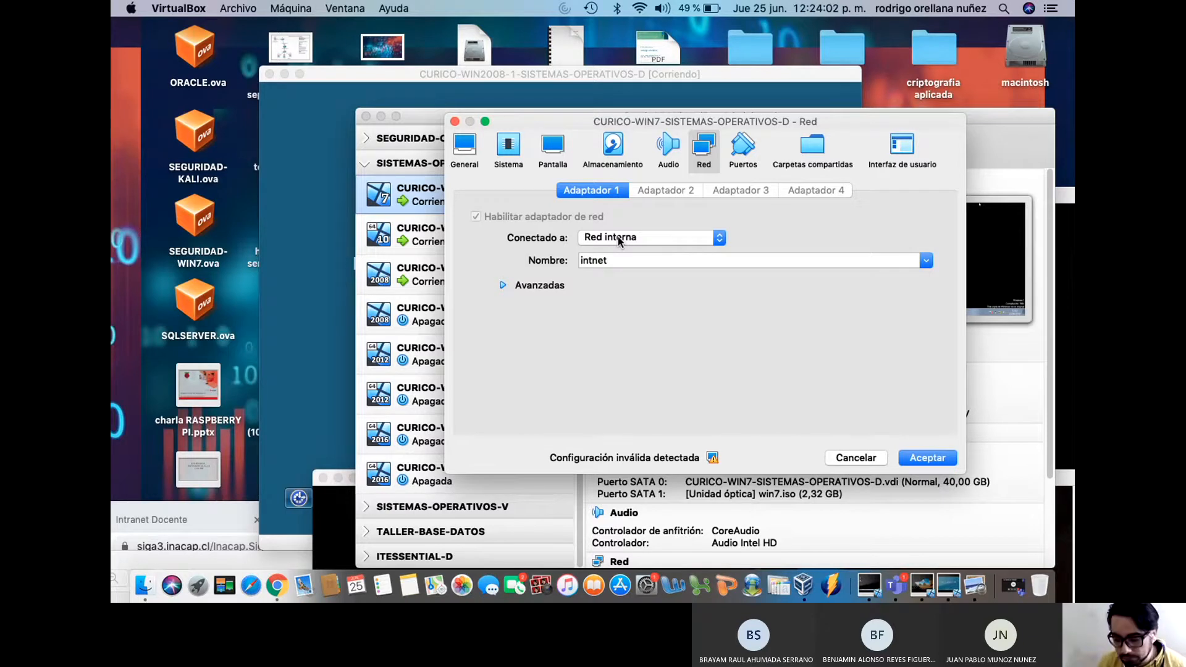
pyautogui.moveTo(544, 122); pyautogui.dragTo(745, 331)
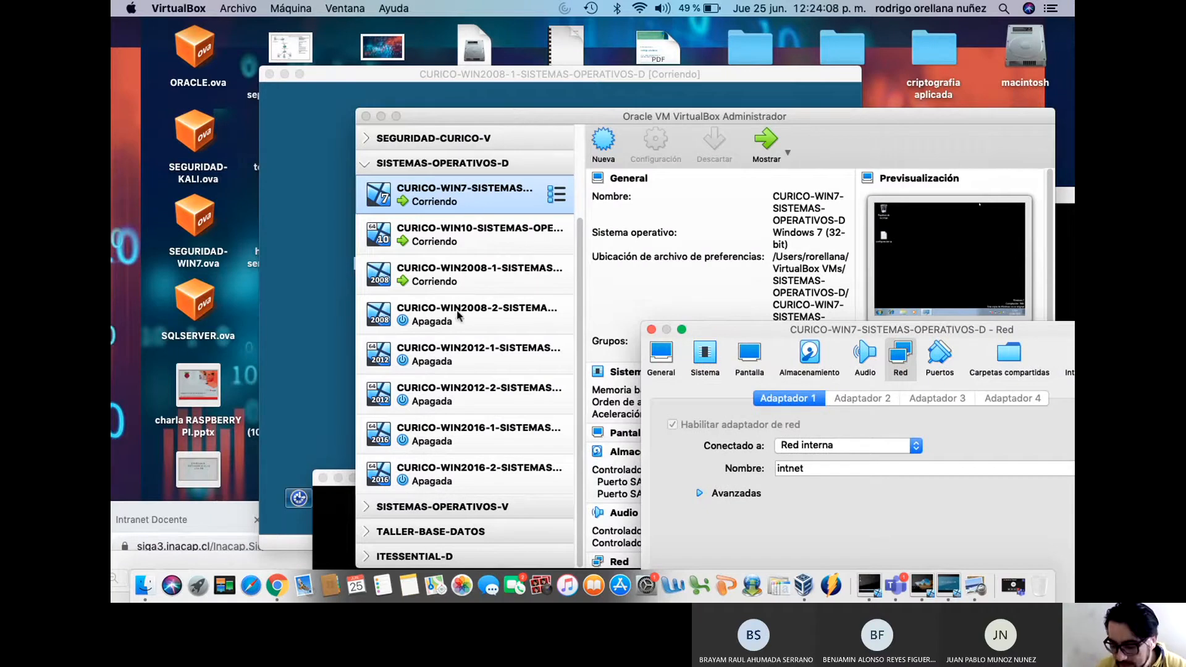
pyautogui.moveTo(734, 323); pyautogui.dragTo(481, 147)
# Confirm adapter 1 stays on Red interna 'intnet' and save the settings with Aceptar
pyautogui.click(591, 274)
pyautogui.click(592, 272)
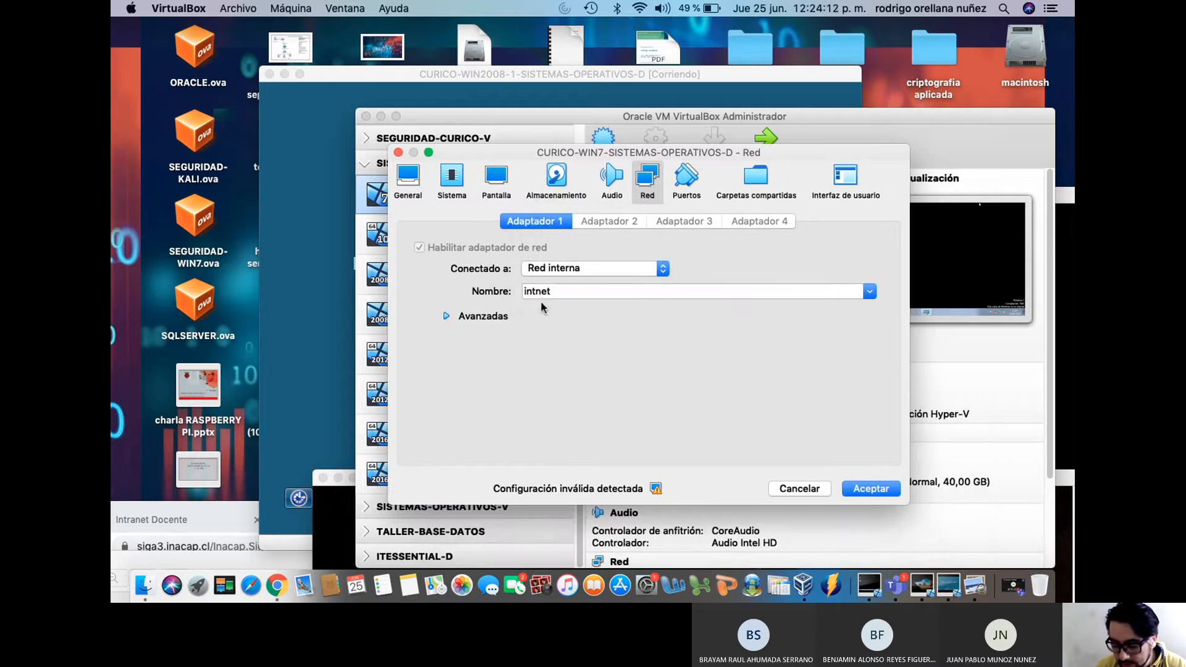
pyautogui.click(495, 317)
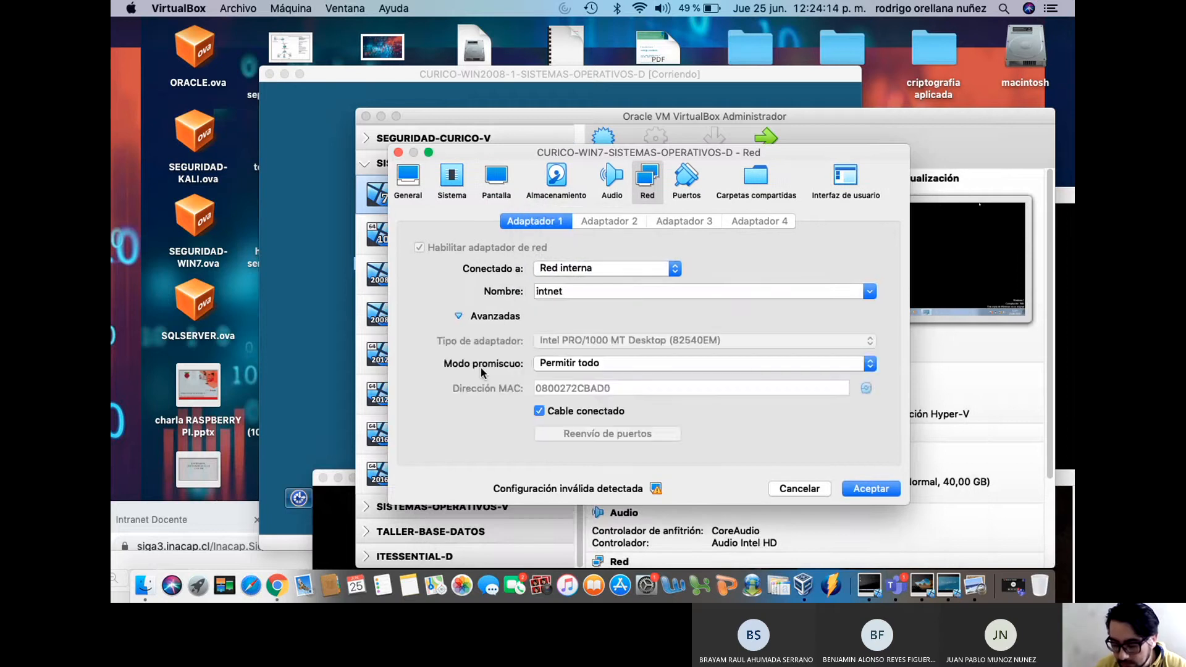
pyautogui.click(870, 488)
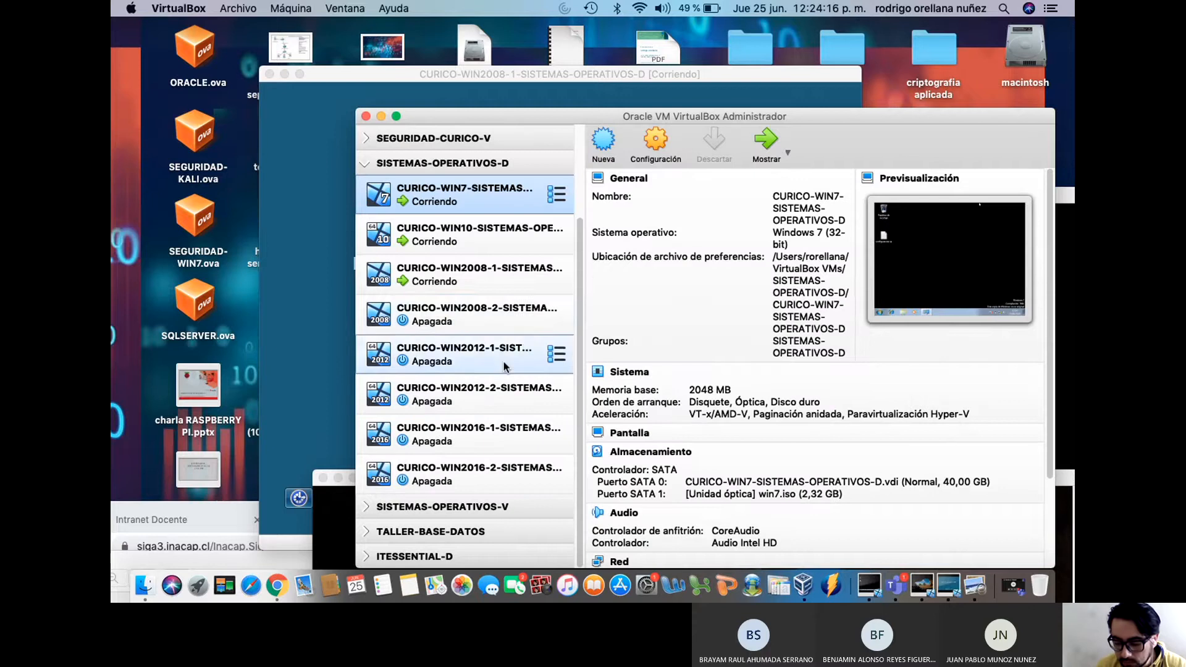
pyautogui.click(470, 317)
# Confirm CURICO-WIN2008-2's network adapter is on internal network intnet and save
pyautogui.rightClick(470, 318)
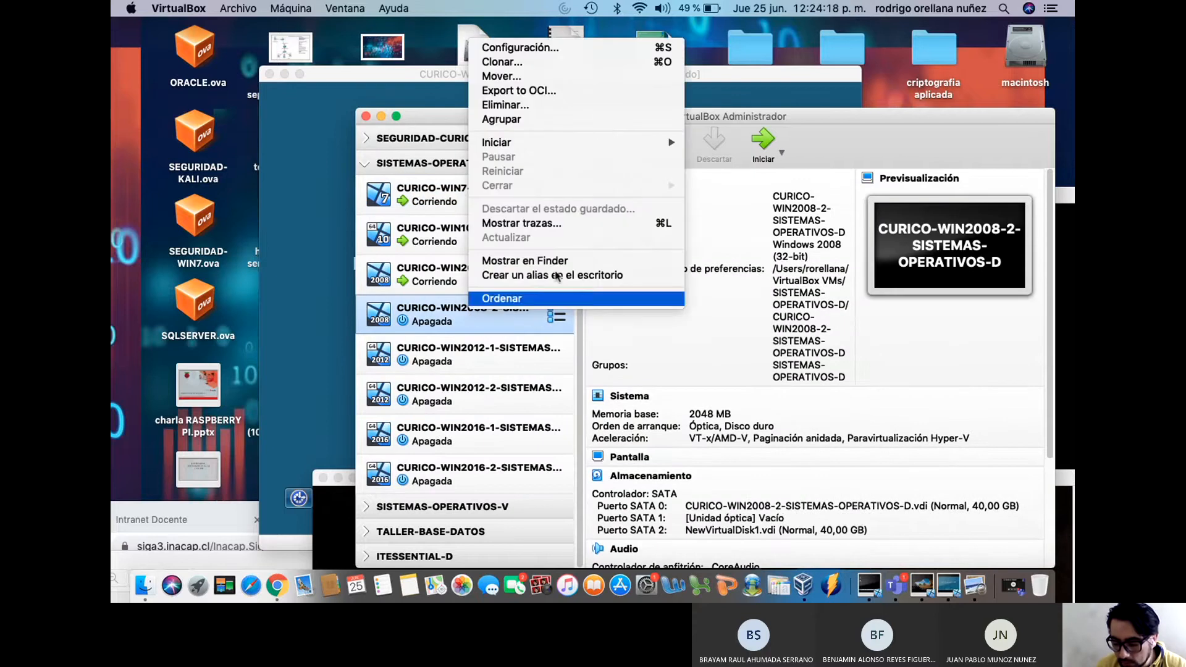
pyautogui.click(595, 48)
pyautogui.click(699, 148)
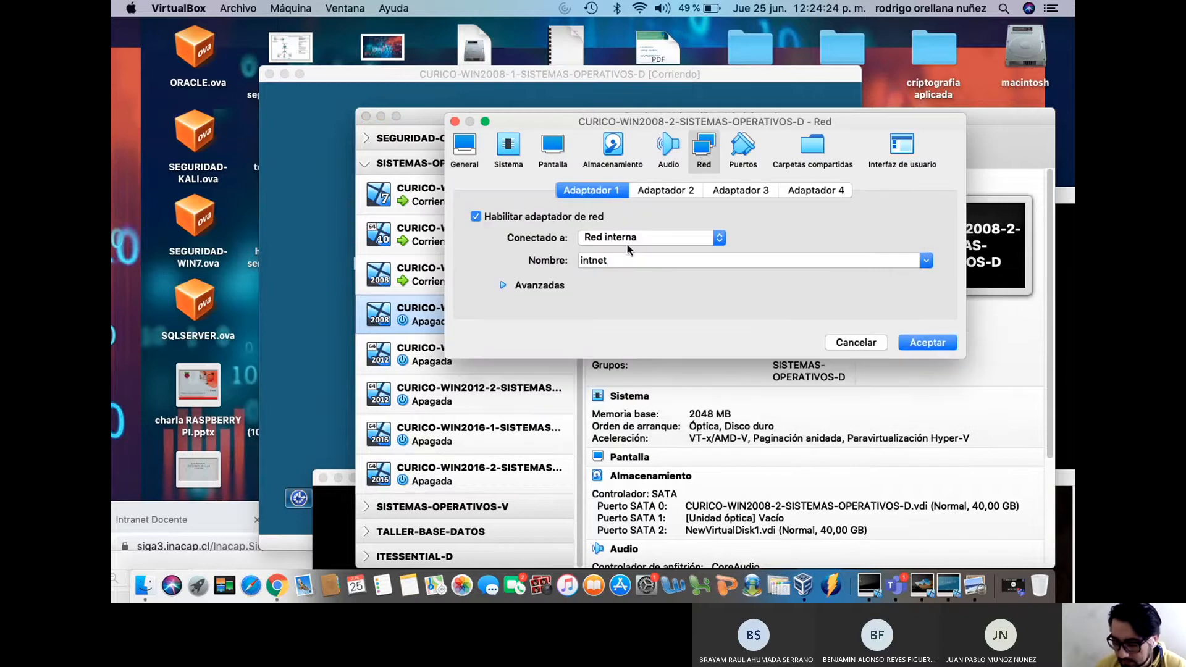
pyautogui.click(924, 344)
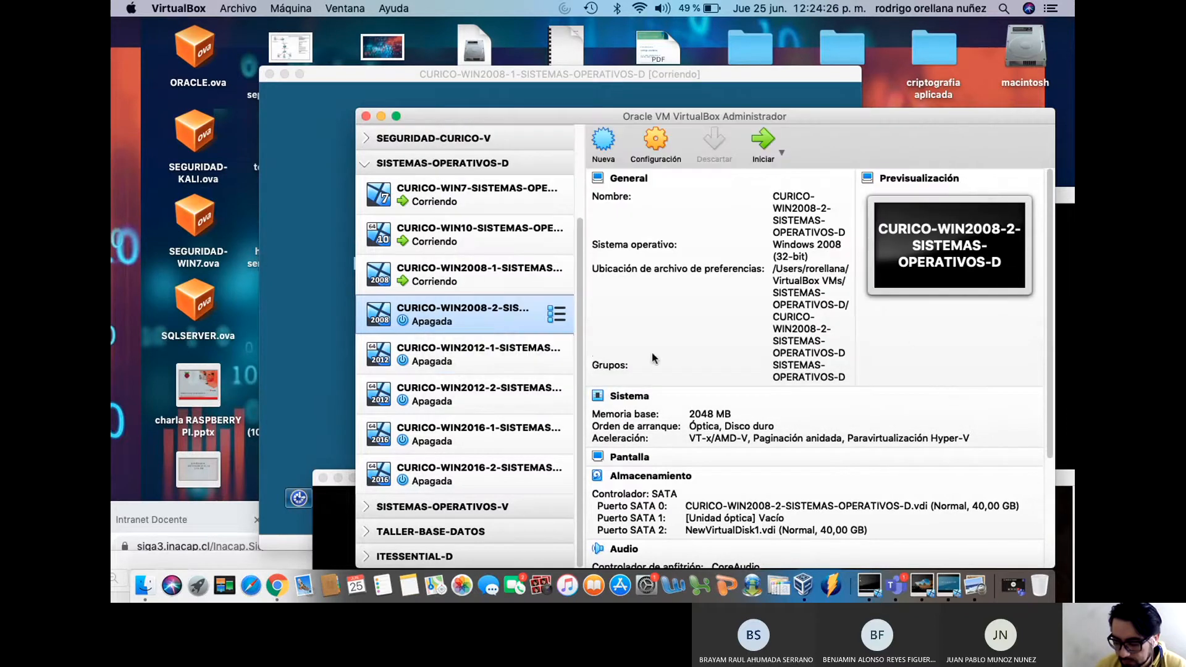
# Confirm CURICO-WIN2012-1's network adapter is on internal network intnet and save
pyautogui.click(473, 359)
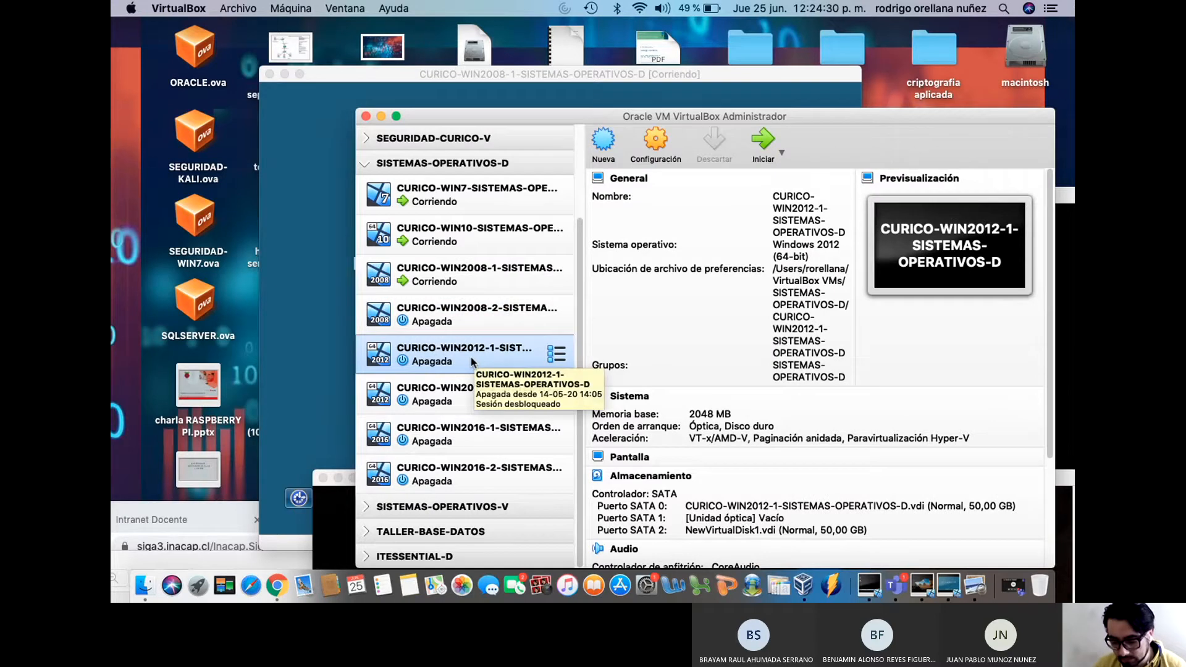
pyautogui.rightClick(471, 362)
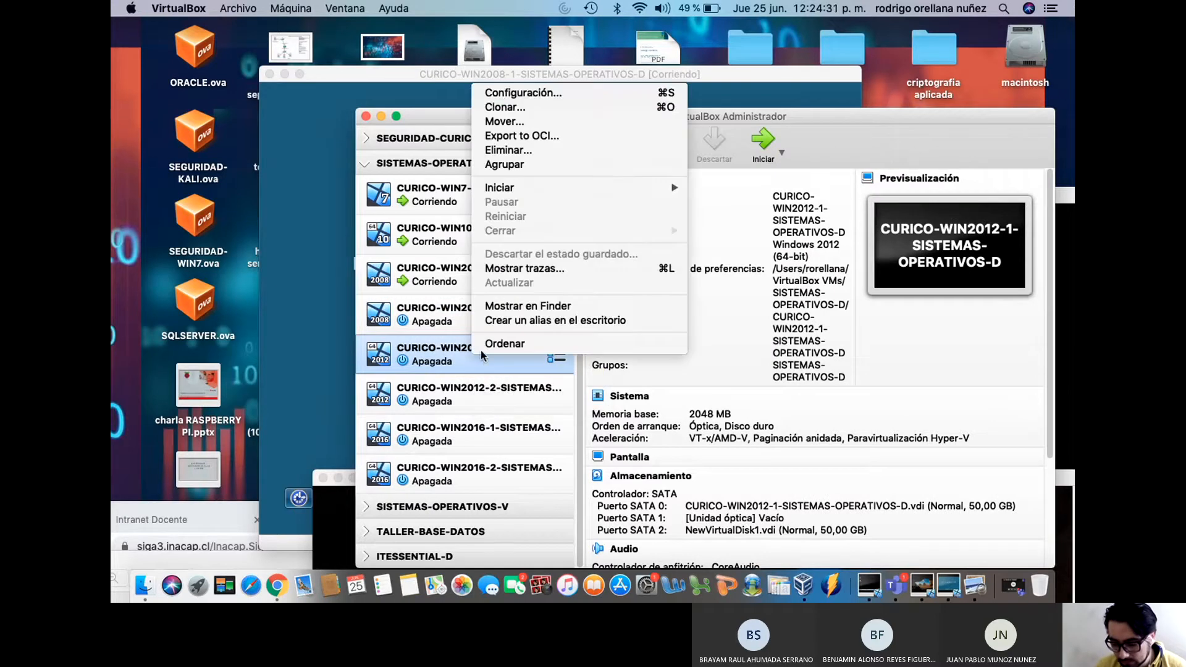
pyautogui.click(530, 94)
pyautogui.click(704, 147)
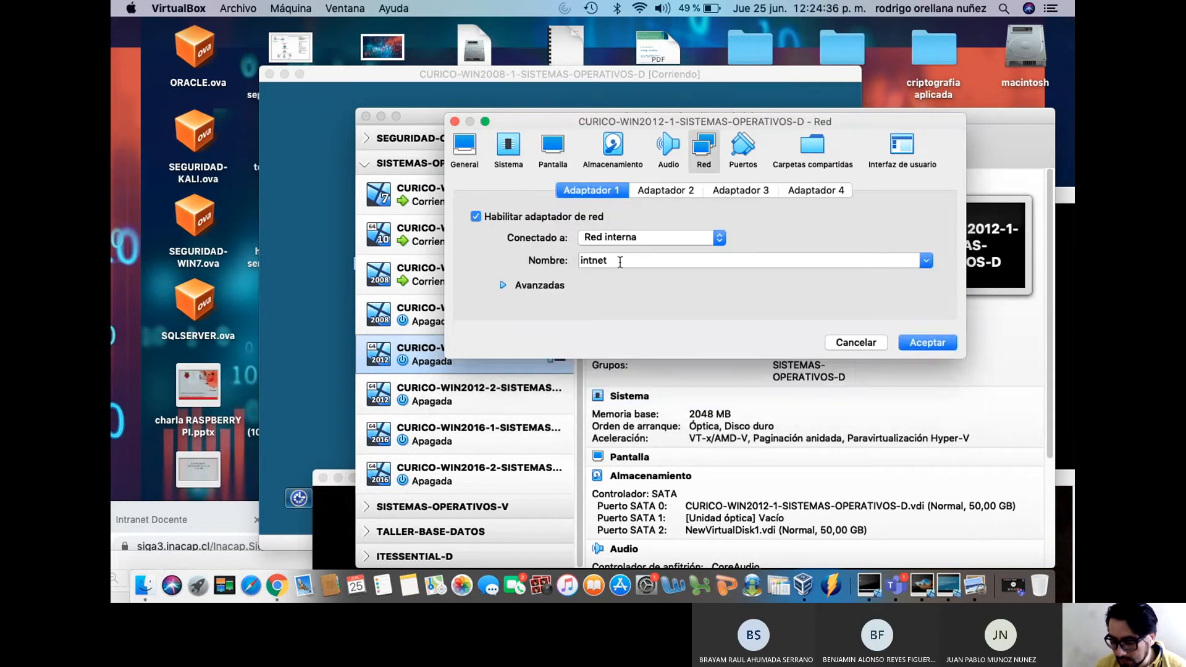
pyautogui.click(927, 342)
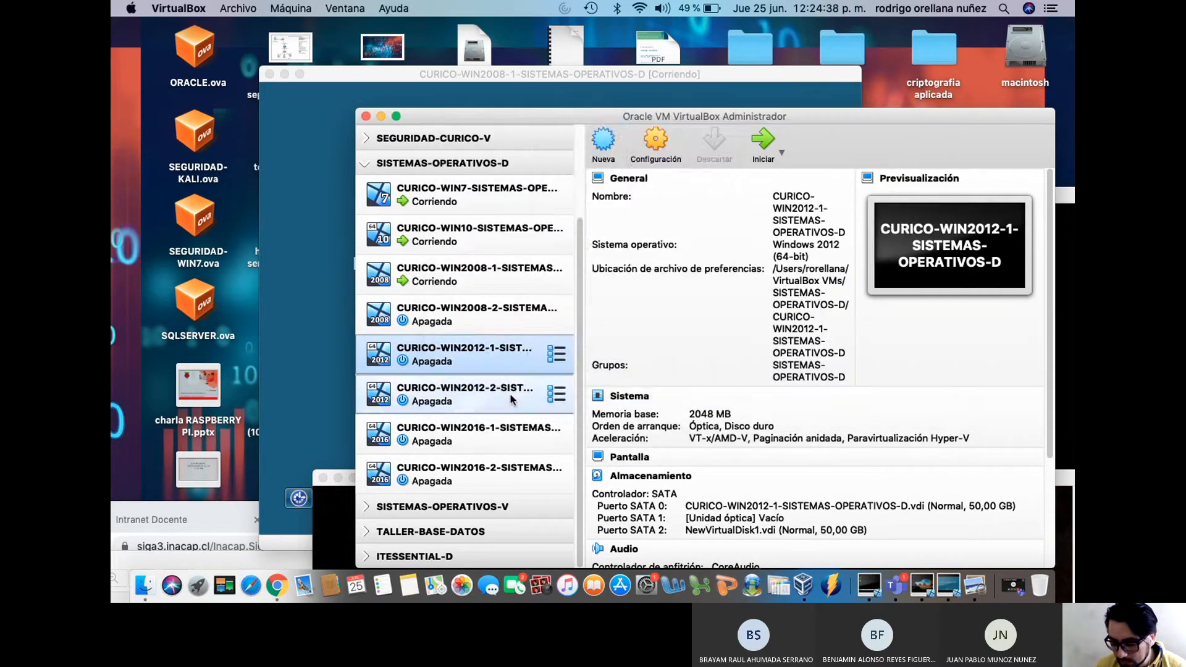
# Confirm CURICO-WIN2012-2's network adapter is on internal network intnet and save
pyautogui.click(510, 395)
pyautogui.rightClick(509, 392)
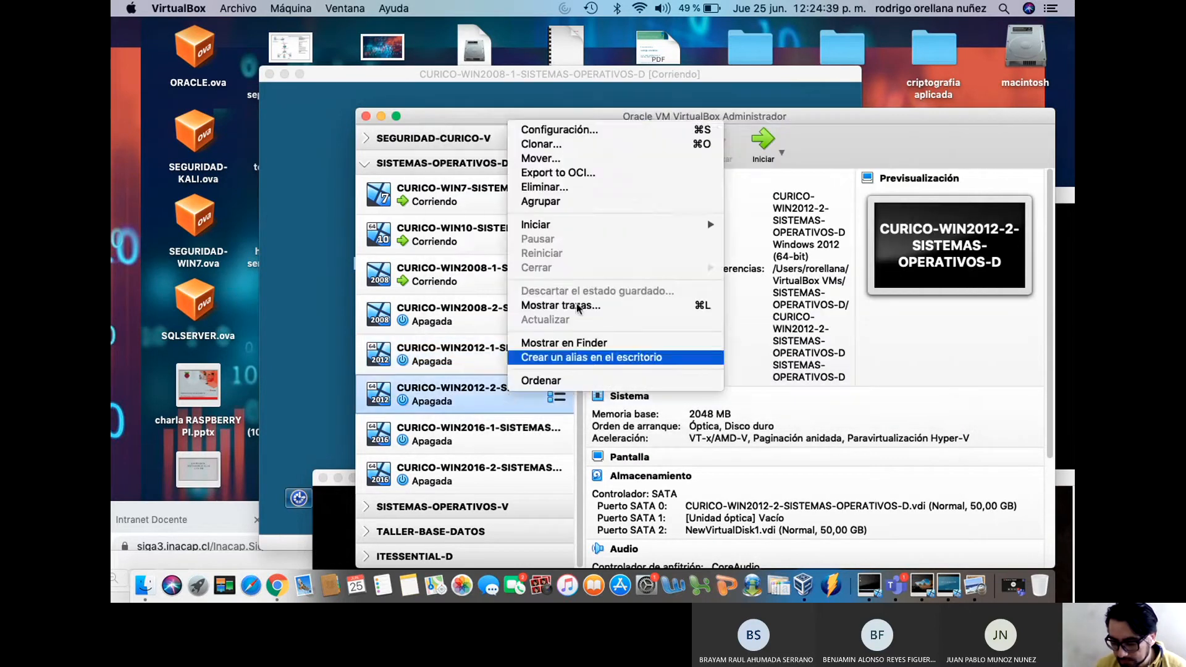
pyautogui.click(602, 130)
pyautogui.click(710, 151)
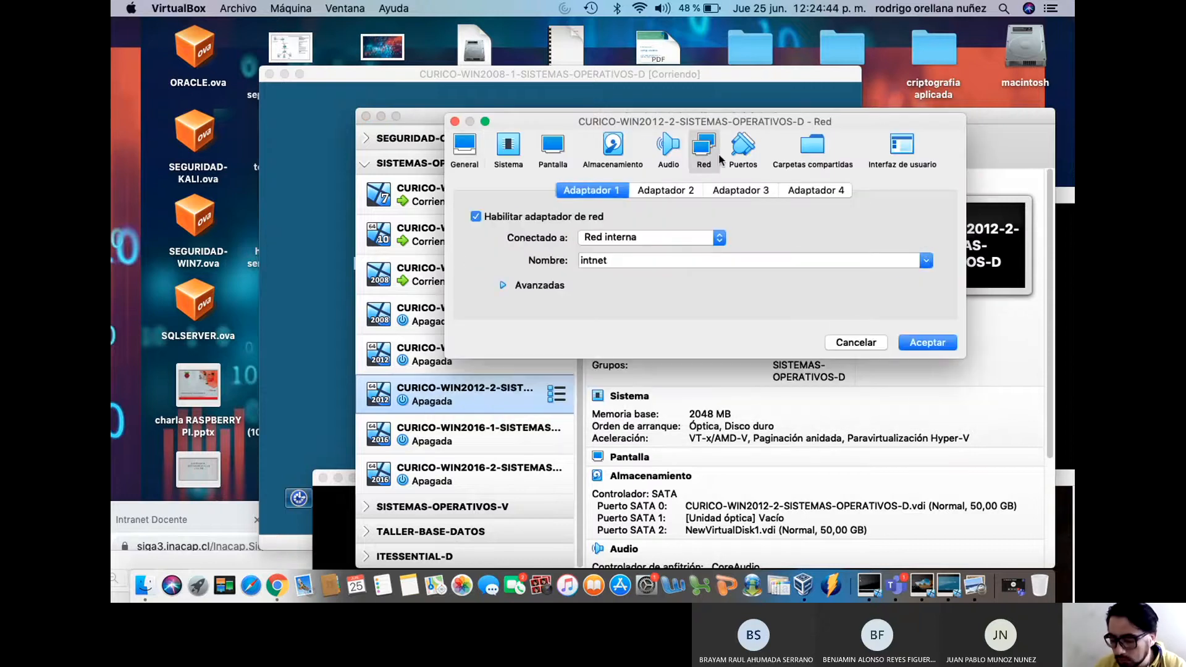
pyautogui.click(927, 342)
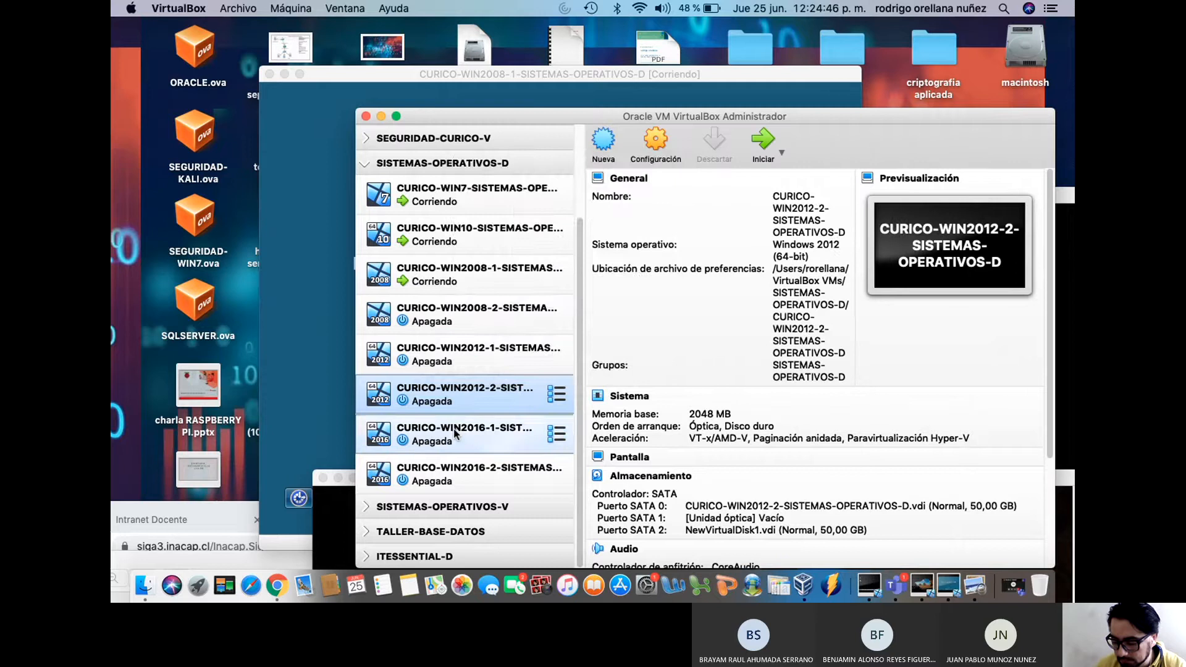
# Check CURICO-WIN2016-1's network adapter and advanced options, then save its intnet setting
pyautogui.rightClick(456, 433)
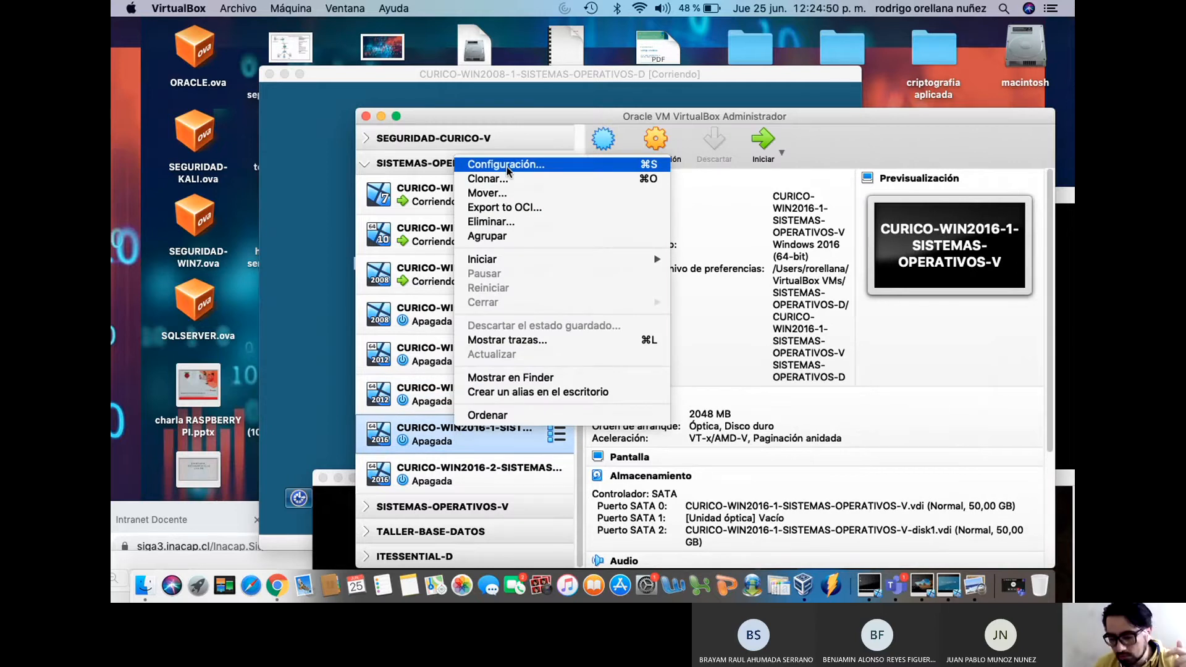
pyautogui.click(534, 161)
pyautogui.click(705, 147)
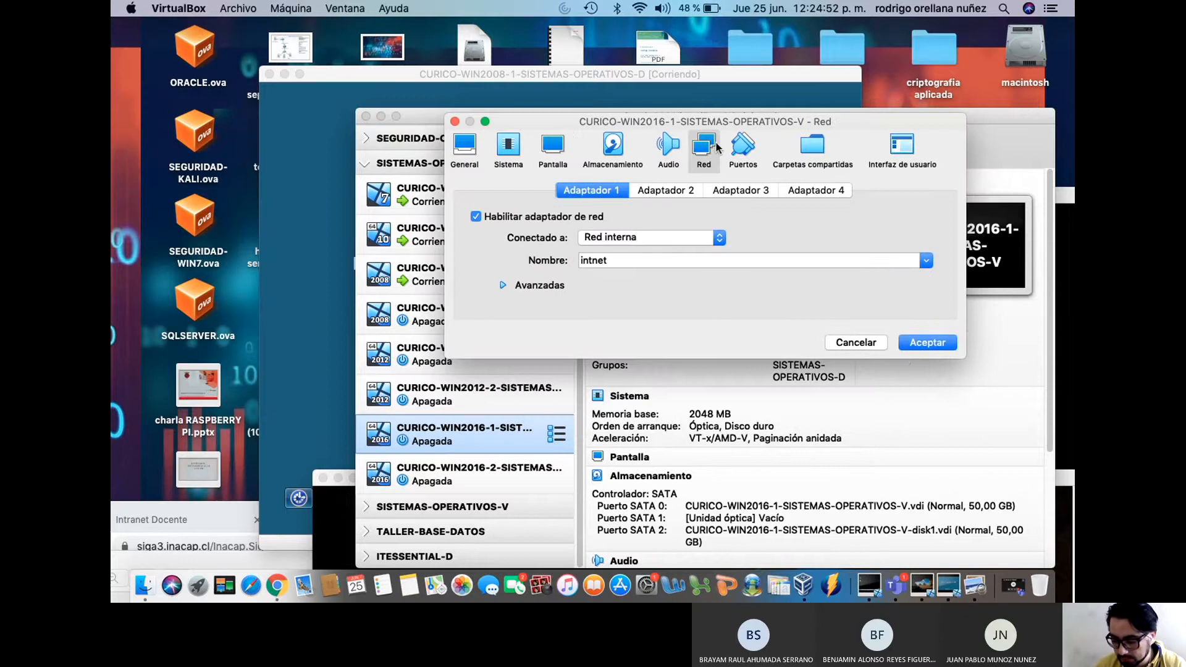
pyautogui.click(554, 286)
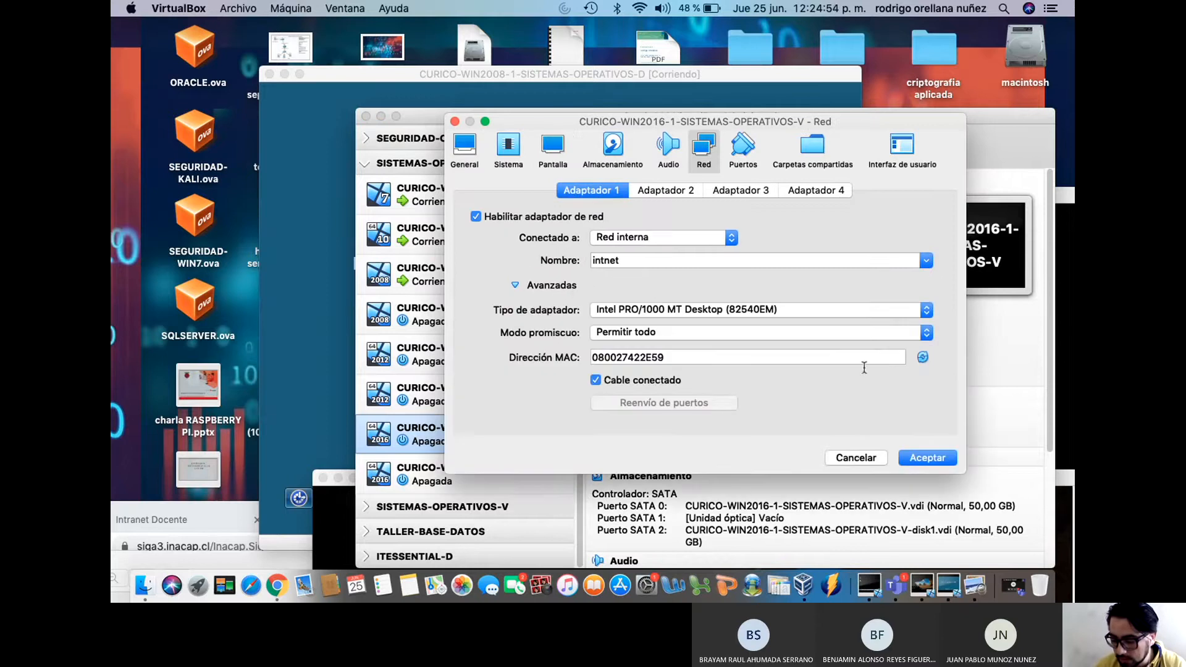
pyautogui.click(920, 455)
# Switch CURICO-WIN2016-2's adapter from Red NAT to Red interna 'intnet' and save
pyautogui.click(475, 467)
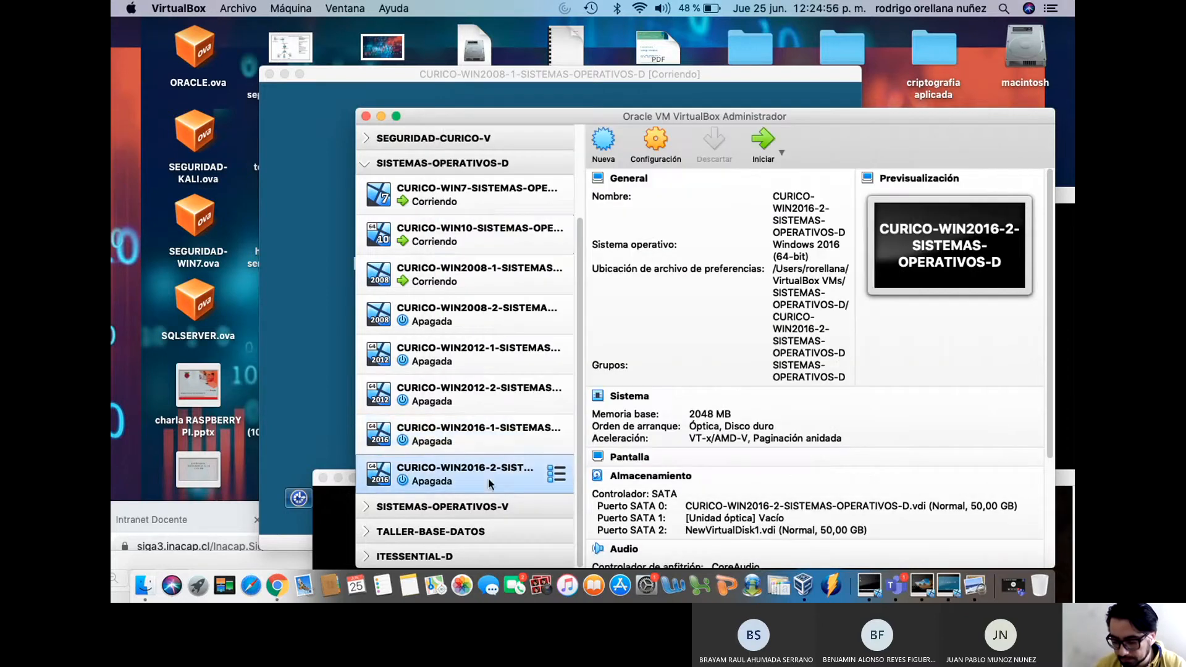
pyautogui.rightClick(475, 468)
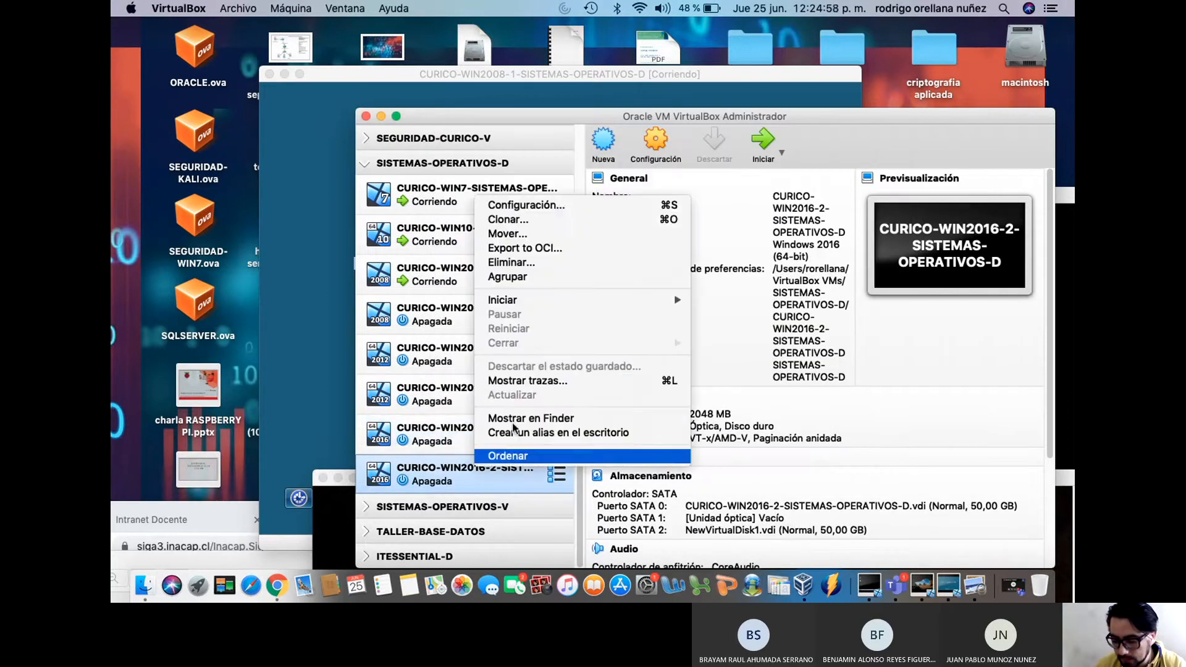
pyautogui.click(587, 206)
pyautogui.click(704, 148)
pyautogui.click(636, 239)
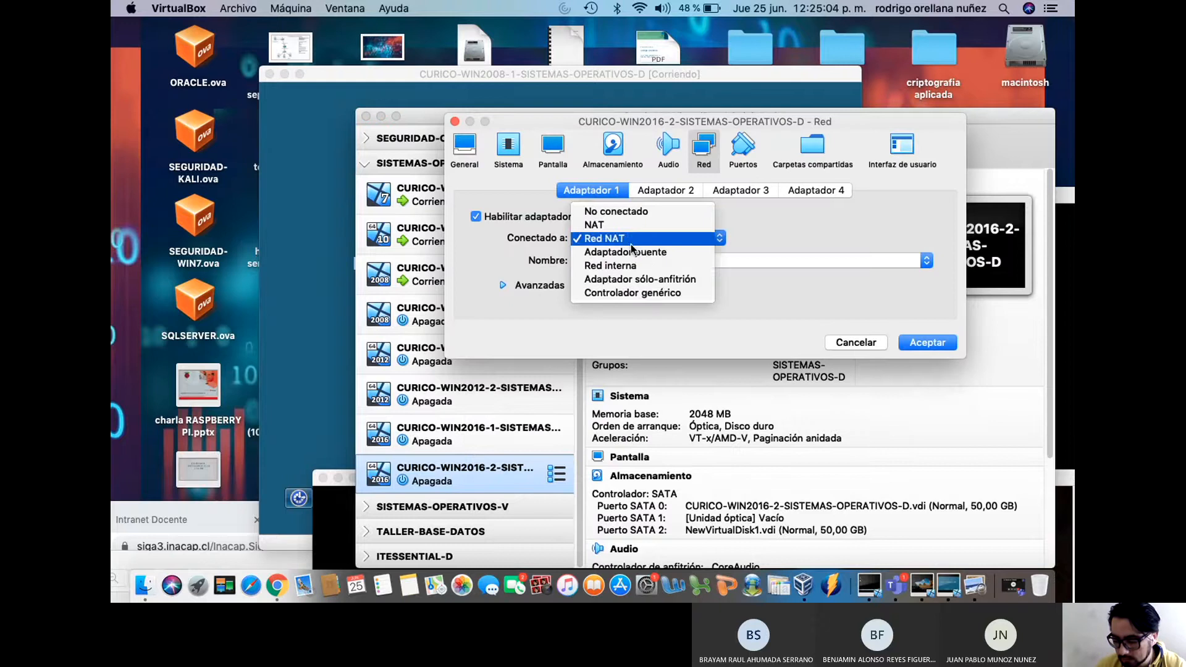
pyautogui.click(628, 266)
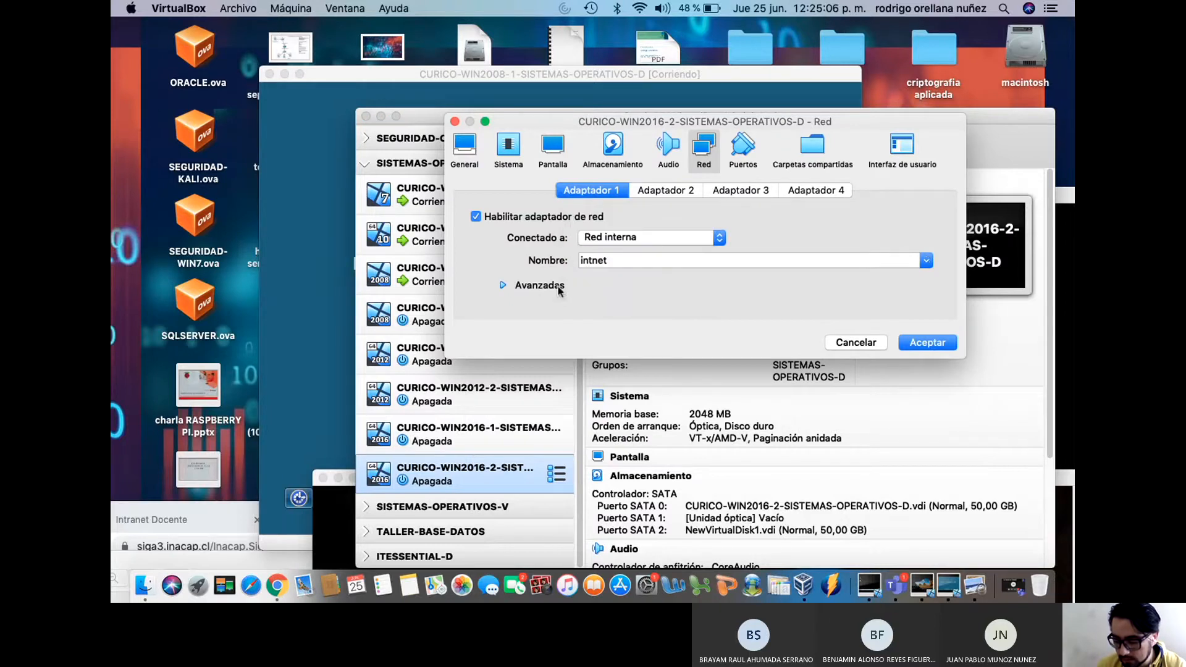
pyautogui.click(503, 285)
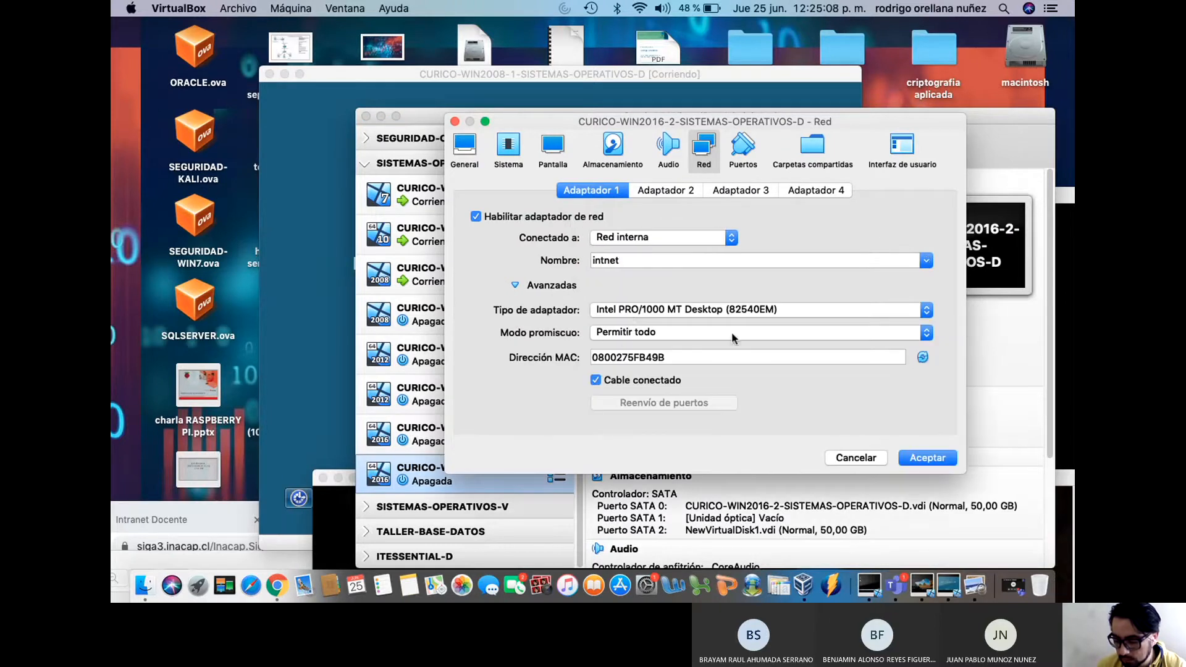
pyautogui.click(920, 460)
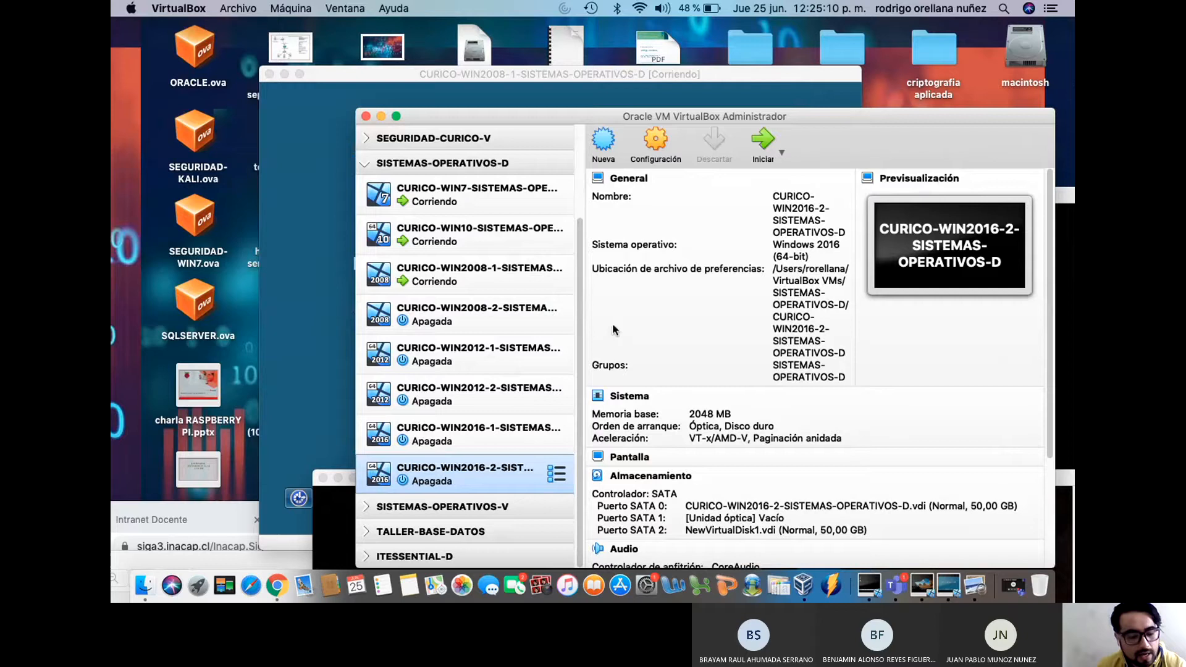
# Rearrange the Manager, WIN7 and WIN2008 windows with WIN2008 in front, then reopen the contoso diagram
pyautogui.moveTo(464, 118); pyautogui.dragTo(401, 411)
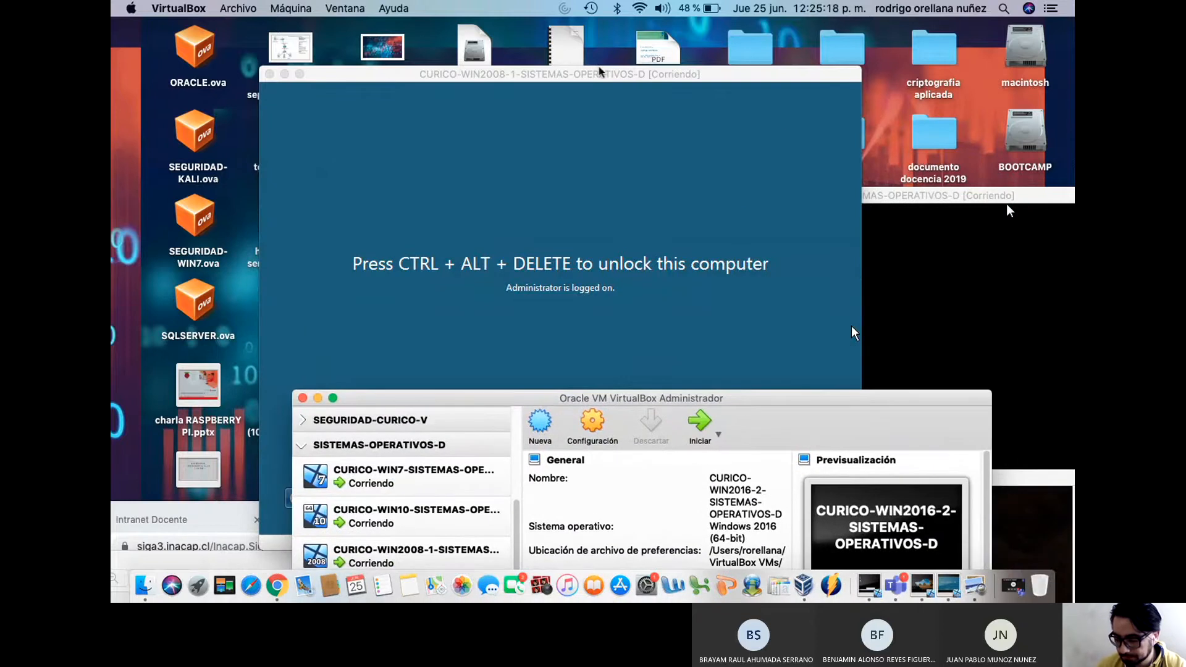
pyautogui.moveTo(600, 75); pyautogui.dragTo(528, 29)
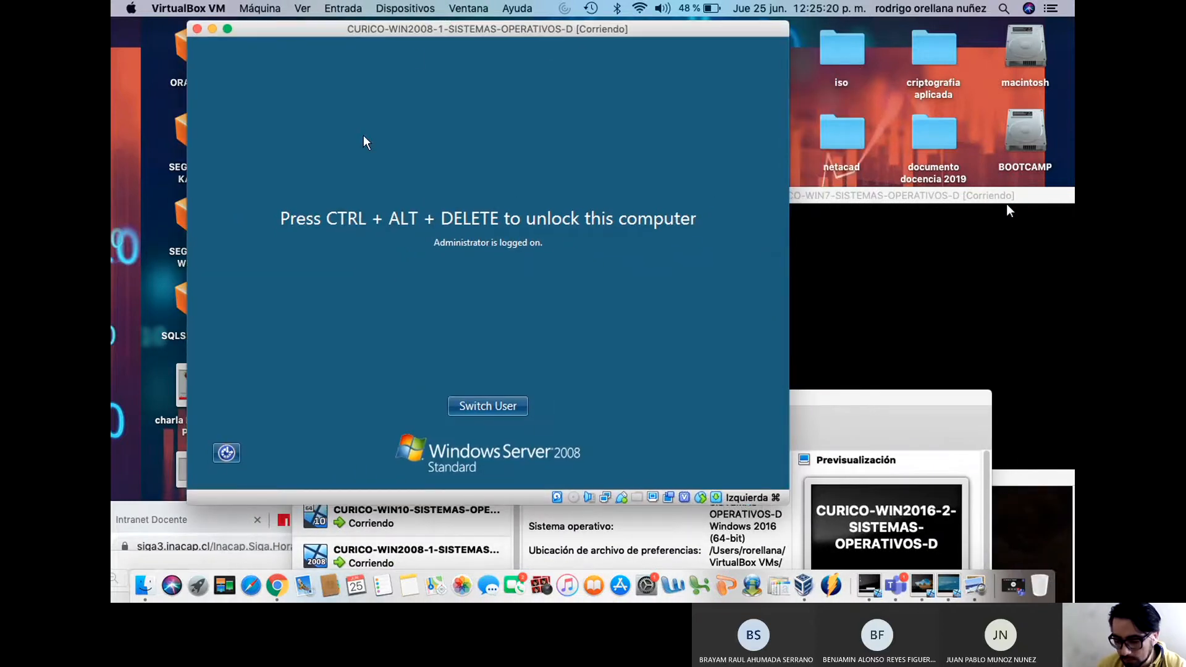
pyautogui.moveTo(410, 34)
pyautogui.mouseDown()
pyautogui.moveTo(522, 47)
pyautogui.moveTo(424, 55)
pyautogui.moveTo(455, 48)
pyautogui.moveTo(393, 80)
pyautogui.moveTo(402, 32)
pyautogui.moveTo(415, 62)
pyautogui.moveTo(391, 37)
pyautogui.mouseUp()
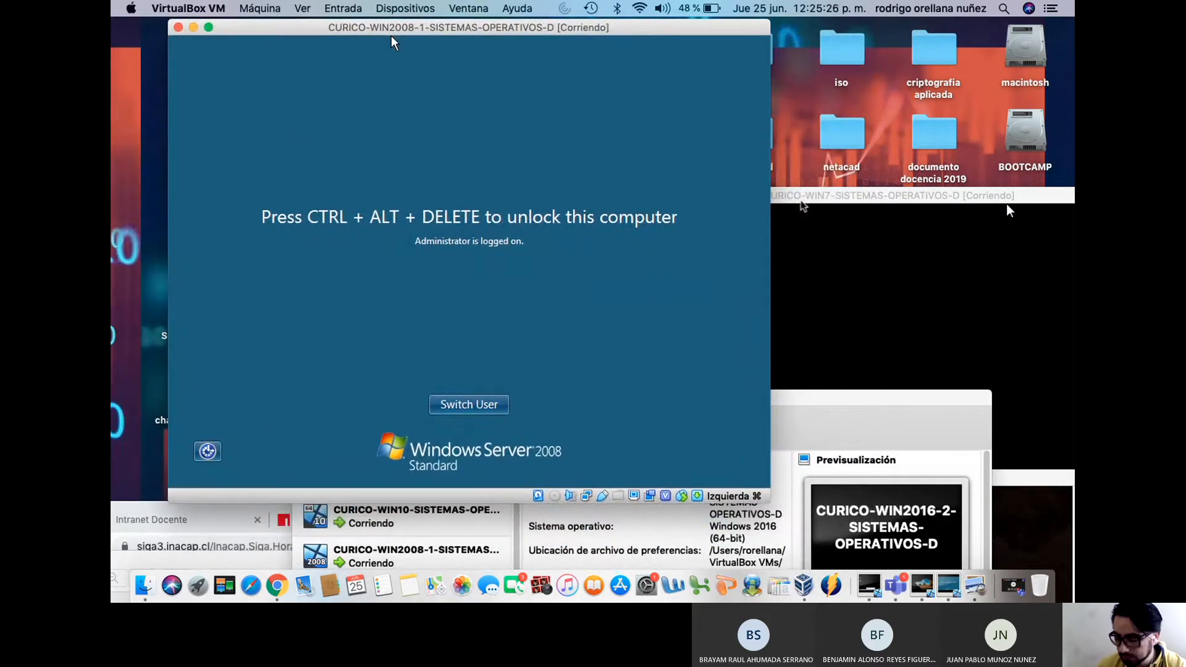
pyautogui.moveTo(1007, 206); pyautogui.dragTo(700, 411)
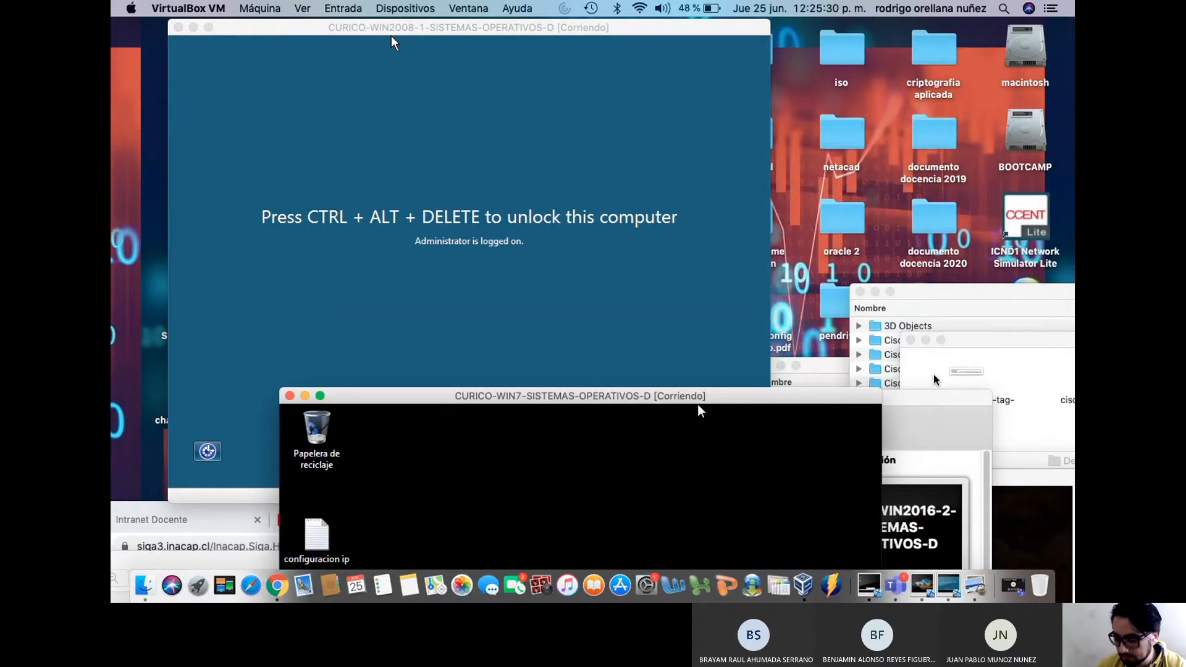
pyautogui.click(935, 407)
pyautogui.moveTo(929, 198); pyautogui.dragTo(758, 490)
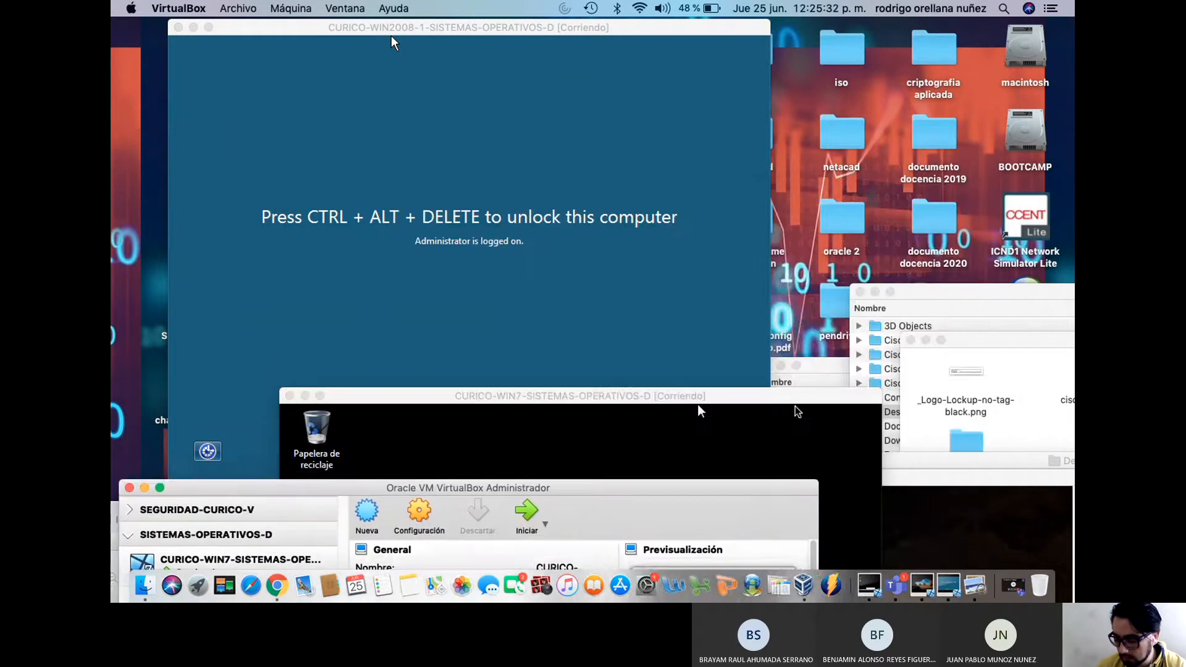
pyautogui.moveTo(700, 411); pyautogui.dragTo(504, 518)
pyautogui.click(637, 299)
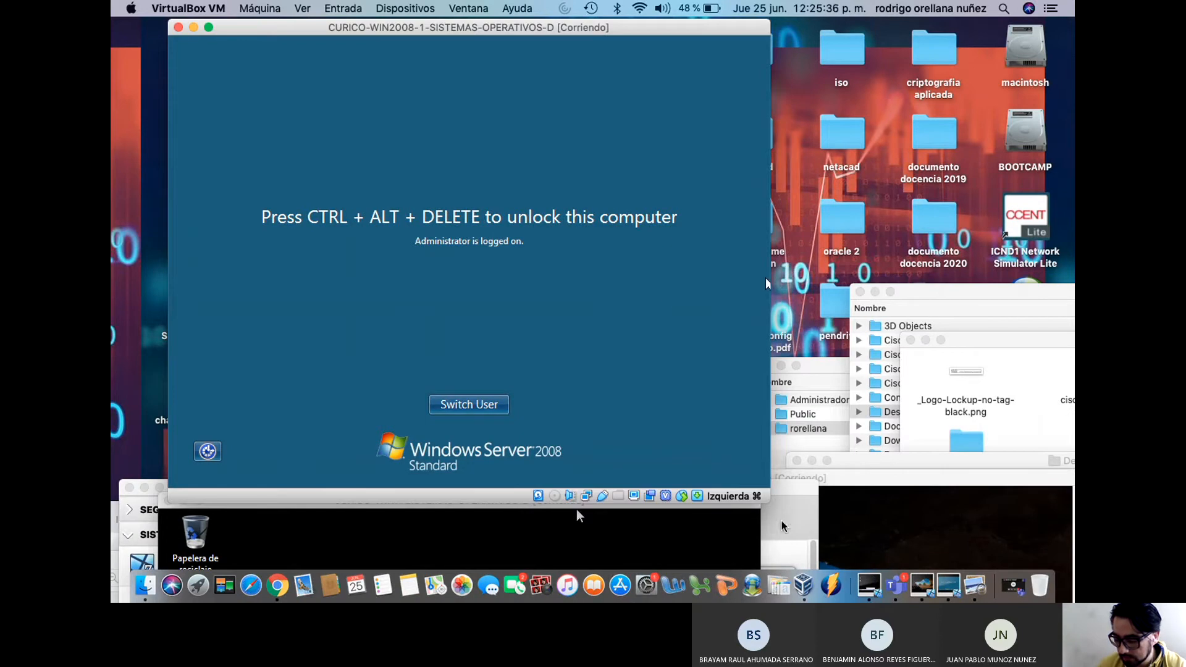
pyautogui.click(975, 586)
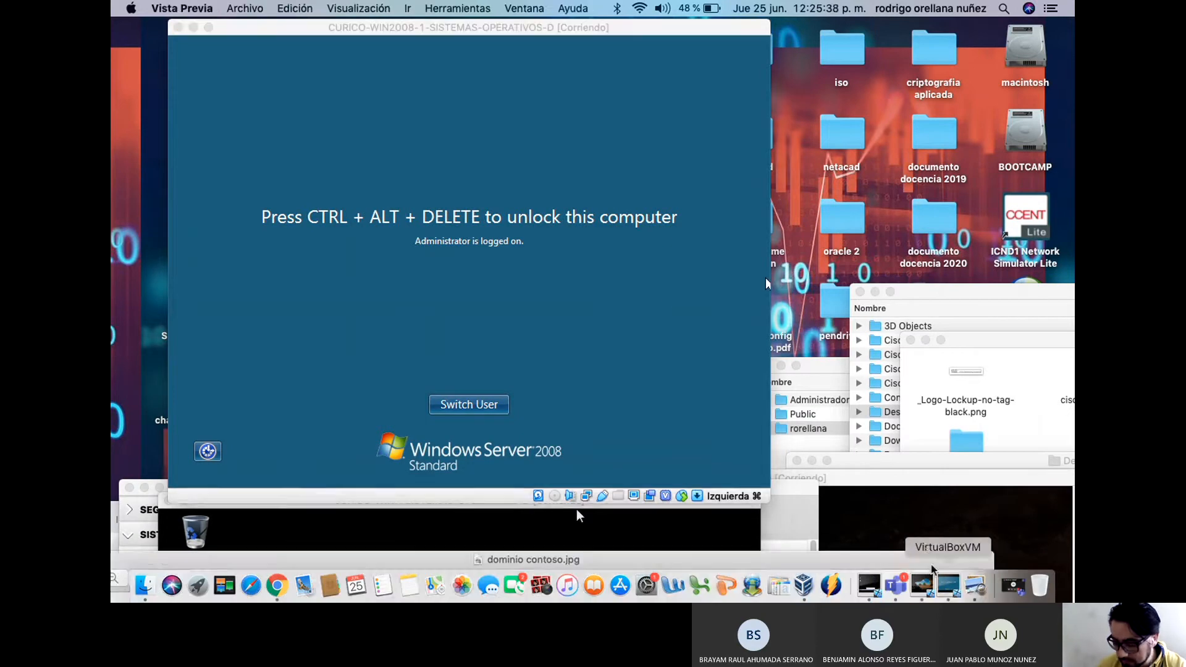
pyautogui.moveTo(711, 559); pyautogui.dragTo(756, 71)
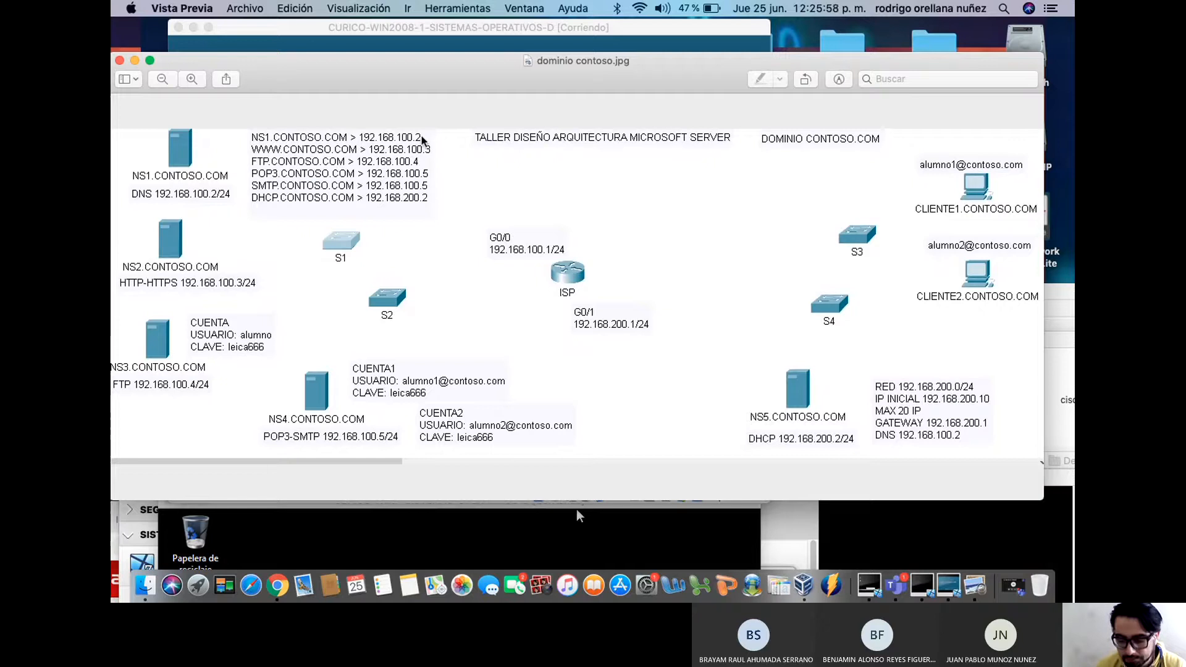
pyautogui.moveTo(608, 71); pyautogui.dragTo(677, 532)
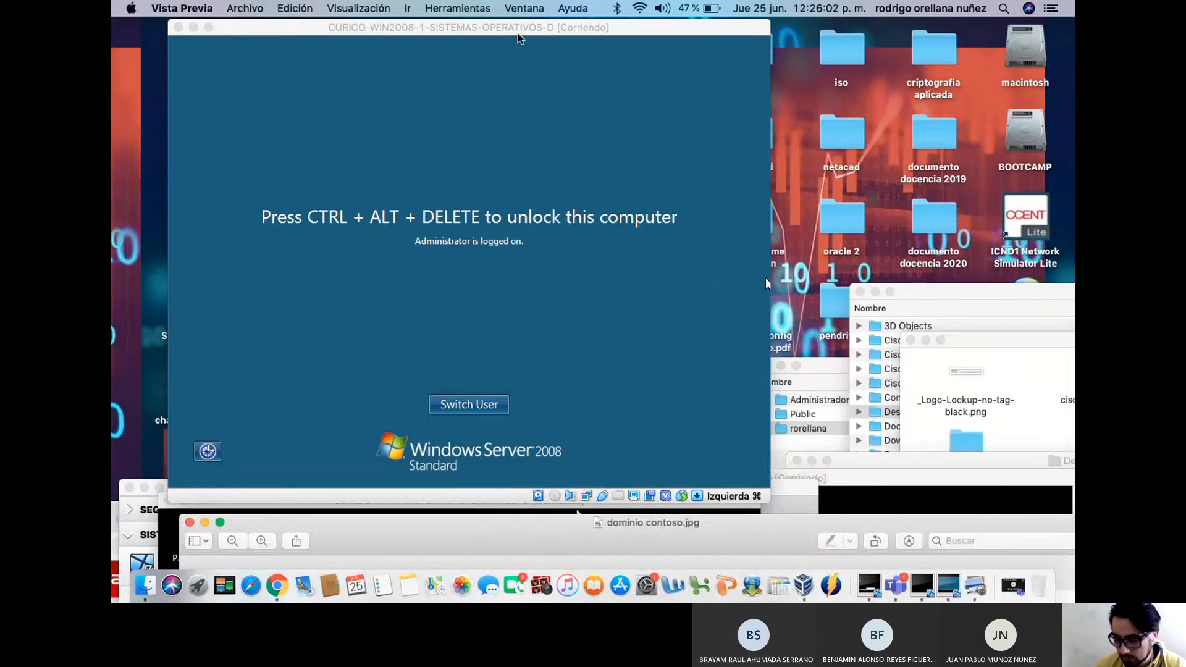
# Send Ctrl-Alt-Del to the WIN2008 VM from the Entrada menu to reach the sign-in prompt
pyautogui.moveTo(518, 32); pyautogui.dragTo(549, 42)
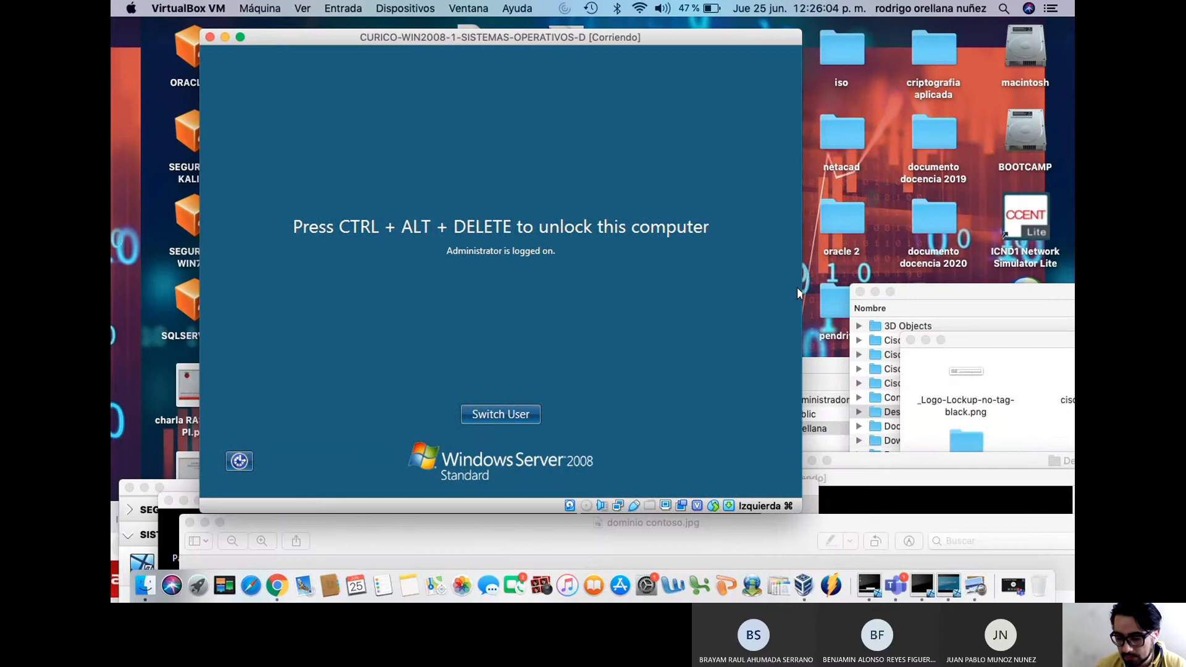
pyautogui.click(343, 9)
pyautogui.moveTo(355, 26)
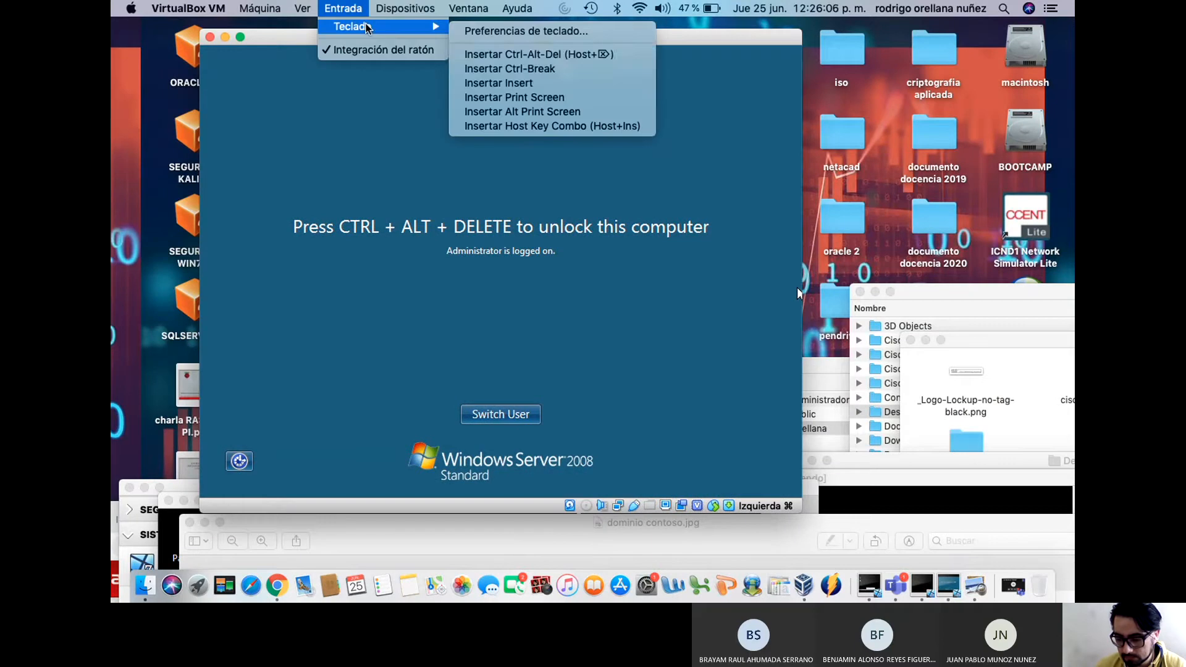
pyautogui.click(538, 54)
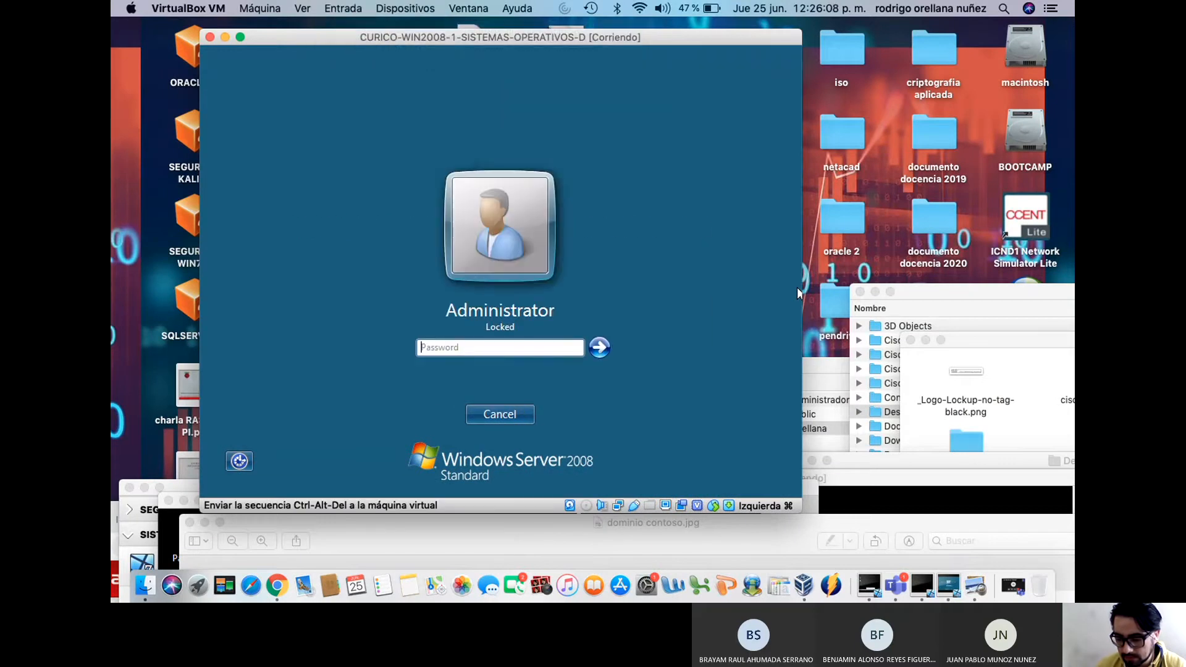
# Sign in as Administrator, re-entering the password after the first attempt fails
pyautogui.write('•••')
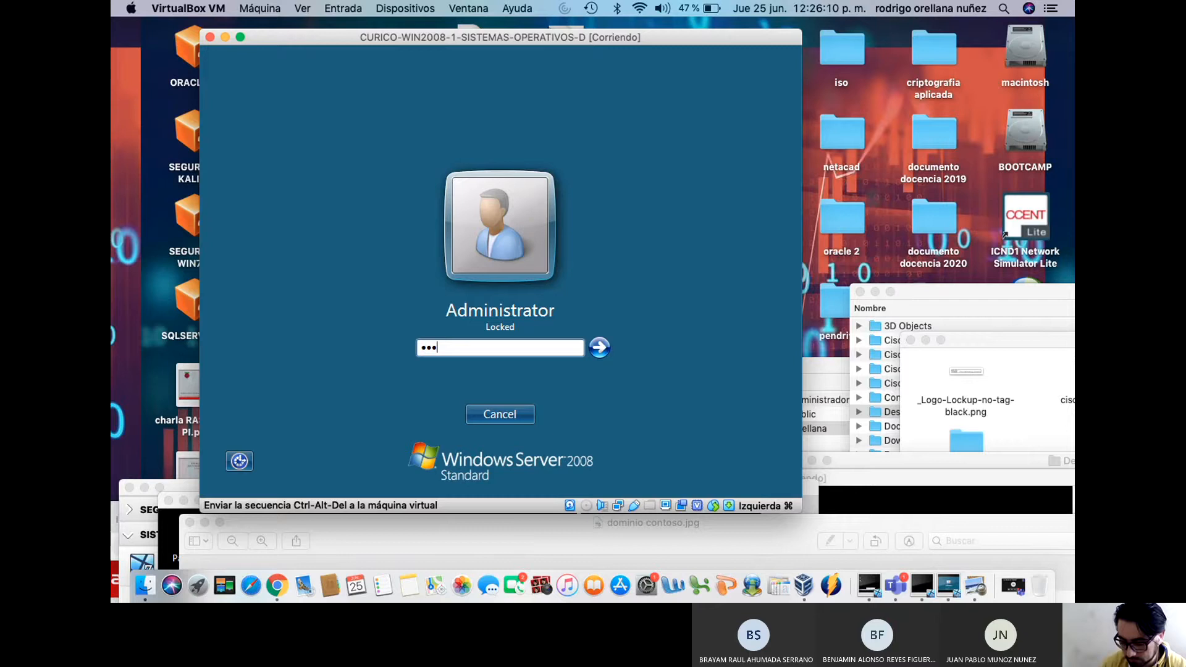
pyautogui.write('••••')
pyautogui.press('Return')
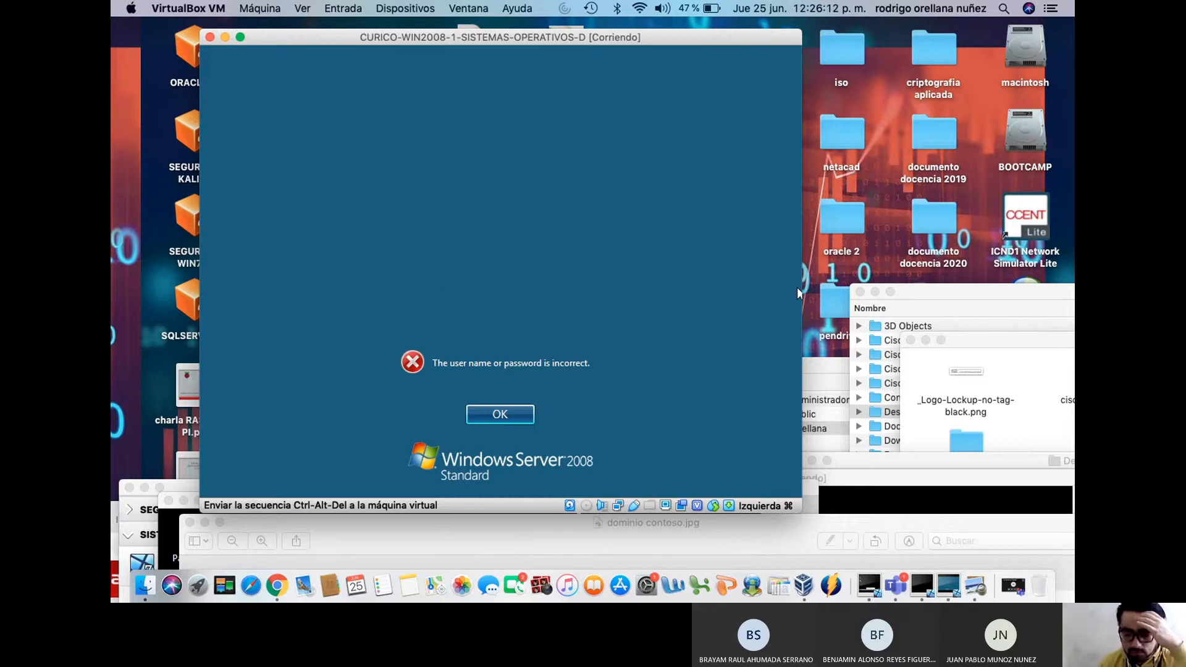
pyautogui.press('Return')
pyautogui.write('•••')
pyautogui.press('Return')
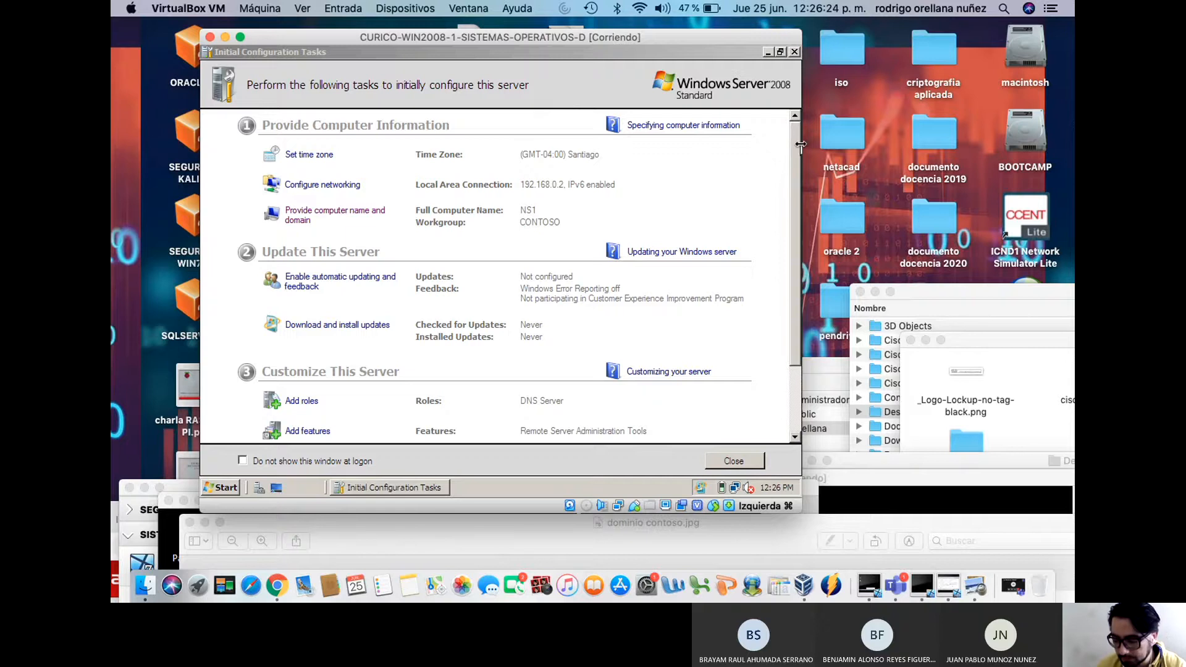
# Browse Start > Administrative Tools, then launch Server Manager from the quick-launch bar on NS1
pyautogui.moveTo(795, 144); pyautogui.dragTo(790, 214)
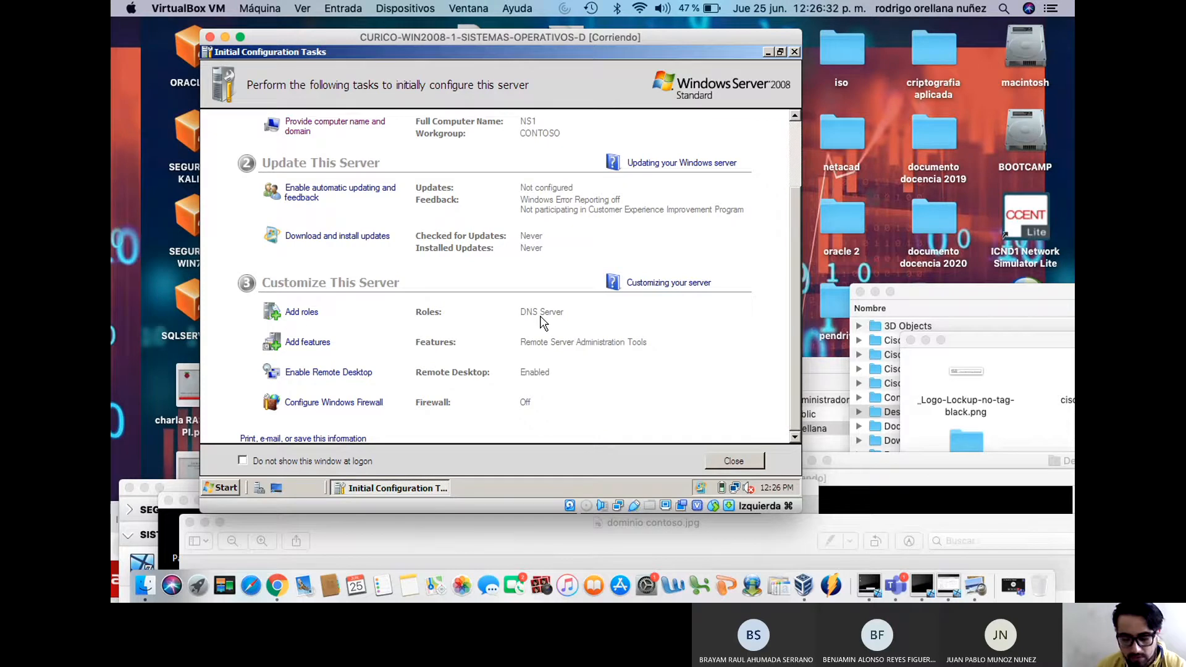
pyautogui.click(218, 489)
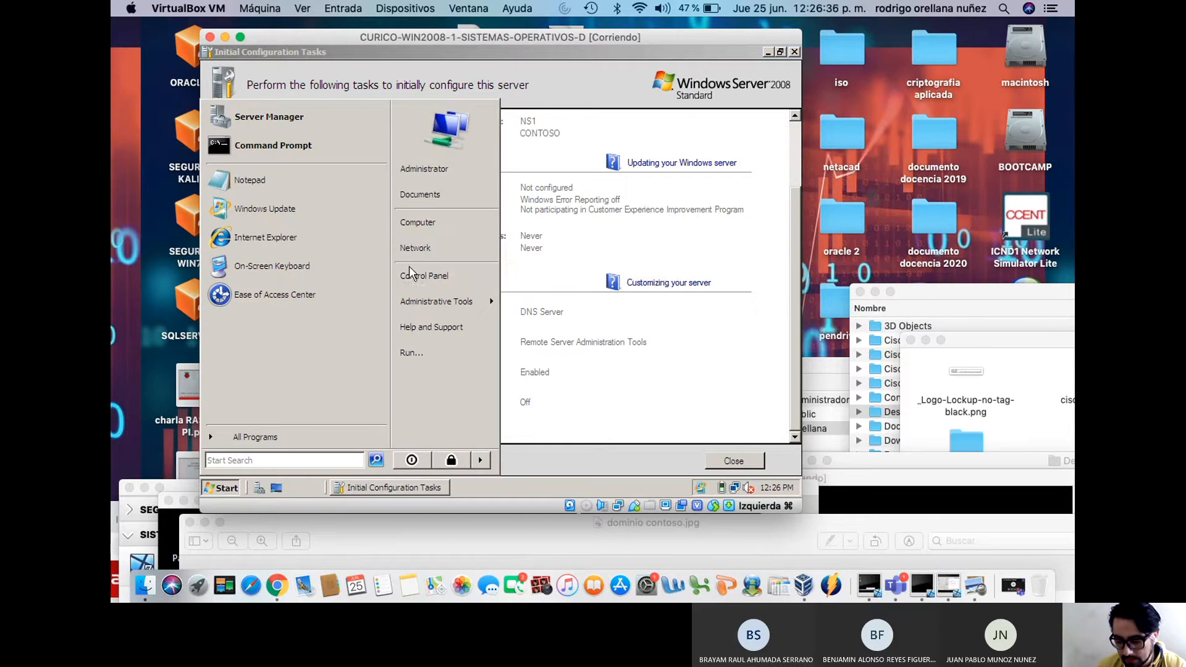
pyautogui.moveTo(414, 301)
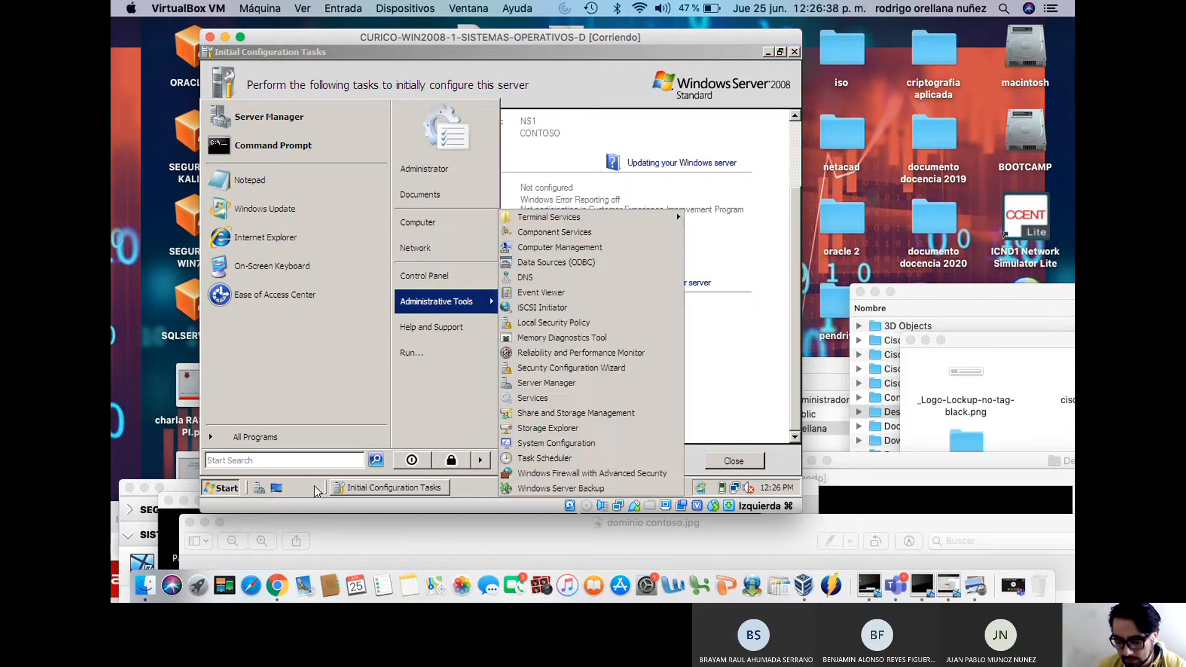
pyautogui.click(261, 488)
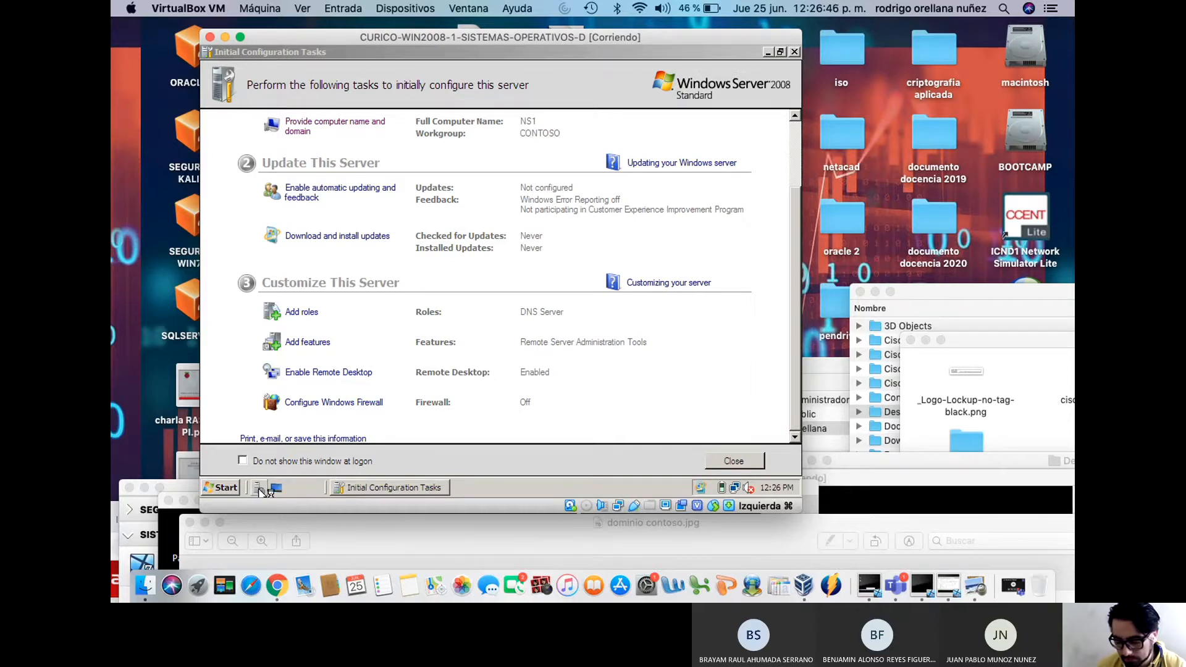
pyautogui.click(259, 489)
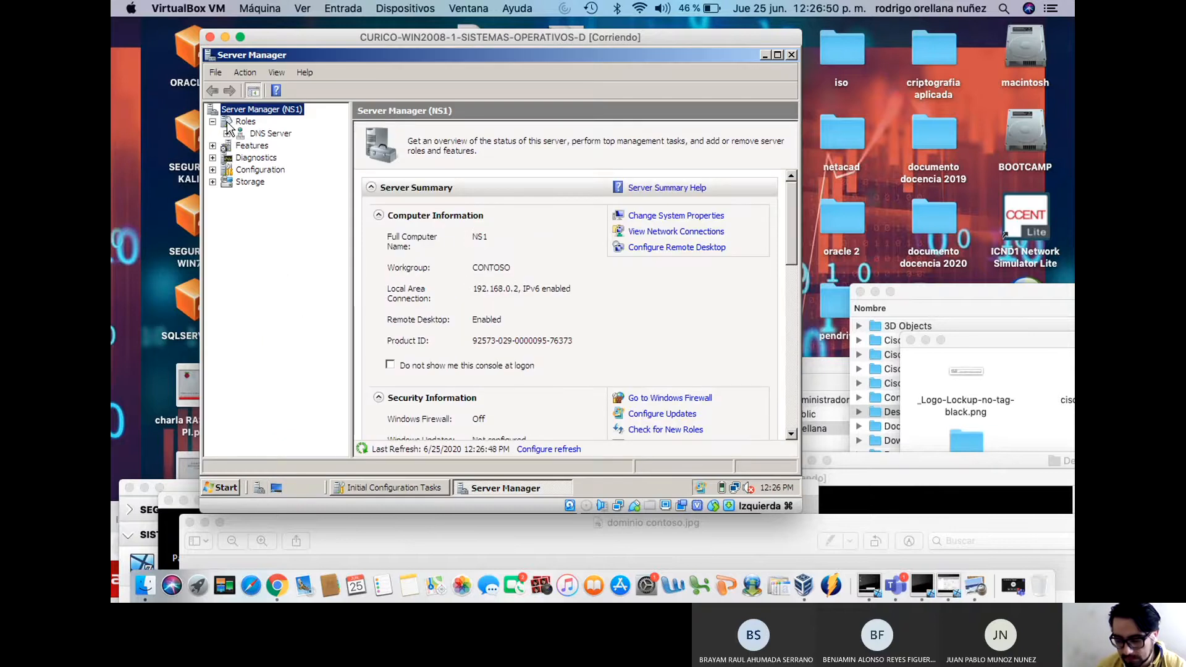
# Expand DNS Server > DNS > NS1 to show the Forward and Reverse Lookup Zones
pyautogui.click(227, 133)
pyautogui.click(241, 146)
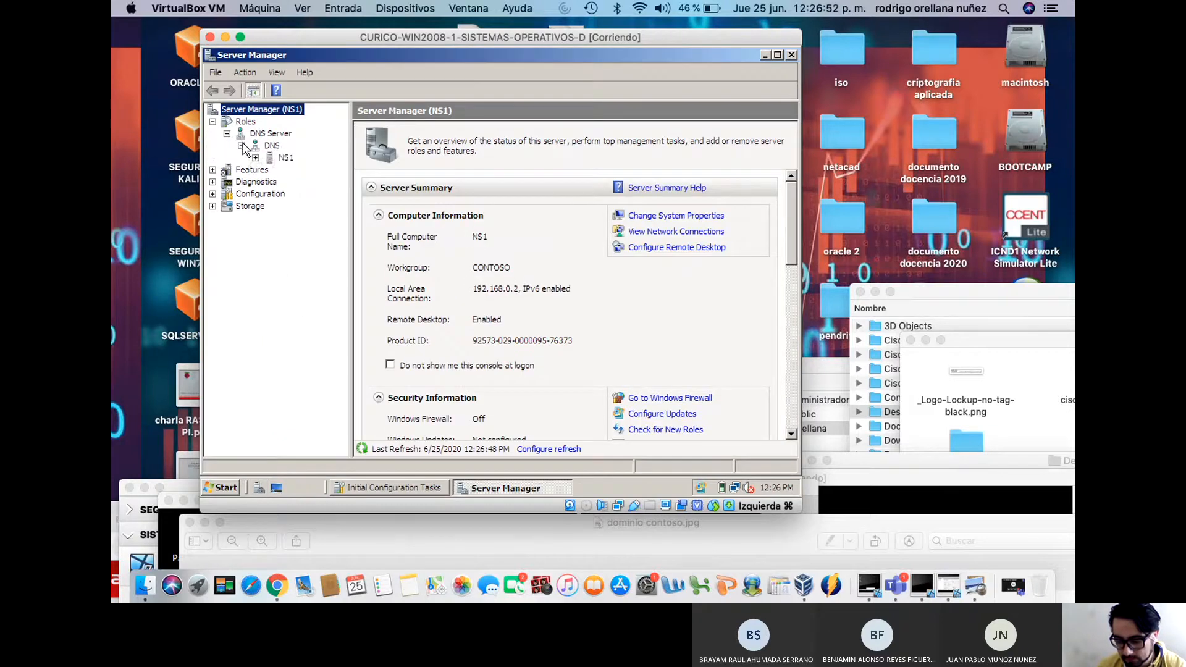
pyautogui.click(255, 158)
pyautogui.click(270, 182)
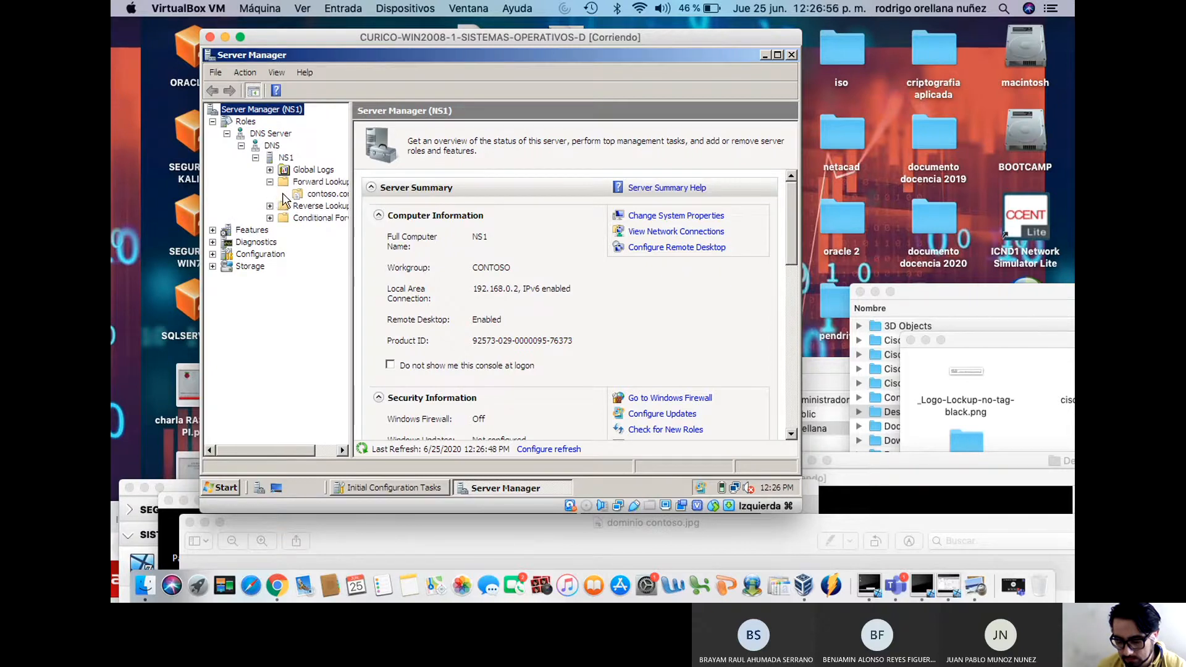
pyautogui.click(270, 182)
pyautogui.click(270, 182)
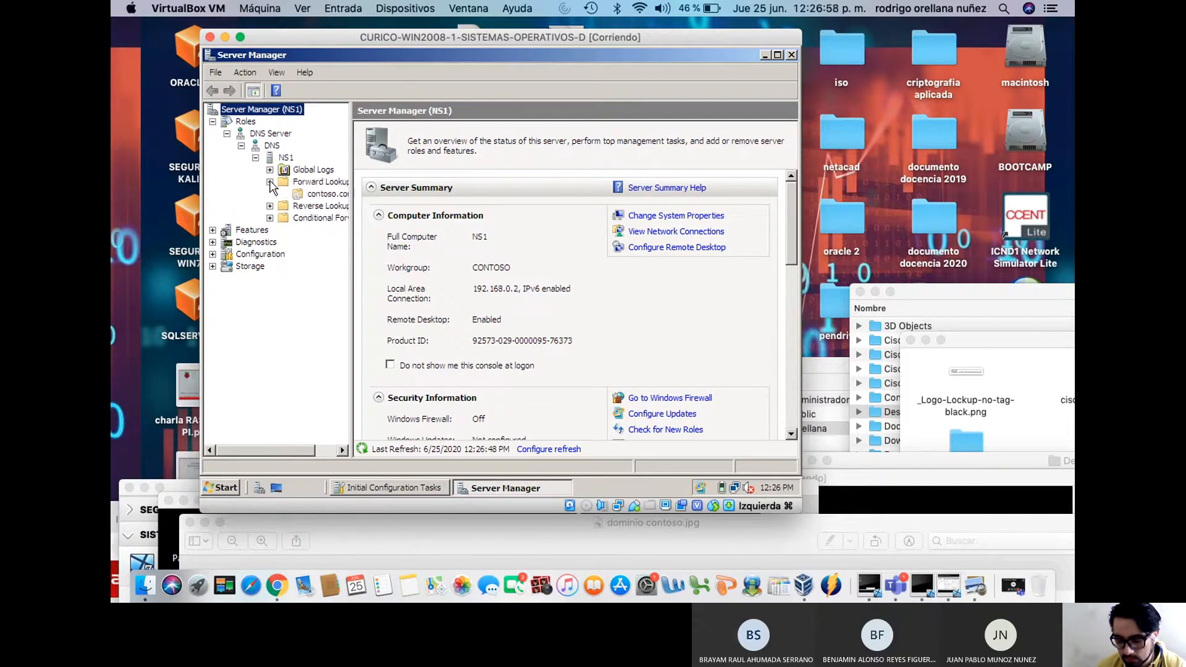
pyautogui.click(270, 206)
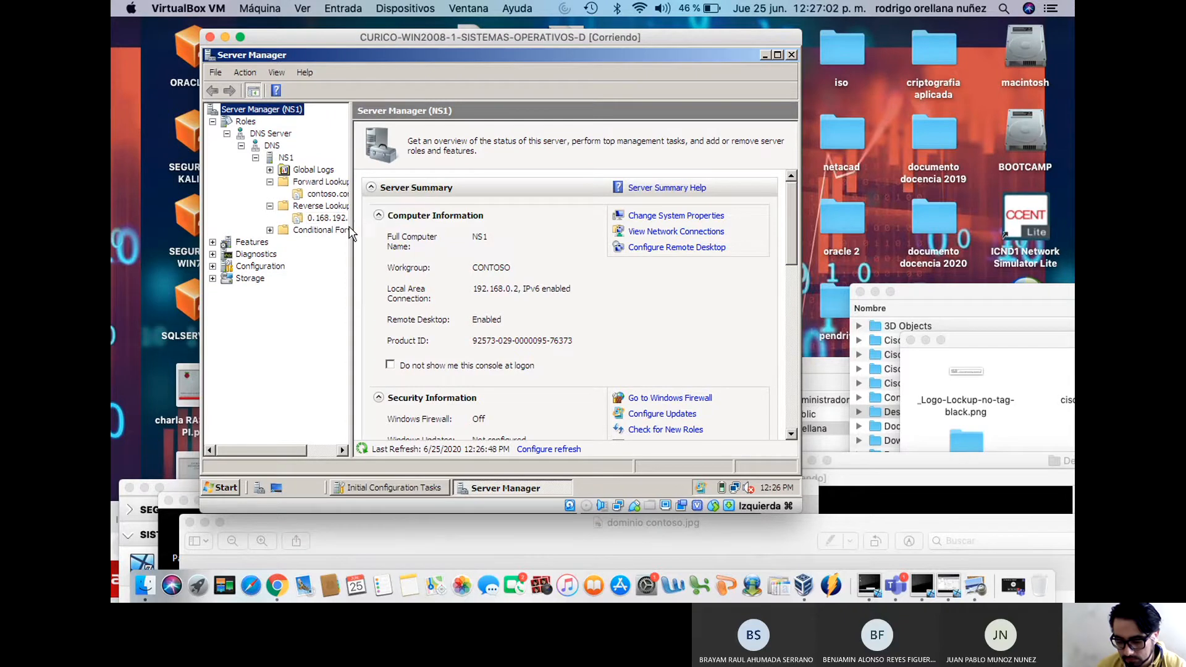
# Check contoso.com's SOA, NS and ns1 records, then open Network and Sharing Center
pyautogui.moveTo(351, 226); pyautogui.dragTo(431, 226)
pyautogui.click(330, 194)
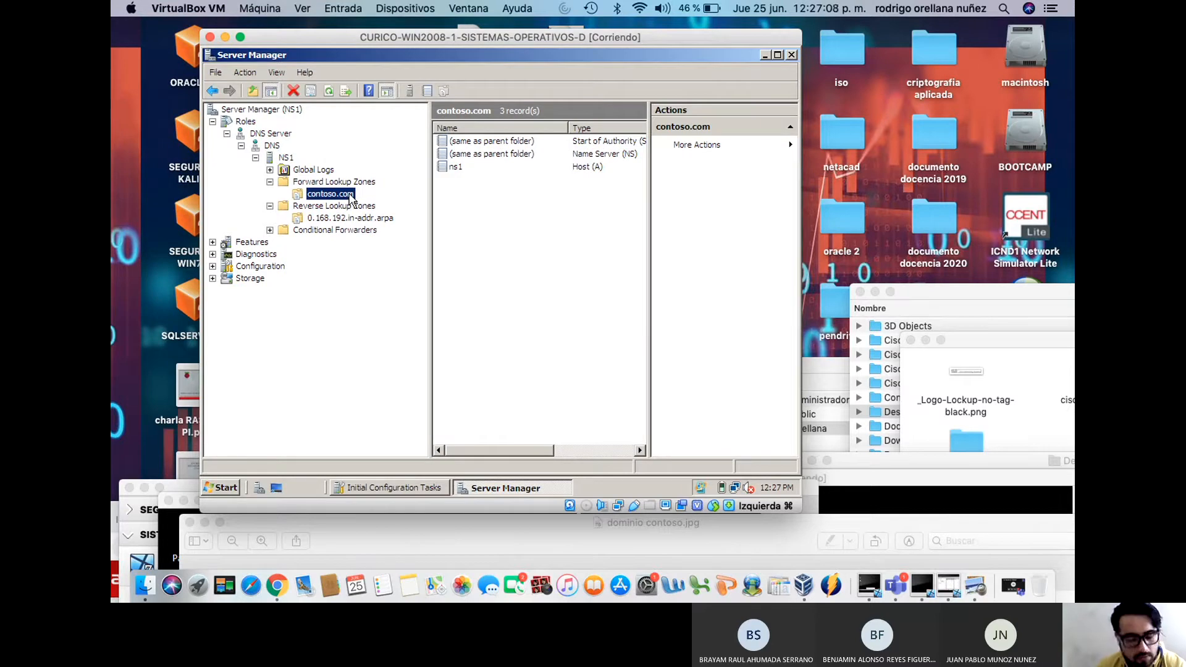
pyautogui.click(353, 220)
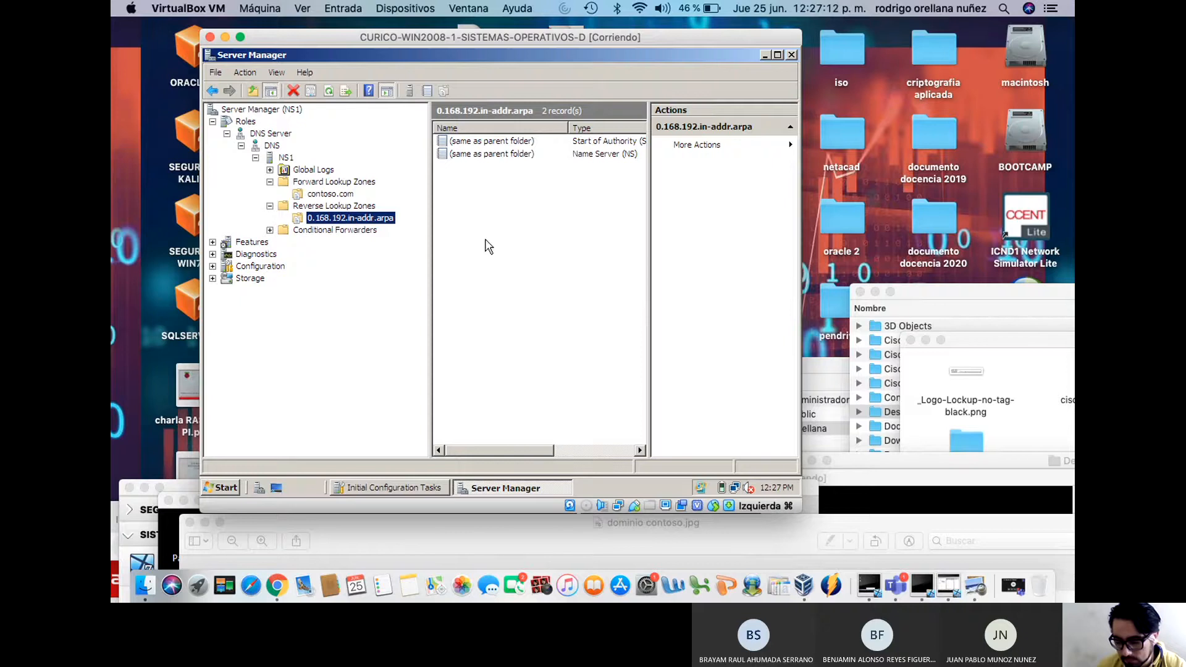
pyautogui.click(330, 194)
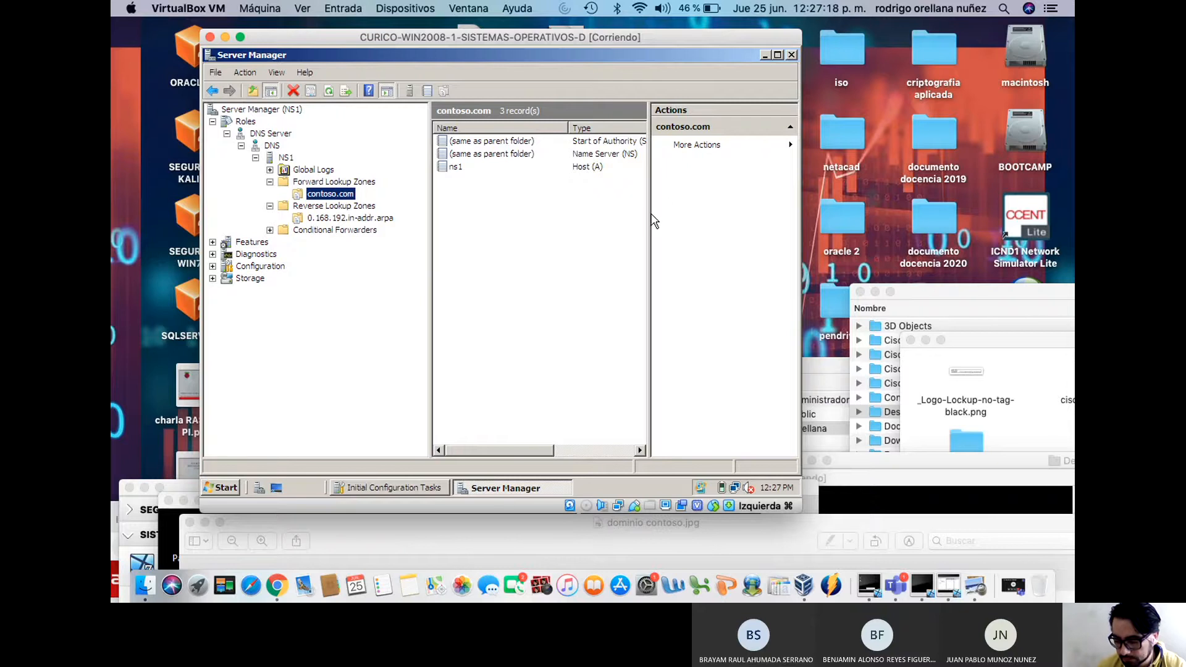
pyautogui.moveTo(648, 216); pyautogui.dragTo(724, 218)
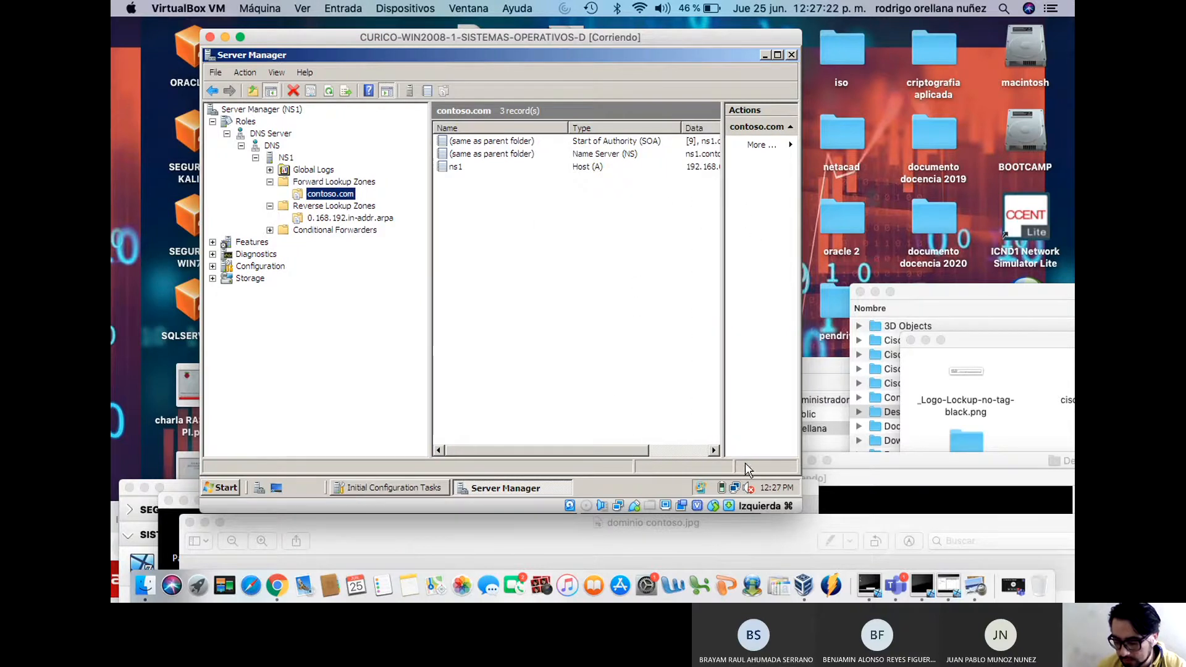
pyautogui.rightClick(735, 488)
pyautogui.click(723, 478)
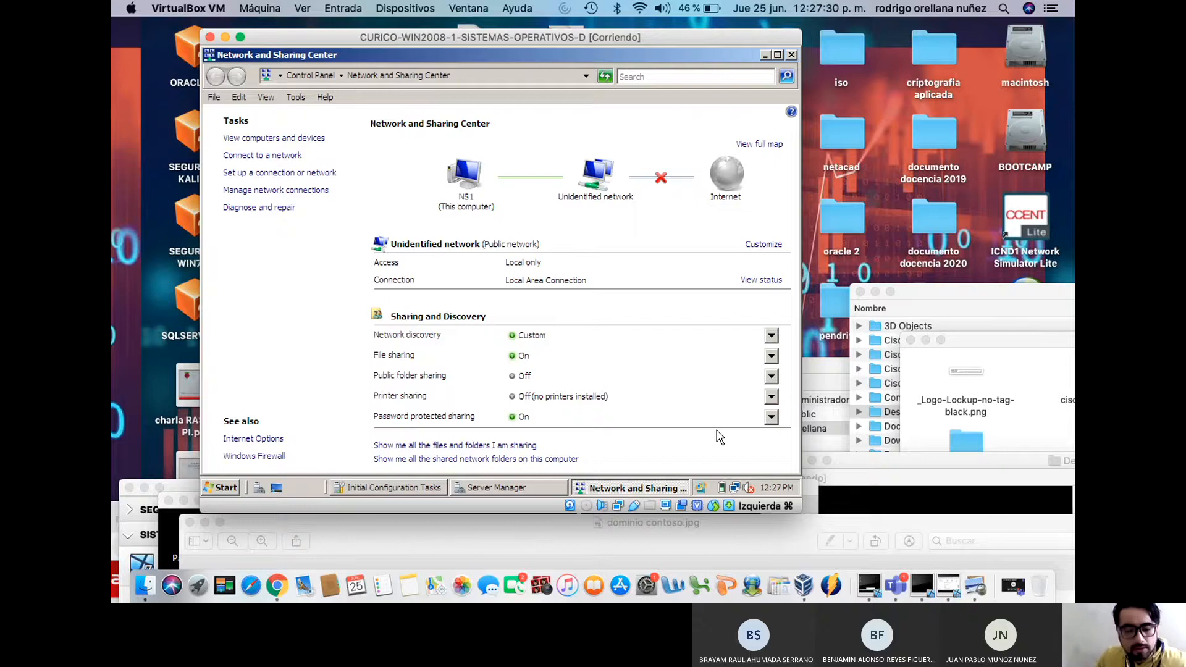
# Check NS1's Local Area Connection IPv4 values: 192.168.0.2, gateway 192.168.0.1, DNS 127.0.0.1
pyautogui.click(296, 190)
pyautogui.rightClick(291, 192)
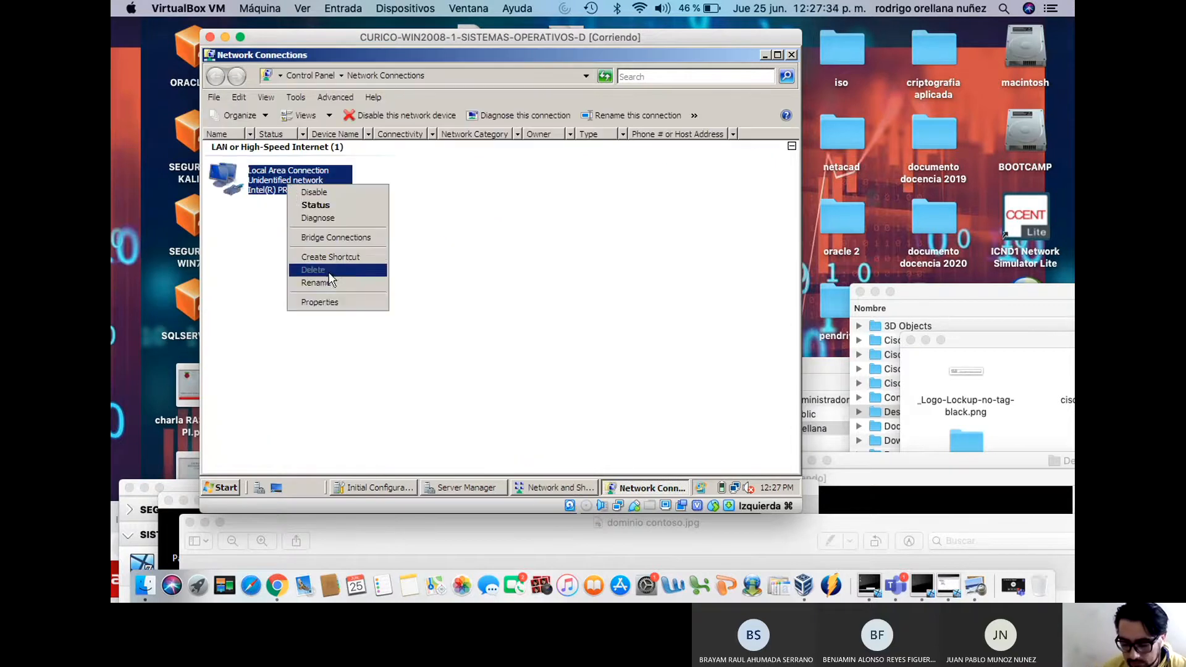
pyautogui.click(324, 302)
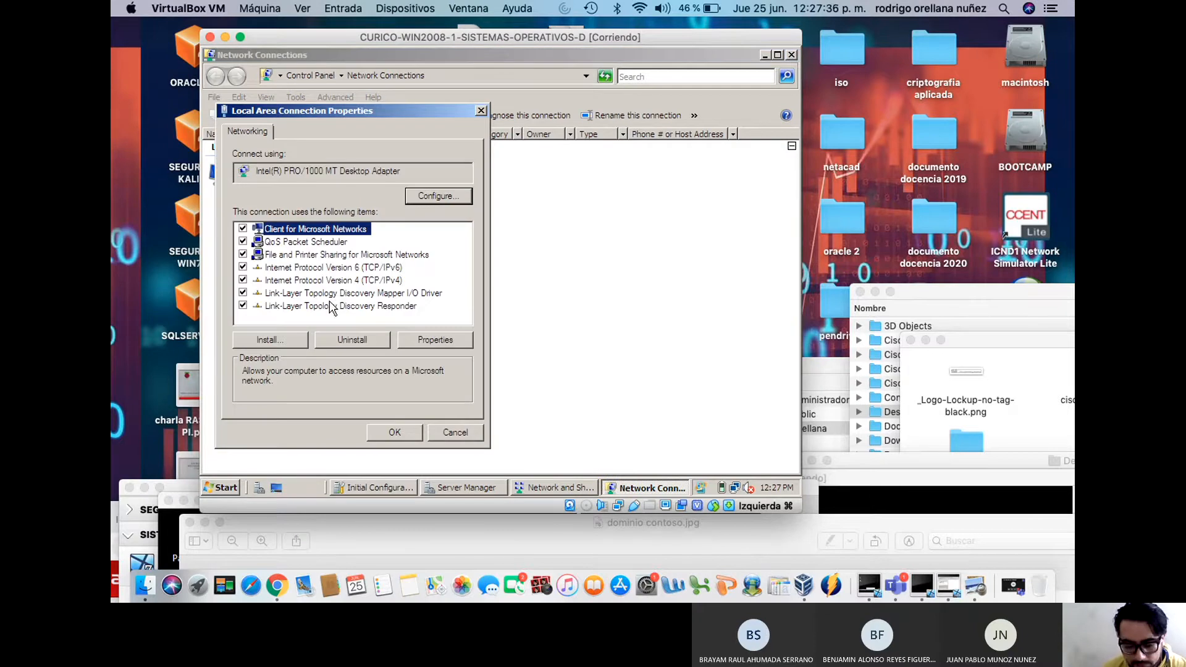
pyautogui.click(339, 281)
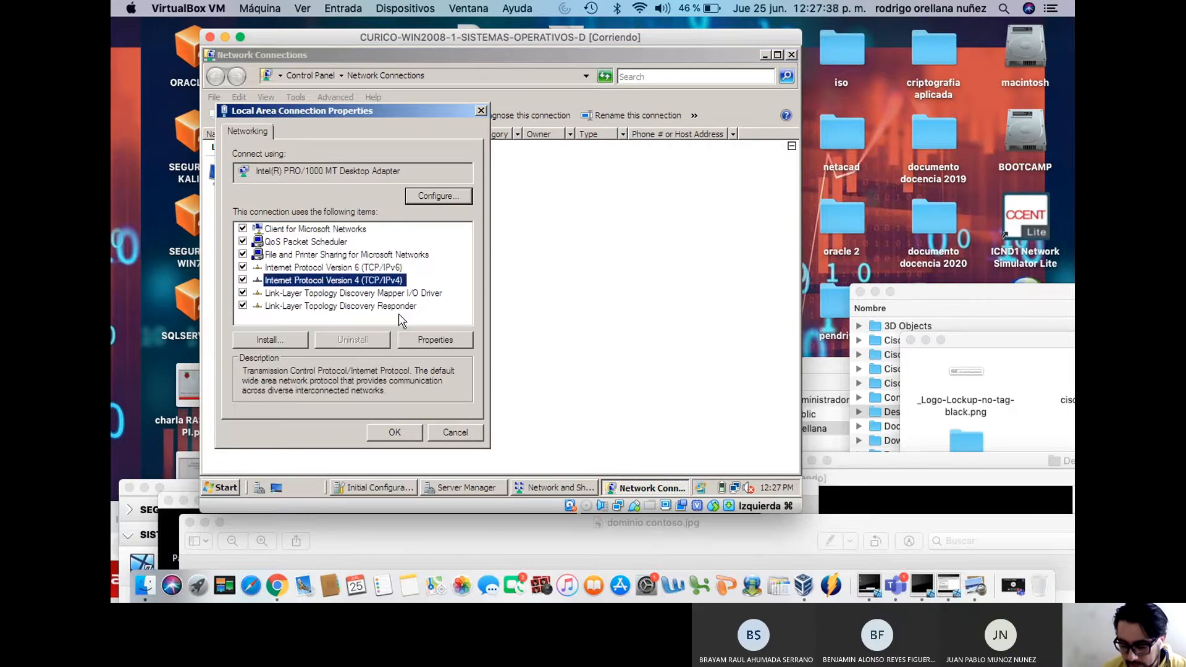
pyautogui.click(427, 340)
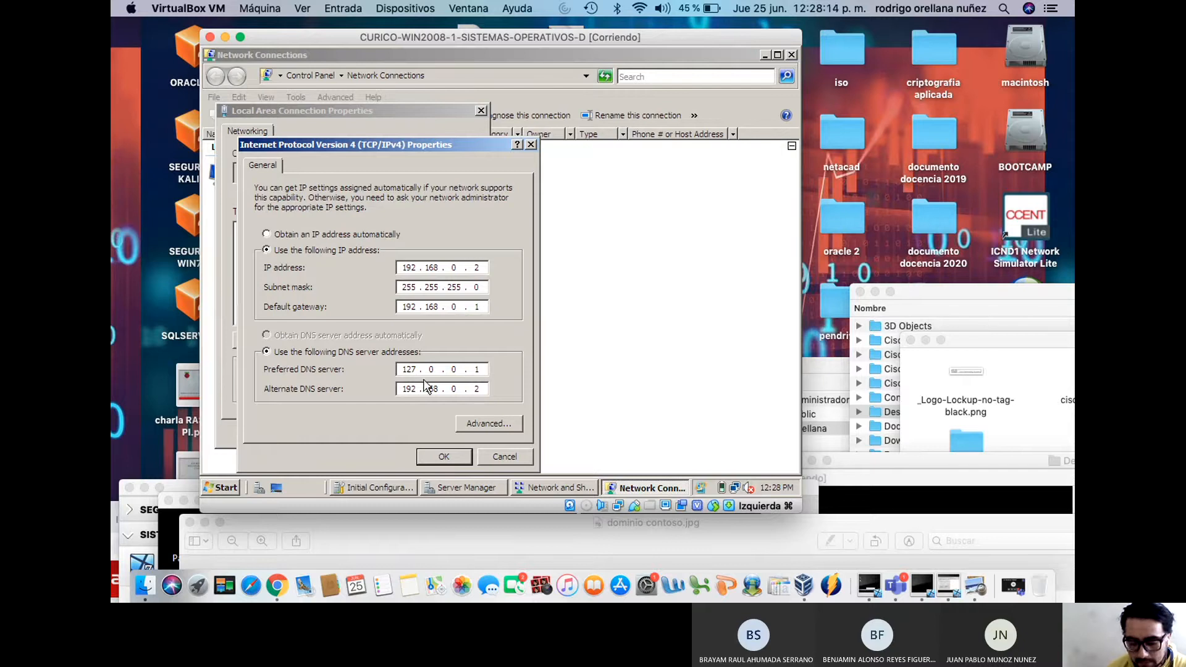
pyautogui.click(440, 459)
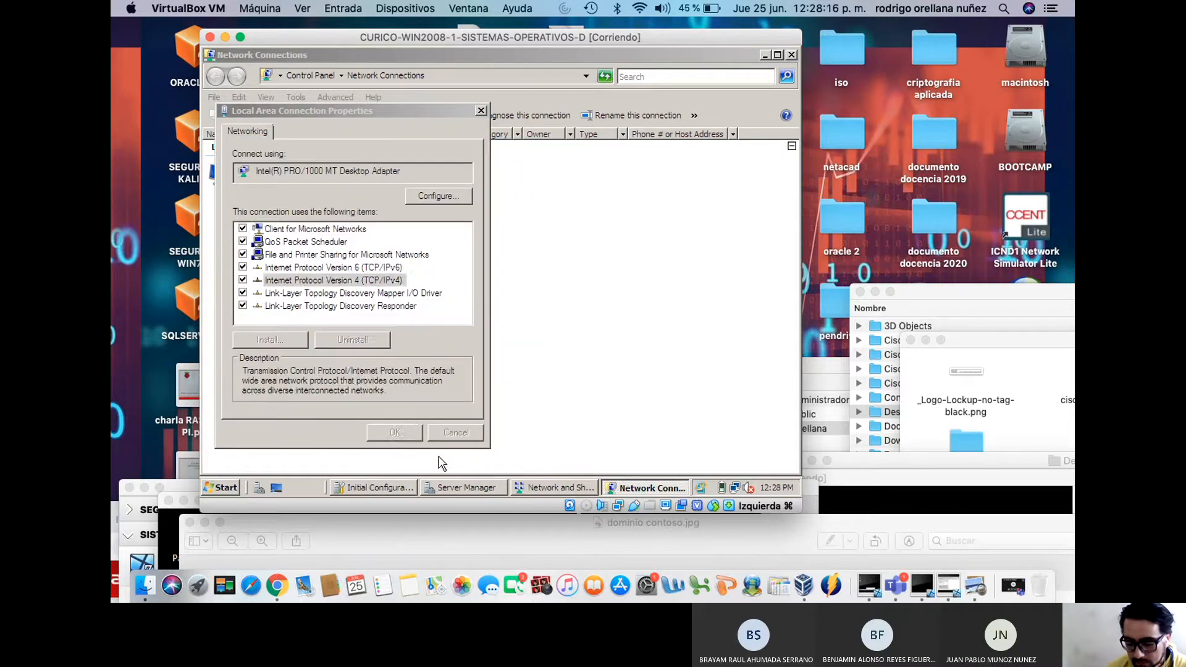
pyautogui.click(395, 431)
pyautogui.click(407, 350)
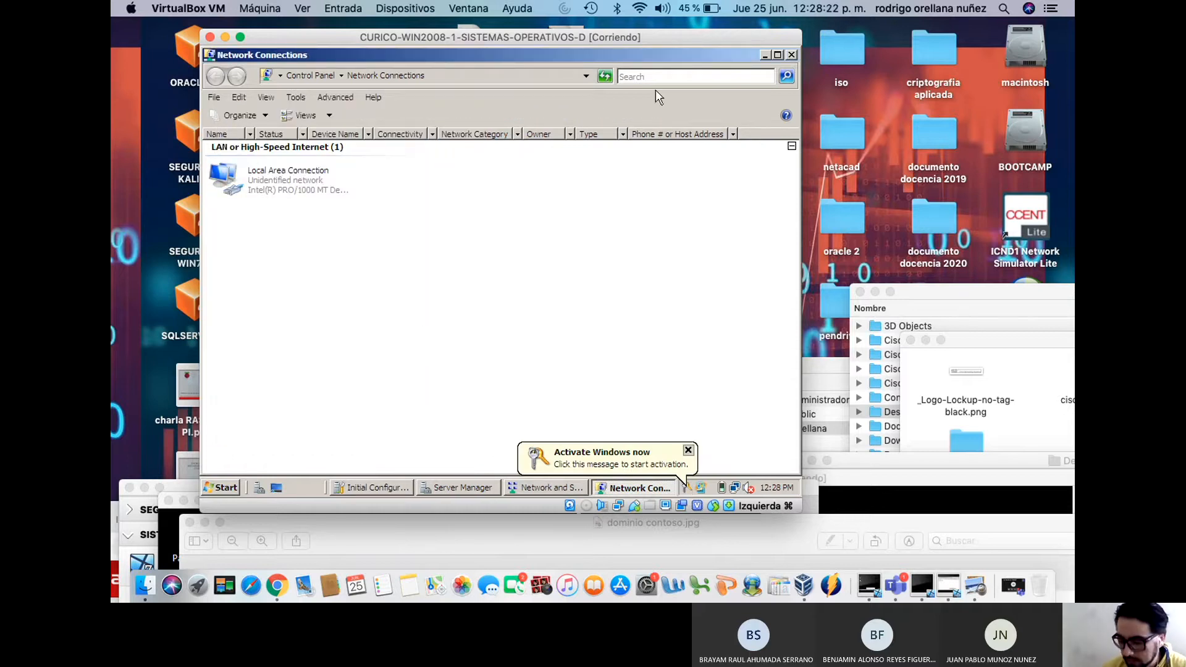
pyautogui.moveTo(631, 40); pyautogui.dragTo(587, 40)
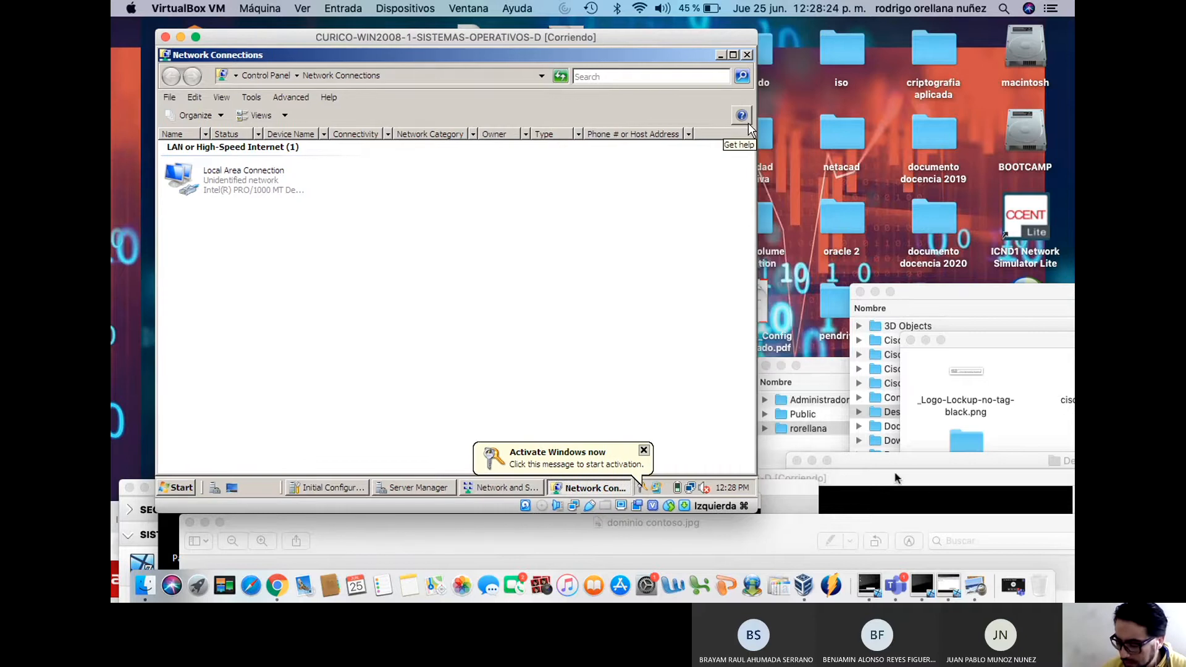
# Try the student account password on the Windows 10 guest, then drag its window to the bottom
pyautogui.moveTo(902, 479); pyautogui.dragTo(874, 68)
pyautogui.click(765, 179)
pyautogui.write('•••••••••')
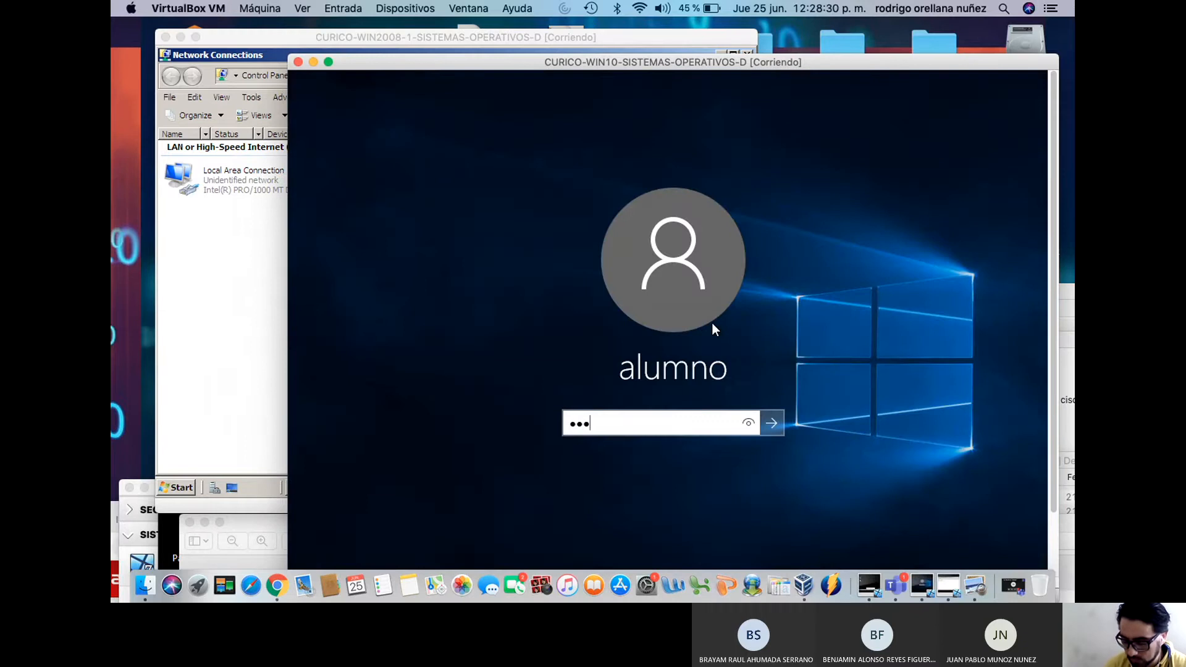
pyautogui.press('Return')
pyautogui.press('Return')
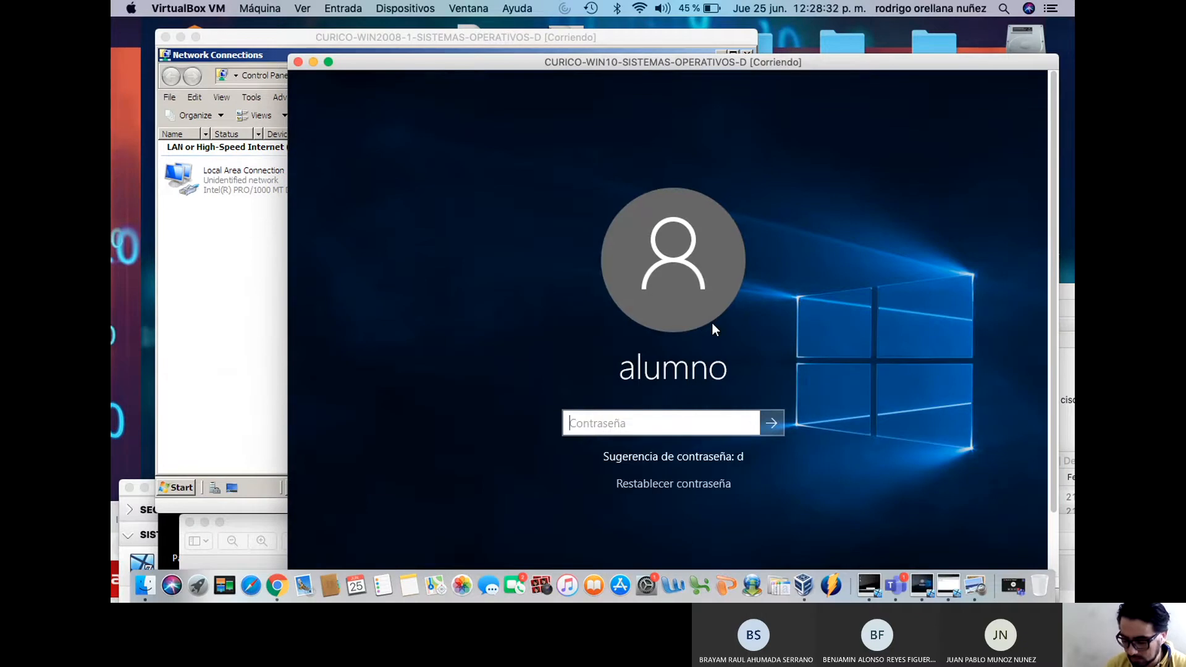
pyautogui.write('••••••••')
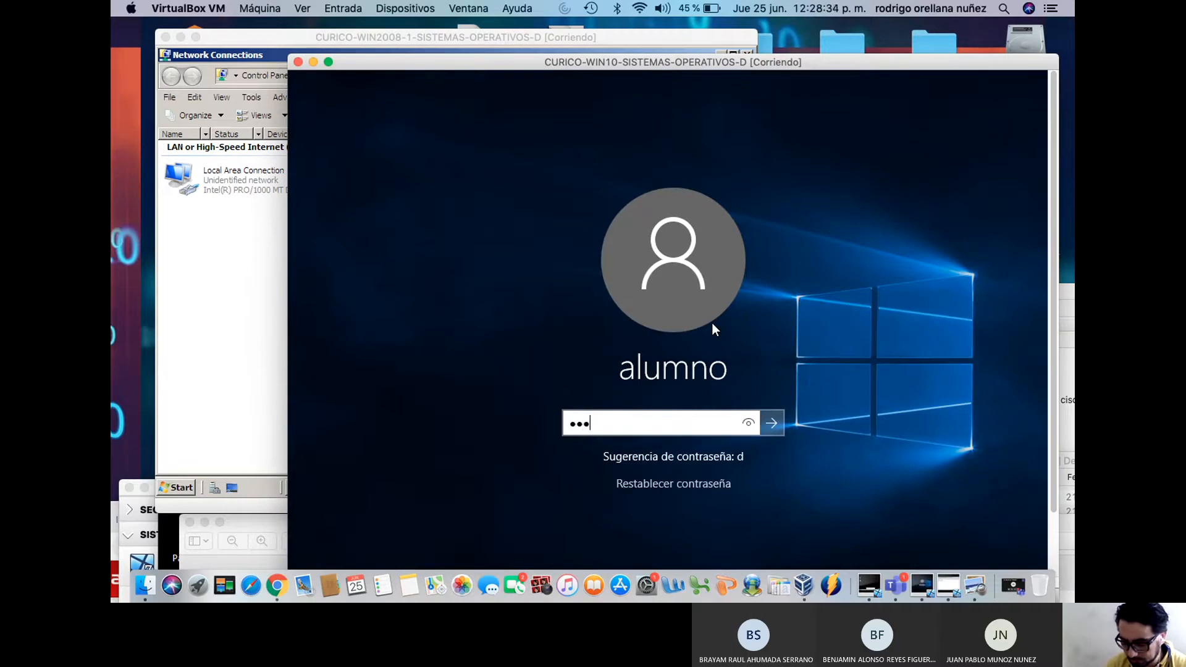
pyautogui.press('Return')
pyautogui.press('Return')
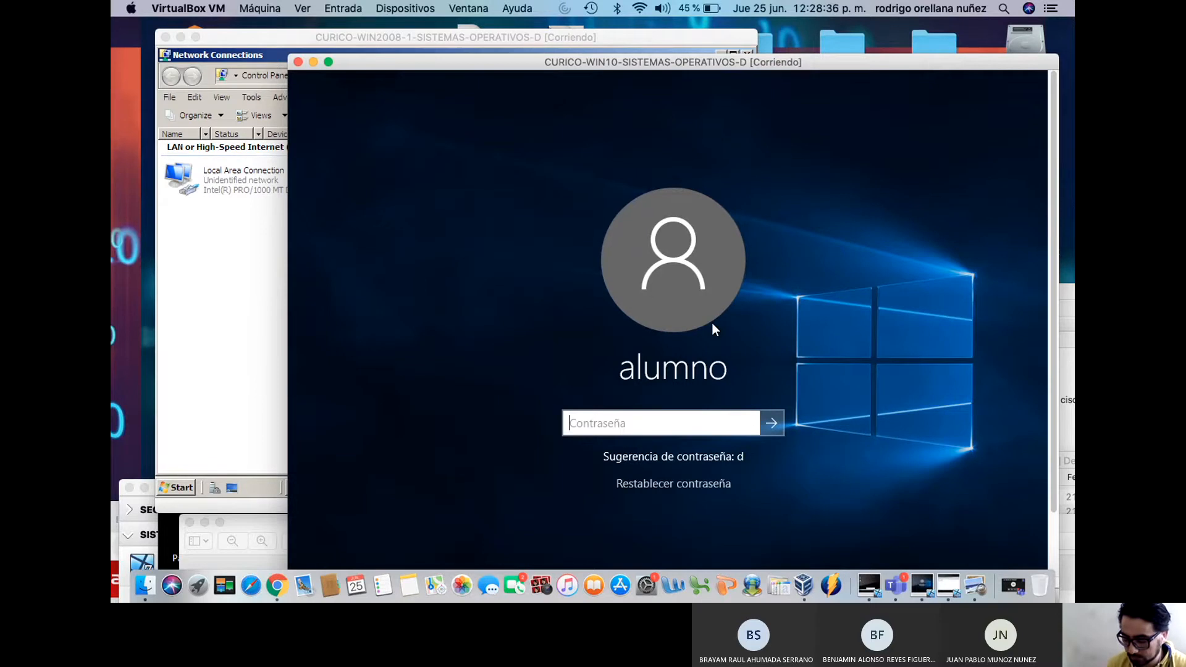
pyautogui.write('••••••')
pyautogui.press('Return')
pyautogui.press('Return')
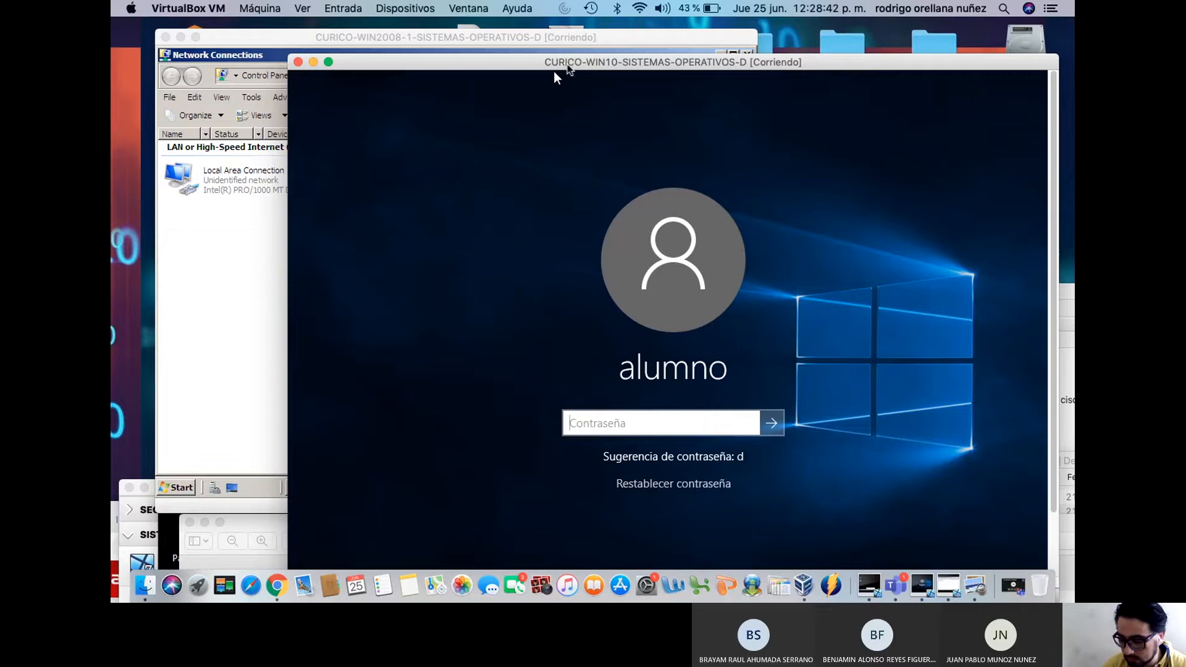
pyautogui.moveTo(554, 72); pyautogui.dragTo(551, 567)
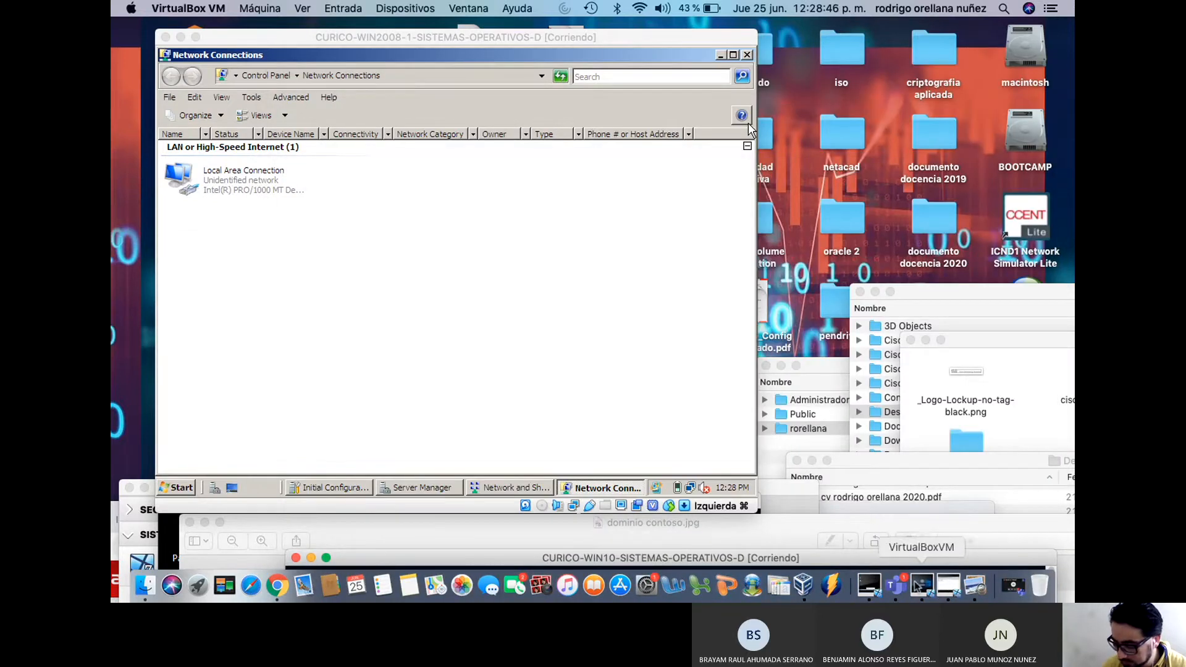
# Bring the Windows 7 VM into view and open its 'configuracion ip' note (192.168.0.100, DNS 192.168.0.2)
pyautogui.click(869, 586)
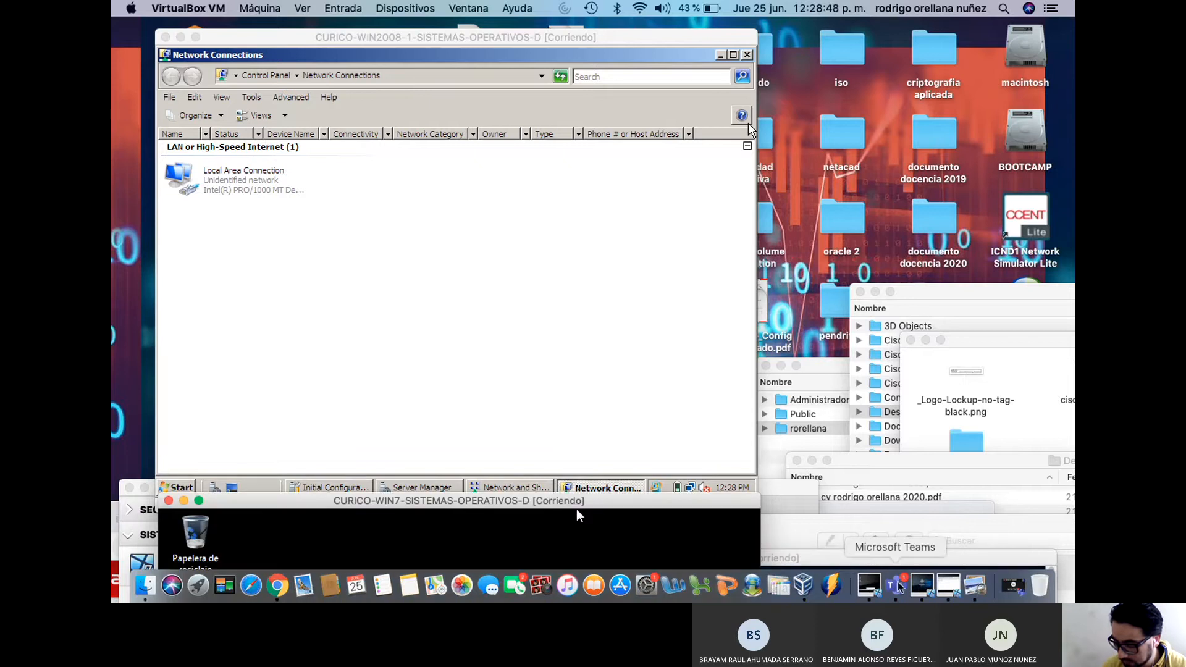
pyautogui.moveTo(622, 510); pyautogui.dragTo(783, 82)
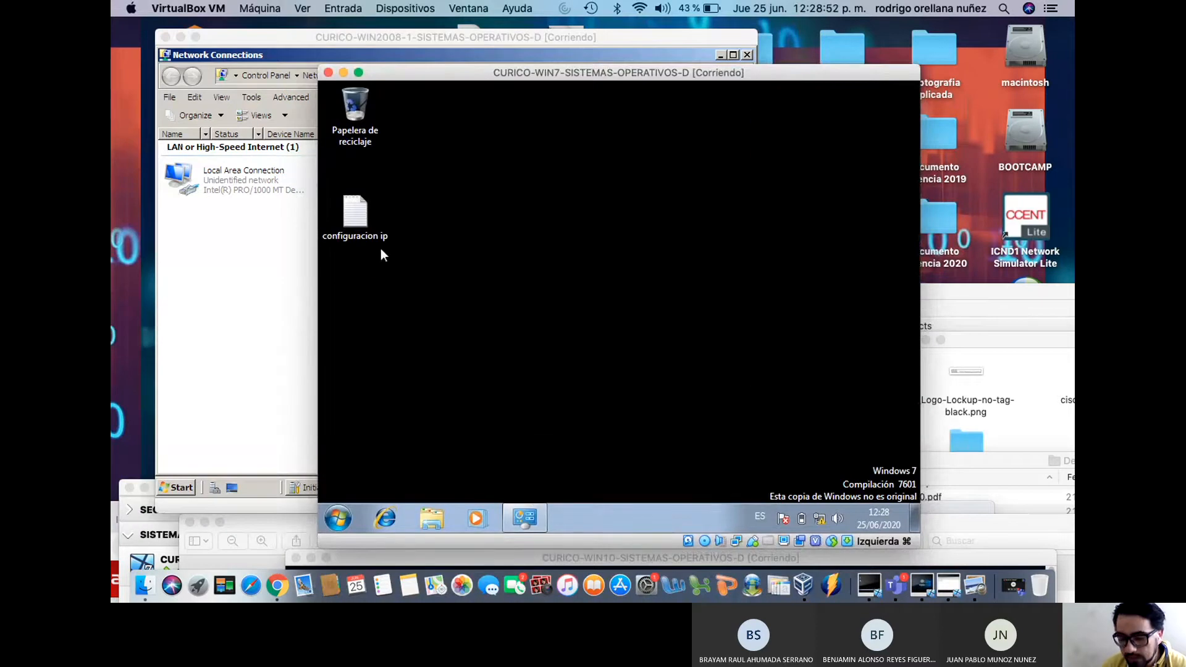
pyautogui.doubleClick(366, 223)
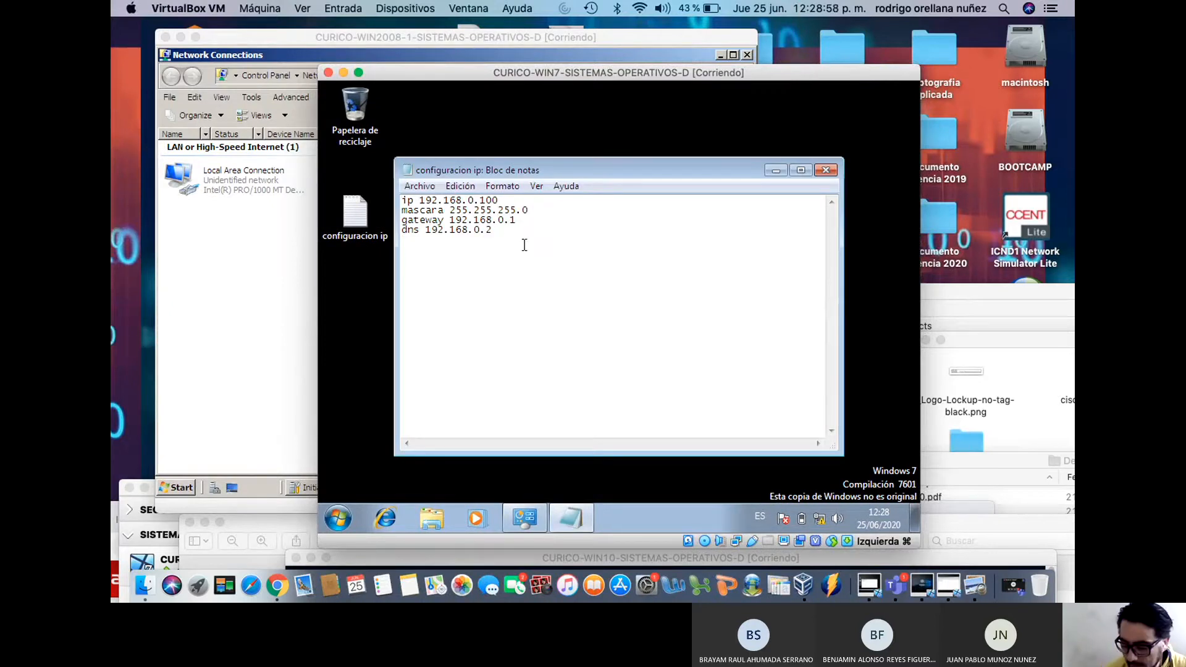
pyautogui.rightClick(823, 524)
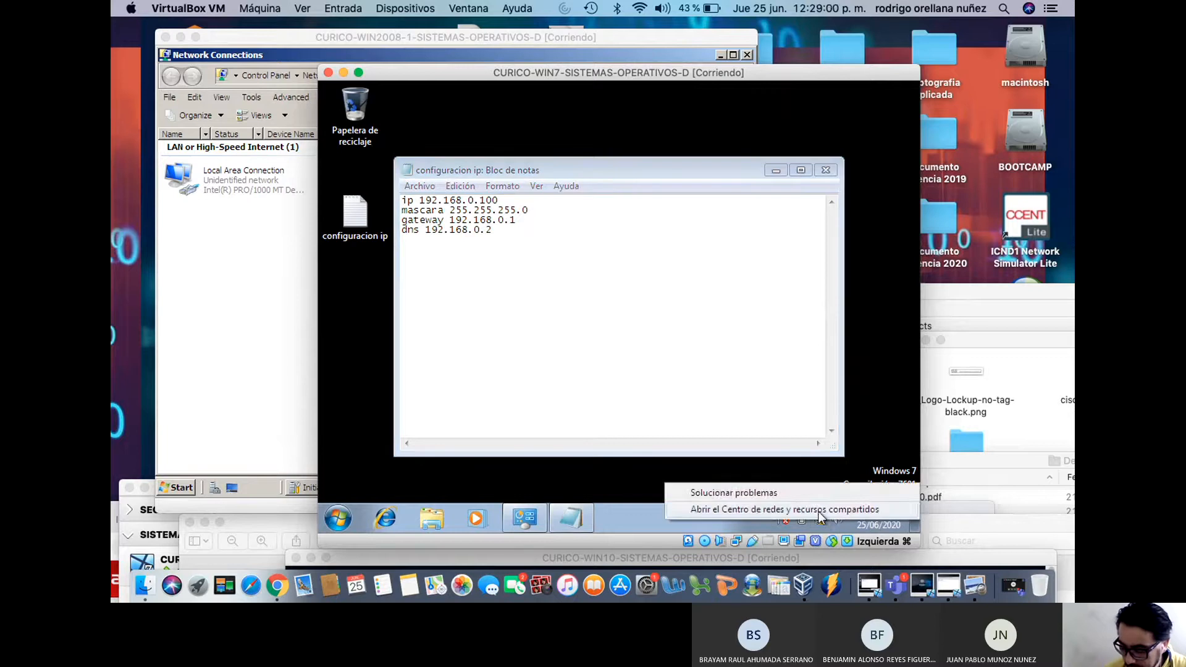
# Set the Windows 7 Local Area Connection IPv4 to obtain IP address and DNS server automatically
pyautogui.click(741, 513)
pyautogui.click(406, 176)
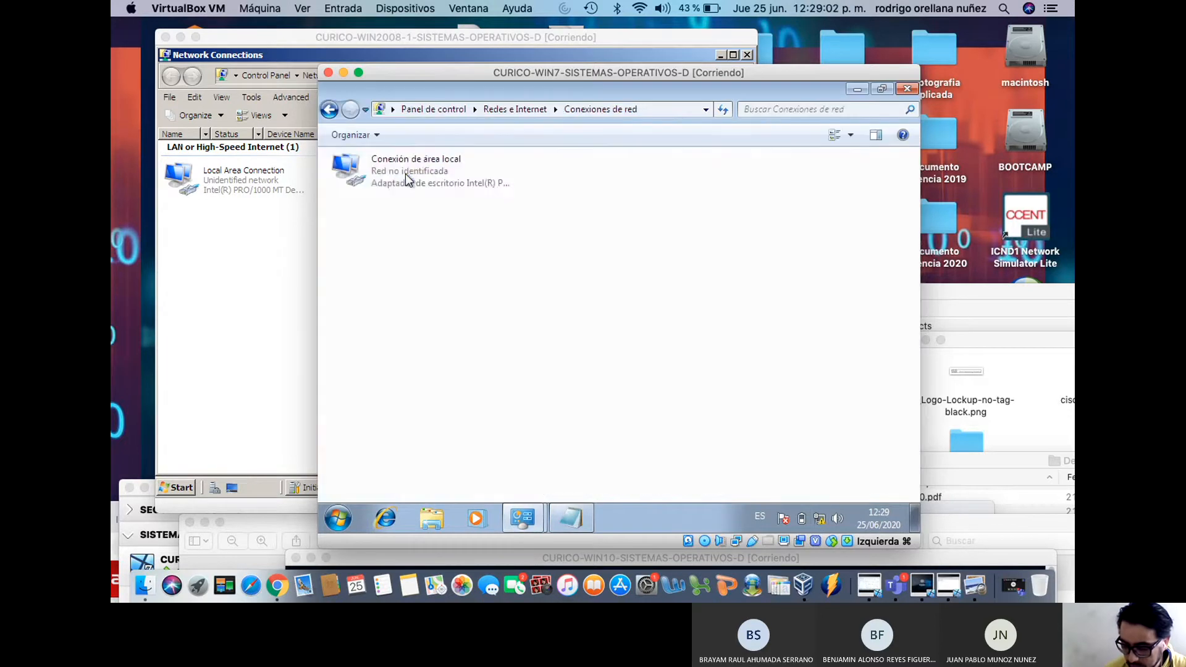
pyautogui.rightClick(405, 173)
pyautogui.click(464, 317)
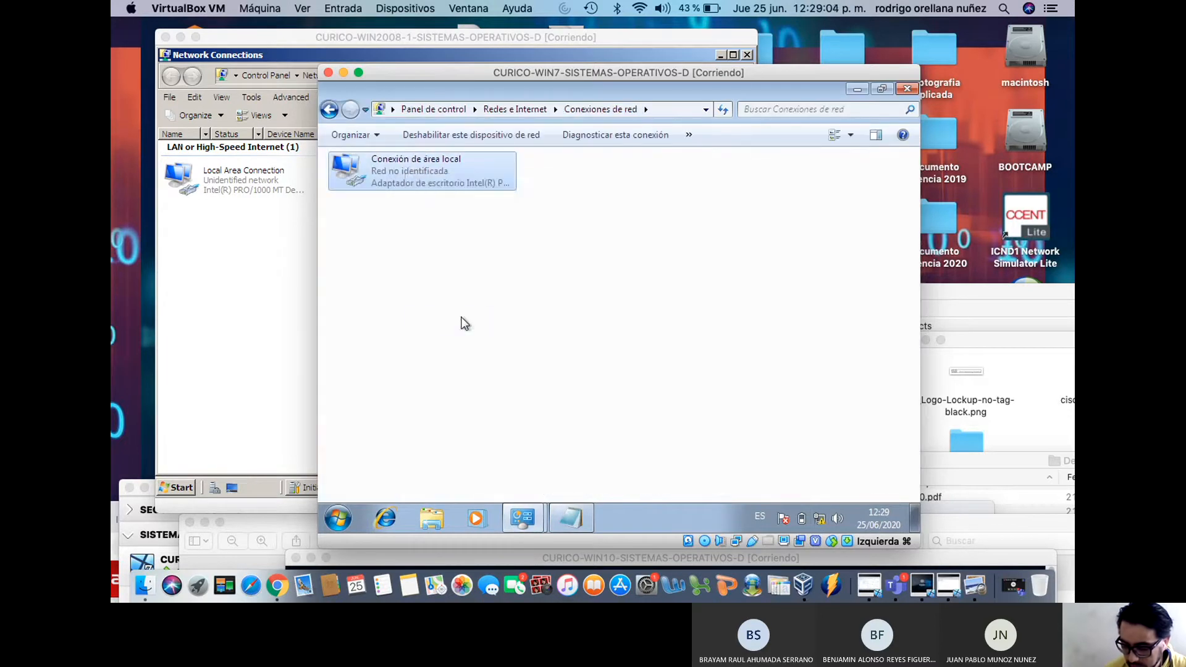
pyautogui.click(469, 320)
pyautogui.click(555, 380)
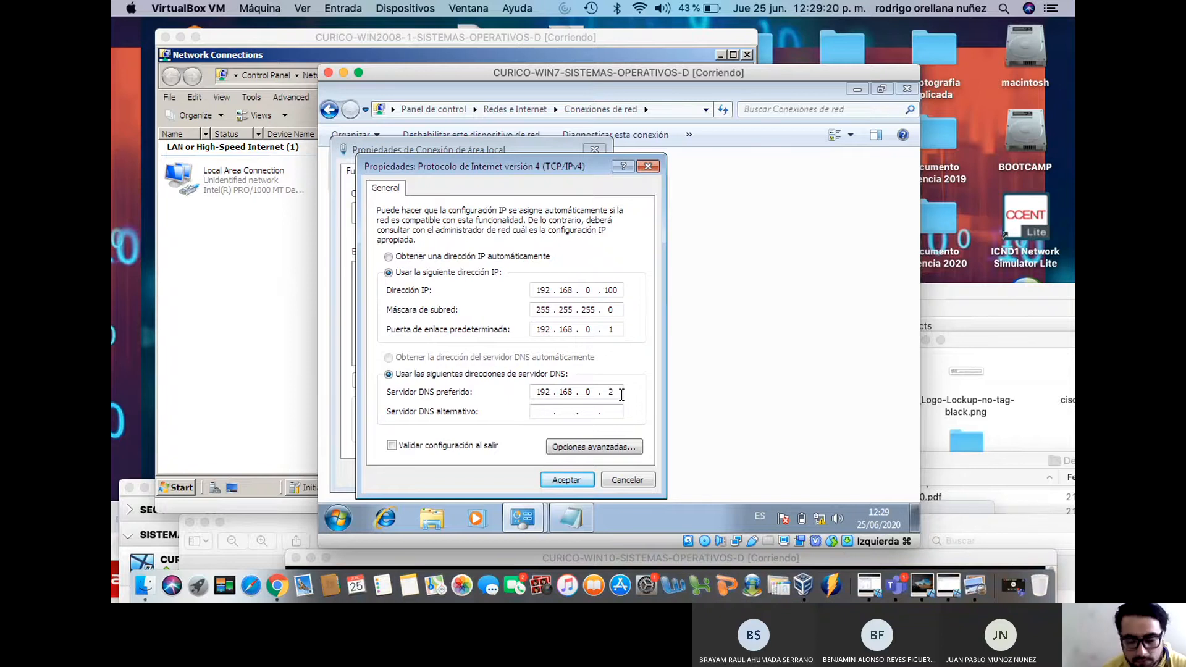
pyautogui.click(461, 258)
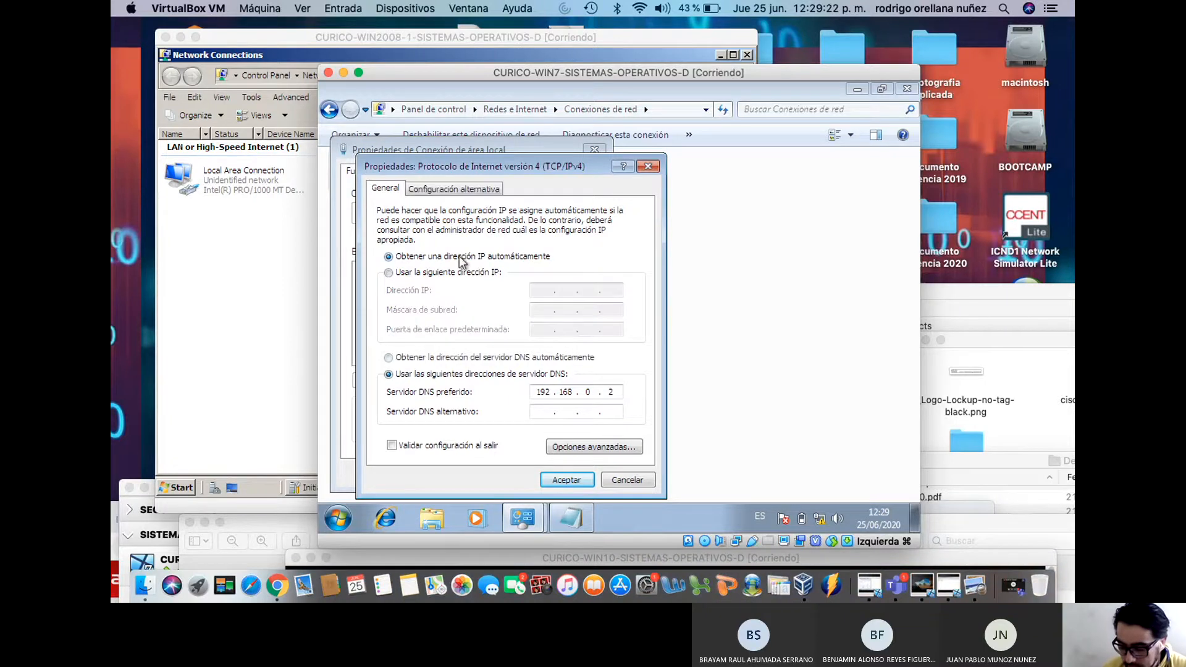
pyautogui.click(449, 356)
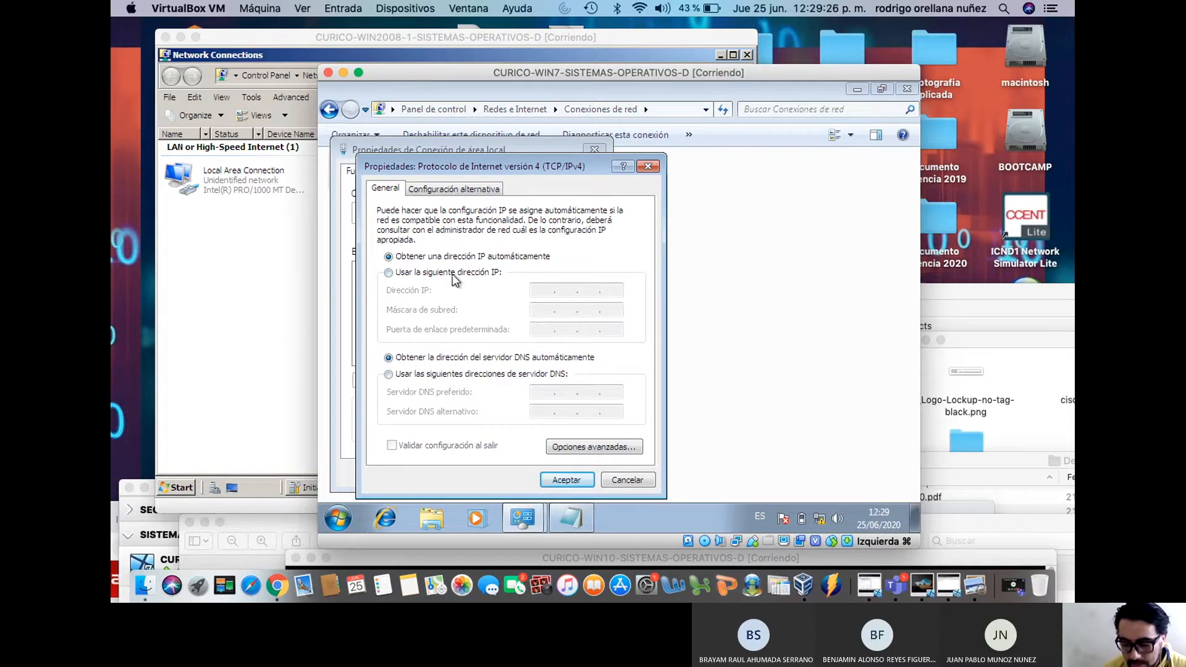
pyautogui.click(551, 481)
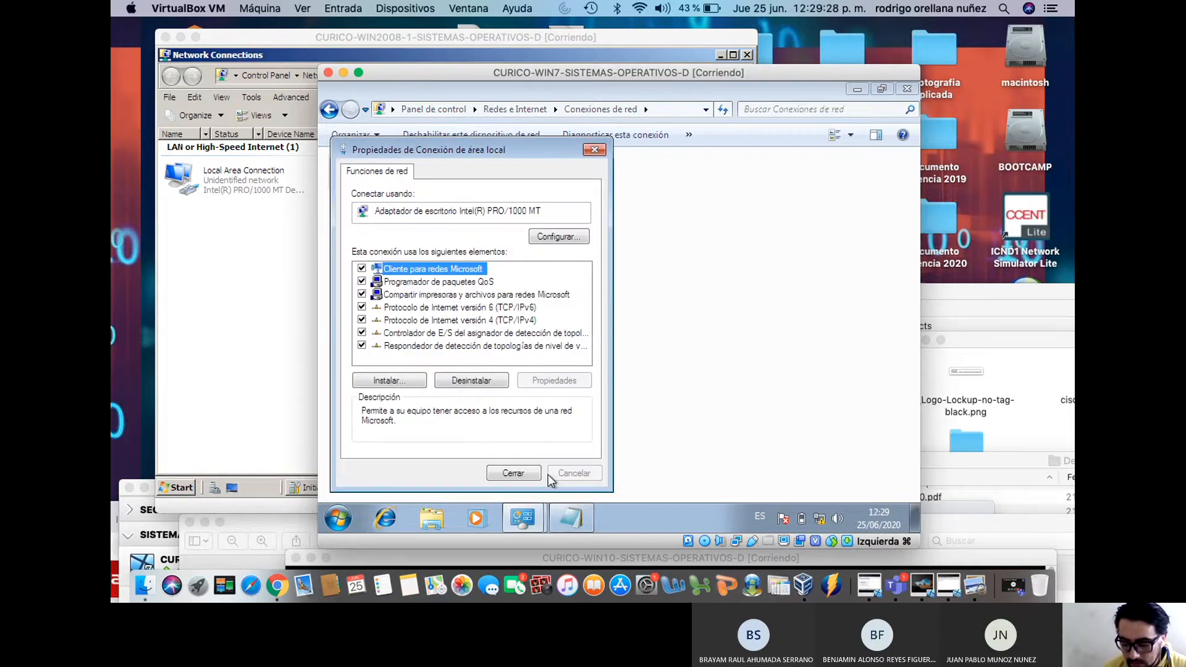
pyautogui.click(513, 474)
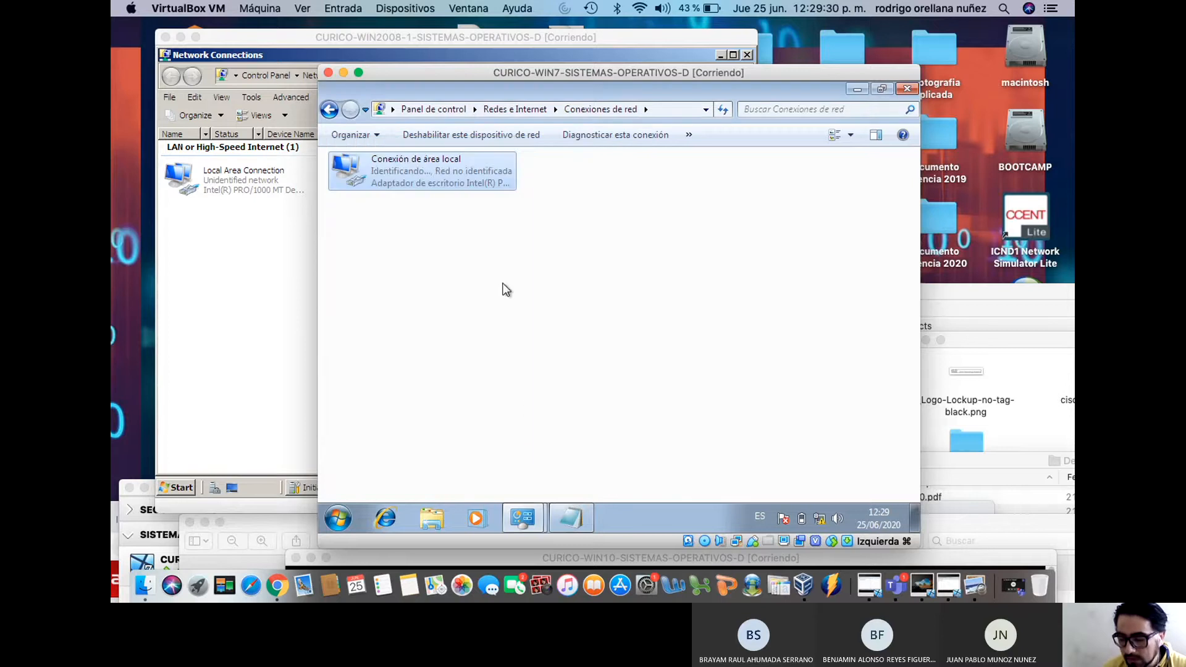
pyautogui.click(338, 518)
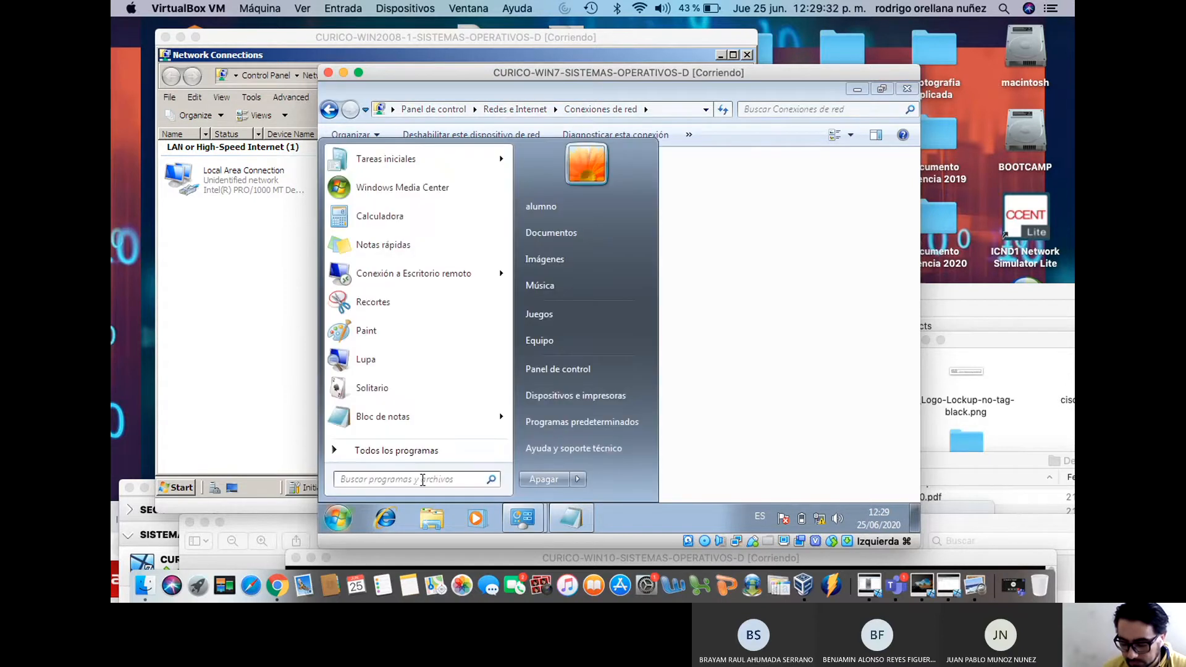
# Launch cmd from the Start search and fit the Windows 7 VM window to the screen
pyautogui.write('cmd')
pyautogui.press('Return')
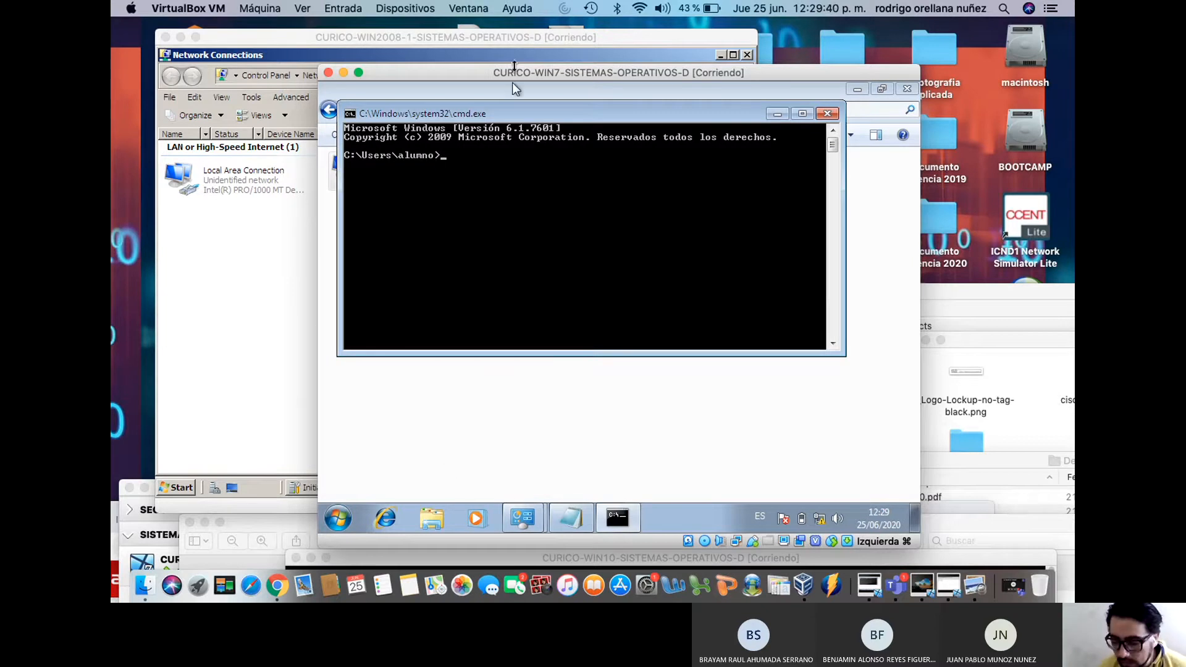
pyautogui.moveTo(512, 82); pyautogui.dragTo(556, 138)
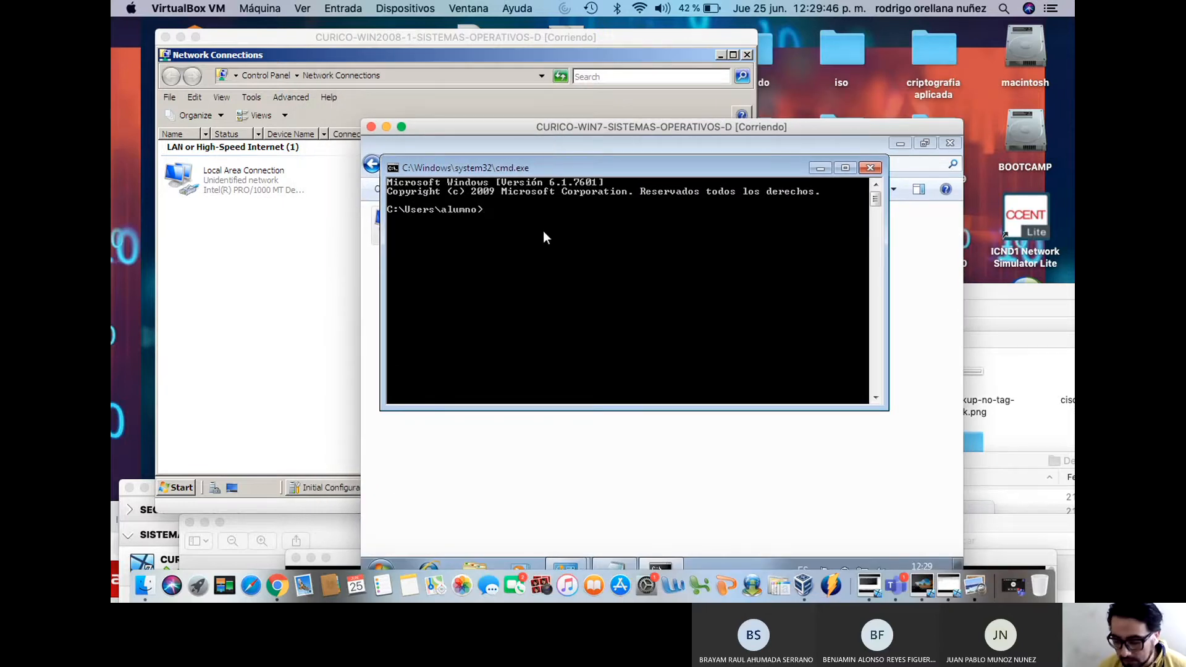
pyautogui.doubleClick(585, 135)
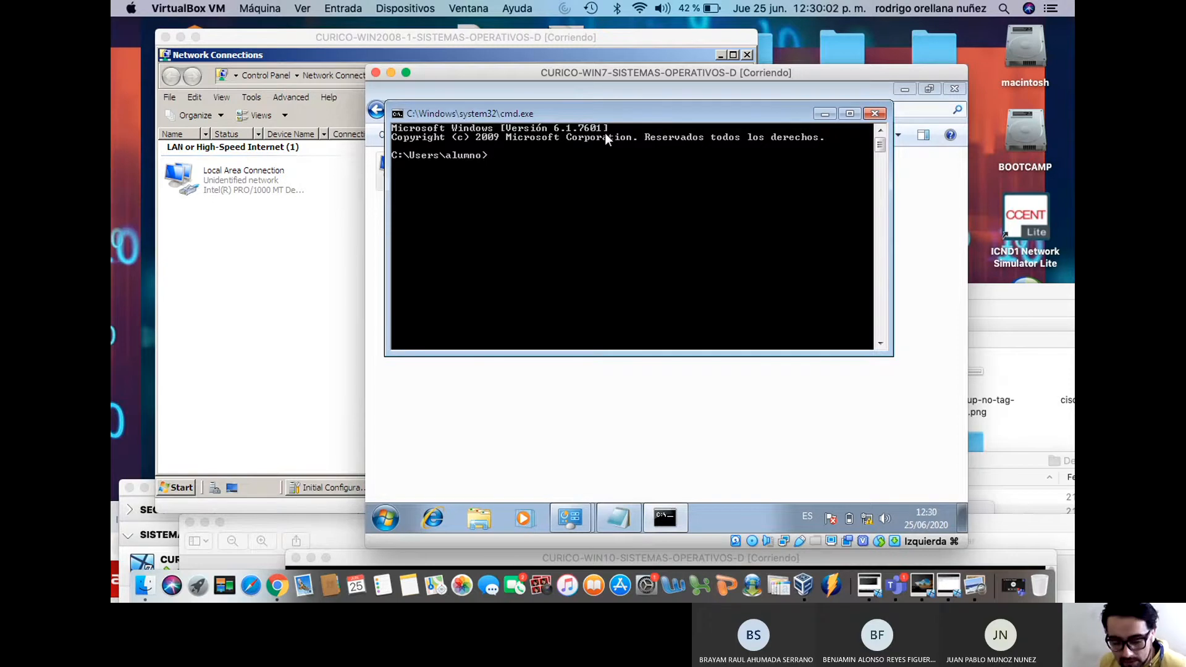
# Run ipconfig in the Windows 7 guest, showing 169.254.9.194 with mask 255.255.0.0 and no gateway
pyautogui.write('ipconfig')
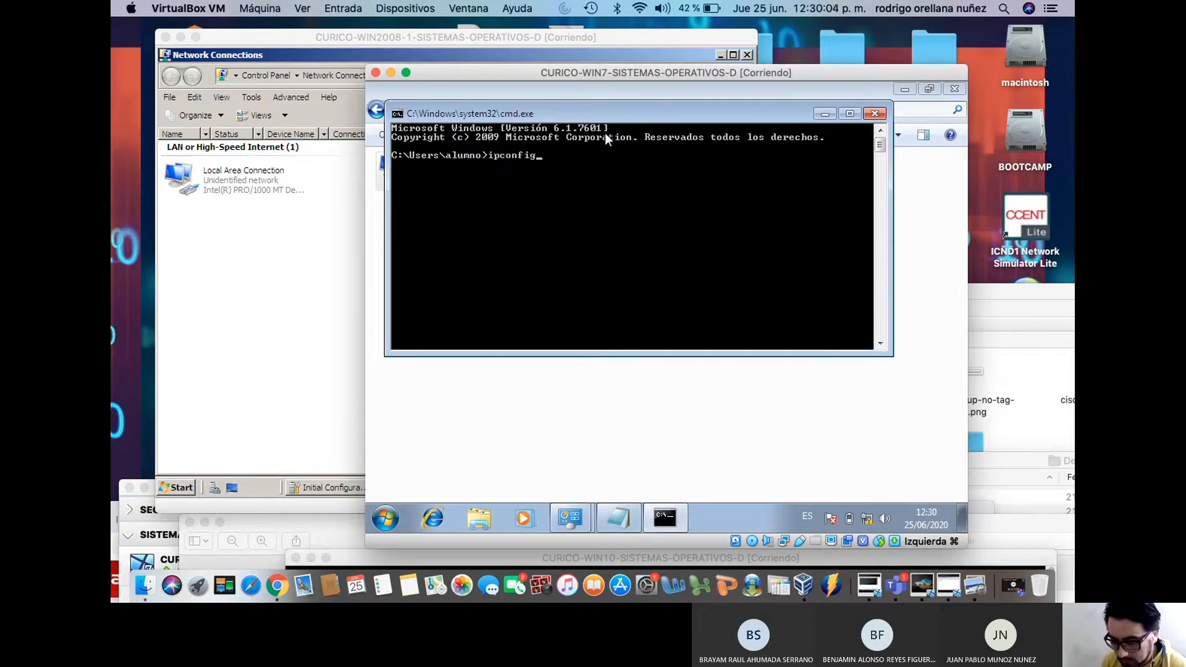
pyautogui.press('Return')
pyautogui.press('Up')
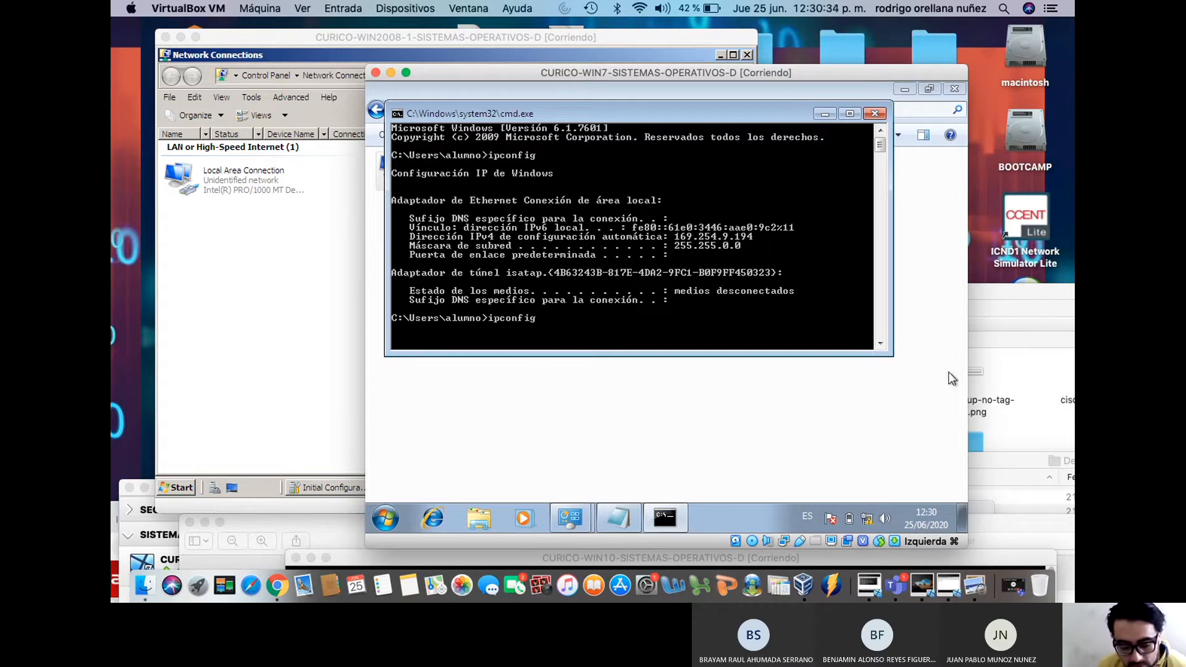
pyautogui.press('super+Tab')
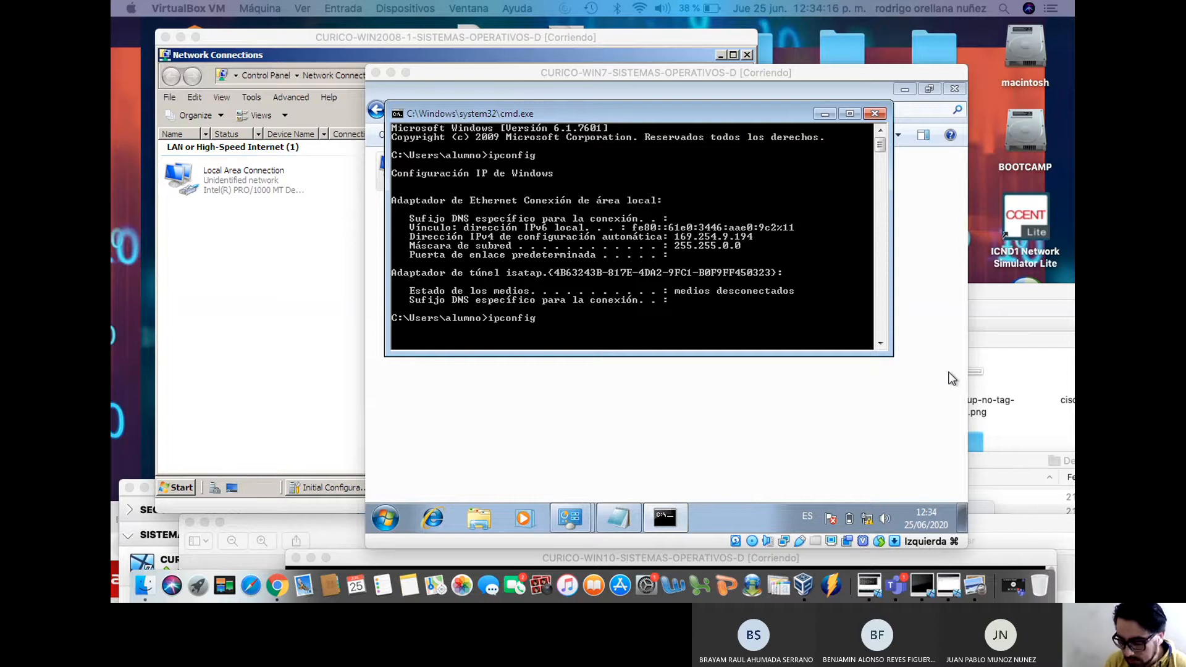
# Run ipconfig /renew in the Windows 7 command prompt
pyautogui.click(611, 312)
pyautogui.write('/')
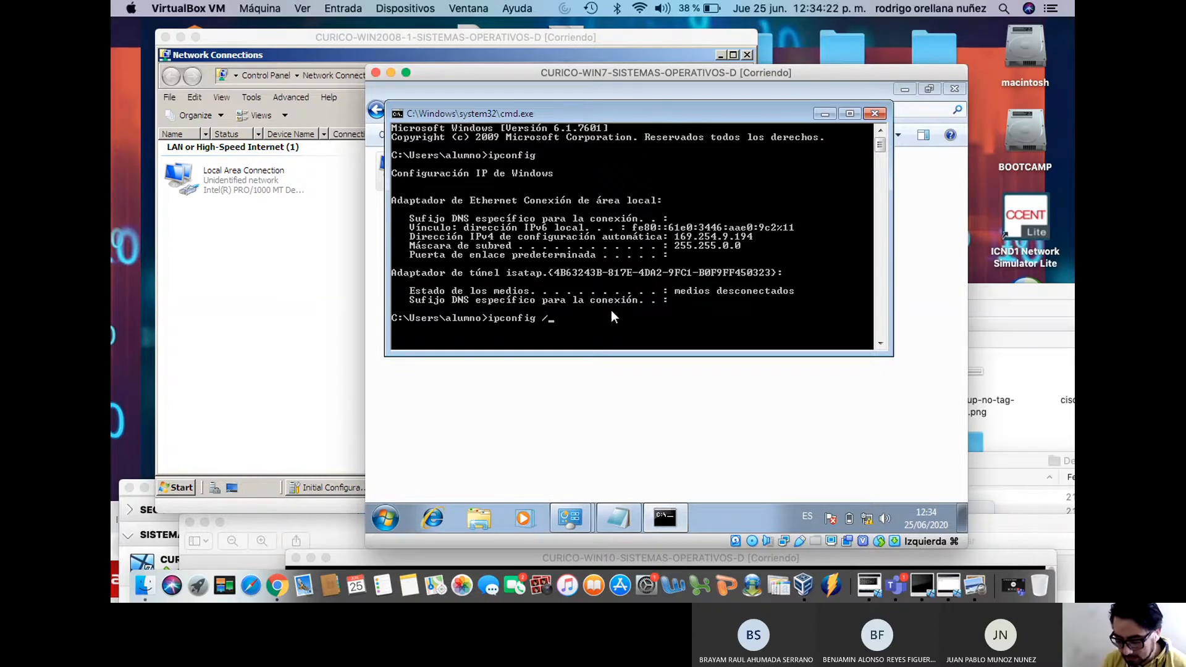
pyautogui.write('renew')
pyautogui.press('Return')
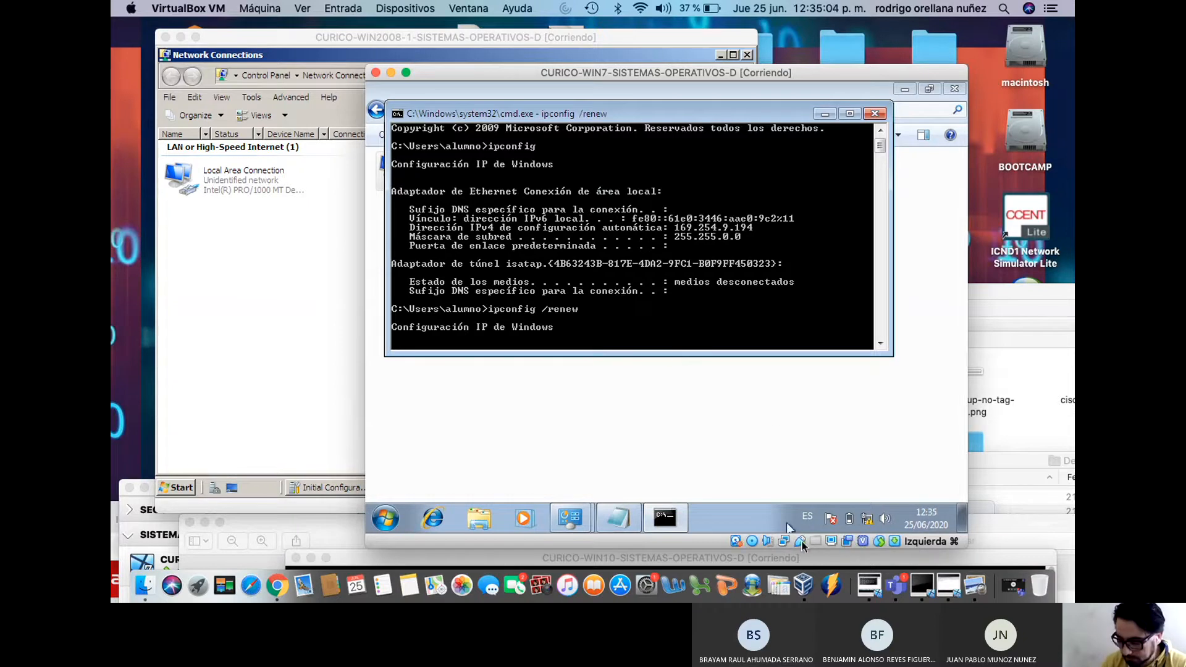
# Cycle through the VM windows, moving Windows 10 up and Server 2008 down
pyautogui.click(920, 587)
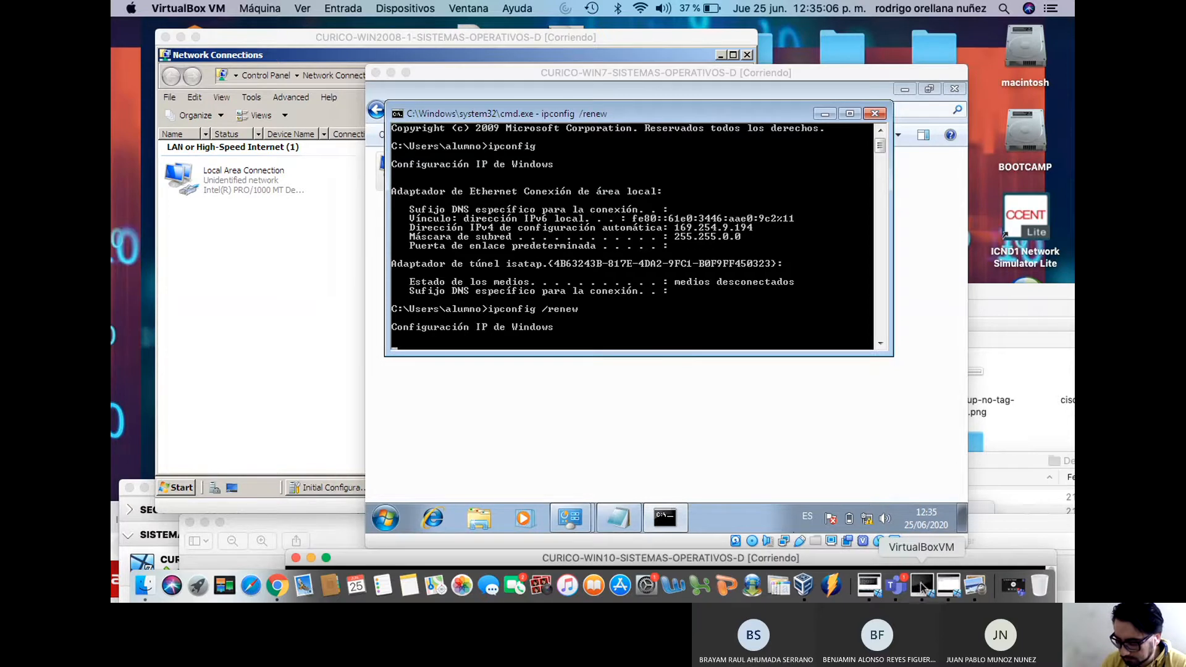
pyautogui.click(949, 586)
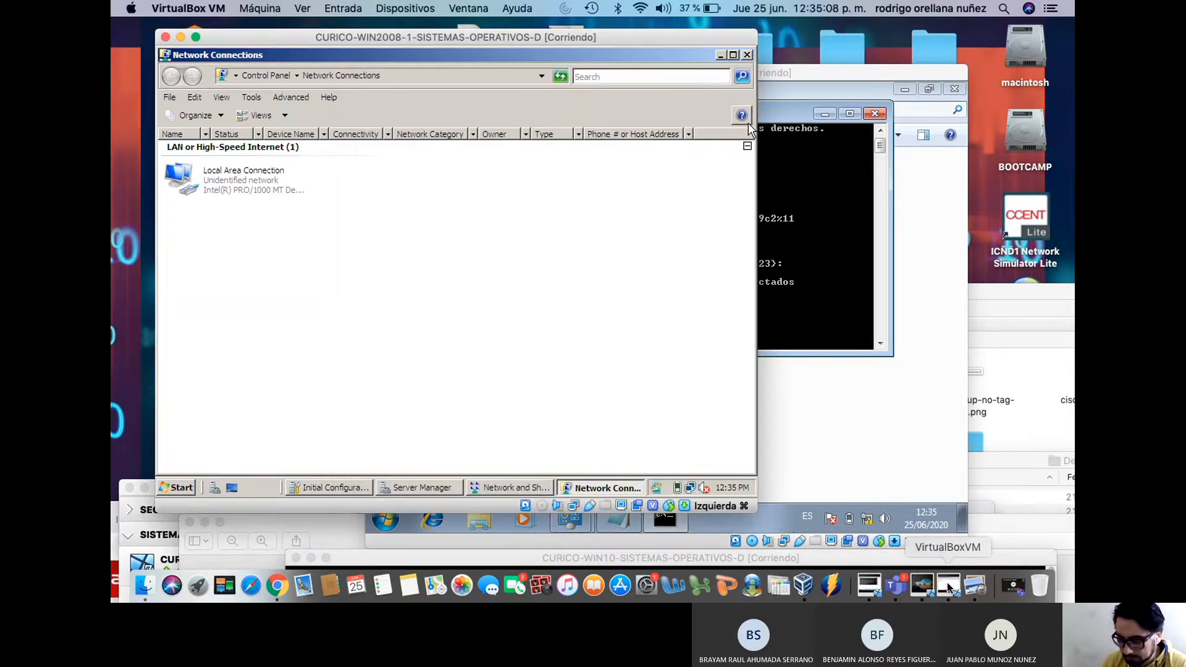
pyautogui.click(897, 586)
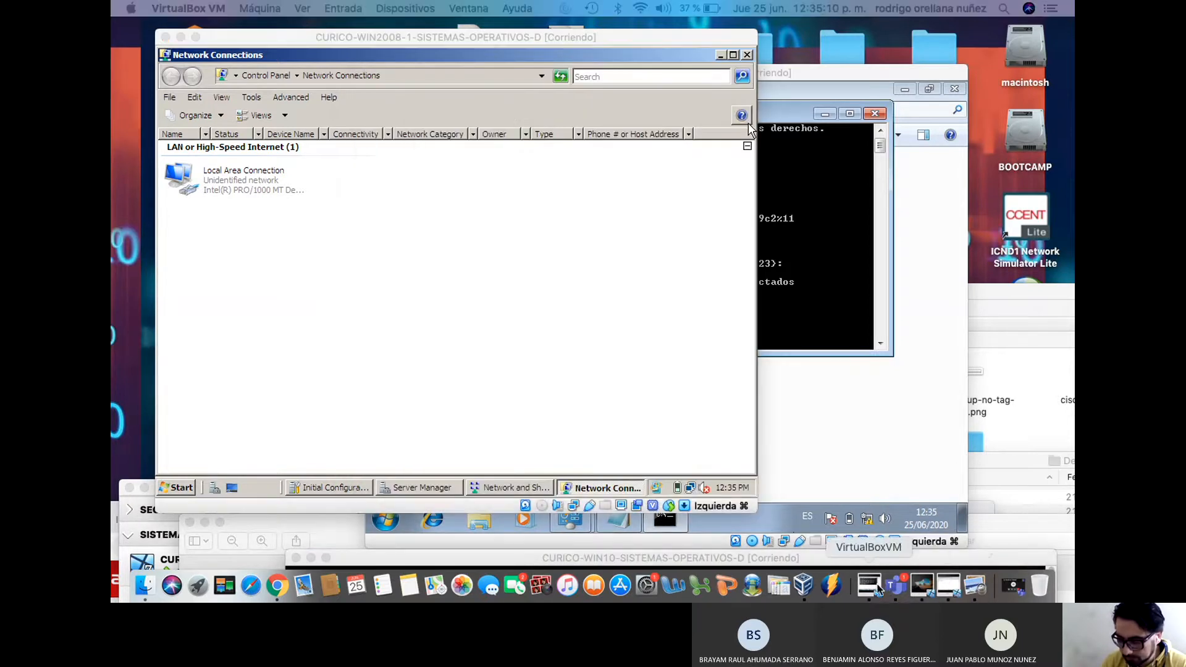
pyautogui.click(876, 588)
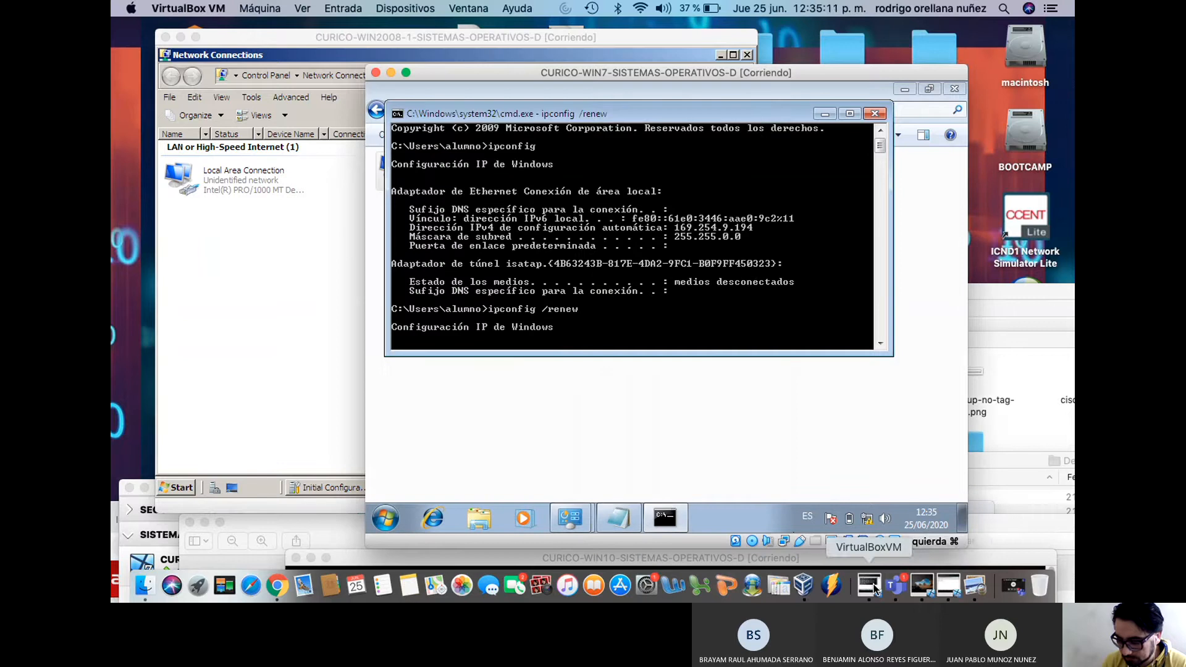
pyautogui.click(945, 588)
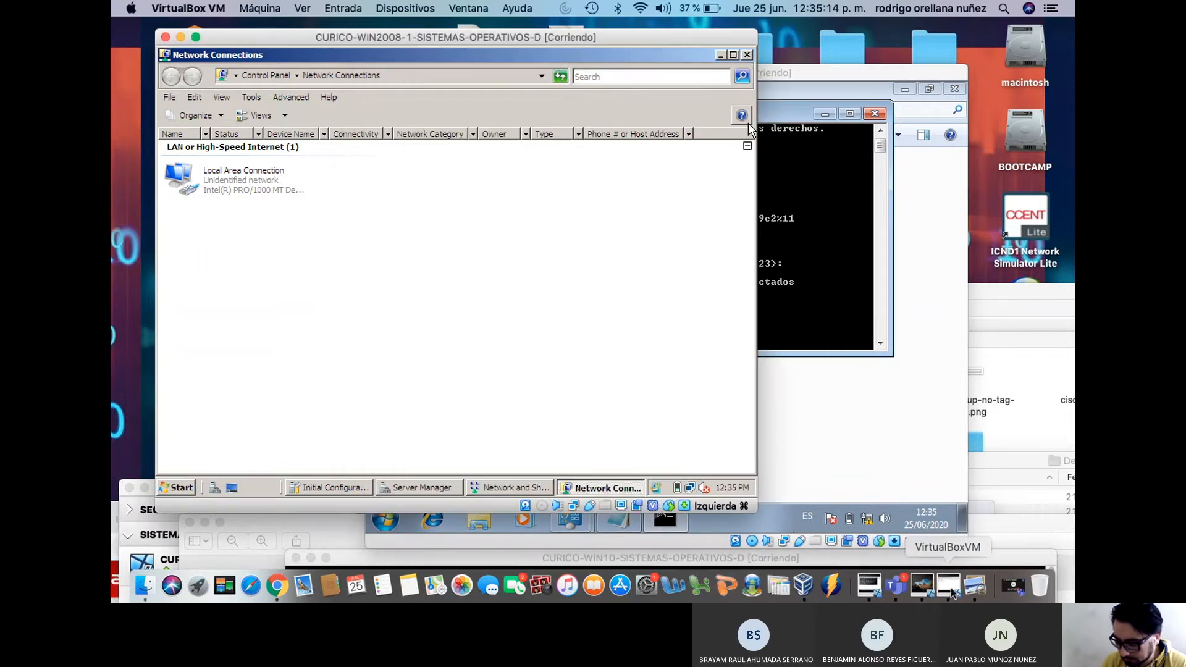
pyautogui.click(549, 565)
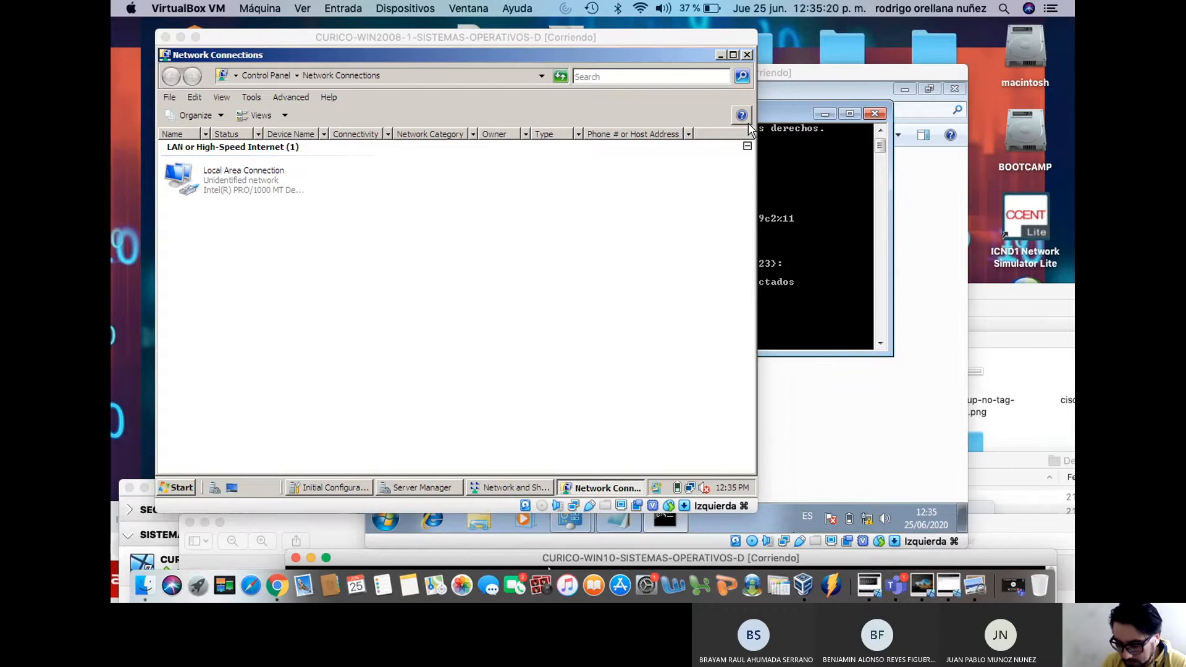
pyautogui.click(549, 186)
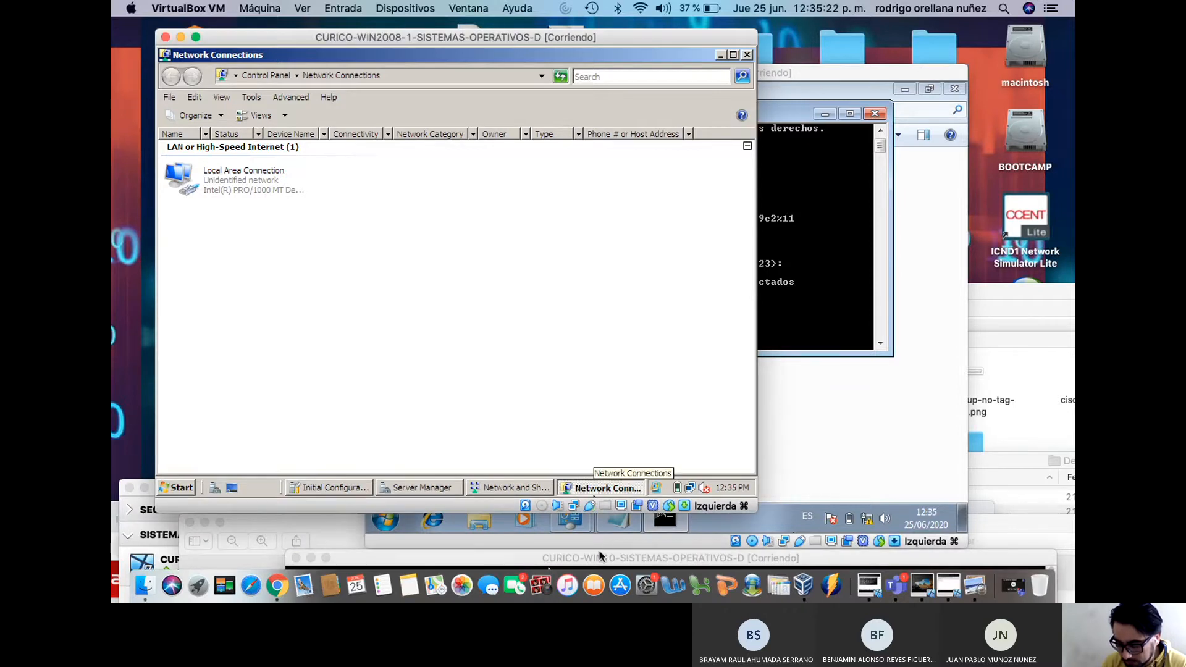
pyautogui.moveTo(550, 565); pyautogui.dragTo(495, 213)
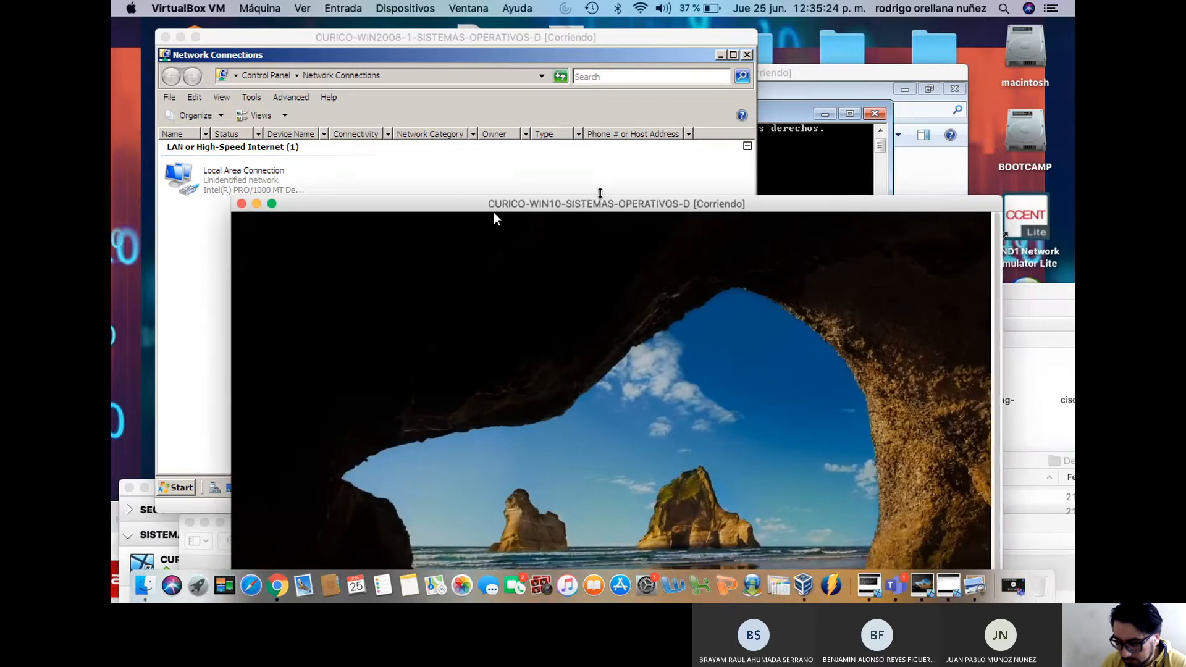
pyautogui.moveTo(693, 38); pyautogui.dragTo(699, 504)
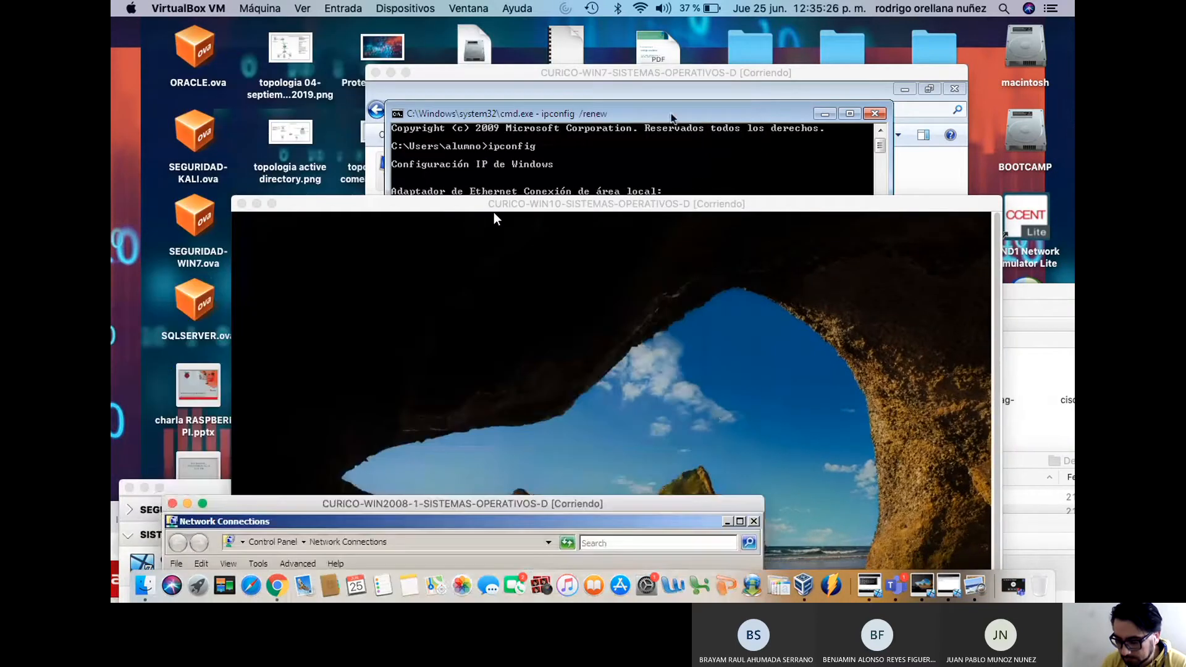
# Stop the stalled ipconfig /renew with Ctrl+C and rerun ipconfig on the Windows 7 guest
pyautogui.click(662, 70)
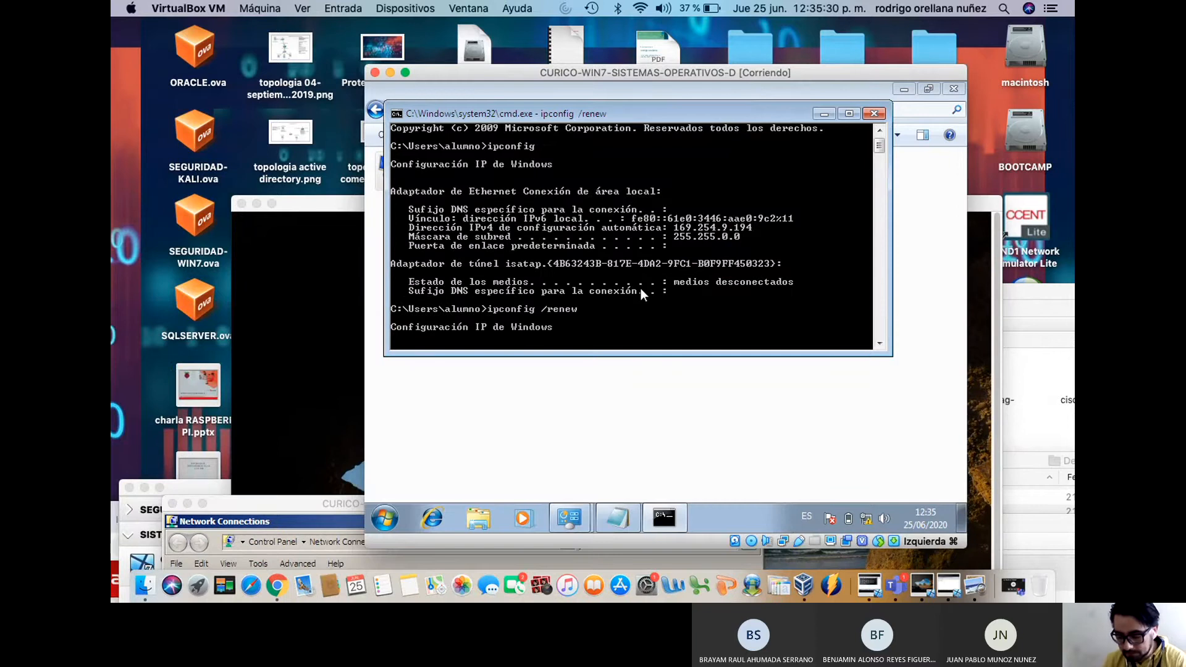
pyautogui.hotkey('ctrl', 'c')
pyautogui.hotkey('ctrl', 'v')
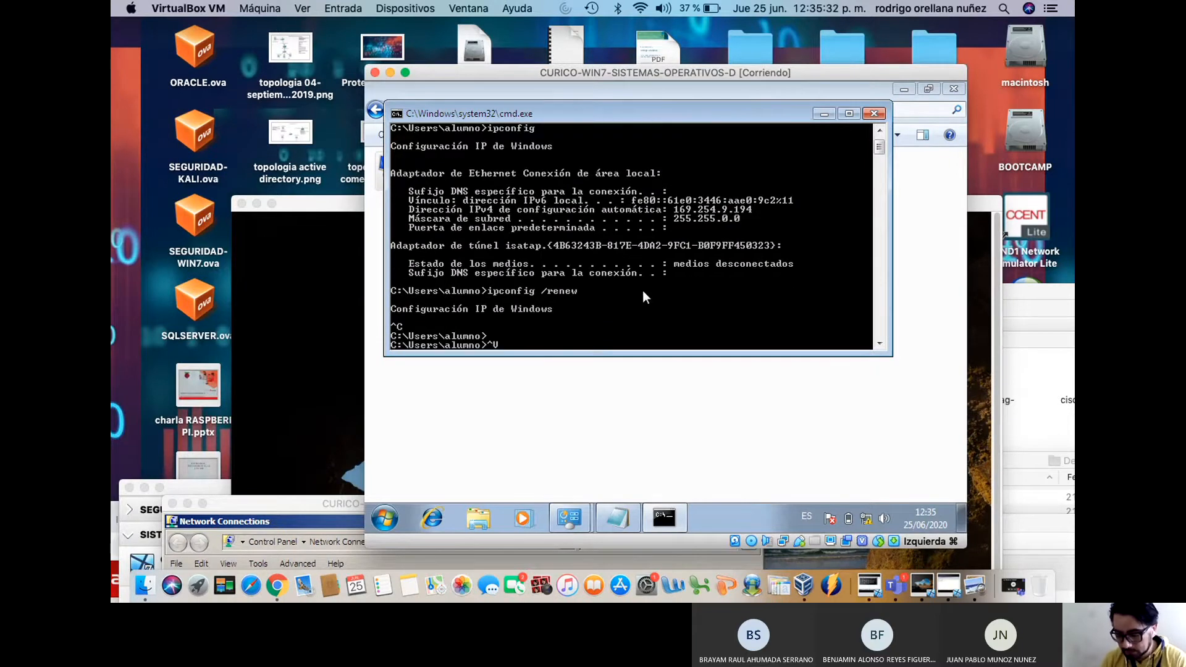
pyautogui.press('Up')
pyautogui.press('Up')
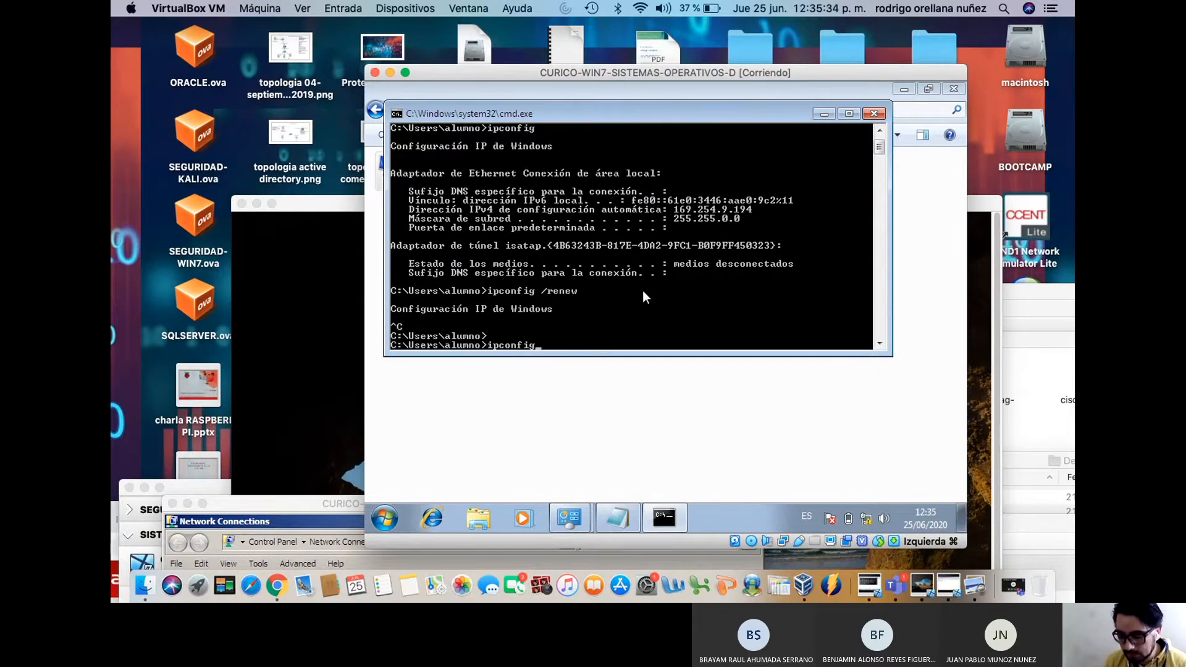
pyautogui.press('Return')
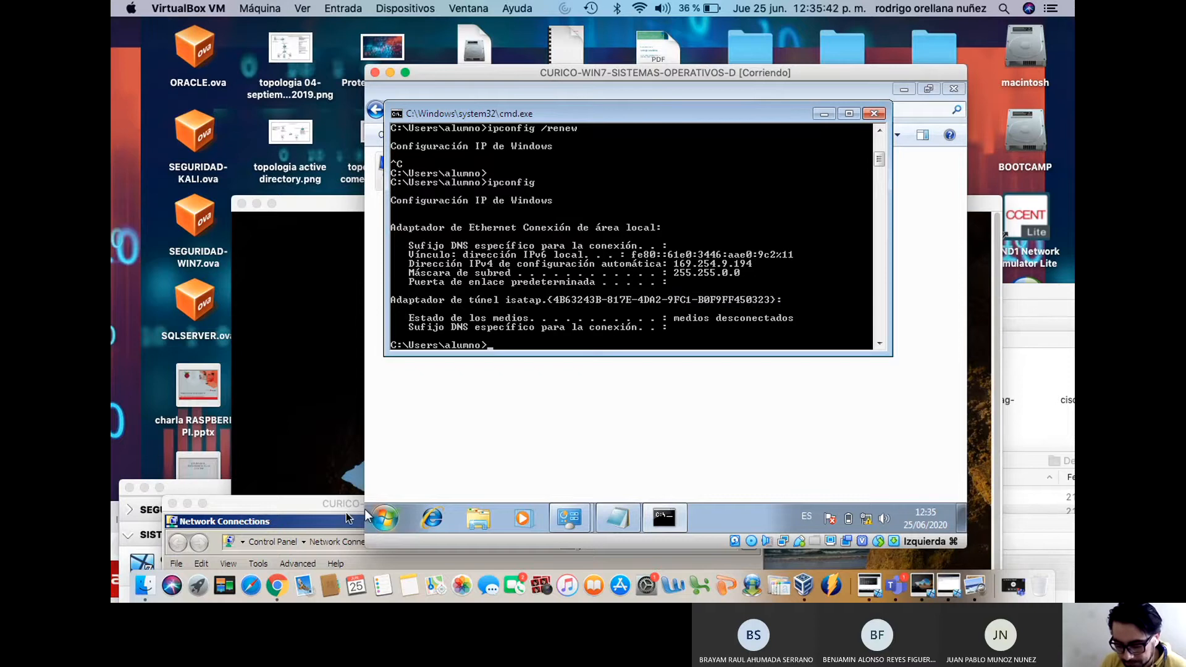
# Move the Windows 10 VM window to the top and dismiss its lock screen
pyautogui.click(317, 213)
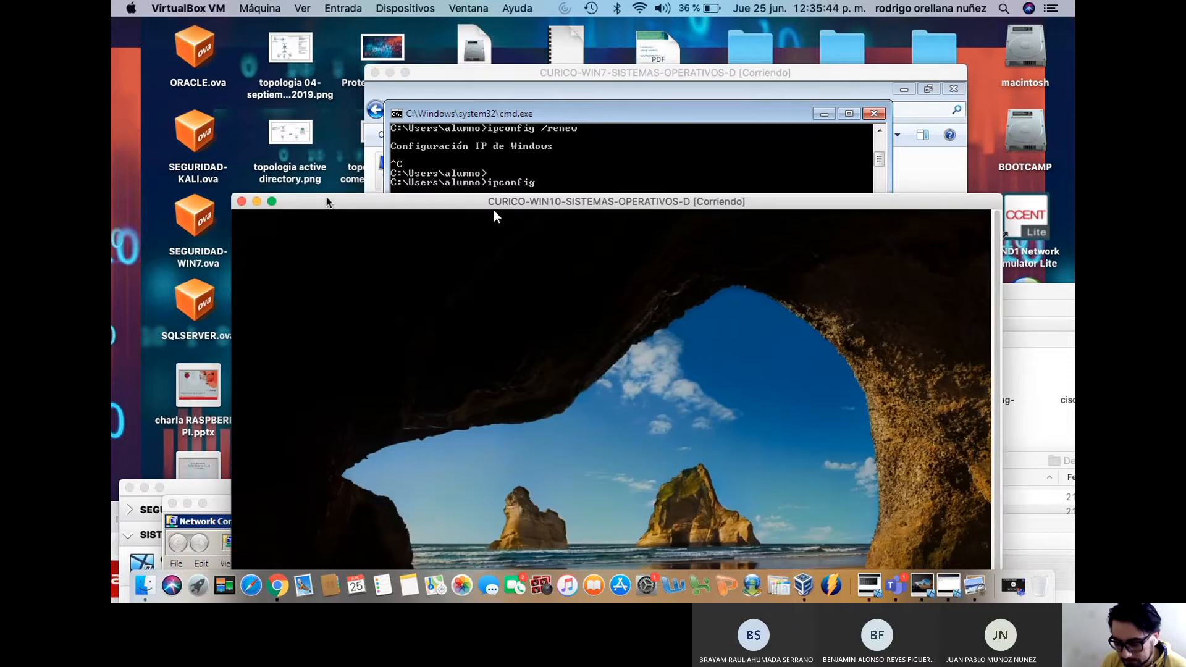
pyautogui.moveTo(333, 200); pyautogui.dragTo(296, 67)
pyautogui.moveTo(469, 79); pyautogui.dragTo(454, 37)
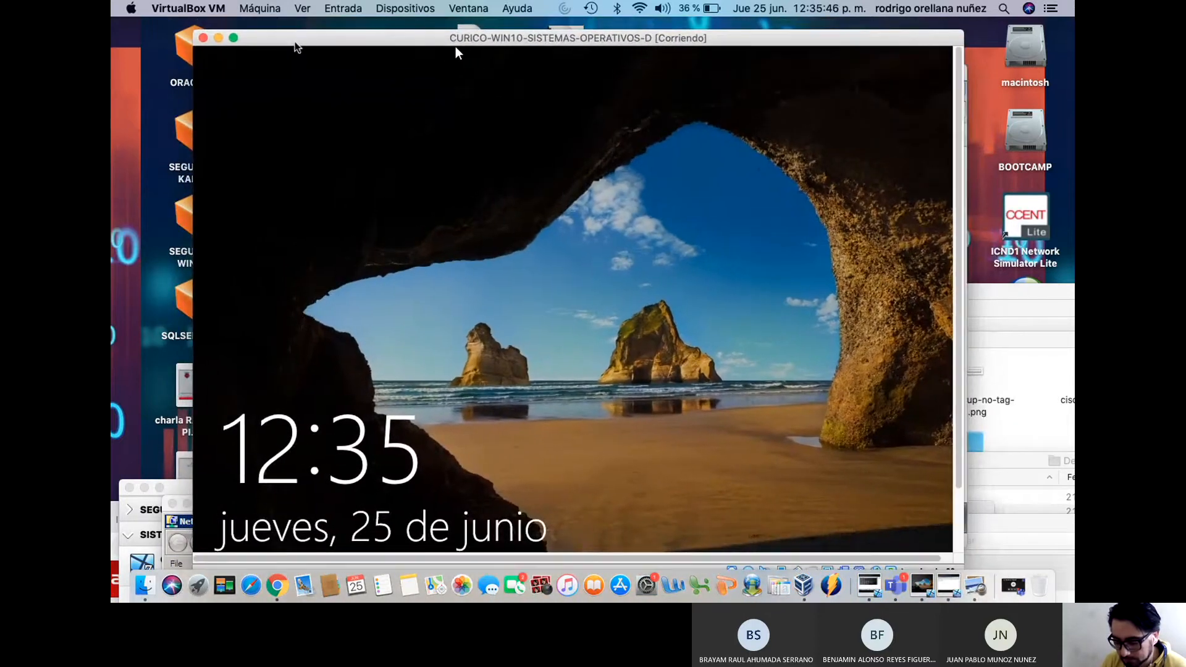
pyautogui.scroll(-2, 958, 280)
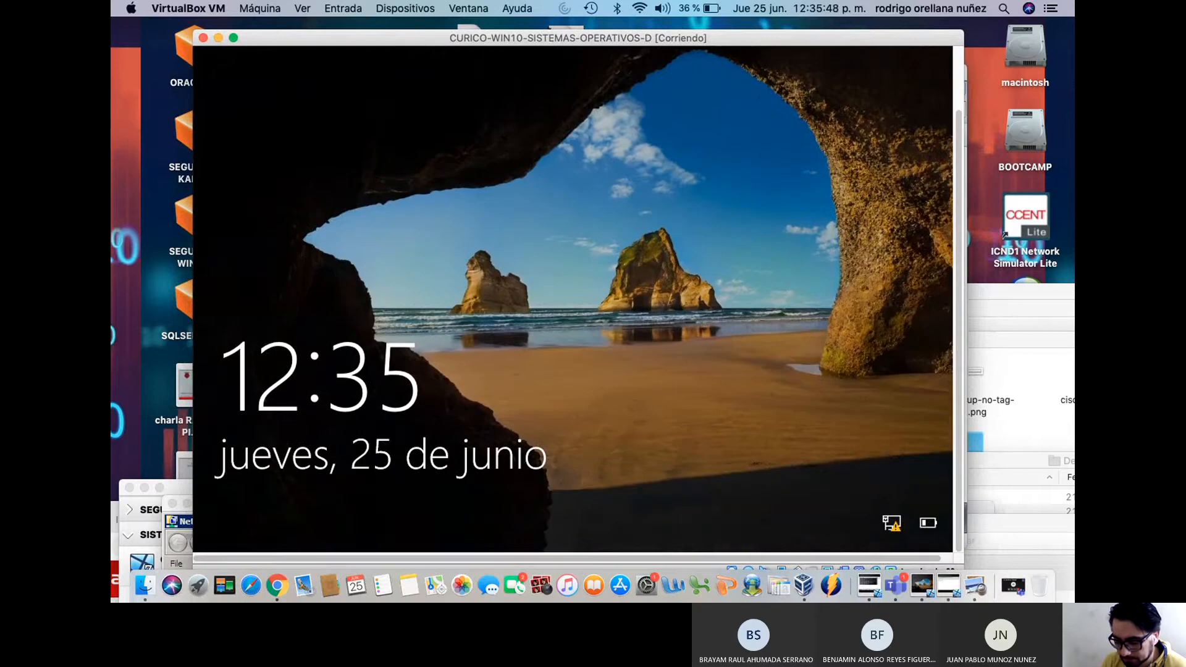
pyautogui.click(635, 338)
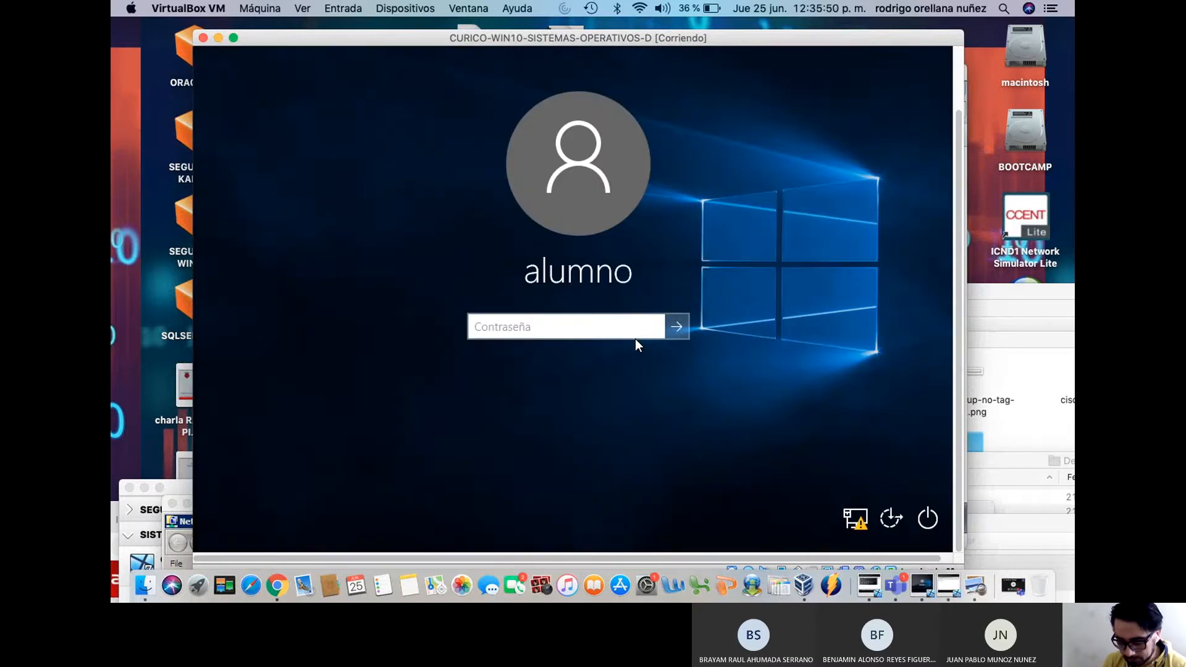
# Enter the student account password, retrying after incorrect attempts, until the Windows 10 desktop appears
pyautogui.write('*********')
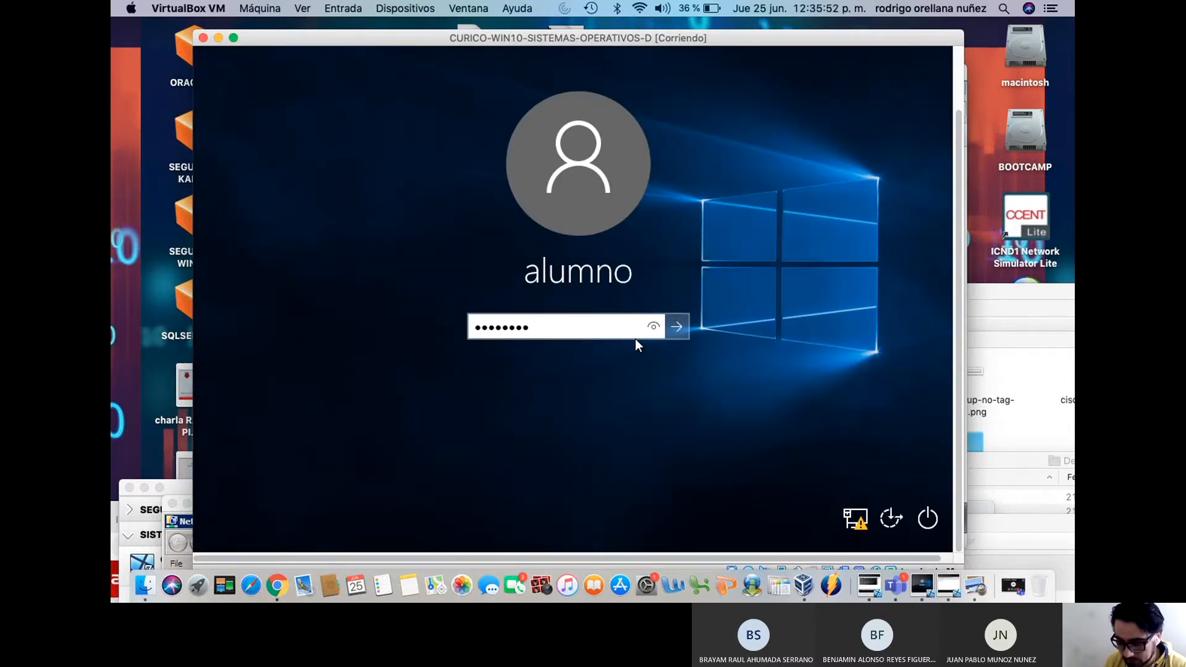
pyautogui.press('Return')
pyautogui.press('Return')
pyautogui.write('******')
pyautogui.press('Return')
pyautogui.press('Return')
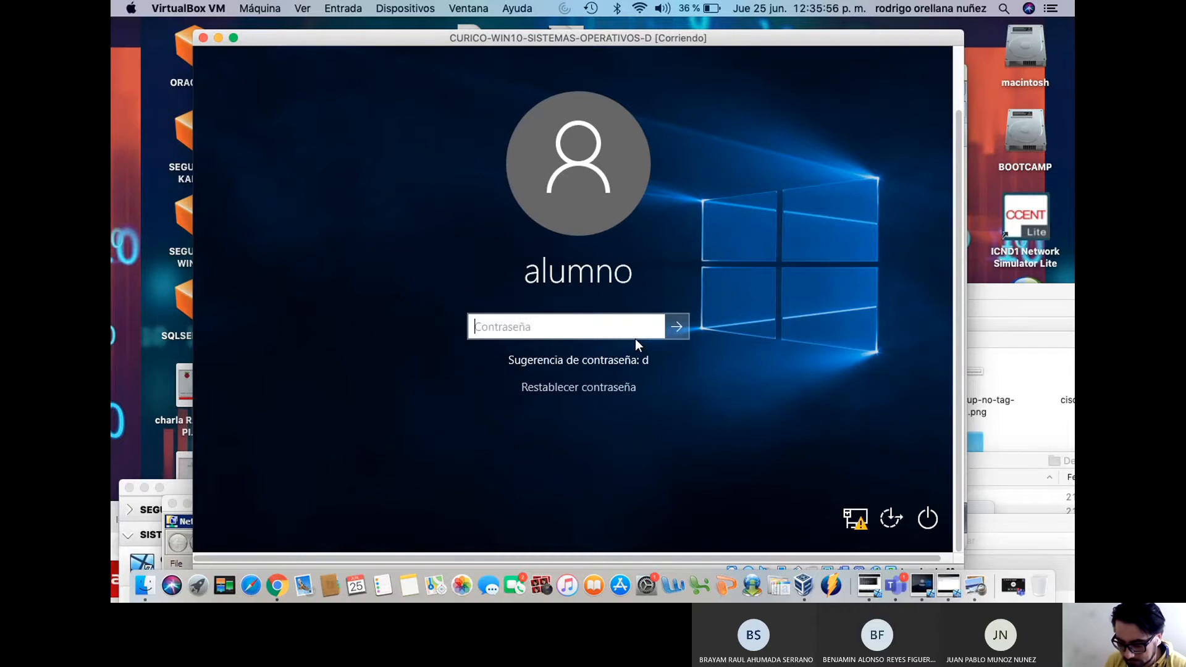
pyautogui.write('*******')
pyautogui.press('Return')
pyautogui.press('Return')
pyautogui.write('*******')
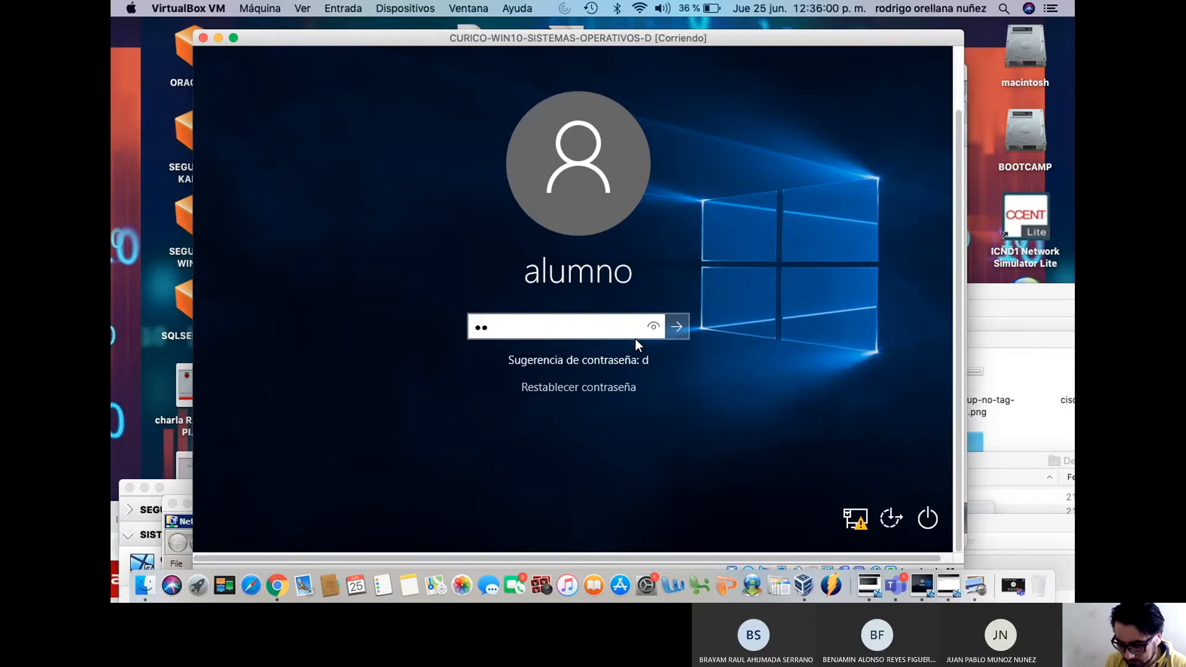
pyautogui.write('**')
pyautogui.press('Return')
pyautogui.press('Return')
pyautogui.write('*********')
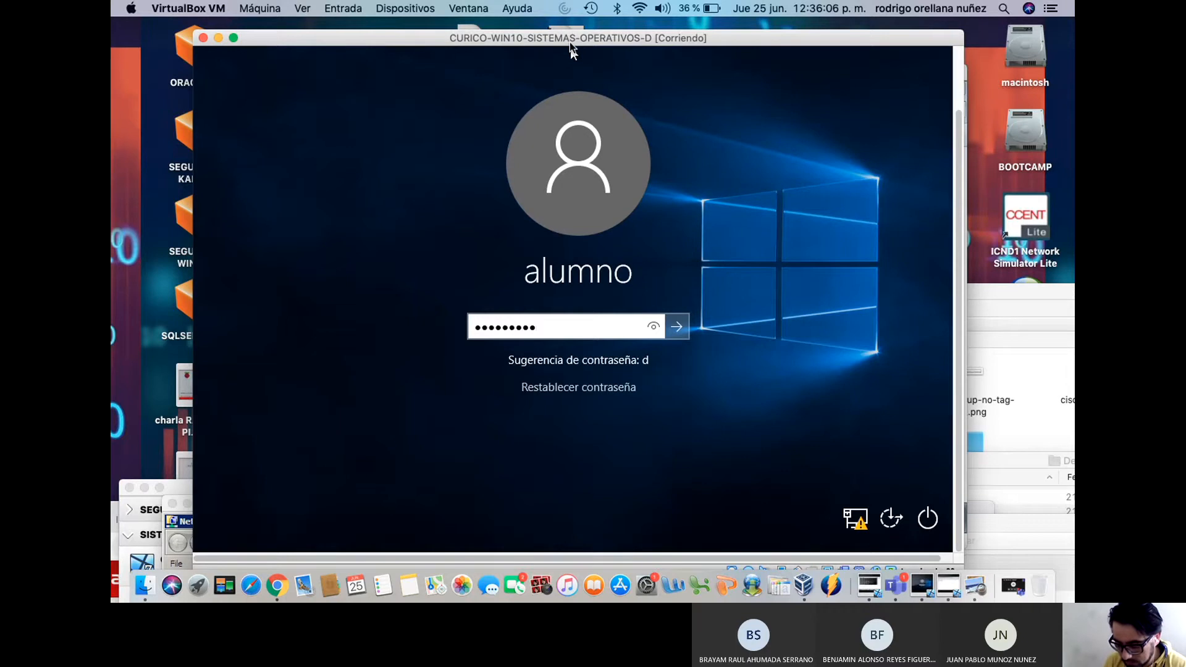
pyautogui.write('****')
pyautogui.press('Return')
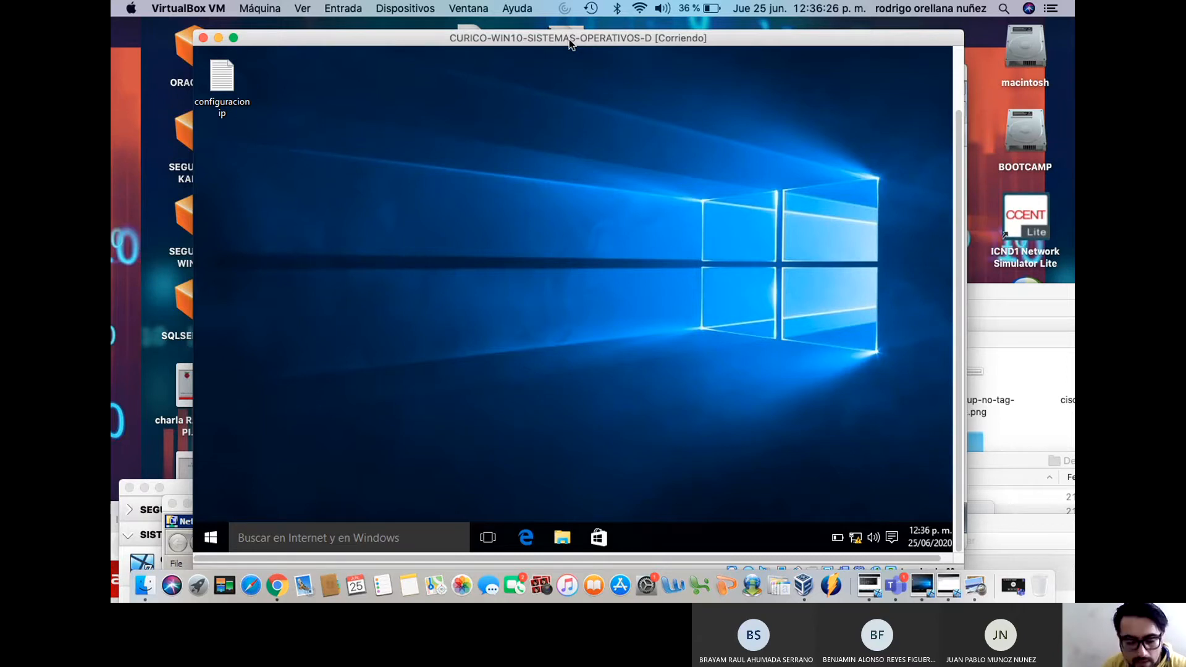
pyautogui.moveTo(569, 39); pyautogui.dragTo(622, 46)
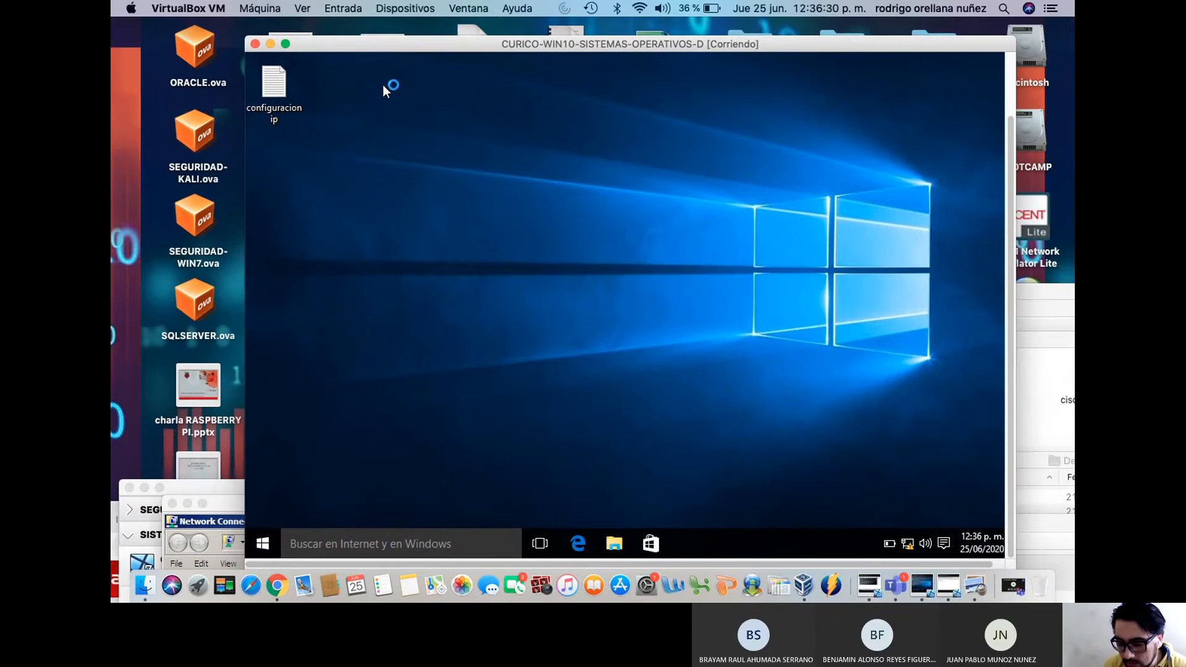
# Review the 'configuracion ip' note (IP 192.168.0.200, gateway 192.168.0.1, DNS 192.168.0.2), then minimize it
pyautogui.click(277, 88)
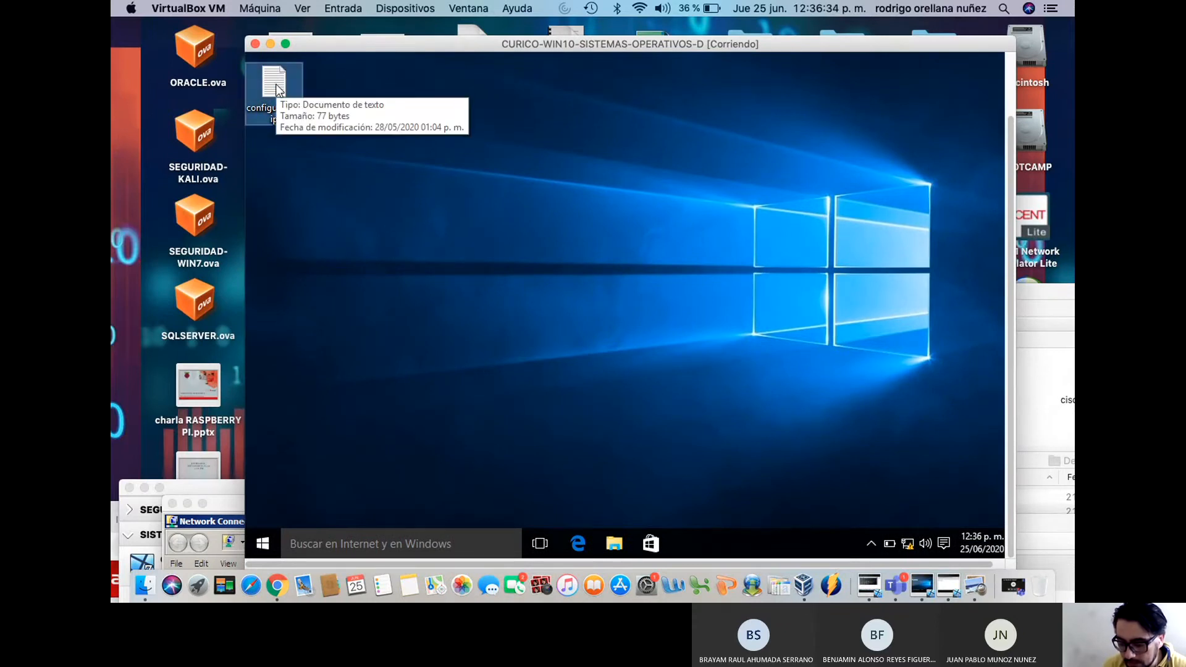
pyautogui.doubleClick(276, 88)
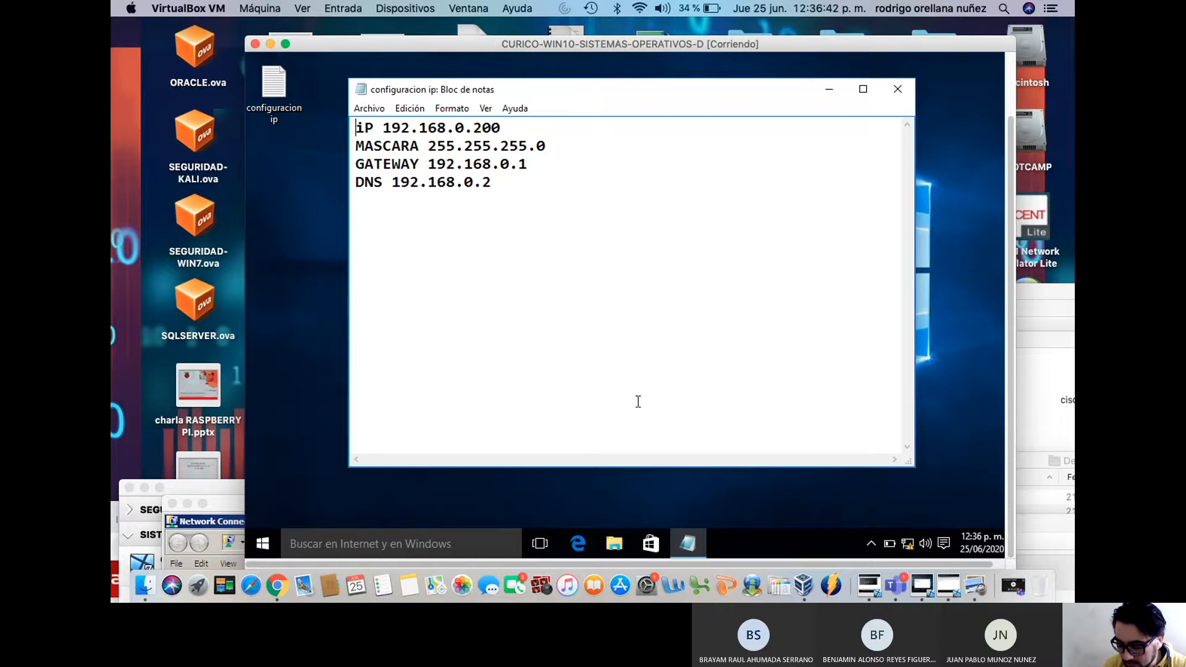
pyautogui.click(260, 545)
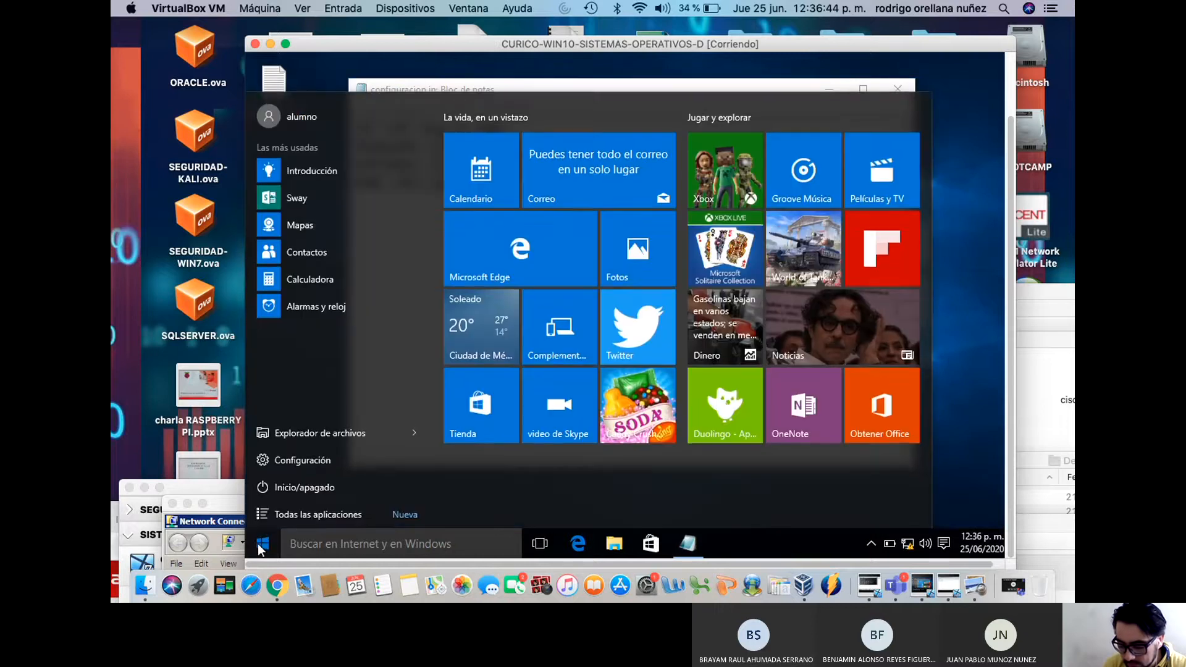
pyautogui.write('cmd')
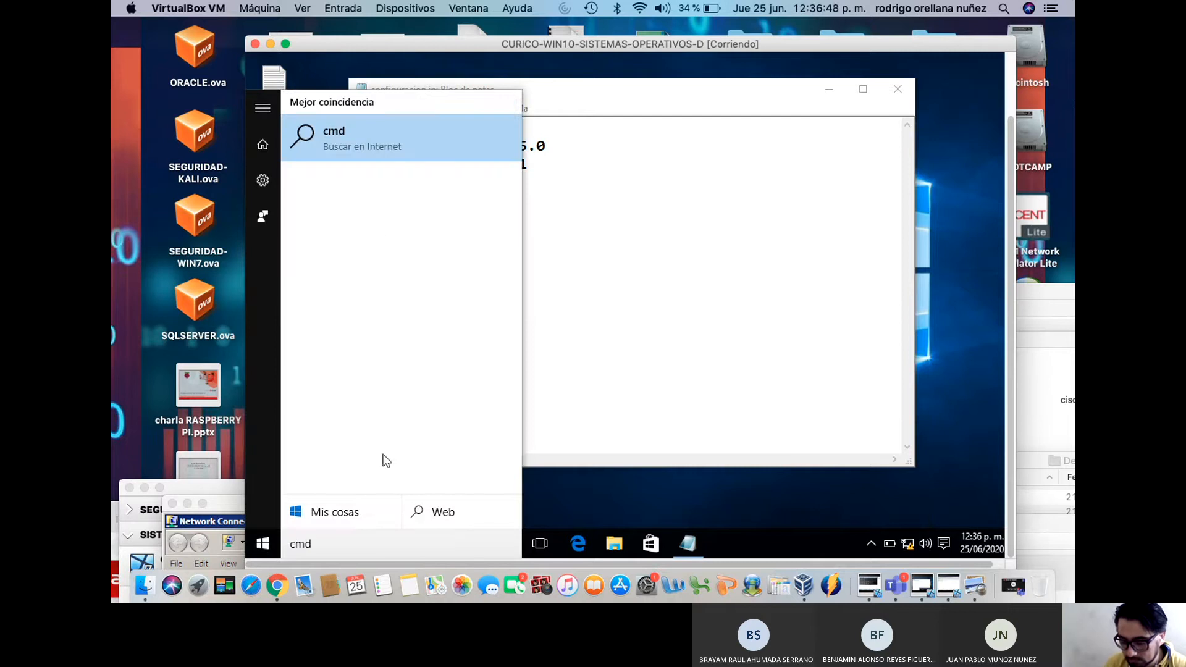
pyautogui.click(637, 314)
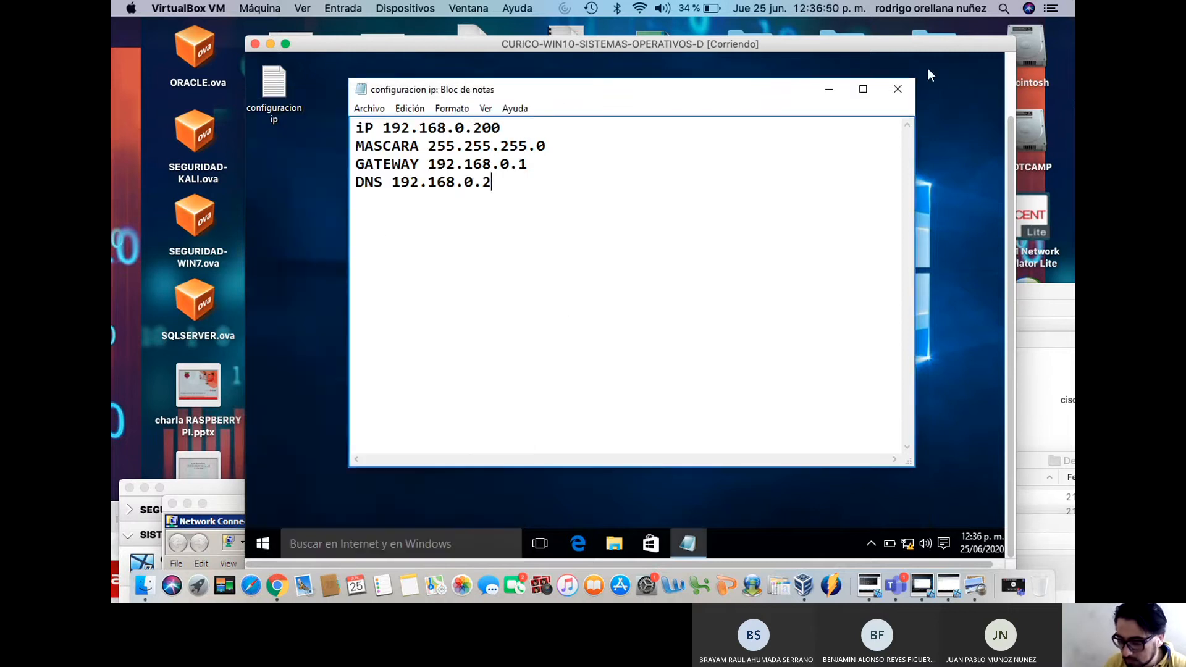
pyautogui.click(829, 89)
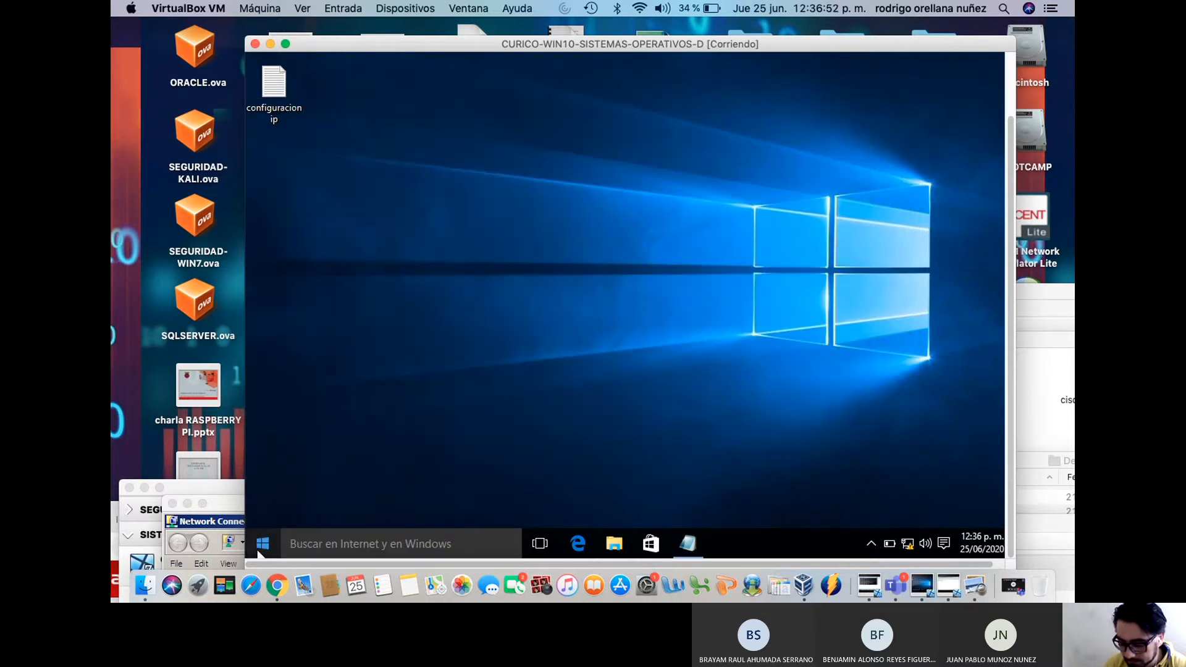
# Launch the Símbolo del sistema command prompt by searching for cmd
pyautogui.click(263, 547)
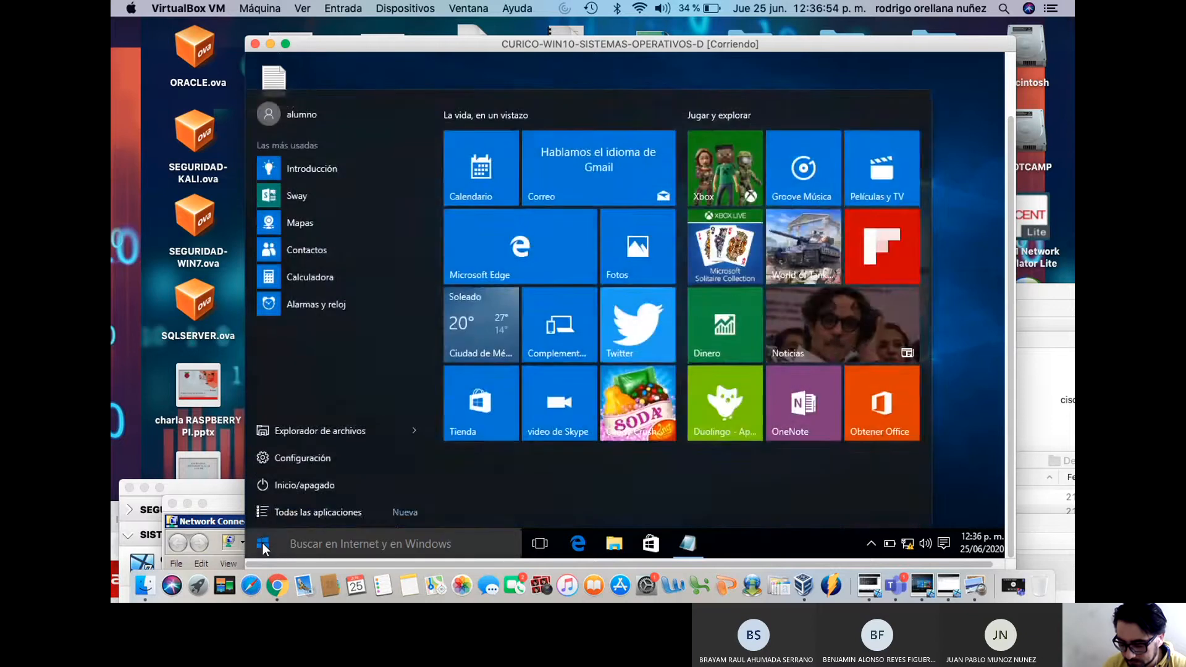
pyautogui.click(263, 546)
pyautogui.click(263, 546)
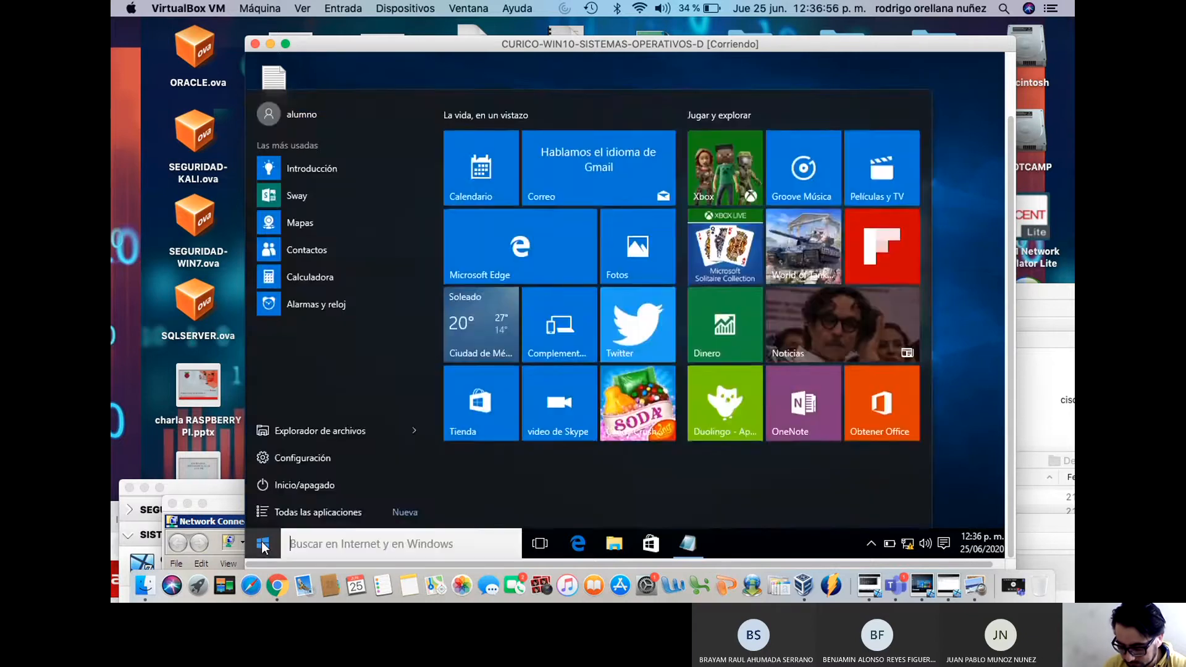
pyautogui.write('cmd')
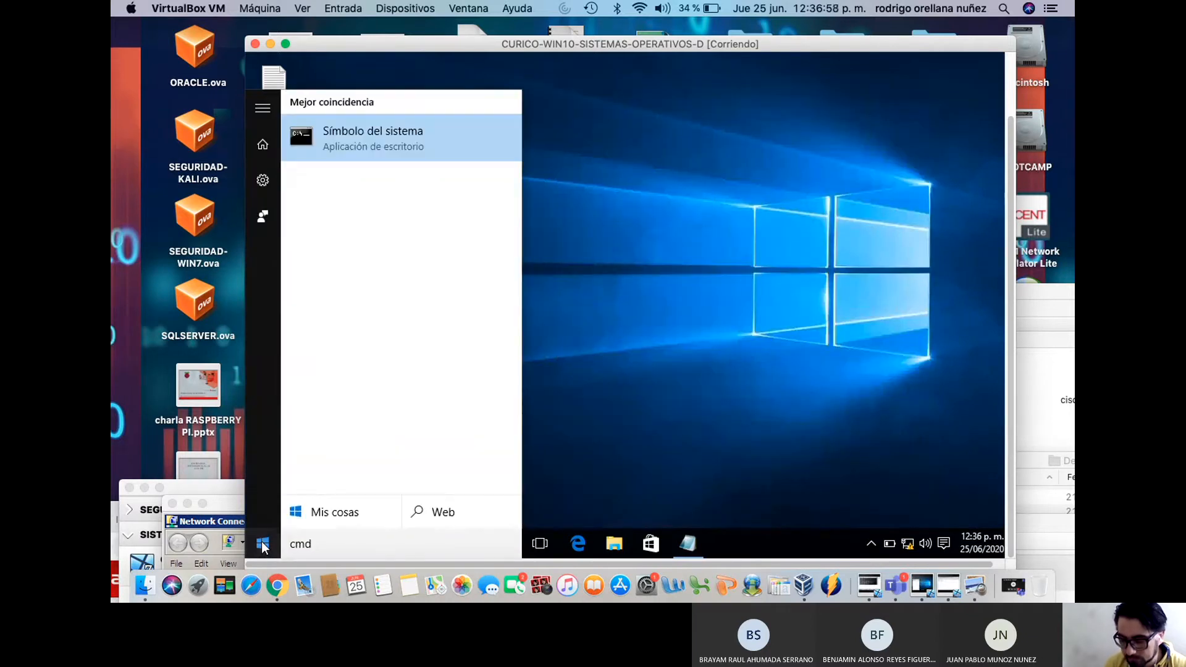
pyautogui.click(388, 137)
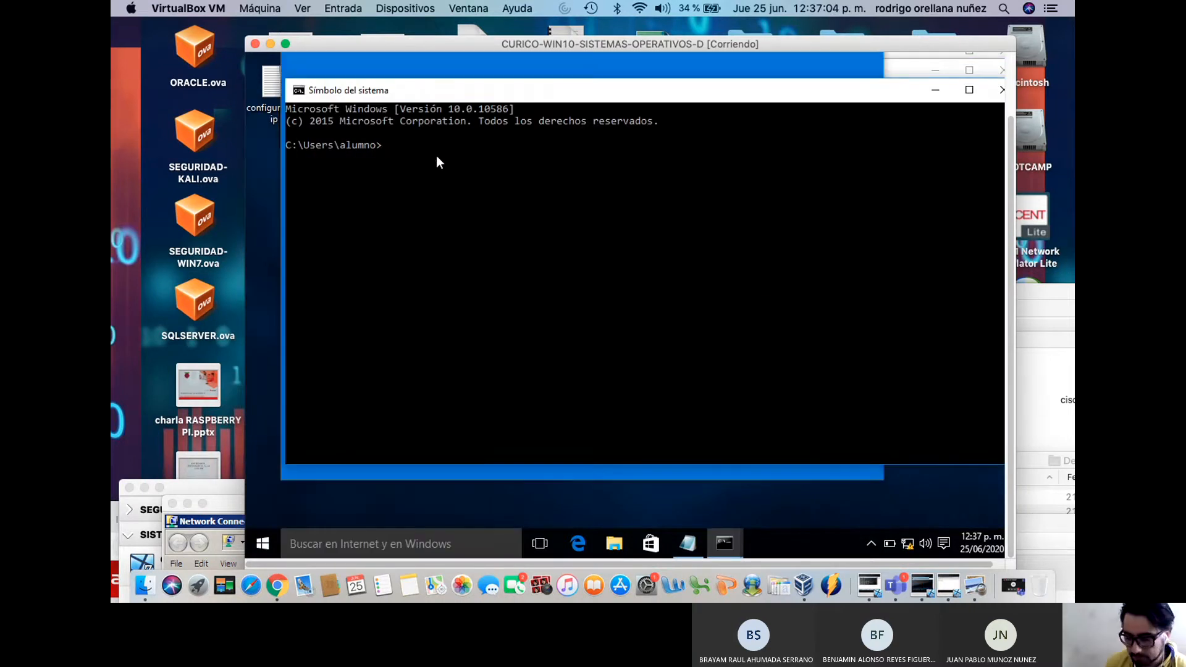
# Run ipconfig, fixing the typo, to show 192.168.0.200, mask 255.255.255.0, gateway 192.168.0.1
pyautogui.click(445, 169)
pyautogui.write('ipconfiug')
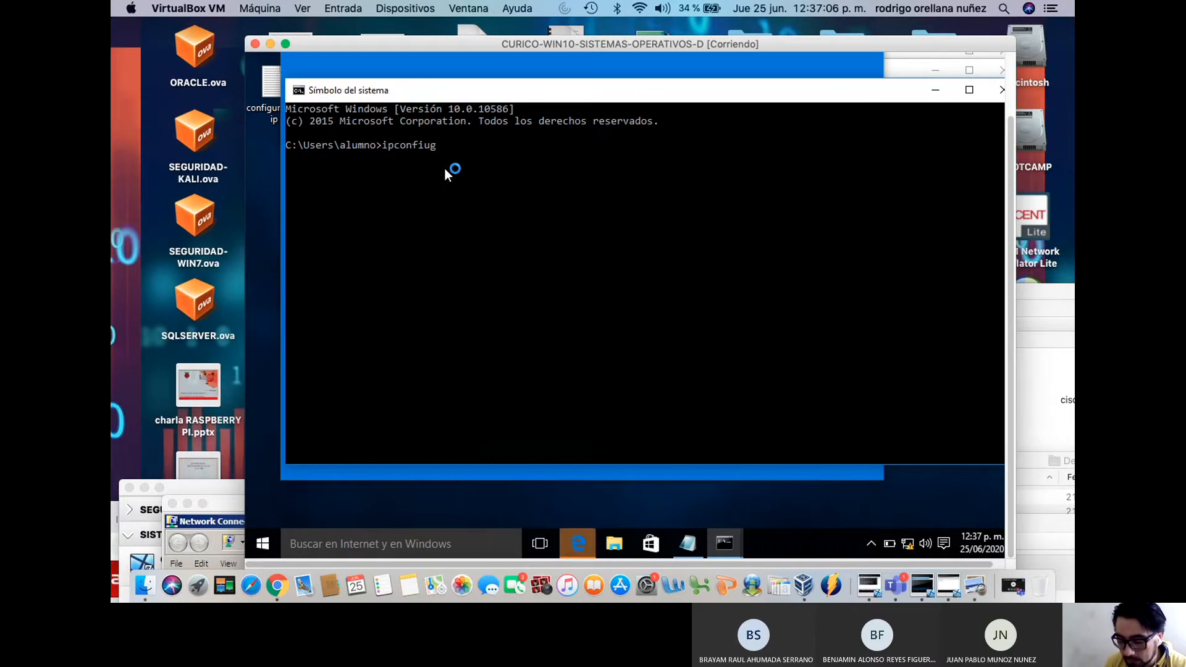
pyautogui.press('Return')
pyautogui.press('Up')
pyautogui.press('BackSpace')
pyautogui.press('BackSpace')
pyautogui.write('g')
pyautogui.press('Return')
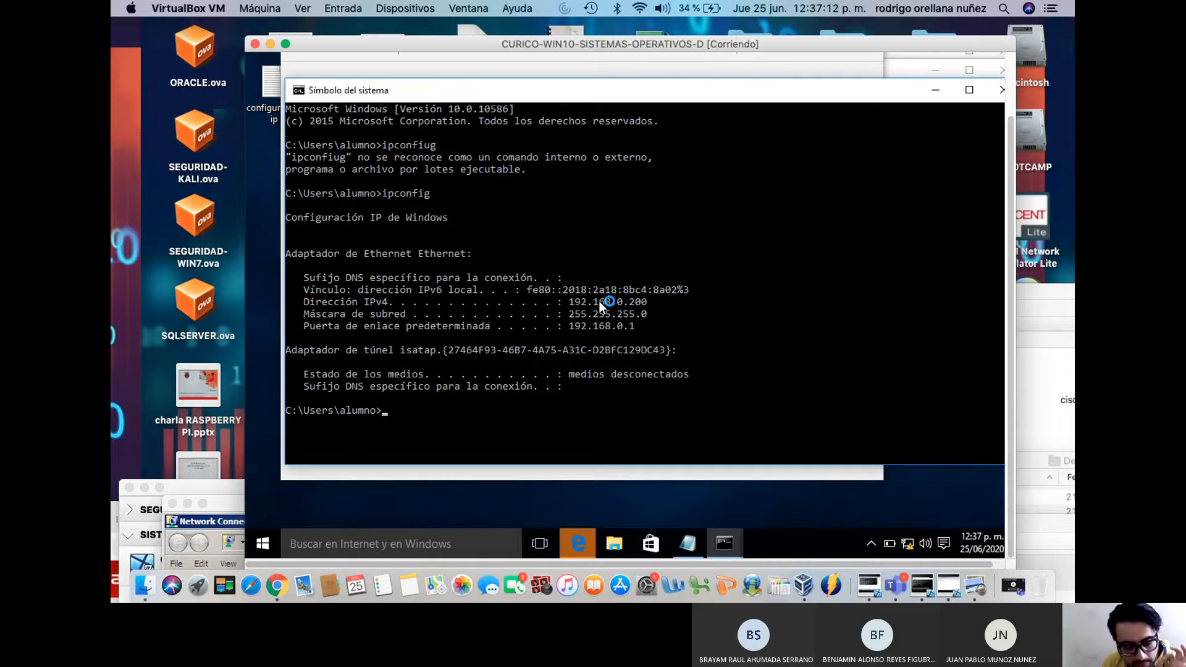
pyautogui.rightClick(904, 541)
# Open the Ethernet adapter's properties from the Network and Sharing Center
pyautogui.click(905, 534)
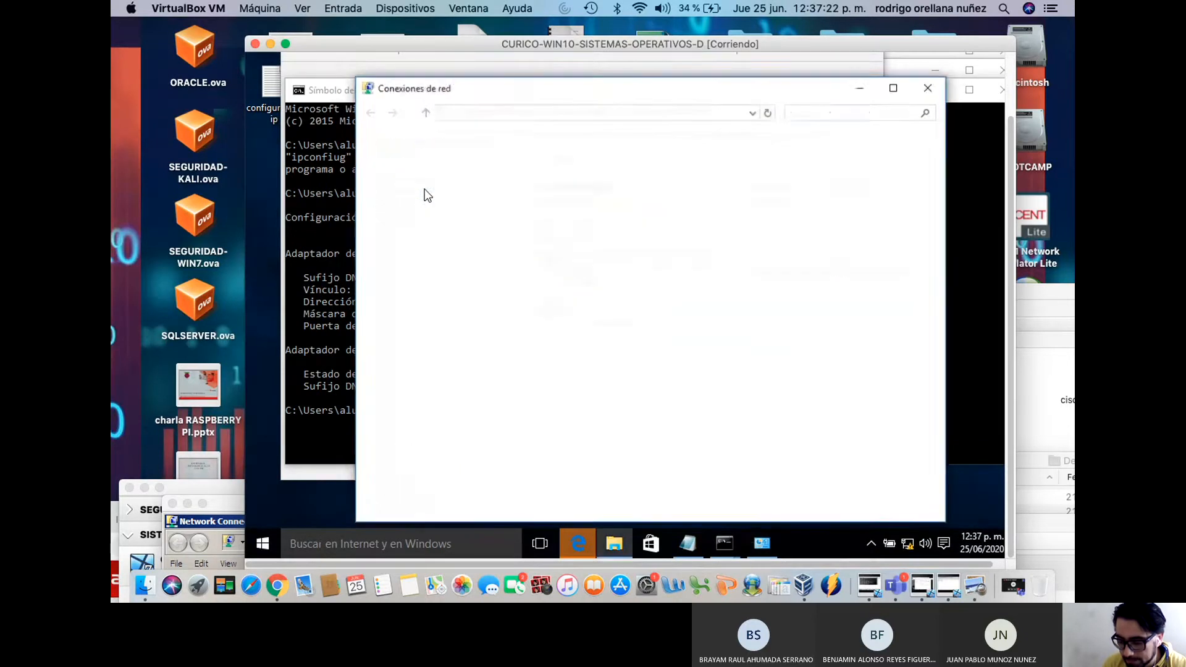
pyautogui.click(425, 188)
pyautogui.rightClick(425, 189)
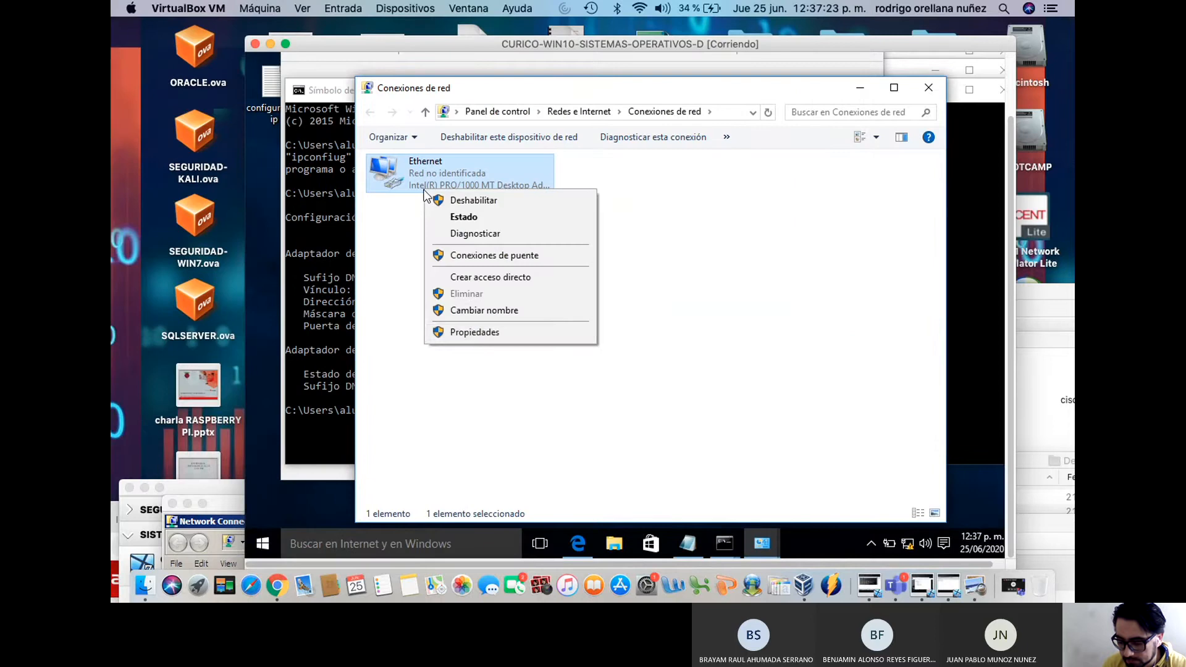
pyautogui.click(477, 333)
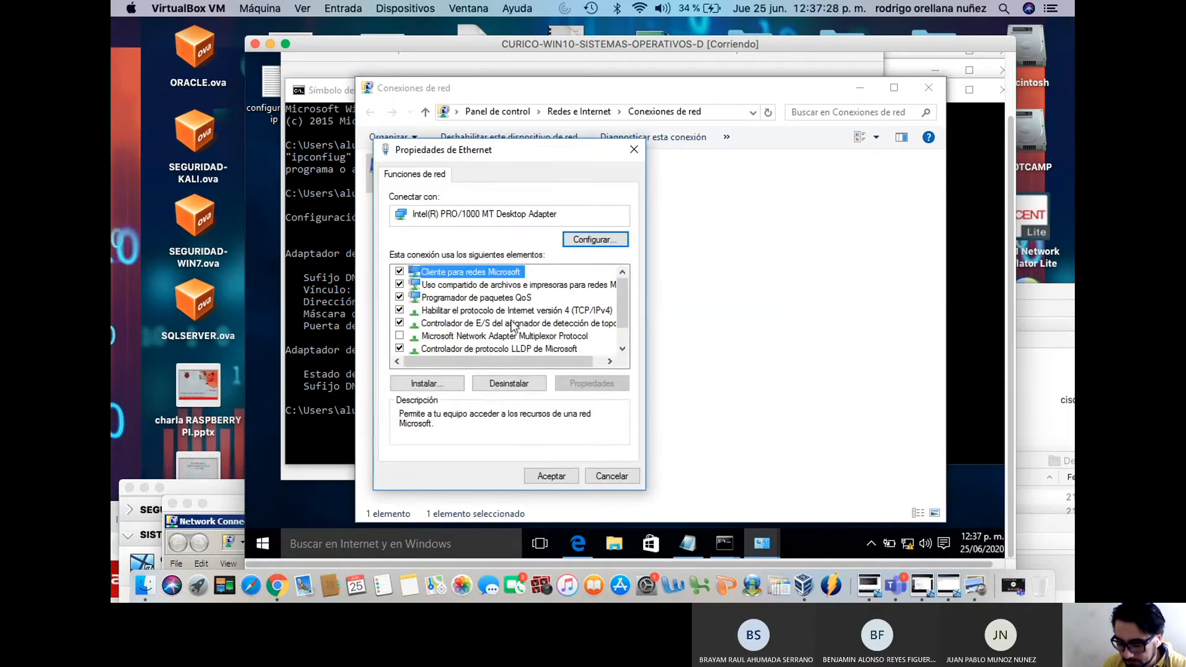
# Set the adapter's IPv4 to obtain IP and DNS addresses automatically and close the network windows
pyautogui.click(513, 310)
pyautogui.click(581, 384)
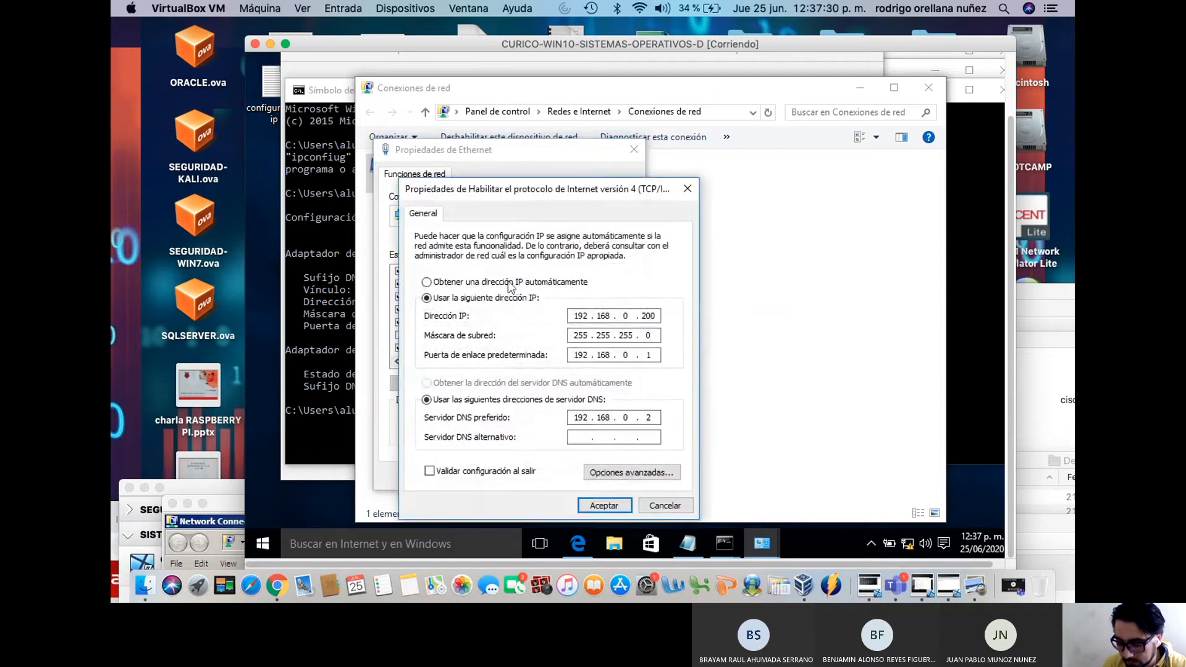
pyautogui.click(505, 281)
pyautogui.click(491, 383)
pyautogui.click(599, 505)
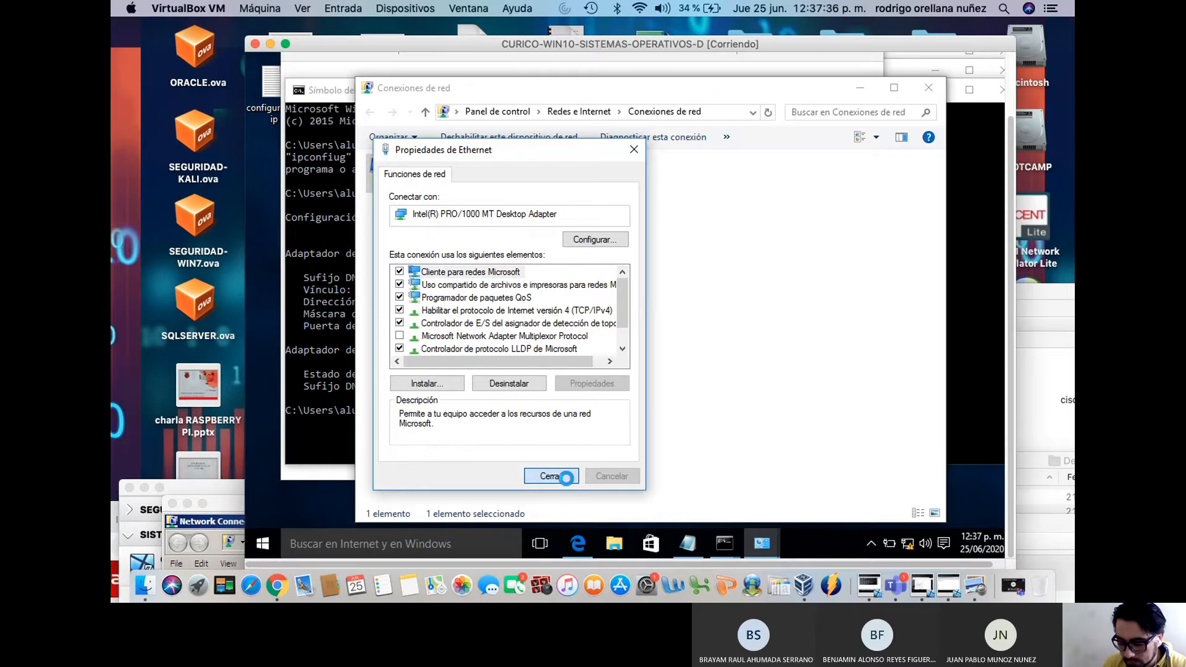
pyautogui.click(551, 477)
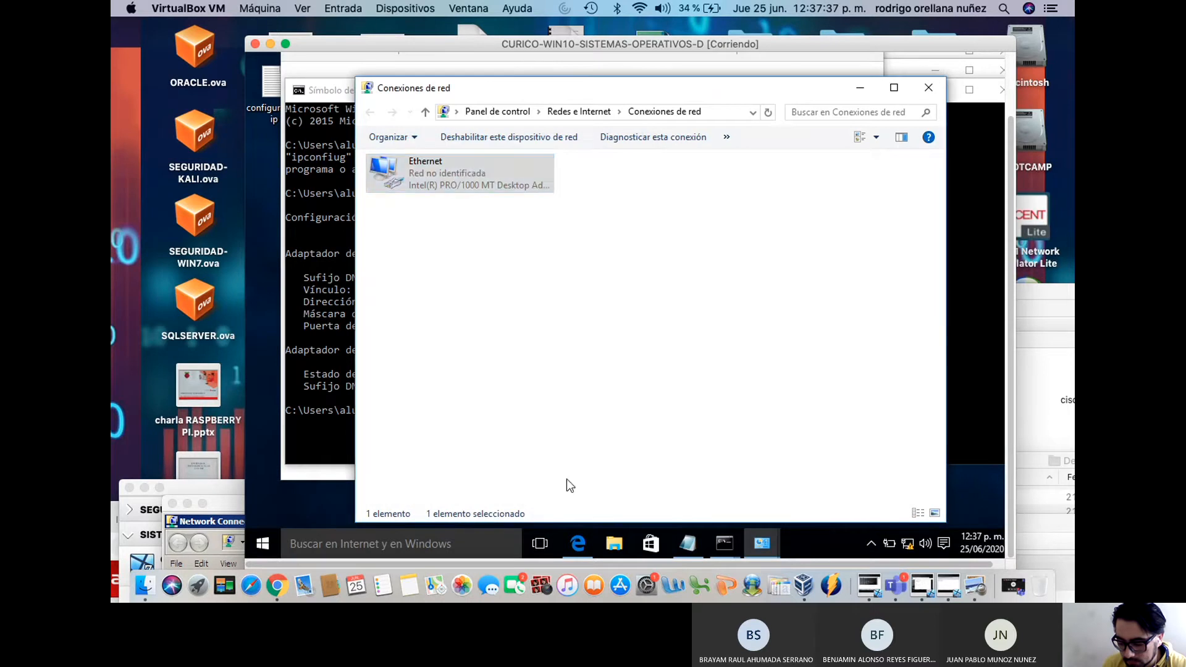
pyautogui.click(928, 91)
pyautogui.click(336, 280)
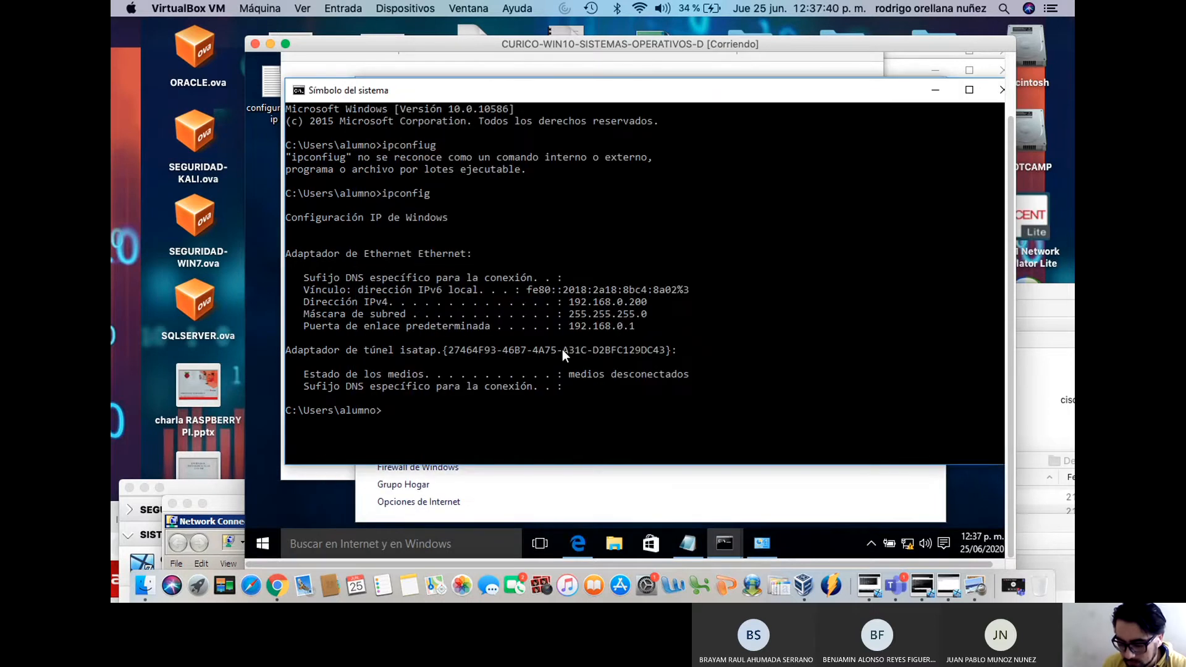
# Rerun ipconfig and highlight the new automatic address 169.254.138.2
pyautogui.press('Up')
pyautogui.press('Return')
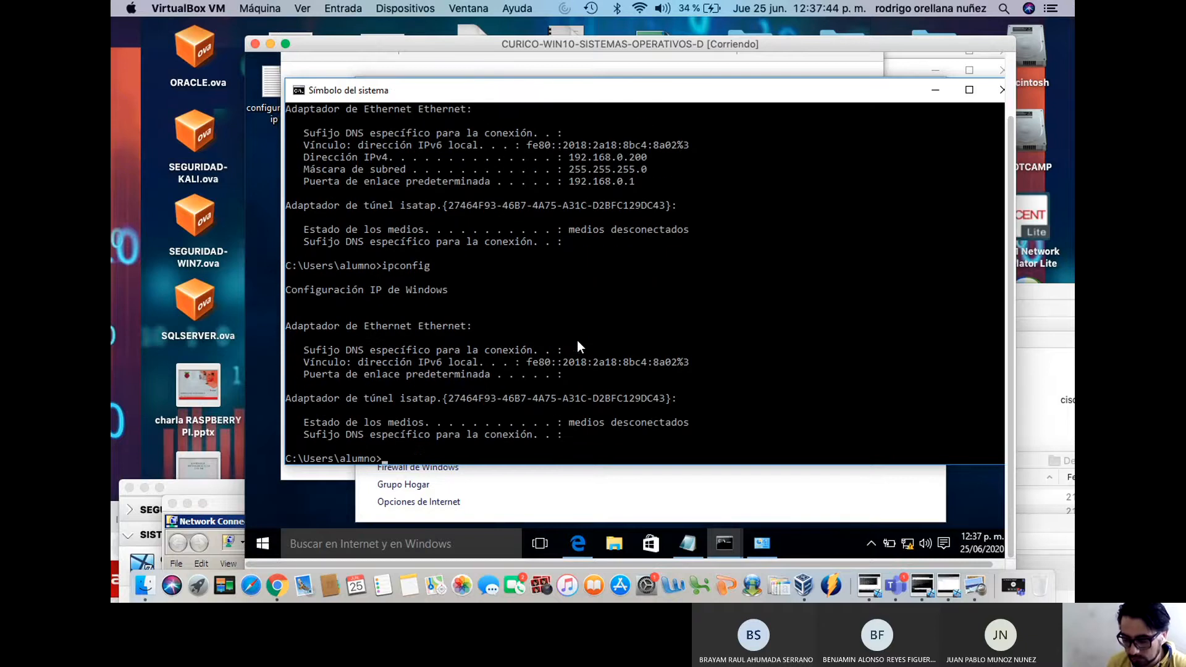
pyautogui.press('Up')
pyautogui.press('Return')
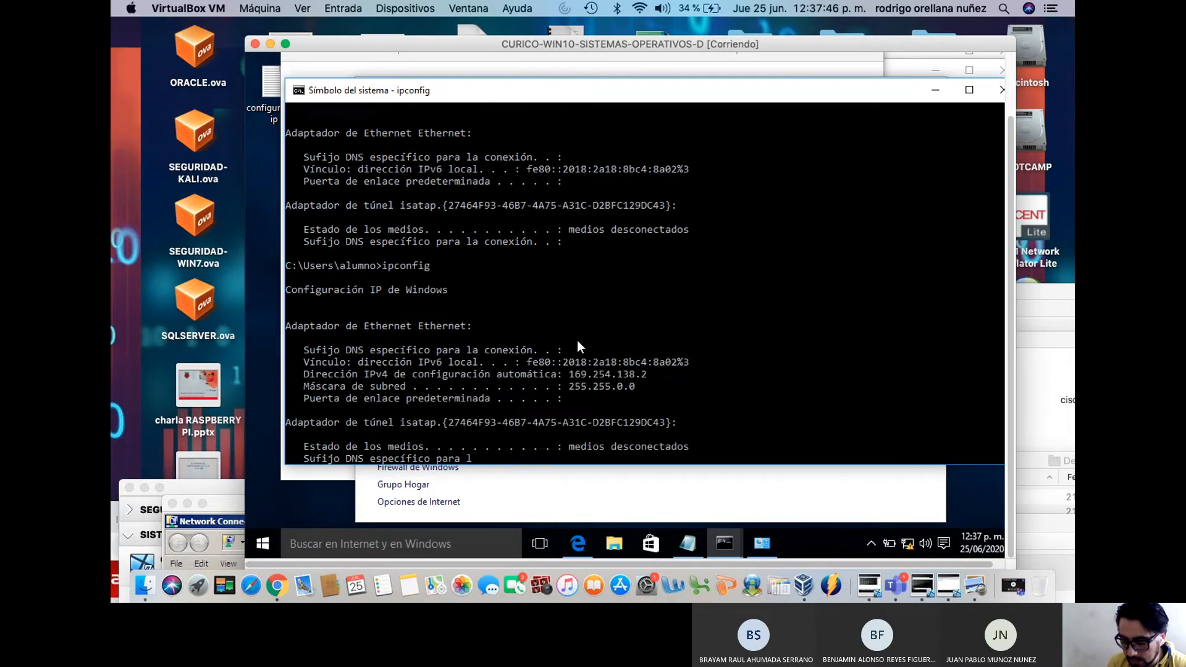
pyautogui.press('Up')
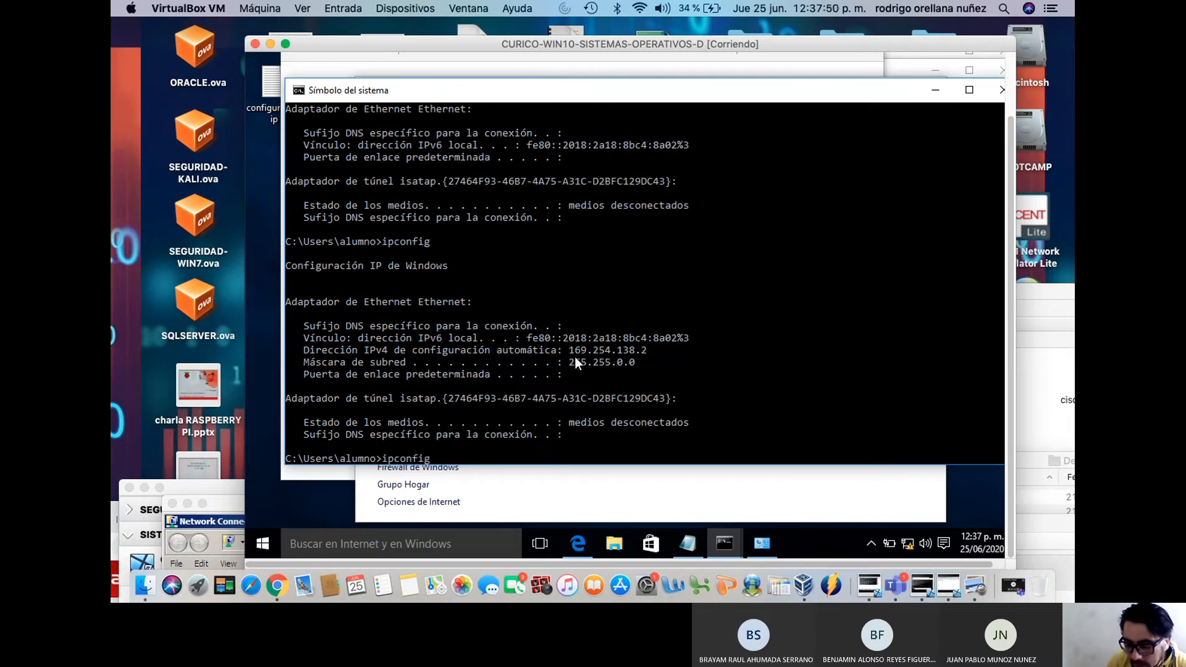
pyautogui.moveTo(573, 354); pyautogui.dragTo(630, 354)
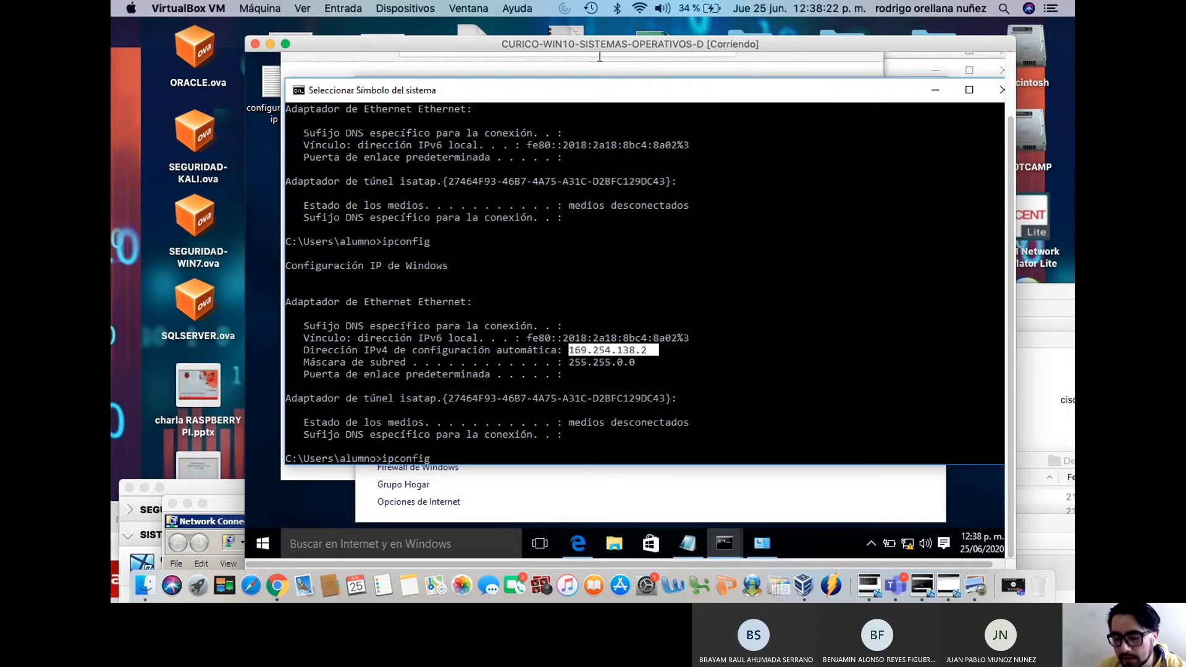
# Compare the Win7 VM's 169.254.9.194 with the Win10 VM's address, then bring up Win2008
pyautogui.moveTo(579, 42); pyautogui.dragTo(606, 213)
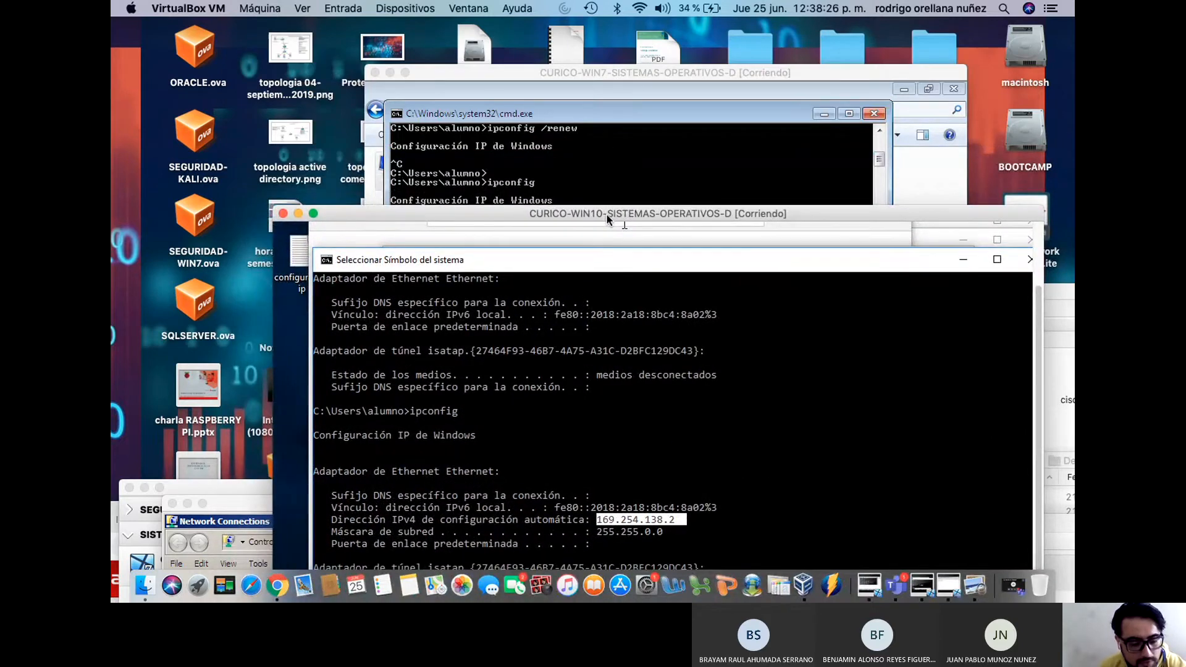
pyautogui.moveTo(606, 213); pyautogui.dragTo(721, 330)
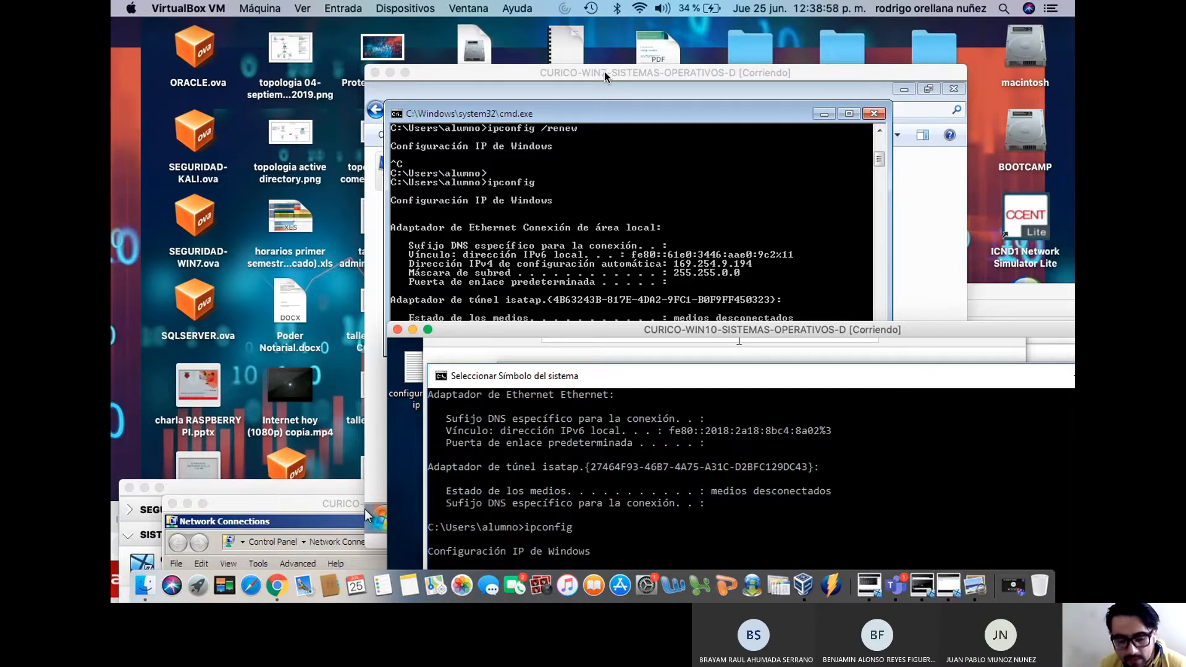
pyautogui.moveTo(603, 72); pyautogui.dragTo(758, 225)
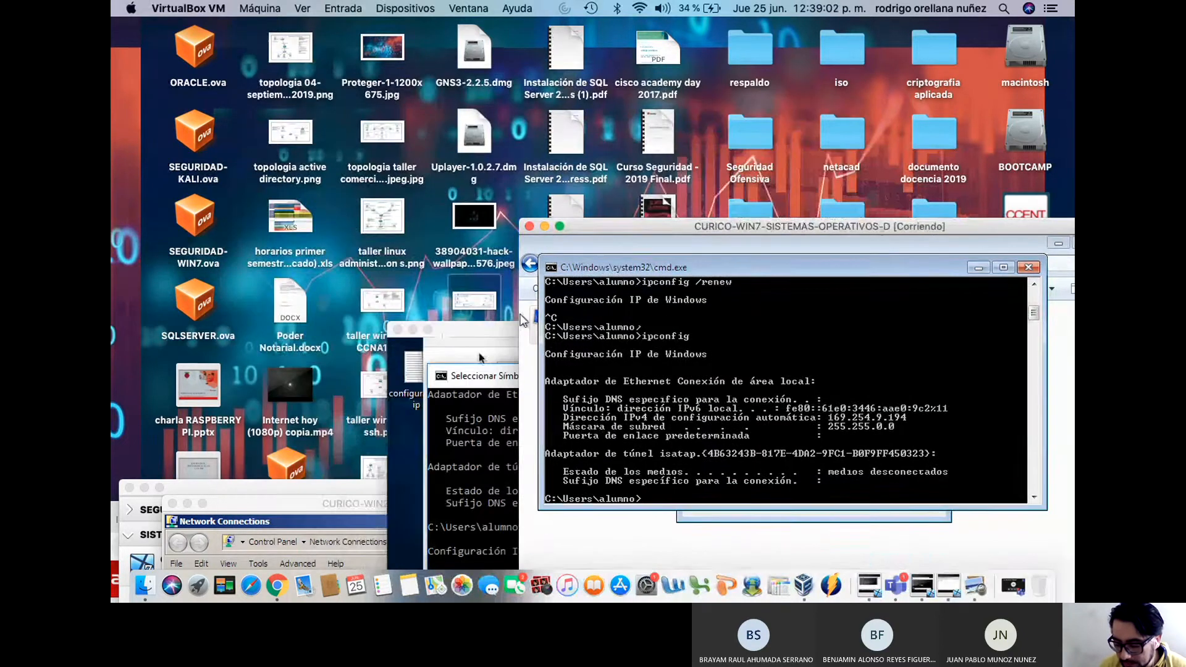
pyautogui.click(923, 587)
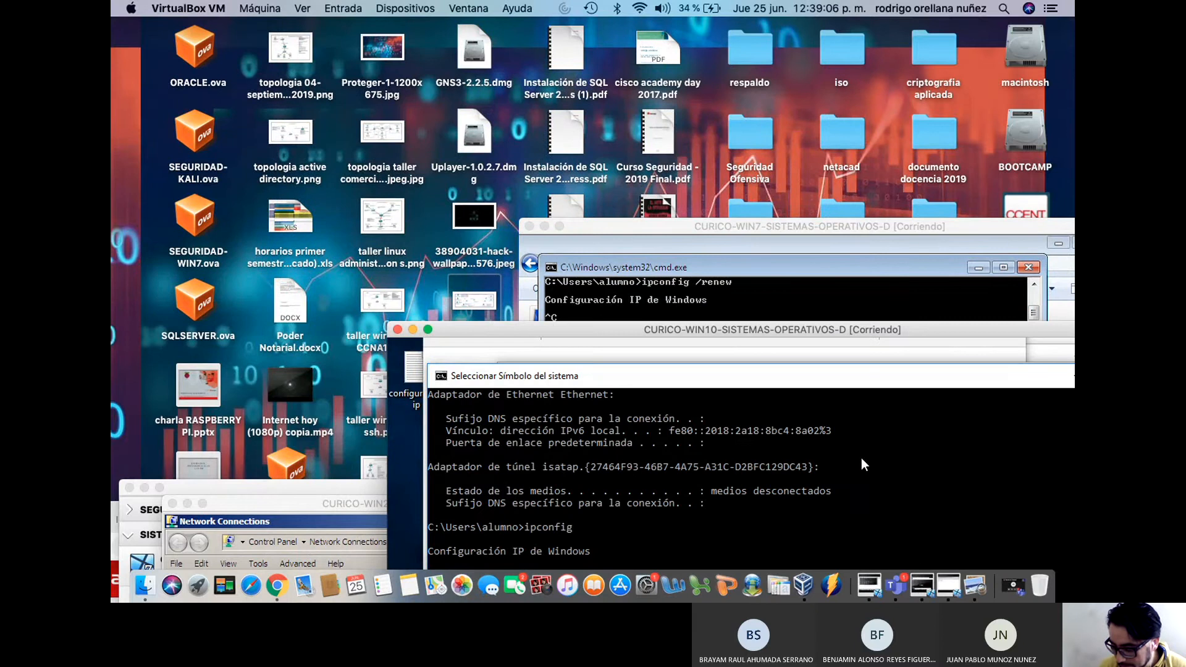
pyautogui.click(948, 587)
# On the Win2008 server, confirm Local Area Connection's IPv4 stays static at 192.168.0.2, leaving settings unchanged
pyautogui.moveTo(608, 507); pyautogui.dragTo(630, 44)
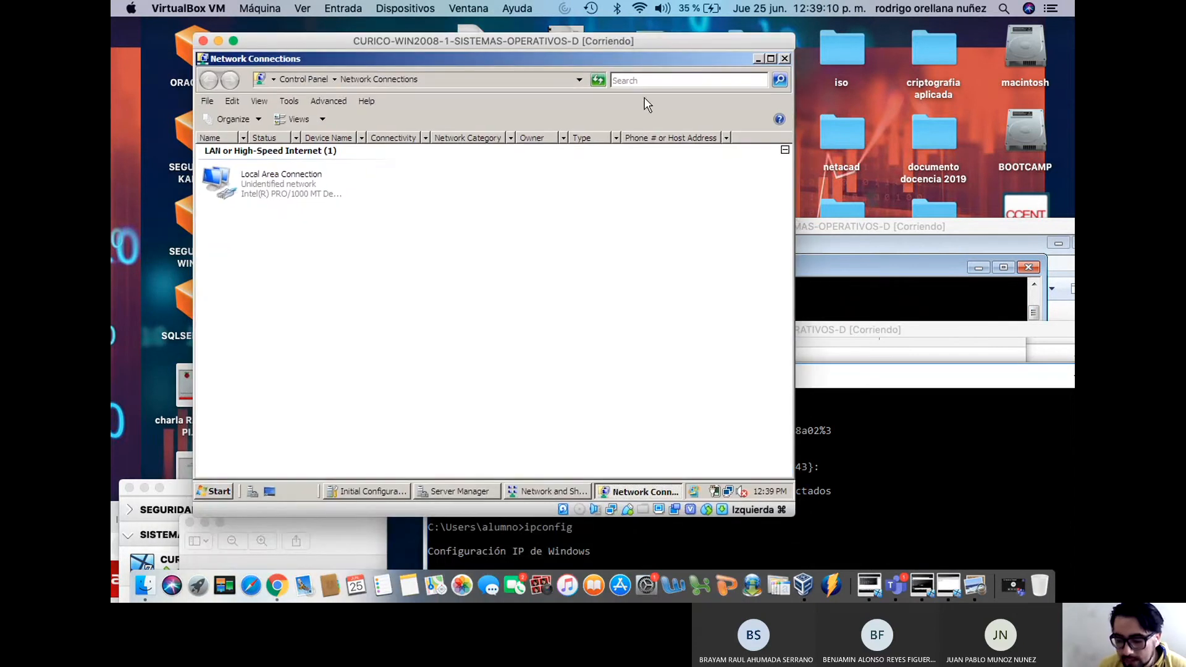
pyautogui.click(758, 58)
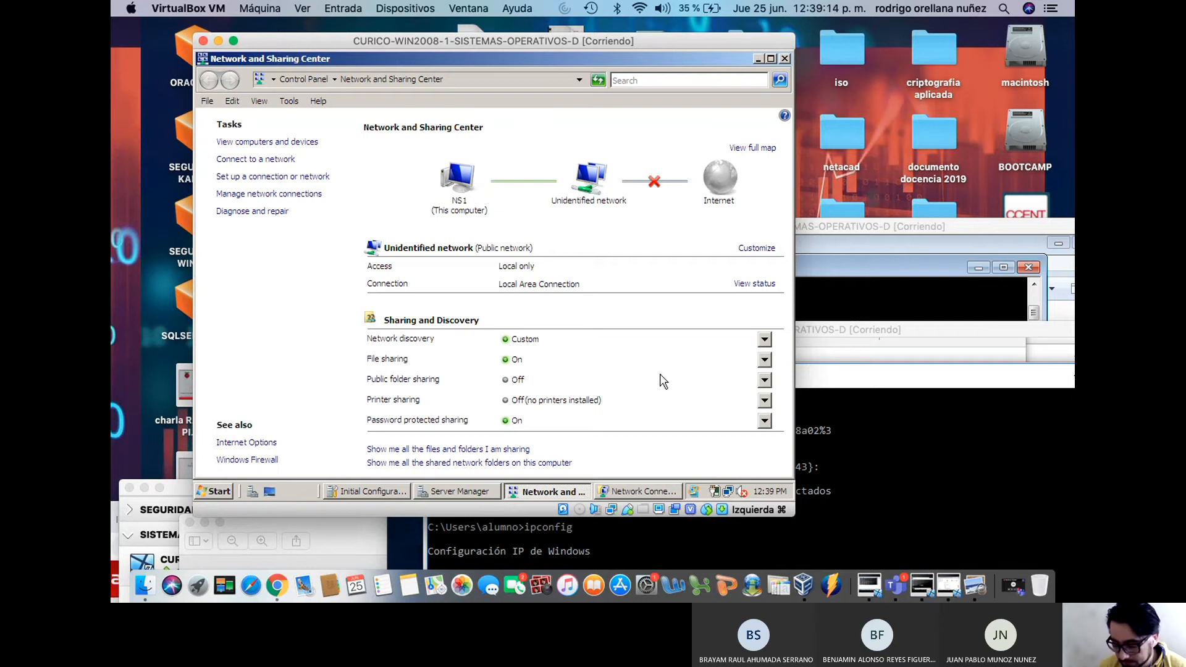
pyautogui.click(646, 492)
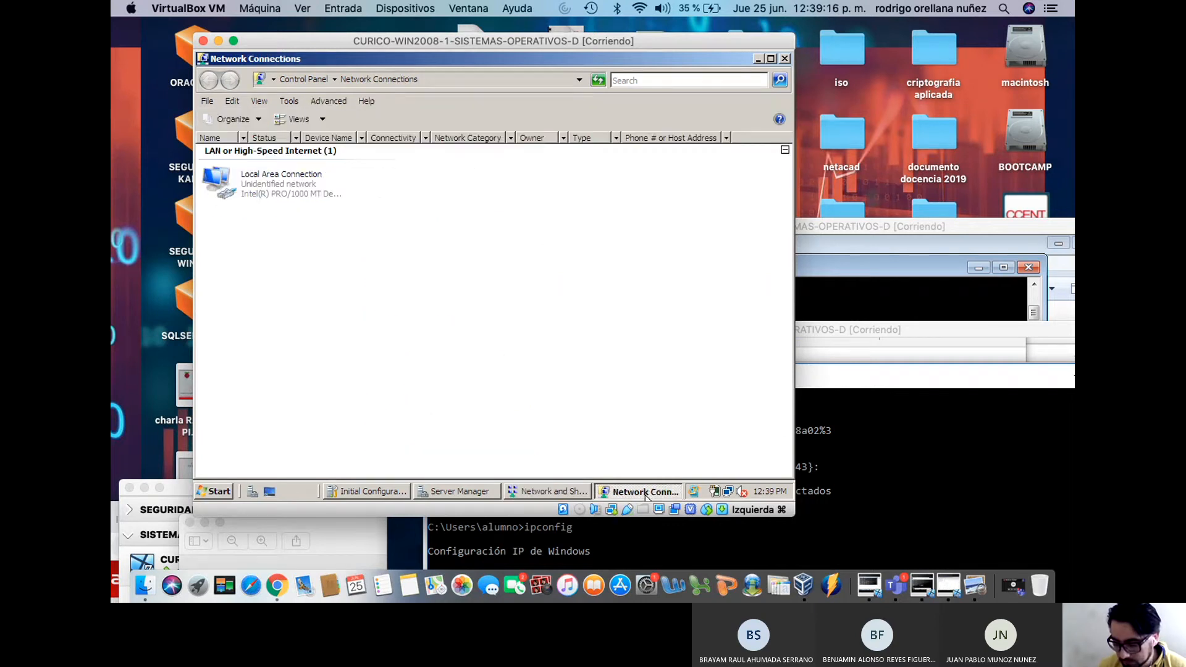
pyautogui.rightClick(275, 191)
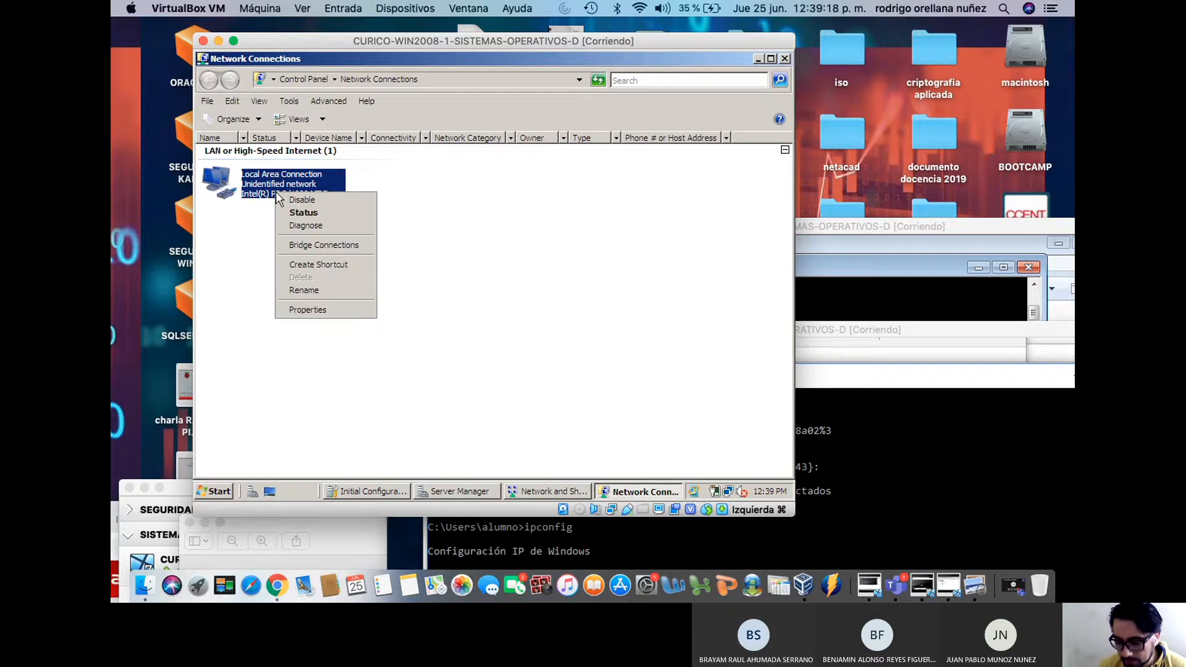
pyautogui.click(330, 310)
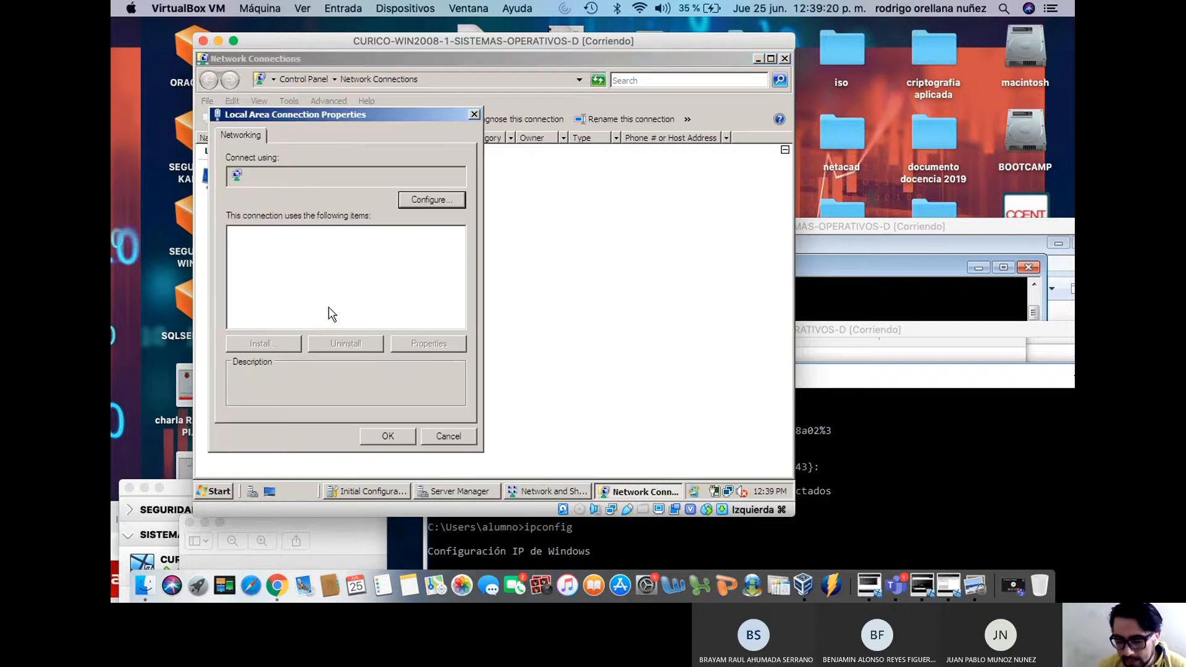
pyautogui.click(352, 285)
pyautogui.click(428, 344)
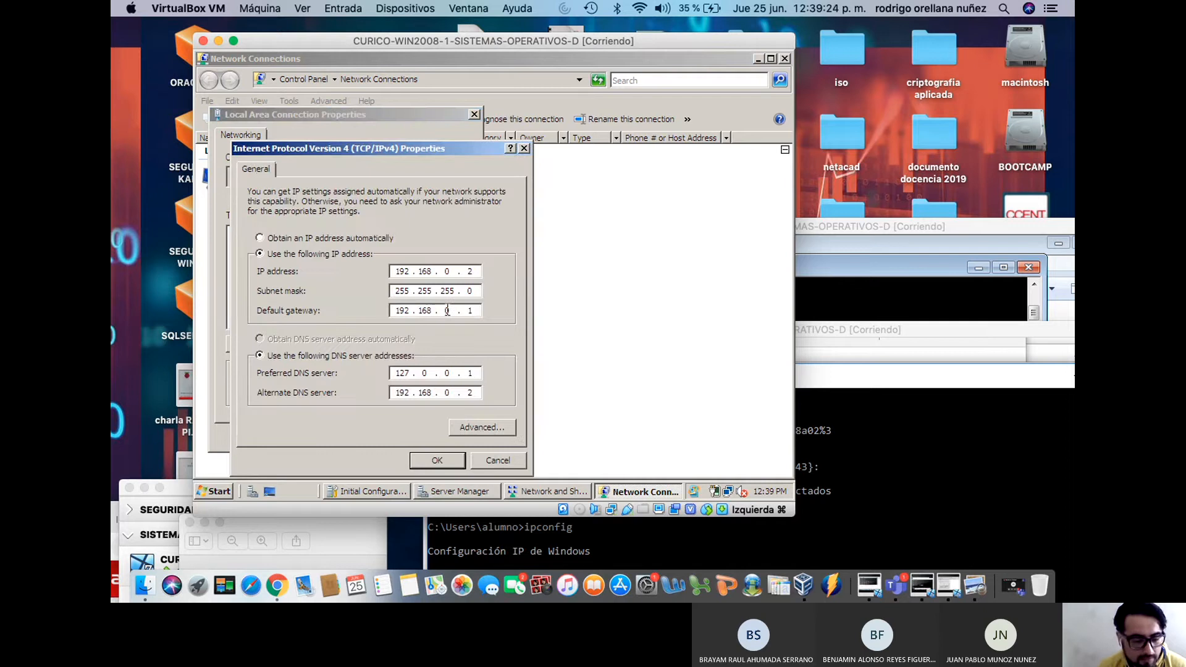
pyautogui.click(498, 460)
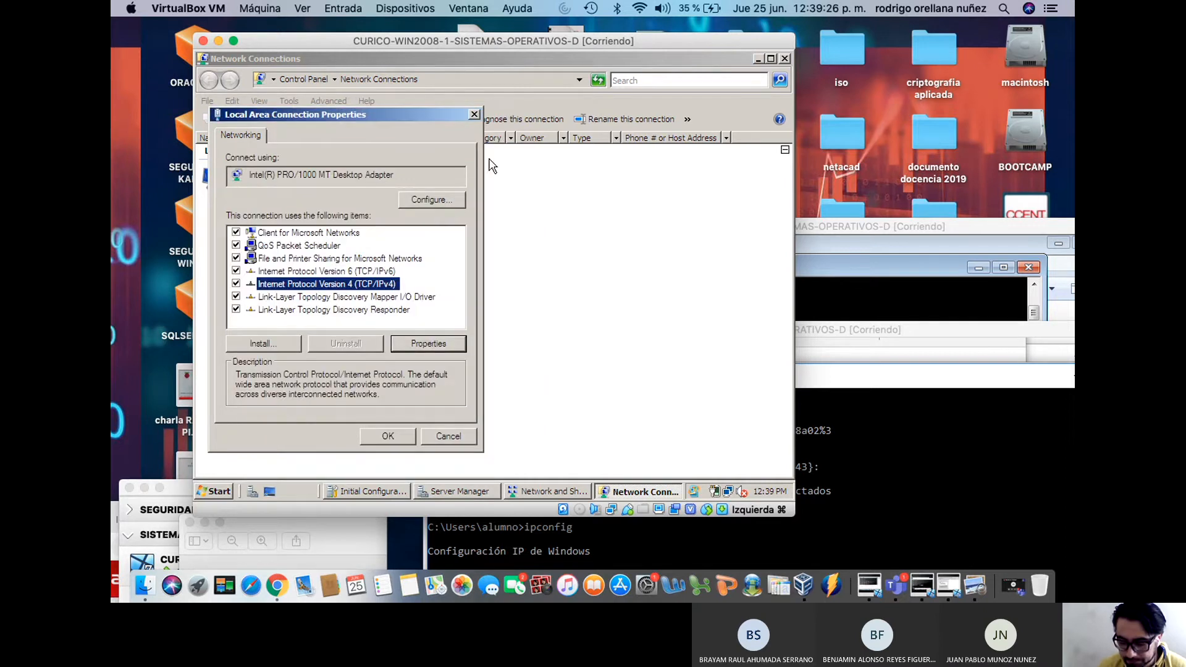
pyautogui.click(474, 114)
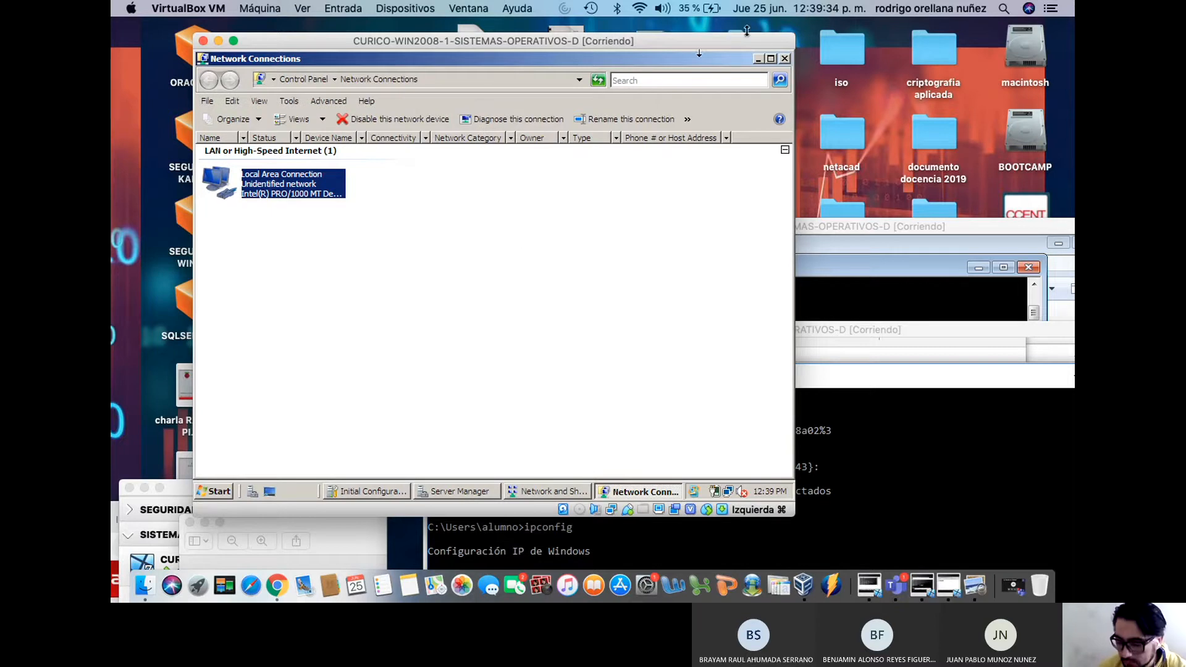
pyautogui.click(759, 60)
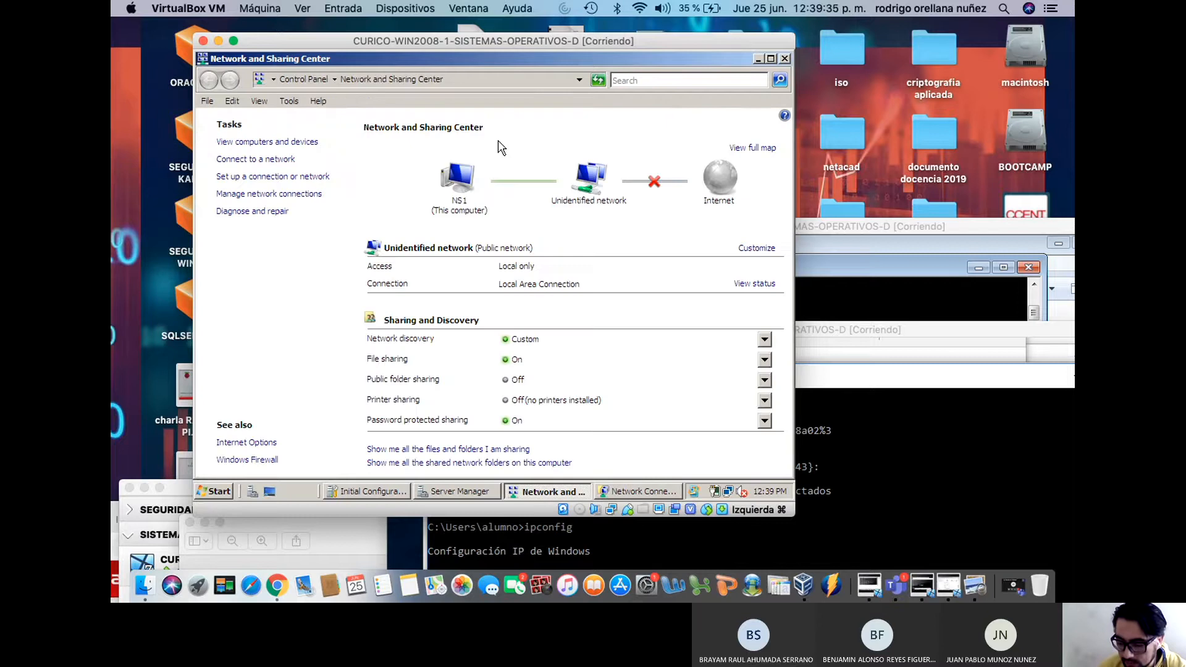
pyautogui.click(758, 59)
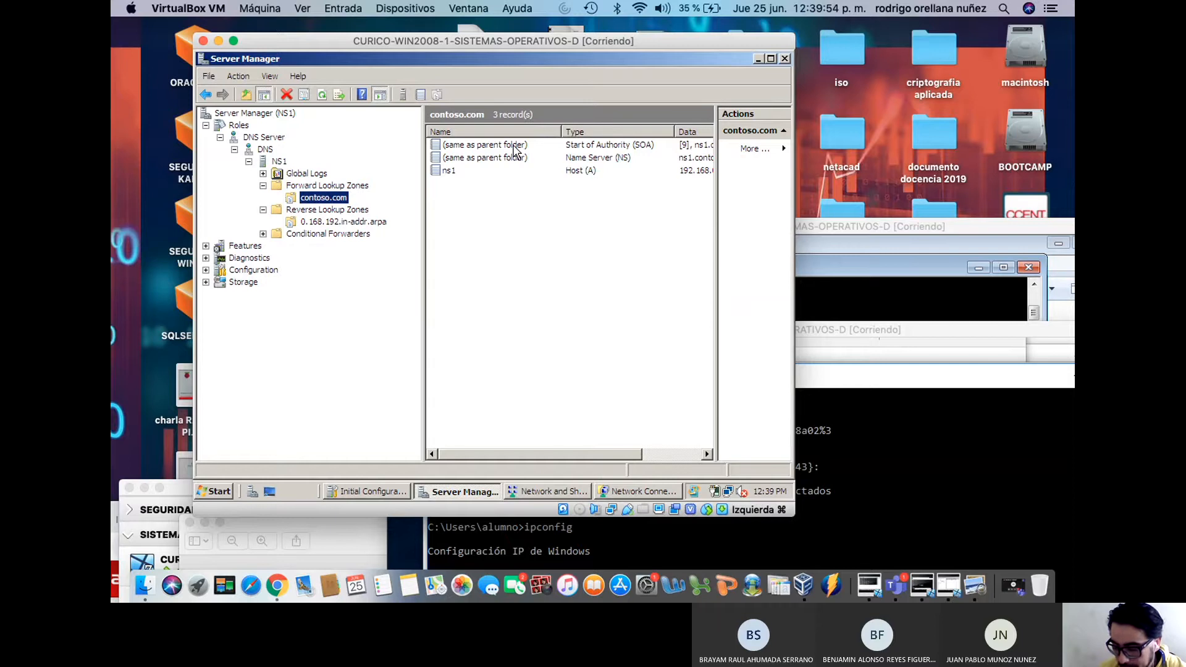
# Delete the ns1 host record from the contoso.com zone
pyautogui.rightClick(452, 176)
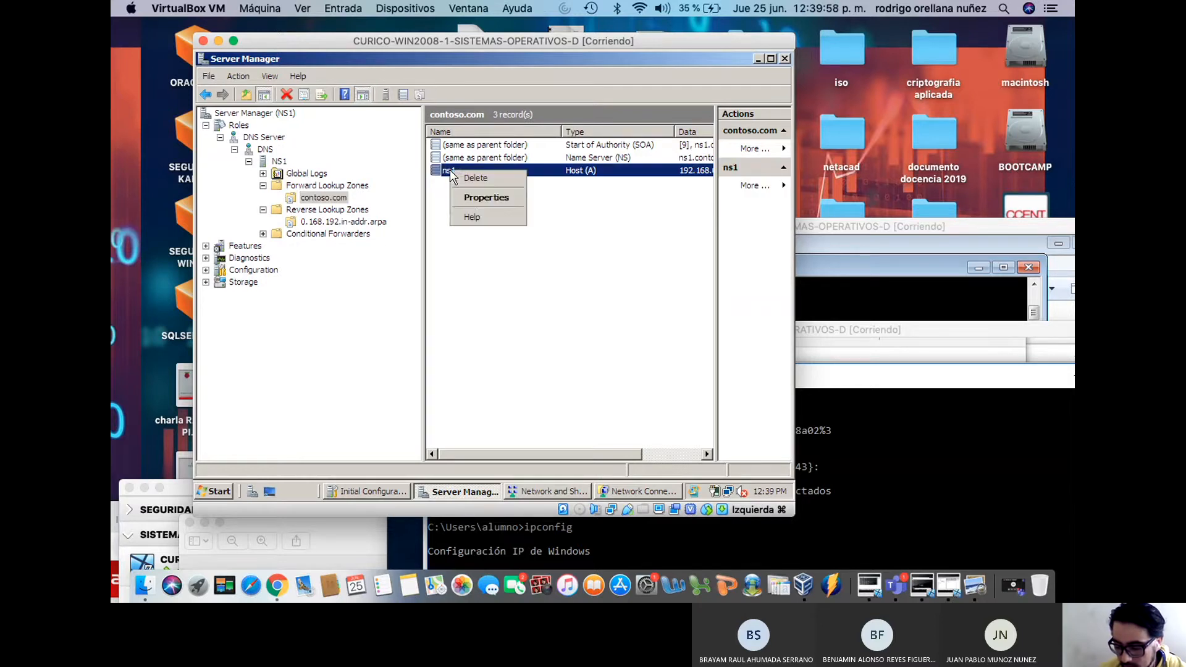
pyautogui.click(472, 179)
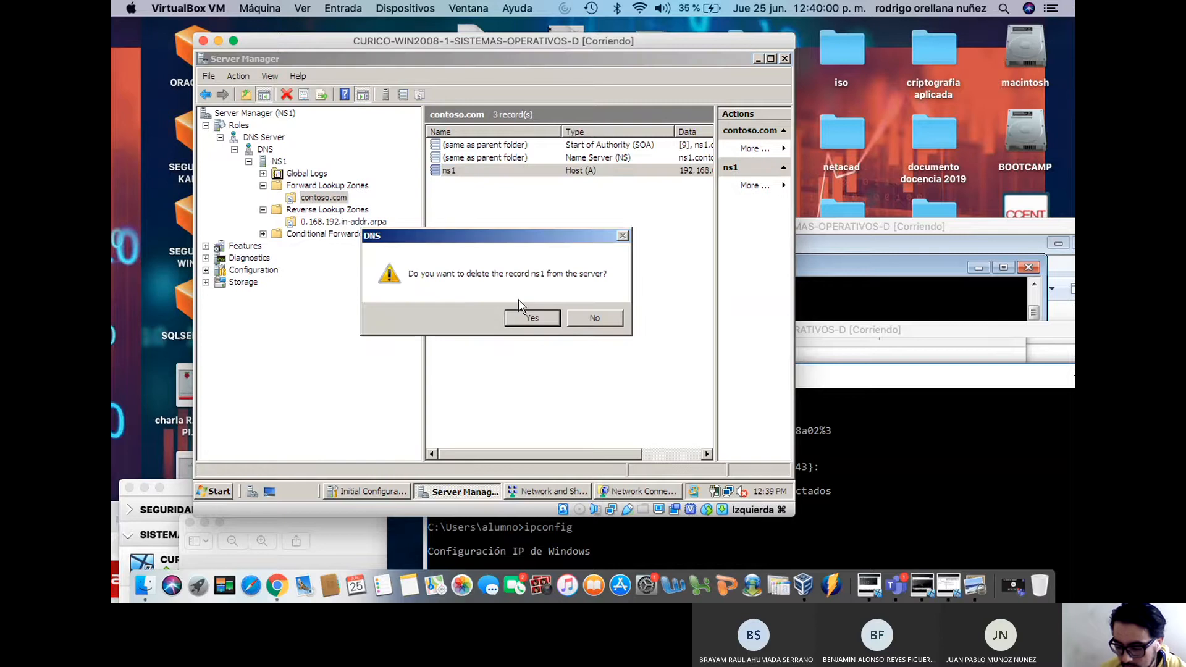
pyautogui.click(524, 321)
# Return to the contoso.com records and review the SOA record's properties before closing them
pyautogui.click(346, 222)
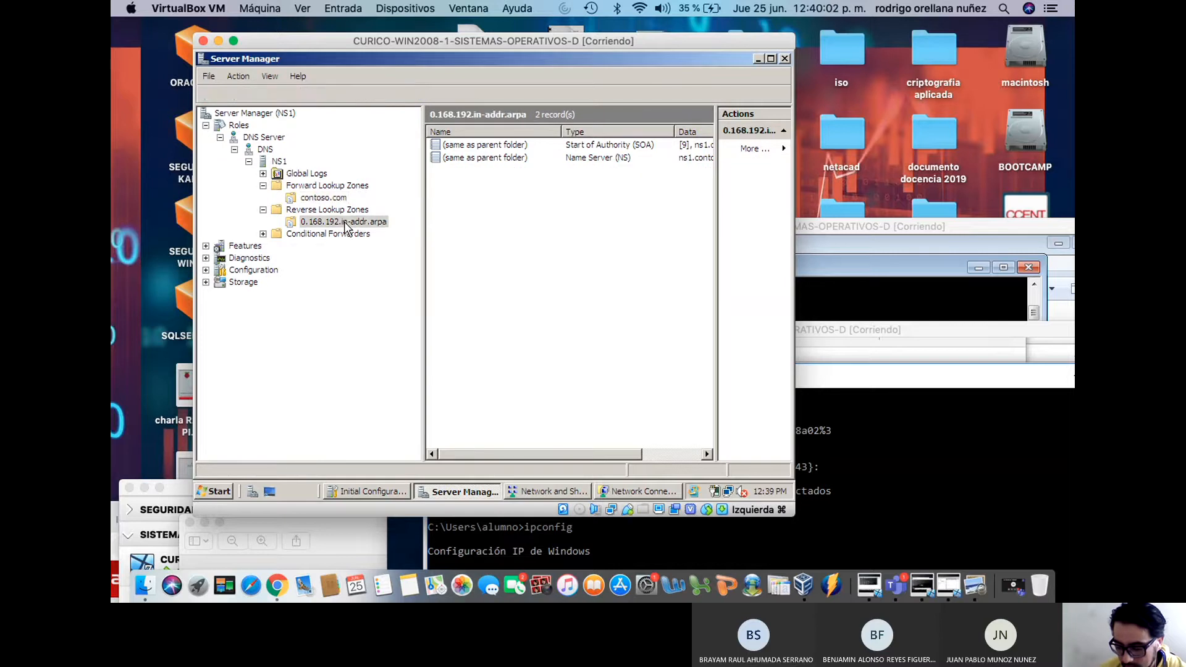
pyautogui.click(326, 198)
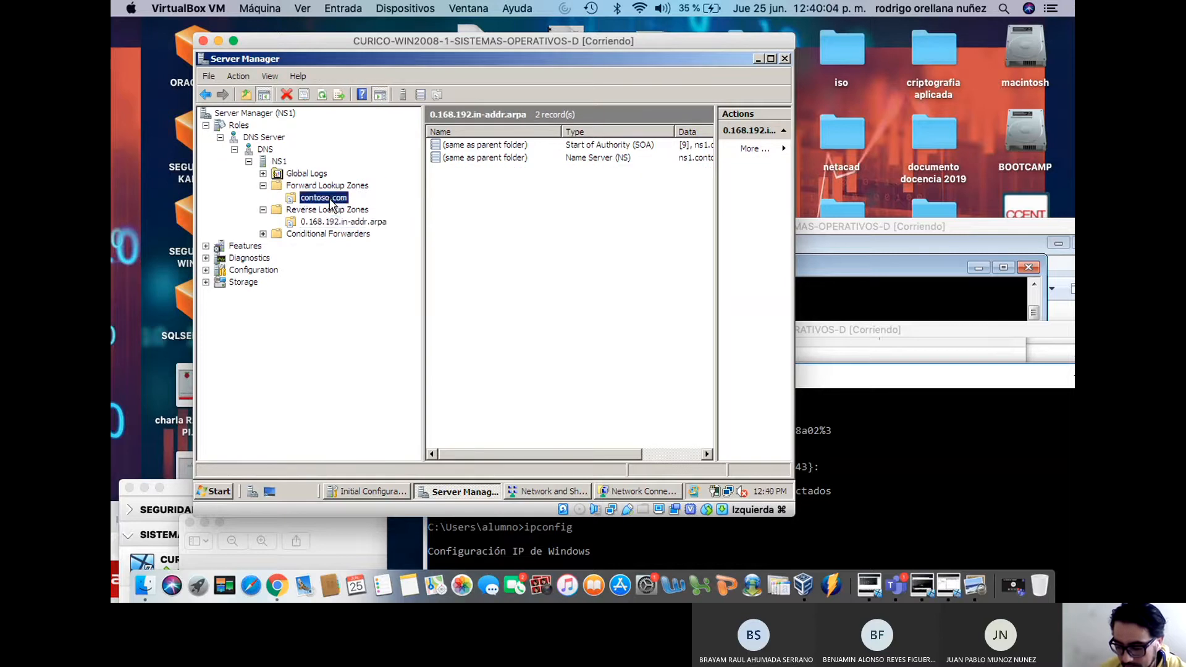
pyautogui.click(468, 207)
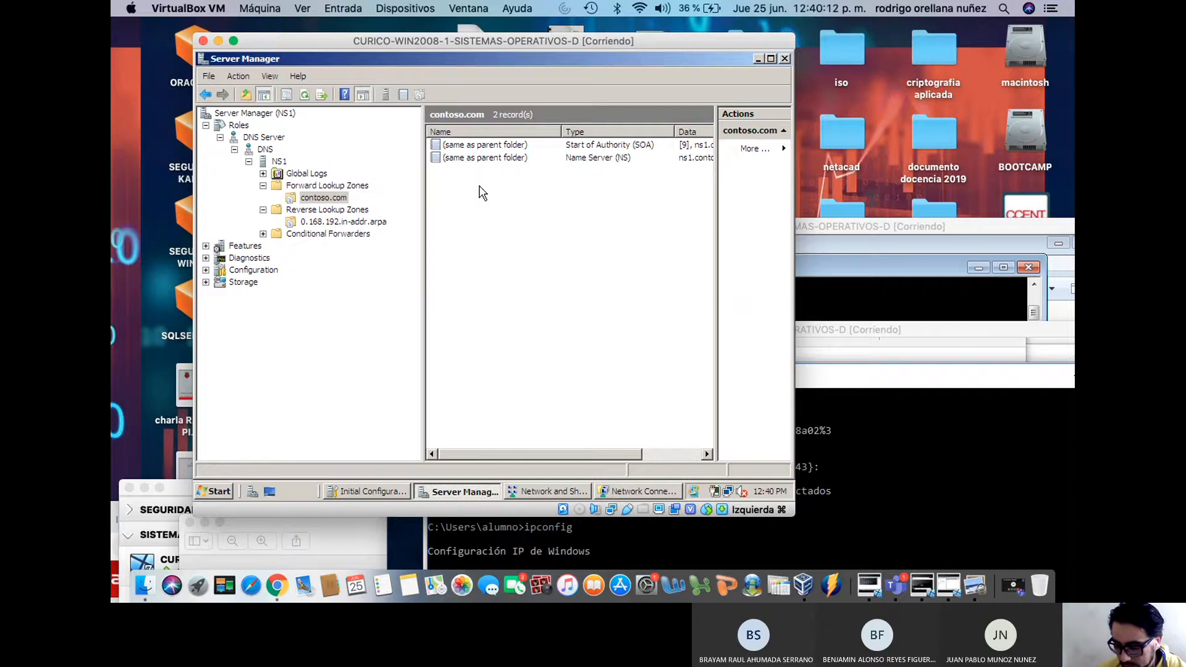
pyautogui.click(477, 147)
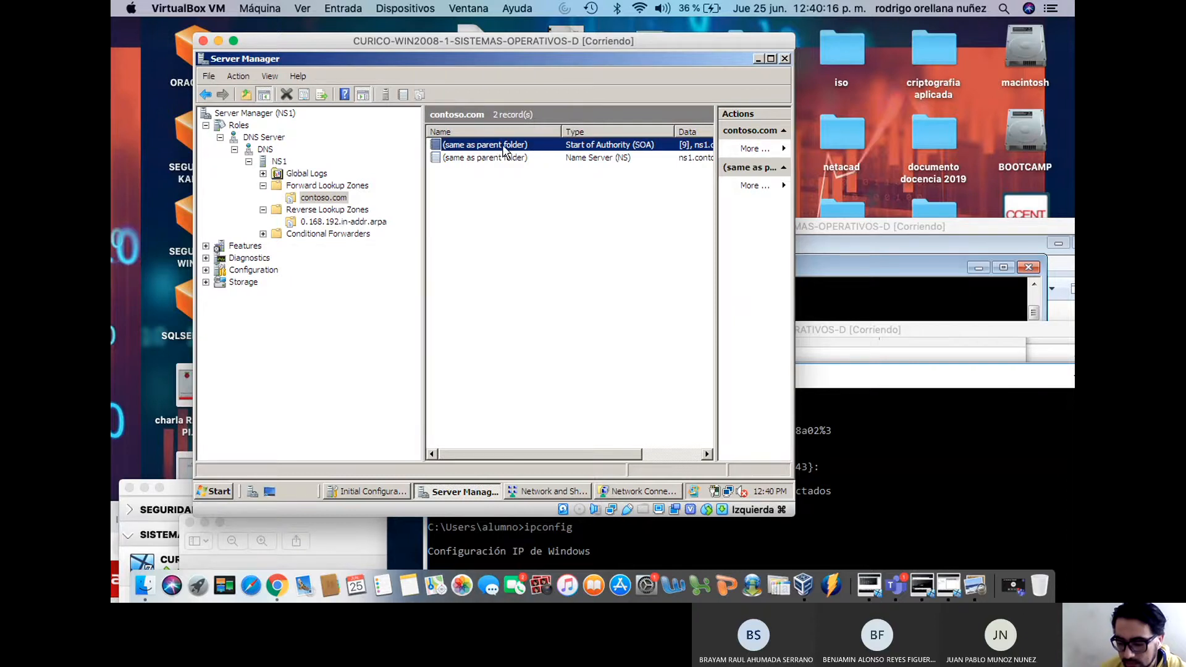
pyautogui.doubleClick(586, 147)
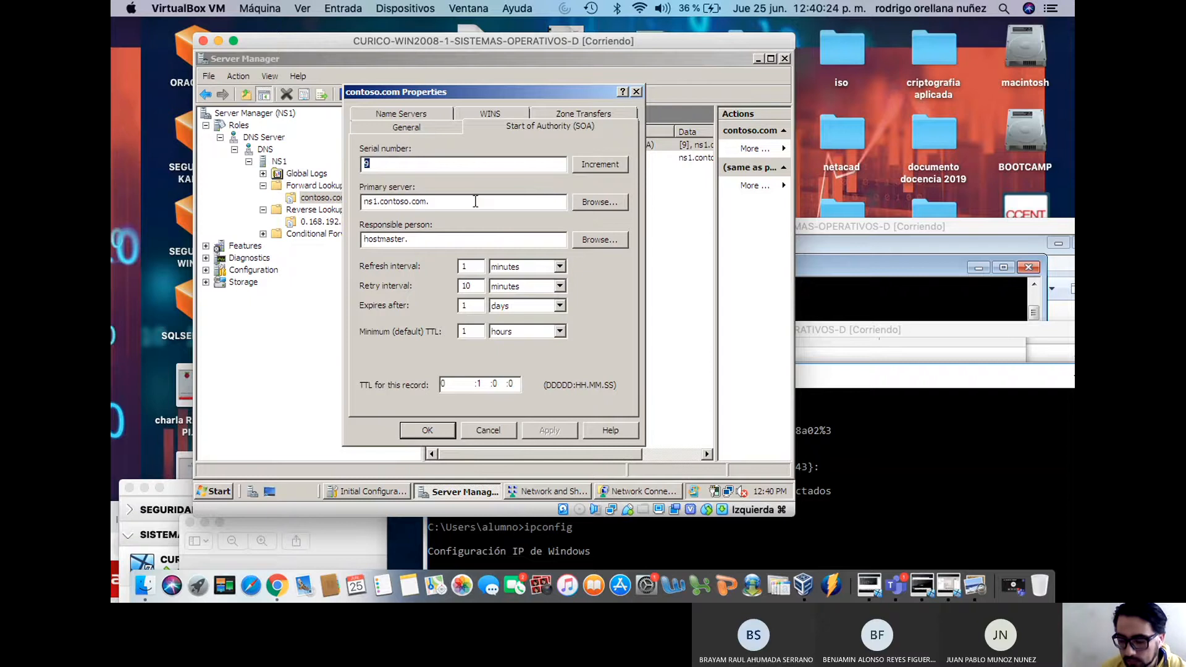
pyautogui.click(636, 92)
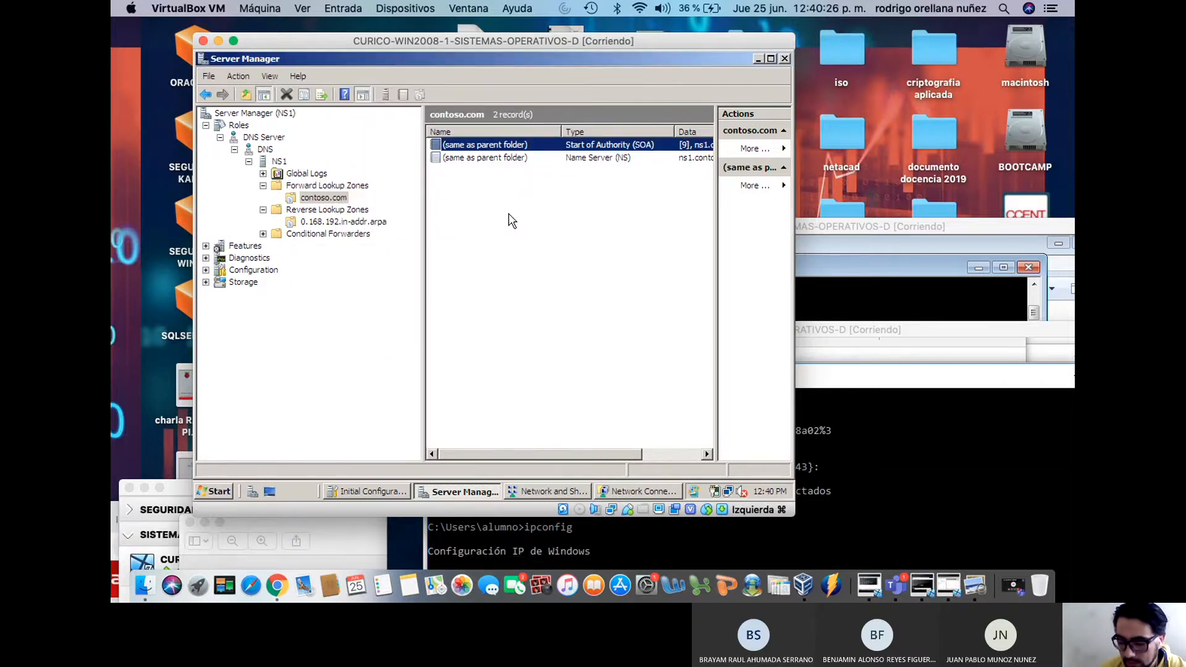
pyautogui.rightClick(501, 207)
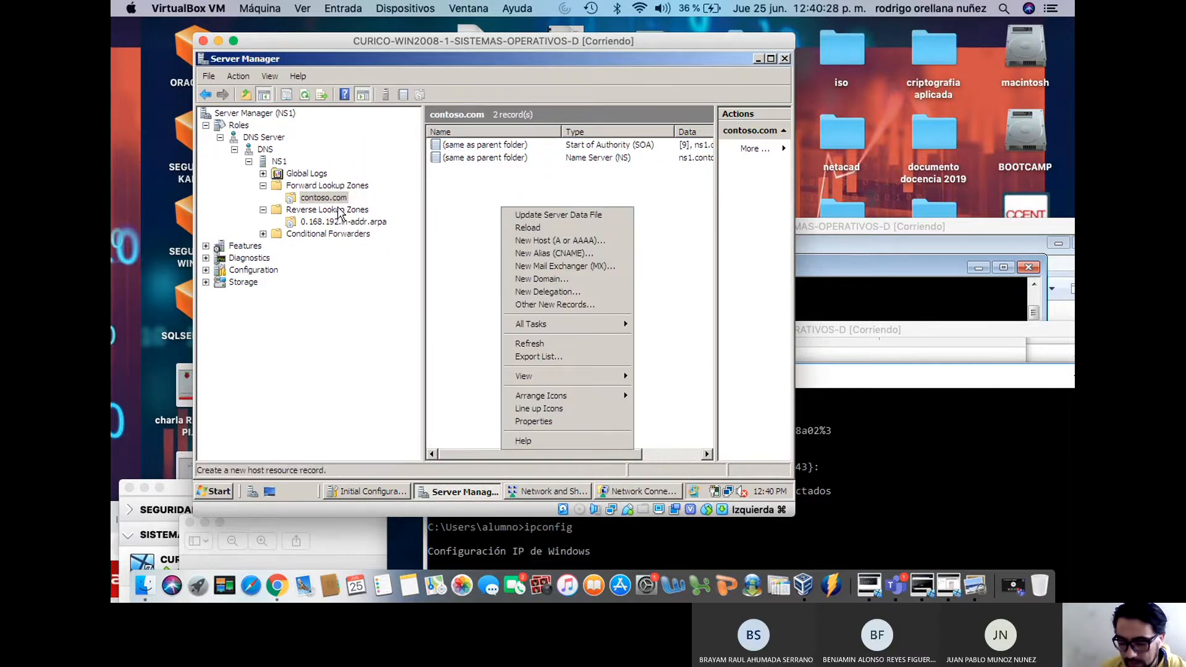
# Start a new host record named ns1 and check the server's Local Area Connection details
pyautogui.click(525, 241)
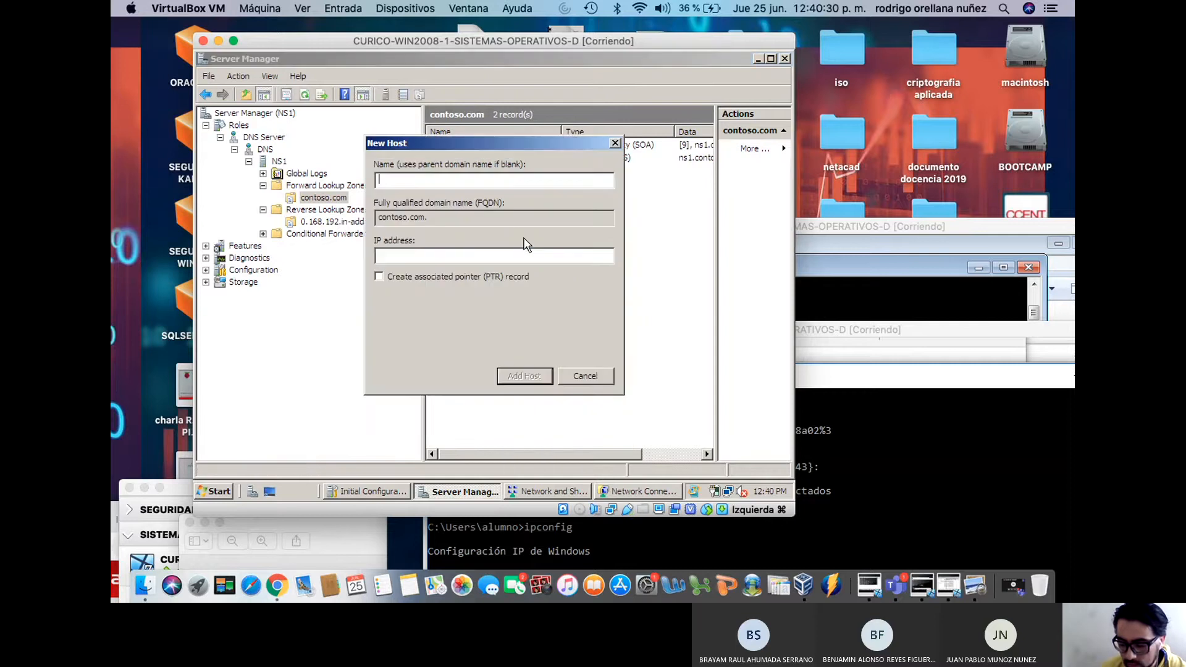
pyautogui.write('ns1')
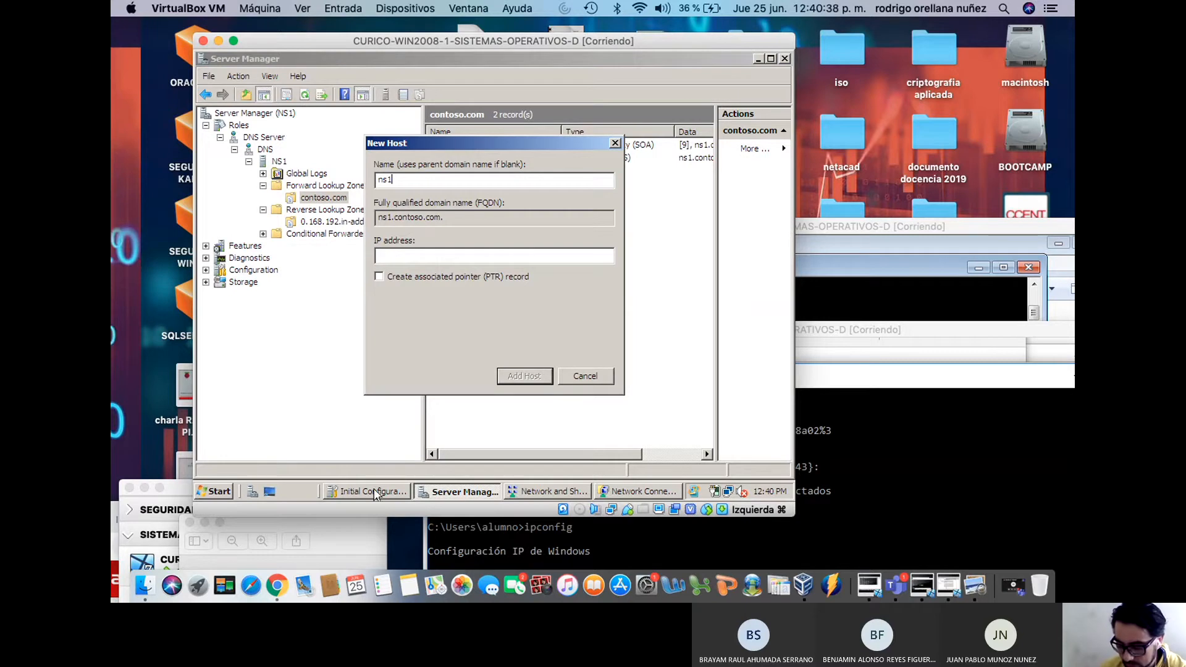
pyautogui.click(728, 491)
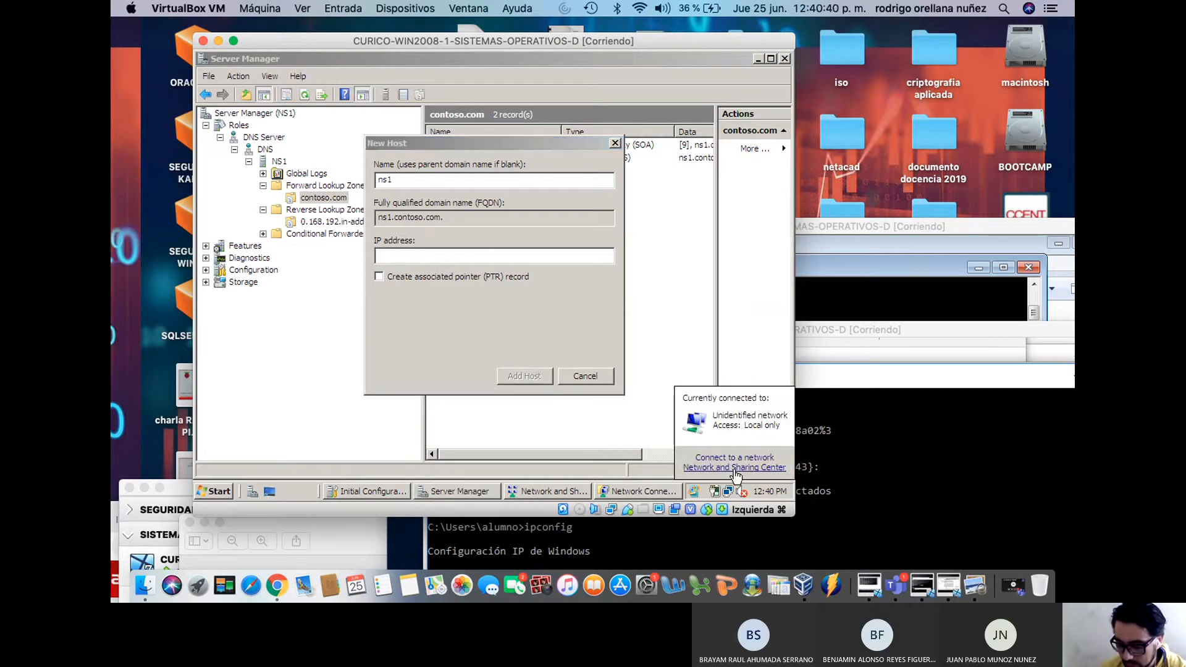
pyautogui.click(655, 492)
pyautogui.rightClick(297, 185)
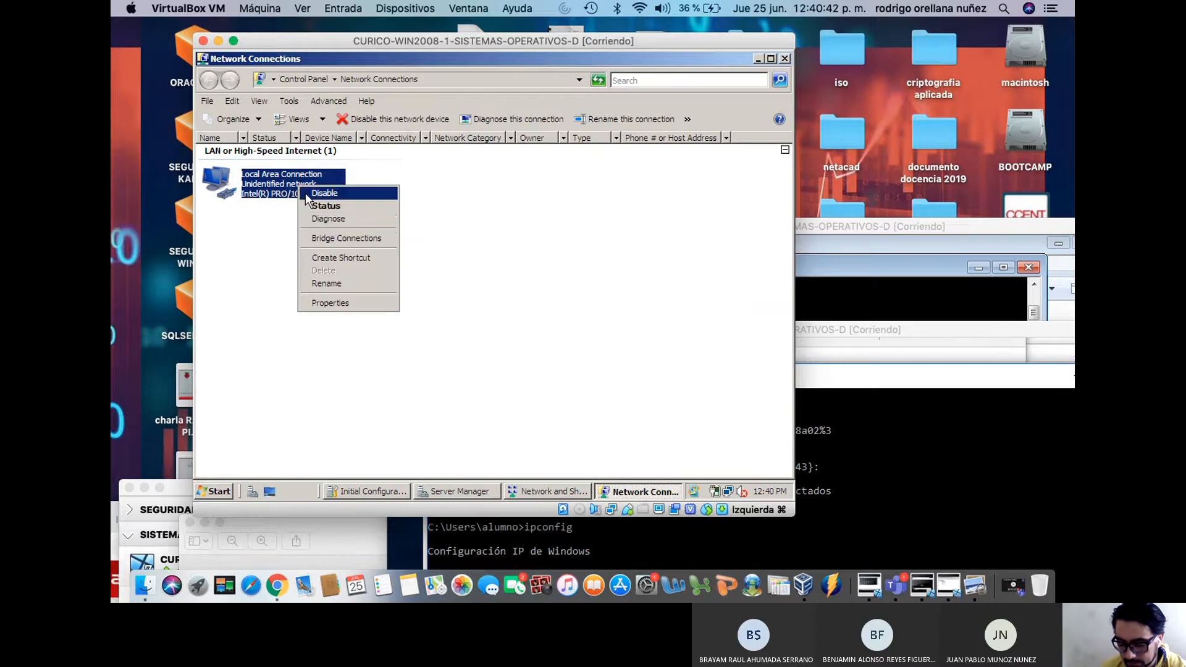
pyautogui.click(320, 207)
pyautogui.click(414, 257)
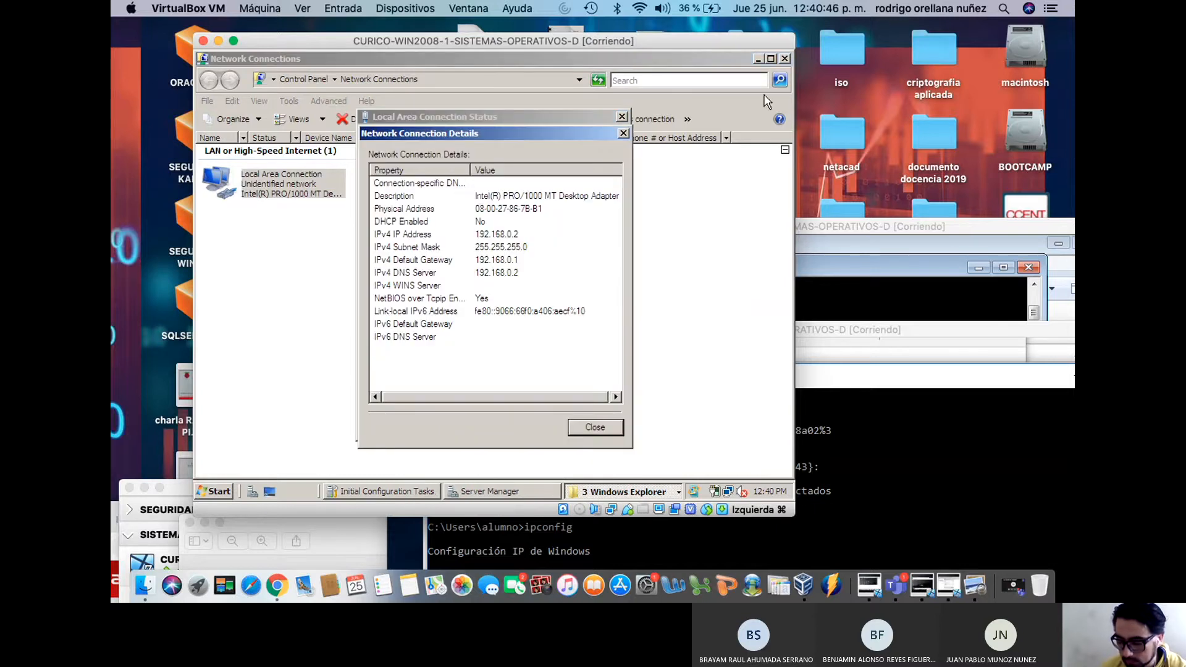
pyautogui.click(758, 59)
pyautogui.click(677, 259)
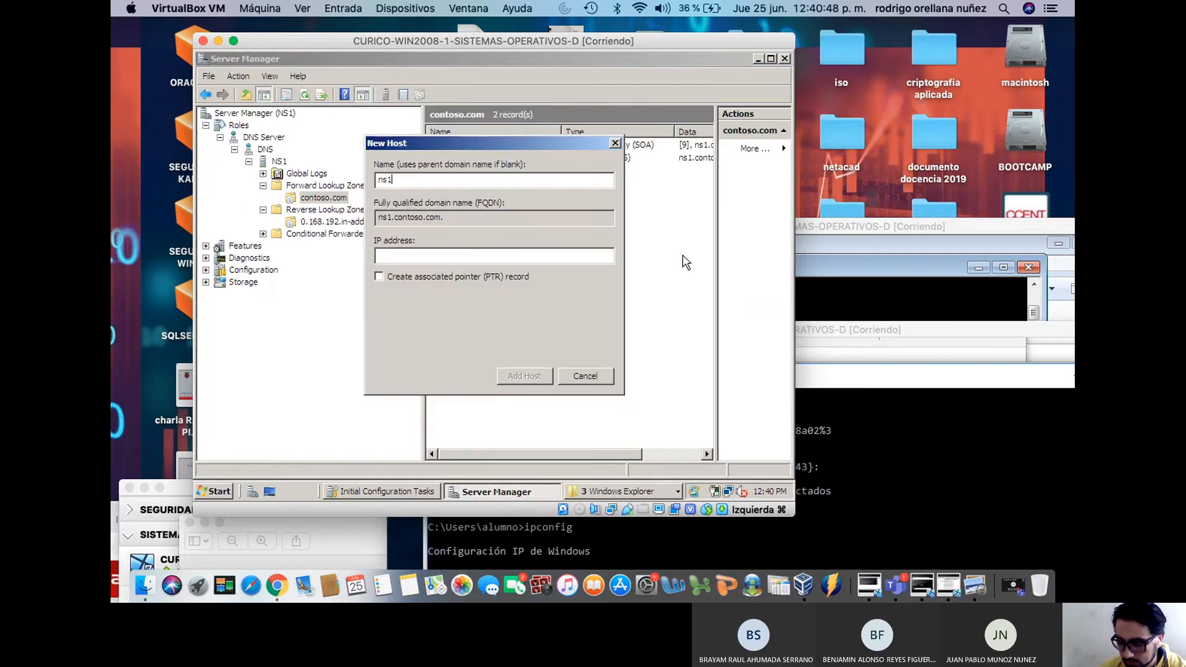
# Give the ns1 host record IP 192.168.0.2 and add it to contoso.com
pyautogui.click(471, 256)
pyautogui.write('192')
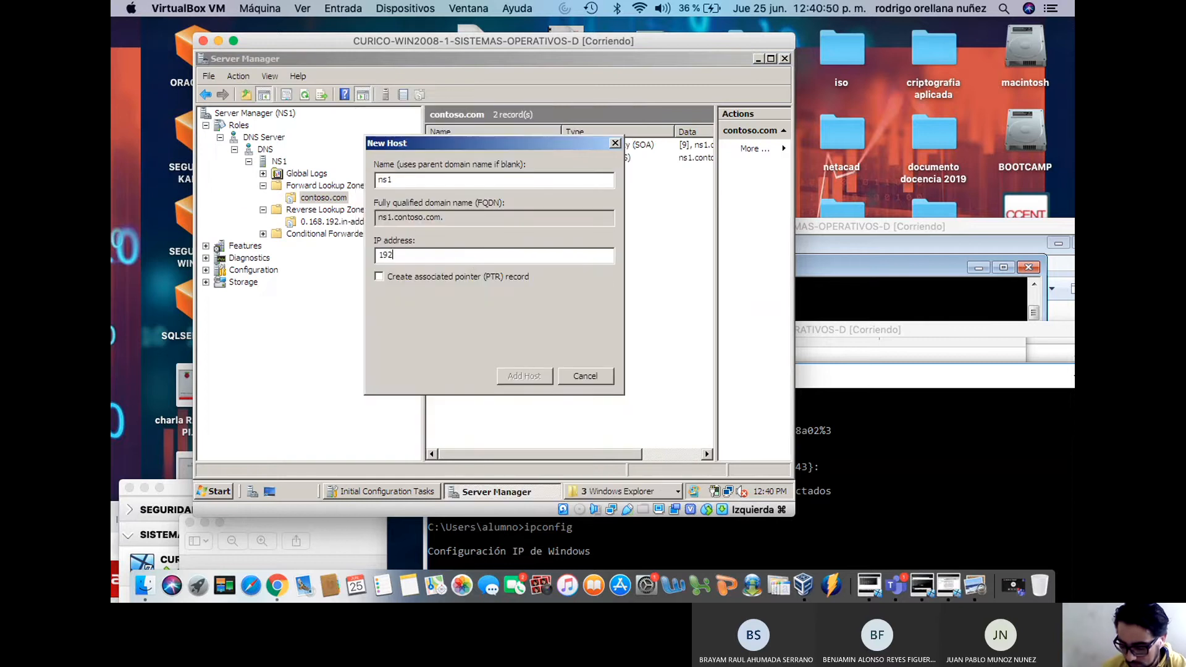
pyautogui.write('.168.0.2')
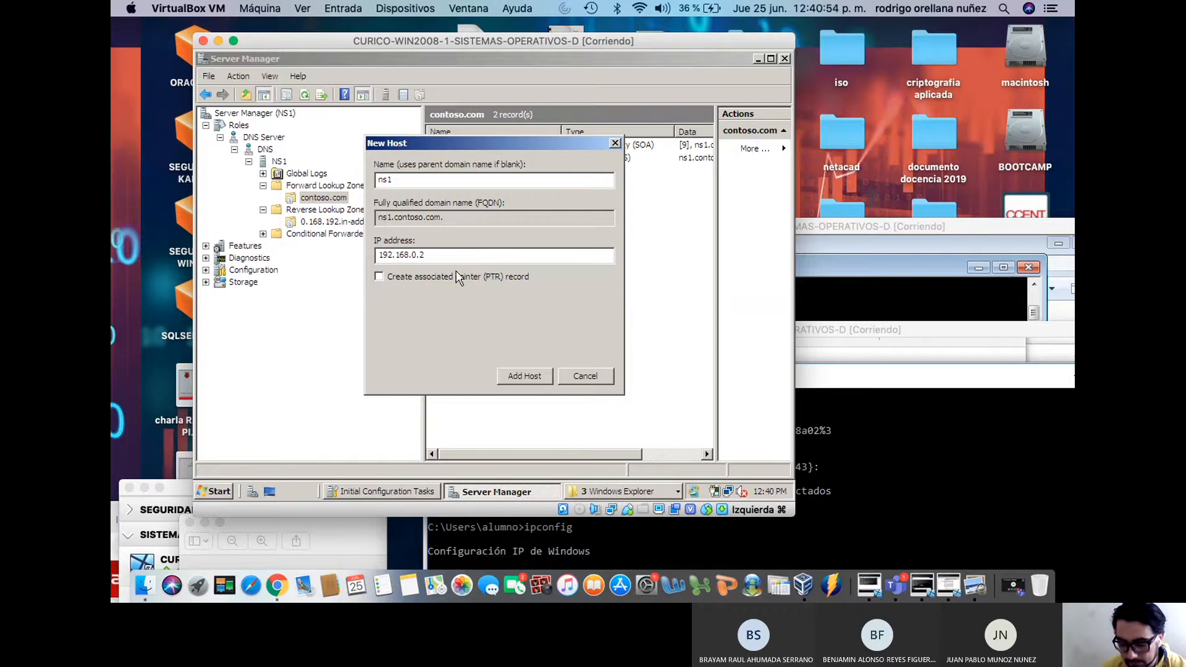
pyautogui.click(524, 377)
pyautogui.click(606, 320)
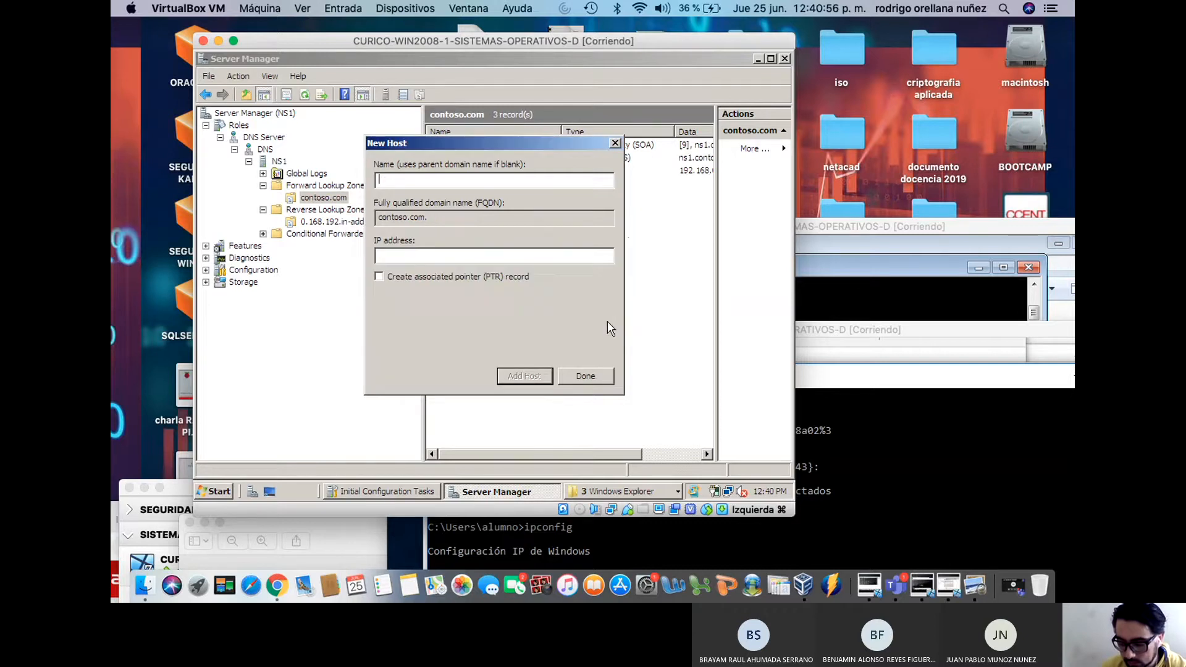
pyautogui.click(584, 376)
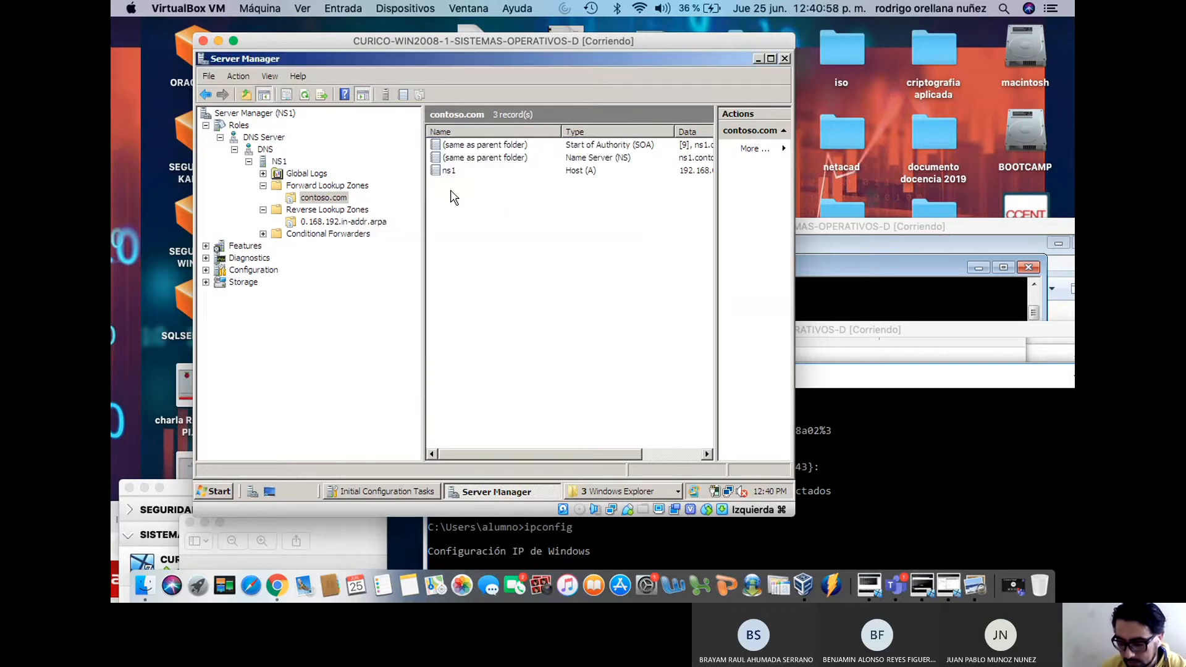
pyautogui.click(449, 174)
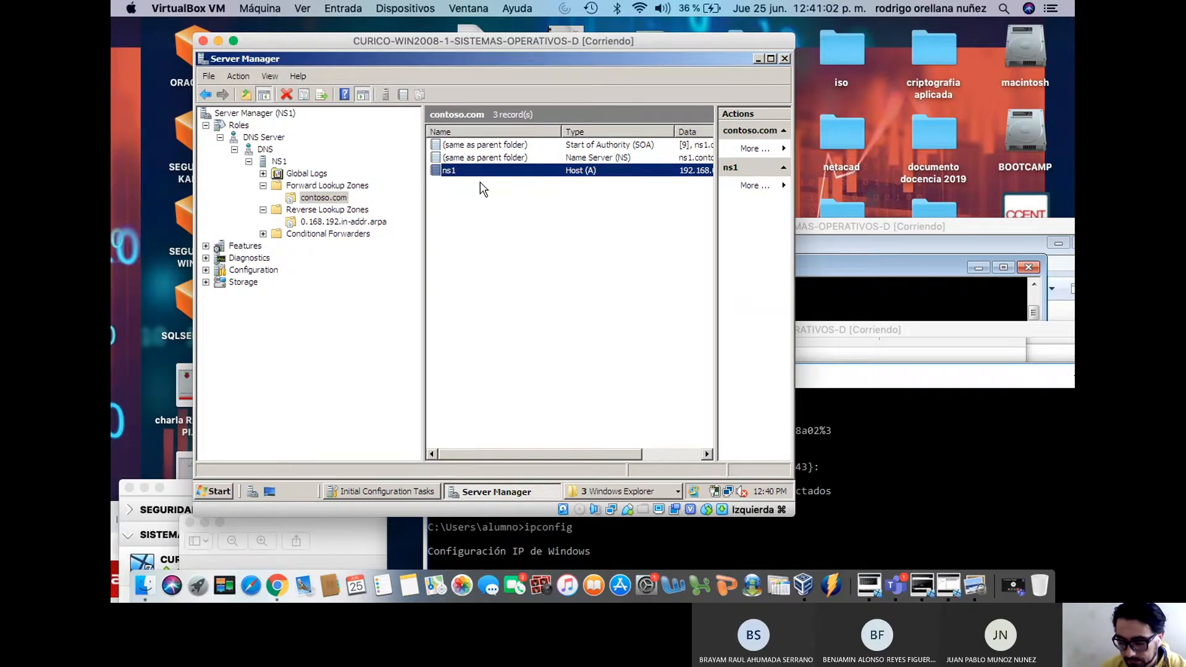
# Open the contoso.com SOA record's properties and select the primary server name
pyautogui.click(486, 147)
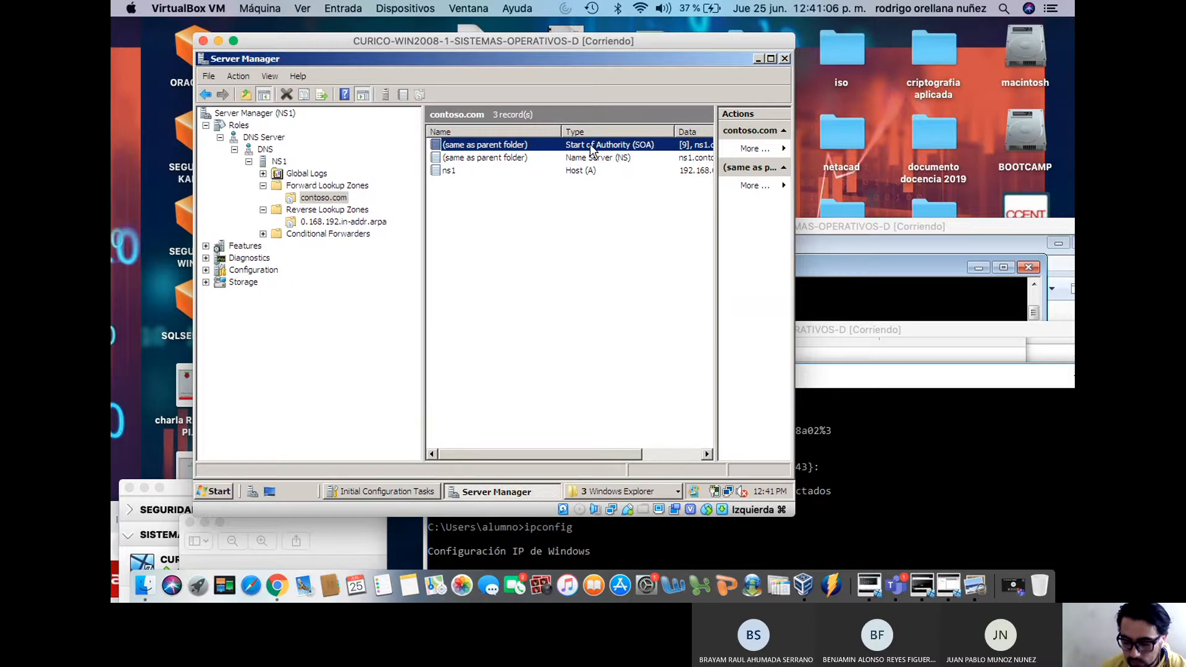
pyautogui.rightClick(502, 150)
pyautogui.click(535, 153)
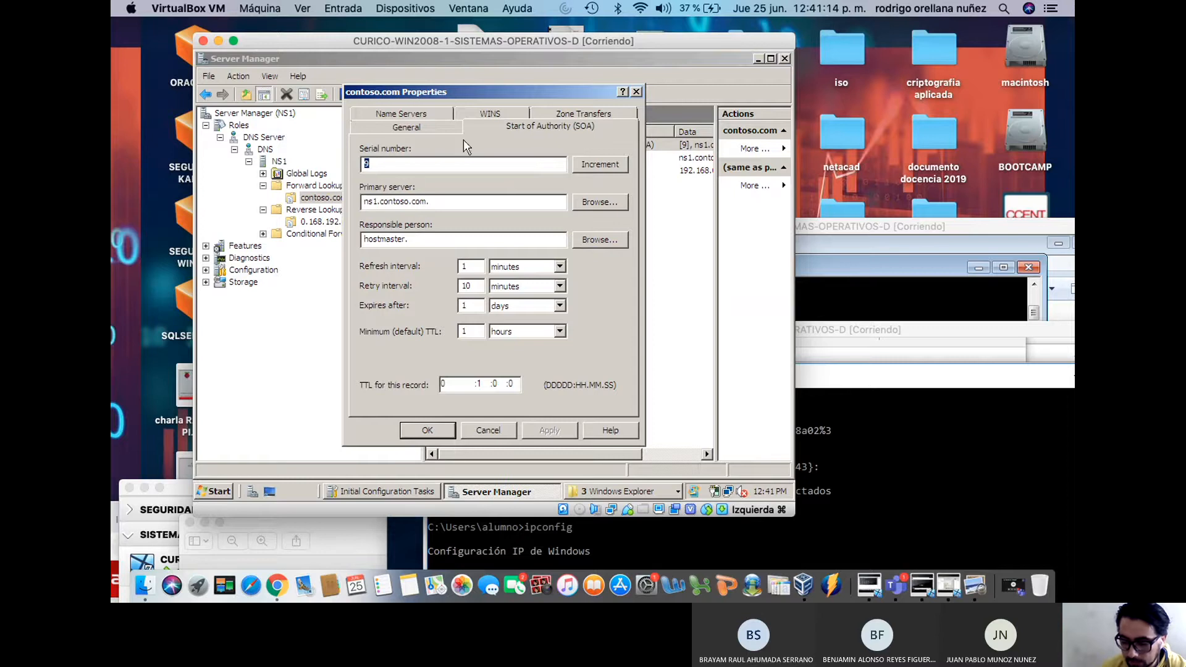
pyautogui.doubleClick(465, 267)
pyautogui.moveTo(448, 201); pyautogui.dragTo(373, 201)
# Set the primary server to ns1.contoso.com via NS1 > Forward Lookup Zones > contoso.com, and apply
pyautogui.click(599, 202)
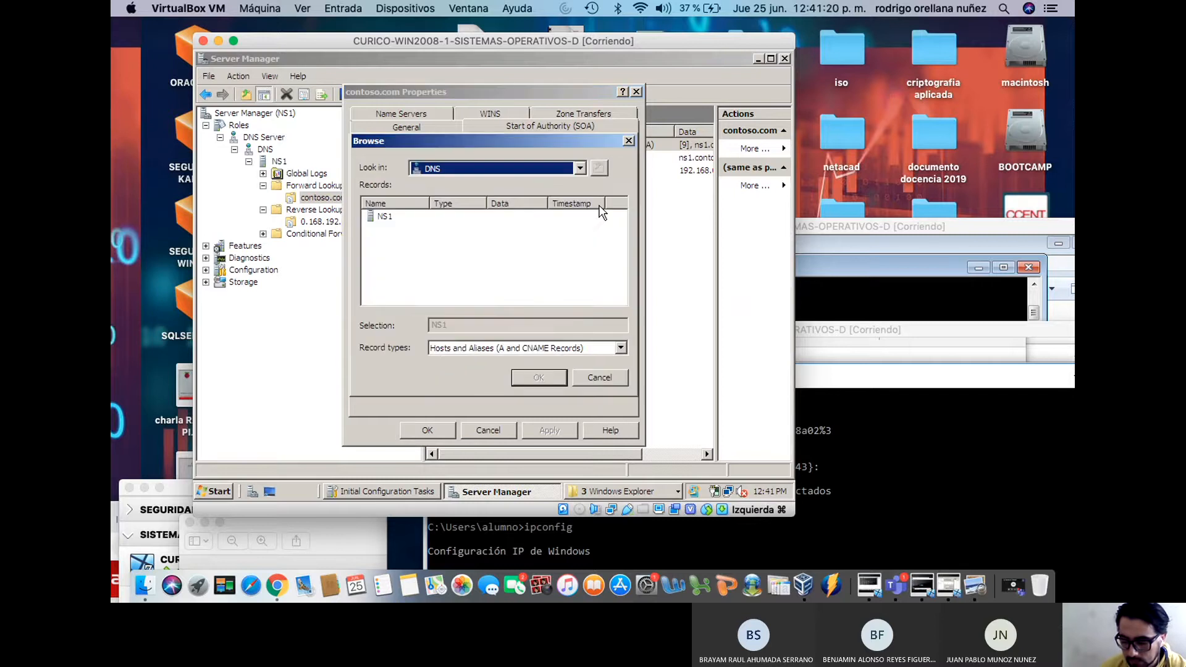
pyautogui.doubleClick(392, 219)
pyautogui.doubleClick(393, 220)
pyautogui.doubleClick(392, 219)
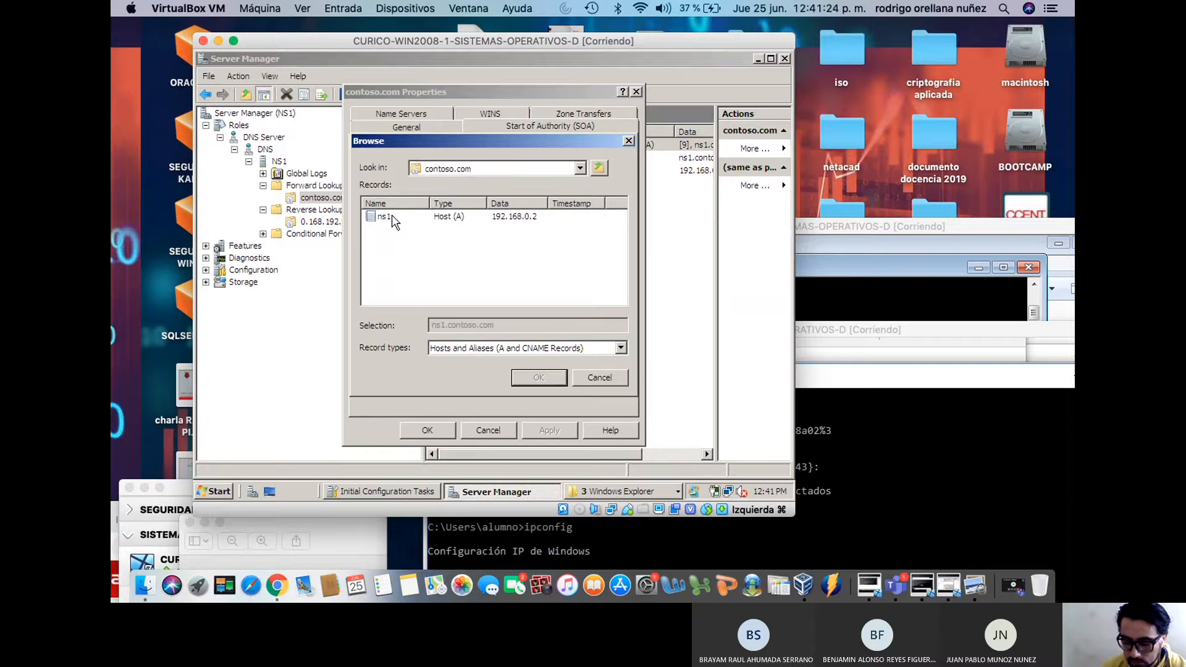
pyautogui.click(393, 221)
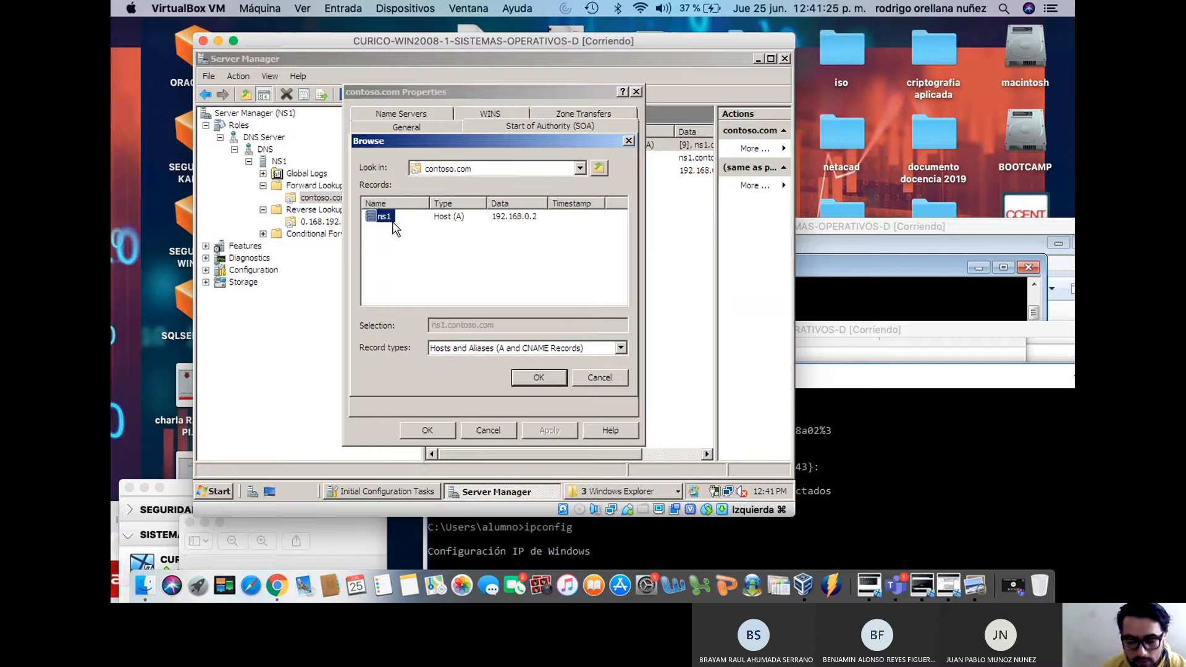
pyautogui.click(528, 376)
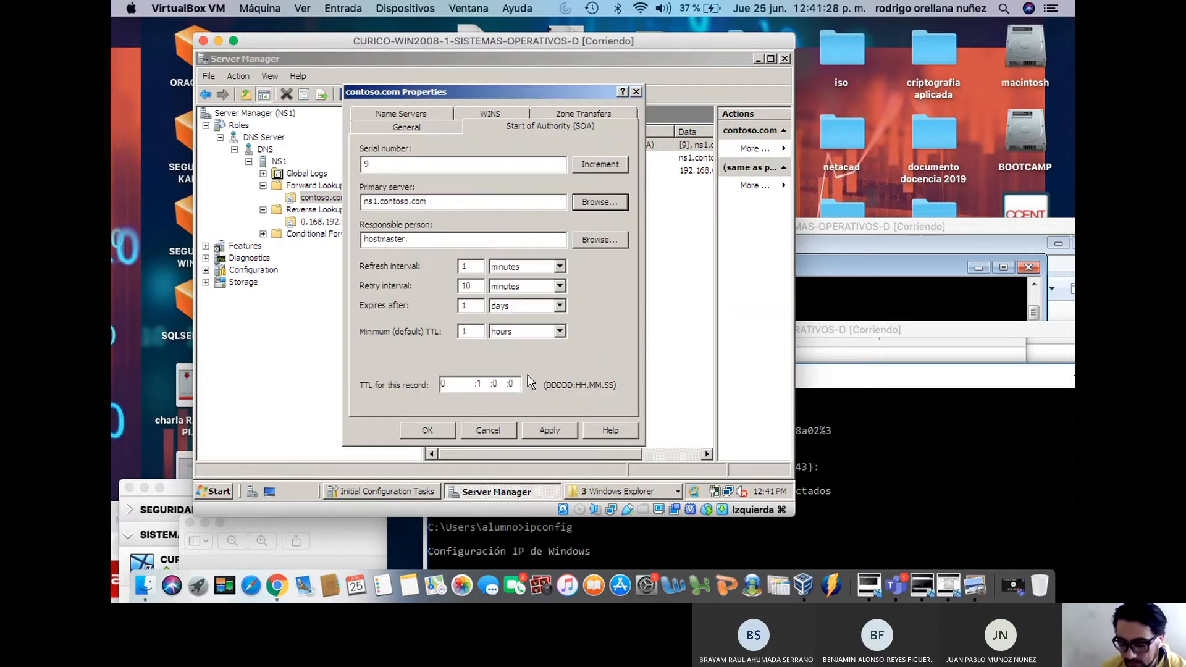
pyautogui.click(562, 429)
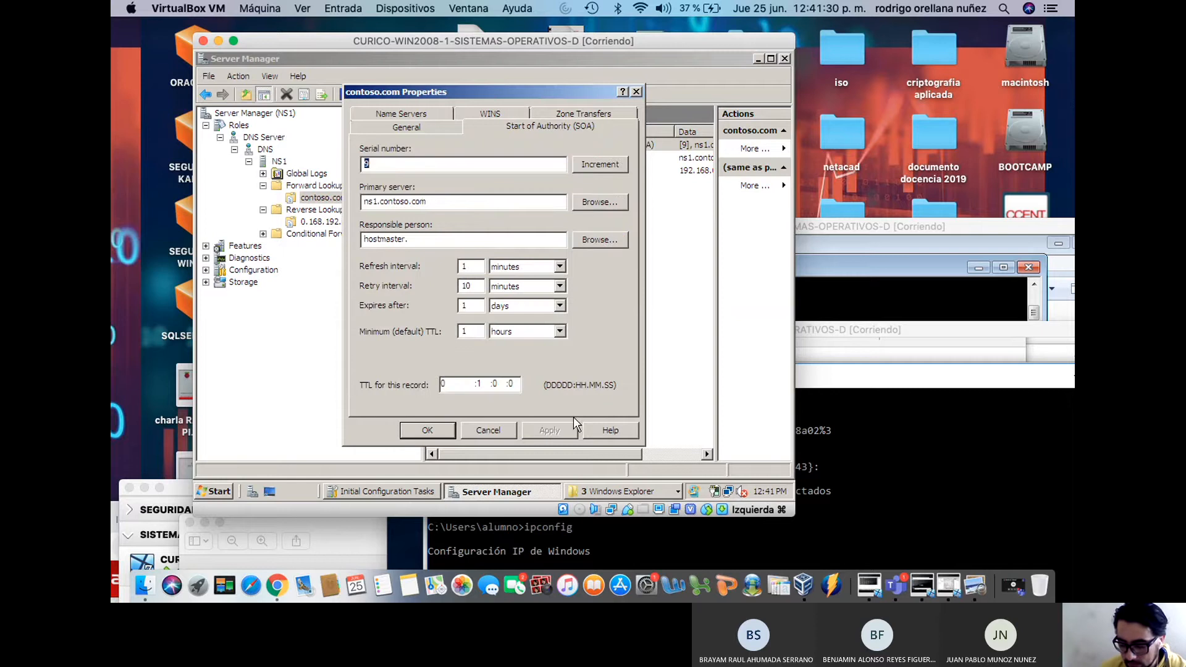
pyautogui.click(419, 116)
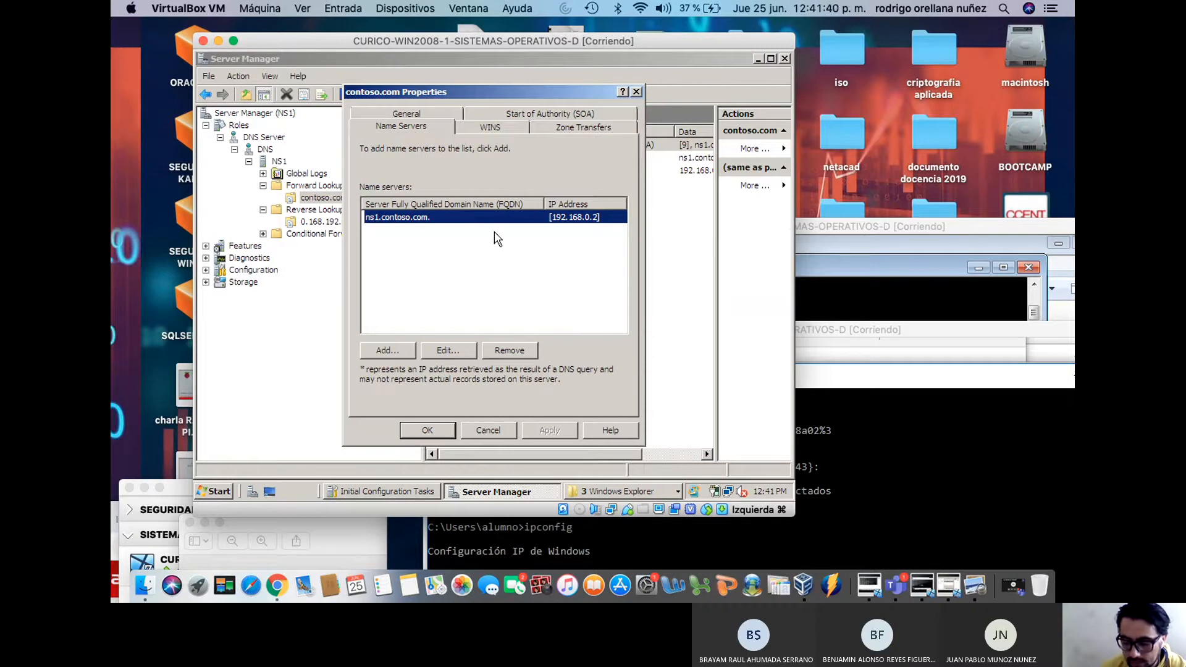
# Edit the ns1.contoso.com name server entry and validate its address 192.168.0.2
pyautogui.click(455, 353)
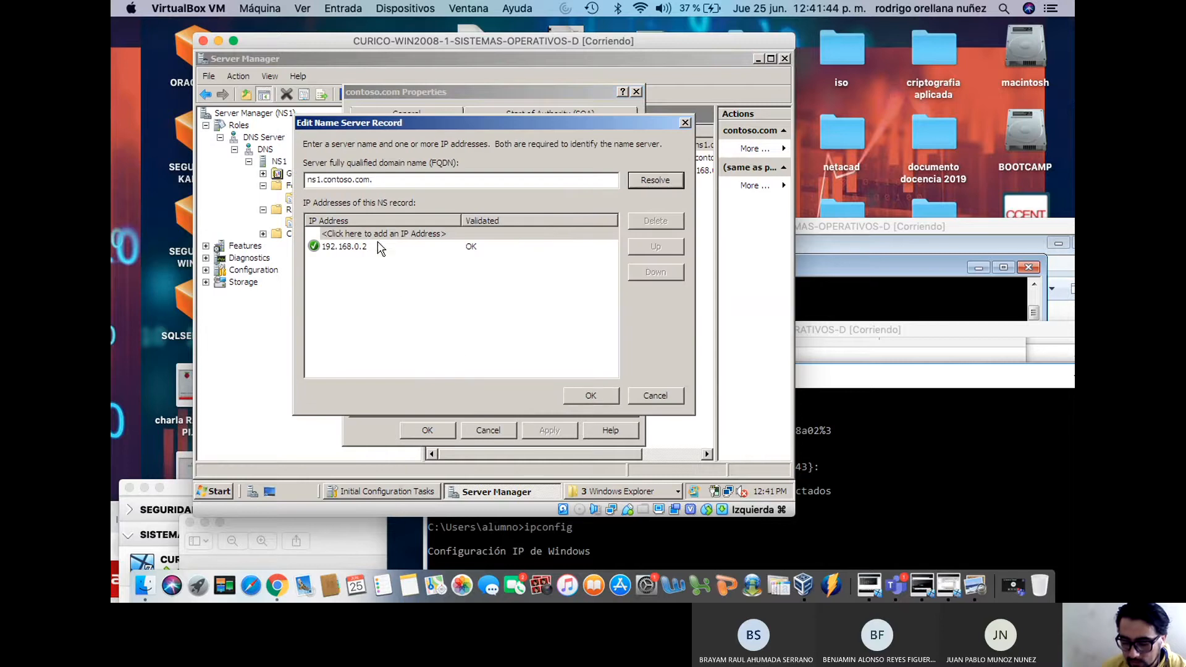
pyautogui.click(360, 248)
pyautogui.press('Return')
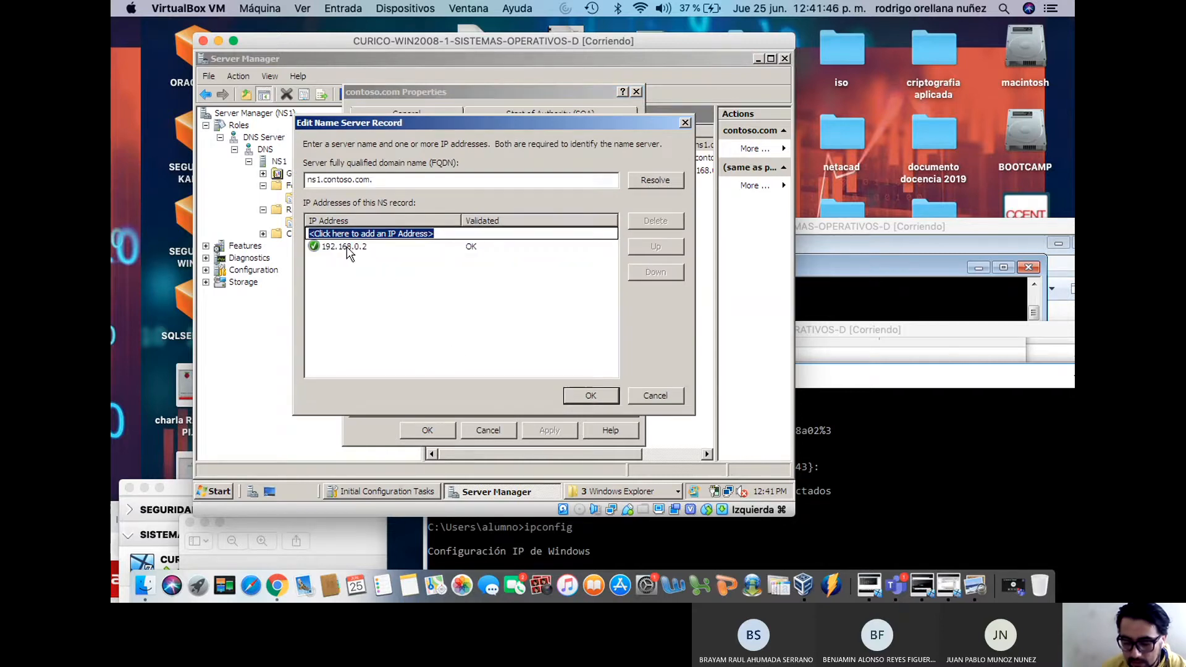
pyautogui.click(360, 247)
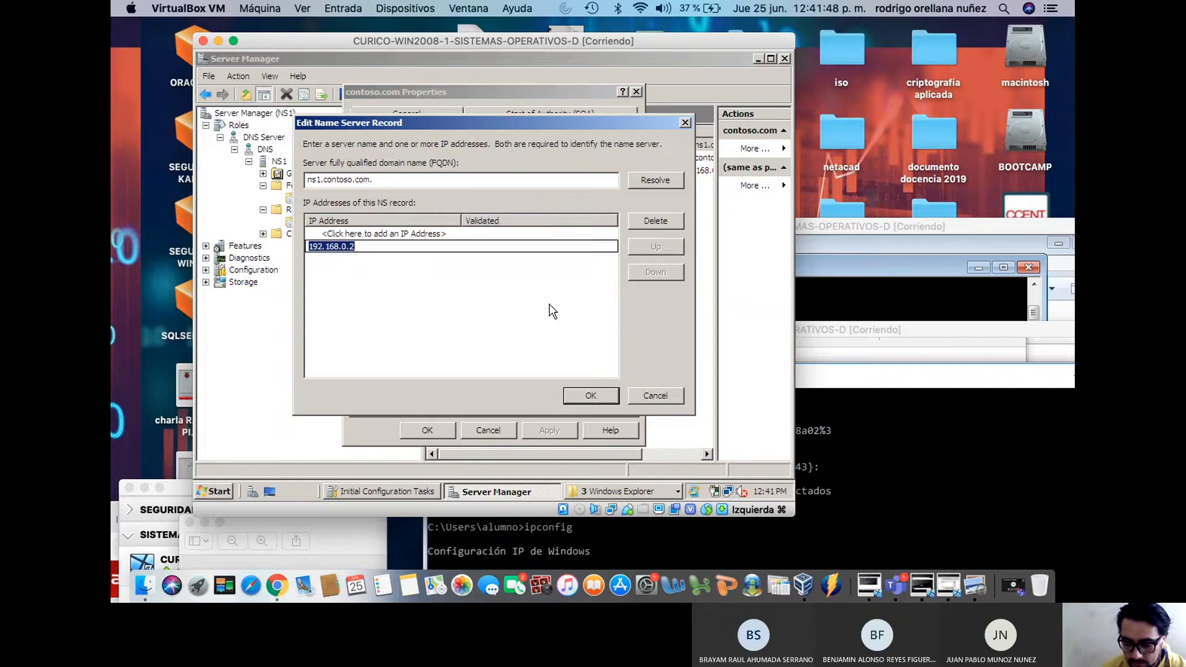
pyautogui.click(590, 396)
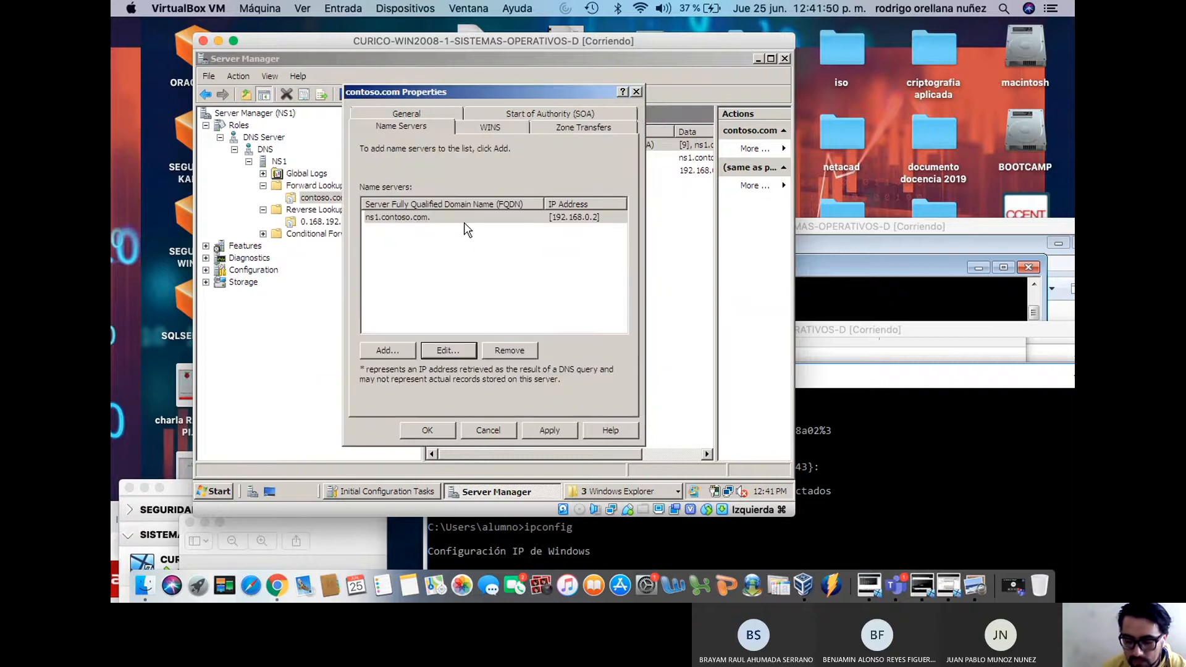
# Look over the zone's WINS settings, where WINS forward lookup is not enabled
pyautogui.click(491, 128)
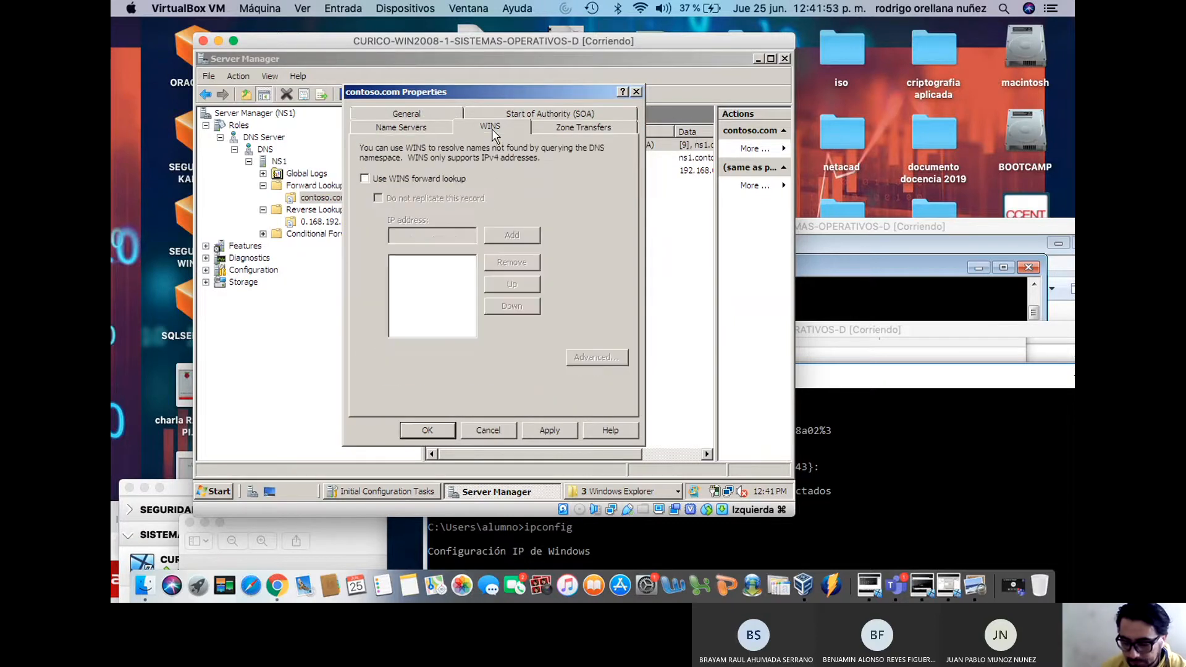
pyautogui.click(423, 133)
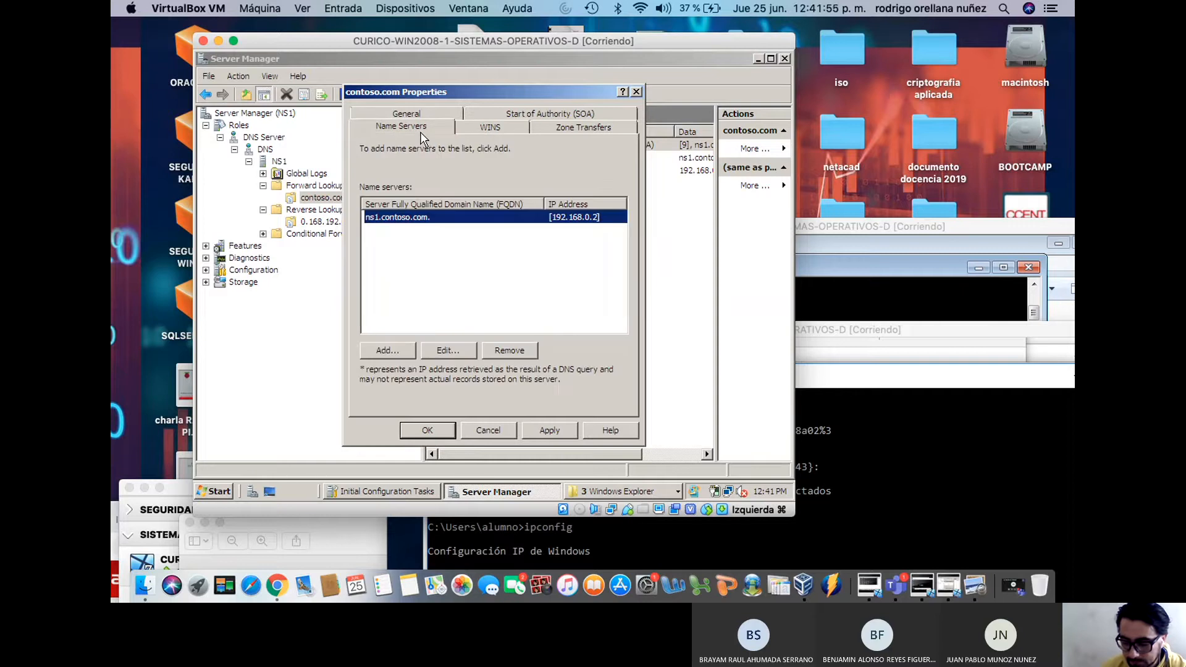
pyautogui.click(490, 126)
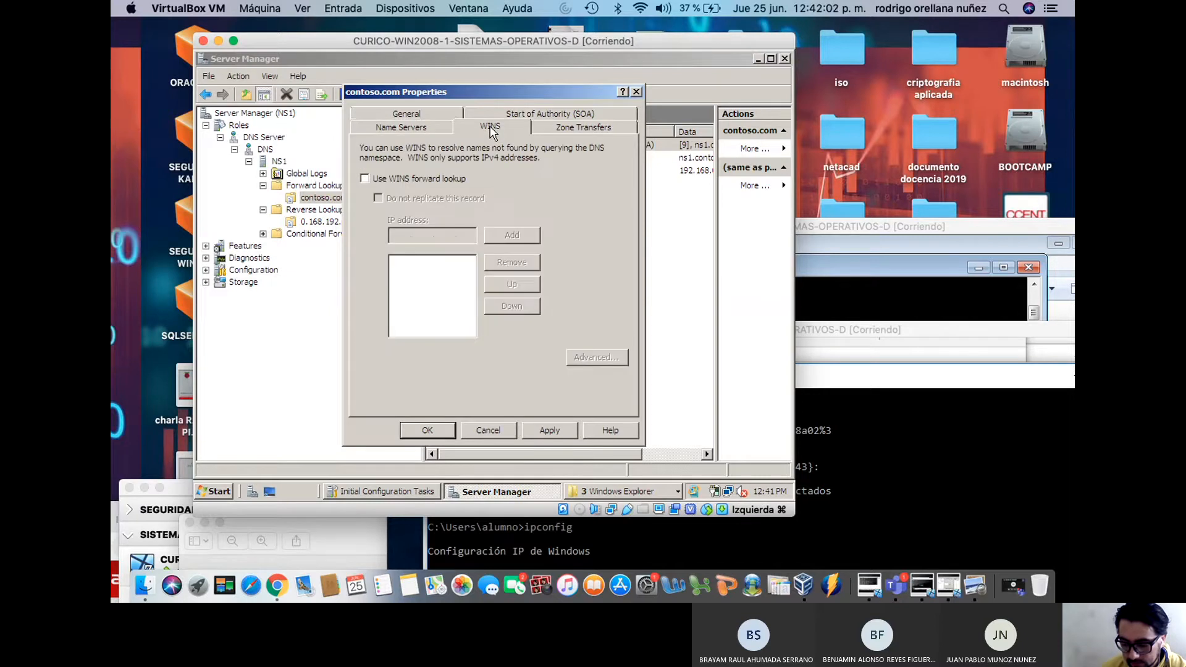
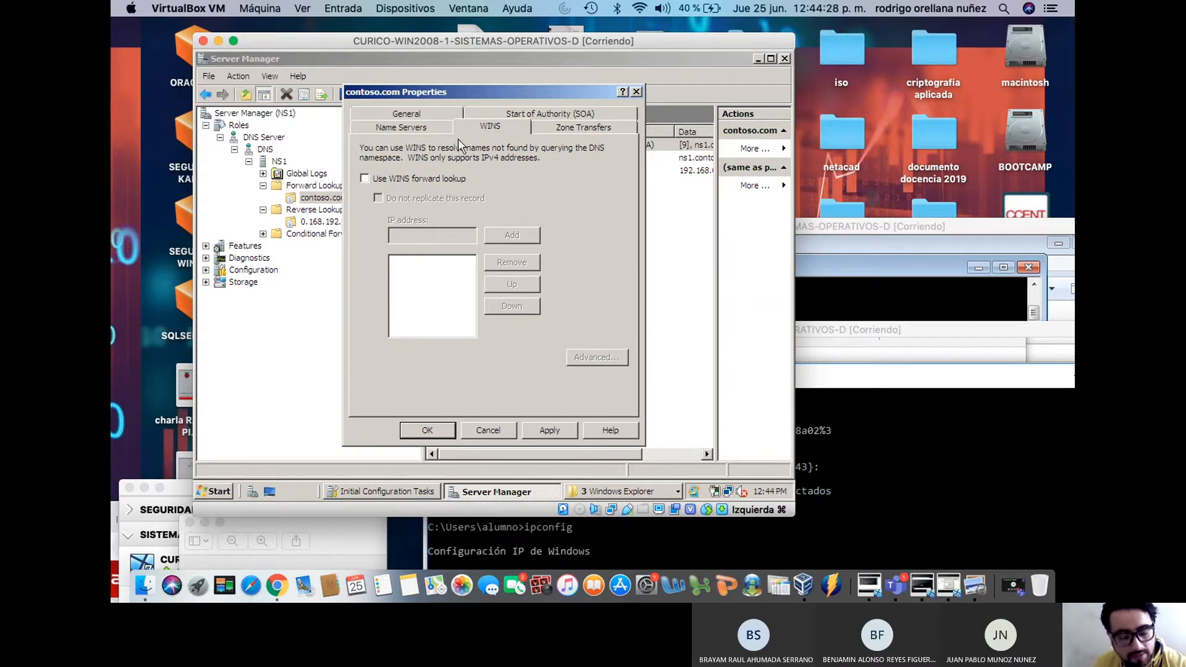
# Enable WINS forward lookup for contoso.com, add WINS server 192.168.0.2, and apply
pyautogui.click(365, 179)
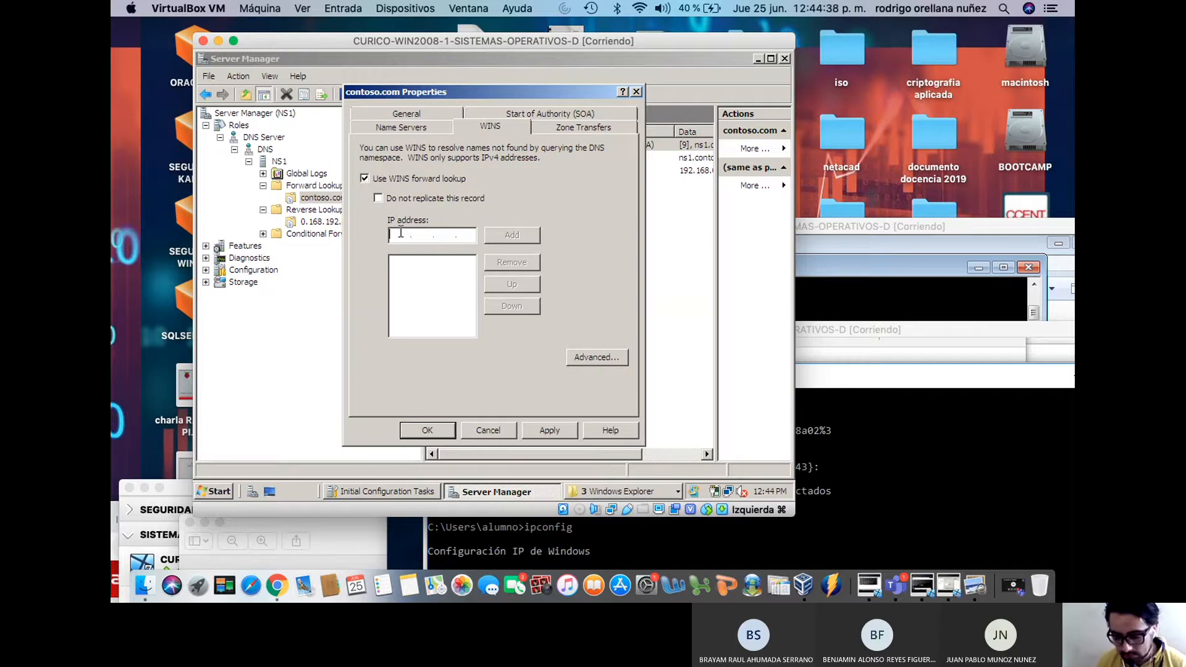
pyautogui.write('192')
pyautogui.write('168')
pyautogui.write('0')
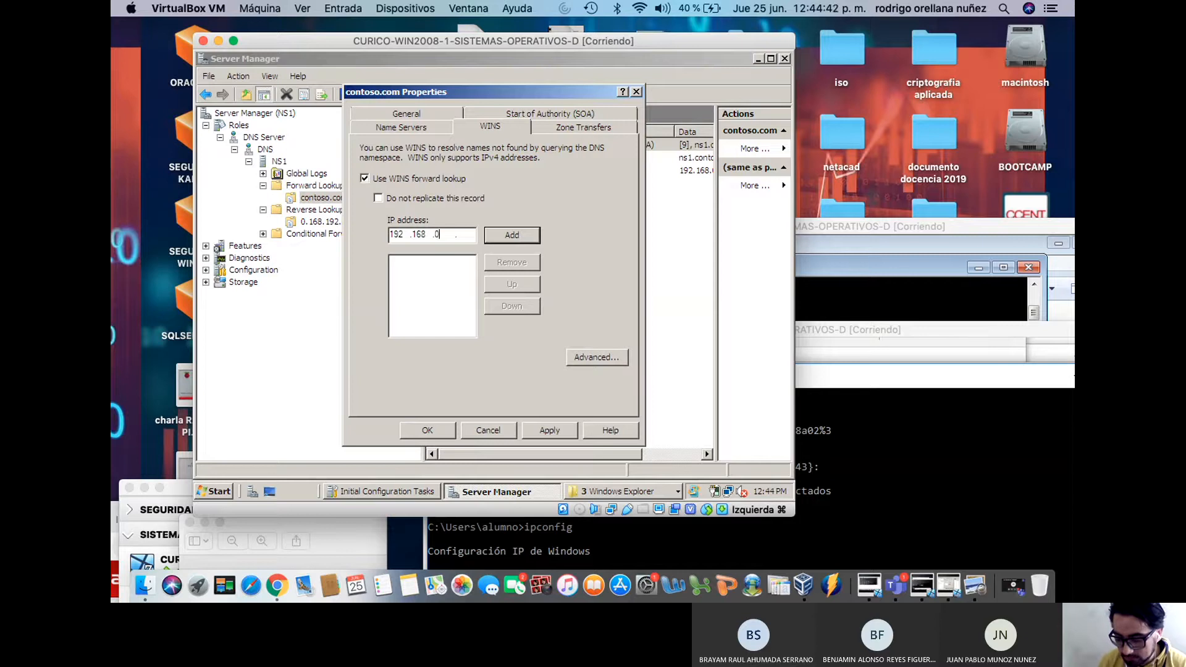
pyautogui.write('.3')
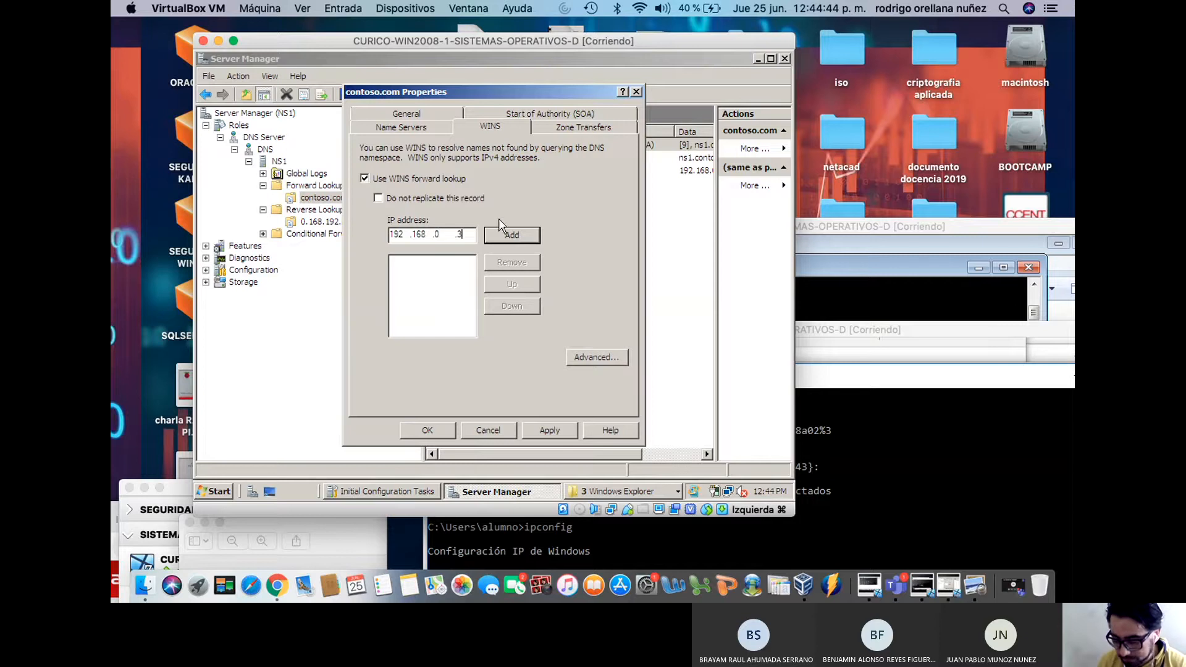
pyautogui.press('BackSpace')
pyautogui.write('2')
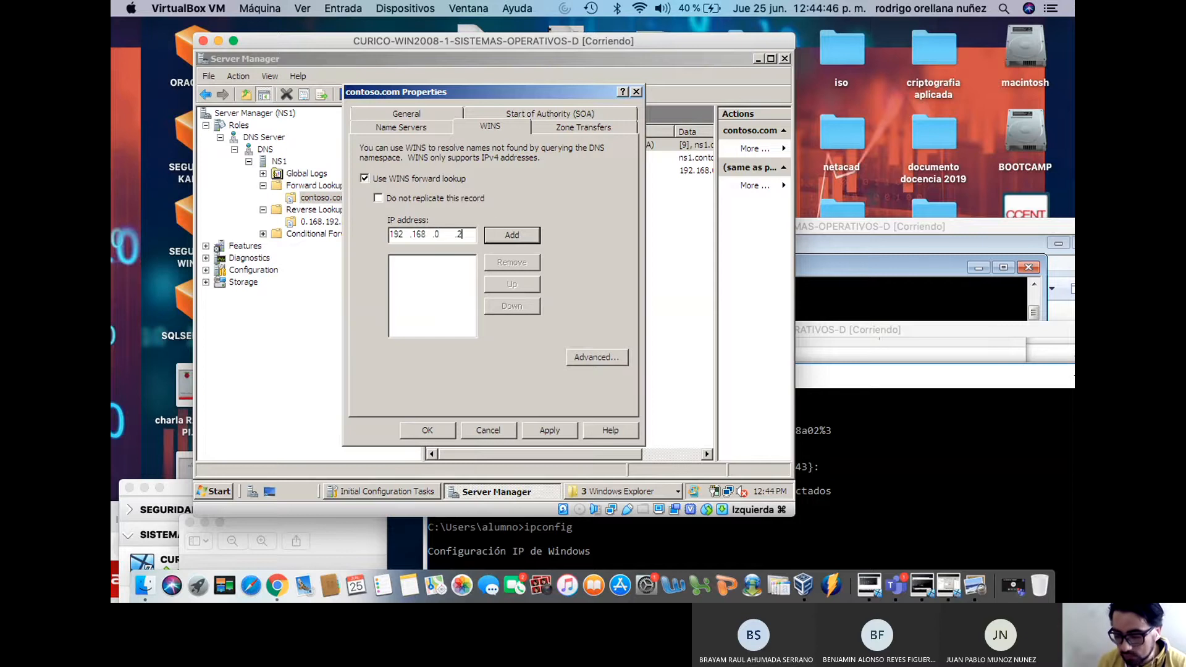
pyautogui.click(526, 236)
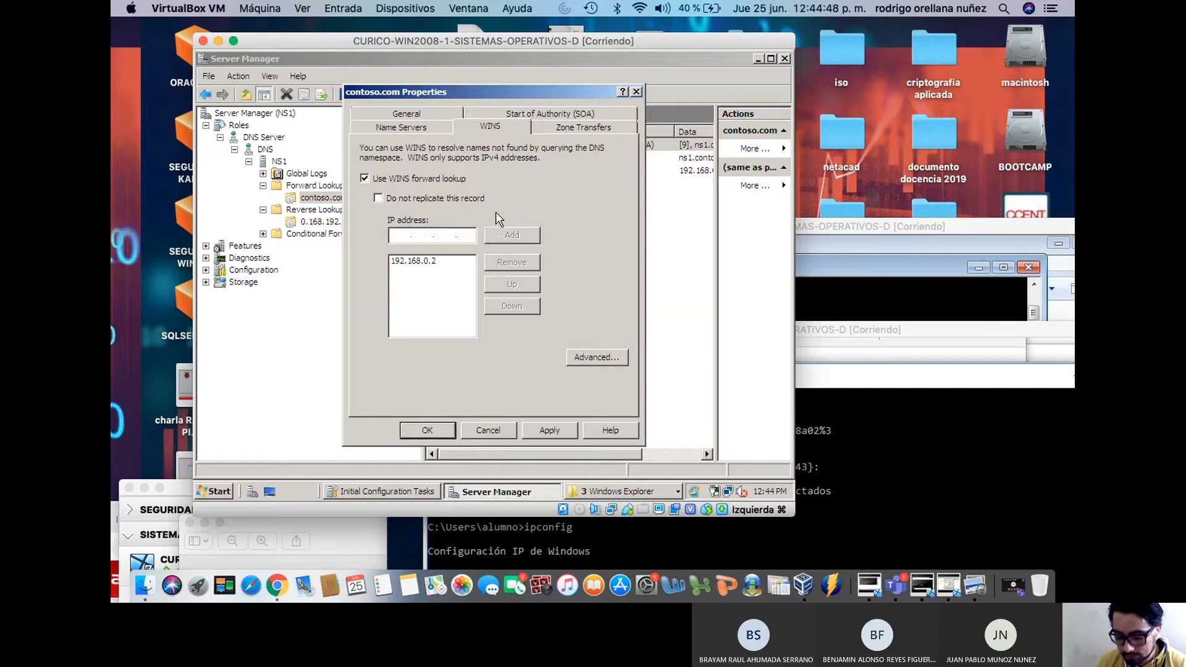
pyautogui.click(546, 432)
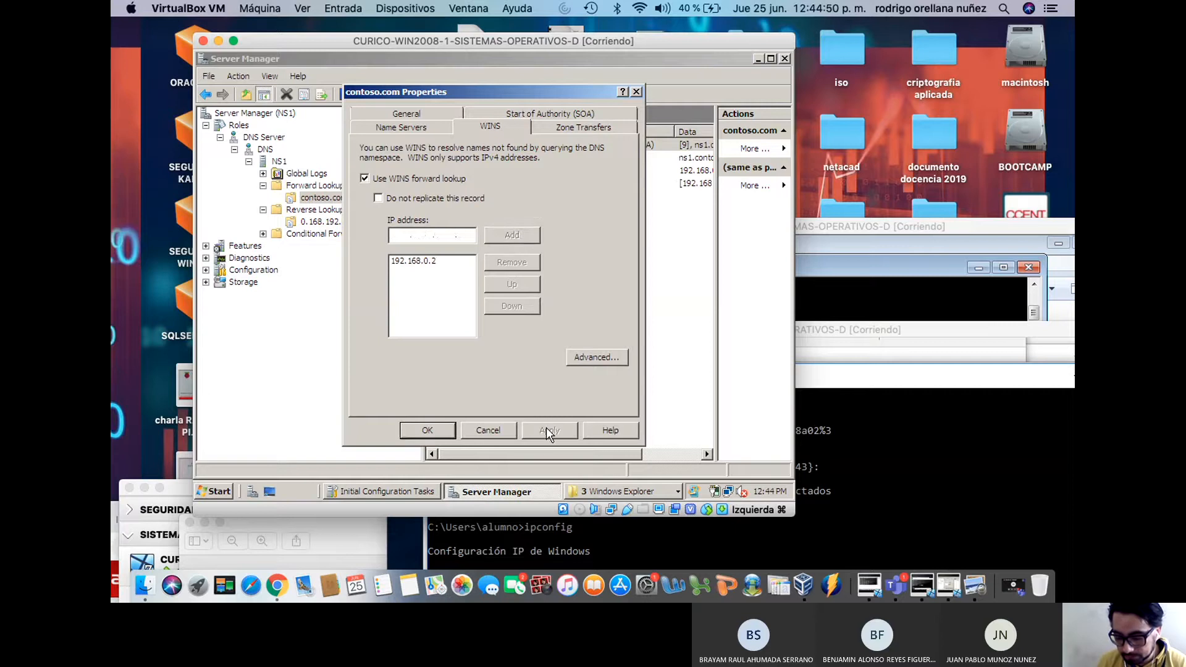
# Review the zone's SOA primary server and refresh interval, and its name servers, then return to WINS
pyautogui.click(558, 114)
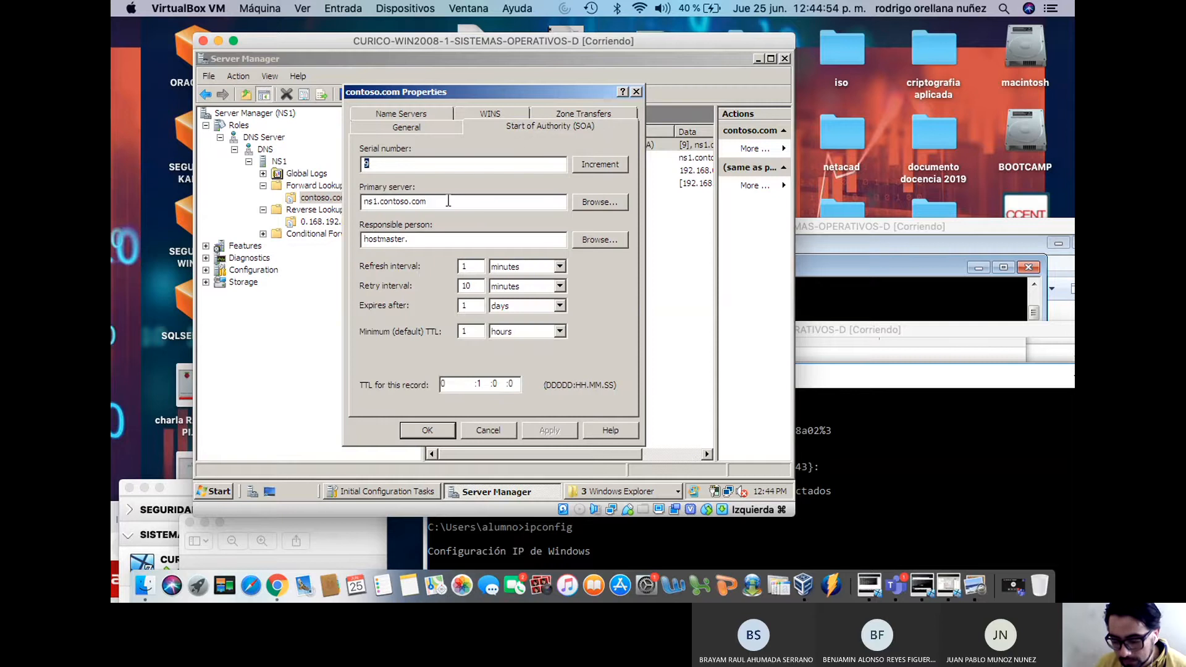
pyautogui.moveTo(370, 202); pyautogui.dragTo(433, 201)
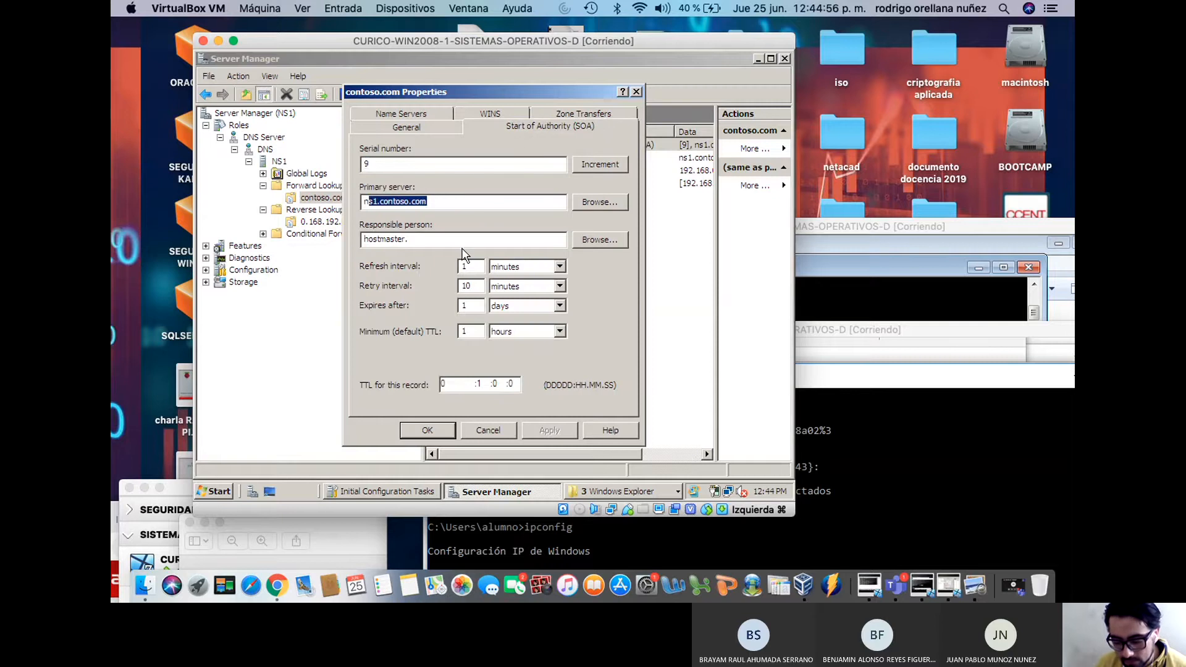
pyautogui.moveTo(473, 267); pyautogui.dragTo(427, 276)
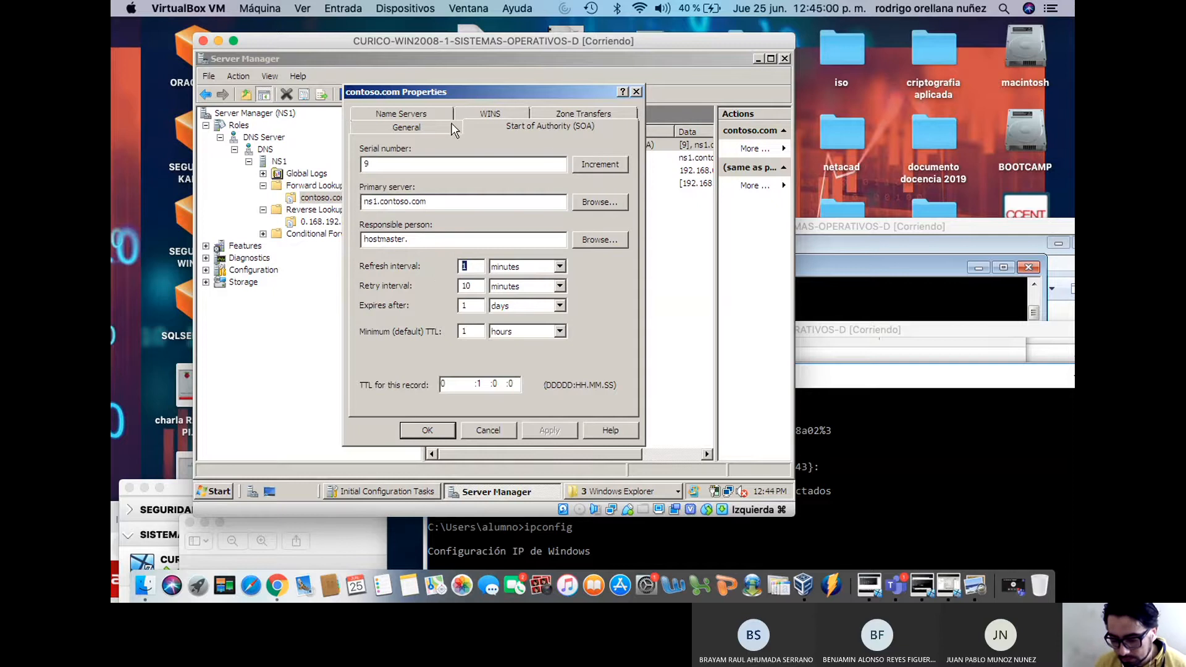
pyautogui.click(423, 112)
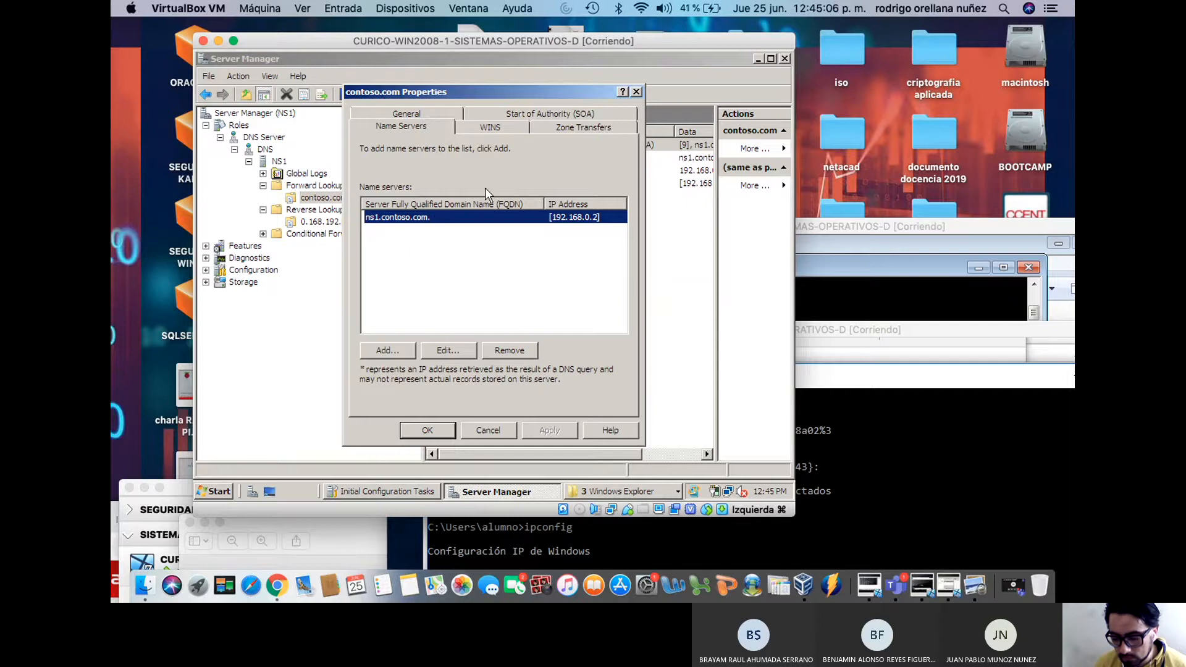
pyautogui.click(507, 127)
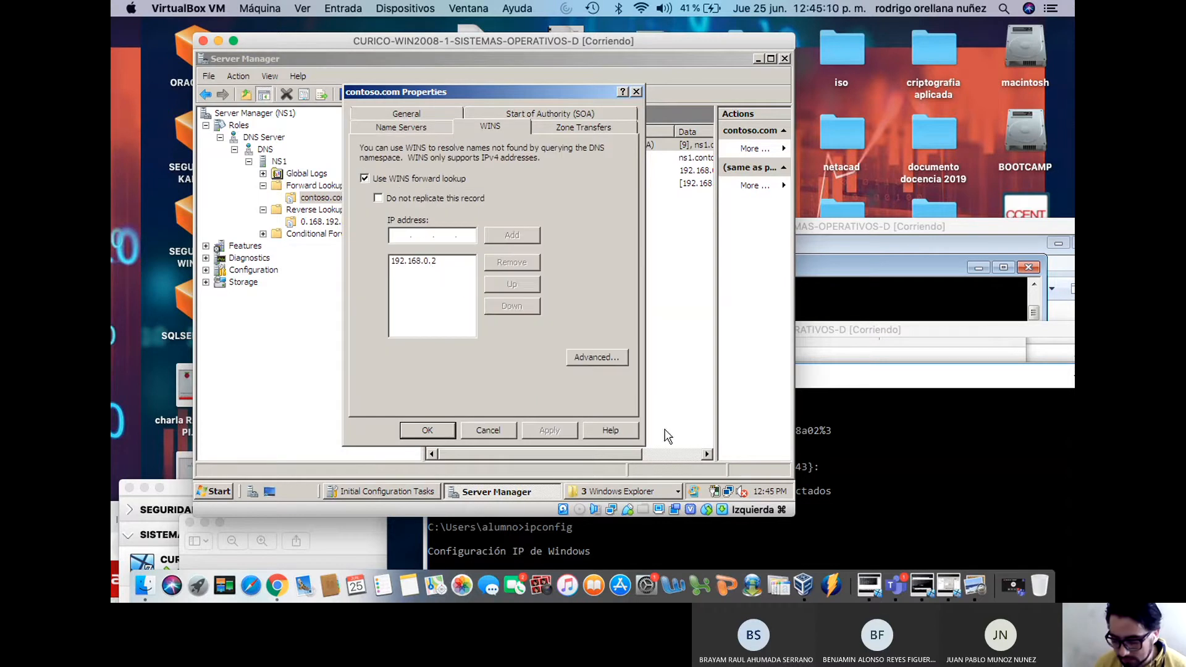
# Check the Local Area Connection details to confirm the server's address is 192.168.0.2
pyautogui.click(697, 492)
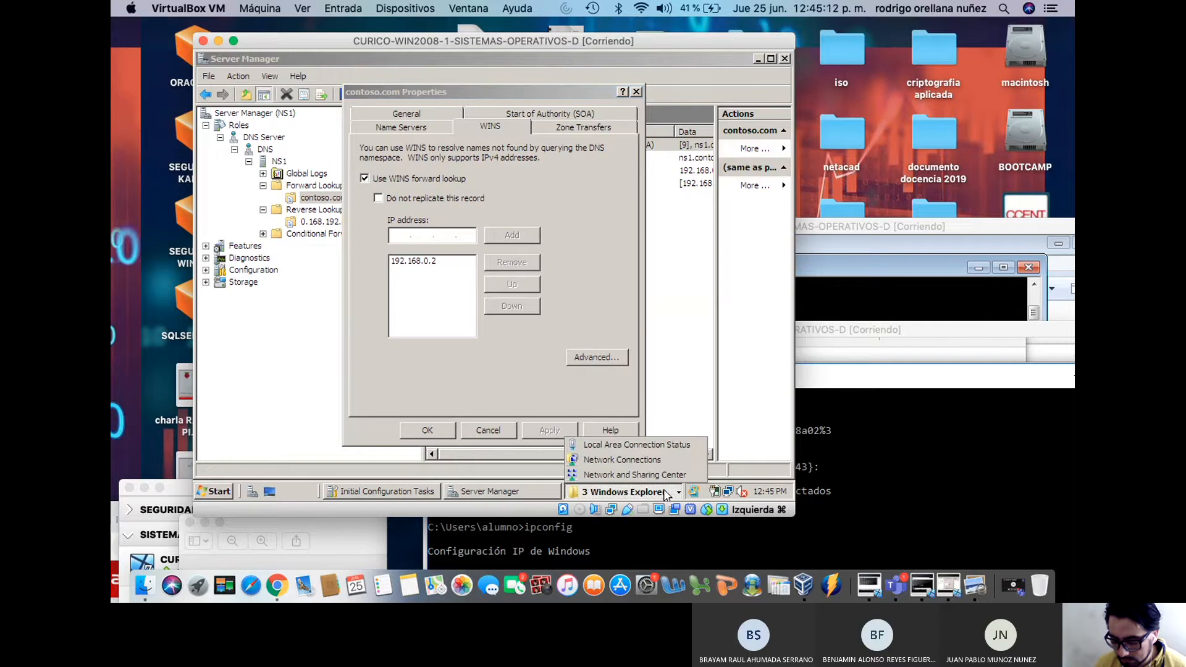
pyautogui.click(664, 444)
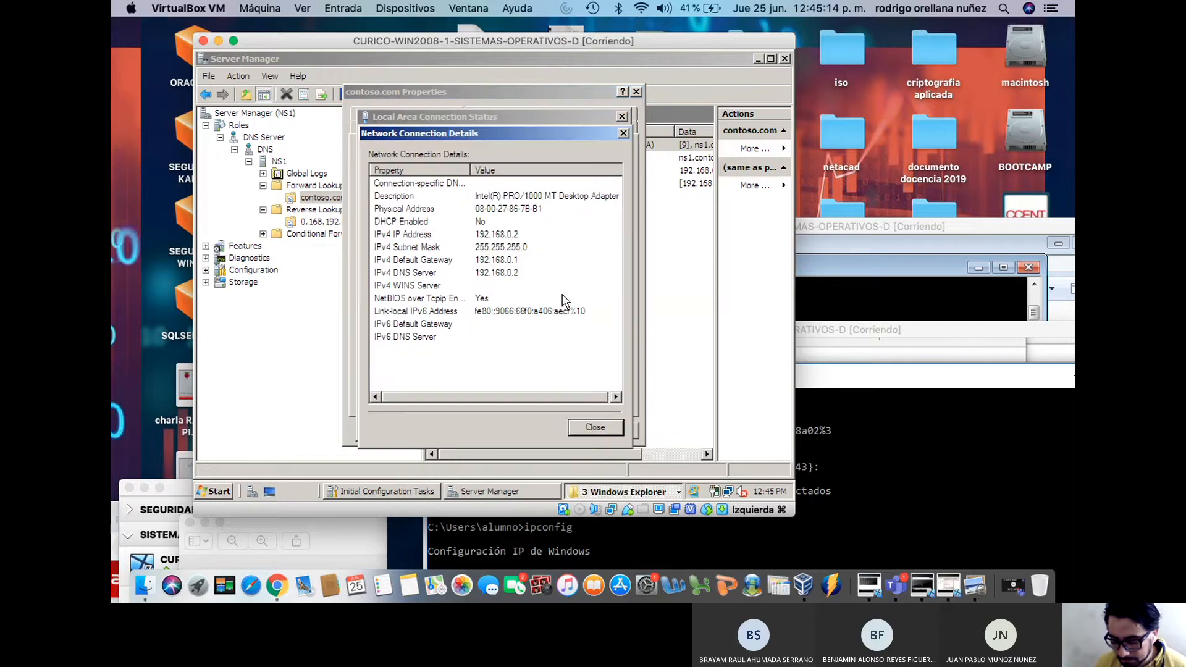
pyautogui.click(637, 91)
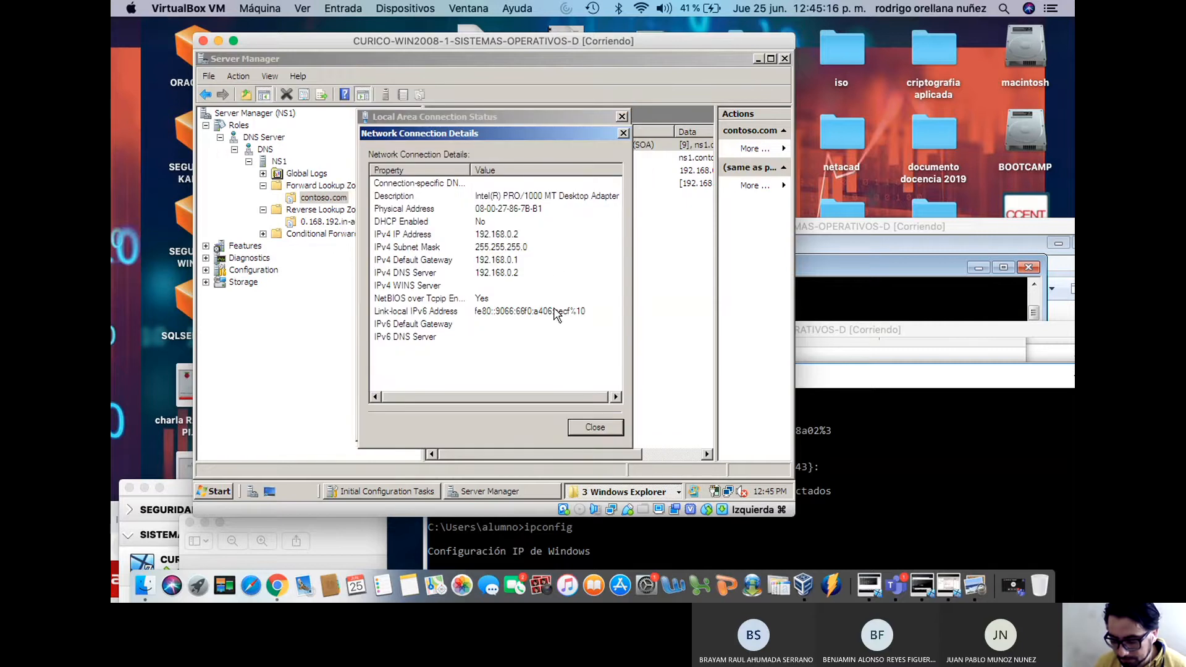
pyautogui.click(595, 428)
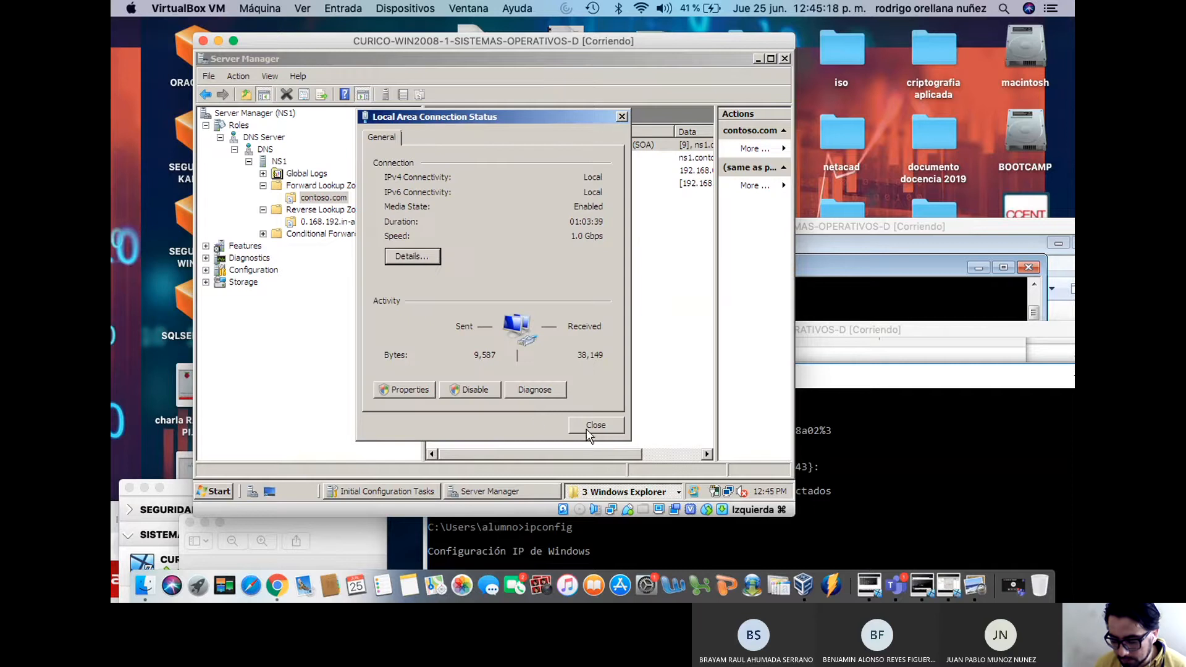
pyautogui.click(590, 425)
# Reopen contoso.com properties, close them with OK, and inspect the new WINS Lookup record
pyautogui.click(592, 491)
pyautogui.click(513, 144)
pyautogui.doubleClick(513, 144)
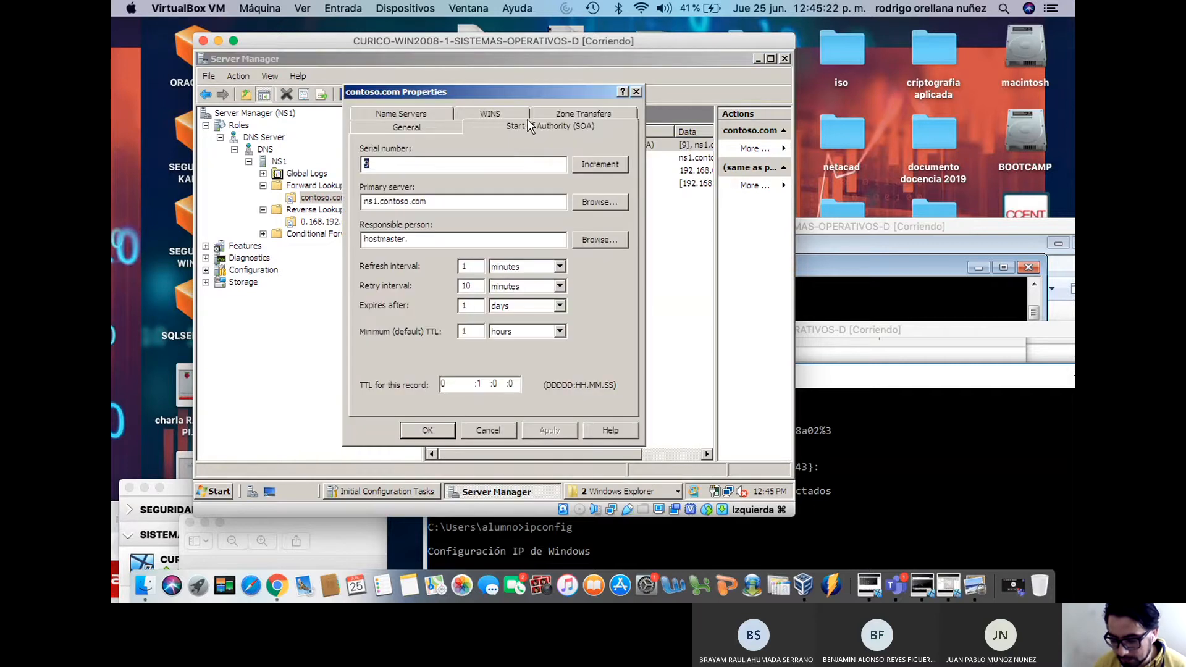
pyautogui.click(507, 113)
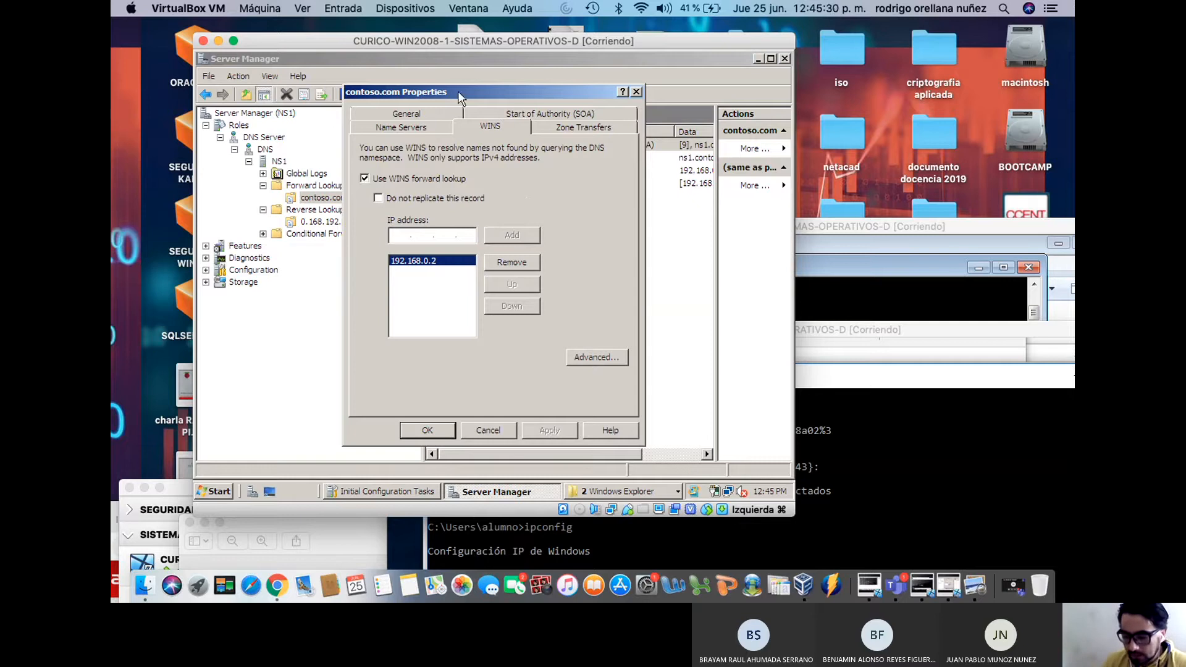
pyautogui.click(436, 112)
pyautogui.click(427, 430)
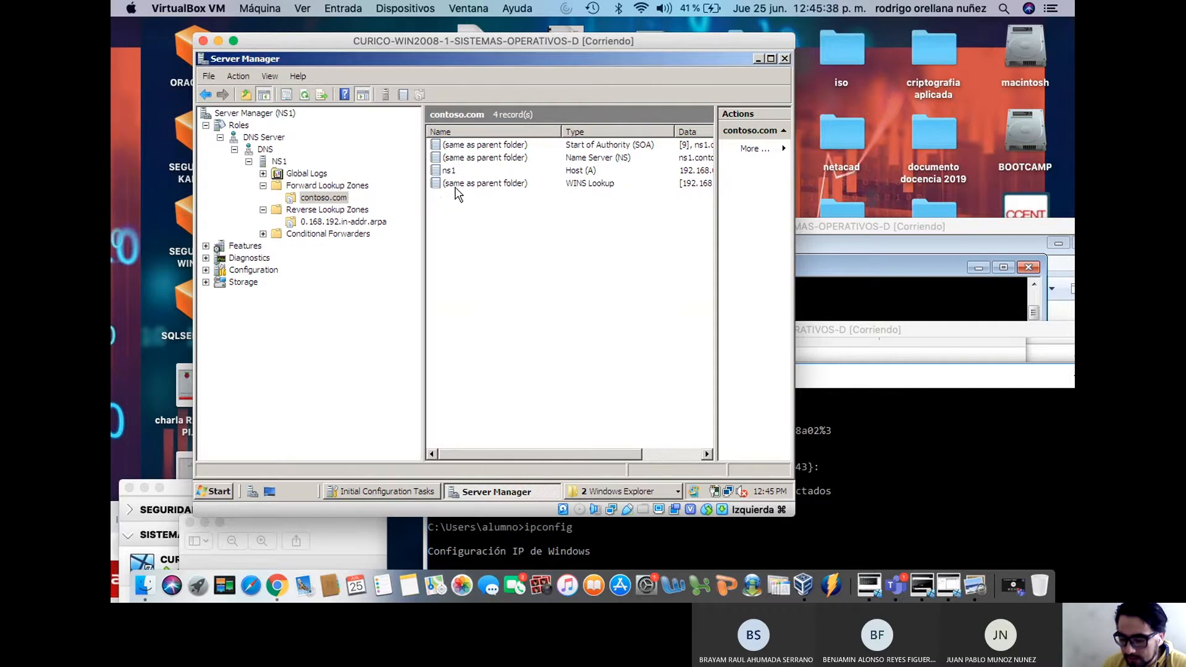
pyautogui.doubleClick(499, 185)
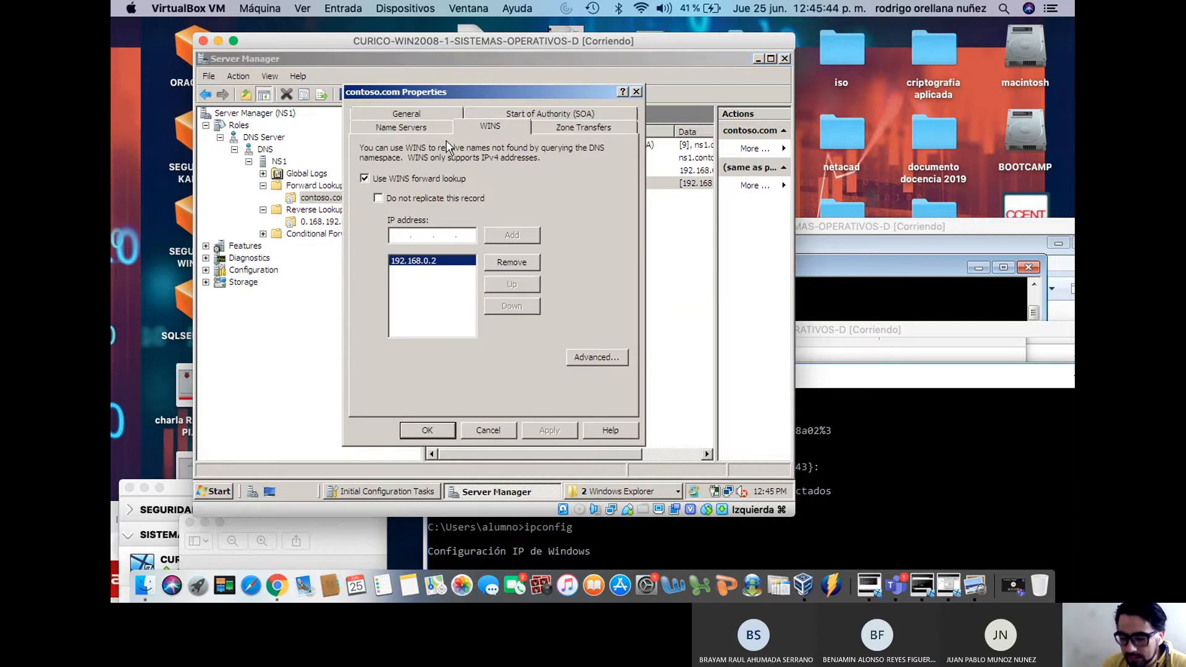
pyautogui.click(470, 433)
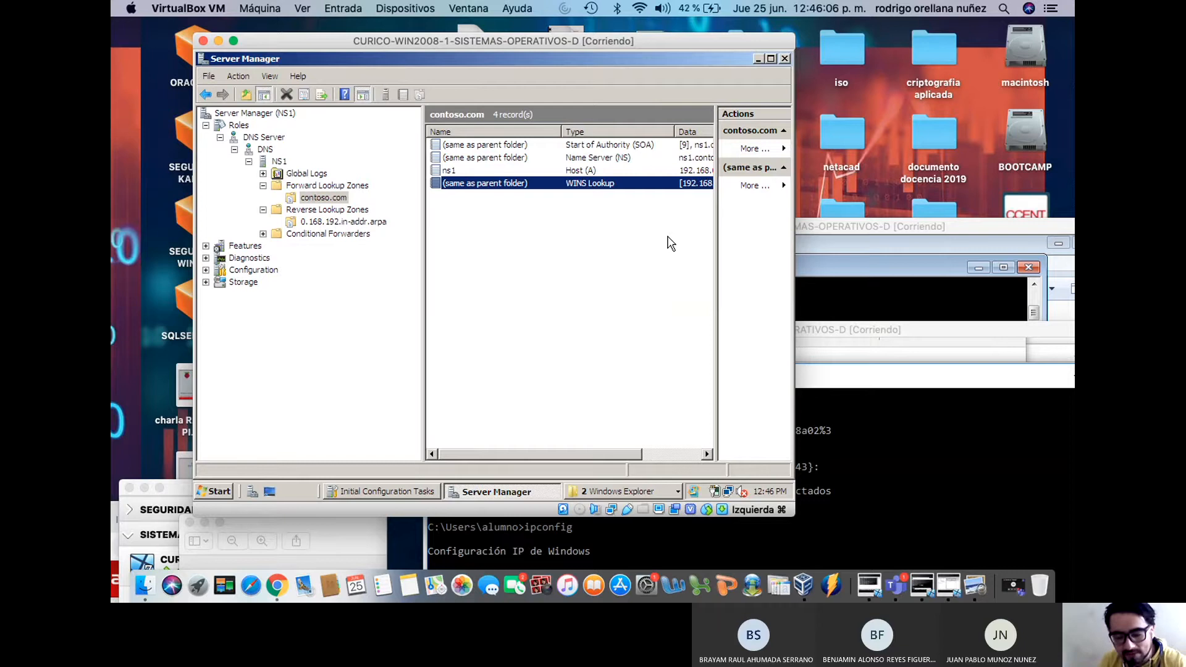
pyautogui.click(509, 241)
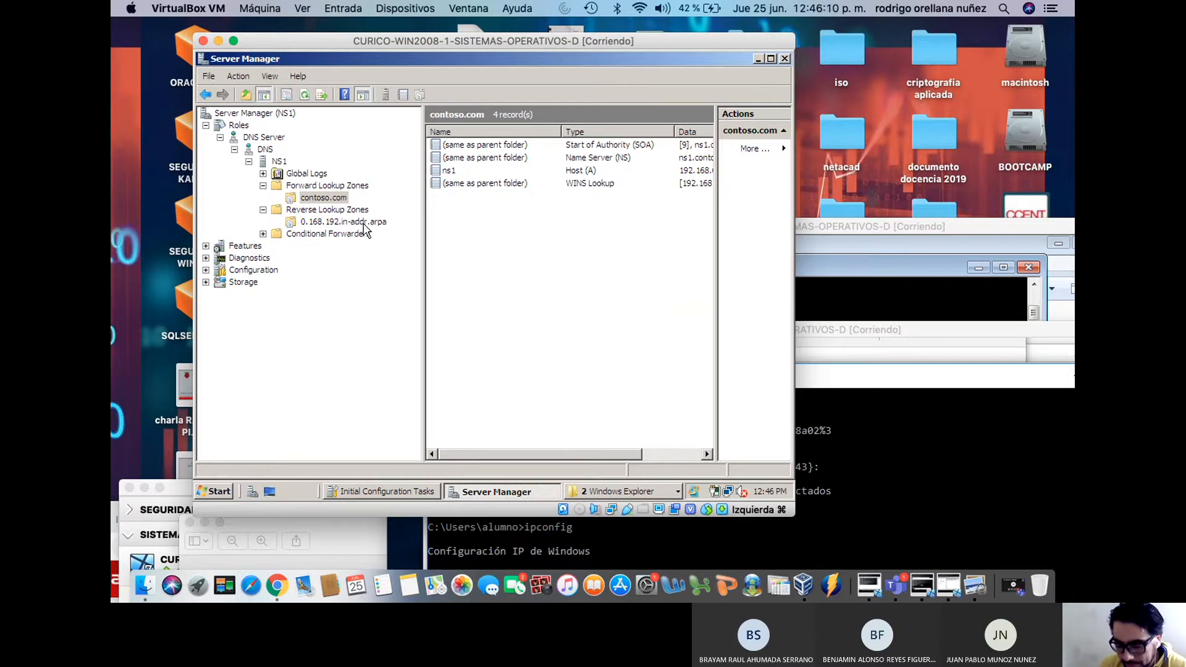
# Start a new PTR record in 0.168.192.in-addr.arpa with host IP 192.168.0.2
pyautogui.click(344, 223)
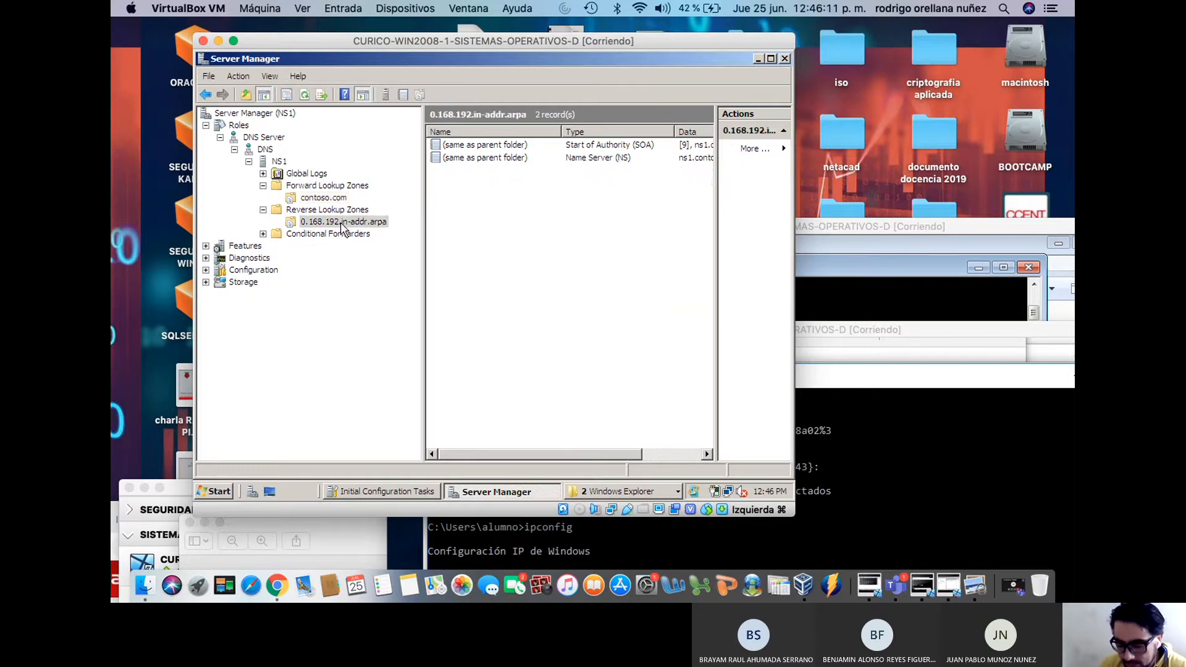
pyautogui.rightClick(485, 227)
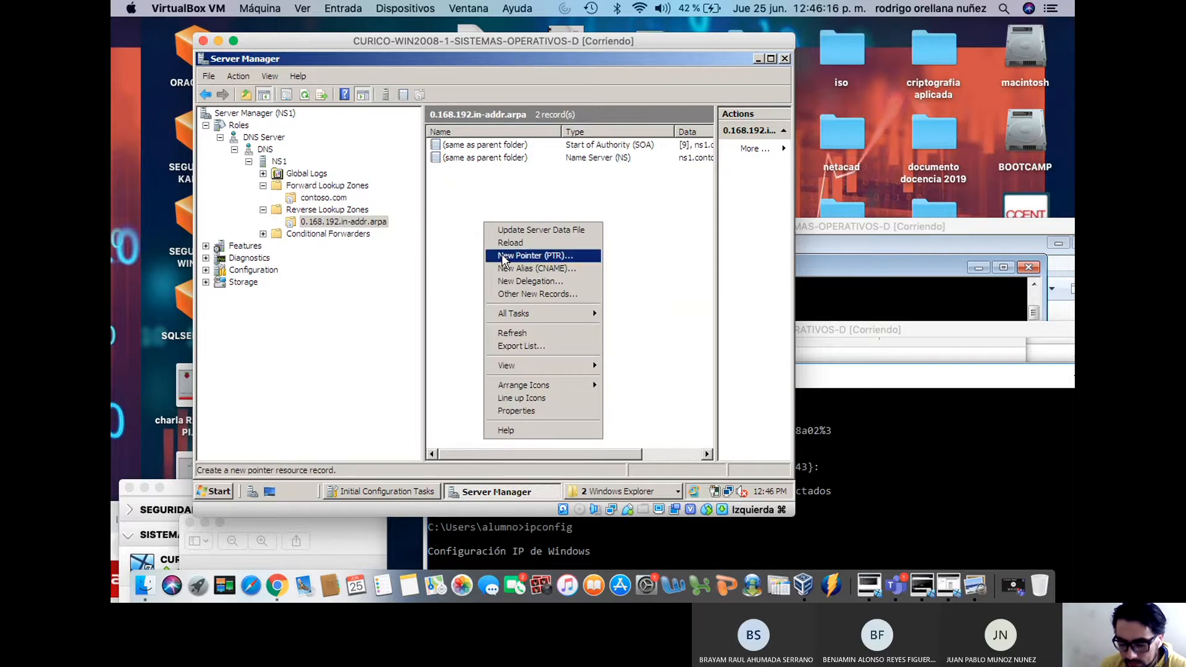
pyautogui.click(502, 255)
pyautogui.click(428, 164)
pyautogui.write('2')
pyautogui.moveTo(423, 163); pyautogui.dragTo(365, 163)
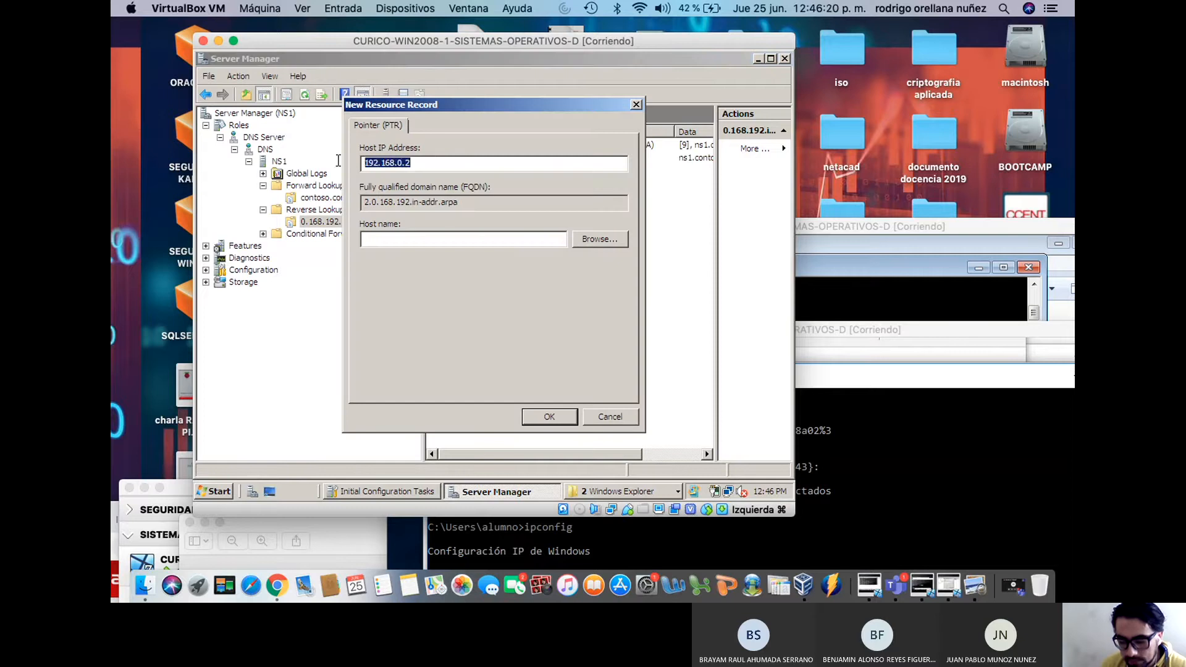
# Browse to contoso.com > ns1 as the pointer's host and create the record
pyautogui.click(580, 241)
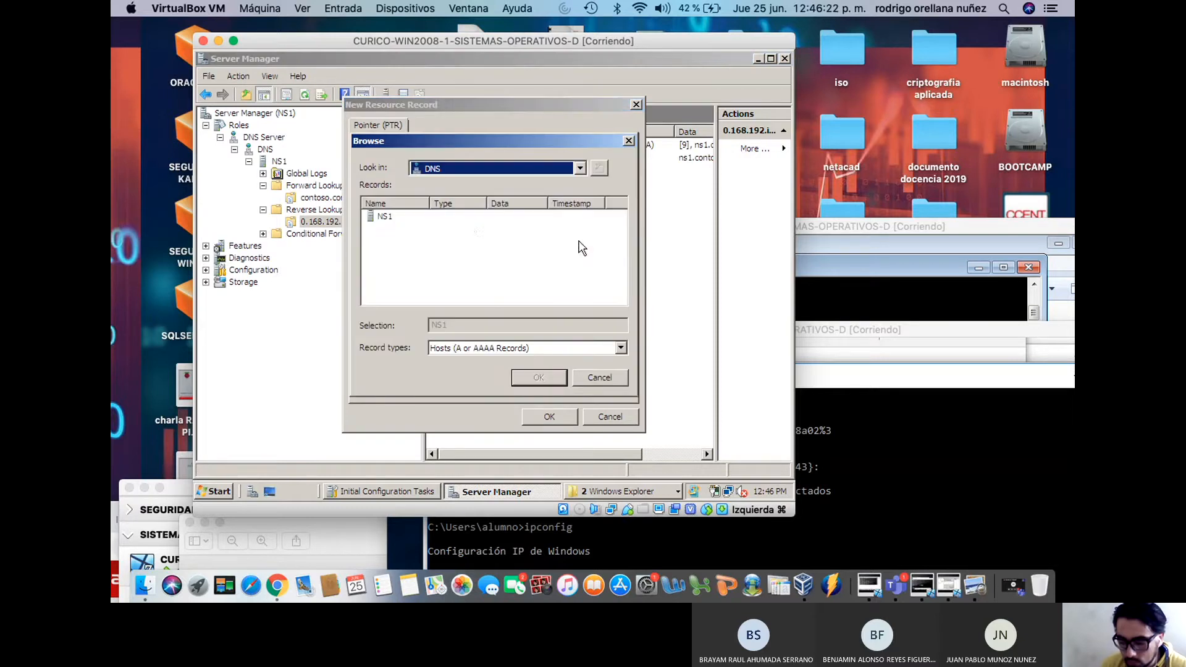
pyautogui.doubleClick(389, 218)
pyautogui.doubleClick(384, 215)
pyautogui.click(400, 218)
pyautogui.doubleClick(400, 217)
pyautogui.click(385, 217)
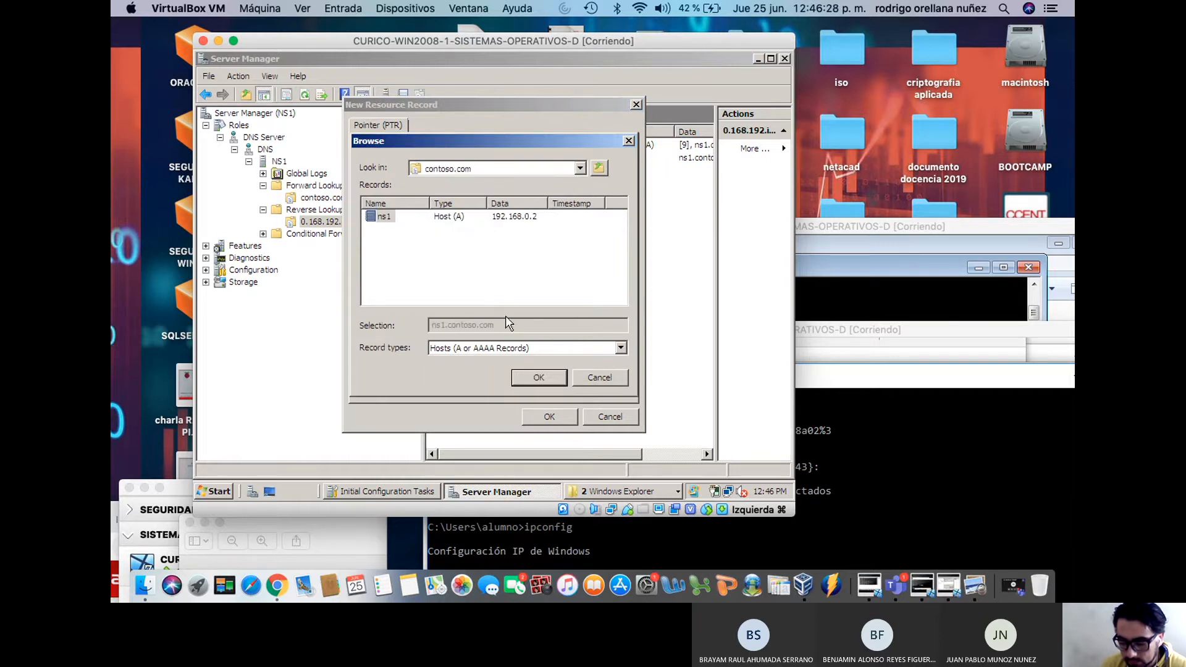
pyautogui.click(529, 377)
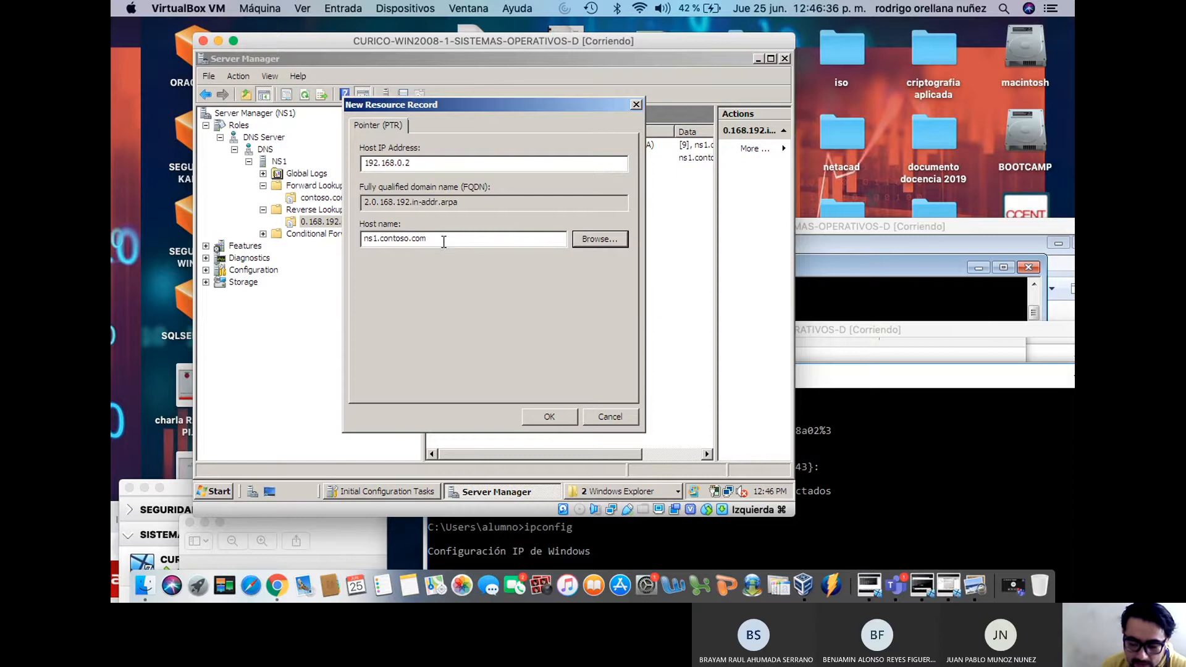
pyautogui.moveTo(409, 240); pyautogui.dragTo(356, 241)
pyautogui.moveTo(426, 238); pyautogui.dragTo(333, 238)
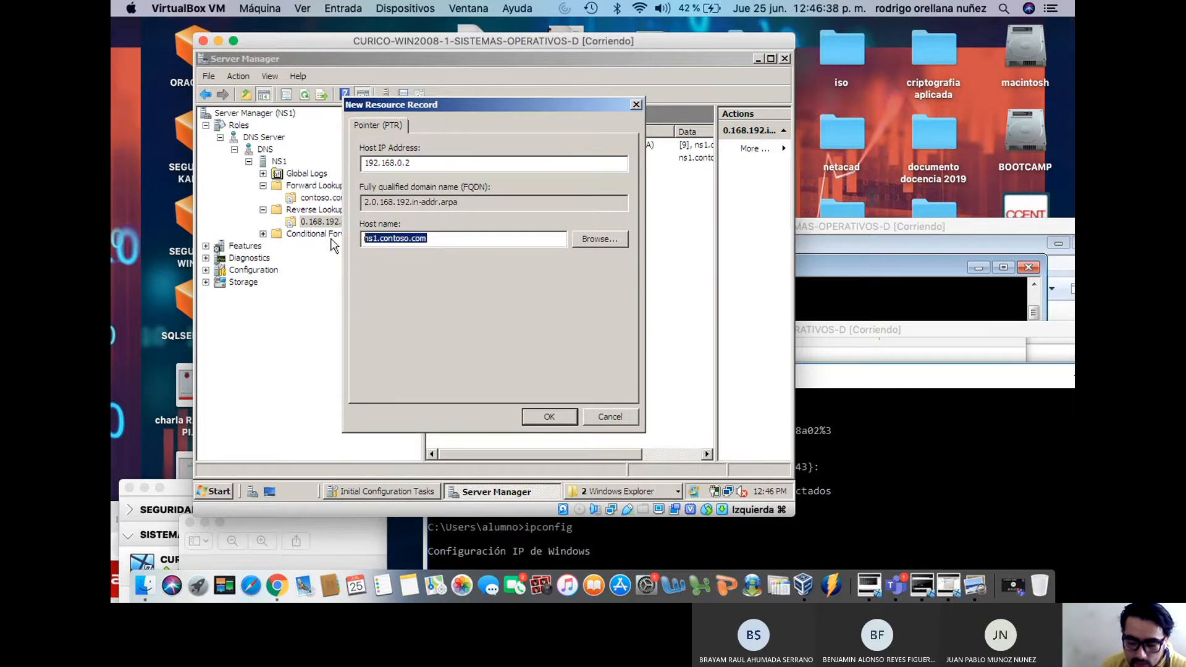
pyautogui.moveTo(420, 164); pyautogui.dragTo(339, 162)
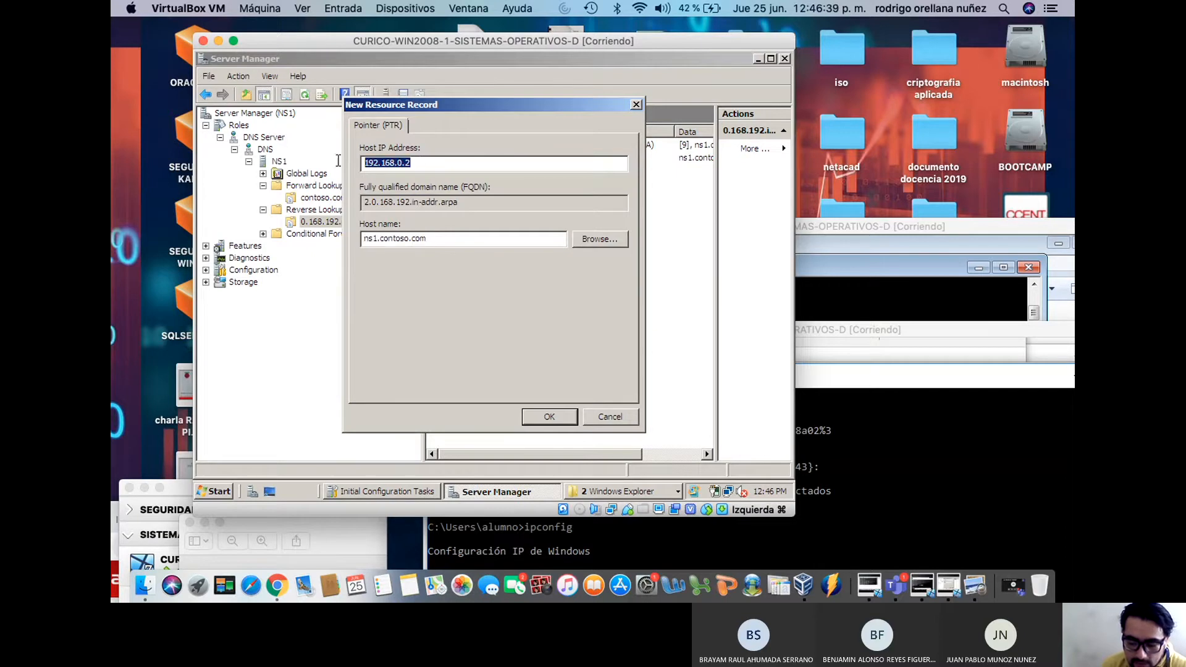
pyautogui.click(549, 417)
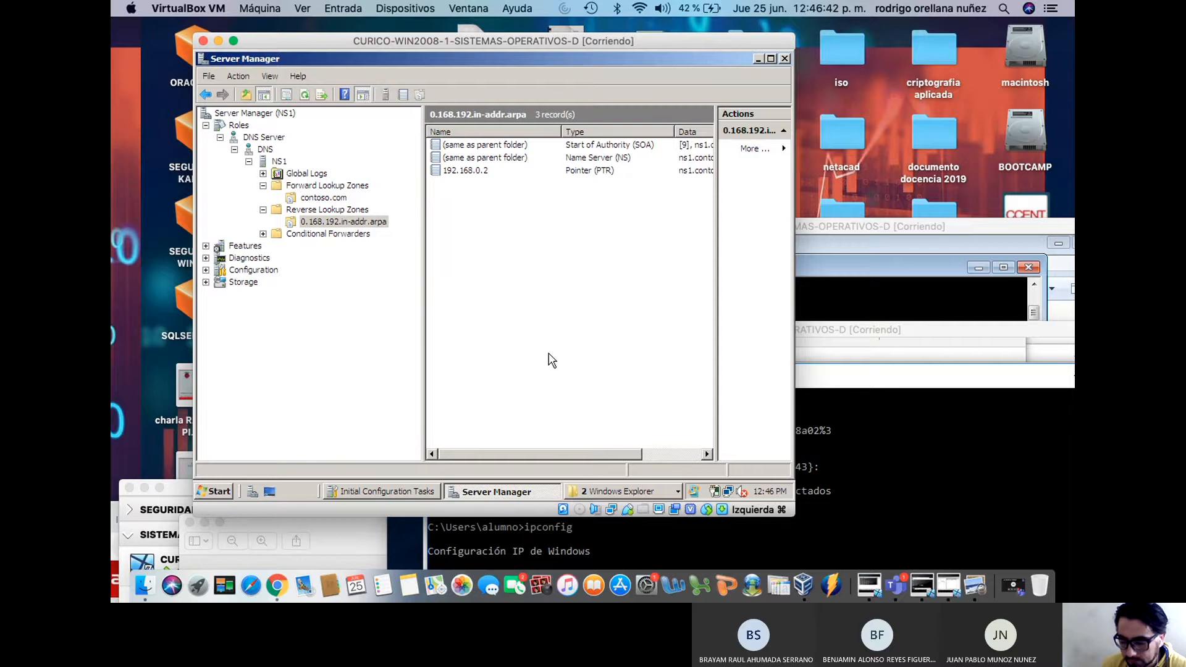
# Set the reverse zone's SOA primary server to ns1.contoso.com
pyautogui.doubleClick(507, 145)
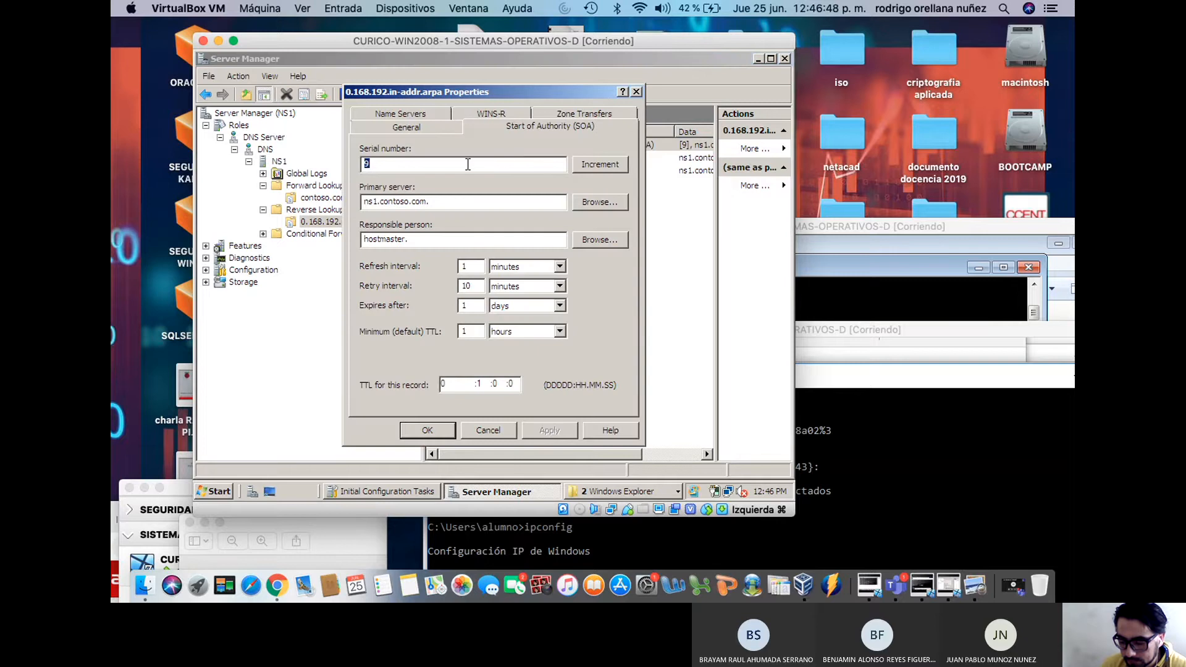
pyautogui.click(580, 204)
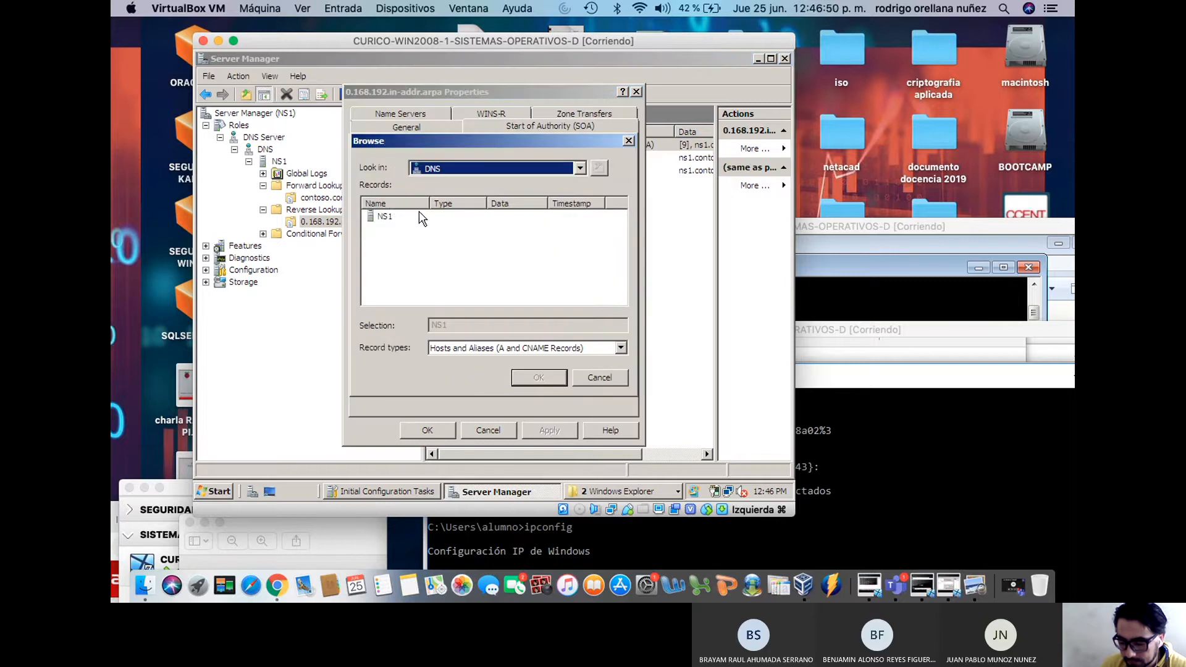
pyautogui.doubleClick(385, 217)
pyautogui.doubleClick(387, 216)
pyautogui.click(396, 223)
pyautogui.doubleClick(396, 217)
pyautogui.click(396, 218)
pyautogui.click(526, 377)
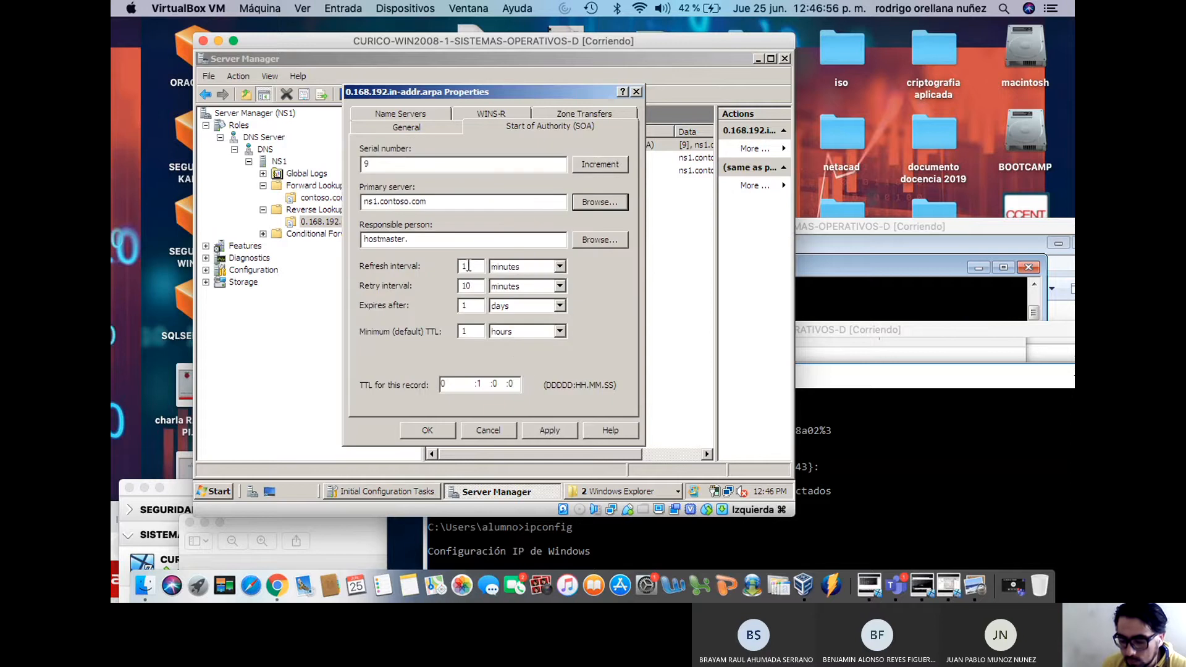
# Edit the ns1.contoso.com name server record so it keeps only 192.168.0.2
pyautogui.click(438, 128)
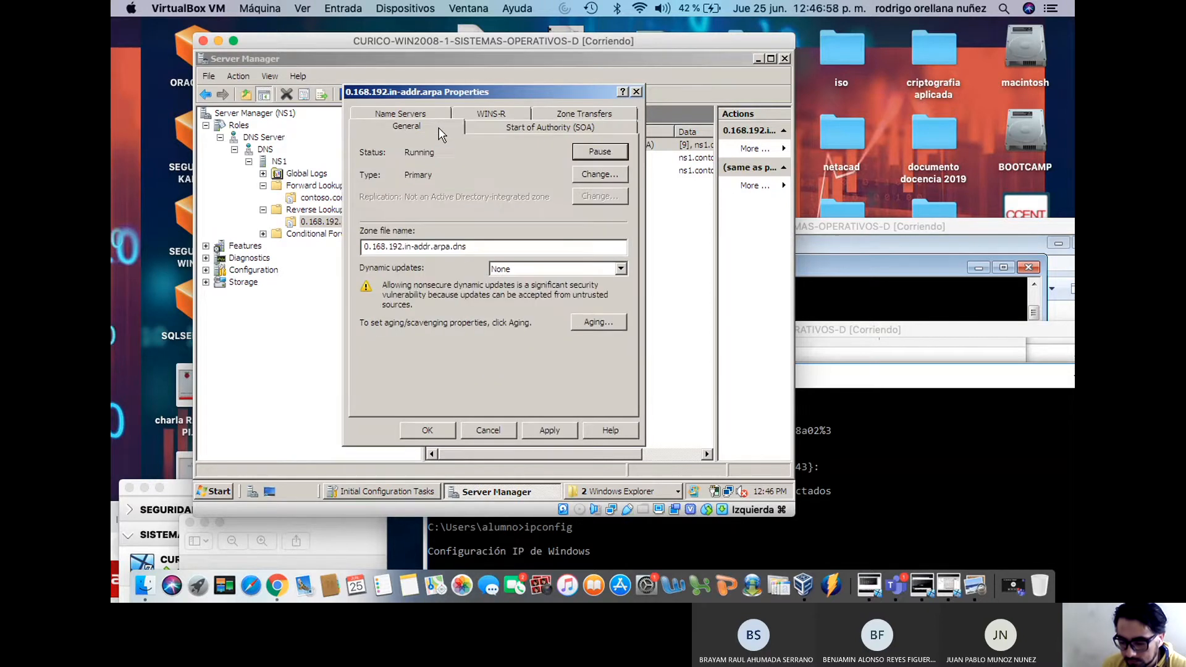
pyautogui.click(424, 117)
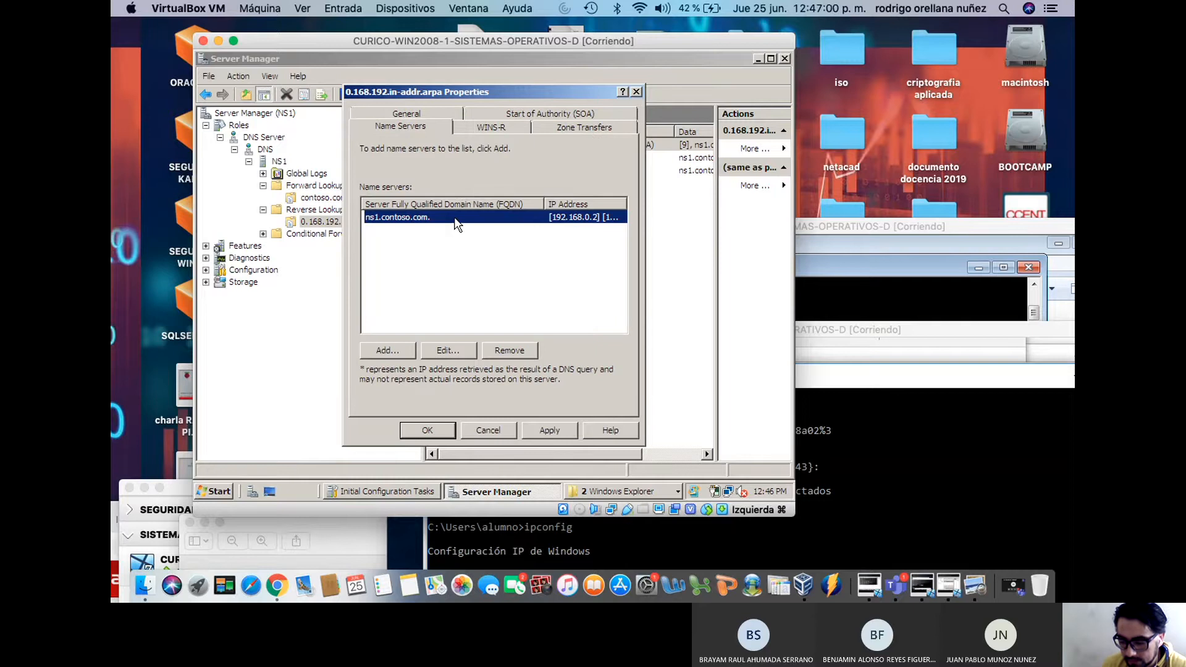
pyautogui.click(456, 351)
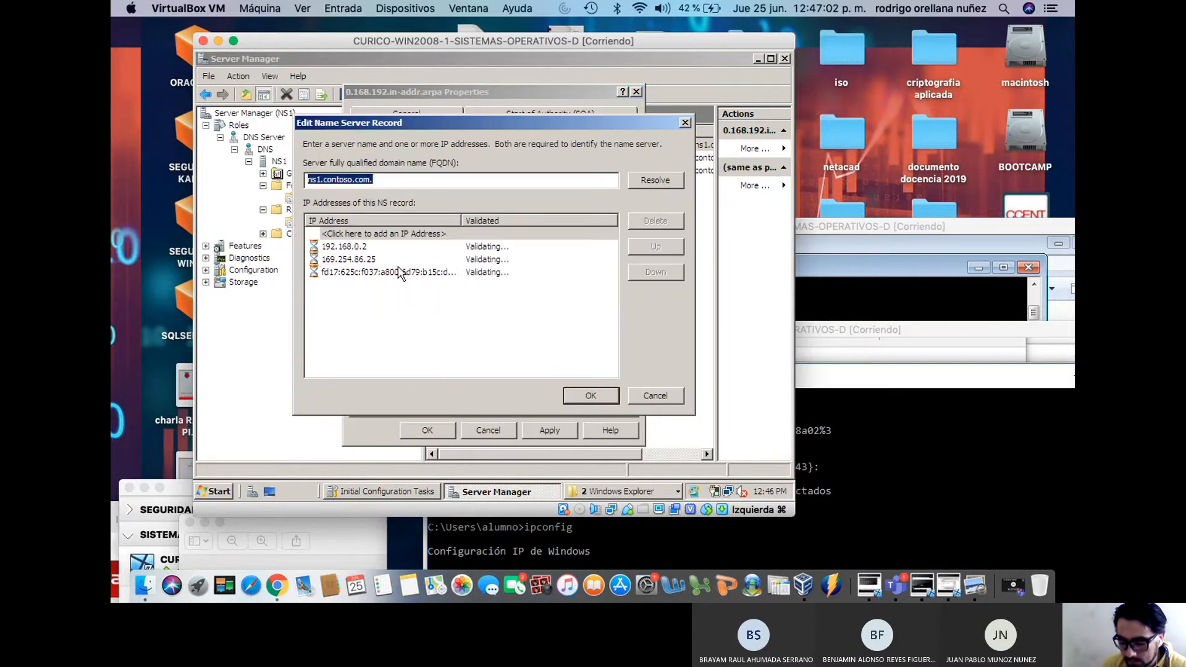
pyautogui.click(368, 247)
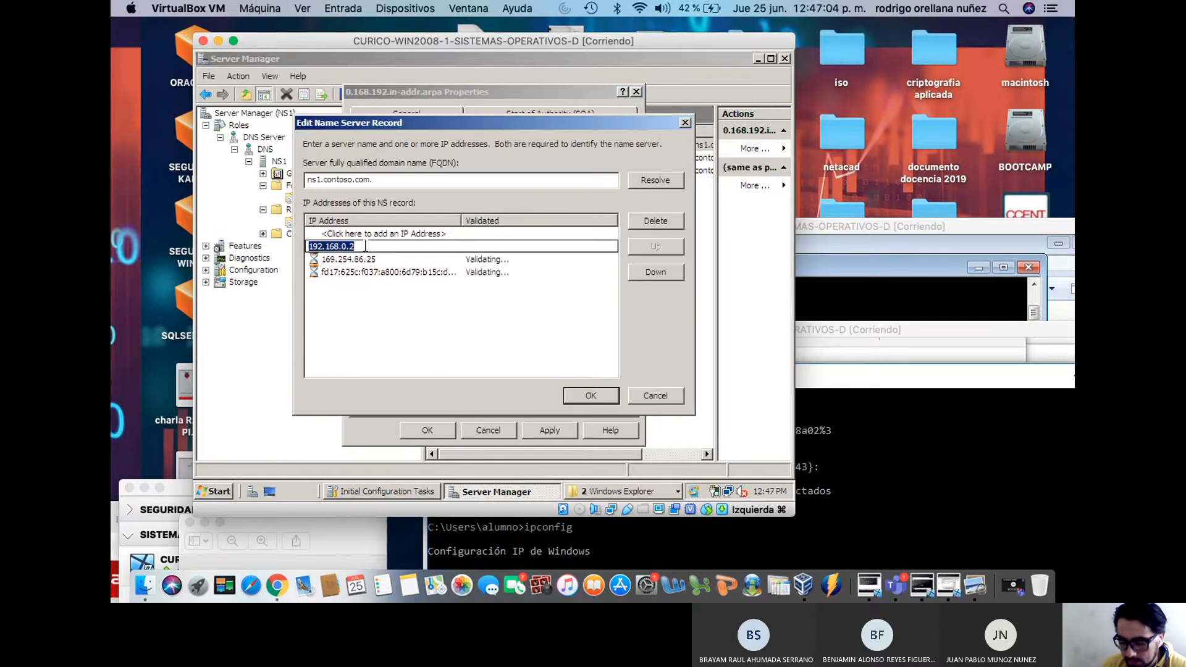
pyautogui.click(654, 179)
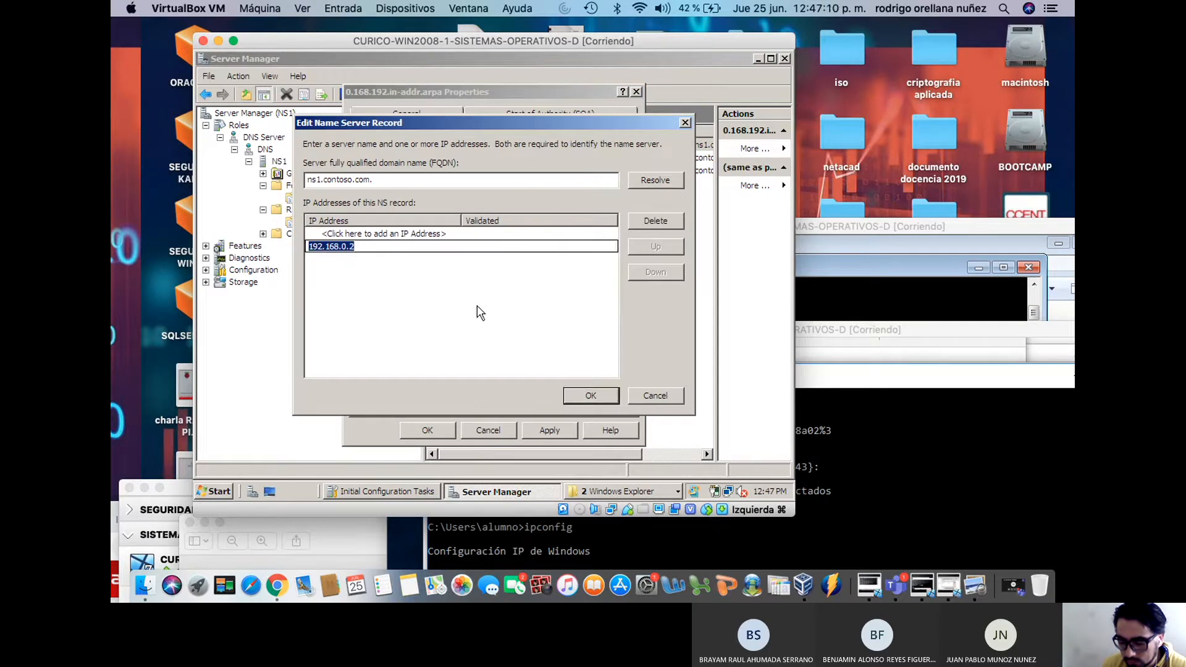
pyautogui.click(585, 397)
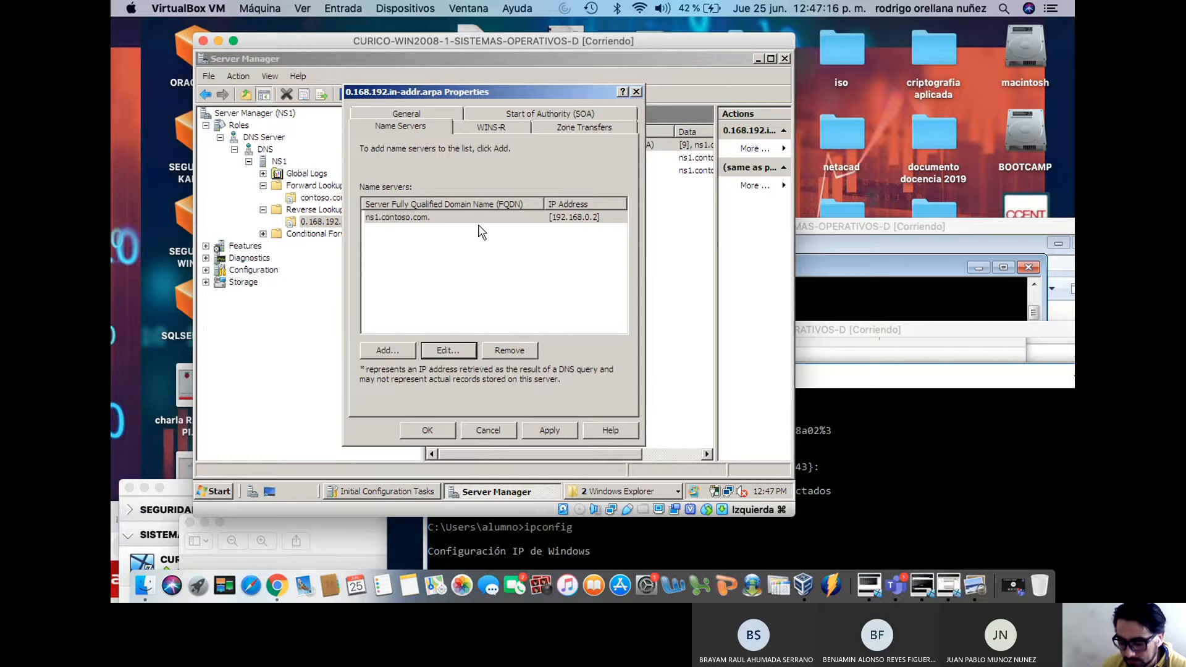
# Leave WINS-R lookup off, apply, and confirm deleting the 169.254.86.25 and IPv6 glue records
pyautogui.click(494, 127)
pyautogui.click(407, 179)
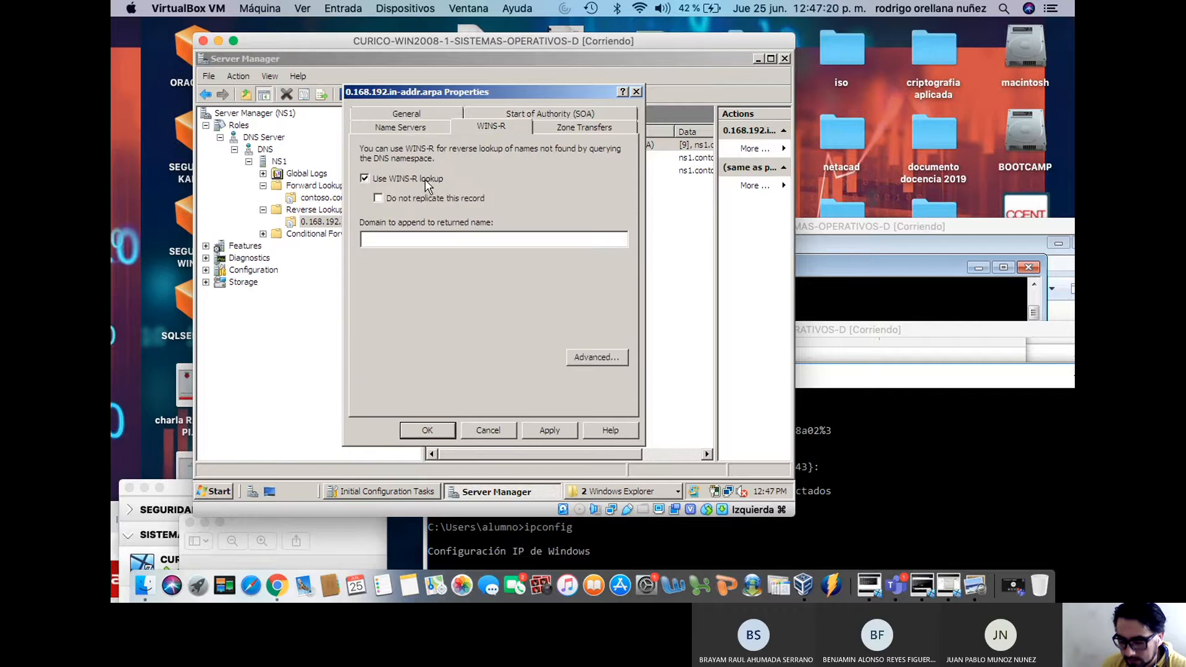
pyautogui.click(428, 180)
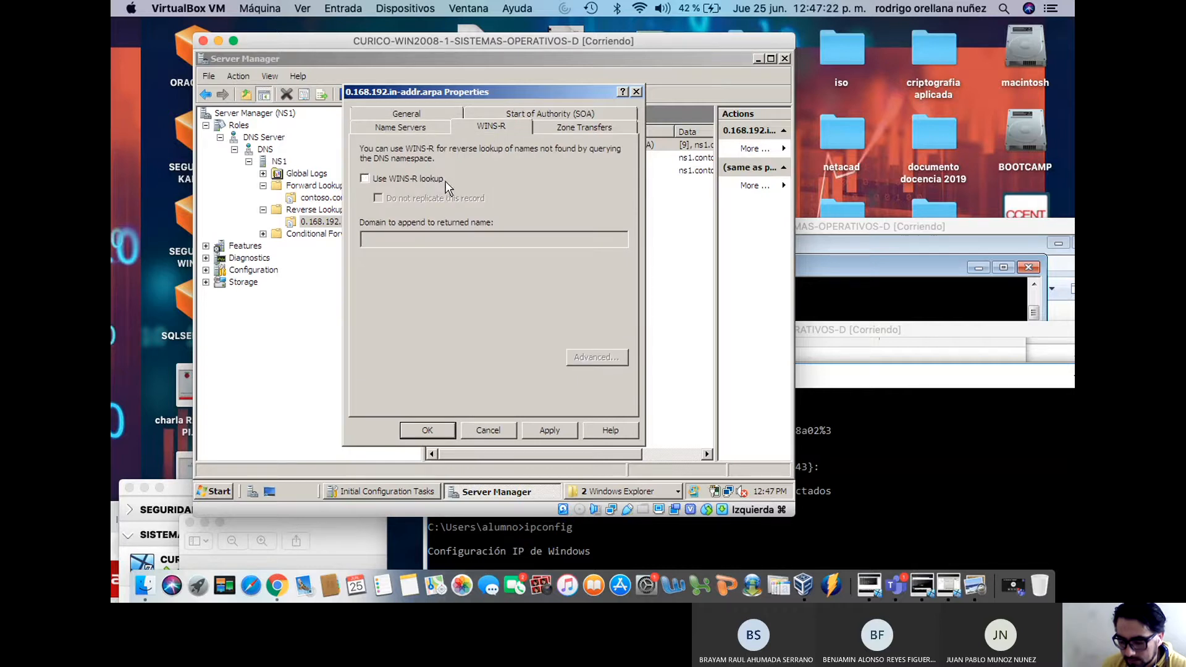
pyautogui.click(437, 179)
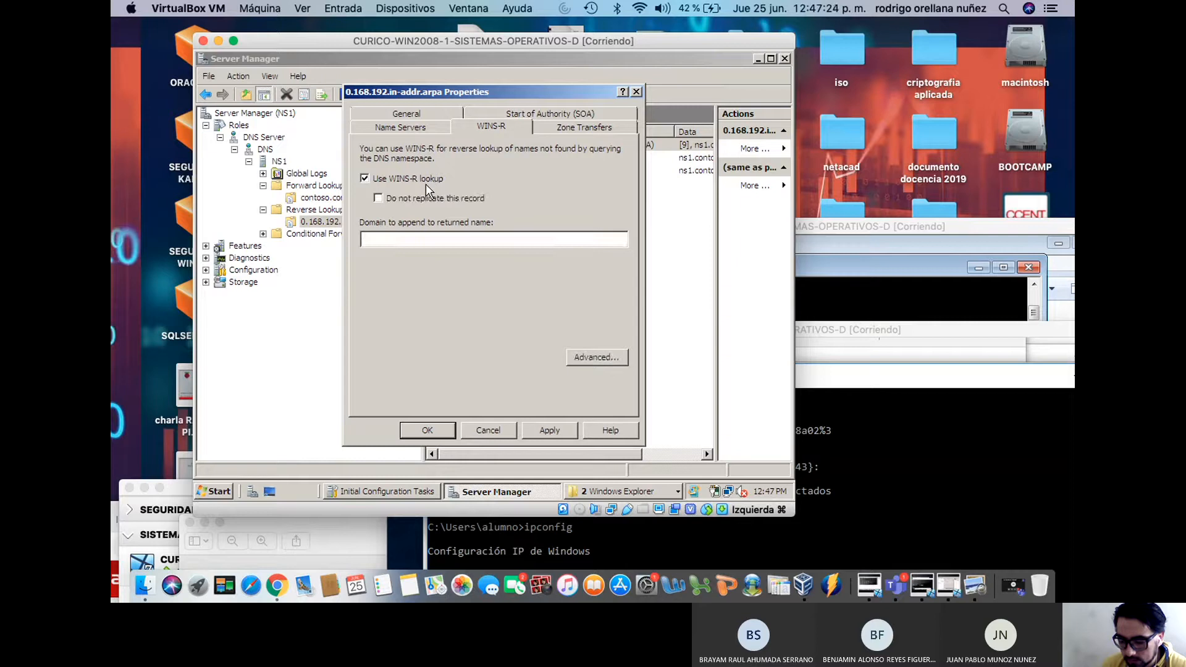
pyautogui.click(418, 180)
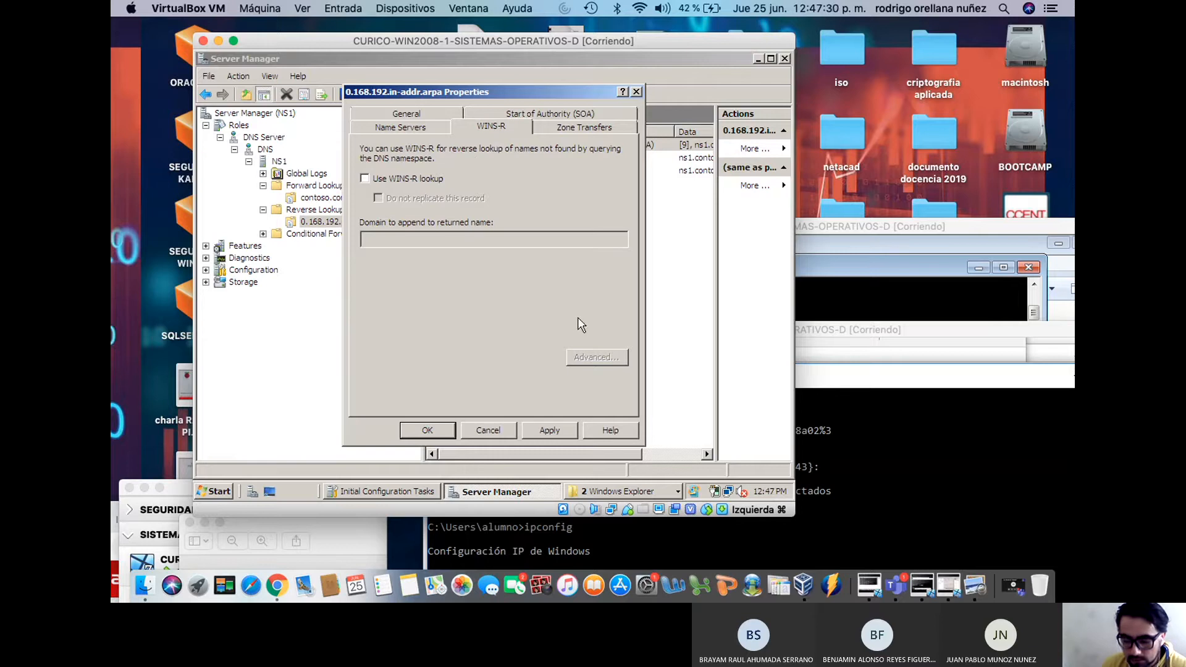
pyautogui.click(550, 429)
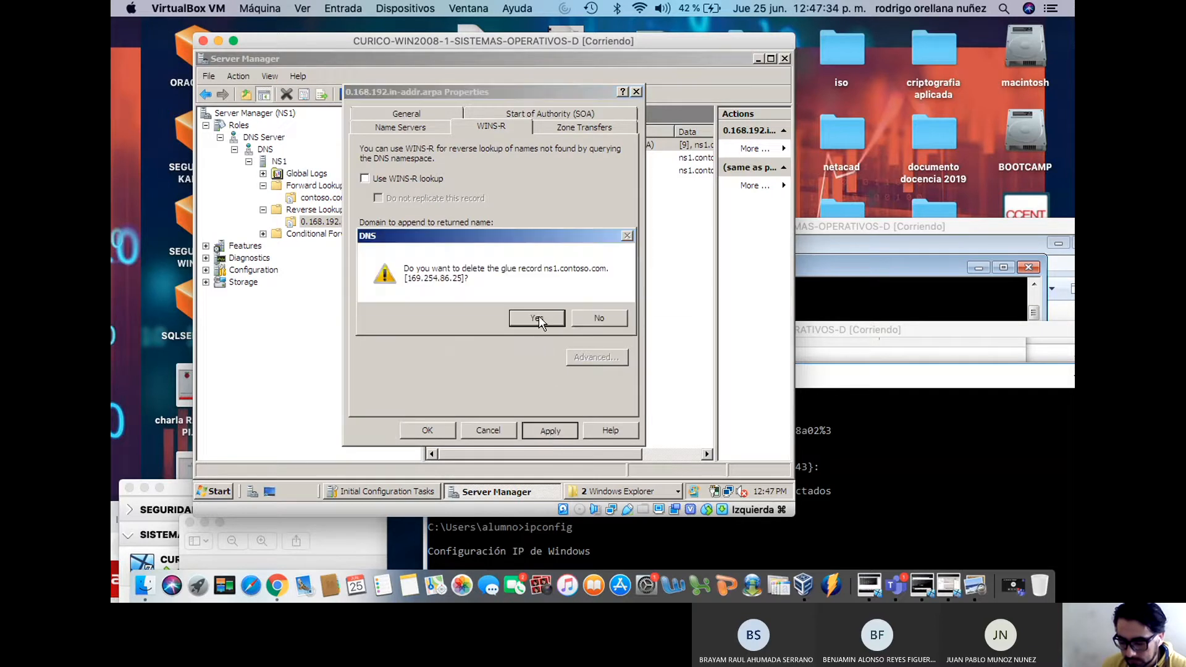
pyautogui.click(539, 317)
pyautogui.click(537, 318)
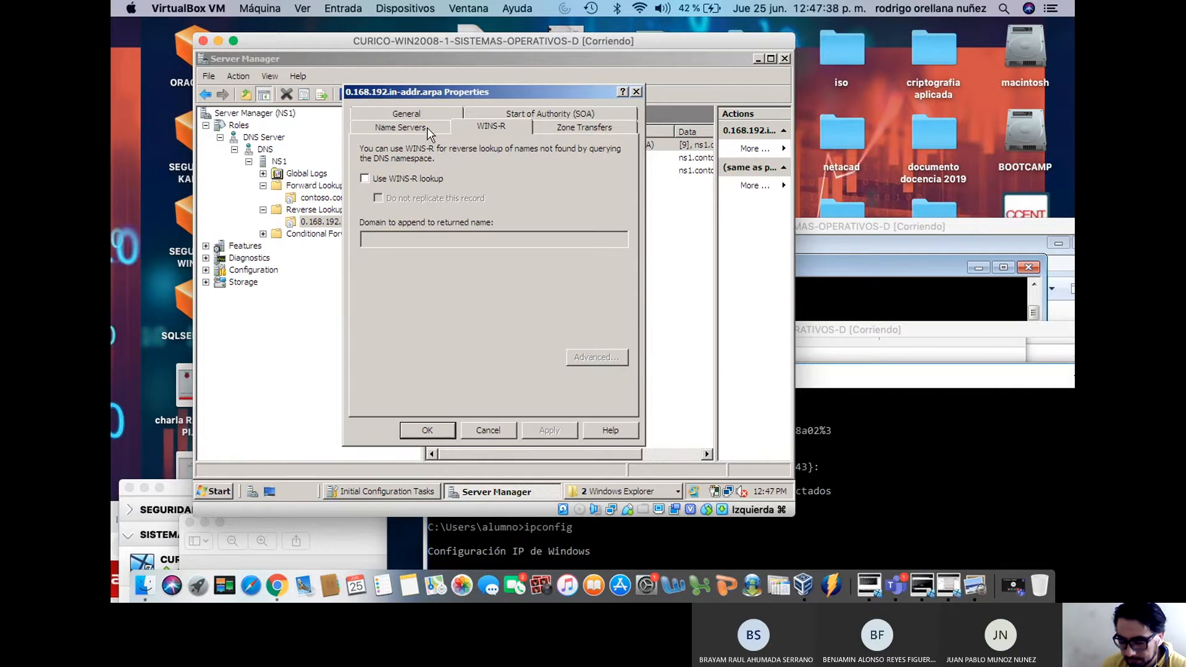
# Recheck the zone transfer, SOA and name server settings, then save with OK
pyautogui.click(551, 128)
pyautogui.click(525, 112)
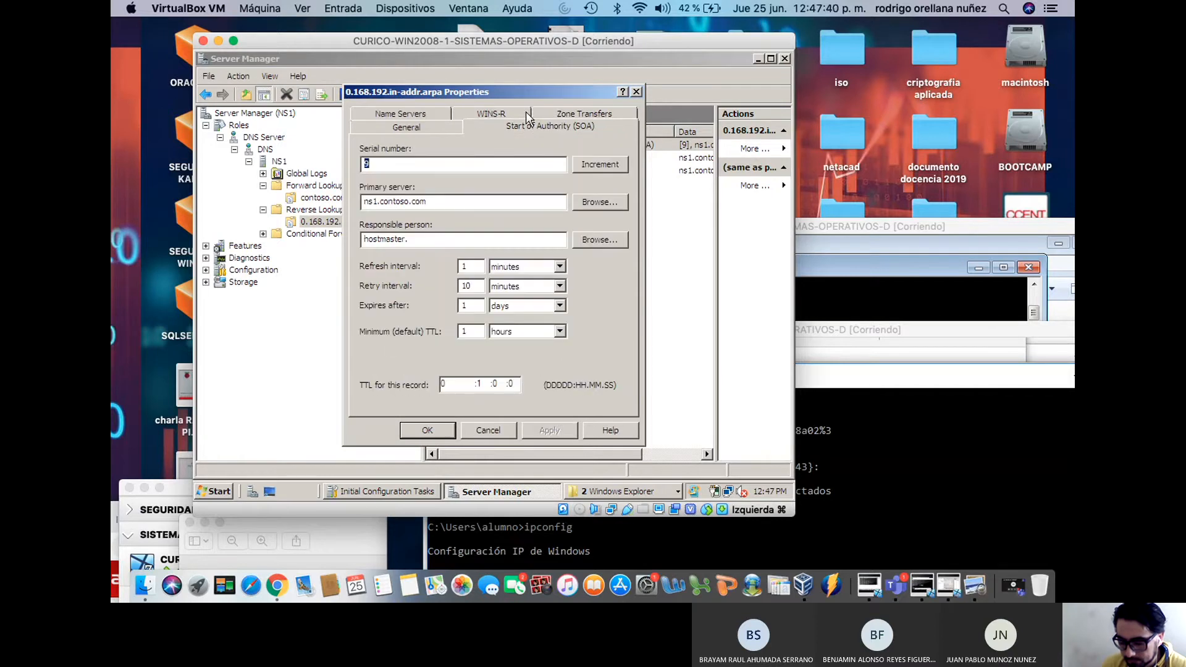
pyautogui.click(432, 114)
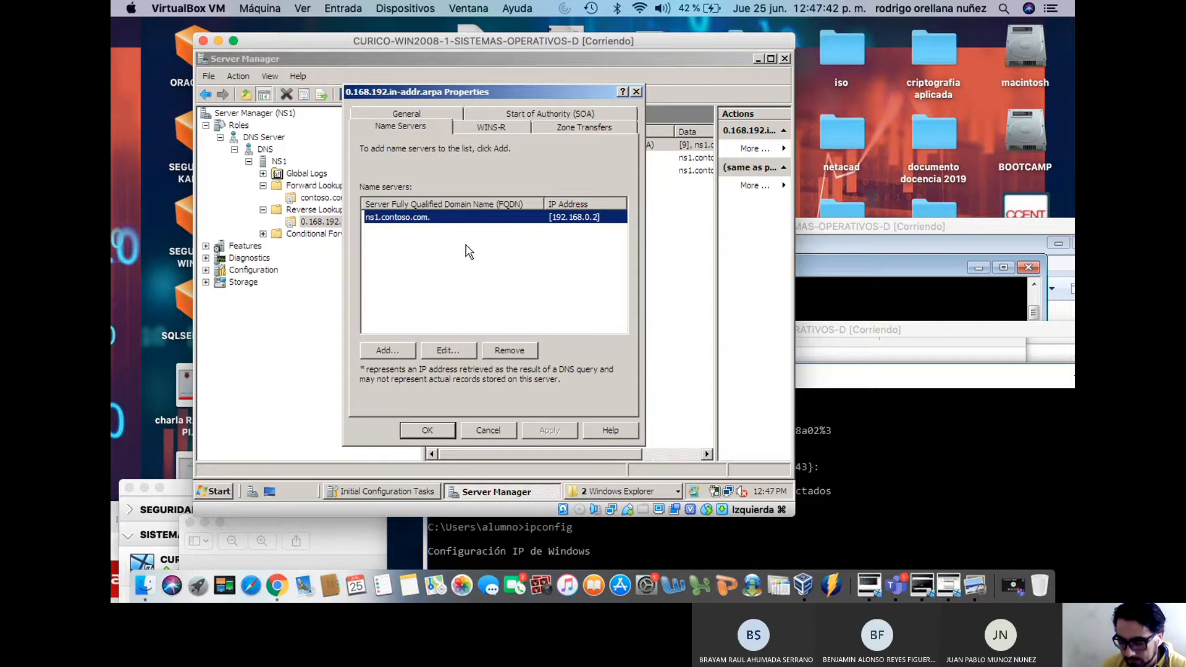
pyautogui.click(451, 350)
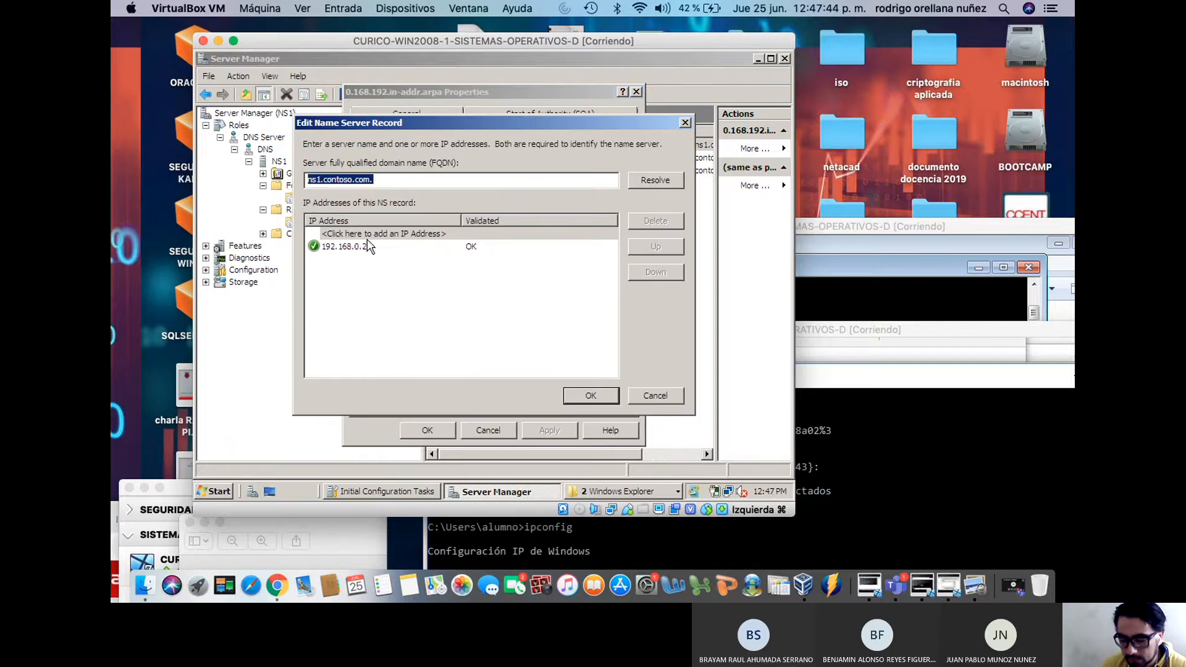
pyautogui.click(590, 396)
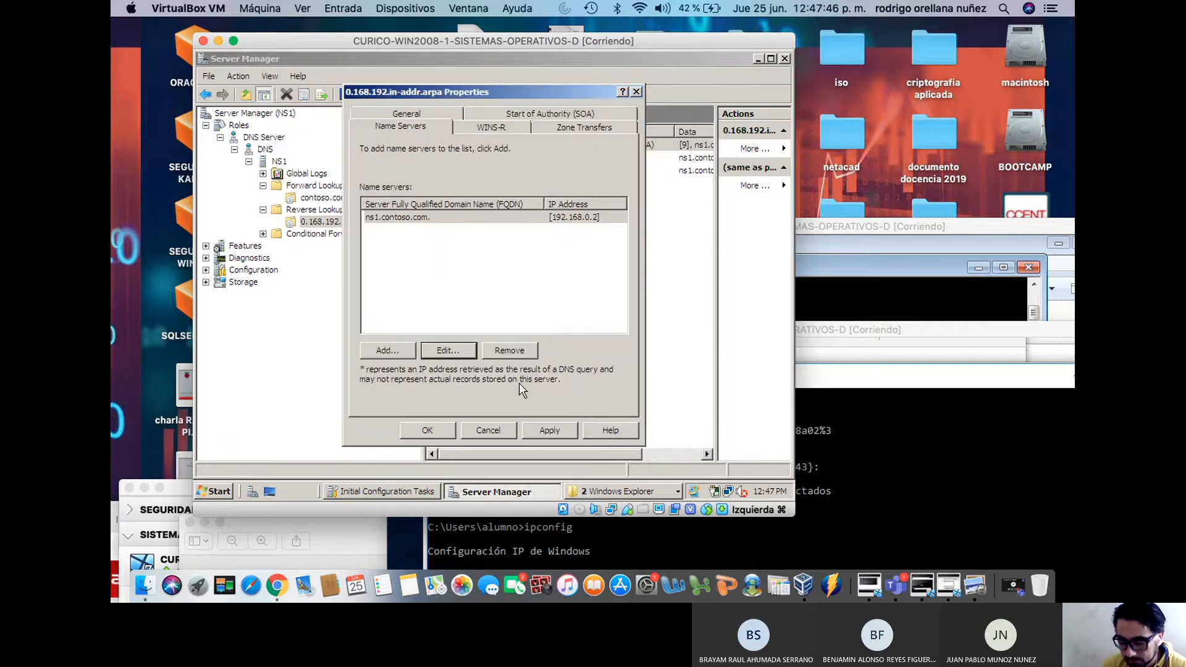
pyautogui.click(444, 428)
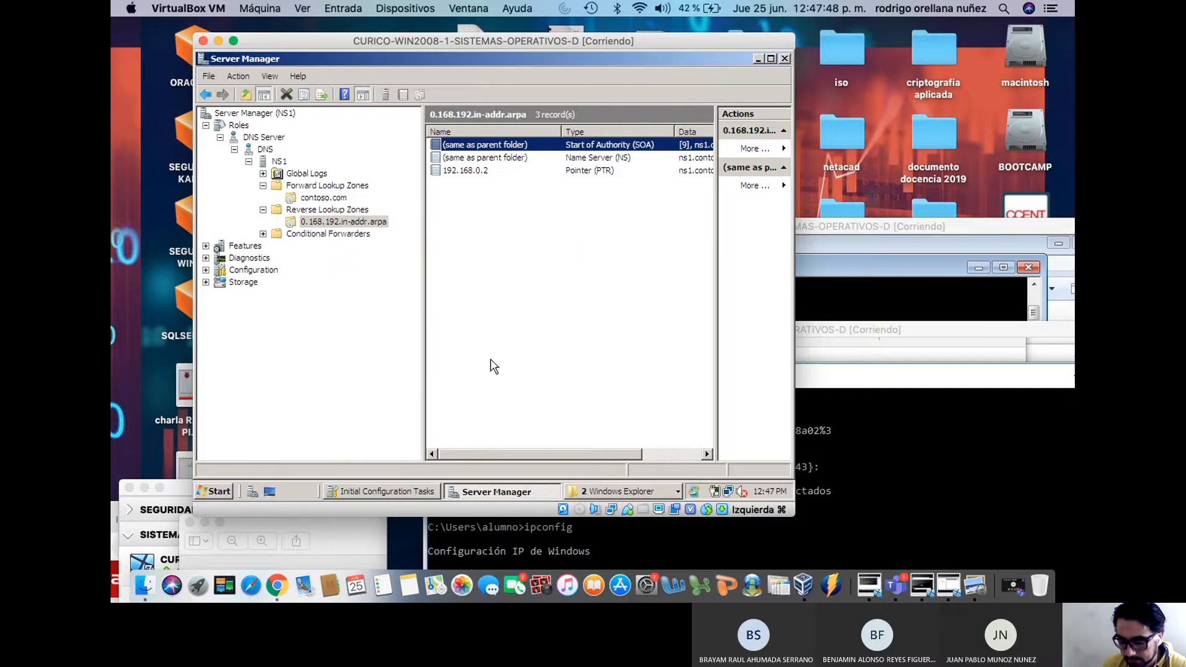
# Browse Global Logs, contoso.com and 0.168.192.in-addr.arpa records, then switch to Initial Configuration Tasks
pyautogui.click(313, 176)
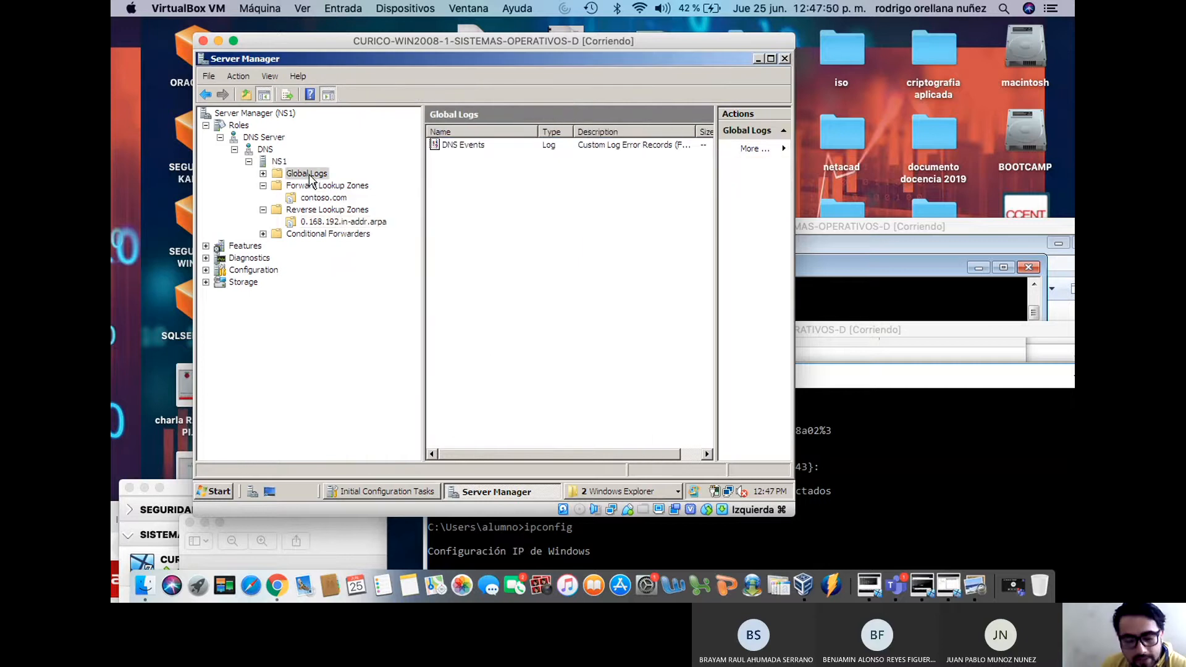
pyautogui.click(317, 198)
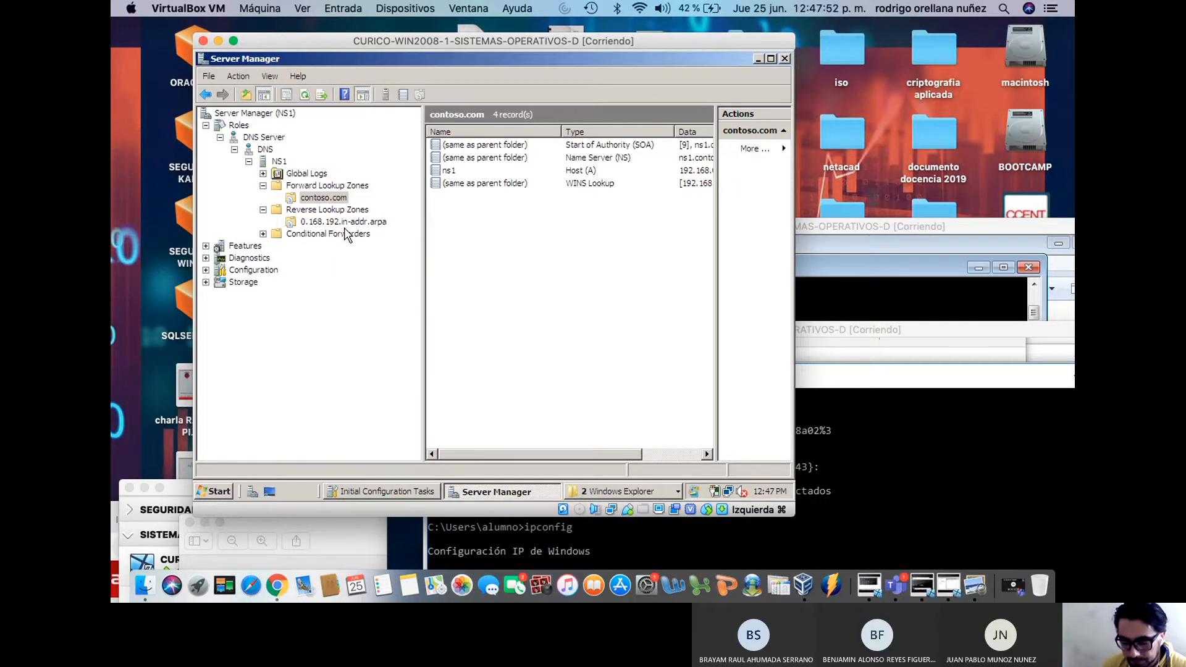
pyautogui.click(327, 222)
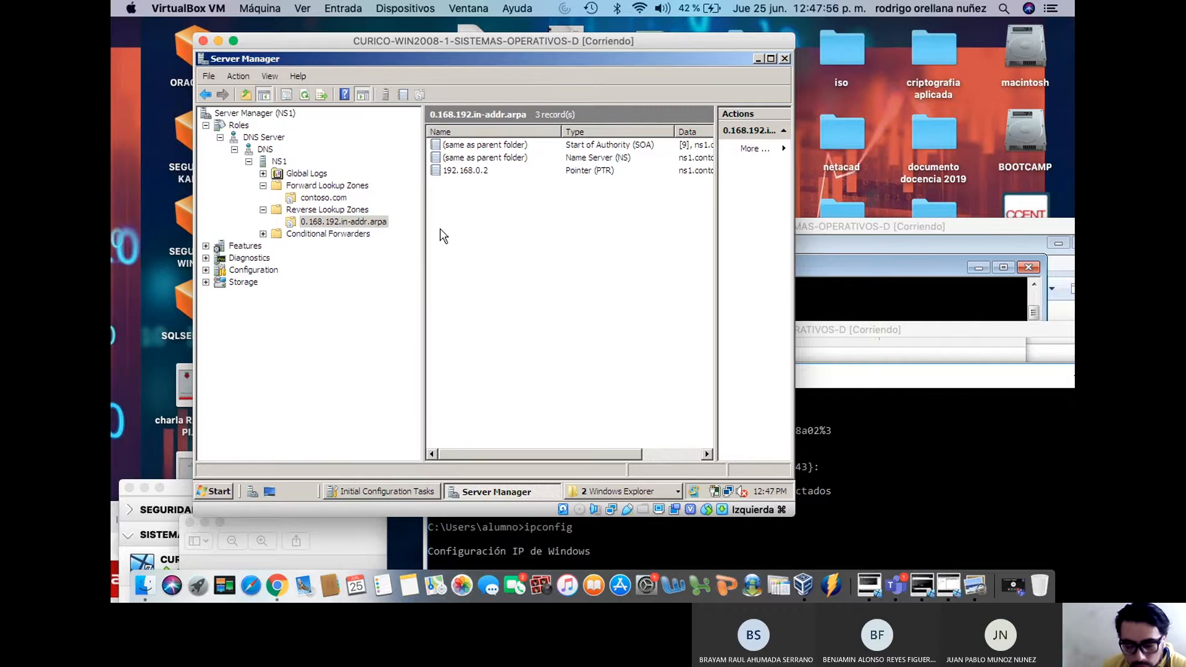
pyautogui.click(337, 196)
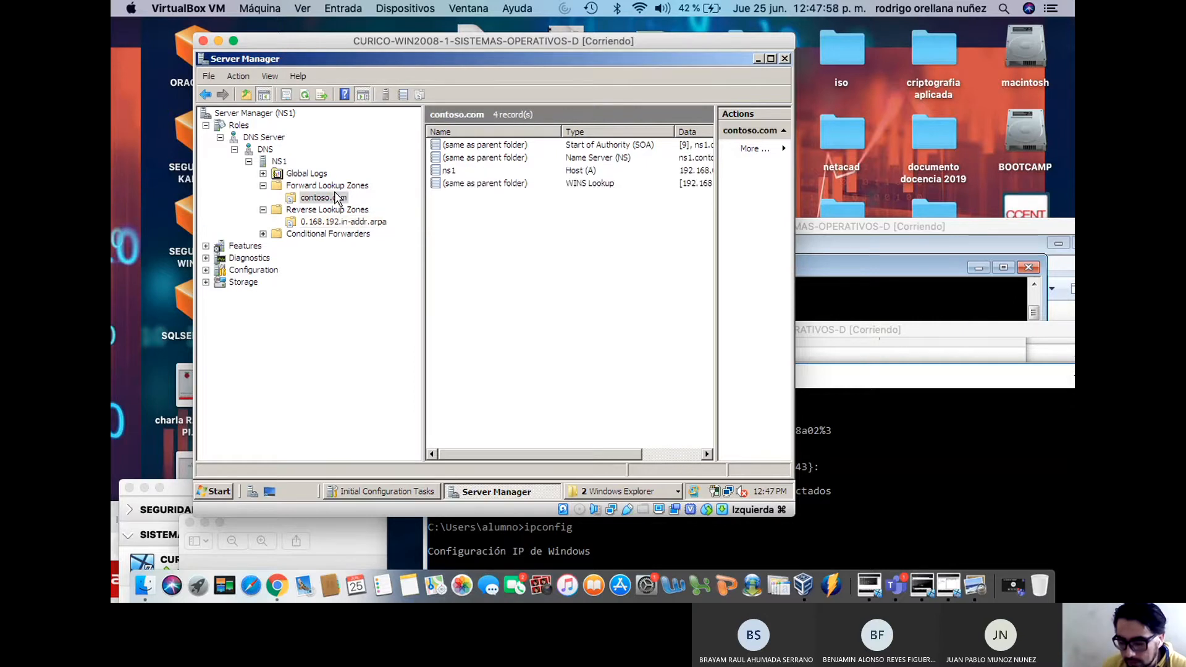
pyautogui.click(348, 223)
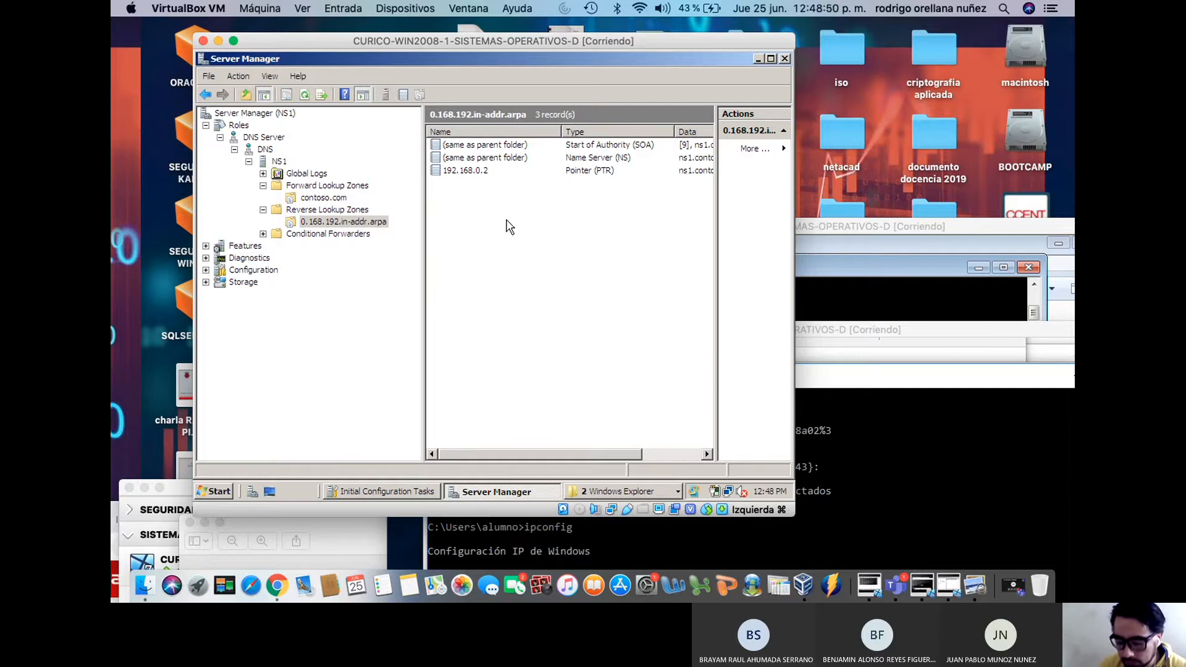
pyautogui.click(759, 57)
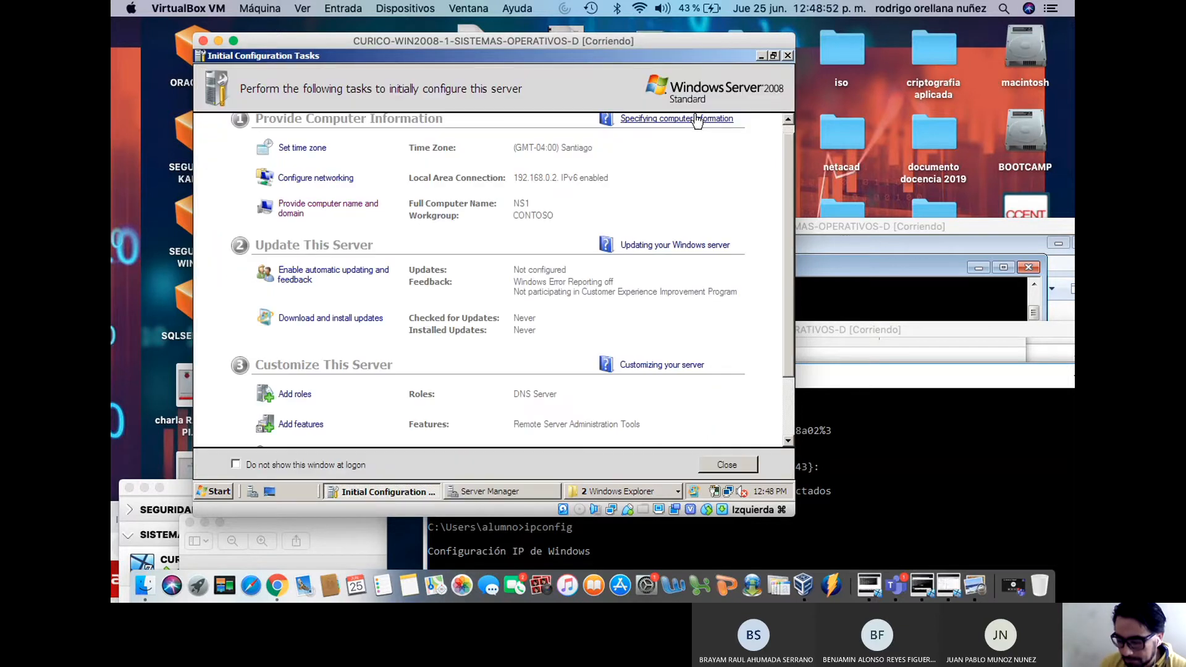
# Scroll down to Customize This Server and launch Add roles
pyautogui.moveTo(789, 169); pyautogui.dragTo(790, 231)
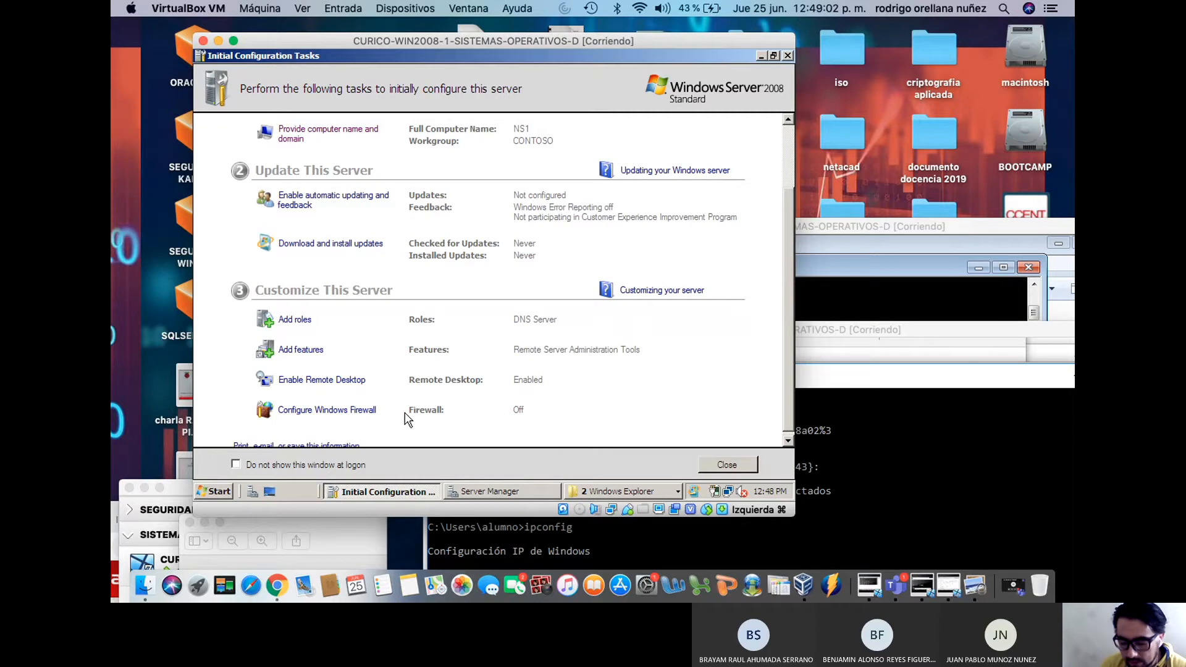
pyautogui.click(301, 321)
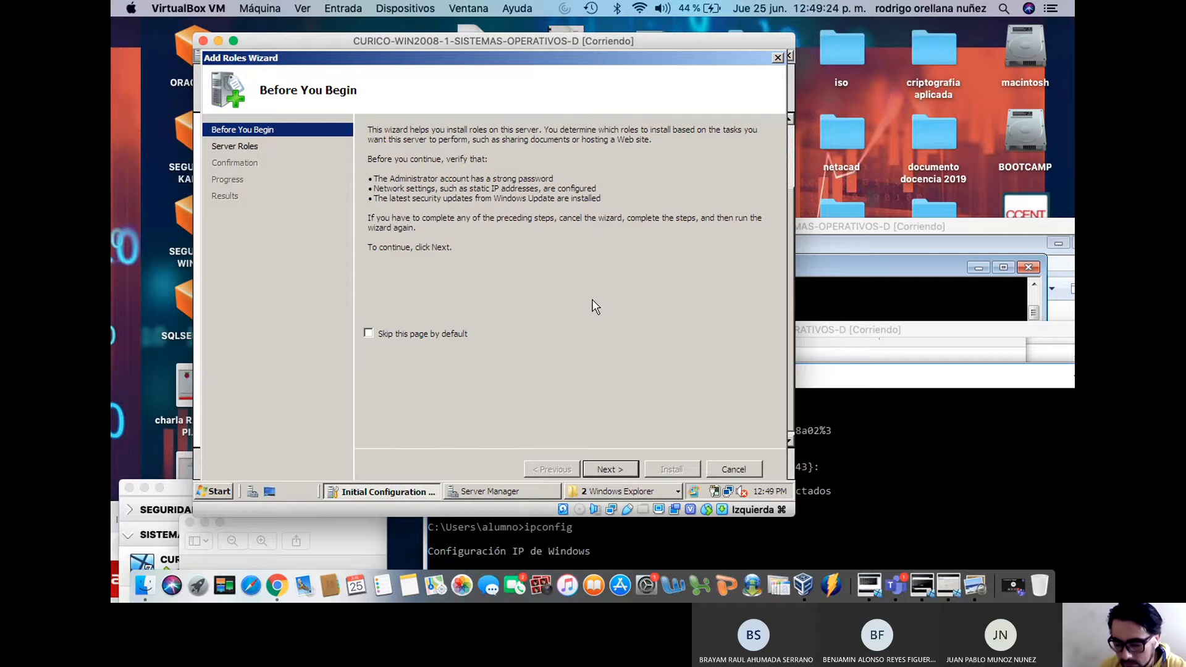
# Tick DHCP Server in the roles list and advance past its introduction to network bindings
pyautogui.click(626, 474)
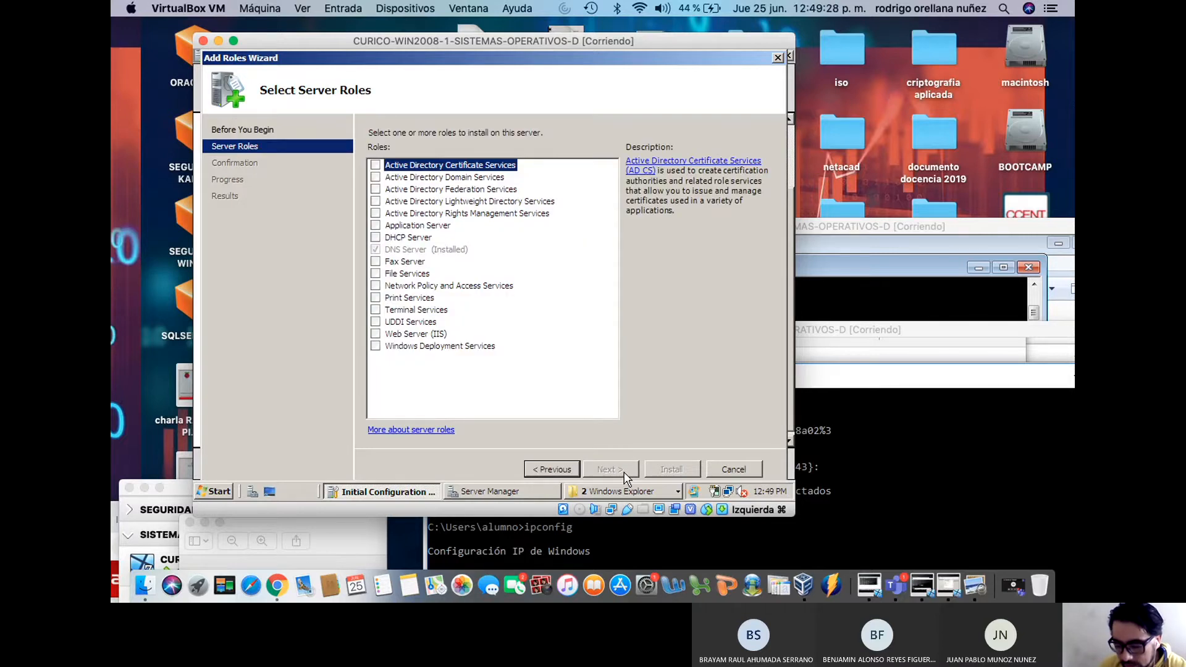
pyautogui.click(420, 250)
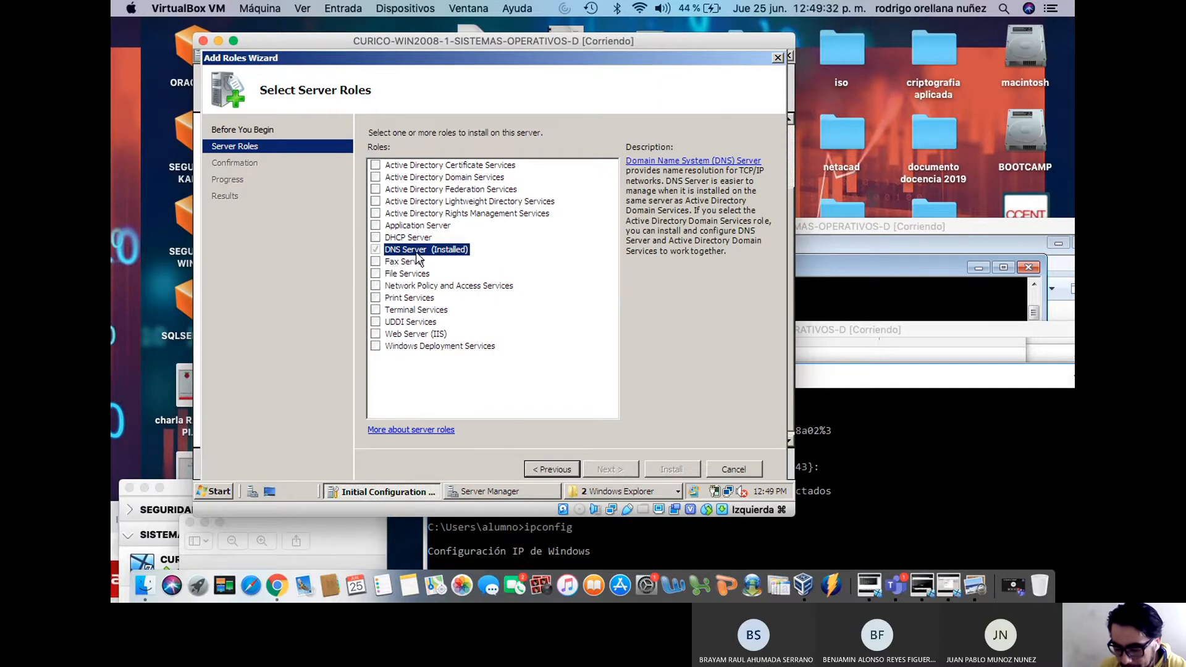
pyautogui.click(376, 237)
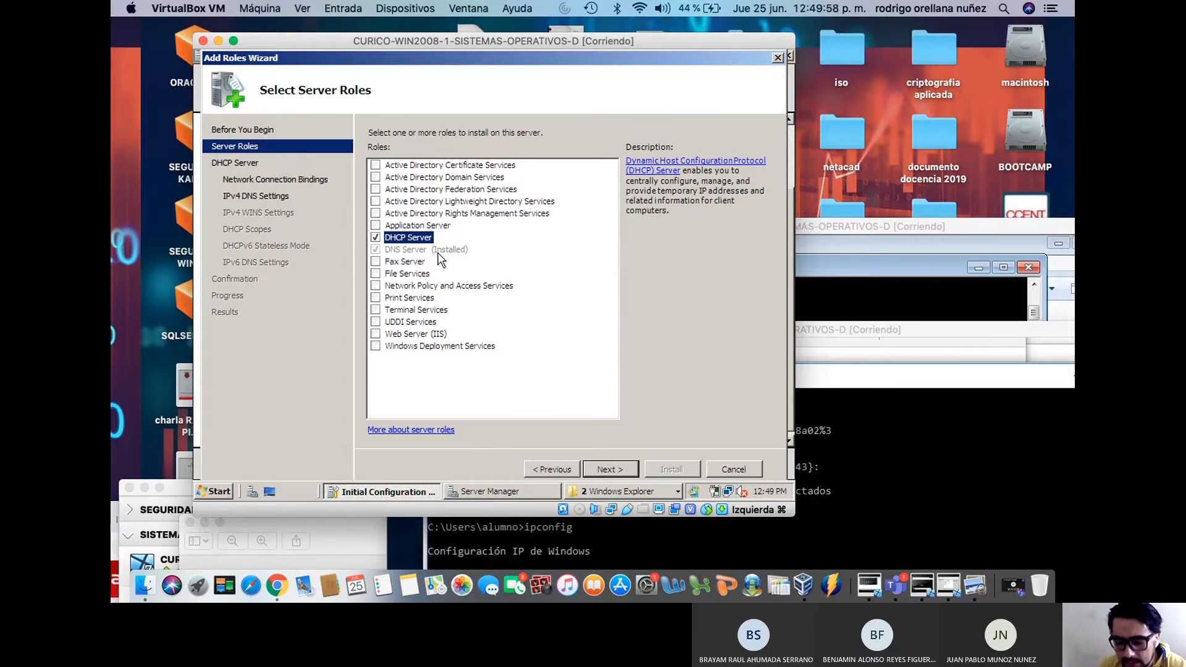
pyautogui.click(603, 469)
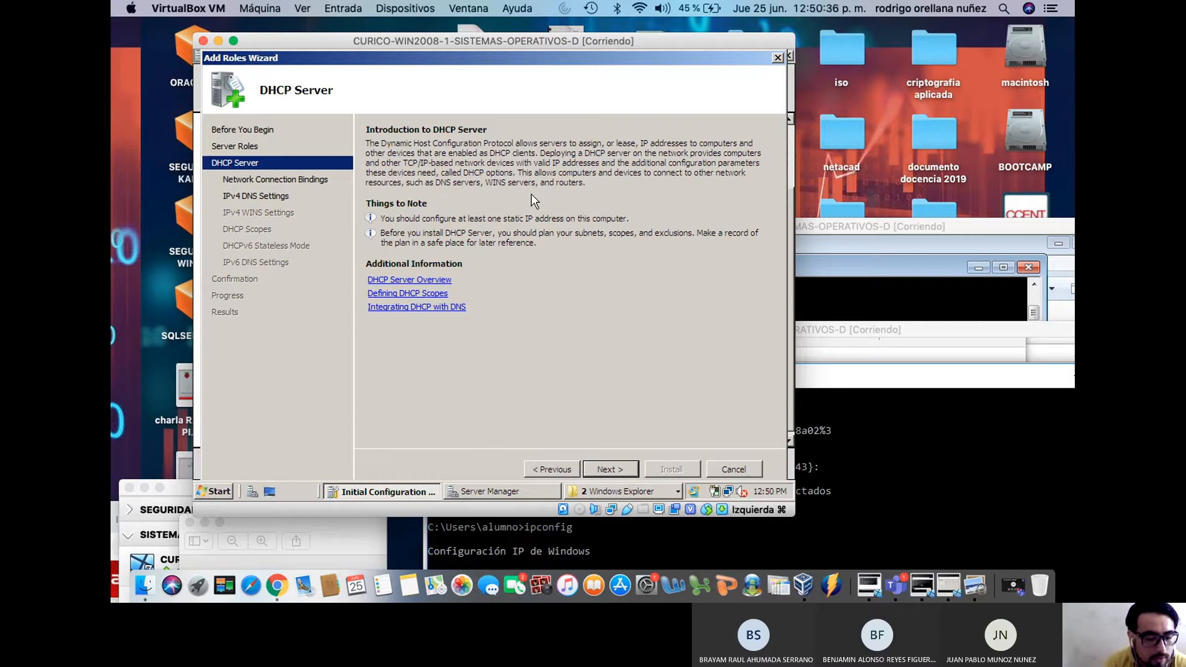
pyautogui.click(612, 469)
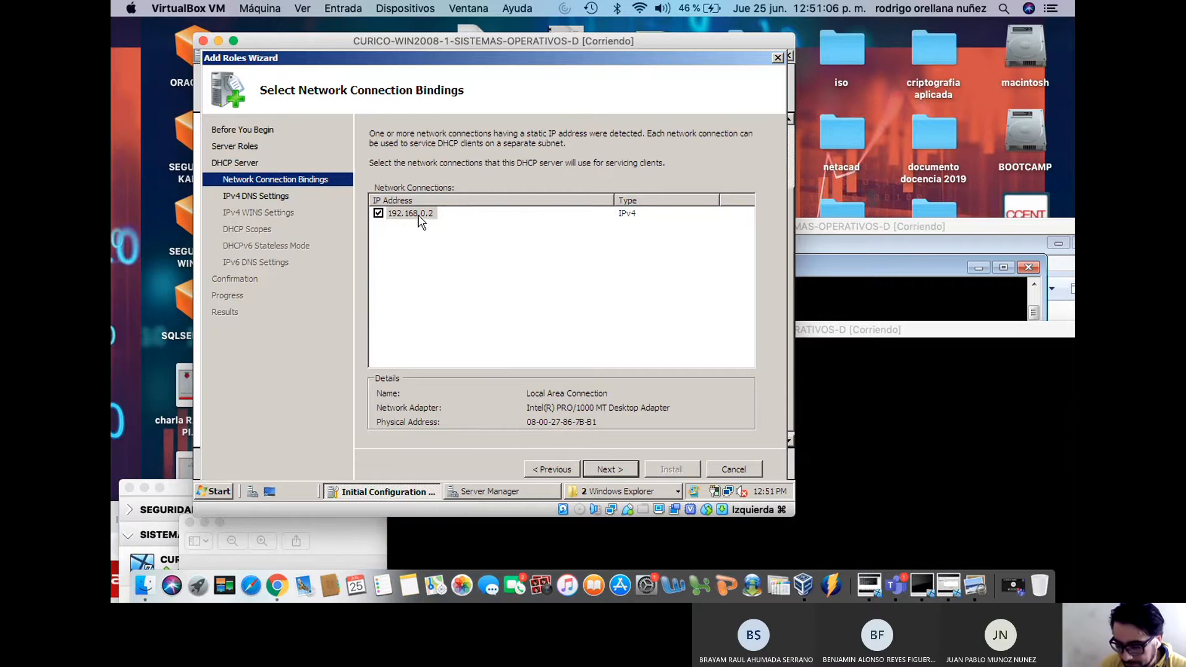
# Keep the 192.168.0.2 connection bound and continue to IPv4 DNS Settings
pyautogui.click(609, 469)
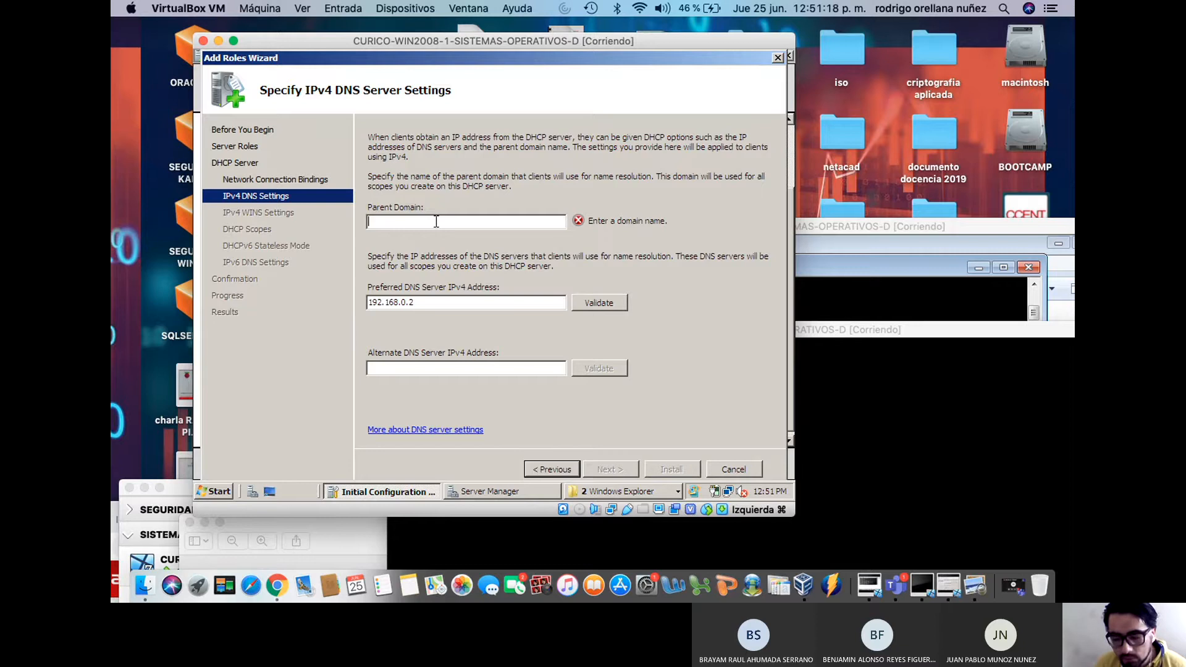
# Enter contoso.com as the parent domain and copy it
pyautogui.write('contoso.com')
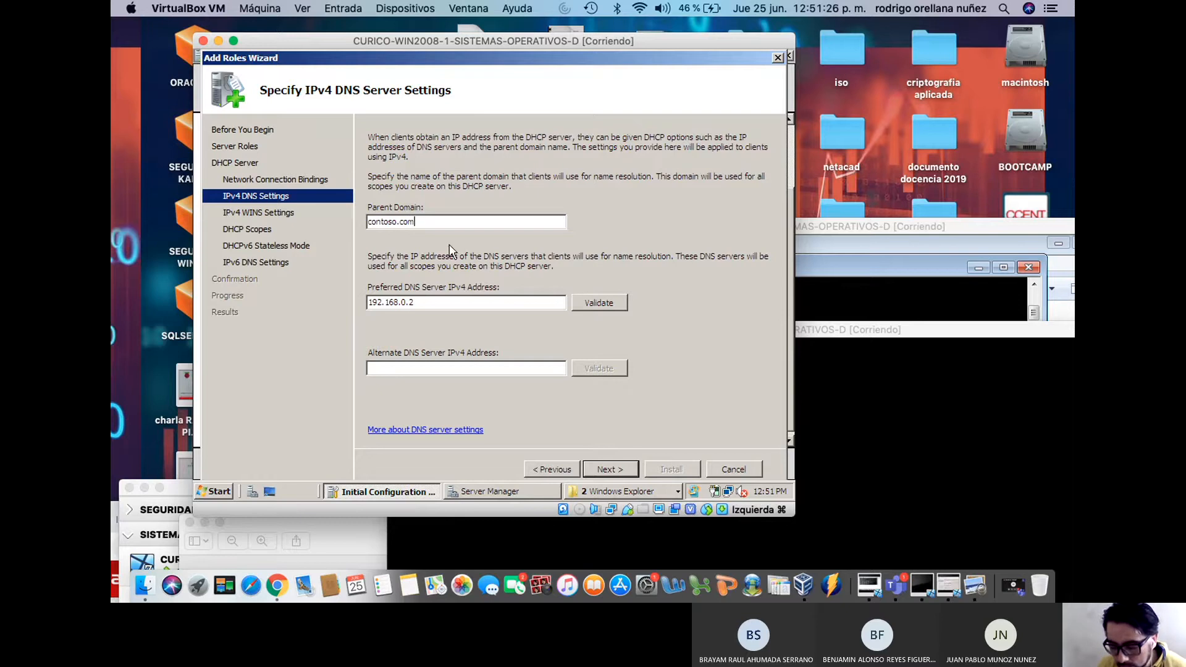
pyautogui.moveTo(462, 221); pyautogui.dragTo(303, 214)
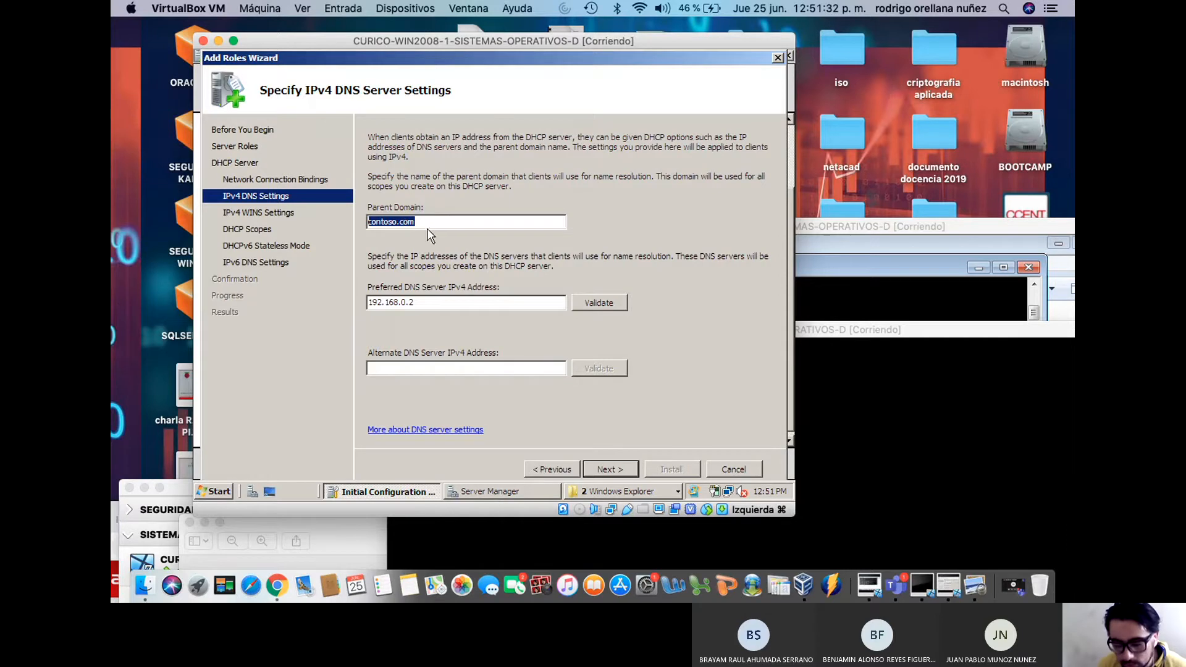
pyautogui.rightClick(386, 221)
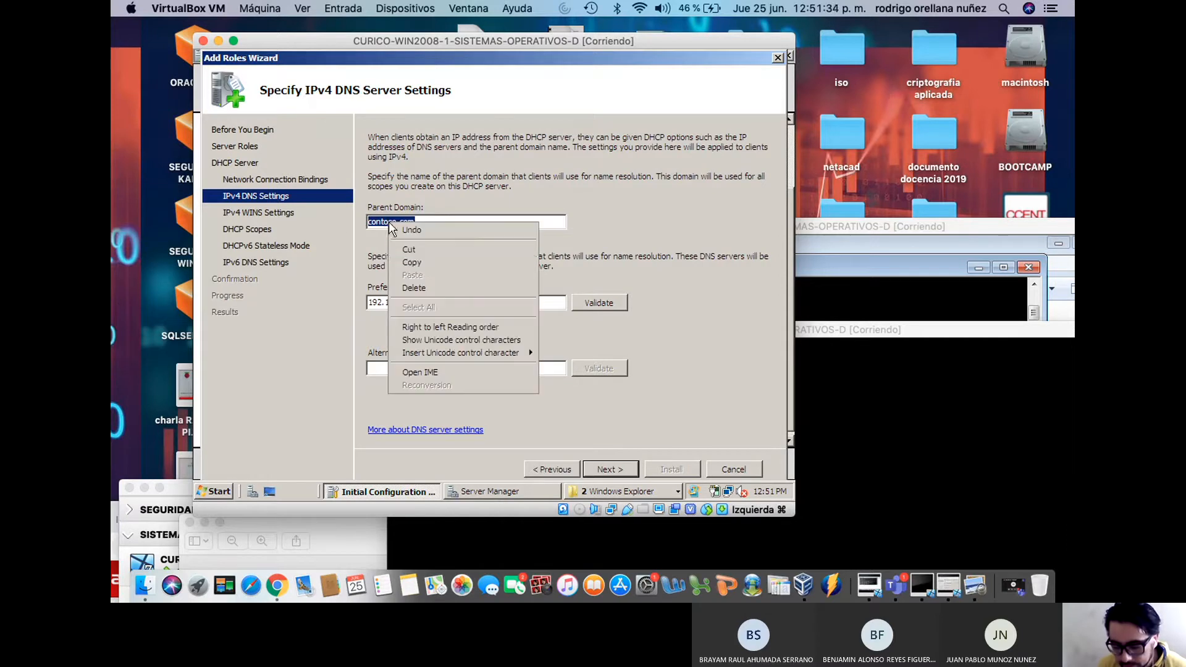
pyautogui.click(432, 256)
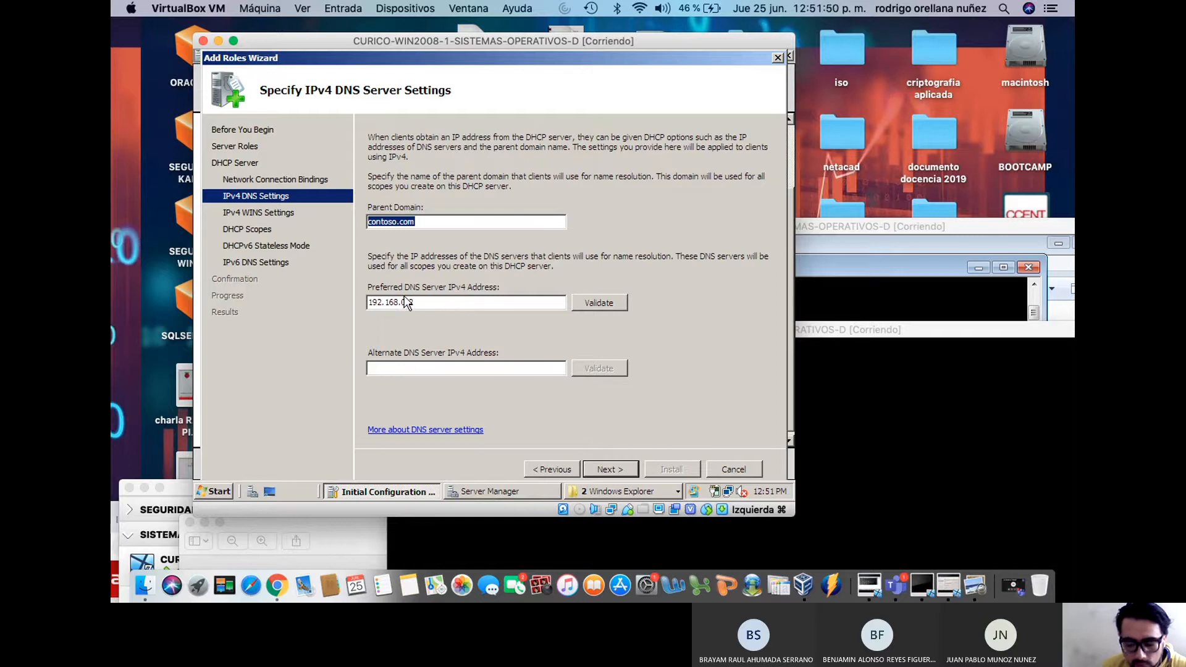
# Validate 192.168.0.2 as the preferred DNS server, leaving the alternate DNS empty
pyautogui.click(590, 304)
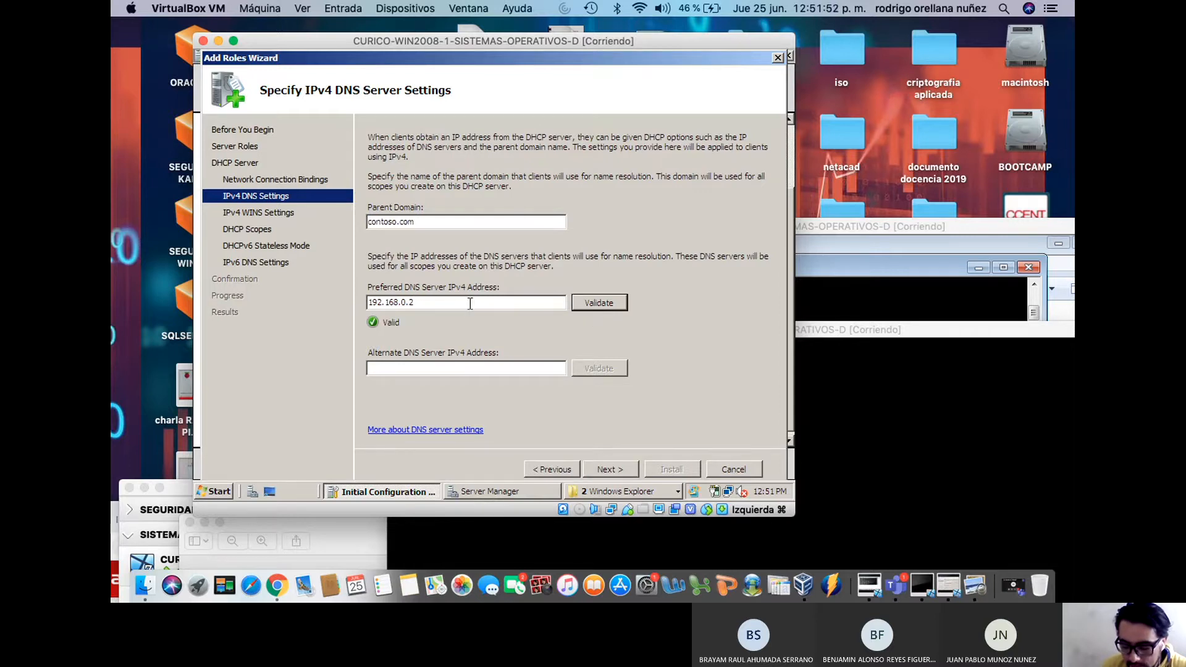
pyautogui.moveTo(470, 303); pyautogui.dragTo(368, 302)
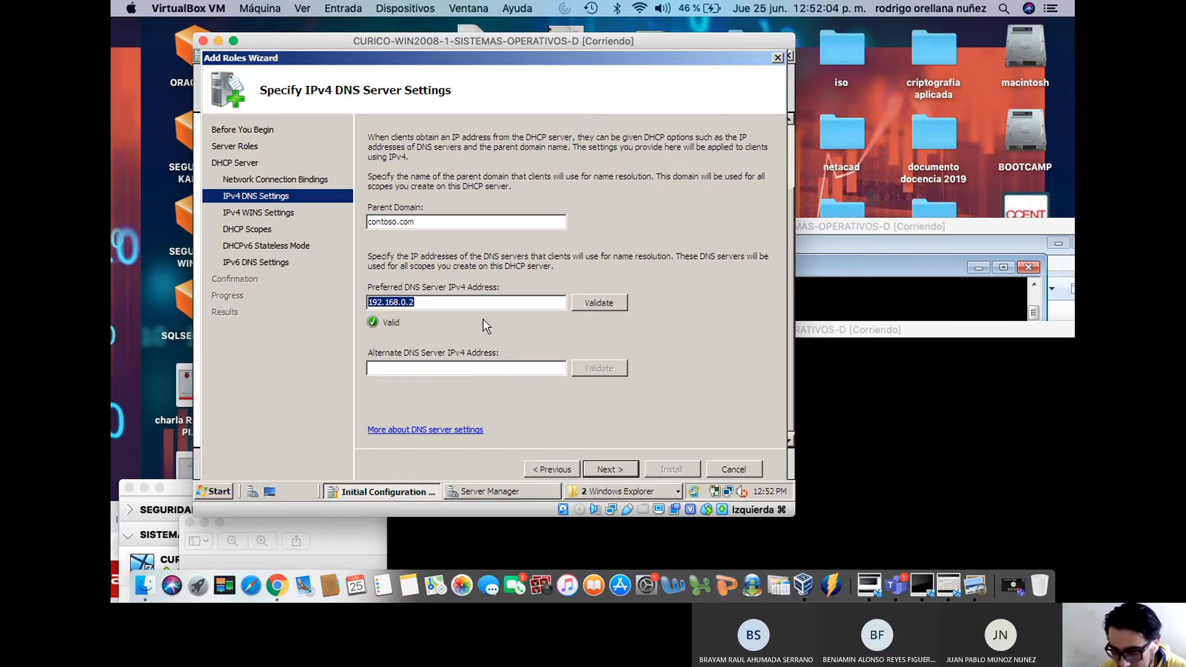
pyautogui.click(516, 370)
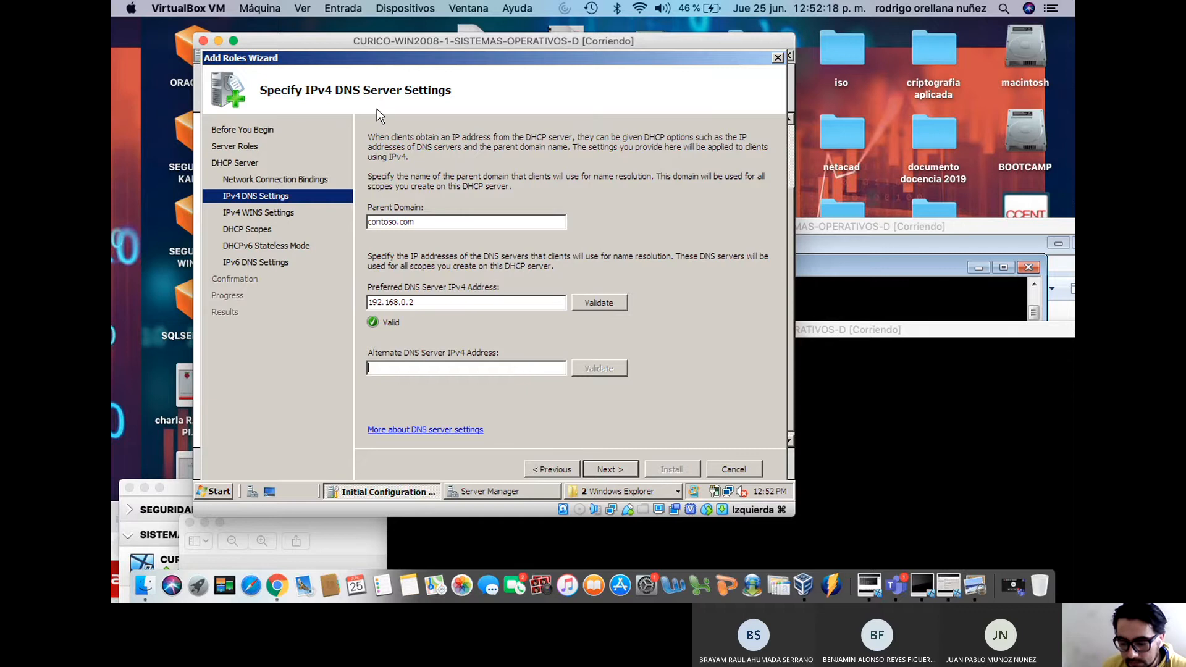
pyautogui.moveTo(369, 53); pyautogui.dragTo(406, 54)
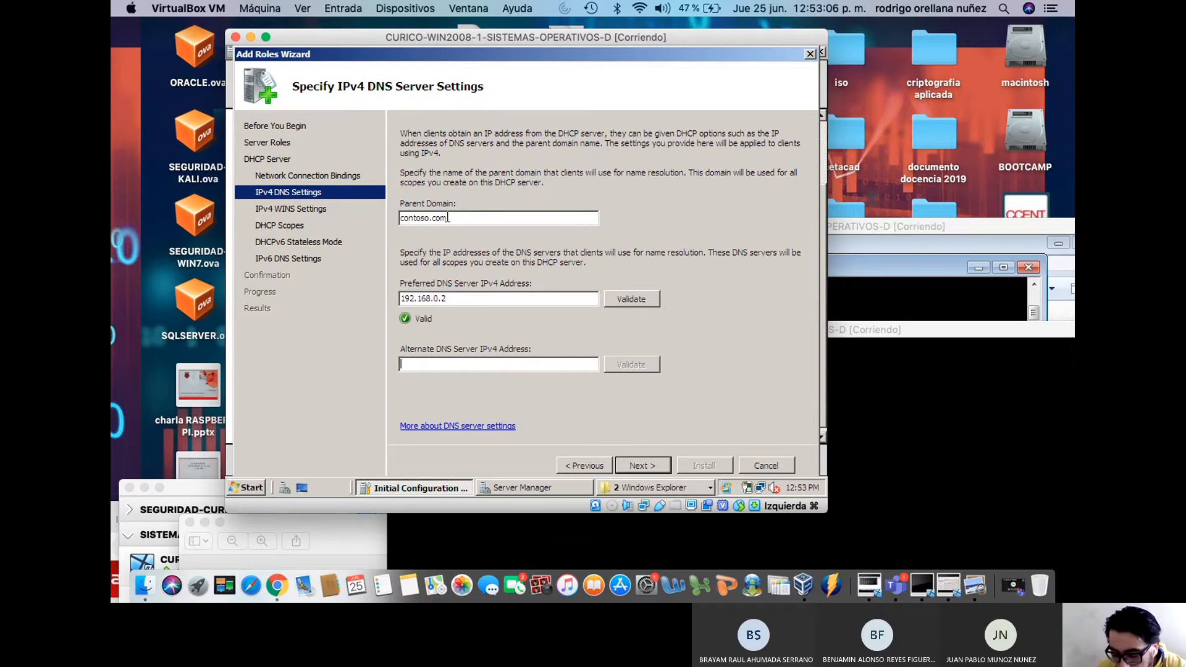
# Mark WINS as required with preferred WINS server 192.168.0.2, then continue to DHCP scopes
pyautogui.click(640, 465)
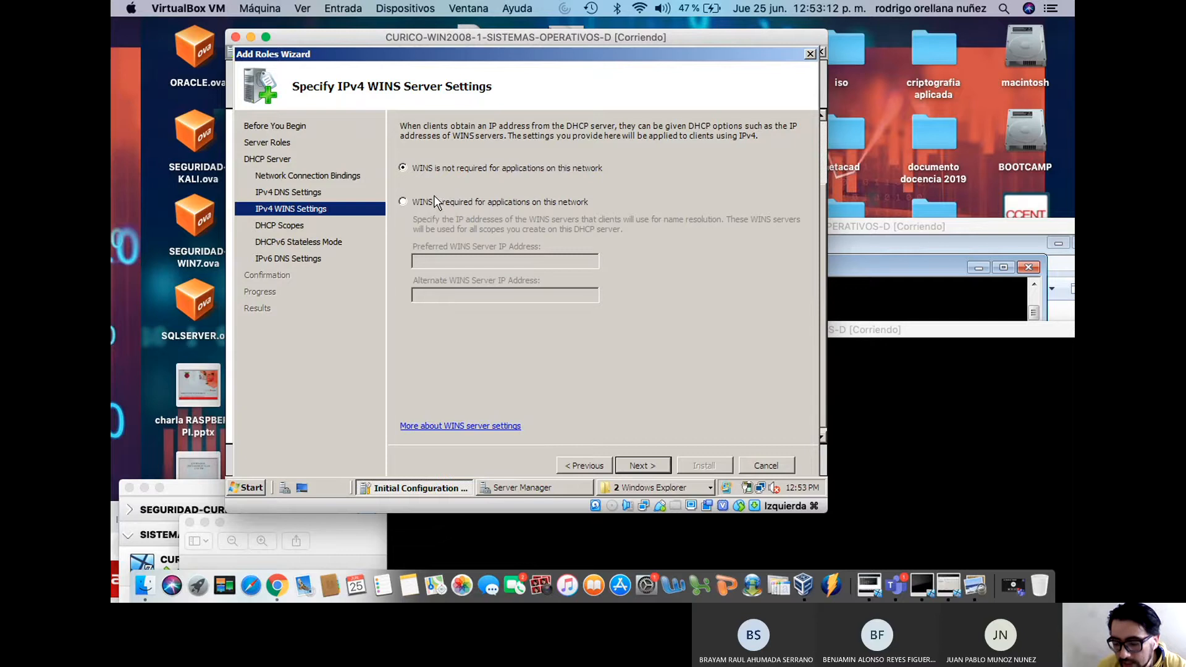
pyautogui.click(403, 202)
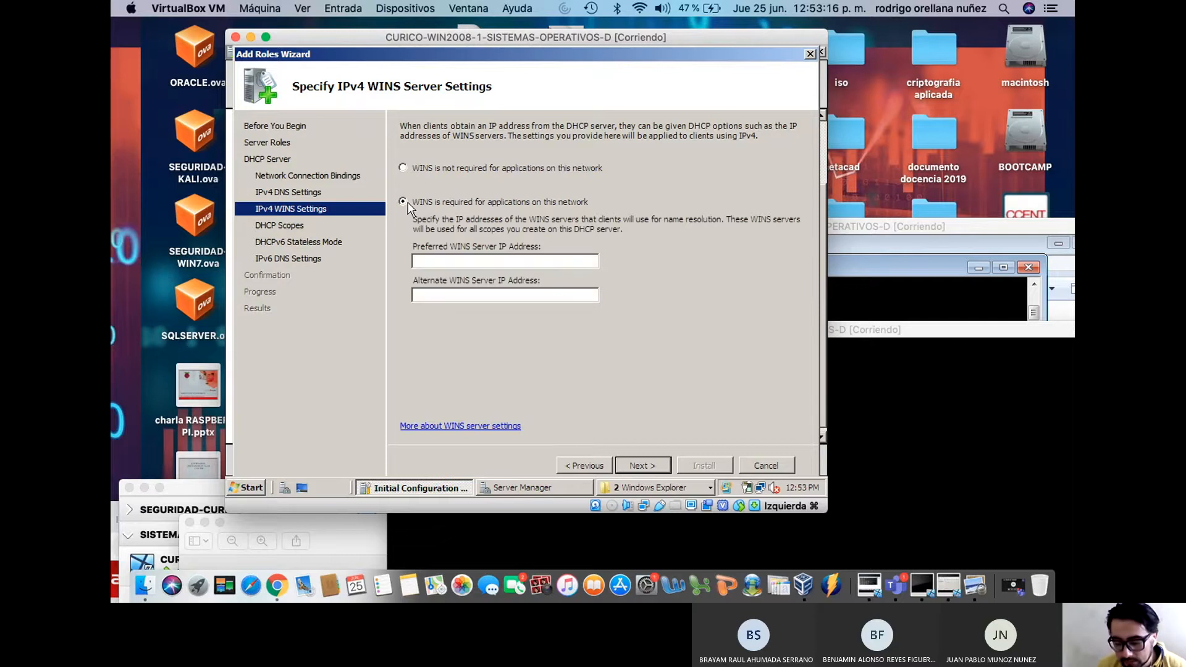
pyautogui.click(451, 260)
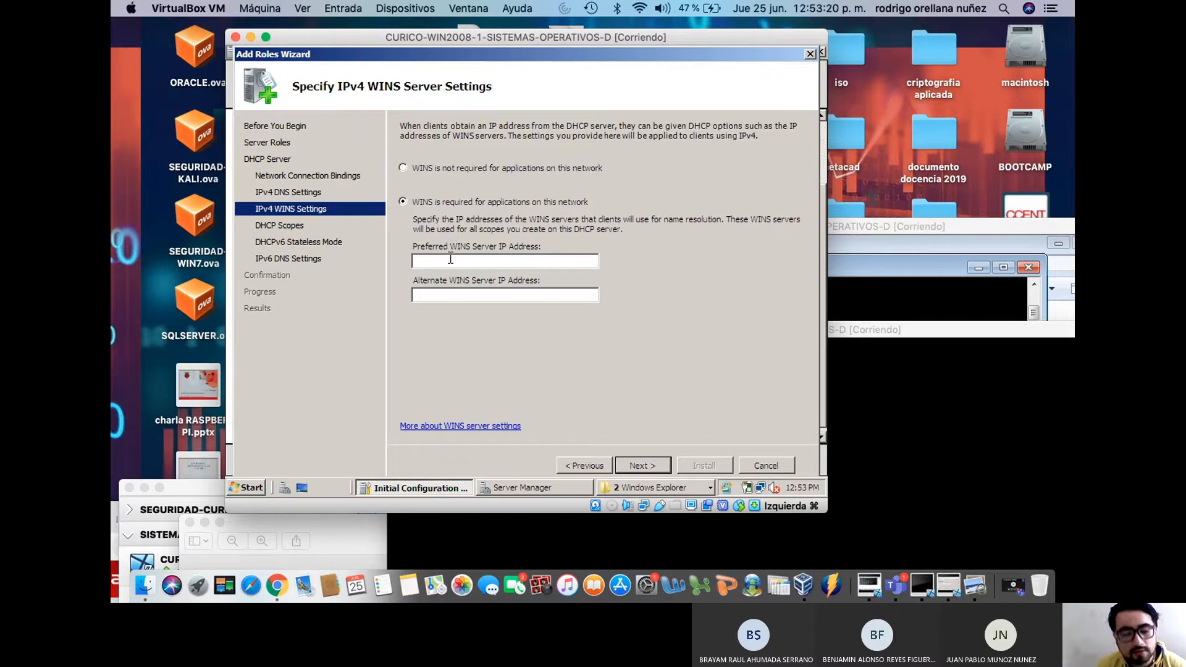
pyautogui.write('192.168.0.2')
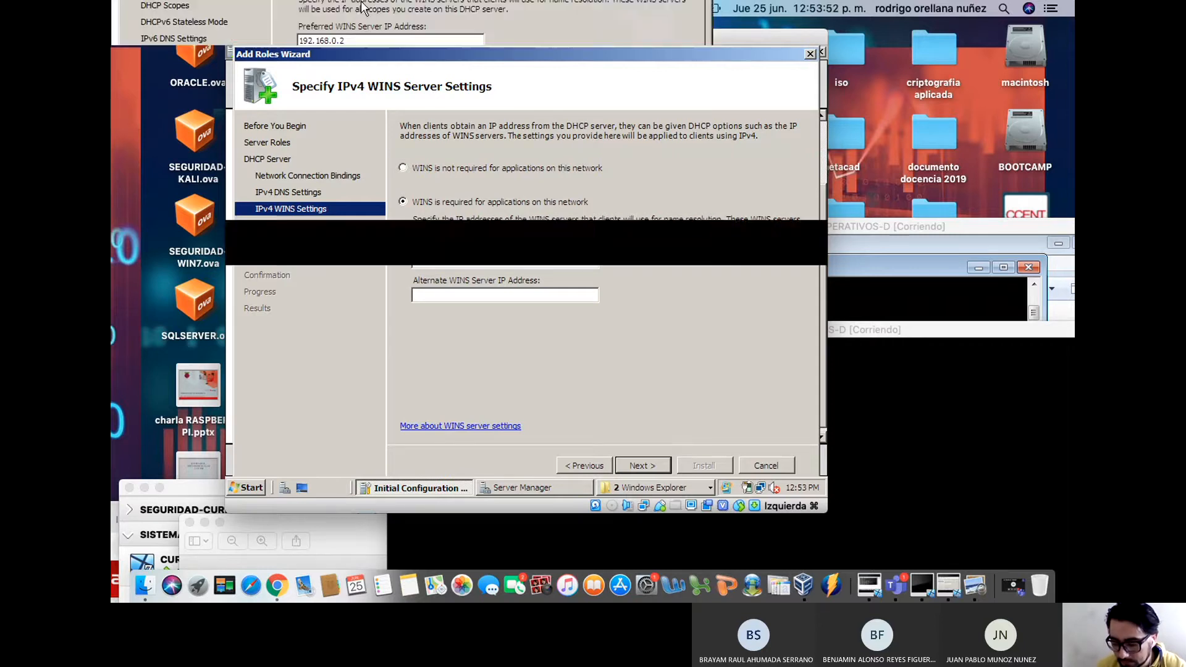
pyautogui.click(638, 466)
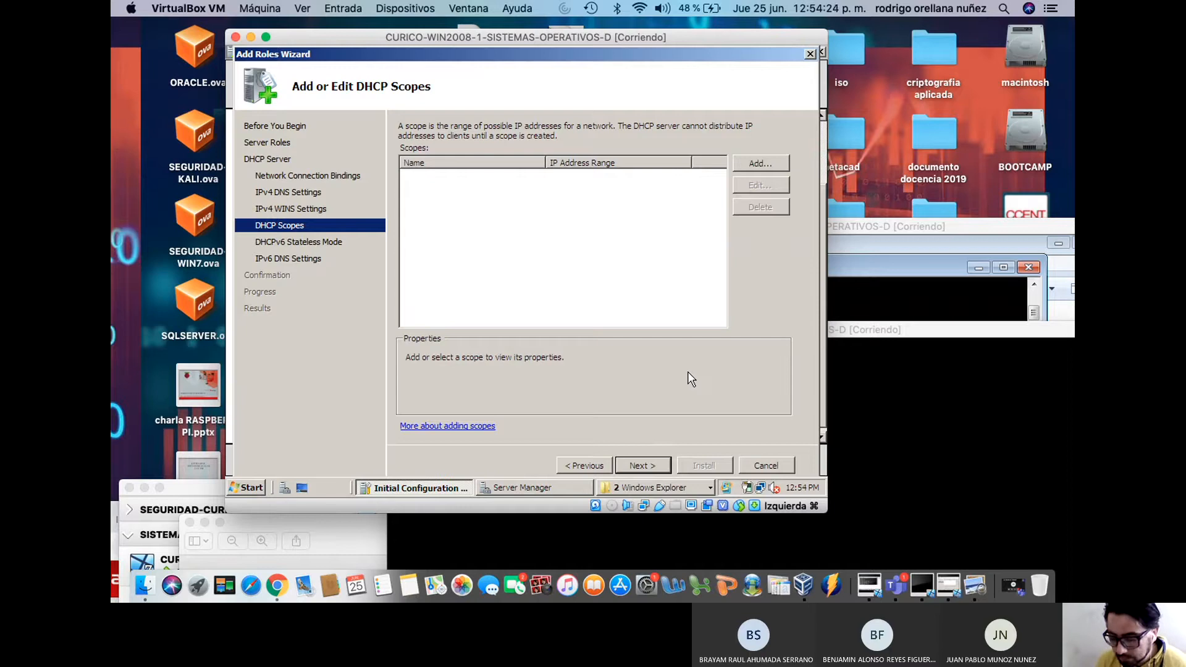
# Bring the contoso network diagram image forward in Preview
pyautogui.click(975, 585)
pyautogui.moveTo(780, 529); pyautogui.dragTo(765, 92)
pyautogui.moveTo(415, 90); pyautogui.dragTo(432, 112)
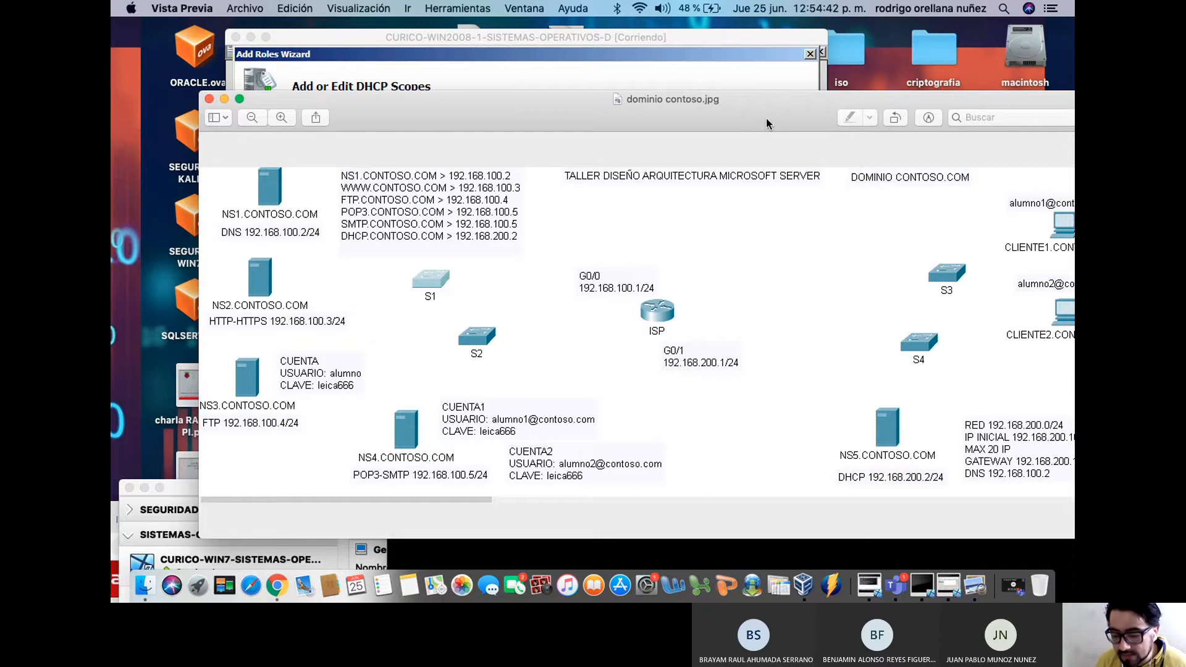
pyautogui.moveTo(713, 122); pyautogui.dragTo(725, 571)
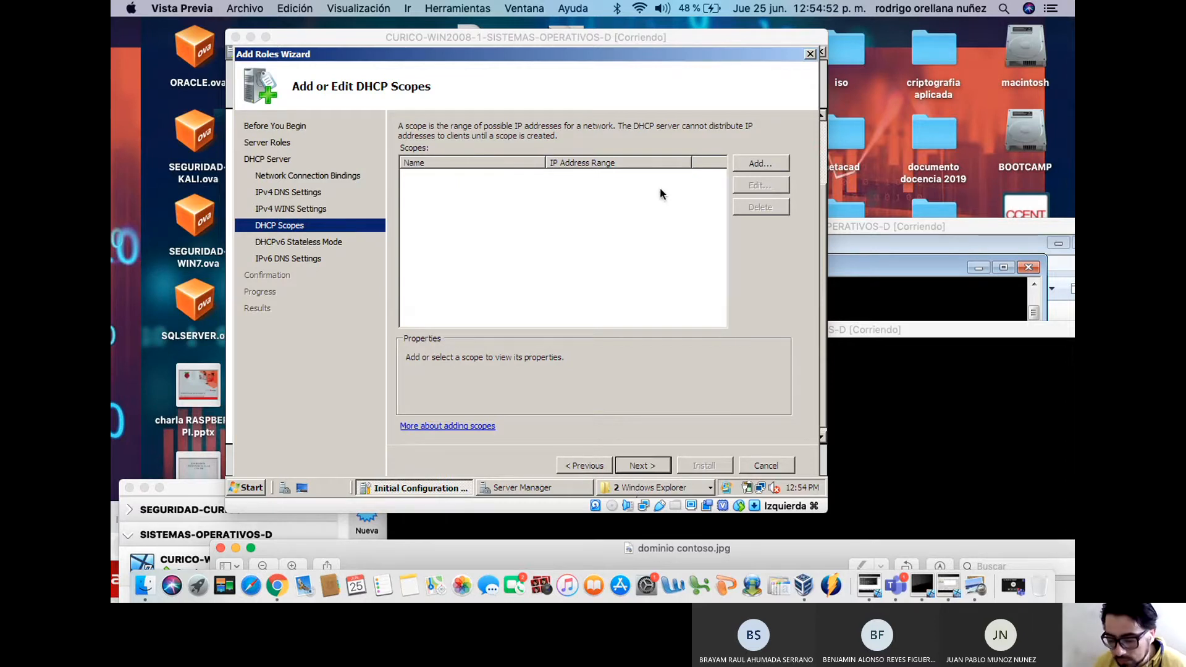
# Add a DHCP scope named contoso with addresses 192.168.0.100 through 192.168.0.150
pyautogui.click(753, 162)
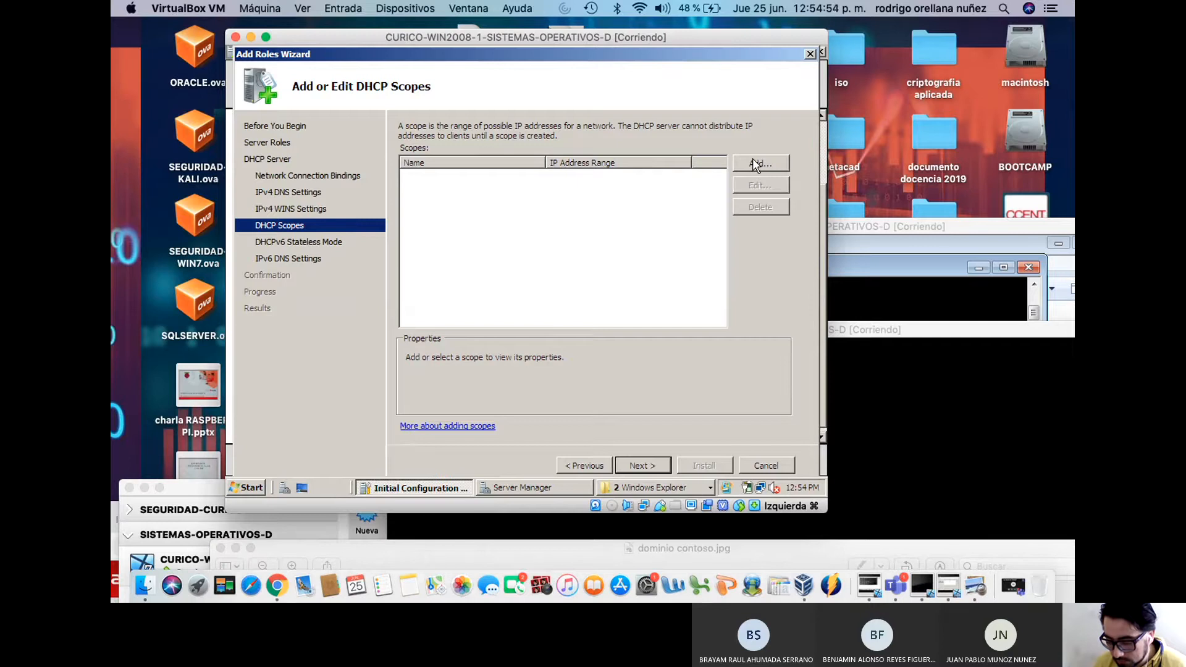
pyautogui.click(752, 162)
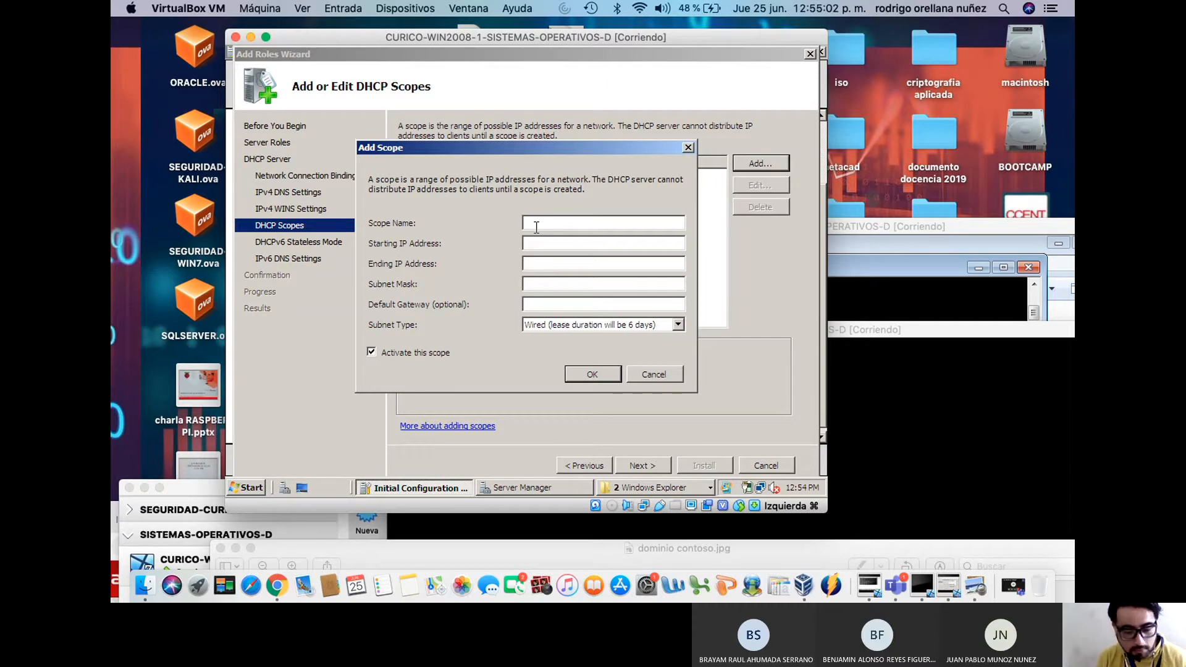
pyautogui.write('con')
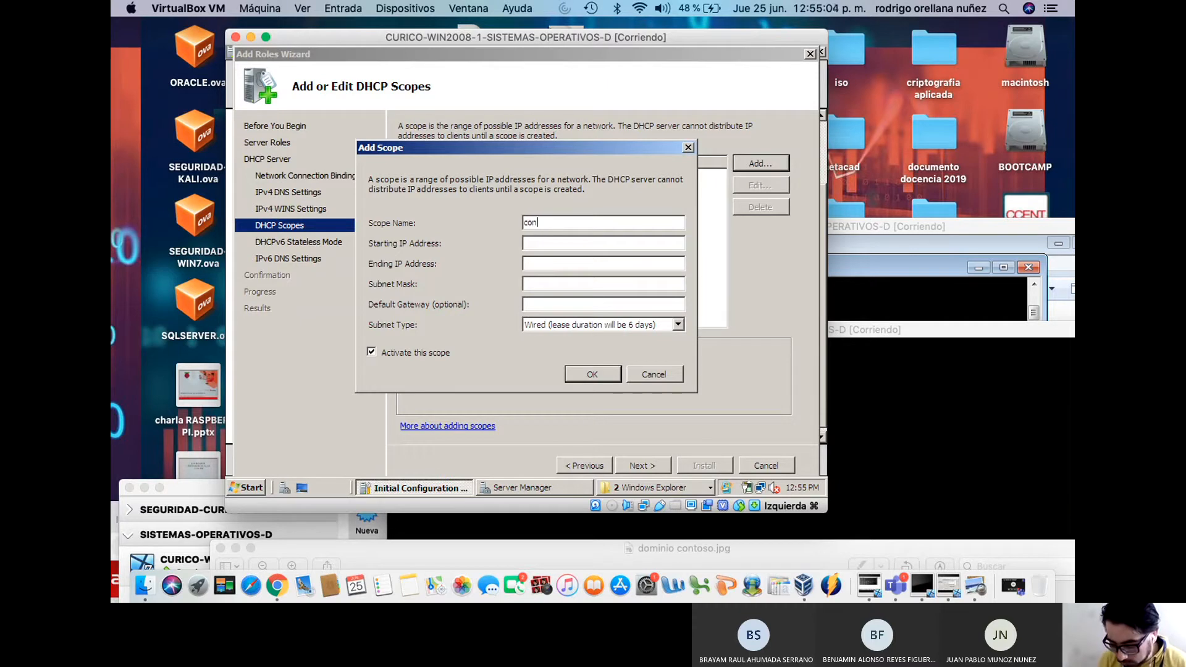
pyautogui.write('toso')
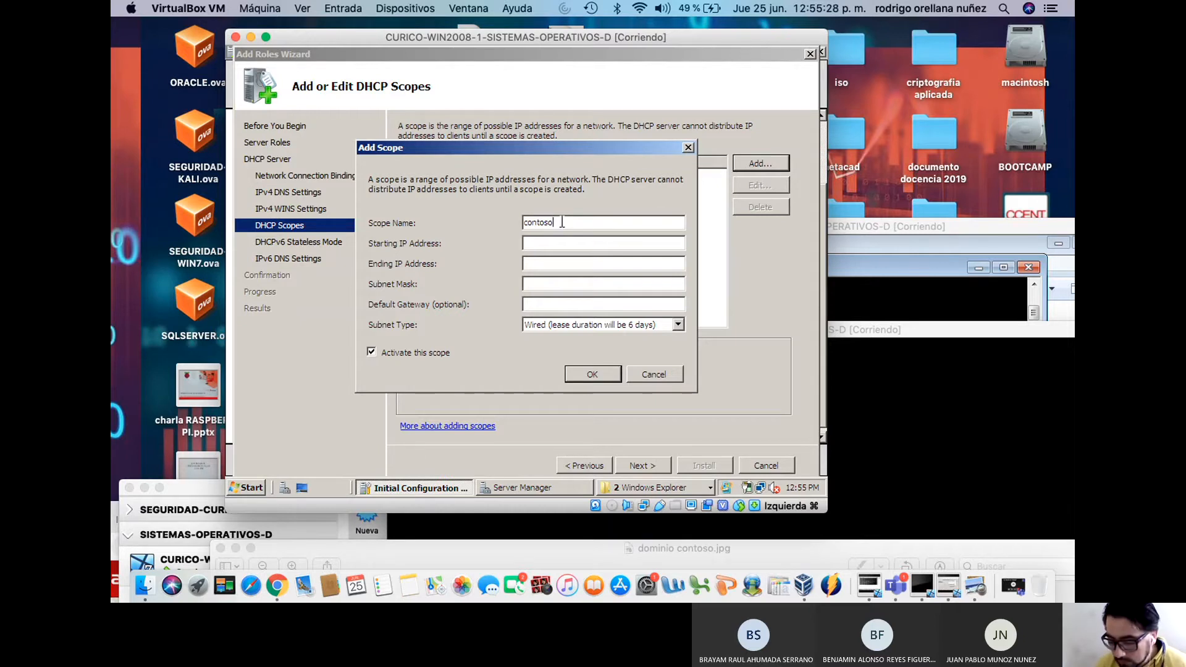
pyautogui.click(557, 241)
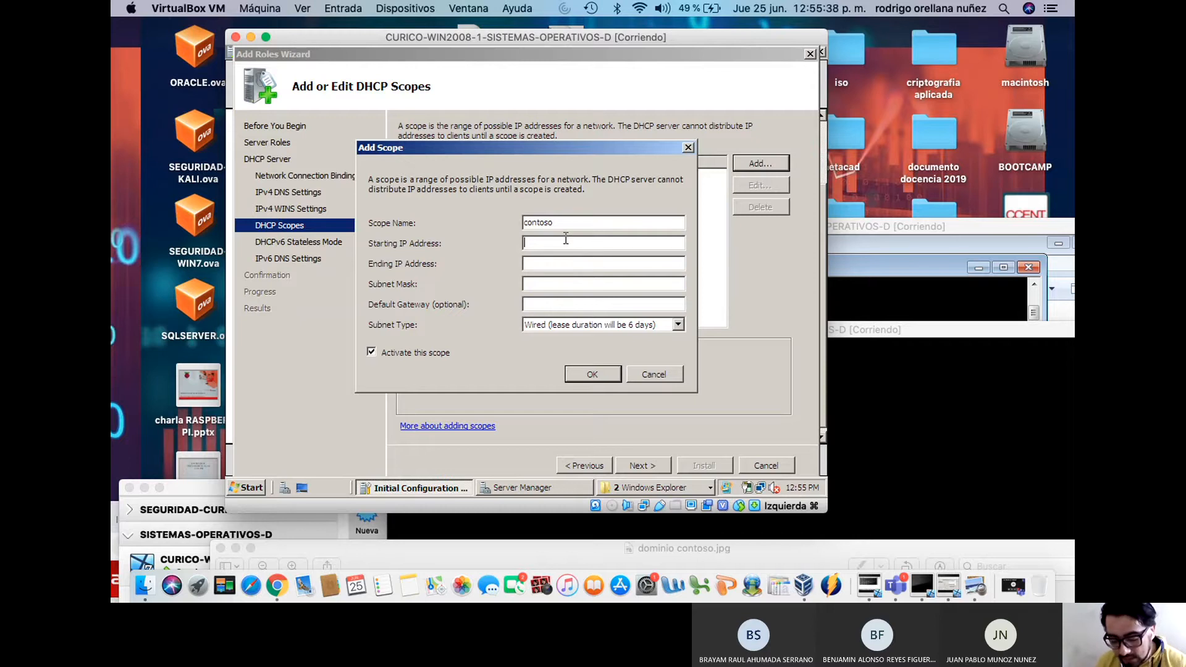
pyautogui.write('192.168.')
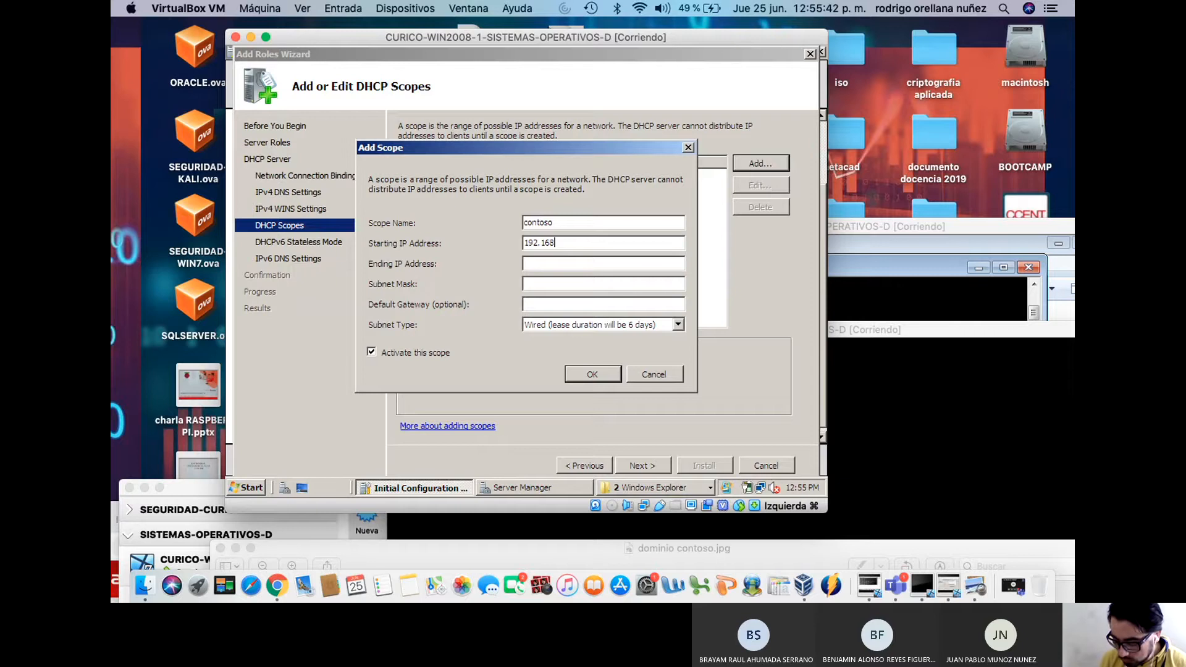
pyautogui.press('BackSpace')
pyautogui.write('.0.100')
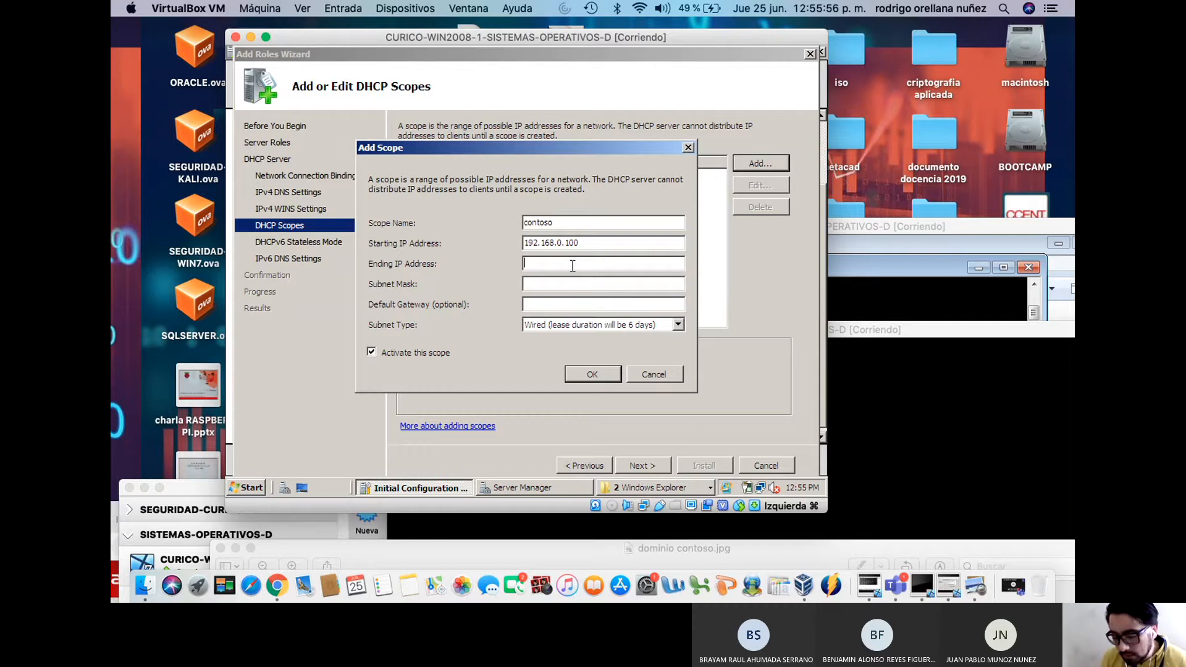
pyautogui.write('192.168.0')
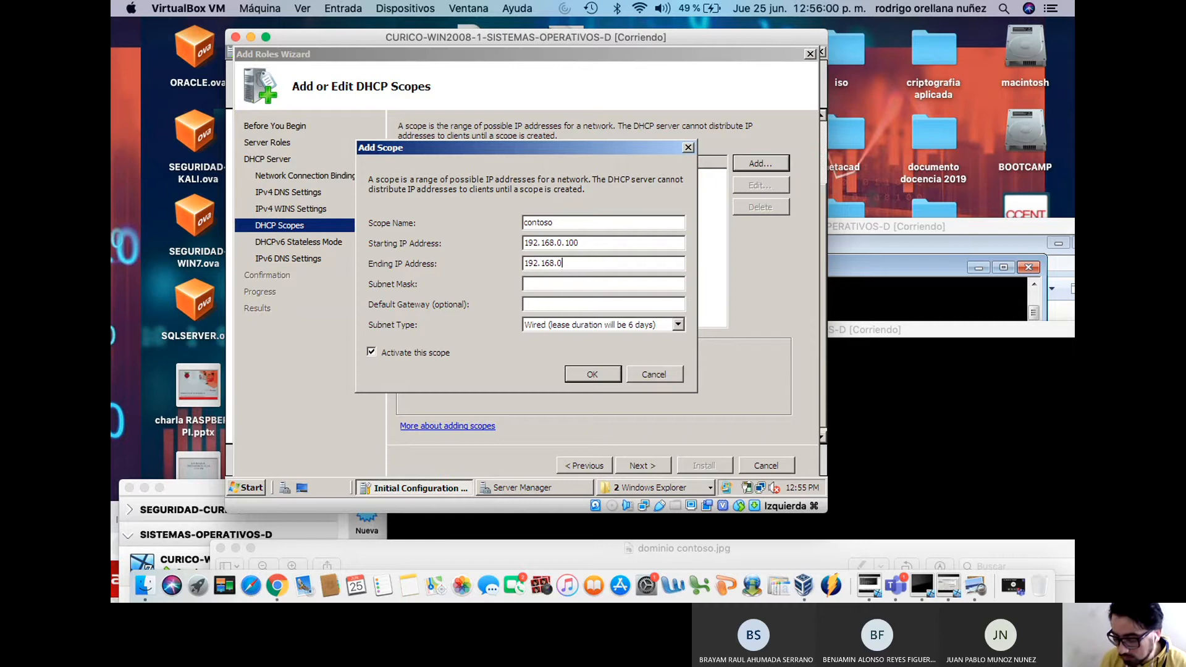
pyautogui.write('.150')
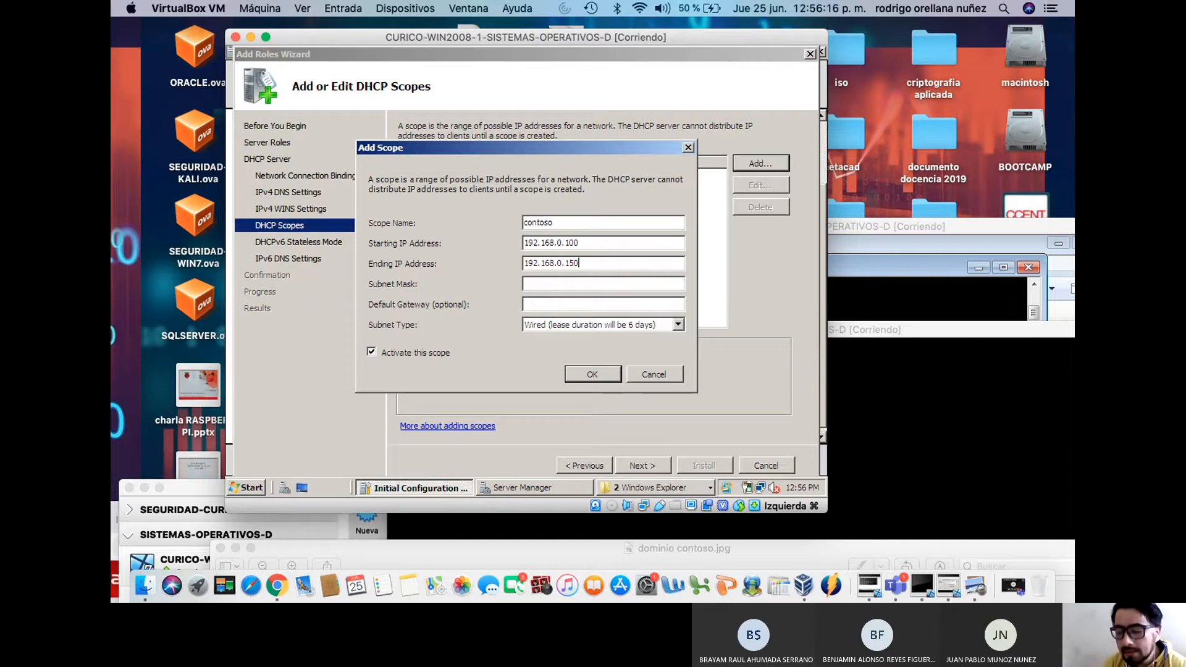
pyautogui.click(562, 283)
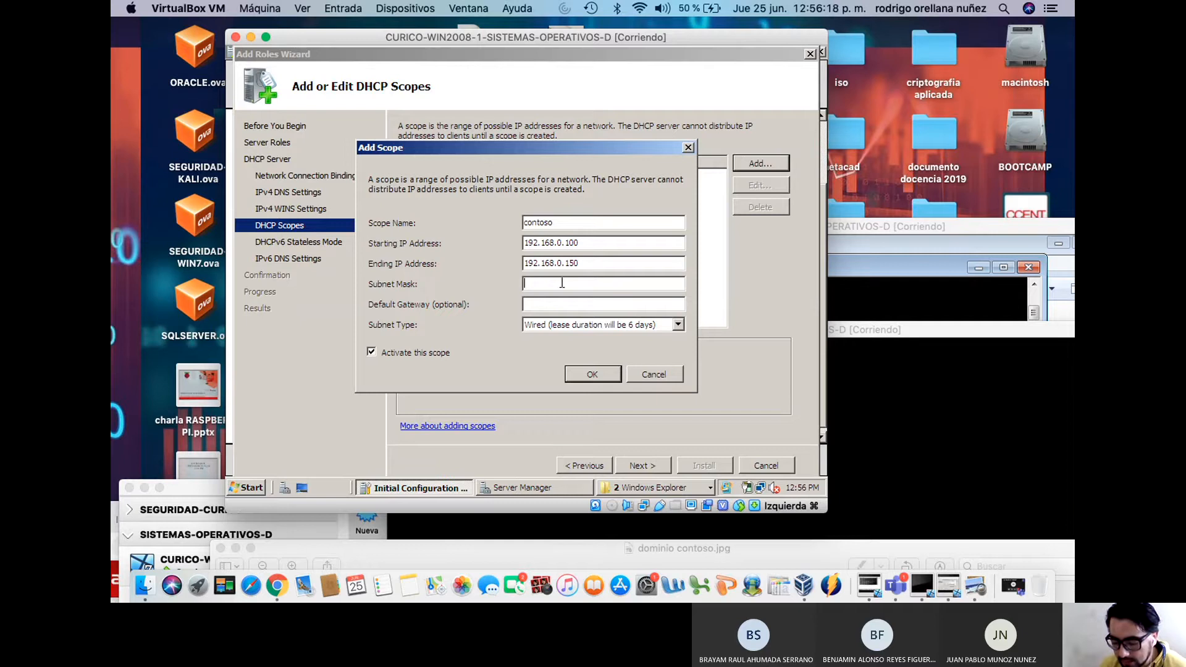
# Enter subnet mask 255.255.255.0 and default gateway 192.168.0.1 for the contoso scope
pyautogui.write('255')
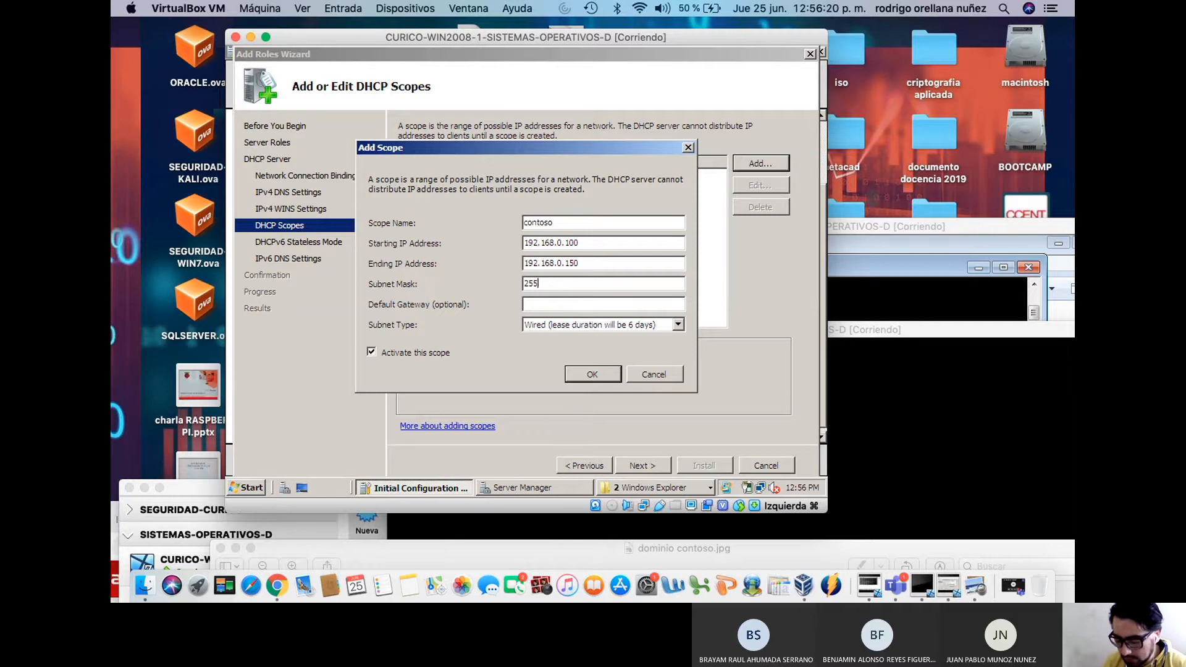
pyautogui.write('.255.255.0')
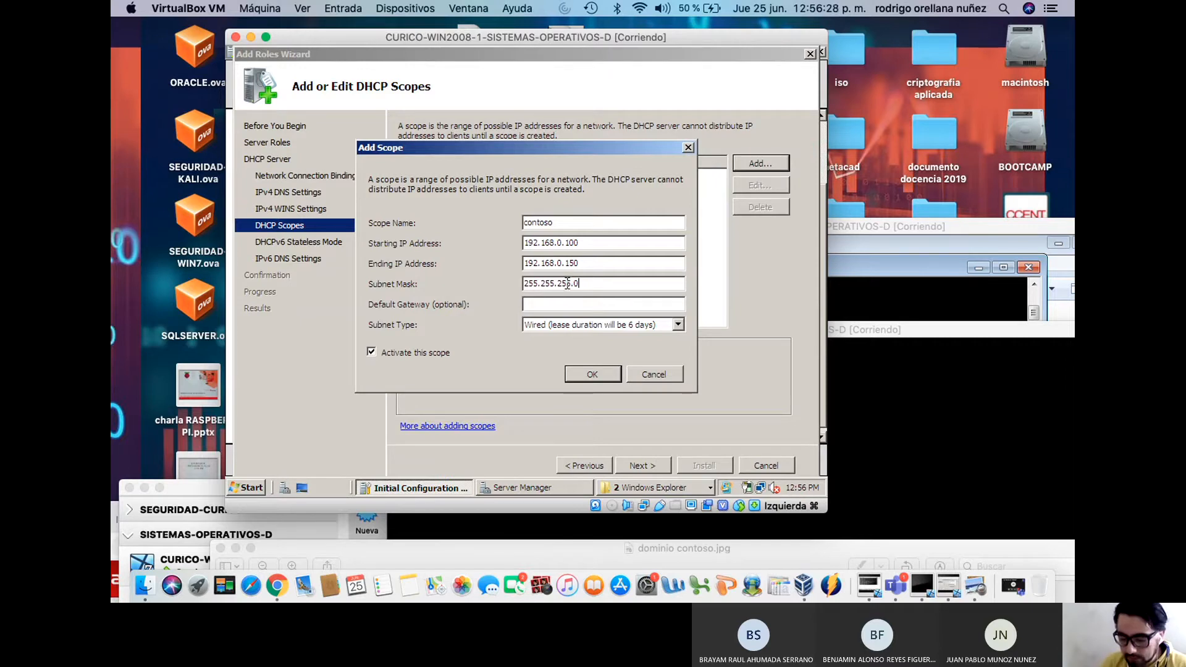
pyautogui.write('192')
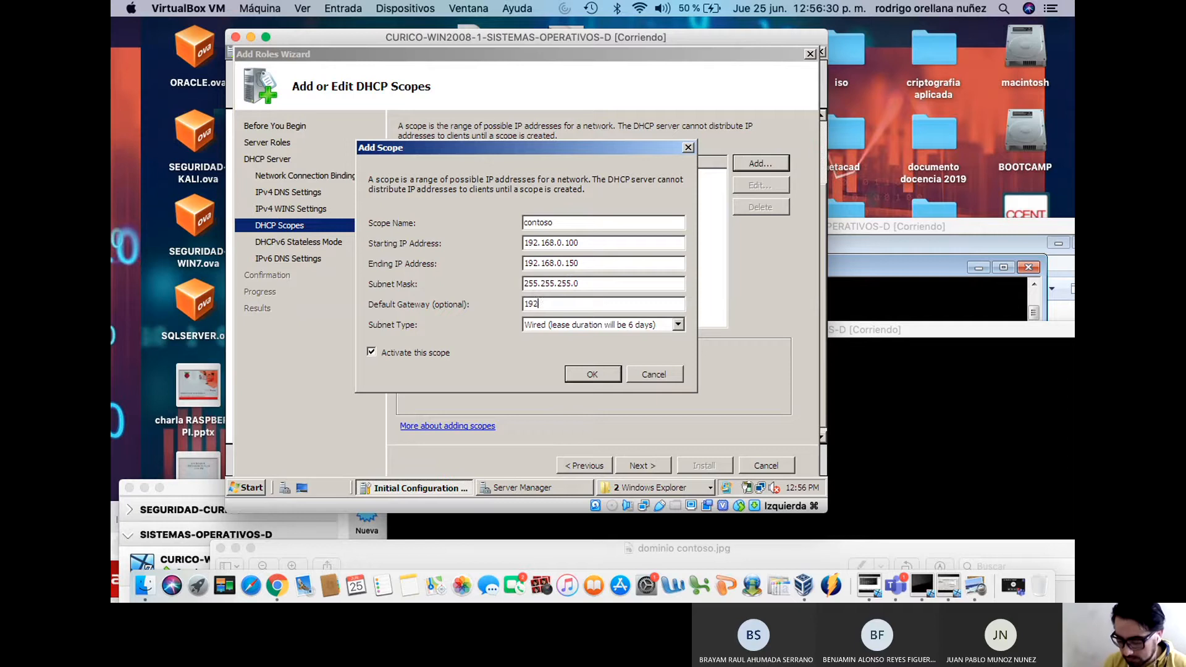
pyautogui.write('.168.0.1')
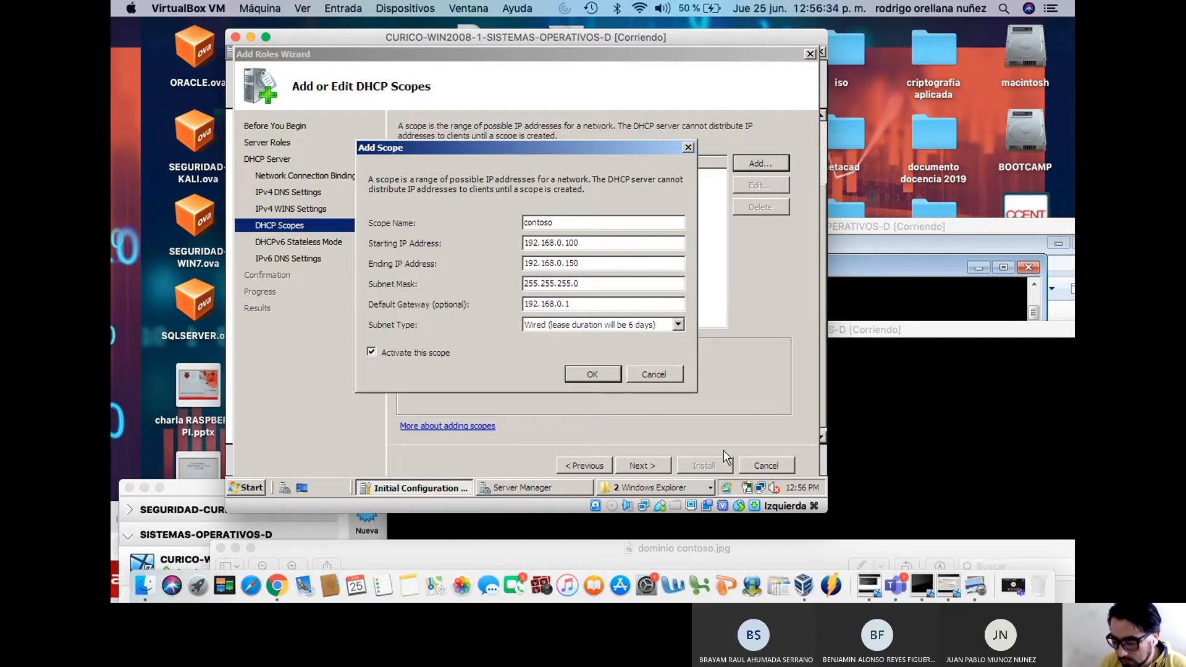
pyautogui.moveTo(580, 284); pyautogui.dragTo(502, 305)
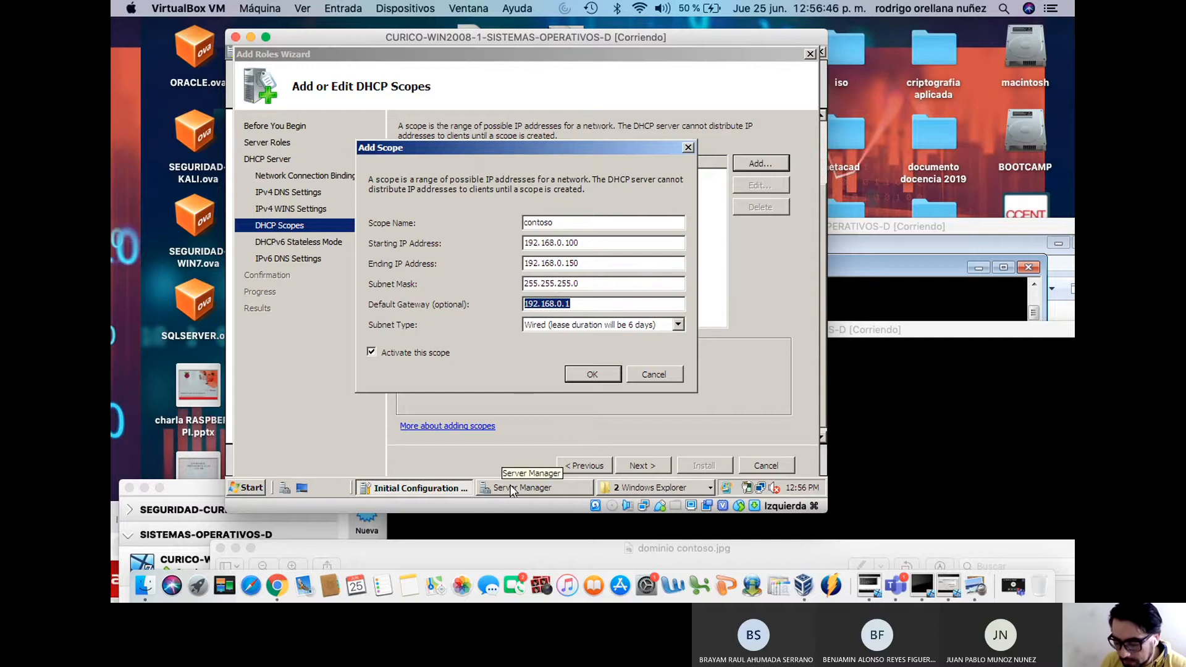
pyautogui.click(253, 488)
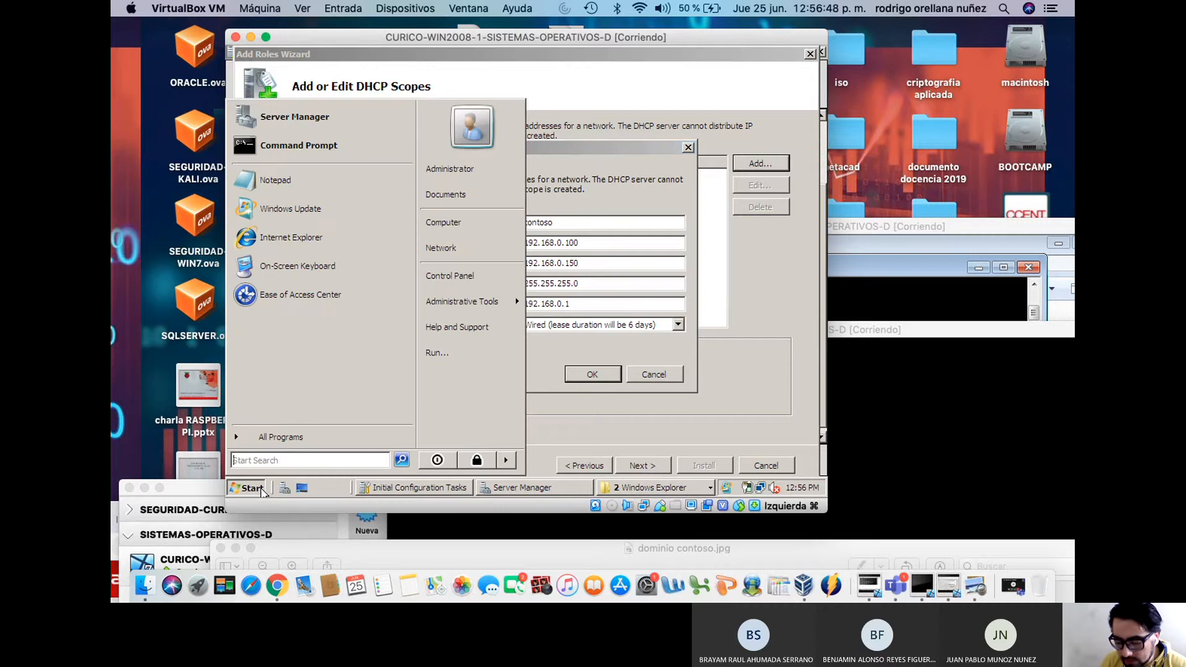
# Run ipconfig to confirm the server's 192.168.0.2 address, 255.255.255.0 mask and 192.168.0.1 gateway
pyautogui.click(327, 144)
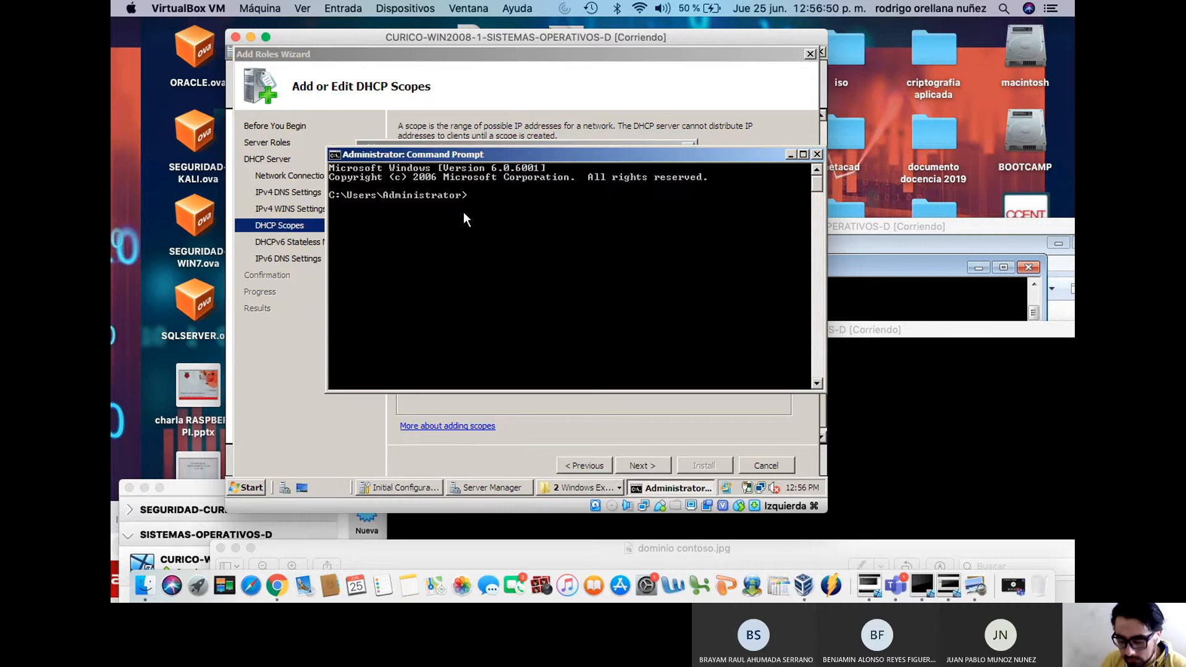
pyautogui.write('ipco')
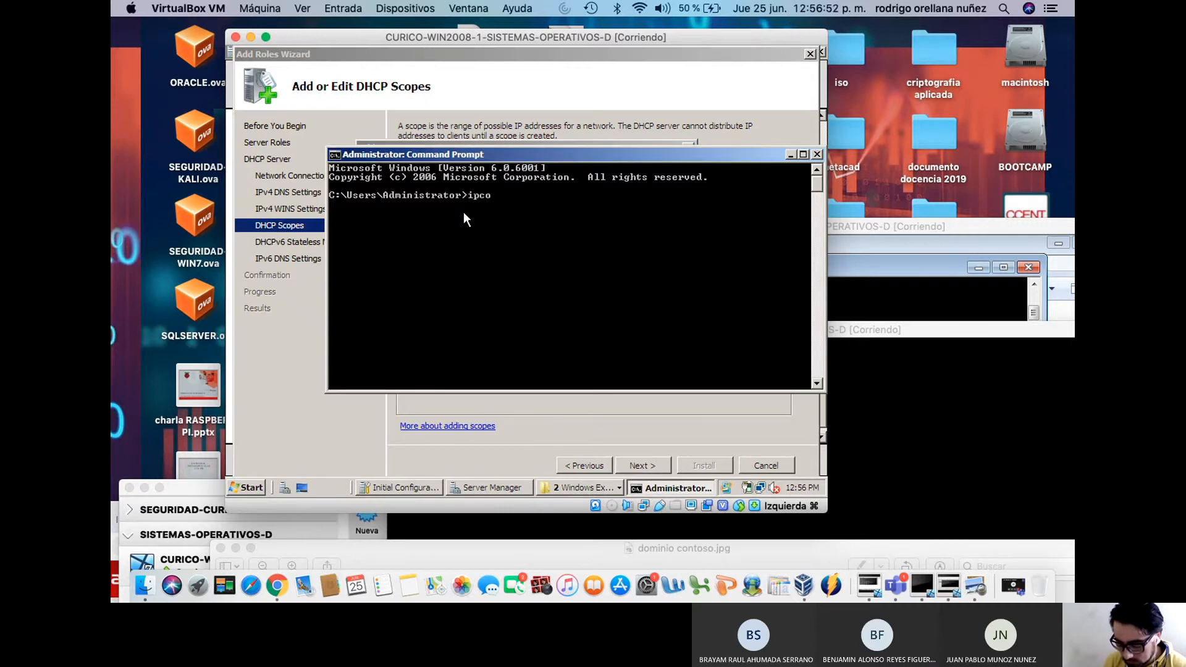
pyautogui.write('nfig')
pyautogui.press('Return')
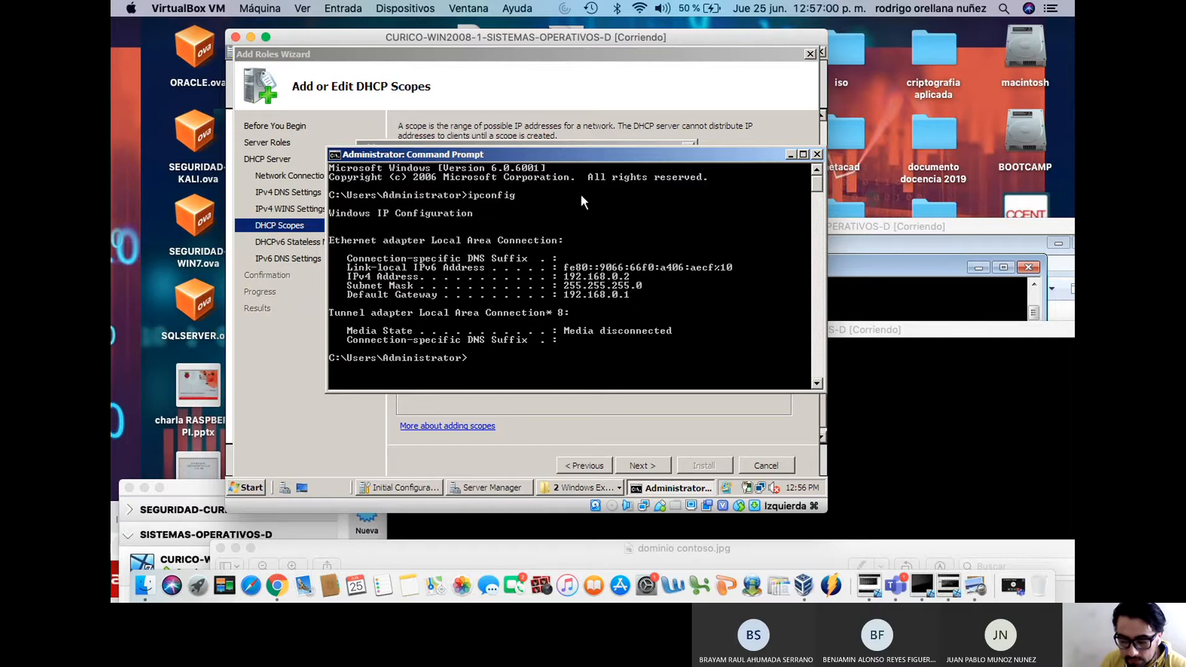
pyautogui.click(591, 105)
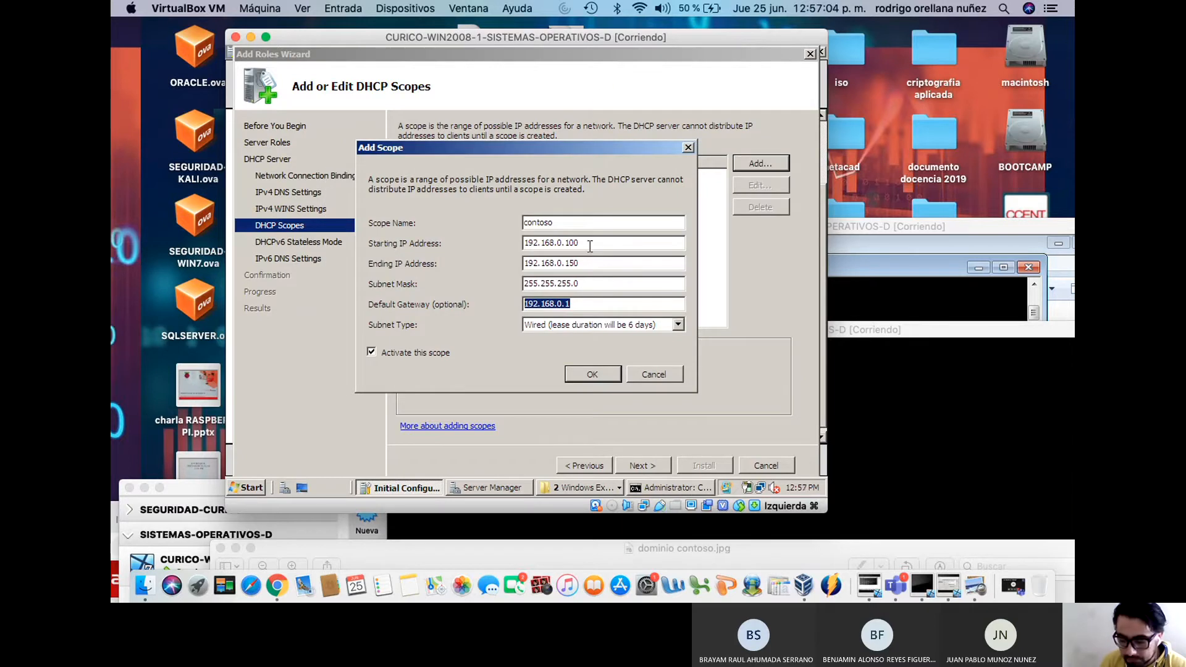
# Check the 192.168.0.1 gateway and 192.168.0.150 ending IP, then list the subnet types
pyautogui.click(581, 304)
pyautogui.moveTo(581, 304); pyautogui.dragTo(471, 303)
pyautogui.moveTo(600, 264); pyautogui.dragTo(502, 255)
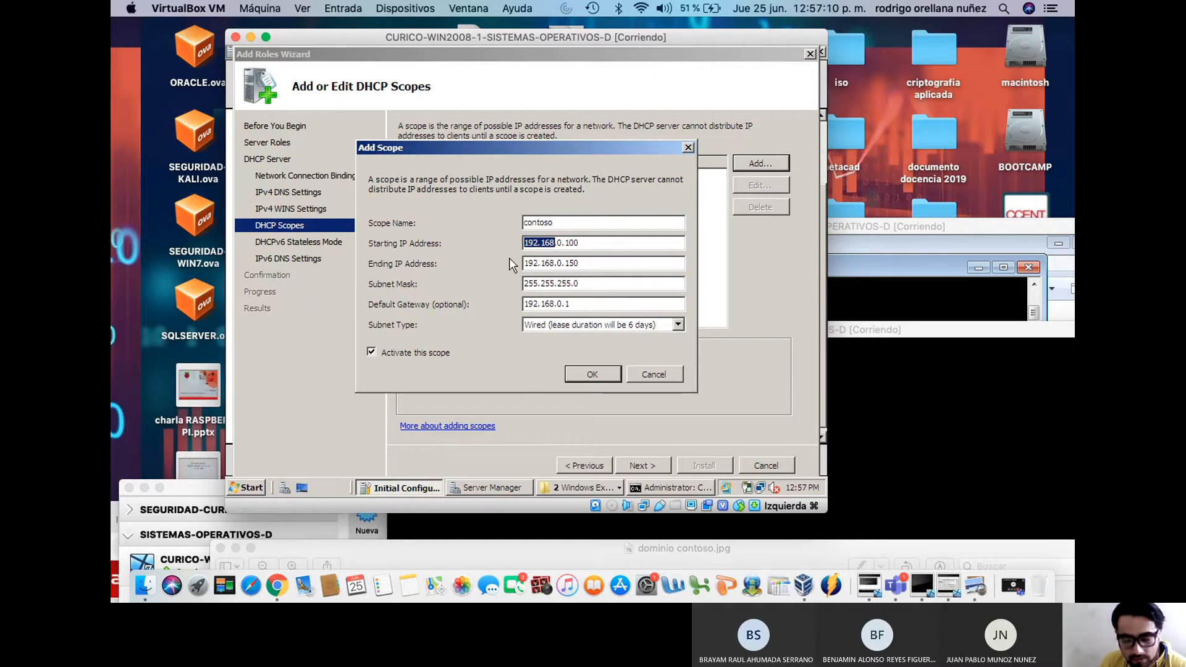
pyautogui.click(576, 325)
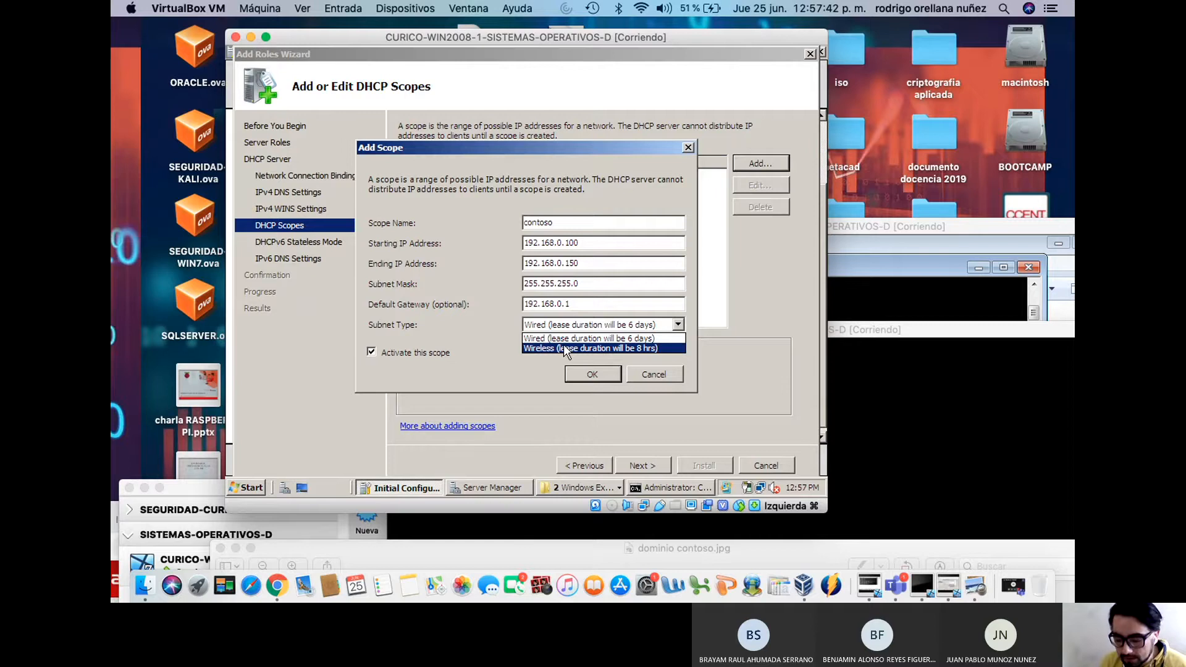
# Switch the subnet type from Wireless to Wired (6-day lease) and save the contoso scope
pyautogui.click(558, 348)
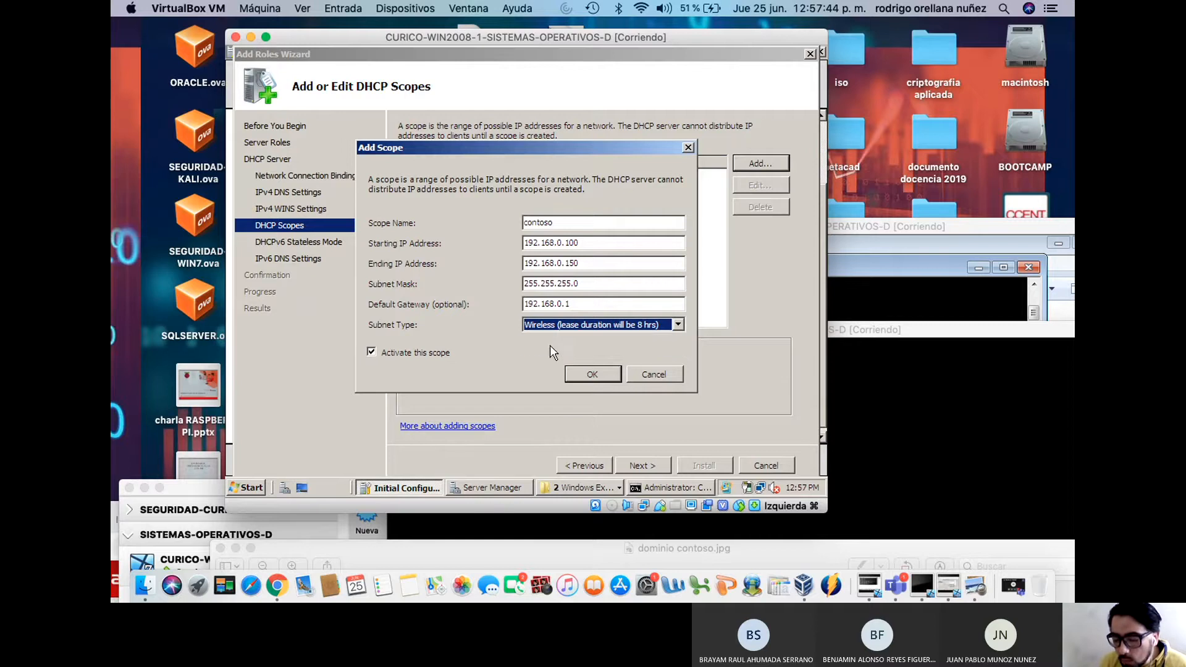
pyautogui.click(563, 324)
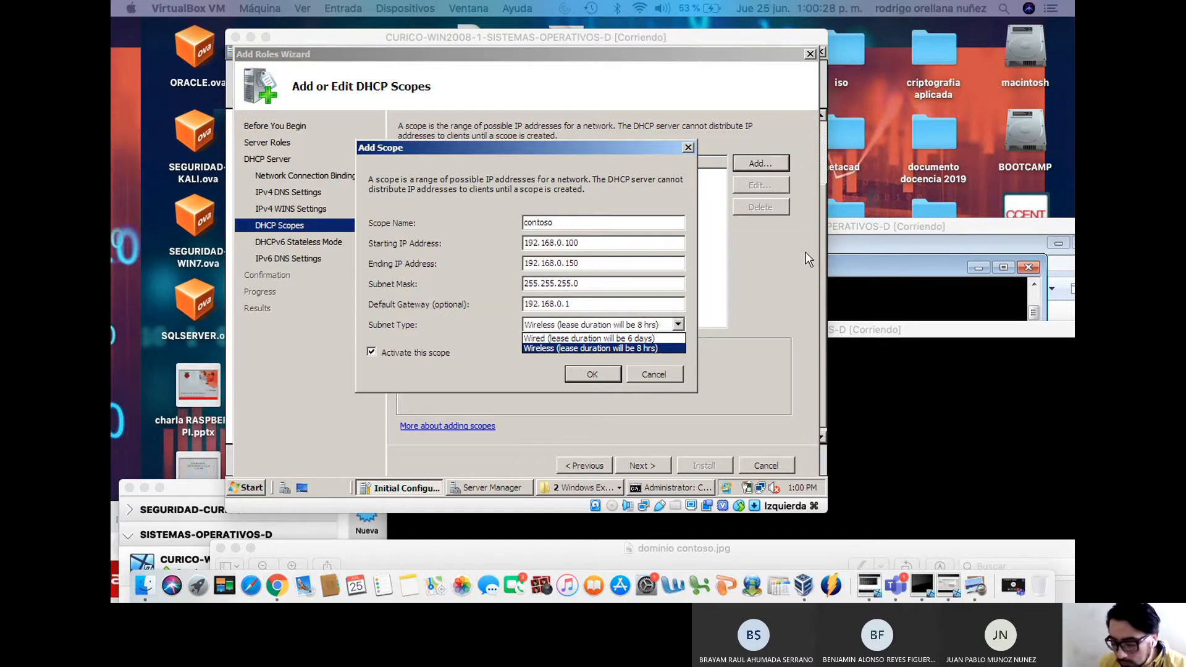
pyautogui.click(539, 340)
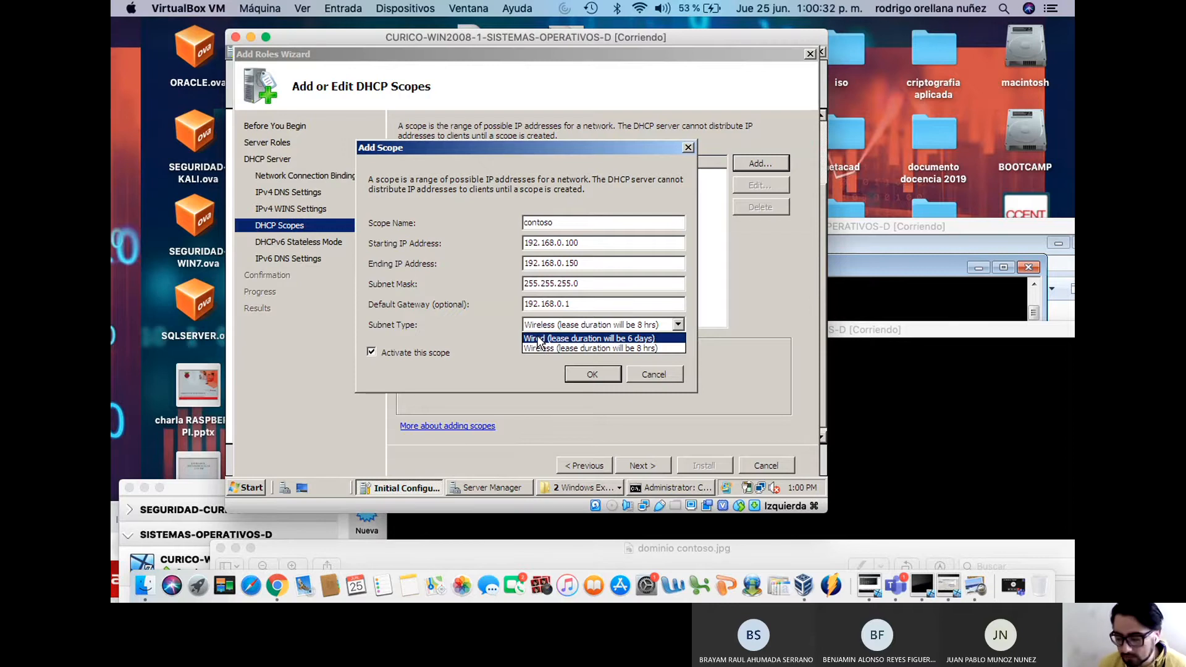
pyautogui.click(548, 339)
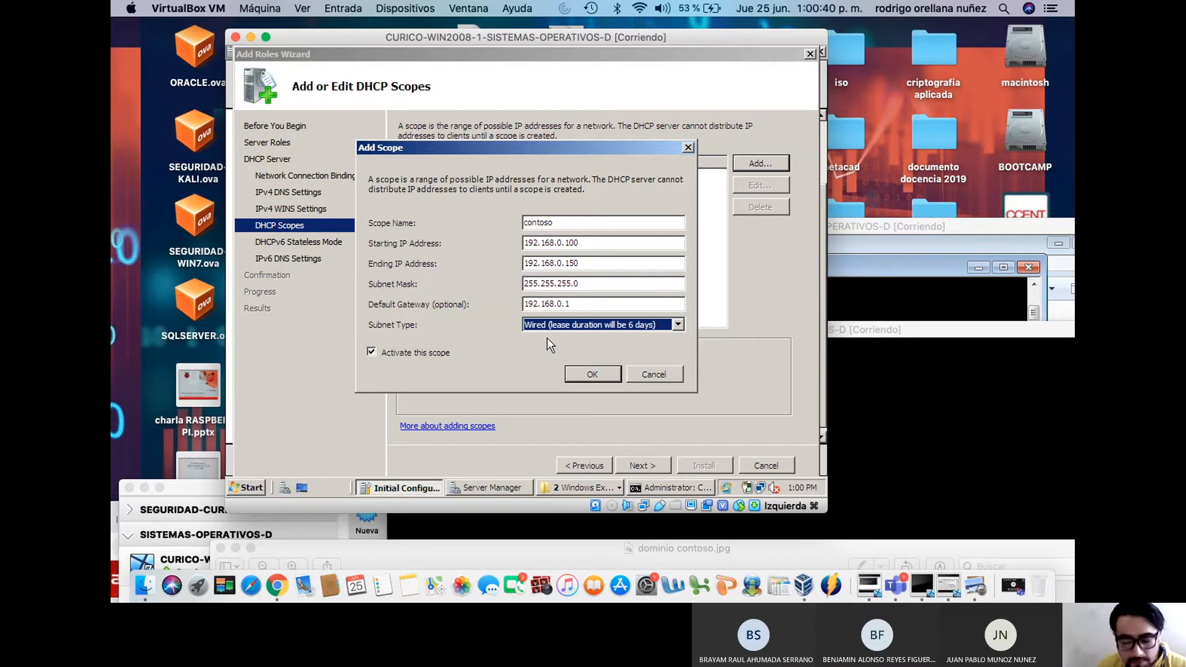
pyautogui.click(592, 374)
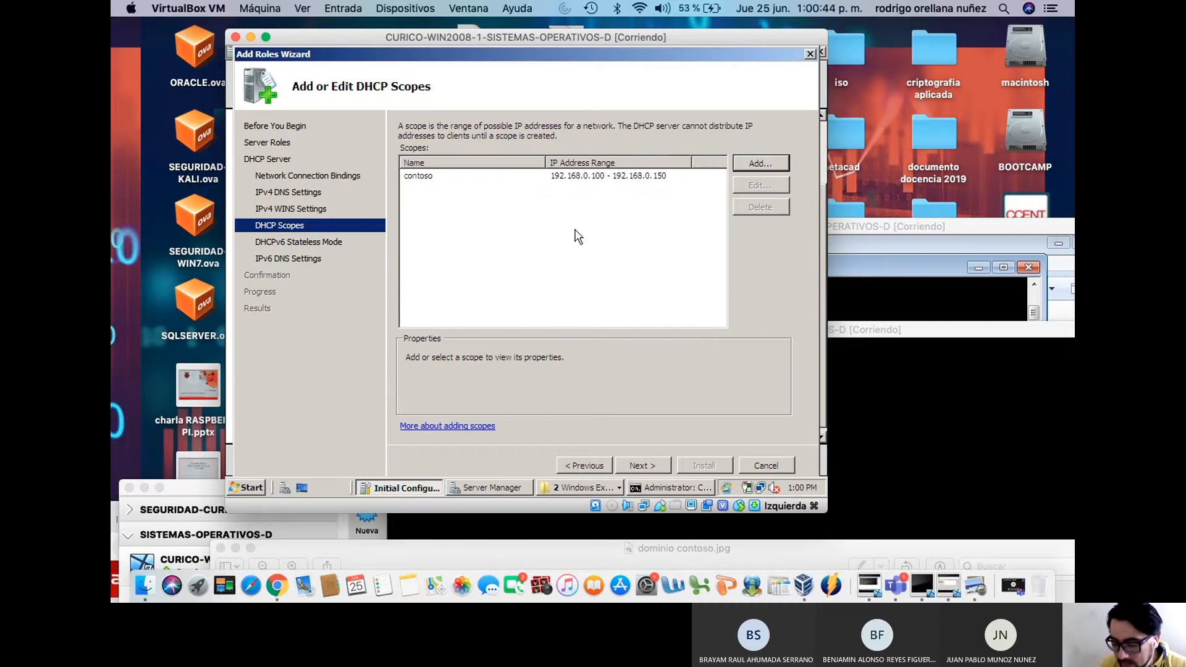
# Open the contoso scope's properties from the list to verify them, then cancel without changes
pyautogui.click(460, 177)
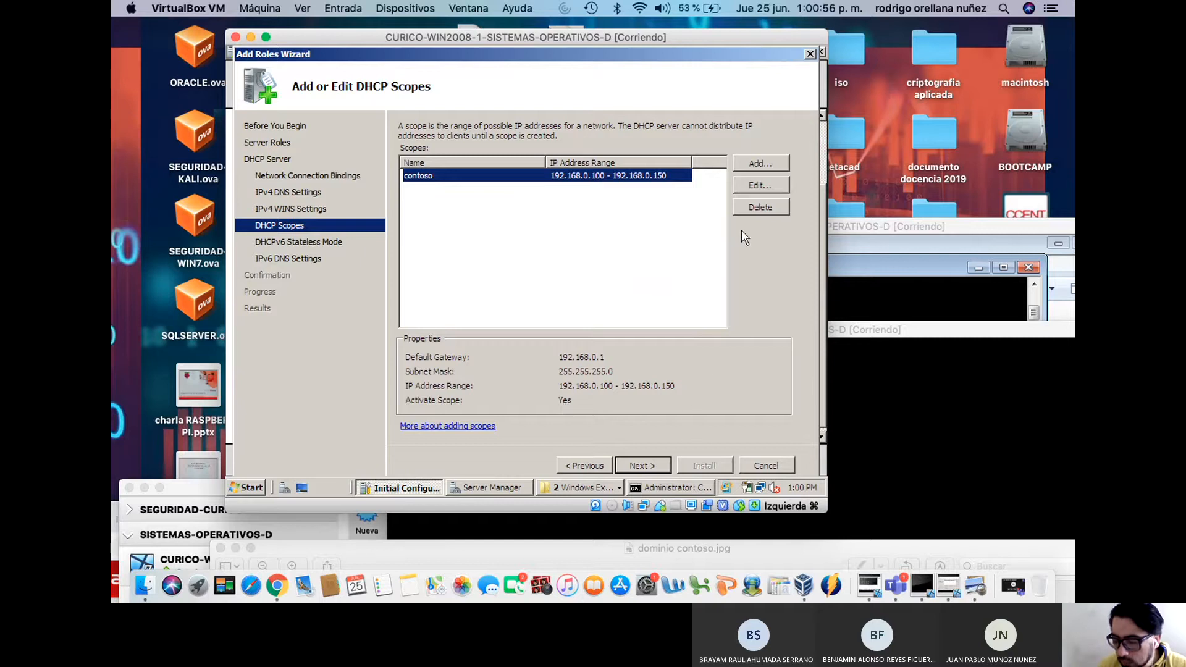
pyautogui.click(744, 190)
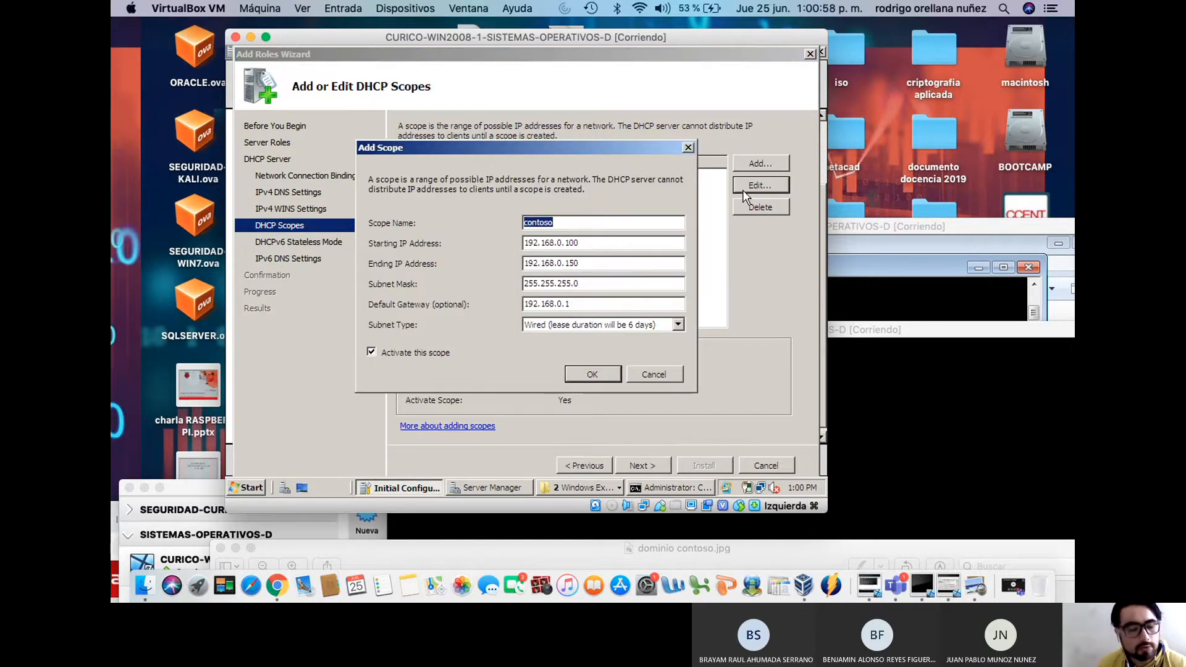
pyautogui.click(656, 372)
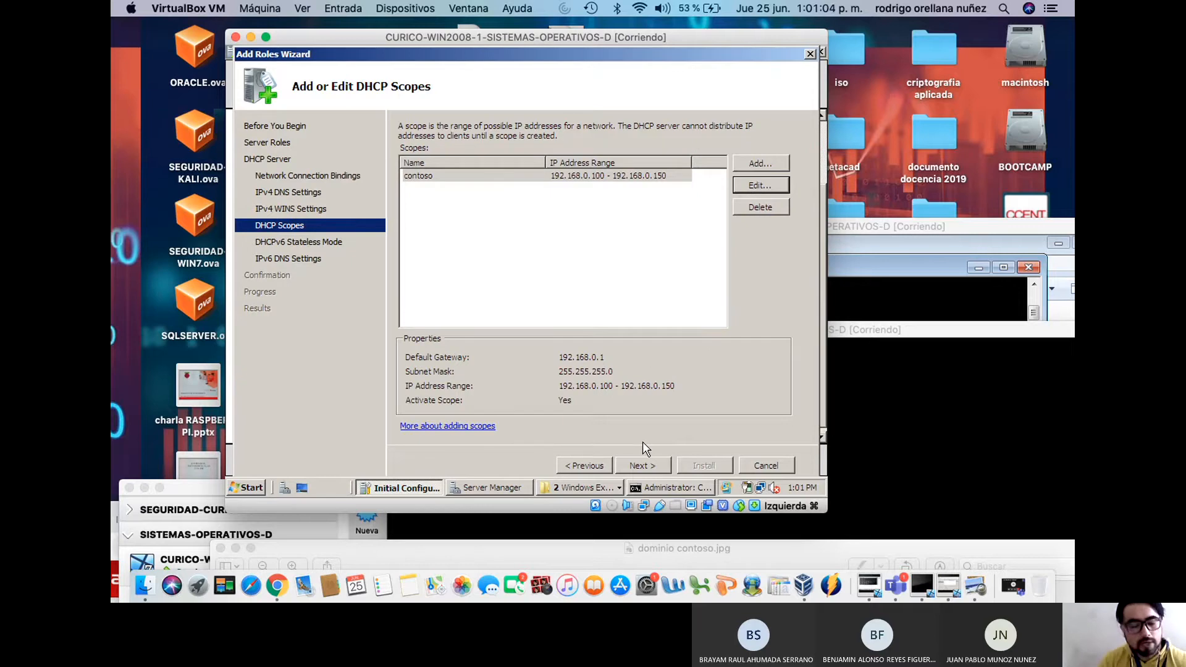
# Reach the DHCPv6 stateless mode step and toggle it between enabled and disabled
pyautogui.click(641, 468)
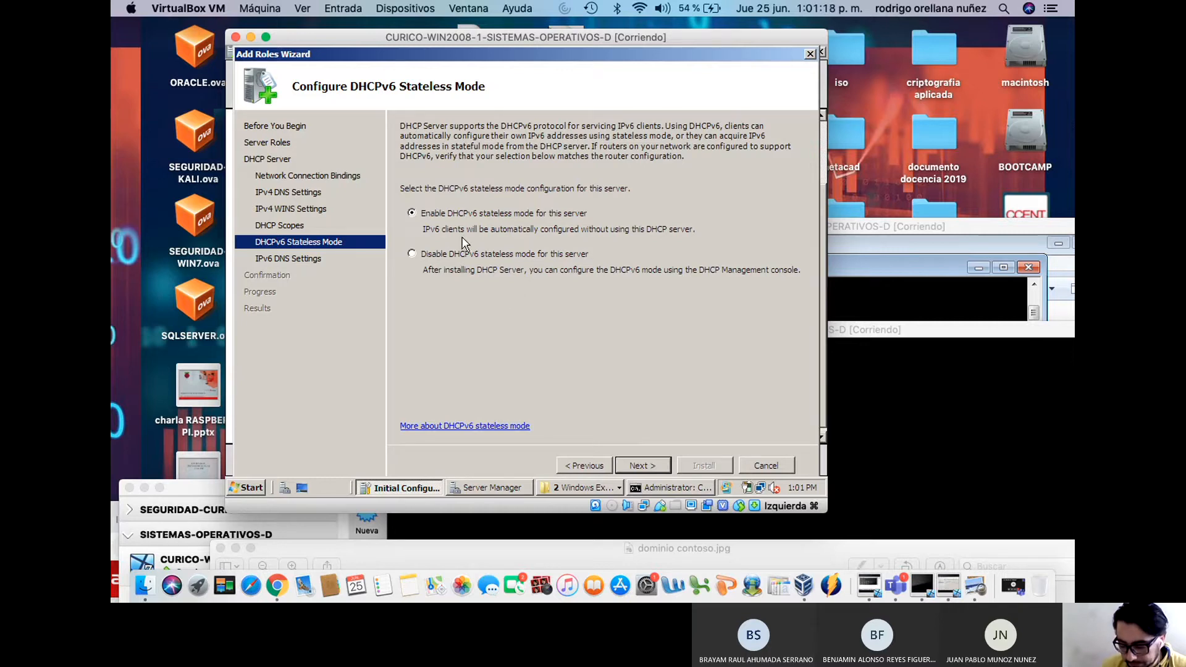
pyautogui.click(462, 255)
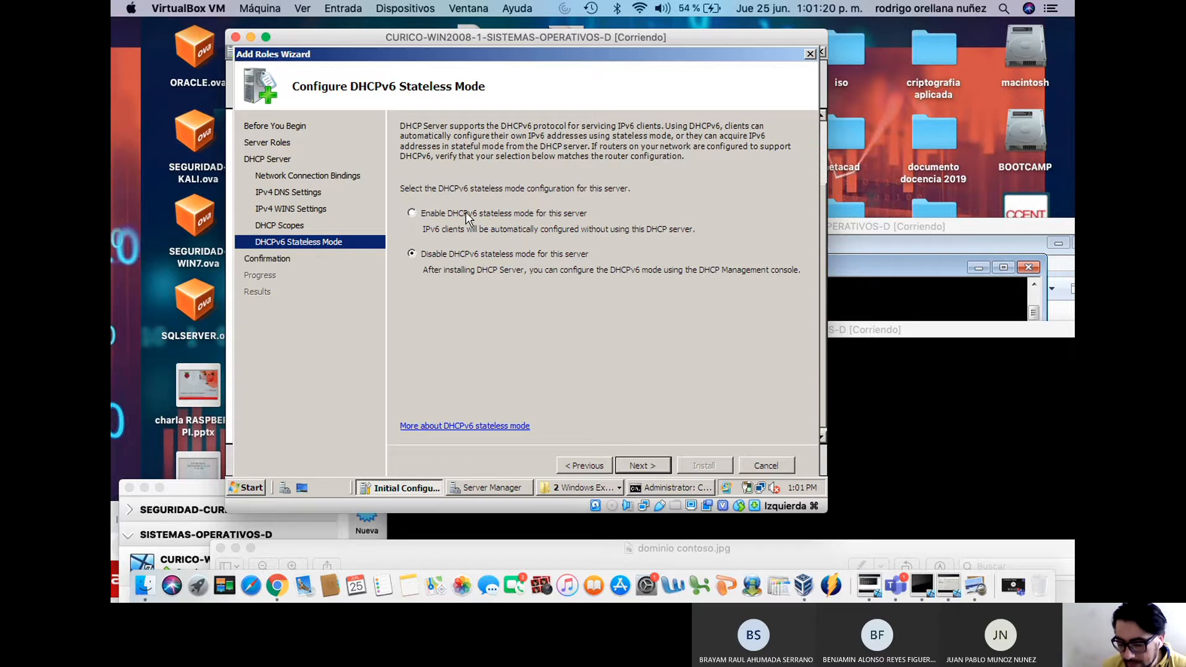
pyautogui.click(468, 214)
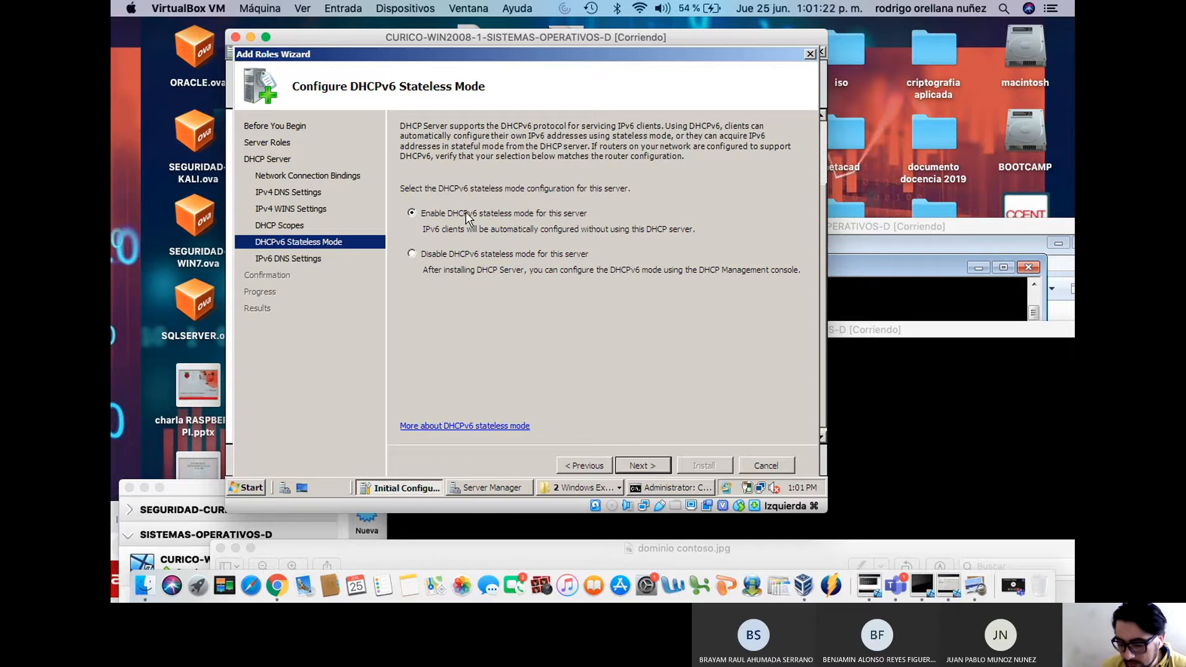
pyautogui.click(467, 254)
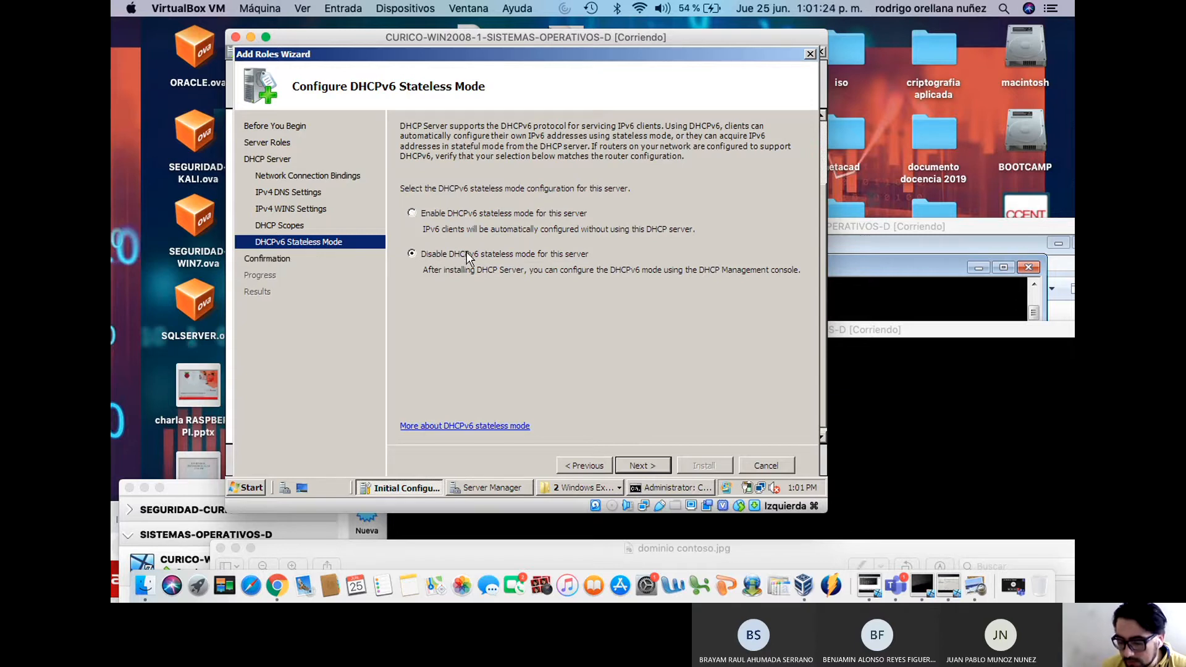
pyautogui.click(465, 210)
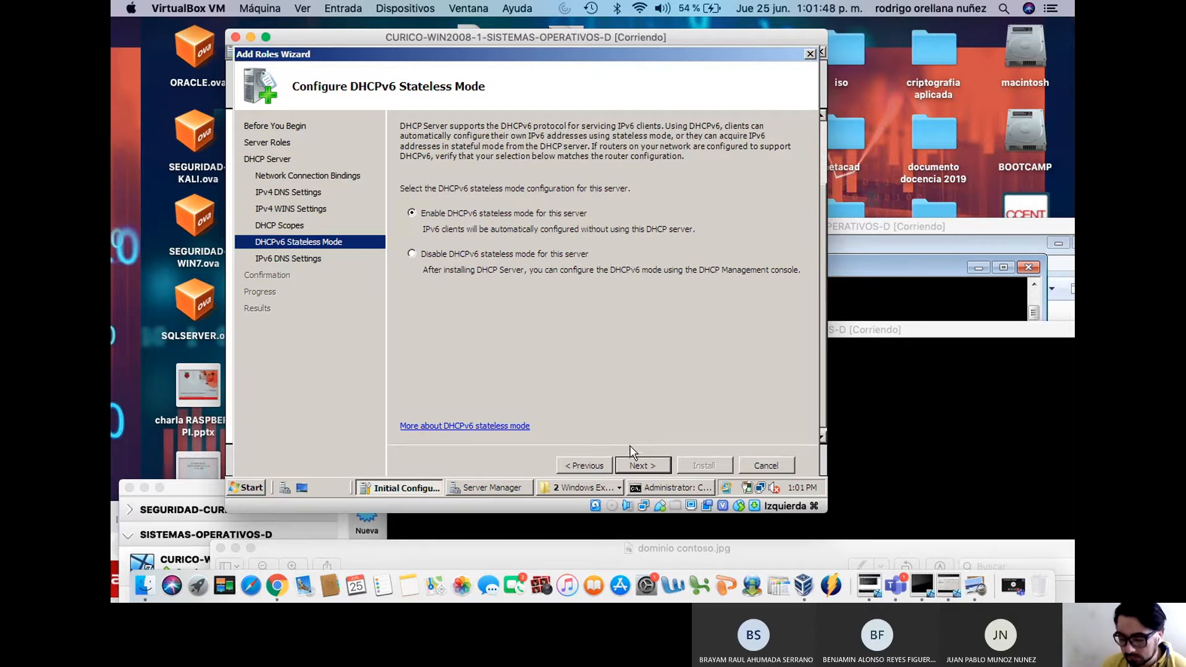
pyautogui.click(514, 258)
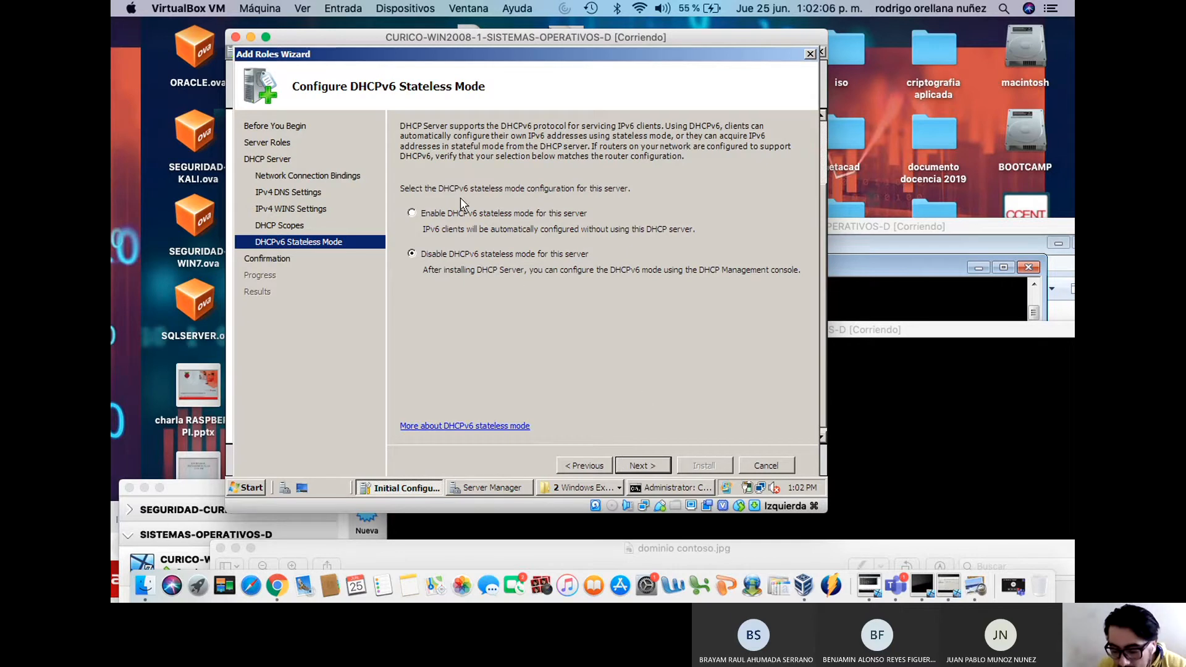
pyautogui.click(463, 213)
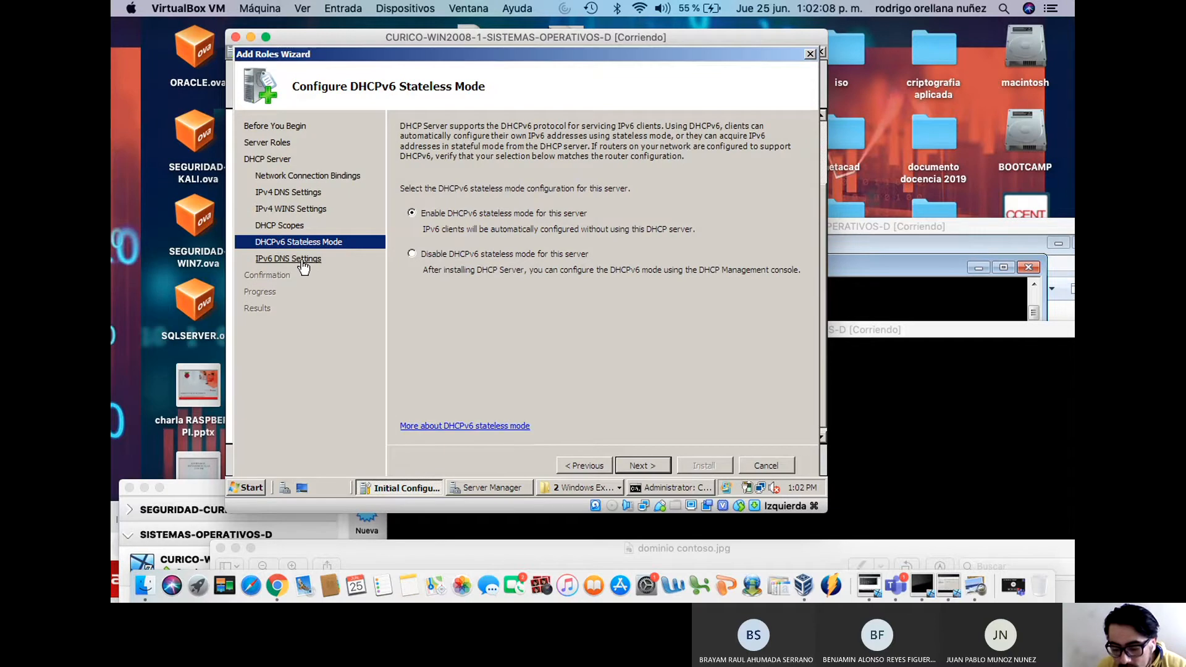
pyautogui.click(433, 250)
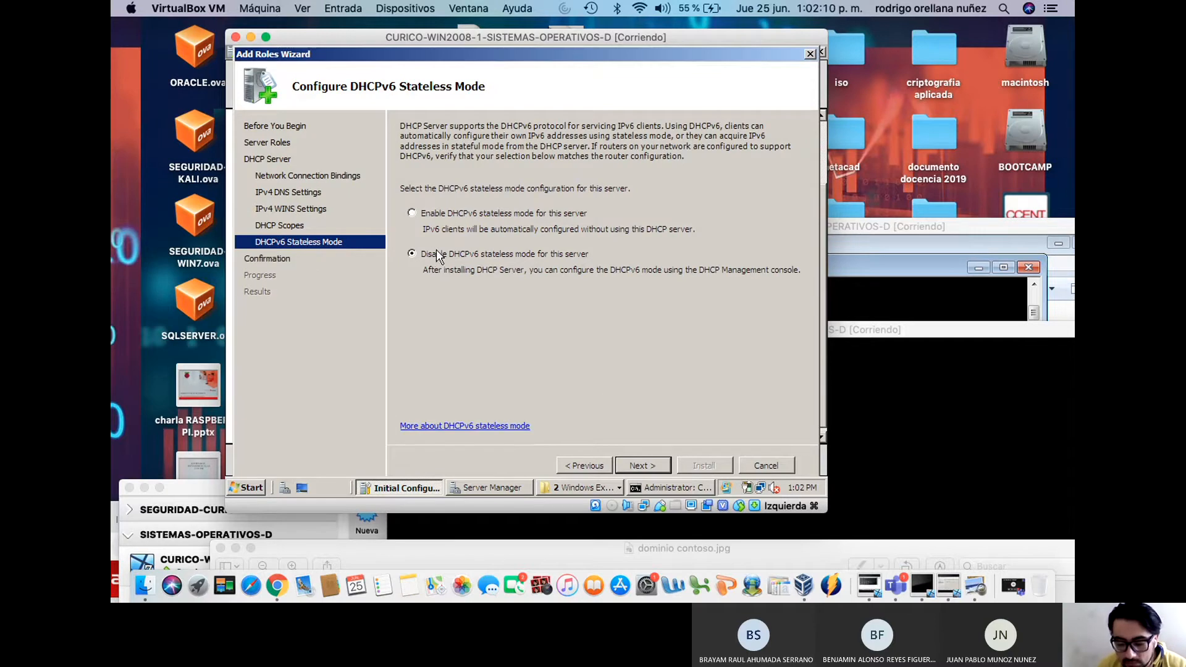
# Preview the confirmation summary, then return and enable DHCPv6 stateless mode
pyautogui.click(640, 459)
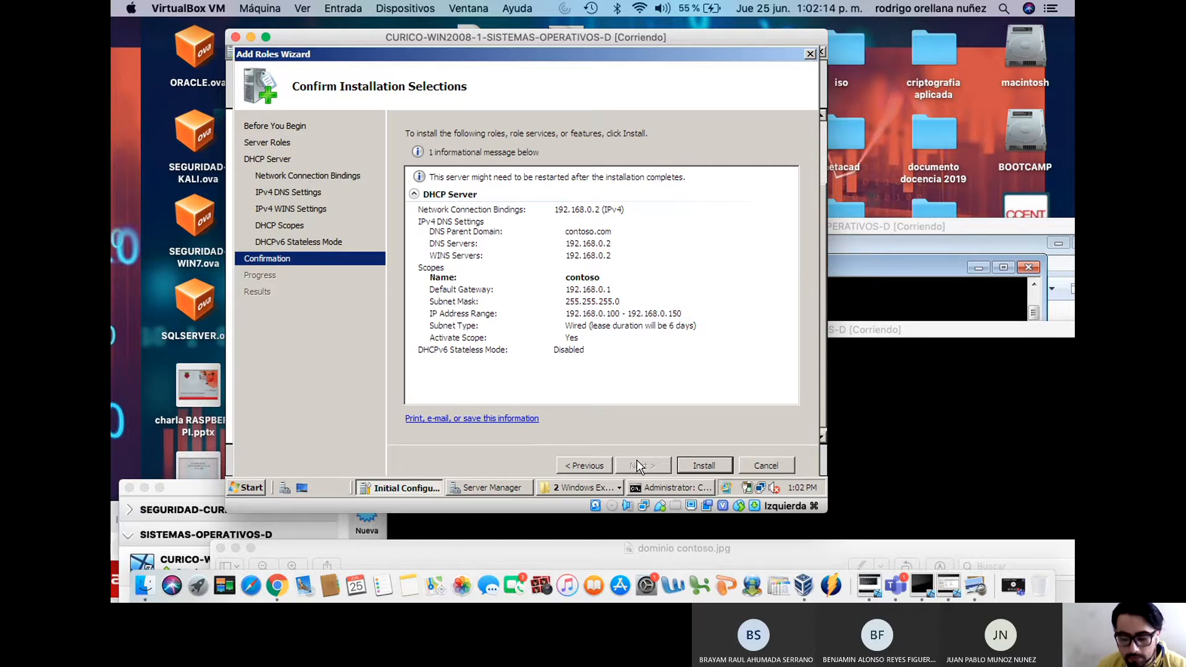
pyautogui.click(601, 467)
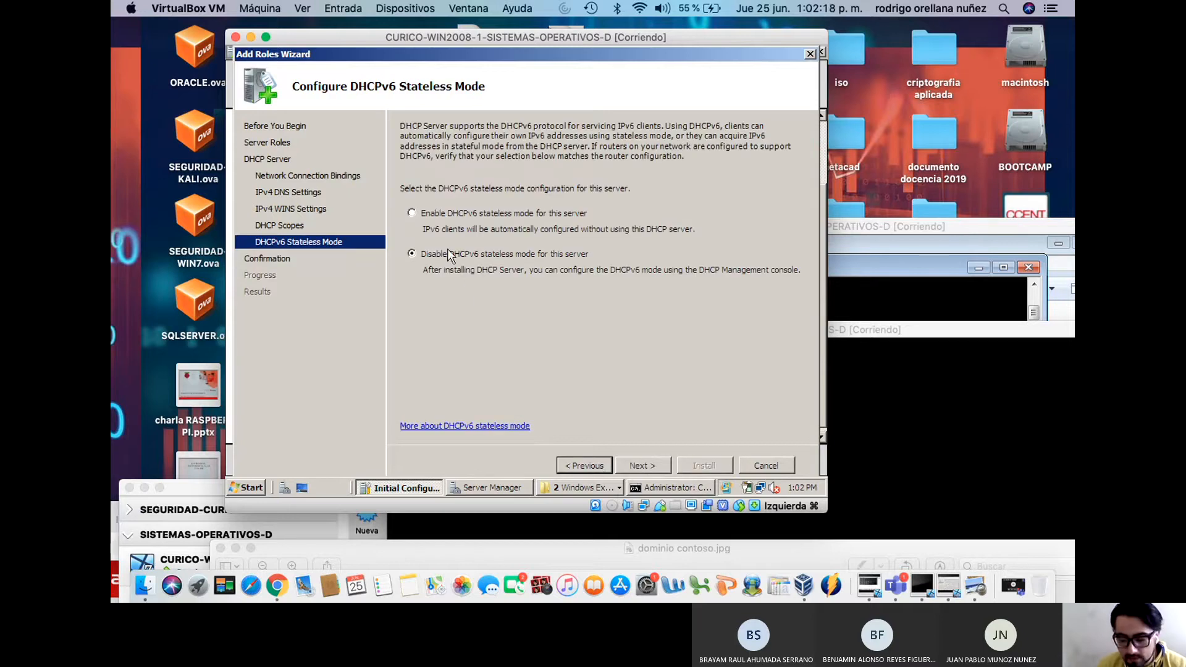
pyautogui.click(456, 215)
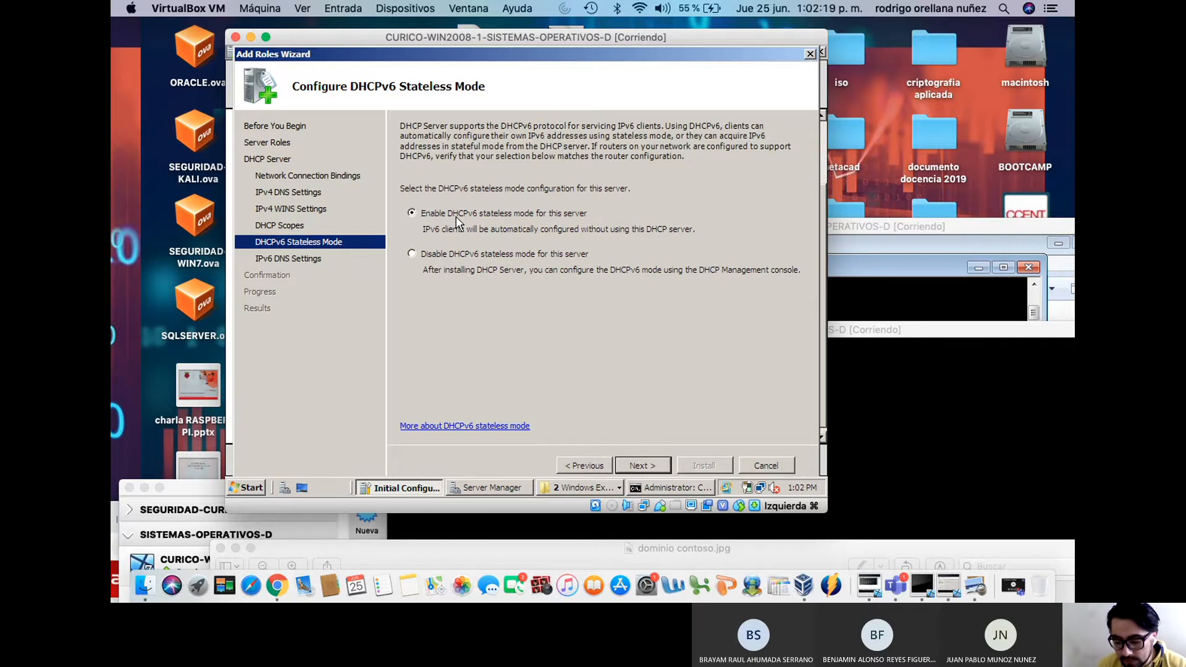
# Set contoso.com as the IPv6 DNS parent domain, validate the preferred IPv6 DNS server, and continue
pyautogui.click(647, 471)
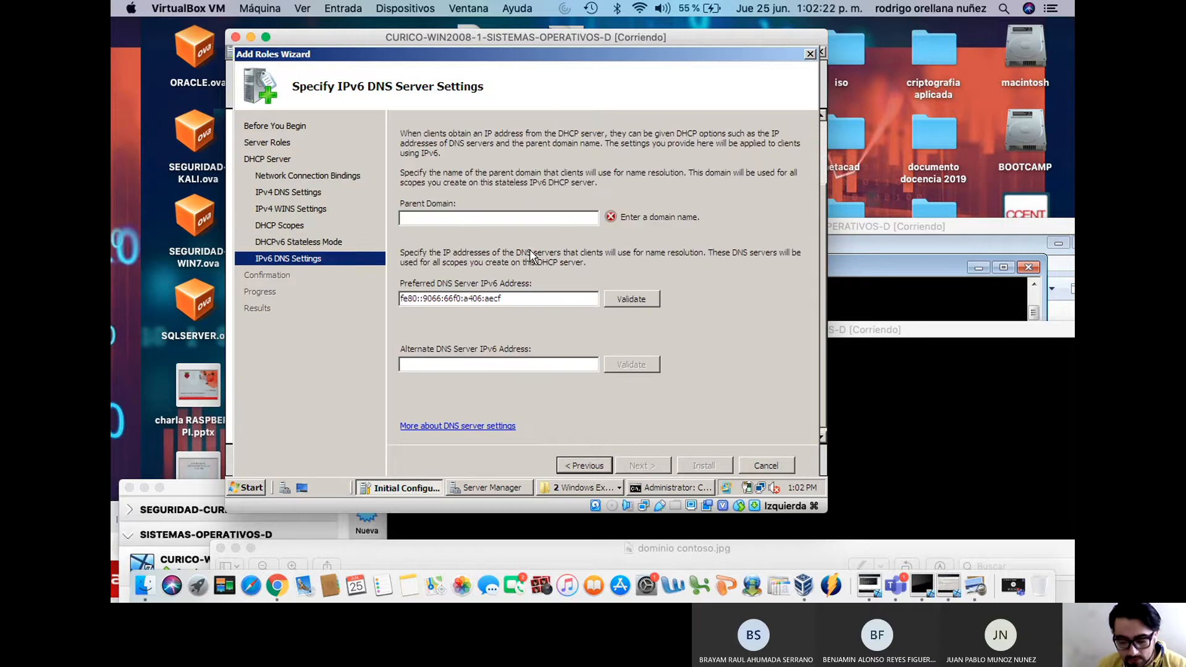
pyautogui.click(575, 462)
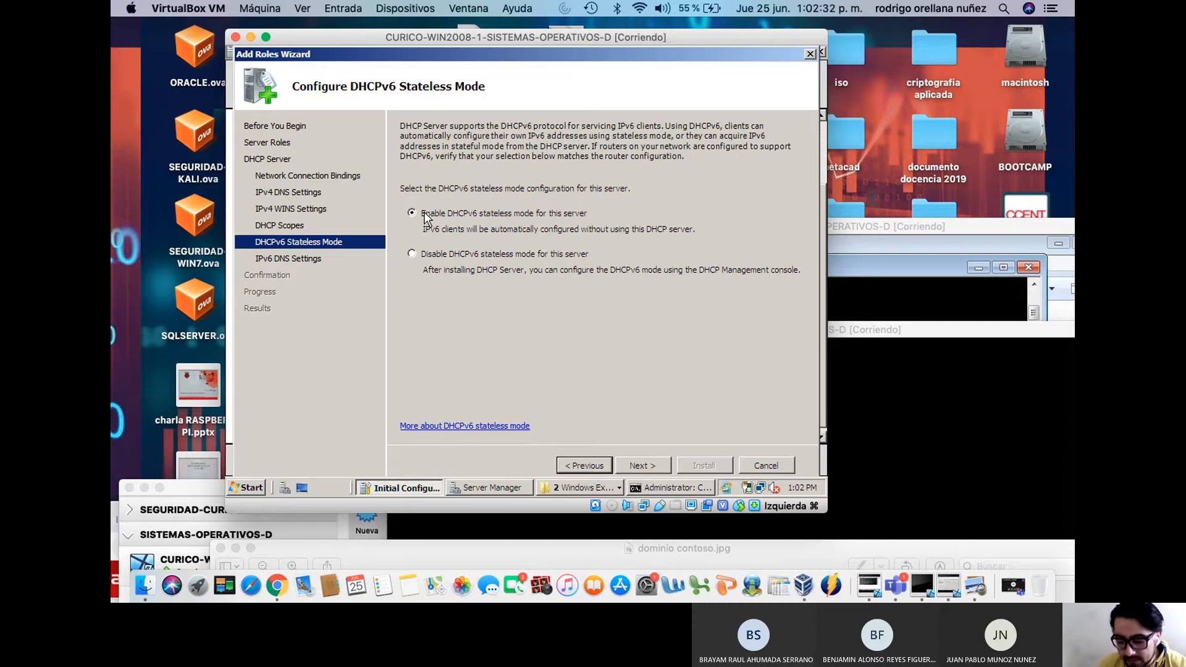
pyautogui.click(639, 467)
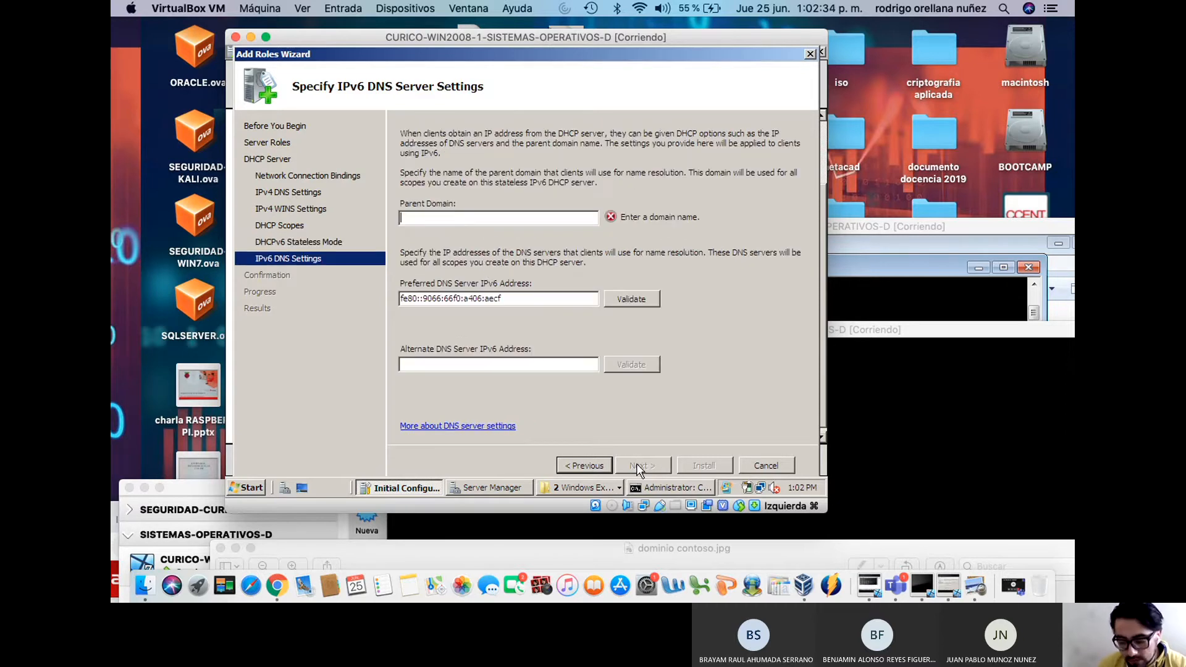
pyautogui.write('con')
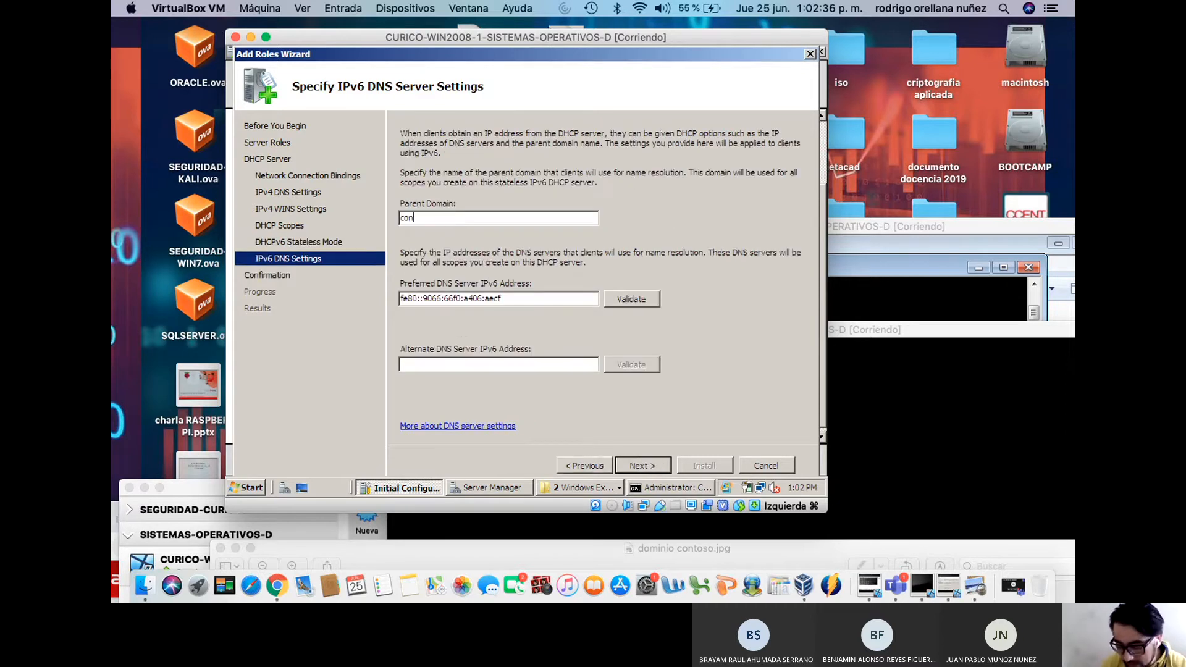
pyautogui.write('toso.com')
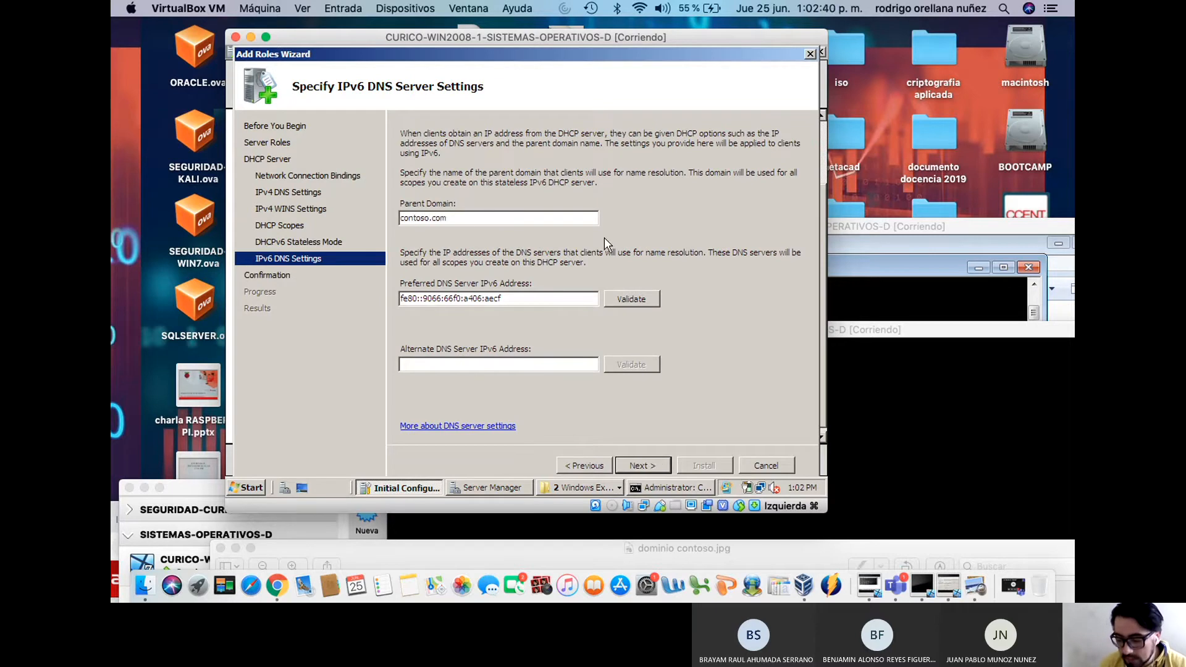
pyautogui.moveTo(520, 300); pyautogui.dragTo(391, 304)
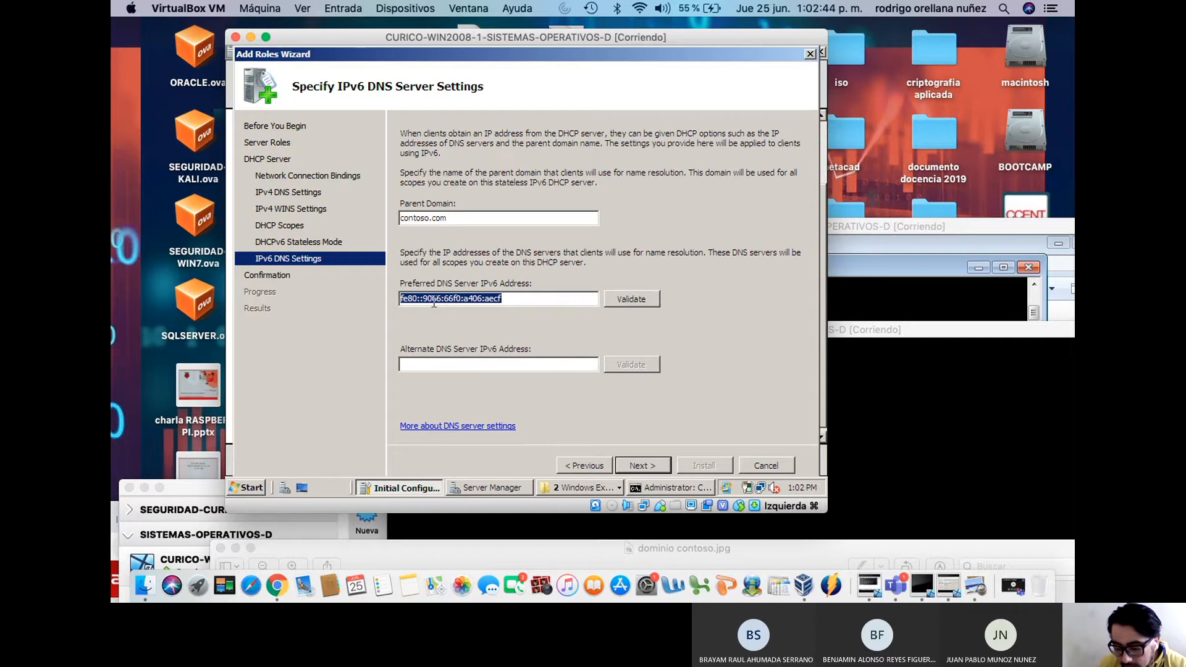
pyautogui.click(623, 306)
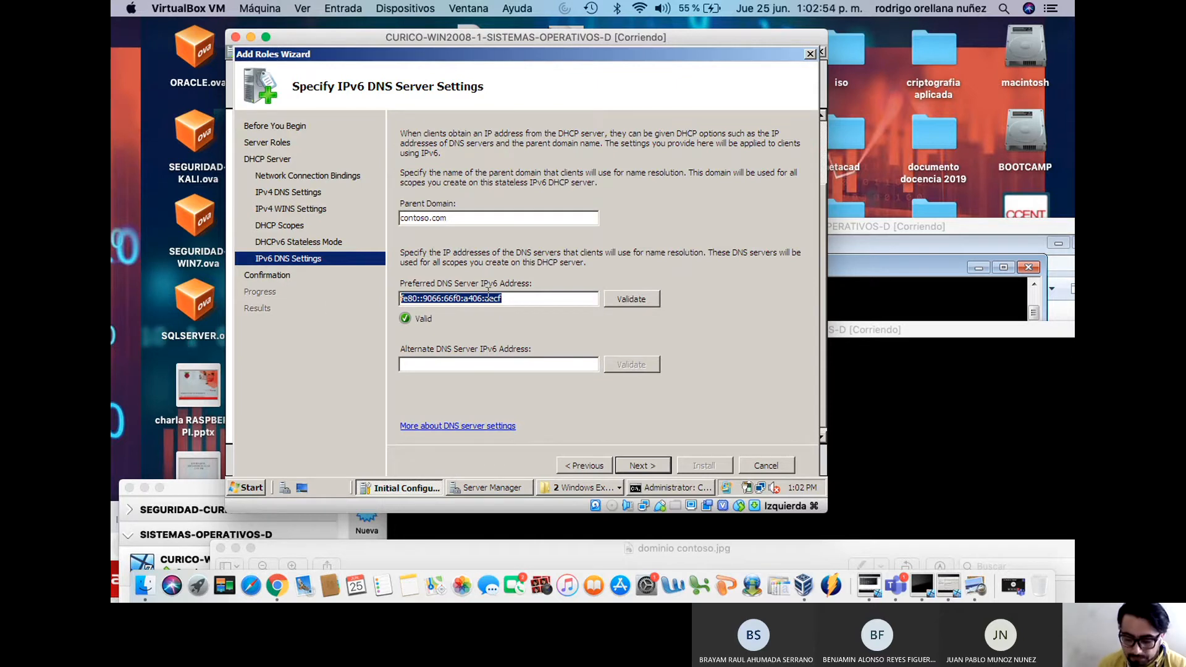
pyautogui.click(646, 467)
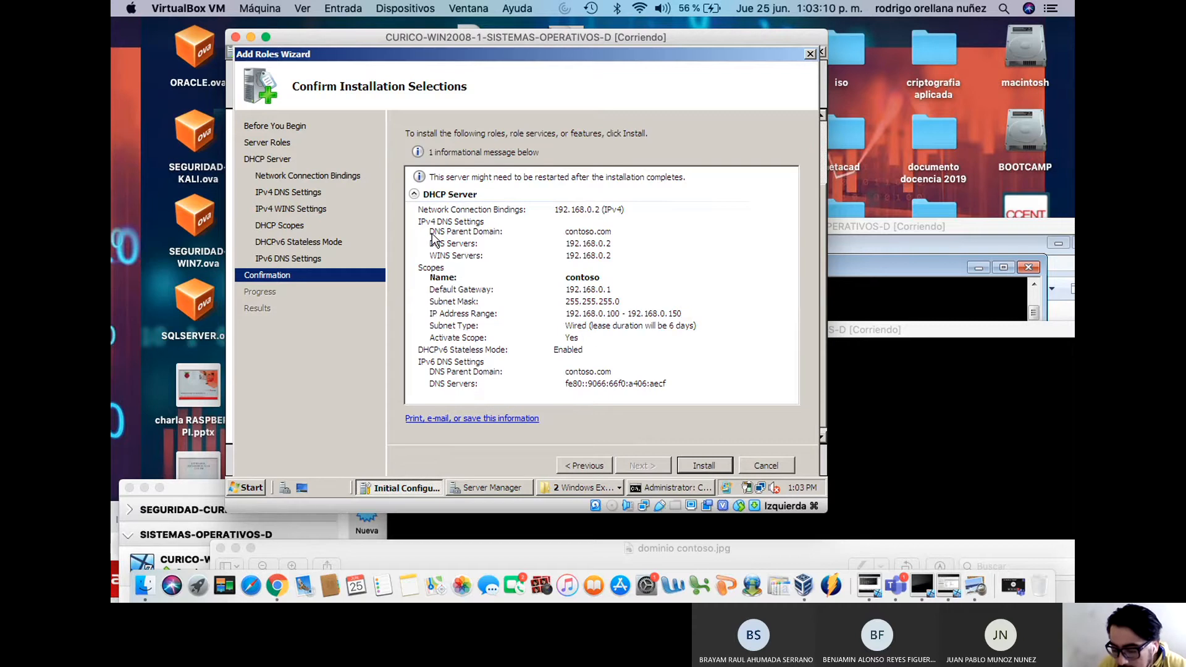
# Open the installation report in Internet Explorer and highlight the 192.168.0.2 IPv4 network binding
pyautogui.click(496, 420)
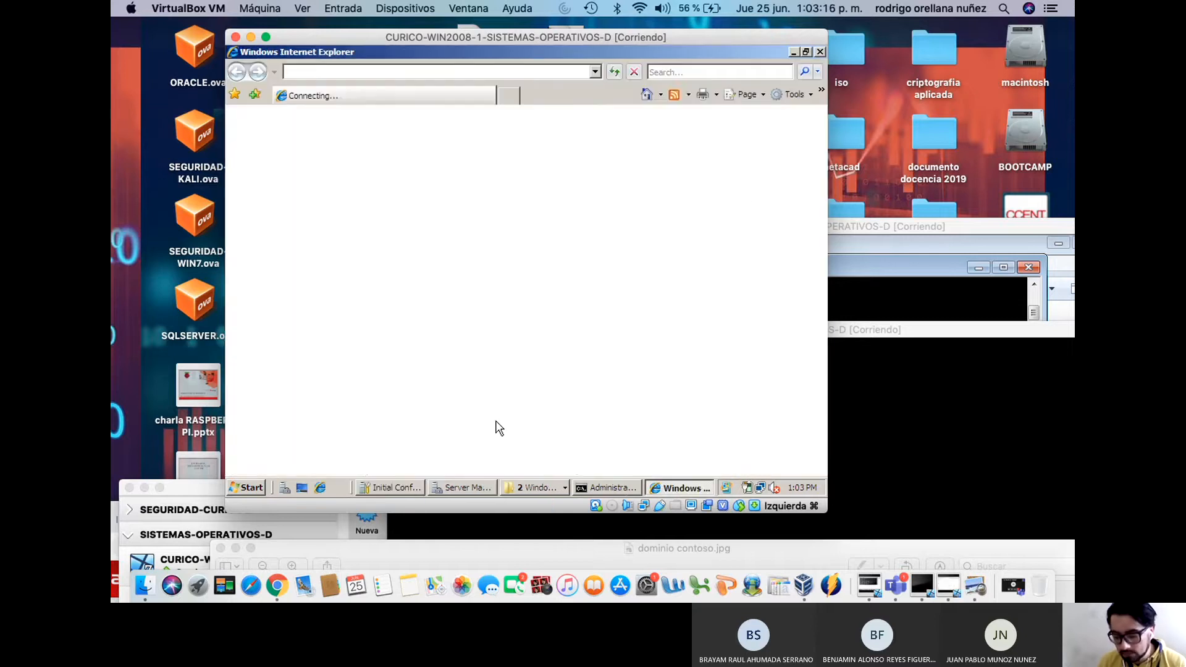
pyautogui.scroll(-1, 481, 295)
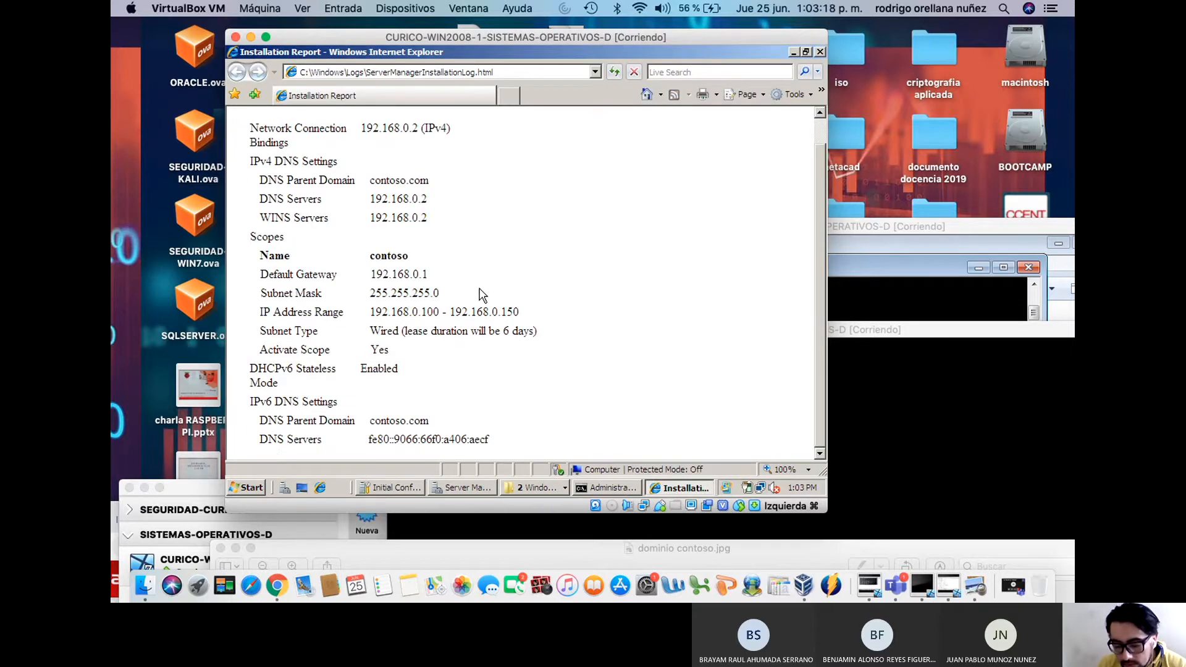
pyautogui.scroll(1, 482, 294)
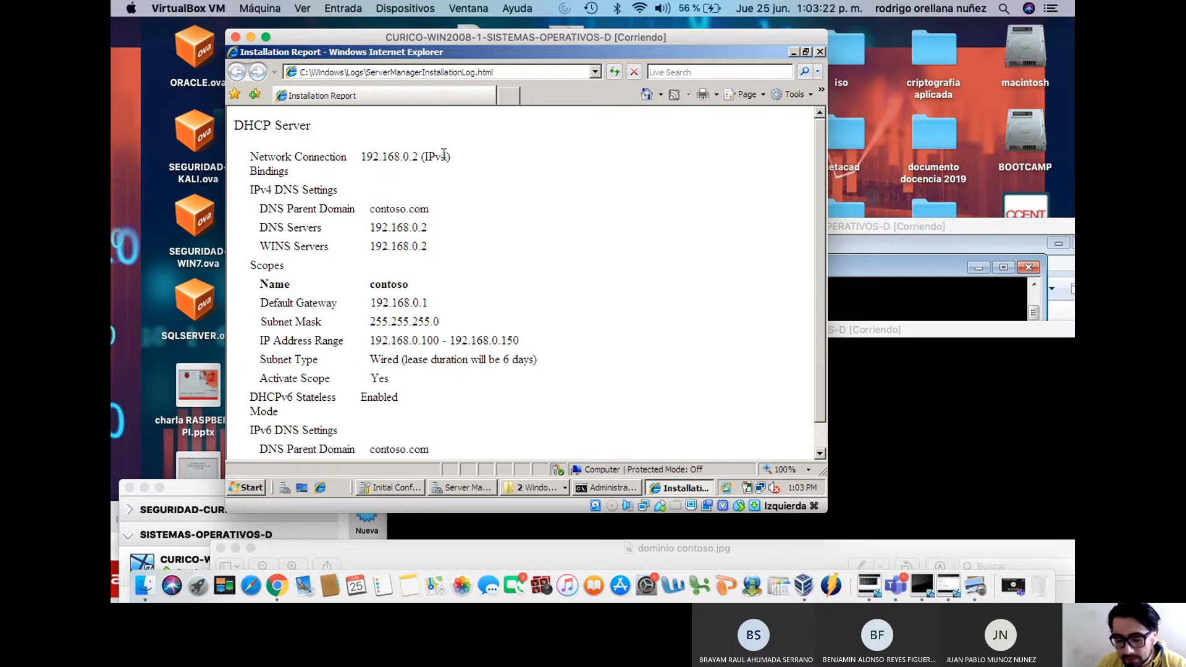
pyautogui.moveTo(458, 161); pyautogui.dragTo(247, 162)
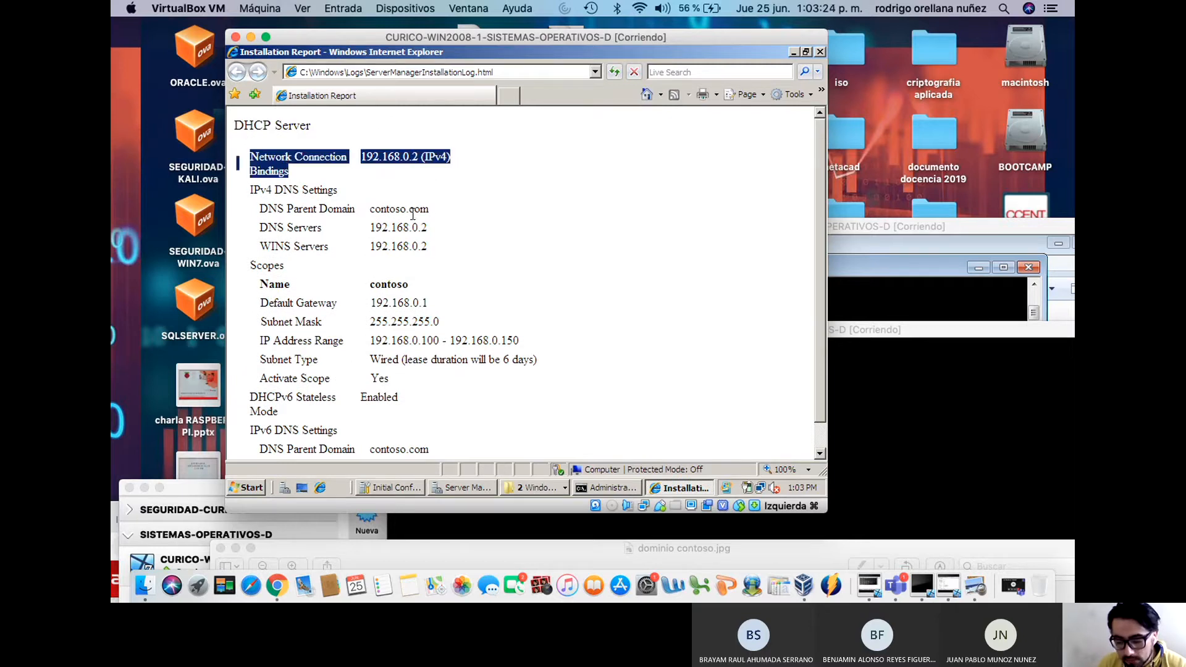
pyautogui.click(446, 224)
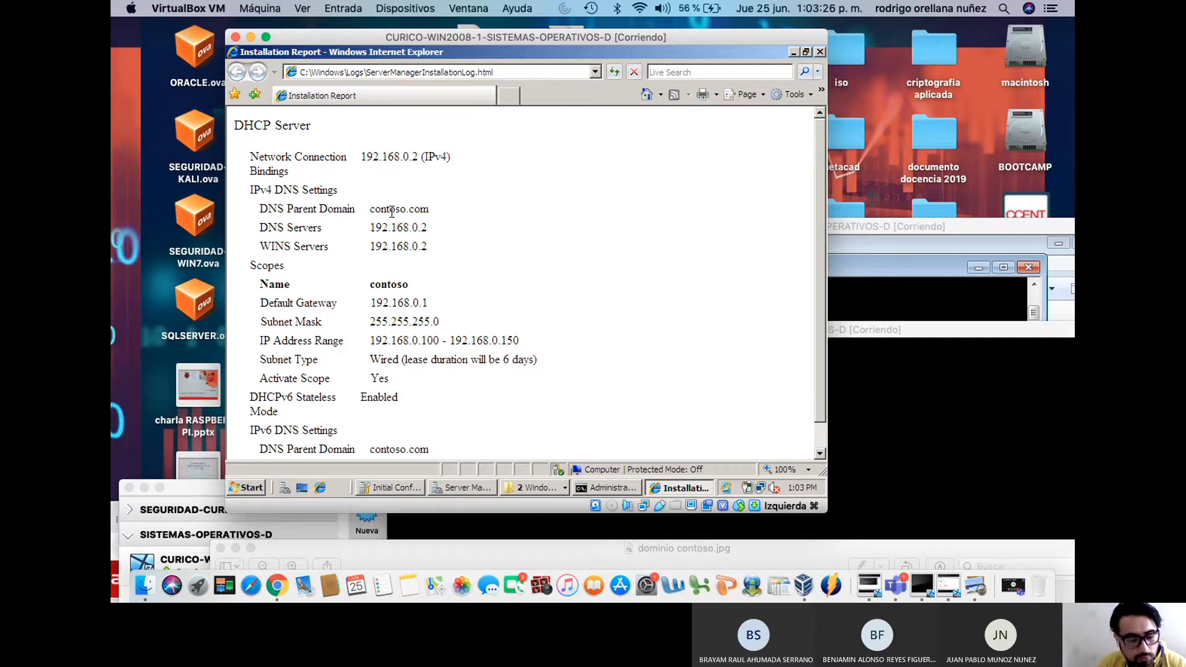
# Highlight DNS server 192.168.0.2, WINS server, gateway 192.168.0.1, mask 255.255.255.0 and Wired 6-day lease
pyautogui.moveTo(446, 233); pyautogui.dragTo(369, 229)
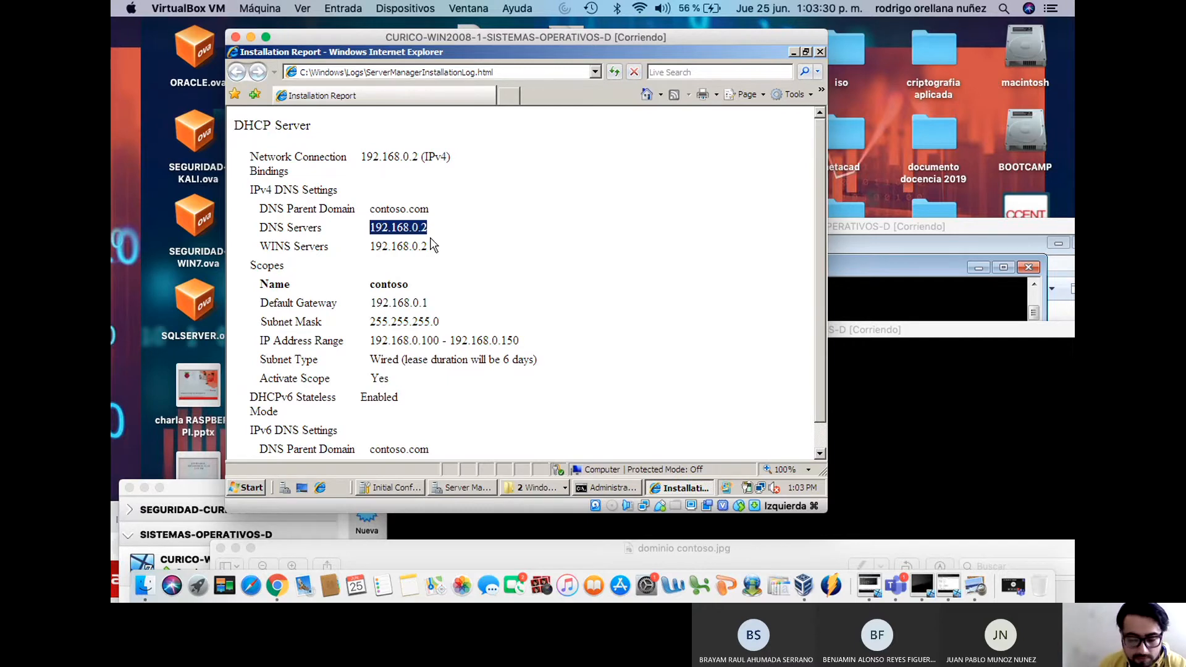
pyautogui.moveTo(441, 250); pyautogui.dragTo(361, 252)
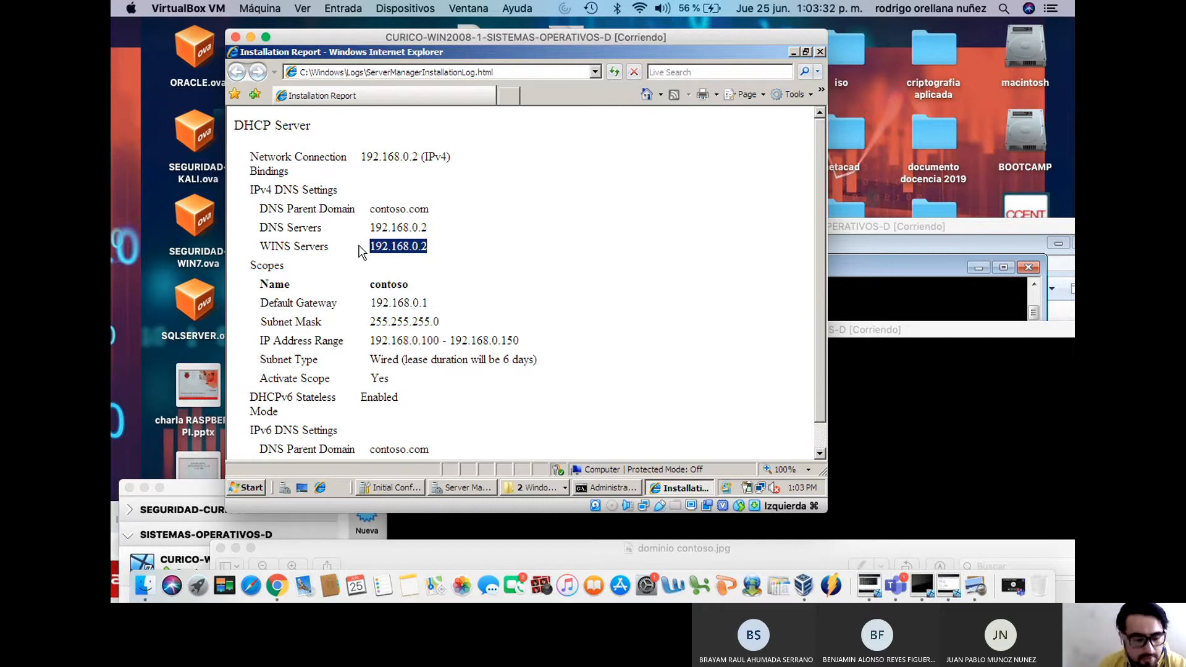
pyautogui.moveTo(440, 307); pyautogui.dragTo(355, 303)
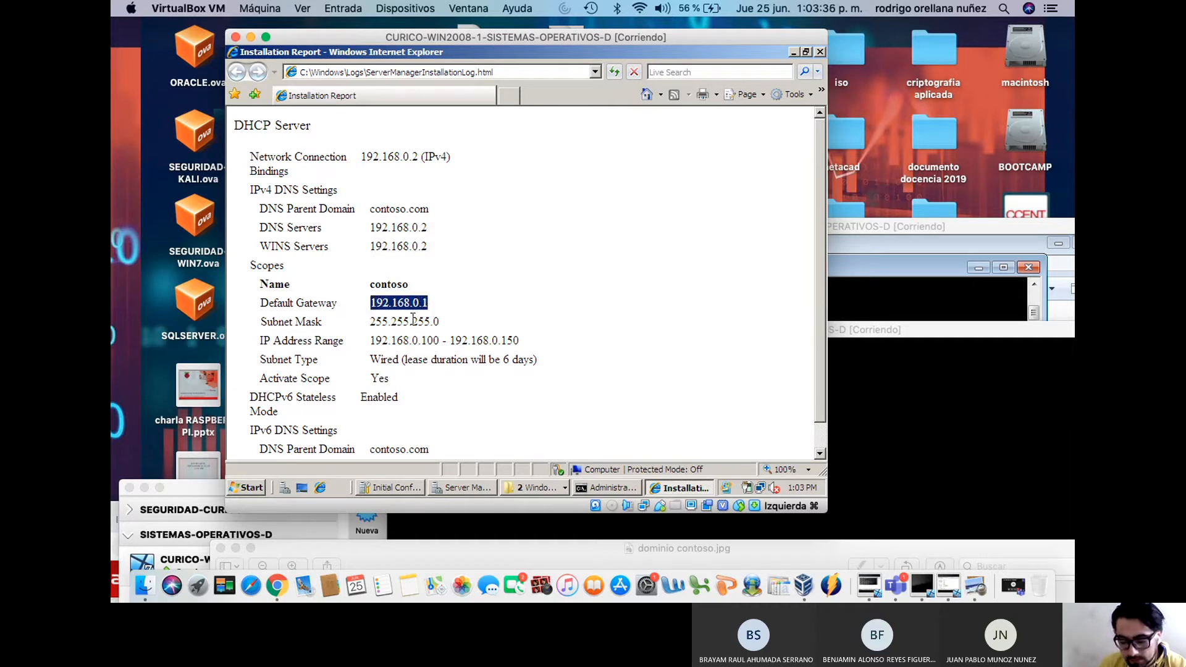
pyautogui.moveTo(449, 322); pyautogui.dragTo(368, 323)
pyautogui.moveTo(528, 349); pyautogui.dragTo(363, 344)
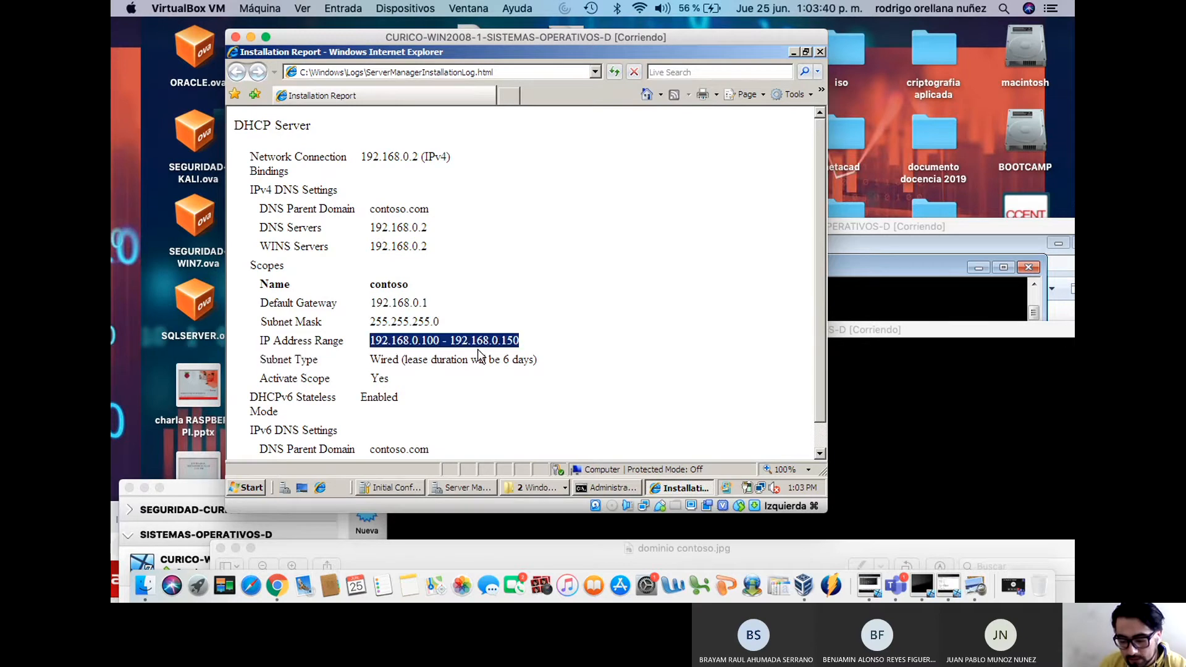
pyautogui.moveTo(553, 365); pyautogui.dragTo(382, 369)
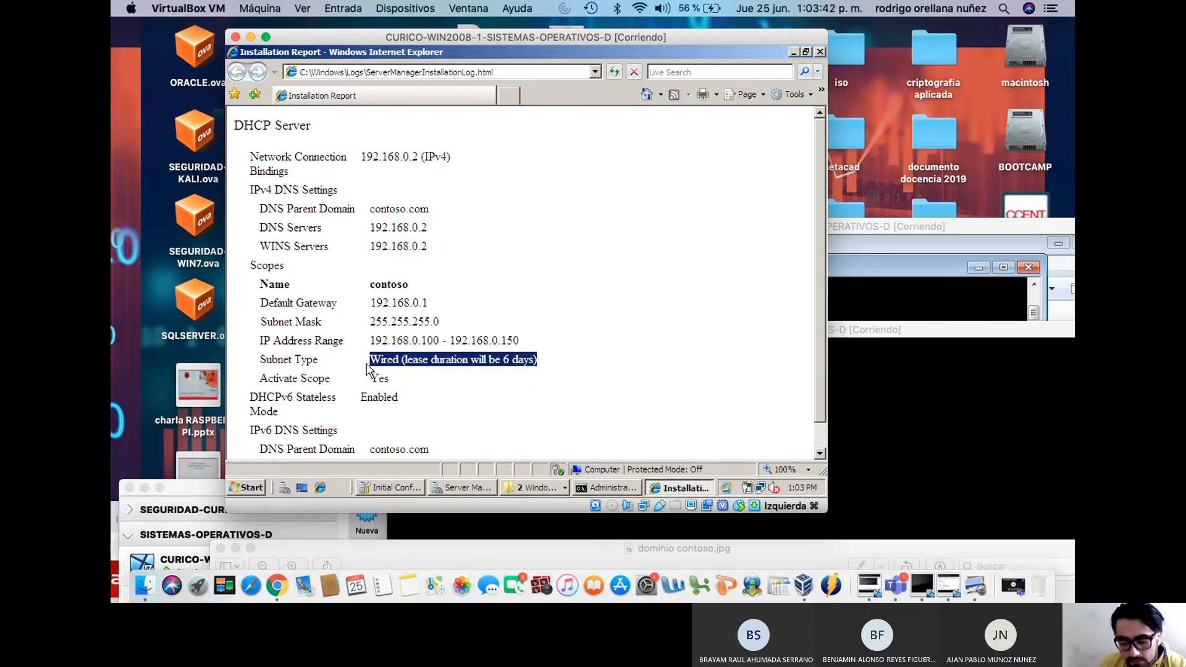
# Highlight the IPv6 parent domain contoso.com and the IPv6 DNS server address
pyautogui.scroll(-1, 434, 384)
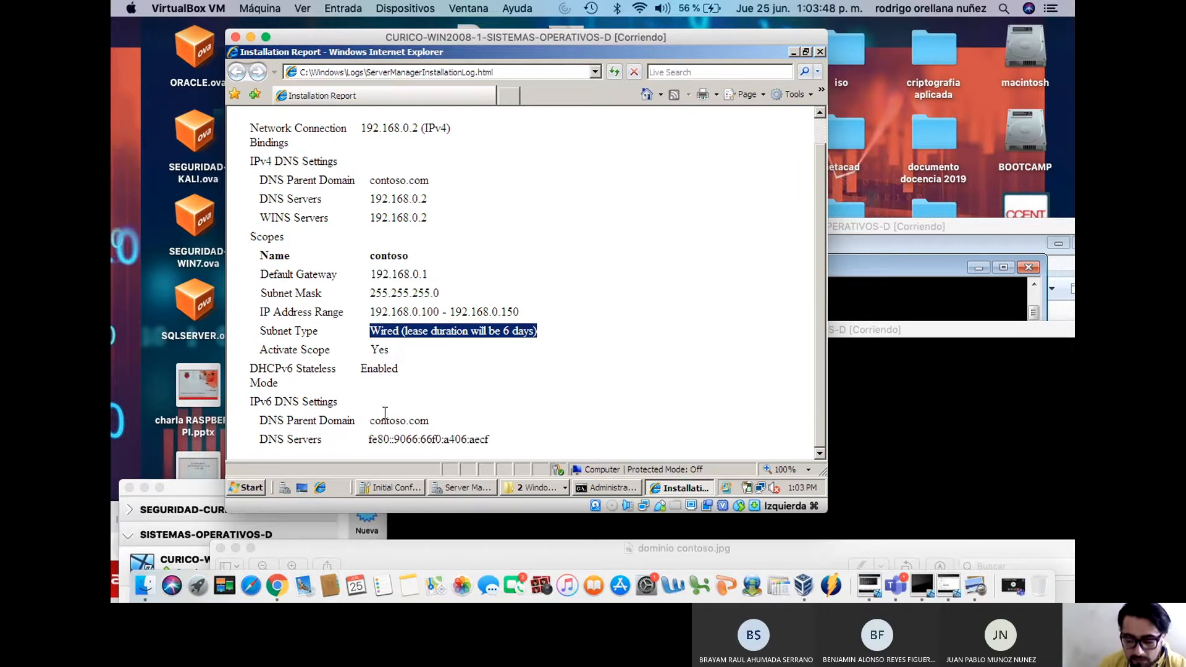
pyautogui.moveTo(445, 425); pyautogui.dragTo(371, 428)
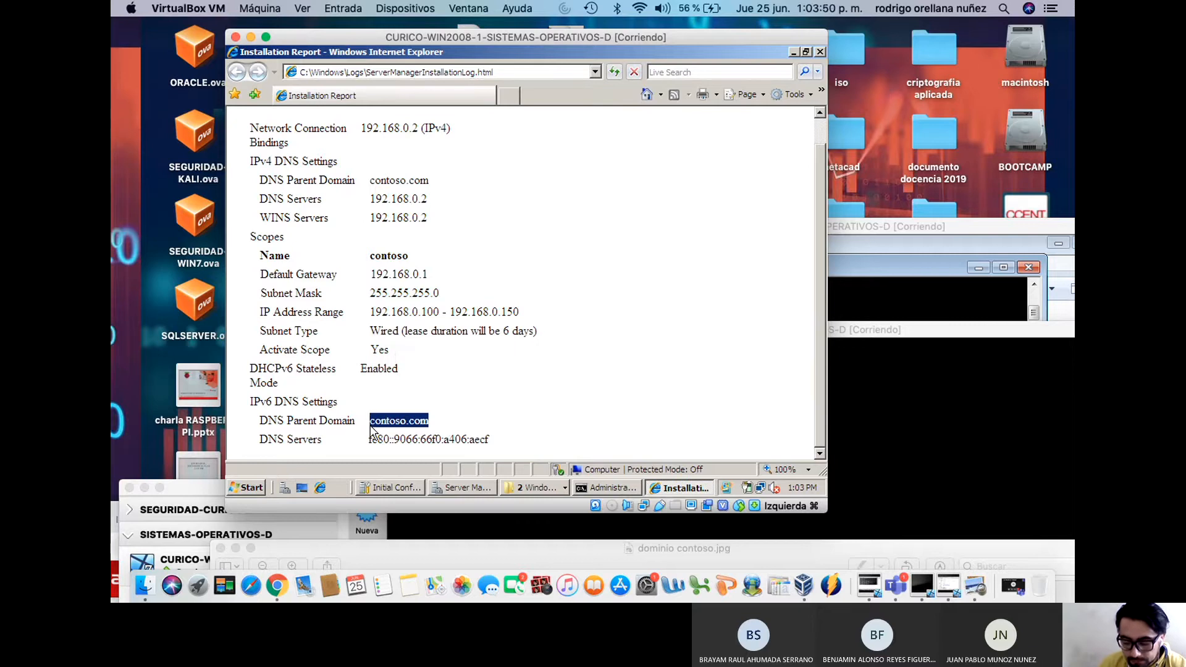
pyautogui.moveTo(508, 442); pyautogui.dragTo(373, 446)
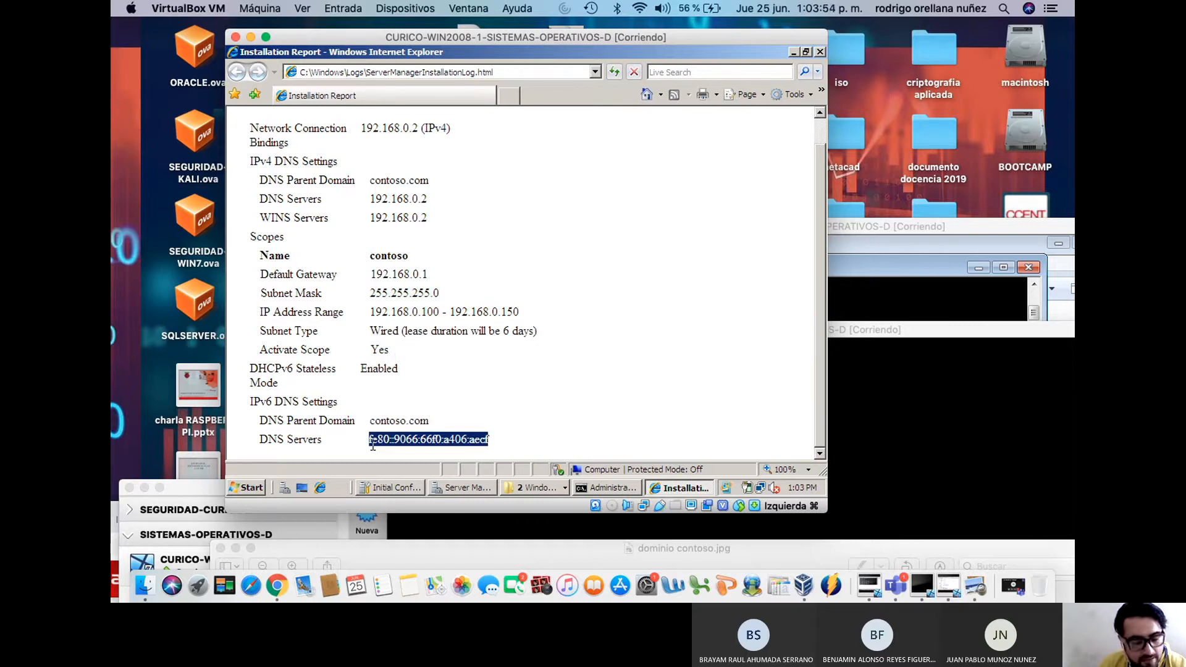
pyautogui.click(372, 446)
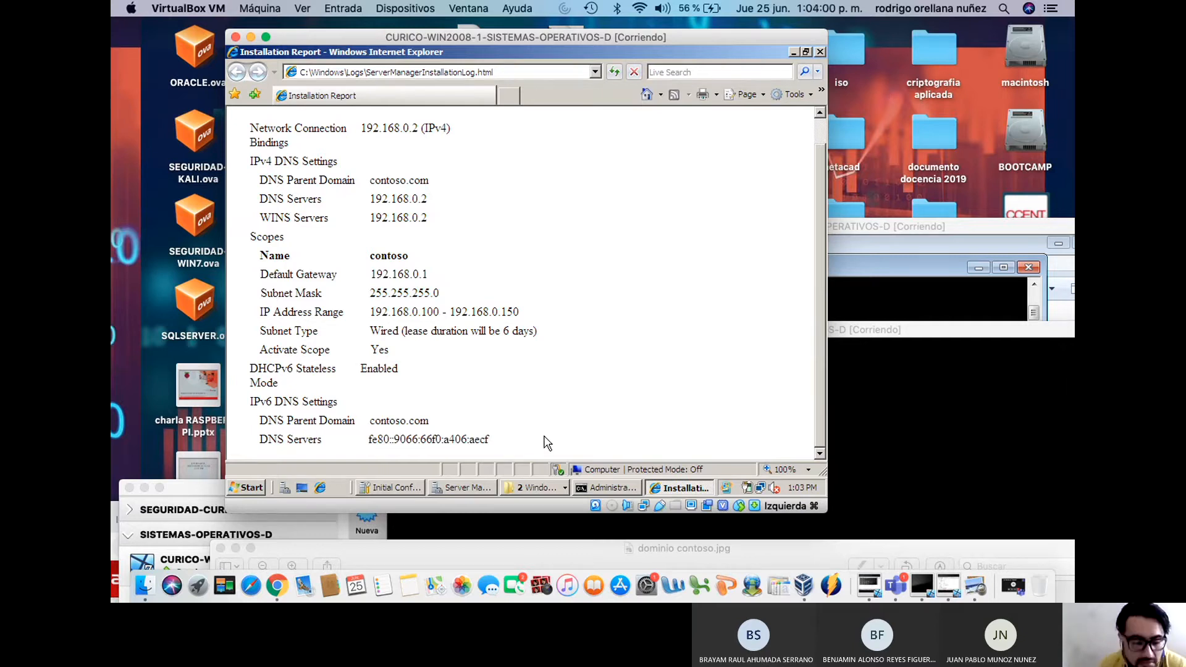
# Put the Internet Explorer report away, start the DHCP Server role installation, then bring the report back
pyautogui.click(794, 52)
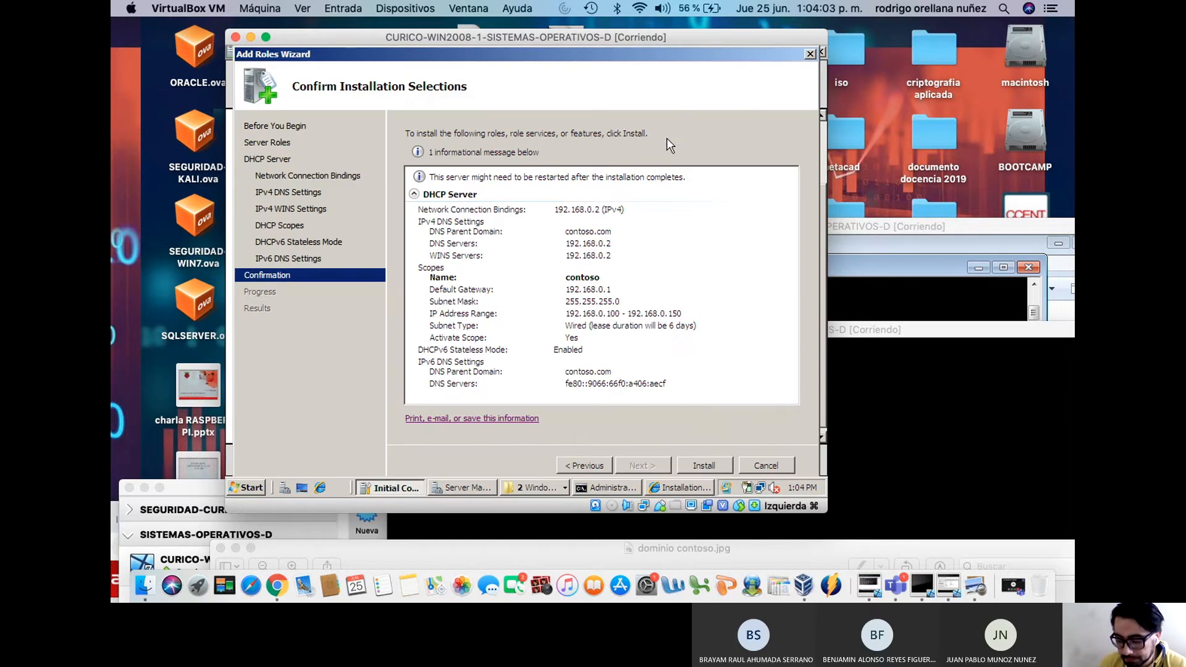
pyautogui.click(709, 467)
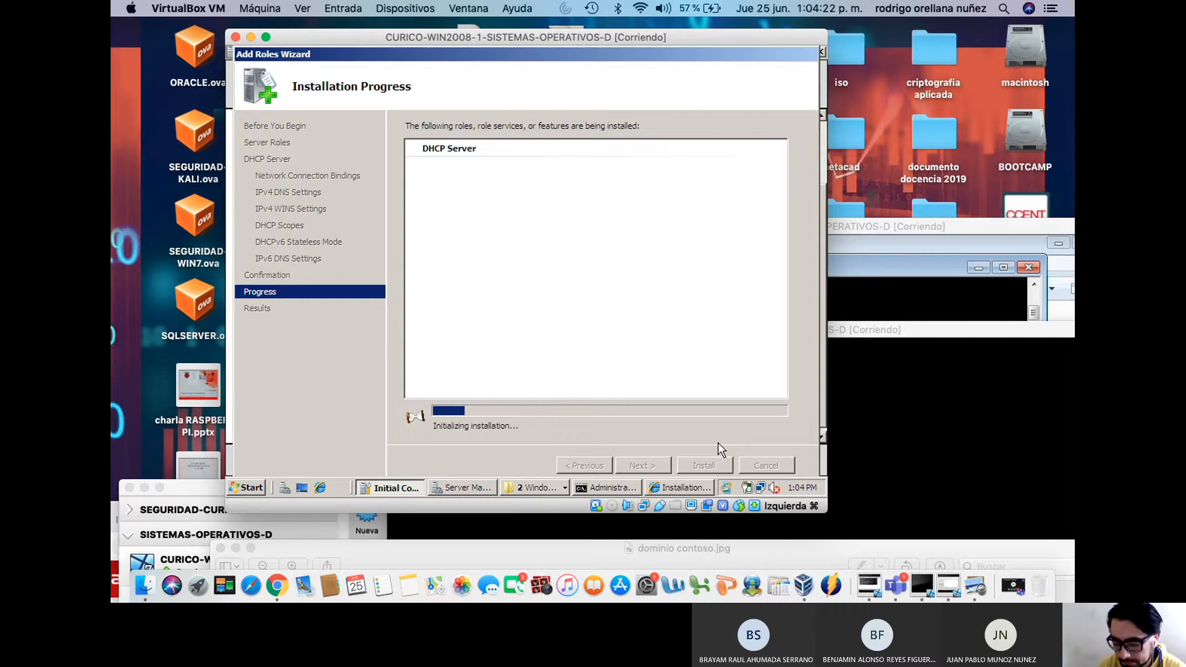
pyautogui.click(679, 488)
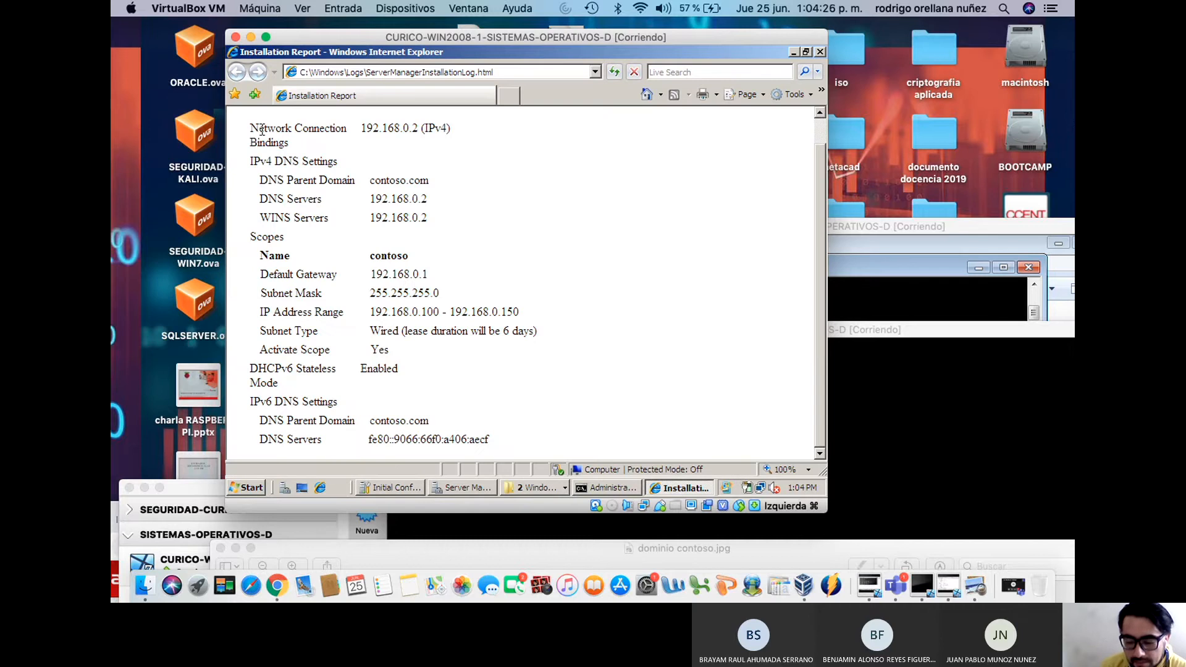
# Highlight the report's DHCP settings (contoso scope 192.168.0.100–150, gateway 192.168.0.1), then deselect and scroll to the top
pyautogui.moveTo(252, 126); pyautogui.dragTo(530, 413)
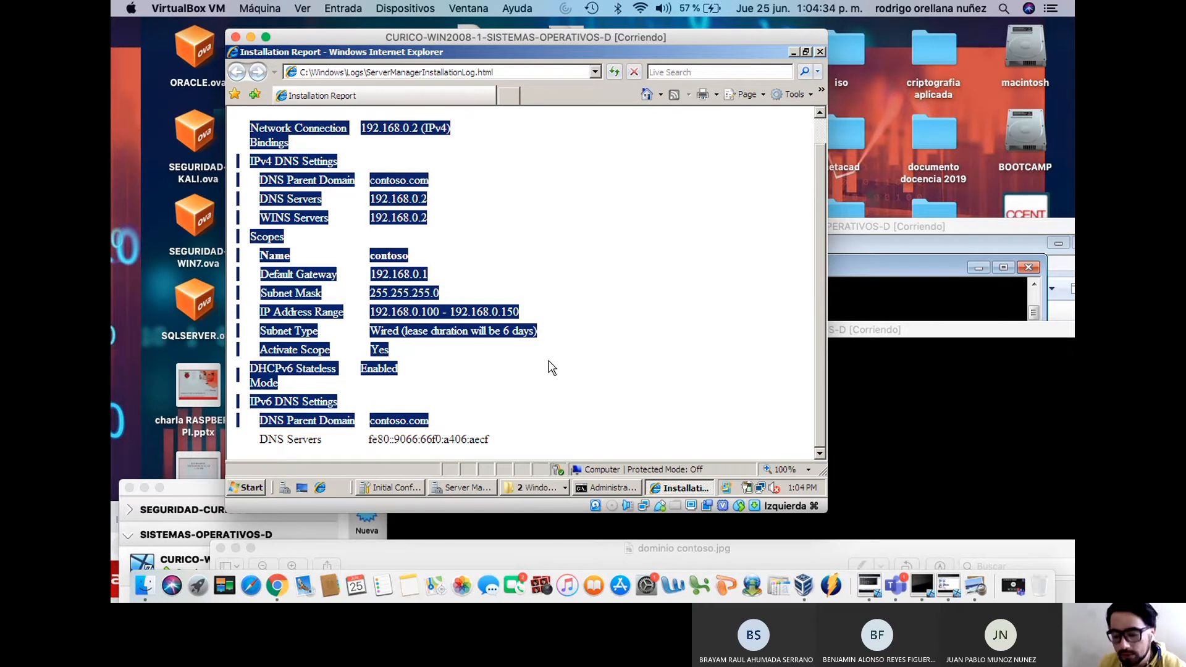
pyautogui.click(585, 367)
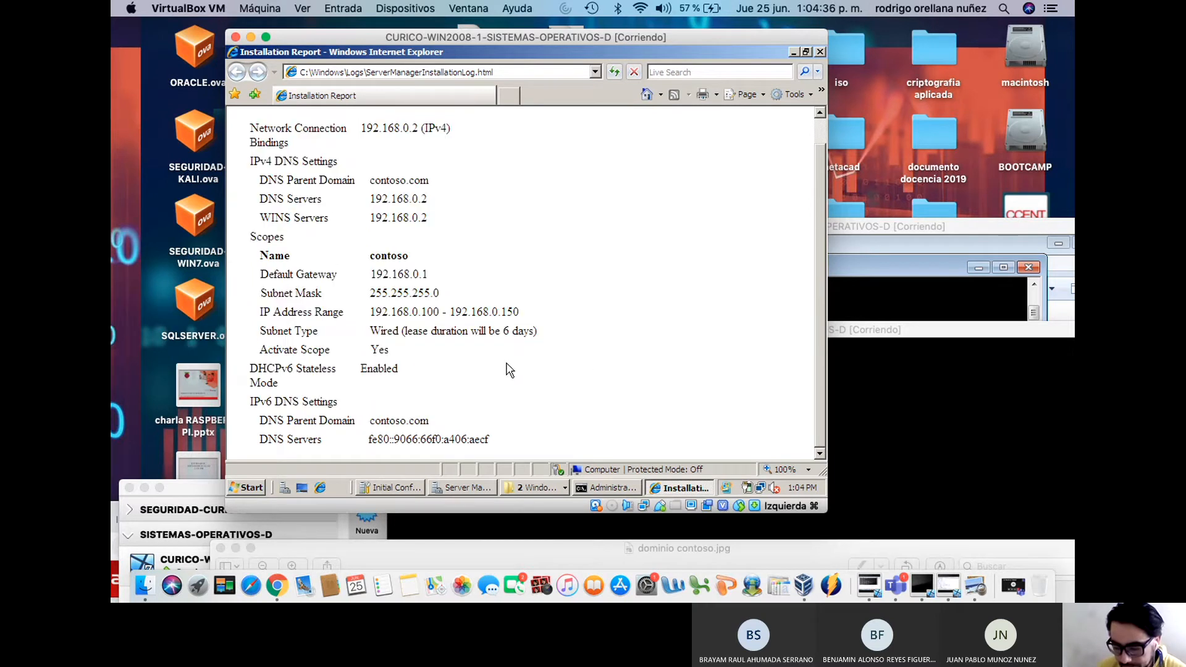
pyautogui.scroll(1, 508, 369)
pyautogui.scroll(-1, 506, 368)
pyautogui.scroll(1, 503, 364)
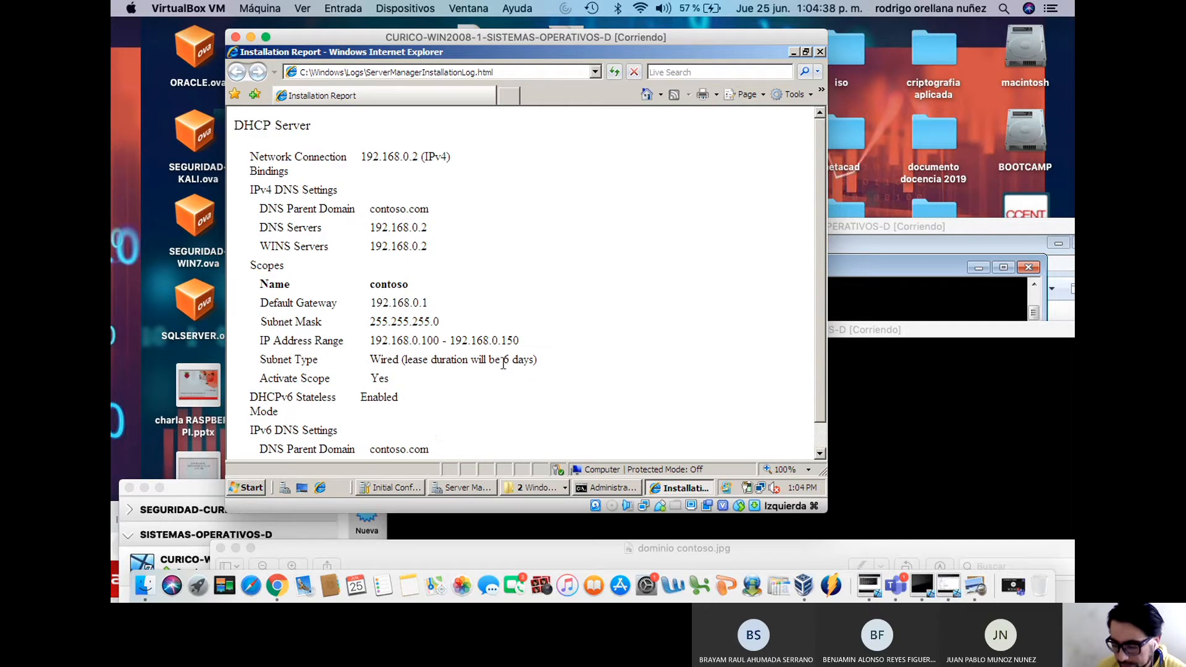
# Minimize the report and close the Add Roles Wizard once DHCP Server installation succeeds
pyautogui.click(794, 52)
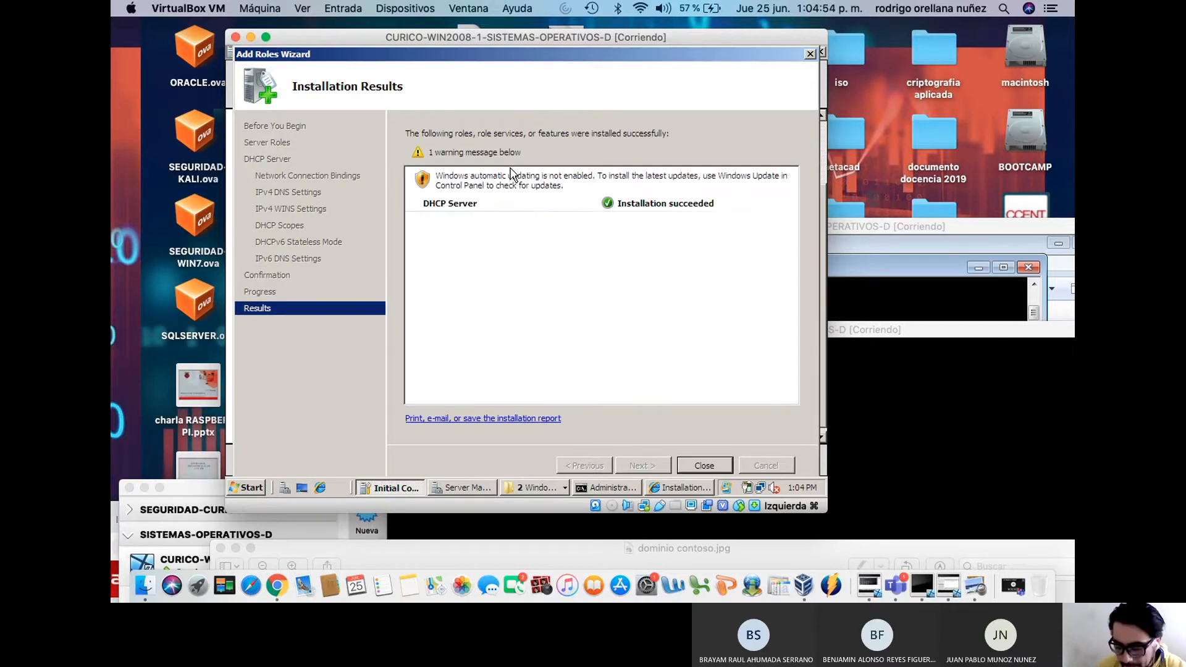
pyautogui.click(705, 465)
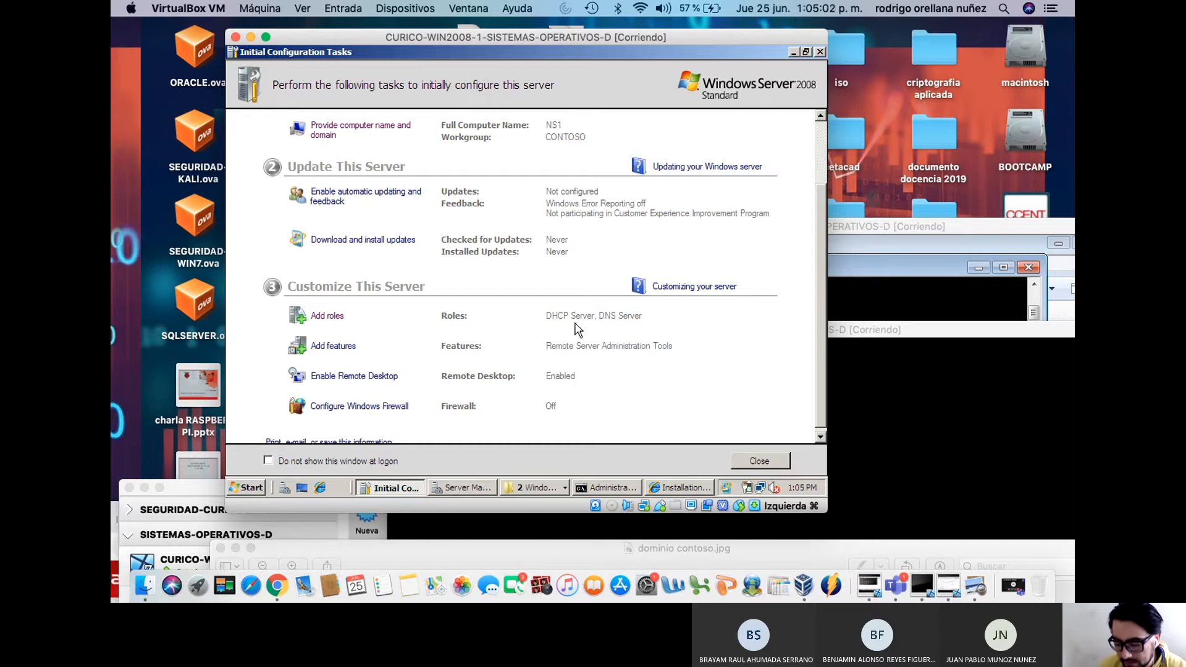
# Review Initial Configuration Tasks listing DHCP Server and DNS Server roles, then launch Server Manager
pyautogui.scroll(3, 599, 327)
pyautogui.scroll(-3, 599, 327)
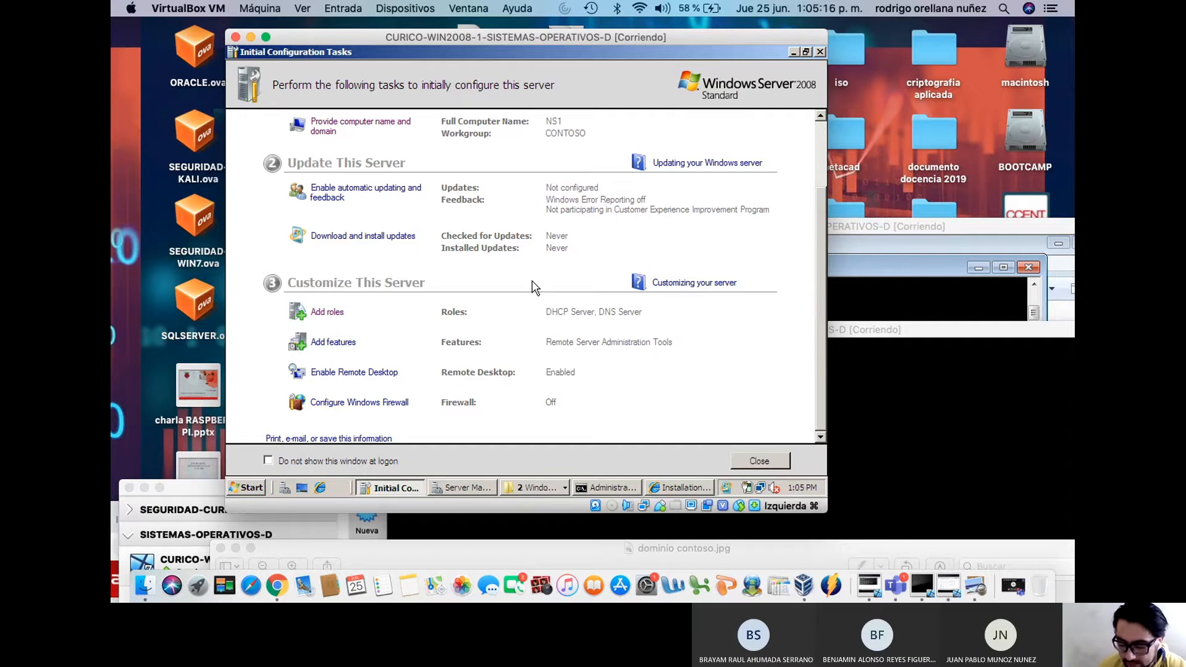
pyautogui.click(284, 488)
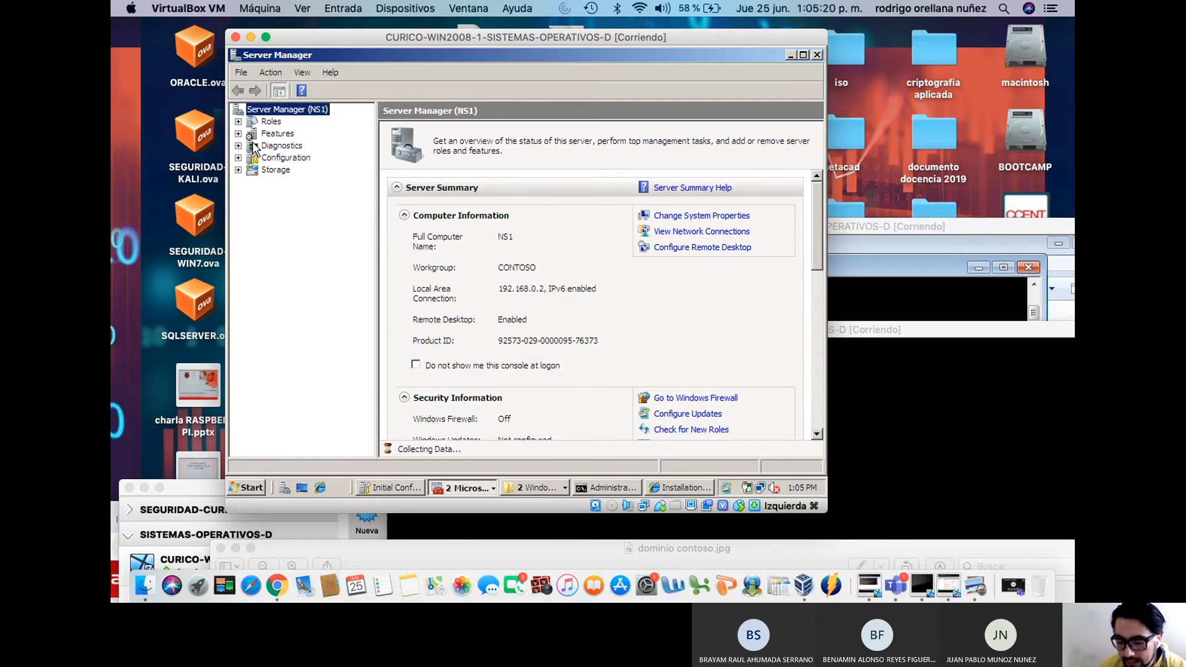
# Compare the Roles and Features summaries in Server Manager, then begin adding a new feature
pyautogui.click(267, 134)
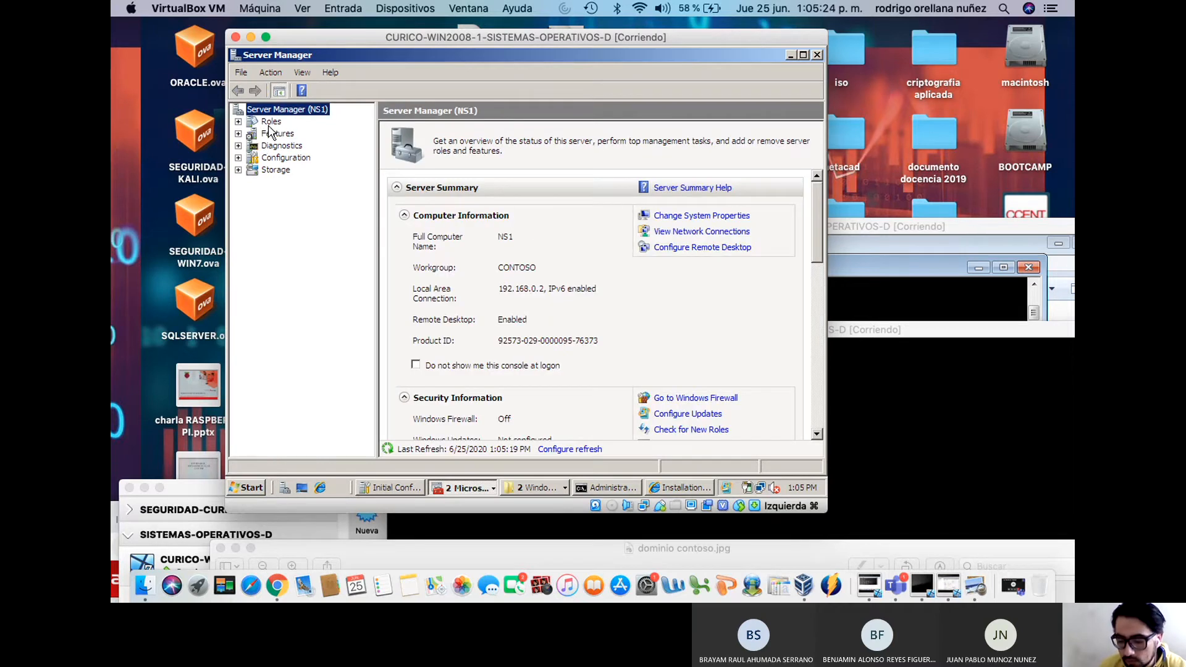
pyautogui.click(271, 123)
pyautogui.click(273, 137)
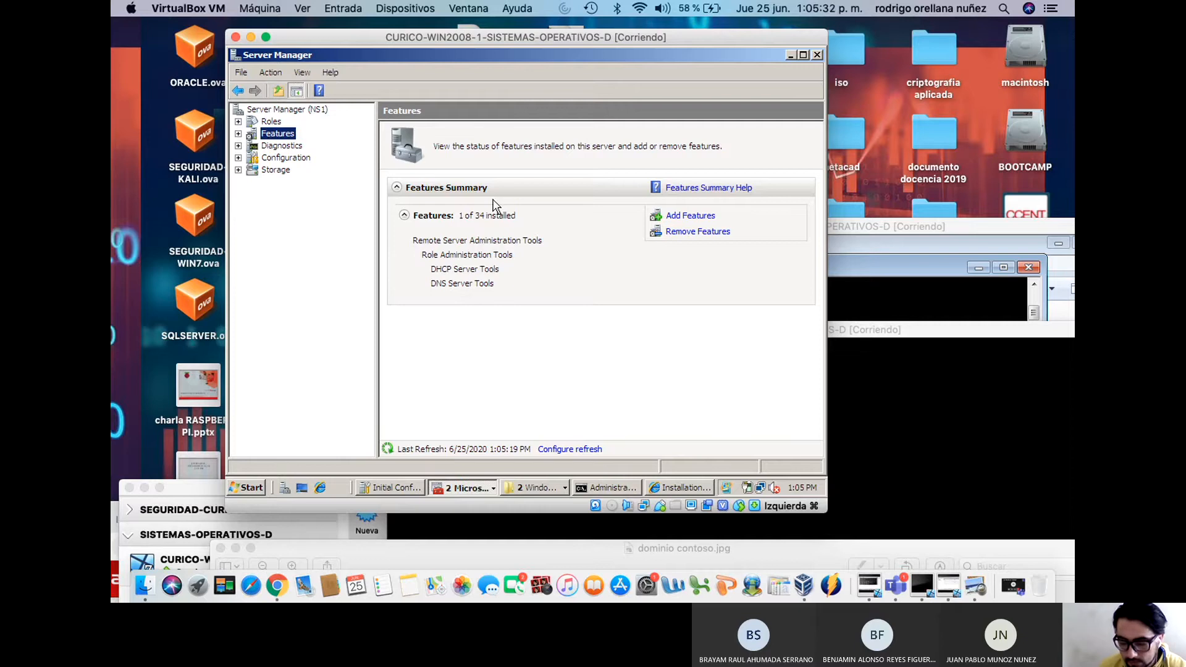
pyautogui.click(272, 124)
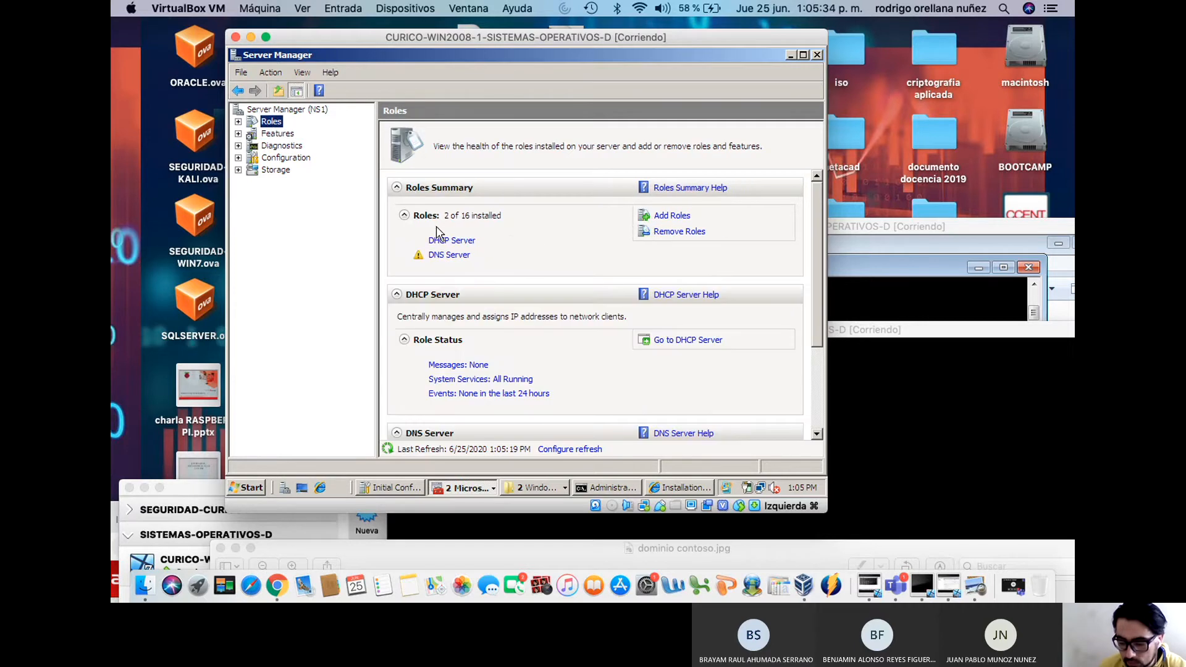
pyautogui.click(279, 138)
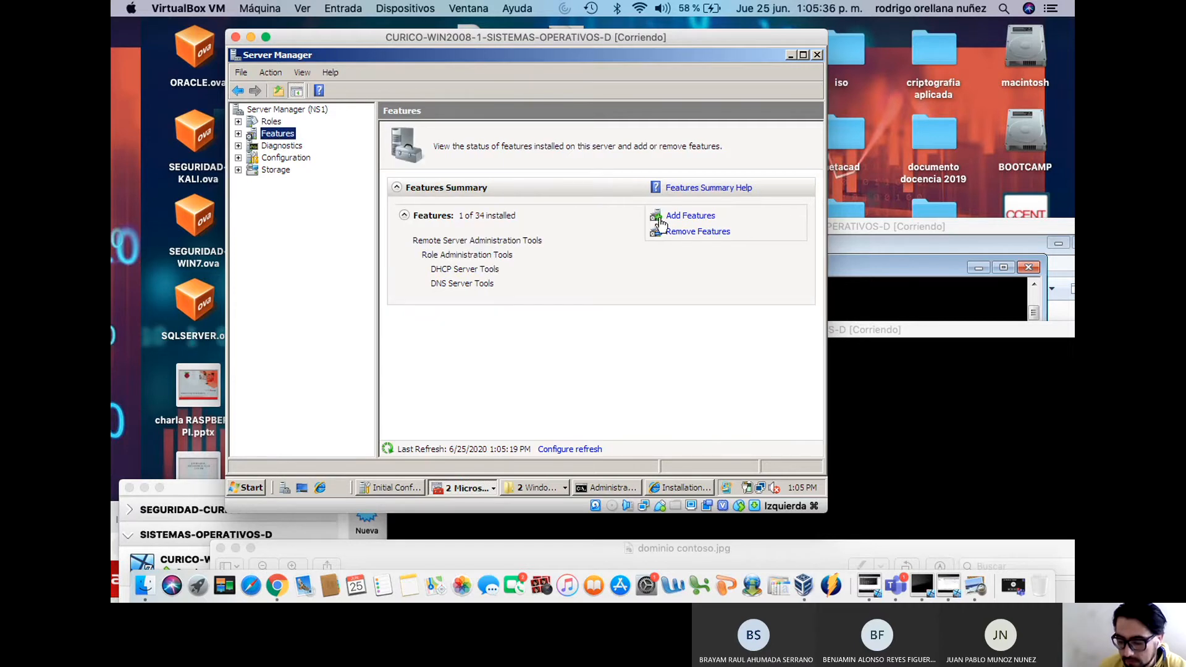
pyautogui.click(673, 214)
# Tick WINS Server in the Features list and advance to Confirm Installation Selections
pyautogui.moveTo(645, 244); pyautogui.dragTo(636, 407)
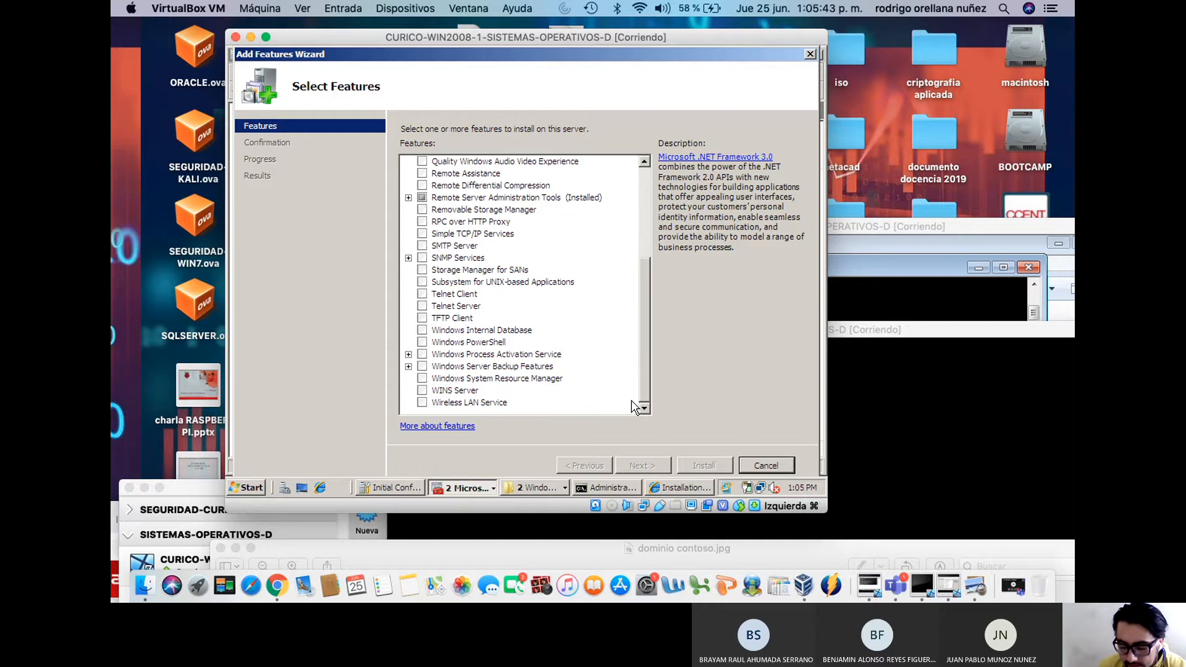
pyautogui.click(423, 390)
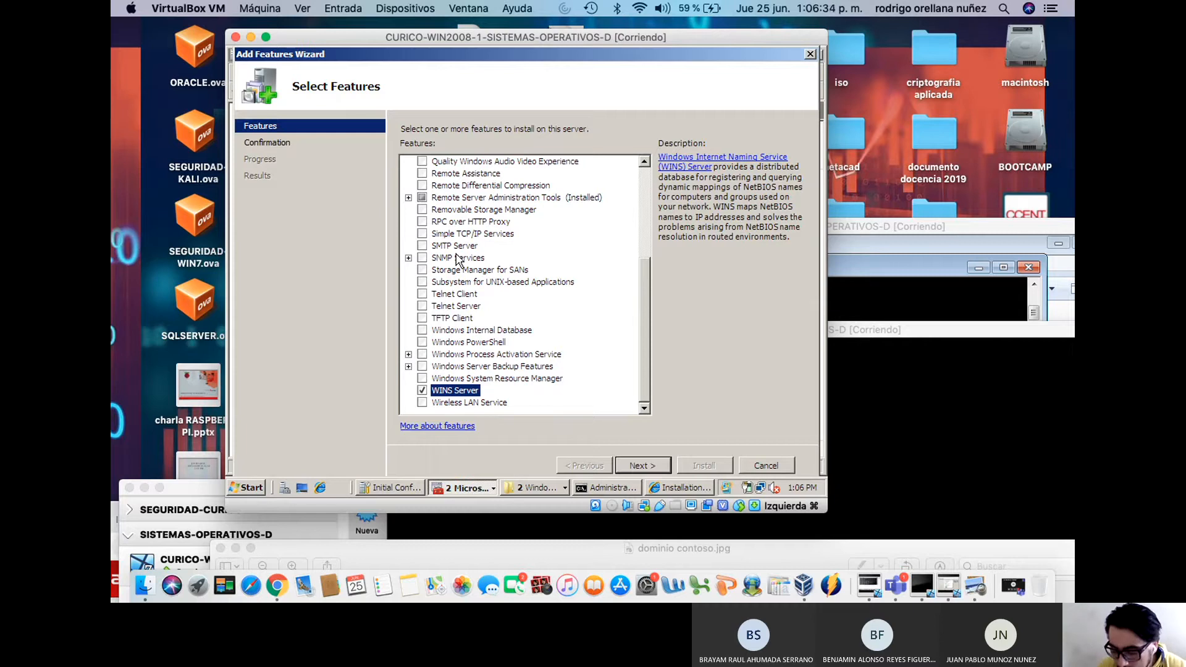
pyautogui.click(643, 465)
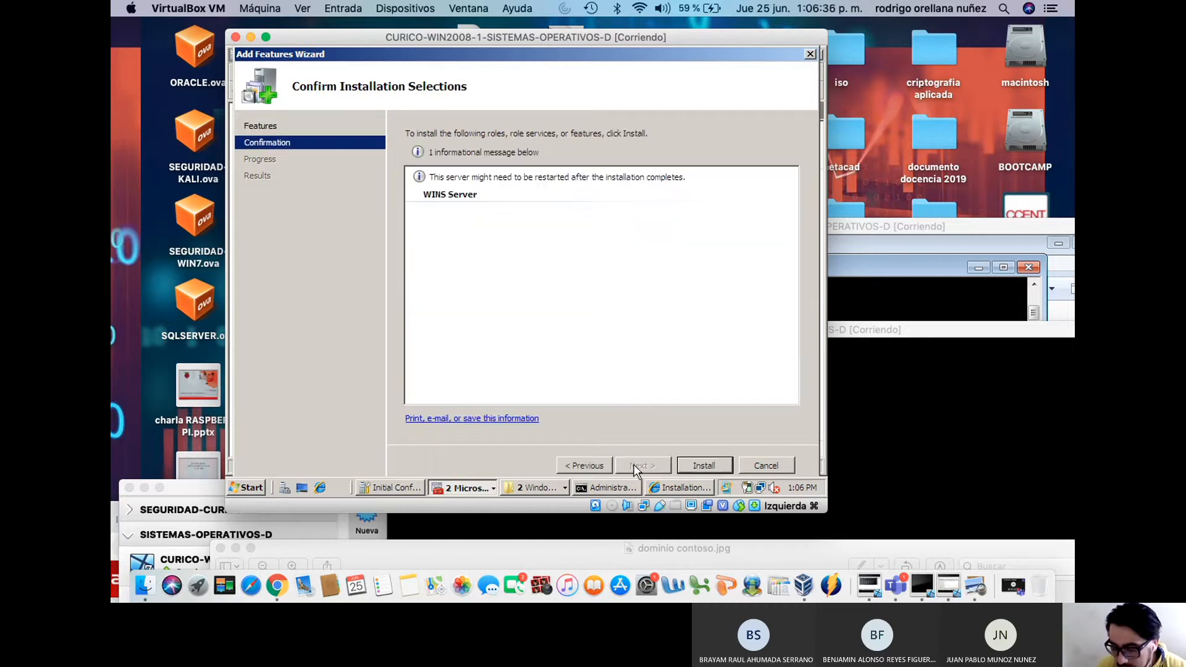
# Install WINS Server and close the Add Features Wizard when it reports success
pyautogui.click(705, 465)
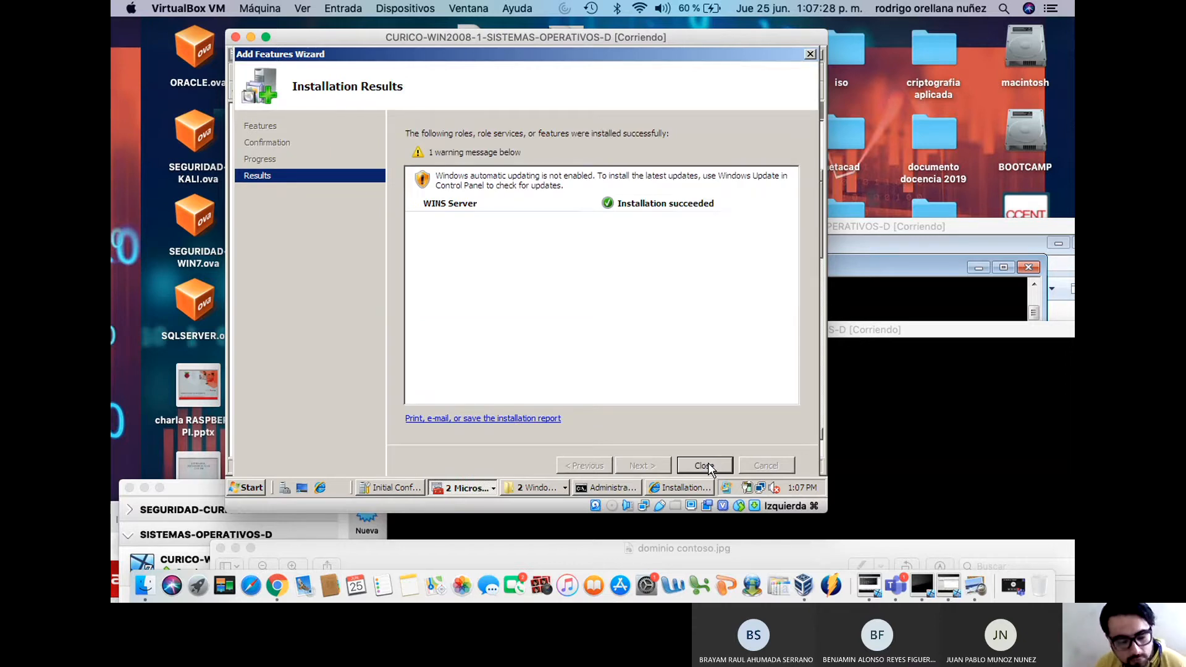
pyautogui.click(708, 464)
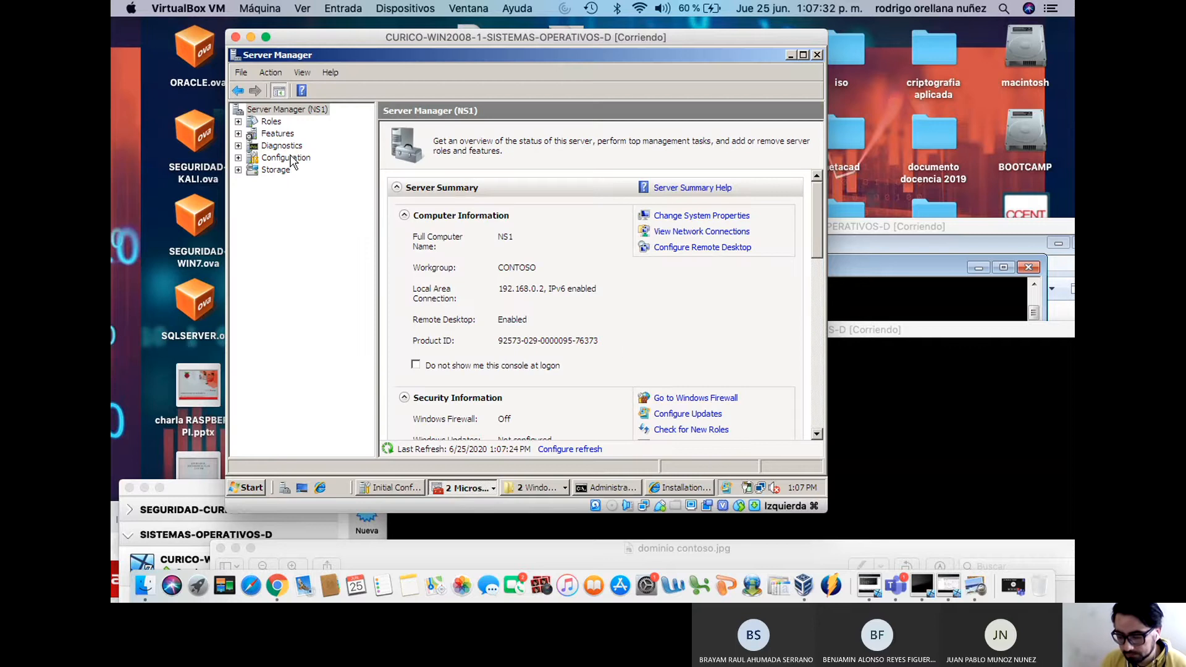
# Browse the DHCP Server and DNS Server role pages and the Features summary in Server Manager
pyautogui.click(238, 122)
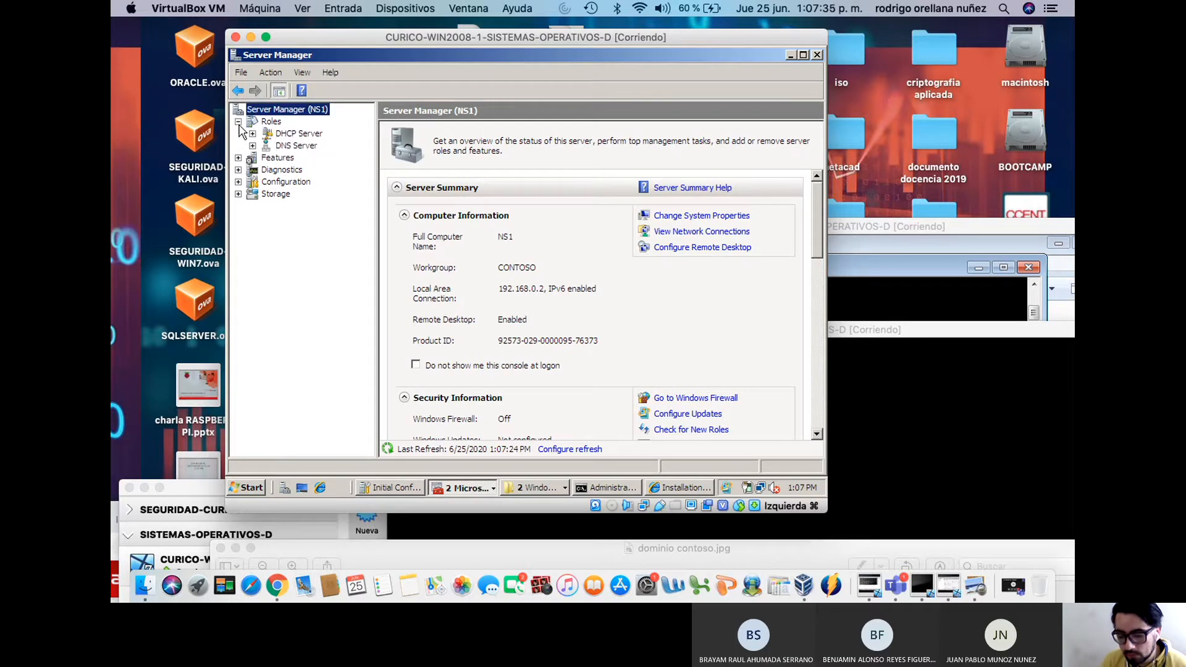
pyautogui.click(291, 134)
pyautogui.click(299, 146)
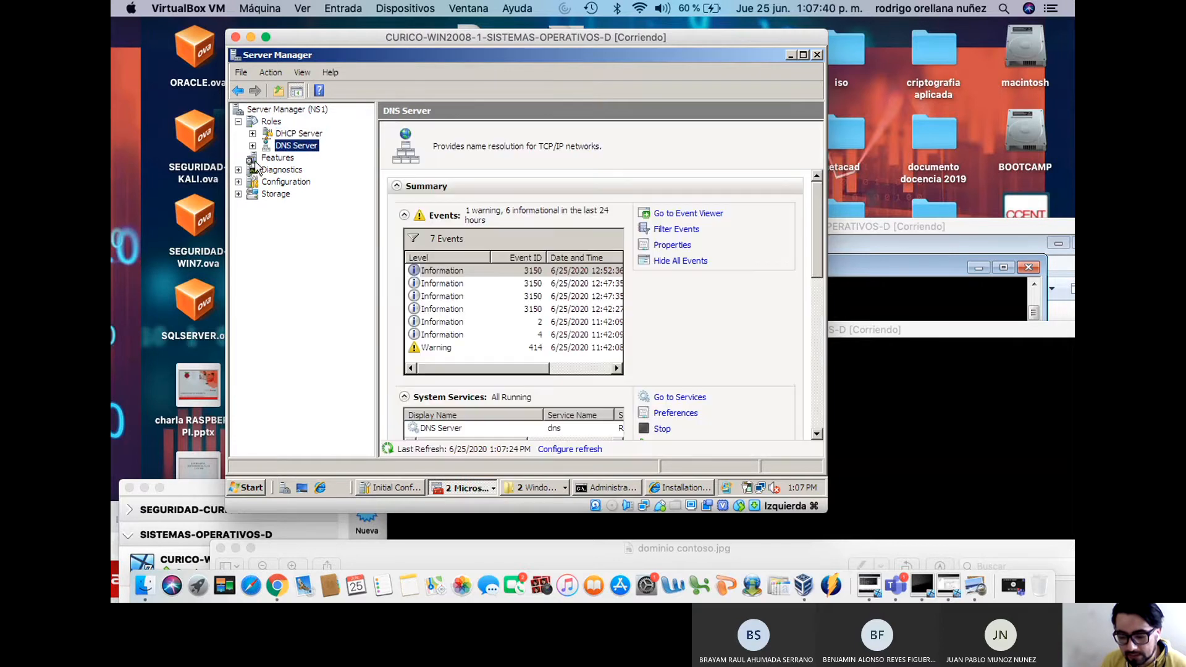
pyautogui.click(276, 160)
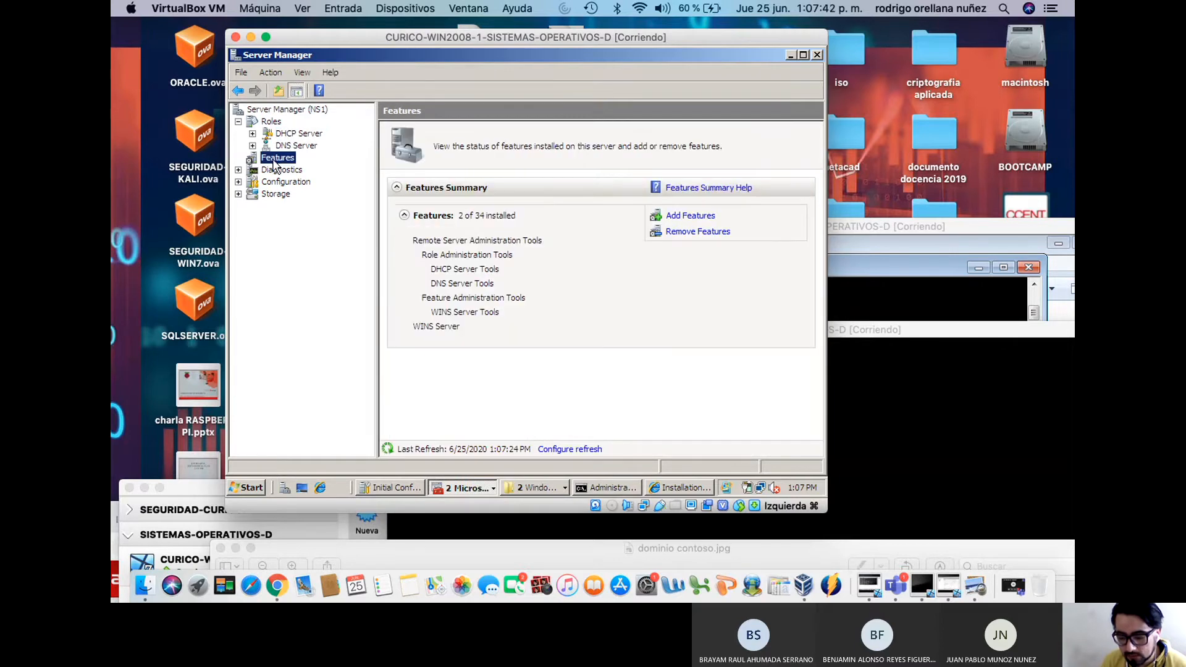
# Refresh the server node, close Server Manager and Initial Configuration Tasks, then relaunch Server Manager
pyautogui.click(267, 110)
pyautogui.rightClick(267, 110)
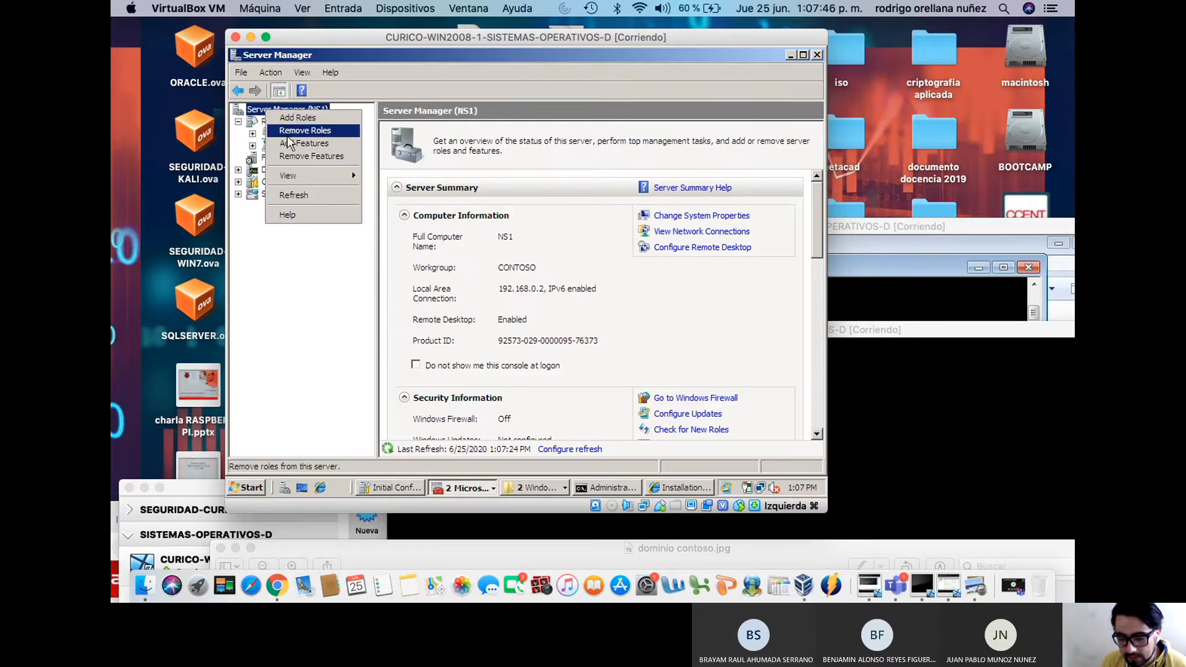
pyautogui.click(292, 195)
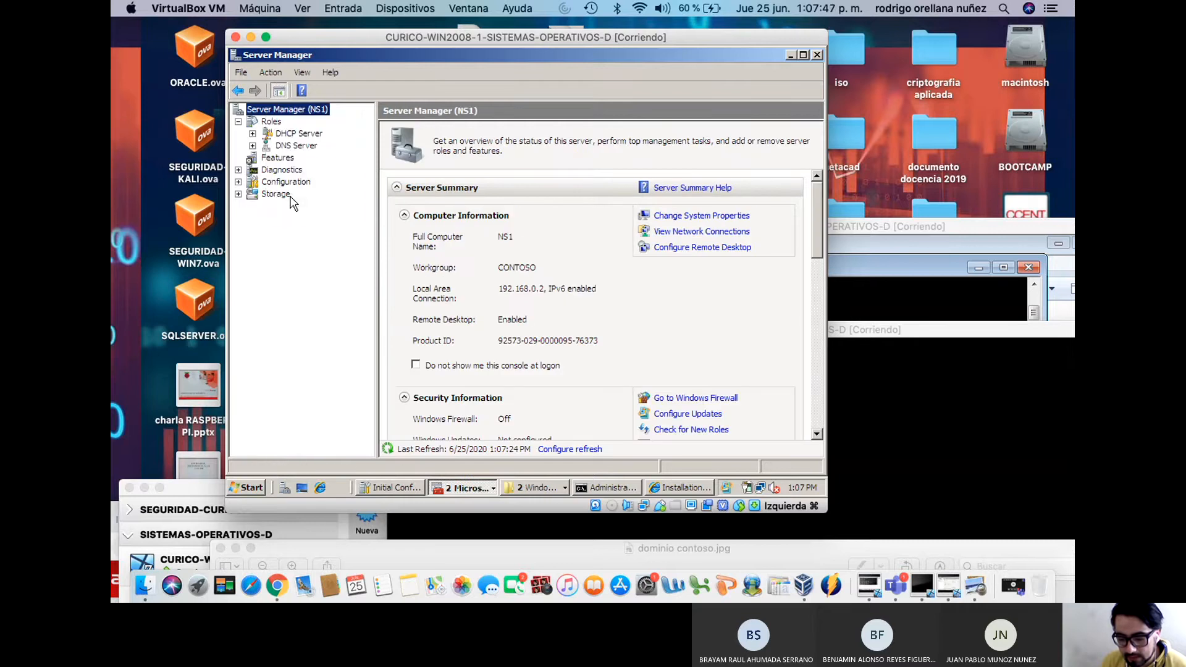
pyautogui.click(268, 158)
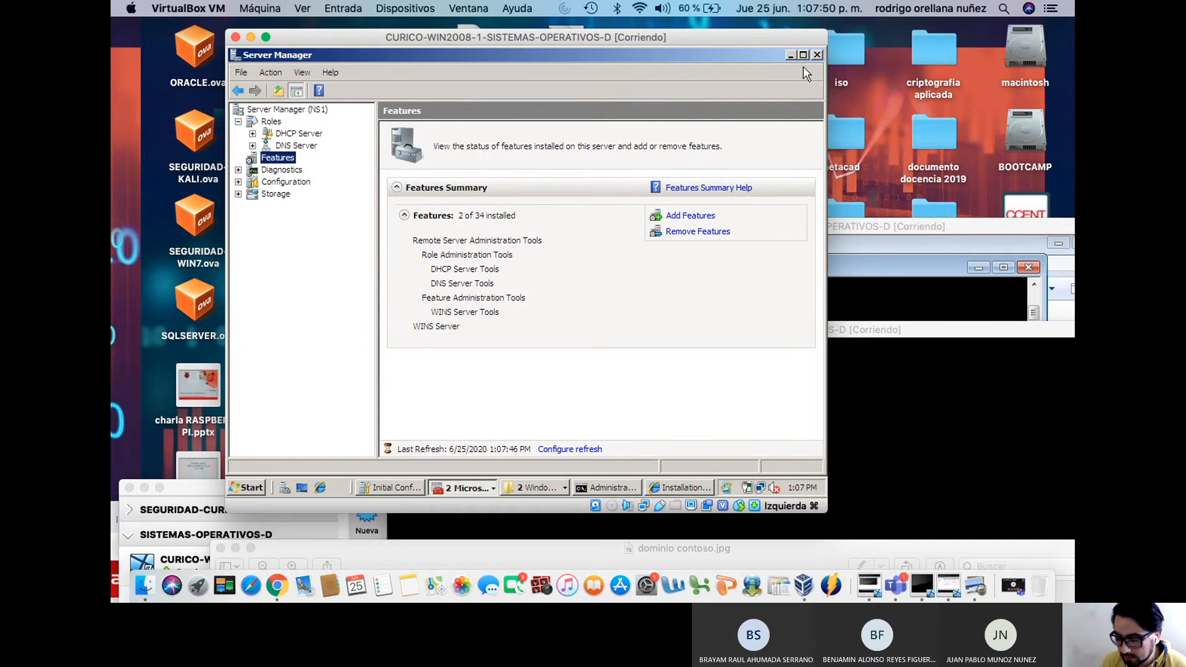
pyautogui.click(816, 54)
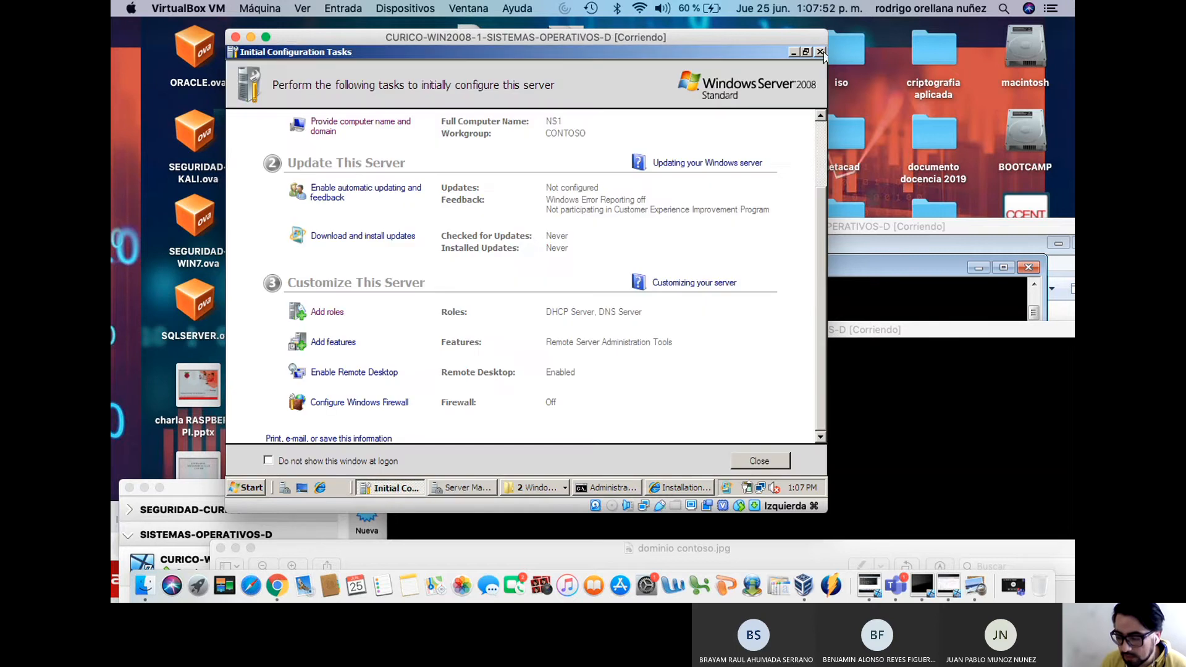
pyautogui.click(820, 52)
pyautogui.click(285, 487)
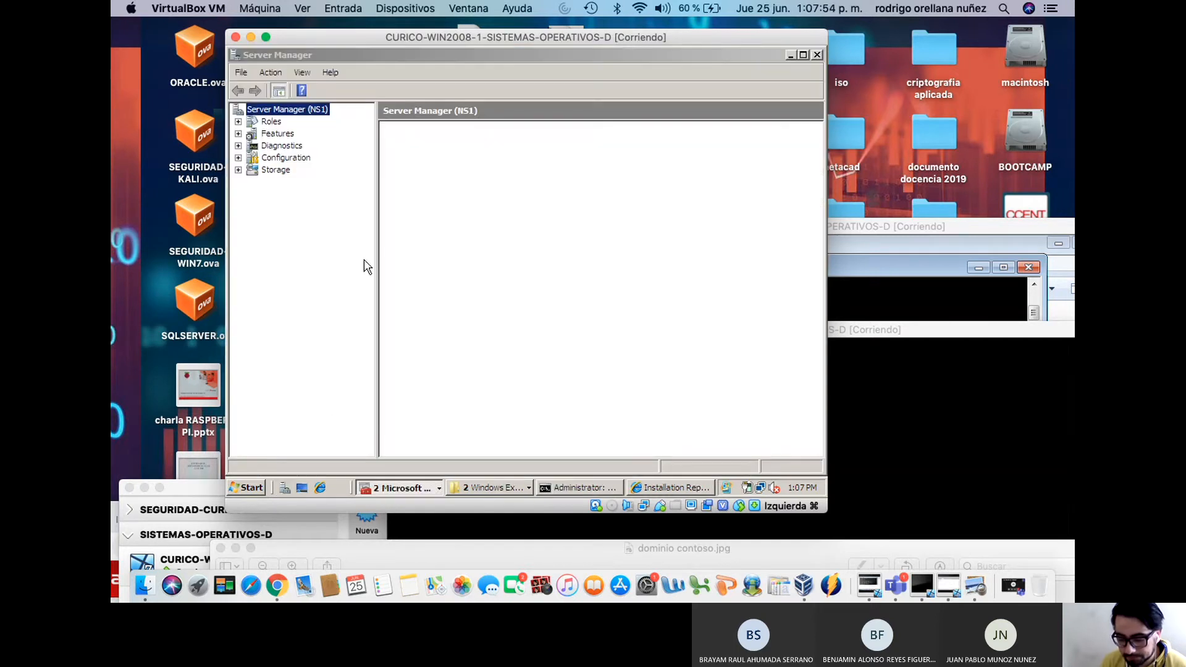
# Expand Features > WINS and browse its Active Registrations and Replication Partners folders
pyautogui.click(270, 134)
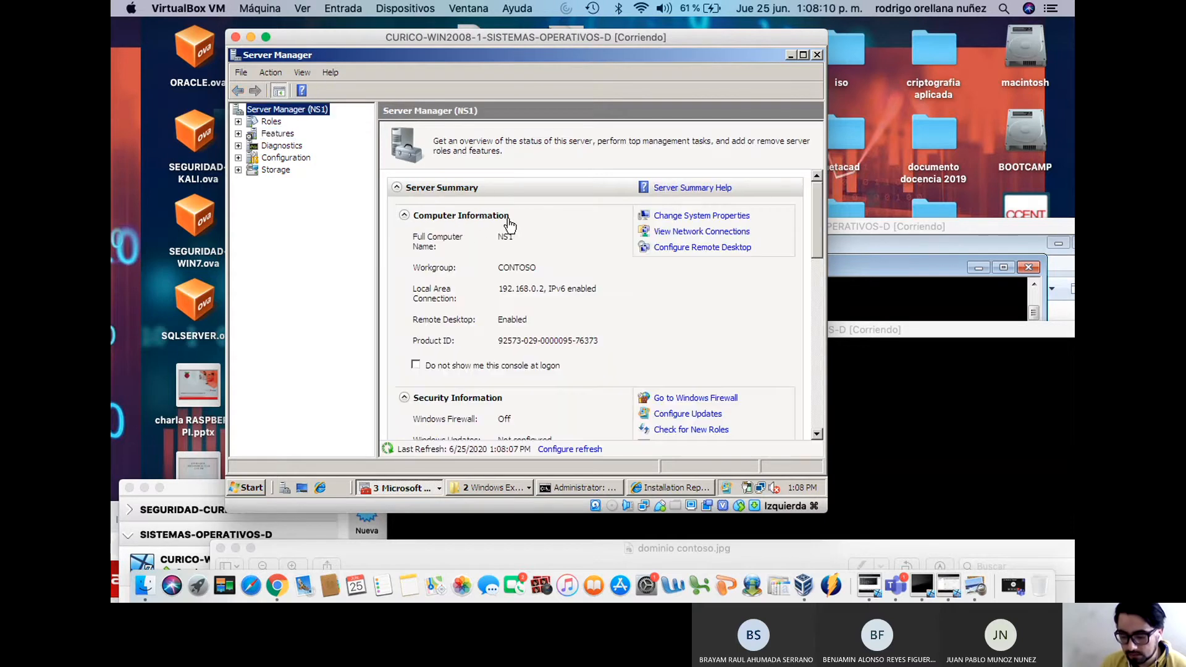
pyautogui.click(238, 134)
pyautogui.click(253, 146)
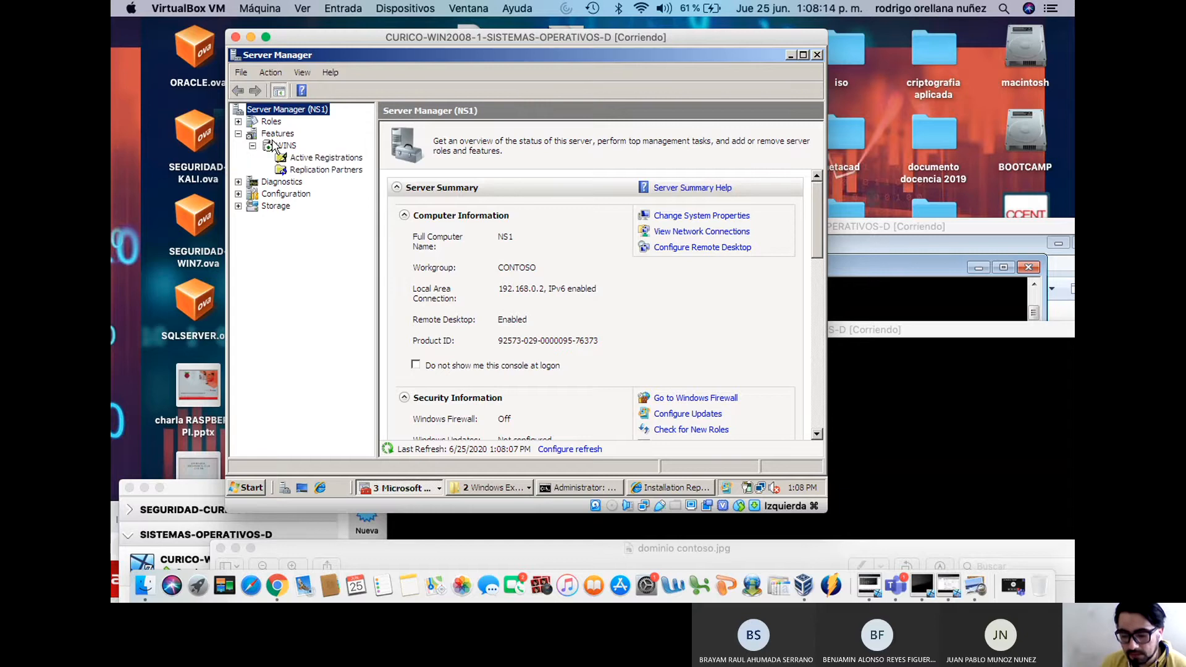
pyautogui.click(287, 146)
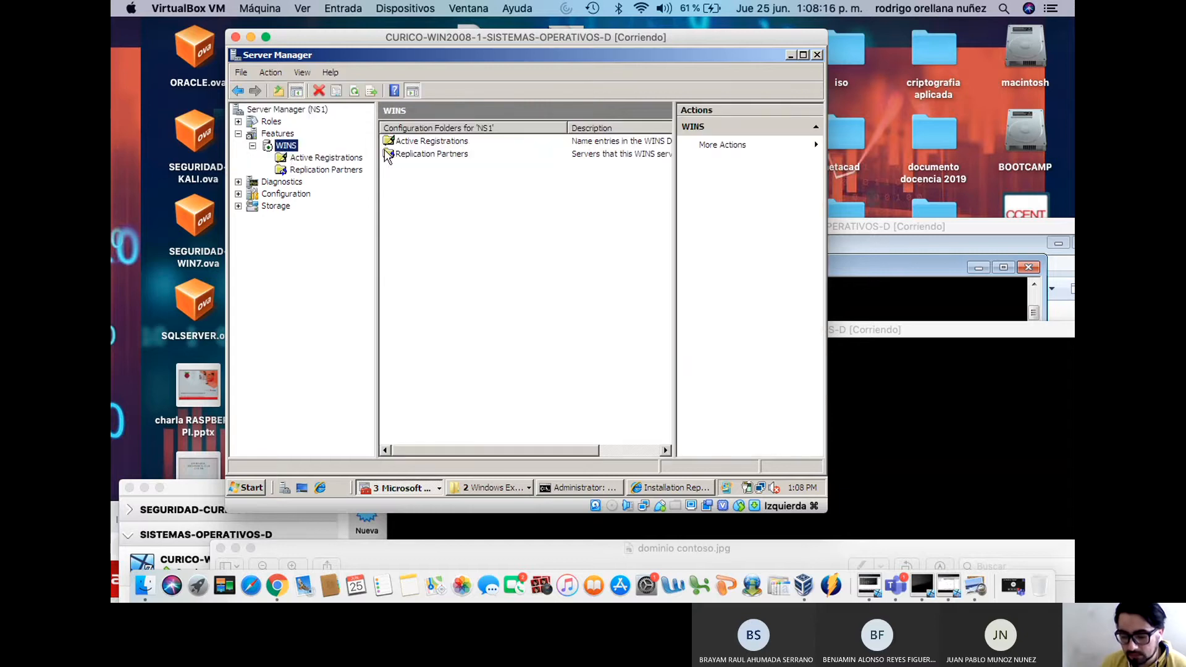
pyautogui.doubleClick(427, 148)
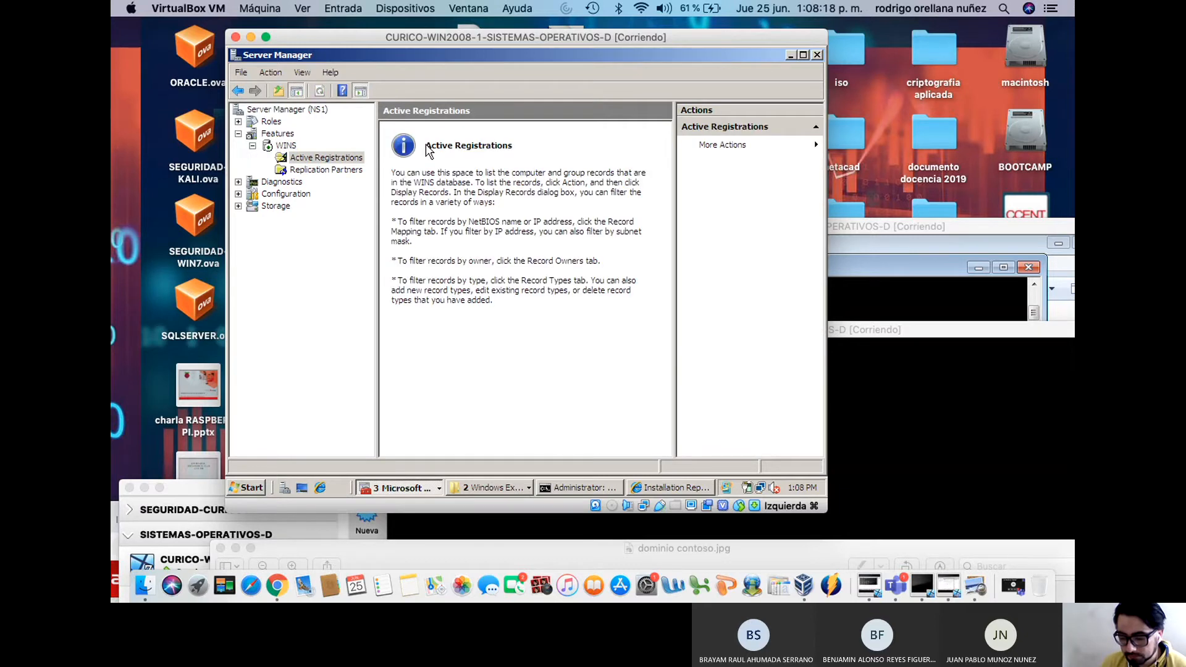
pyautogui.click(351, 173)
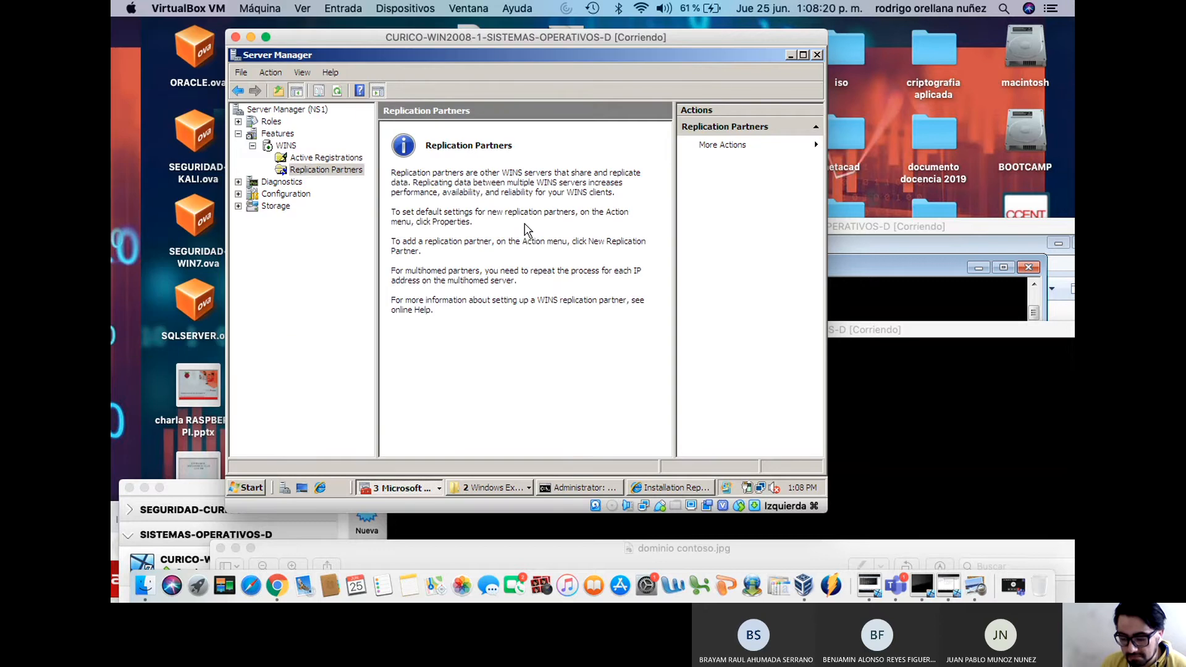
pyautogui.click(354, 158)
pyautogui.click(286, 146)
pyautogui.rightClick(287, 149)
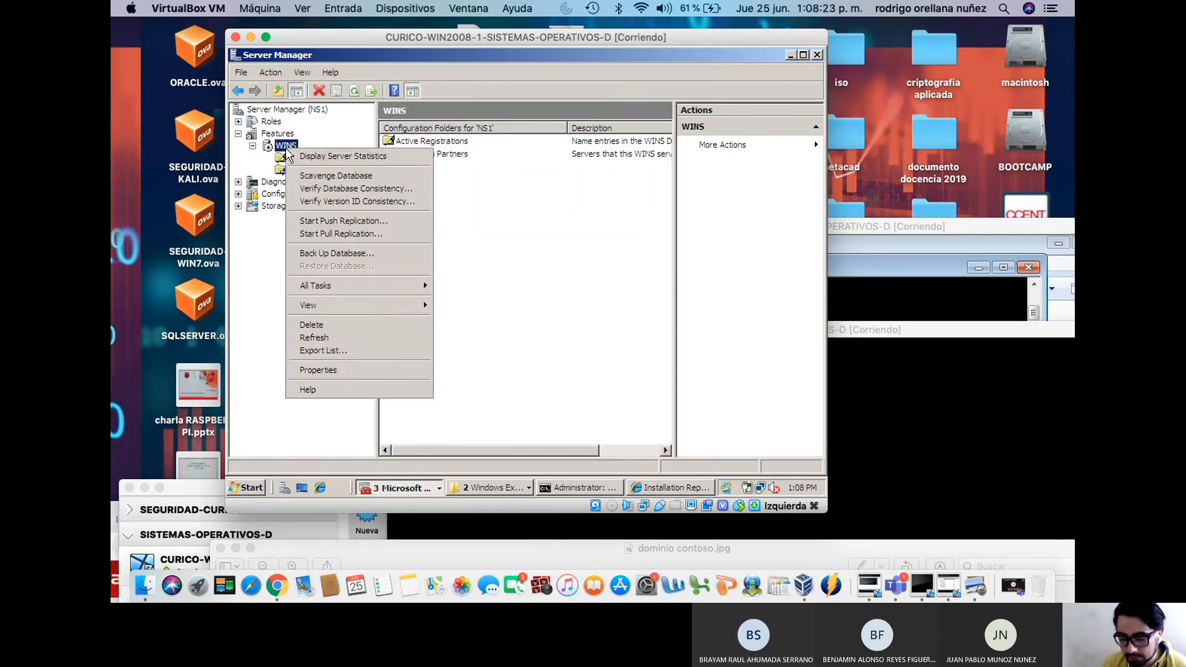
pyautogui.click(349, 369)
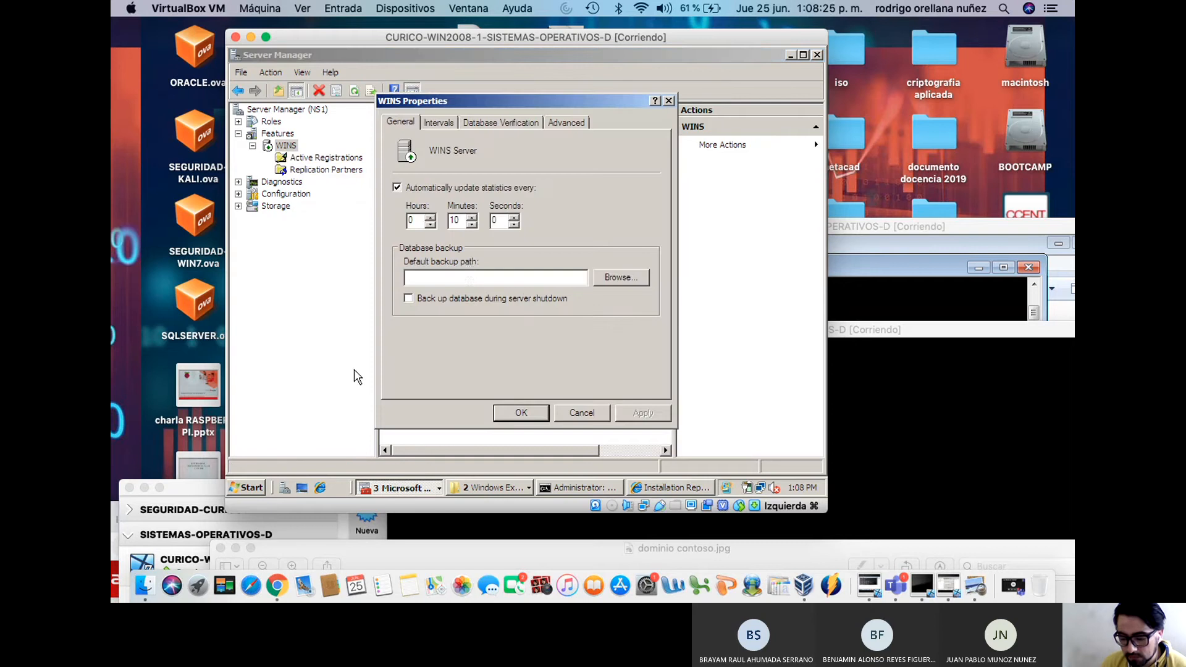
pyautogui.click(437, 119)
pyautogui.click(535, 119)
pyautogui.click(551, 122)
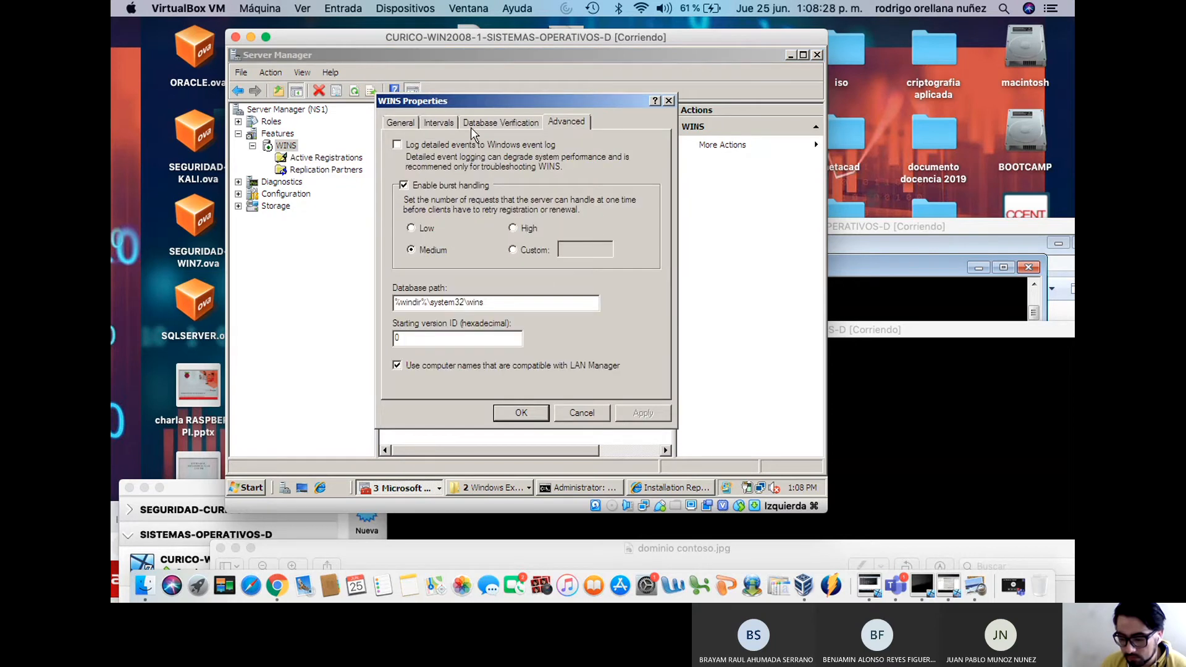
pyautogui.click(419, 126)
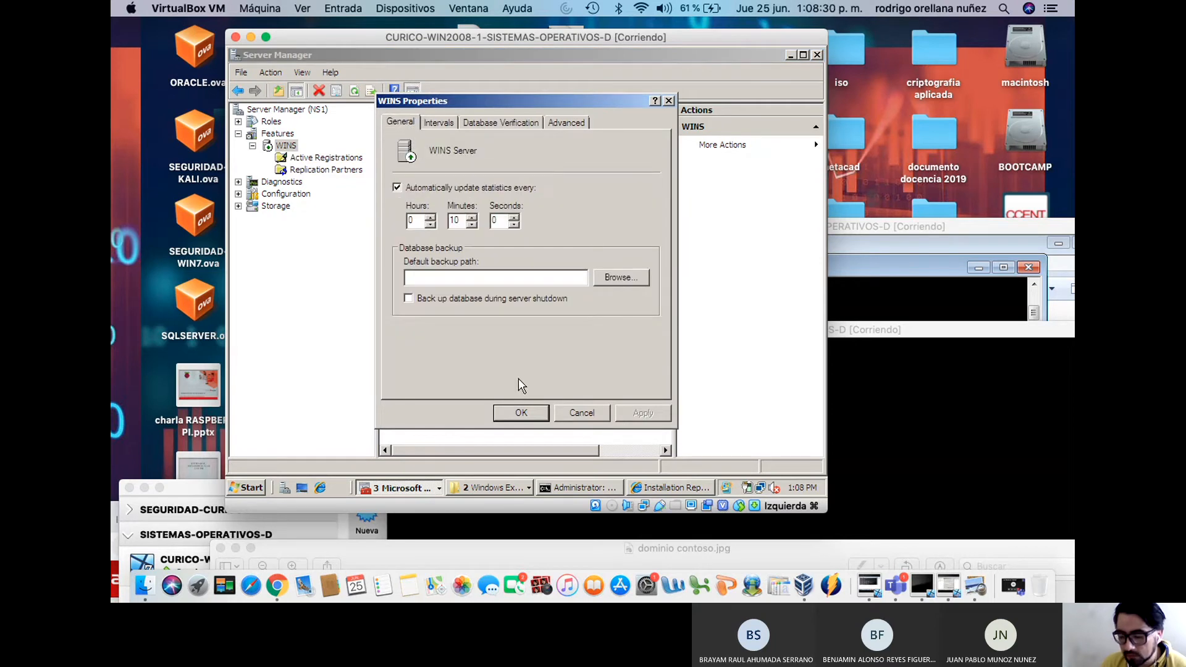
pyautogui.click(521, 412)
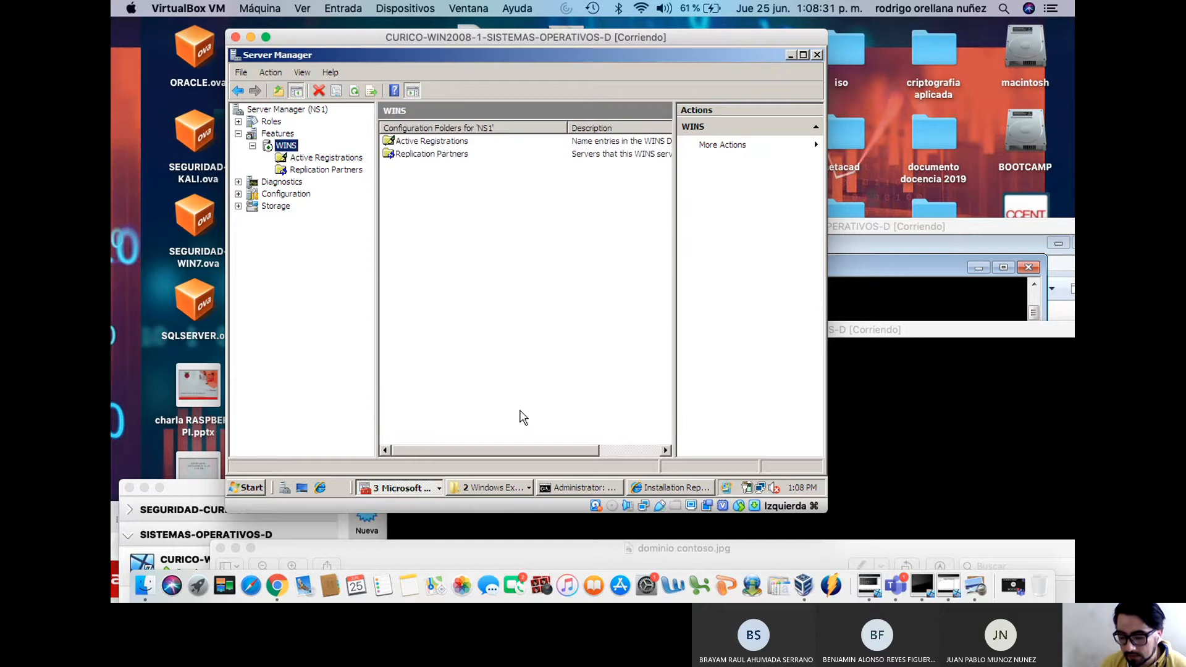
# Expand Roles > DHCP Server > ns1 > IPv4 to show the active 192.168.0.0 contoso scope
pyautogui.click(238, 122)
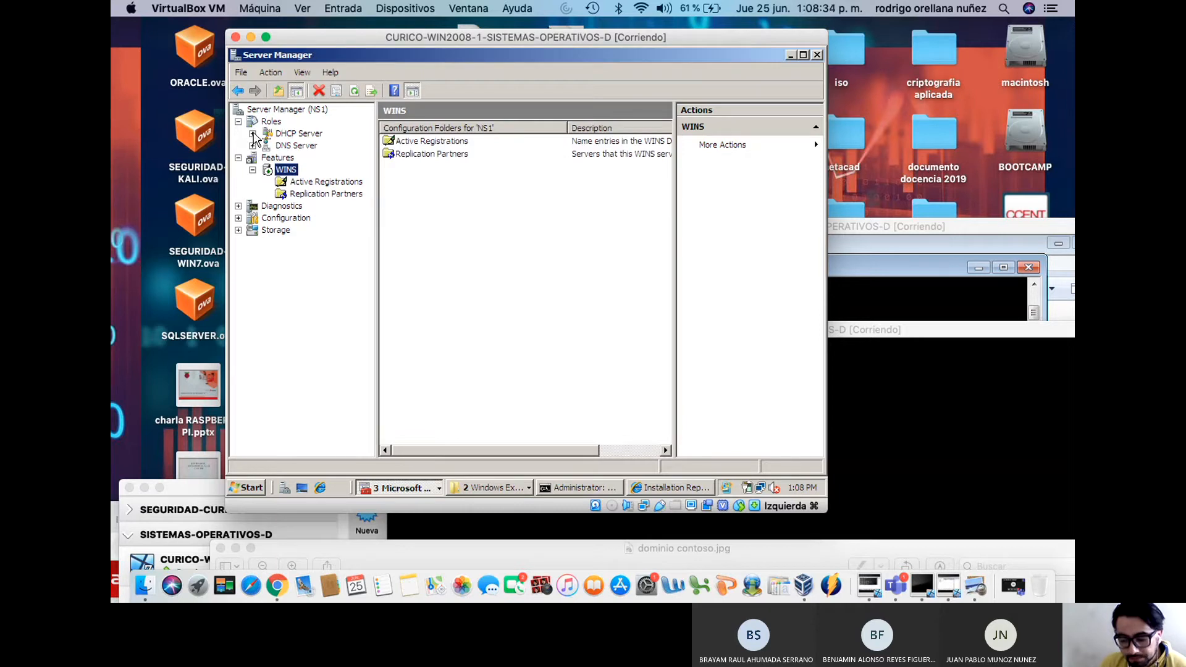
pyautogui.click(253, 134)
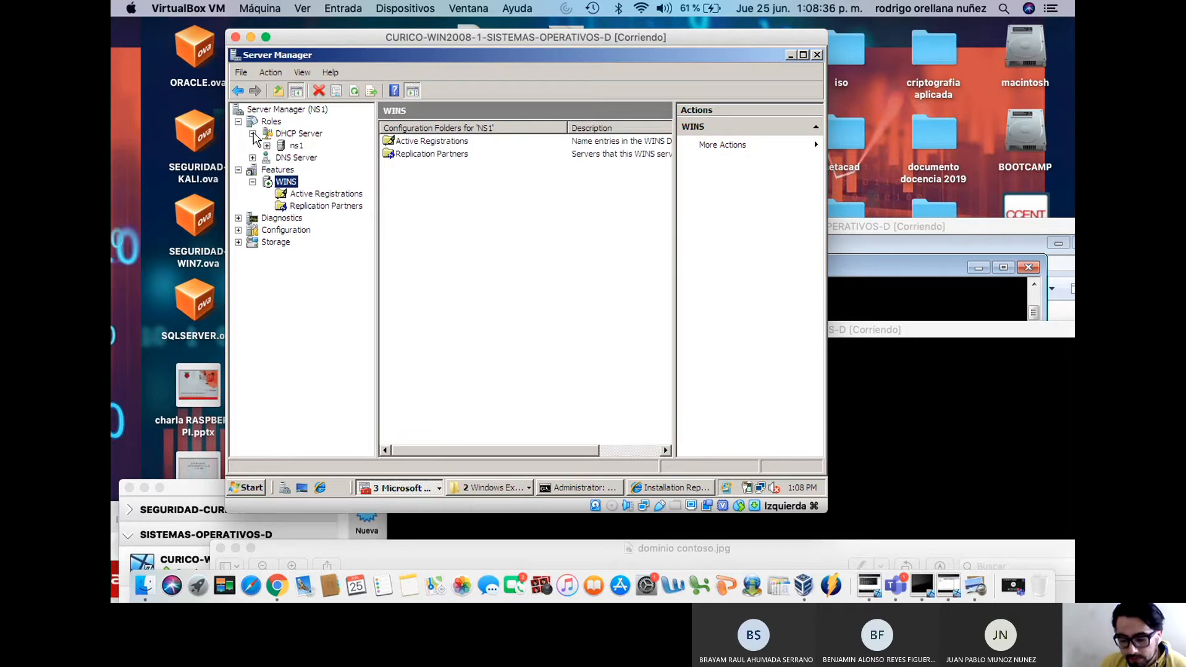
pyautogui.click(253, 134)
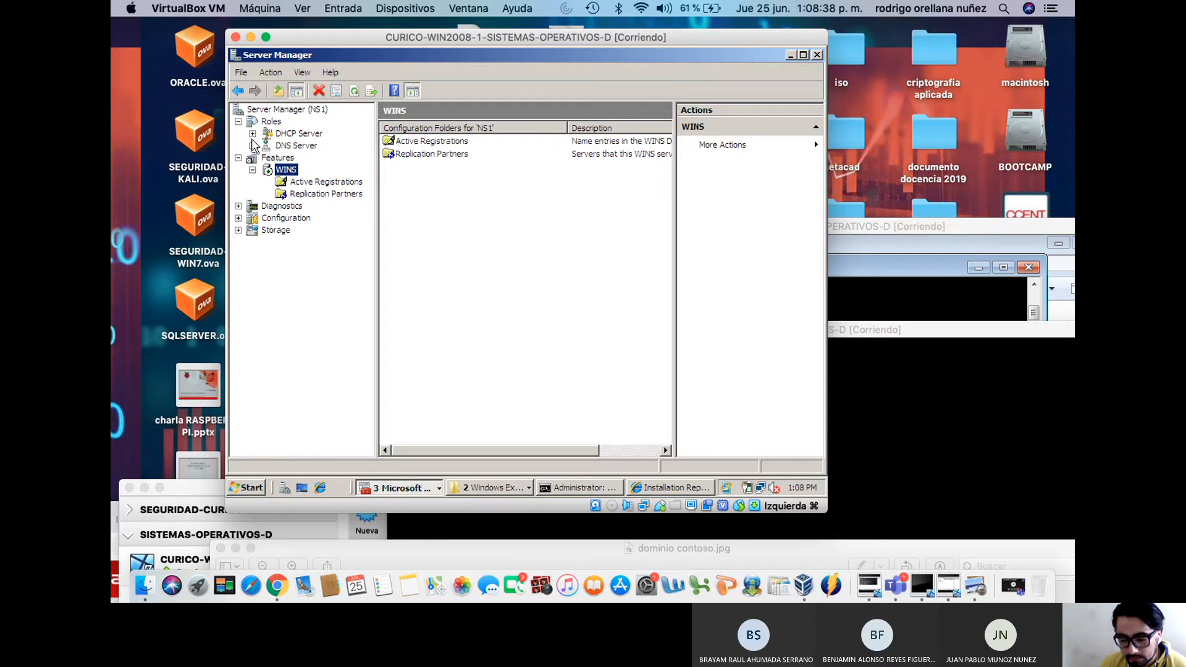
pyautogui.click(252, 134)
pyautogui.click(267, 146)
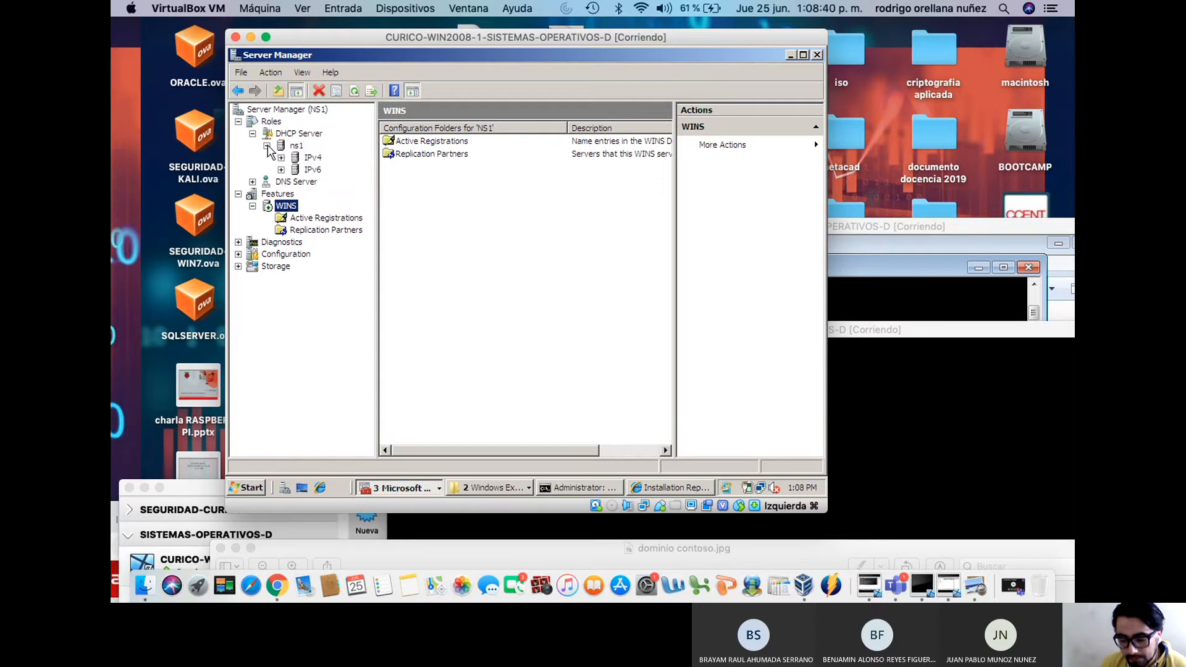
pyautogui.doubleClick(299, 159)
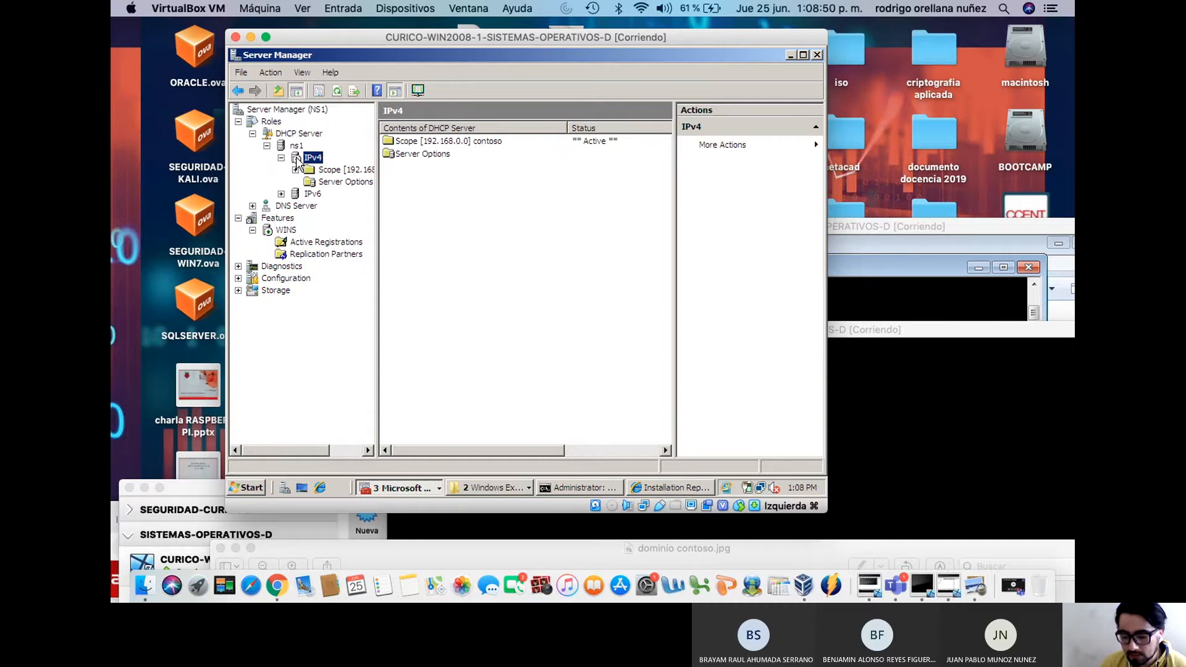
# Check the IPv6 branch, return to IPv4 scopes, then bring the Windows 7 VM's command prompt forward
pyautogui.click(281, 158)
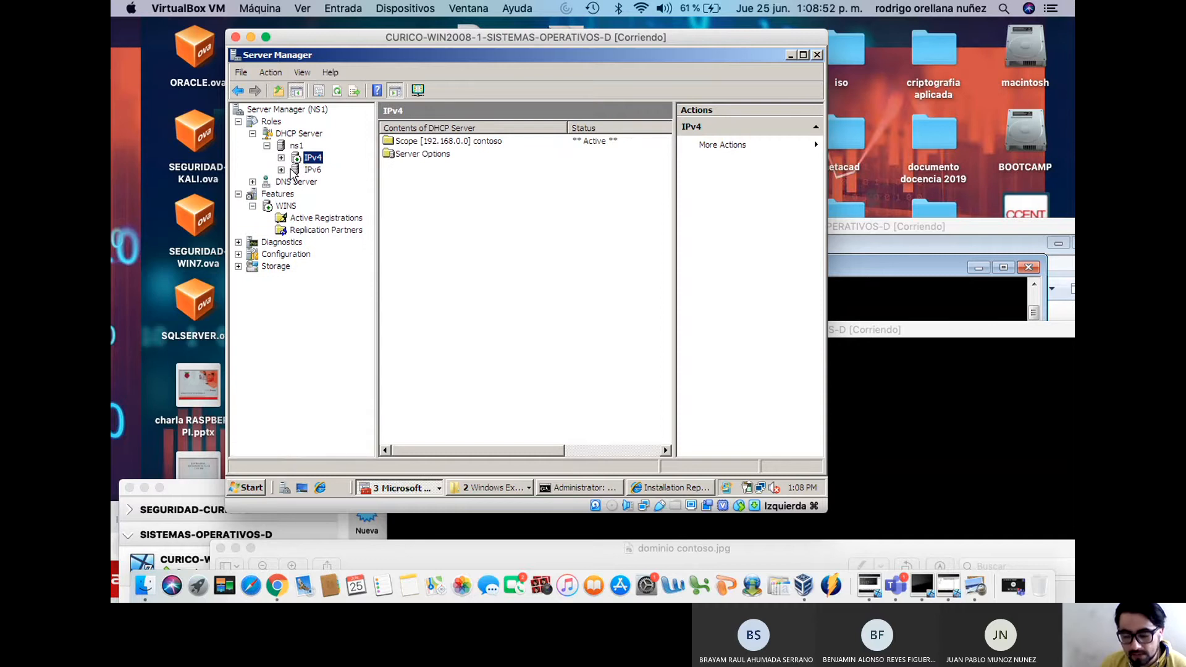
pyautogui.click(312, 170)
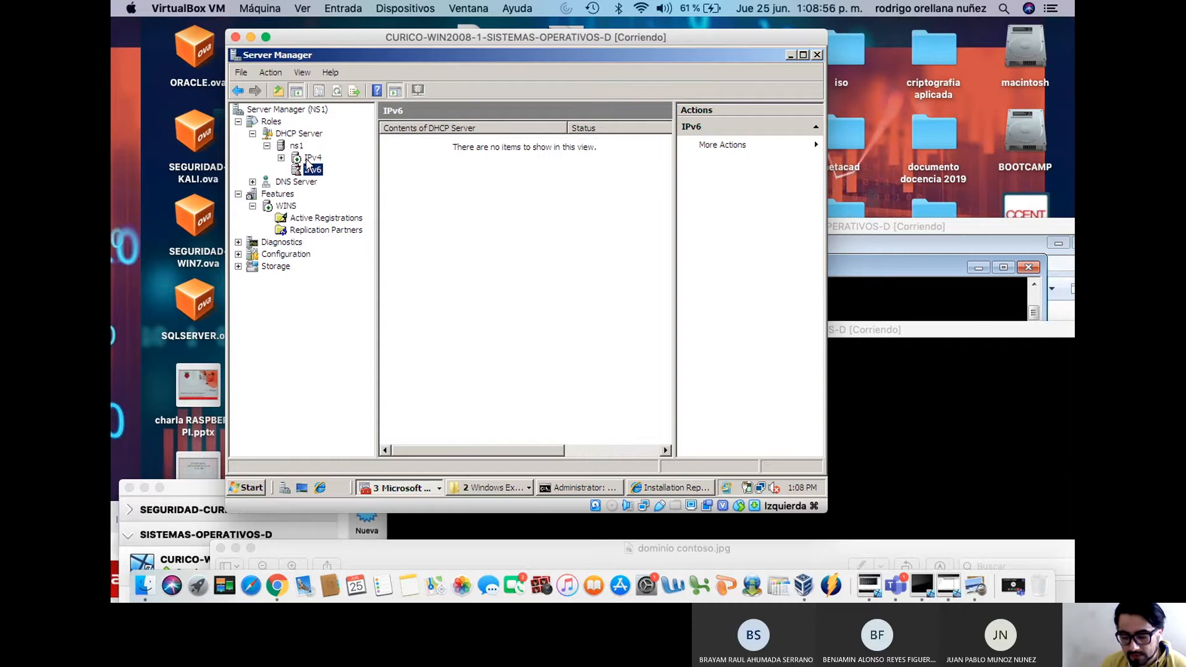
pyautogui.click(312, 158)
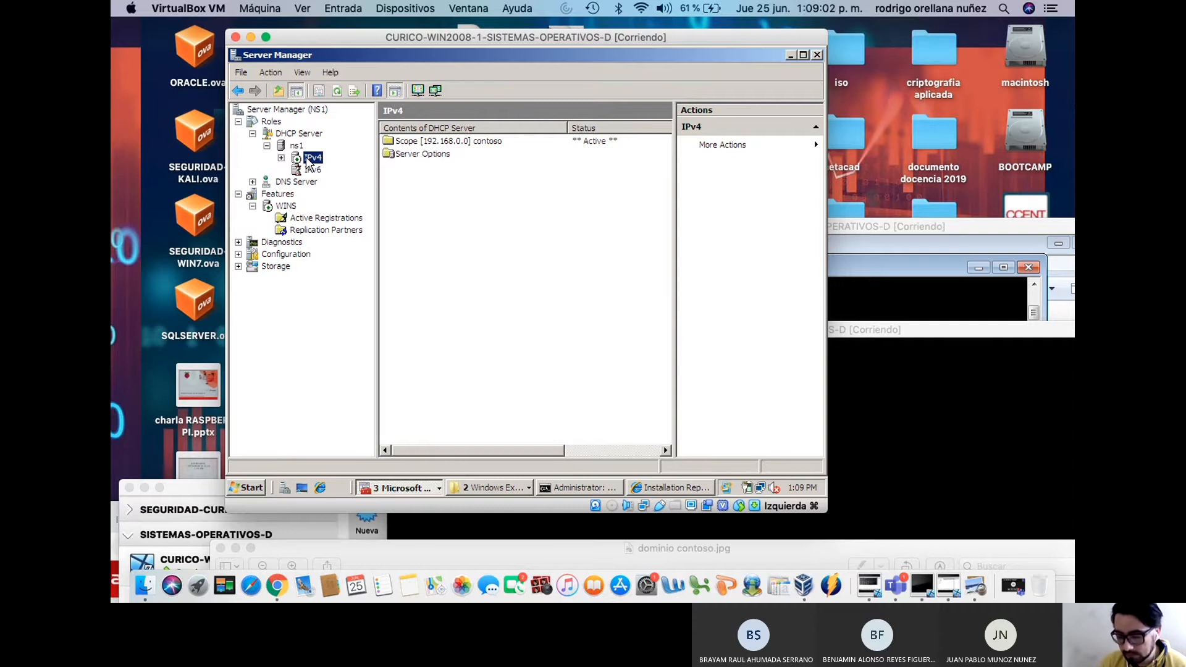
pyautogui.moveTo(852, 226); pyautogui.dragTo(578, 127)
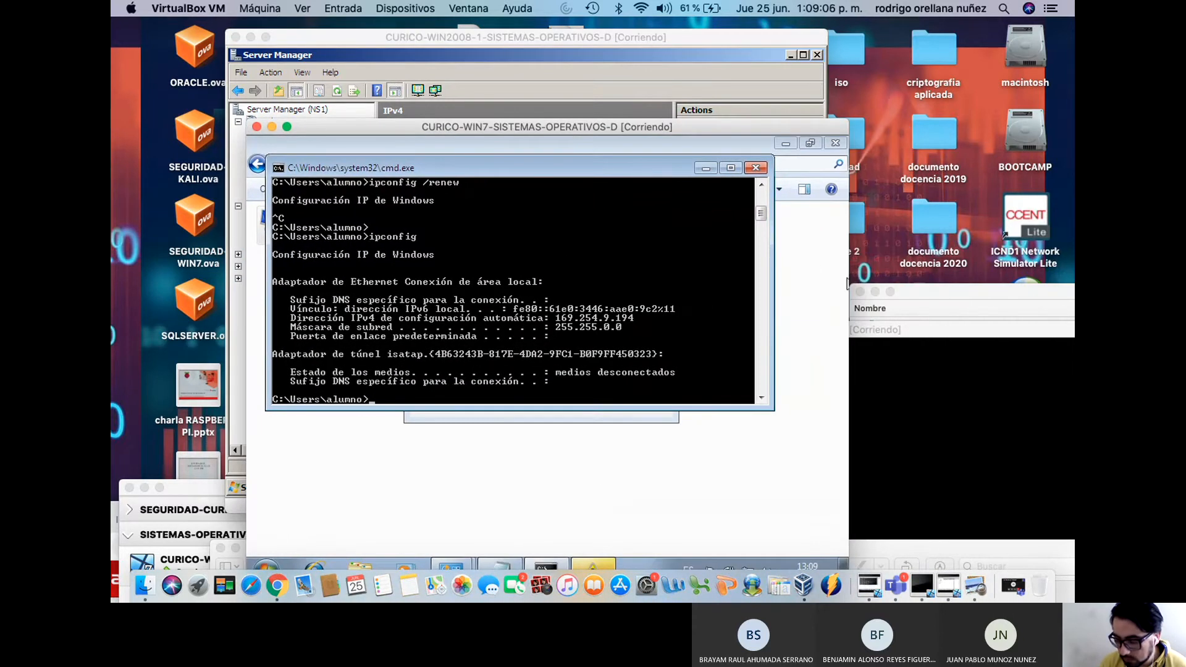
# Rearrange the VM windows so the Windows 7 client's console is in front
pyautogui.click(899, 309)
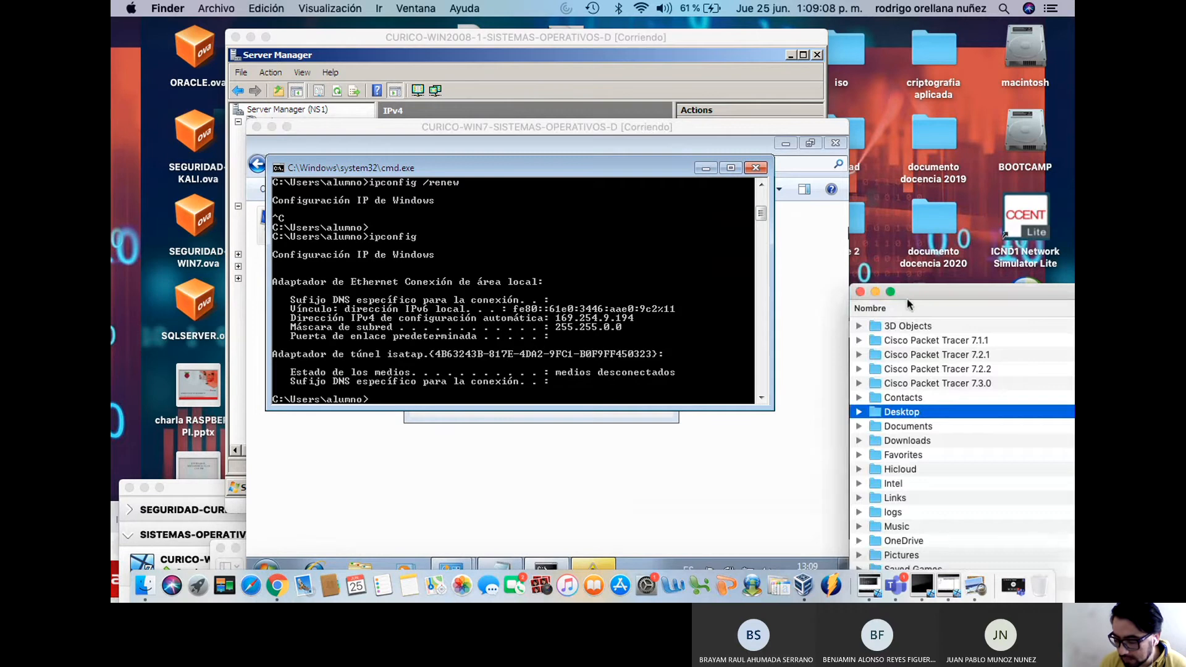
pyautogui.moveTo(903, 272); pyautogui.dragTo(1007, 220)
pyautogui.click(458, 214)
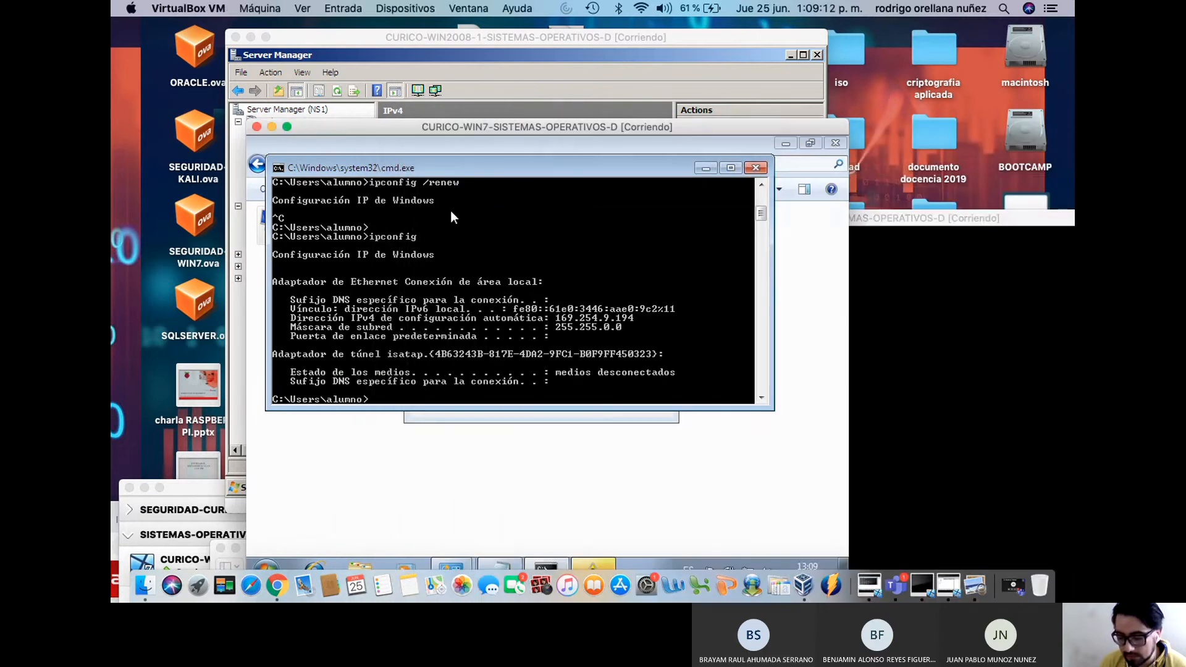
pyautogui.moveTo(491, 130); pyautogui.dragTo(673, 105)
pyautogui.moveTo(395, 44); pyautogui.dragTo(317, 62)
pyautogui.moveTo(761, 99); pyautogui.dragTo(693, 72)
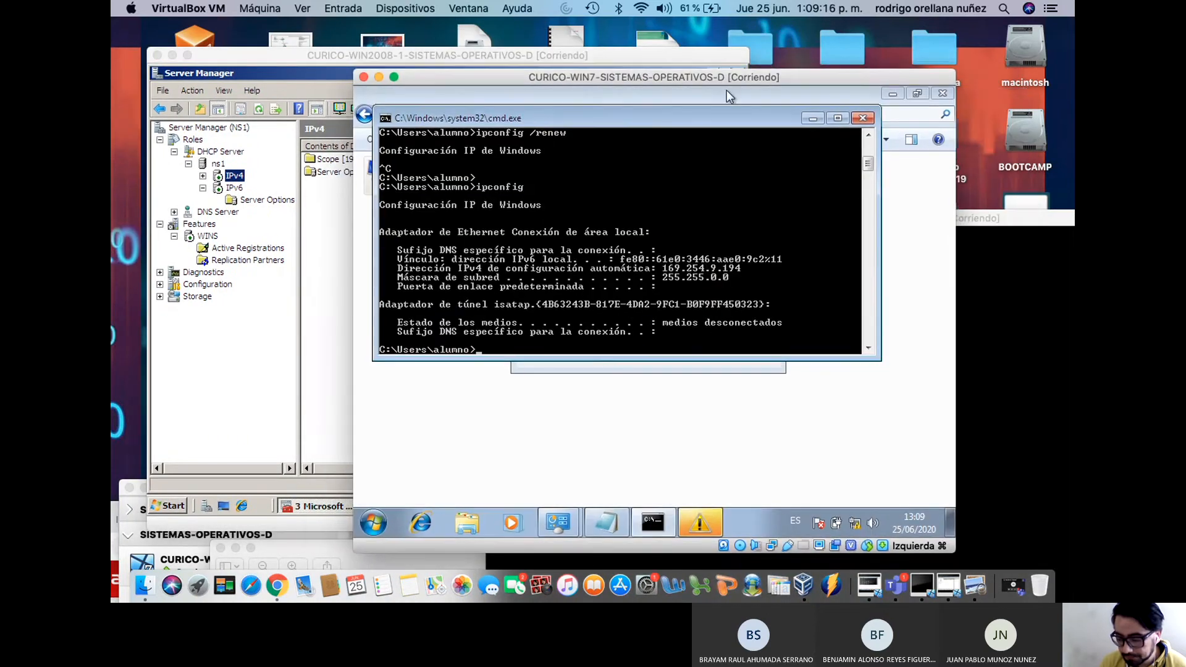
# Run ipconfig /renew twice until the Windows 7 client receives 192.168.0.101
pyautogui.press('Up')
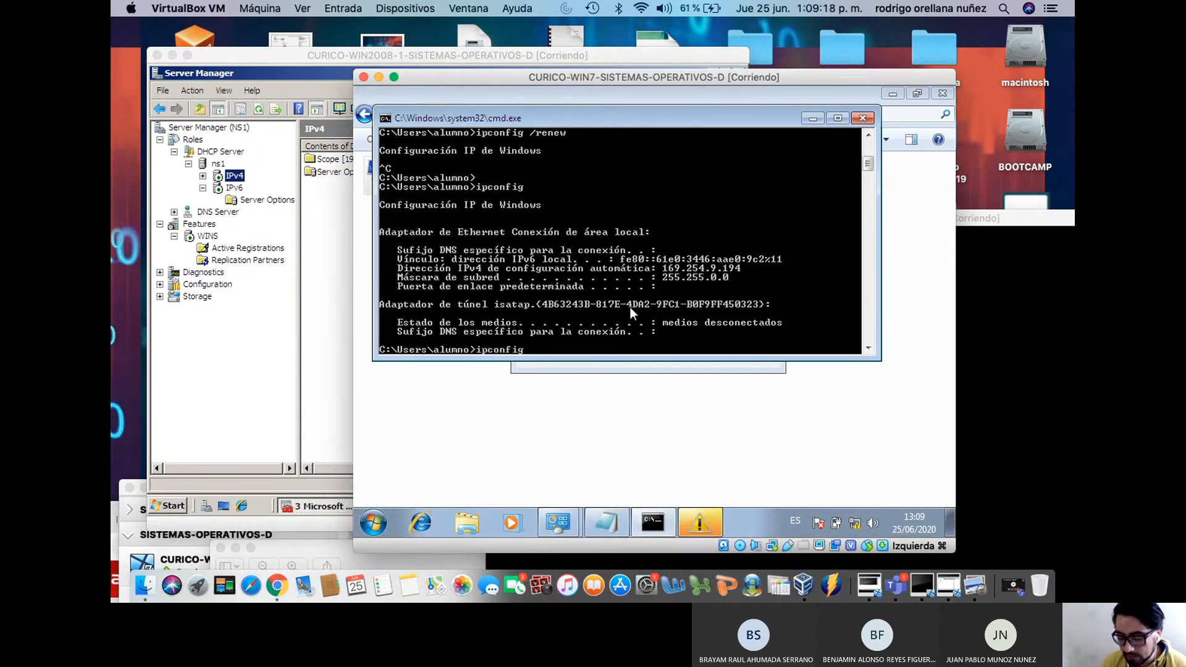
pyautogui.write('/')
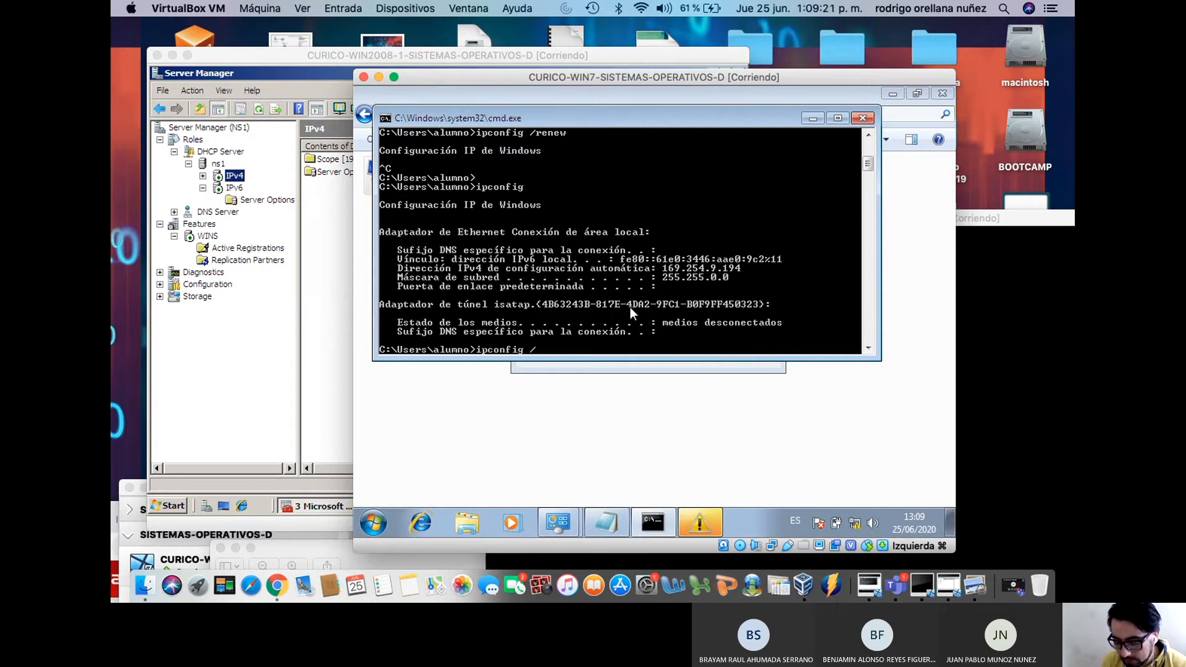
pyautogui.write('renew')
pyautogui.press('Return')
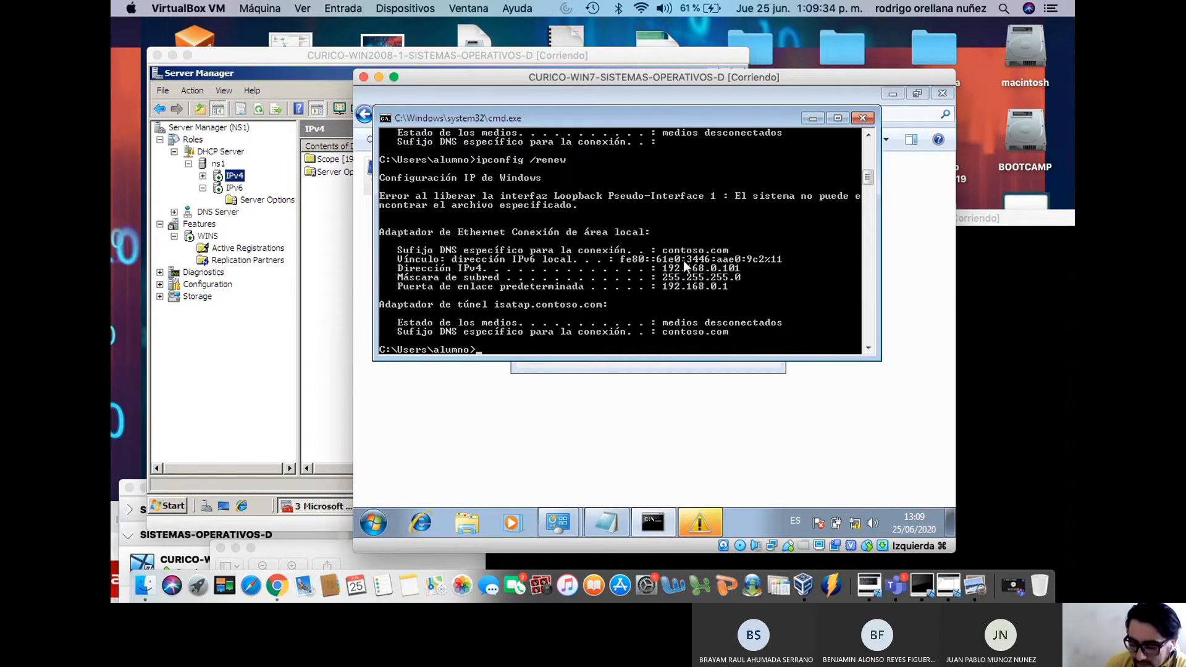
pyautogui.press('Up')
pyautogui.press('Return')
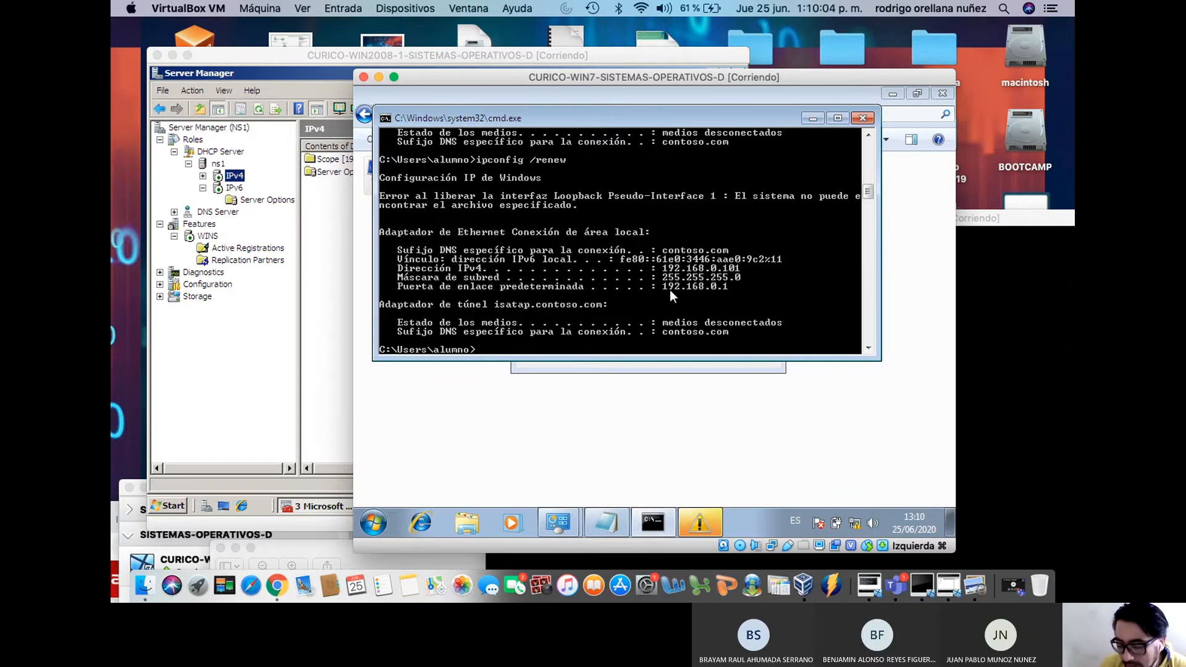
# Edit the recalled renew command into ipconfig /all
pyautogui.press('Up')
pyautogui.press('BackSpace')
pyautogui.press('BackSpace')
pyautogui.press('BackSpace')
pyautogui.press('BackSpace')
pyautogui.press('BackSpace')
pyautogui.write('all')
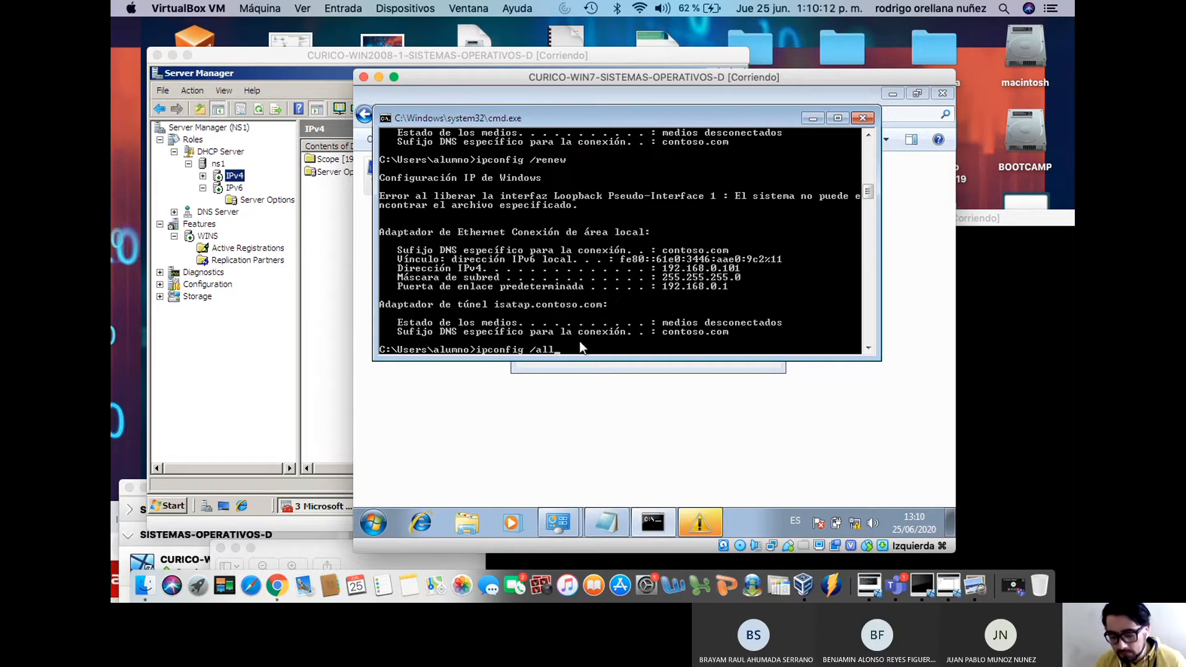
# Run ipconfig /all and enlarge the command window to read the full configuration
pyautogui.press('Return')
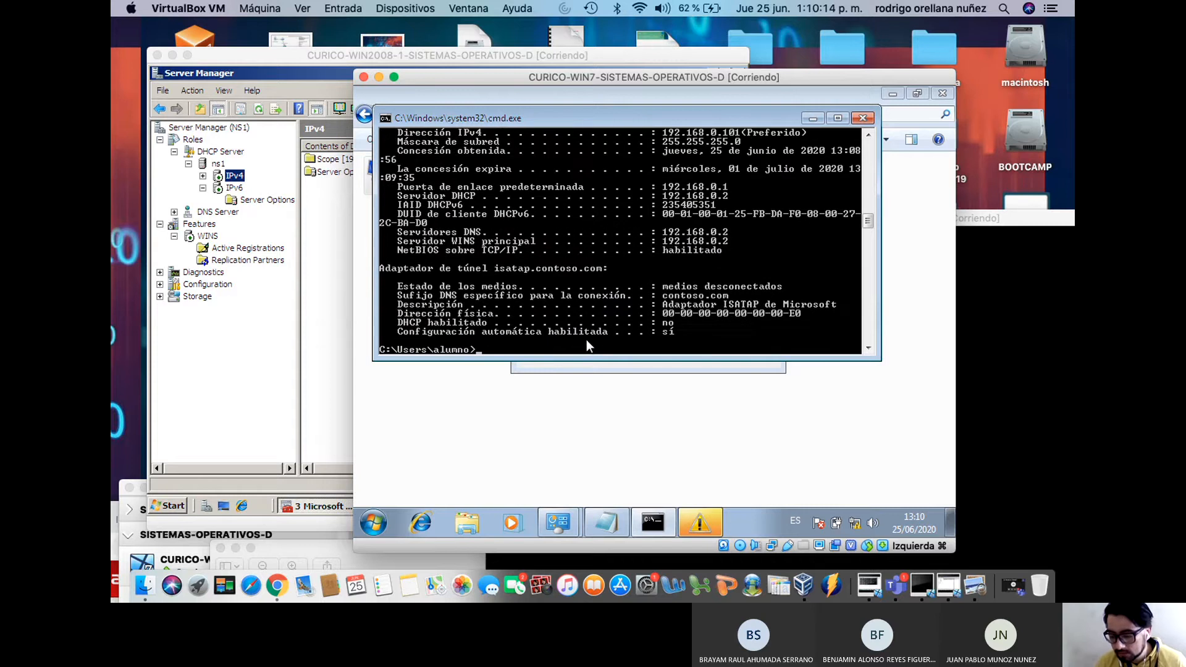
pyautogui.scroll(-1, 597, 320)
pyautogui.scroll(4, 595, 319)
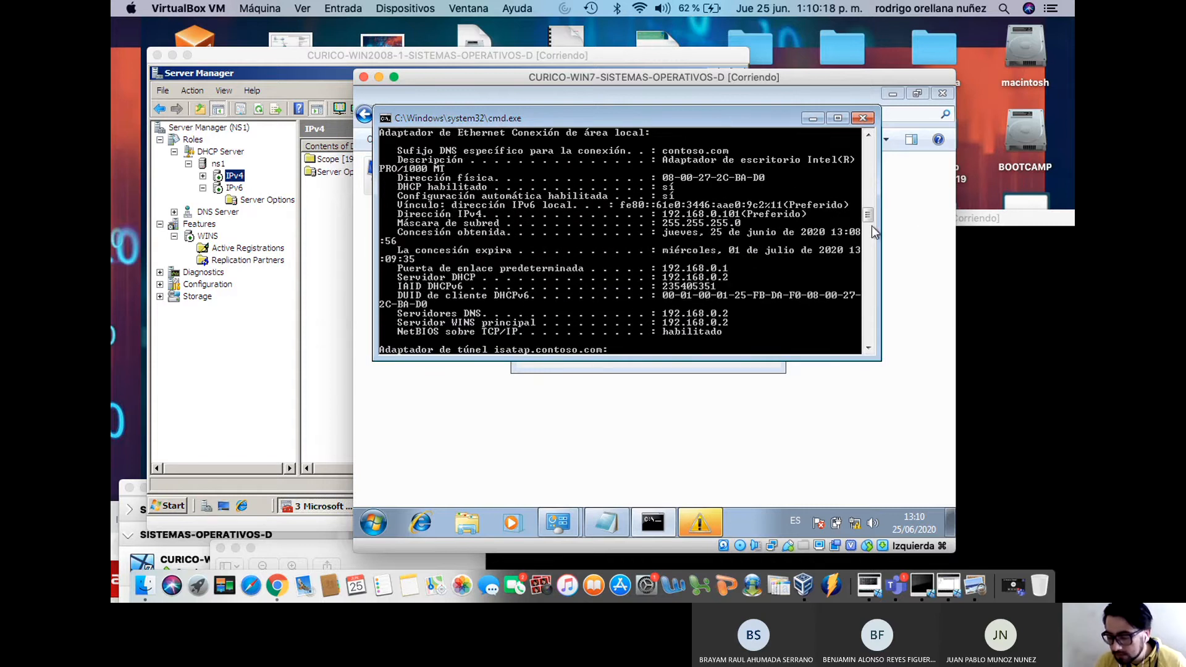
pyautogui.scroll(2, 796, 225)
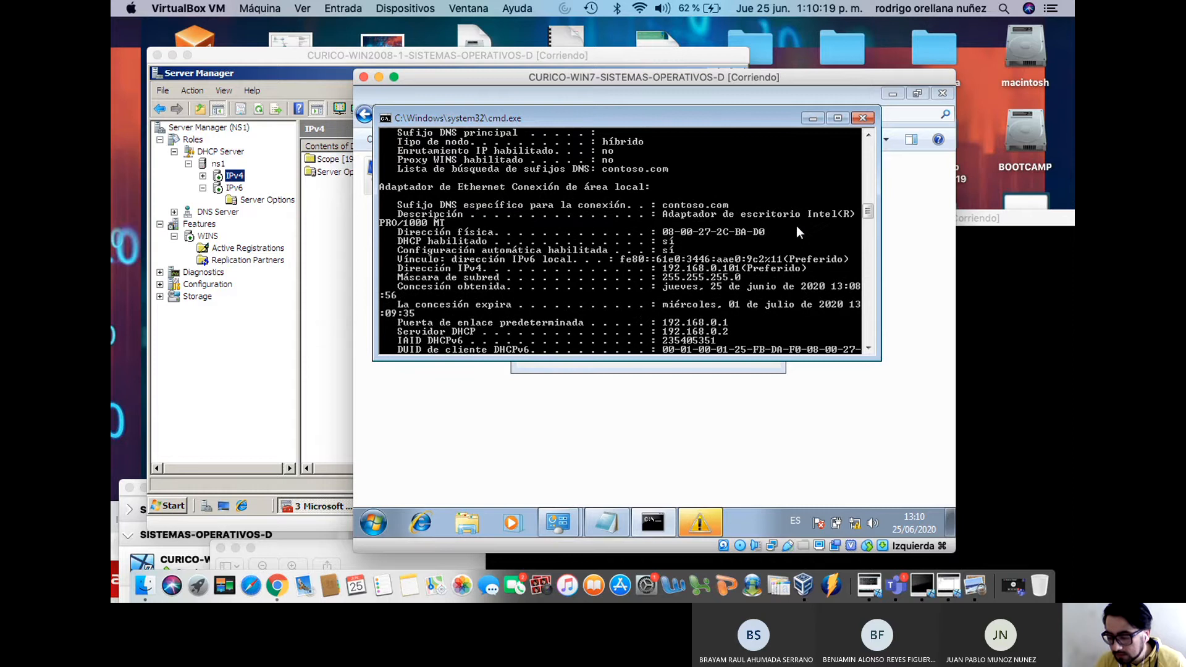
pyautogui.click(838, 118)
pyautogui.moveTo(636, 74); pyautogui.dragTo(560, 36)
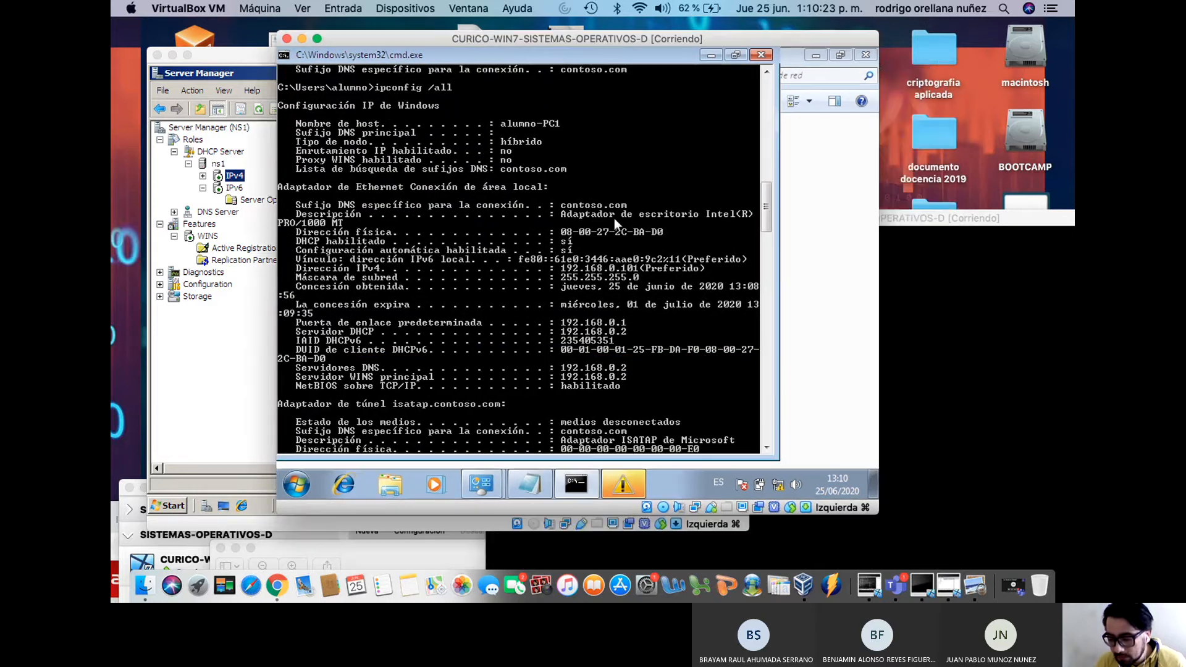
pyautogui.click(733, 55)
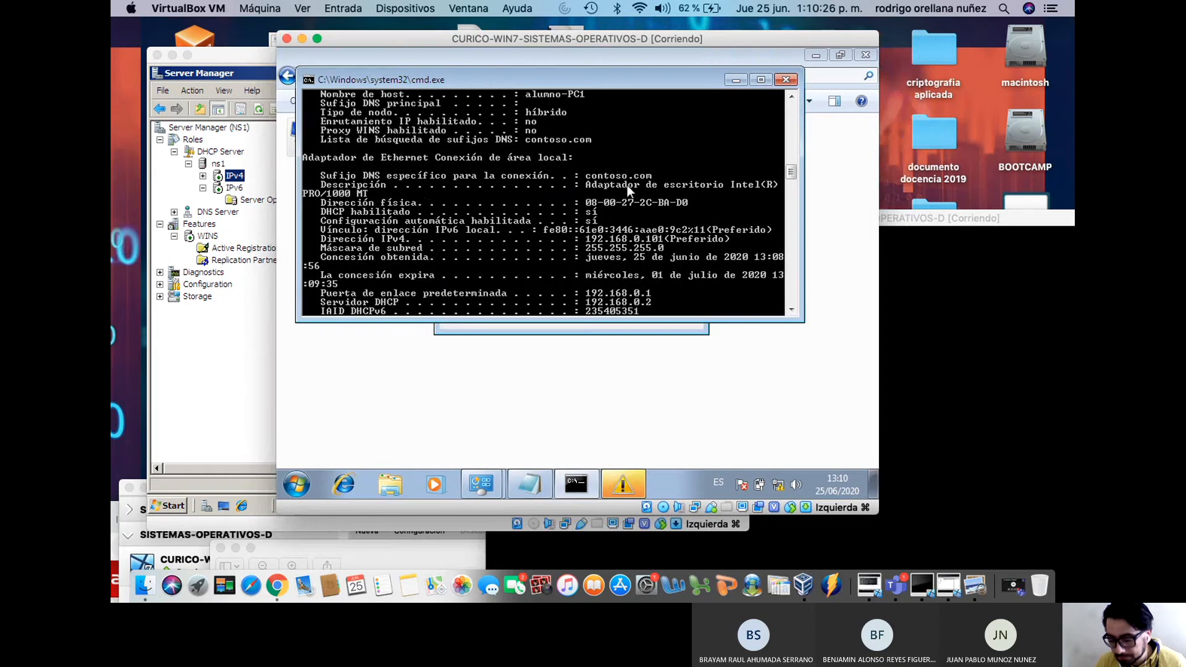
pyautogui.click(760, 79)
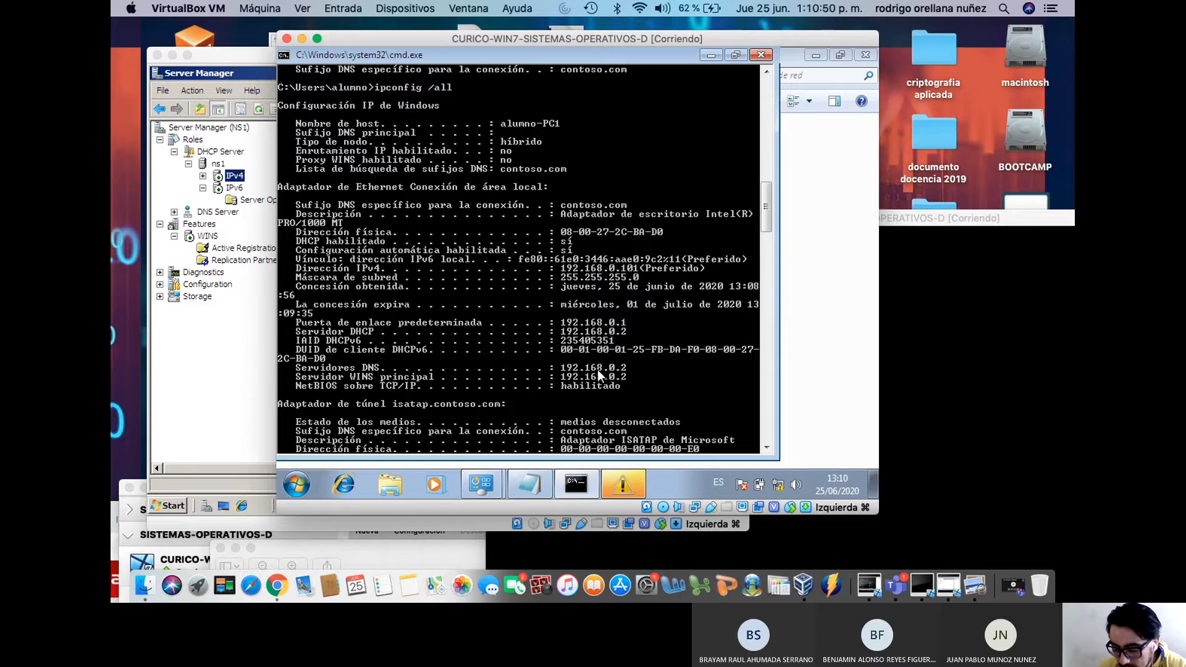
# Review the output showing DHCP and DNS server 192.168.0.2, then type nslookup
pyautogui.scroll(3, 630, 370)
pyautogui.scroll(-5, 628, 366)
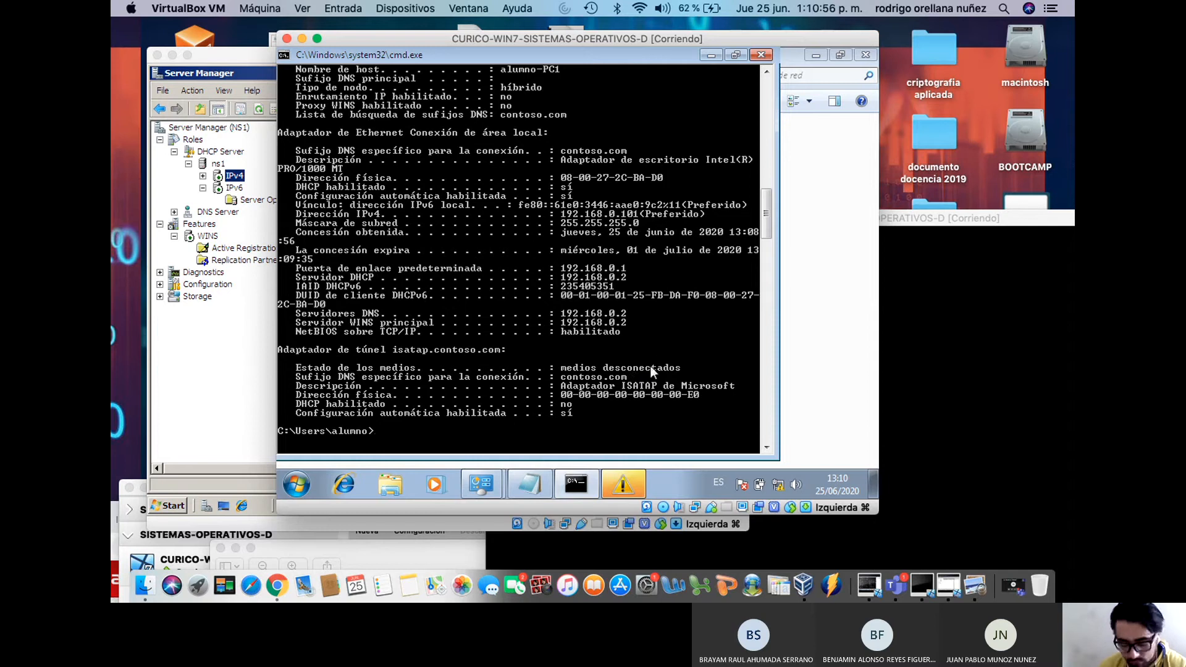
pyautogui.write('nslookup')
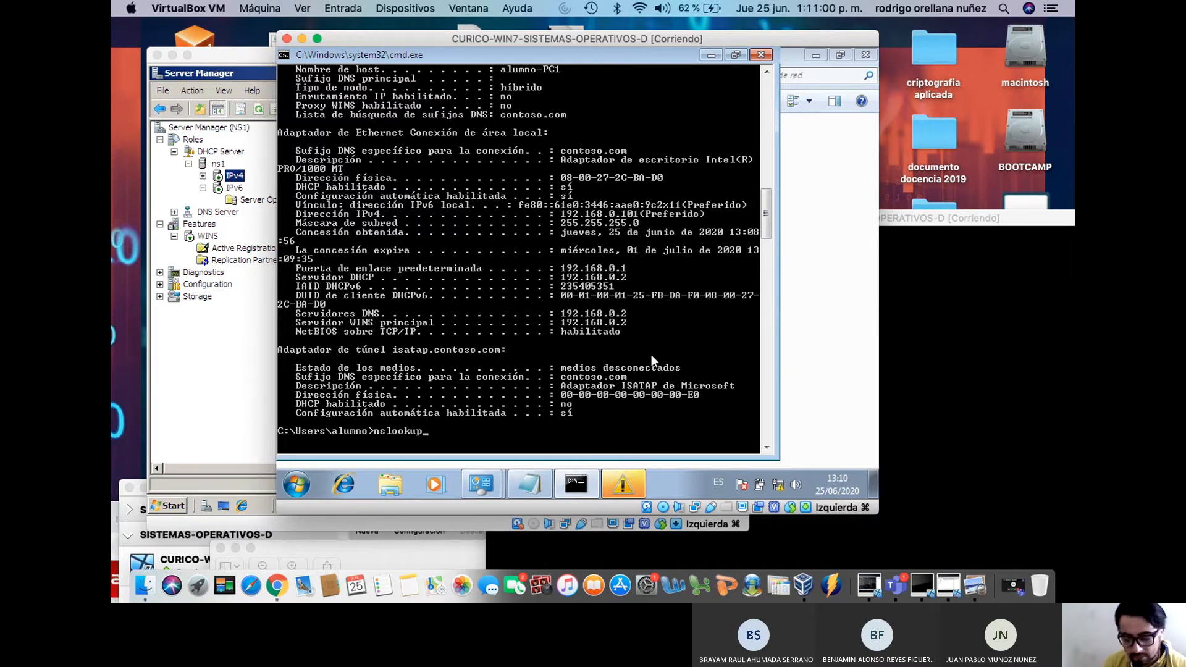
# Run nslookup to confirm default server ns1.contoso.com (192.168.0.2), then rerun ipconfig /renew
pyautogui.press('Return')
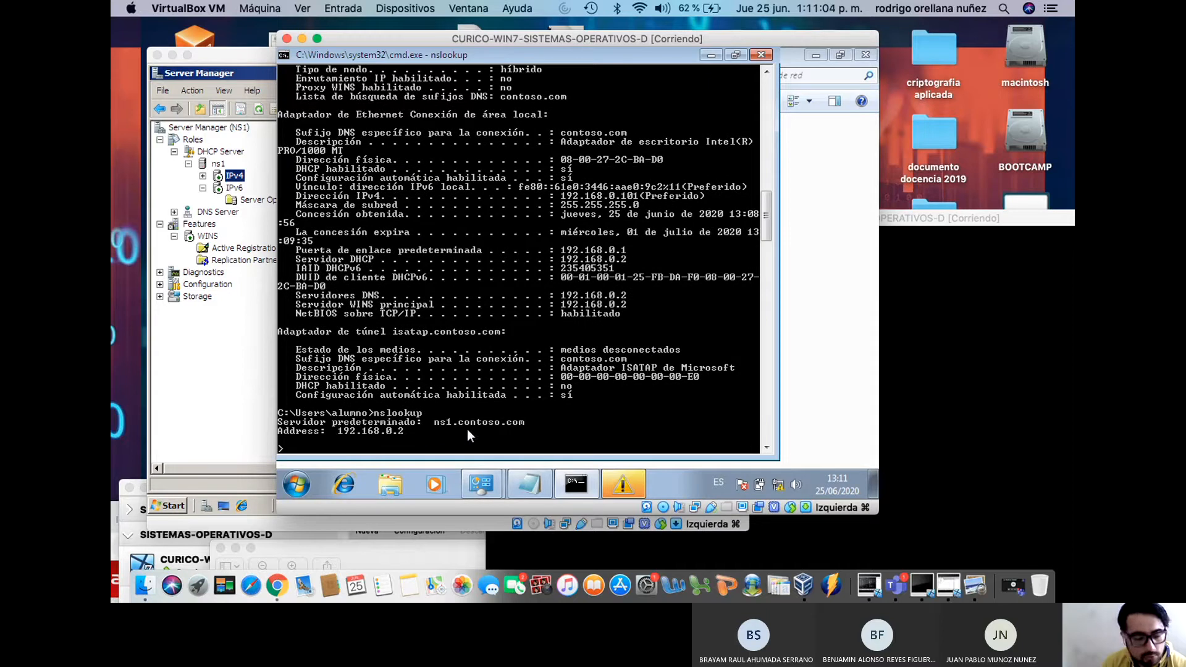
pyautogui.hotkey('ctrl', 'c')
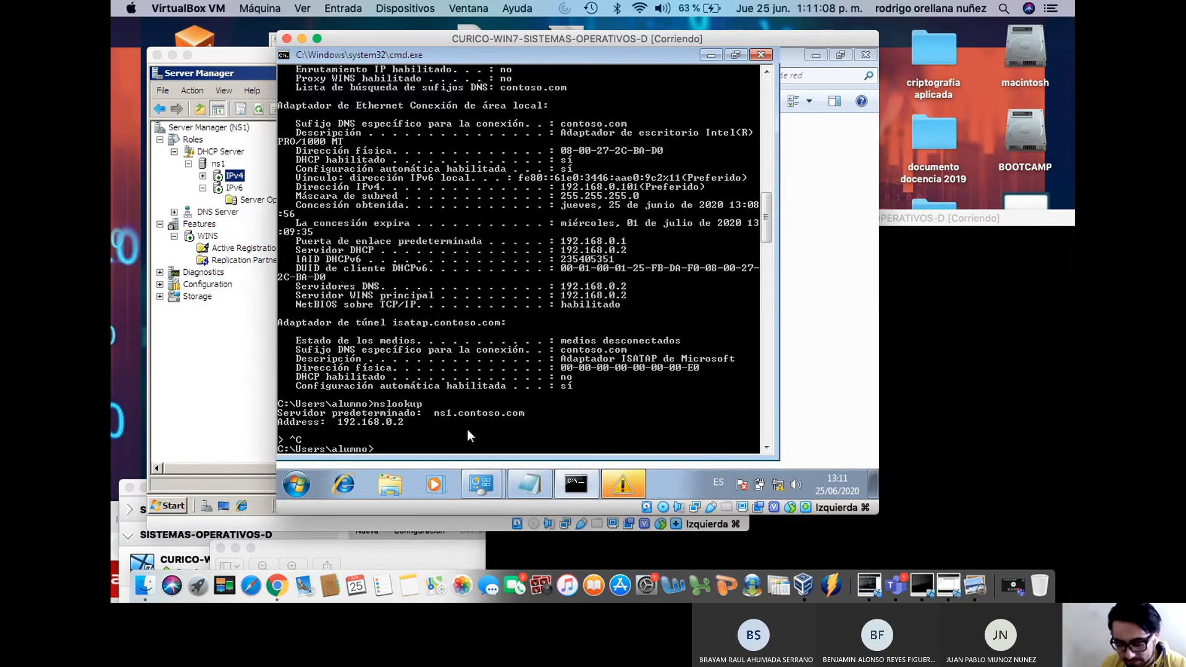
pyautogui.press('Up')
pyautogui.press('Up')
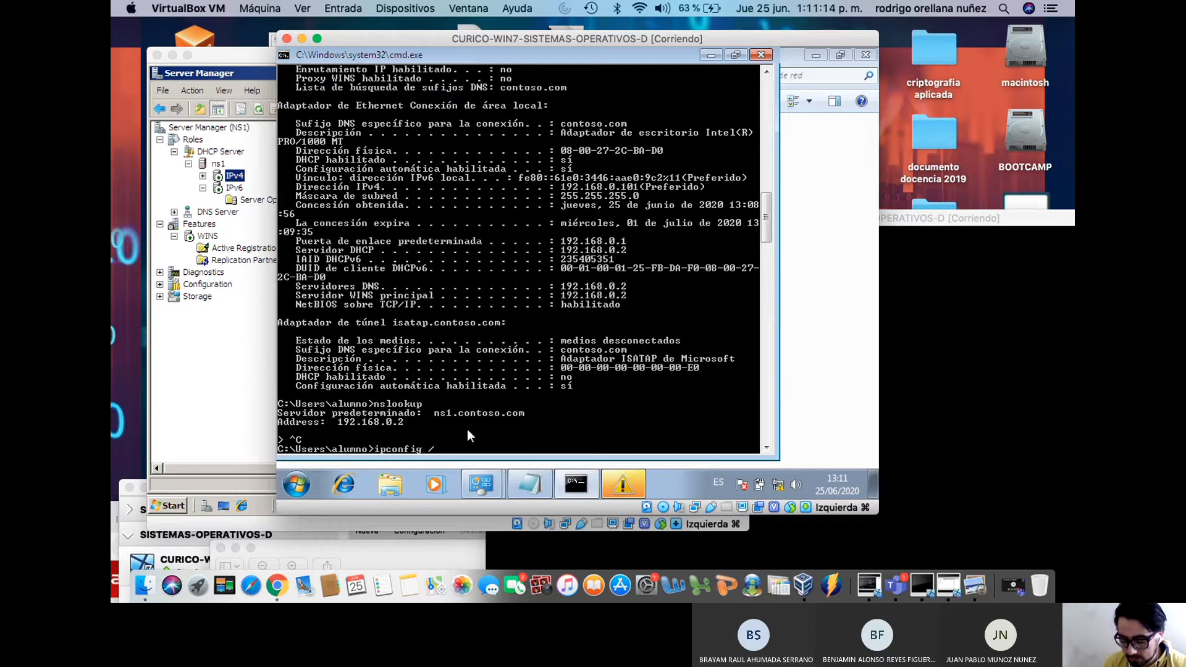
pyautogui.write('ene')
pyautogui.press('BackSpace')
pyautogui.write('new')
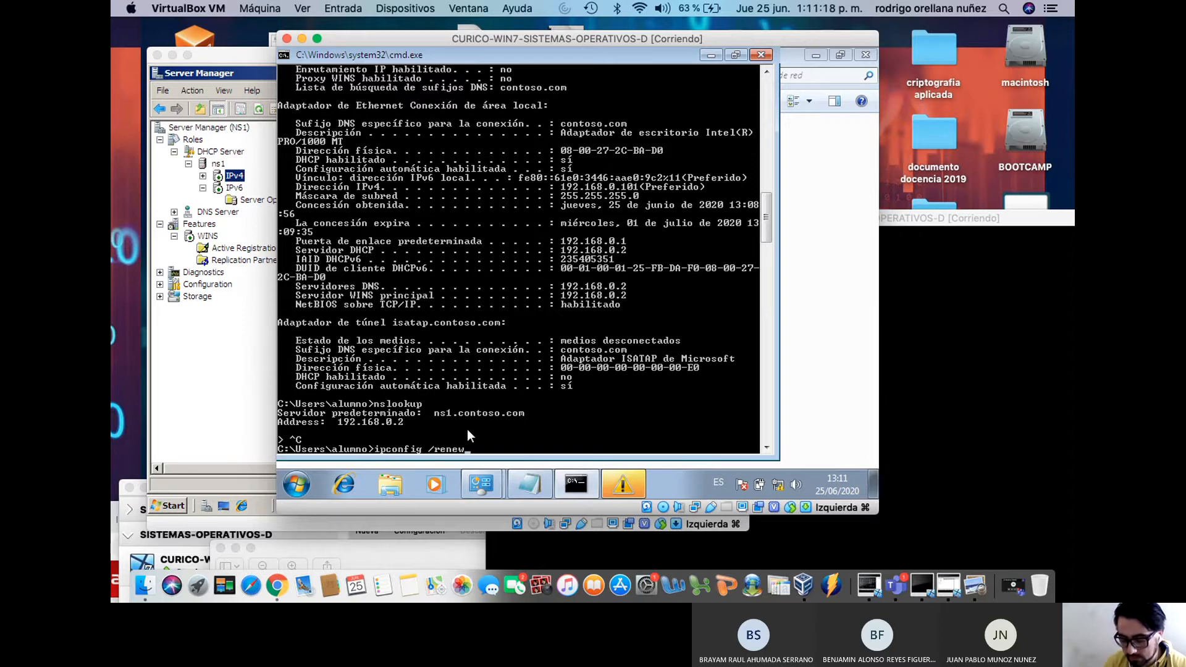
pyautogui.press('Return')
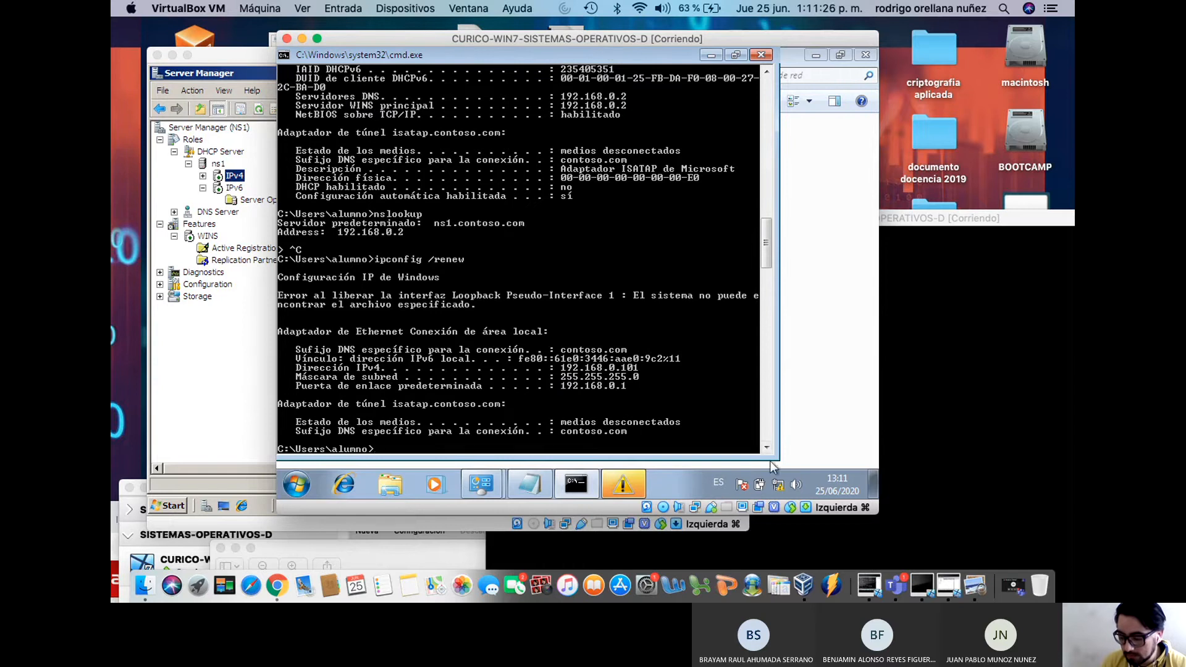
# Check the Local Area Connection details showing 192.168.0.101 leased from 192.168.0.2
pyautogui.click(763, 55)
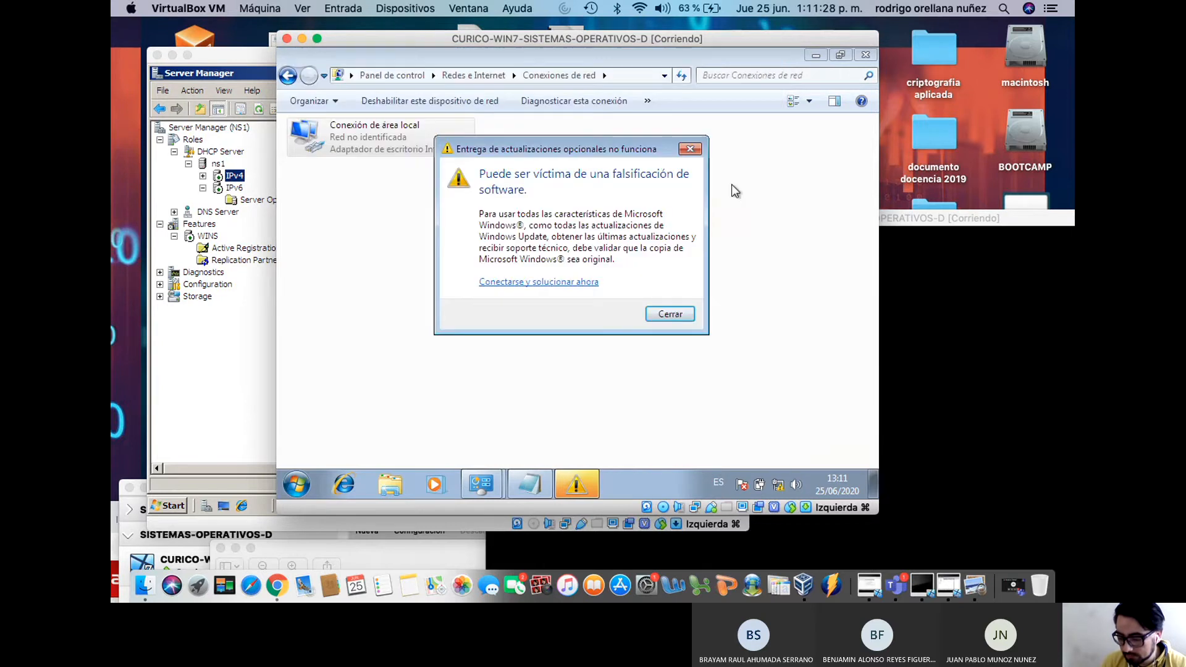
pyautogui.click(690, 150)
pyautogui.rightClick(377, 137)
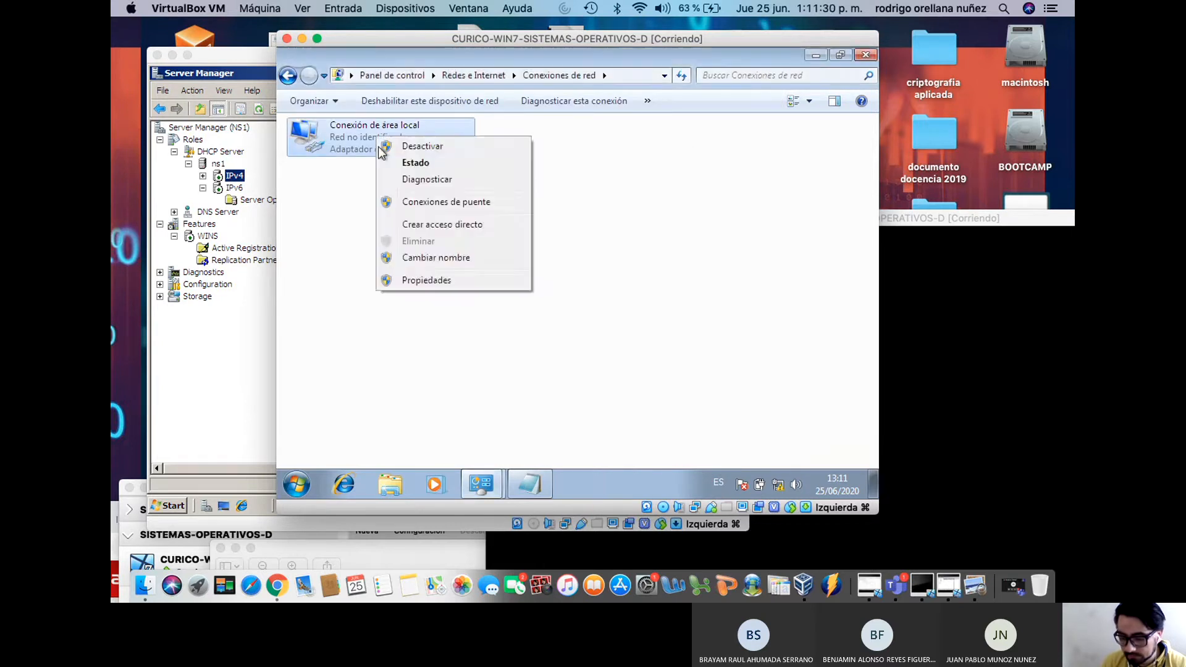
pyautogui.click(398, 163)
pyautogui.click(490, 254)
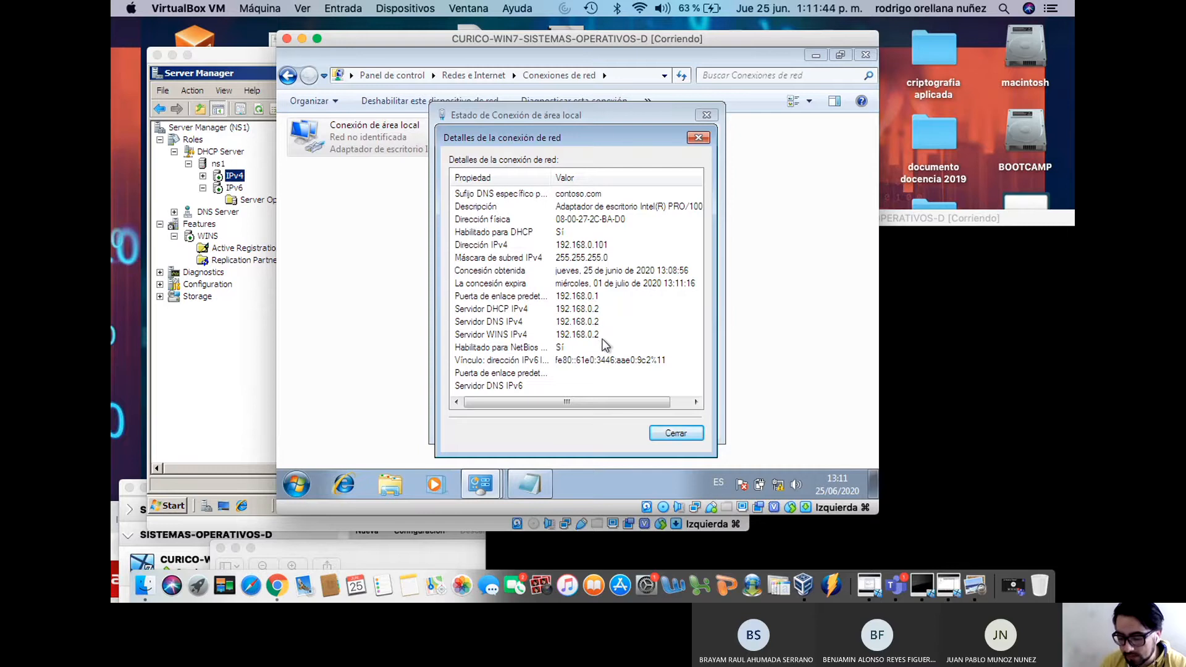
pyautogui.click(676, 434)
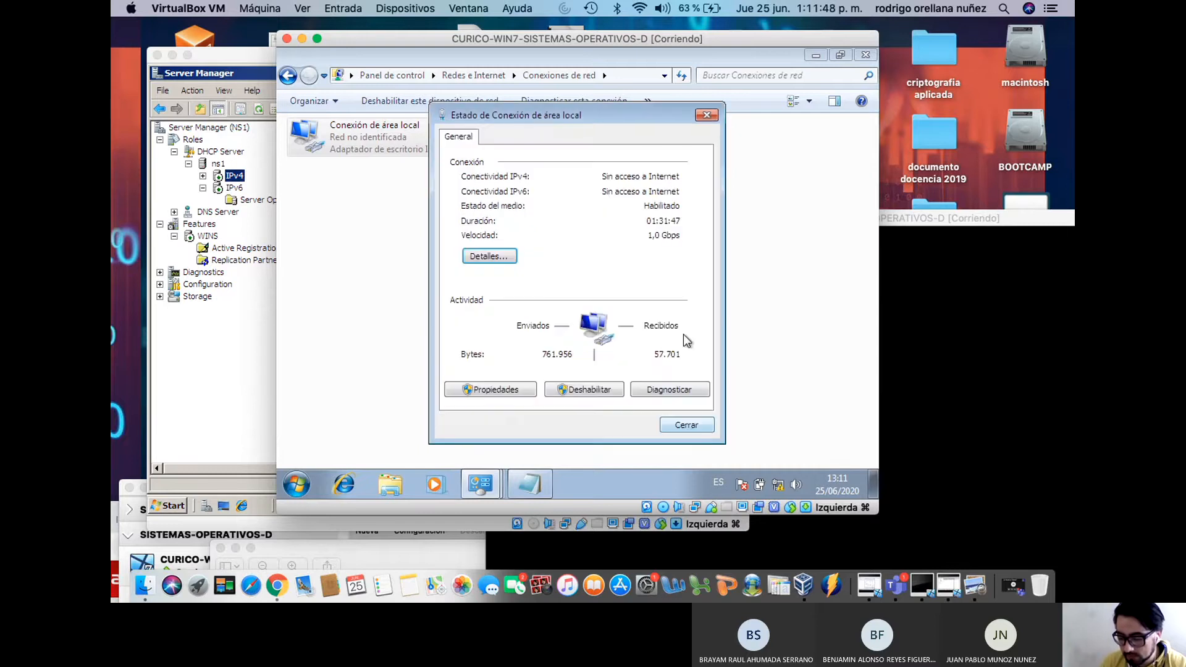
pyautogui.click(686, 425)
# Bring the Windows 10 VM's command prompt to the front
pyautogui.moveTo(803, 48); pyautogui.dragTo(718, 314)
pyautogui.moveTo(868, 220); pyautogui.dragTo(714, 83)
pyautogui.click(671, 270)
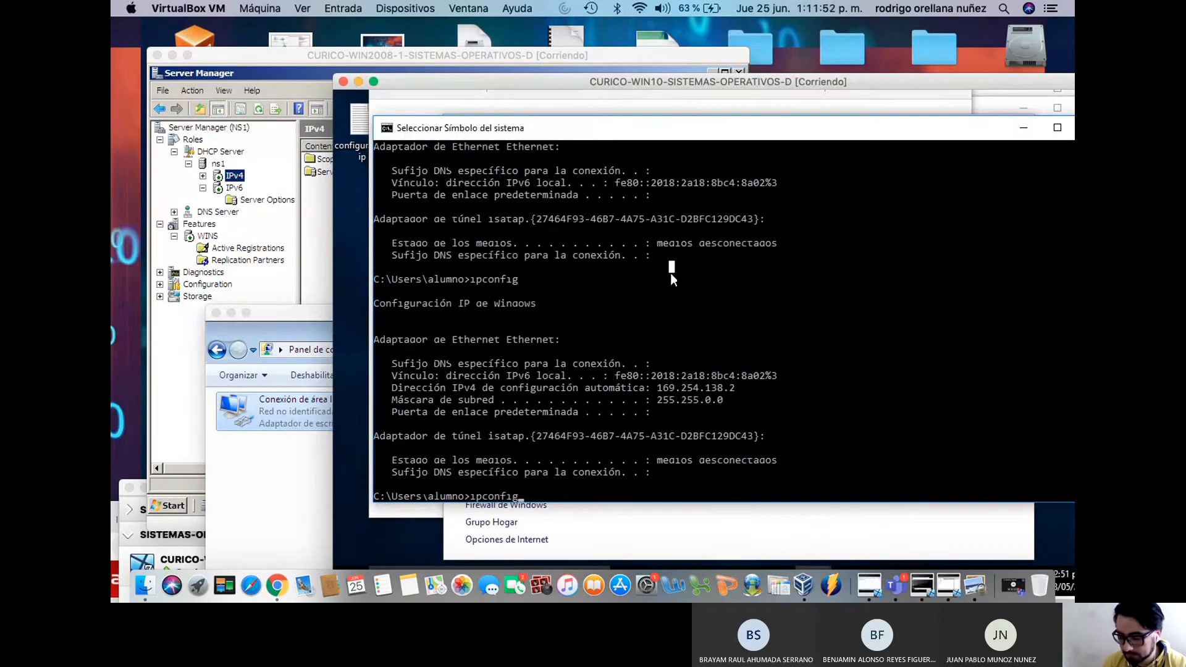
# Run ipconfig /renew on Windows 10 to obtain the 192.168.0.100 lease
pyautogui.press('Escape')
pyautogui.write('ipconfig /renew')
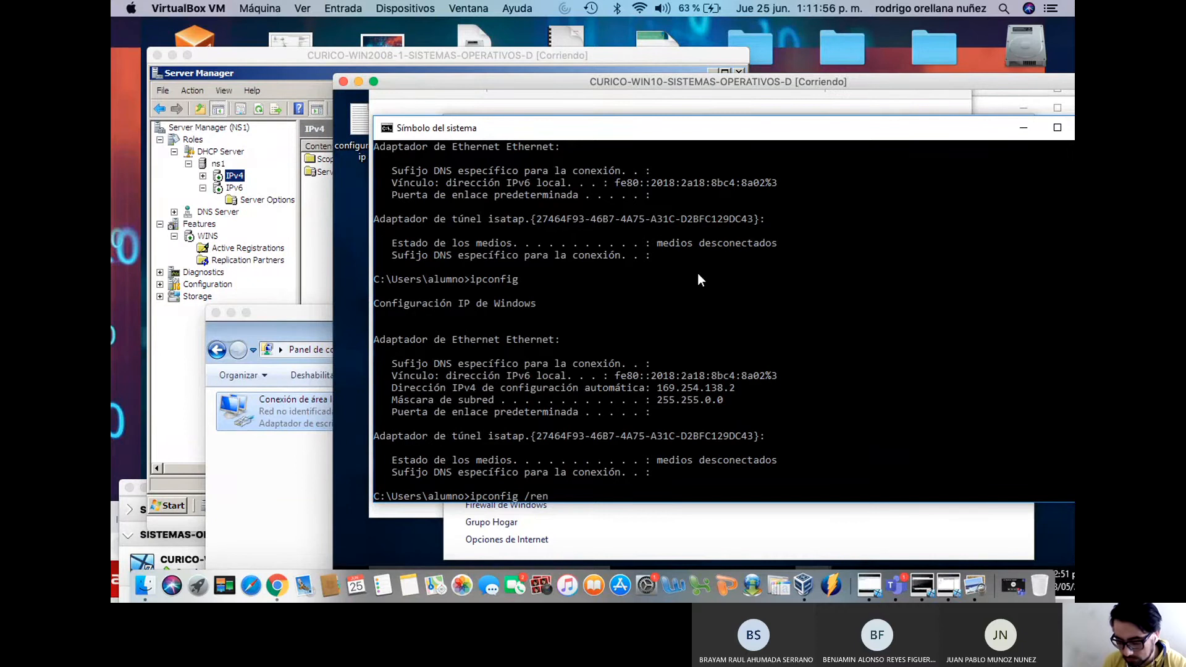
pyautogui.press('Return')
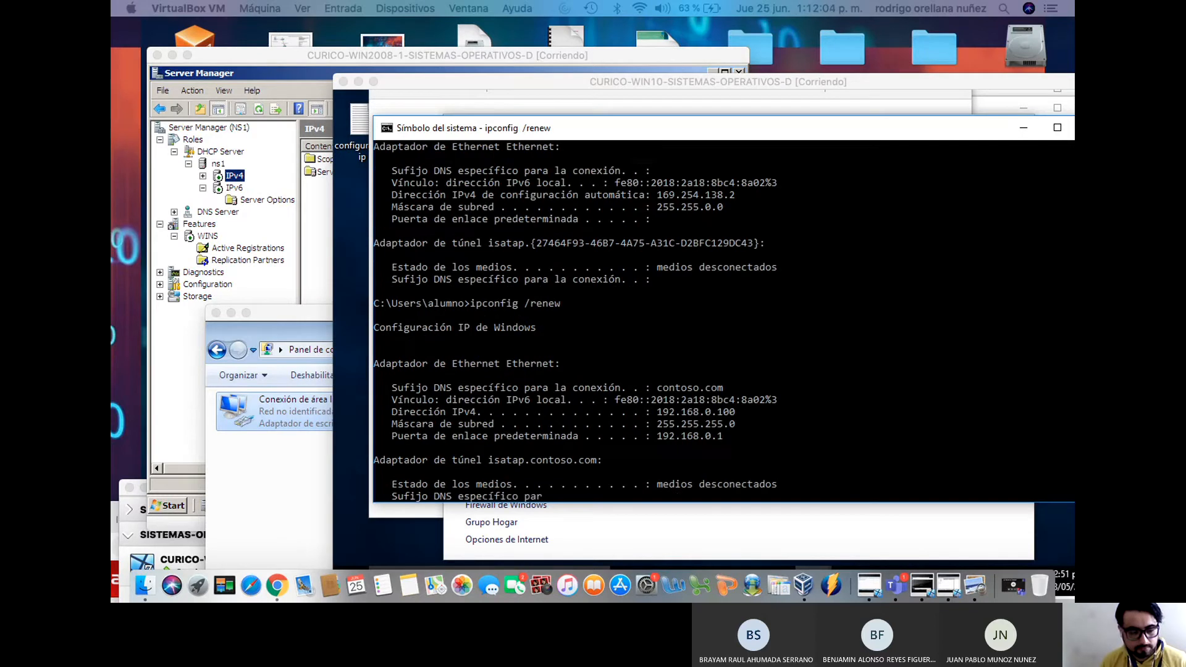
pyautogui.click(691, 387)
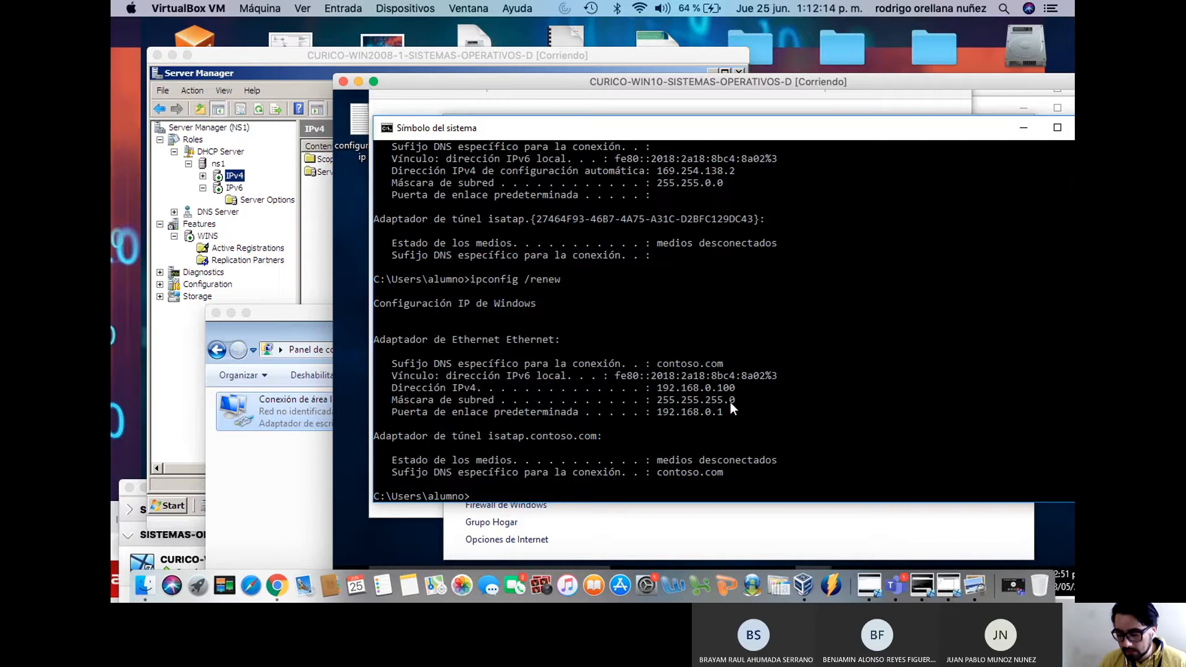
# Run ipconfig /all to show the Windows 10 client's full configuration
pyautogui.press('Up')
pyautogui.press('BackSpace')
pyautogui.press('BackSpace')
pyautogui.press('BackSpace')
pyautogui.press('BackSpace')
pyautogui.press('BackSpace')
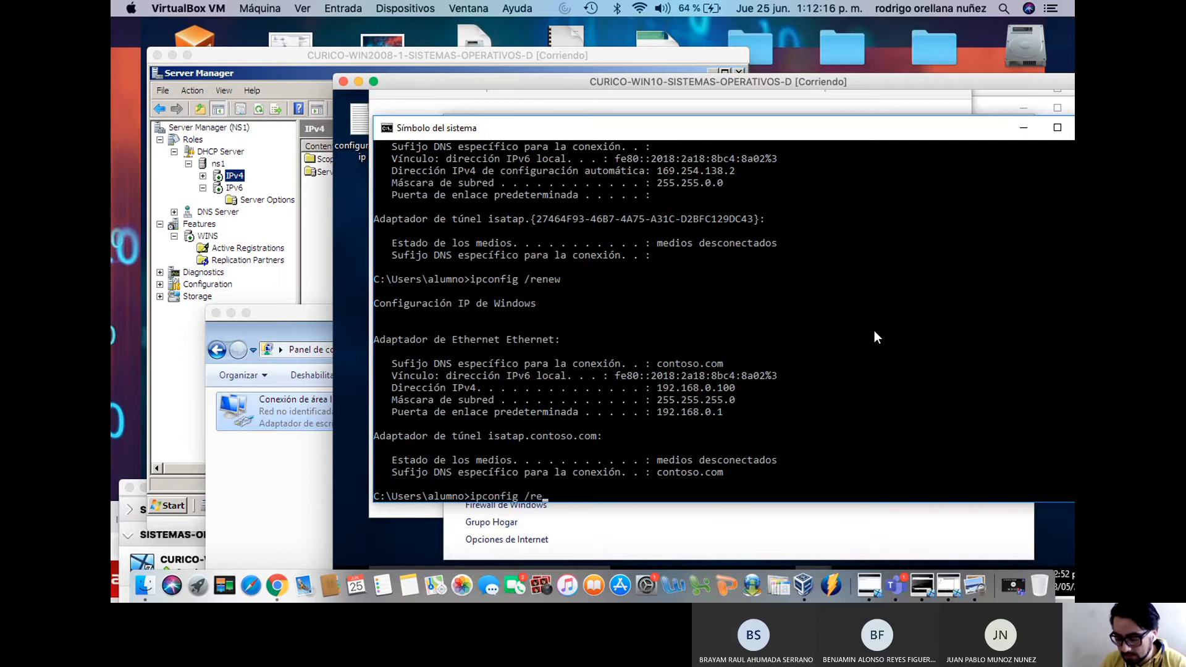
pyautogui.write('all')
pyautogui.press('Return')
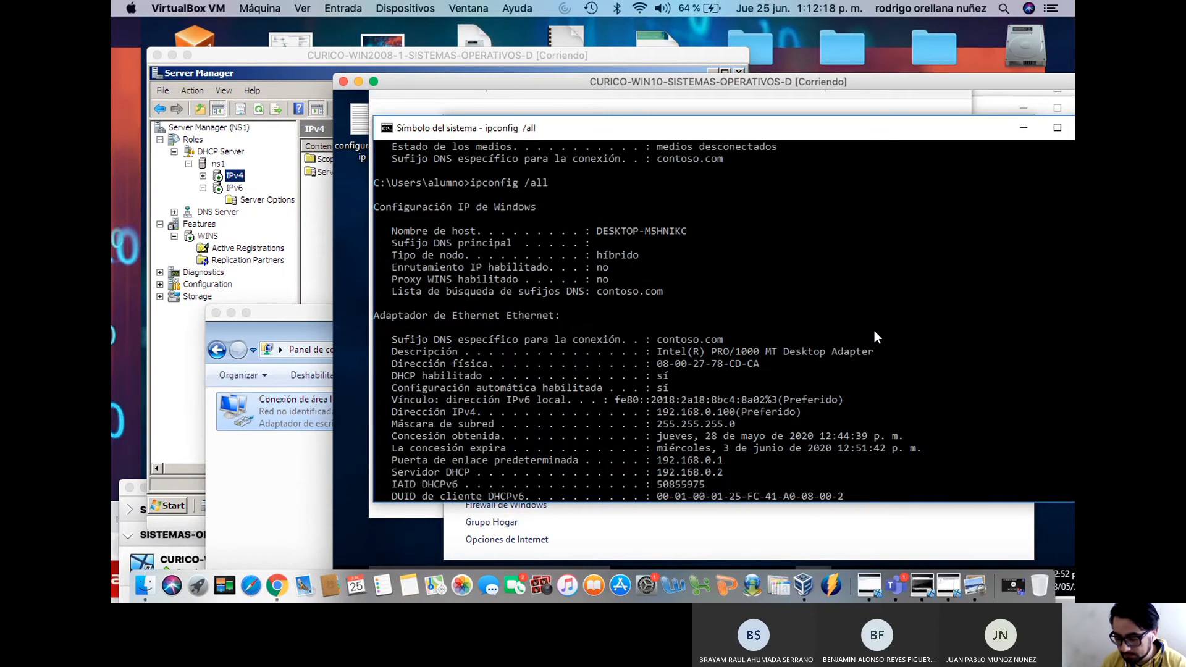
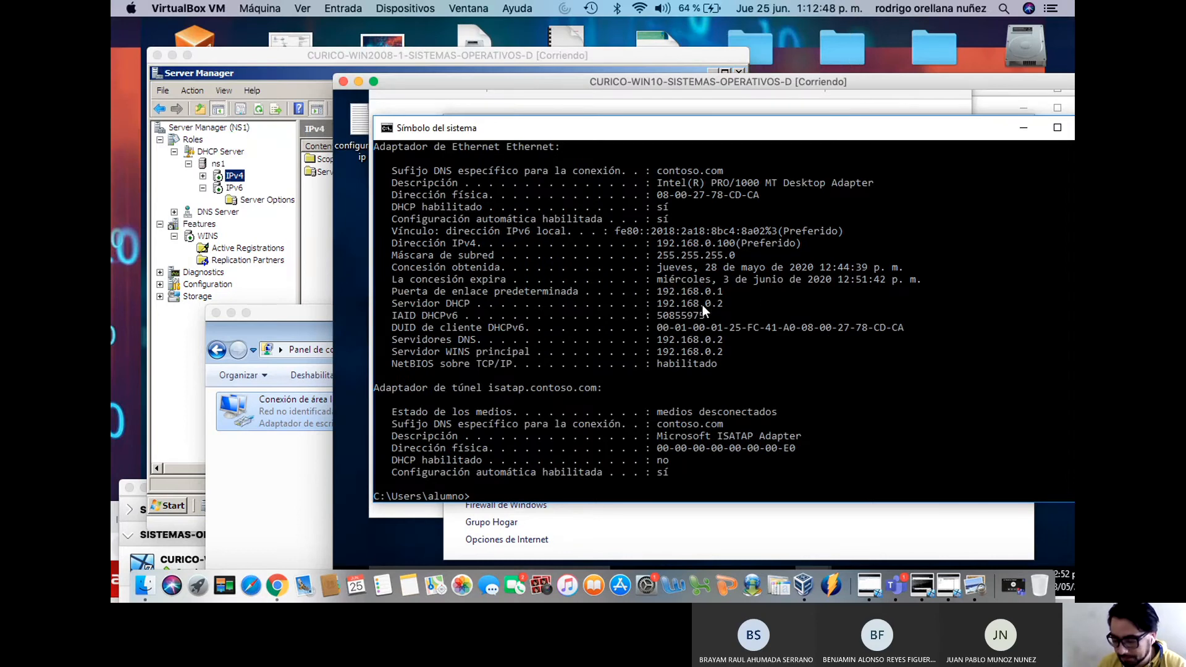
# Run nslookup on Windows 10 to confirm the default server is ns1.contoso.com (192.168.0.2)
pyautogui.scroll(-1, 721, 400)
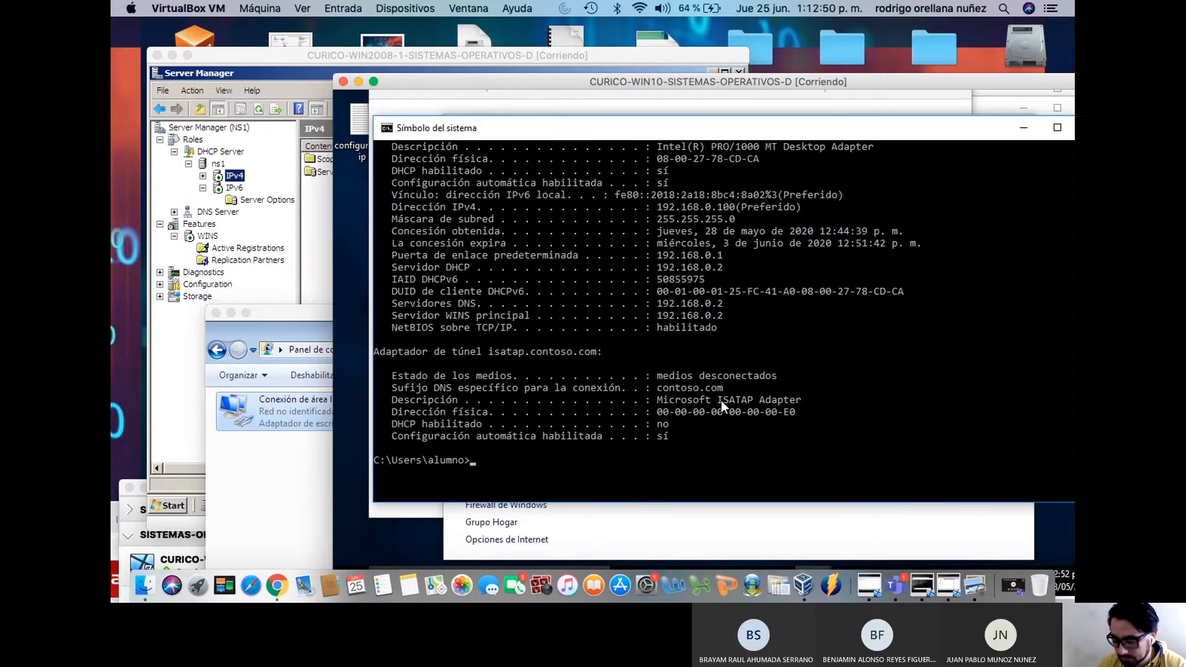
pyautogui.write('nslookup')
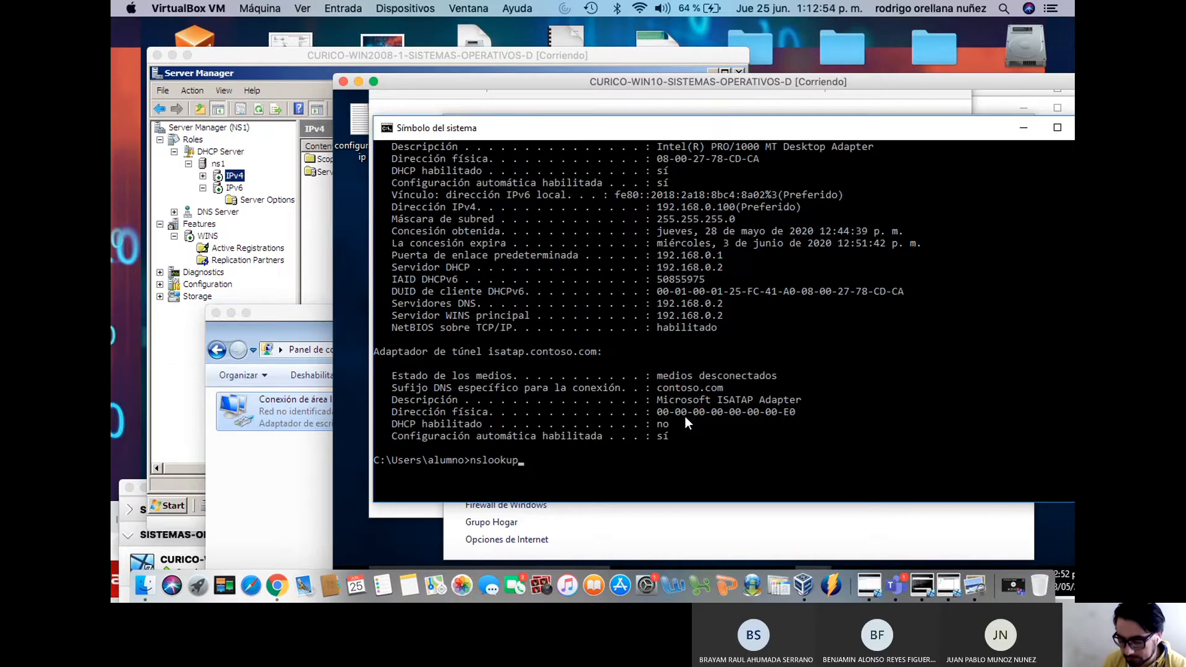
pyautogui.press('Return')
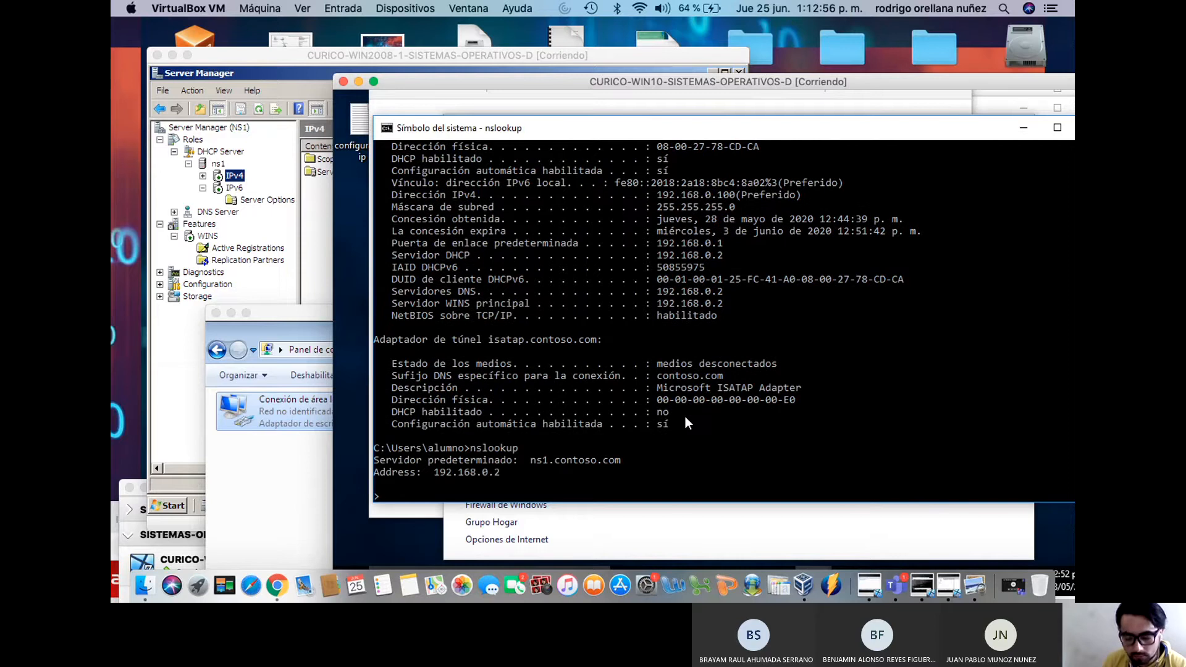
pyautogui.hotkey('ctrl', 'c')
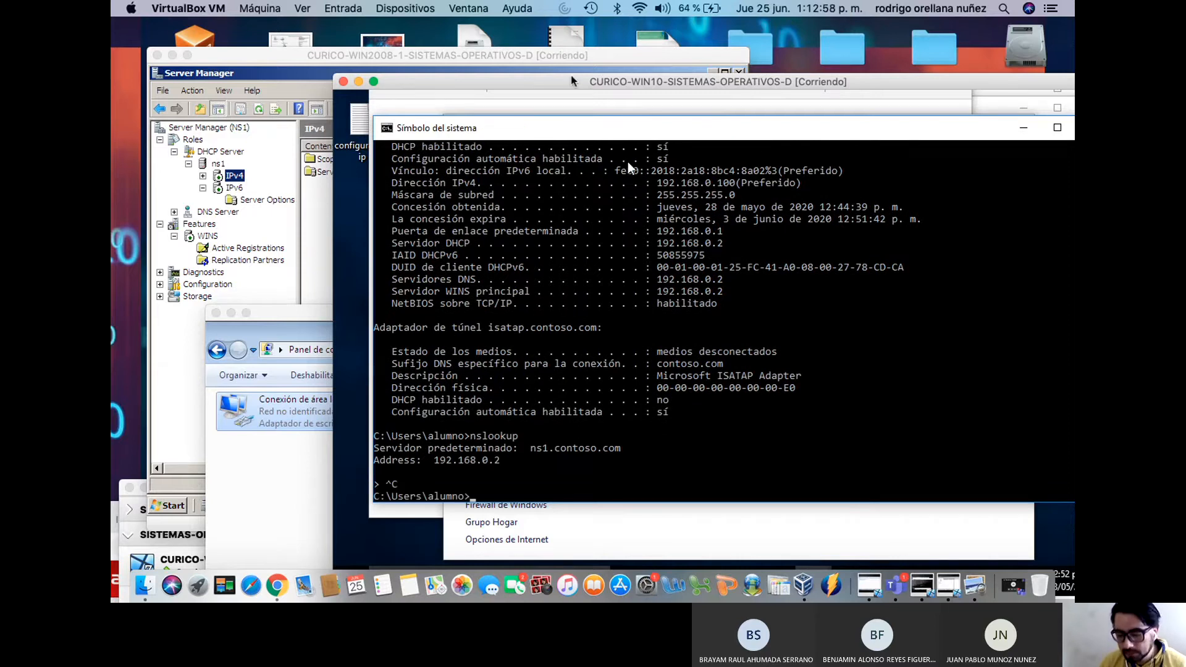
# Bring the Windows 2008 server forward and expand IPv4 to show the 192.168.0.0 scope
pyautogui.moveTo(524, 80); pyautogui.dragTo(779, 328)
pyautogui.moveTo(519, 68); pyautogui.dragTo(599, 48)
pyautogui.click(282, 159)
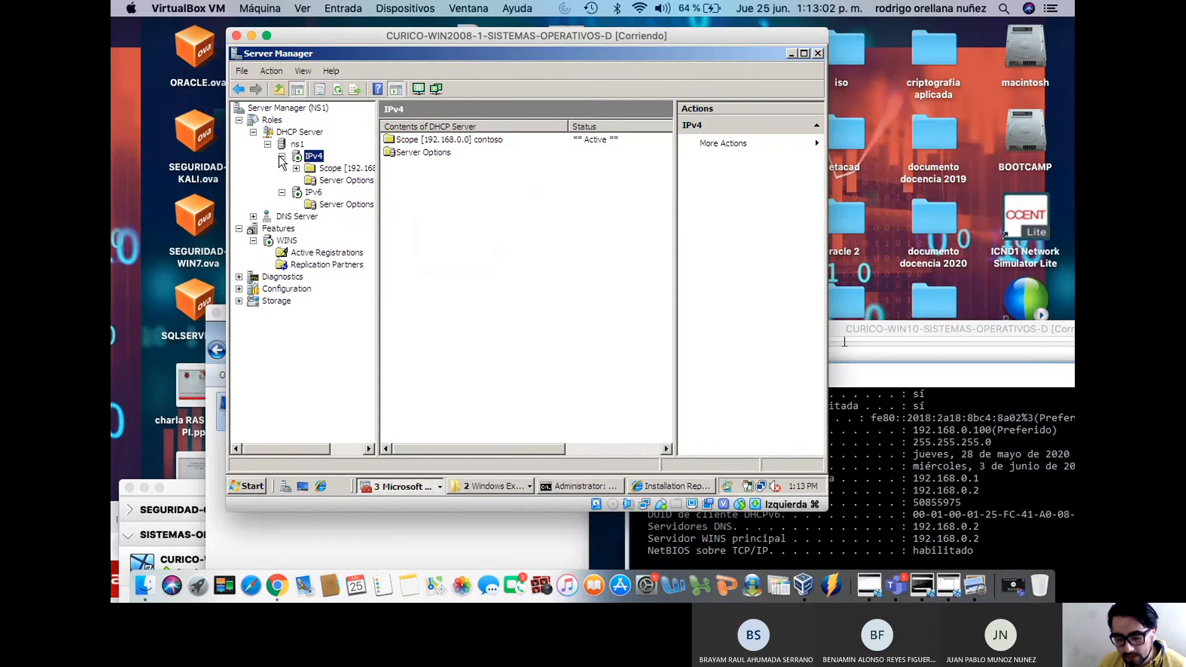
# Expand the contoso scope and view its address pool 192.168.0.100–192.168.0.150
pyautogui.click(282, 156)
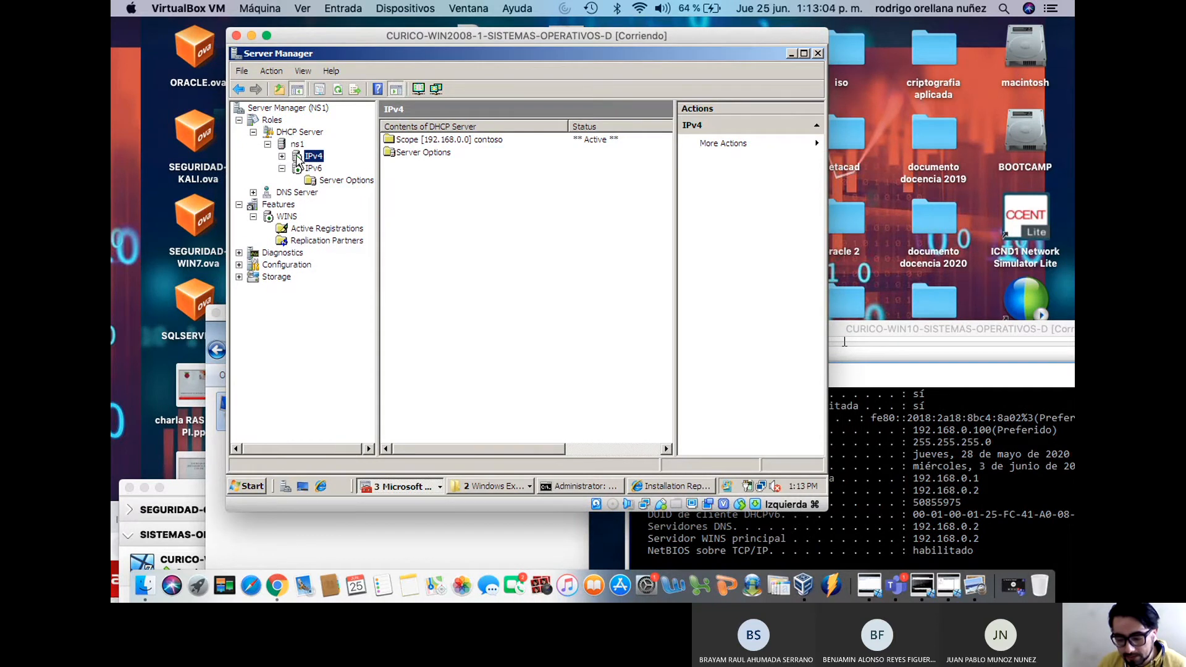
pyautogui.click(282, 156)
pyautogui.click(328, 168)
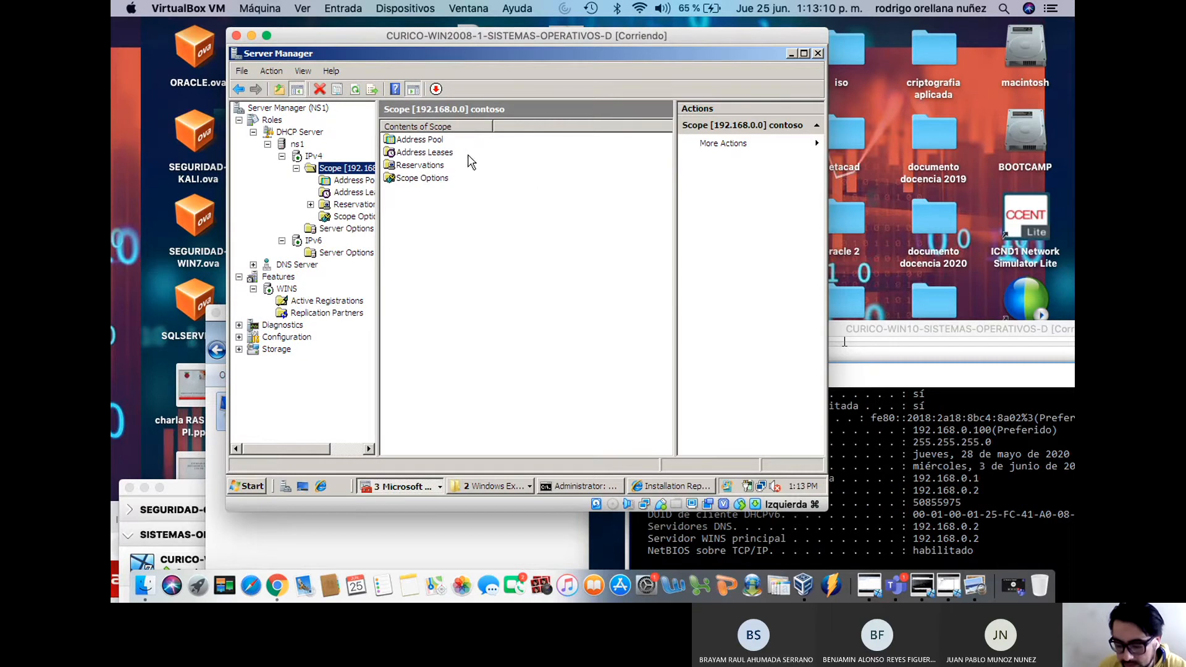
pyautogui.click(436, 141)
pyautogui.doubleClick(437, 144)
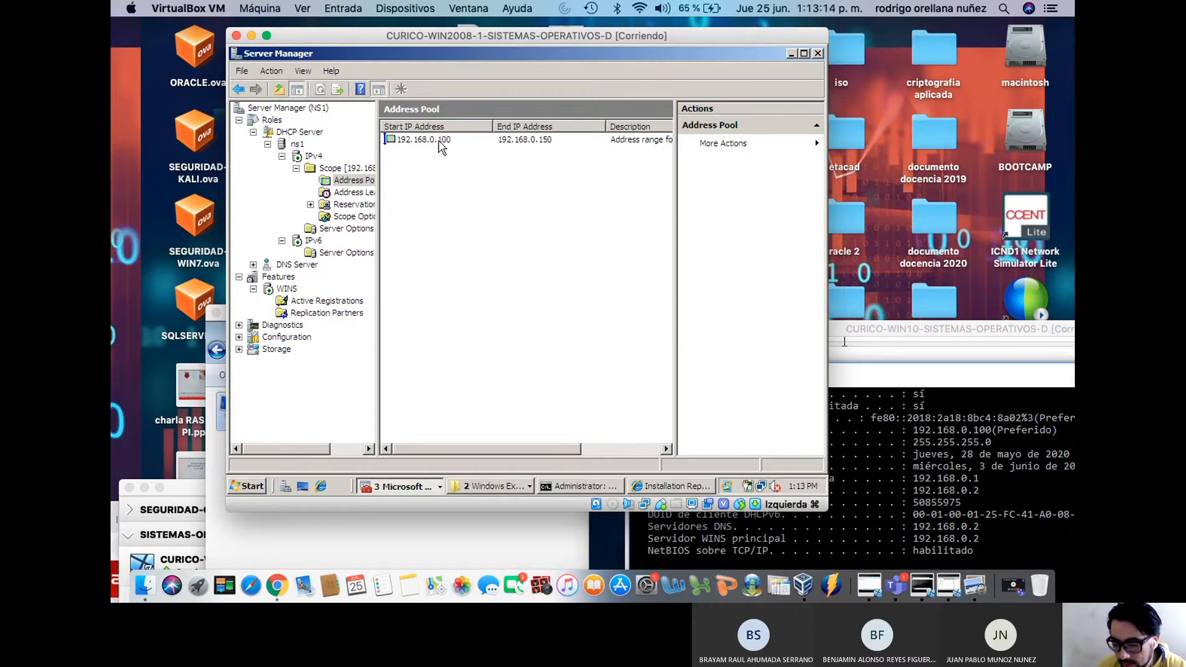
pyautogui.click(437, 141)
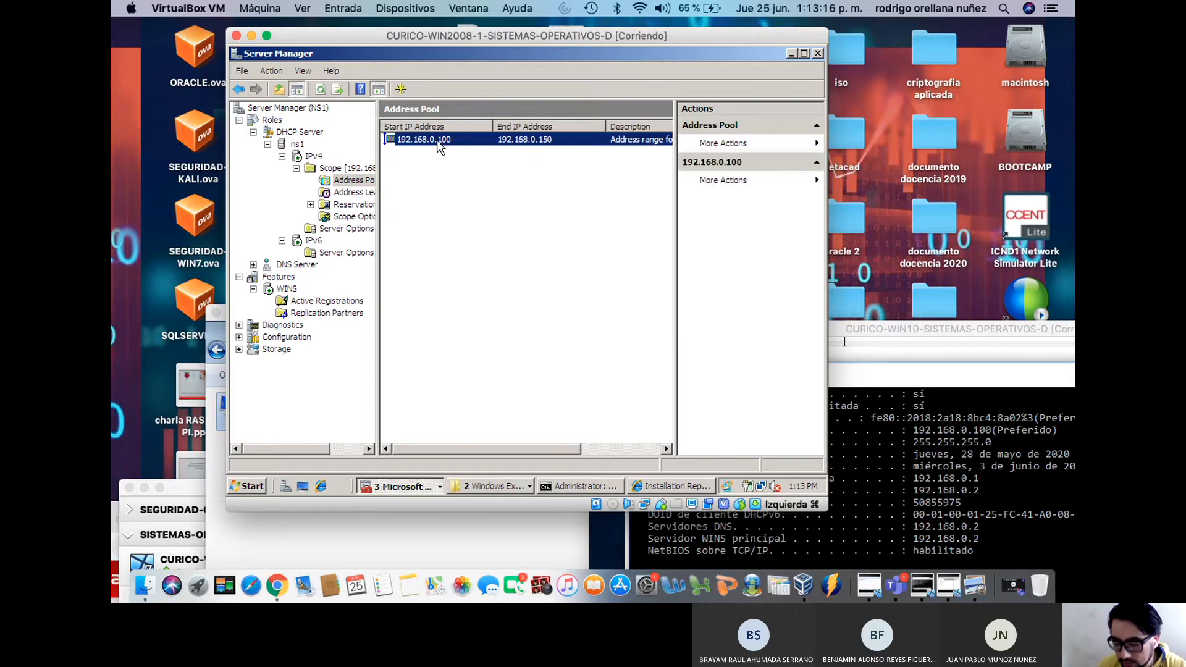
# Review the scope's two address leases, 192.168.0.100 and 192.168.0.101
pyautogui.click(365, 193)
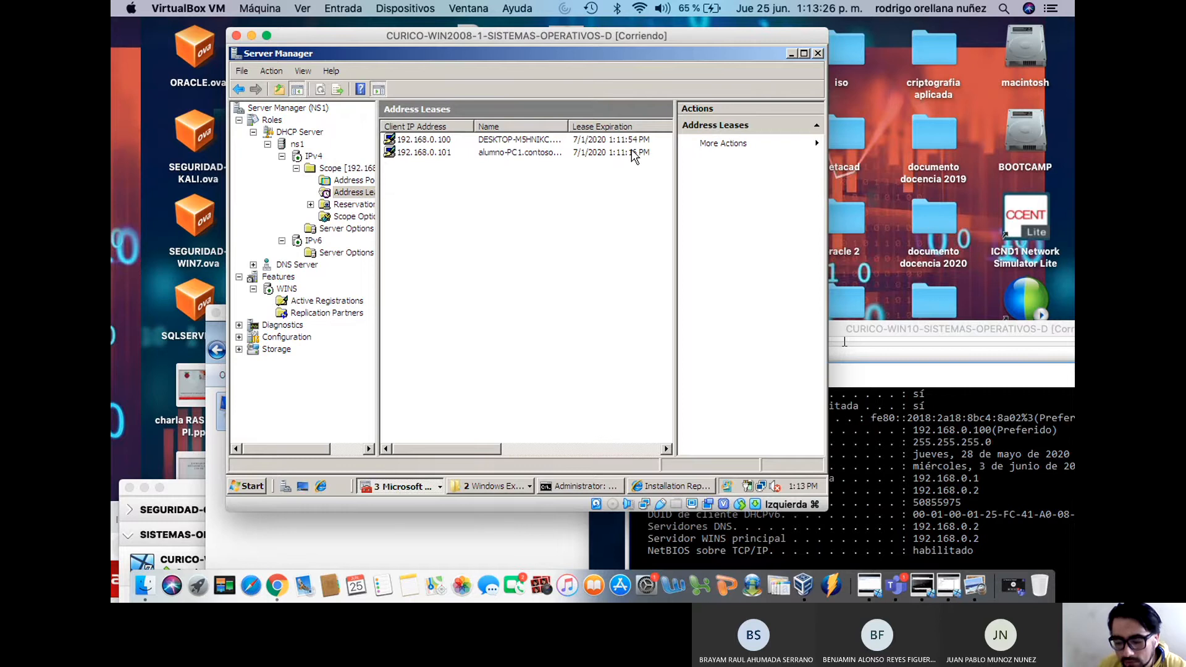
pyautogui.click(500, 140)
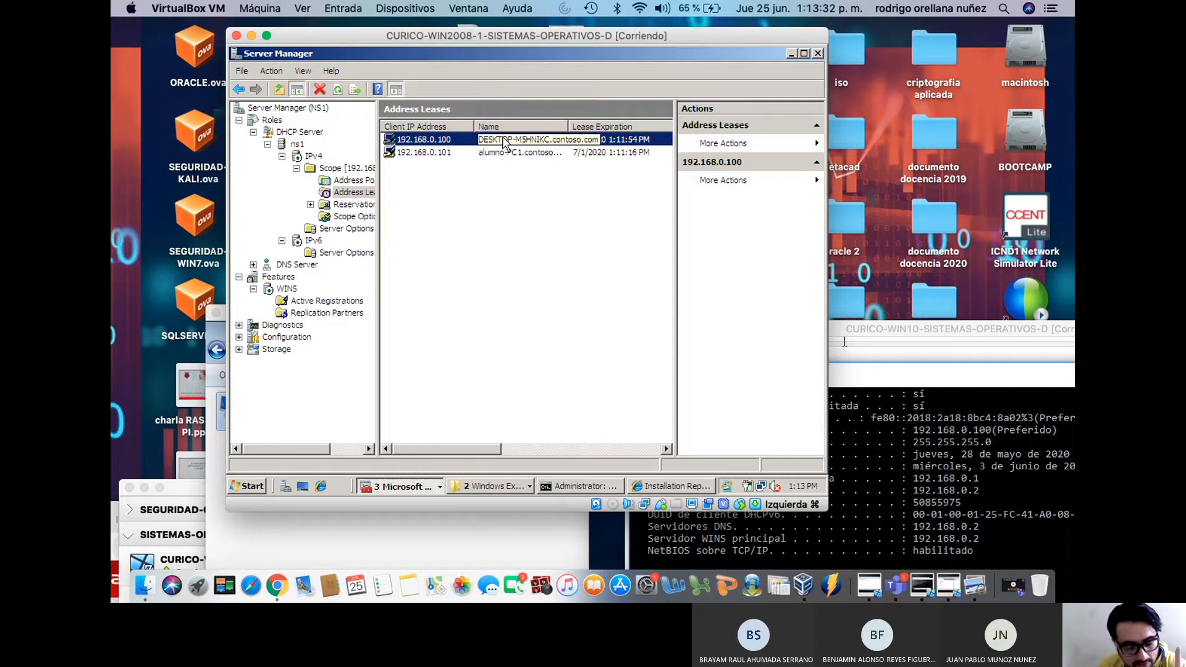
pyautogui.click(434, 153)
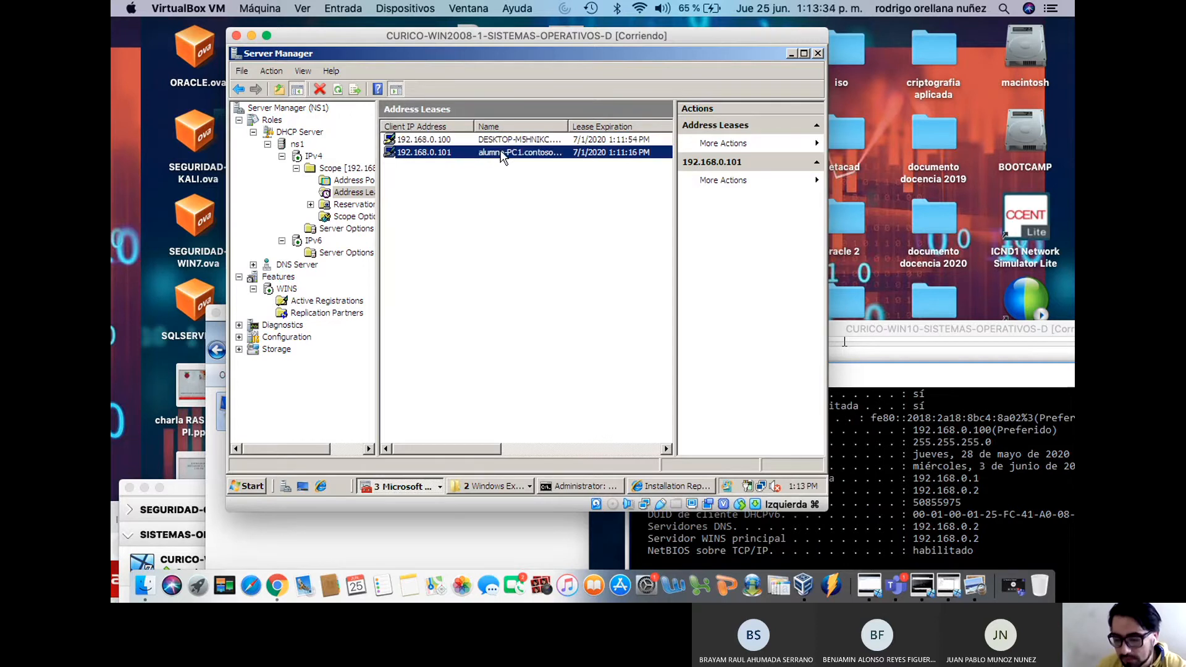
pyautogui.click(447, 140)
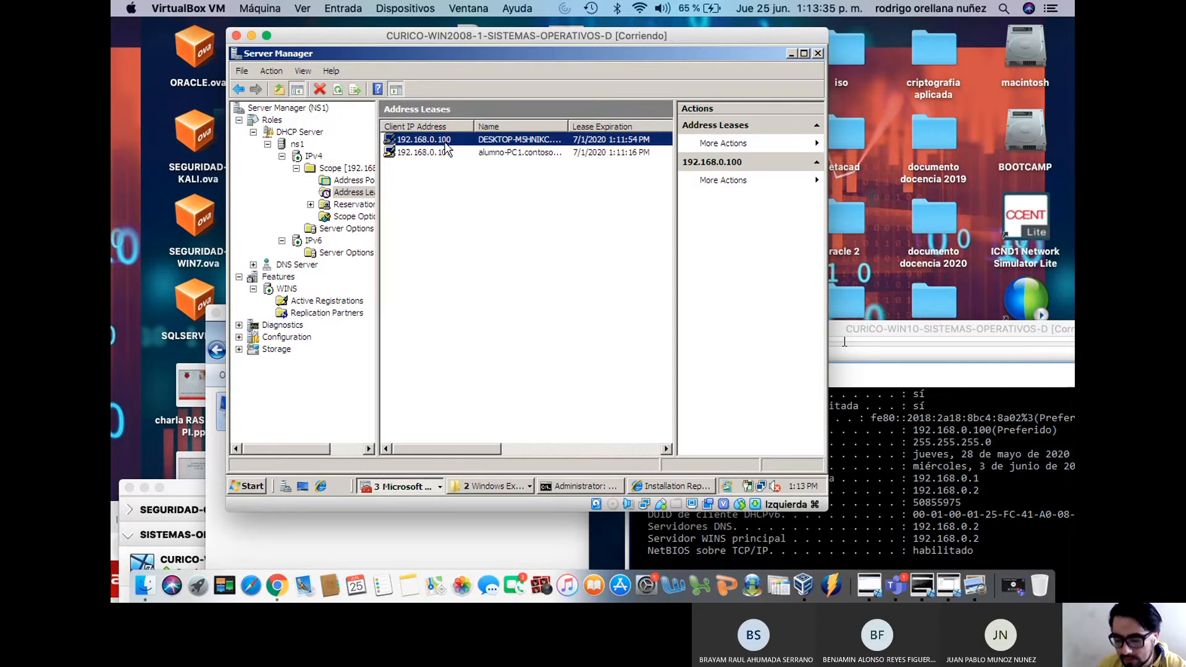
pyautogui.click(498, 152)
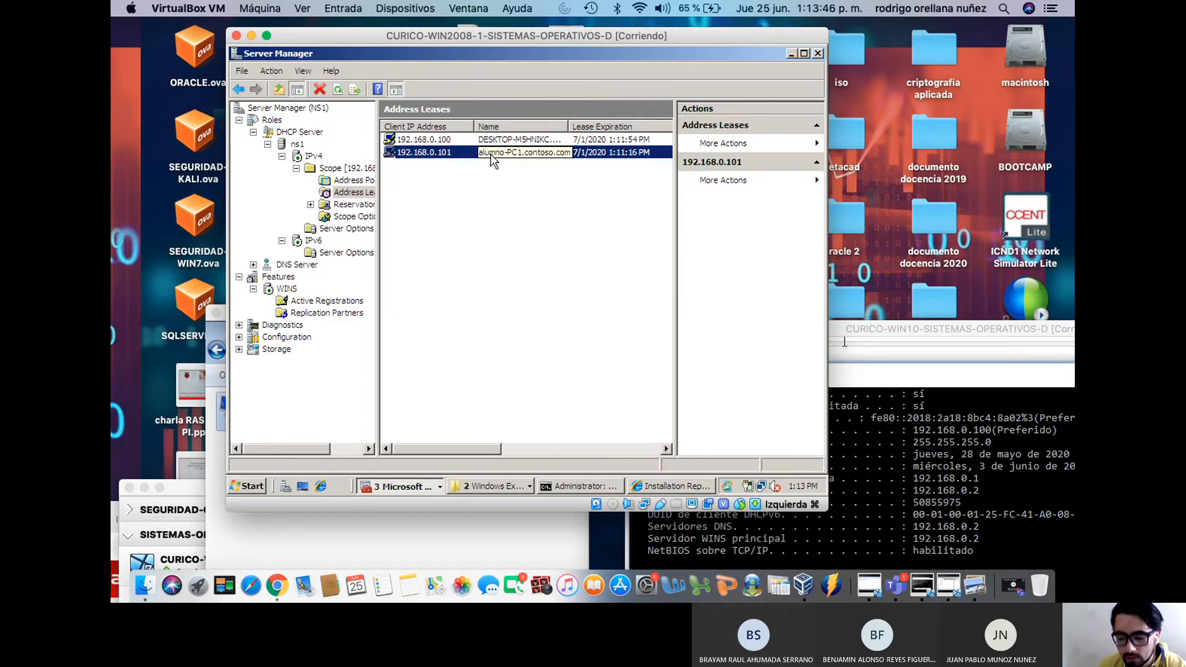
pyautogui.click(310, 212)
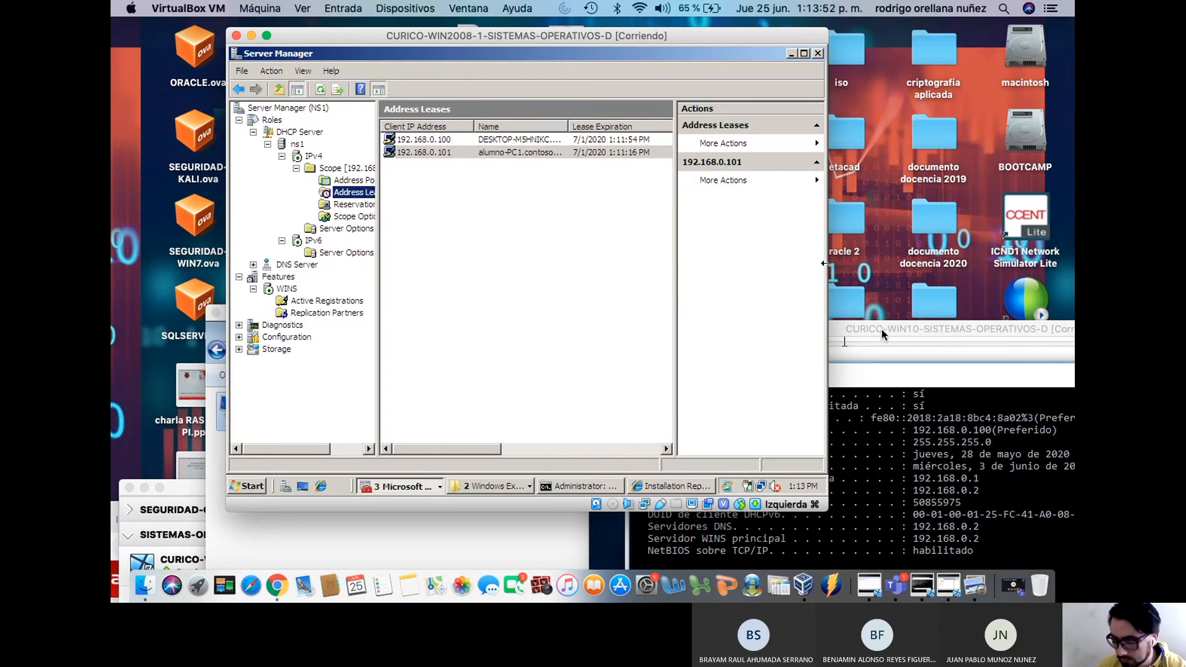
pyautogui.click(553, 192)
# Refresh the lease list, then go to the scope's Reservations page
pyautogui.rightClick(432, 145)
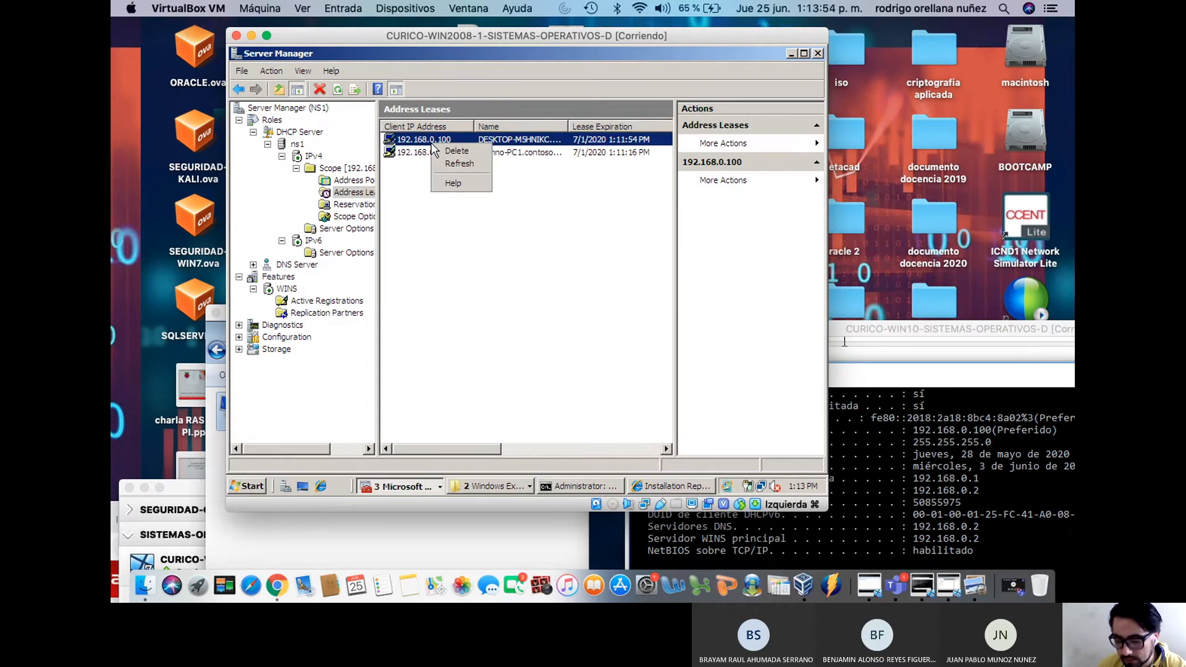
pyautogui.click(446, 164)
pyautogui.rightClick(436, 151)
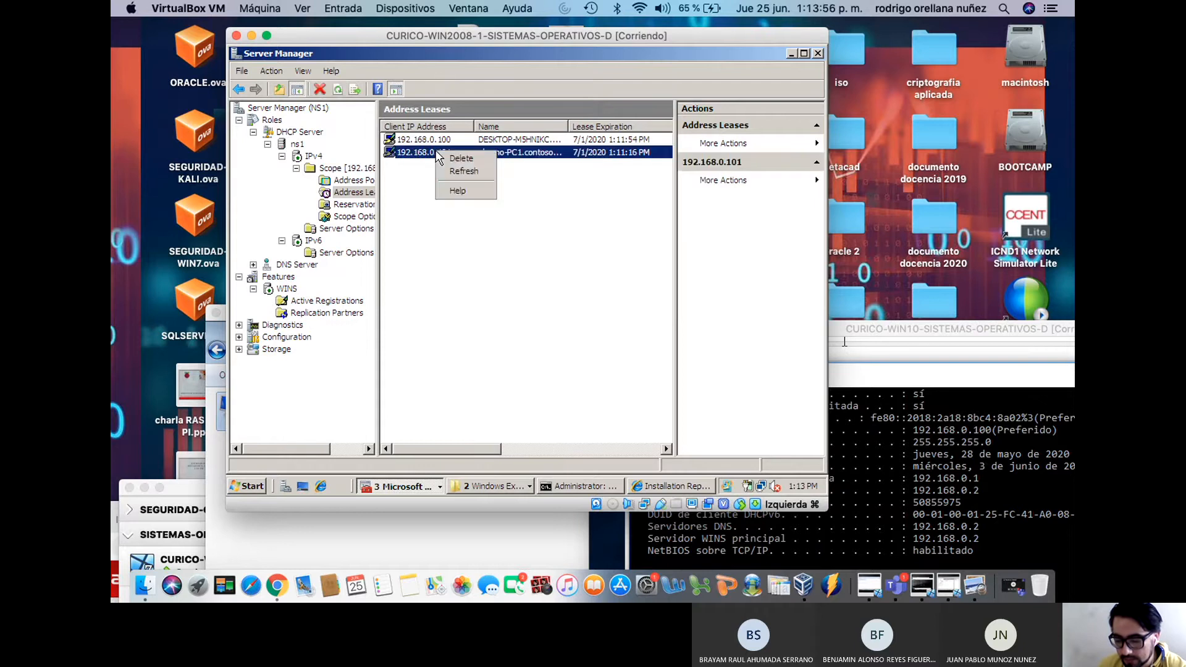
pyautogui.click(452, 173)
pyautogui.rightClick(432, 143)
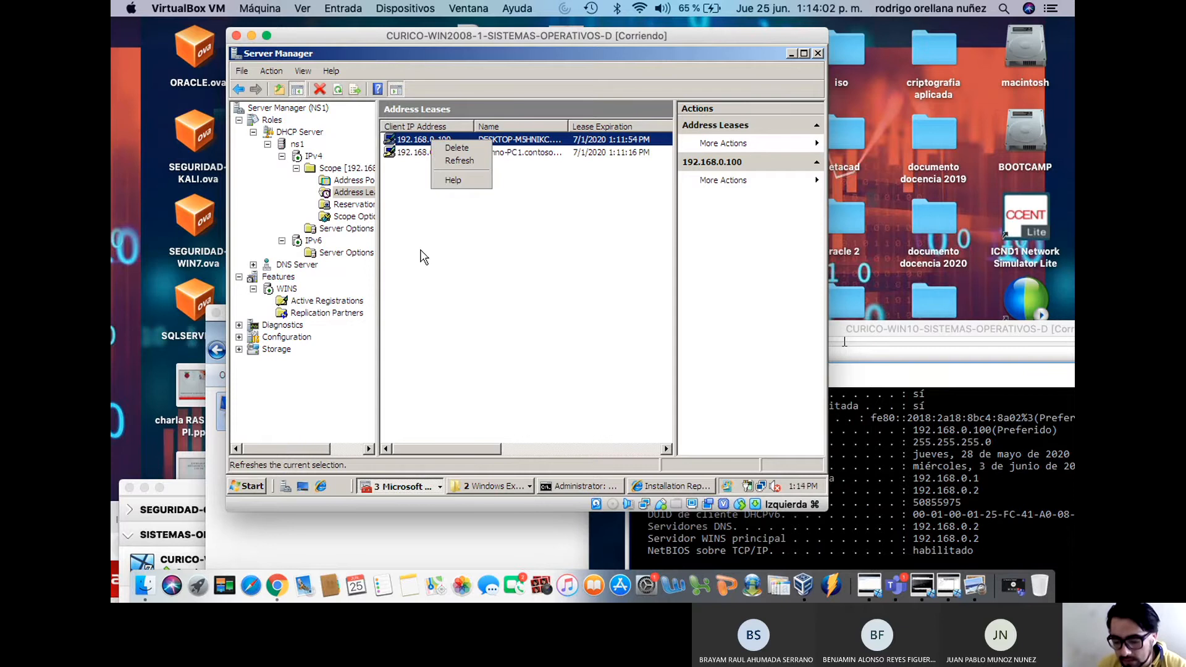
pyautogui.click(362, 207)
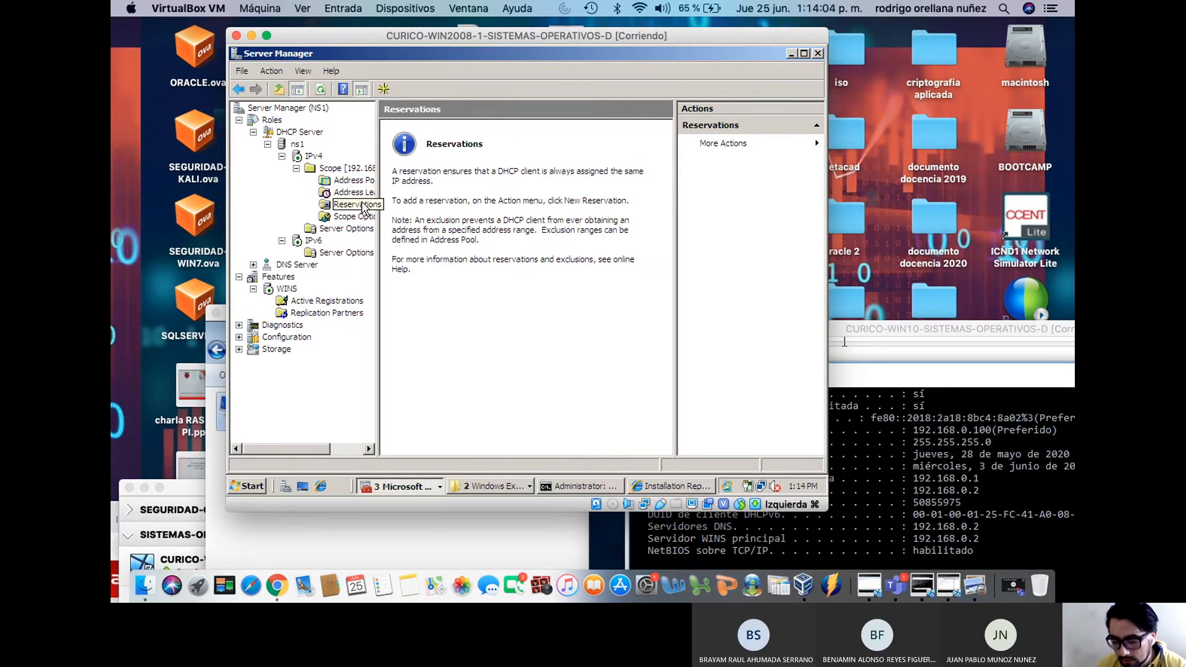
# Start a new reservation named win10 for 192.168.0.100
pyautogui.rightClick(363, 207)
pyautogui.click(450, 323)
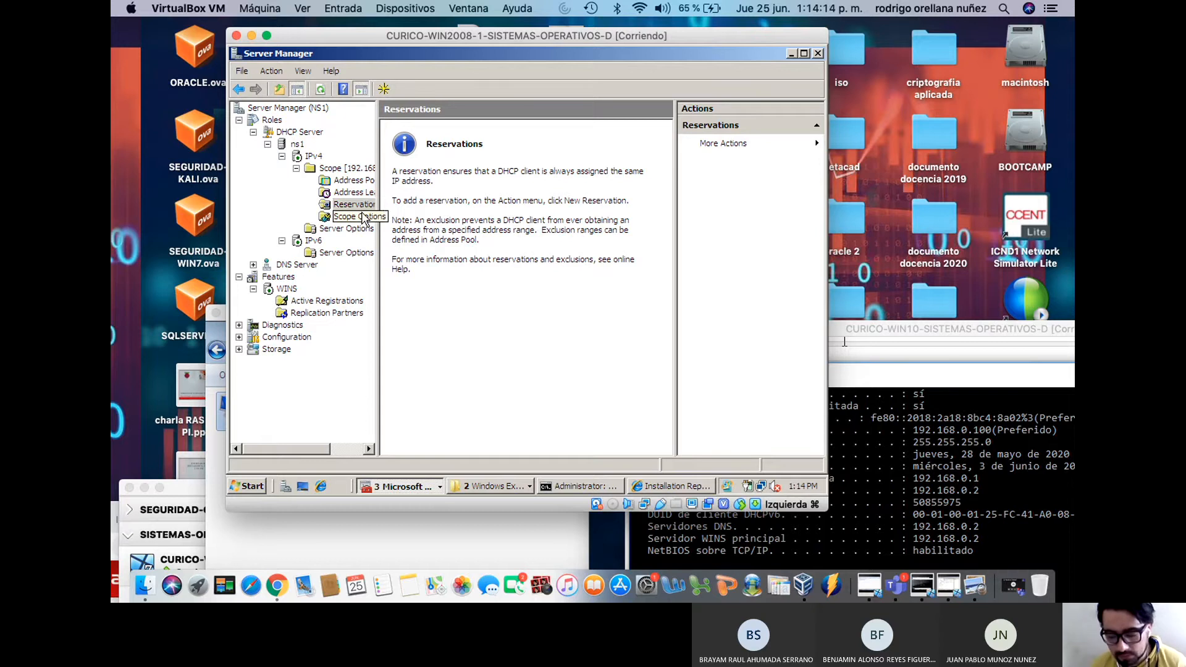
pyautogui.rightClick(365, 210)
pyautogui.click(389, 212)
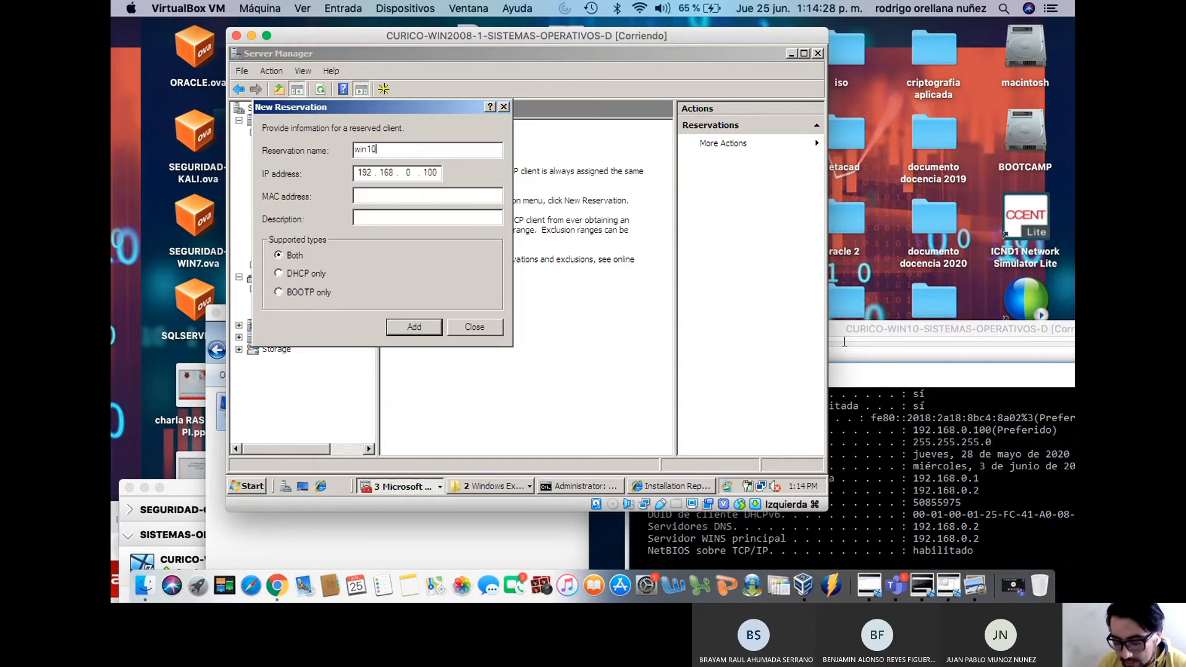
pyautogui.click(370, 197)
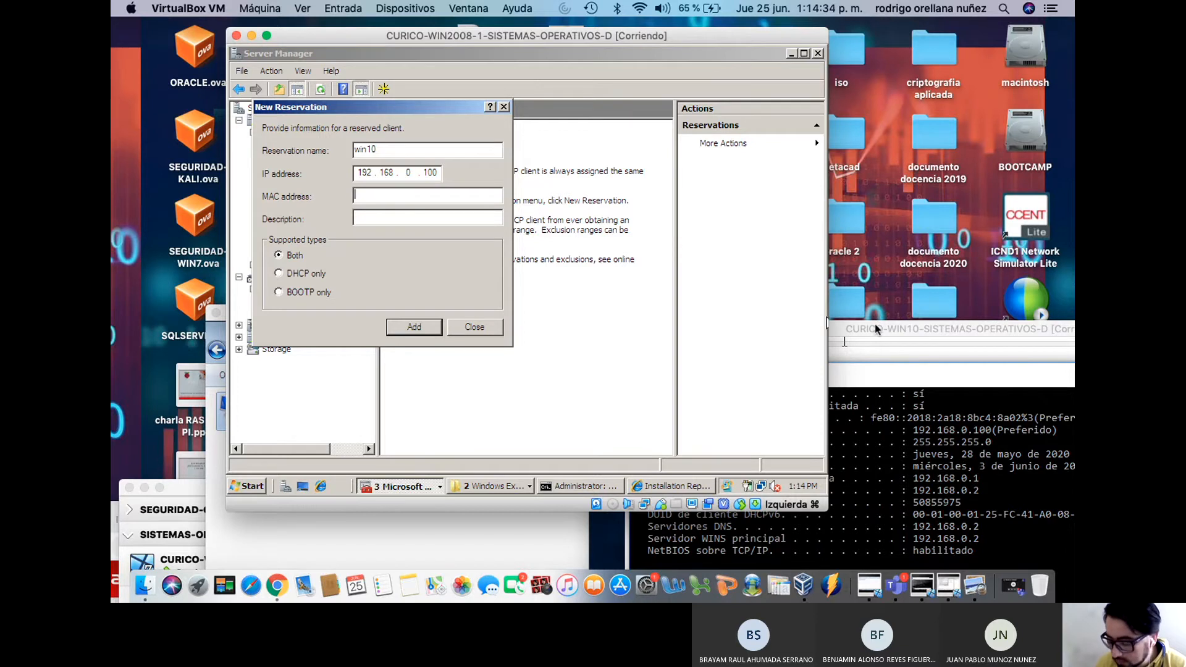
# Copy the Windows 10 client's physical (MAC) address from its console
pyautogui.moveTo(897, 333); pyautogui.dragTo(768, 104)
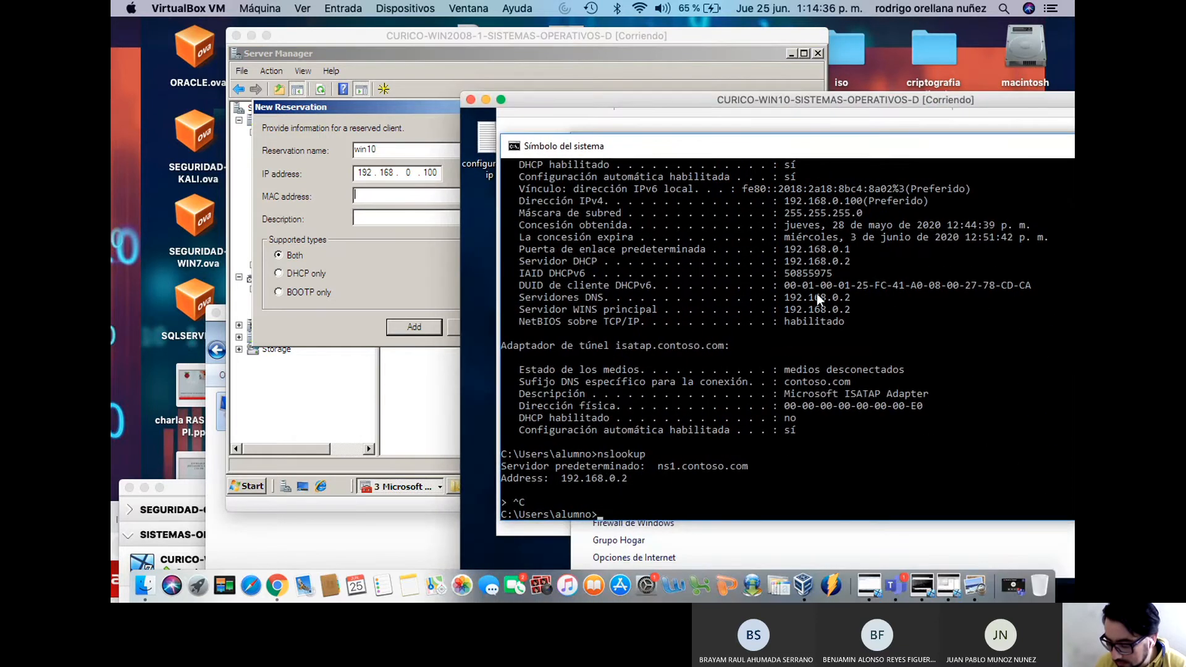
pyautogui.scroll(3, 844, 359)
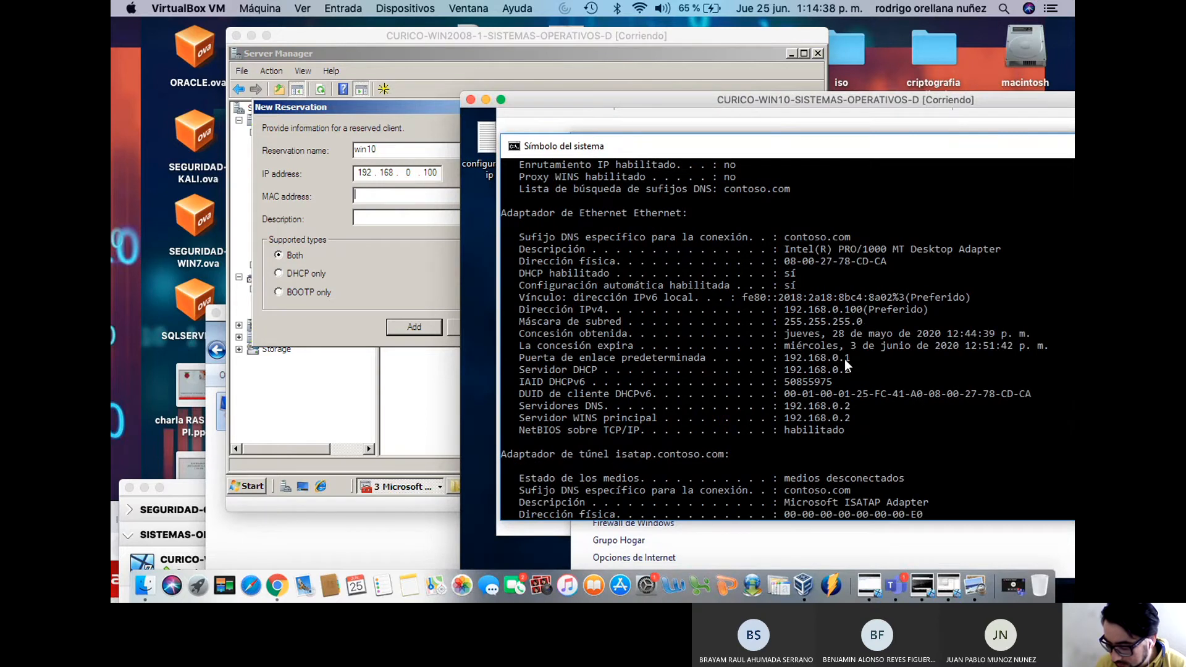
pyautogui.click(889, 260)
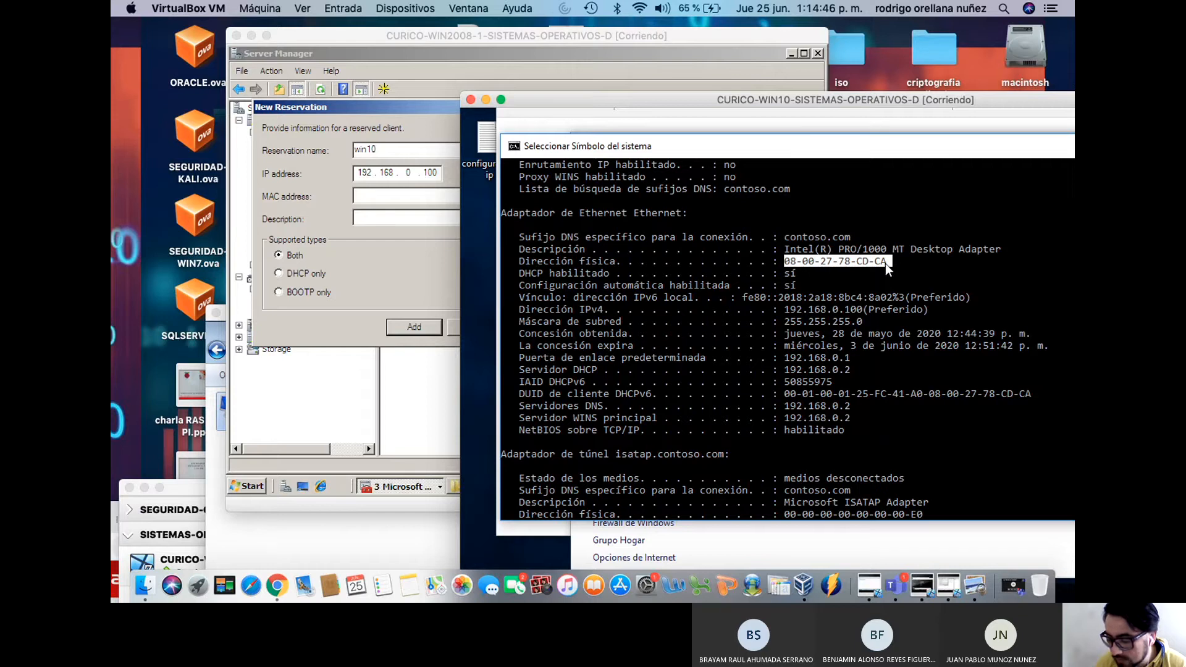
pyautogui.rightClick(829, 263)
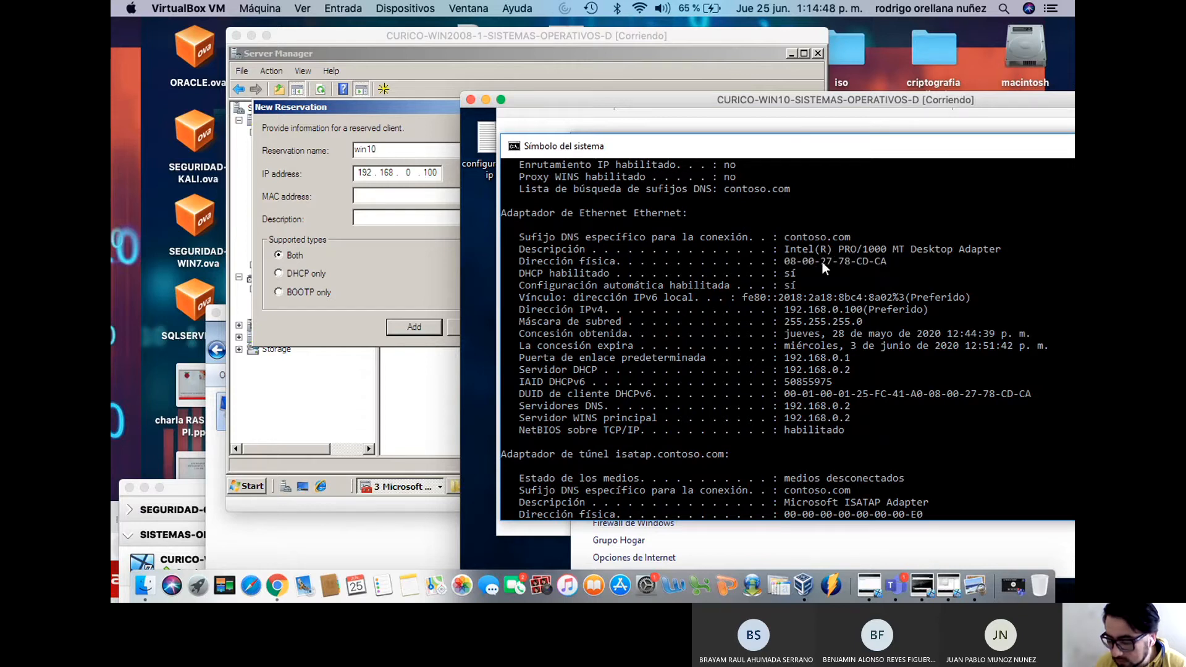
pyautogui.click(385, 195)
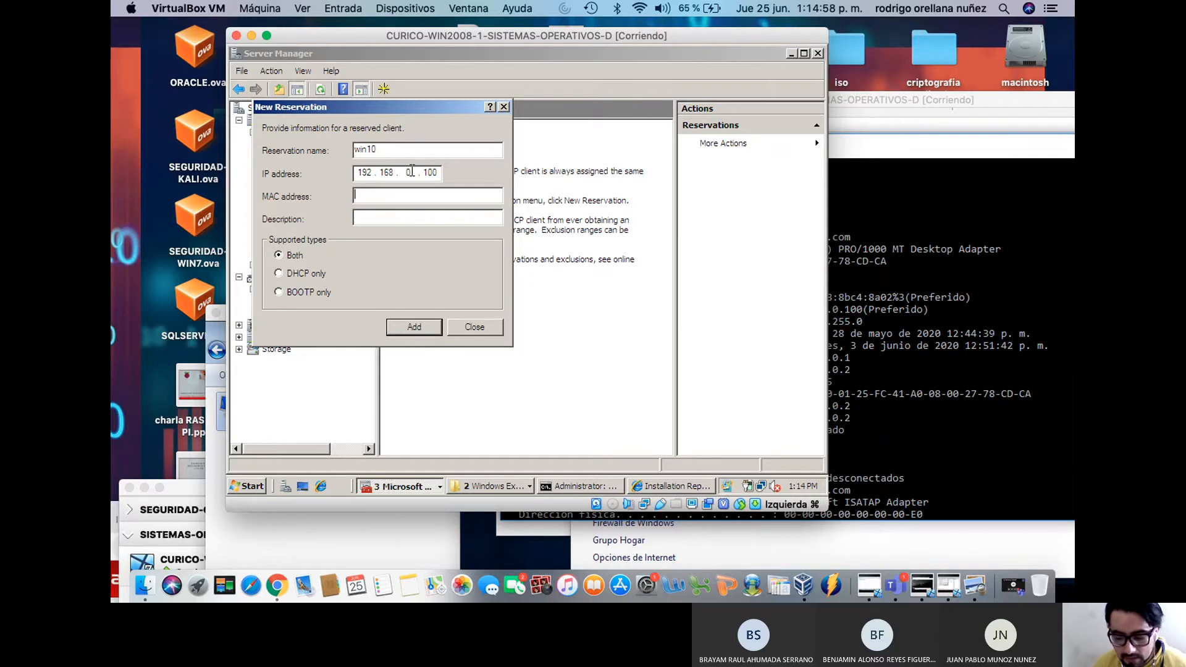
# Close the reservation form without adding it and show the scope options
pyautogui.click(373, 193)
pyautogui.click(912, 290)
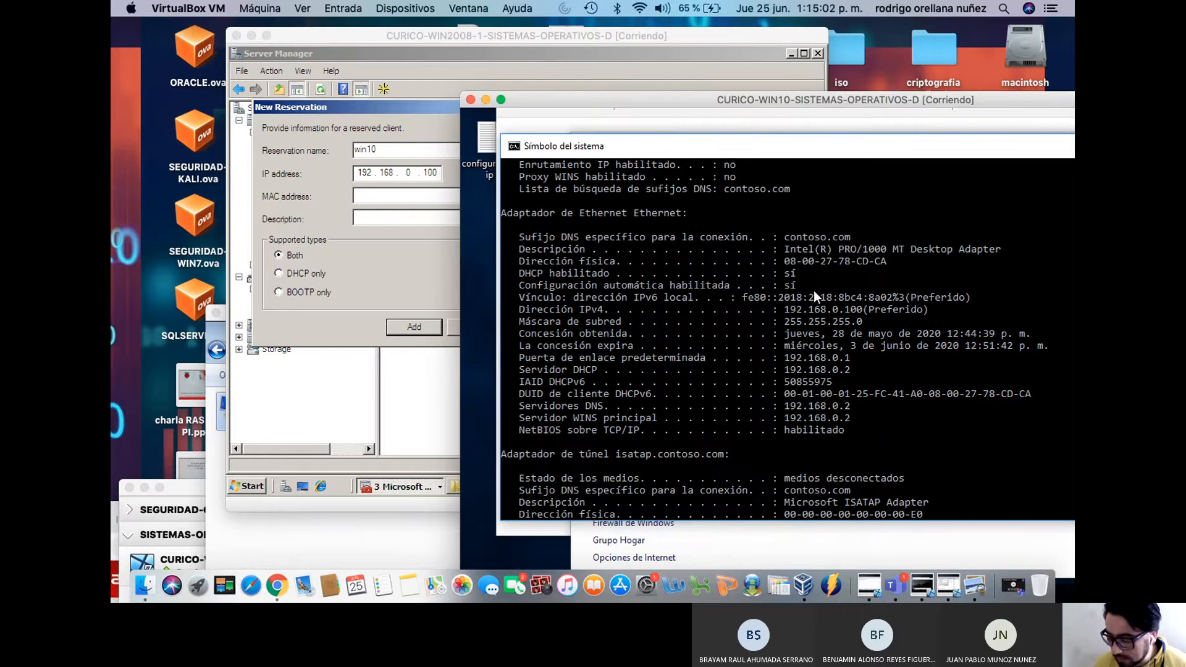
pyautogui.click(419, 198)
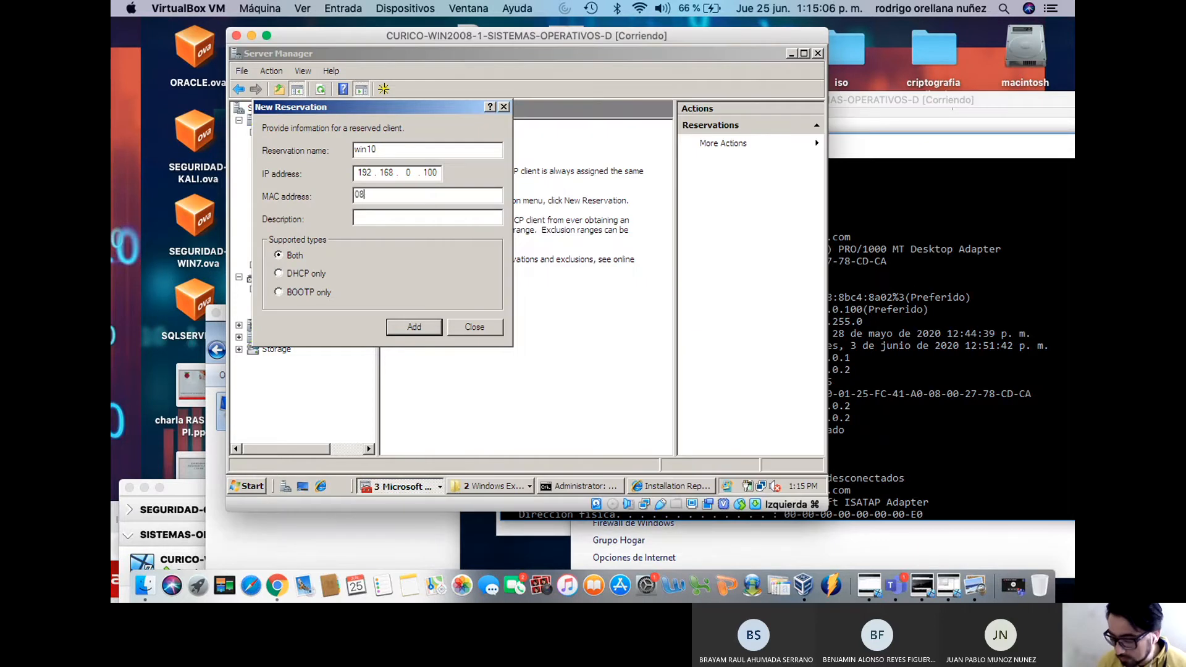
pyautogui.click(908, 387)
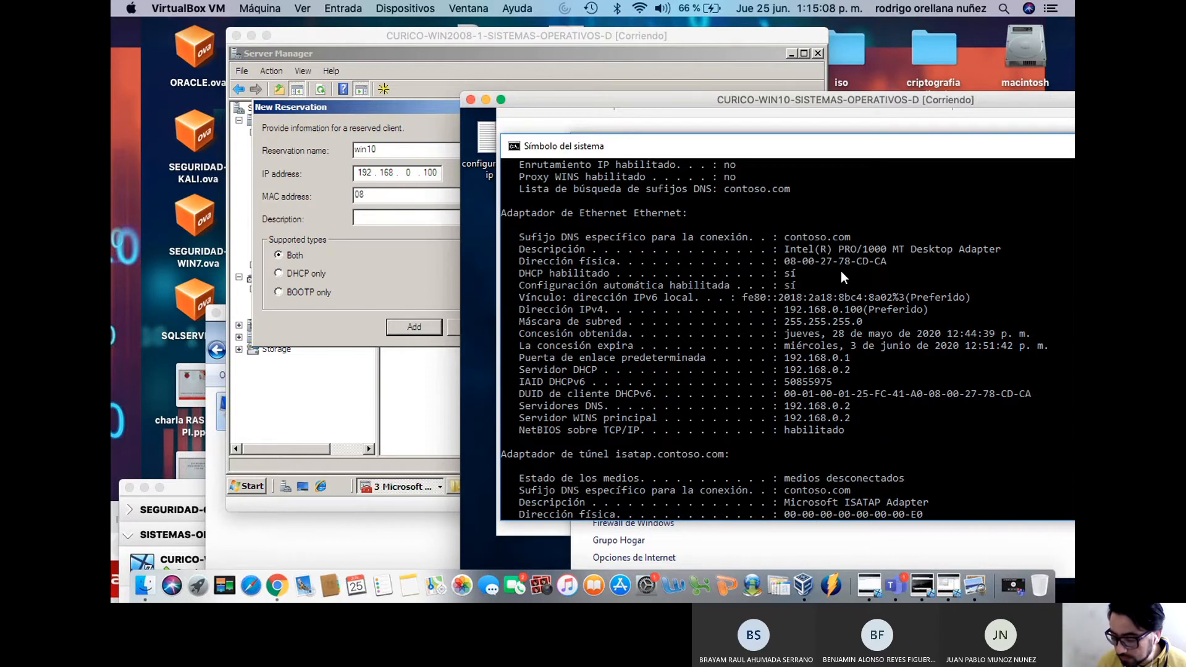
pyautogui.click(429, 248)
pyautogui.click(477, 326)
pyautogui.click(353, 217)
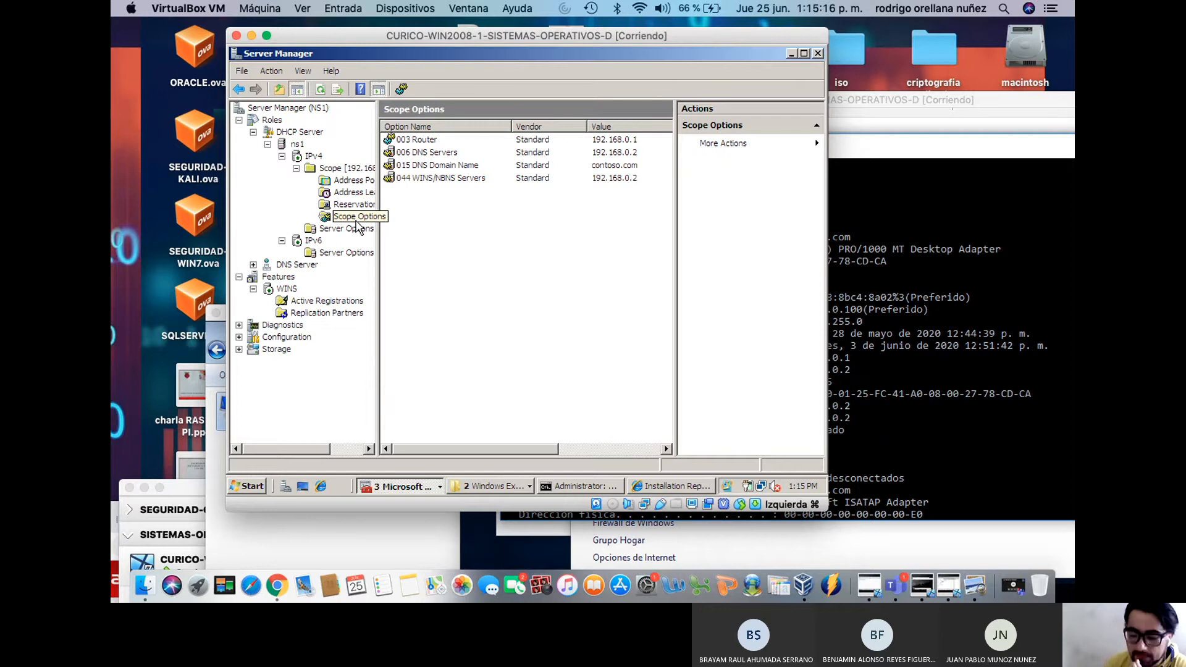
# Inspect the 003 Router, 006 DNS Servers, 015 DNS Domain Name and 044 WINS scope options
pyautogui.doubleClick(411, 141)
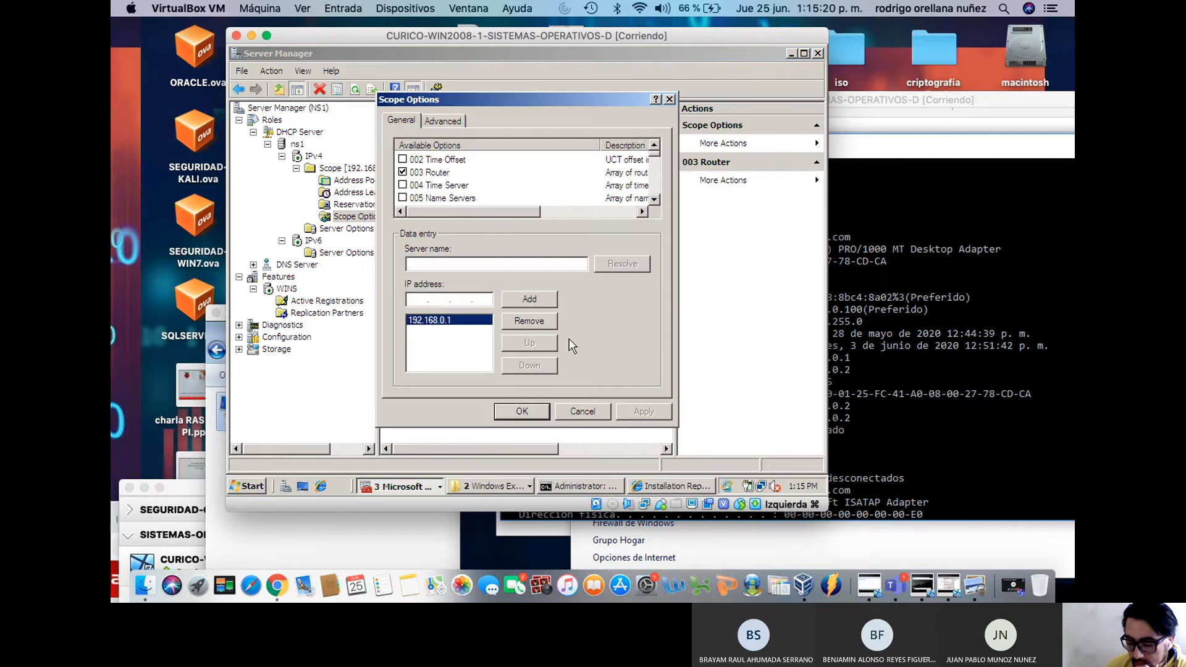
pyautogui.click(581, 412)
pyautogui.doubleClick(446, 153)
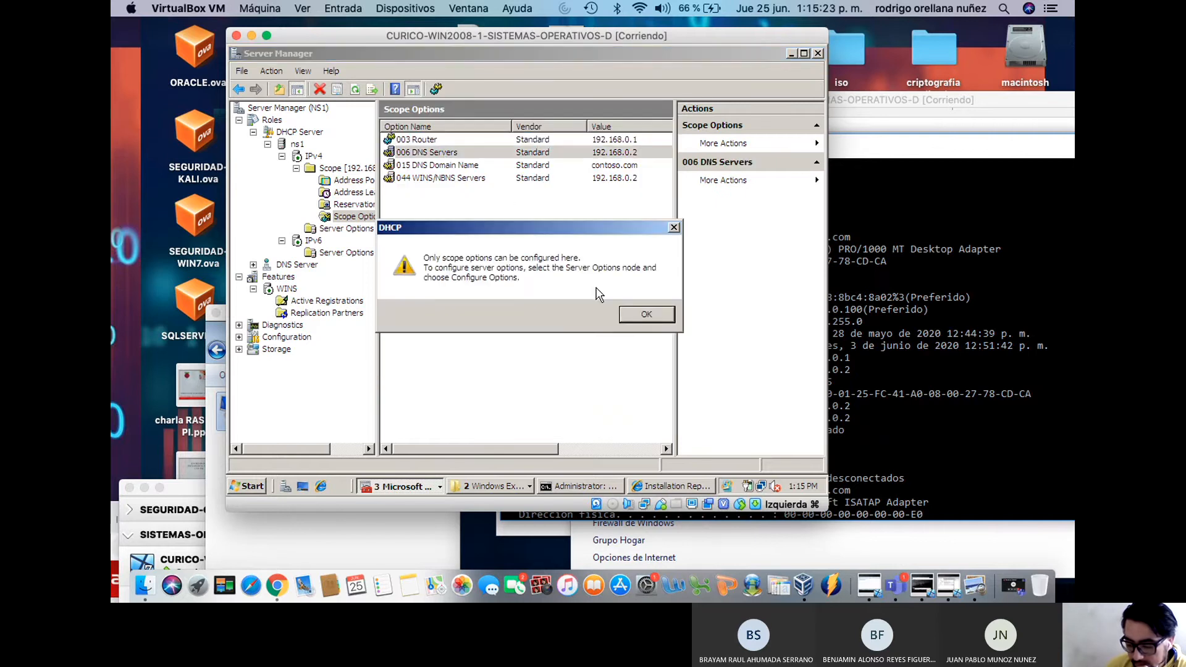
pyautogui.click(645, 314)
pyautogui.doubleClick(469, 165)
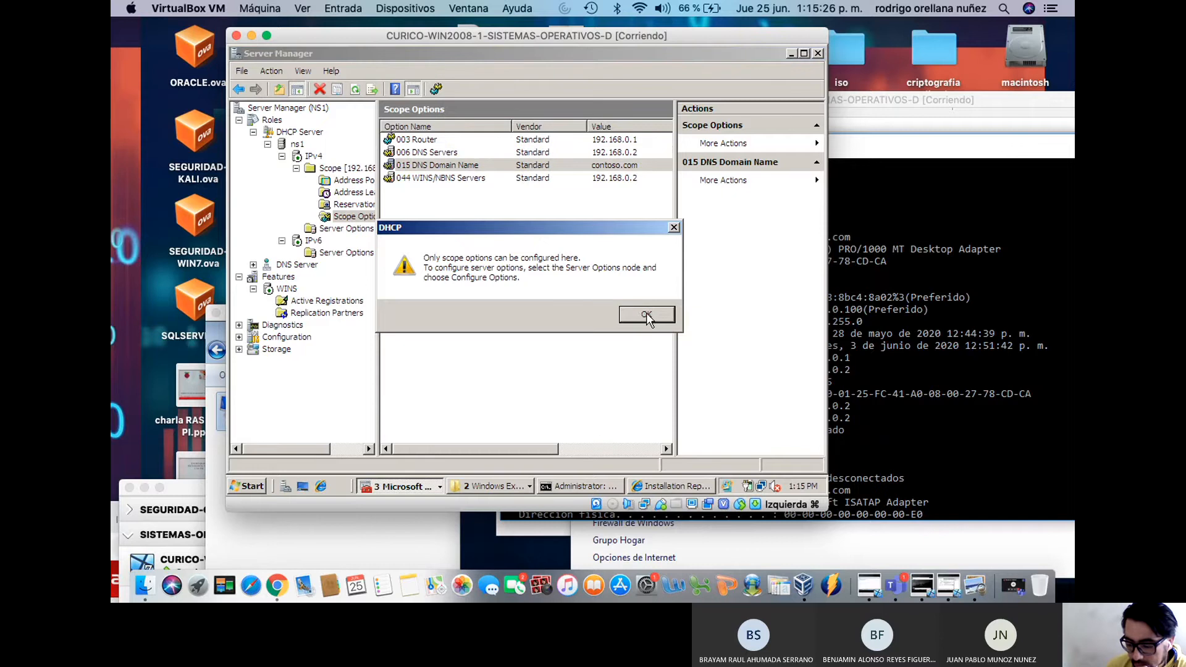
pyautogui.click(646, 315)
pyautogui.doubleClick(455, 178)
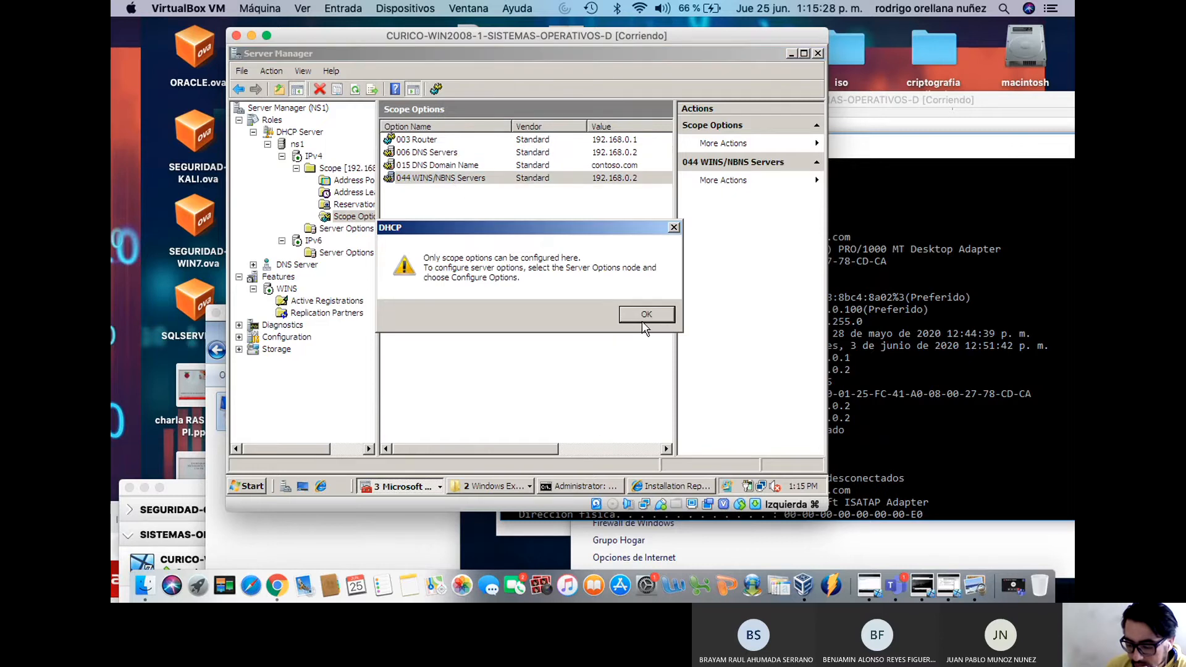
pyautogui.click(644, 316)
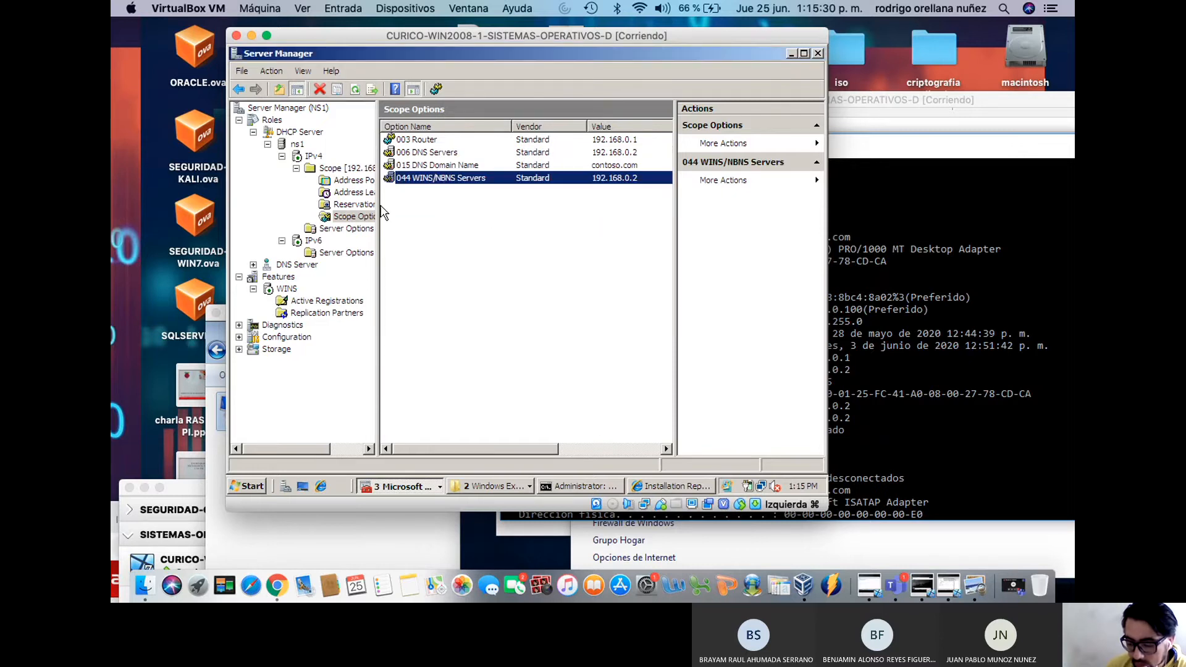
# List the address leases with 192.168.0.100 first, then bring the Windows 10 client forward
pyautogui.click(344, 169)
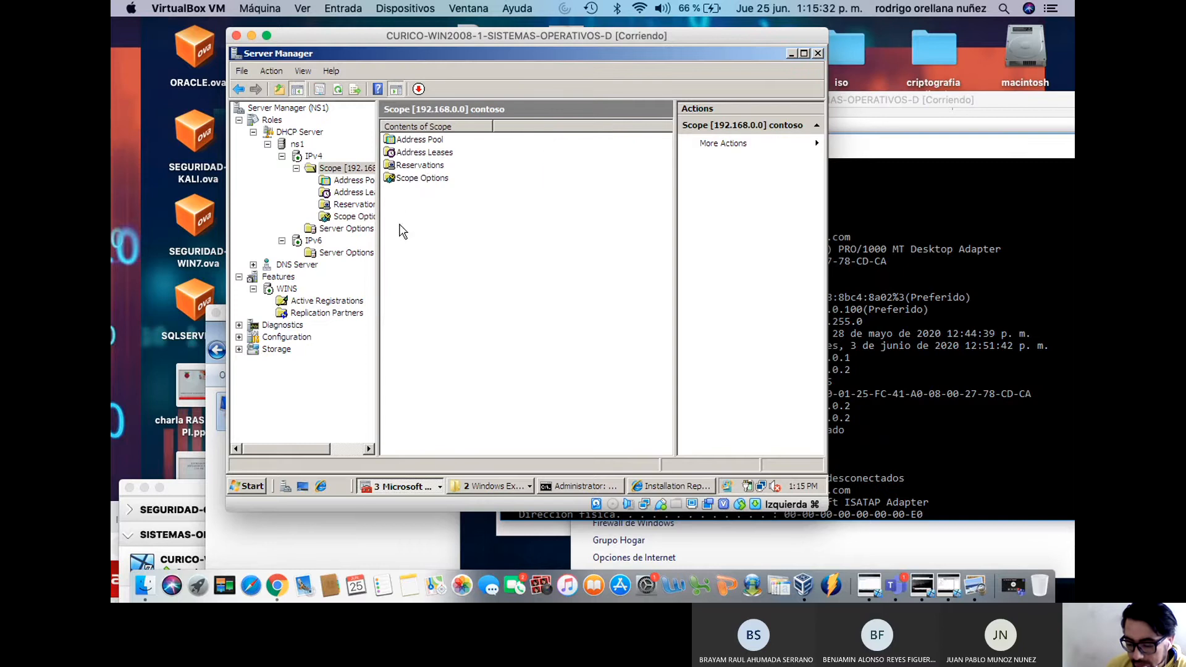
pyautogui.click(347, 219)
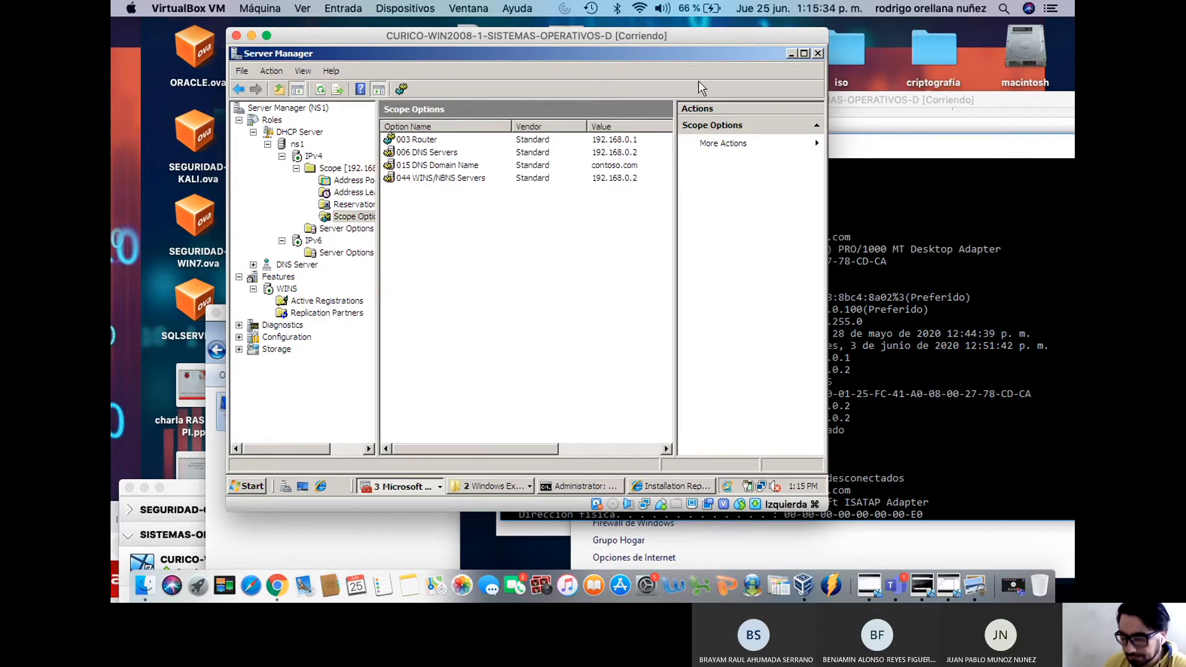
pyautogui.moveTo(662, 41); pyautogui.dragTo(573, 50)
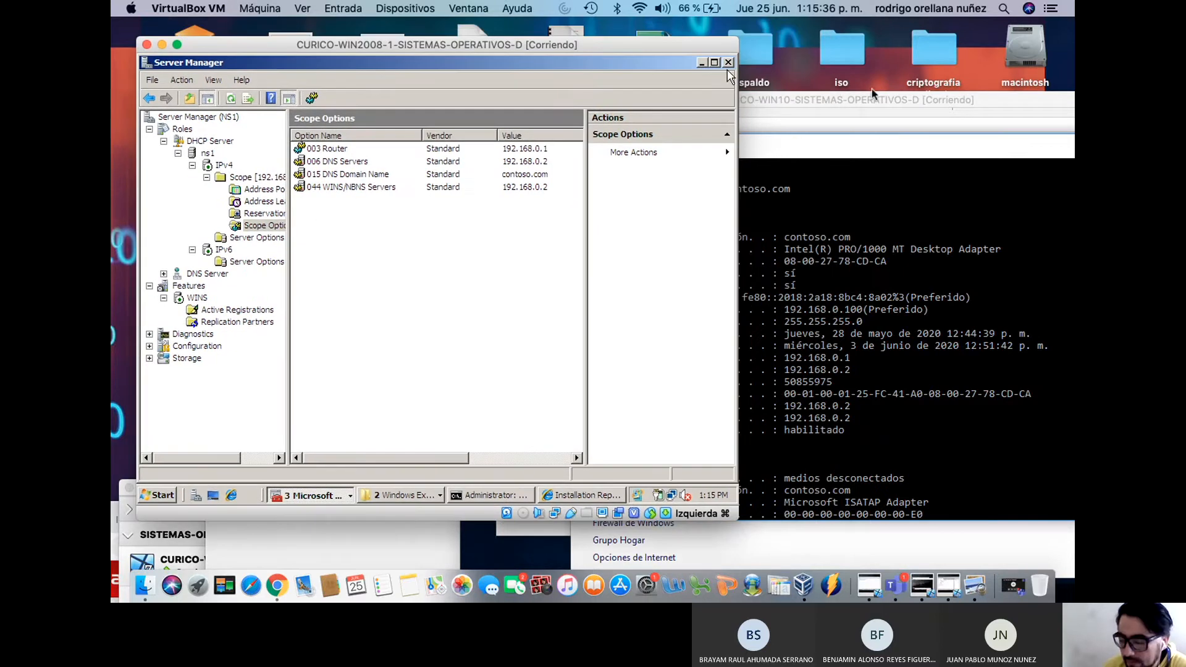
pyautogui.click(272, 204)
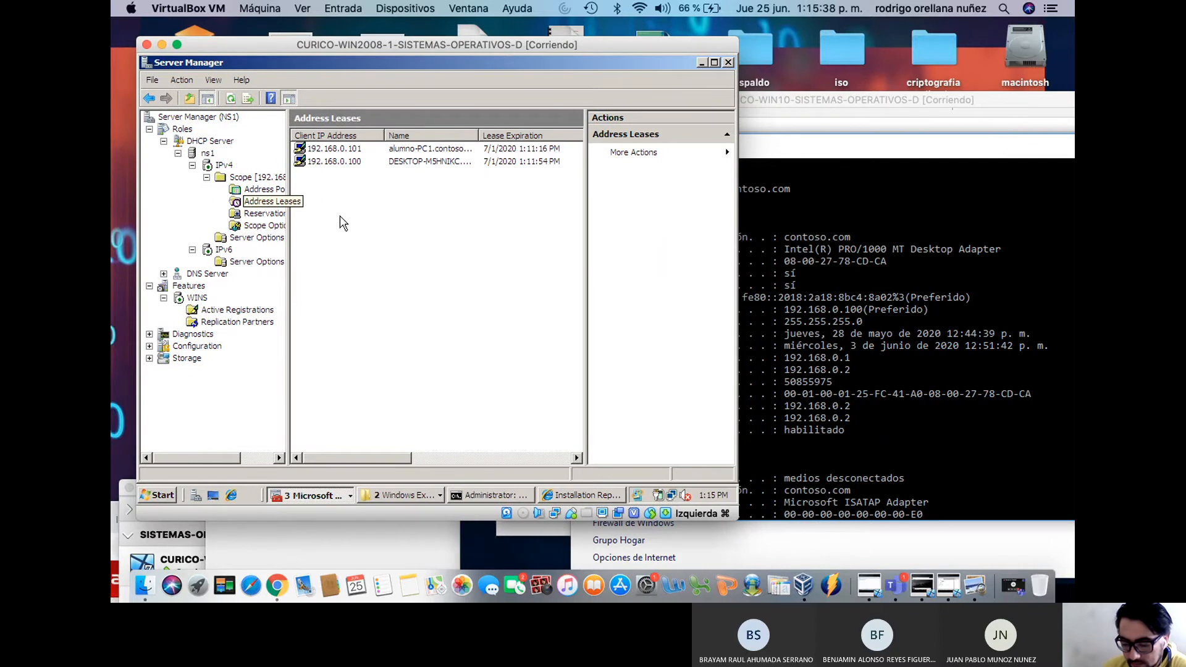
pyautogui.rightClick(385, 239)
pyautogui.click(432, 246)
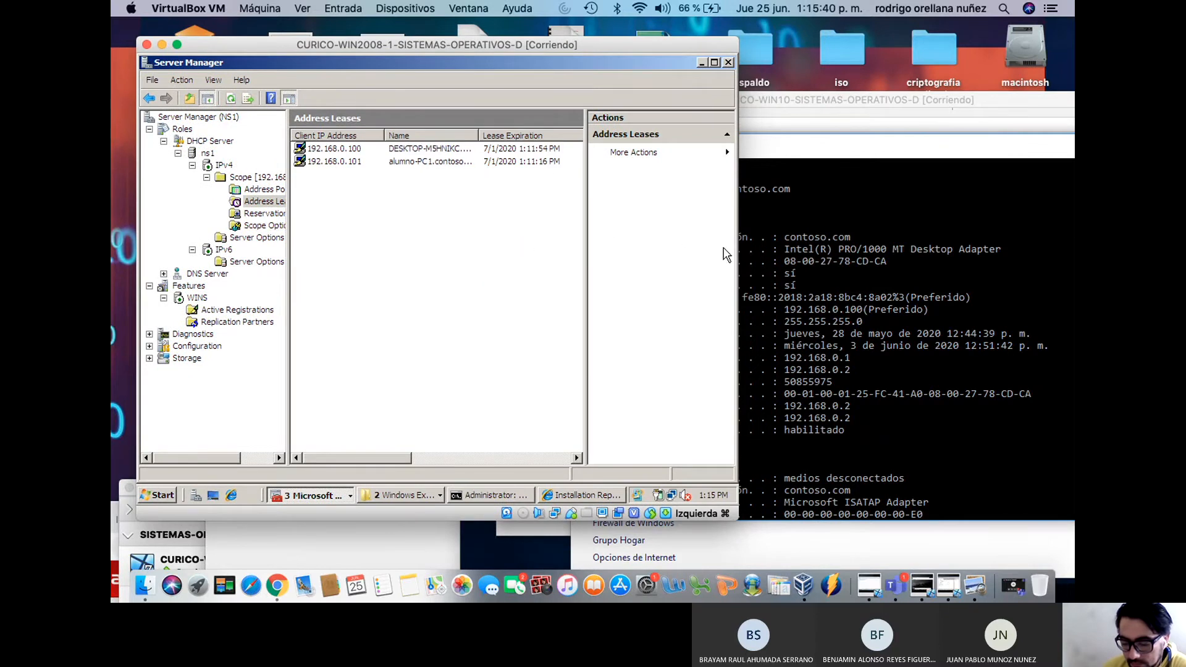
pyautogui.moveTo(865, 101); pyautogui.dragTo(684, 53)
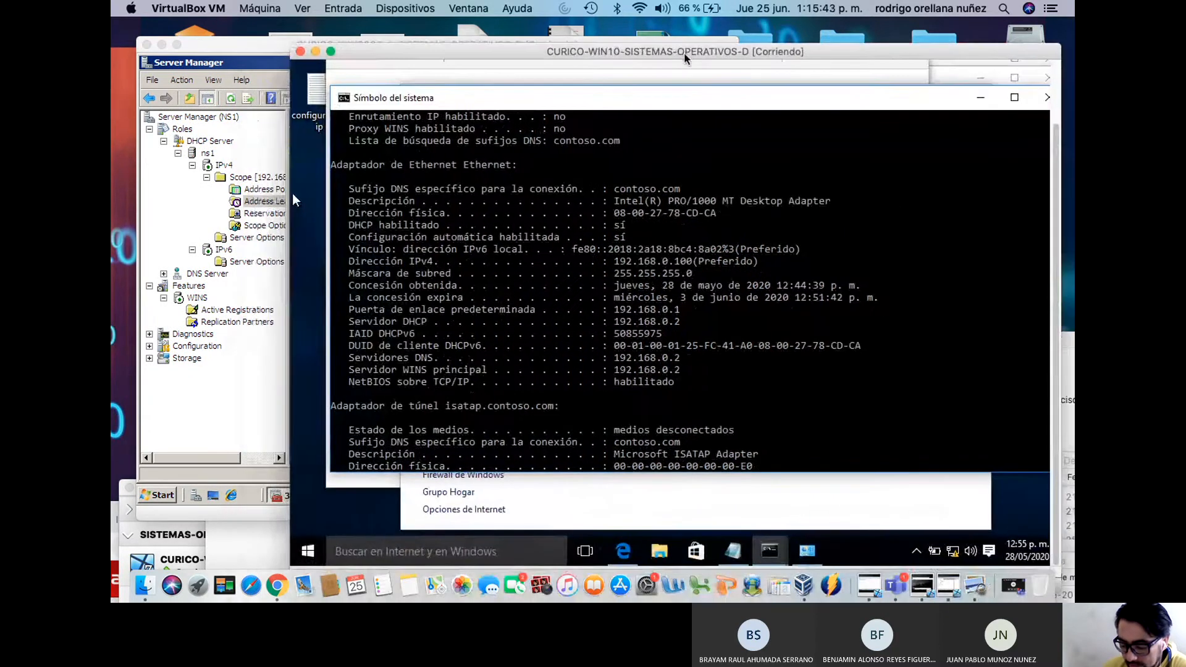
# Minimize Command Prompt, Network Center and Edge on Windows 10, then open its Start menu
pyautogui.click(980, 97)
pyautogui.click(905, 96)
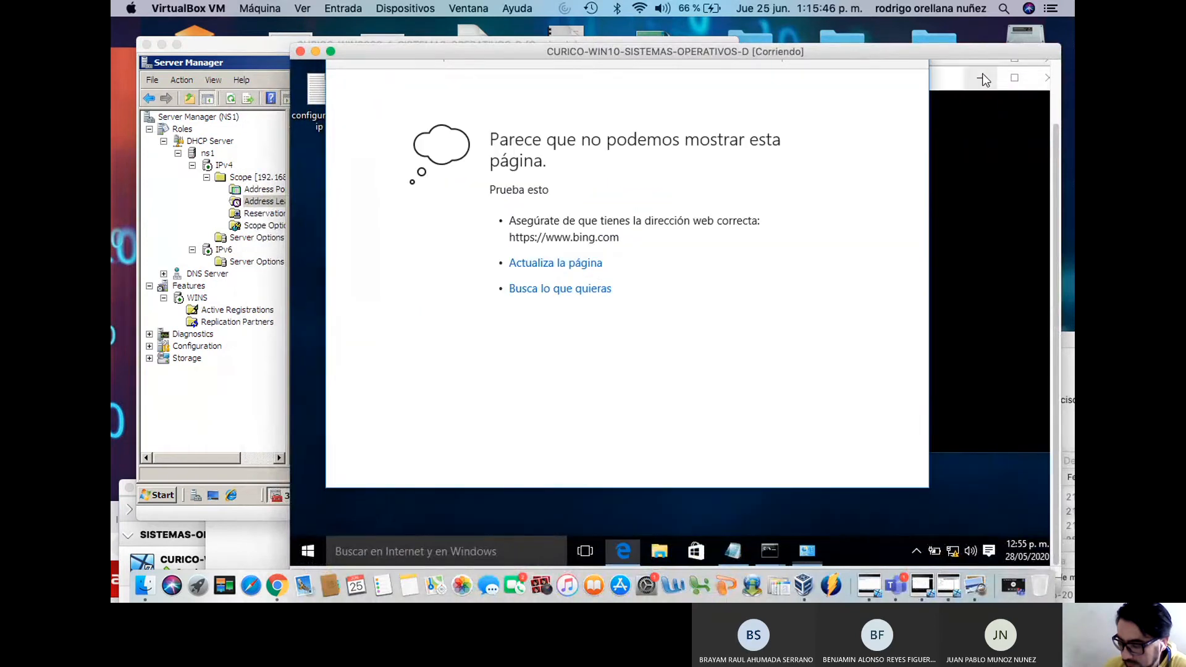
pyautogui.moveTo(941, 52); pyautogui.dragTo(880, 62)
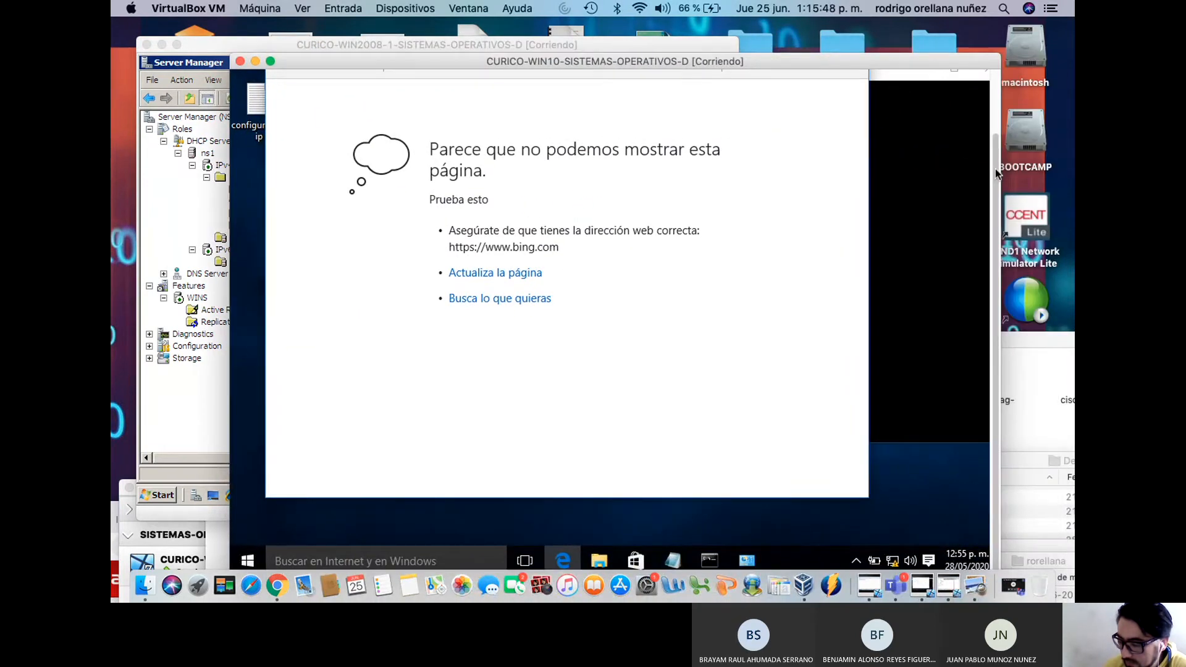
pyautogui.moveTo(995, 166); pyautogui.dragTo(995, 102)
pyautogui.click(782, 106)
pyautogui.click(921, 143)
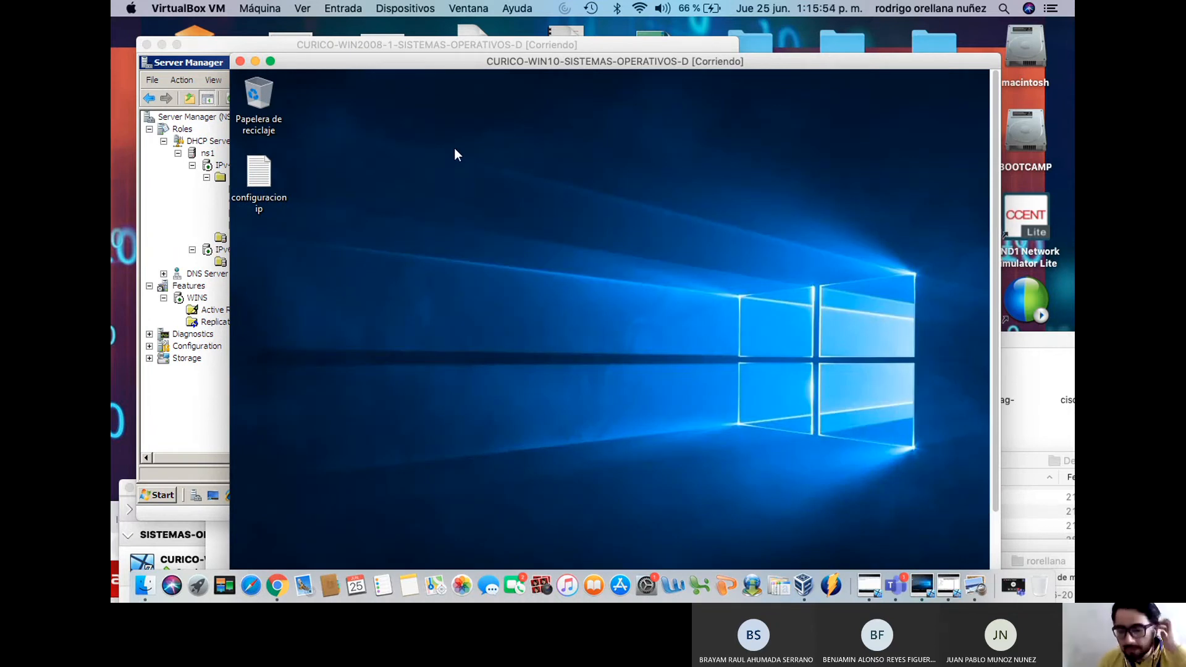
pyautogui.moveTo(649, 64); pyautogui.dragTo(701, 36)
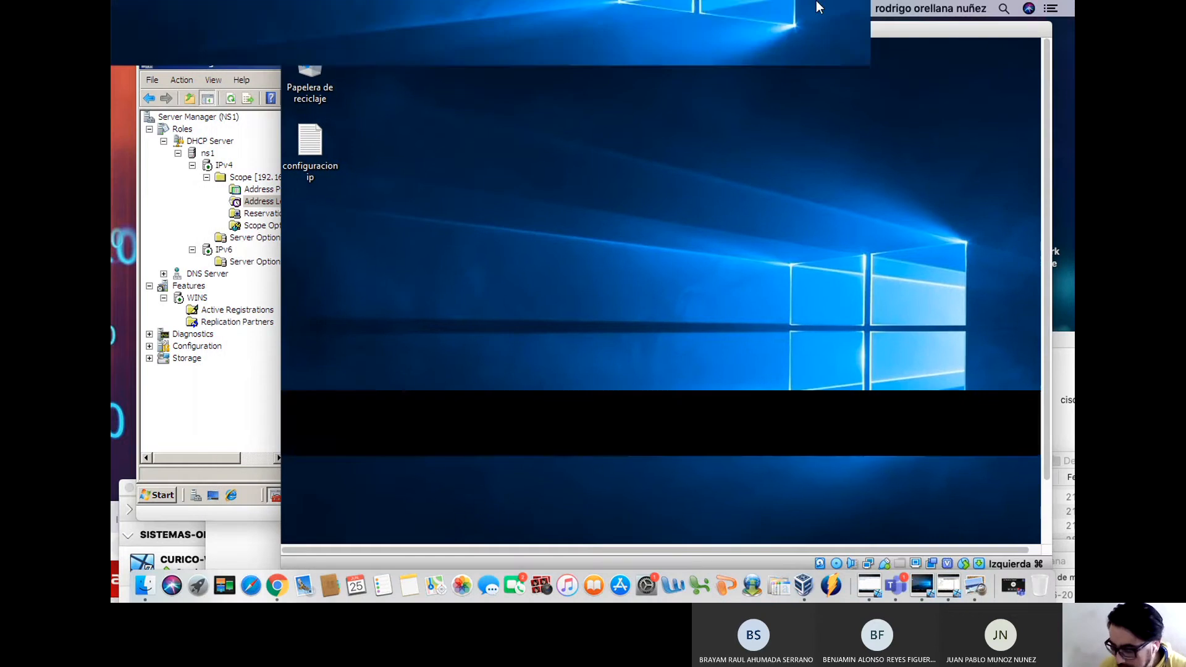
pyautogui.scroll(-2, 598, 395)
pyautogui.click(301, 530)
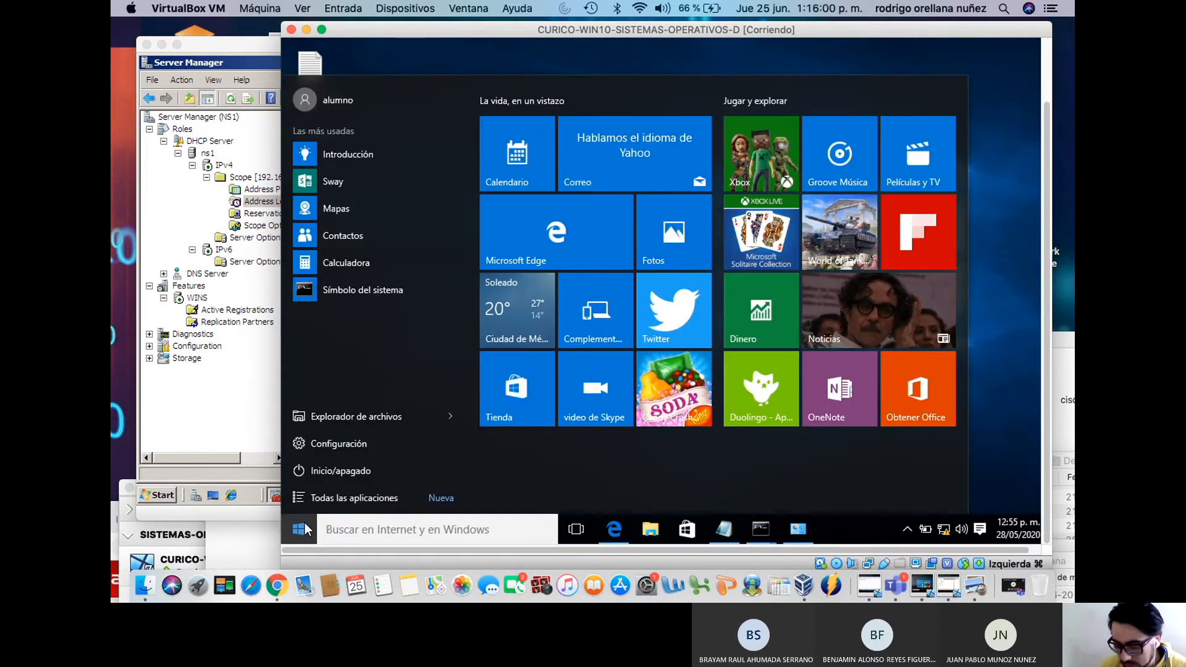
# Reach the Windows 10 Computer Name settings via Este equipo's Propiedades
pyautogui.click(658, 534)
pyautogui.click(655, 536)
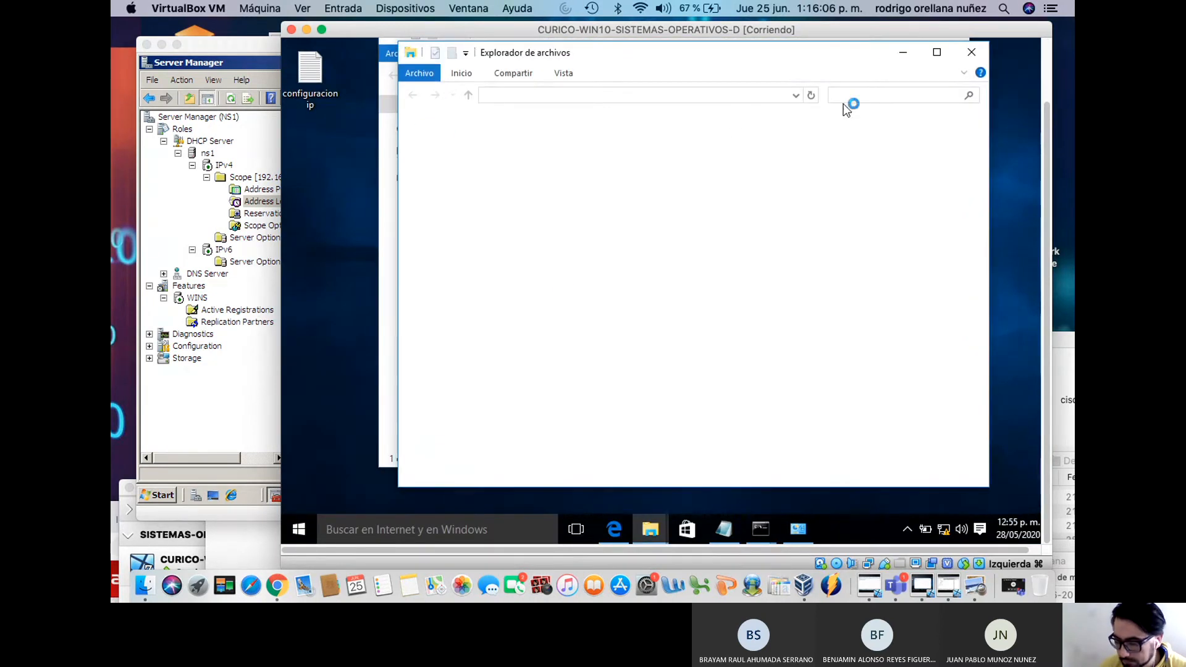
pyautogui.click(965, 56)
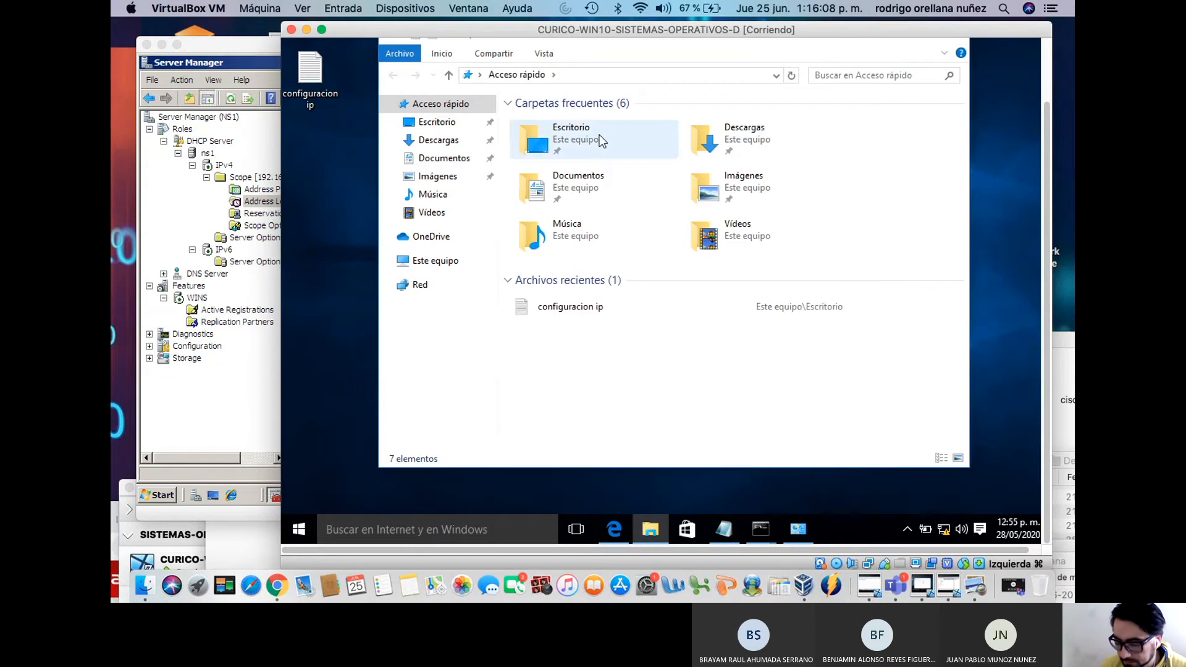
pyautogui.rightClick(440, 260)
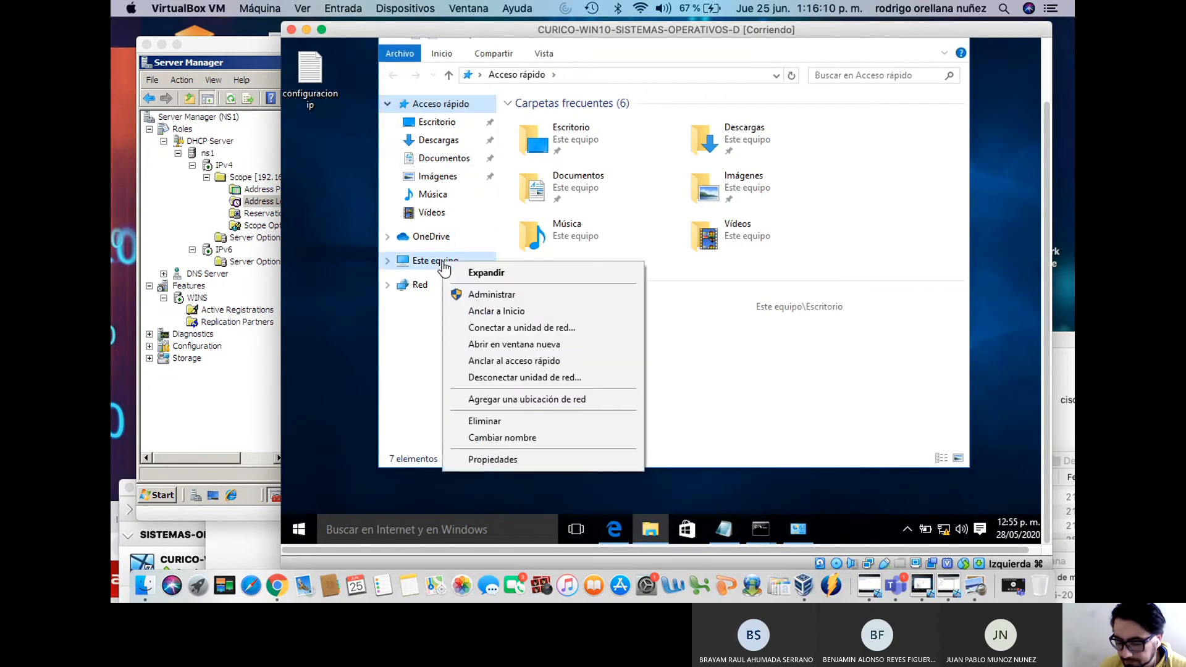
pyautogui.click(493, 458)
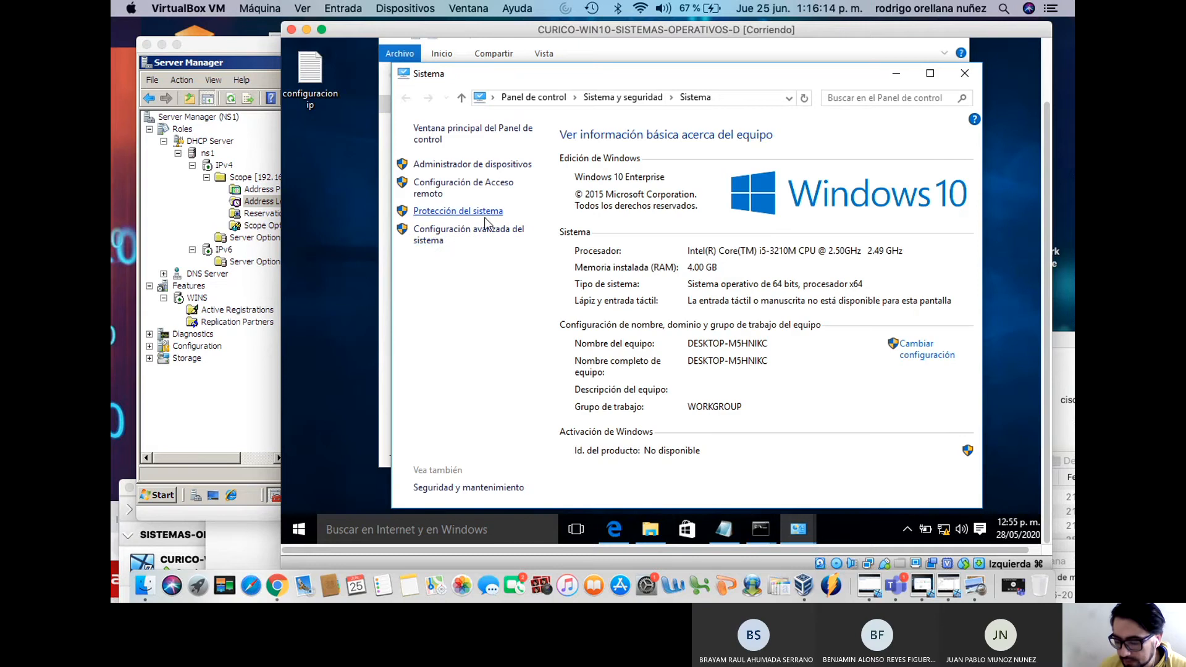
pyautogui.click(463, 239)
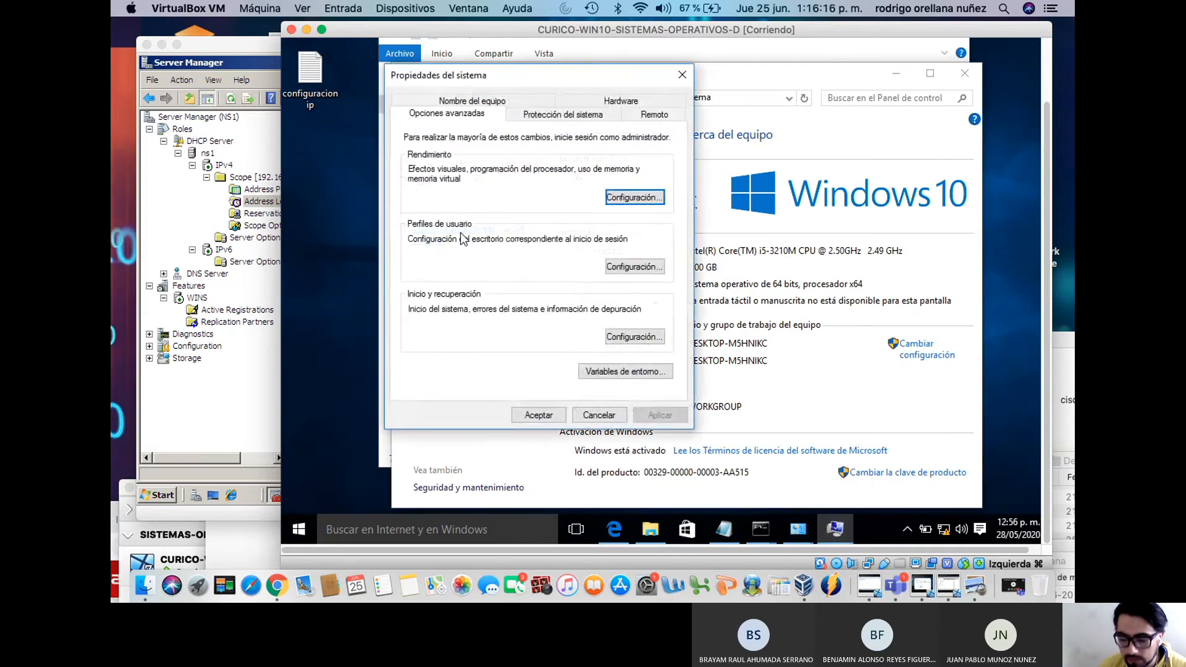
pyautogui.click(522, 99)
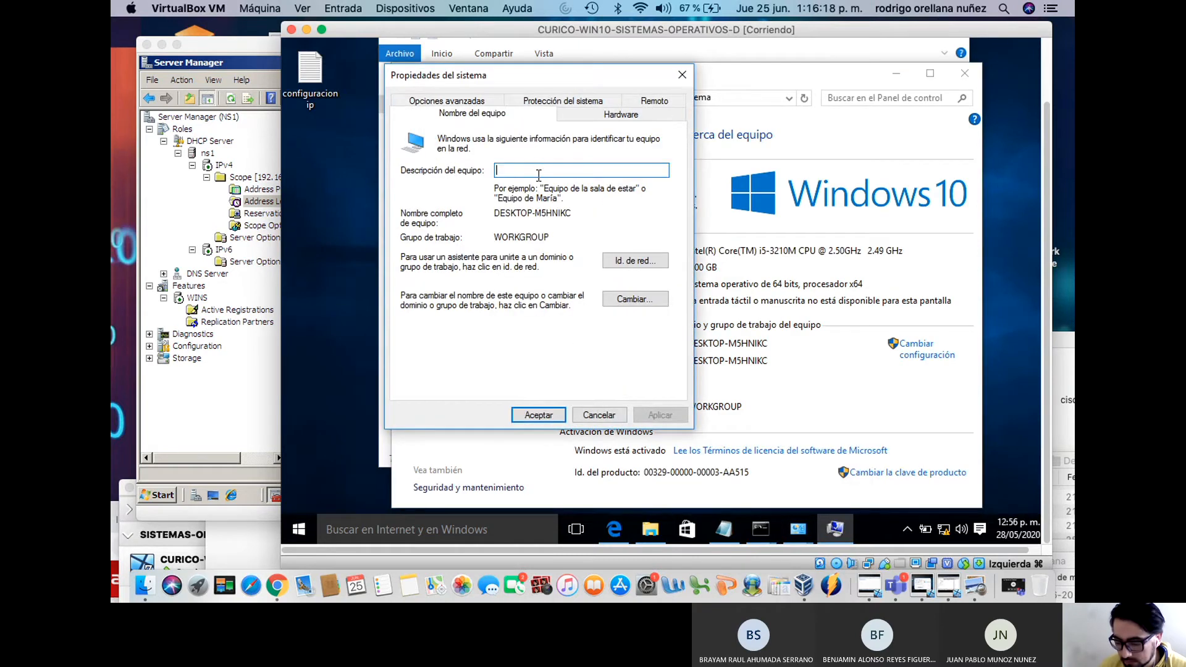
# Set the computer description to WIN10-CLIENTE and copy that text
pyautogui.click(541, 171)
pyautogui.write('WIN10-CLIENY')
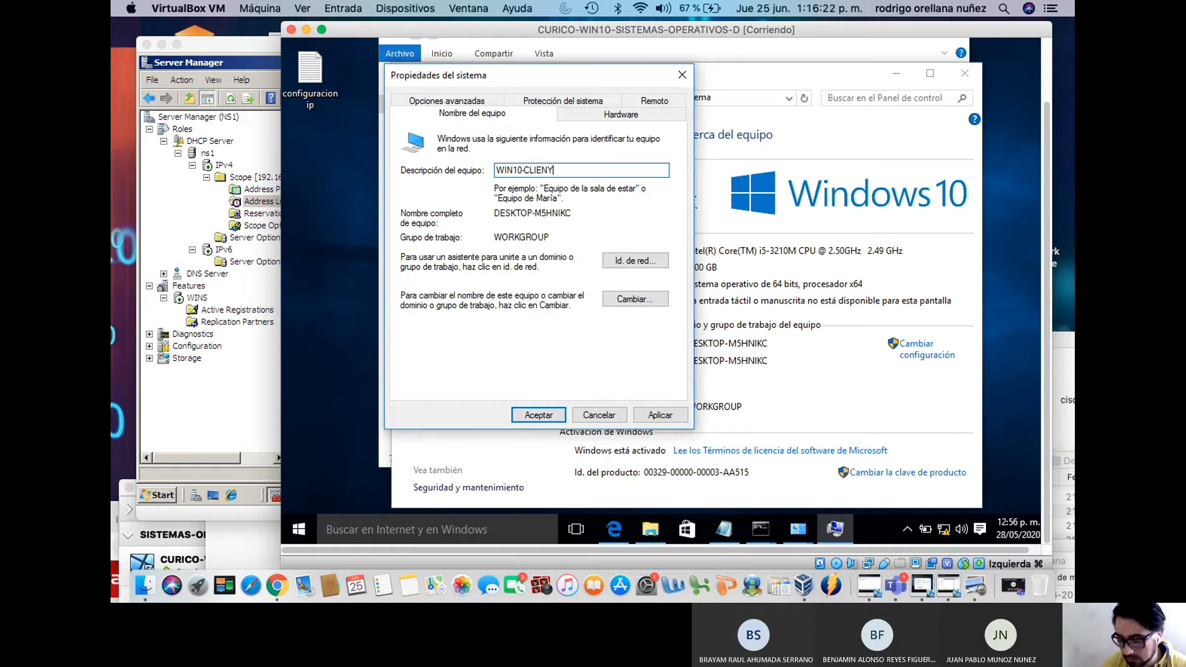
pyautogui.press('BackSpace')
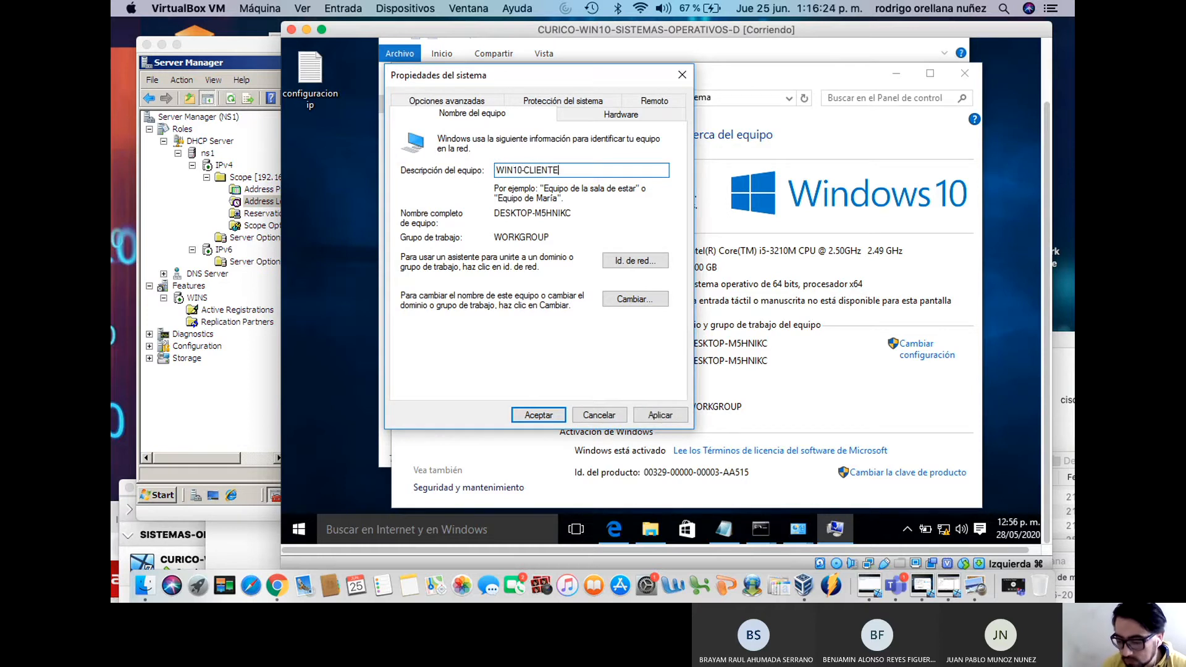
pyautogui.moveTo(558, 171); pyautogui.dragTo(454, 176)
pyautogui.rightClick(516, 171)
pyautogui.click(555, 220)
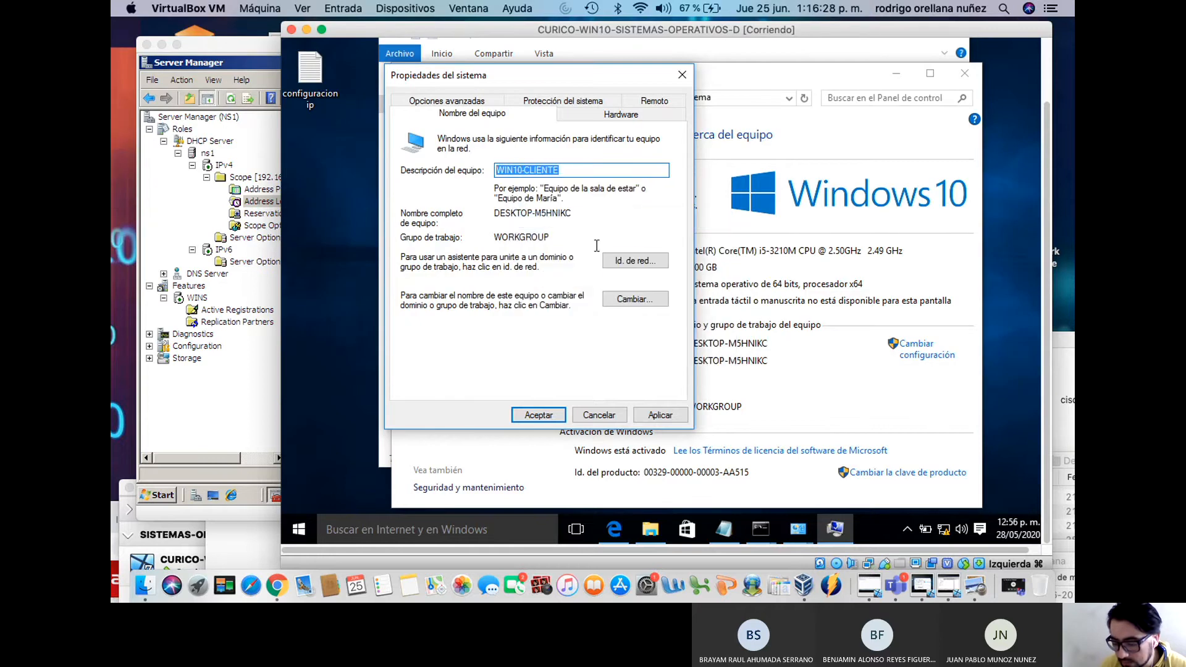
# Rename the computer WIN10-CLIENTE in workgroup CONTOSO and answer the restart prompt
pyautogui.click(625, 300)
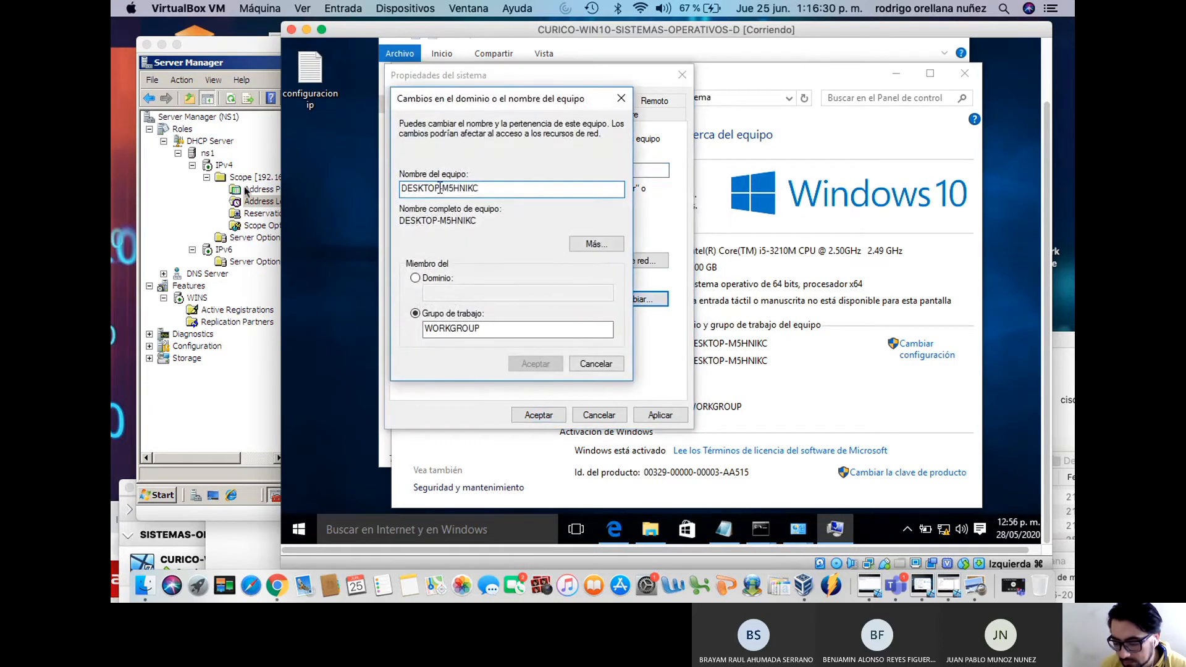
pyautogui.hotkey('ctrl', 'v')
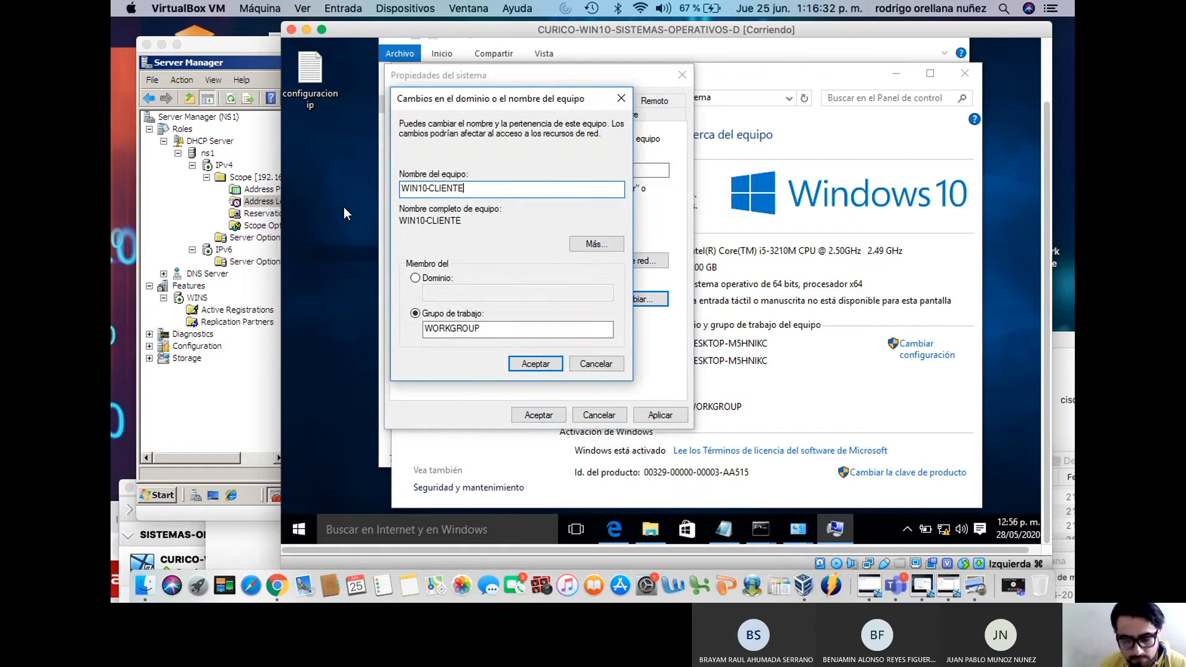
pyautogui.moveTo(480, 329); pyautogui.dragTo(316, 332)
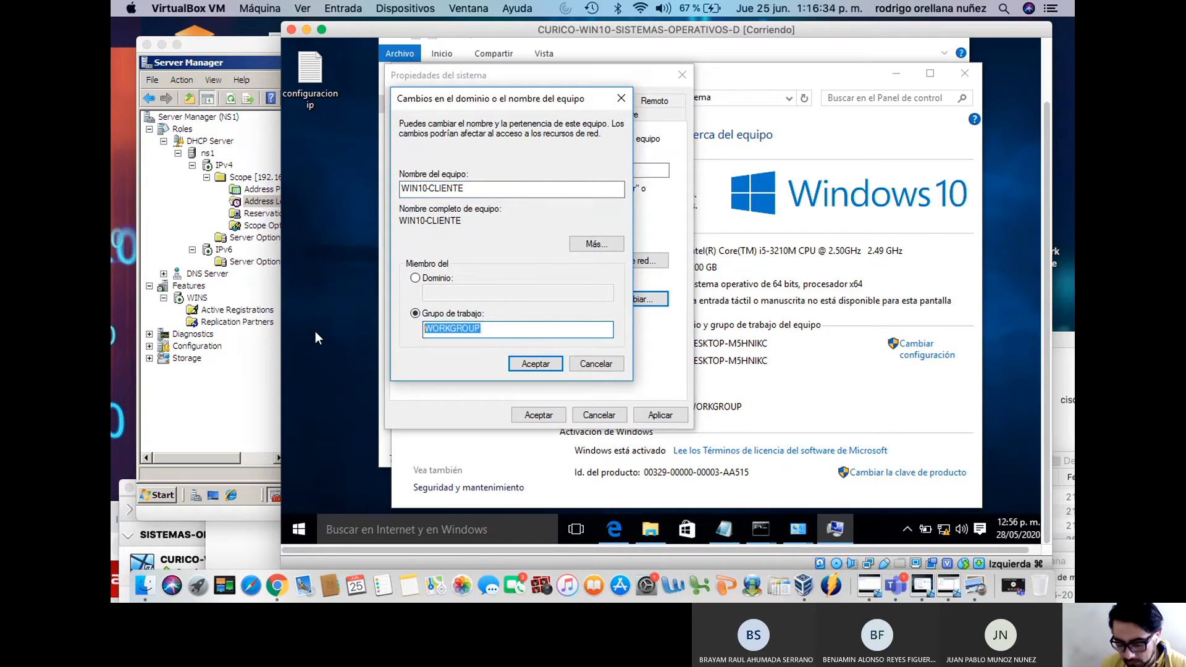
pyautogui.write('CONTOSO')
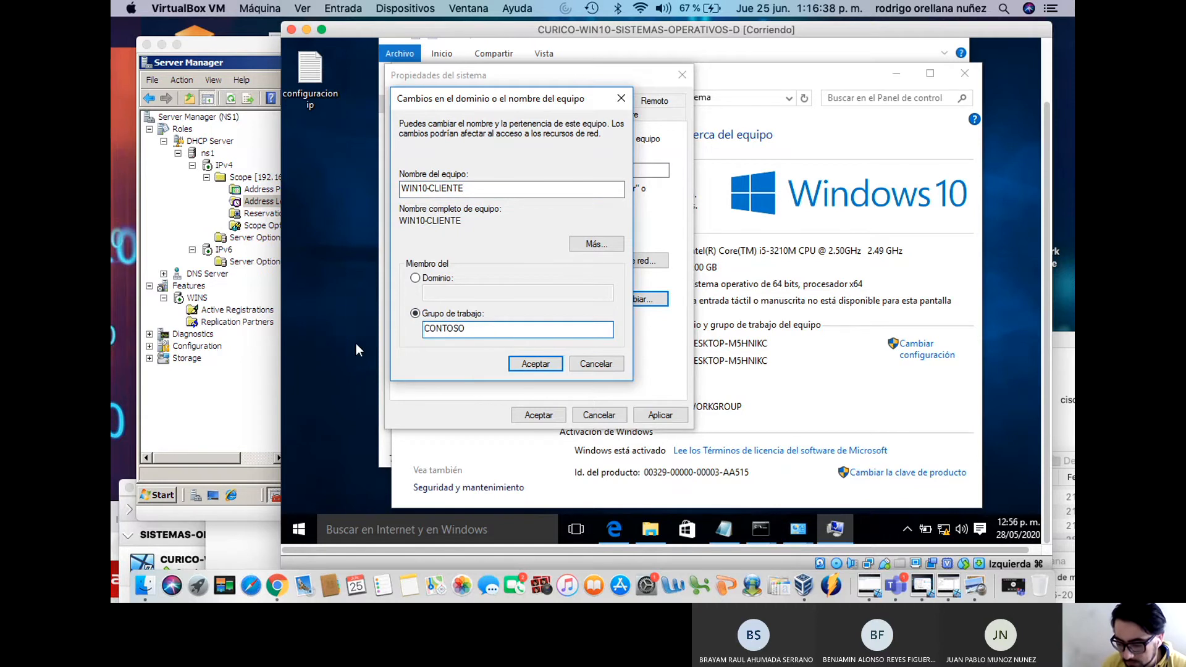
pyautogui.click(535, 364)
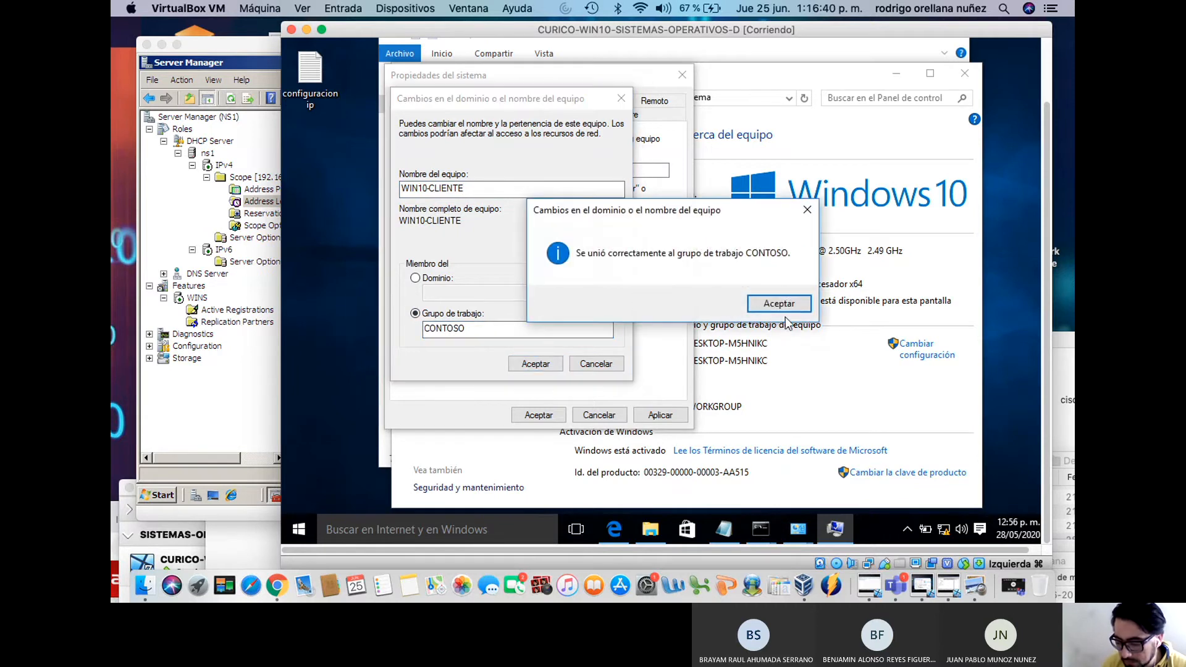
pyautogui.click(803, 305)
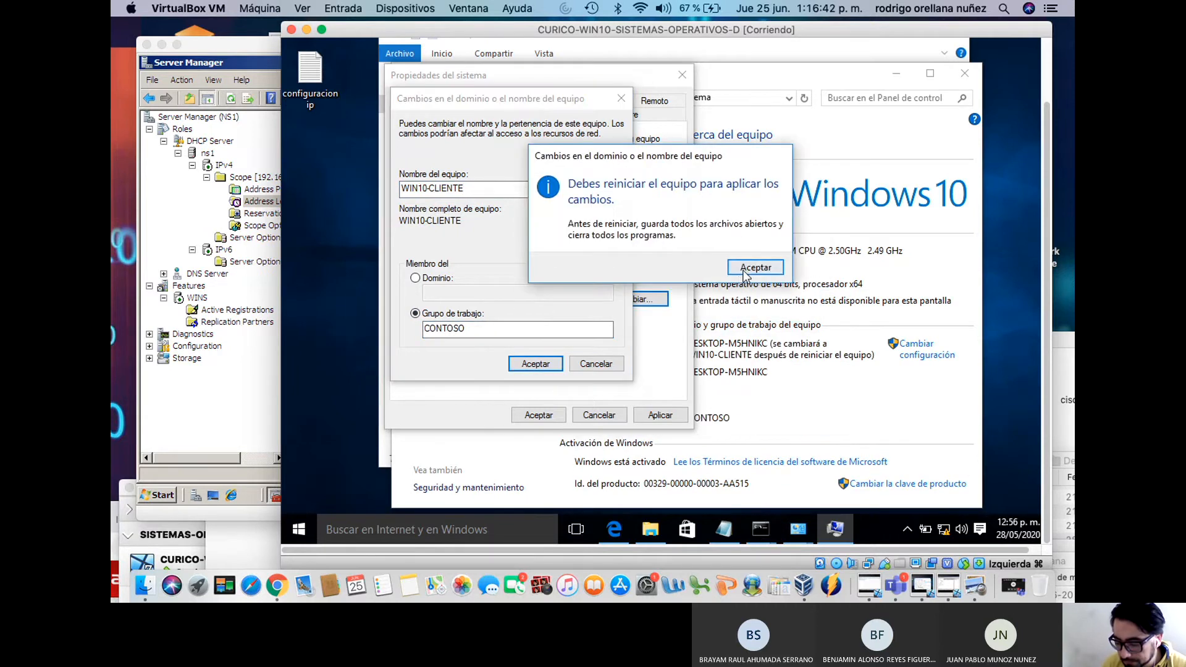
pyautogui.click(747, 270)
pyautogui.click(537, 415)
pyautogui.click(635, 265)
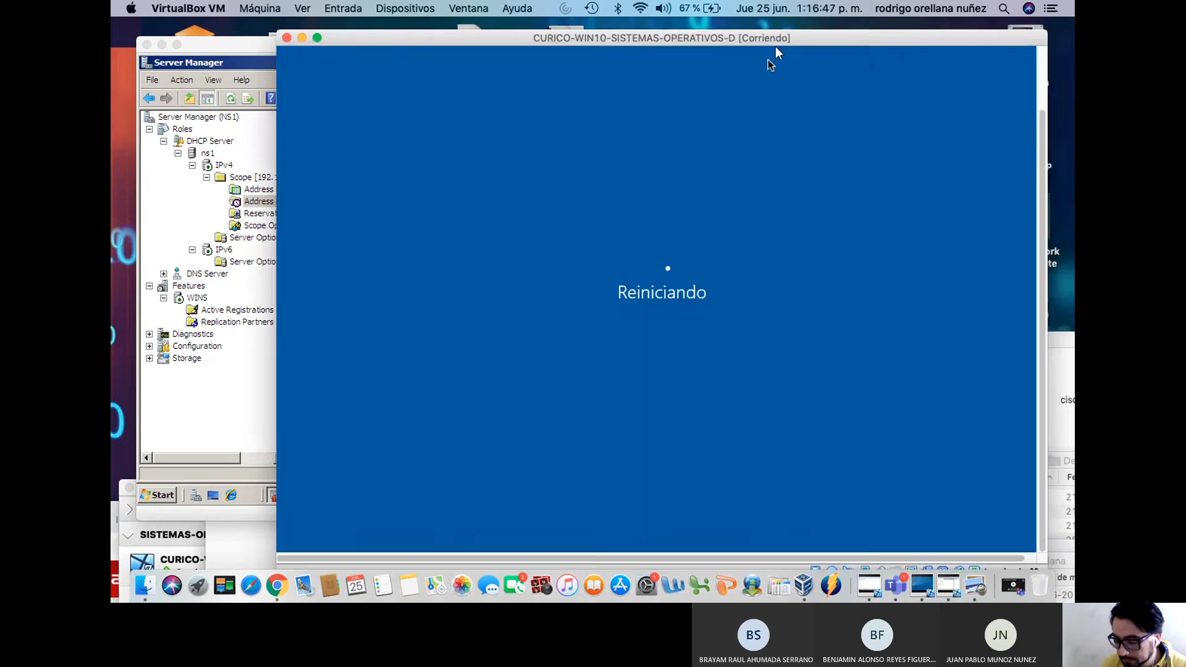
# Rearrange the host windows so the Windows 7 VM sits at the top, desktop visible
pyautogui.moveTo(773, 39); pyautogui.dragTo(661, 520)
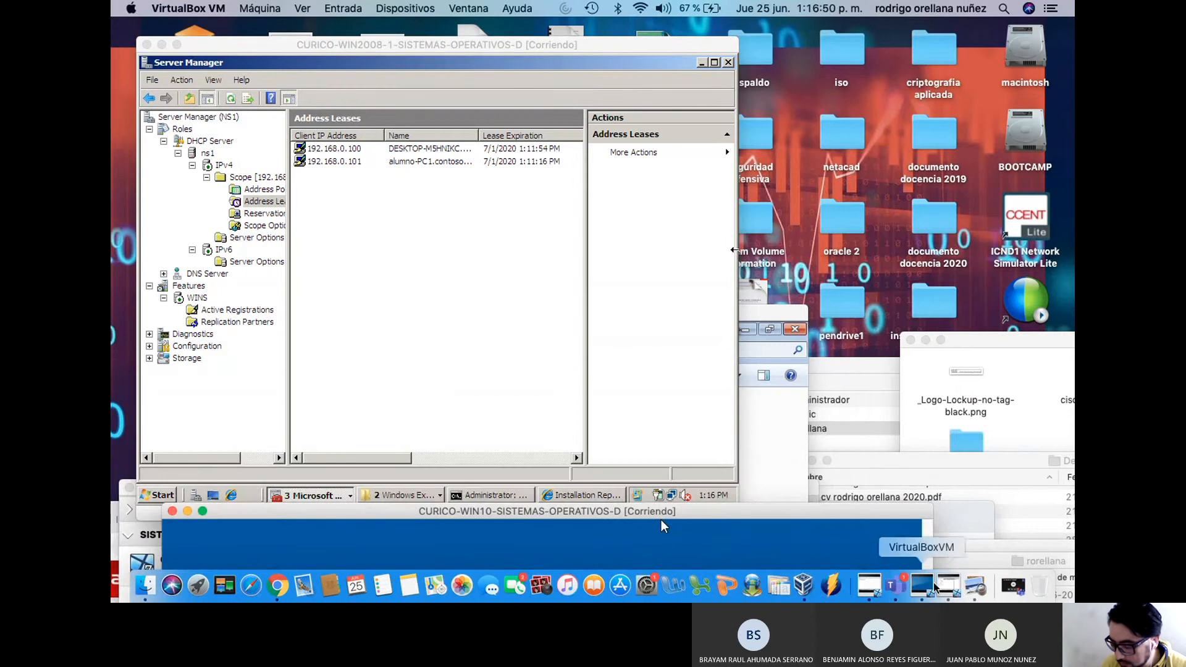
pyautogui.click(949, 587)
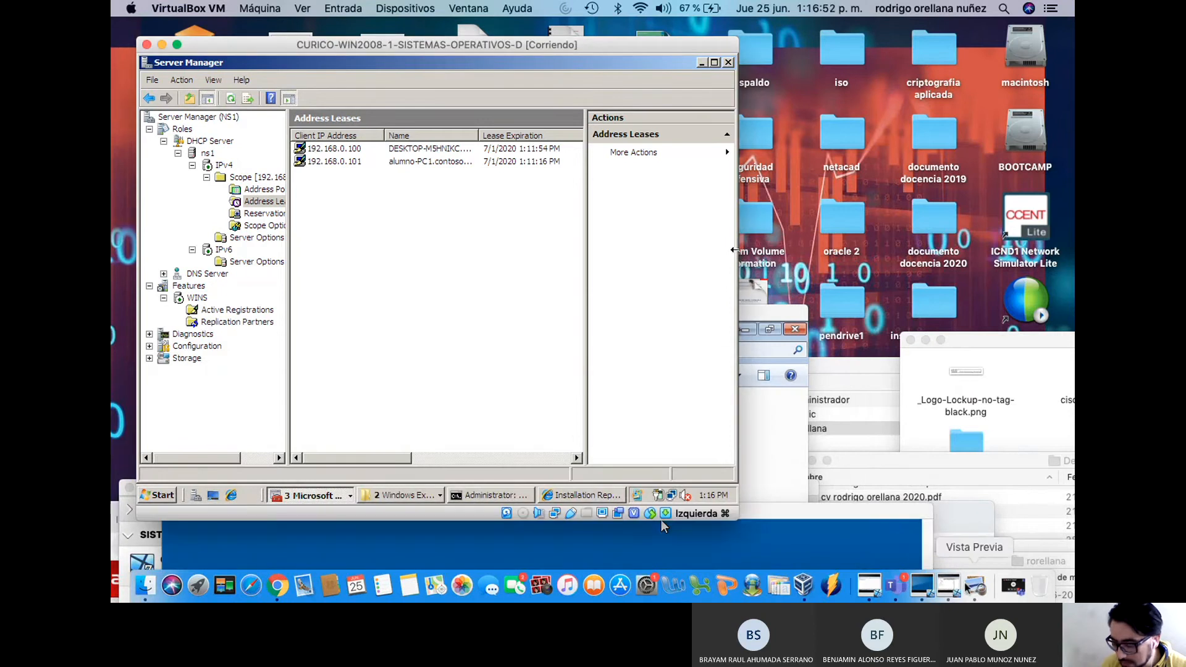
pyautogui.click(978, 584)
pyautogui.click(1007, 522)
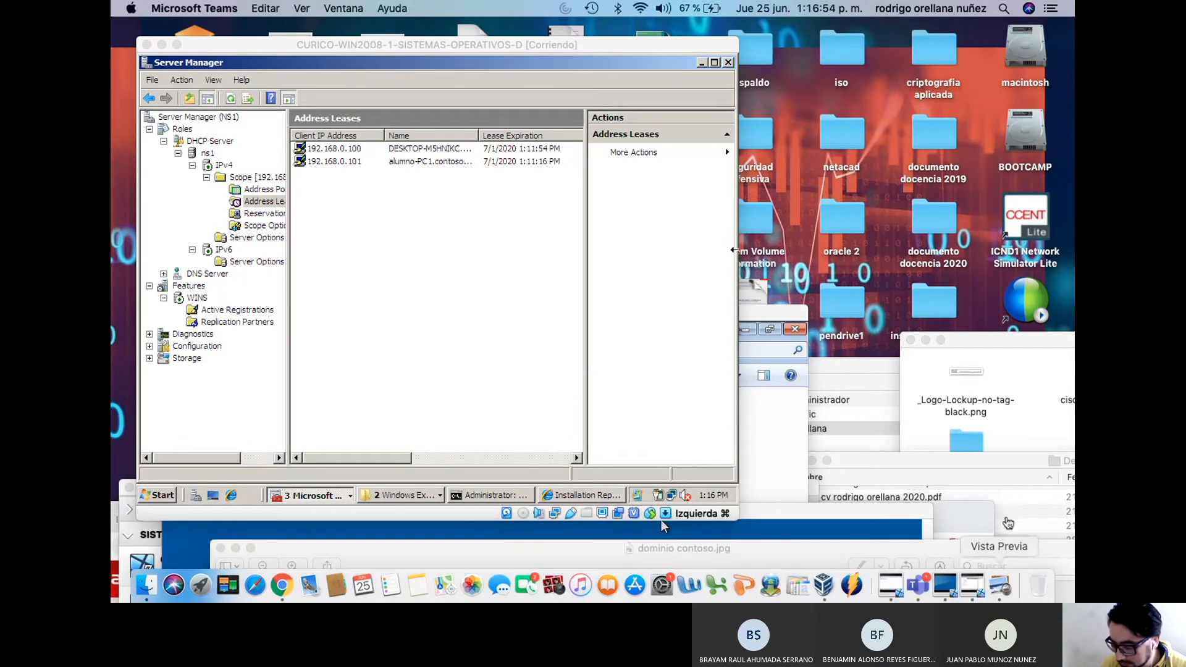
pyautogui.click(1041, 457)
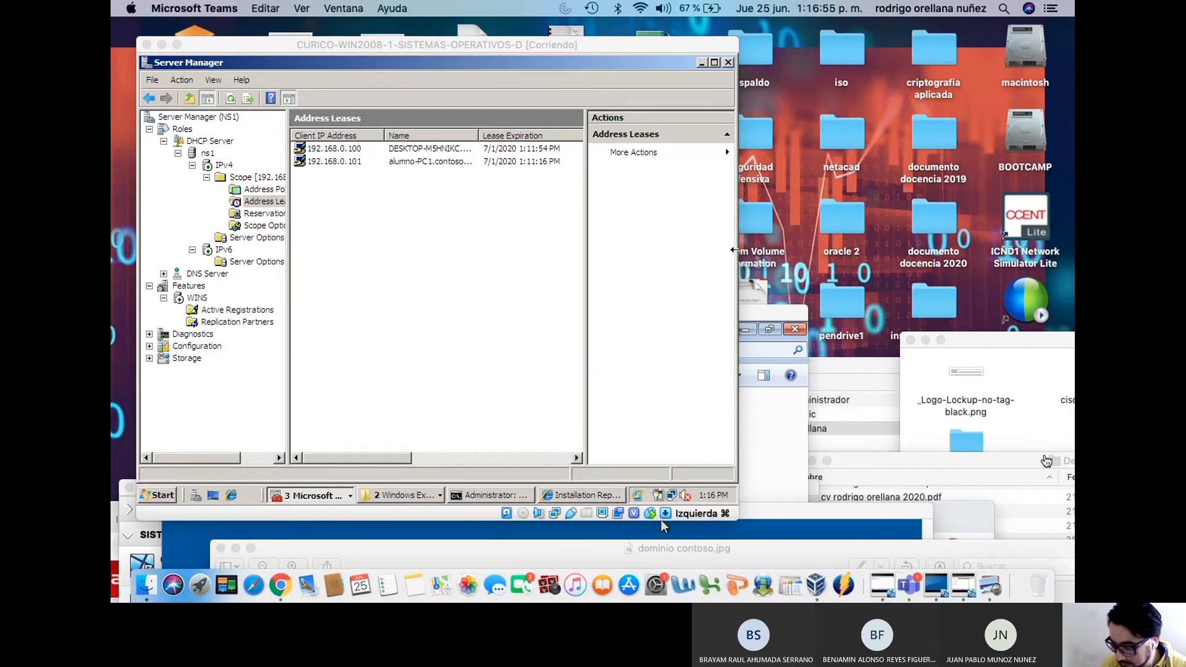
pyautogui.click(928, 588)
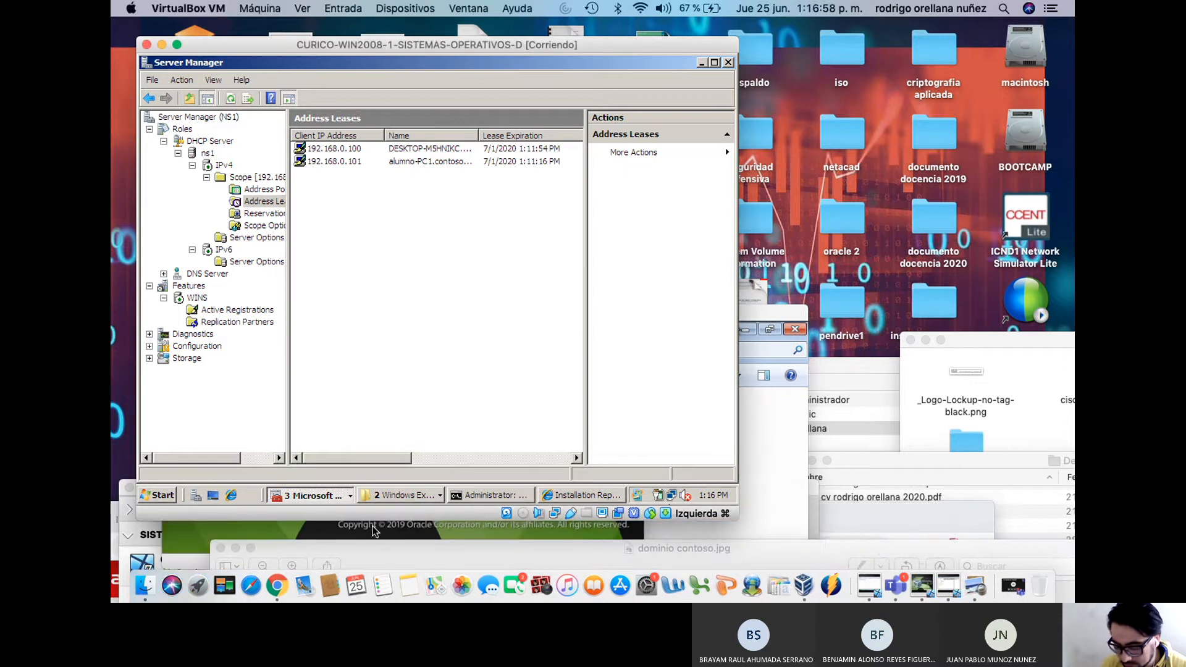
pyautogui.moveTo(394, 547); pyautogui.dragTo(374, 557)
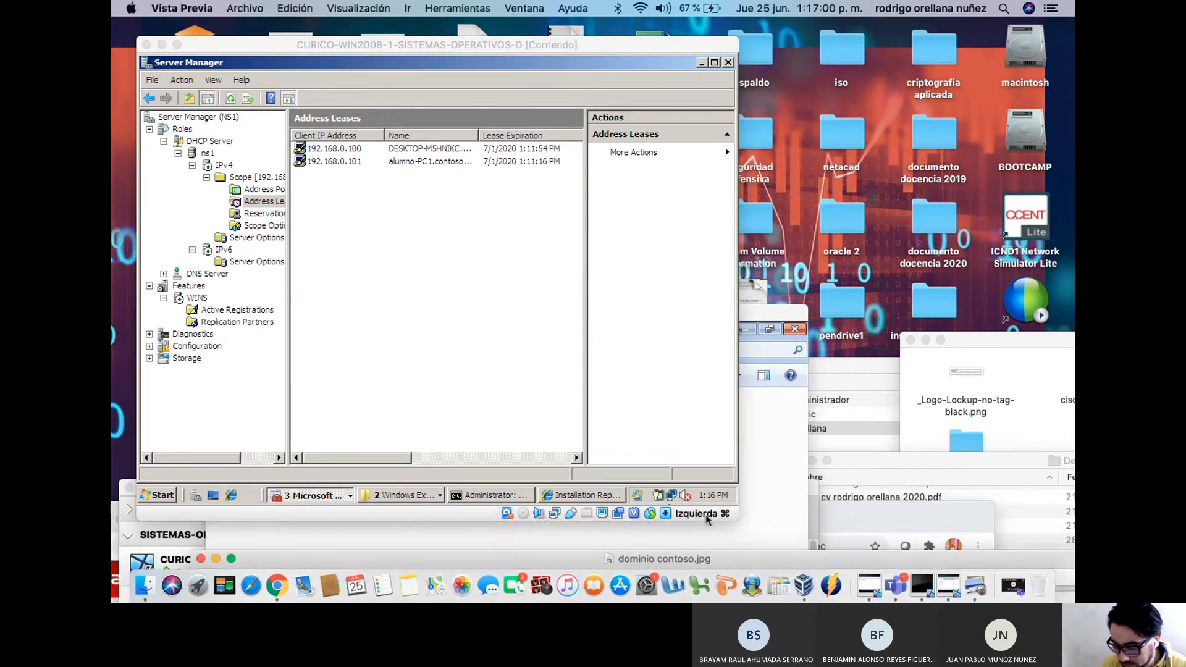
pyautogui.click(708, 519)
pyautogui.moveTo(651, 324); pyautogui.dragTo(854, 35)
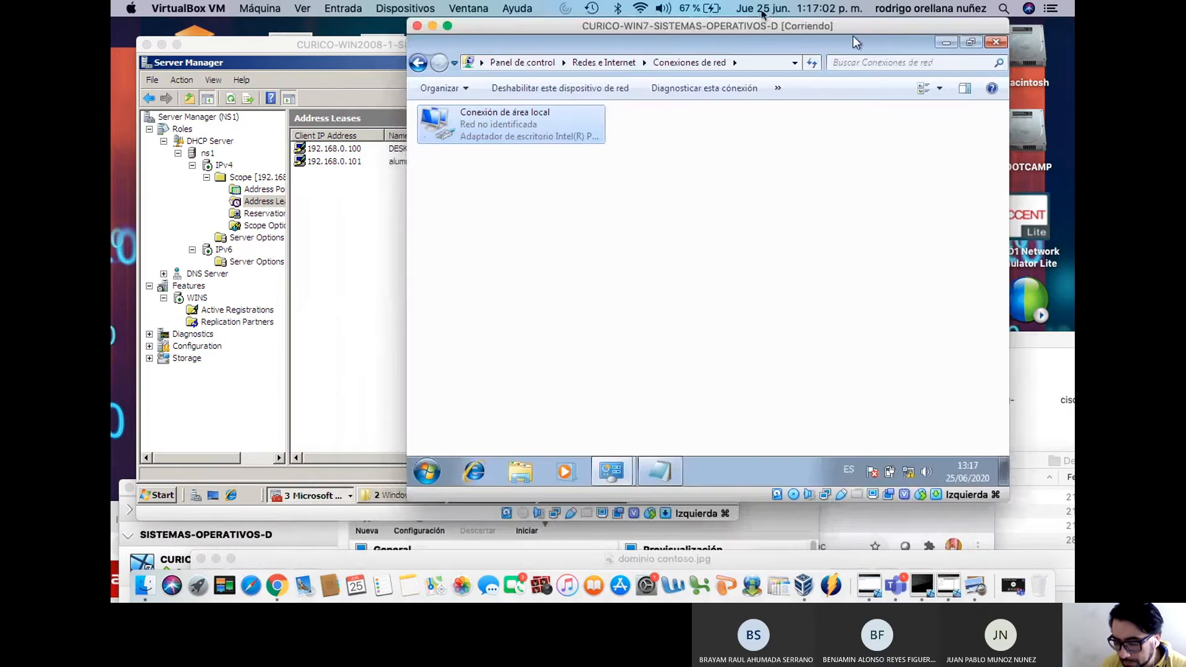
pyautogui.click(946, 41)
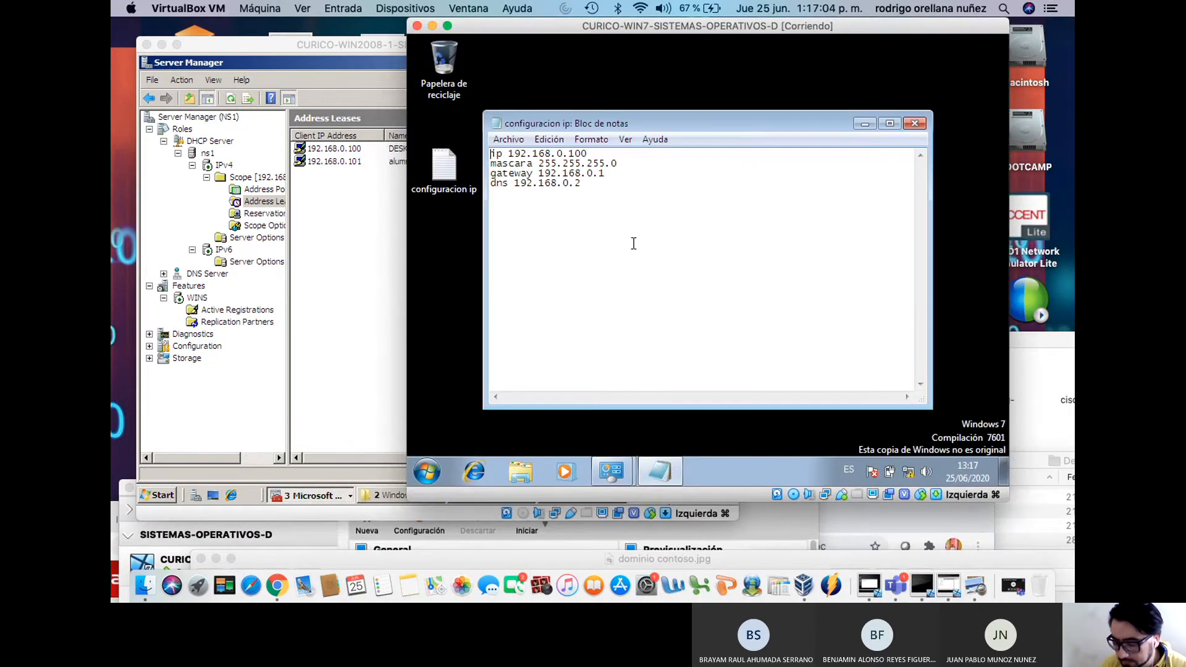
# Reach the Windows 7 Computer Name settings and enter the description CIN7-CLIENTE
pyautogui.click(426, 472)
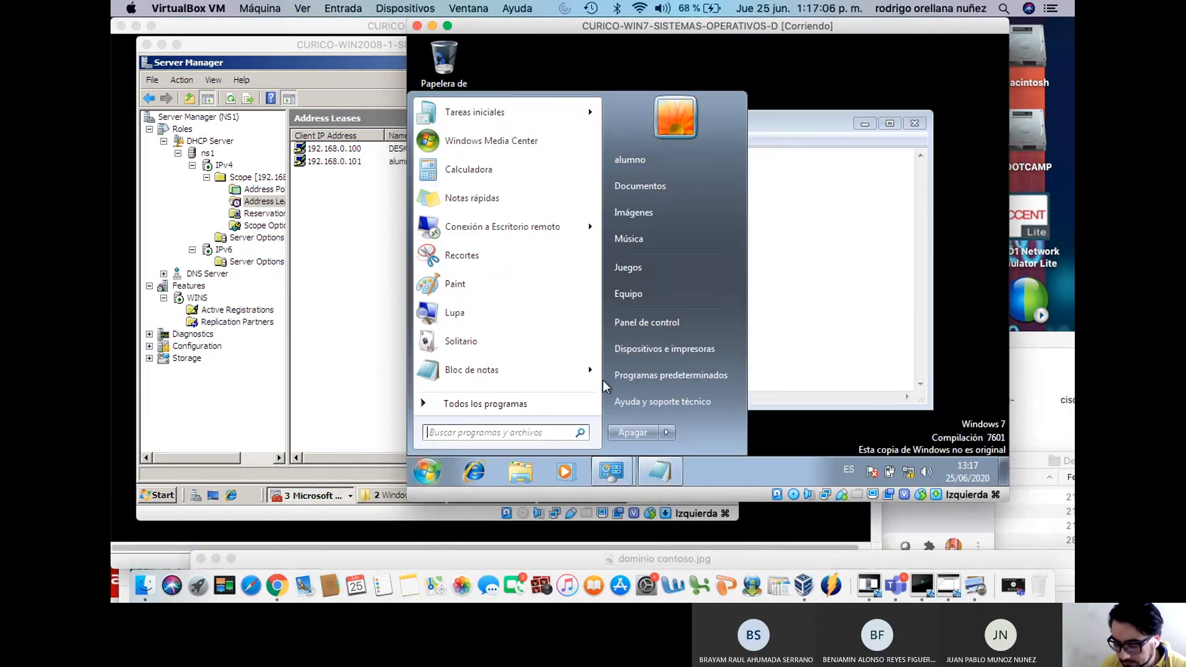
pyautogui.rightClick(673, 292)
pyautogui.click(728, 417)
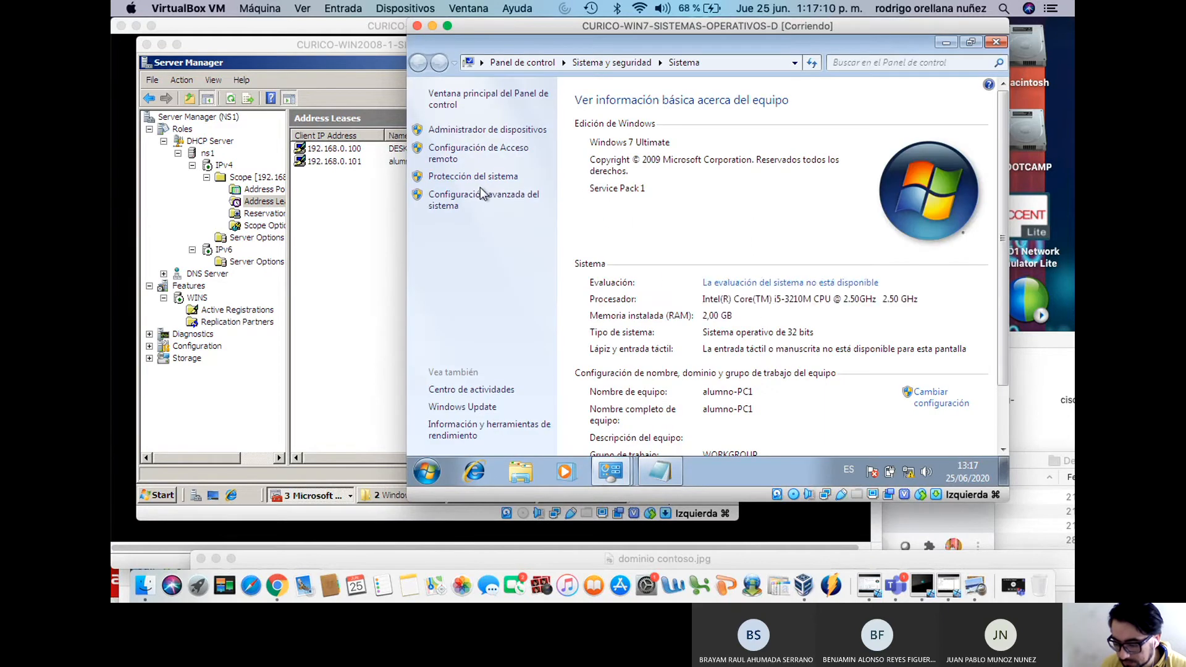
pyautogui.click(485, 197)
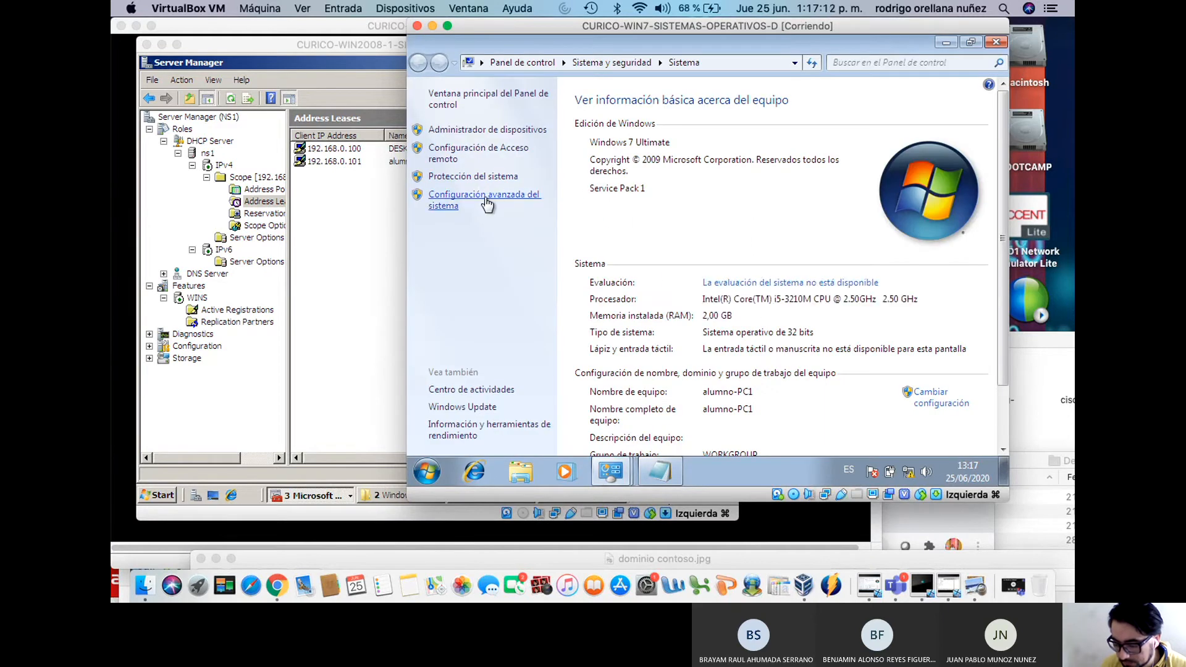
pyautogui.click(567, 91)
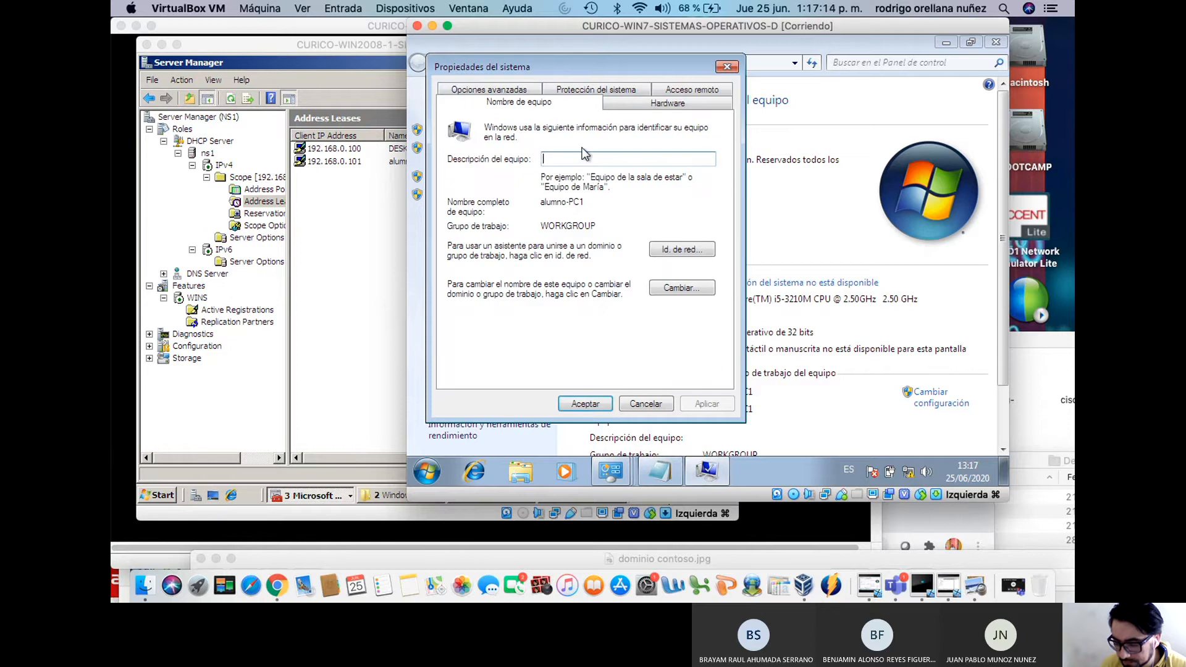
pyautogui.write('win7-')
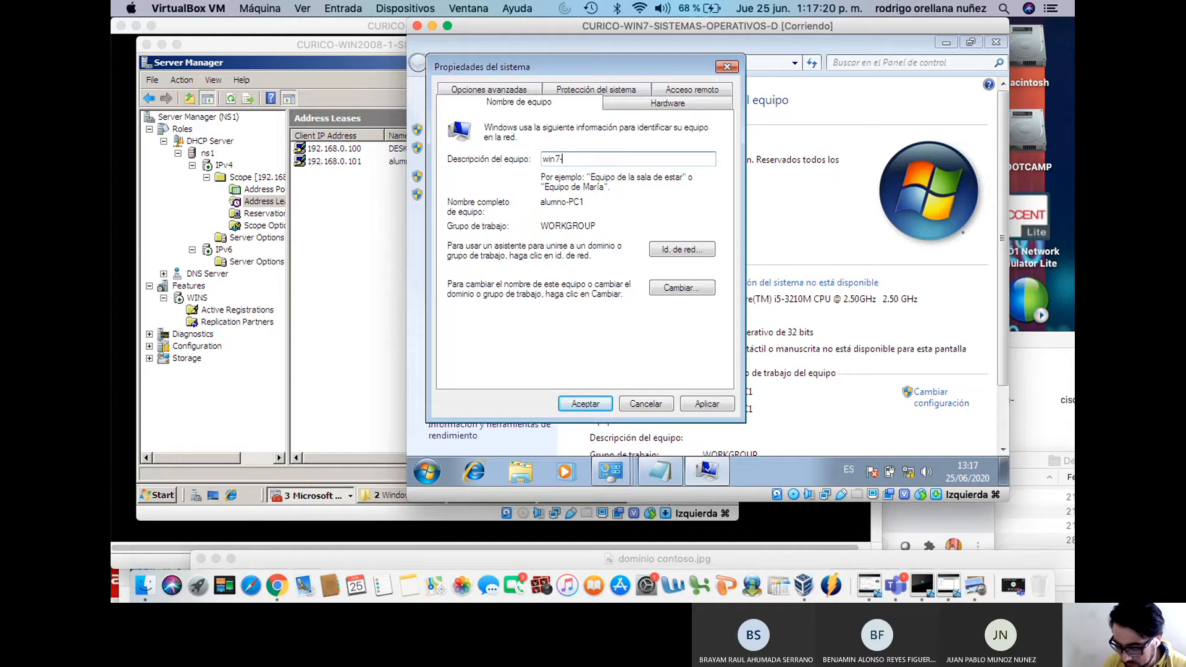
pyautogui.press('BackSpace')
pyautogui.press('BackSpace')
pyautogui.press('BackSpace')
pyautogui.press('BackSpace')
pyautogui.press('BackSpace')
pyautogui.press('BackSpace')
pyautogui.press('BackSpace')
pyautogui.press('BackSpace')
pyautogui.write('CLI')
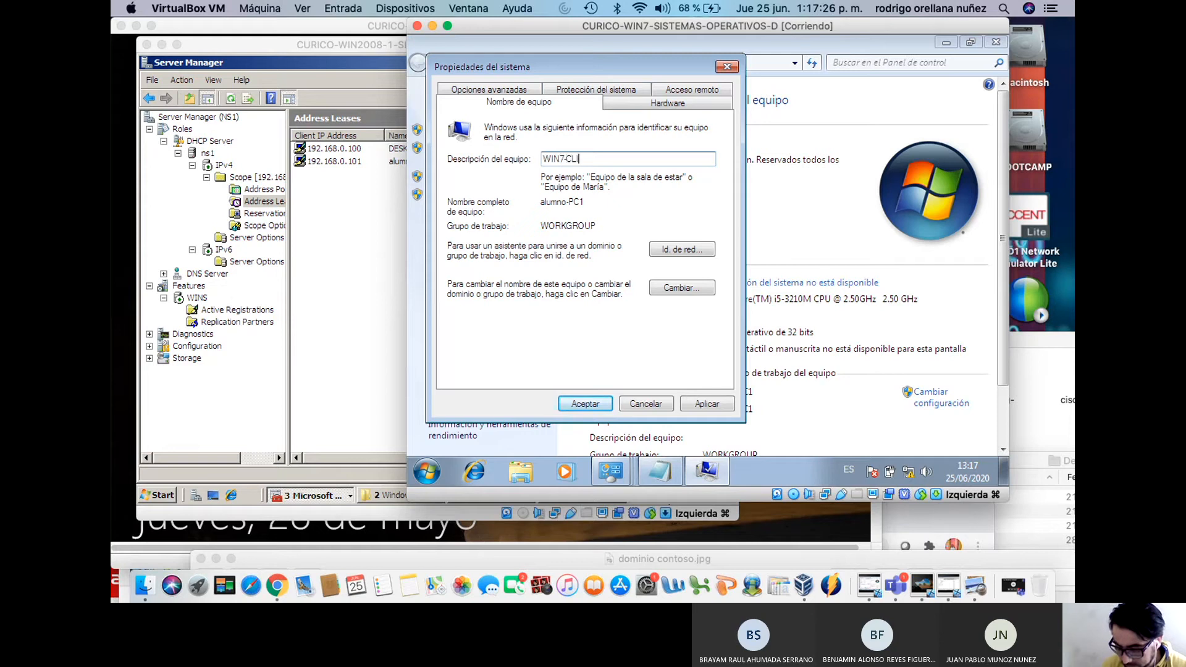
pyautogui.write('N7-CLIENTE')
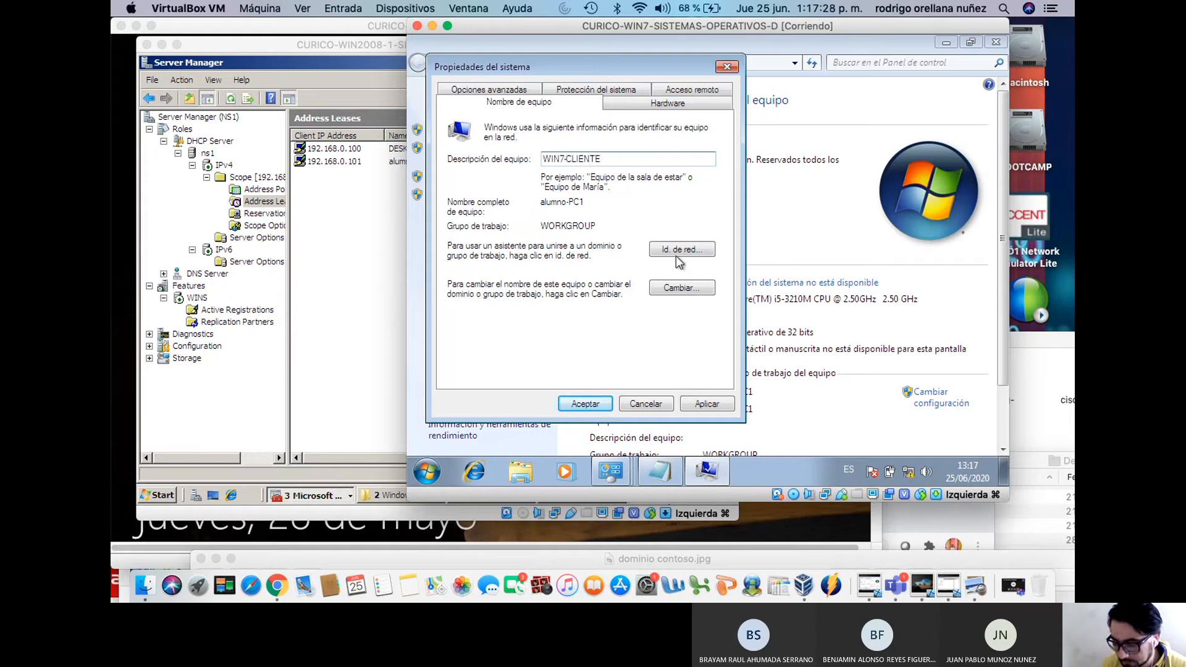
# Rename the computer WIN7-CLIENTE in workgroup CONTOSO and restart it now
pyautogui.click(687, 290)
pyautogui.moveTo(618, 177); pyautogui.dragTo(408, 180)
pyautogui.write('WIN7-CLIENTE')
pyautogui.click(535, 317)
pyautogui.moveTo(535, 318); pyautogui.dragTo(444, 323)
pyautogui.write('CONTOSO')
pyautogui.click(569, 349)
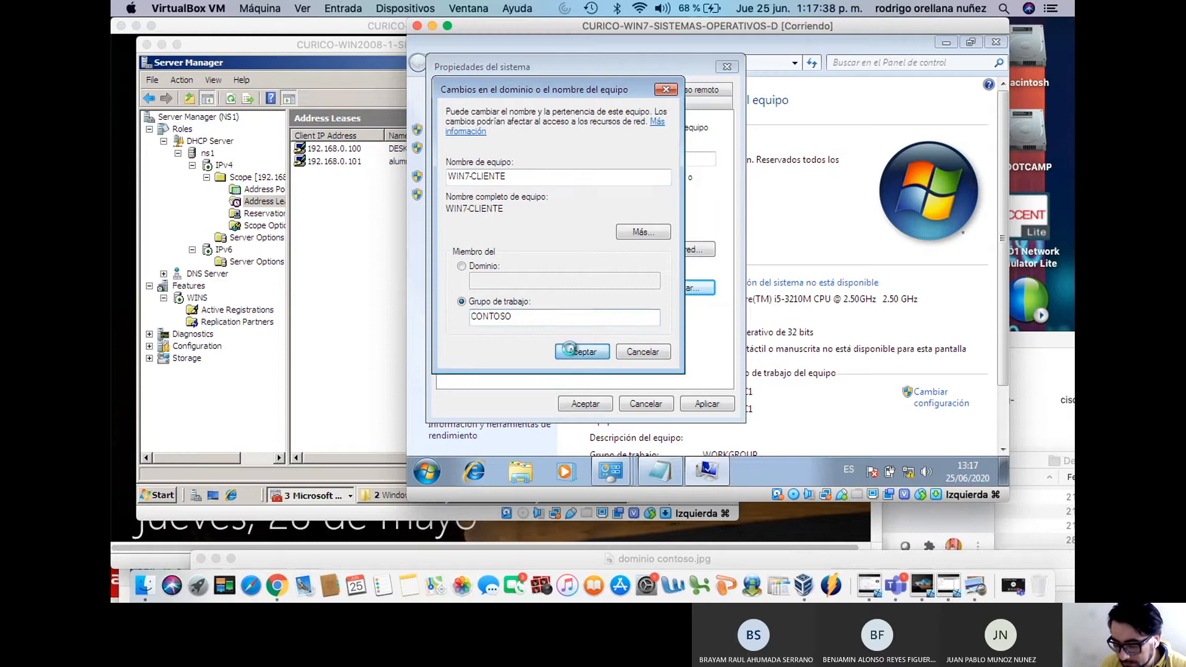
pyautogui.click(788, 304)
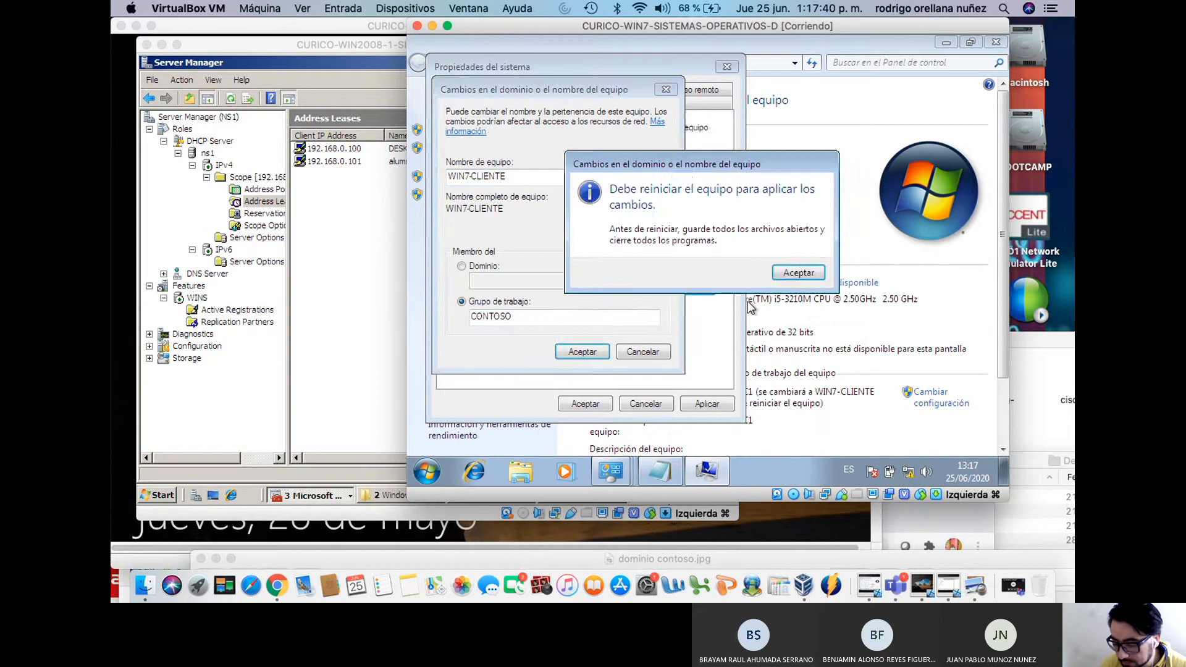
pyautogui.click(785, 275)
pyautogui.click(692, 404)
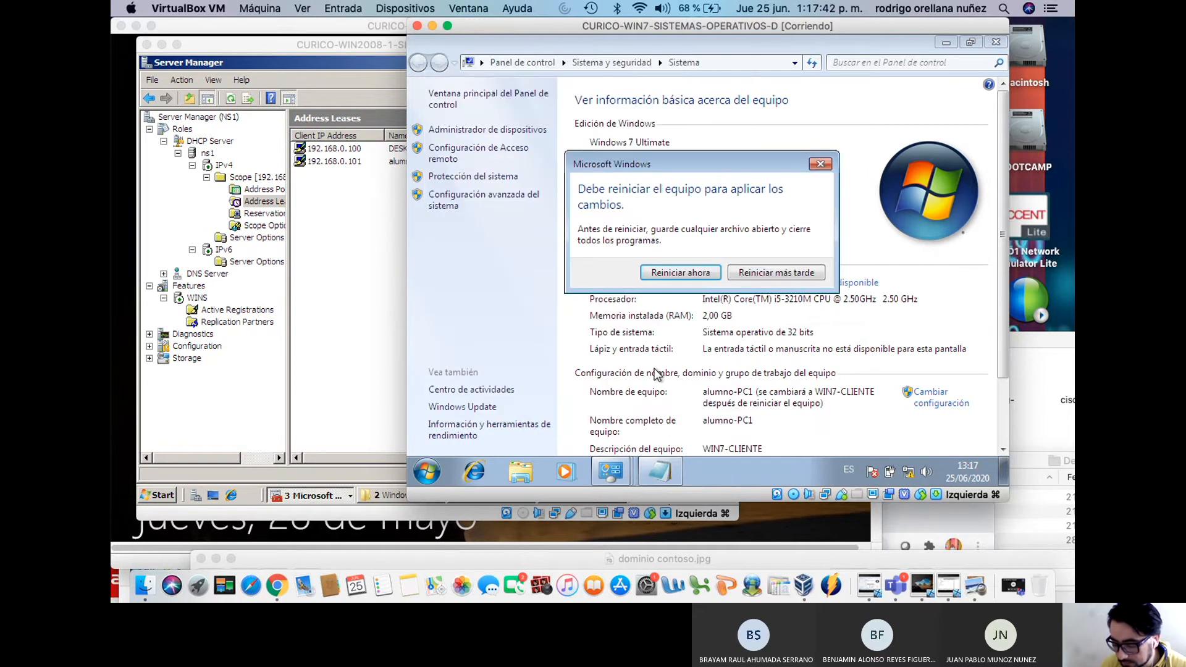
pyautogui.click(694, 276)
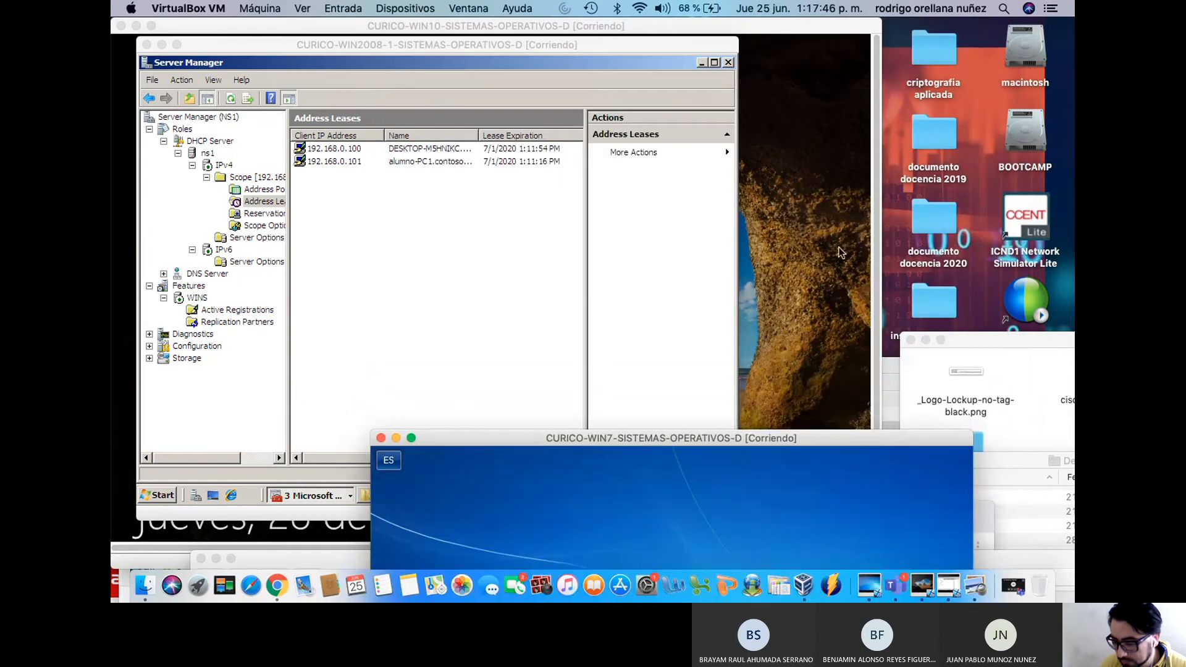
# Sign in to the Windows 10 VM with its account password
pyautogui.click(782, 39)
pyautogui.moveTo(494, 38); pyautogui.dragTo(677, 25)
pyautogui.click(648, 170)
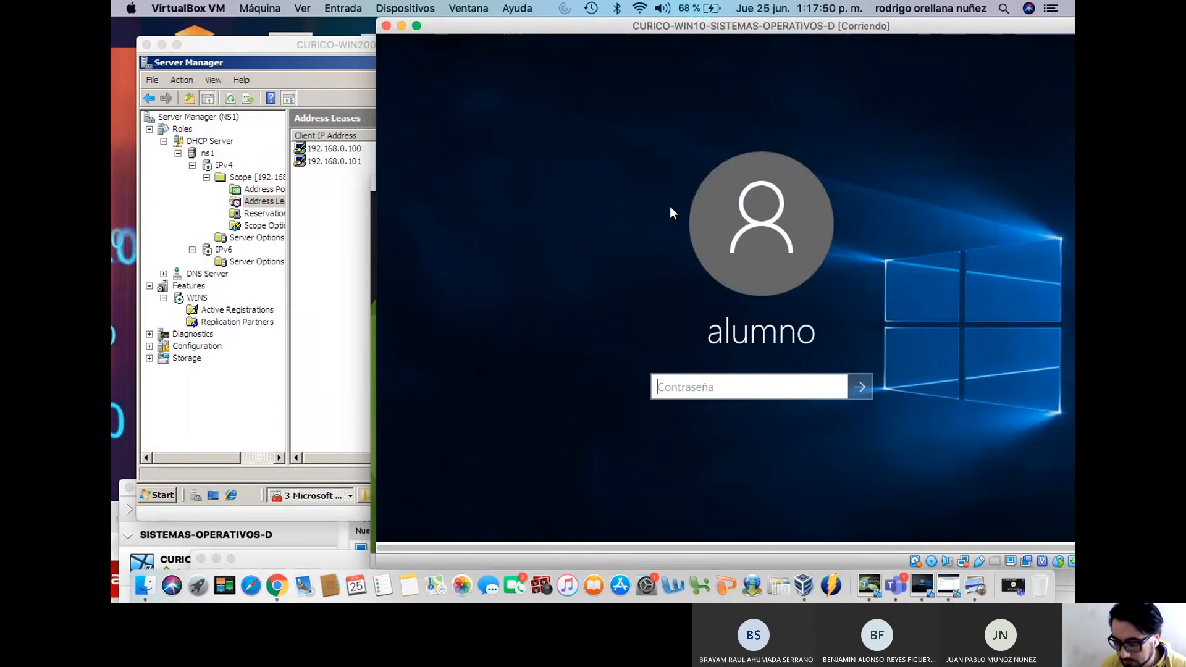
pyautogui.write('************')
pyautogui.press('Return')
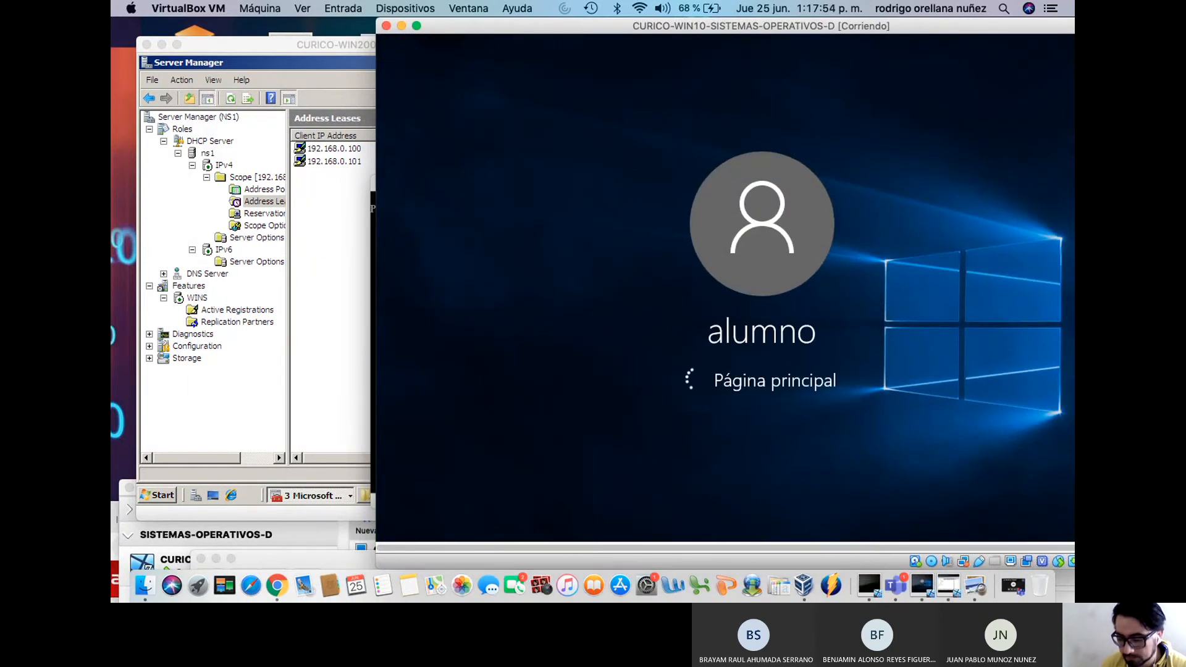
# Refresh the server's address leases to show WIN10-CLIENTE, then bring the Windows 7 VM forward
pyautogui.click(321, 211)
pyautogui.rightClick(323, 206)
pyautogui.click(344, 220)
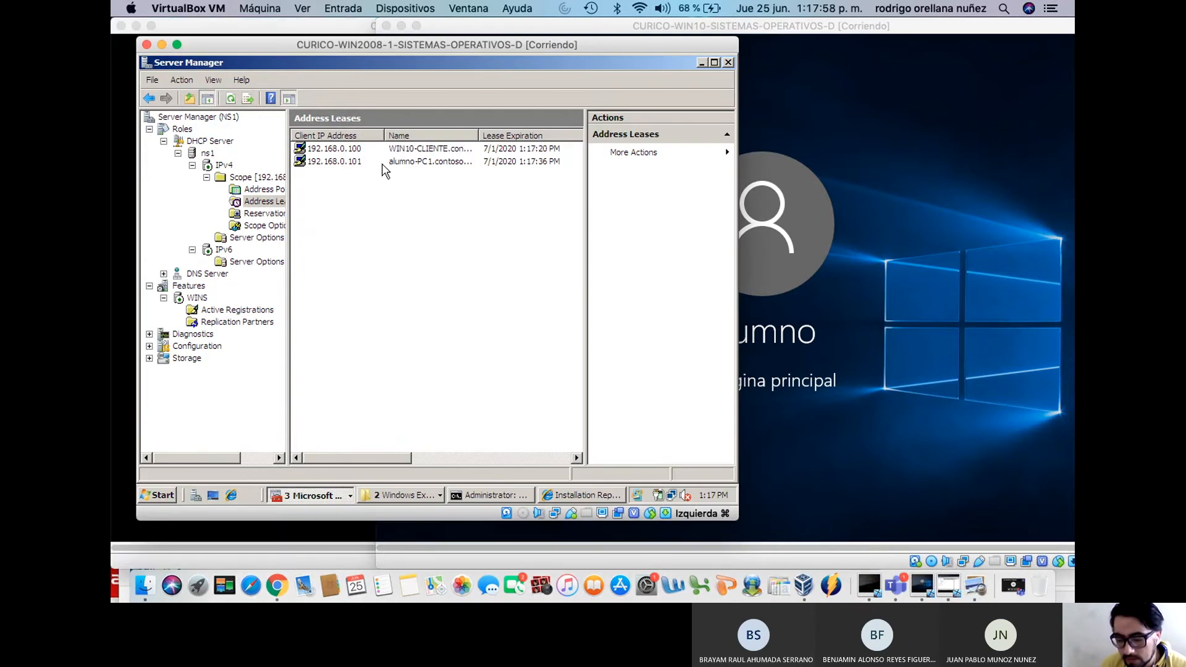
pyautogui.rightClick(365, 198)
pyautogui.click(379, 203)
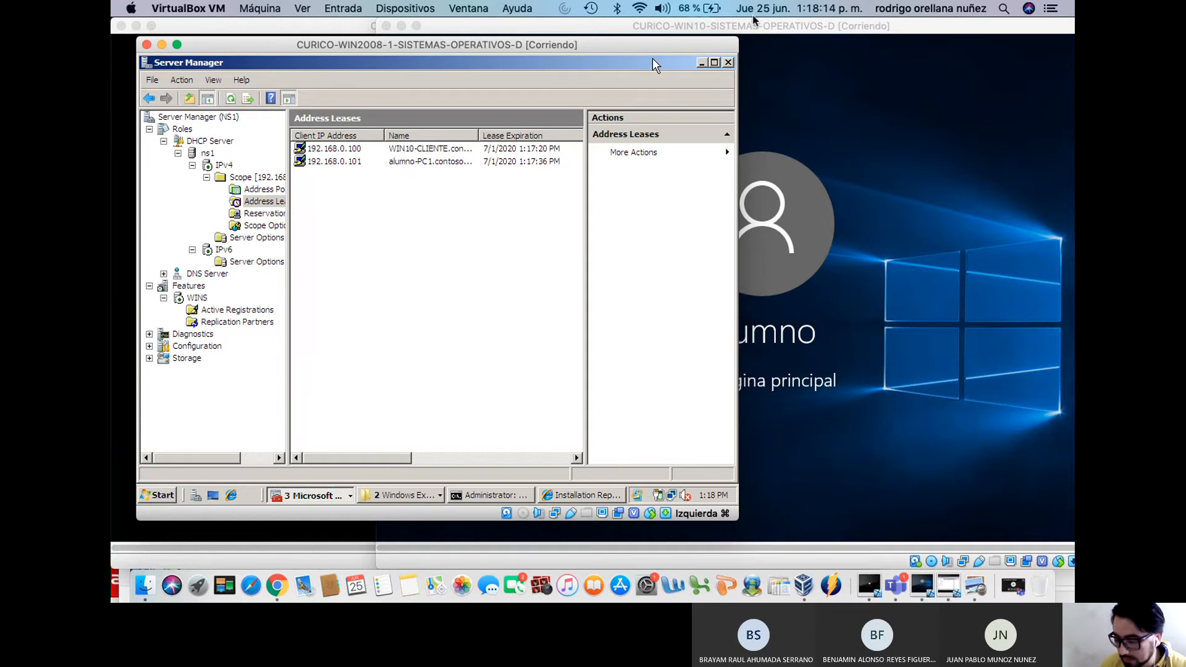
pyautogui.moveTo(754, 26); pyautogui.dragTo(747, 154)
pyautogui.moveTo(472, 26); pyautogui.dragTo(918, 92)
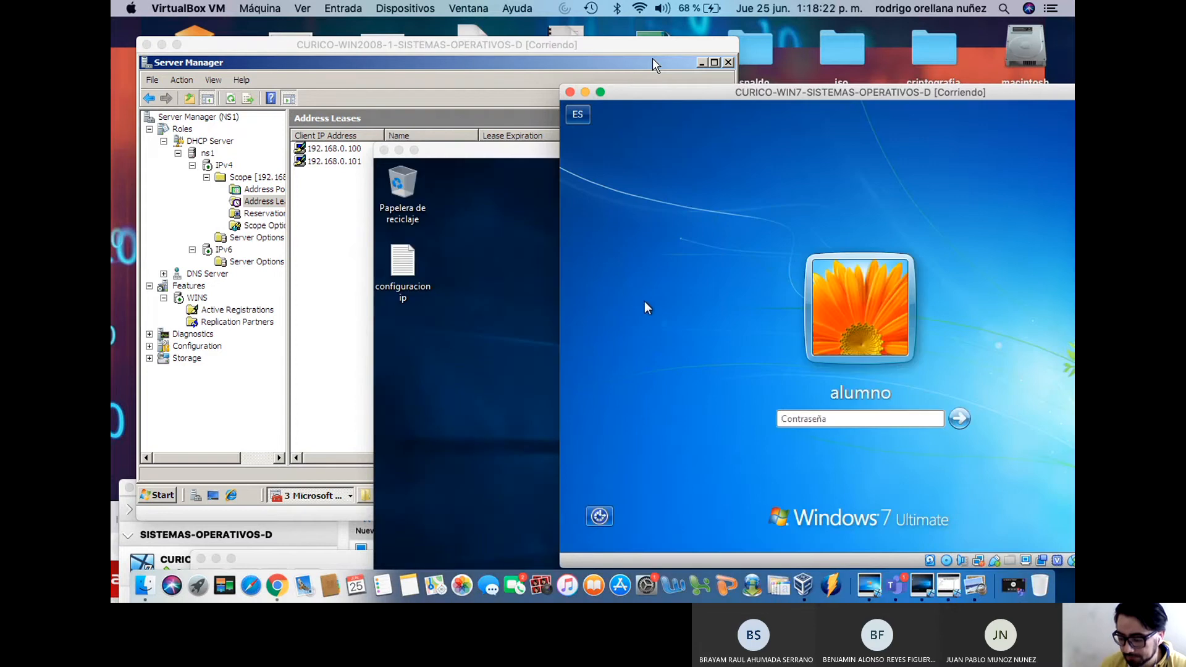
# Sign in to the Windows 7 VM and refresh the server's address leases list
pyautogui.write('al')
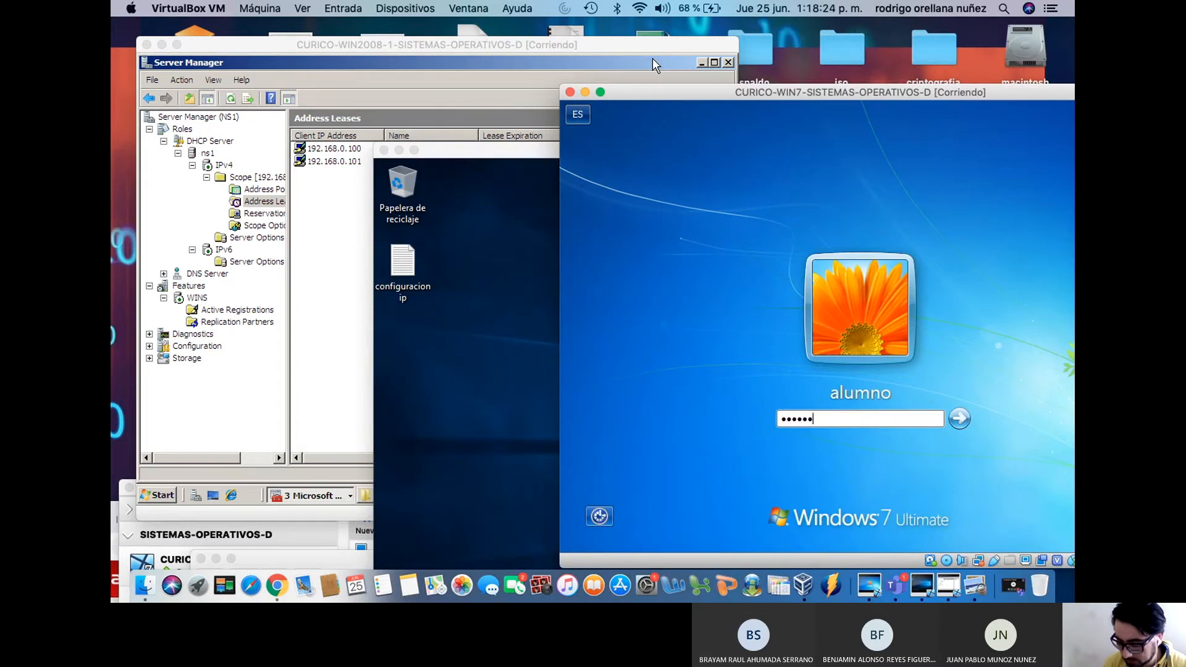
pyautogui.press('Return')
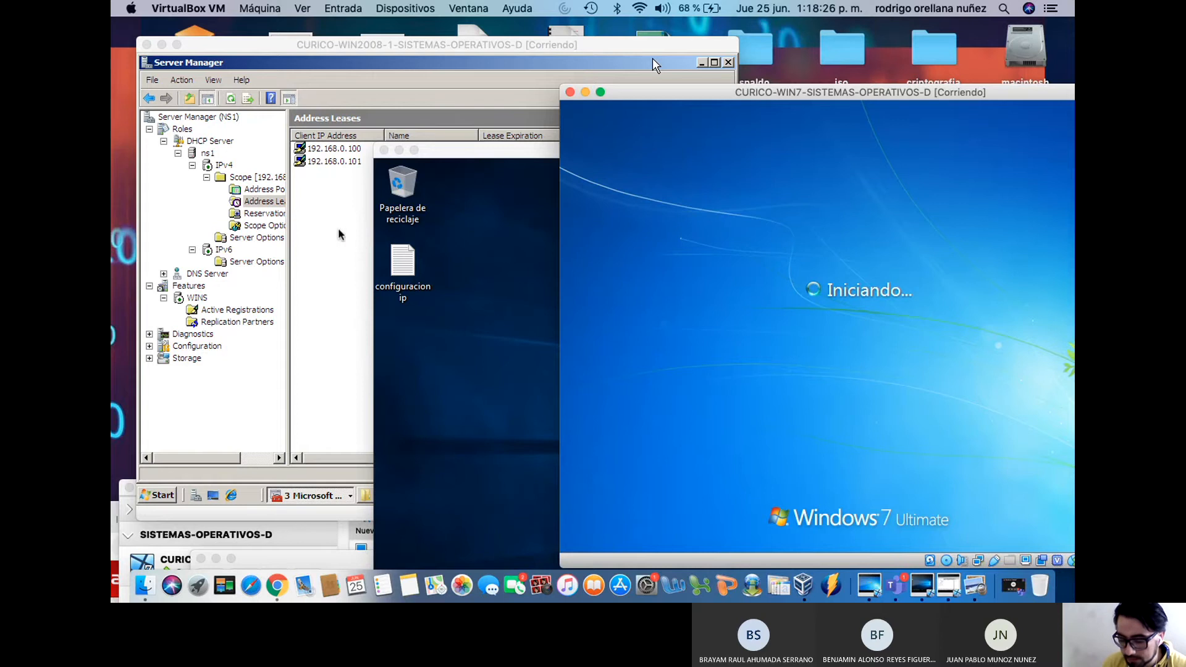
pyautogui.click(341, 233)
pyautogui.rightClick(341, 234)
pyautogui.click(364, 236)
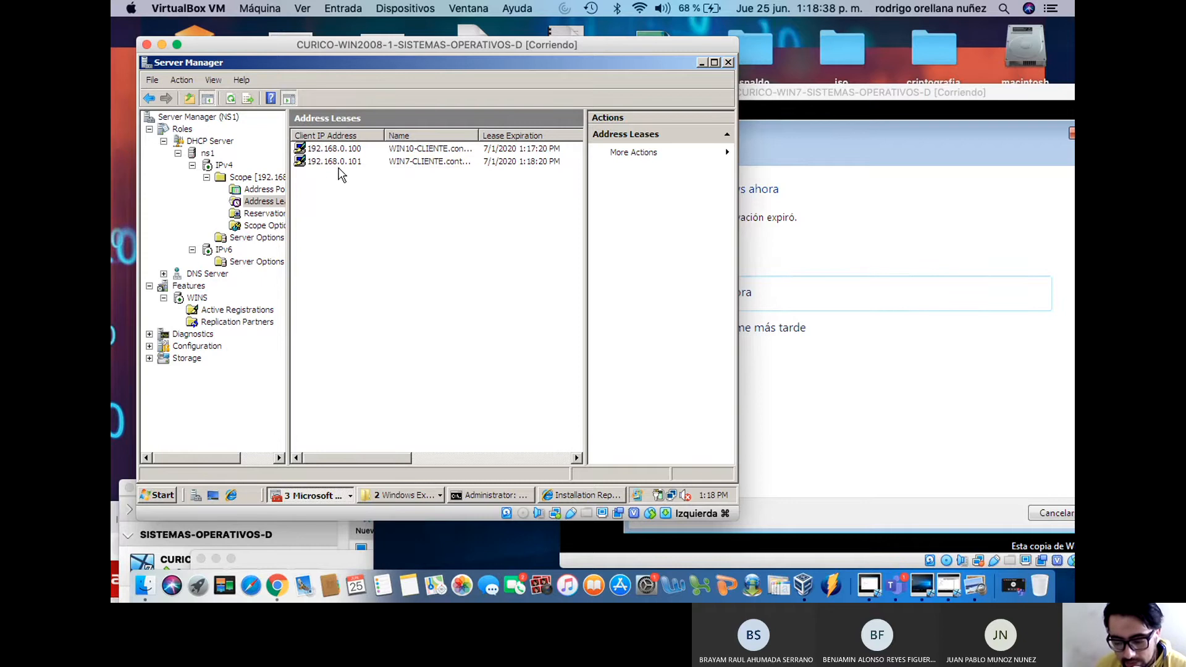
# Widen the Name column so the full WIN10-CLIENTE and WIN7-CLIENTE contoso.com names show
pyautogui.click(409, 149)
pyautogui.click(399, 161)
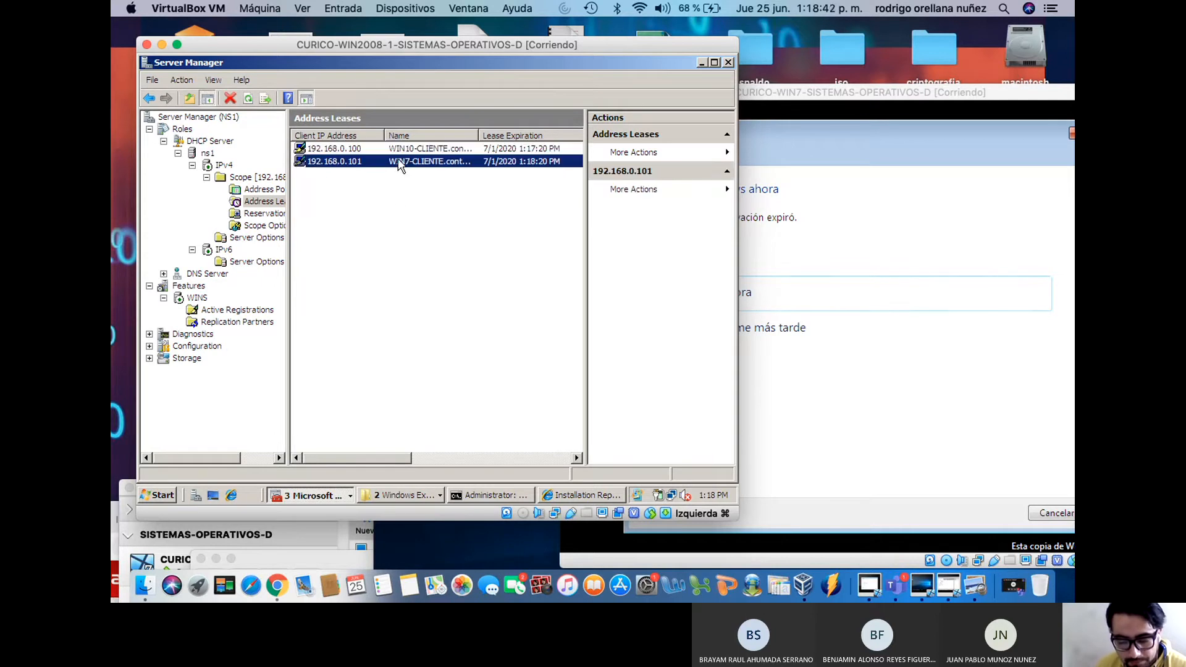
pyautogui.click(398, 227)
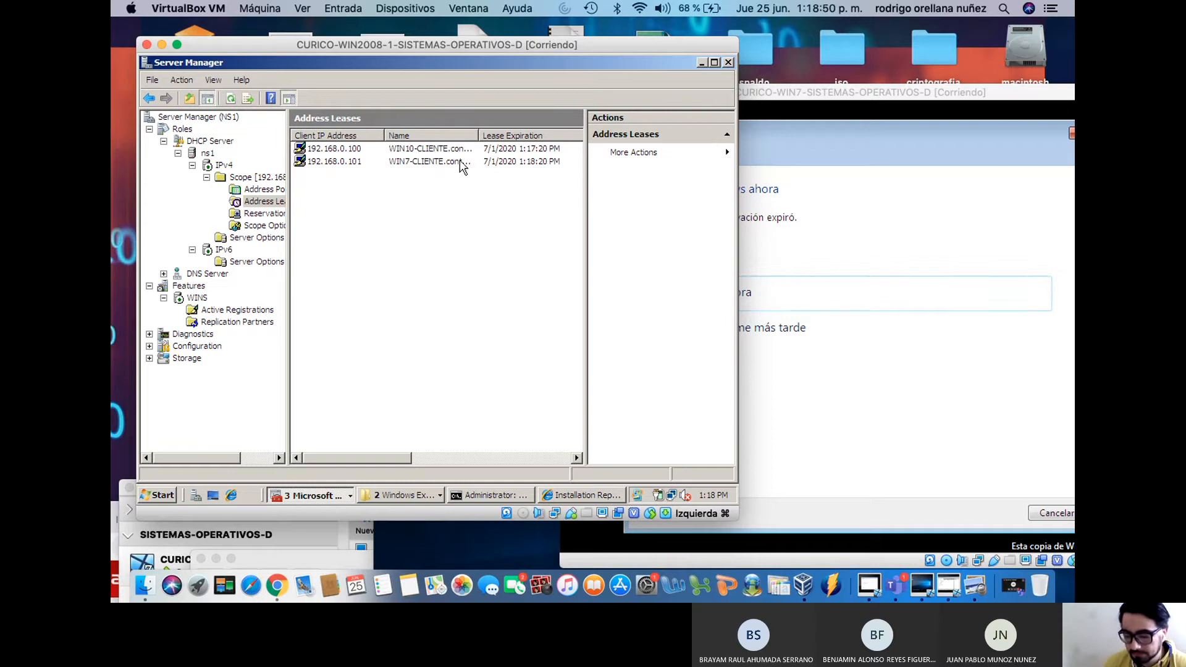
pyautogui.moveTo(479, 136); pyautogui.dragTo(551, 135)
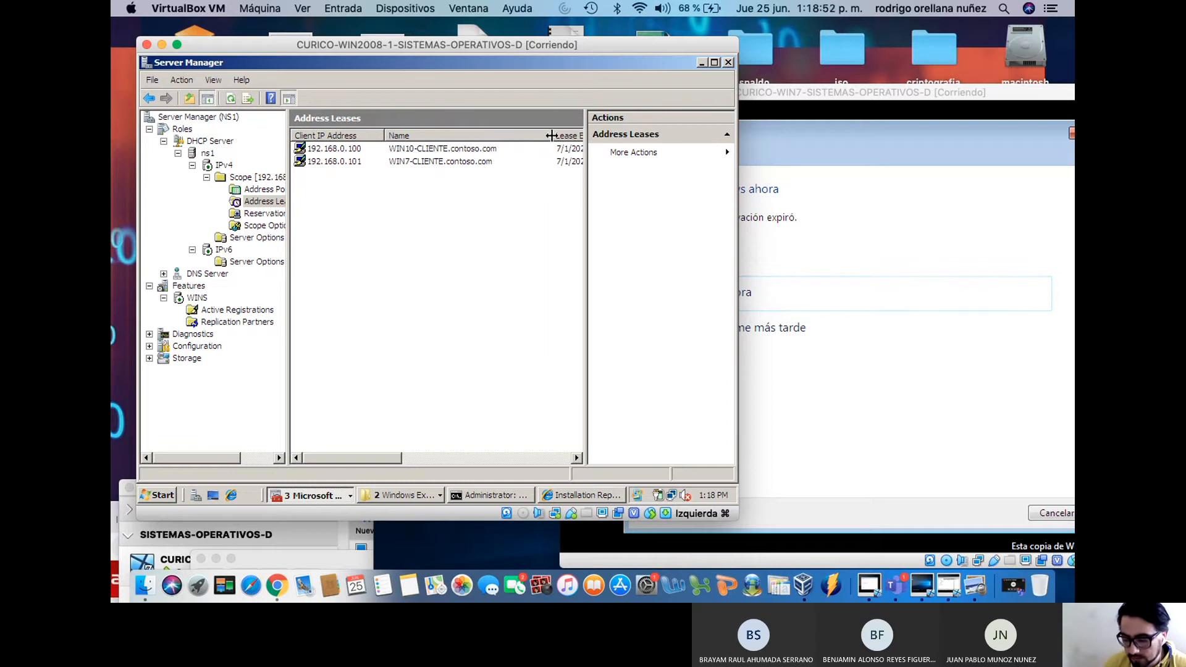
pyautogui.click(458, 162)
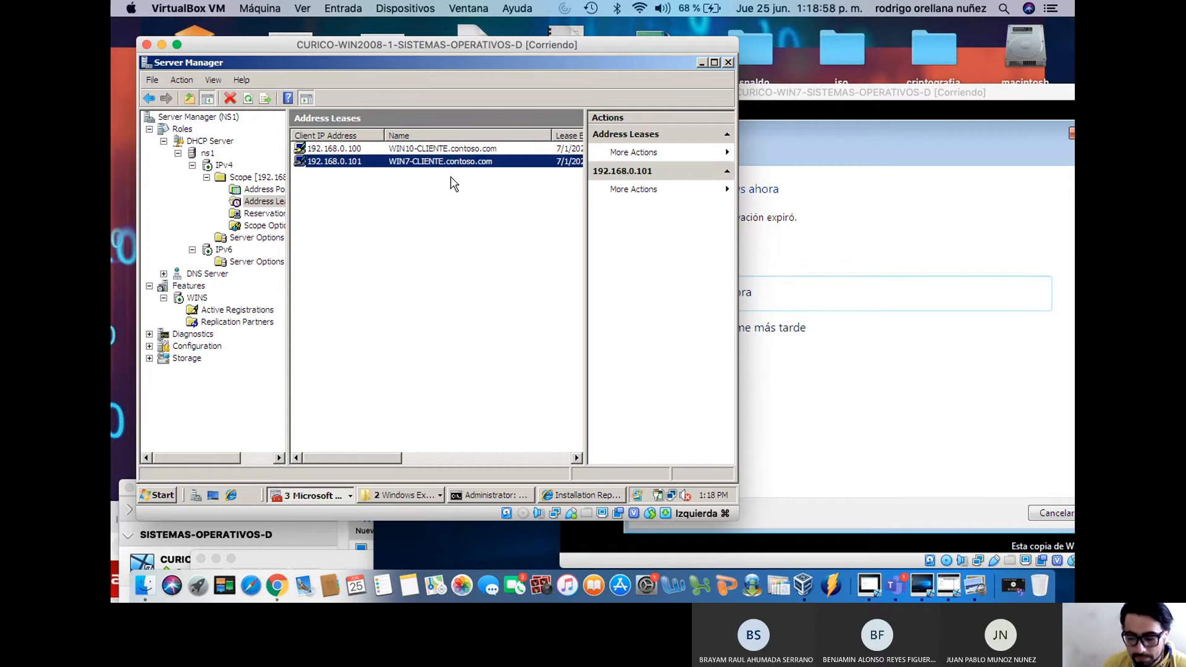
pyautogui.click(435, 149)
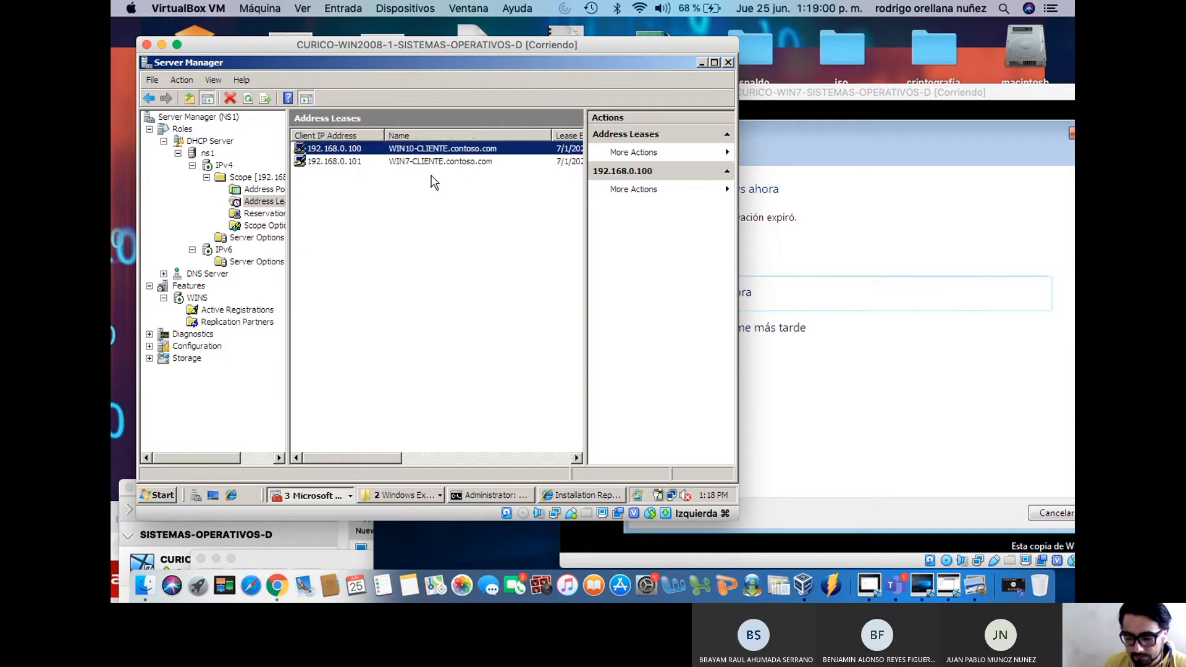
pyautogui.click(424, 215)
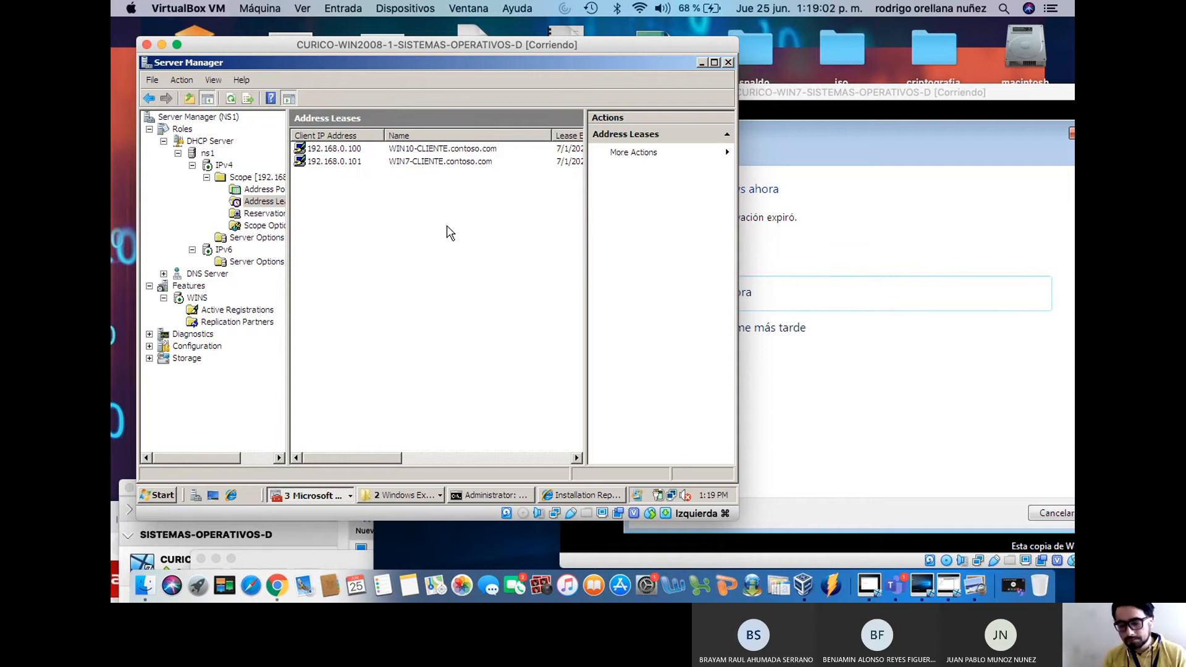
# Dismiss the Windows 7 activation prompt and rearrange the VM windows so Windows 10 is in front
pyautogui.click(825, 95)
pyautogui.moveTo(745, 92); pyautogui.dragTo(618, 91)
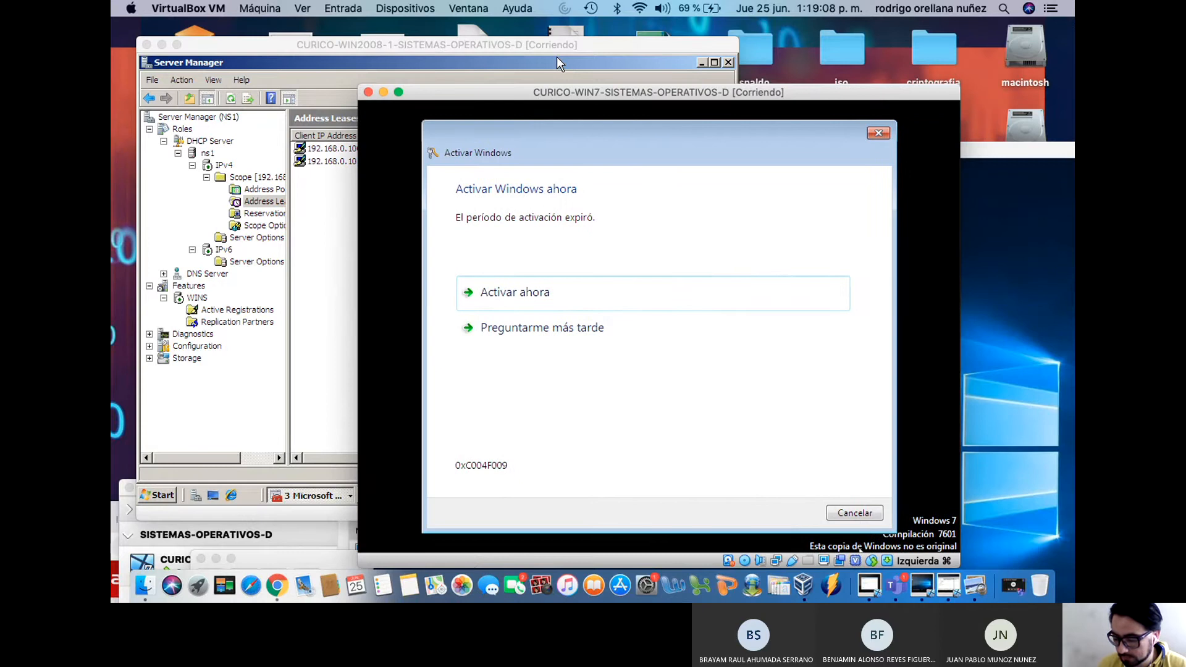
pyautogui.click(883, 135)
pyautogui.moveTo(808, 95); pyautogui.dragTo(915, 269)
pyautogui.moveTo(877, 152); pyautogui.dragTo(798, 43)
pyautogui.moveTo(1060, 198); pyautogui.dragTo(1058, 259)
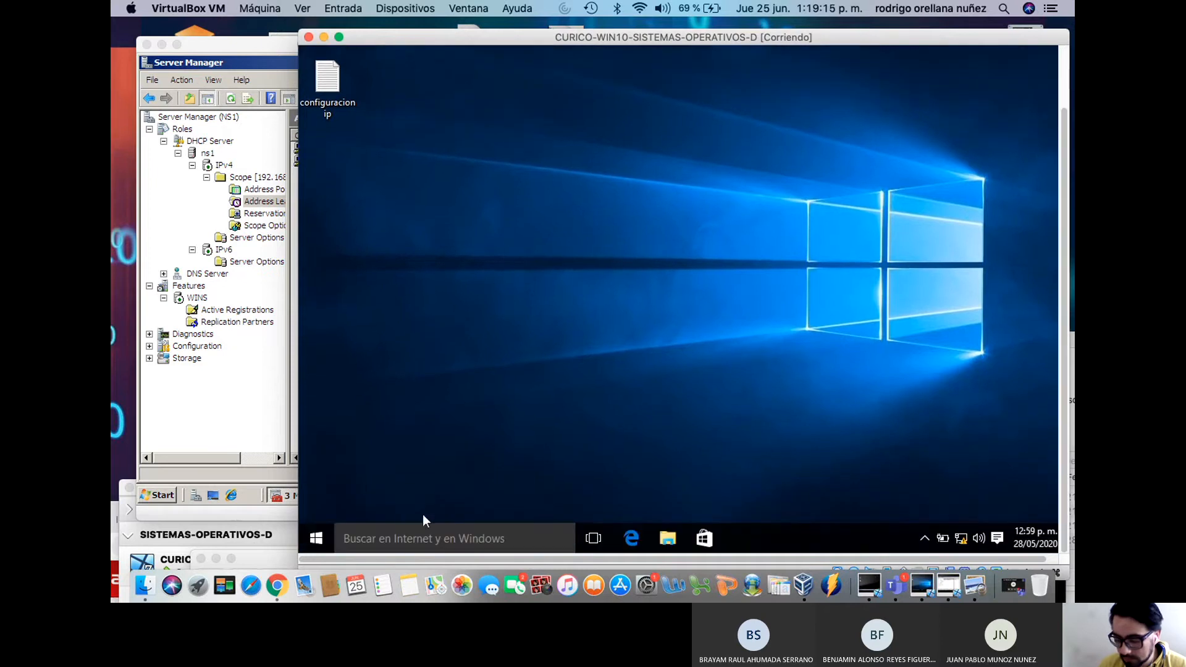
# Launch Command Prompt on the Windows 10 VM by searching cmd
pyautogui.click(318, 538)
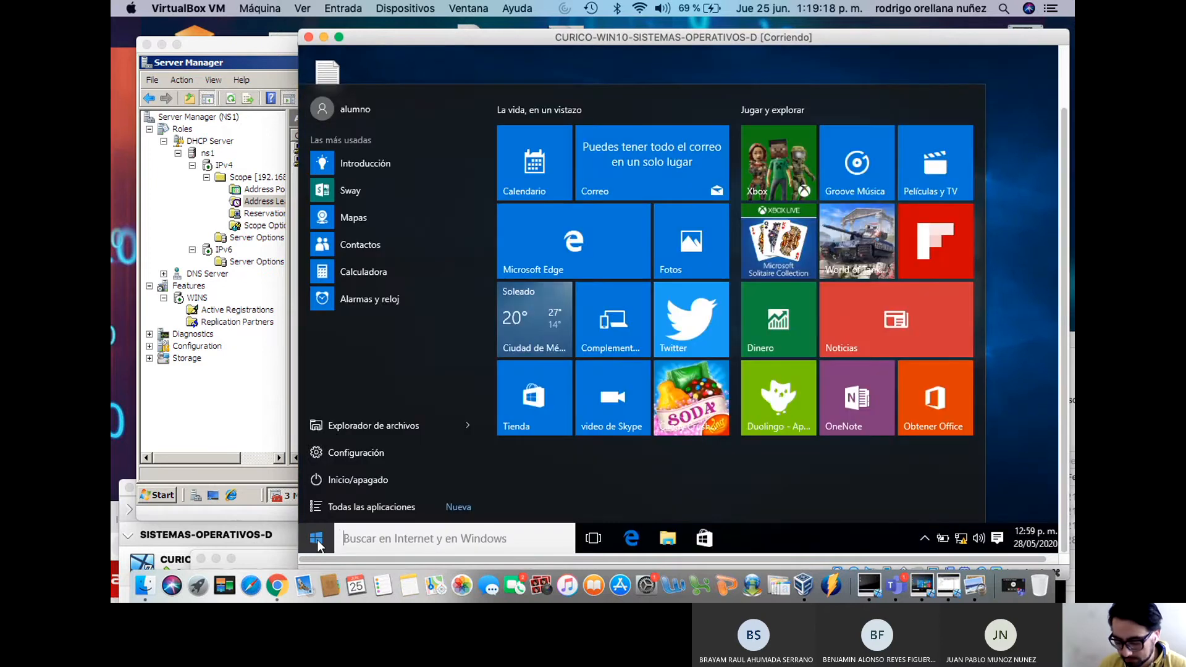
pyautogui.write('cmd')
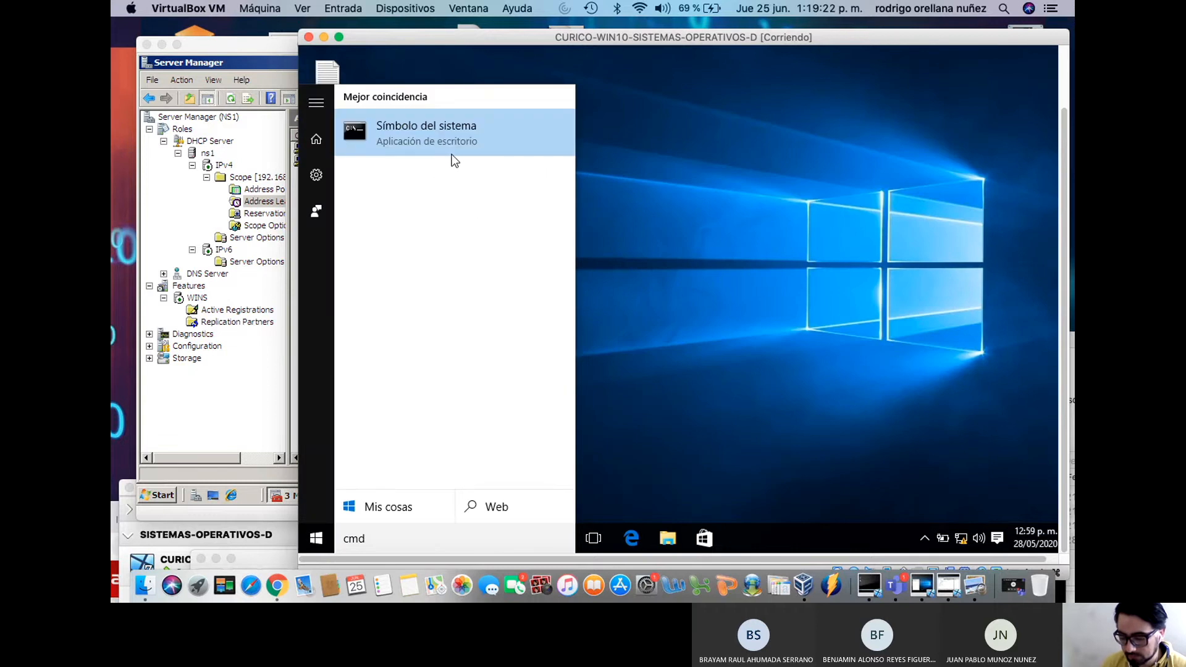
pyautogui.click(443, 143)
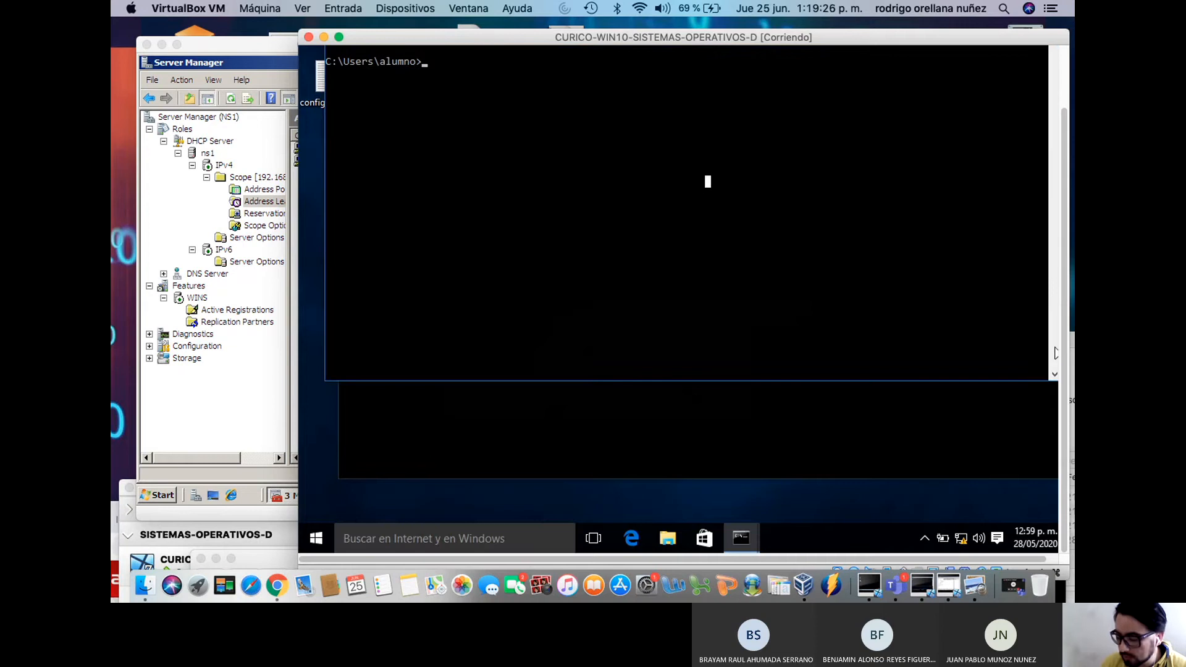
pyautogui.moveTo(960, 44); pyautogui.dragTo(957, 99)
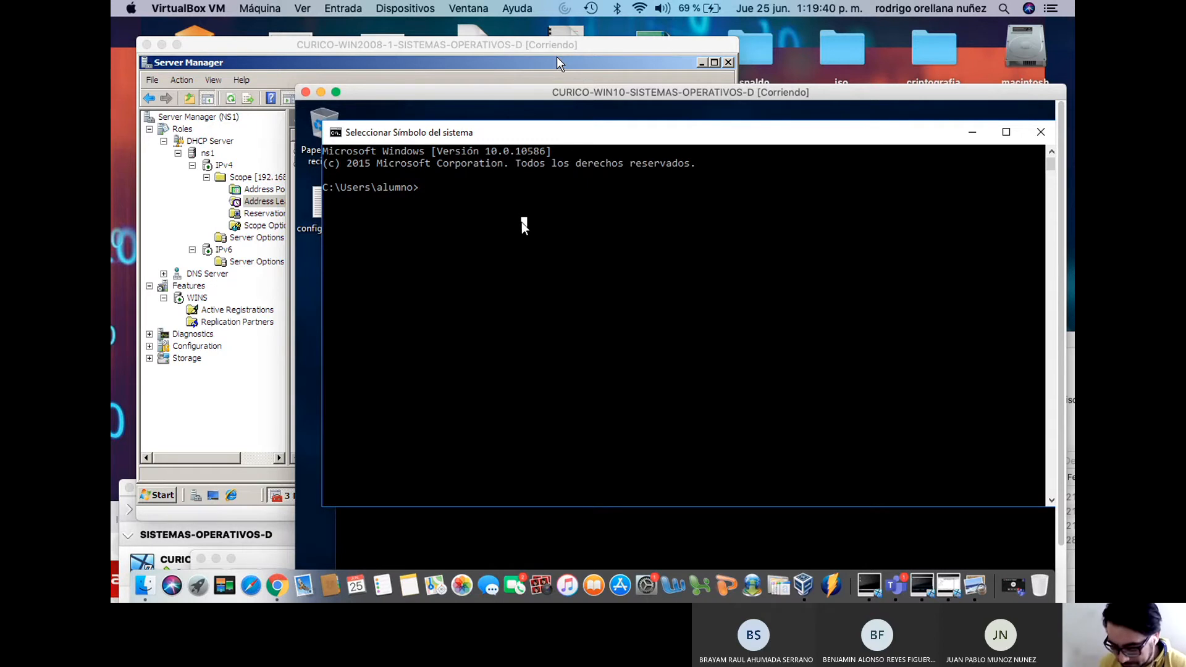
# Run ipconfig and ipconfig /all, showing 192.168.0.100 leased from DHCP server 192.168.0.2
pyautogui.write('ipconfig')
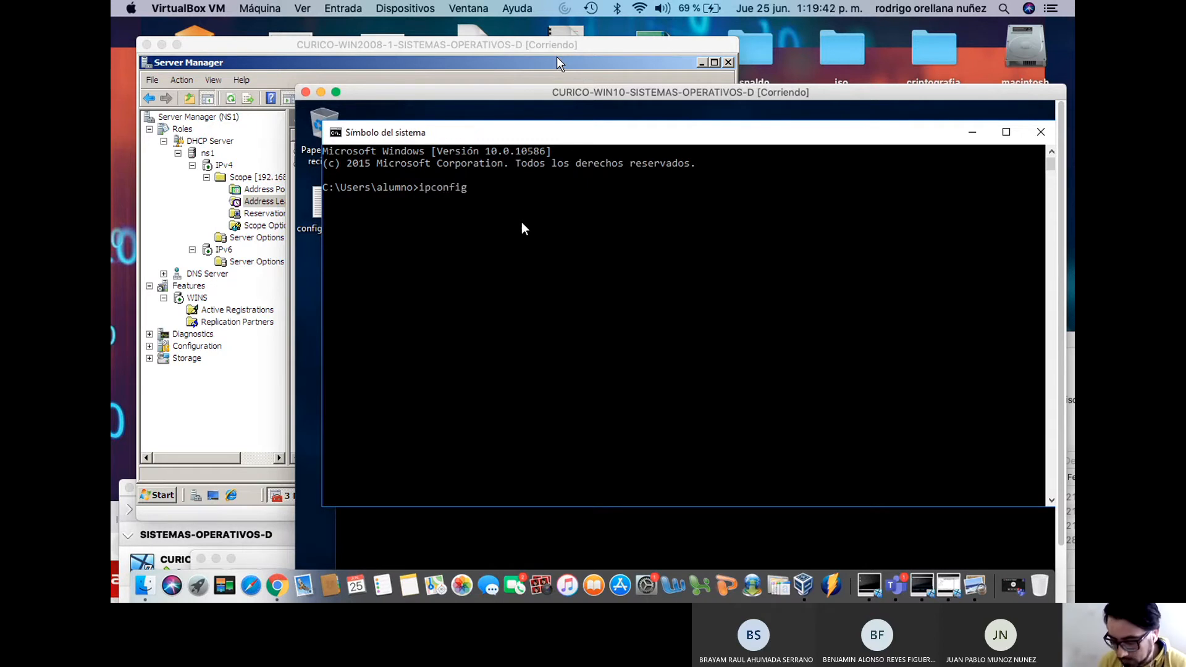
pyautogui.press('Return')
pyautogui.press('Up')
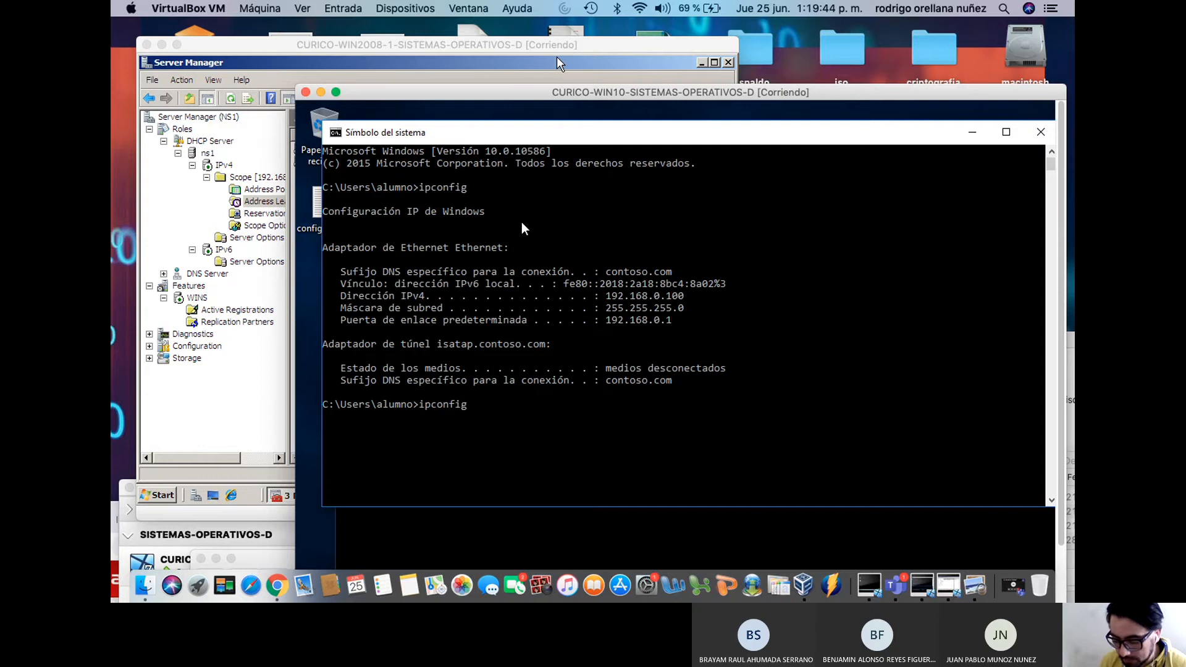
pyautogui.write('/all')
pyautogui.press('Return')
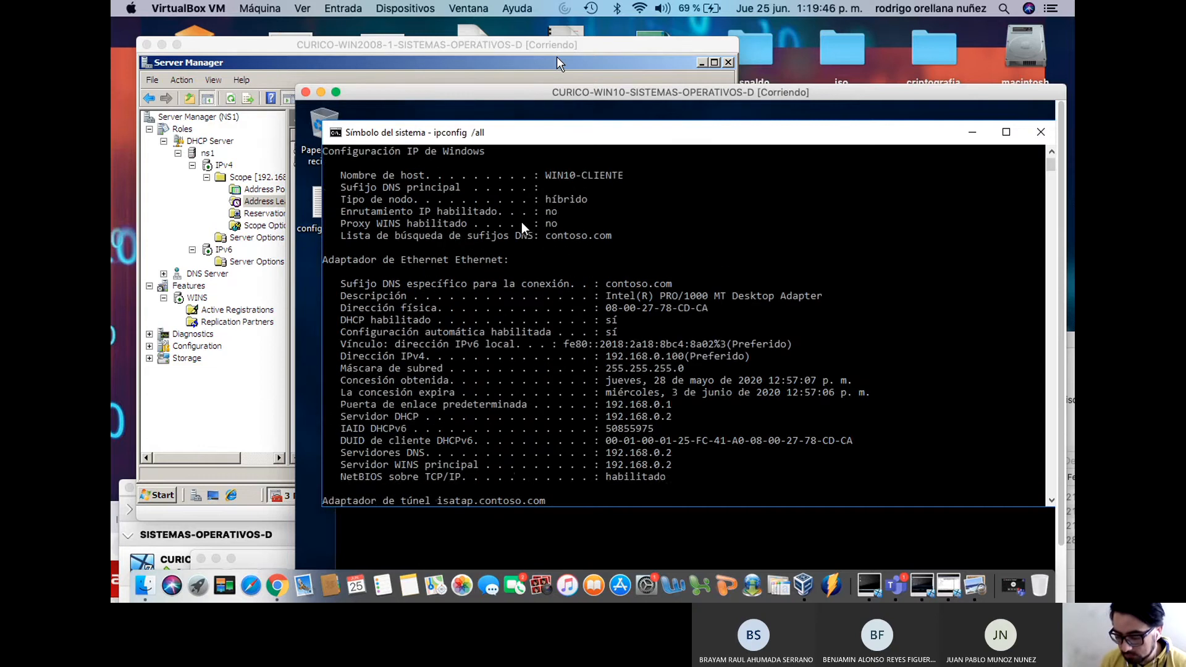
pyautogui.moveTo(597, 175); pyautogui.dragTo(772, 498)
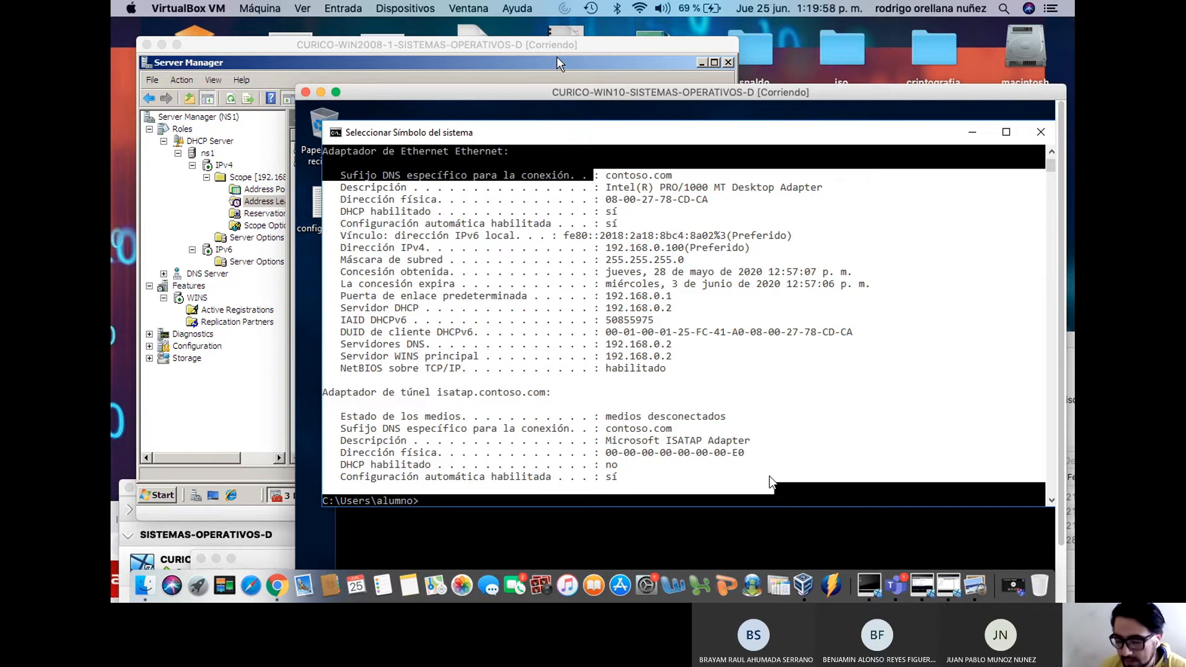
# Bring the Windows 2008 server forward and refresh its DHCP address leases list
pyautogui.moveTo(583, 92); pyautogui.dragTo(749, 442)
pyautogui.click(335, 196)
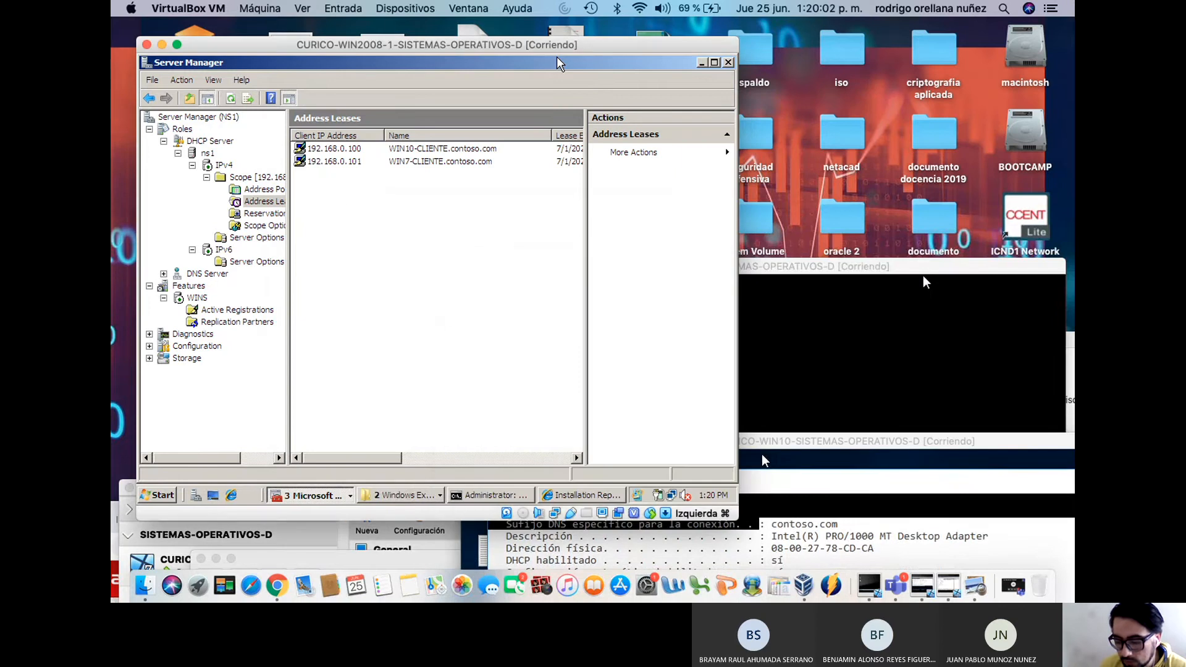
pyautogui.rightClick(371, 198)
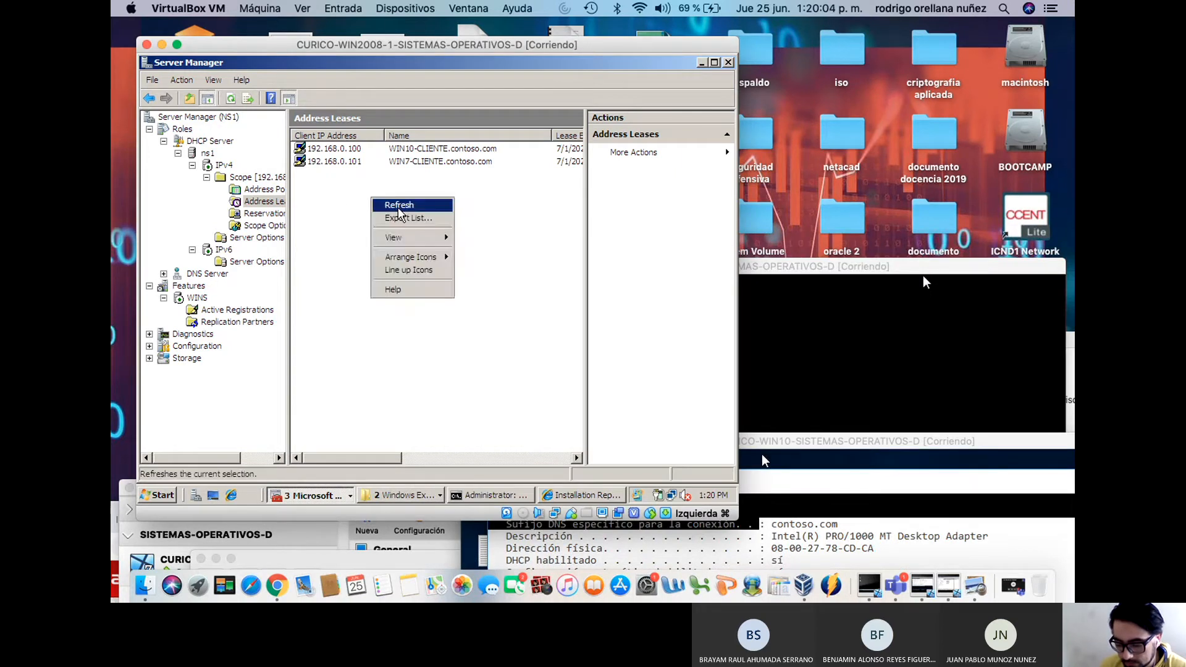
pyautogui.click(395, 207)
pyautogui.click(350, 151)
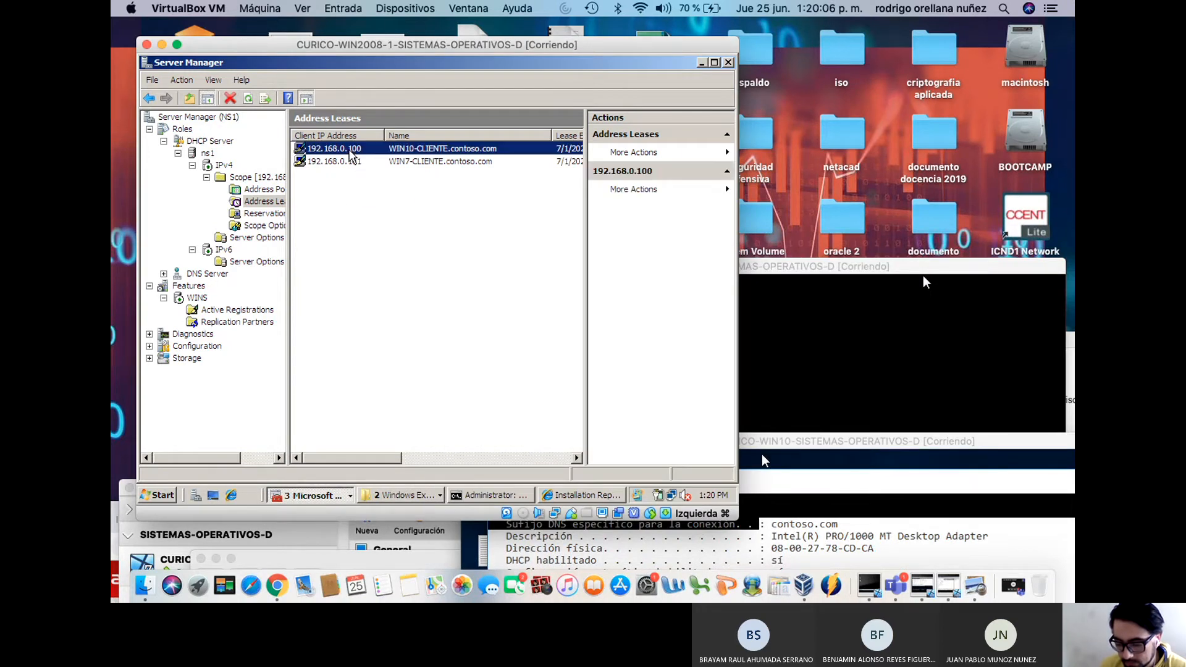
pyautogui.rightClick(351, 152)
pyautogui.click(371, 176)
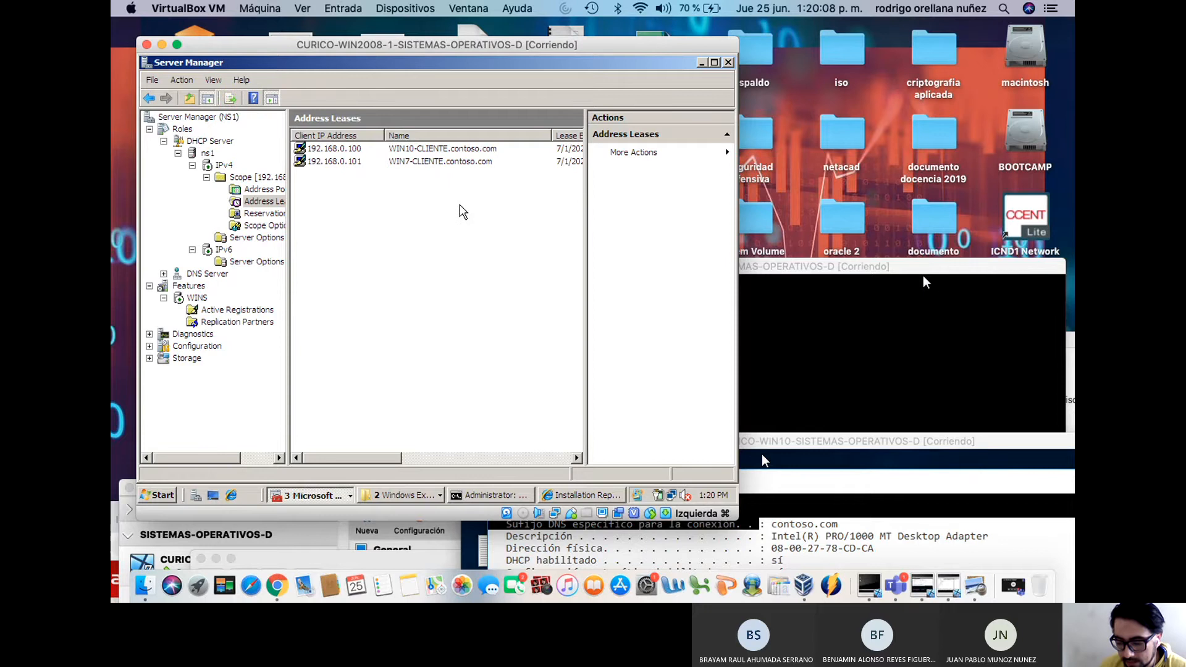
# Delete the 192.168.0.101 lease and refresh the list
pyautogui.rightClick(344, 162)
pyautogui.click(364, 178)
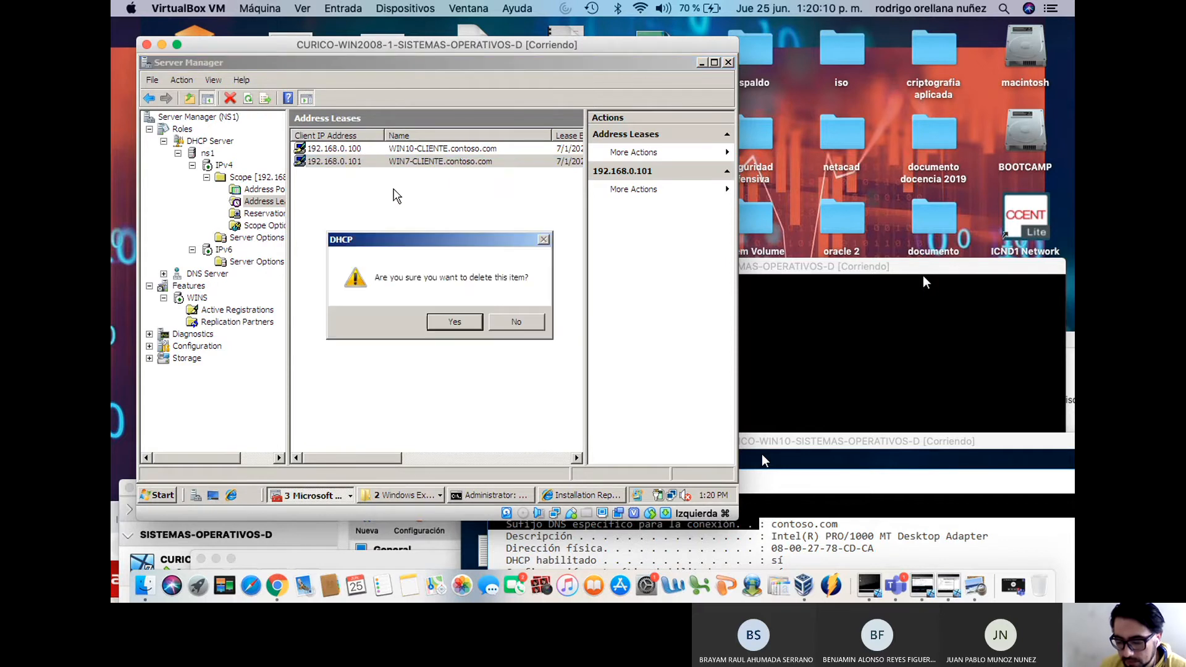
pyautogui.click(451, 319)
pyautogui.rightClick(424, 267)
pyautogui.click(435, 273)
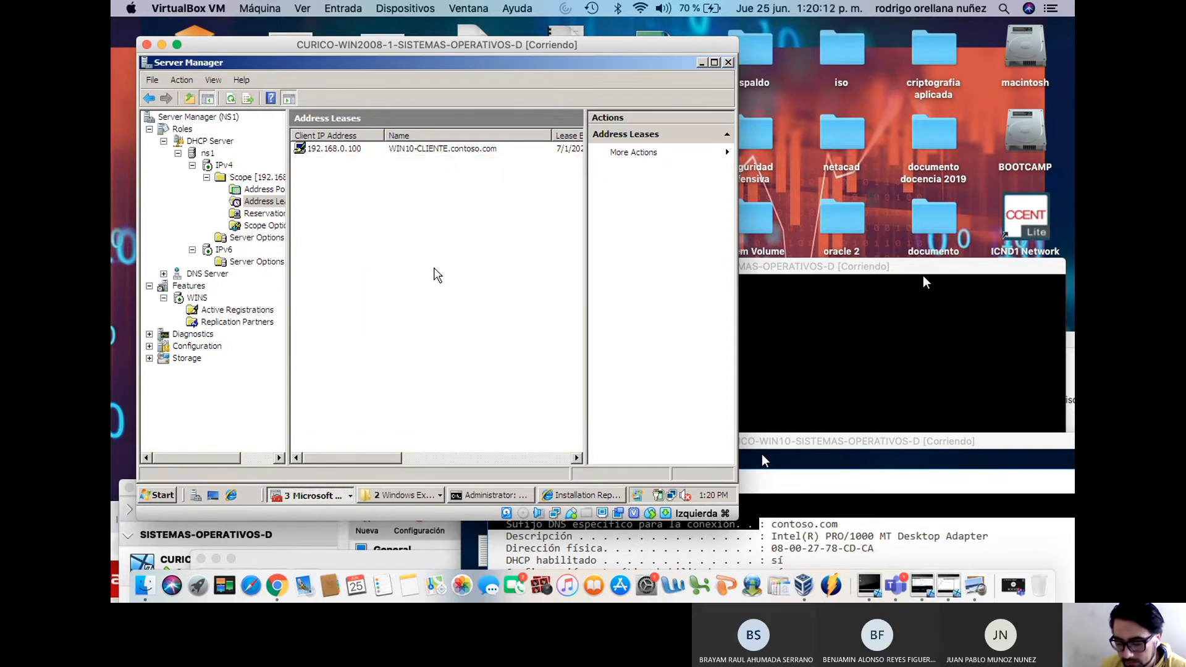
# Delete the 192.168.0.100 lease, leaving the address leases list empty
pyautogui.rightClick(345, 151)
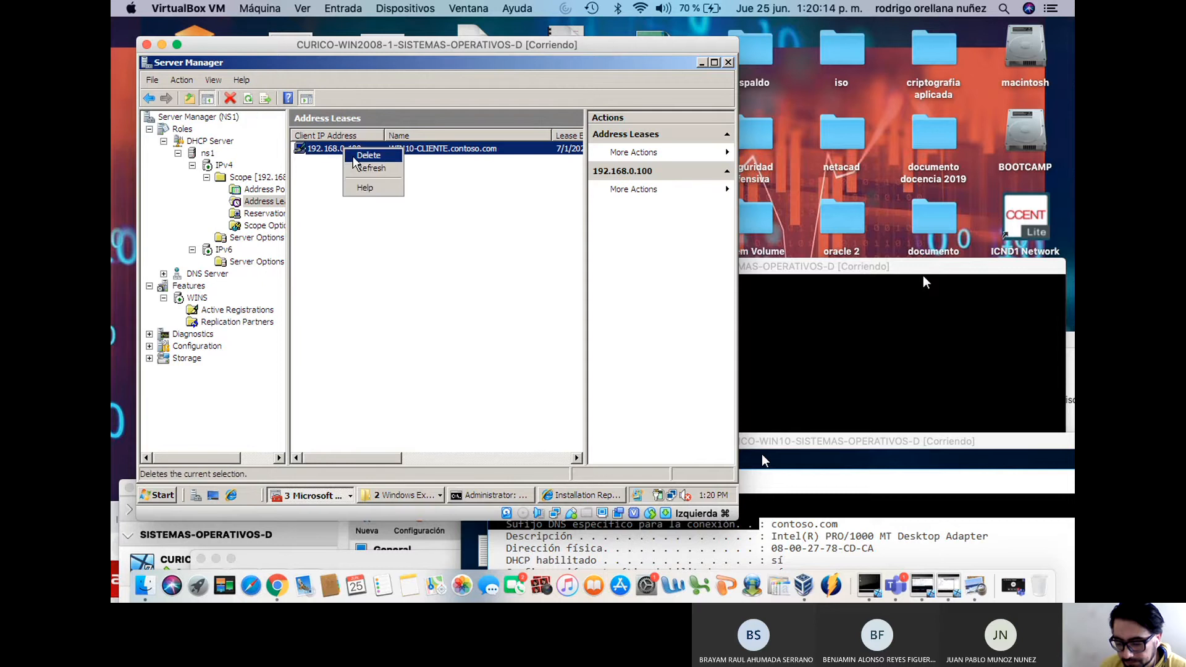
pyautogui.click(369, 155)
pyautogui.click(454, 322)
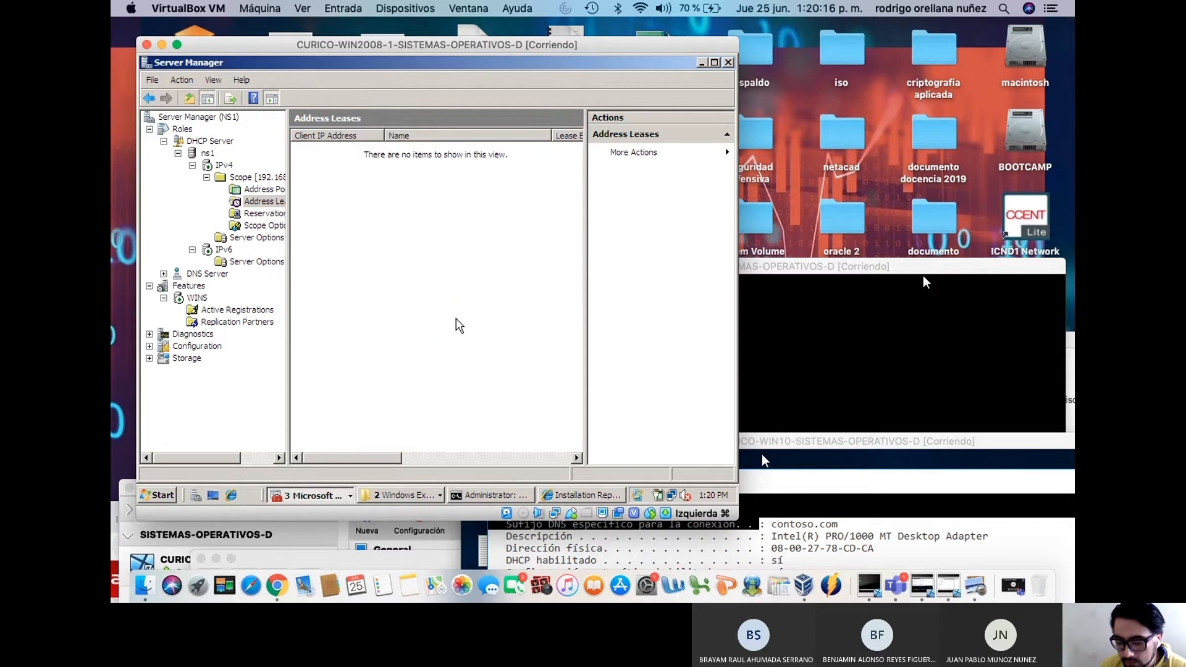
pyautogui.rightClick(425, 268)
pyautogui.click(446, 273)
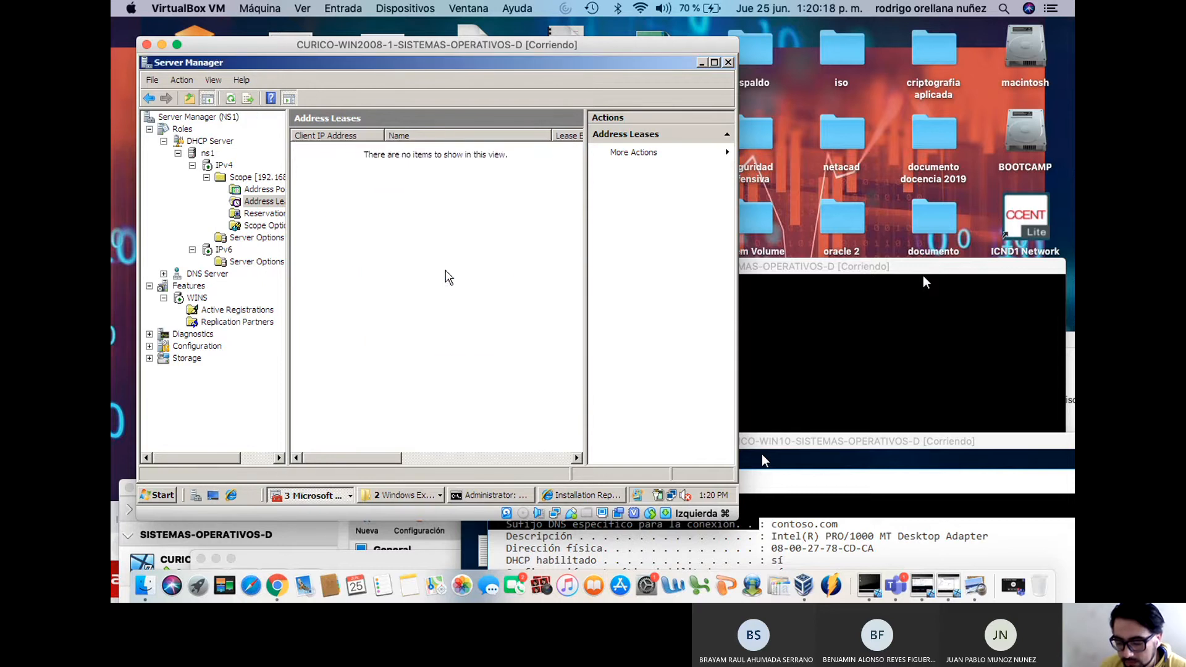
pyautogui.moveTo(798, 270); pyautogui.dragTo(748, 95)
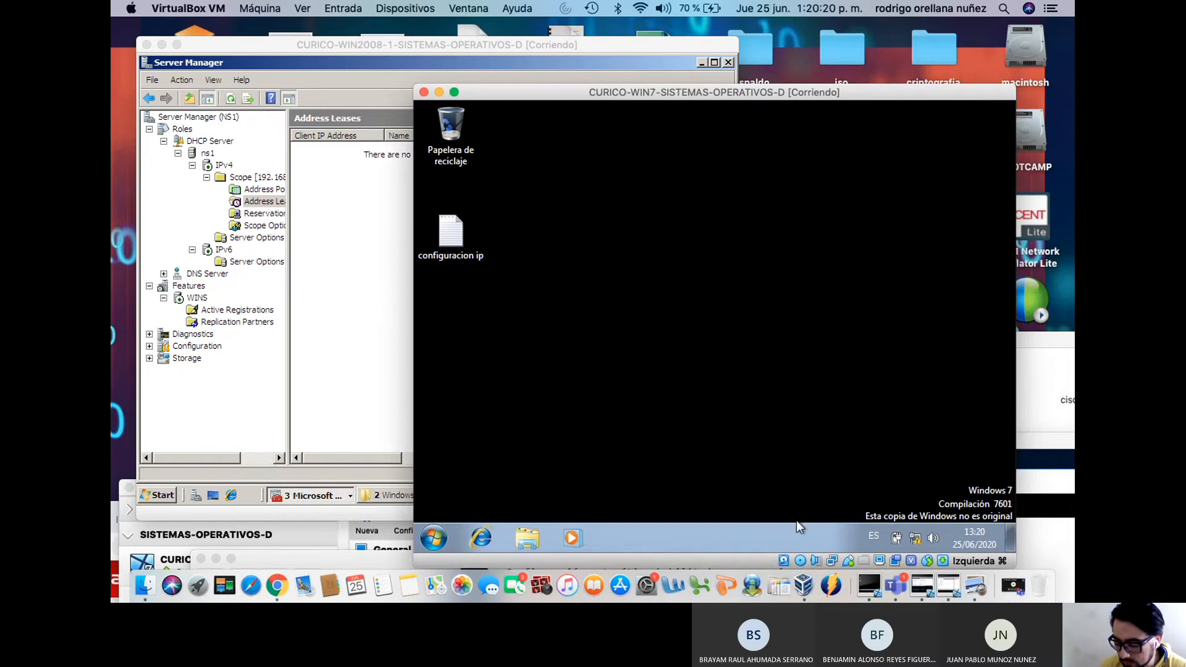
# Renew the Windows 7 client's lease with ipconfig /renew and refresh the server's leases to show 192.168.0.101
pyautogui.click(434, 538)
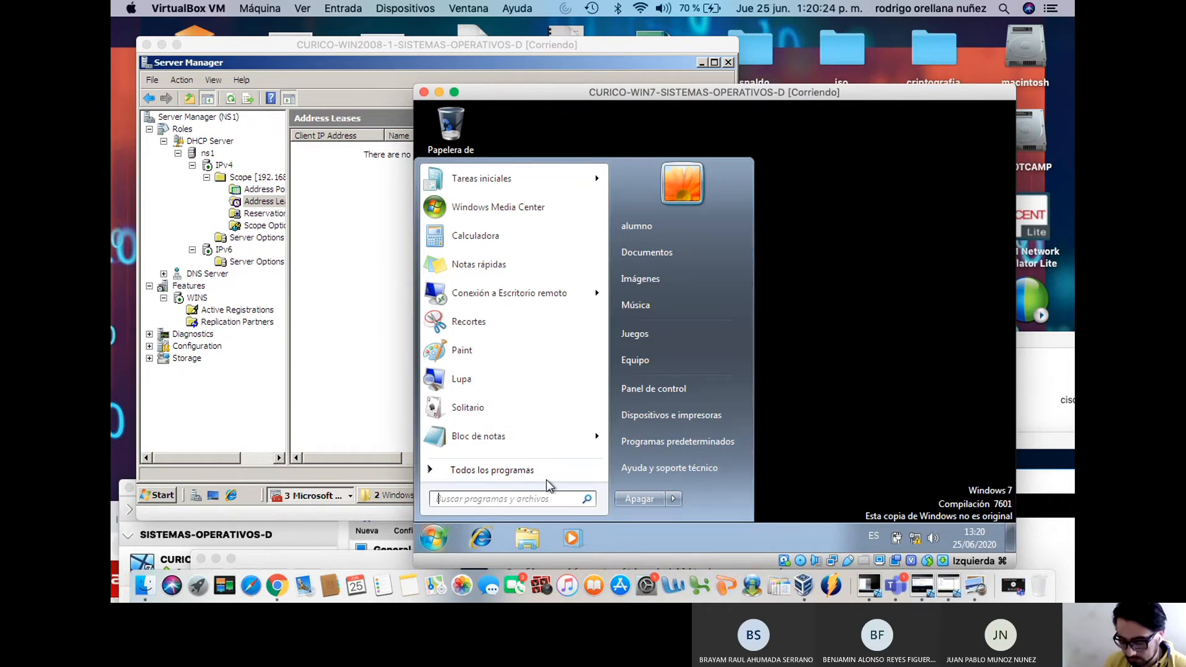
pyautogui.write('cmd')
pyautogui.press('Return')
pyautogui.write('ipconfig /re')
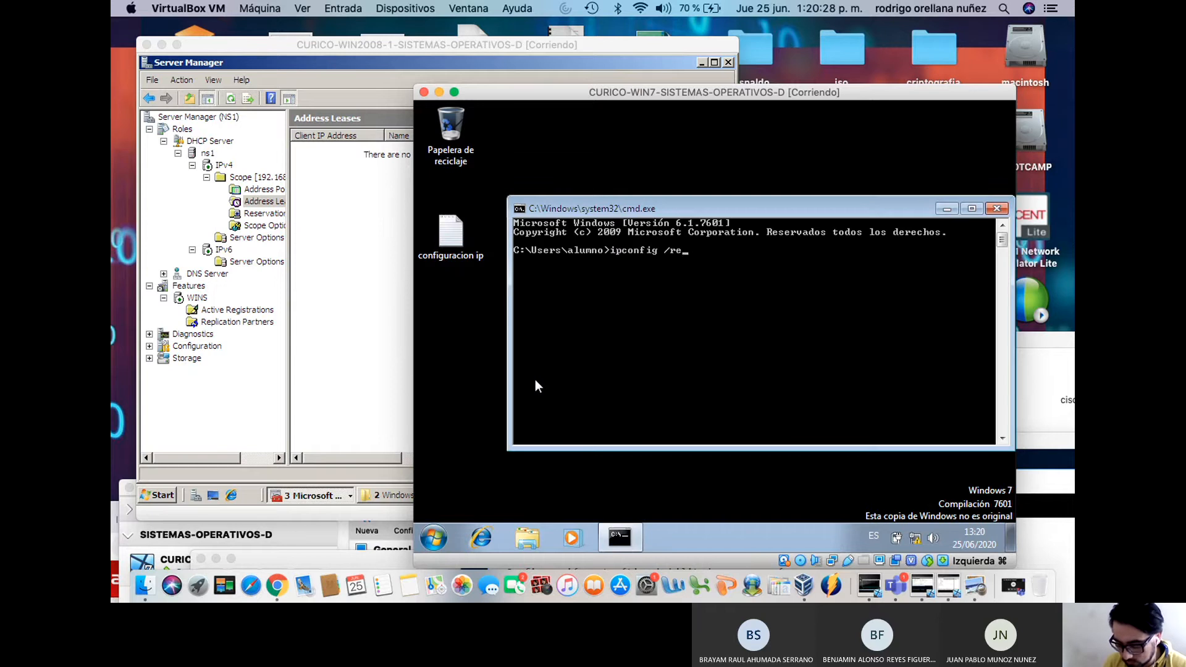
pyautogui.write('new')
pyautogui.press('Return')
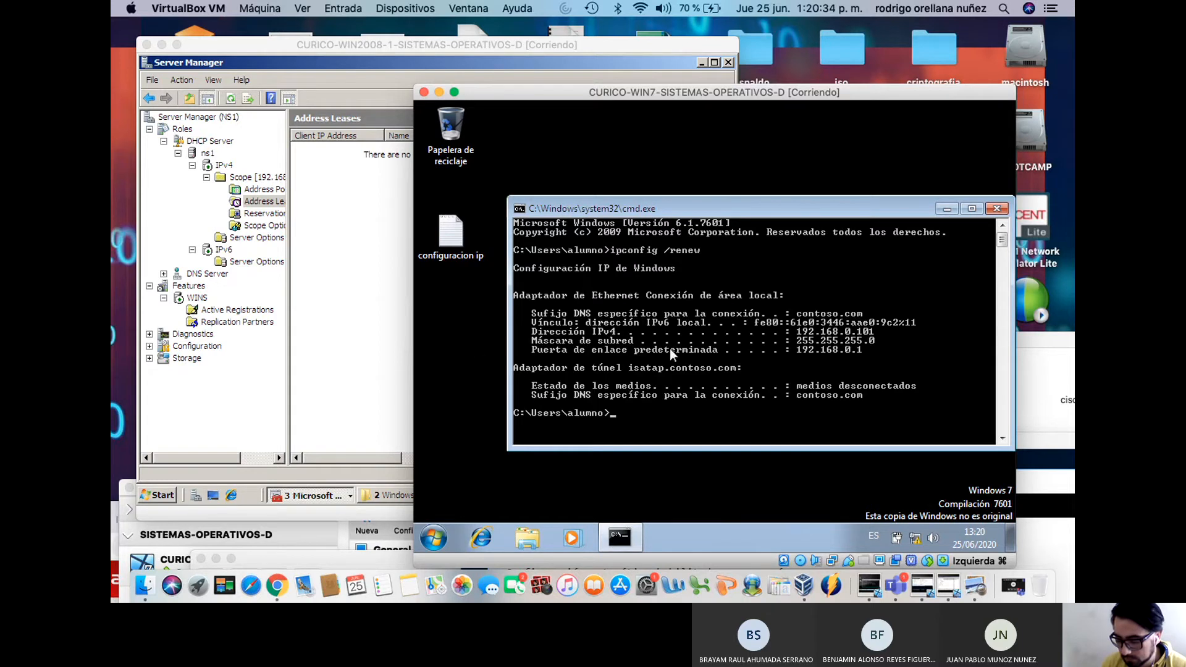
pyautogui.click(358, 232)
pyautogui.rightClick(336, 217)
pyautogui.click(360, 226)
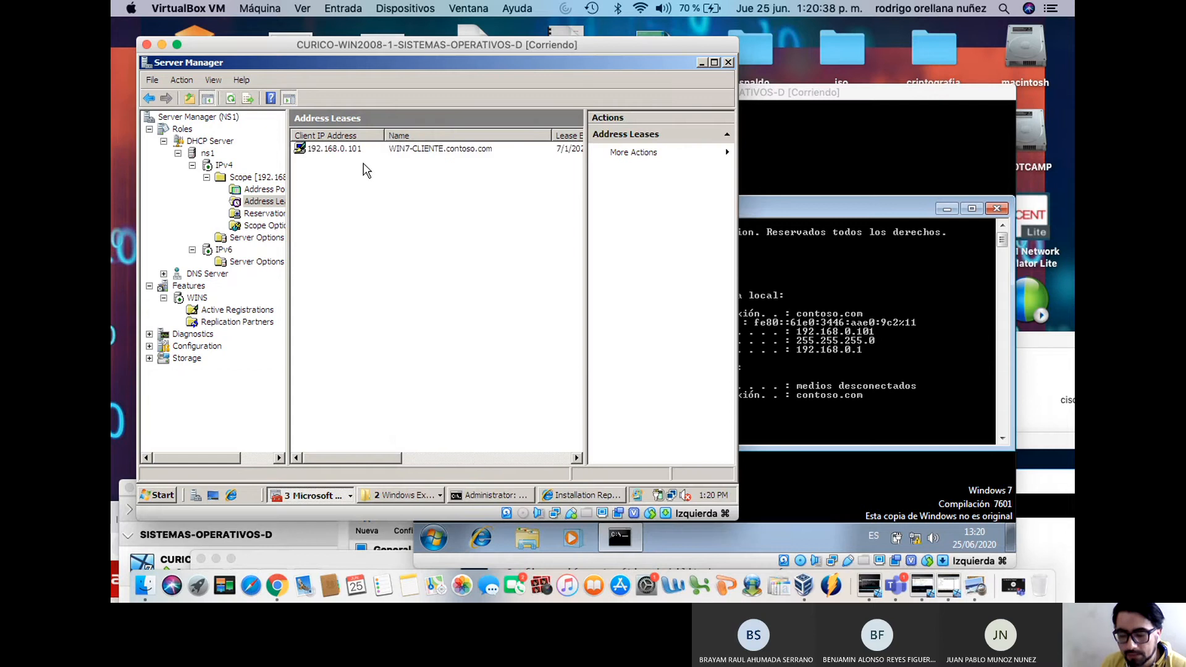
# Renew the Windows 10 client's lease with ipconfig /renew and refresh leases to show 192.168.0.100
pyautogui.click(844, 159)
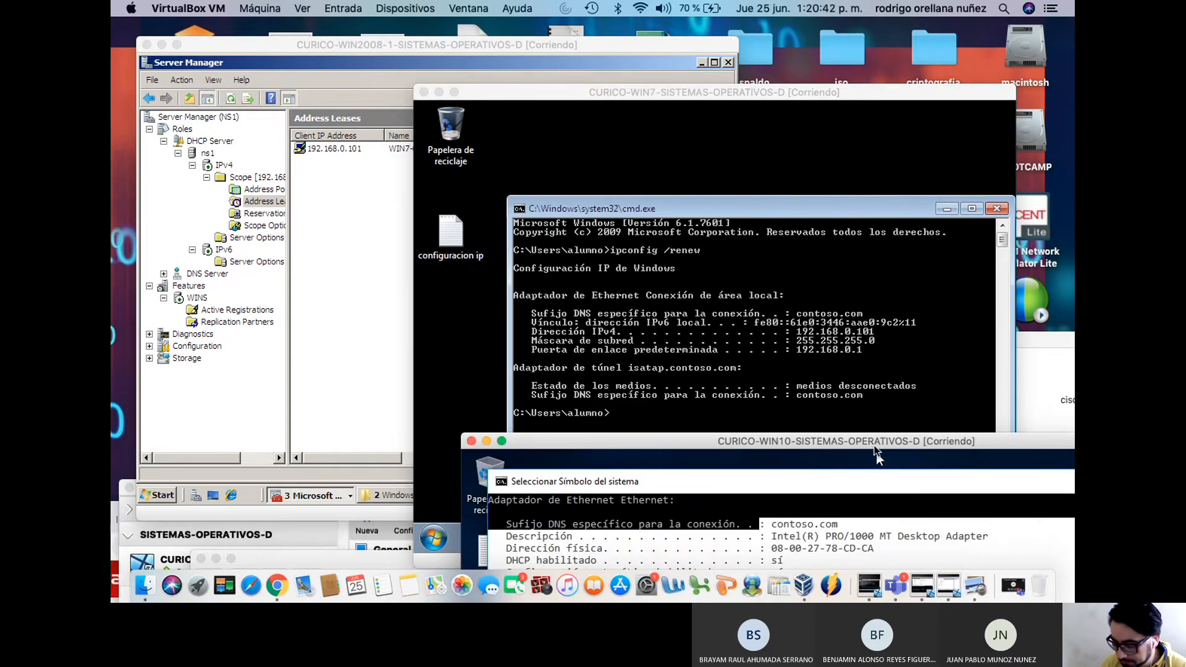
pyautogui.moveTo(876, 452); pyautogui.dragTo(864, 106)
pyautogui.click(731, 342)
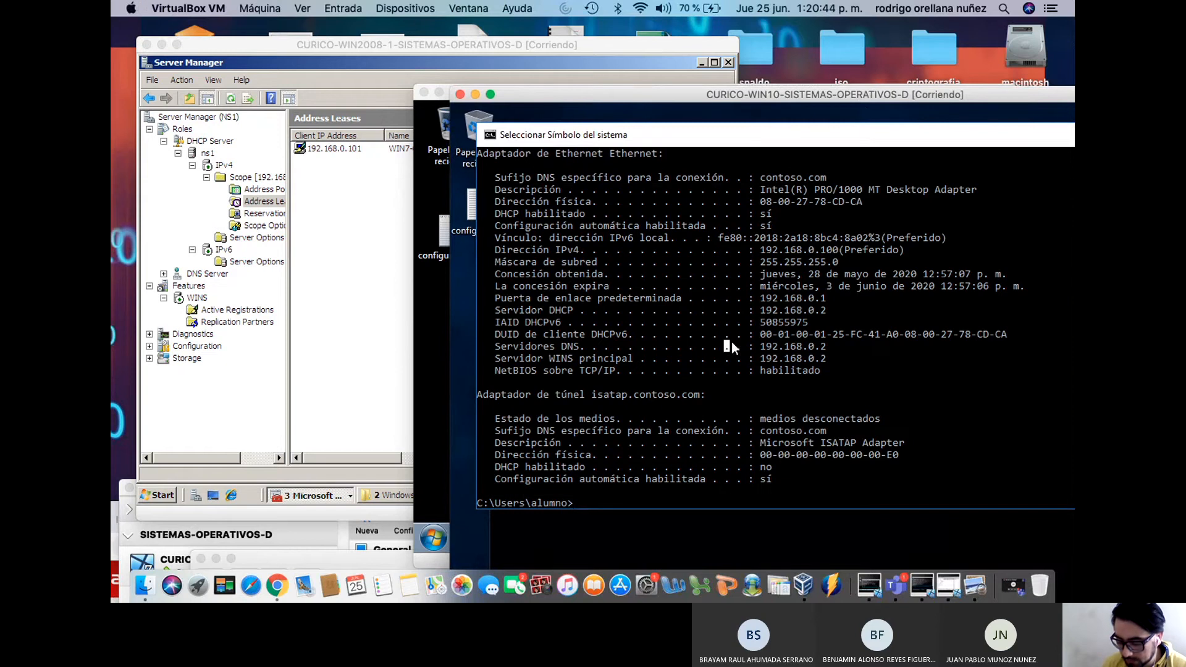
pyautogui.write('ipconfig /all')
pyautogui.press('BackSpace')
pyautogui.press('BackSpace')
pyautogui.press('BackSpace')
pyautogui.write('re')
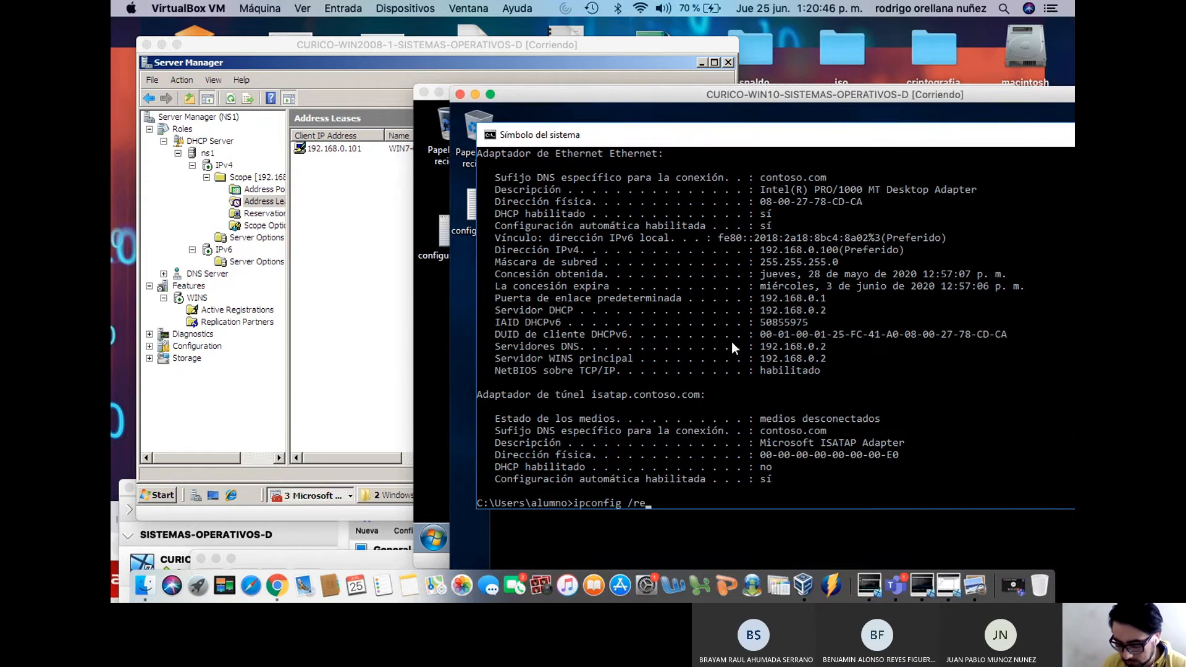
pyautogui.write('new')
pyautogui.press('Return')
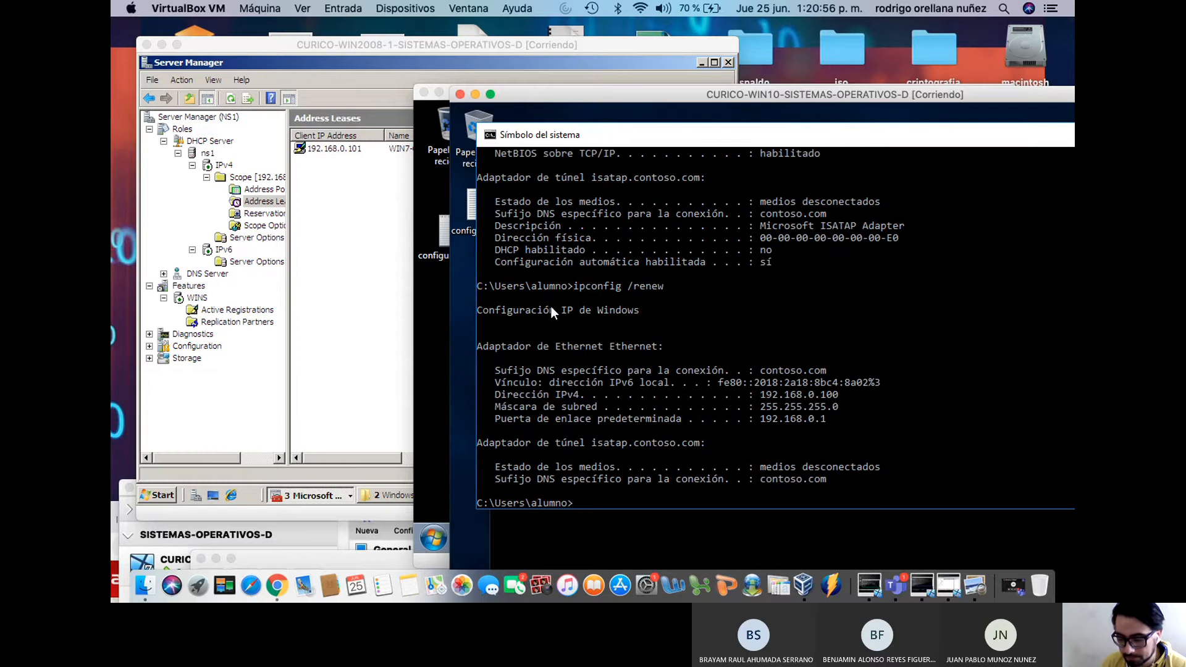
pyautogui.rightClick(365, 217)
pyautogui.click(388, 228)
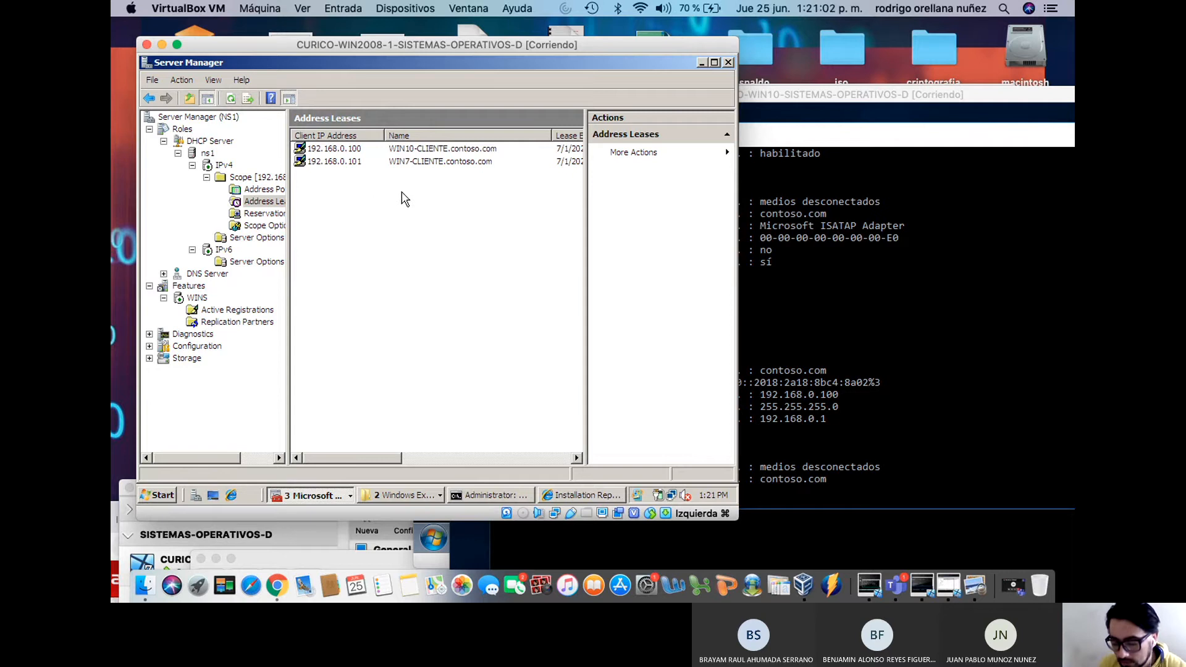
# Review the WIN10-CLIENT and WIN7-CLIENT lease rows, then bring the VirtualBox Manager forward
pyautogui.moveTo(393, 456); pyautogui.dragTo(443, 456)
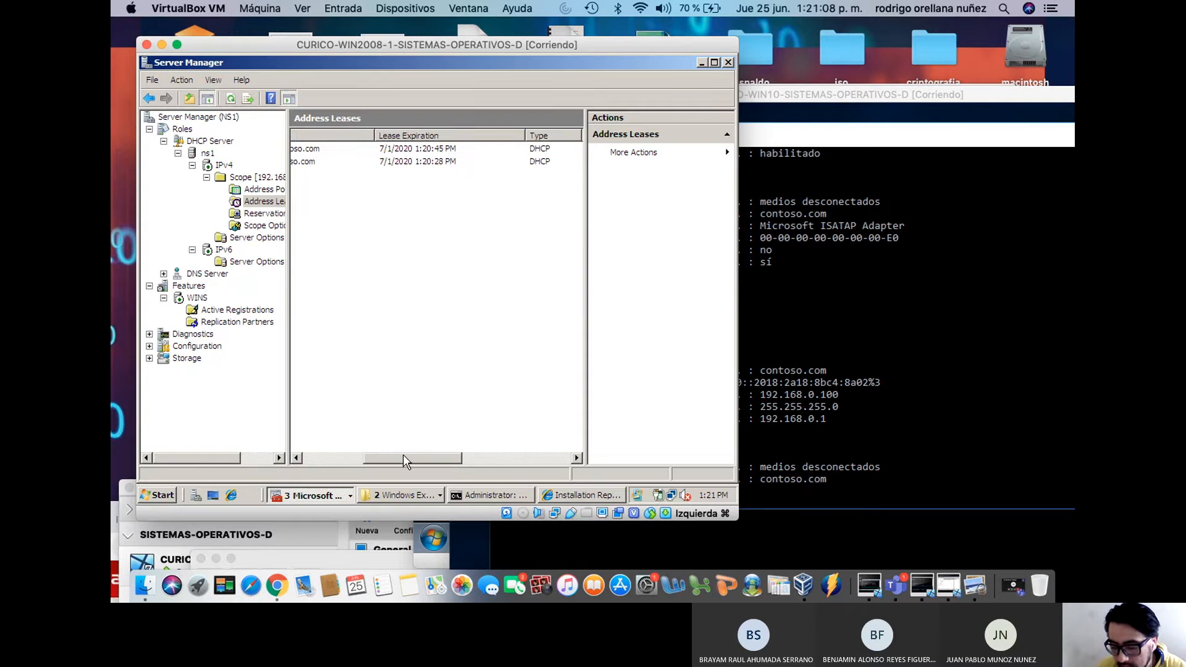
pyautogui.moveTo(419, 456); pyautogui.dragTo(480, 459)
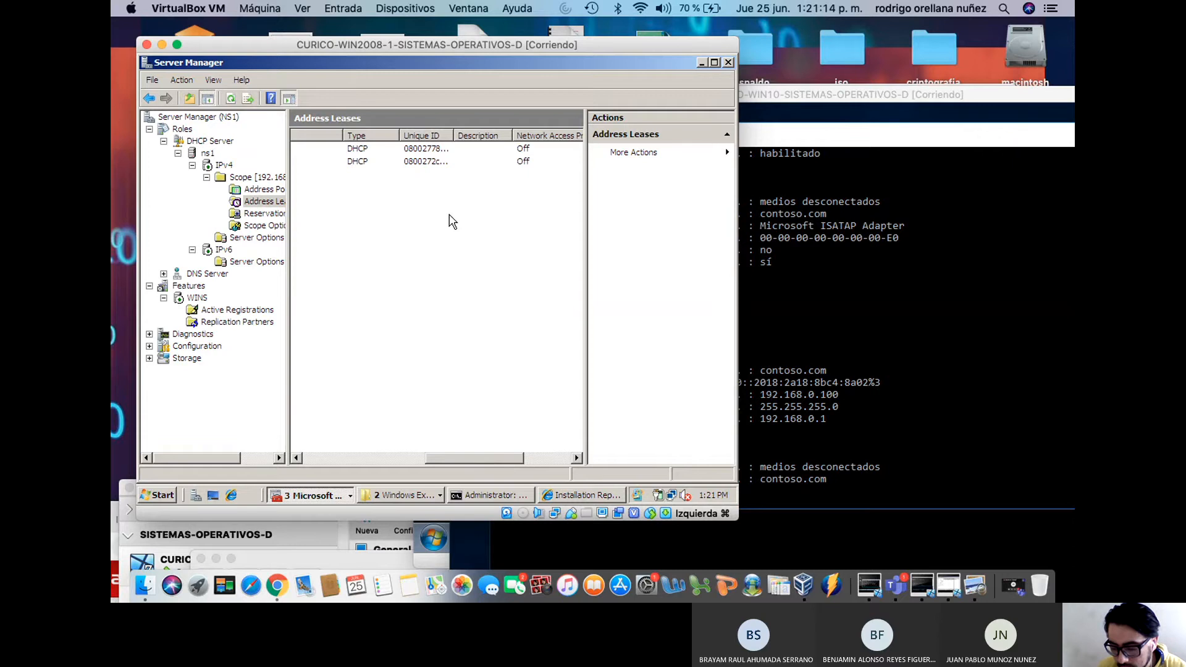
pyautogui.click(437, 151)
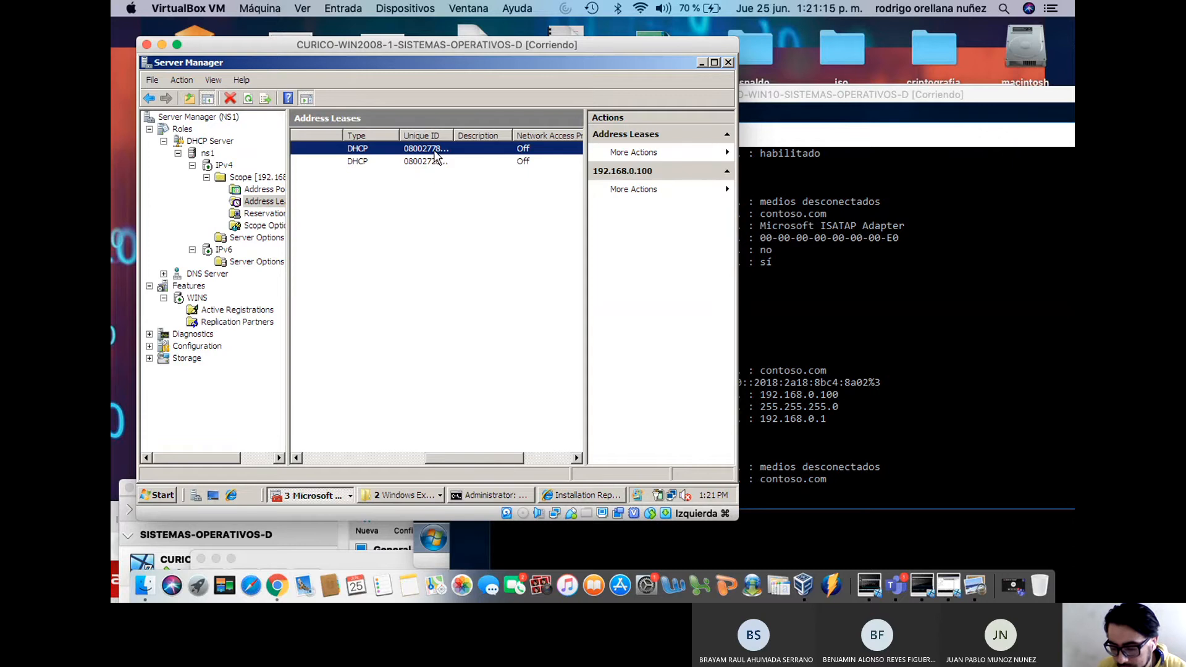
pyautogui.click(463, 450)
pyautogui.moveTo(446, 456); pyautogui.dragTo(348, 457)
pyautogui.rightClick(383, 162)
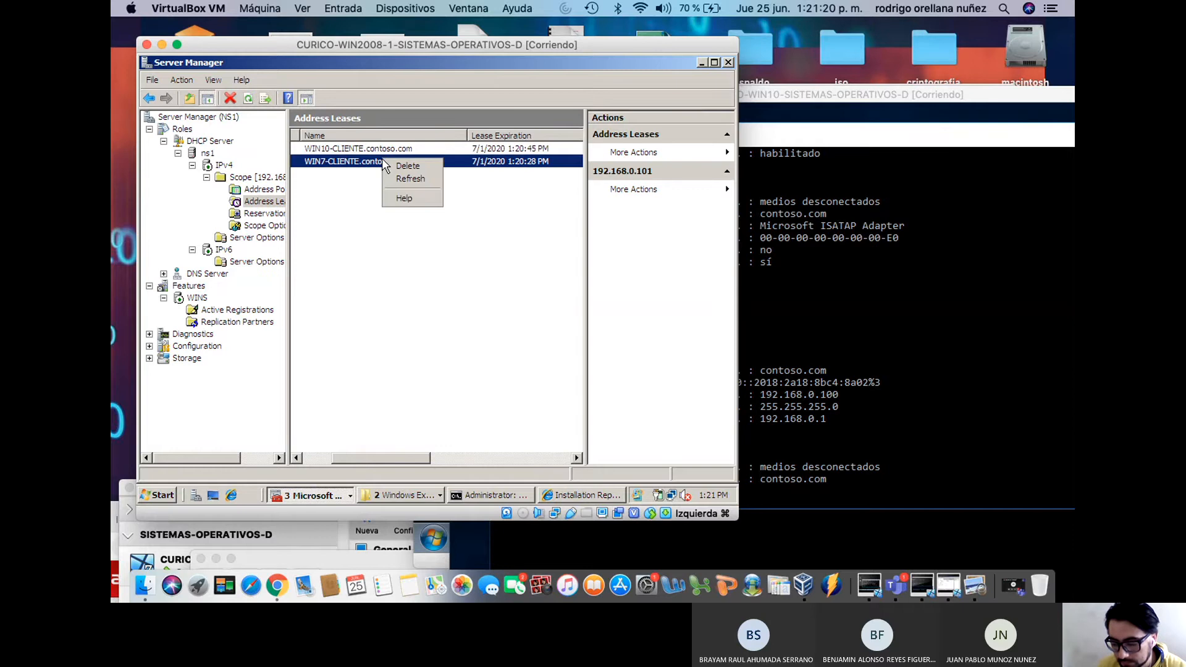
pyautogui.click(359, 226)
pyautogui.moveTo(580, 43); pyautogui.dragTo(604, 42)
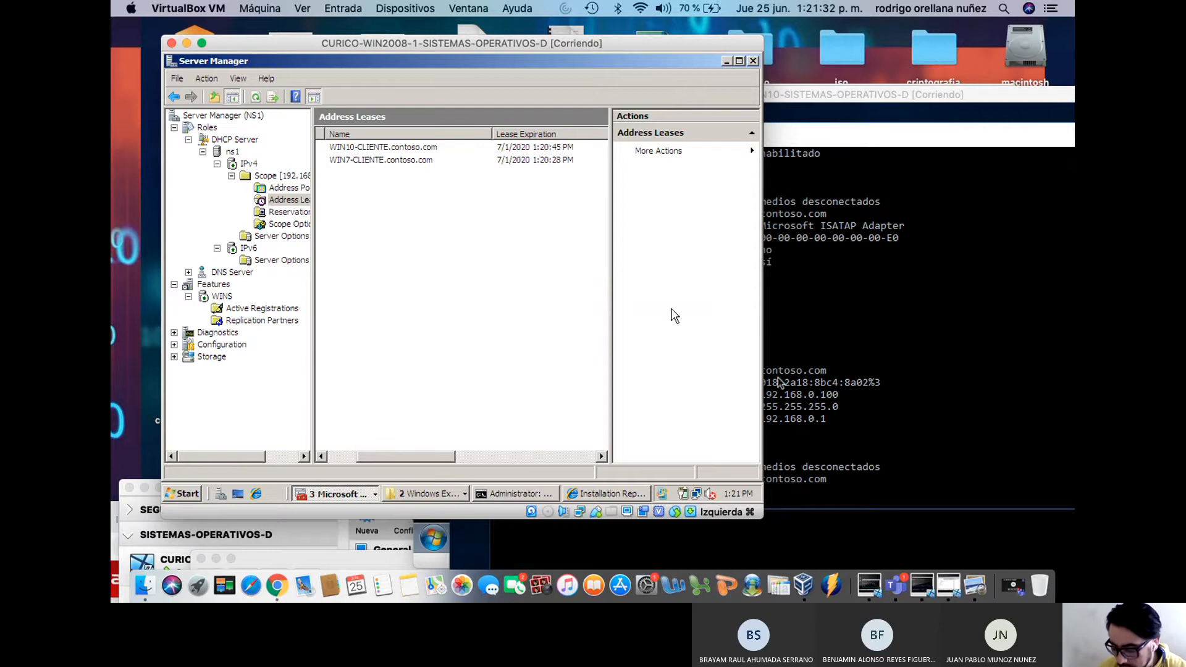
pyautogui.click(804, 585)
pyautogui.moveTo(659, 488); pyautogui.dragTo(771, 132)
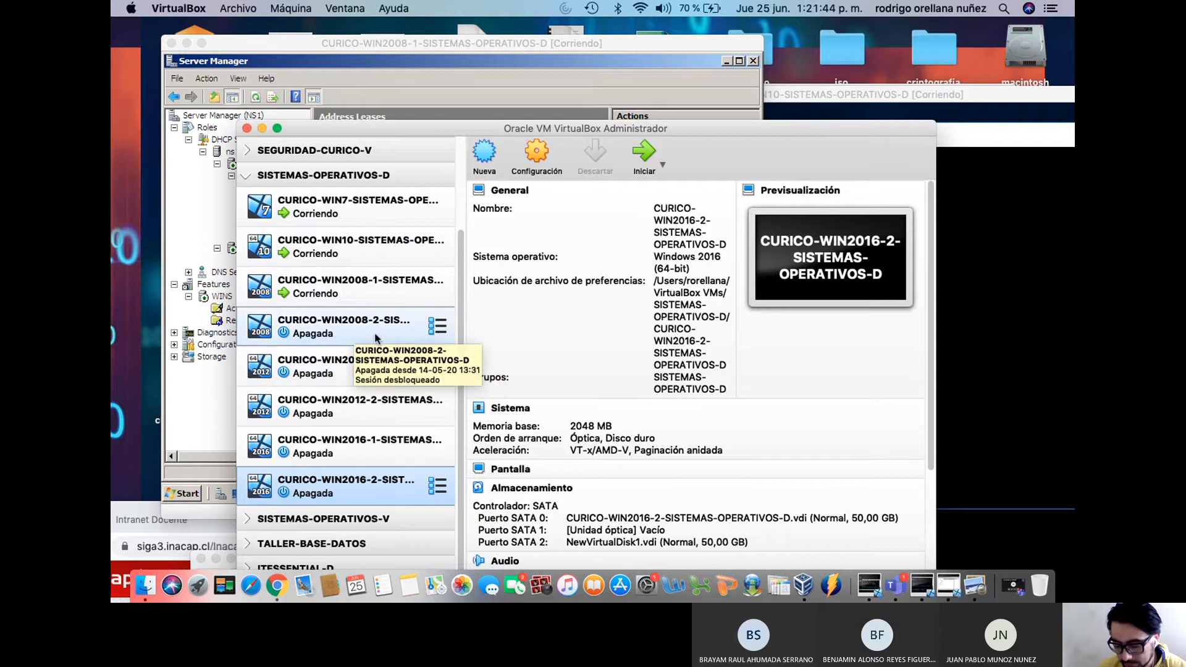
# Start CURICO-WIN2012-1, boot Windows Server 2012 R2 straight away, and rearrange the windows
pyautogui.click(344, 370)
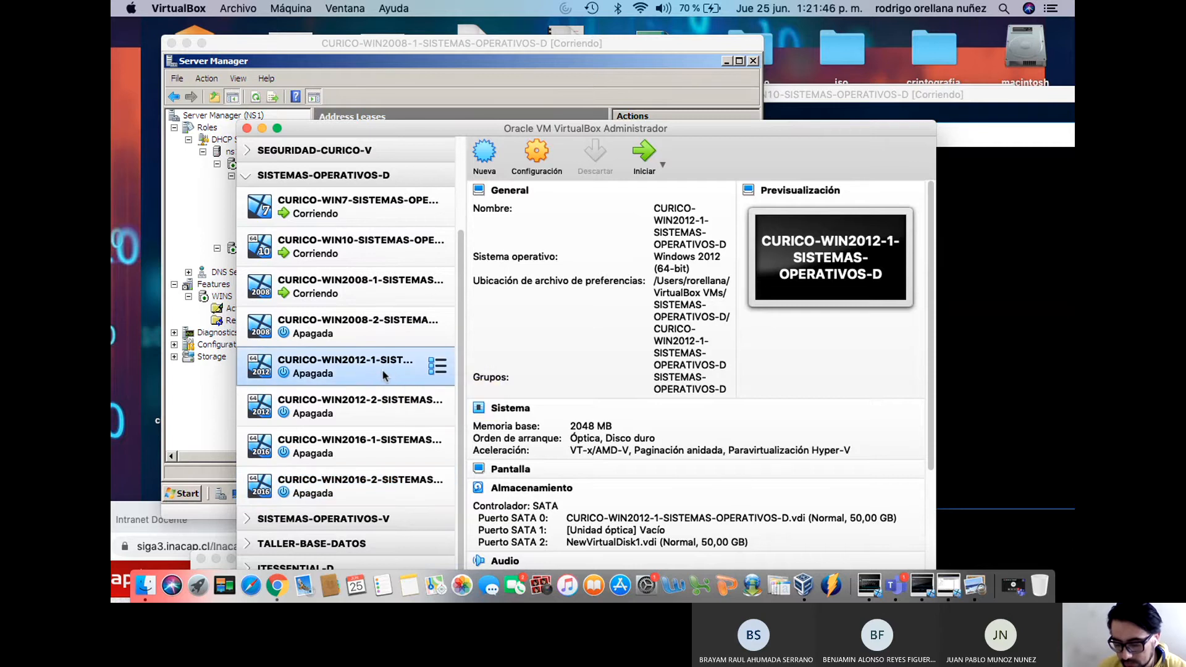
pyautogui.click(645, 155)
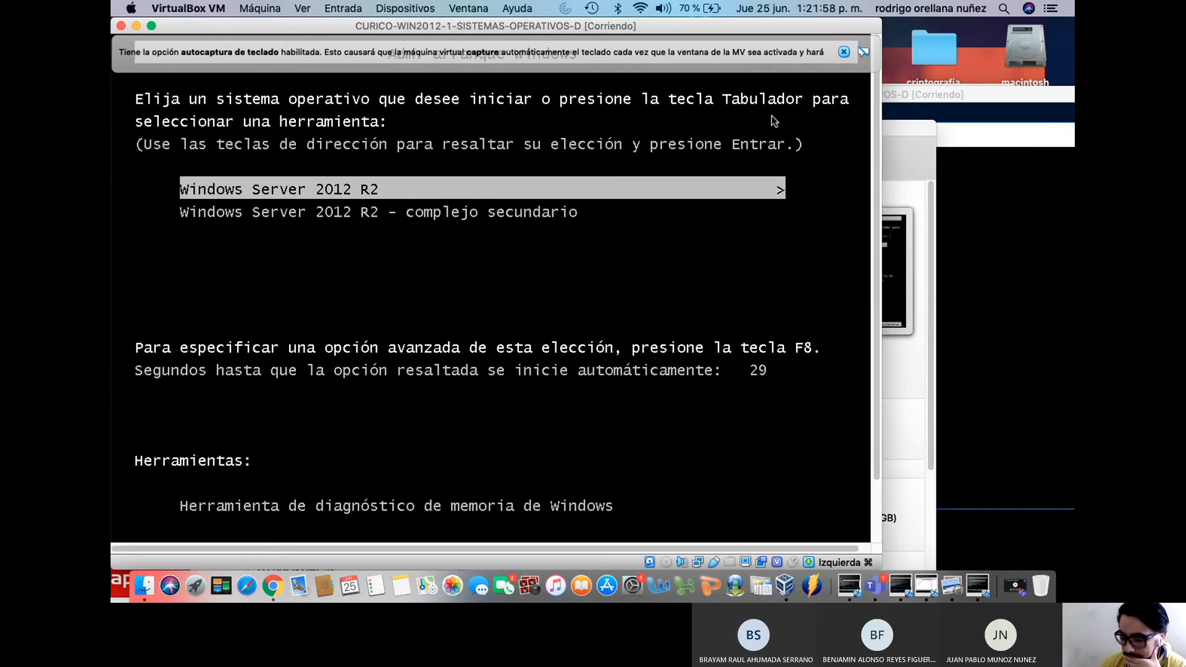
pyautogui.press('Return')
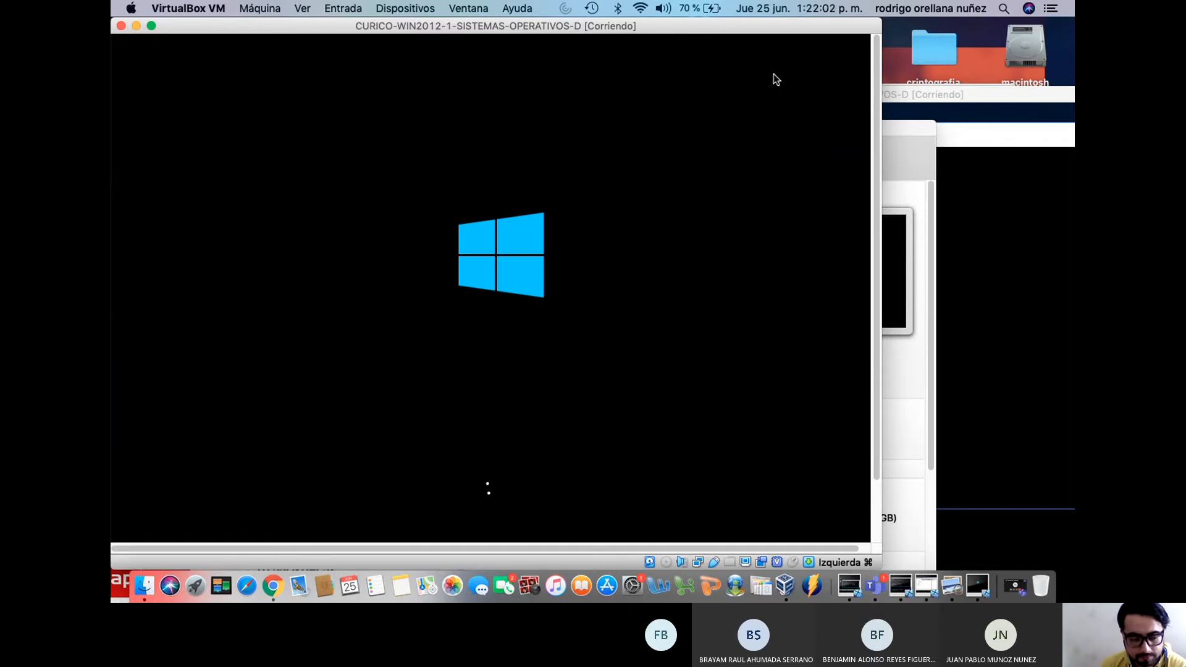
pyautogui.moveTo(450, 27); pyautogui.dragTo(733, 70)
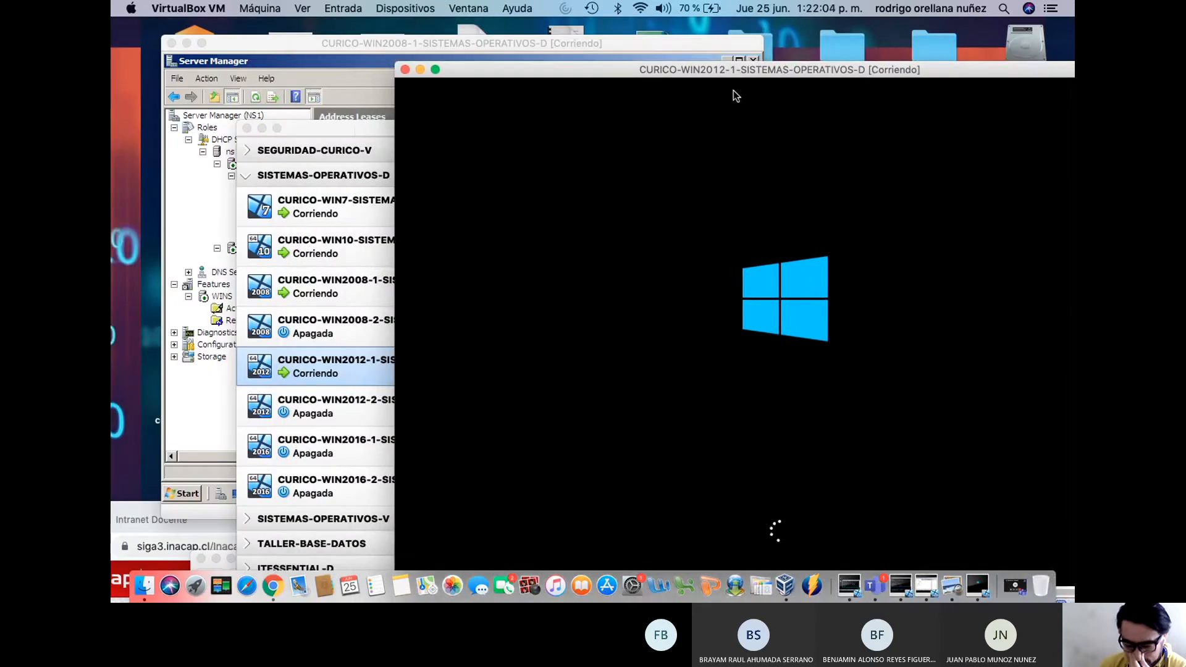
pyautogui.moveTo(356, 131); pyautogui.dragTo(302, 508)
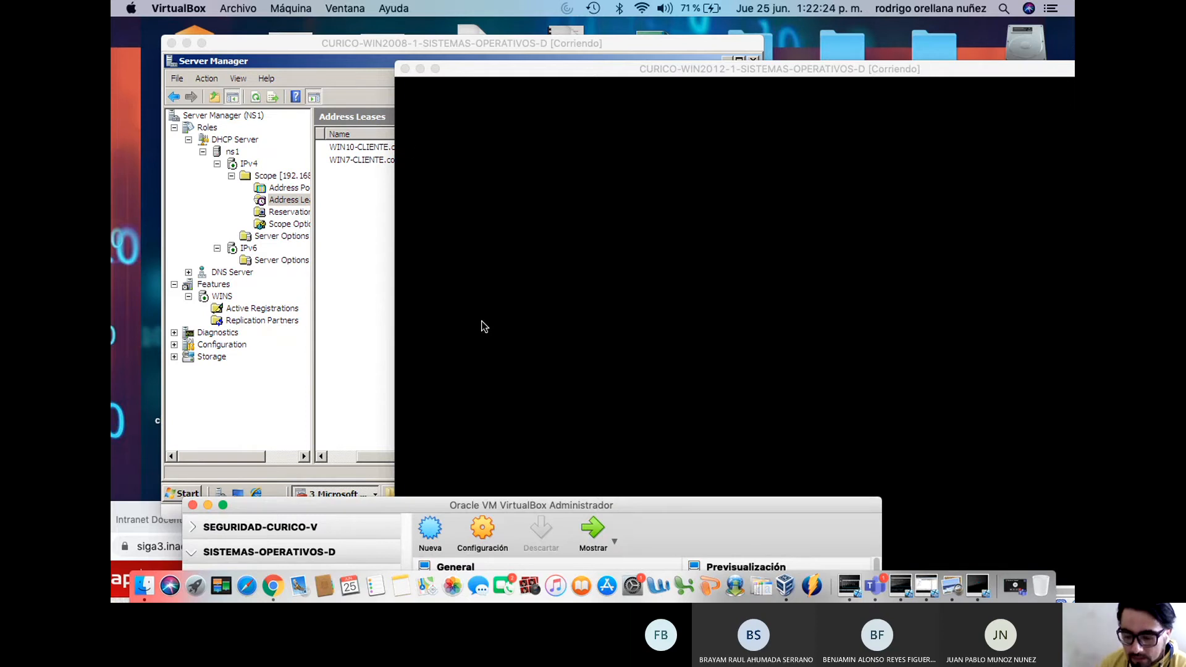
# Check the IPv4, ns1 and DHCP Server nodes' actions, then bring the WIN2012-1 lock screen forward
pyautogui.click(320, 48)
pyautogui.click(250, 165)
pyautogui.rightClick(250, 164)
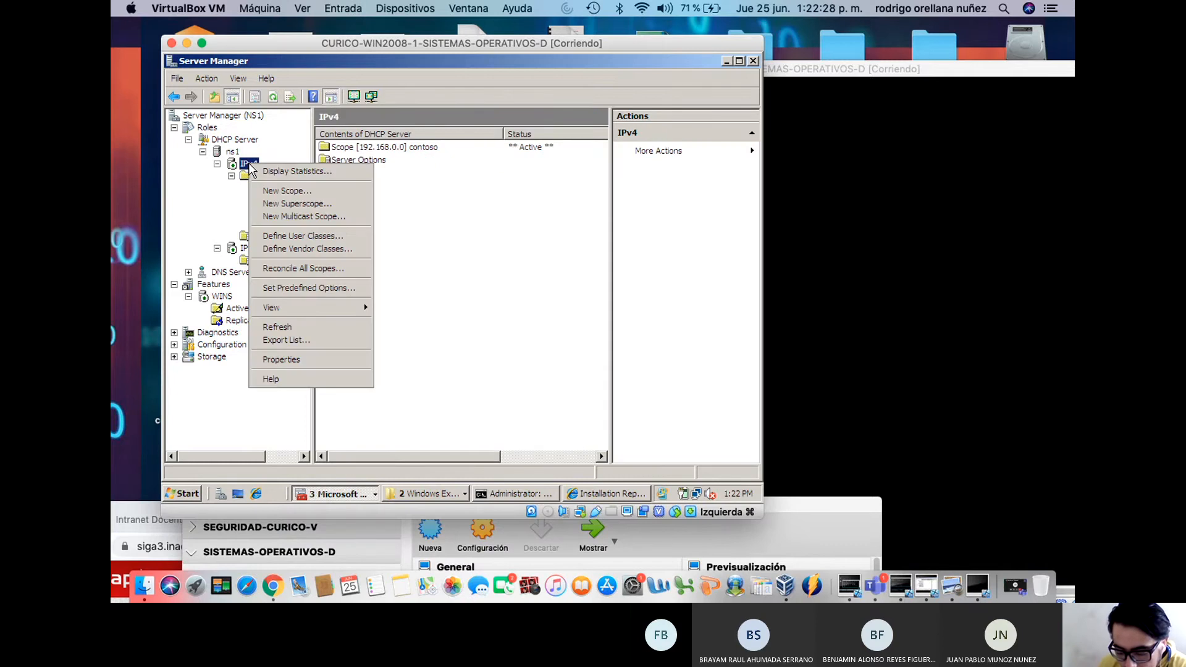
pyautogui.click(235, 155)
pyautogui.click(234, 152)
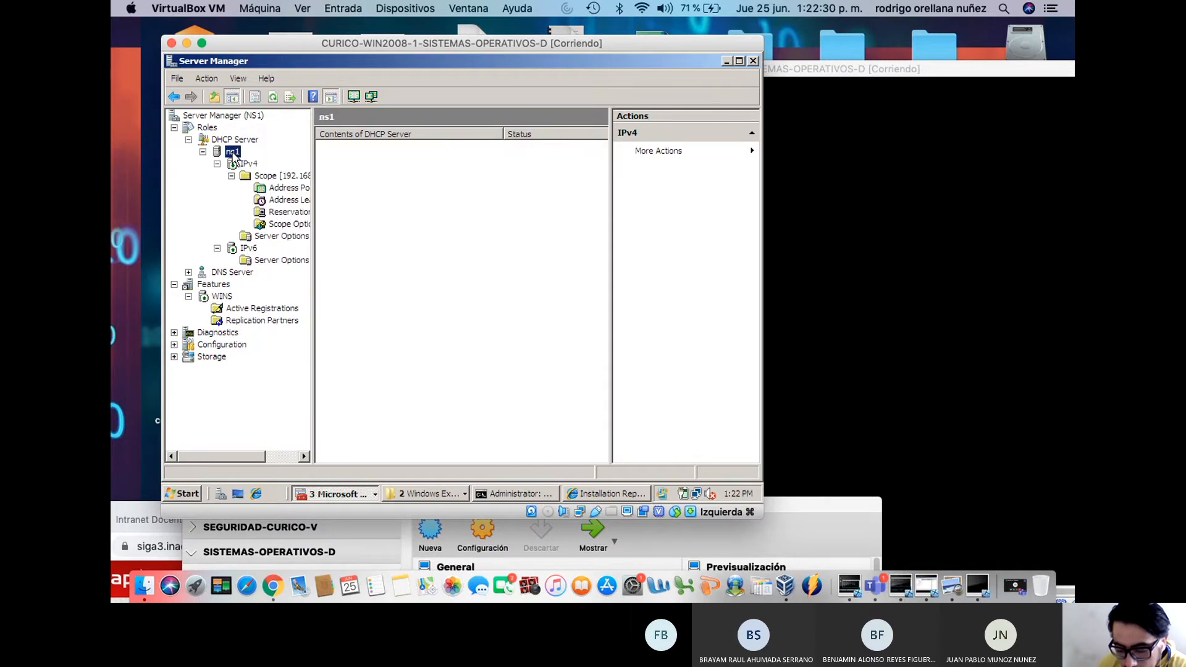
pyautogui.click(250, 146)
pyautogui.rightClick(250, 147)
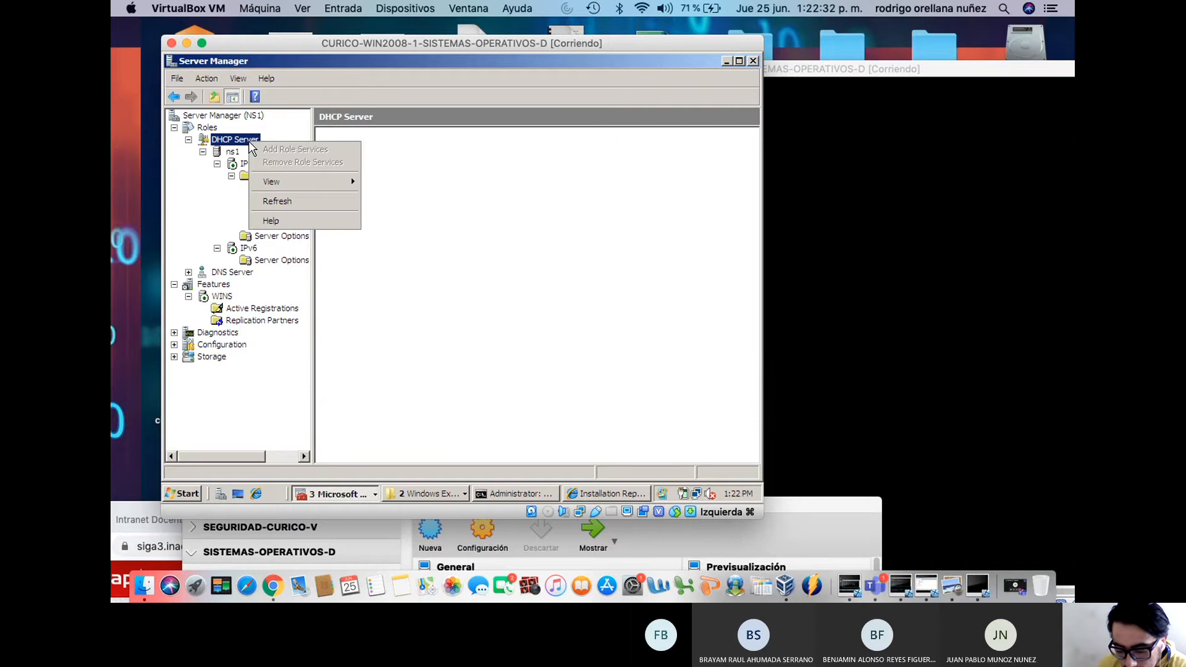
pyautogui.click(240, 165)
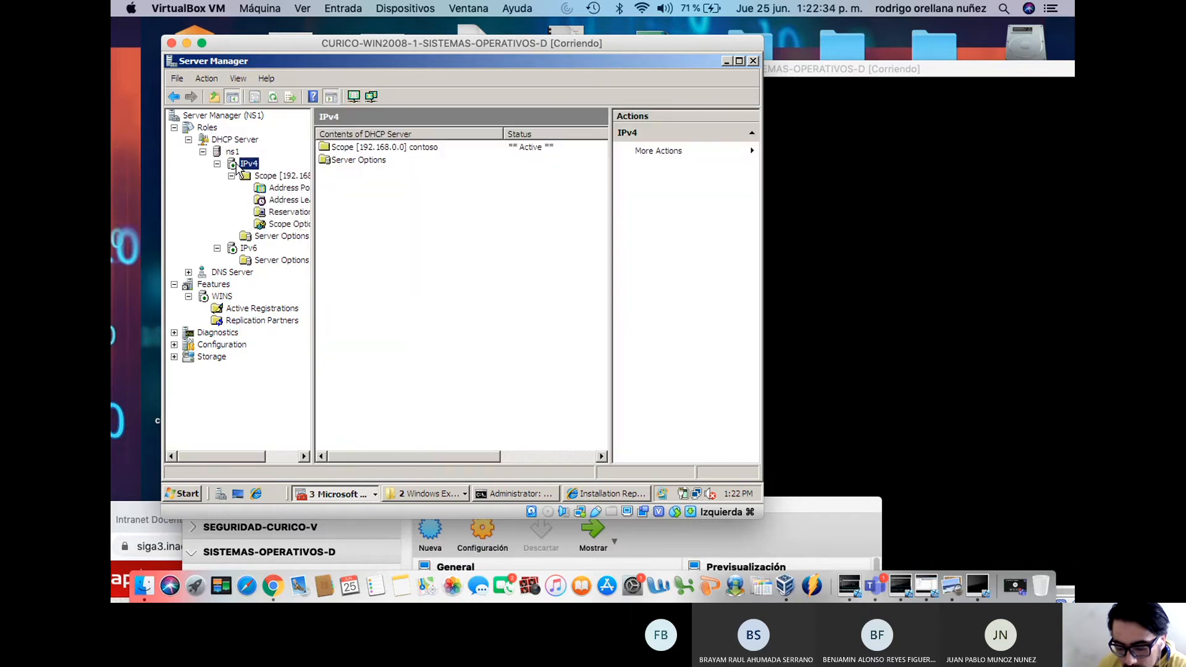
pyautogui.rightClick(236, 168)
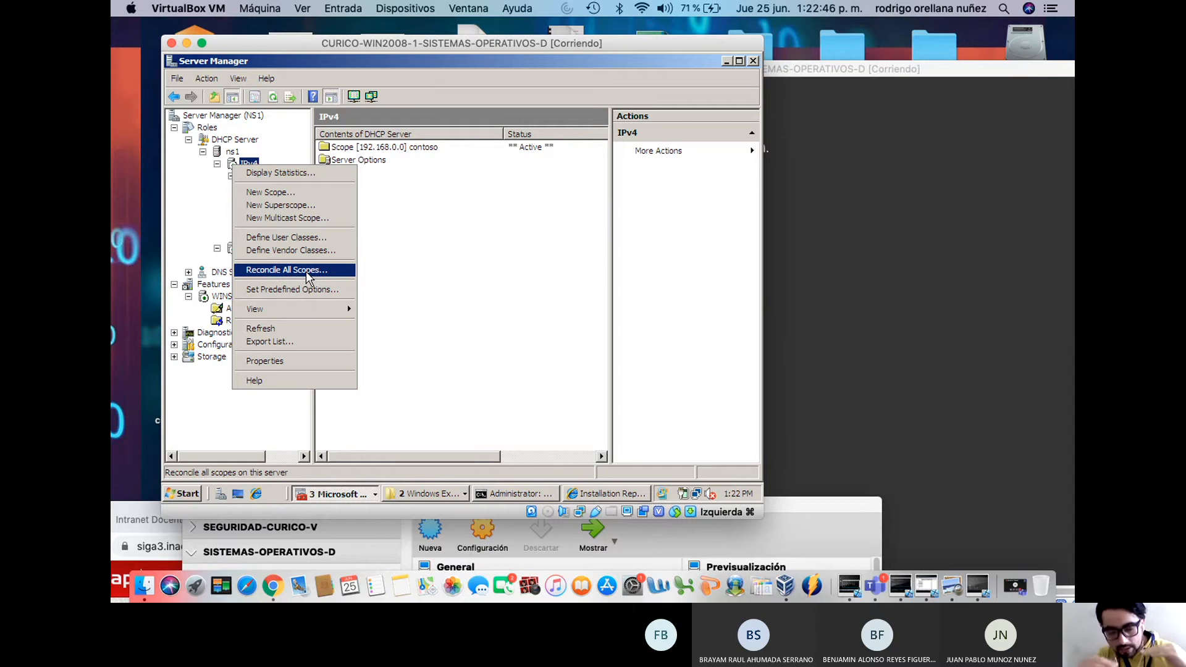
pyautogui.click(829, 71)
pyautogui.moveTo(829, 71); pyautogui.dragTo(768, 28)
# Send Ctrl-Alt-Del to WIN2012-1 and sign in as Administrador with the account password
pyautogui.click(344, 9)
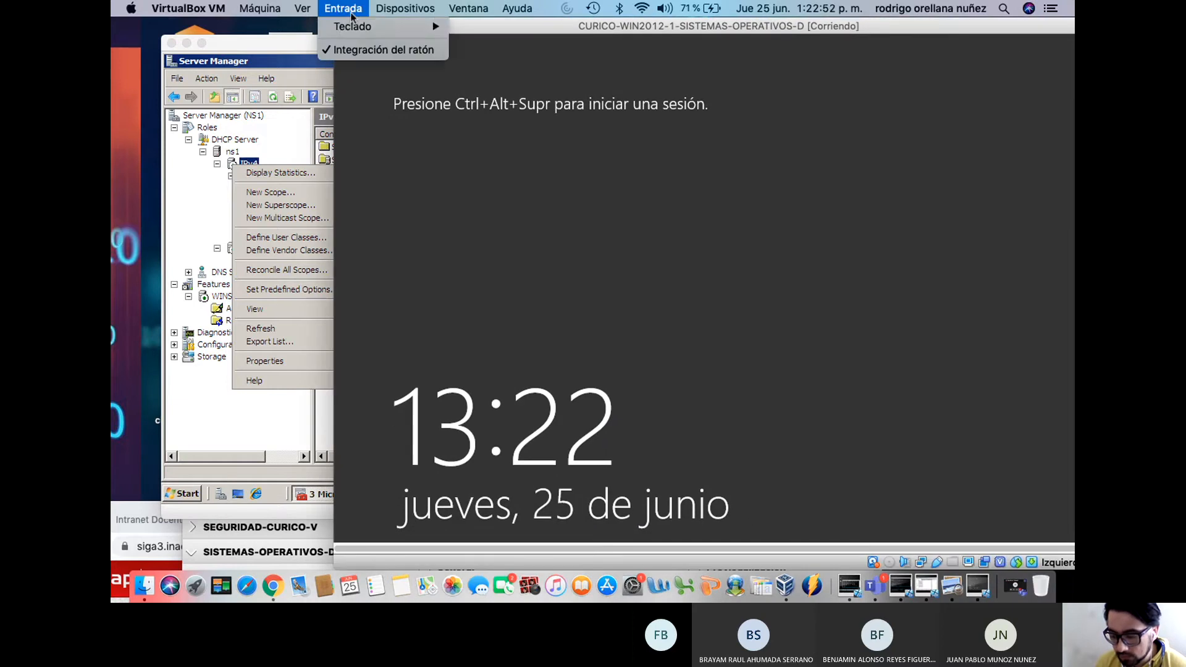
pyautogui.moveTo(358, 26)
pyautogui.click(499, 55)
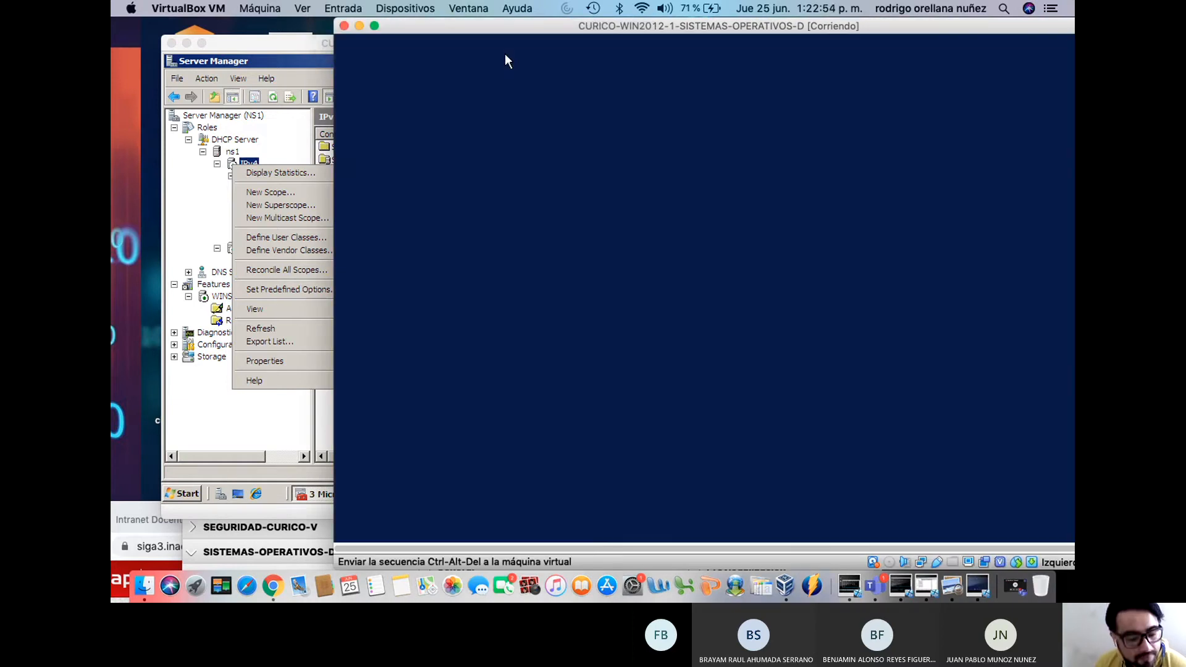
pyautogui.write('••••')
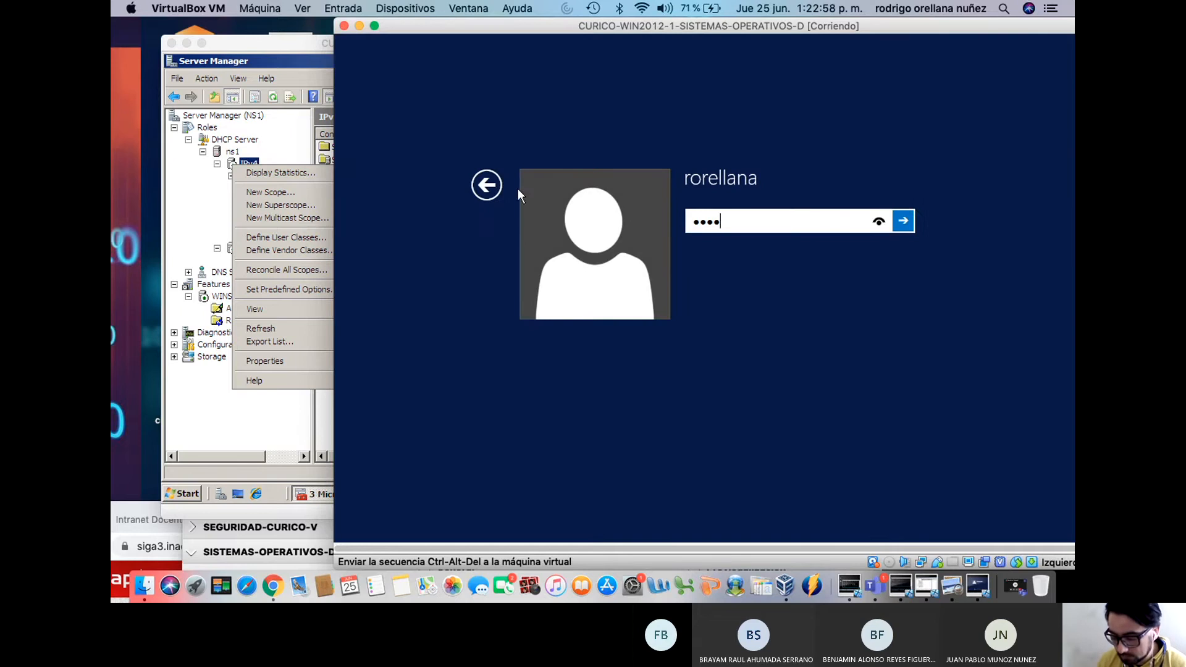
pyautogui.click(487, 185)
pyautogui.click(647, 245)
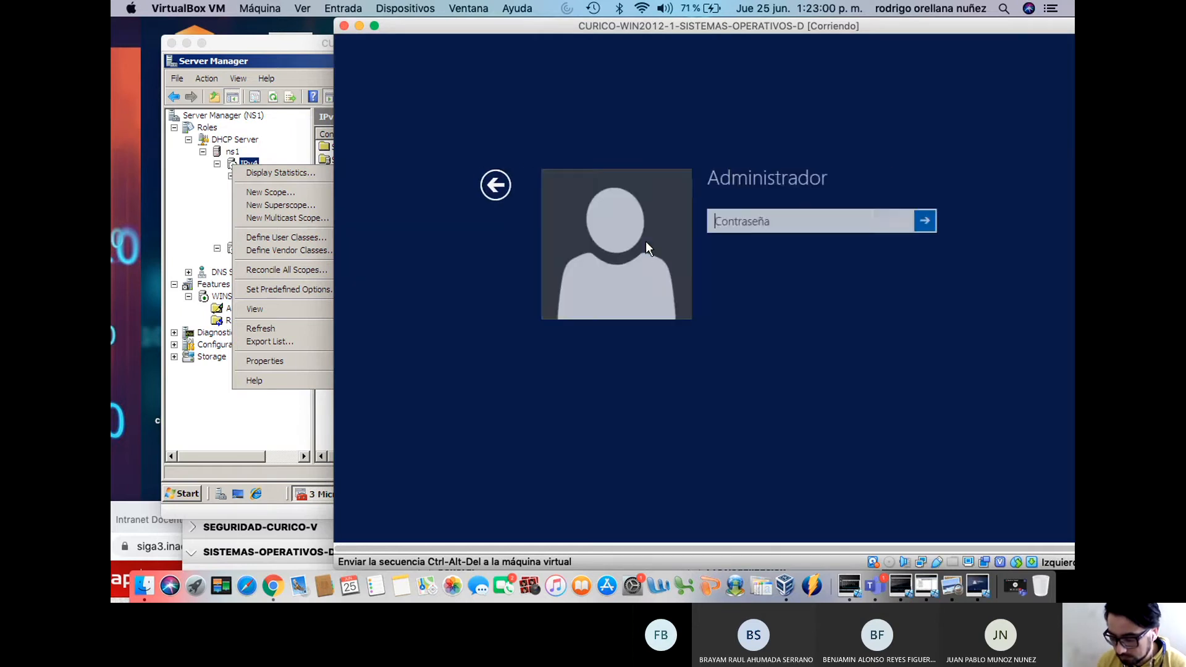
pyautogui.write('•••••••')
pyautogui.press('Return')
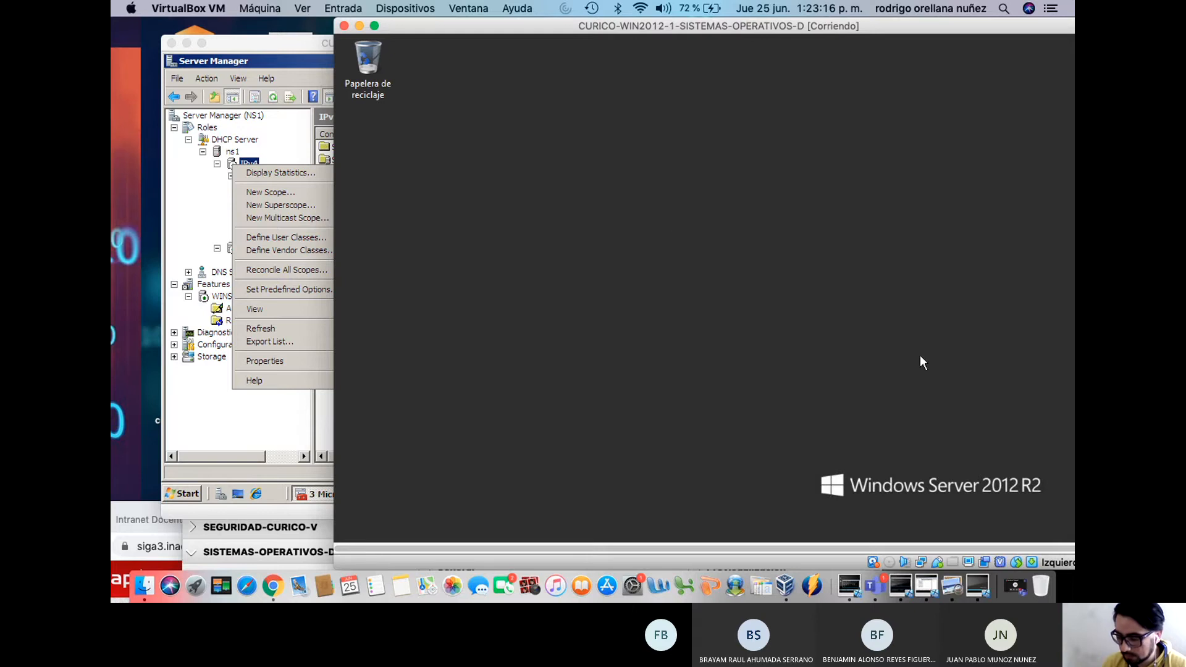
pyautogui.moveTo(845, 26); pyautogui.dragTo(768, 26)
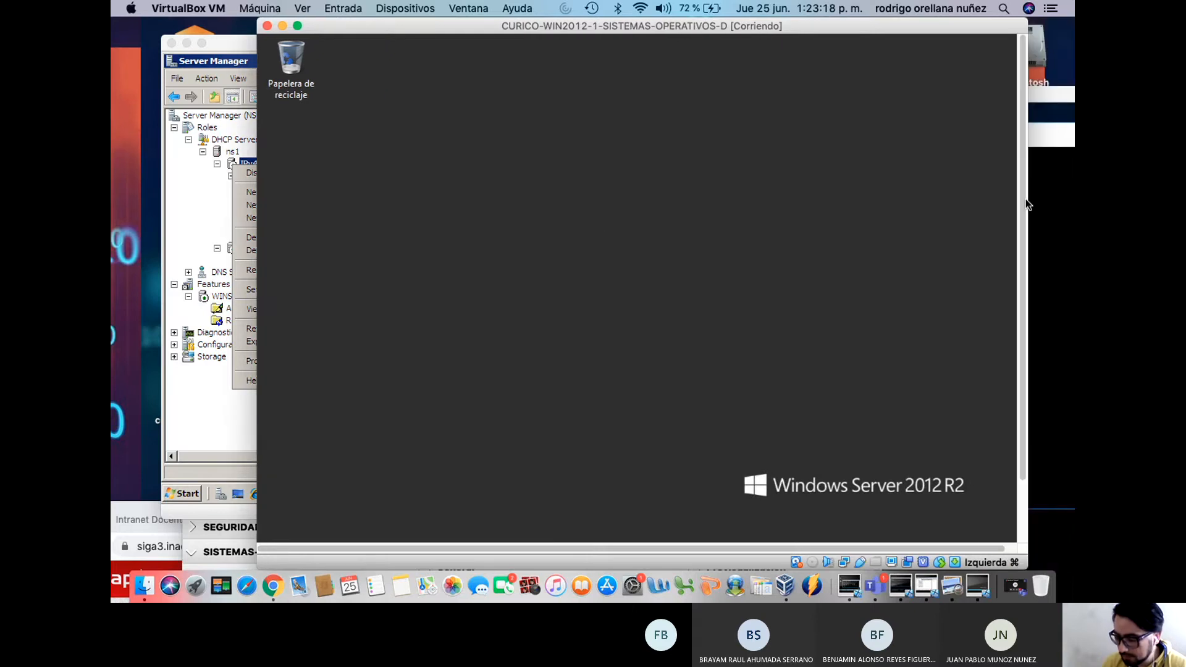
# Reach the network adapter settings through the Network and Sharing Center
pyautogui.rightClick(936, 531)
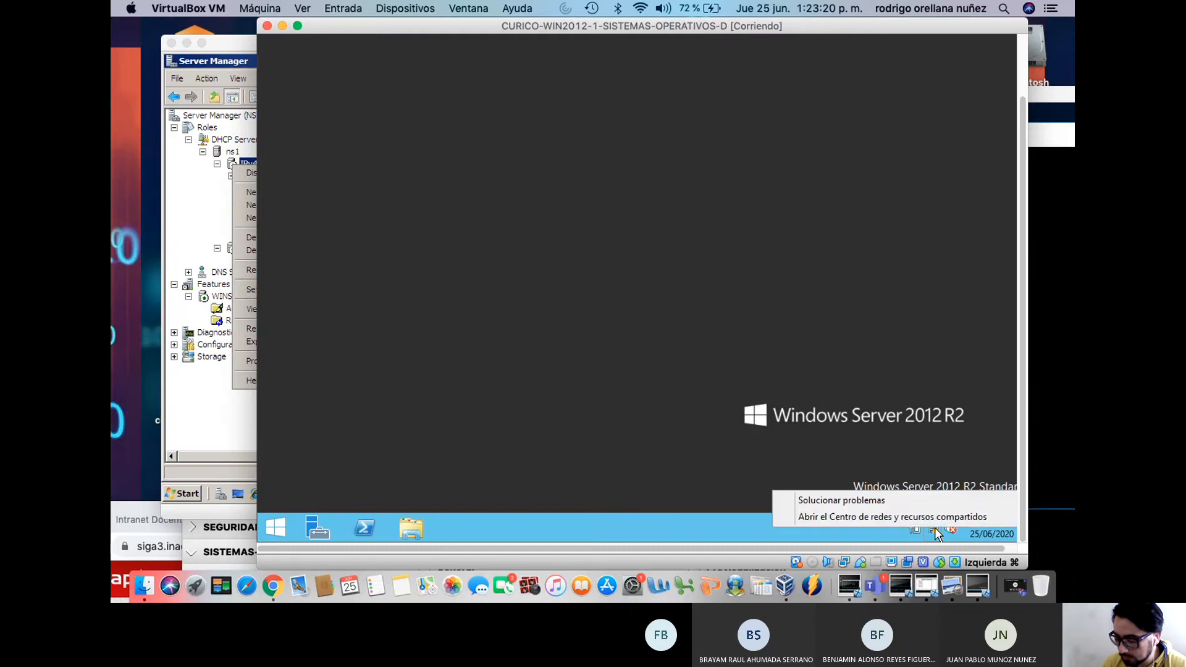
pyautogui.click(928, 521)
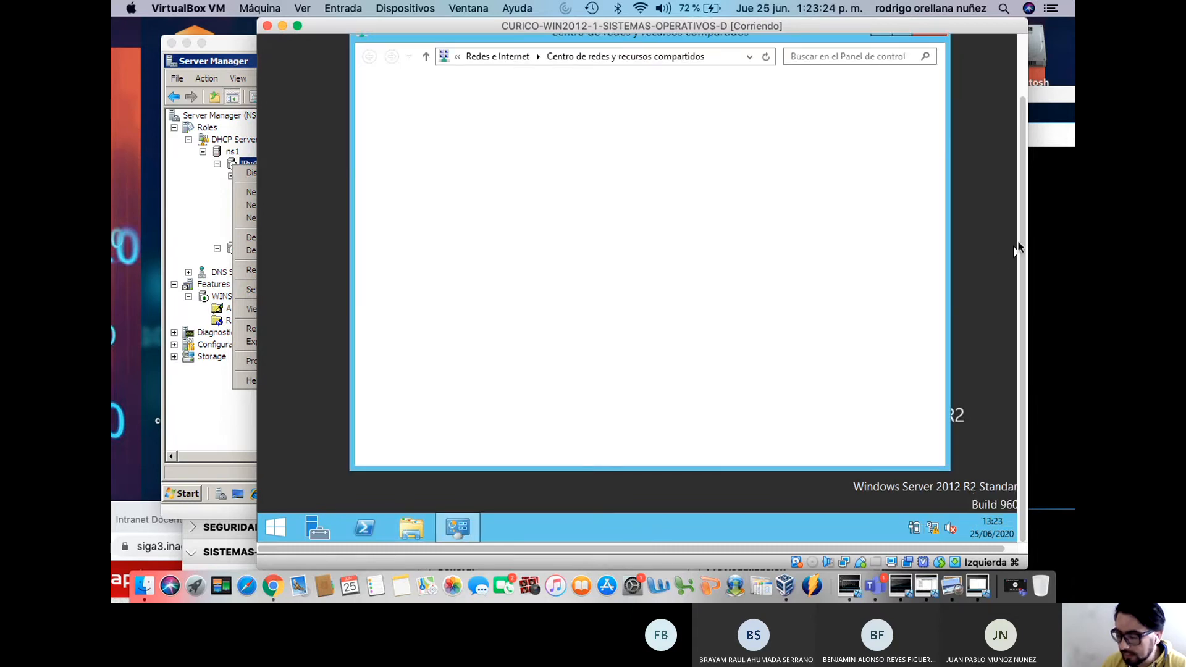
pyautogui.moveTo(1023, 243); pyautogui.dragTo(1021, 193)
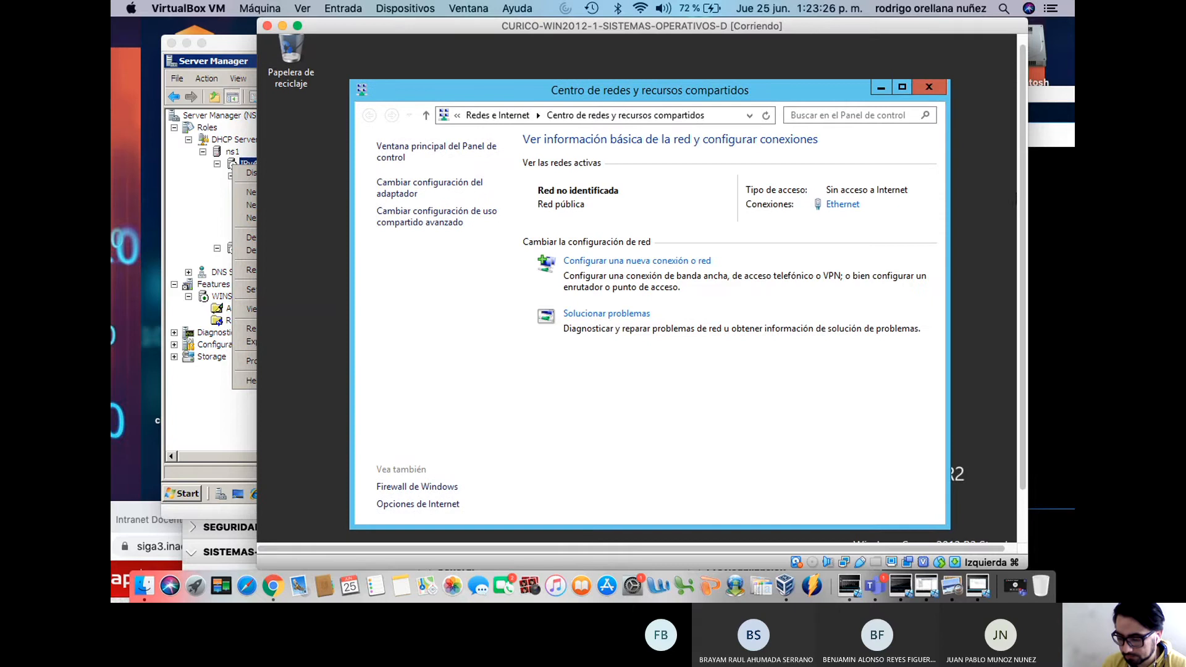
pyautogui.click(408, 201)
# Open the Ethernet adapter's IPv4 properties, set to obtain IP and DNS automatically
pyautogui.click(407, 201)
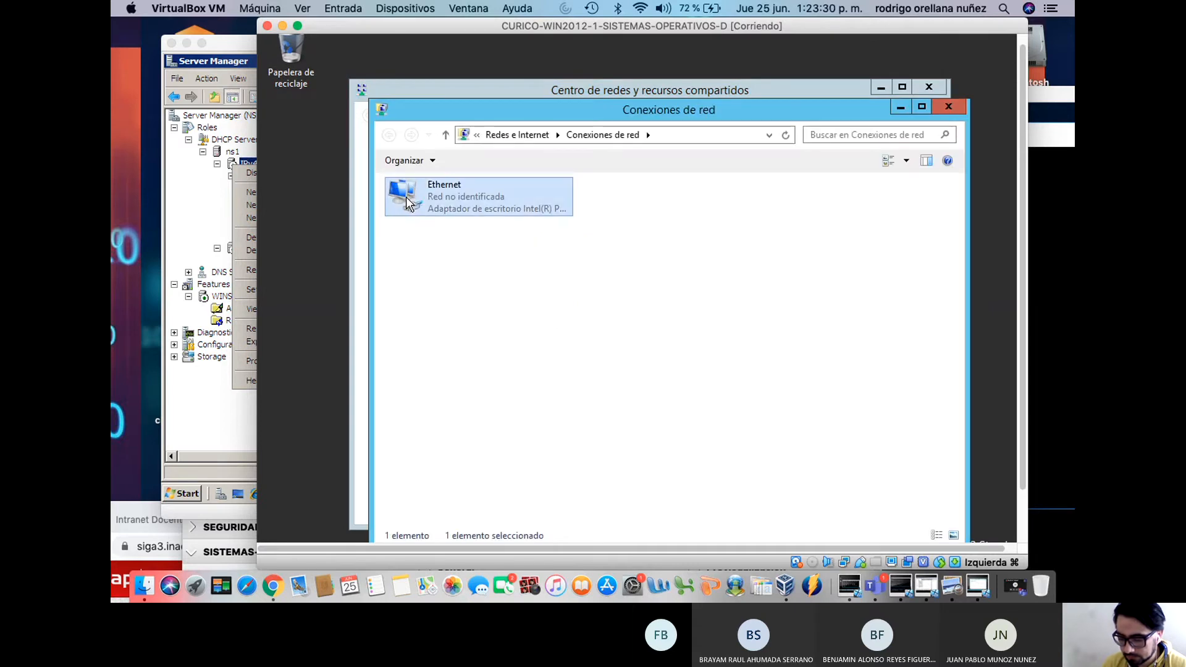
pyautogui.rightClick(408, 202)
pyautogui.click(457, 339)
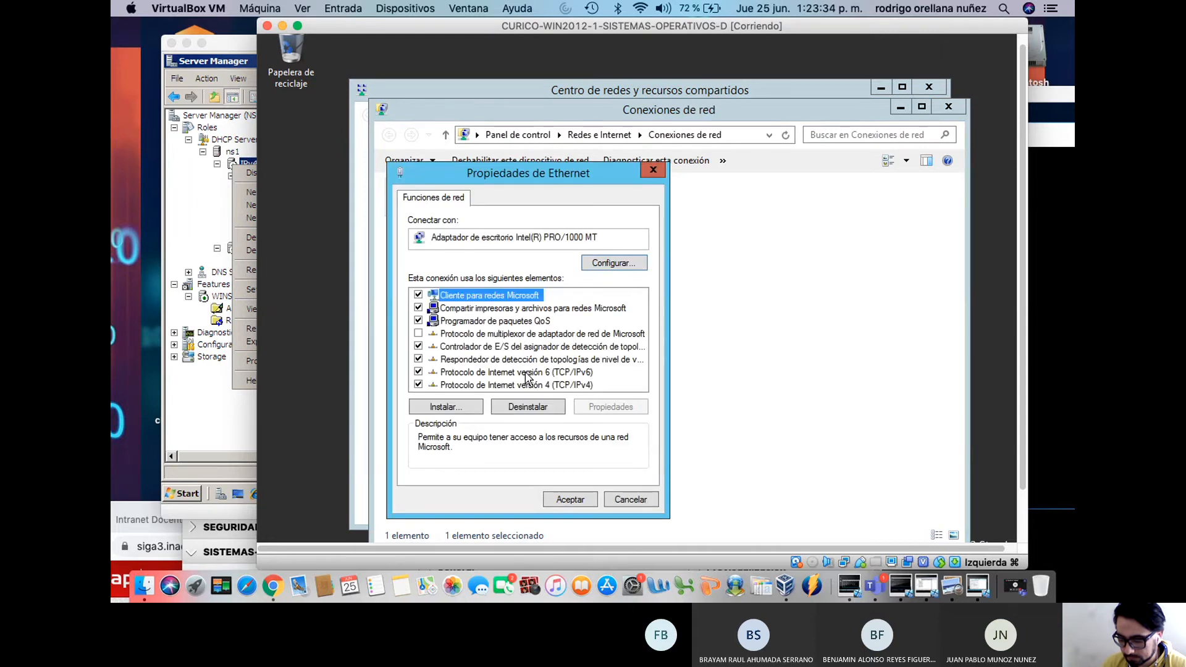
pyautogui.click(531, 385)
pyautogui.click(610, 407)
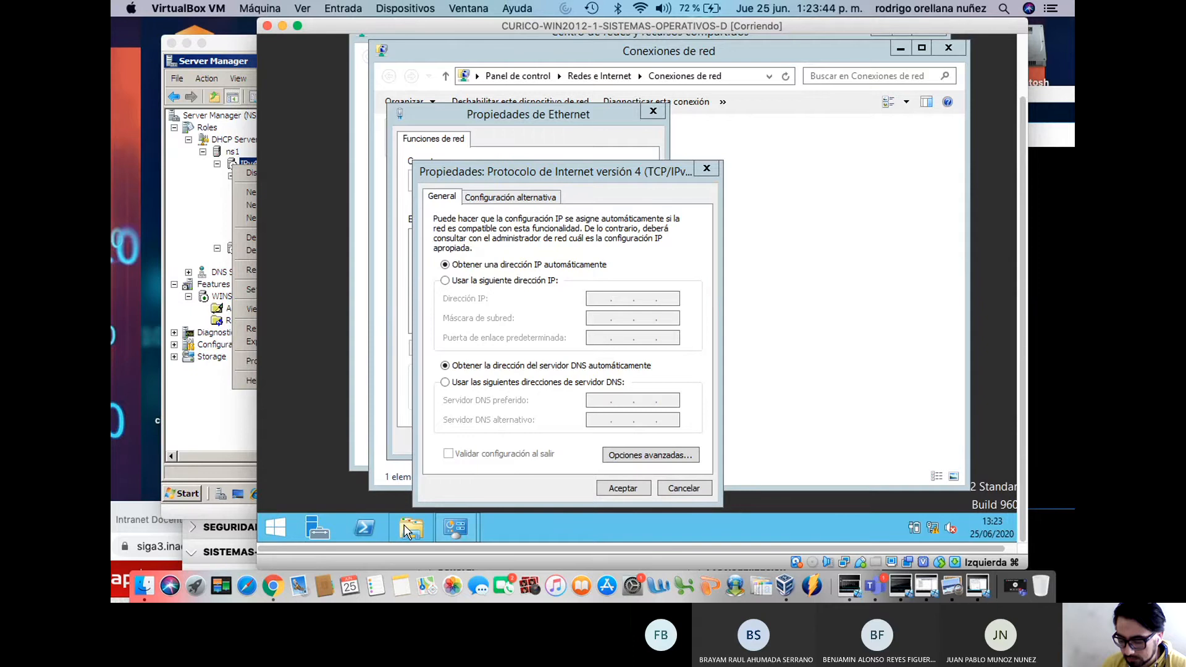
pyautogui.click(409, 528)
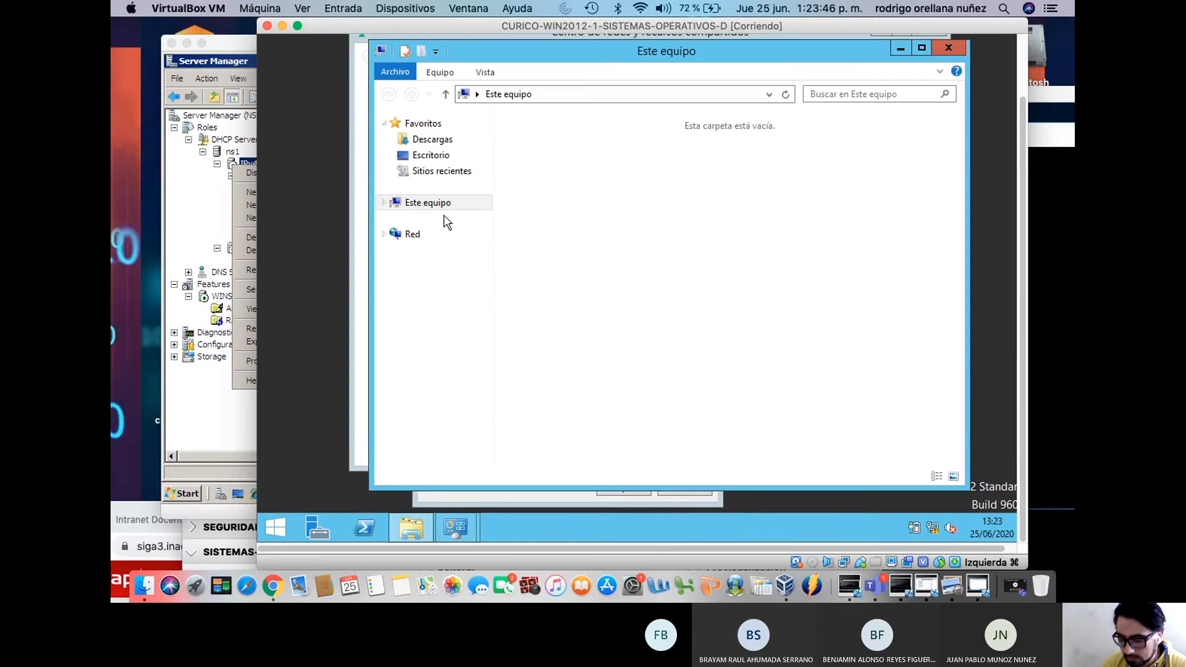
# View This PC's system properties, confirming computer name NS3 in workgroup CONTOSO, then close them
pyautogui.rightClick(425, 204)
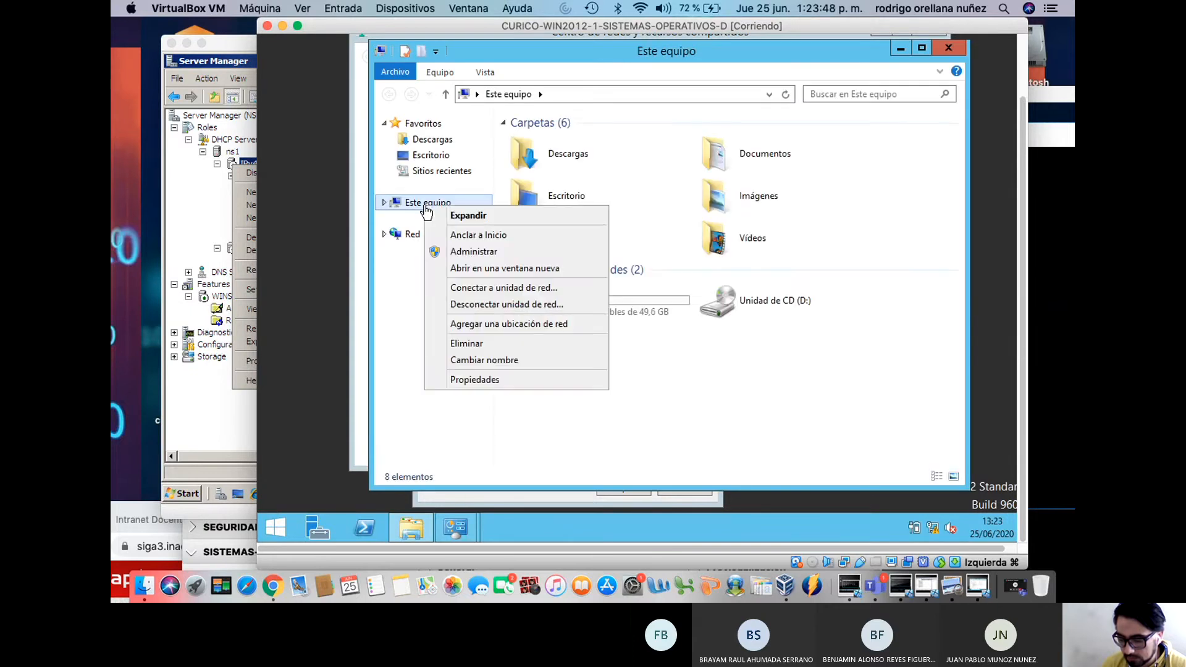
pyautogui.click(478, 379)
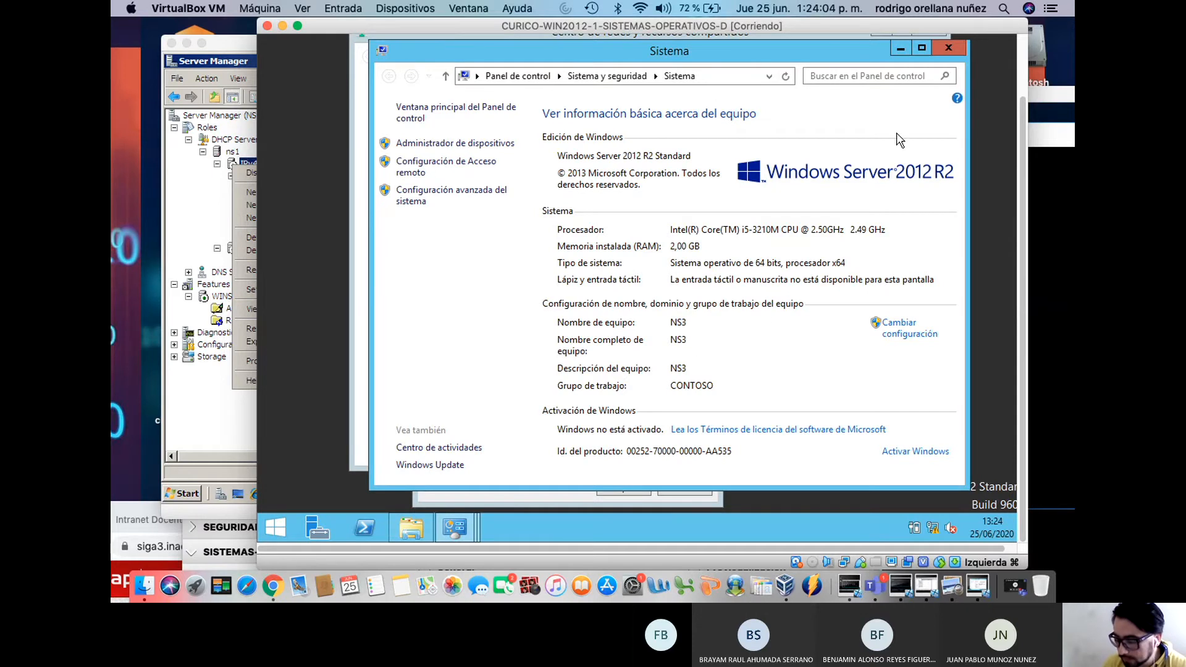
pyautogui.click(949, 50)
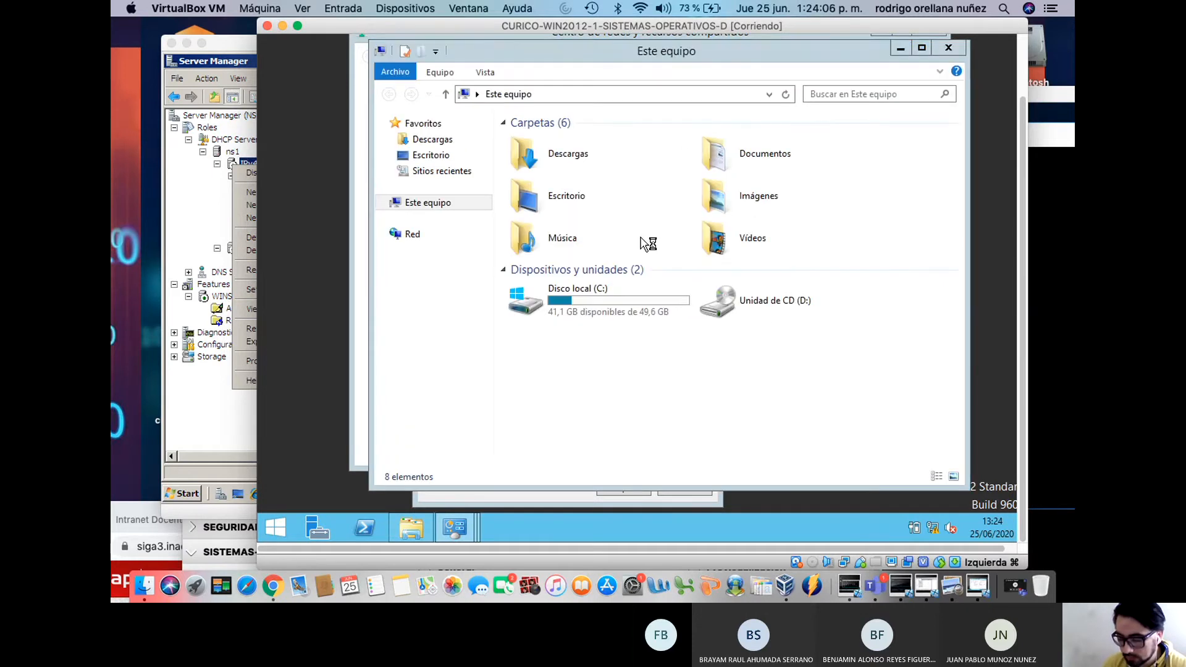
# Set Ethernet IPv4 to static 192.168.0.4/24, gateway 192.168.0.1, DNS 192.168.0.2, and apply
pyautogui.click(947, 49)
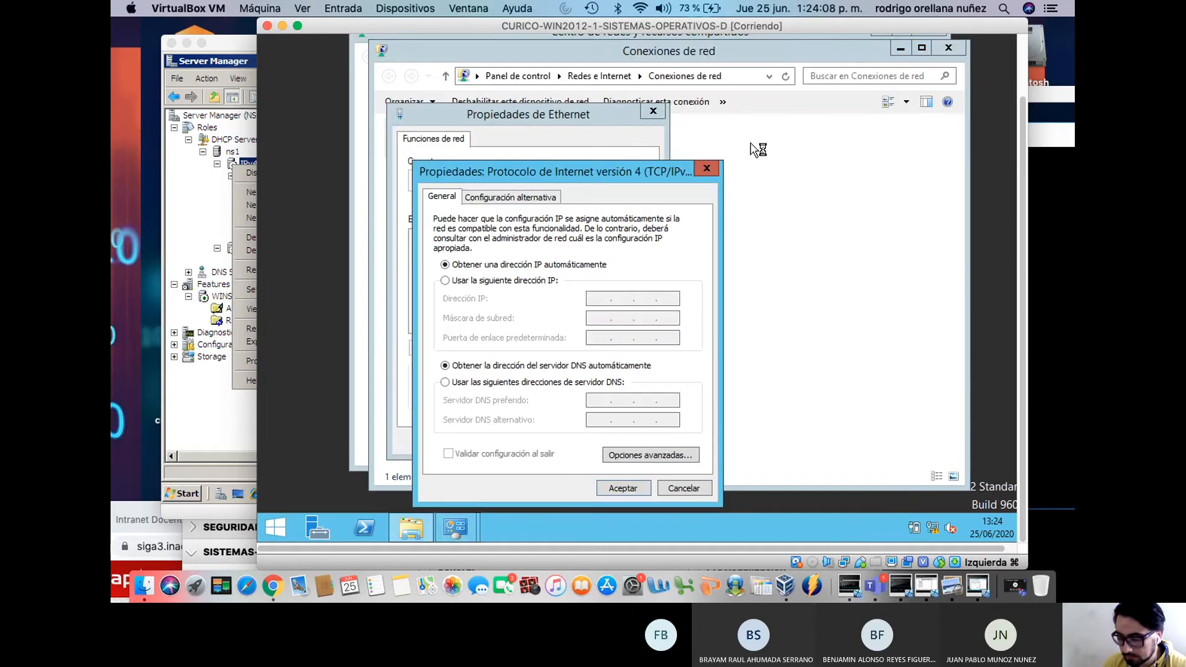
pyautogui.click(543, 281)
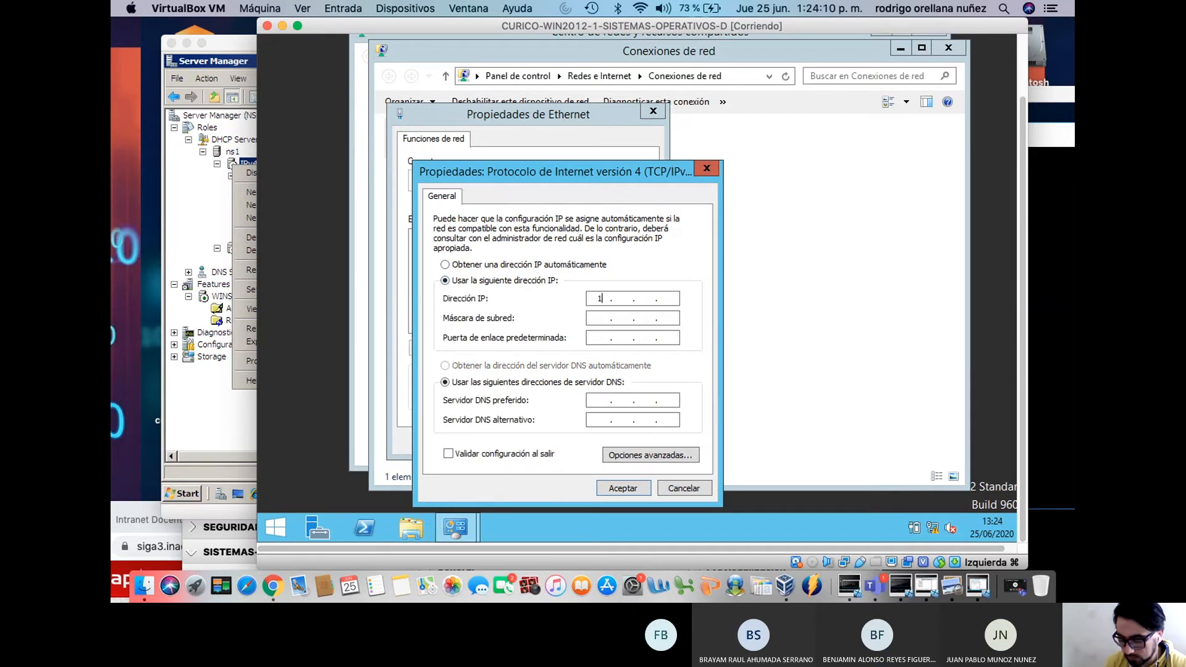
pyautogui.write('192 . 168 . ')
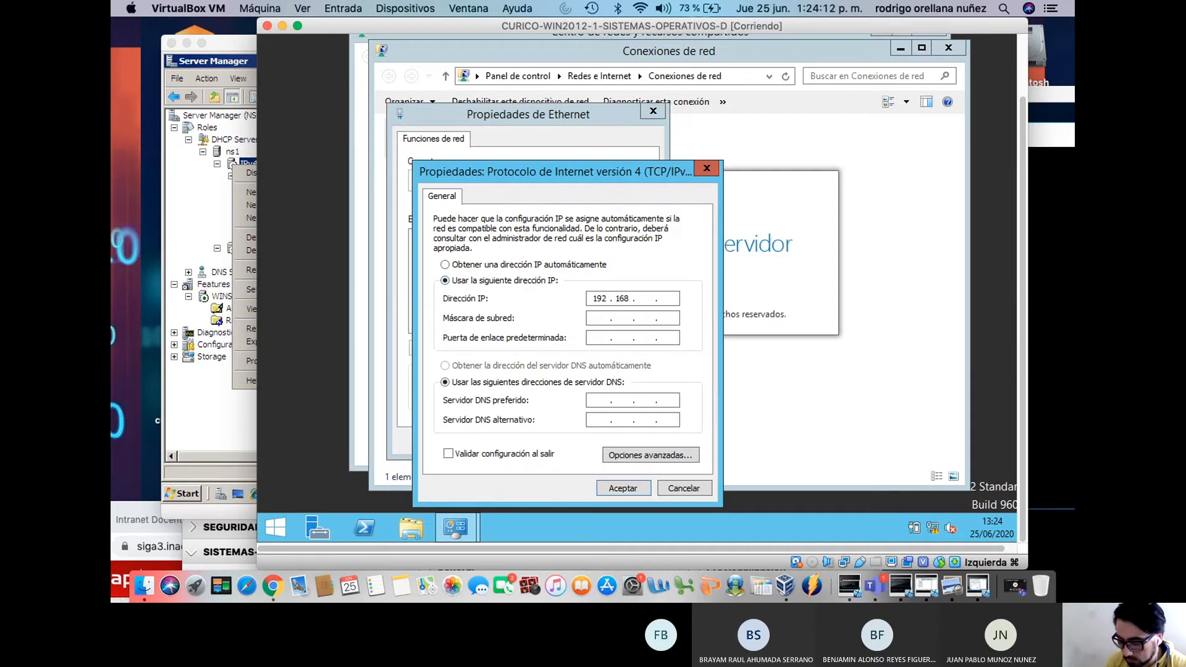
pyautogui.write('0 . 4')
pyautogui.press('Tab')
pyautogui.press('Tab')
pyautogui.write('192 . 168 . ')
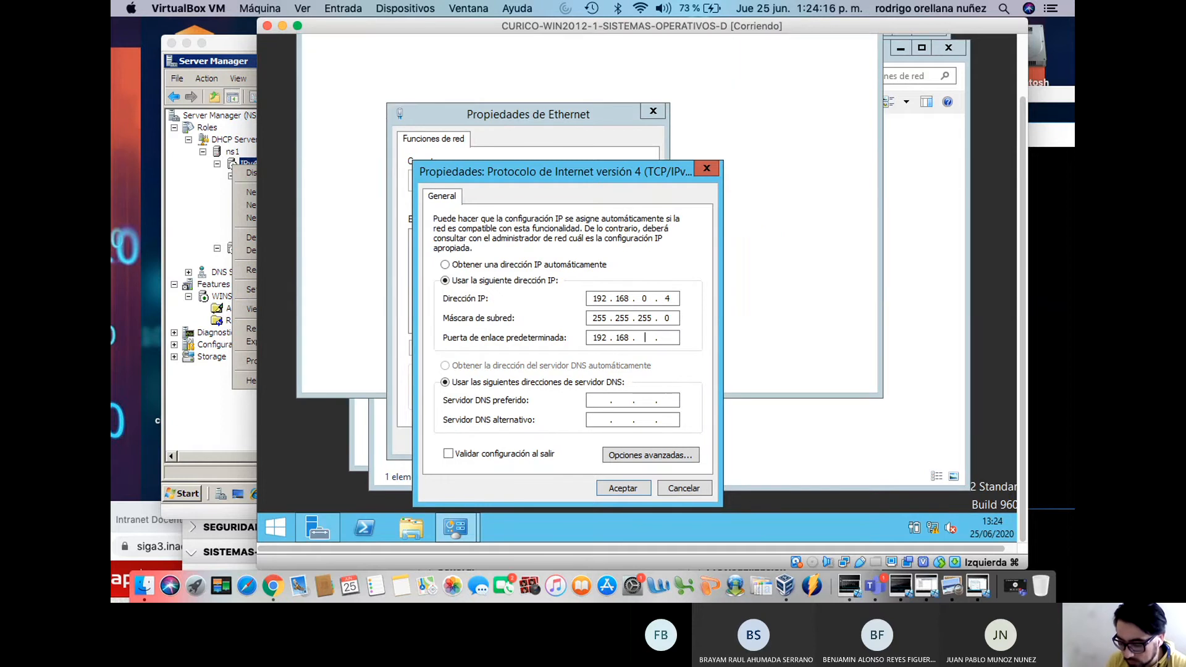
pyautogui.write('0 . 1')
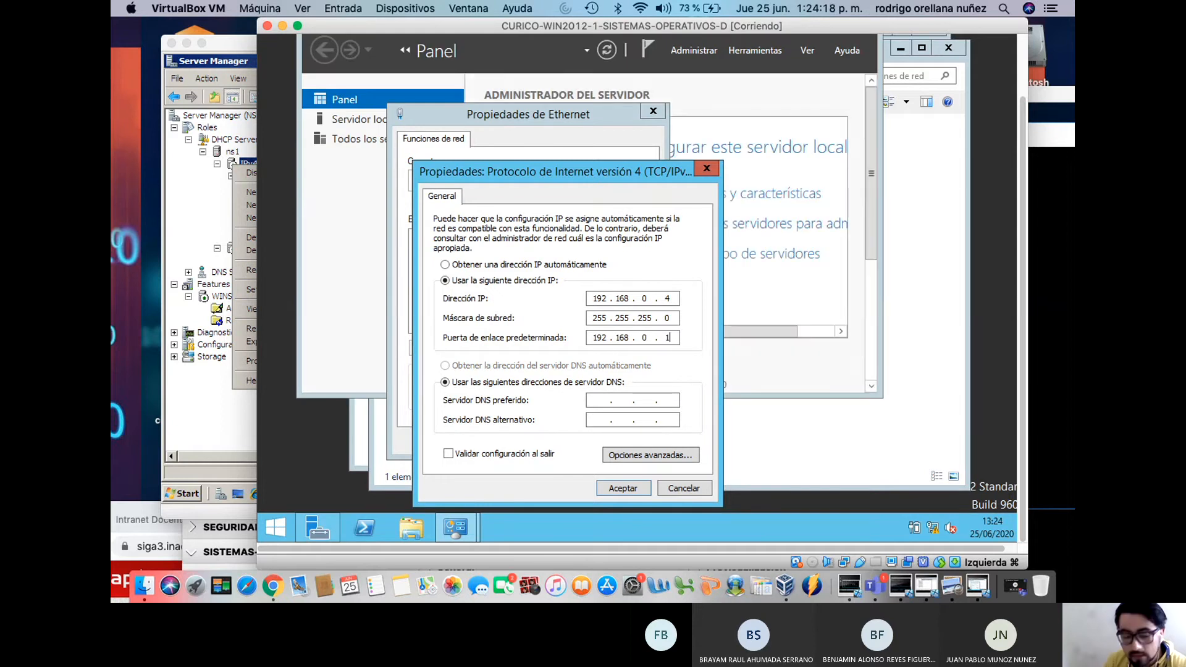
pyautogui.click(599, 400)
pyautogui.write('19')
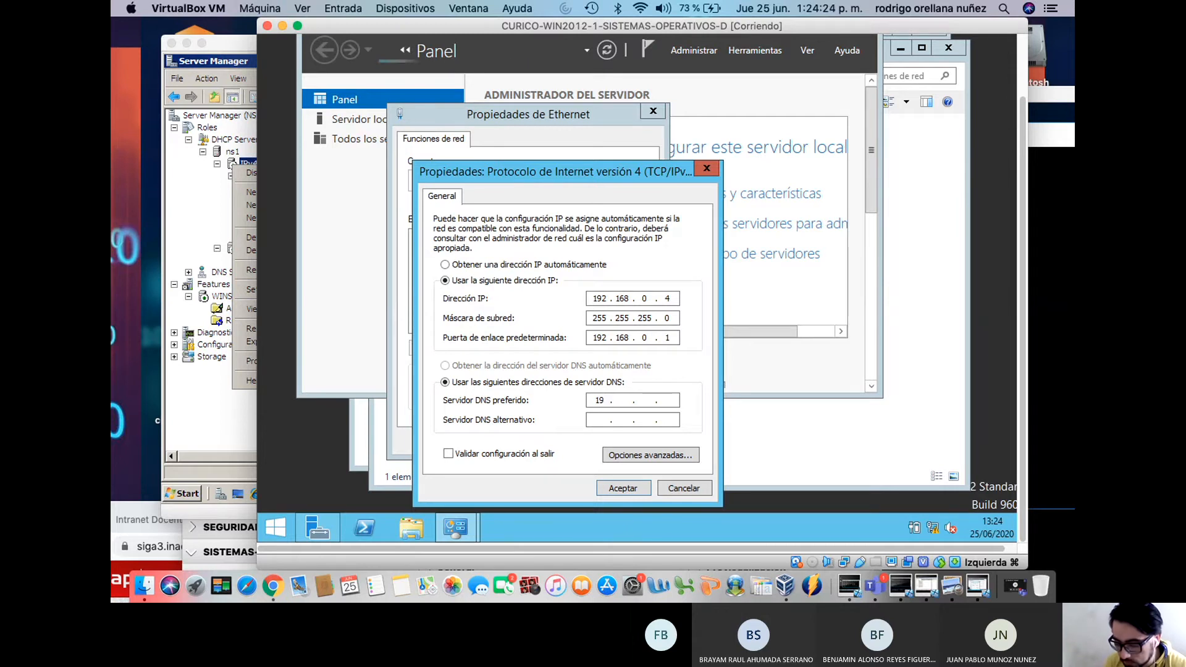
pyautogui.write('2 . 168')
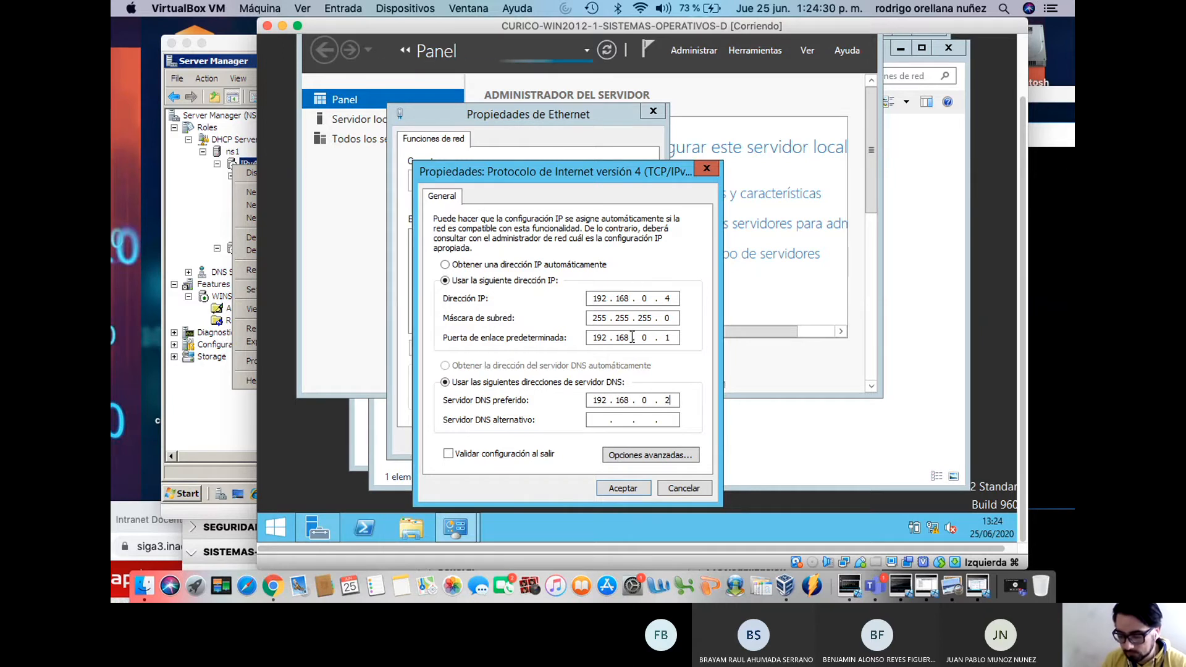
pyautogui.click(632, 491)
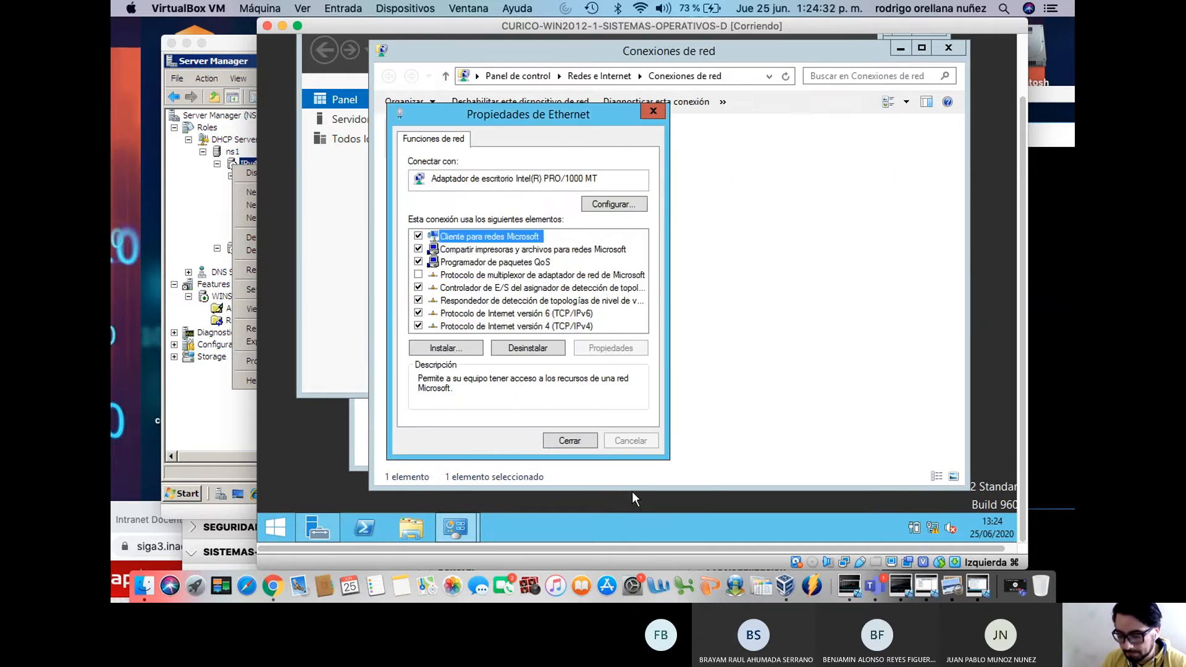
pyautogui.click(587, 440)
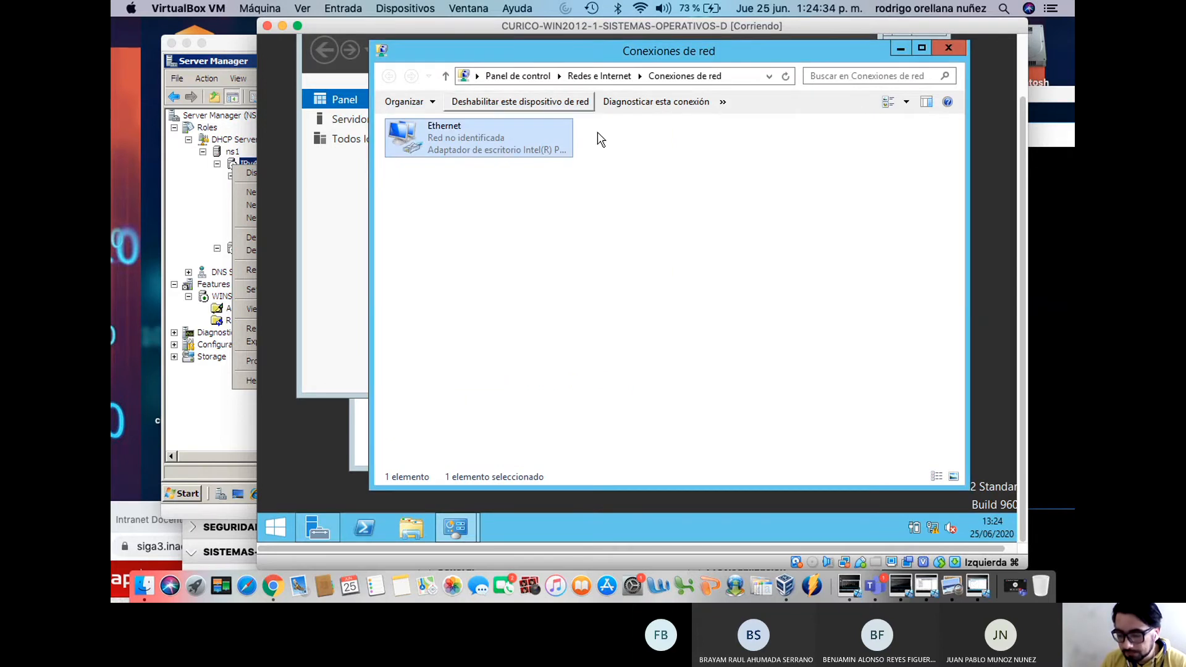
# Close the Network Connections window in the VM
pyautogui.click(958, 46)
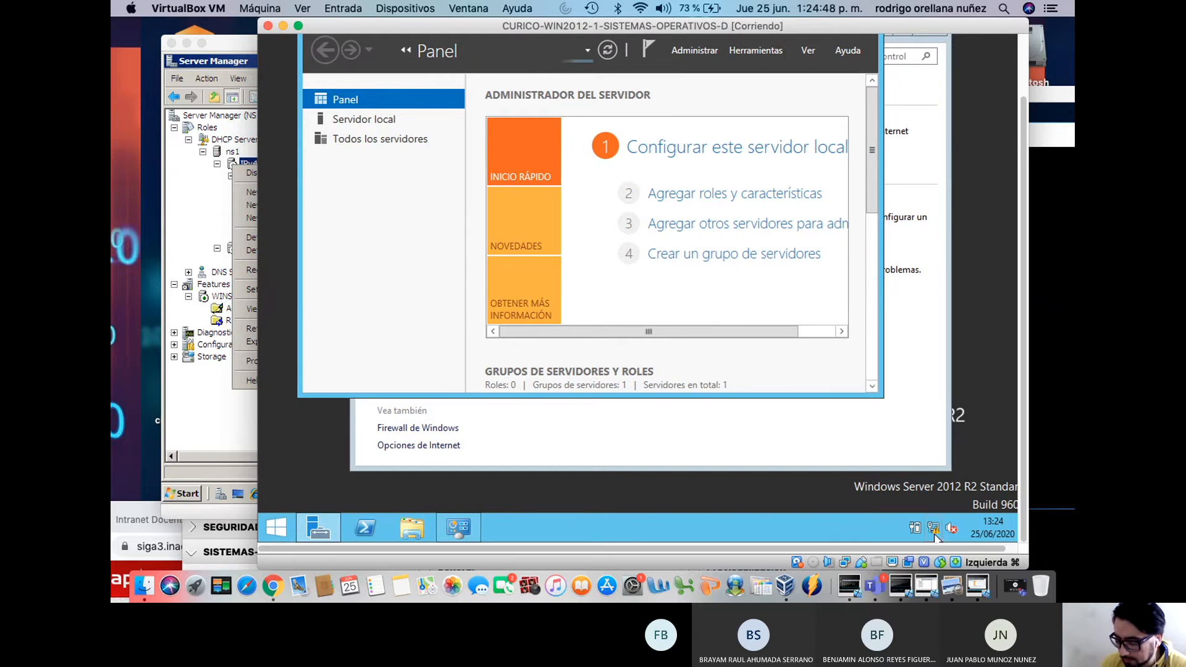
pyautogui.moveTo(935, 533)
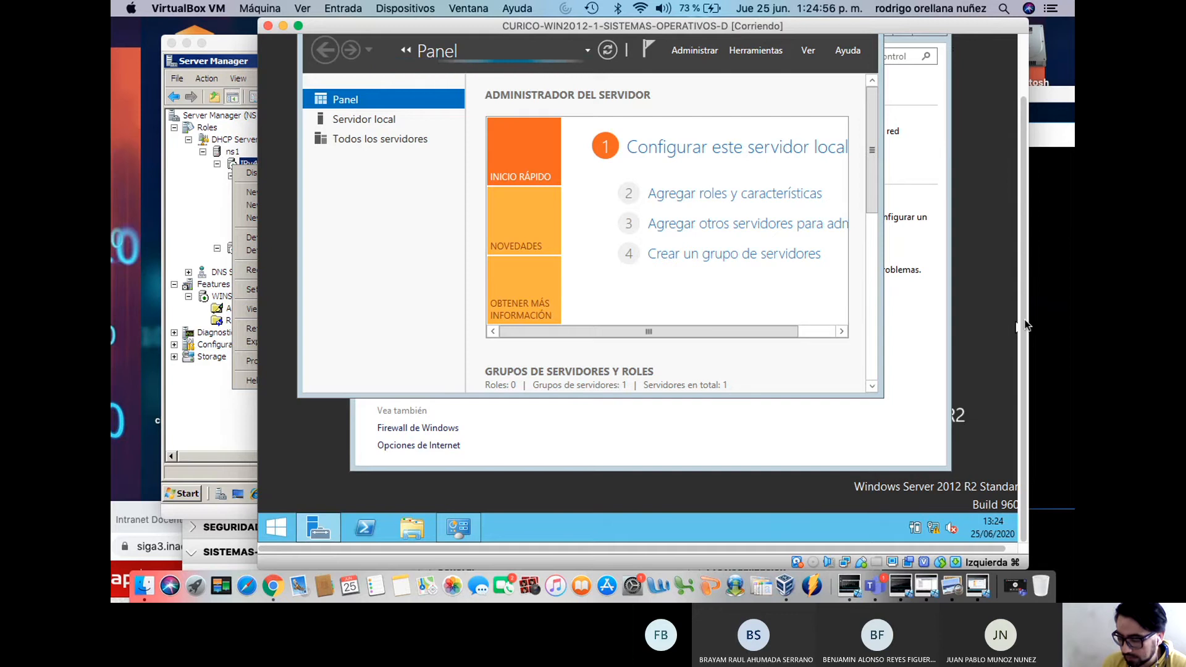
pyautogui.moveTo(1024, 323)
pyautogui.mouseDown()
pyautogui.moveTo(1030, 261)
pyautogui.moveTo(1025, 323)
pyautogui.mouseUp()
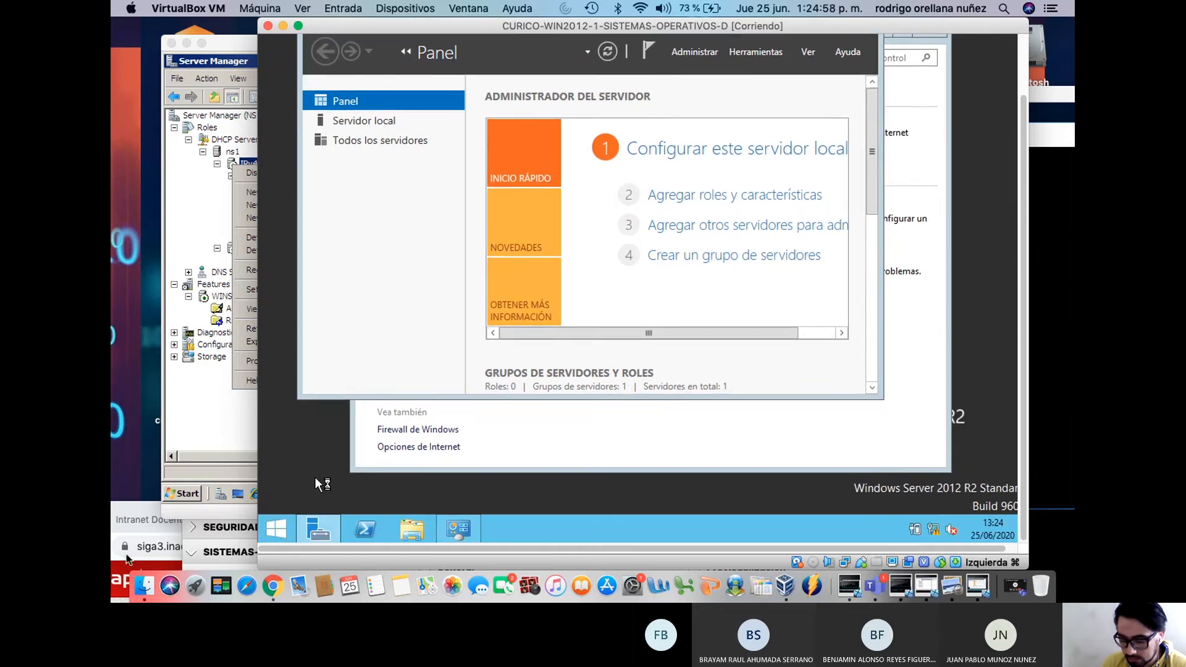
# Search 'bloc' from the Start screen and launch Notepad (Bloc de notas)
pyautogui.click(276, 527)
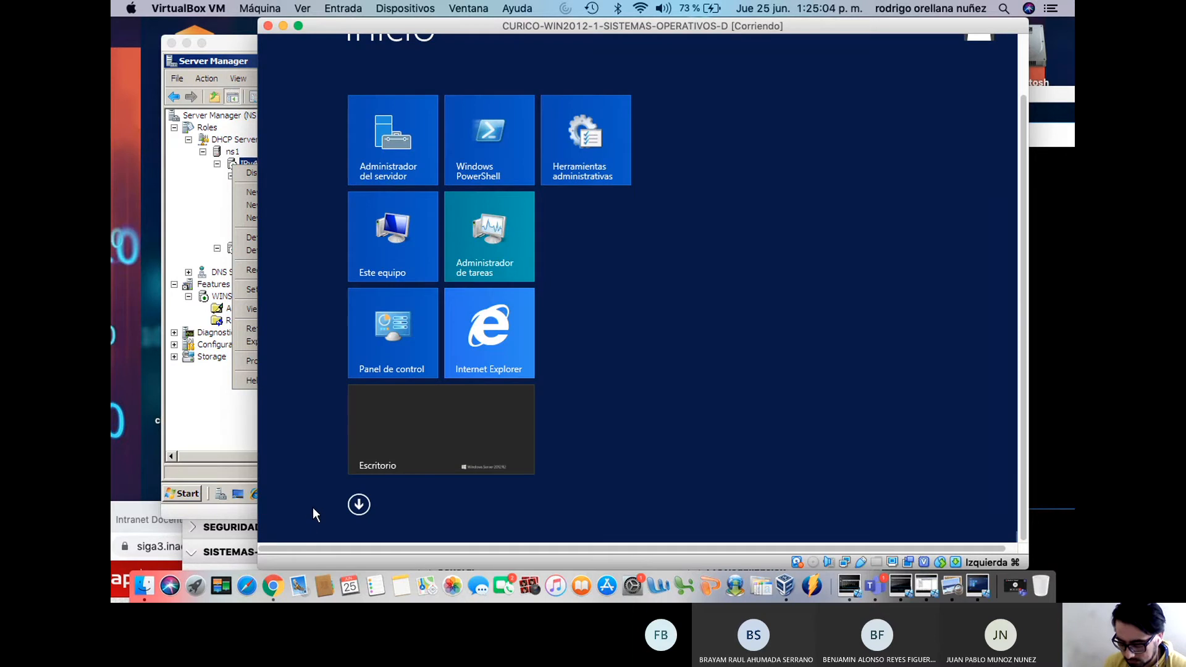
pyautogui.write('bl')
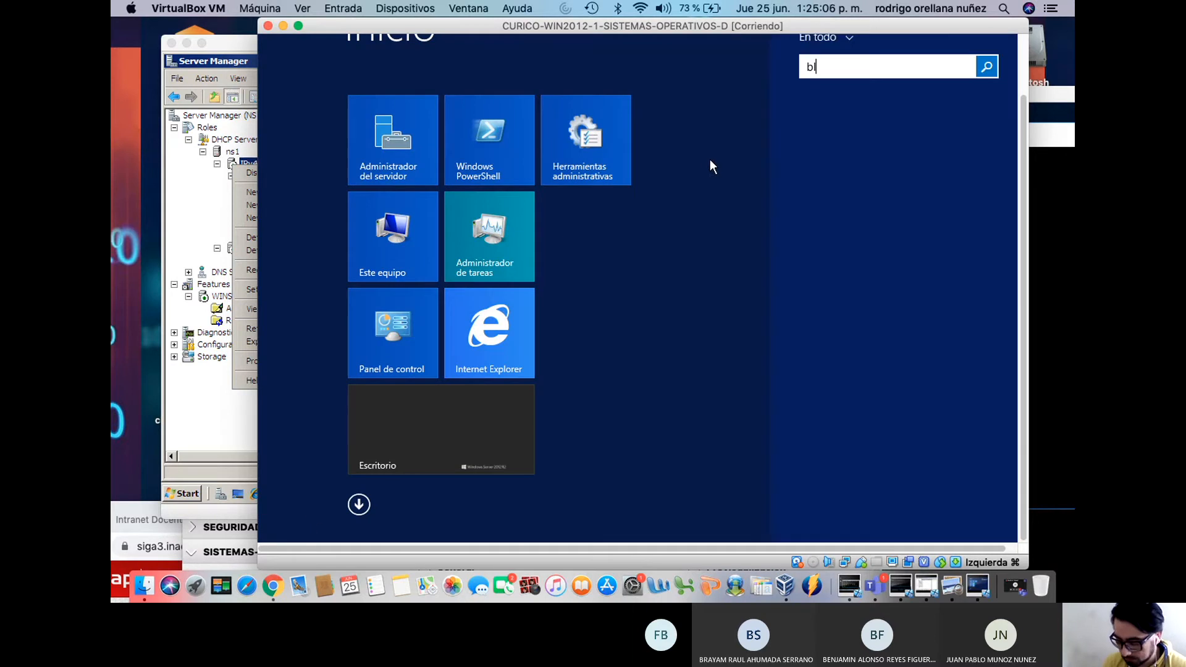
pyautogui.write('oc de notas')
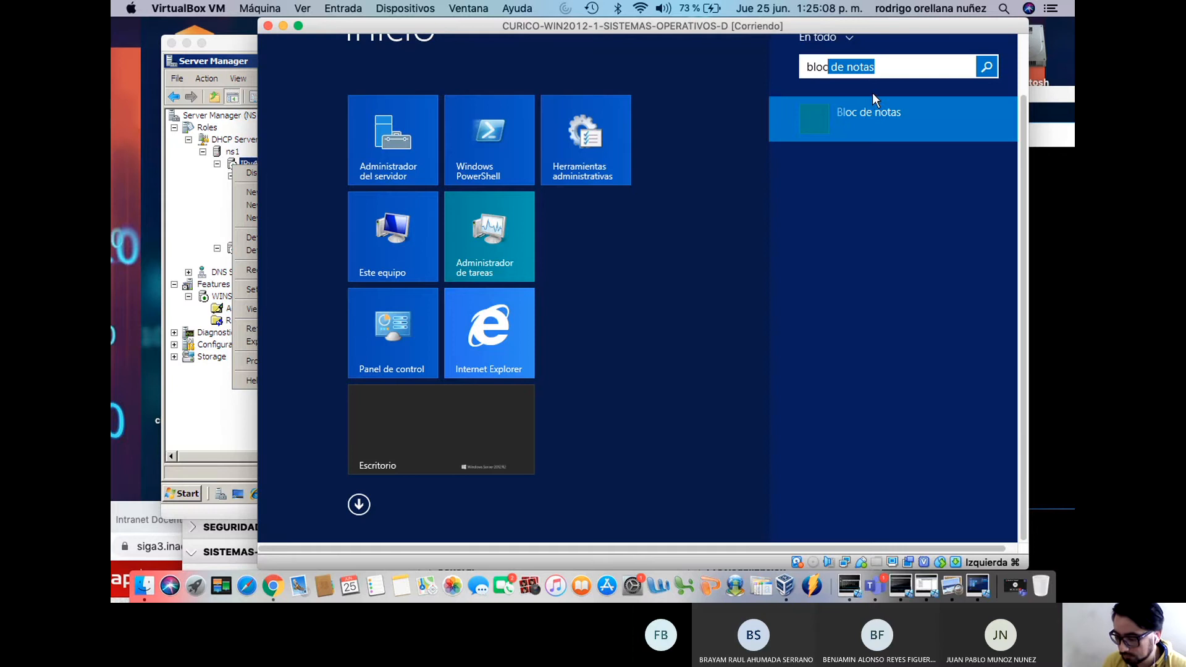
pyautogui.click(861, 112)
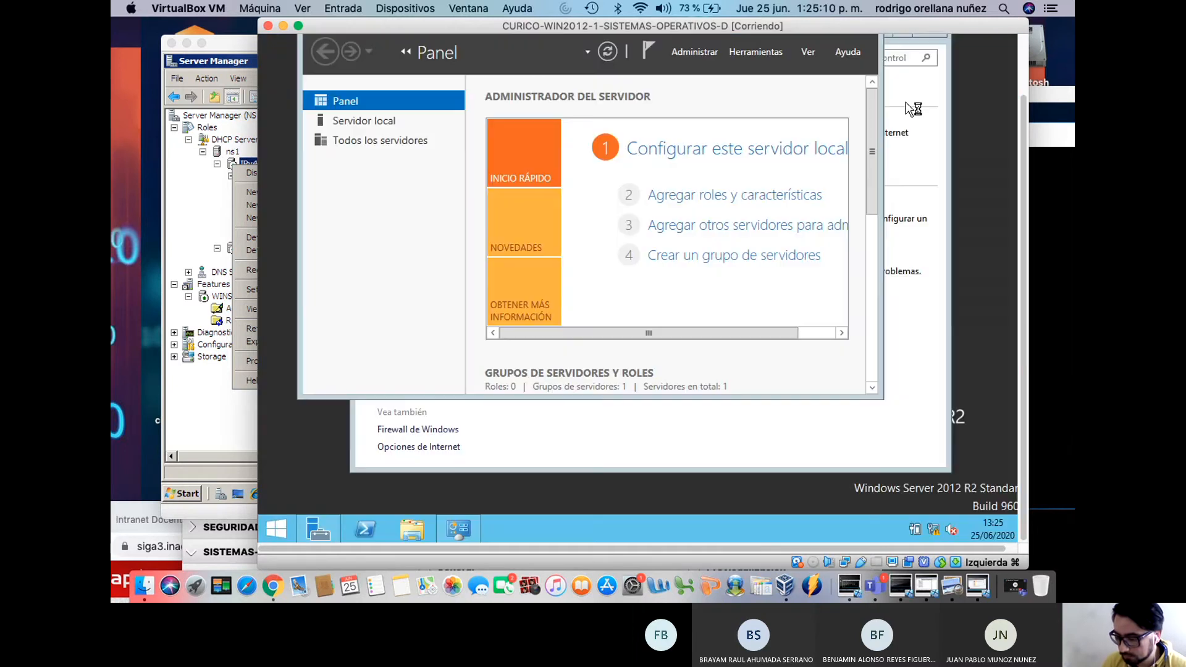
pyautogui.scroll(3, 1022, 128)
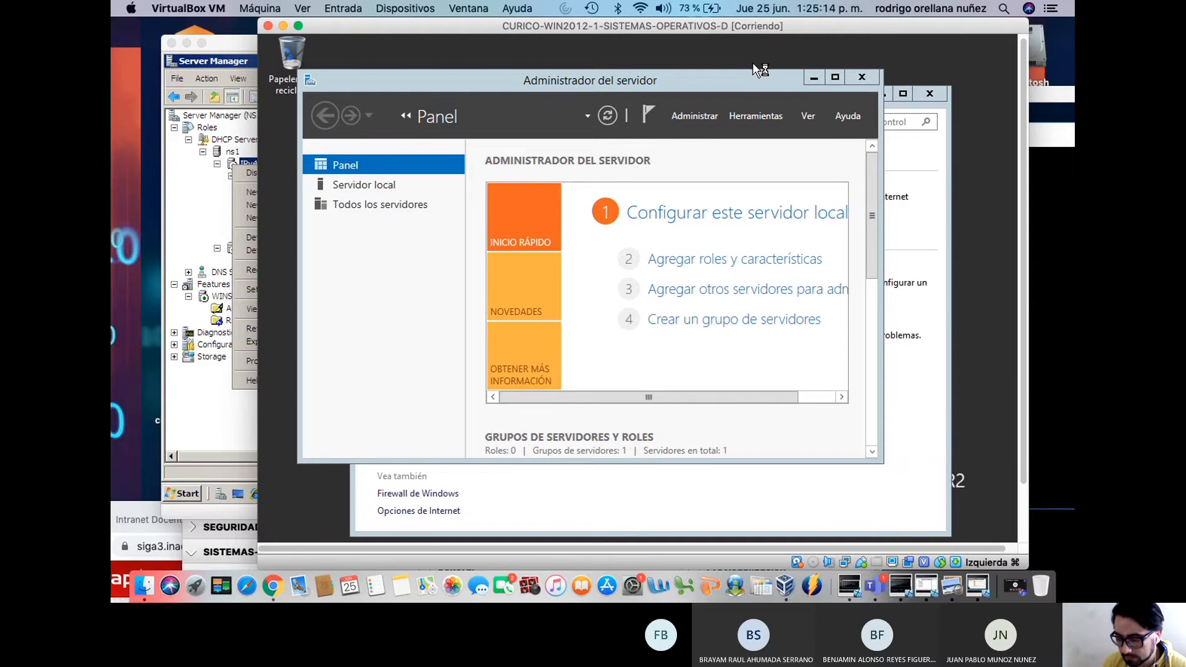
# Reposition the Server Manager and VM windows, declining the incoming phone call
pyautogui.moveTo(734, 79); pyautogui.dragTo(793, 62)
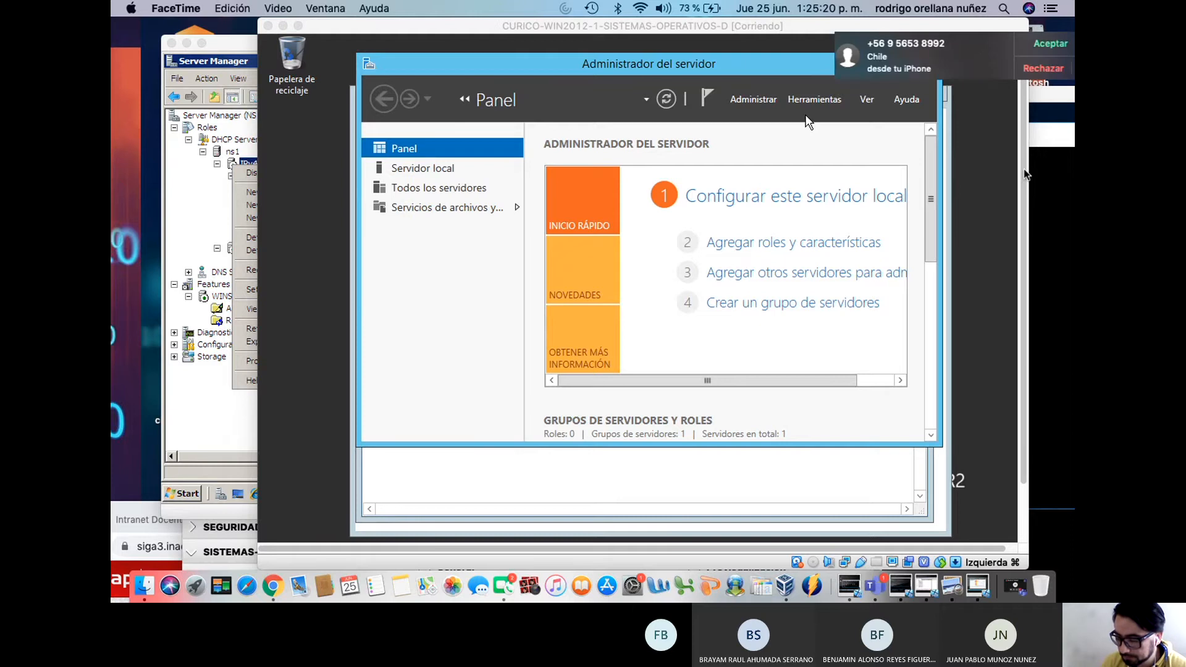
pyautogui.click(1017, 68)
pyautogui.moveTo(1021, 134); pyautogui.dragTo(1032, 89)
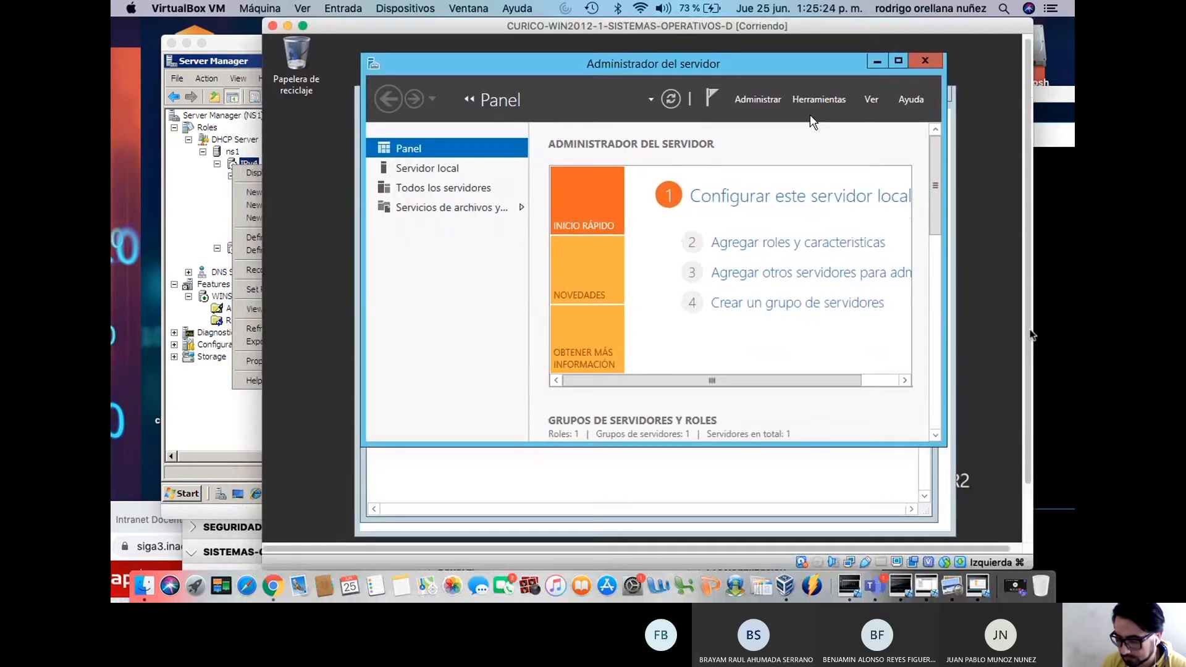
pyautogui.moveTo(1028, 320); pyautogui.dragTo(1028, 379)
# Start the note with 'ip 192.168' and open the Ethernet connection's status details
pyautogui.click(508, 526)
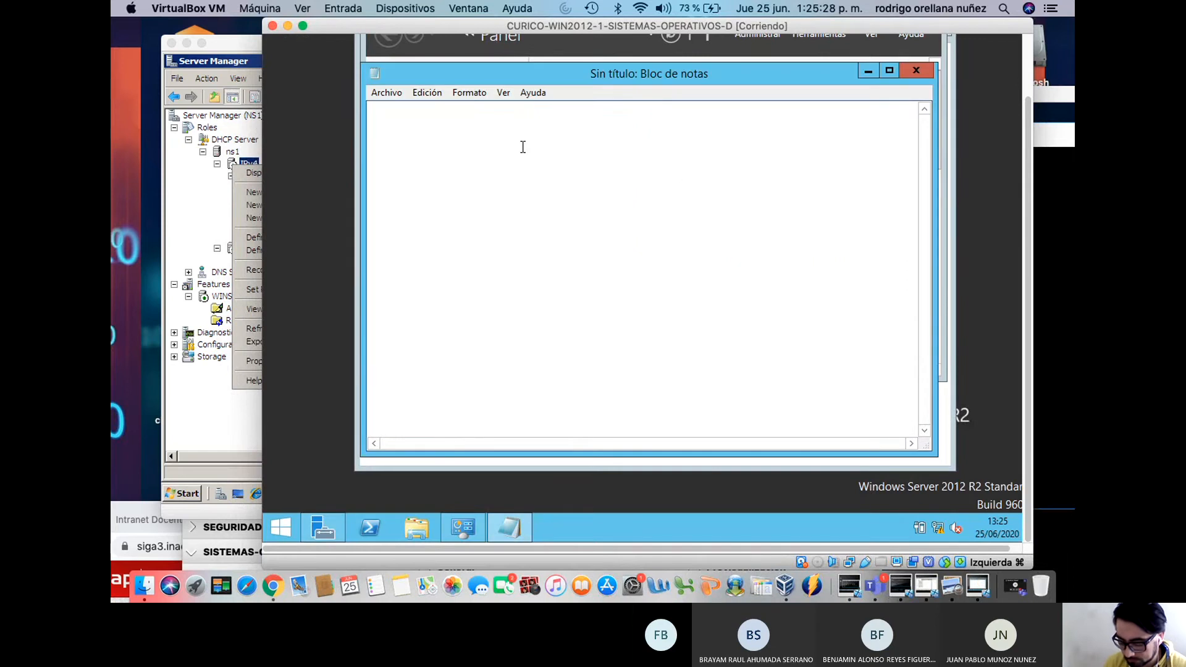
pyautogui.write('ip 192.168.0.')
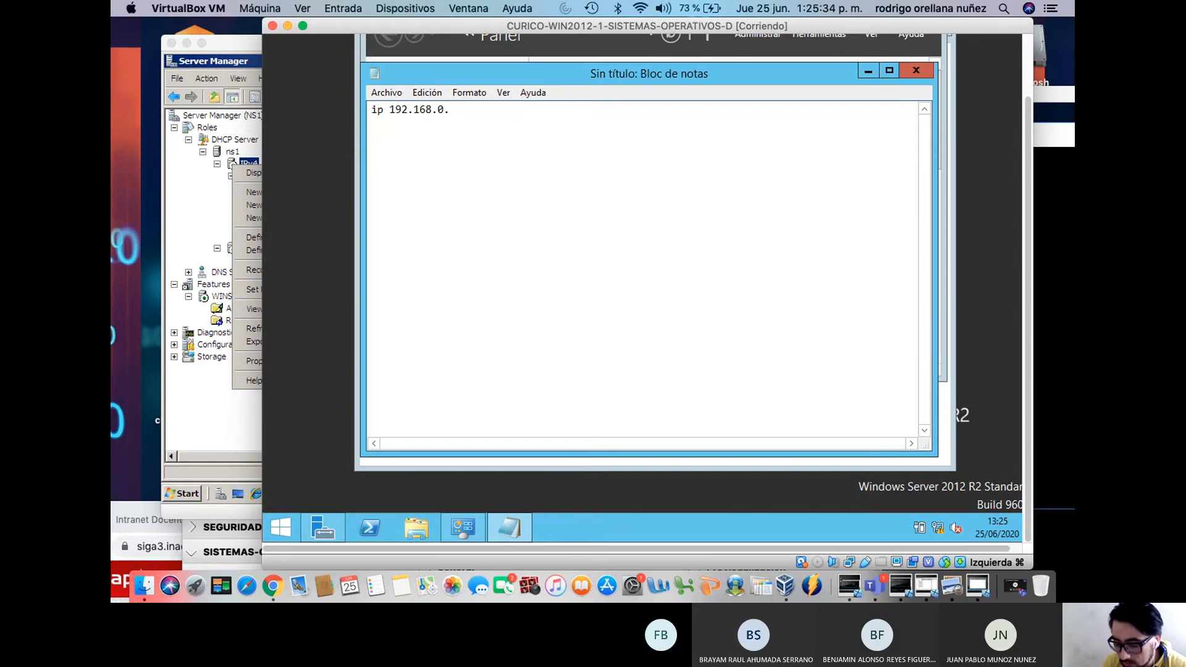
pyautogui.click(463, 527)
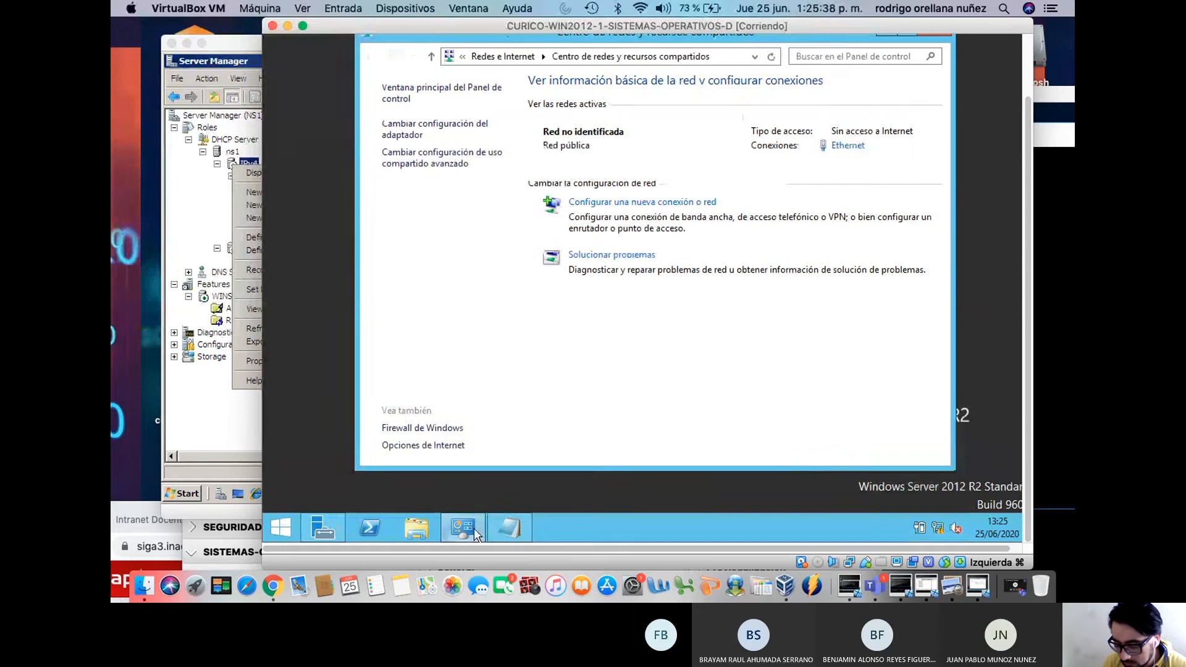
pyautogui.click(467, 531)
pyautogui.click(469, 534)
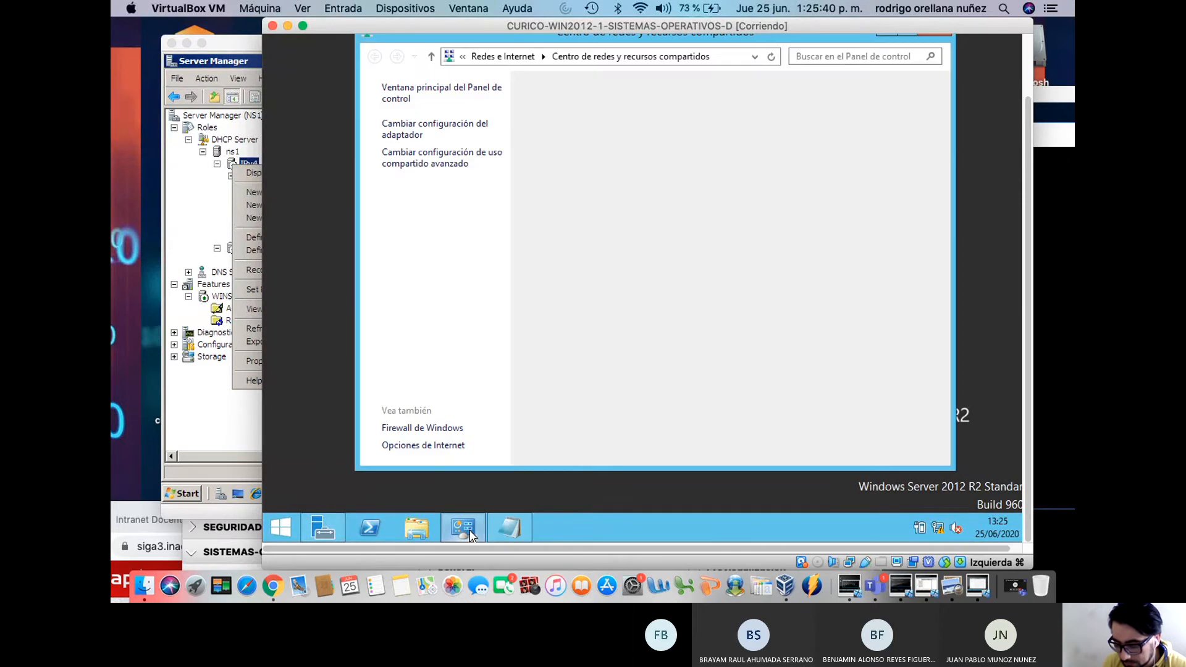
pyautogui.click(414, 128)
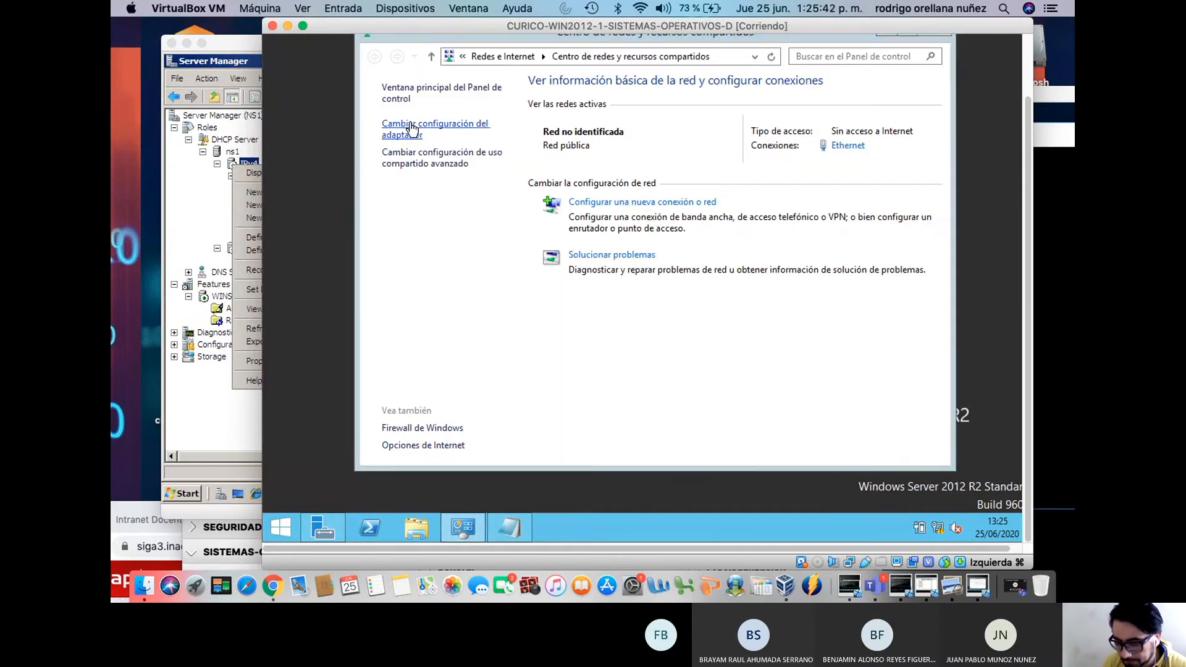
pyautogui.rightClick(411, 123)
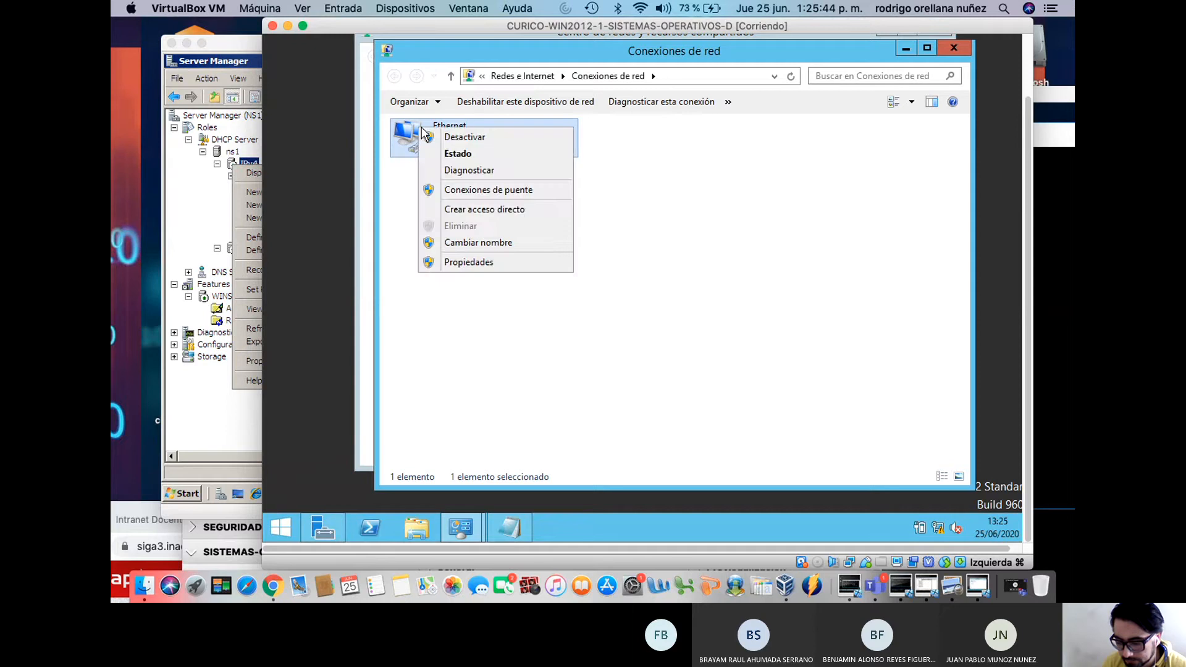
pyautogui.click(452, 155)
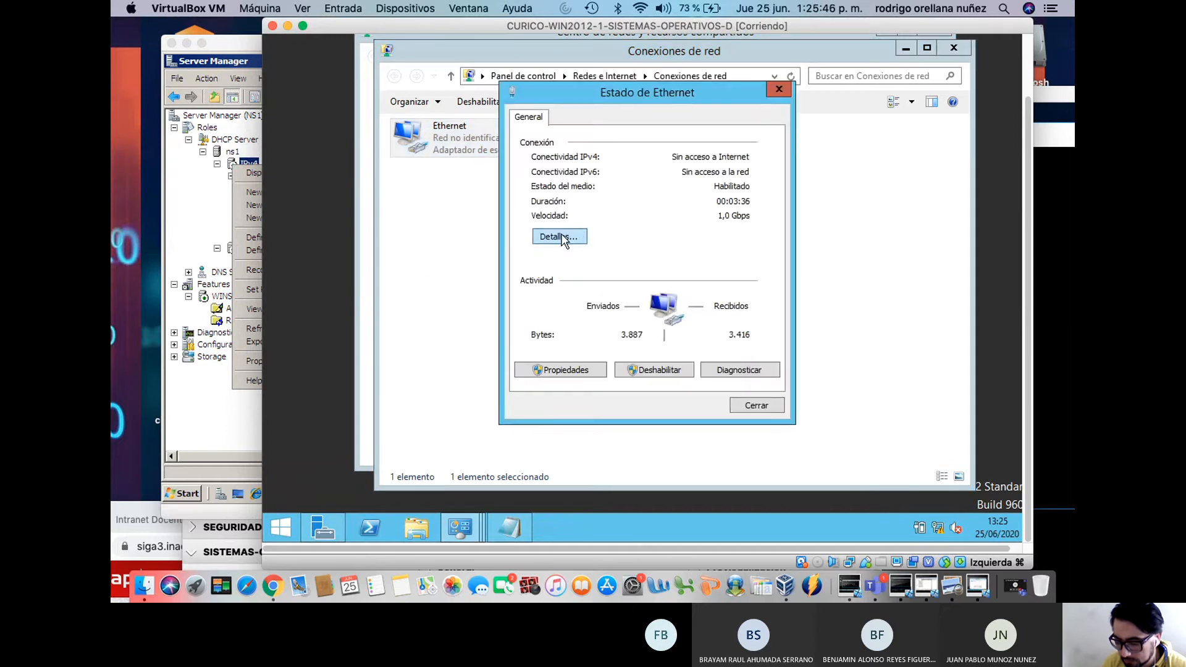
pyautogui.click(562, 237)
# Complete the note: ip 192.168.0.4, mascara 255.255.255.0, gateway 192.168.0.1, dns 192.168.0.2
pyautogui.click(518, 528)
pyautogui.write('4 ')
pyautogui.write('mascar')
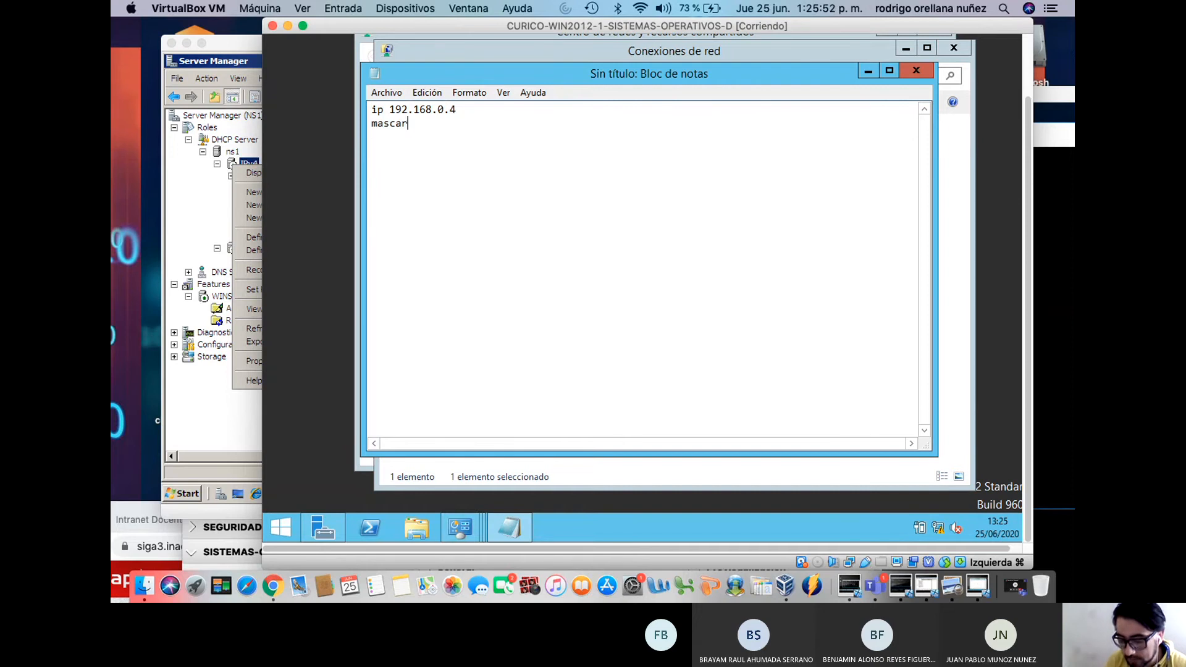
pyautogui.write('a 255.255.255.')
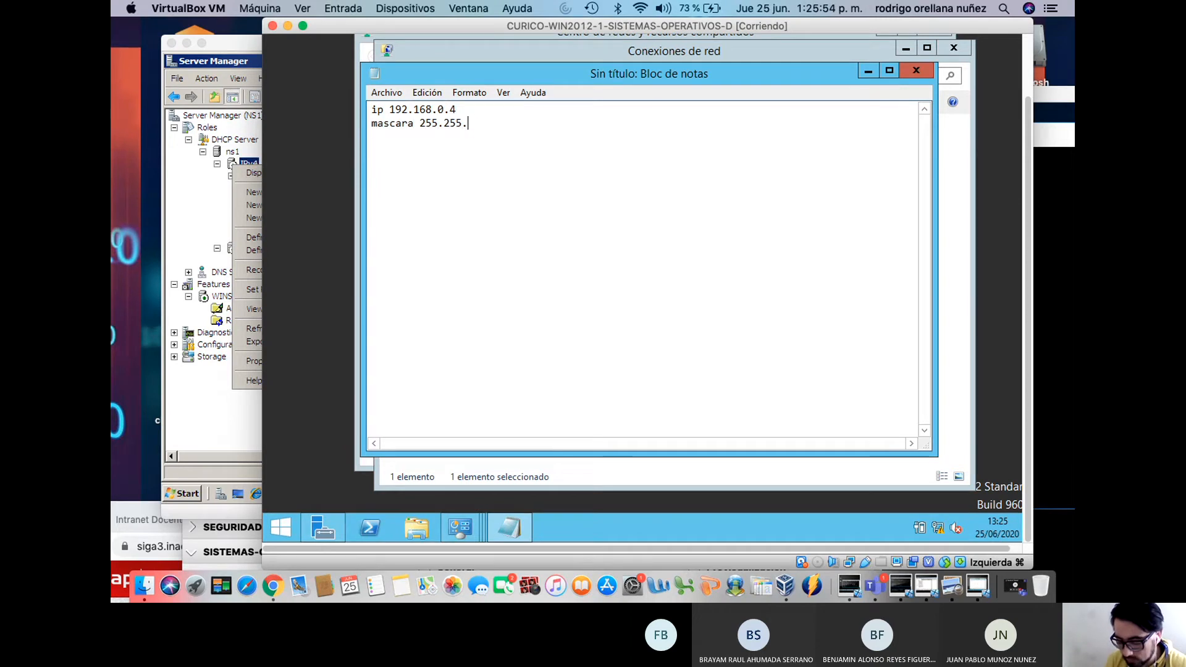
pyautogui.write('0')
pyautogui.press('Return')
pyautogui.write('gate')
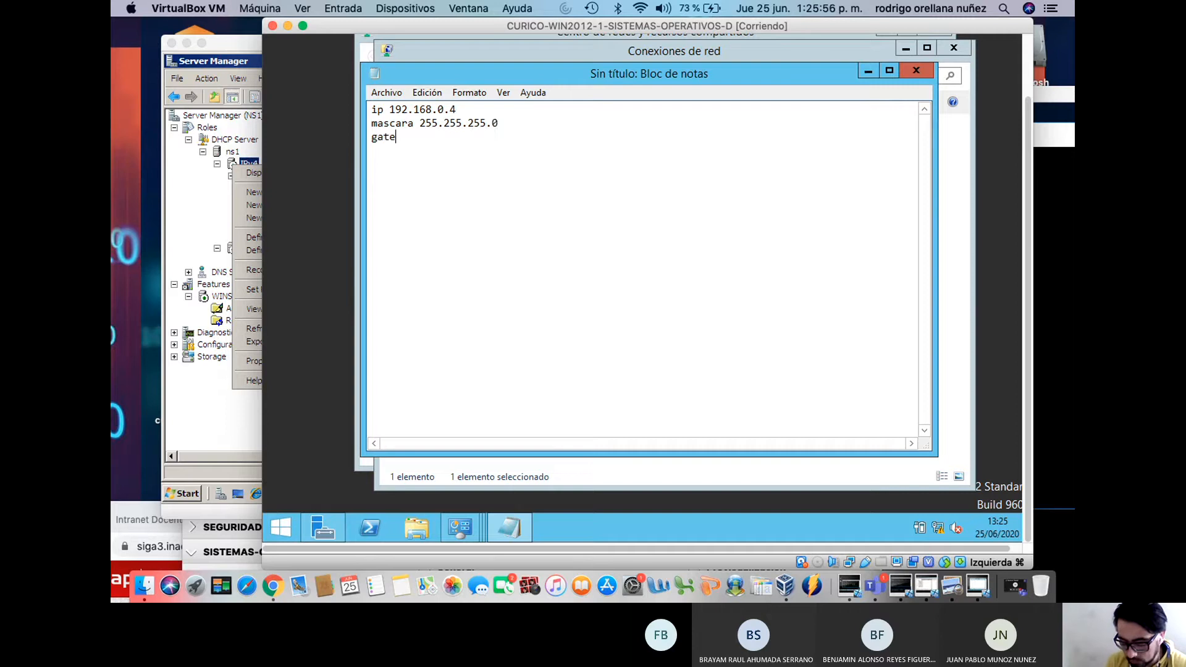
pyautogui.write('way 192.168')
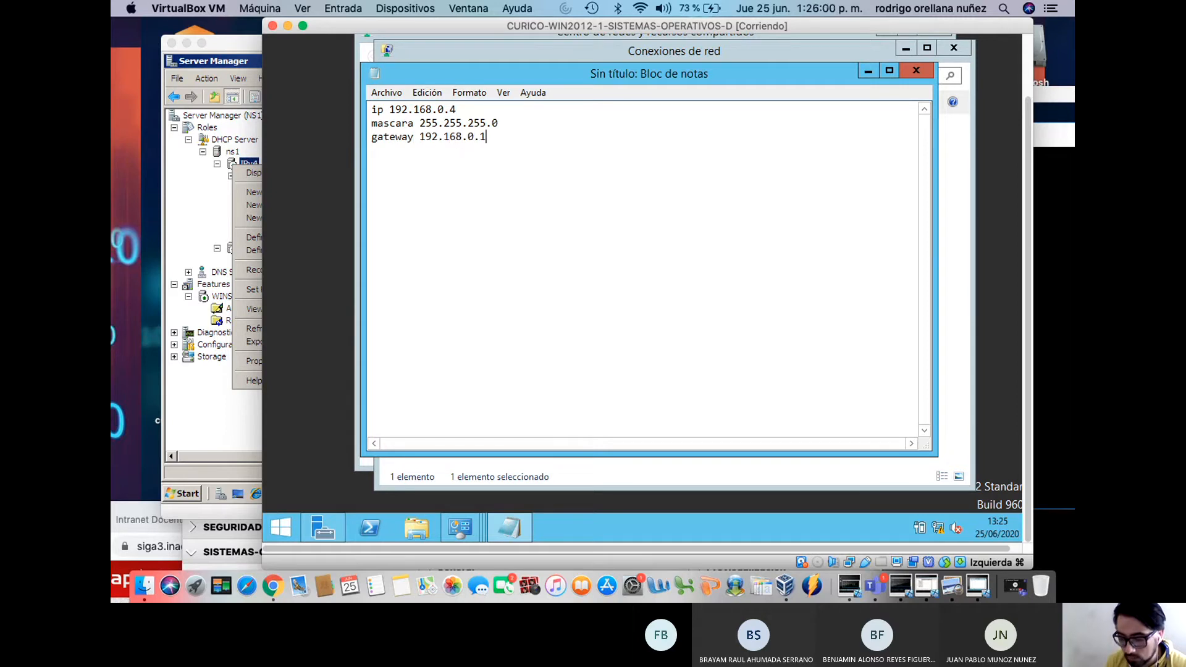
pyautogui.write('.0.1')
pyautogui.press('Return')
pyautogui.write('dns 192.168.0.2')
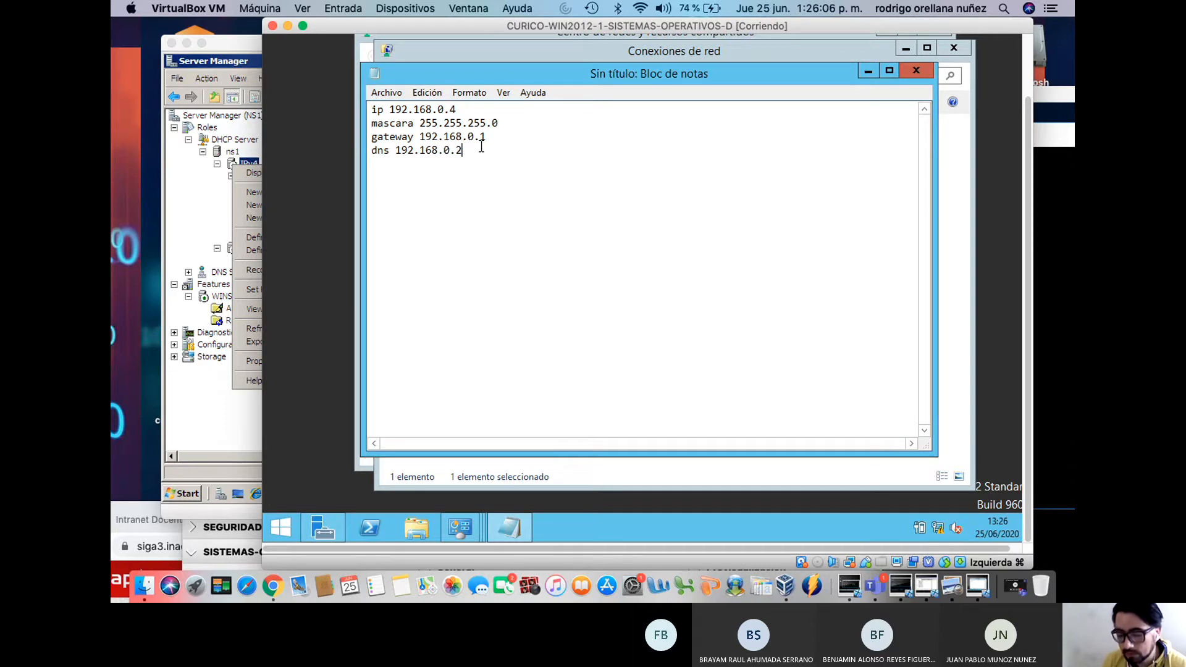
pyautogui.moveTo(471, 161); pyautogui.dragTo(354, 105)
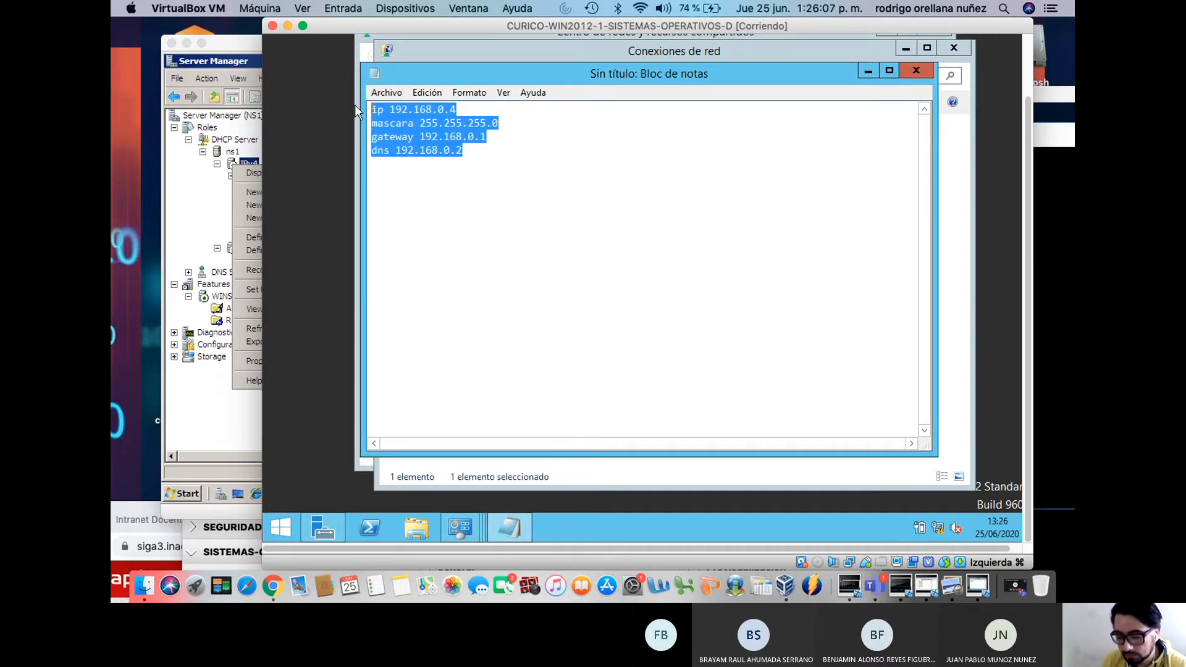
# Save the notes to the Escritorio (desktop) as 'configuracion ip'
pyautogui.click(391, 91)
pyautogui.click(425, 138)
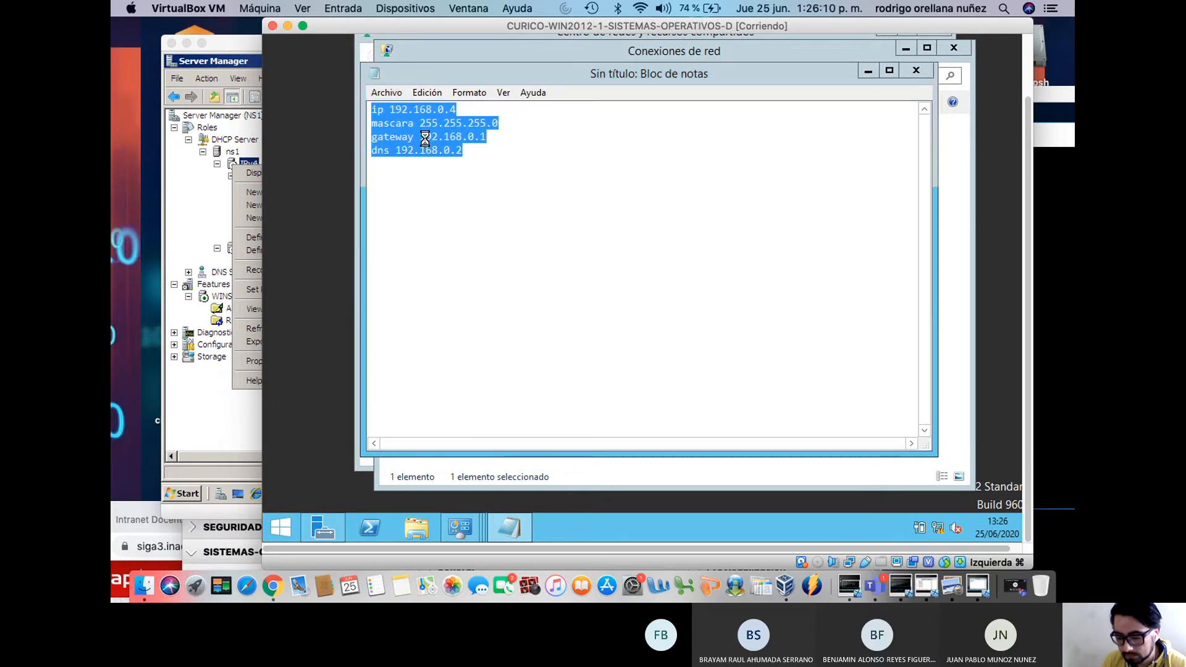
pyautogui.click(431, 223)
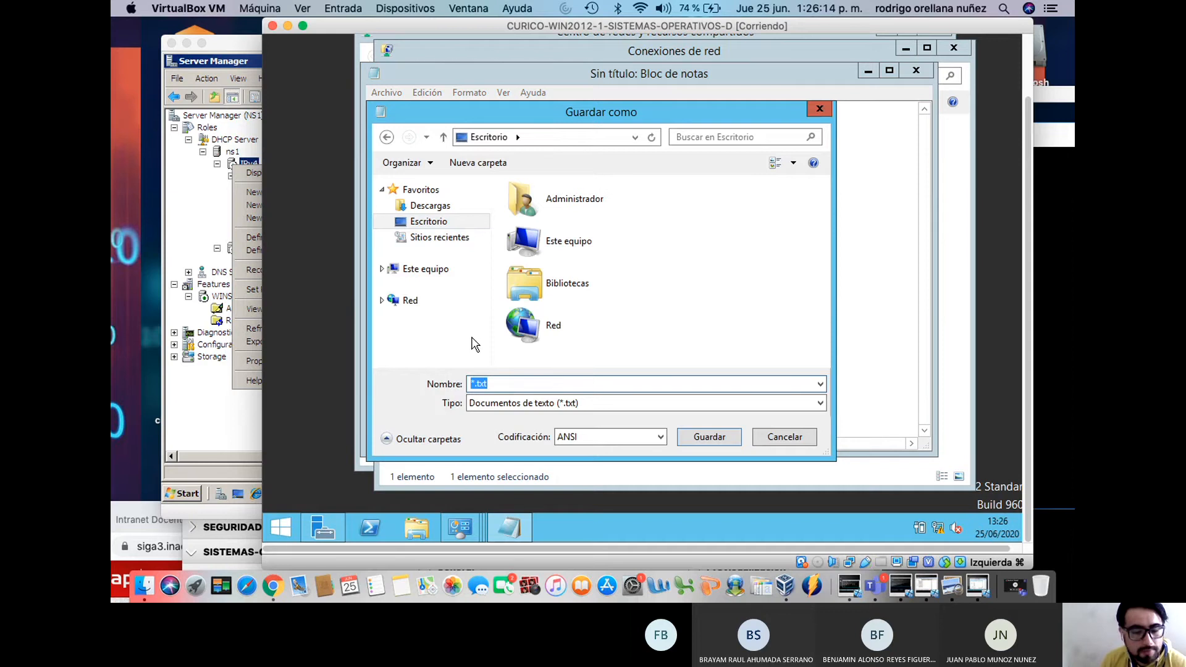
pyautogui.write('conf')
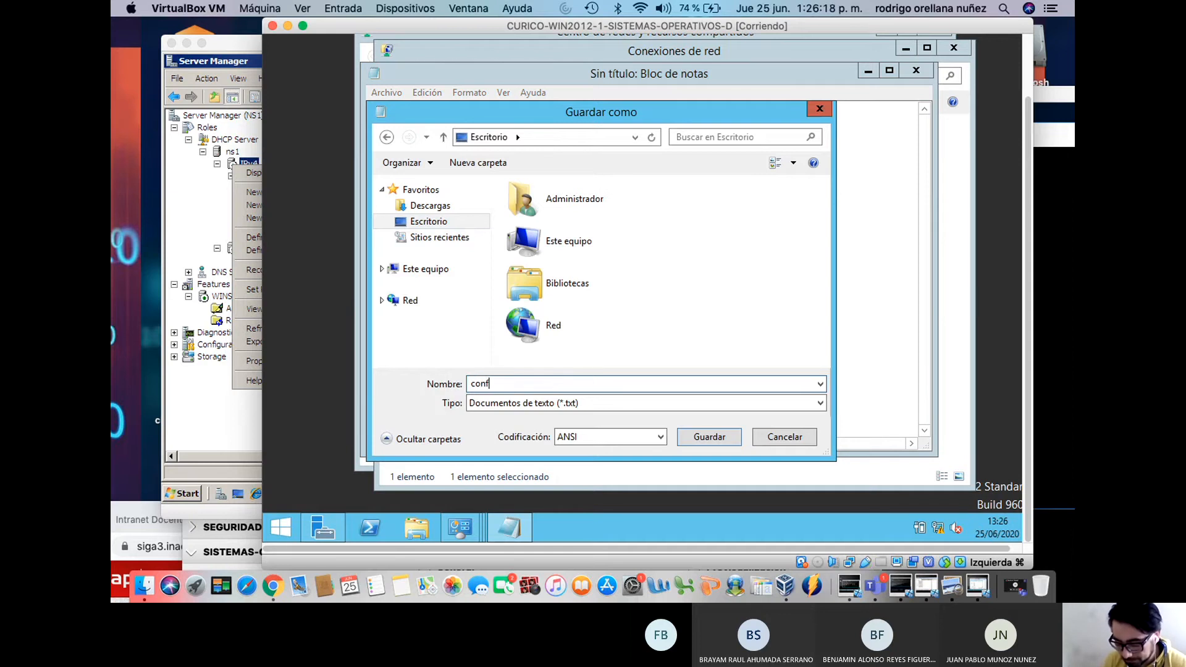
pyautogui.write('igurcion ip')
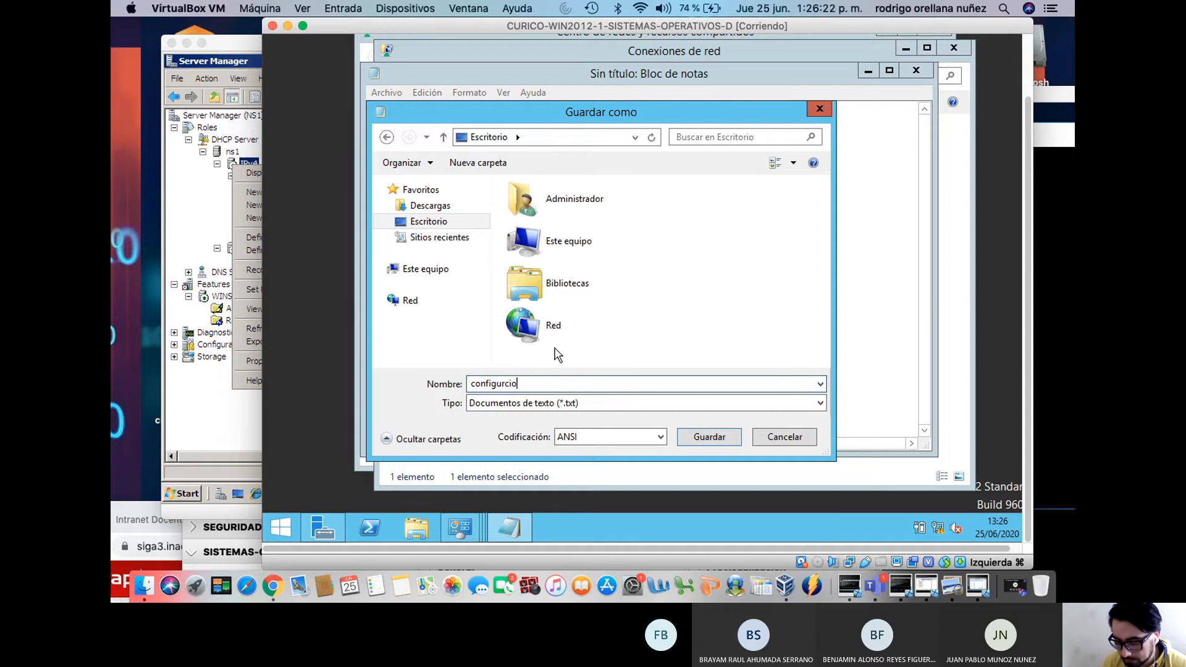
pyautogui.press('BackSpace')
pyautogui.write('ac')
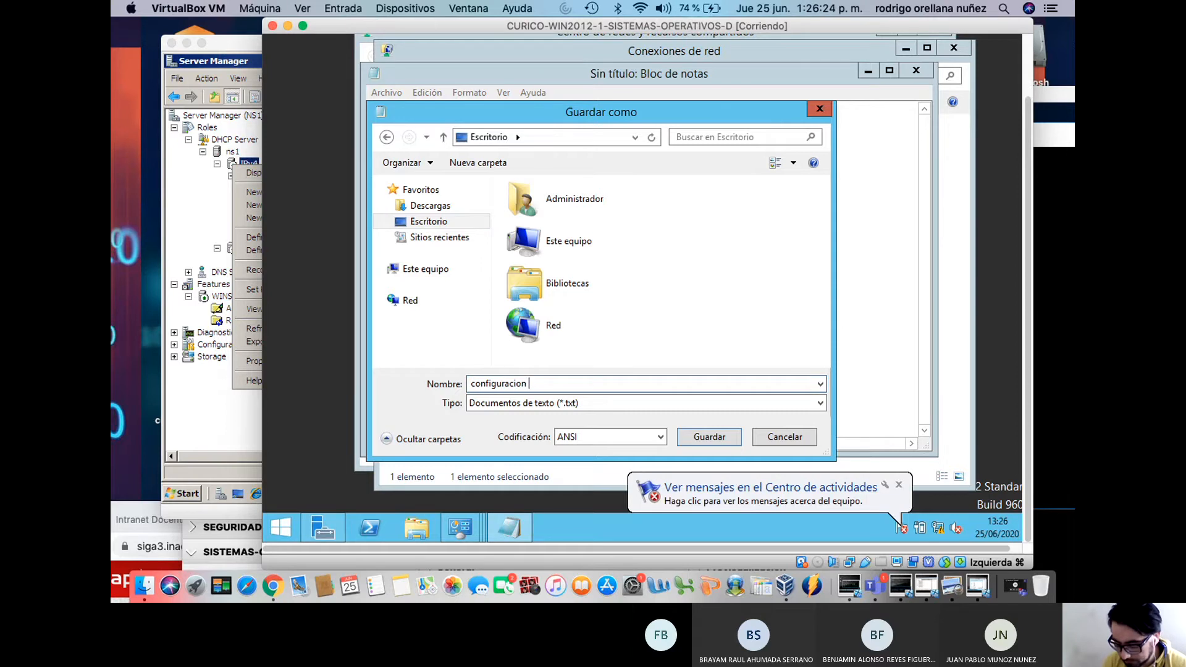
pyautogui.click(446, 223)
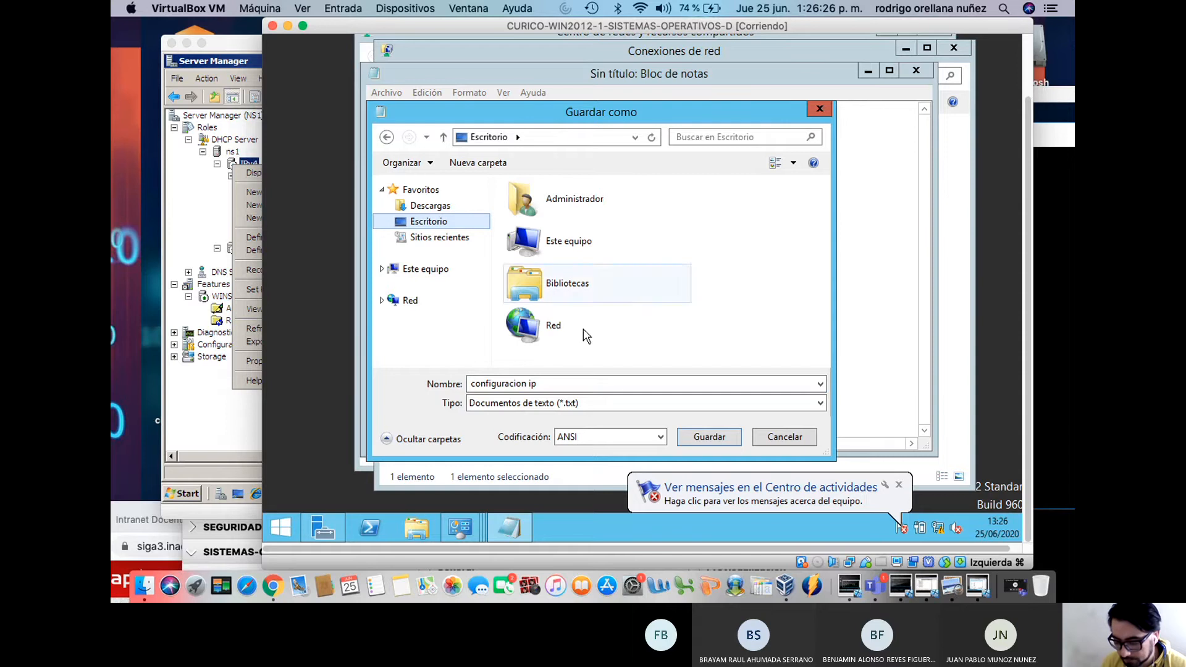
pyautogui.click(681, 433)
pyautogui.click(580, 291)
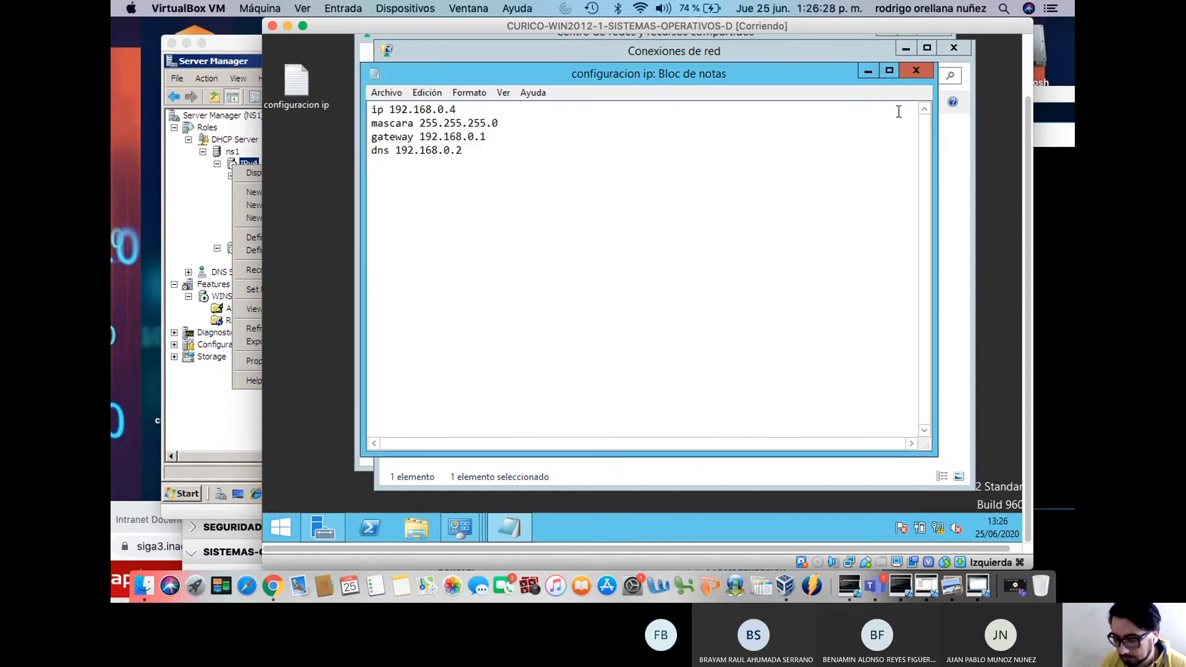
pyautogui.moveTo(508, 192); pyautogui.dragTo(370, 108)
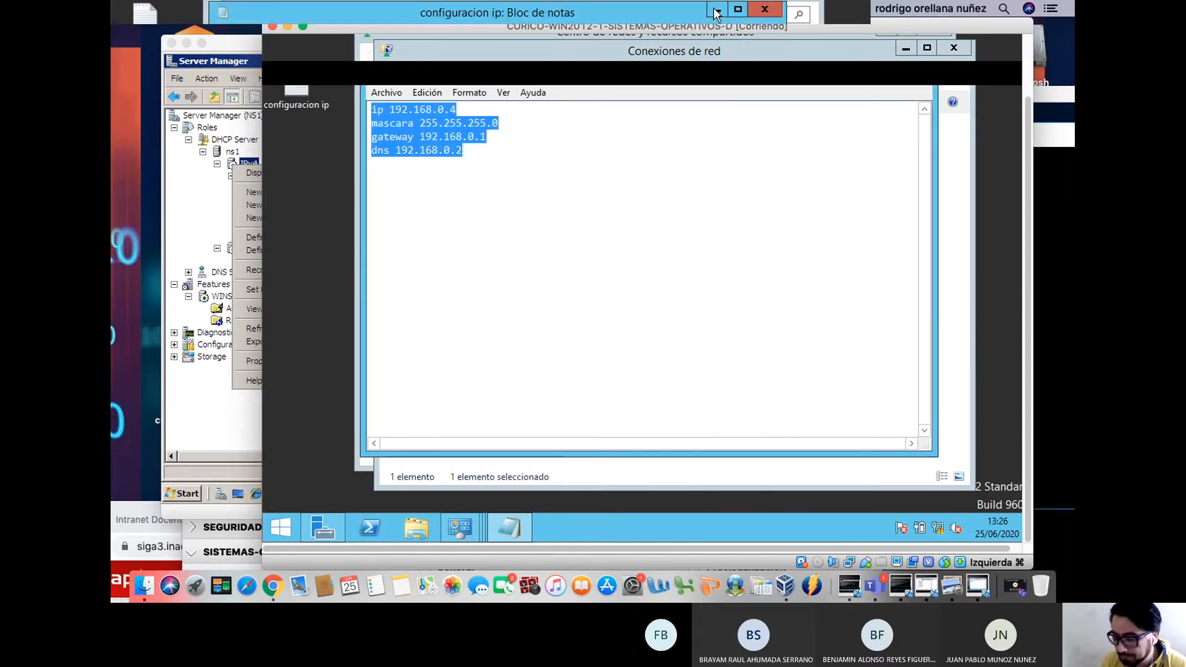
pyautogui.click(961, 49)
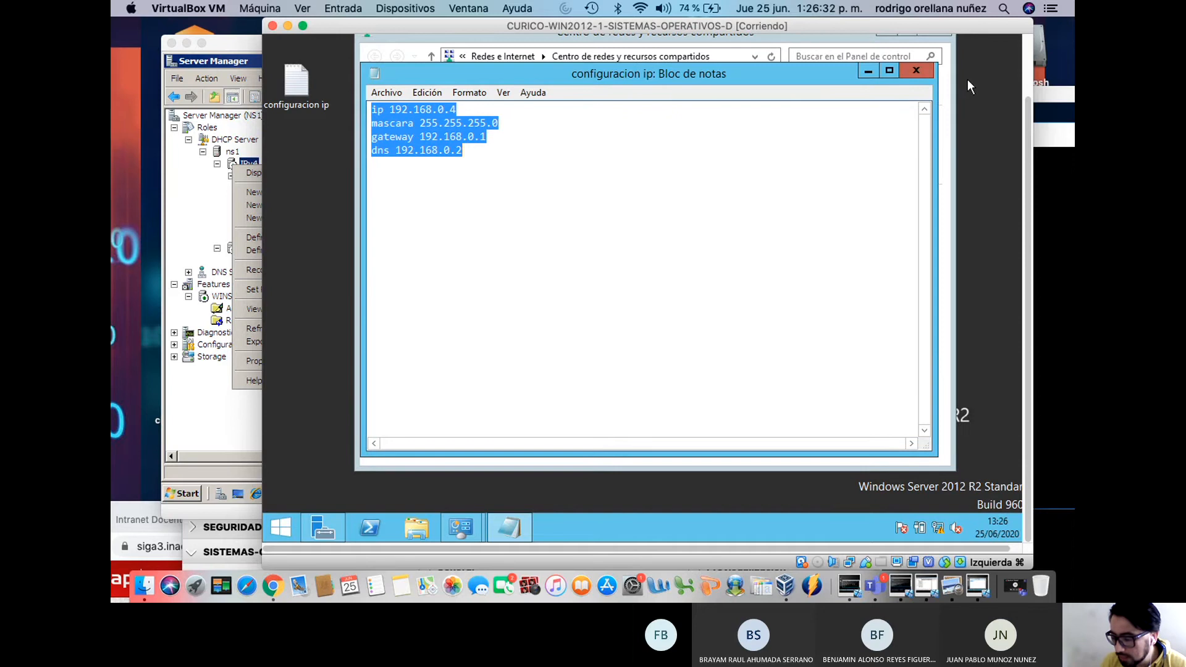
# Close Notepad, the Ethernet Detalles, Propiedades and Estado dialogs, and Centro de redes
pyautogui.click(925, 73)
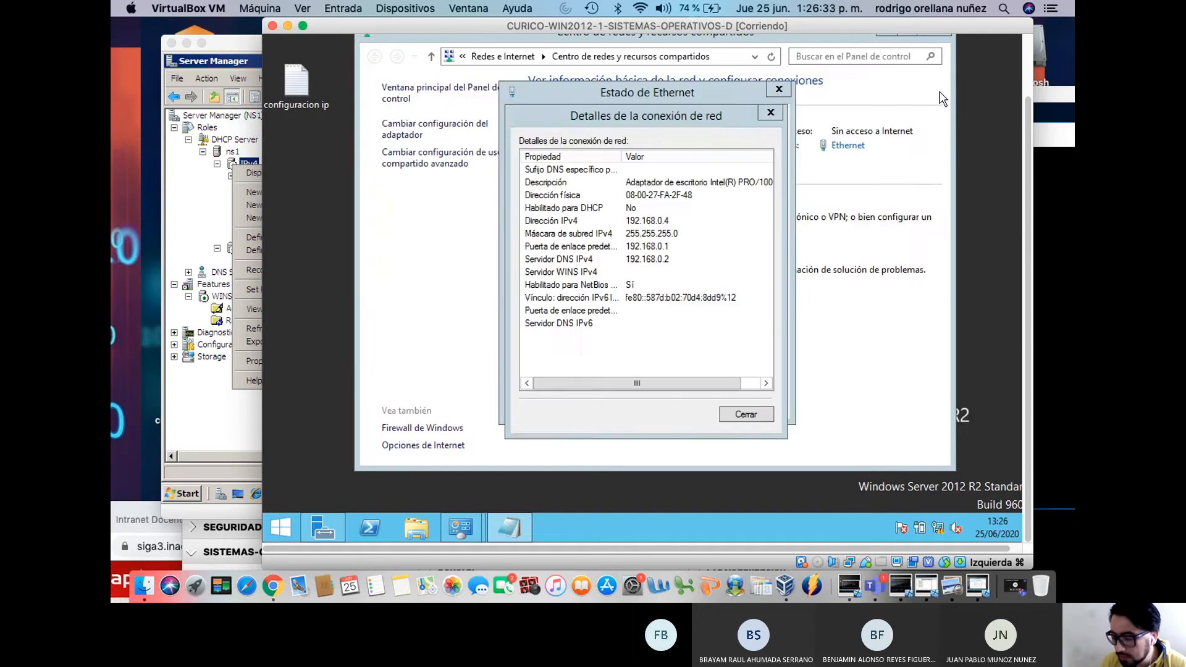
pyautogui.click(746, 414)
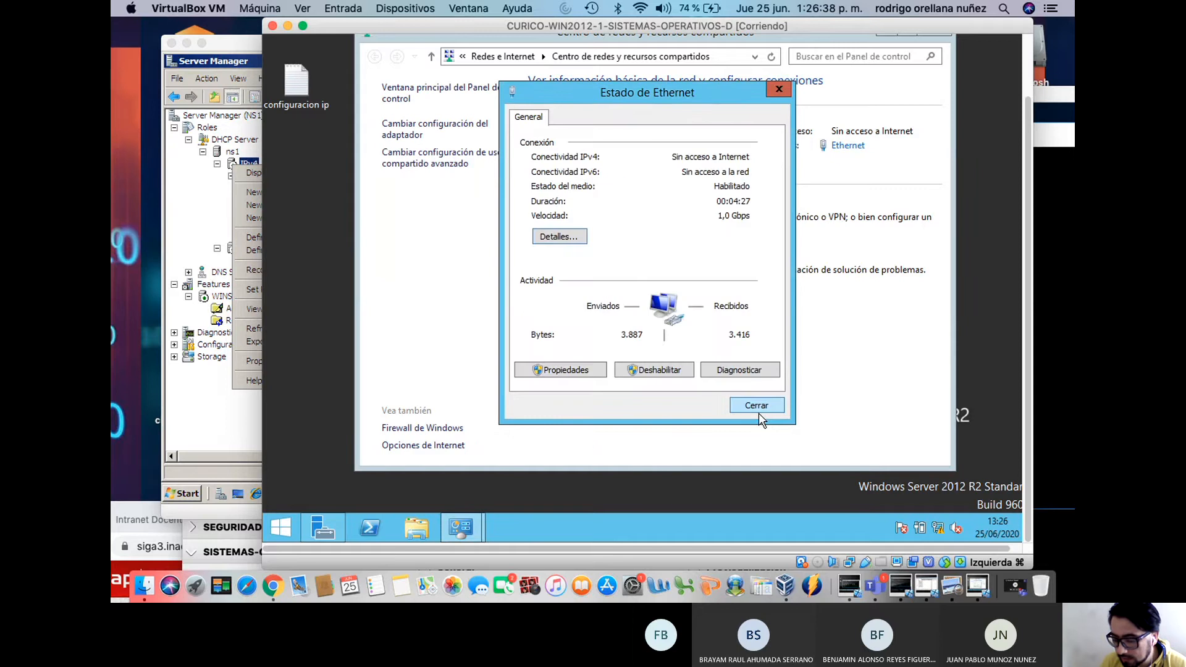
pyautogui.click(585, 374)
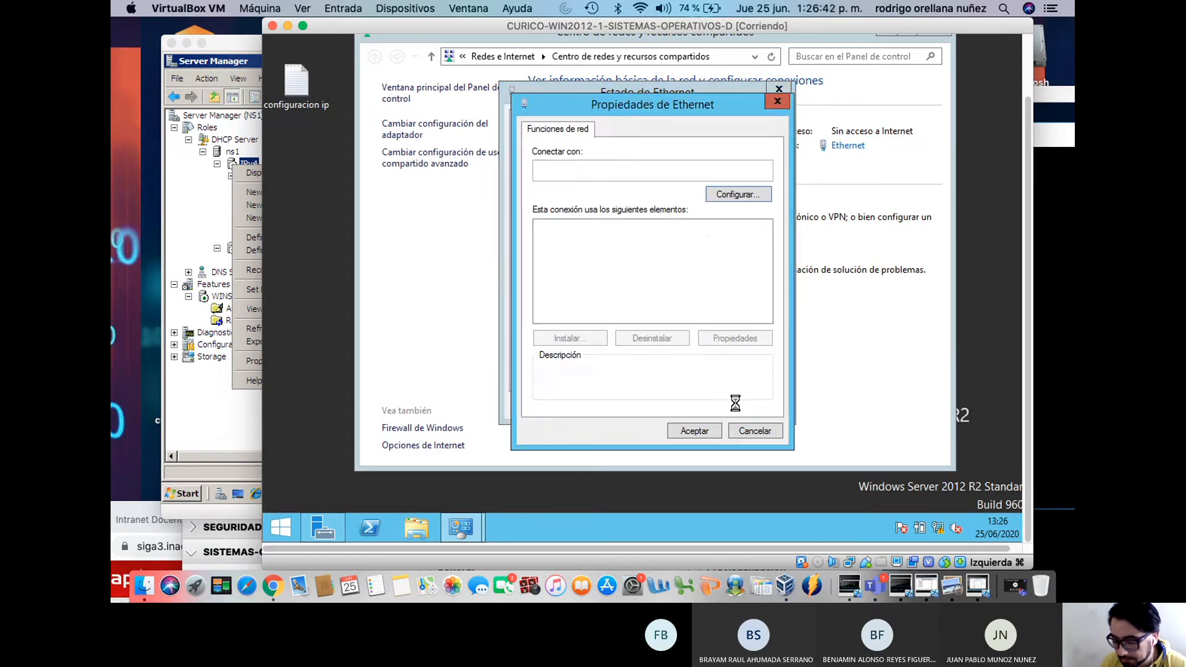
pyautogui.click(756, 424)
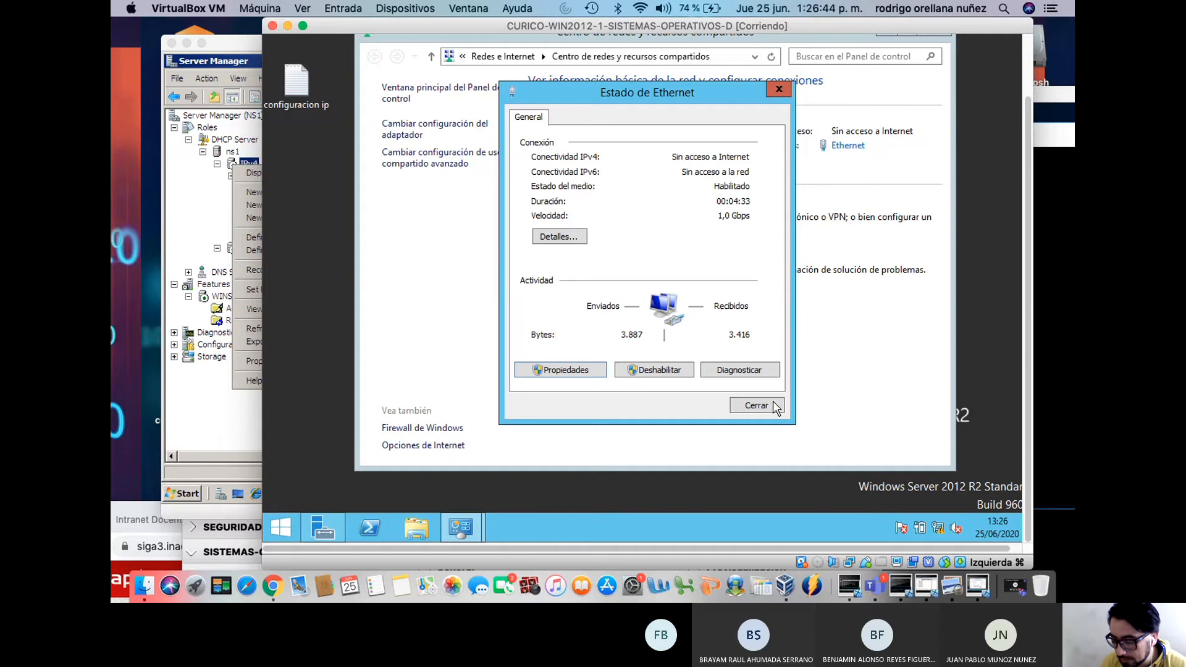
pyautogui.click(755, 403)
pyautogui.moveTo(1034, 331); pyautogui.dragTo(1027, 327)
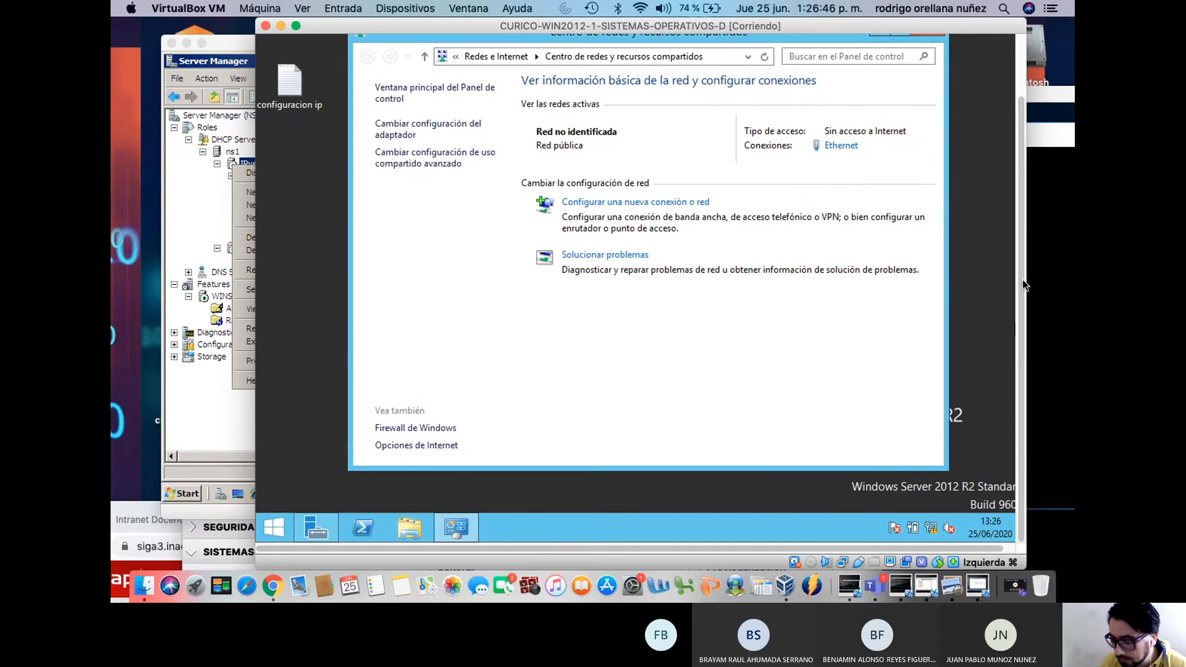
pyautogui.moveTo(1020, 270); pyautogui.dragTo(1019, 196)
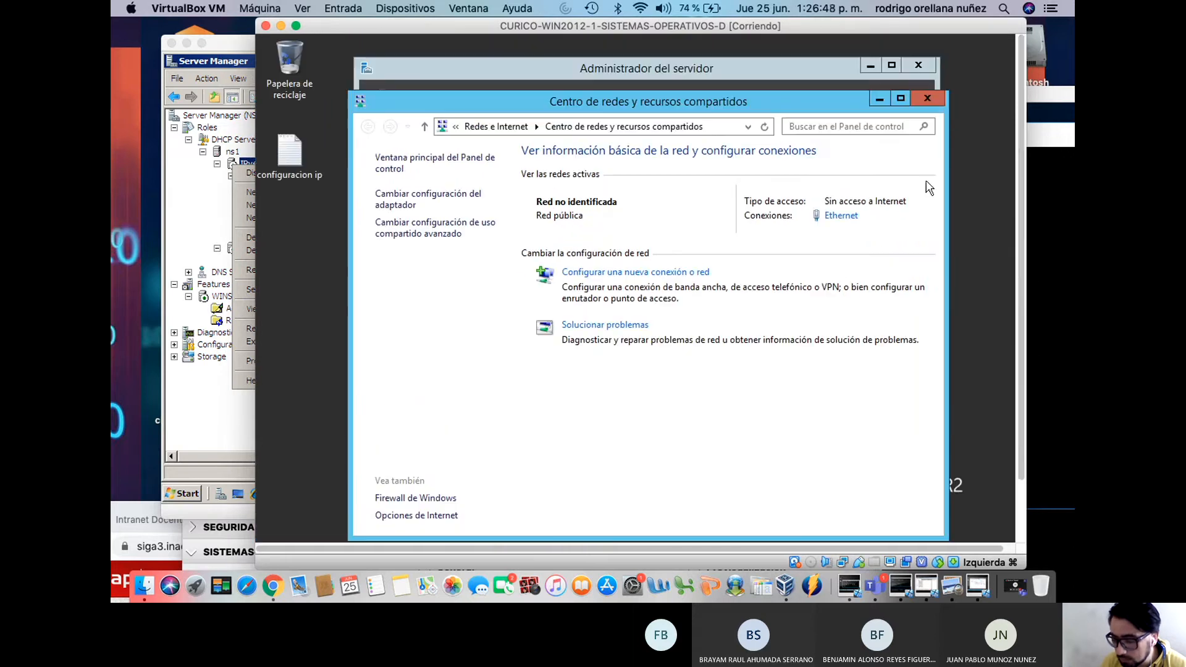
pyautogui.click(928, 98)
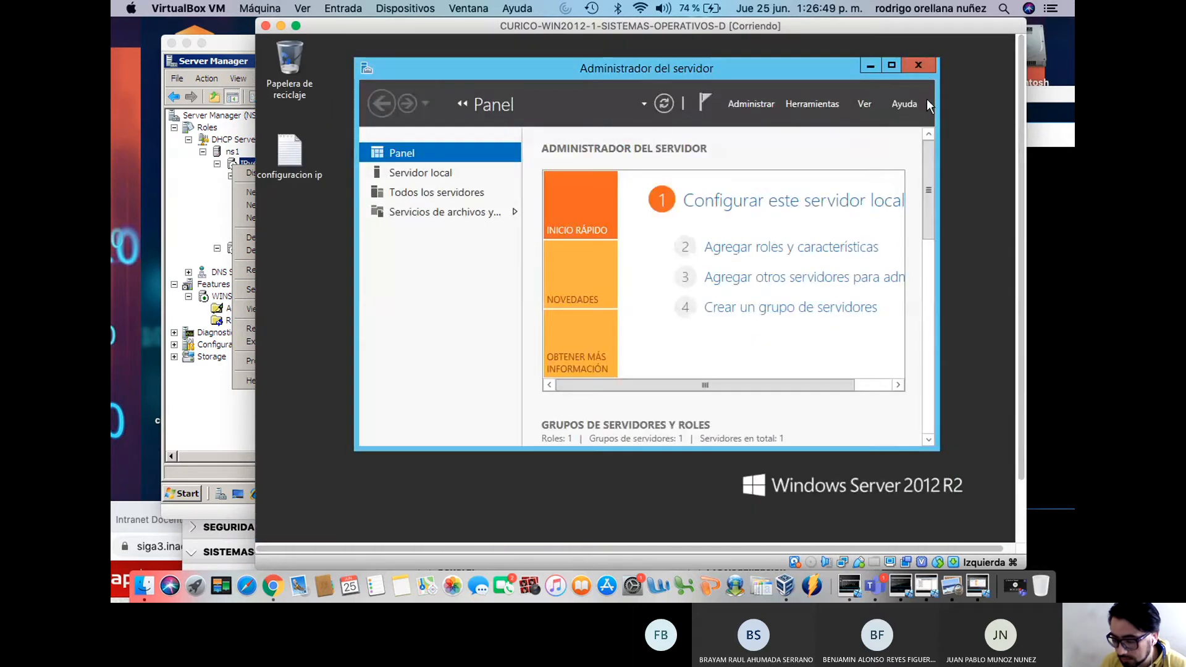
# Maximize Server Manager and run Agregar roles y características up to the roles page for NS3
pyautogui.click(892, 65)
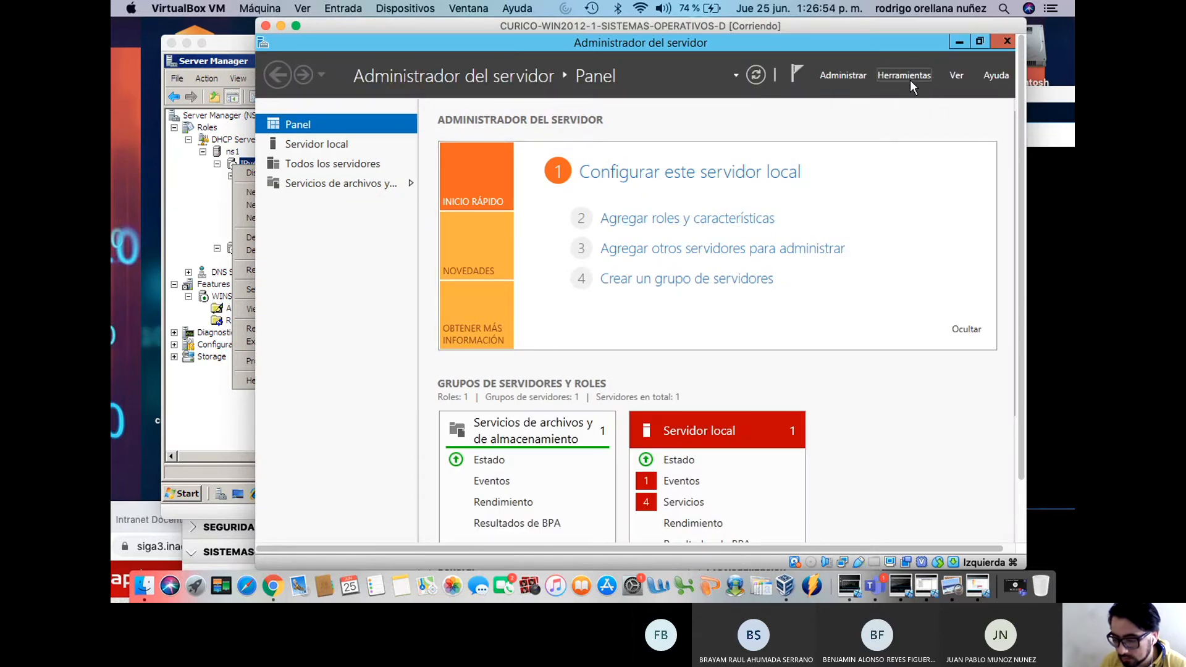
pyautogui.click(732, 220)
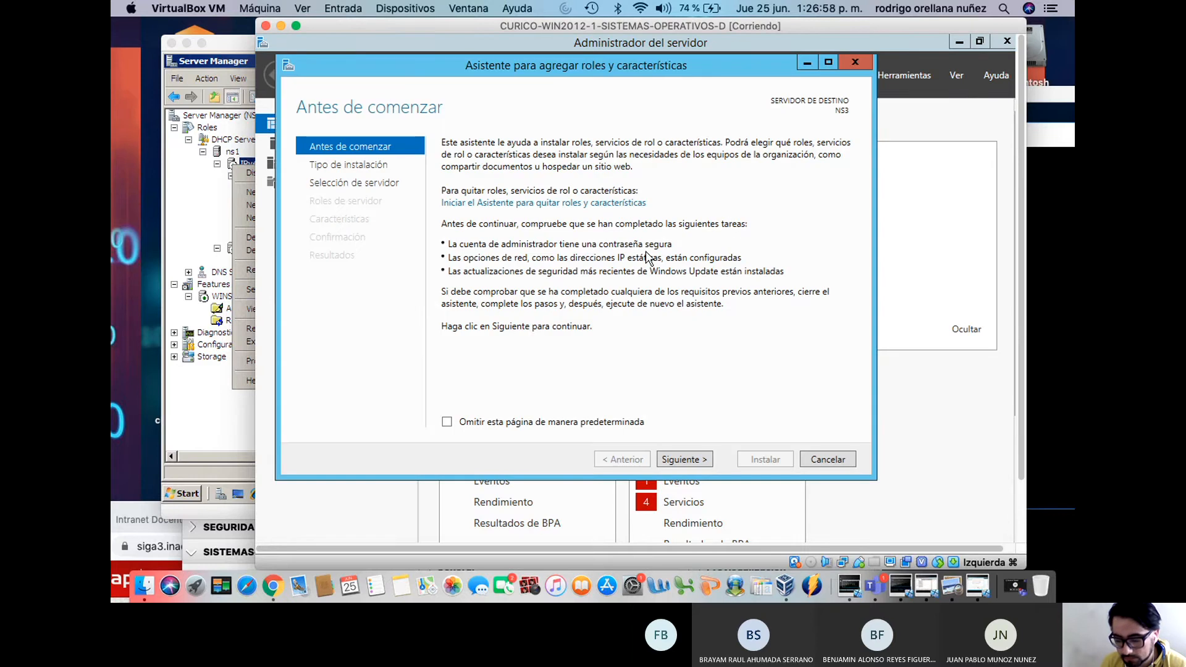
pyautogui.click(695, 460)
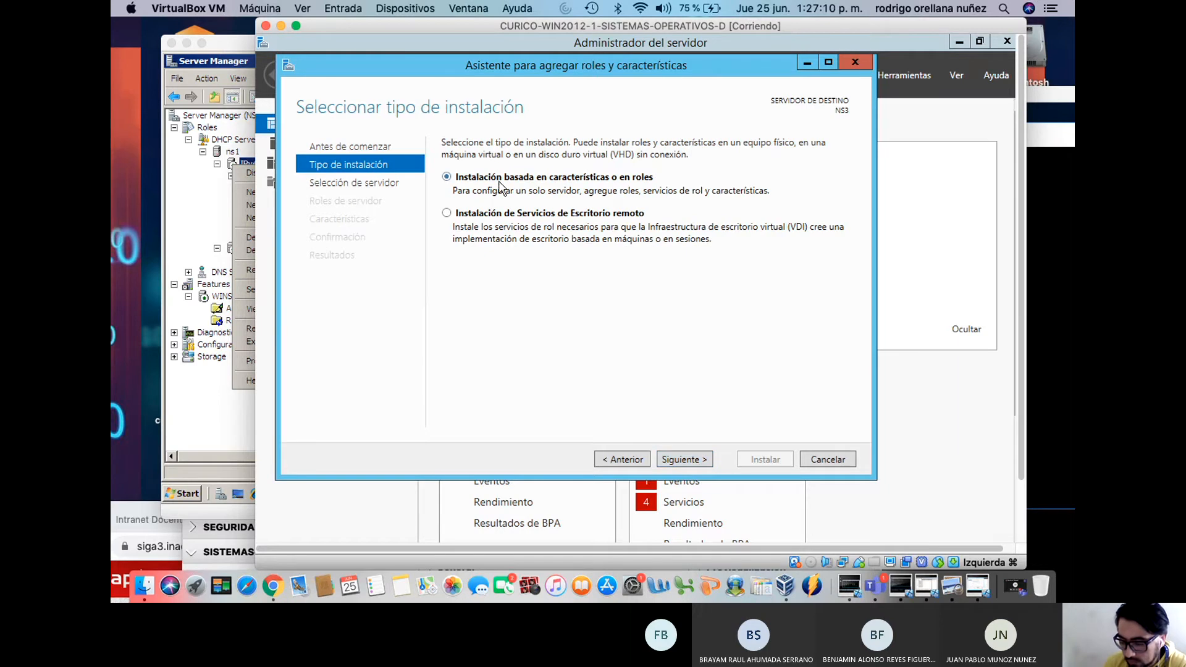
pyautogui.click(693, 455)
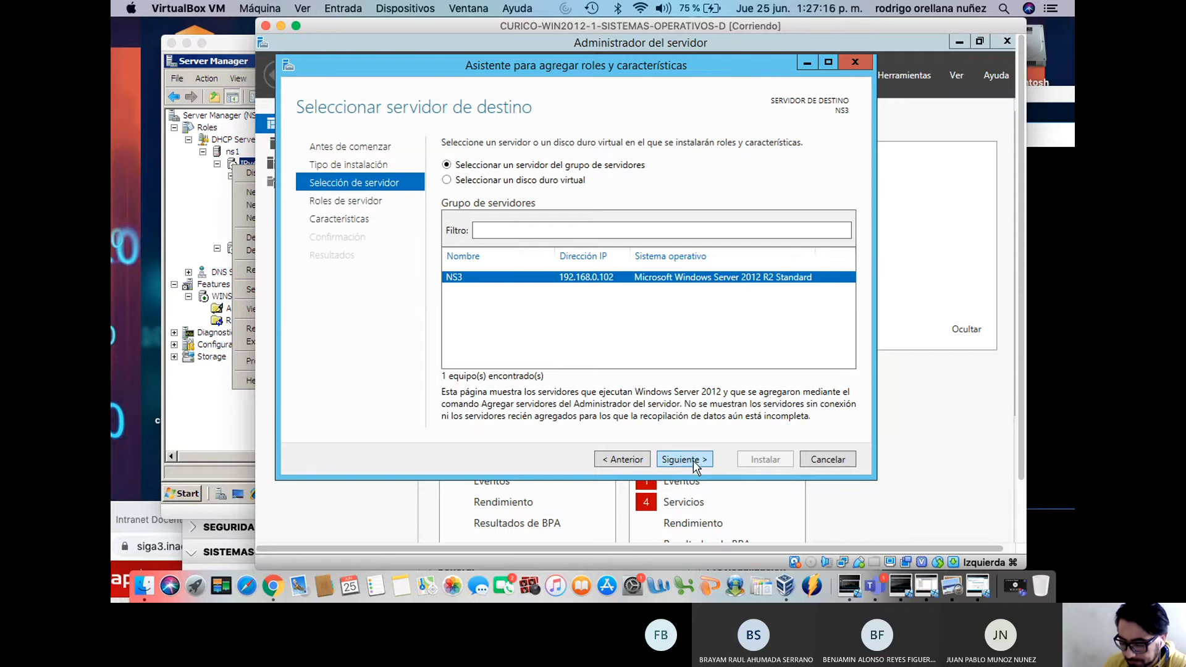
pyautogui.click(693, 459)
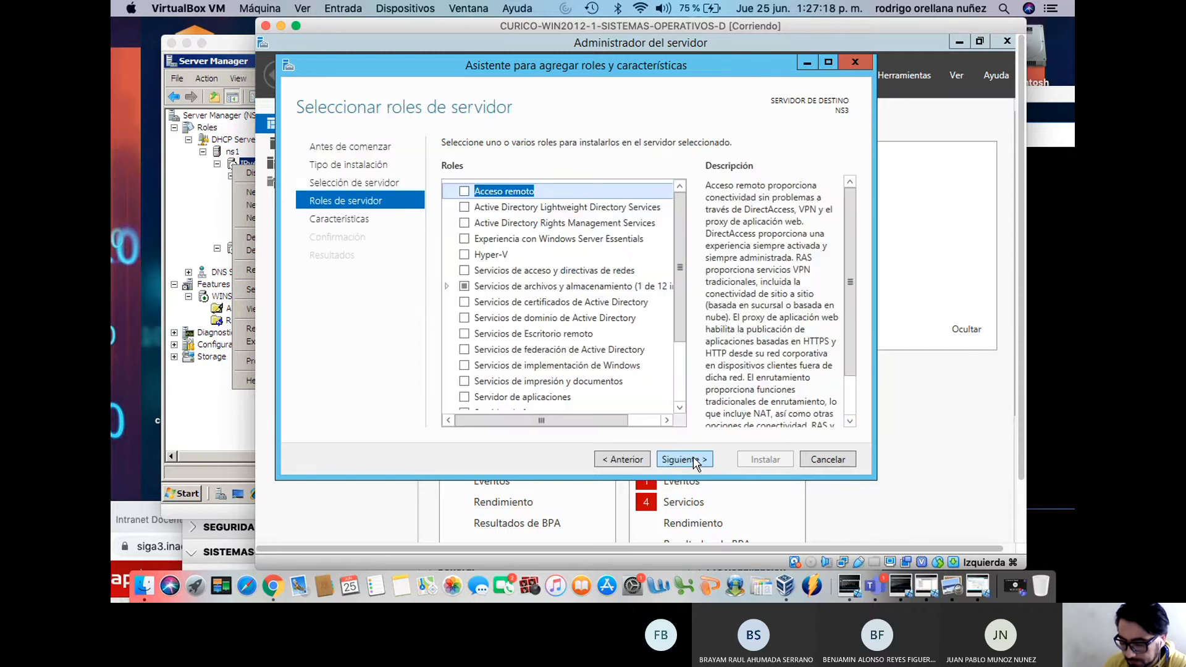
# Tick Servidor DHCP, add its management tools, and continue past the static-IP warning
pyautogui.moveTo(677, 245); pyautogui.dragTo(677, 373)
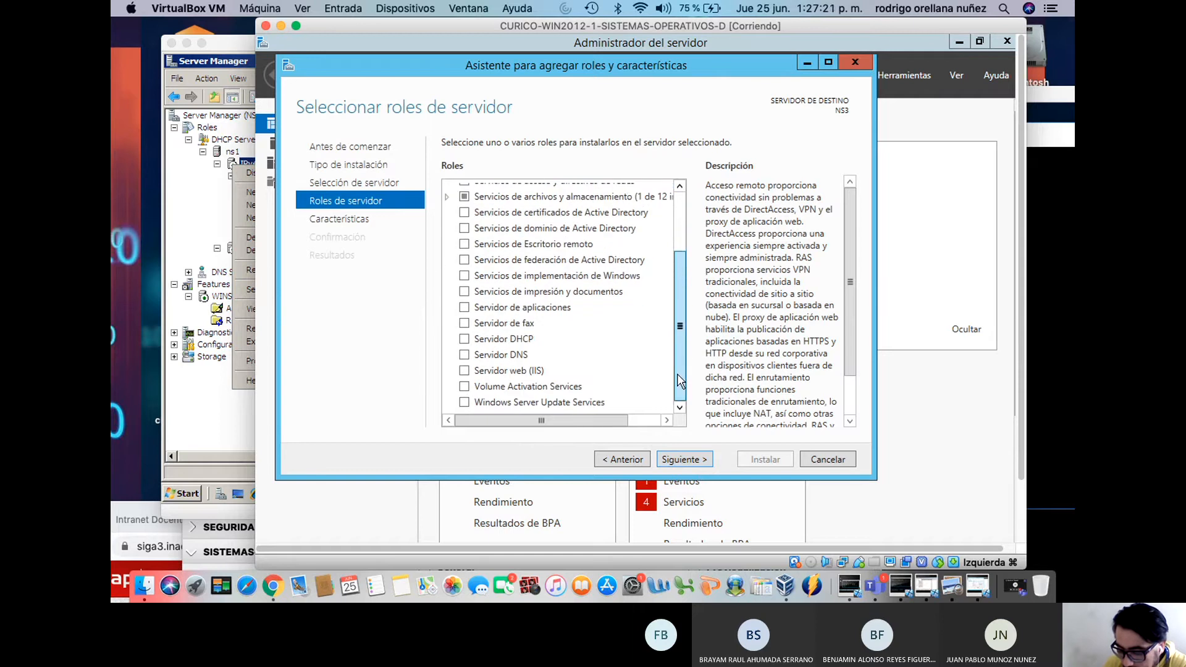
pyautogui.click(465, 339)
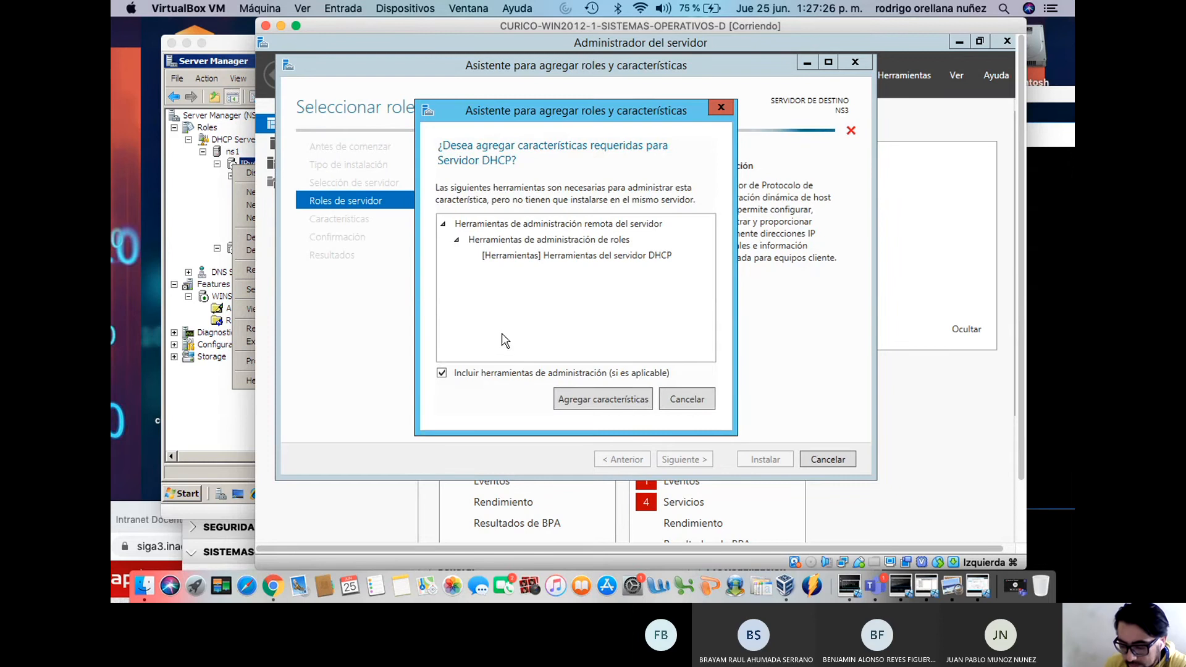
pyautogui.click(455, 241)
pyautogui.click(454, 240)
pyautogui.click(443, 225)
pyautogui.click(443, 225)
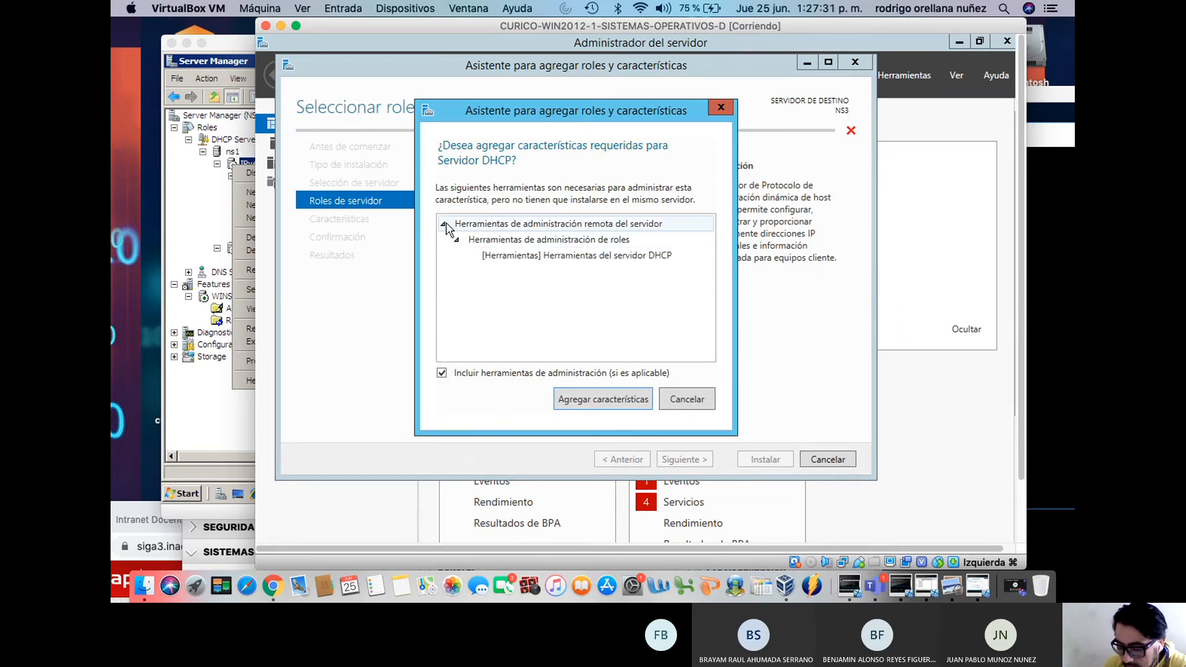
pyautogui.click(591, 399)
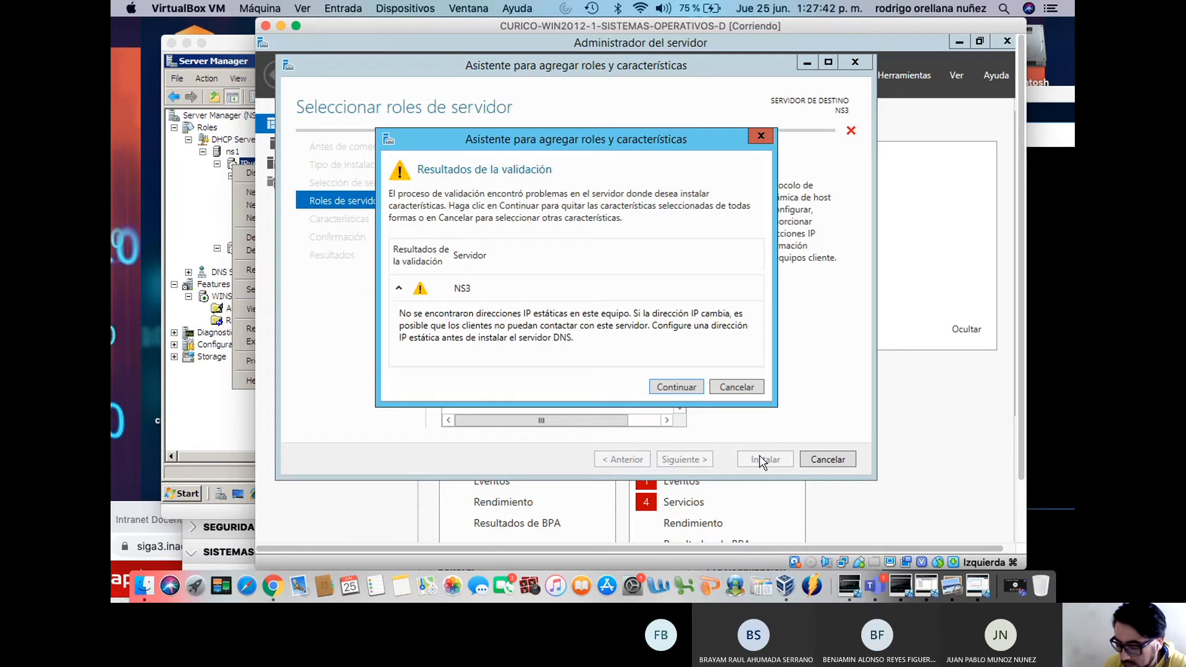
pyautogui.click(676, 387)
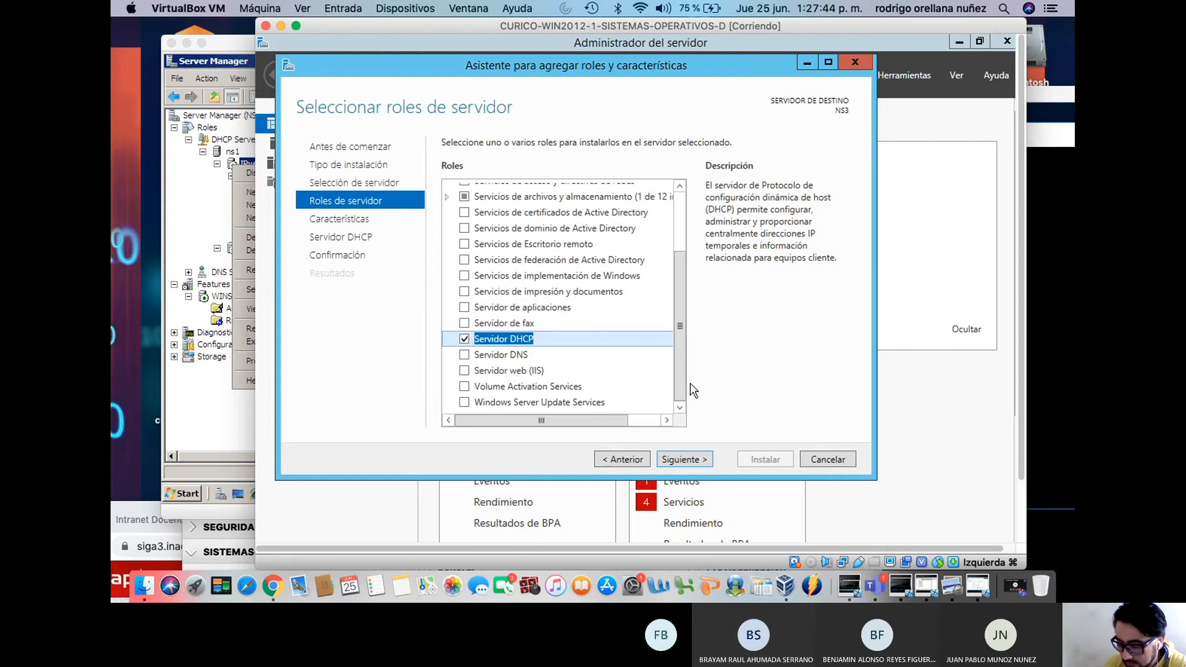
pyautogui.moveTo(1025, 309); pyautogui.dragTo(1012, 337)
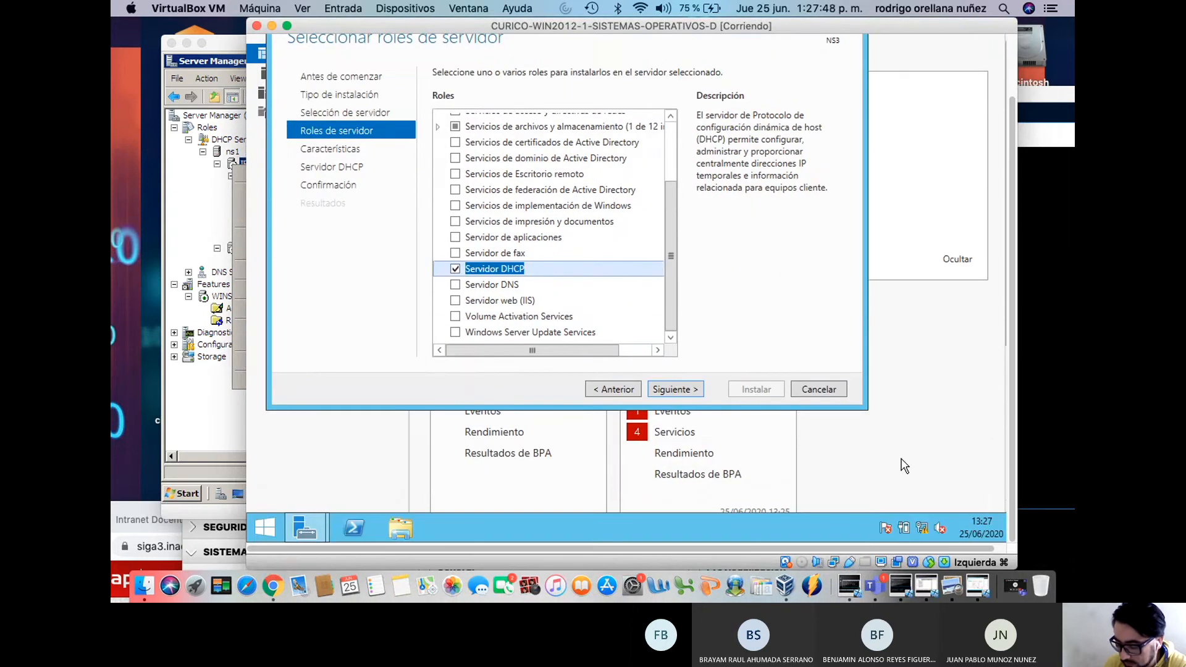
# Review and confirm the Ethernet adapter's static TCP/IPv4 settings via Network and Sharing Center
pyautogui.rightClick(922, 527)
pyautogui.click(910, 518)
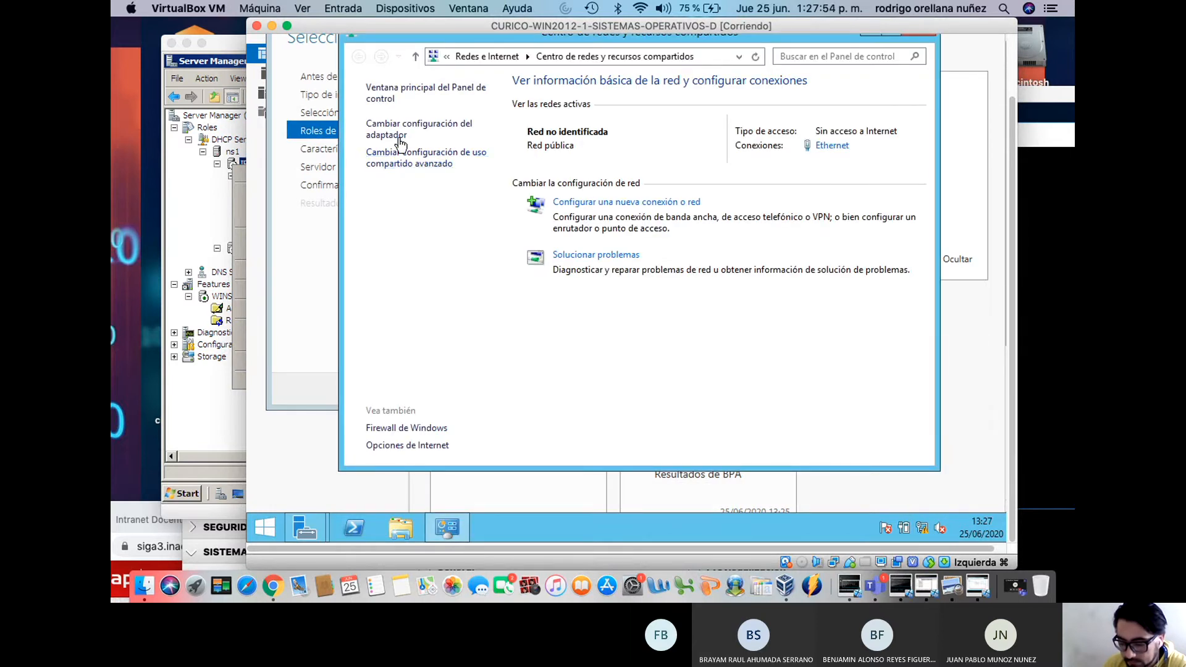
pyautogui.click(400, 135)
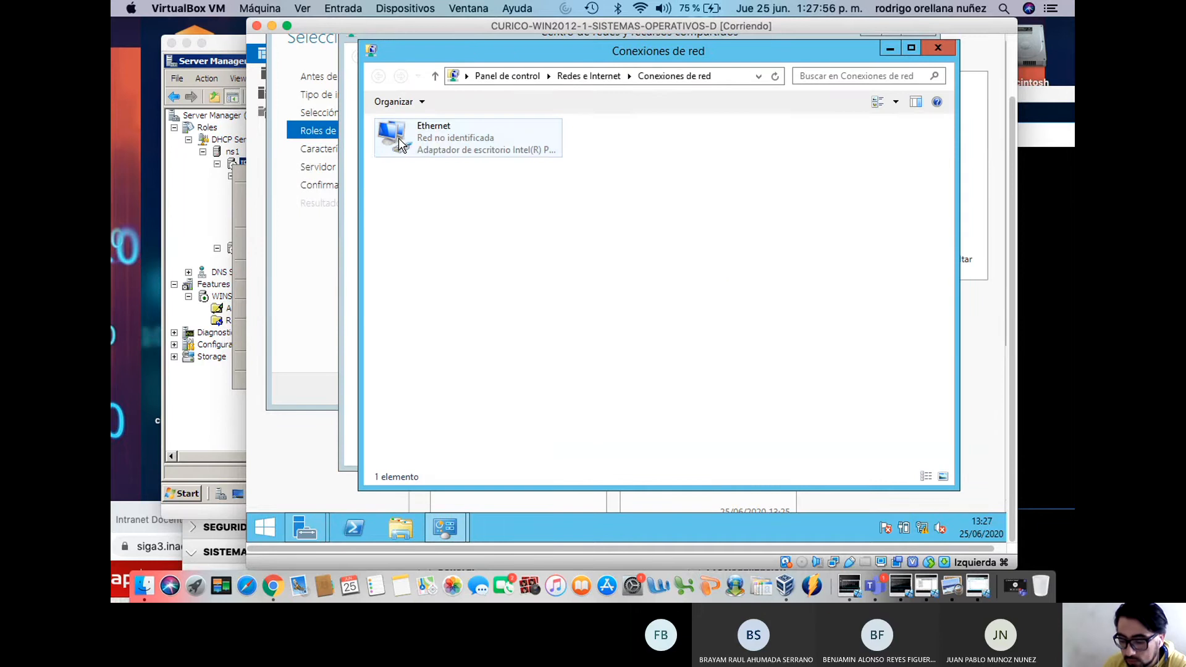
pyautogui.click(401, 143)
pyautogui.rightClick(398, 139)
pyautogui.click(437, 275)
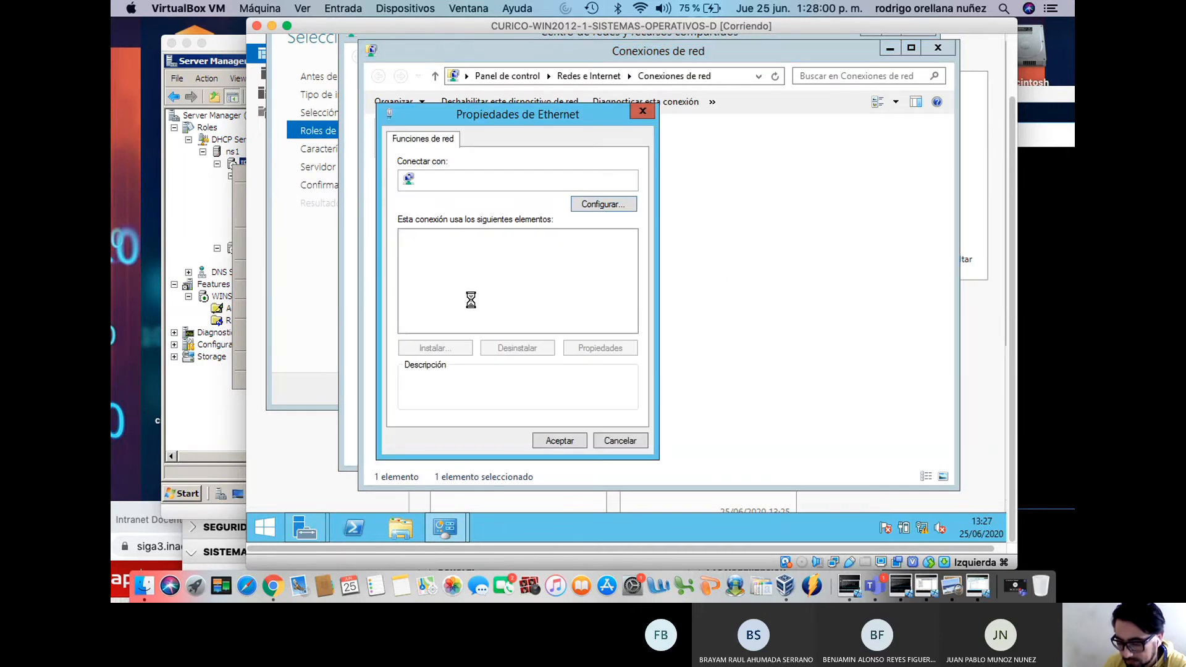
pyautogui.click(536, 326)
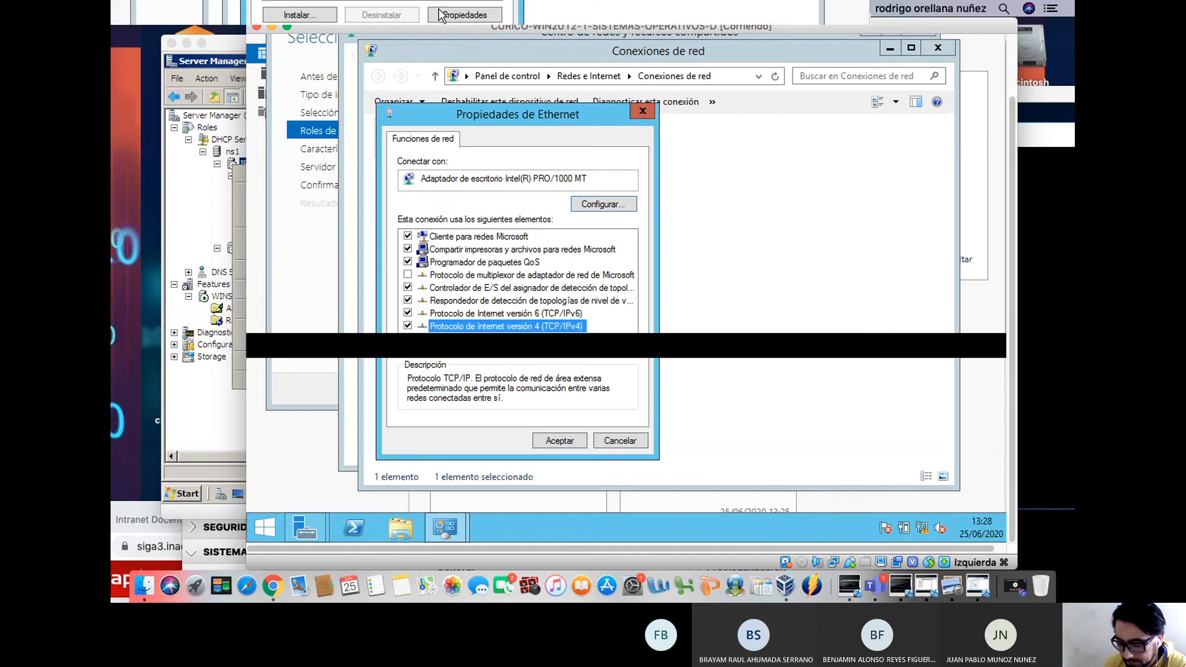
pyautogui.click(586, 350)
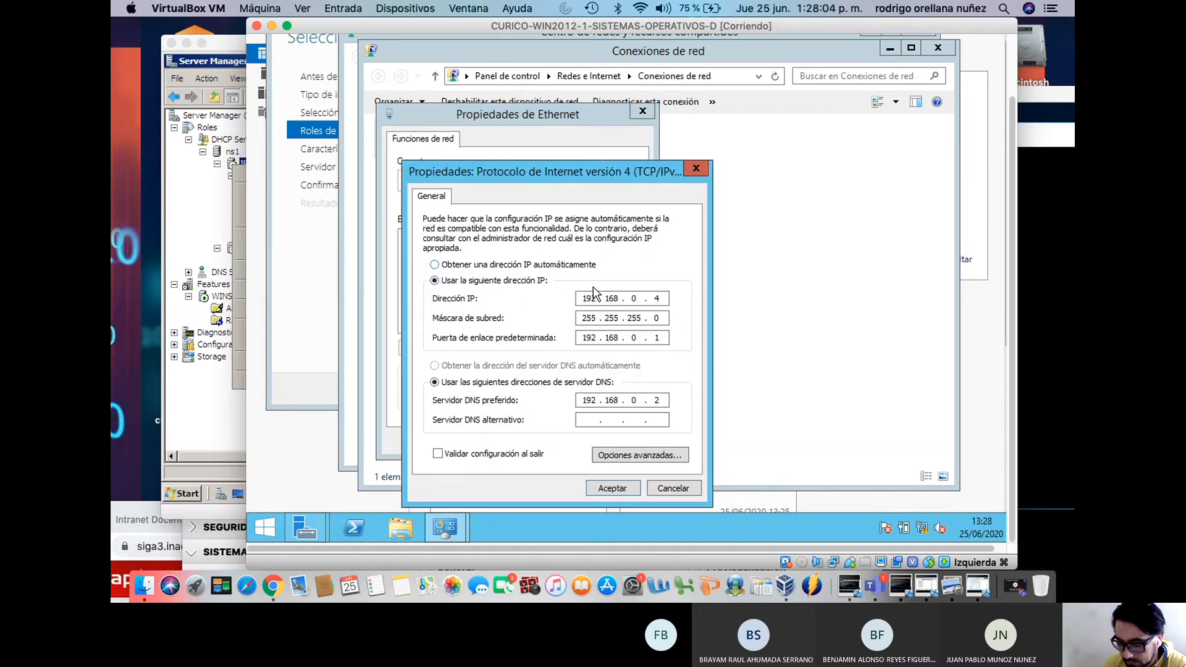
pyautogui.click(624, 488)
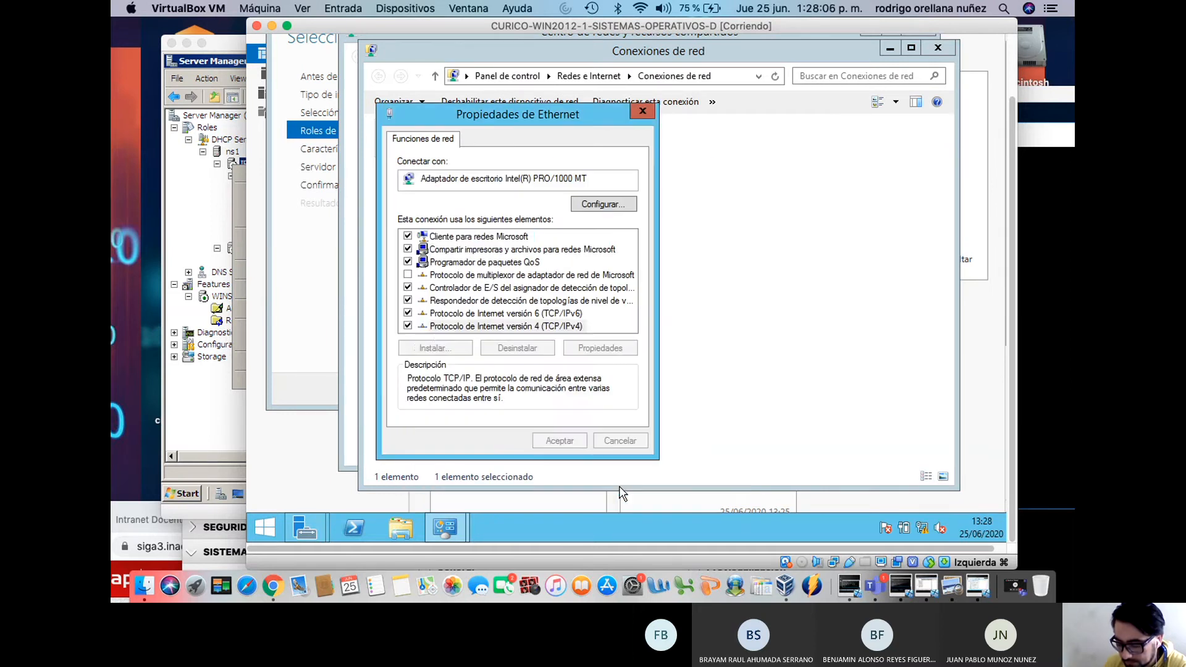
pyautogui.click(559, 440)
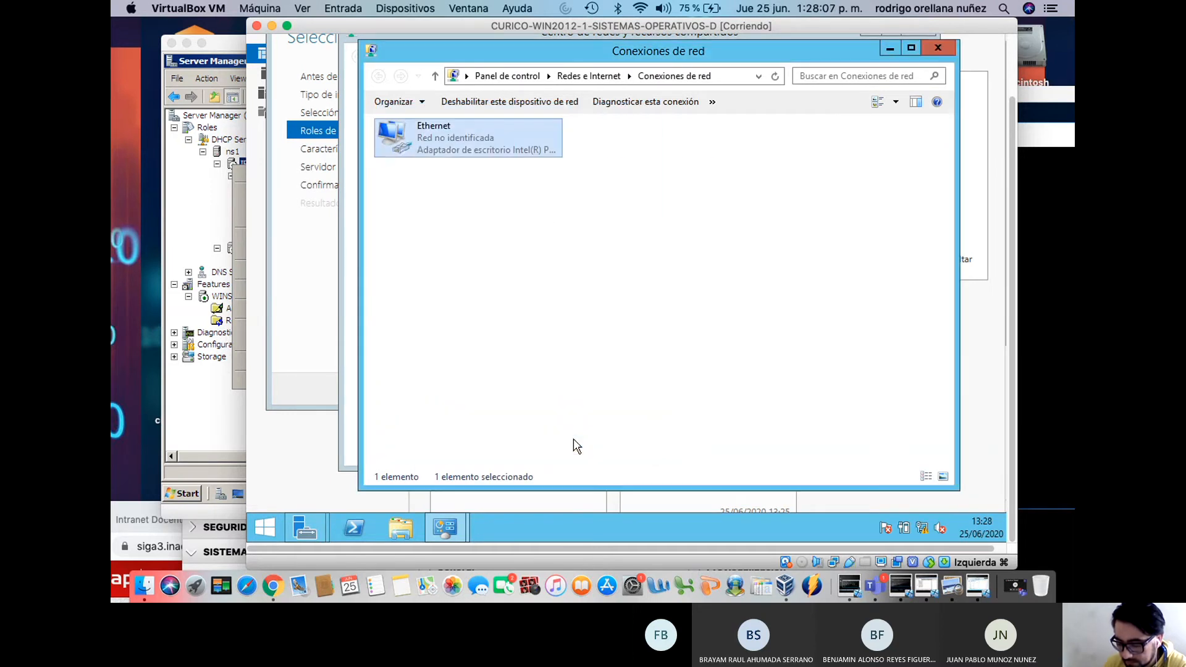
# Disable and re-enable the Ethernet adapter, then bring the roles wizard back in front
pyautogui.rightClick(465, 144)
pyautogui.click(473, 153)
pyautogui.rightClick(437, 138)
pyautogui.click(450, 143)
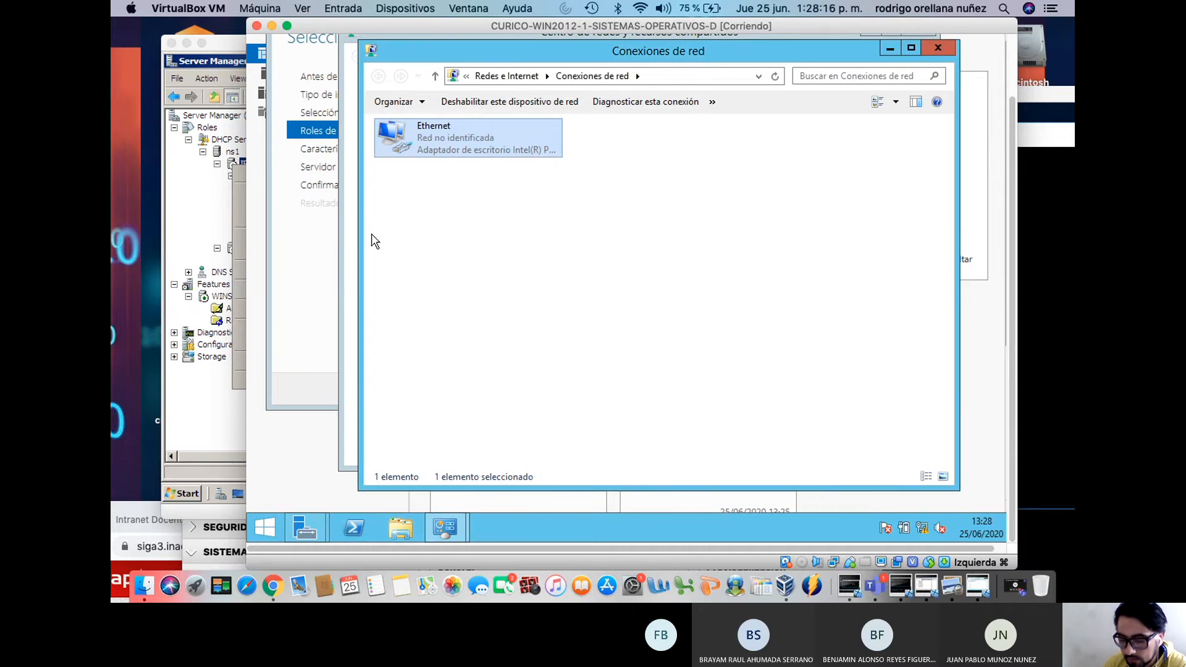
pyautogui.click(314, 278)
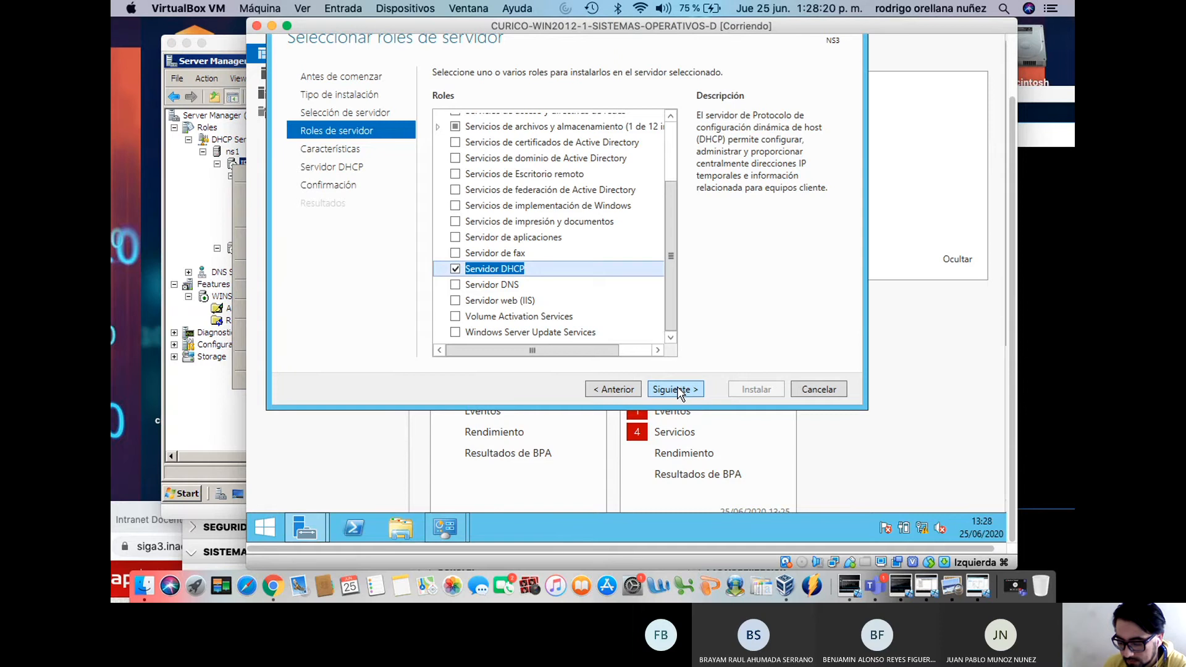
# Advance the wizard to the DHCP Server page and close the Network Connections window
pyautogui.press('Return')
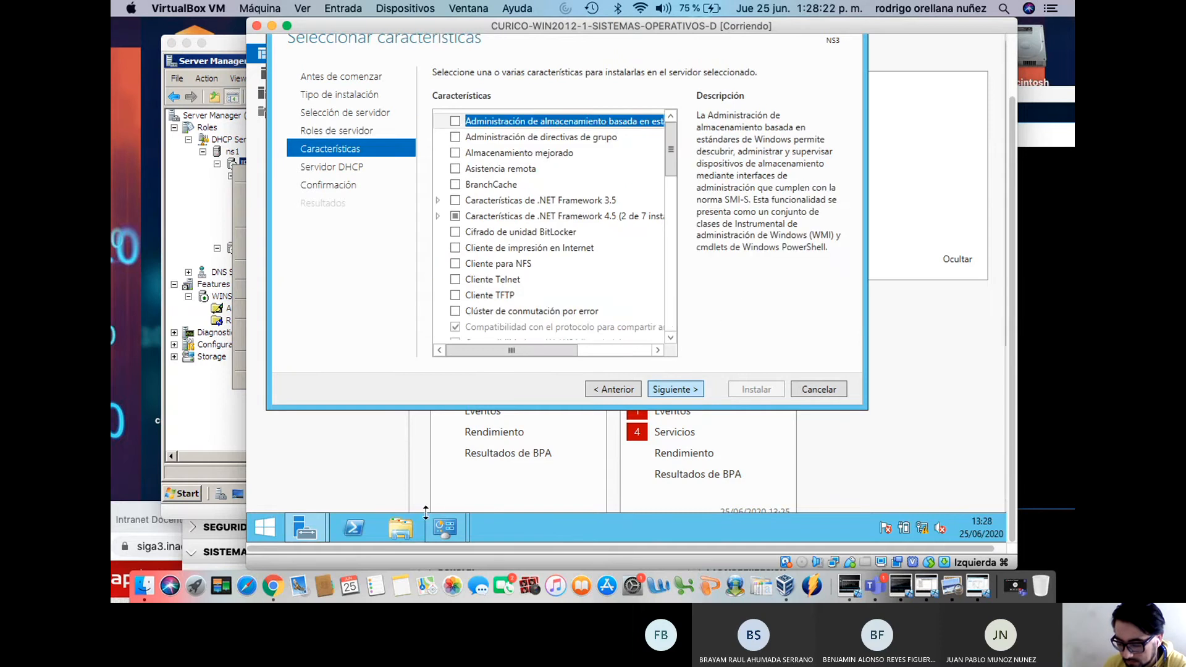
pyautogui.press('Return')
pyautogui.moveTo(443, 527)
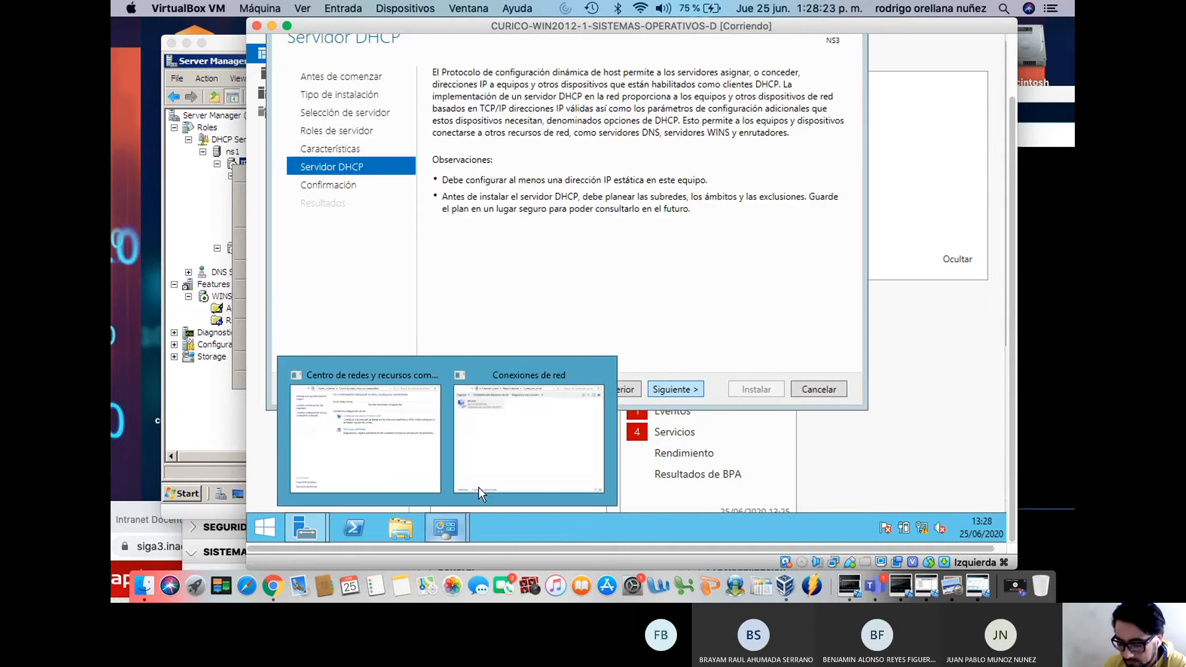
pyautogui.click(599, 370)
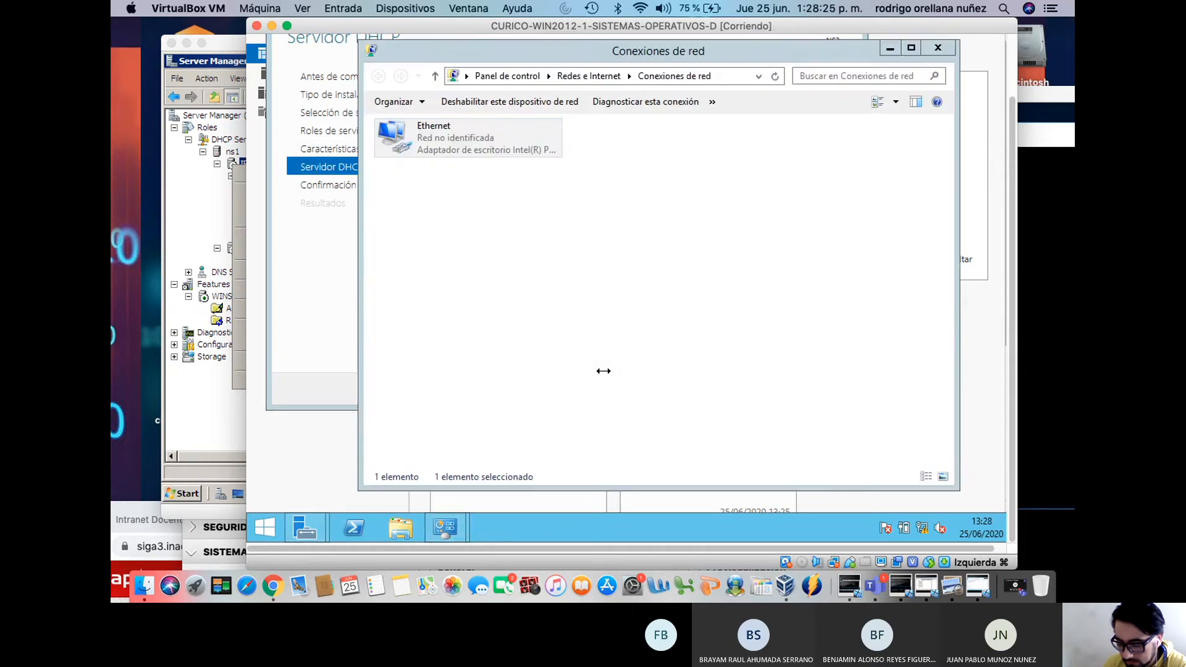
pyautogui.click(950, 51)
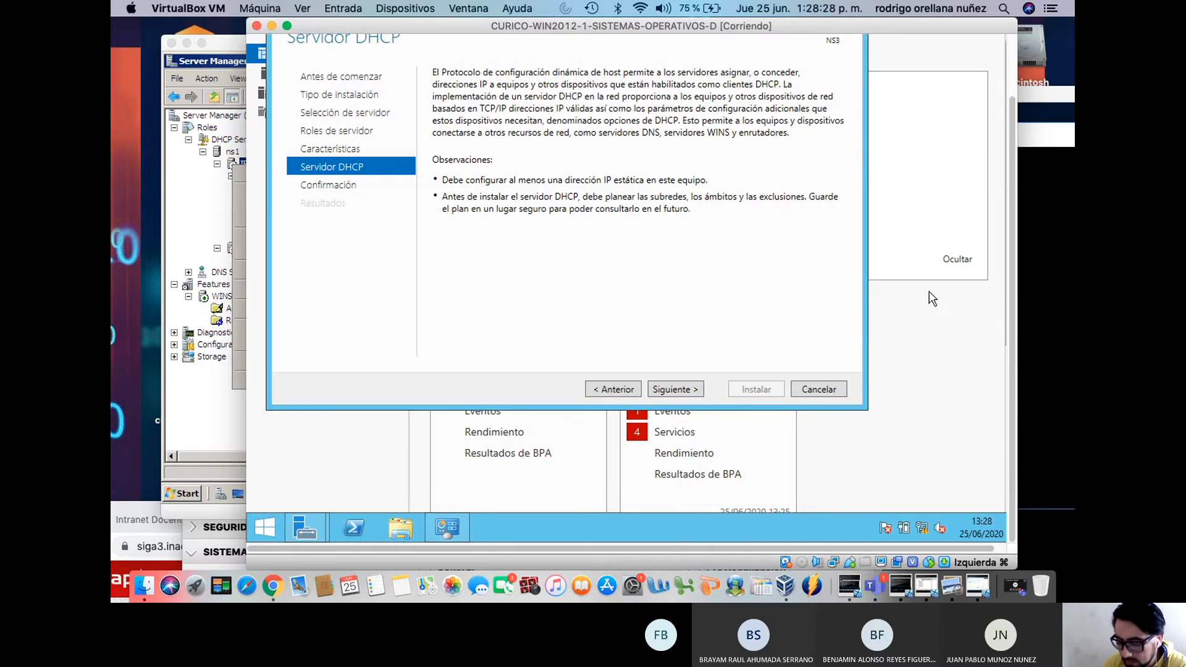
pyautogui.moveTo(1012, 334); pyautogui.dragTo(1012, 269)
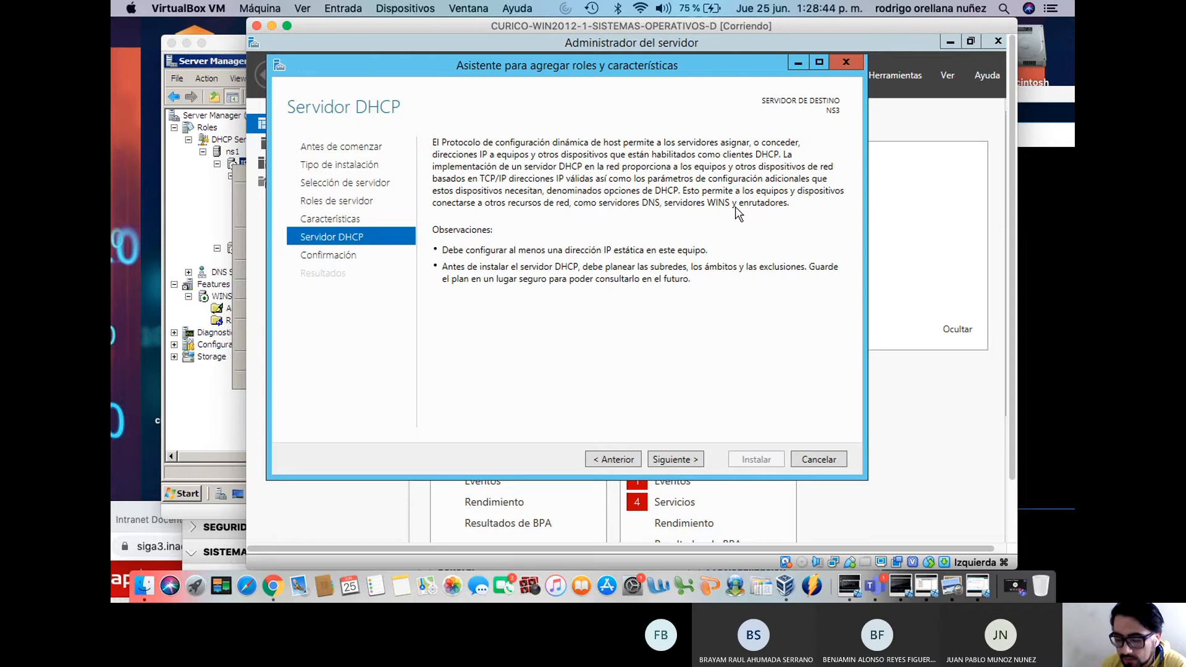
# On the confirmation page, enable 'Reiniciar automáticamente' and accept it with Sí
pyautogui.click(690, 465)
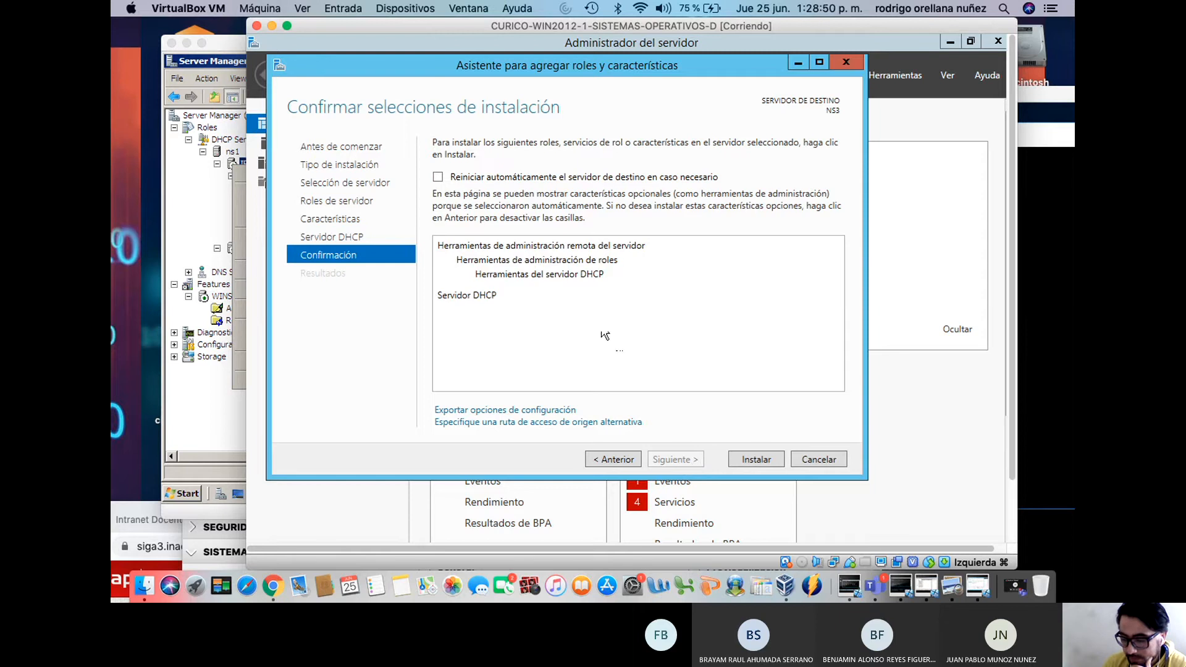
pyautogui.click(543, 177)
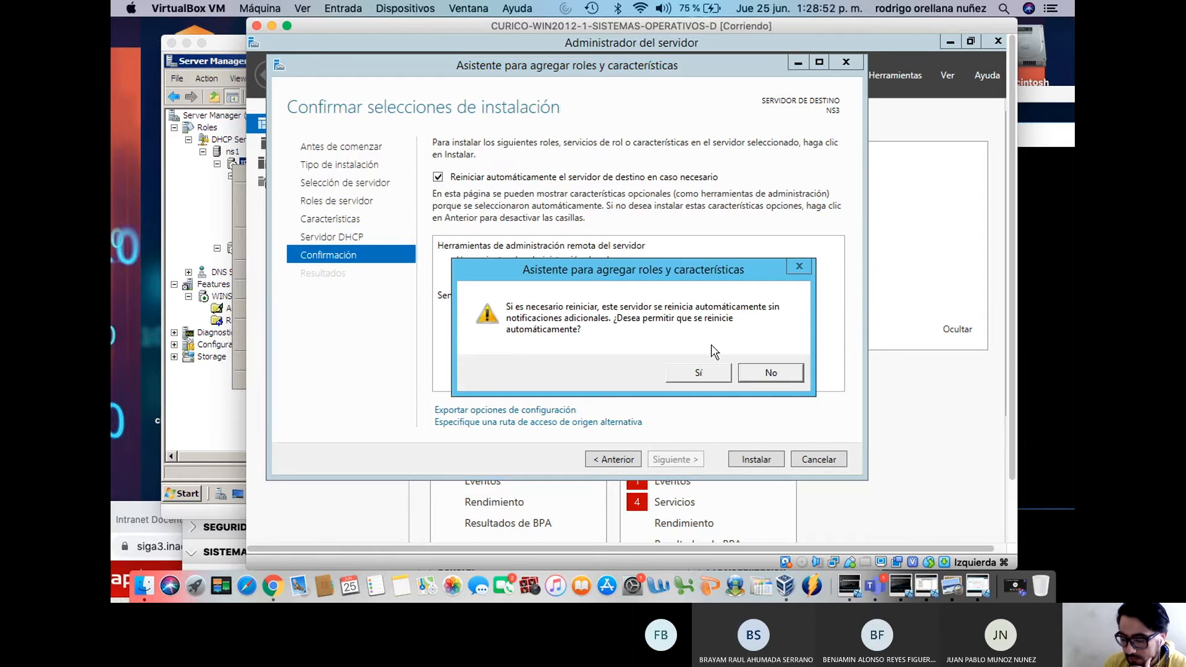
pyautogui.click(717, 375)
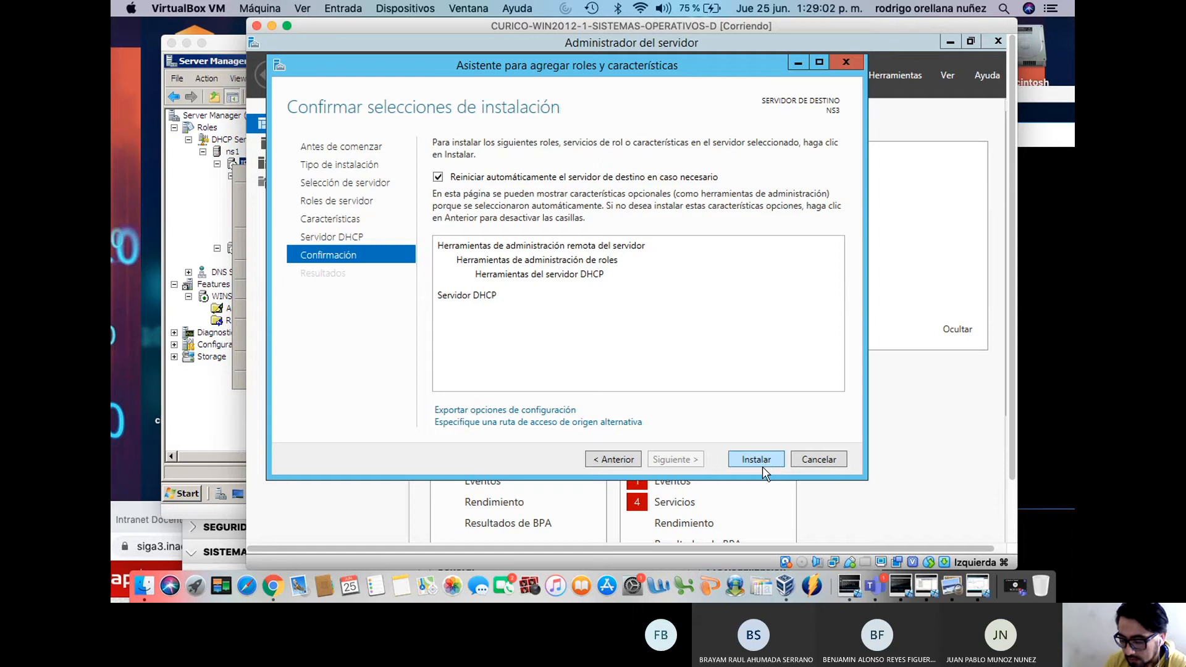
pyautogui.click(438, 178)
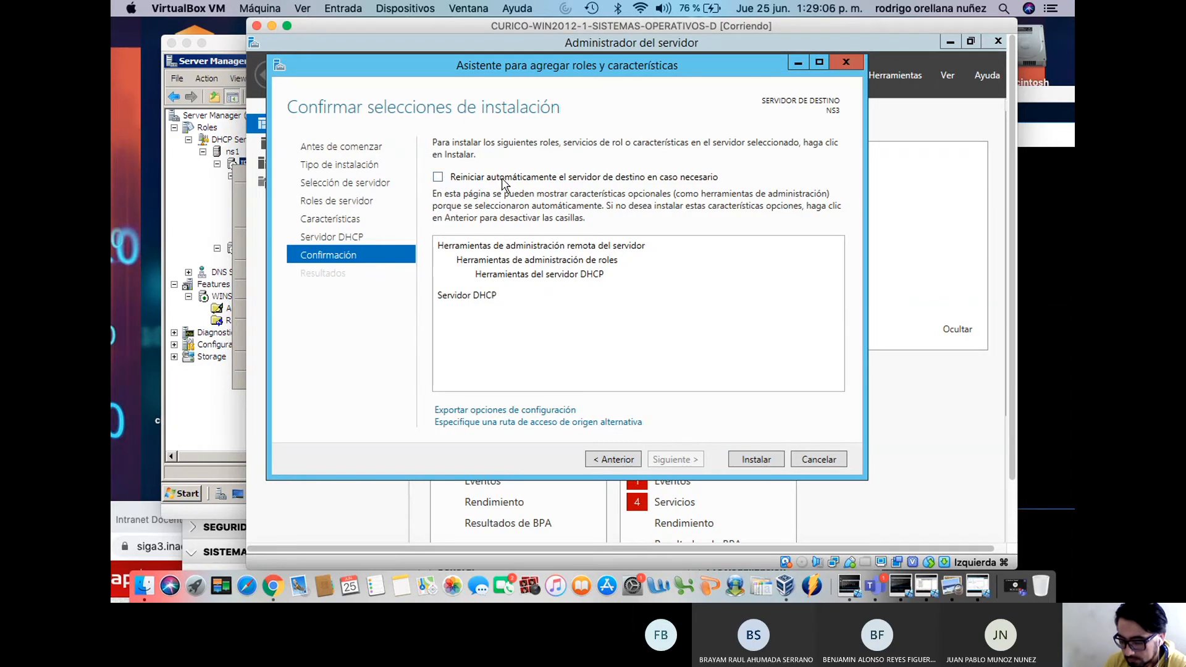
pyautogui.click(626, 459)
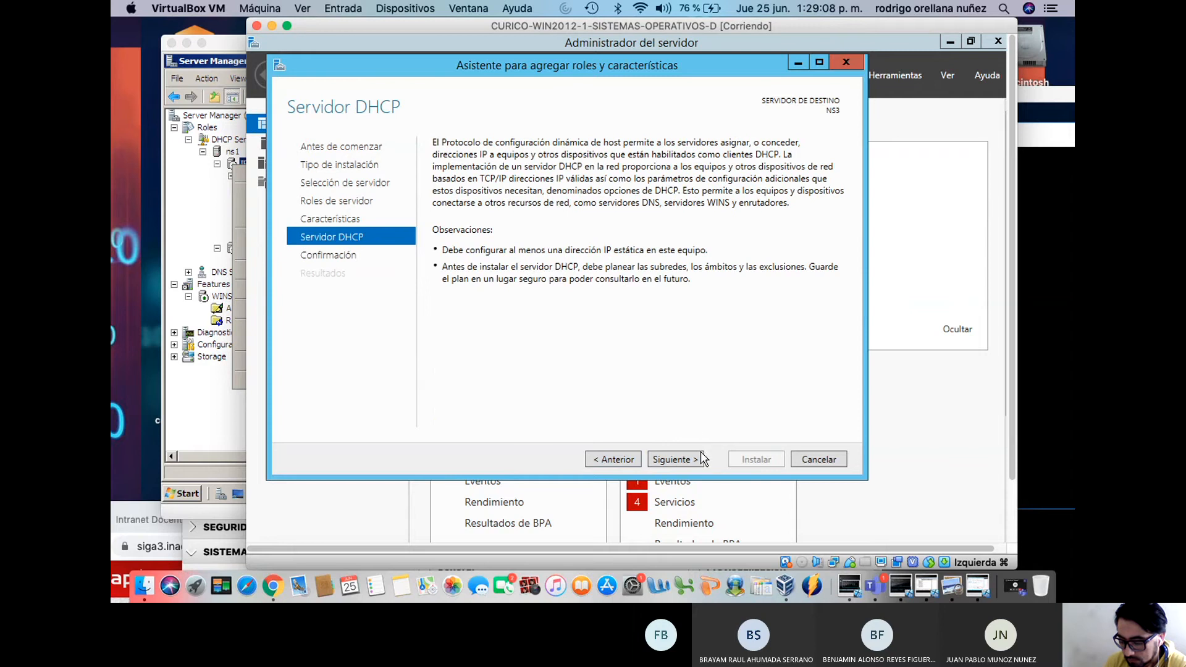
pyautogui.click(675, 460)
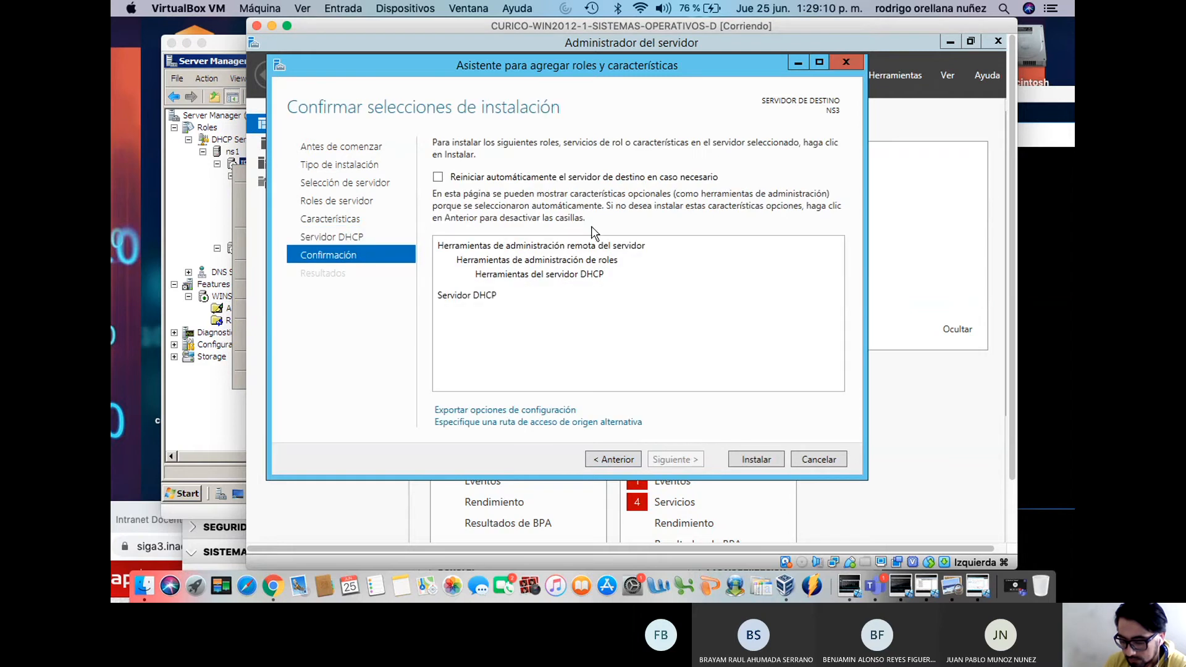
pyautogui.click(546, 178)
pyautogui.click(702, 371)
# Install DHCP Server and its management tools on NS3, watching the progress page
pyautogui.click(743, 457)
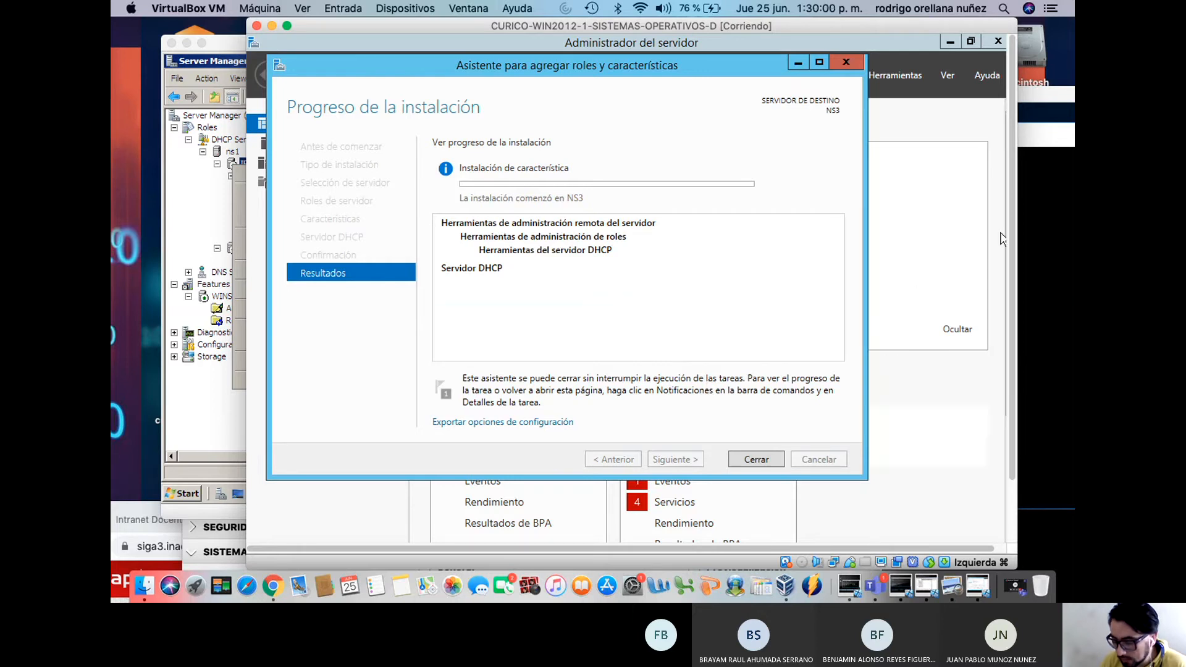
pyautogui.scroll(-3, 1013, 247)
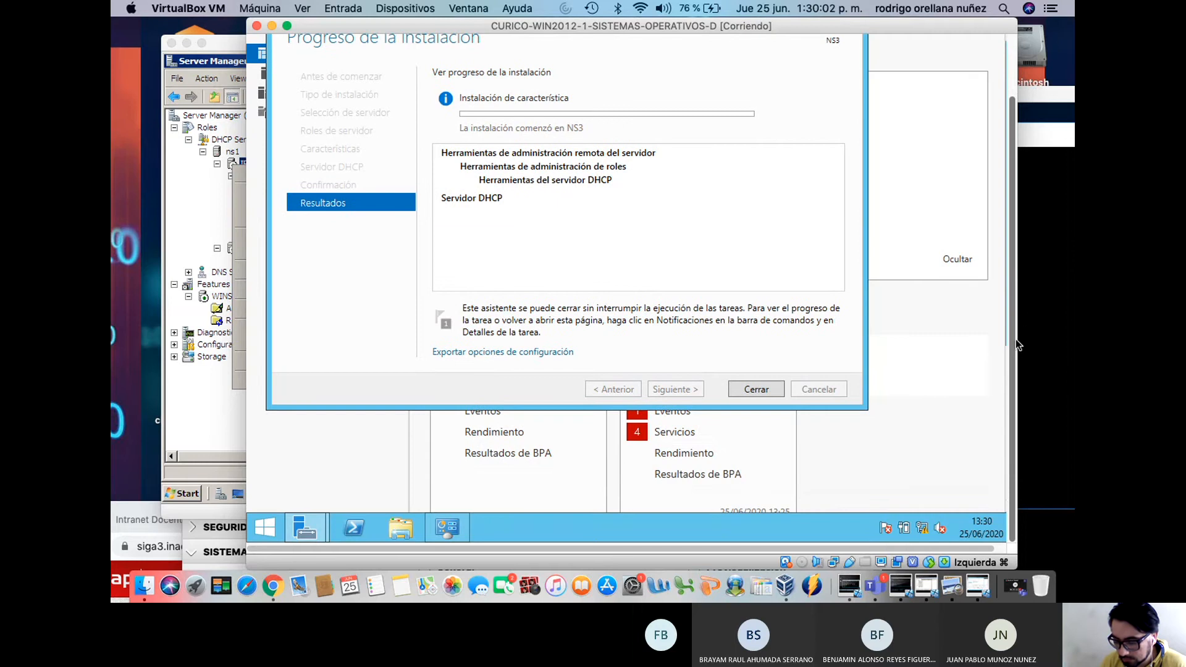
pyautogui.scroll(2, 1016, 339)
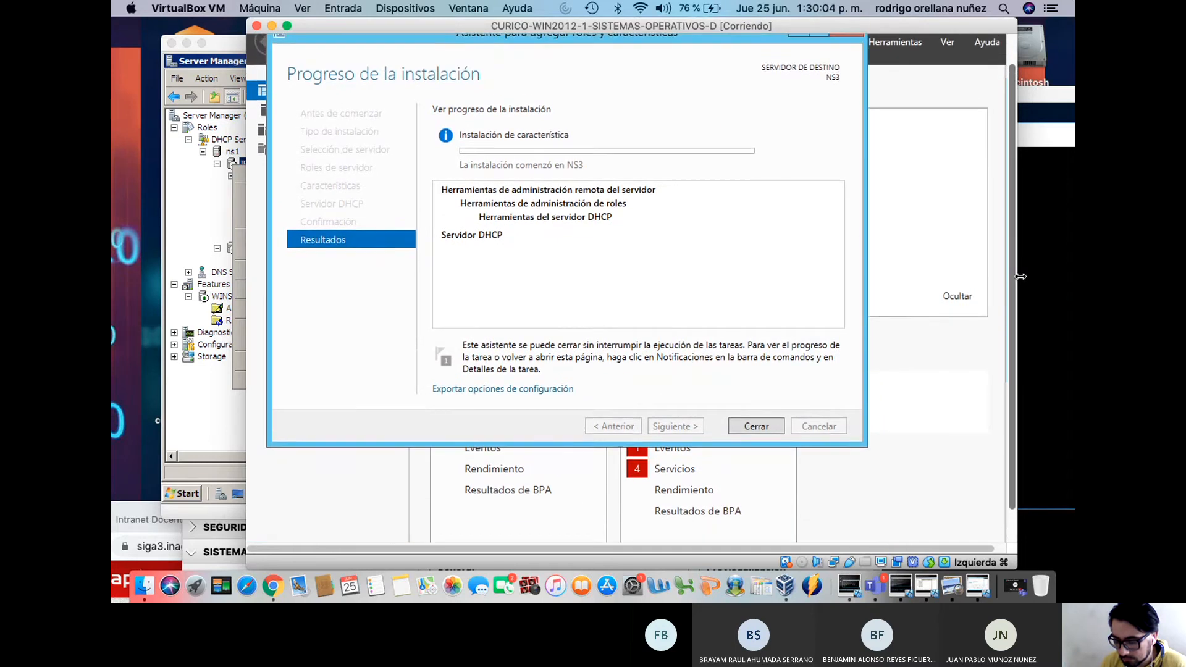
pyautogui.scroll(1, 803, 303)
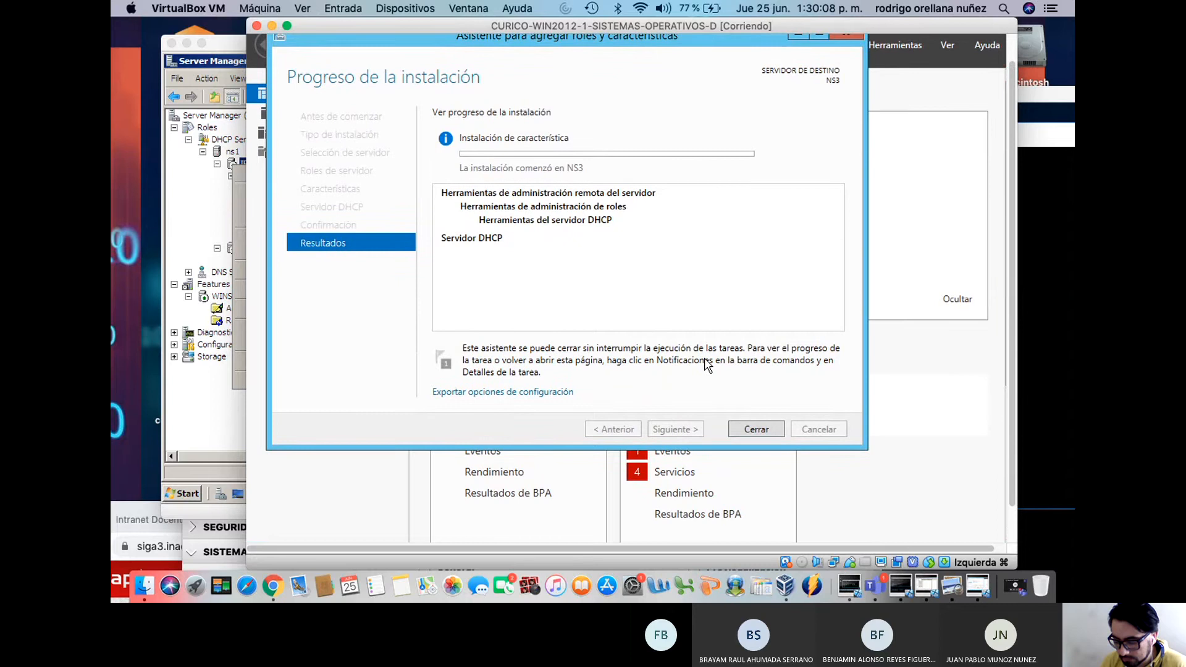
# Close the wizard and Centro de redes, verify NS3 installation success, then open the contoso diagram
pyautogui.click(756, 429)
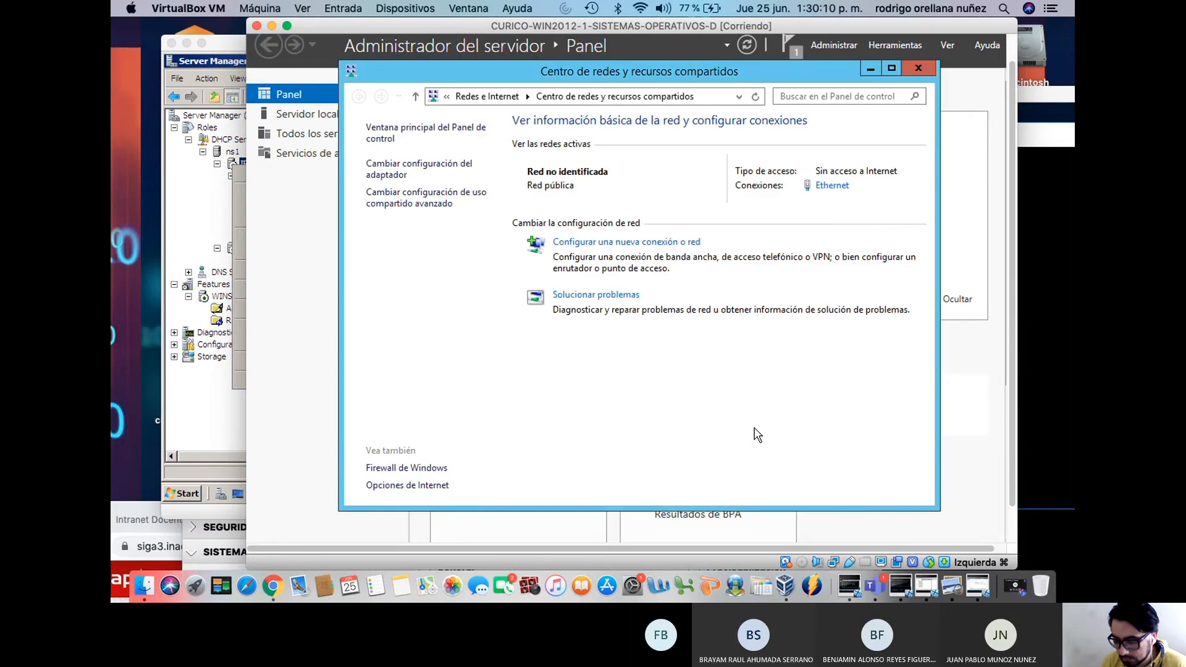
pyautogui.click(919, 66)
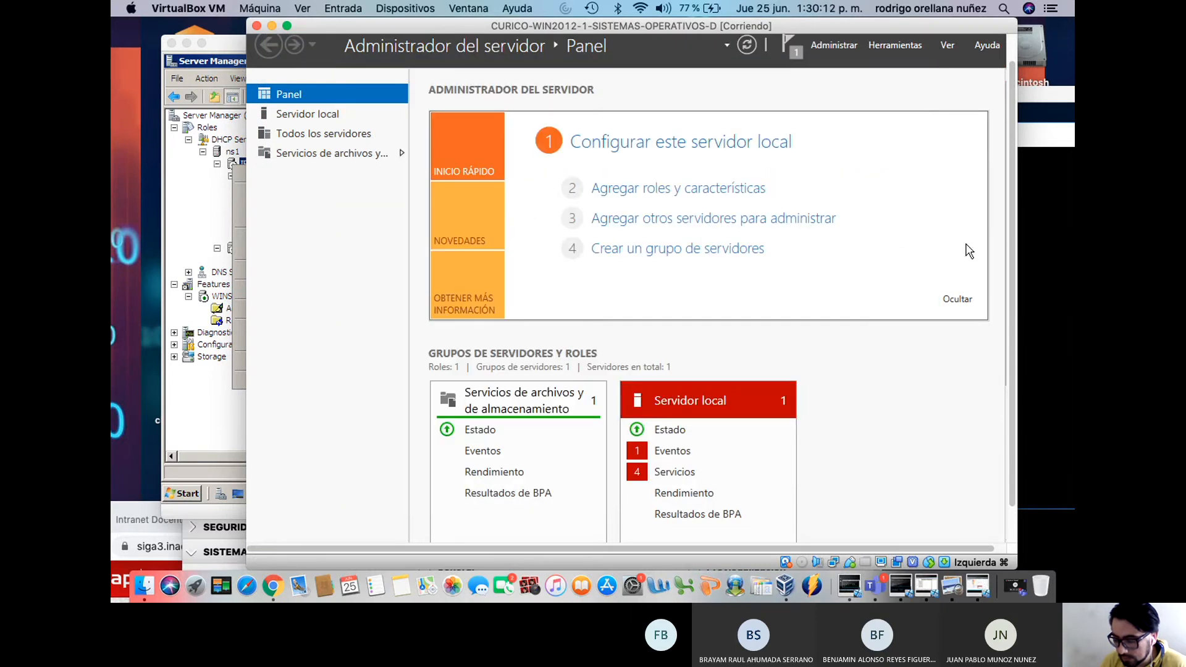
pyautogui.scroll(-1, 1009, 282)
pyautogui.scroll(-2, 1009, 277)
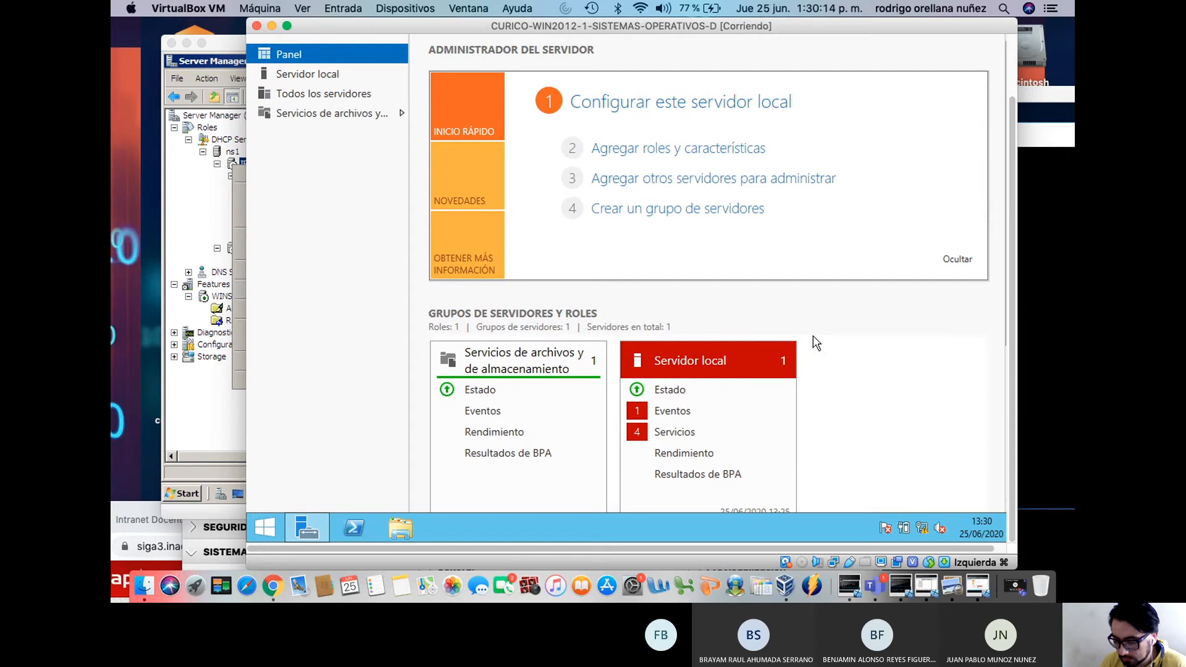
pyautogui.moveTo(1011, 253); pyautogui.dragTo(1011, 225)
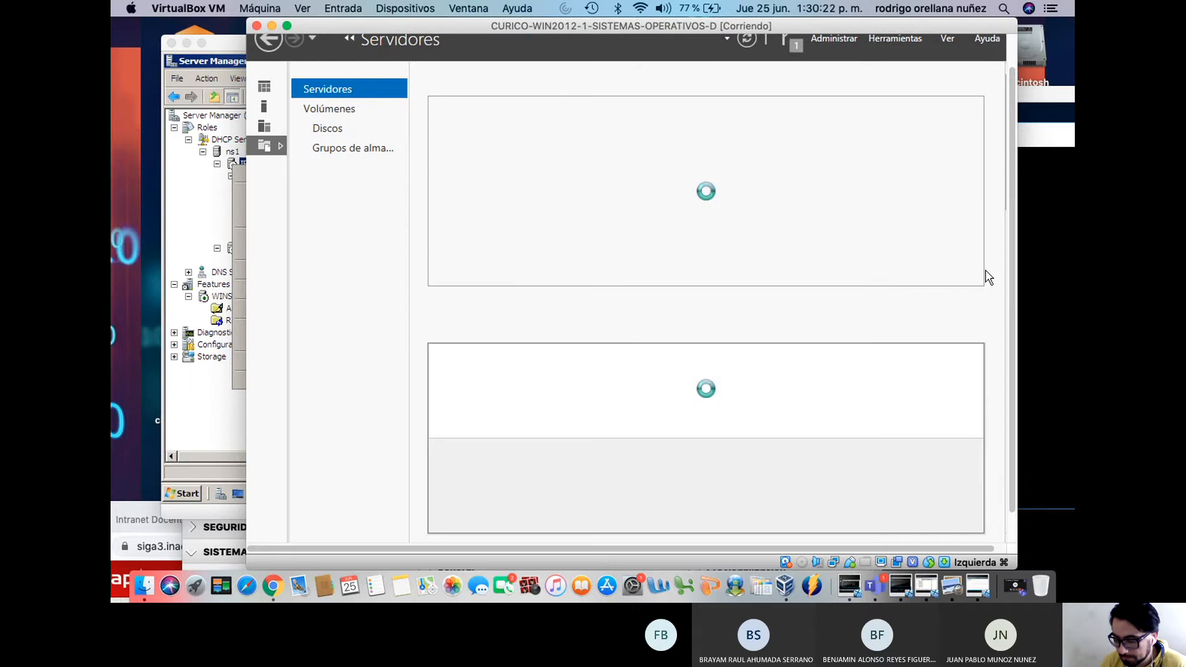
pyautogui.scroll(2, 1007, 198)
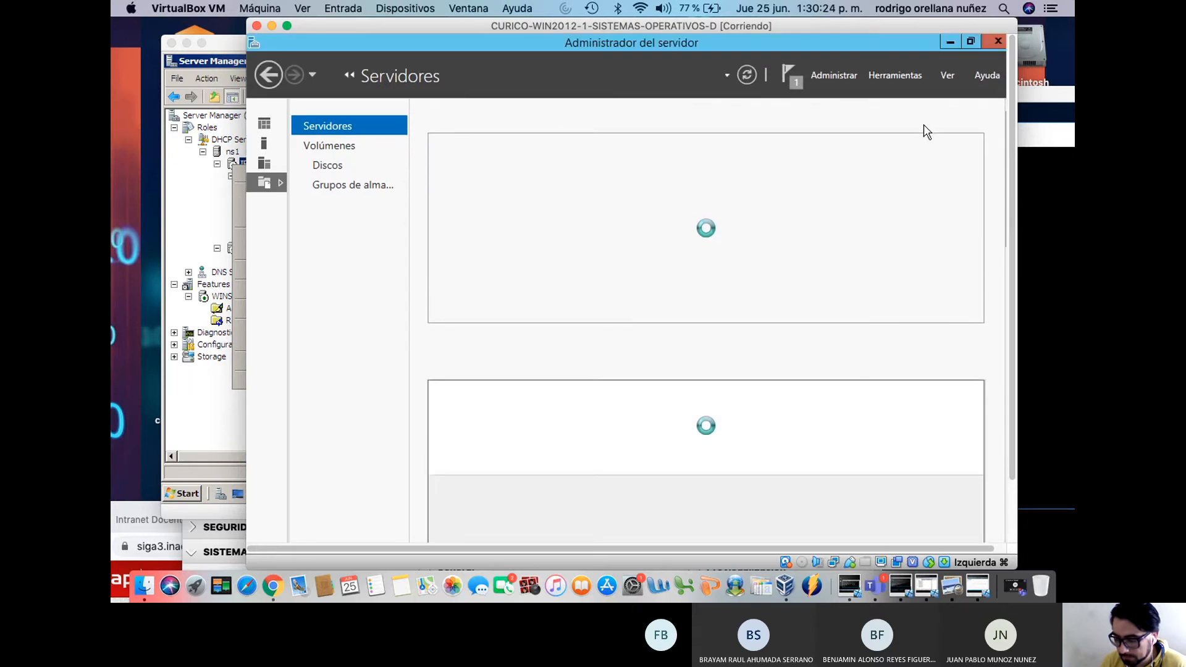
pyautogui.click(793, 79)
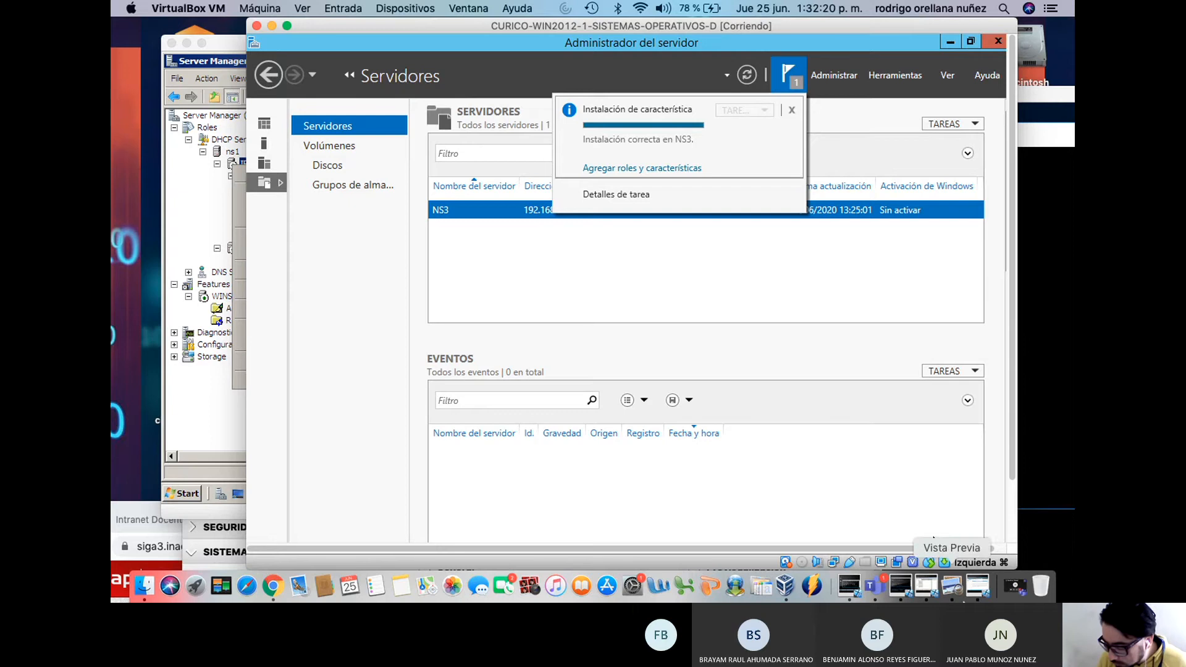
pyautogui.click(966, 594)
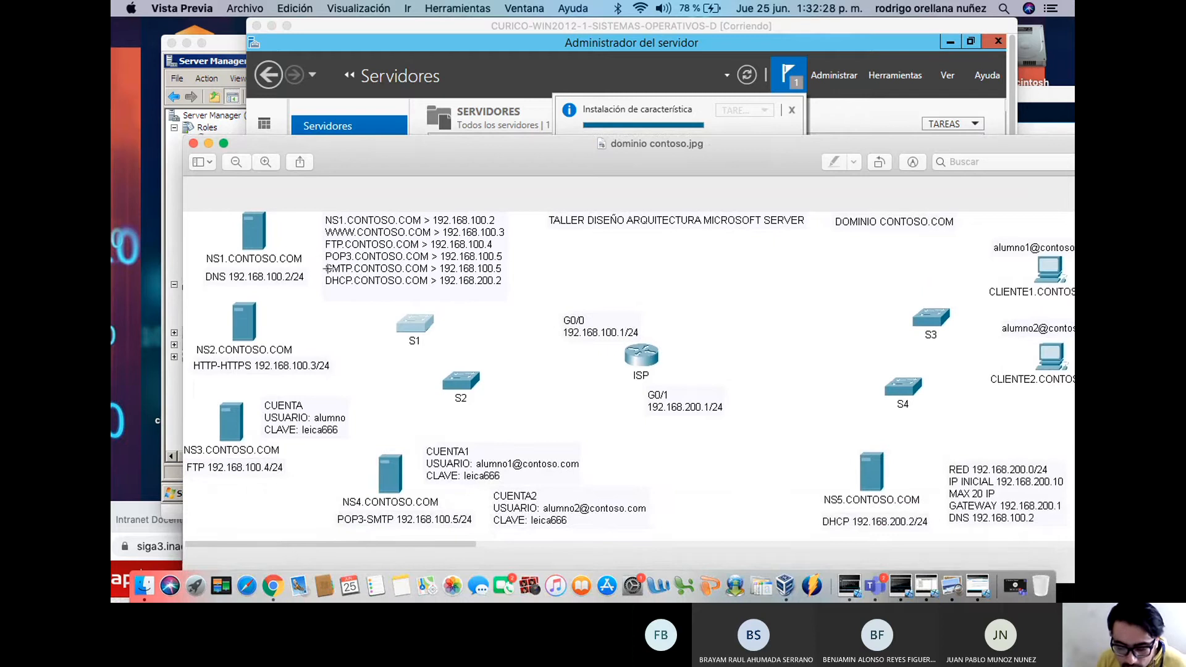
# Move the dominio contoso.jpg Preview window aside and bring the WIN2012-1 VM's Server Manager forward
pyautogui.moveTo(324, 253); pyautogui.dragTo(403, 291)
pyautogui.click(402, 290)
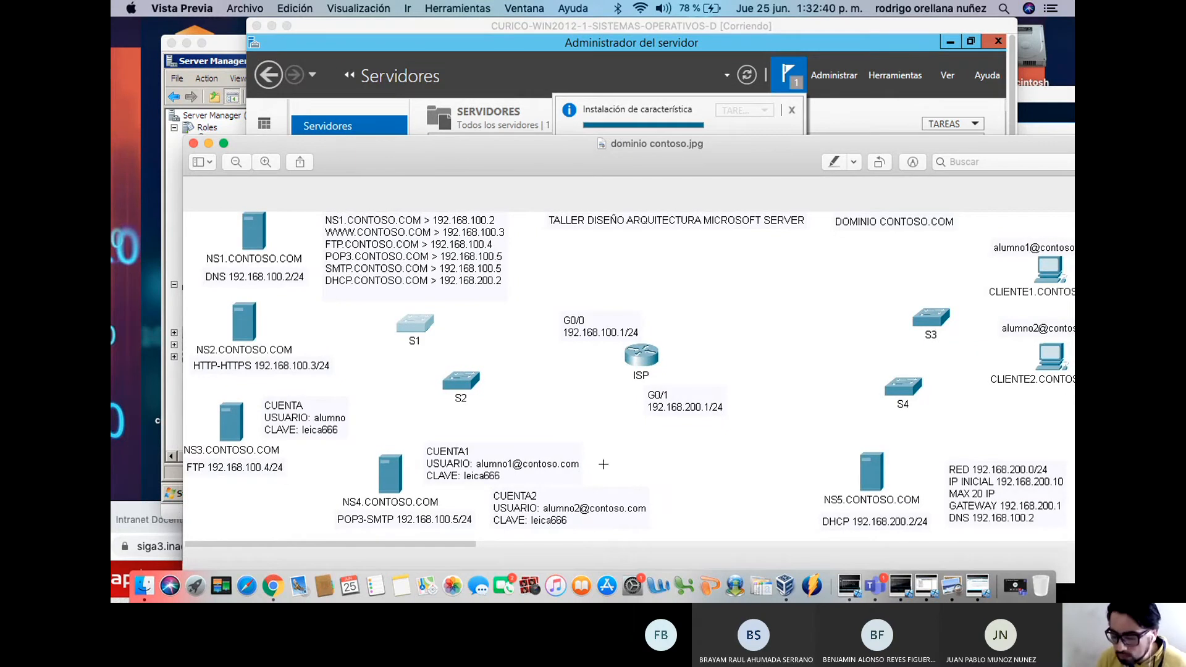
pyautogui.moveTo(644, 162); pyautogui.dragTo(586, 589)
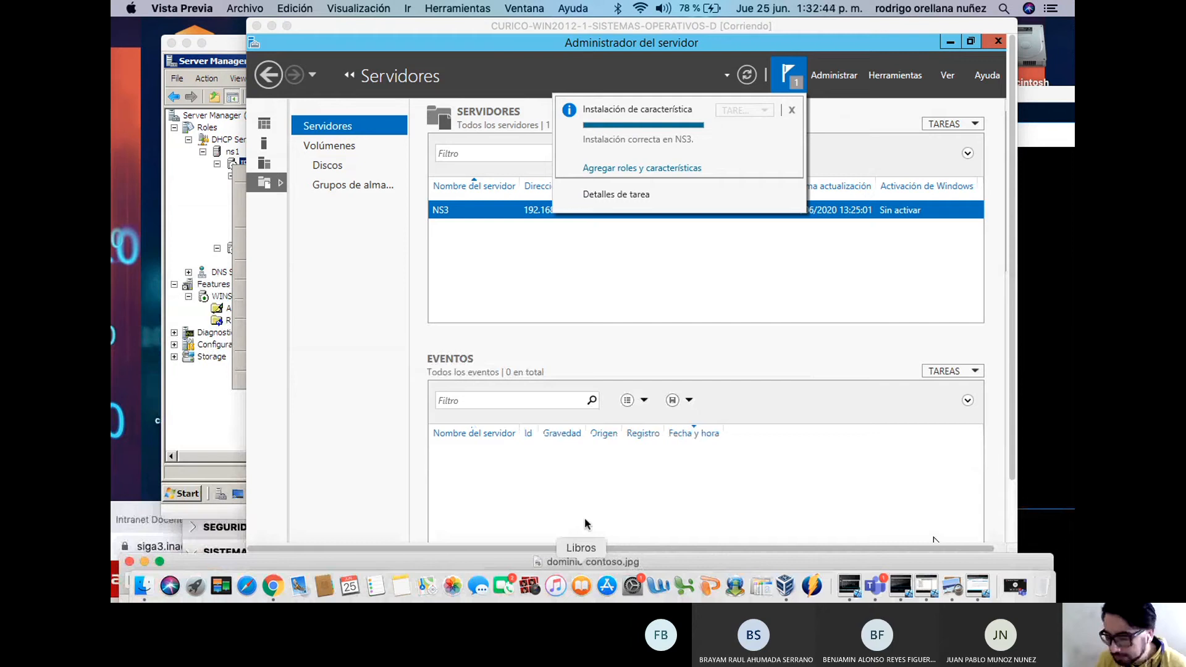
pyautogui.moveTo(615, 25); pyautogui.dragTo(603, 24)
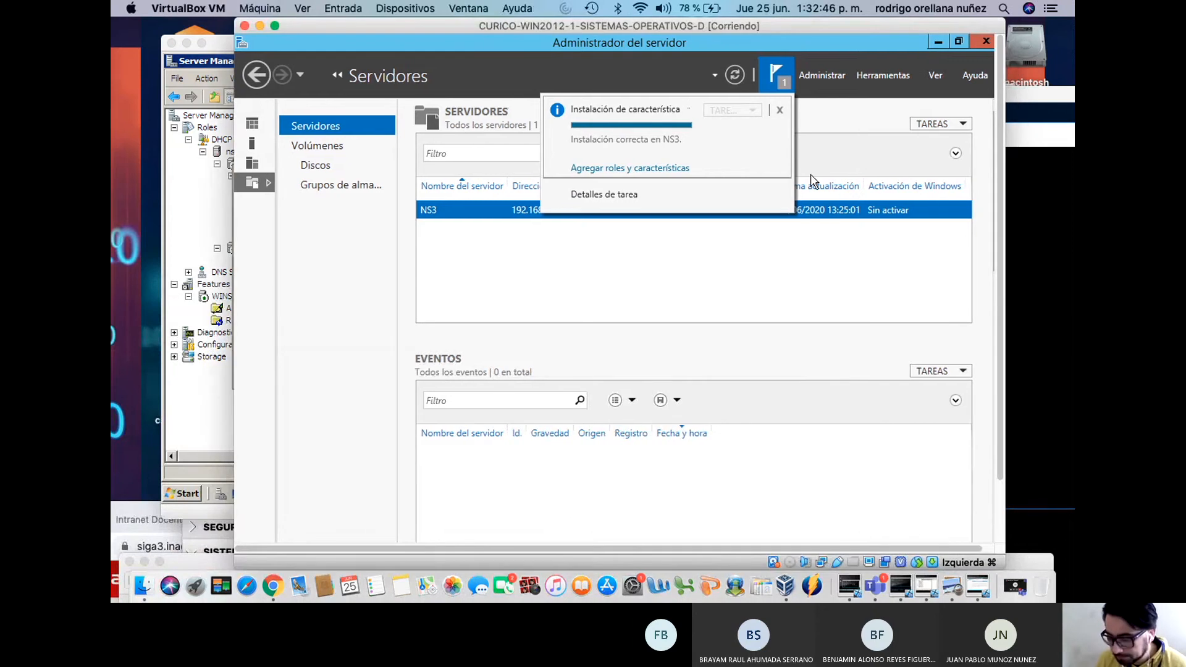
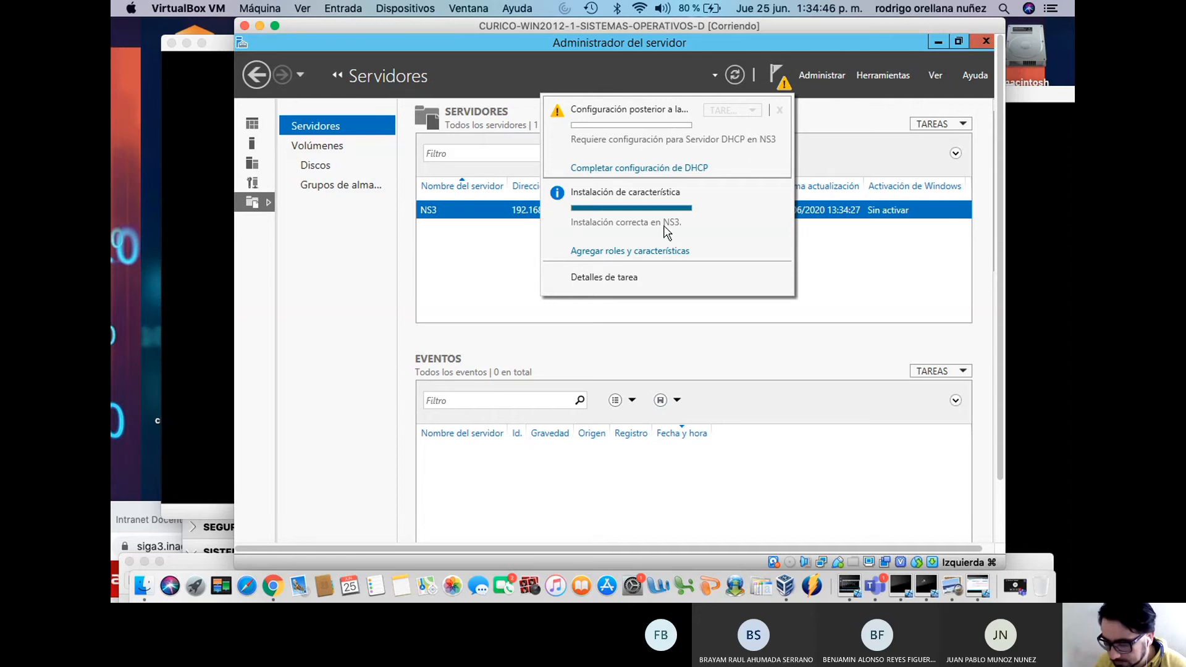
# Review NS3's pending DHCP post-install configuration task in Detalles de tarea, then close it
pyautogui.click(630, 281)
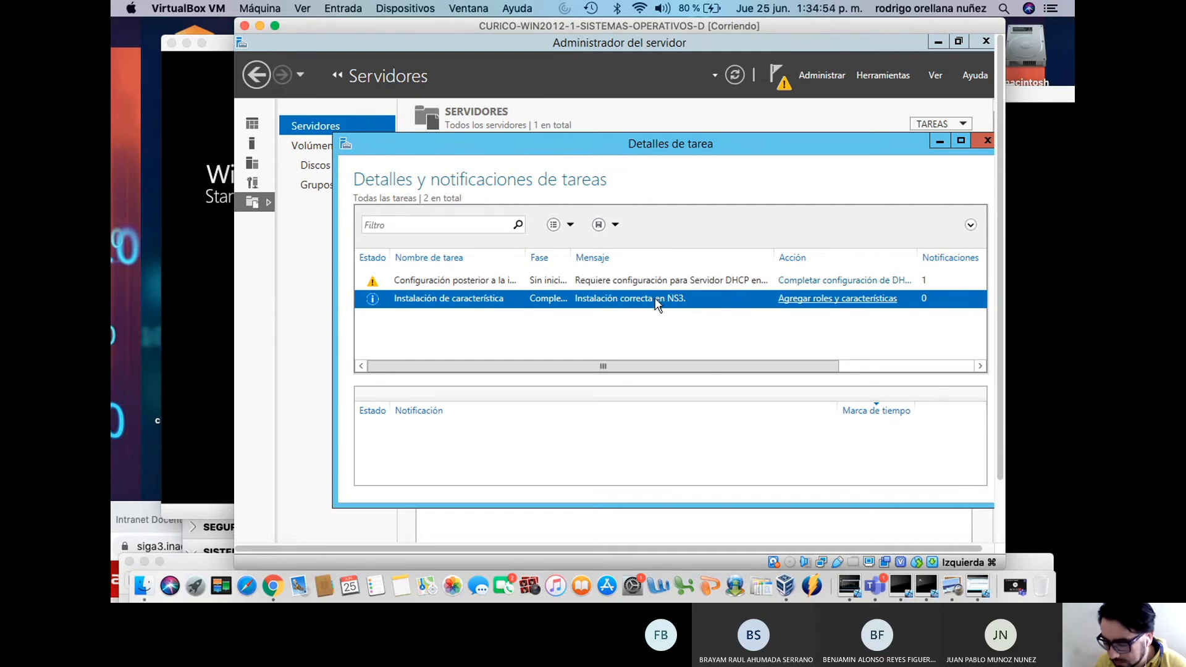
pyautogui.click(662, 280)
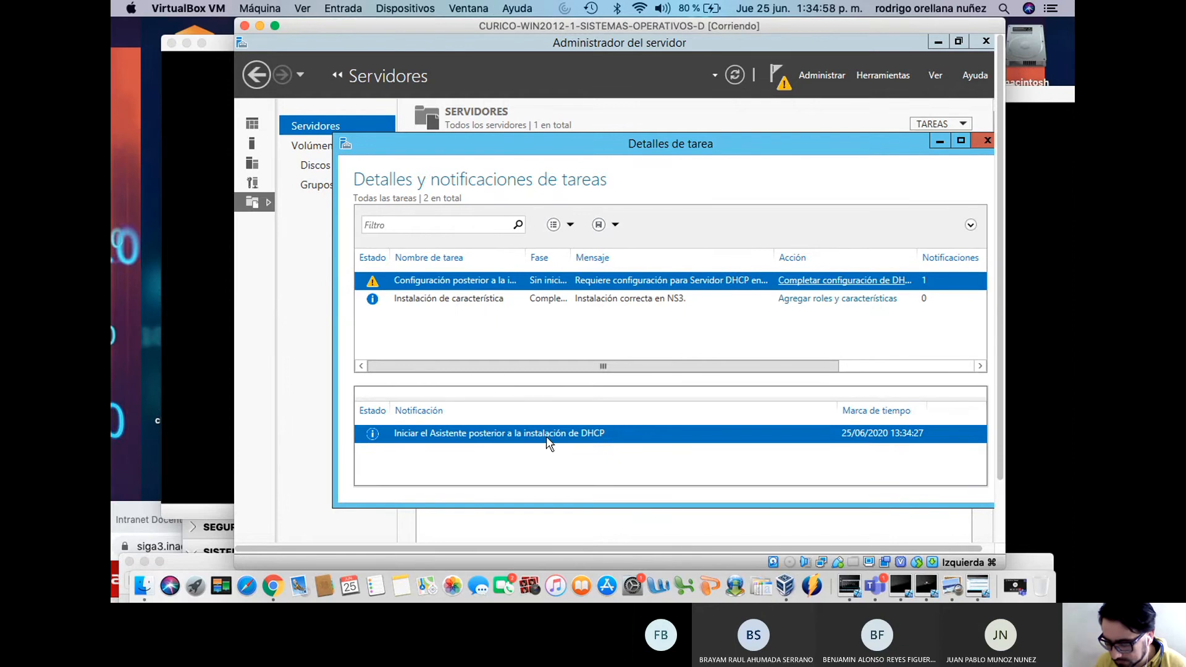
pyautogui.moveTo(624, 148); pyautogui.dragTo(593, 50)
pyautogui.click(967, 53)
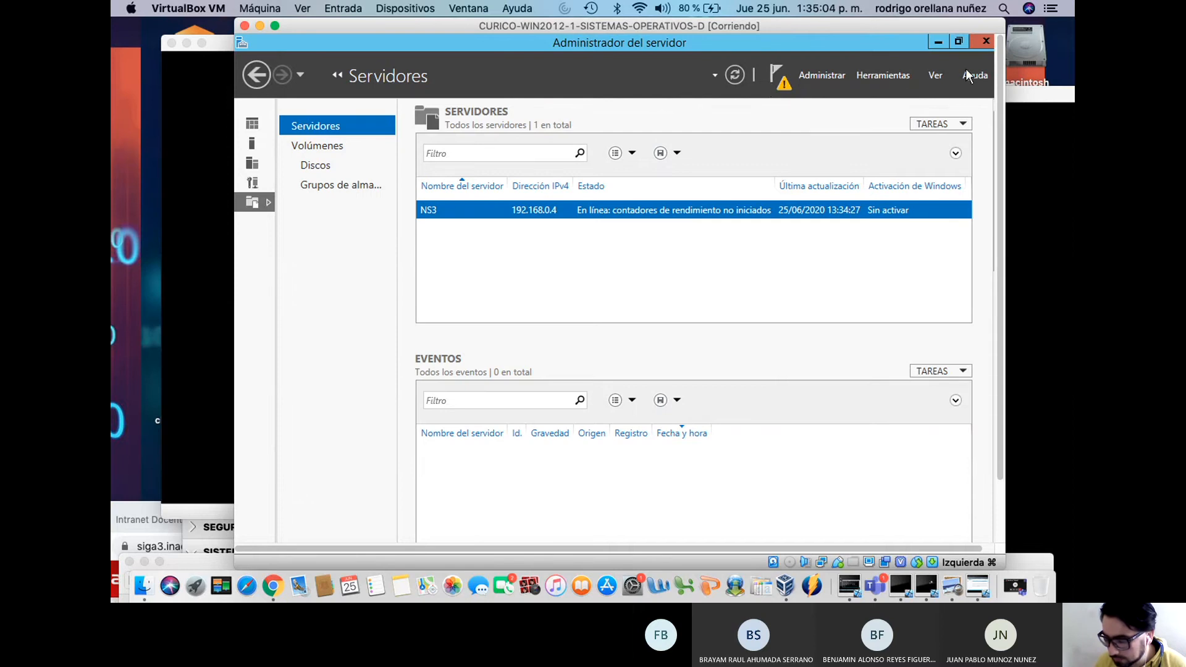
pyautogui.moveTo(1000, 88); pyautogui.dragTo(998, 299)
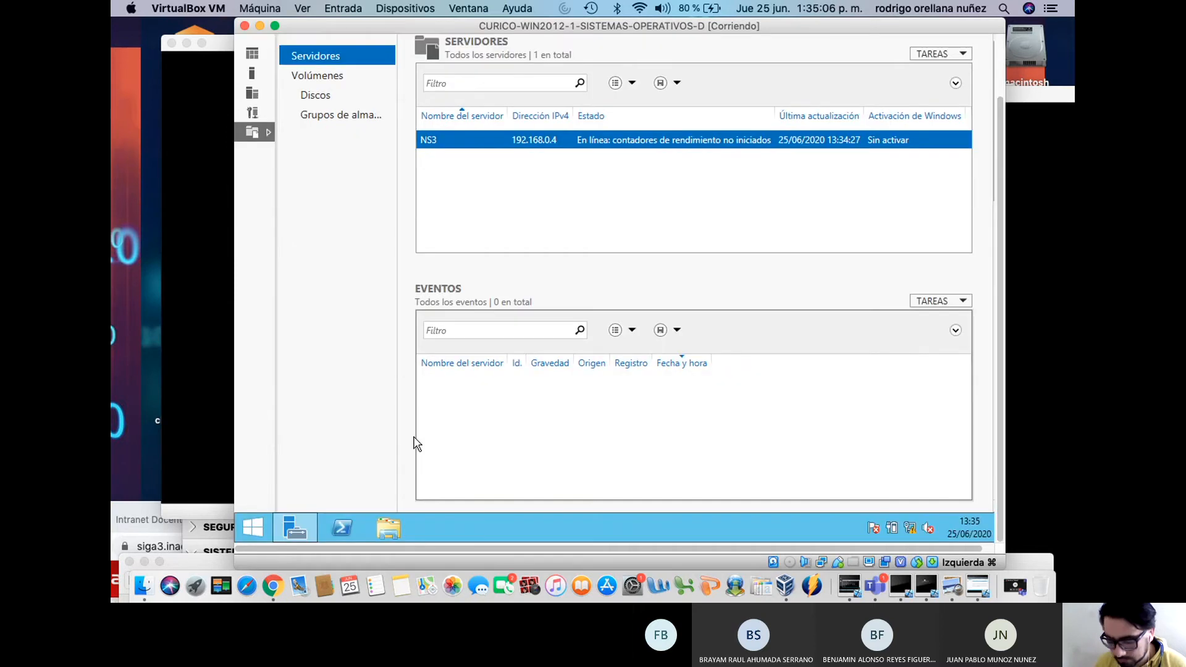
# Minimize Server Manager, check the guest clock, and launch Símbolo del sistema via a cmd search
pyautogui.click(276, 529)
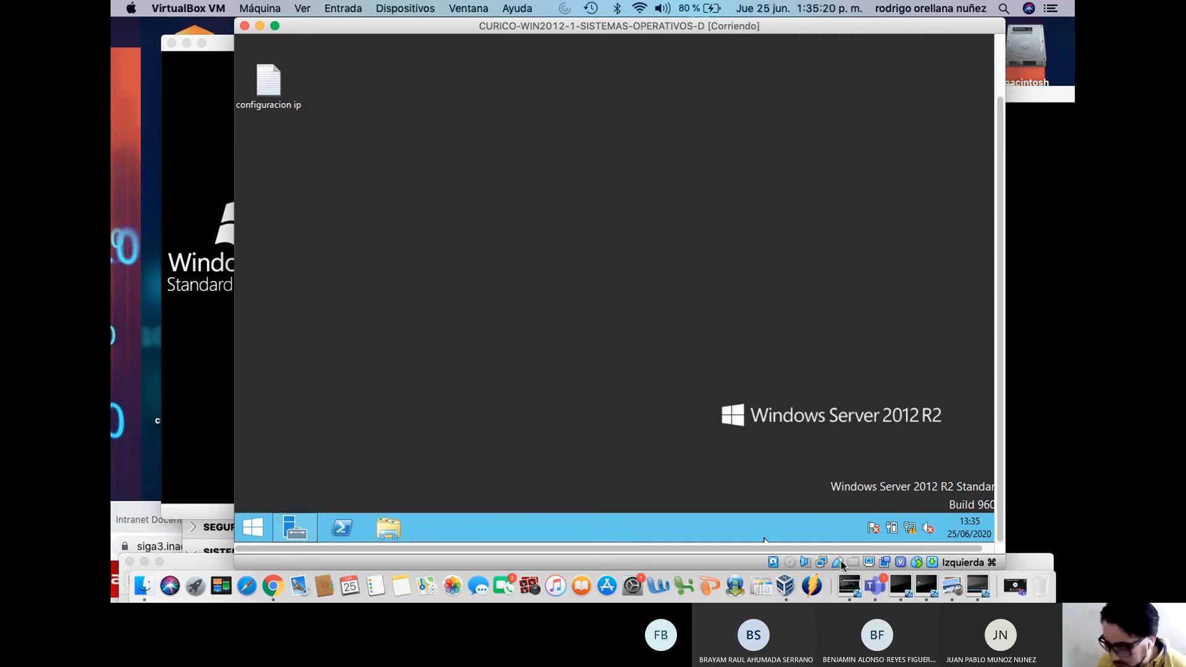
pyautogui.moveTo(835, 549); pyautogui.dragTo(932, 547)
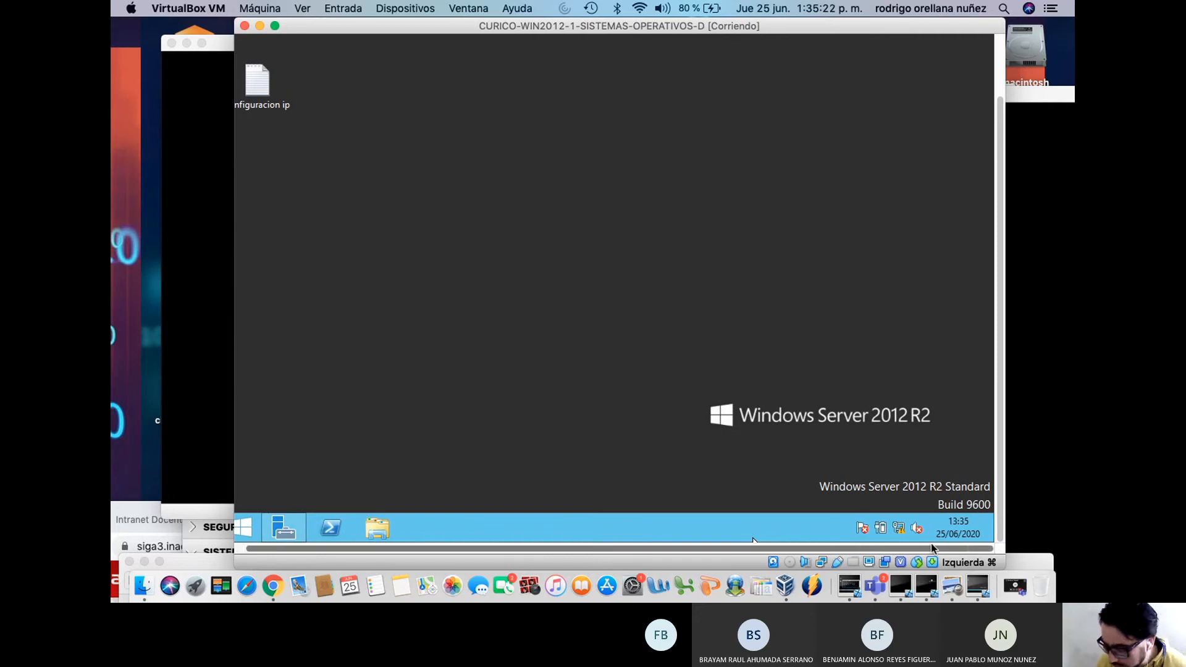
pyautogui.click(963, 526)
pyautogui.click(773, 283)
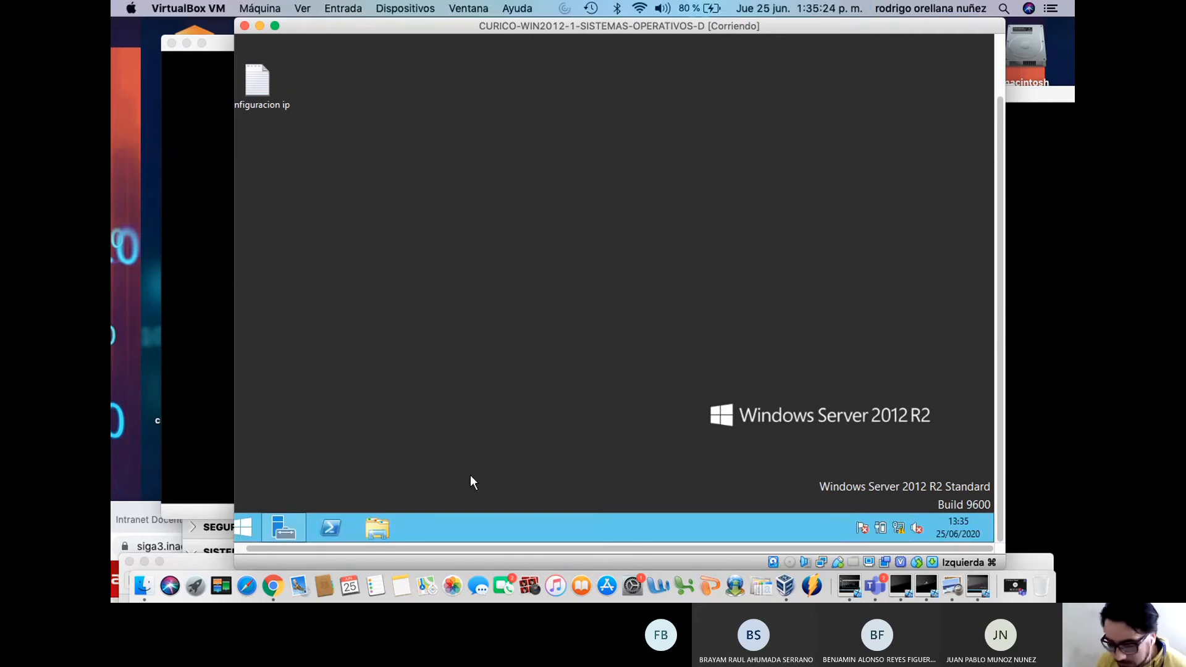
pyautogui.click(246, 528)
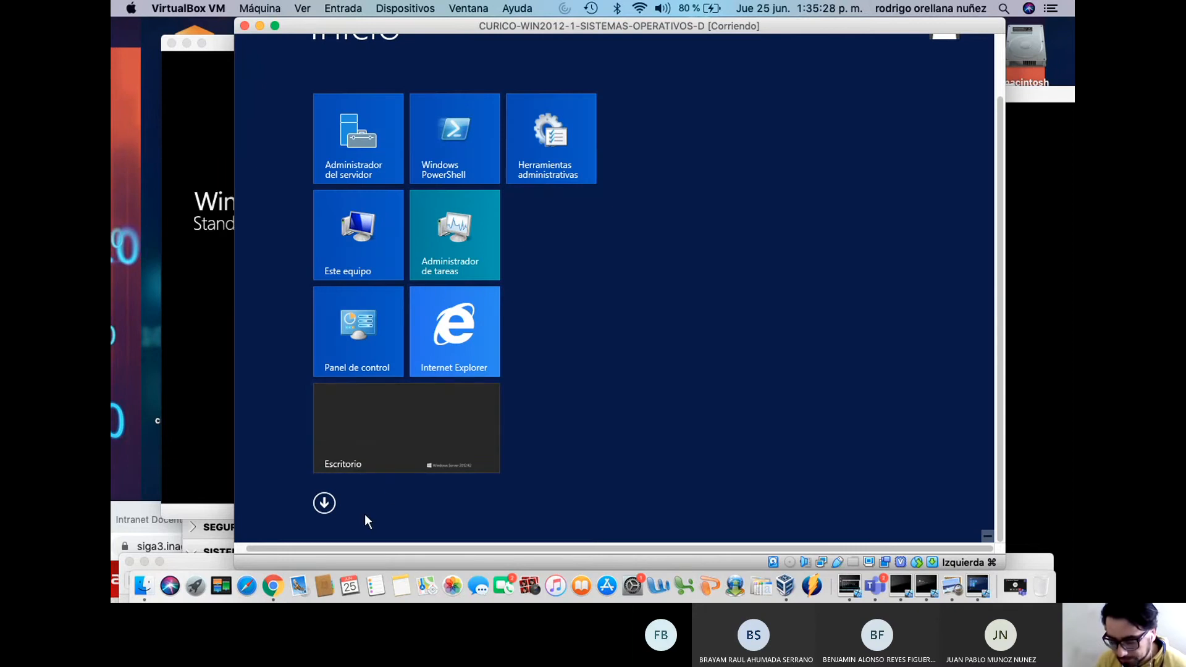
pyautogui.click(323, 502)
pyautogui.write('cmd')
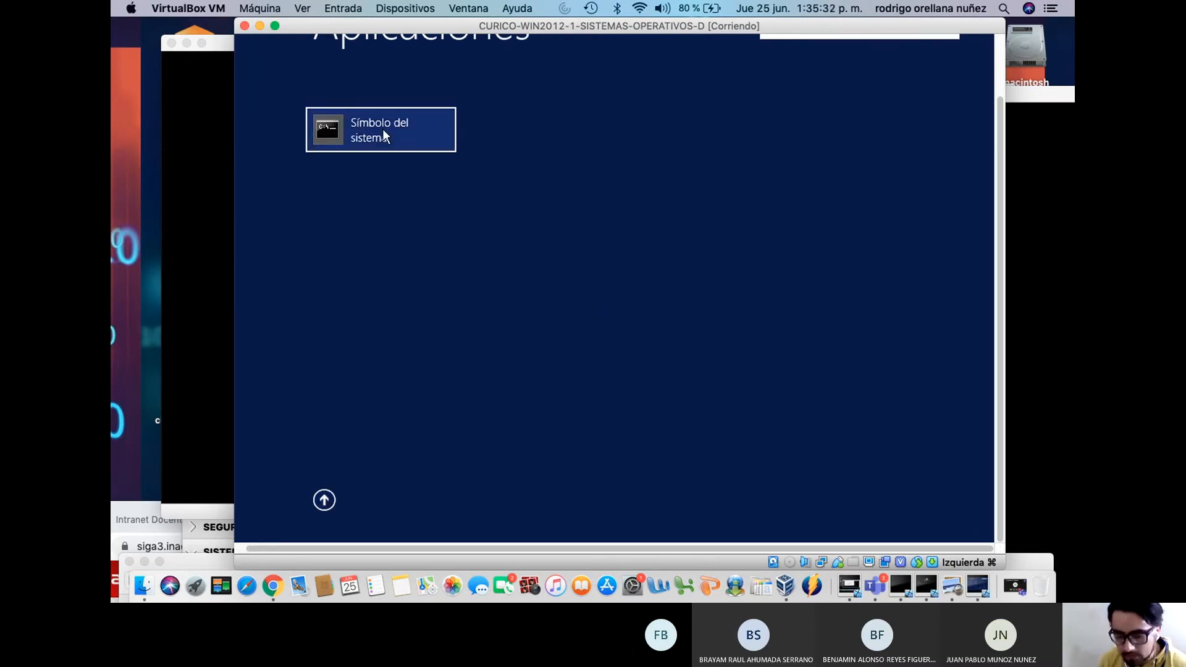
pyautogui.click(442, 111)
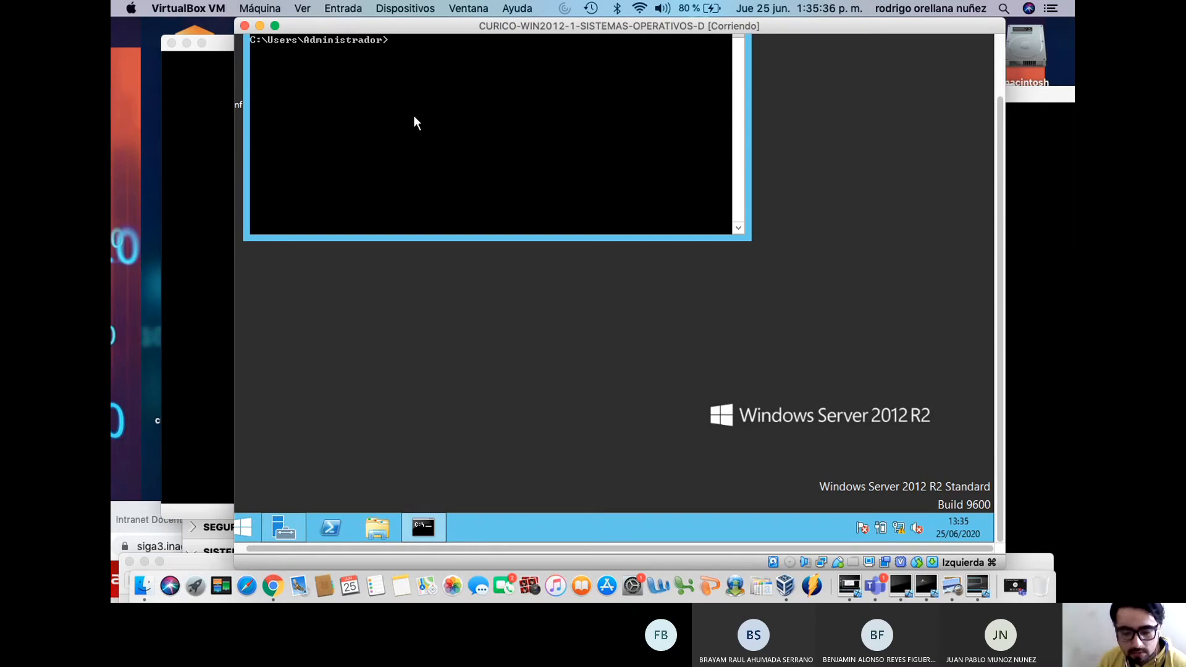
pyautogui.scroll(3, 998, 217)
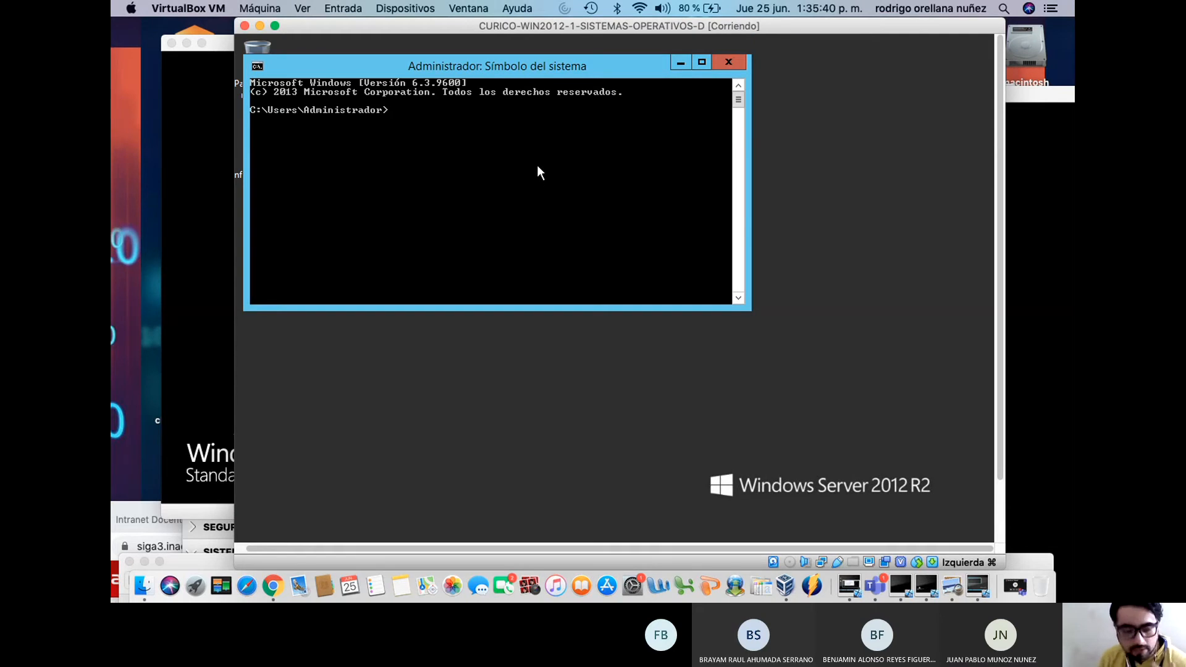
# Run shutdown -a, then shutdown -s to power off the server, dismissing the sign-out warning
pyautogui.write('shutdown')
pyautogui.write(' -')
pyautogui.write('a')
pyautogui.press('Return')
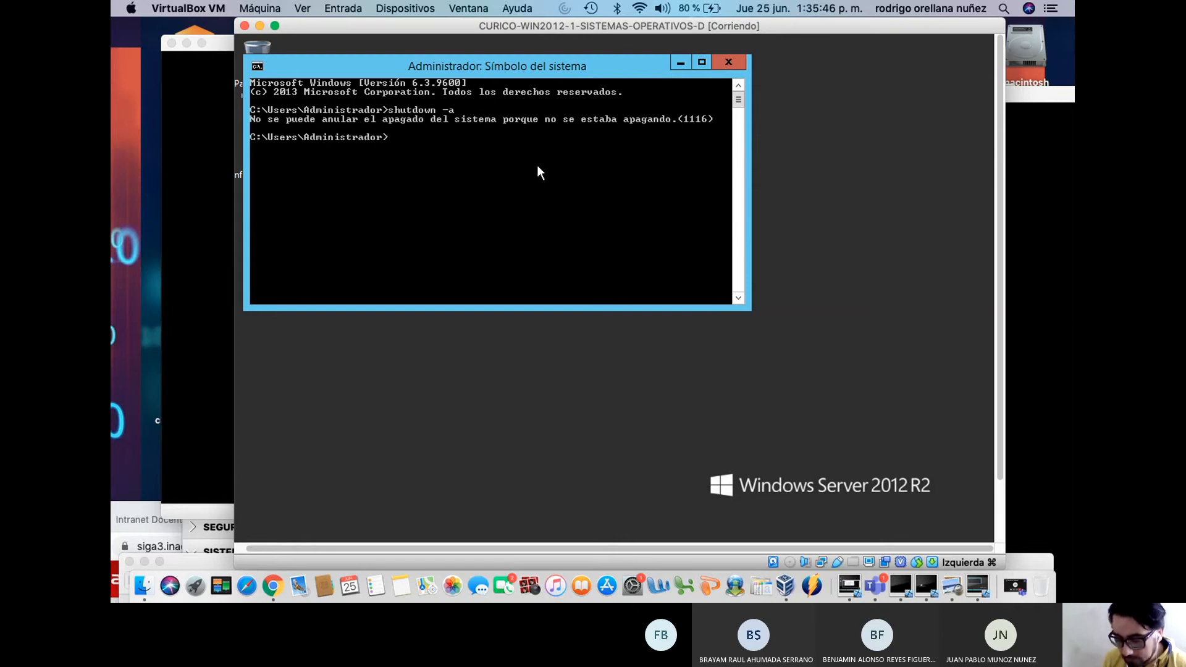
pyautogui.press('Up')
pyautogui.press('BackSpace')
pyautogui.write('shutdown -s')
pyautogui.press('Return')
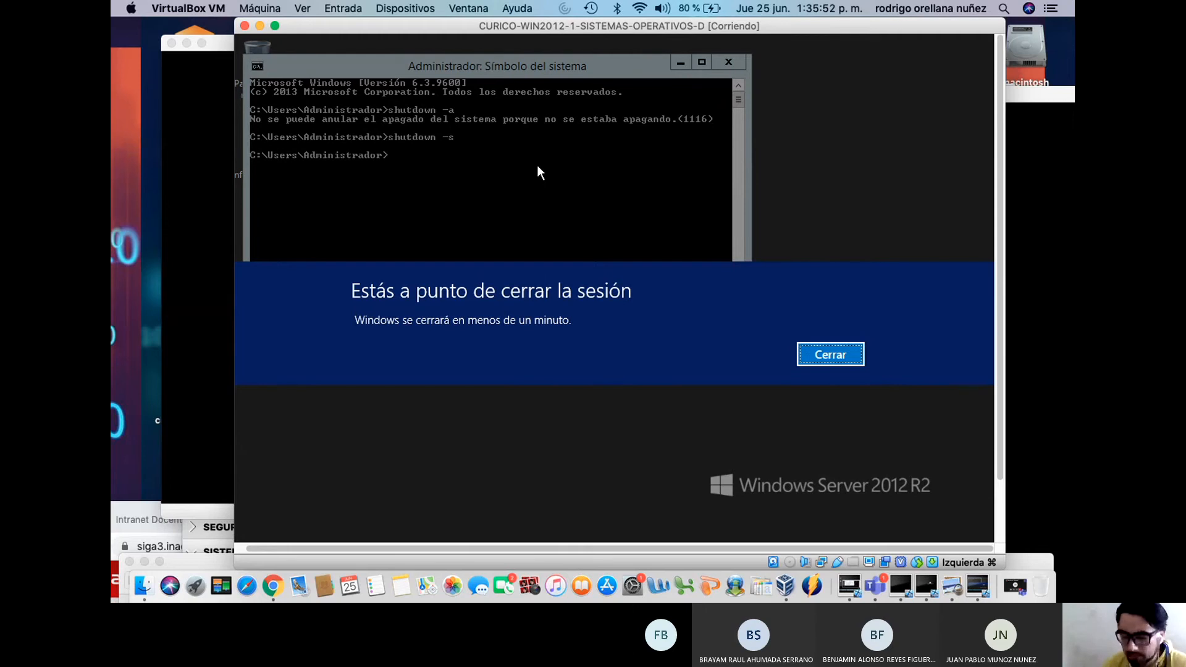
pyautogui.click(845, 362)
pyautogui.click(937, 147)
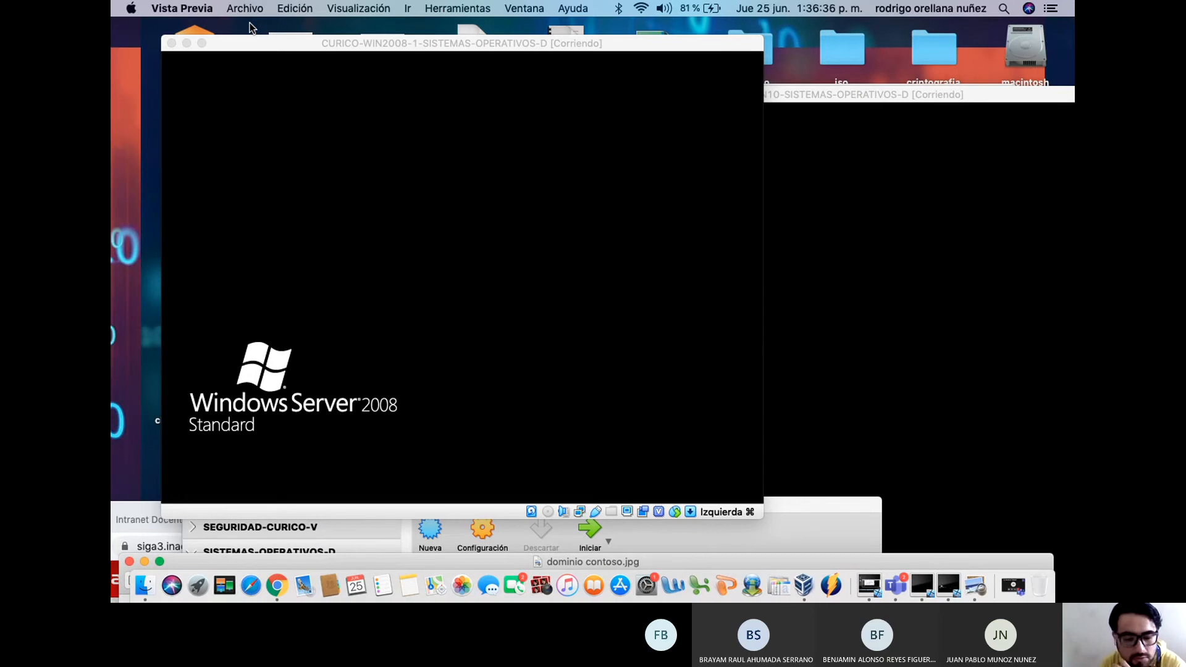
# Bring the VirtualBox Manager forward to show the powered-off WIN2012-1 VM
pyautogui.click(807, 584)
pyautogui.moveTo(718, 507); pyautogui.dragTo(759, 64)
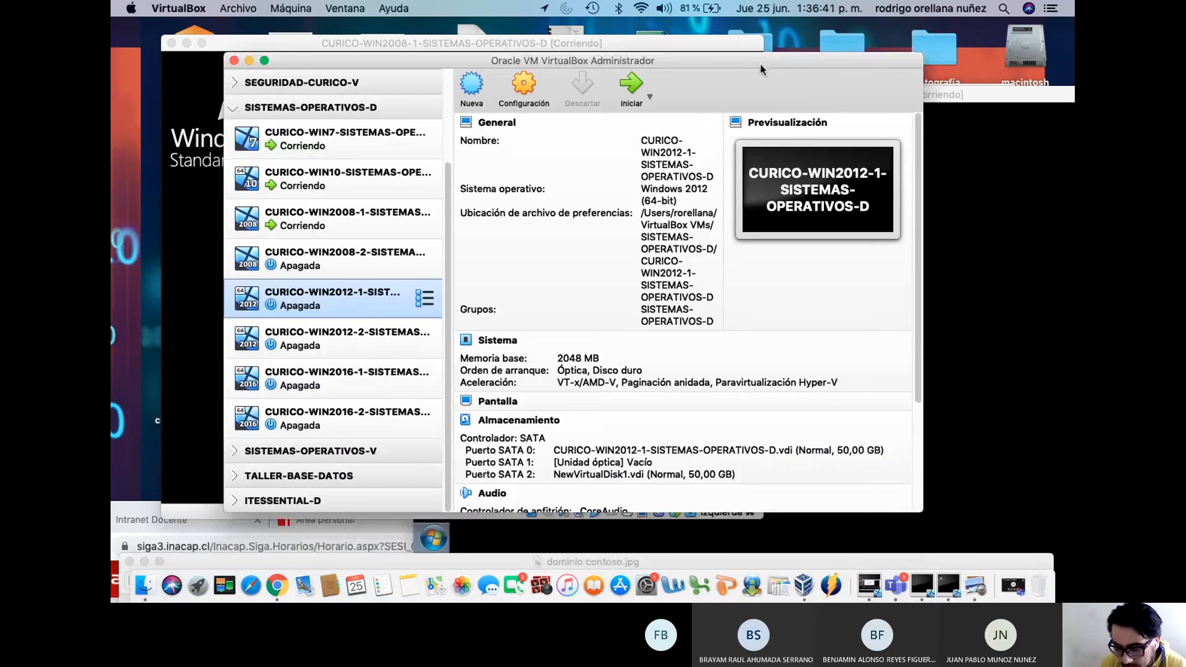
# Start the CURICO-WIN2012-1 VM and boot its default Windows Server 2012 R2 entry
pyautogui.doubleClick(361, 299)
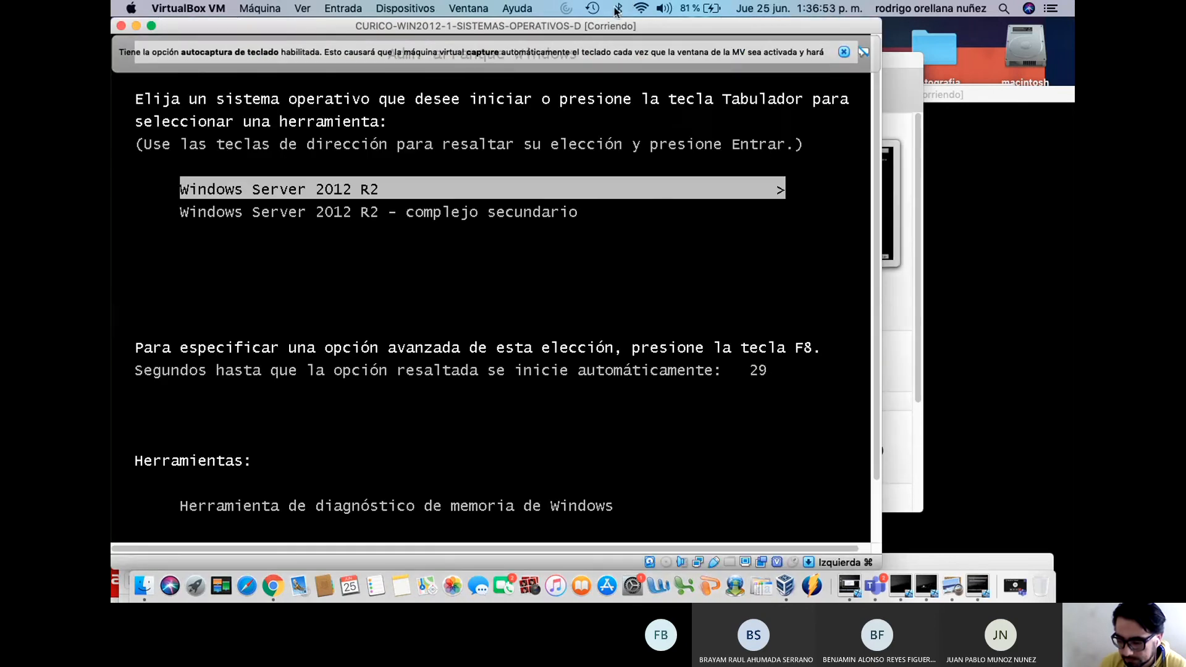
pyautogui.moveTo(564, 26); pyautogui.dragTo(680, 32)
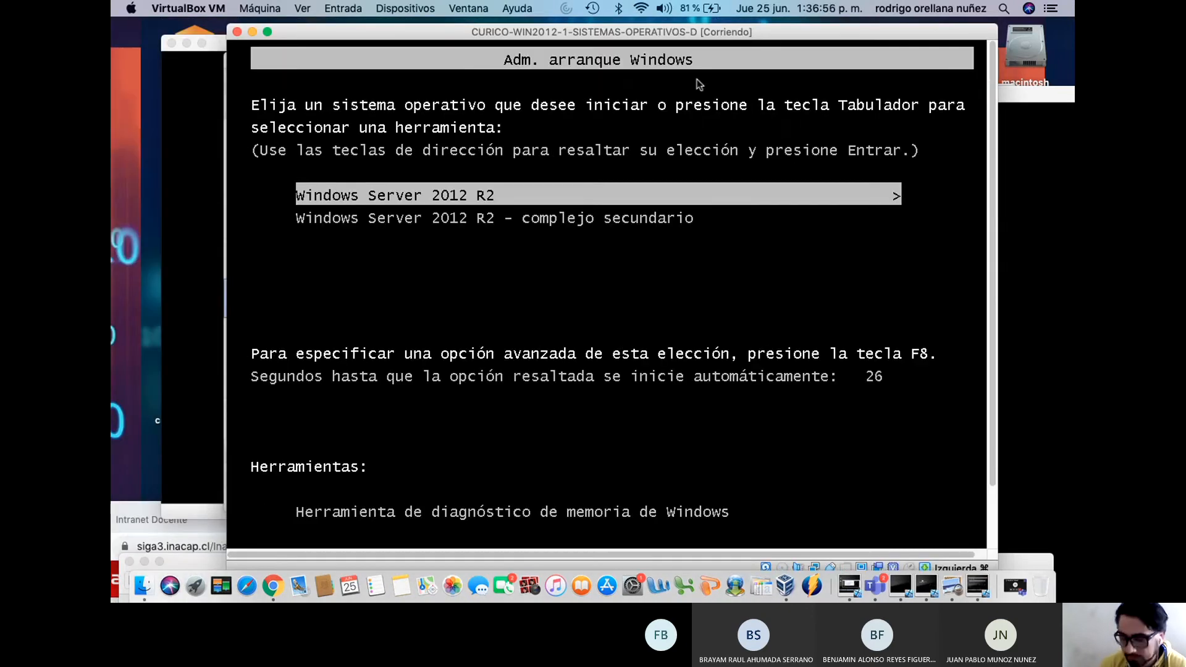
pyautogui.press('Return')
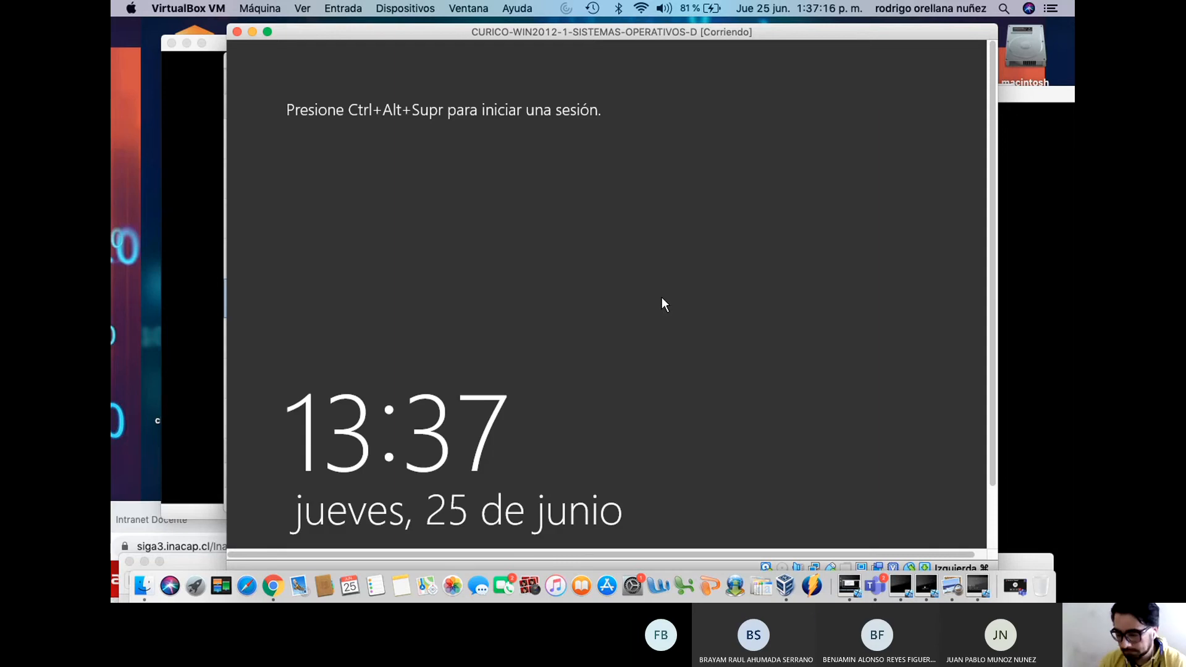
# Send Ctrl-Alt-Del via Entrada > Teclado and sign in as Administrador with the password
pyautogui.click(415, 7)
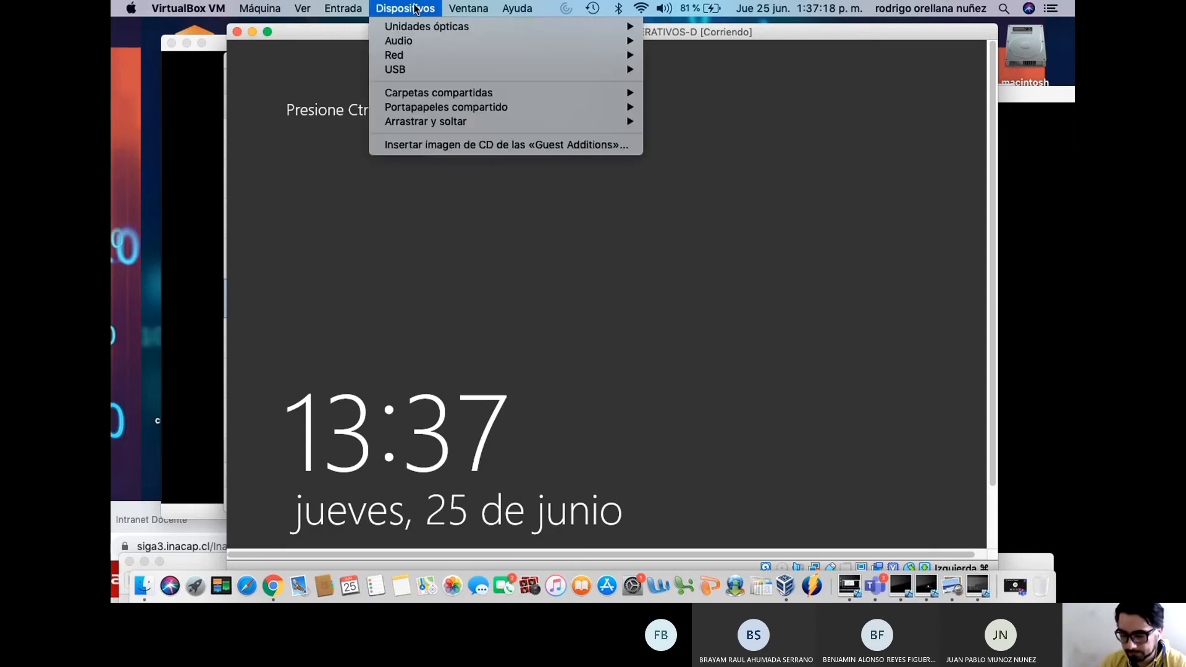
pyautogui.moveTo(343, 8)
pyautogui.moveTo(371, 26)
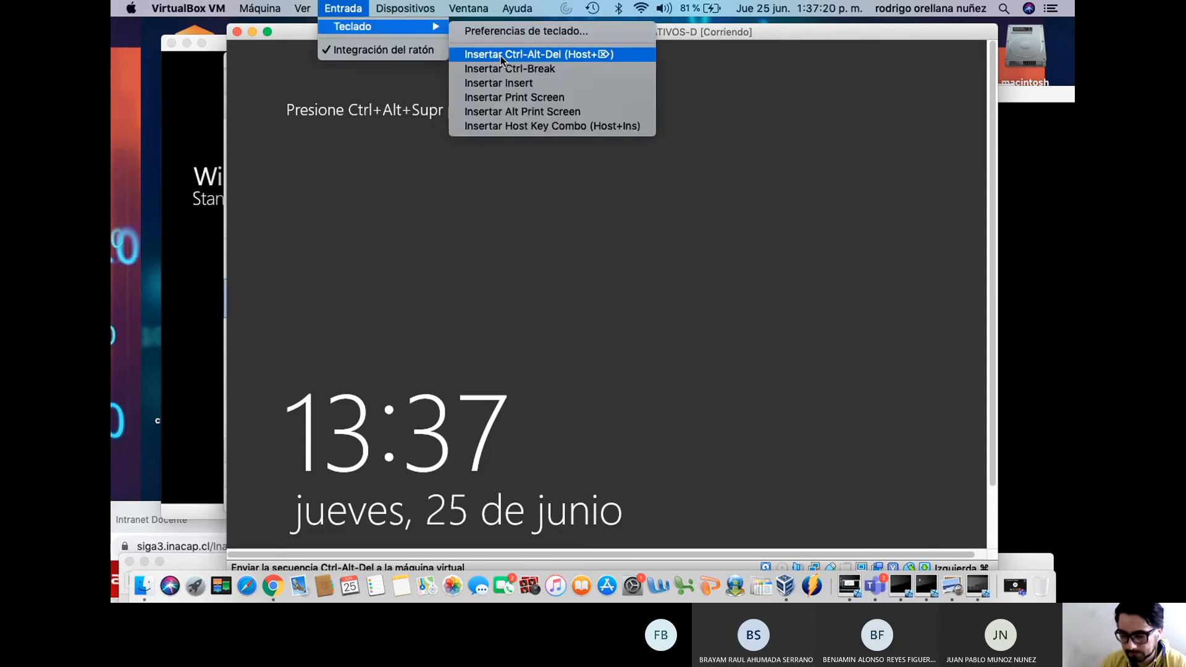
pyautogui.click(499, 56)
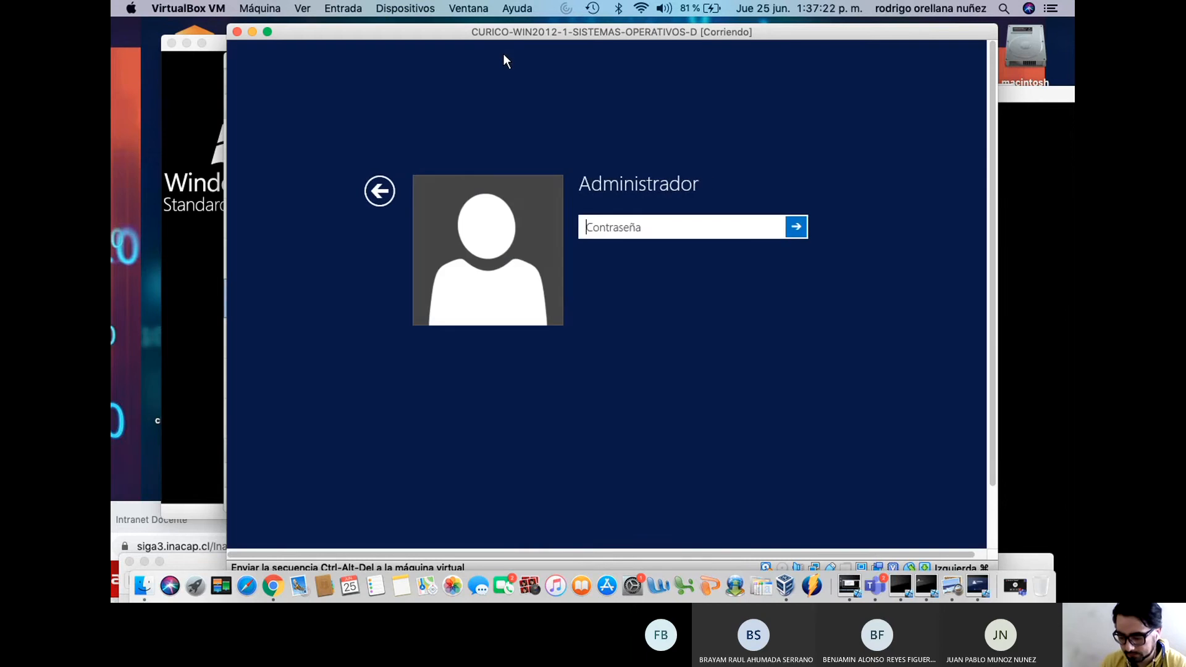
pyautogui.write('••••••••')
pyautogui.press('Return')
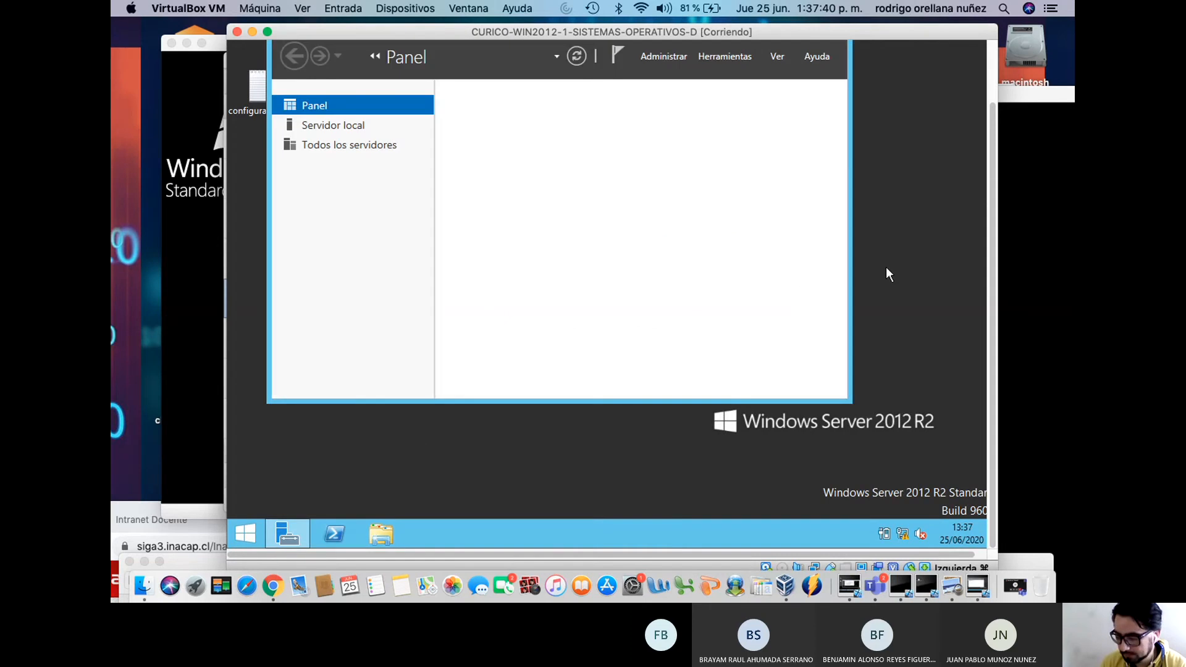
pyautogui.moveTo(992, 265); pyautogui.dragTo(992, 217)
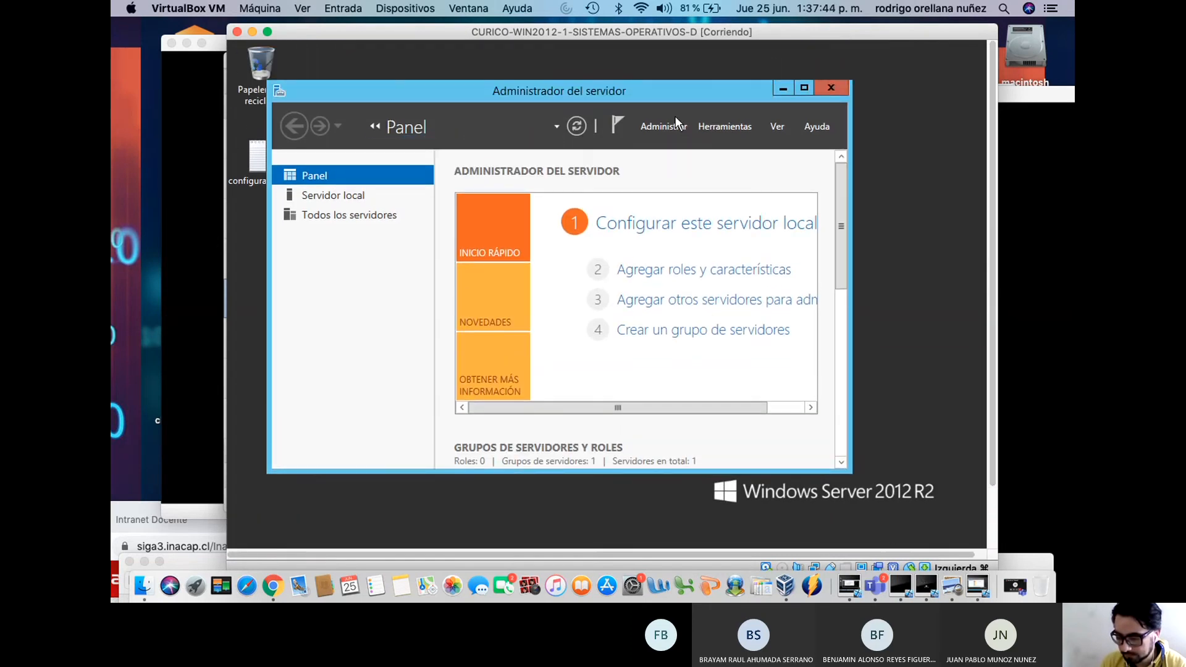
# Open Herramientas > DHCP, maximize the console, and expand ns3 down to its IPv4 node
pyautogui.click(729, 129)
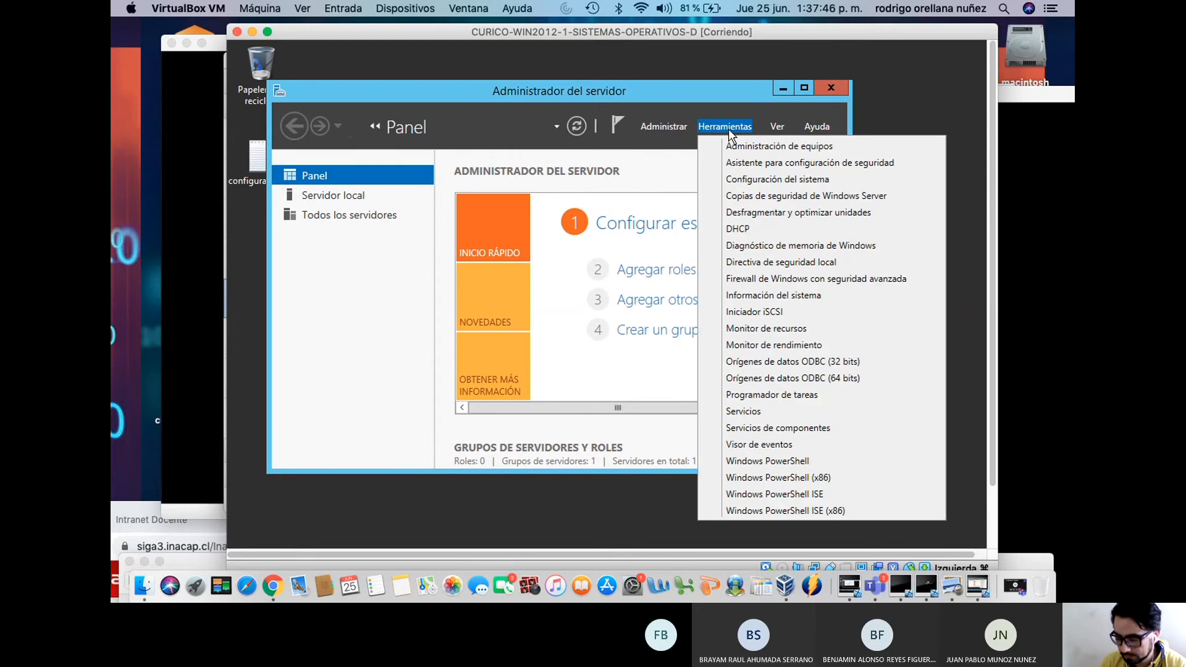
pyautogui.click(741, 230)
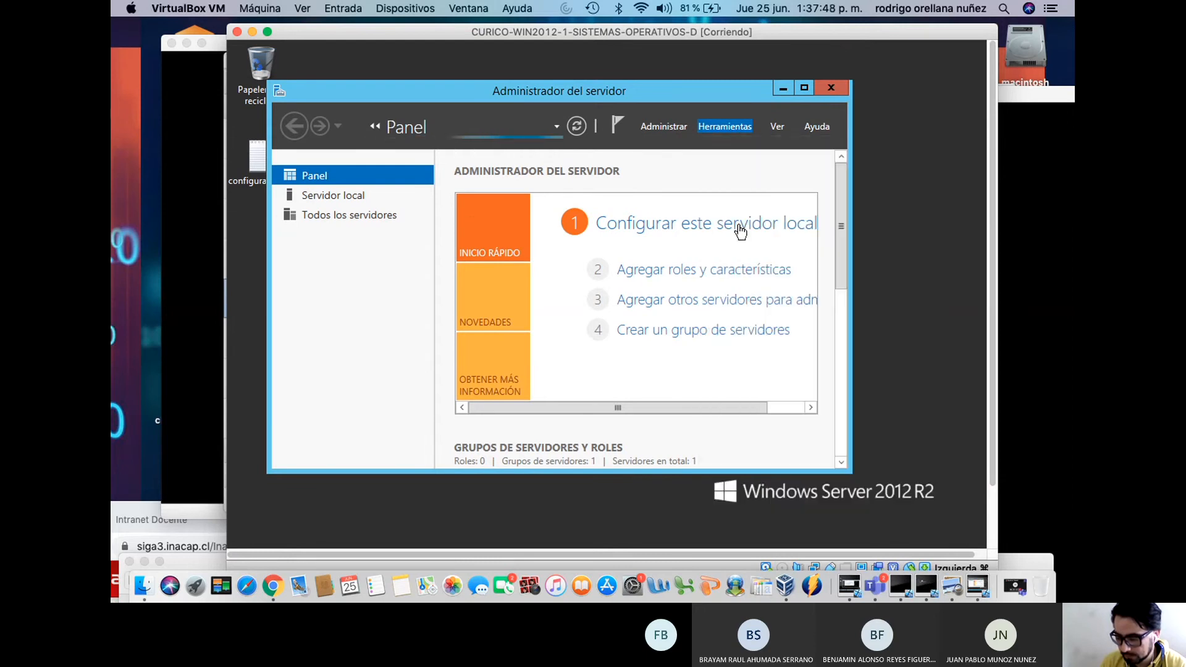
pyautogui.click(733, 125)
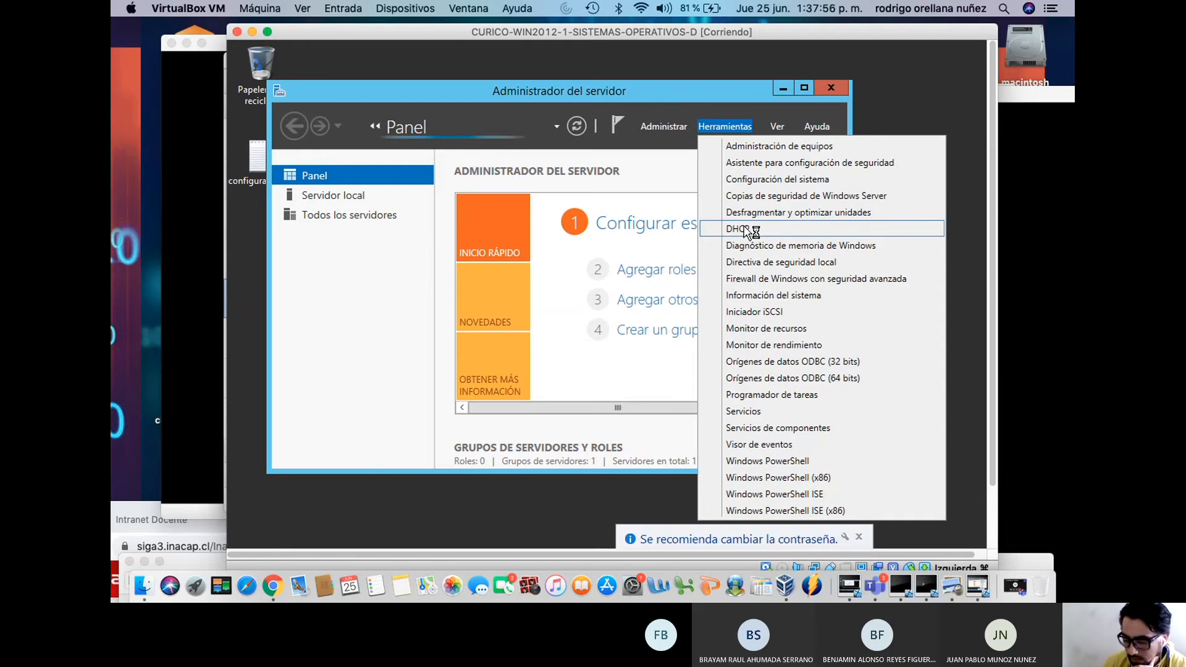
pyautogui.moveTo(993, 176)
pyautogui.mouseDown()
pyautogui.moveTo(996, 216)
pyautogui.moveTo(993, 181)
pyautogui.mouseUp()
pyautogui.moveTo(398, 92); pyautogui.dragTo(471, 100)
pyautogui.click(366, 169)
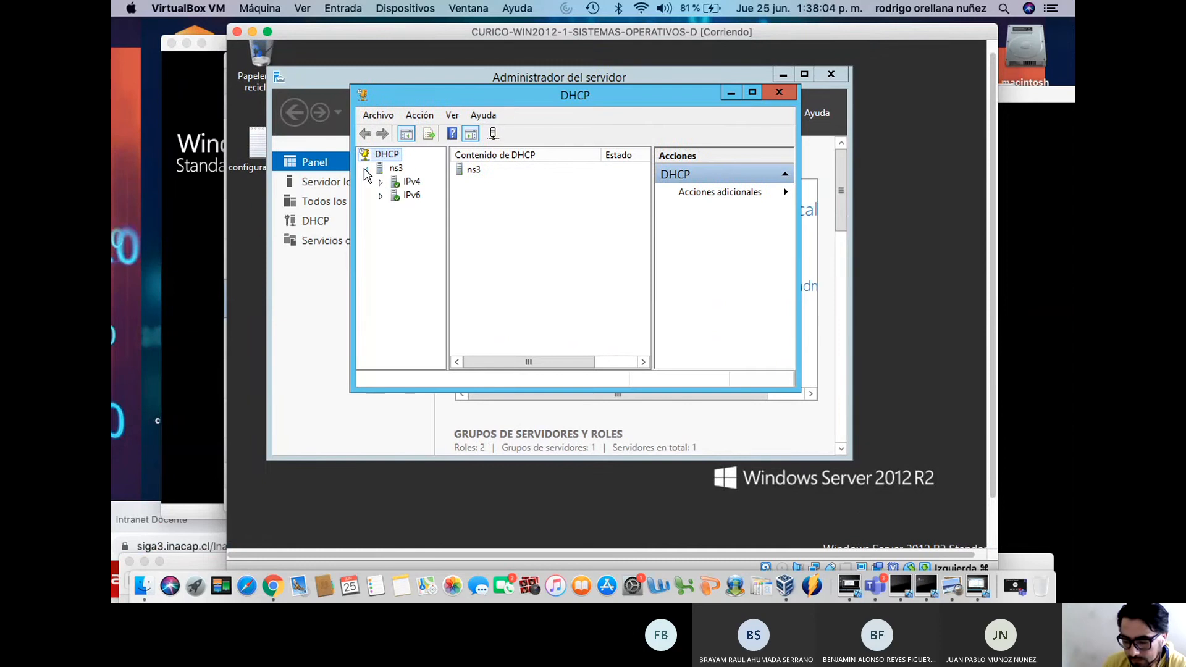
pyautogui.click(752, 92)
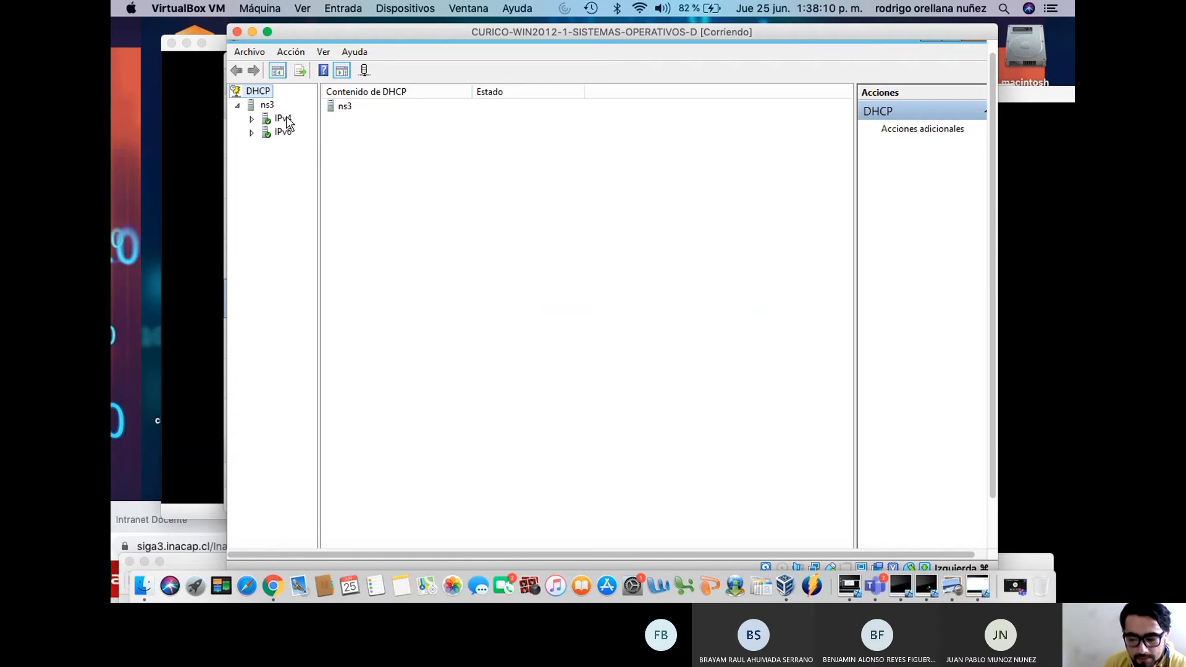
pyautogui.click(251, 118)
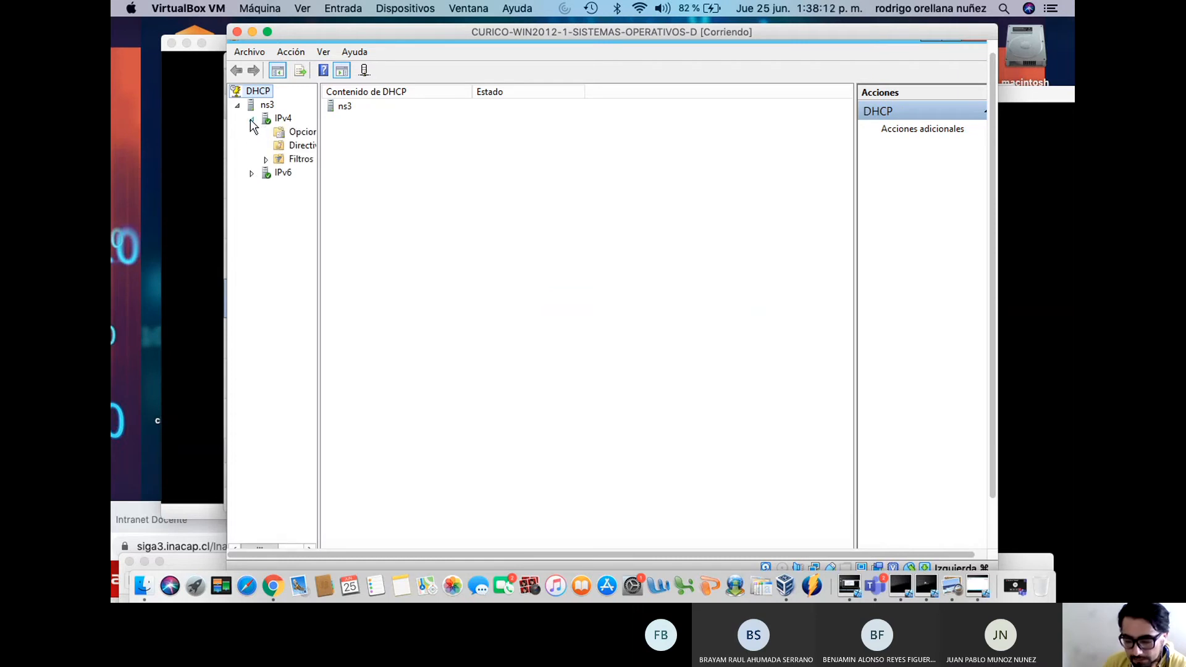
pyautogui.moveTo(318, 146); pyautogui.dragTo(466, 140)
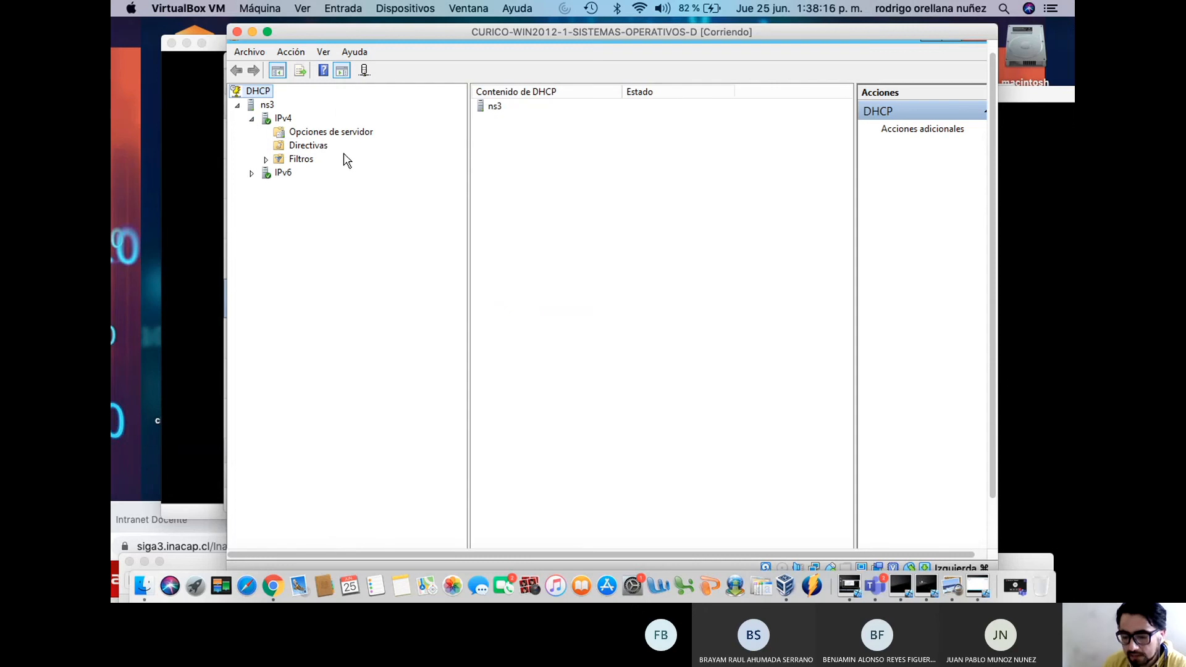
pyautogui.click(281, 120)
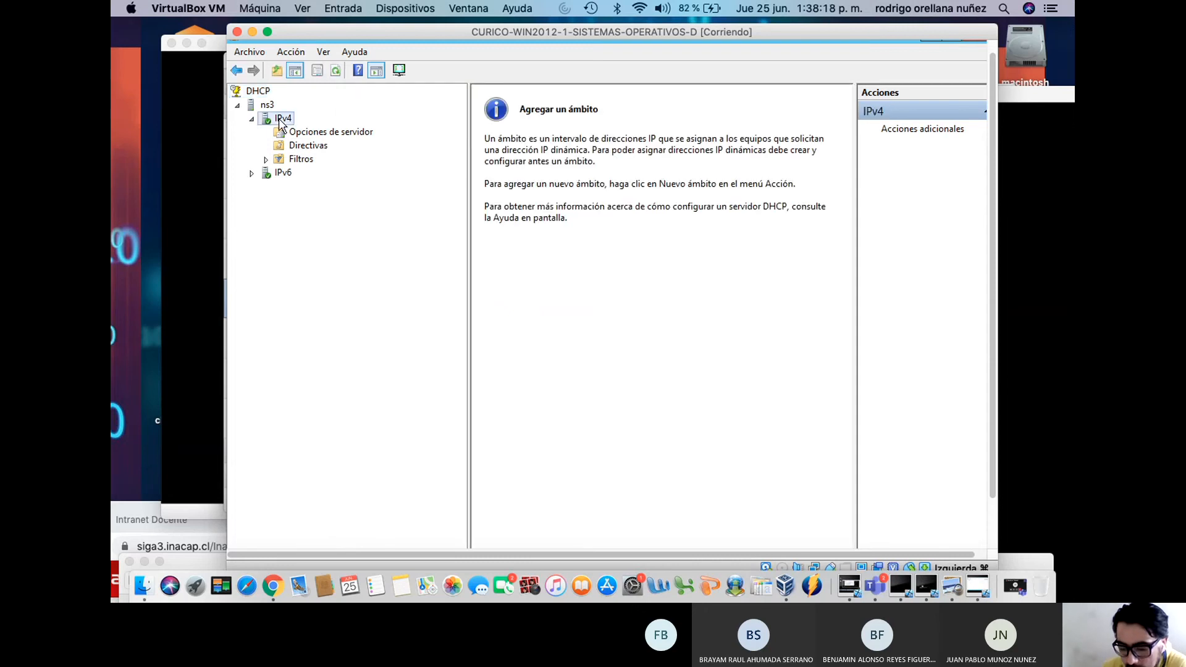
# Launch the New Scope wizard from the IPv4 context menu and pass its welcome page
pyautogui.rightClick(279, 121)
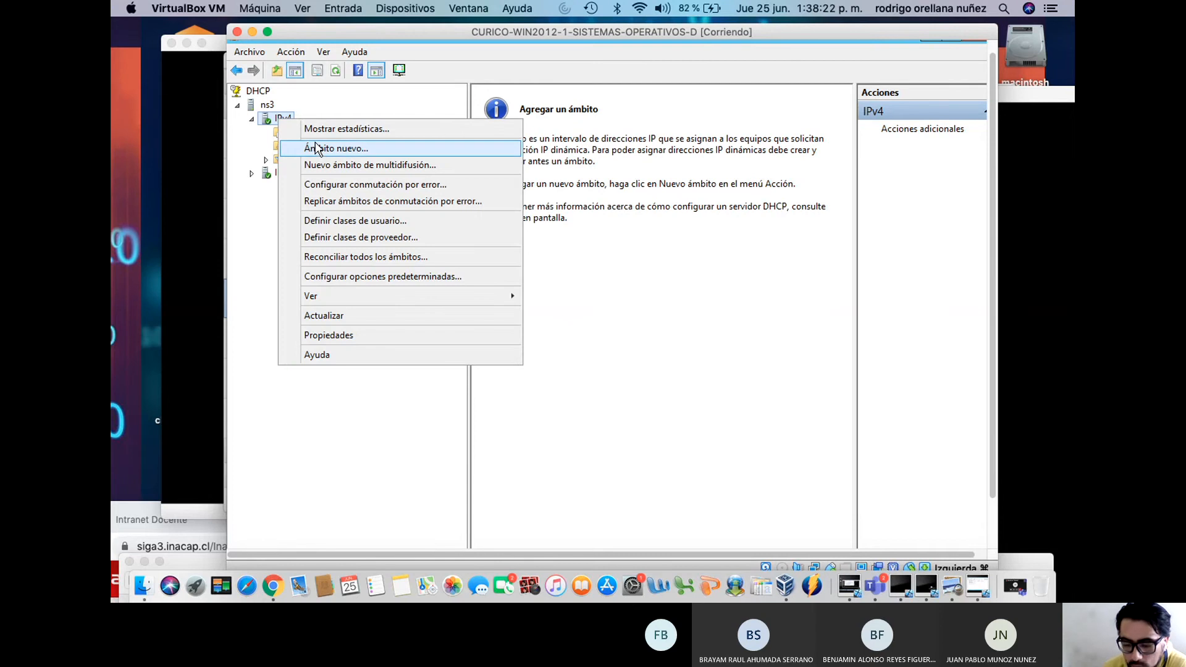
pyautogui.click(355, 413)
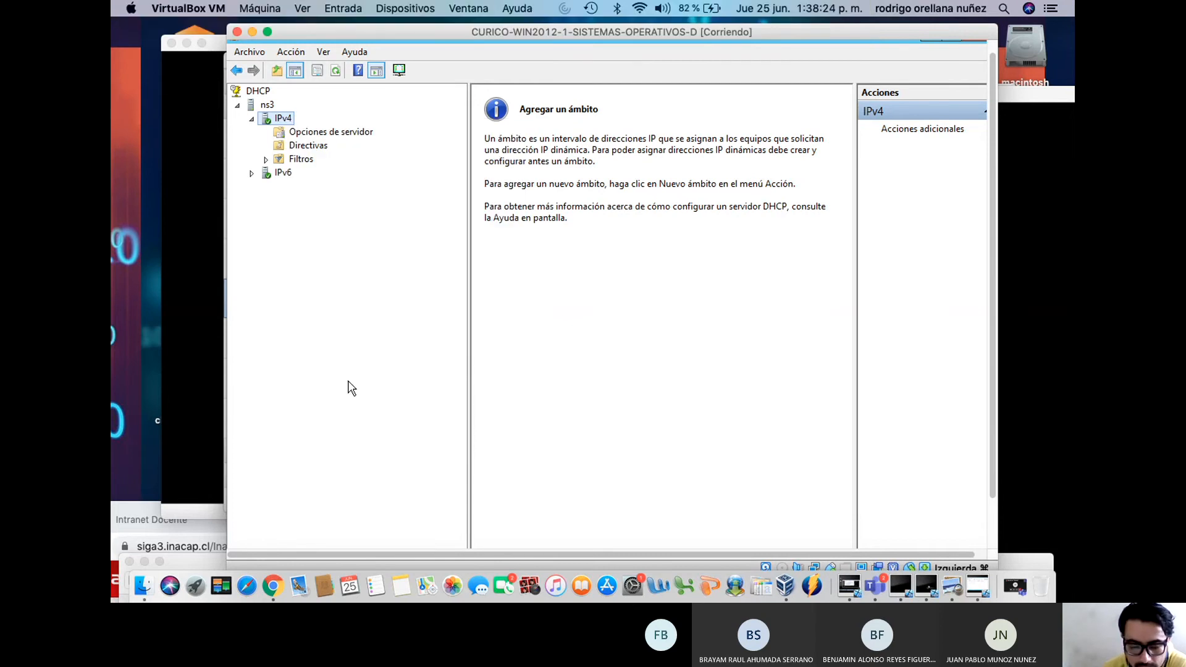
pyautogui.rightClick(285, 121)
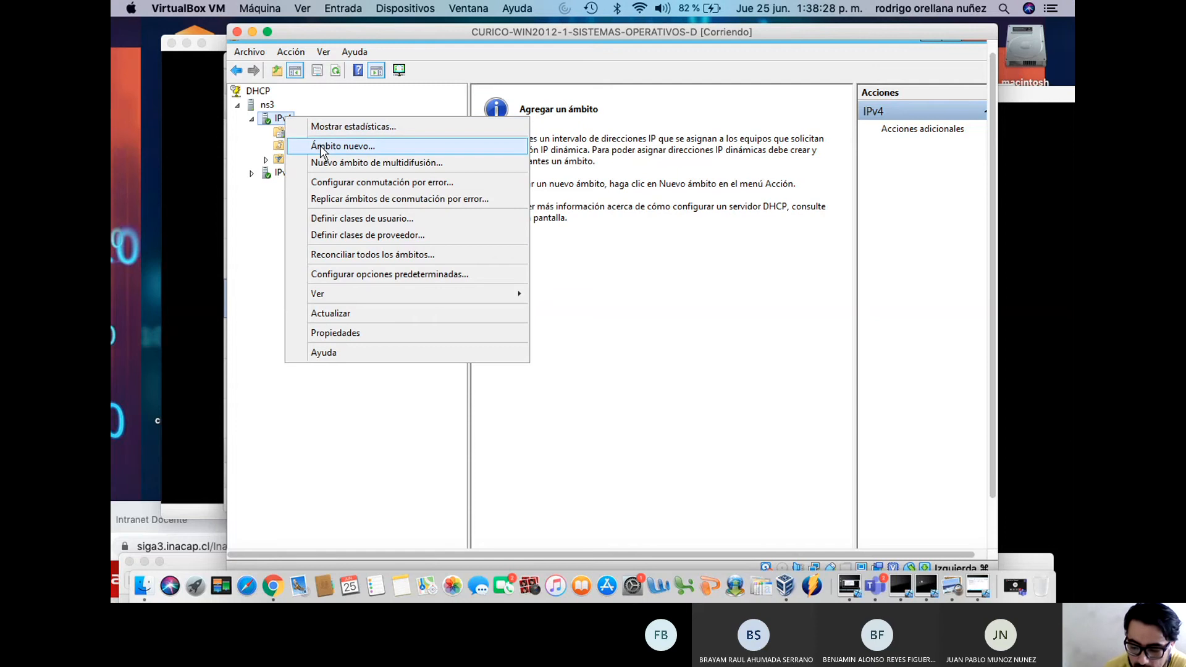
pyautogui.click(320, 146)
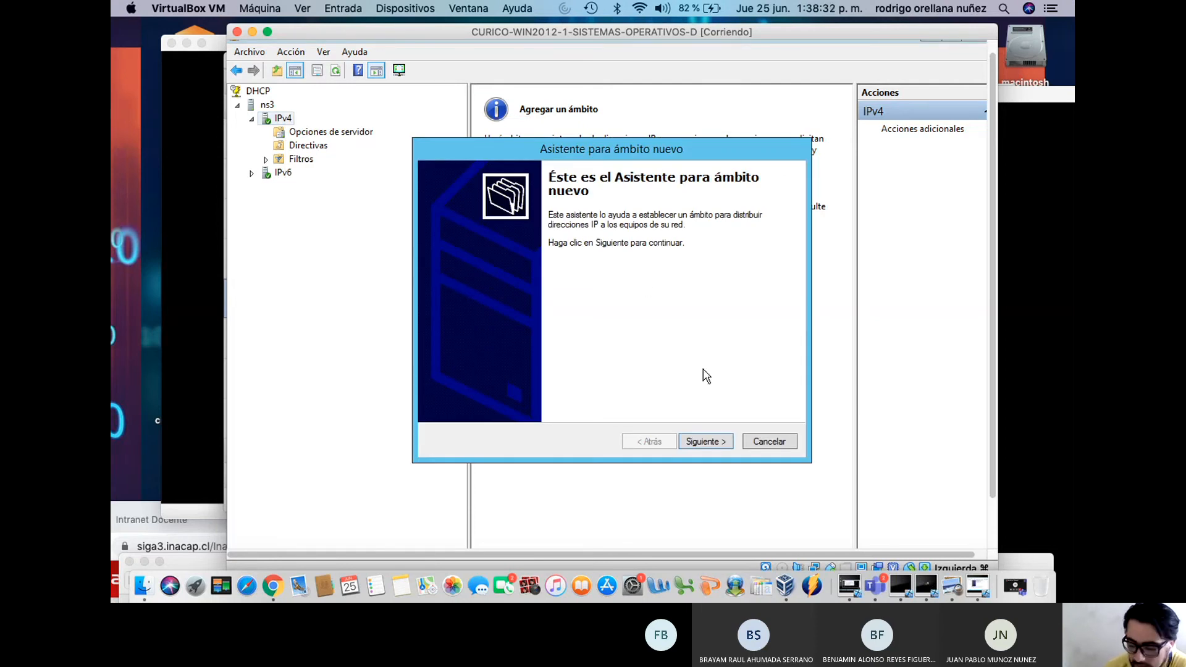
pyautogui.click(716, 446)
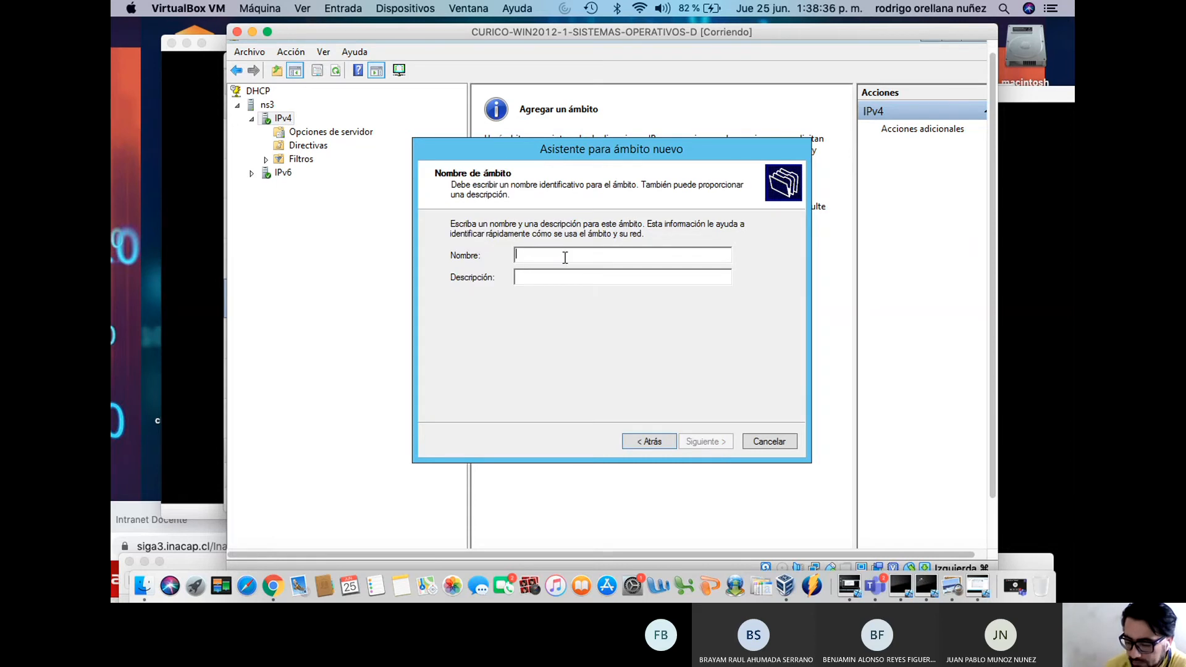
# Name the scope 'contoso2' with description 'servidor dhcp' and begin entering the start IP
pyautogui.write('conto')
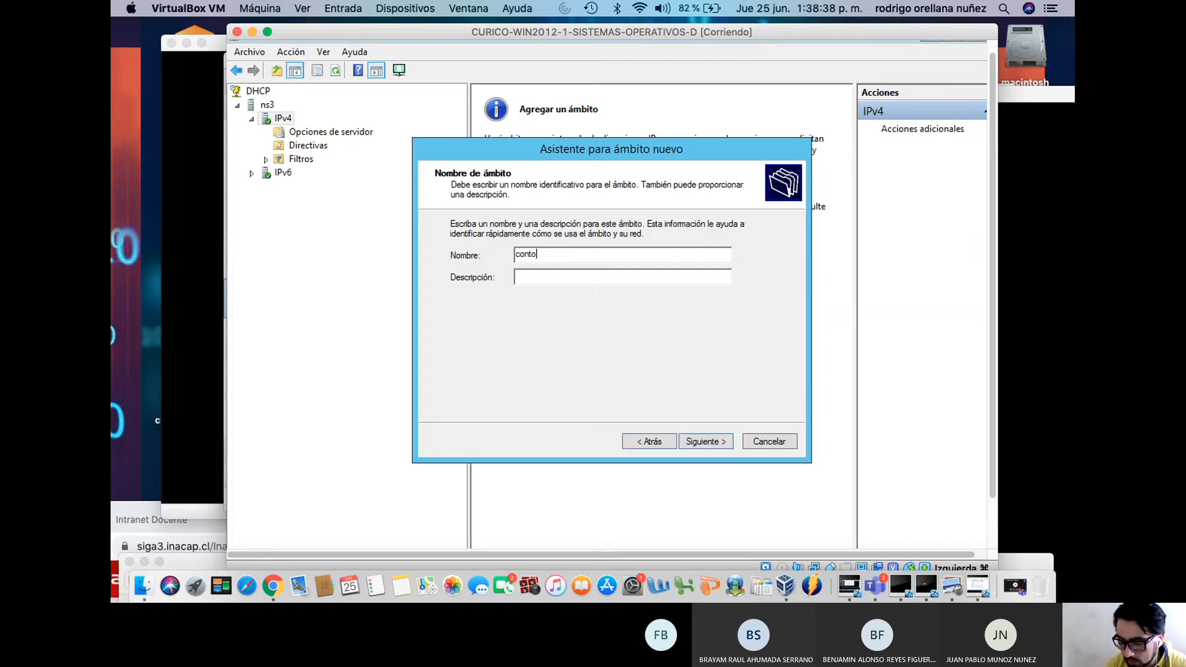
pyautogui.write('s')
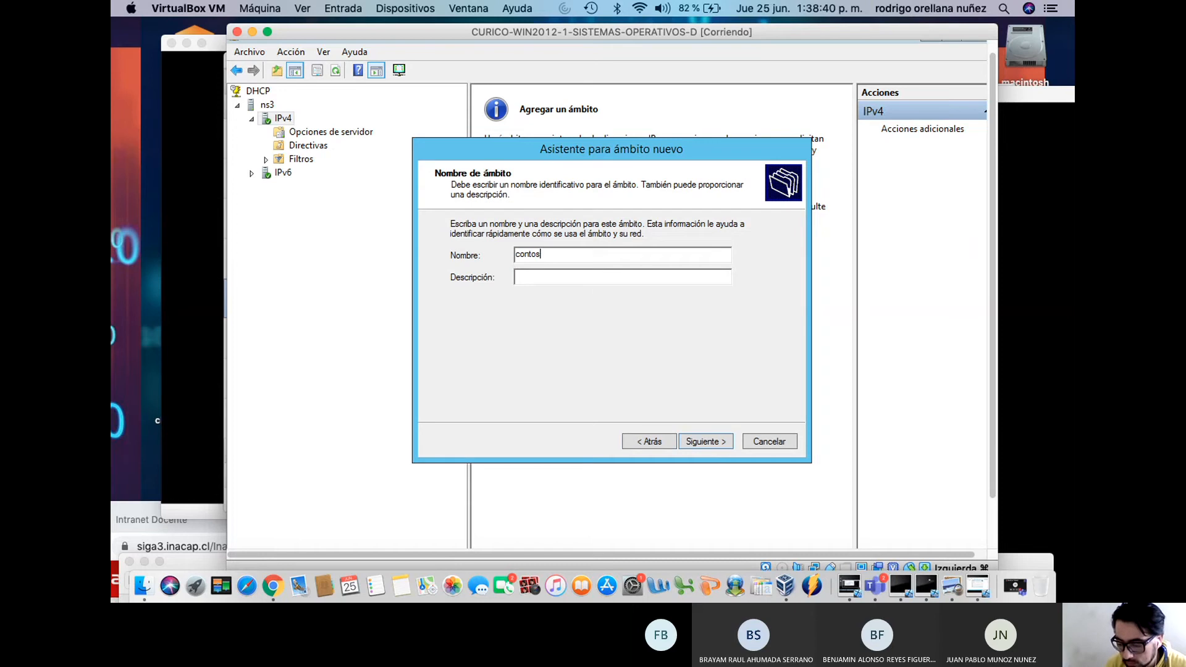
pyautogui.write('n2')
pyautogui.press('BackSpace')
pyautogui.write('o')
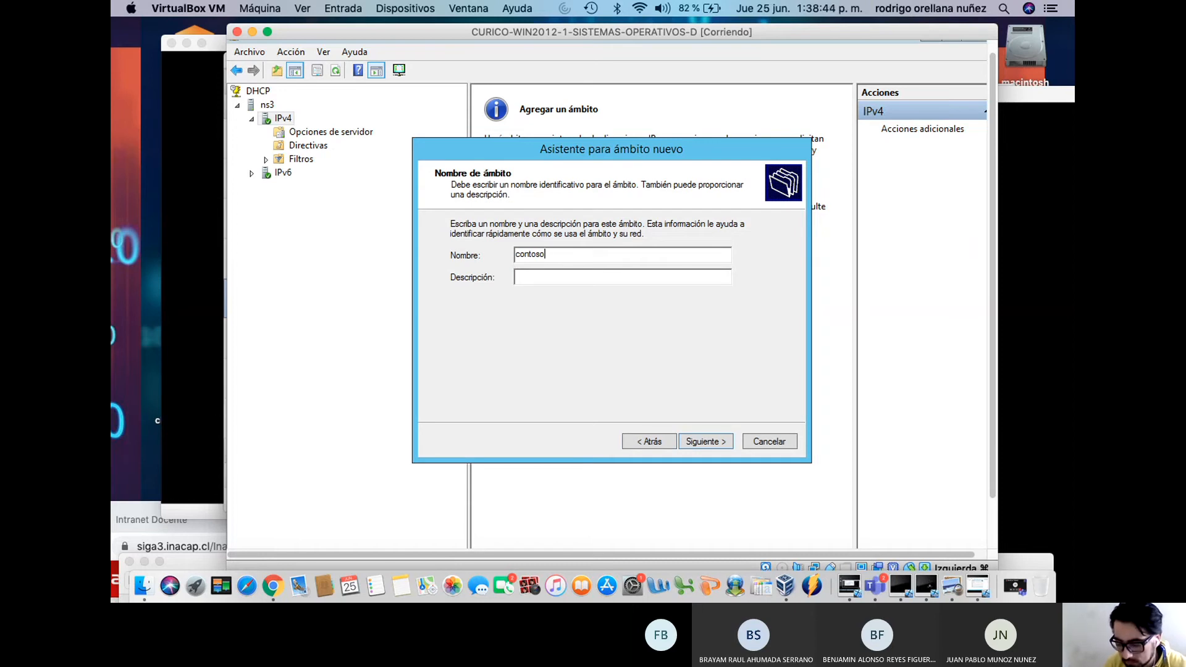
pyautogui.write('2')
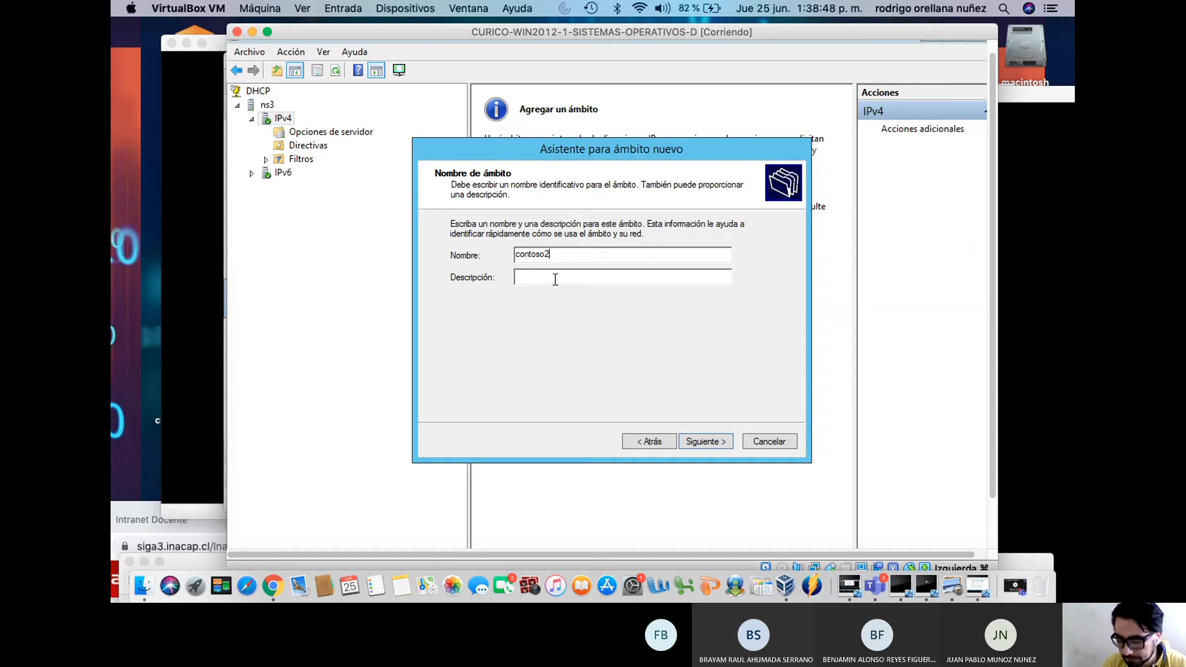
pyautogui.write('ser')
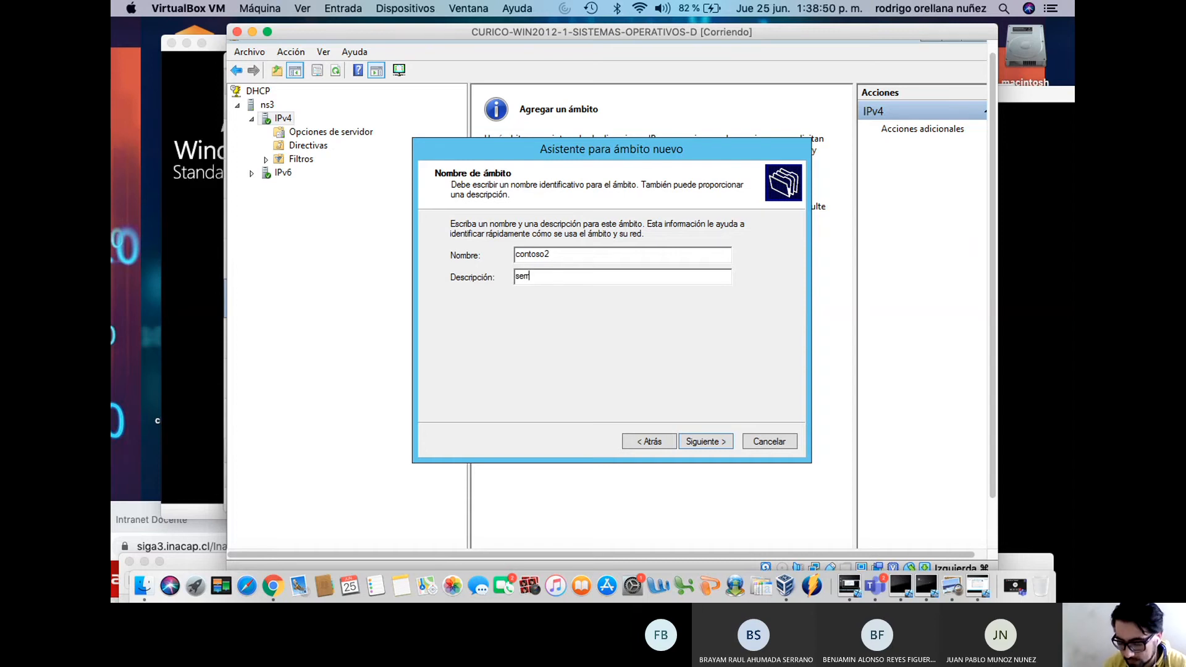
pyautogui.write('vidr')
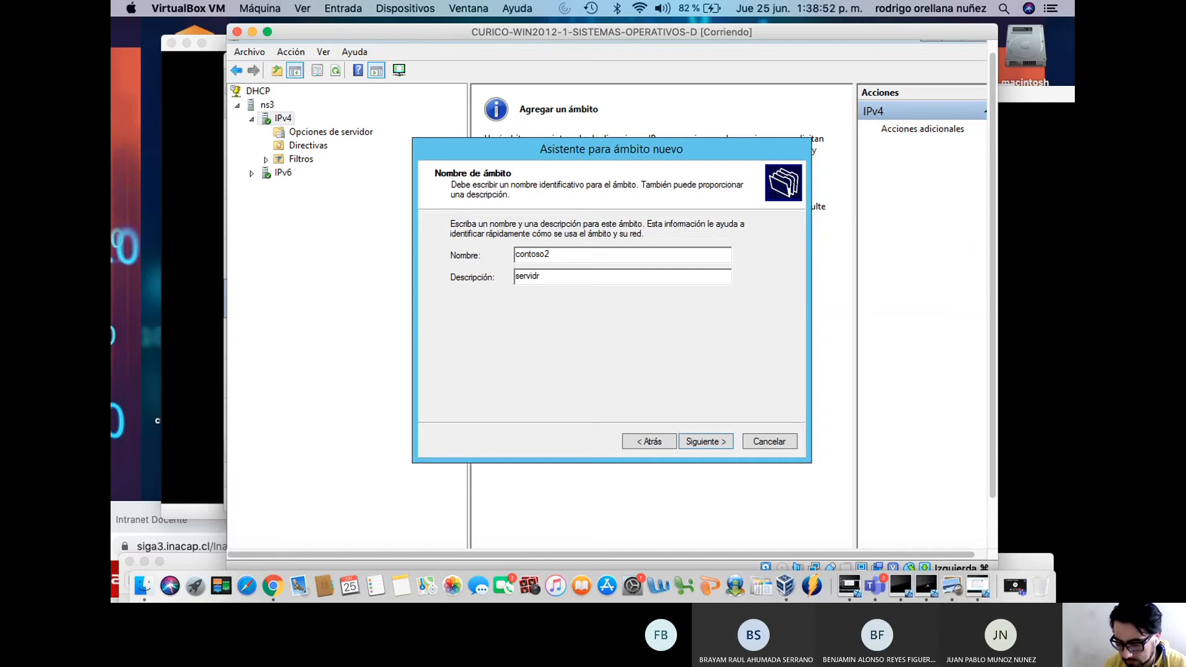
pyautogui.write('or dhcp')
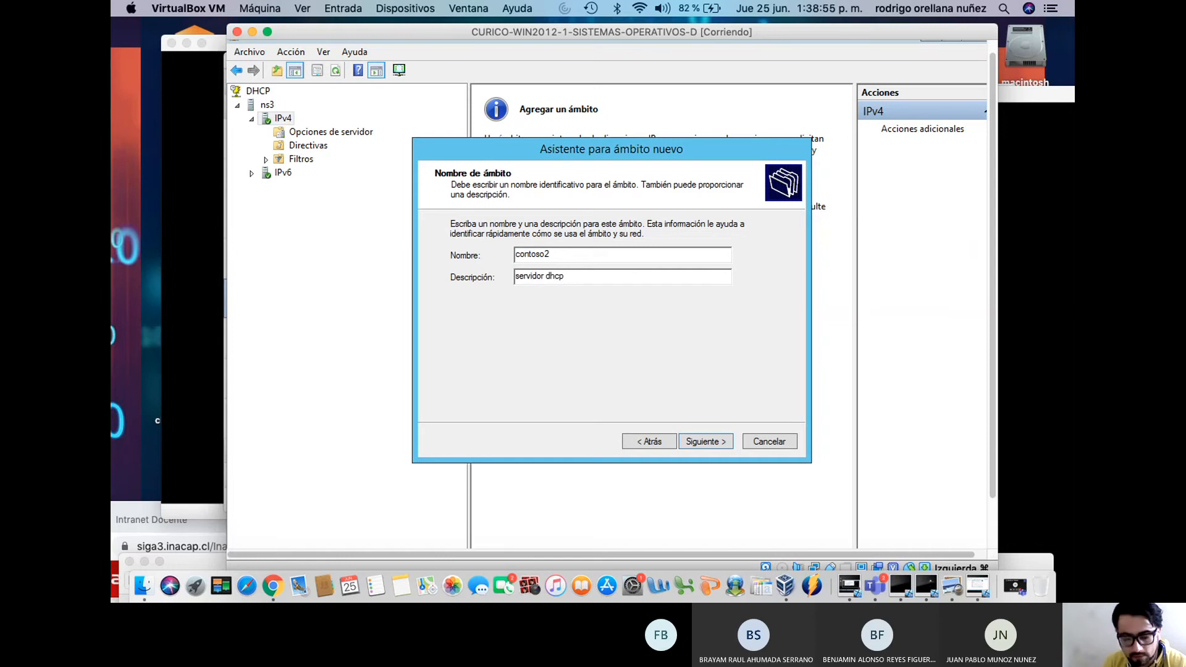
pyautogui.click(694, 440)
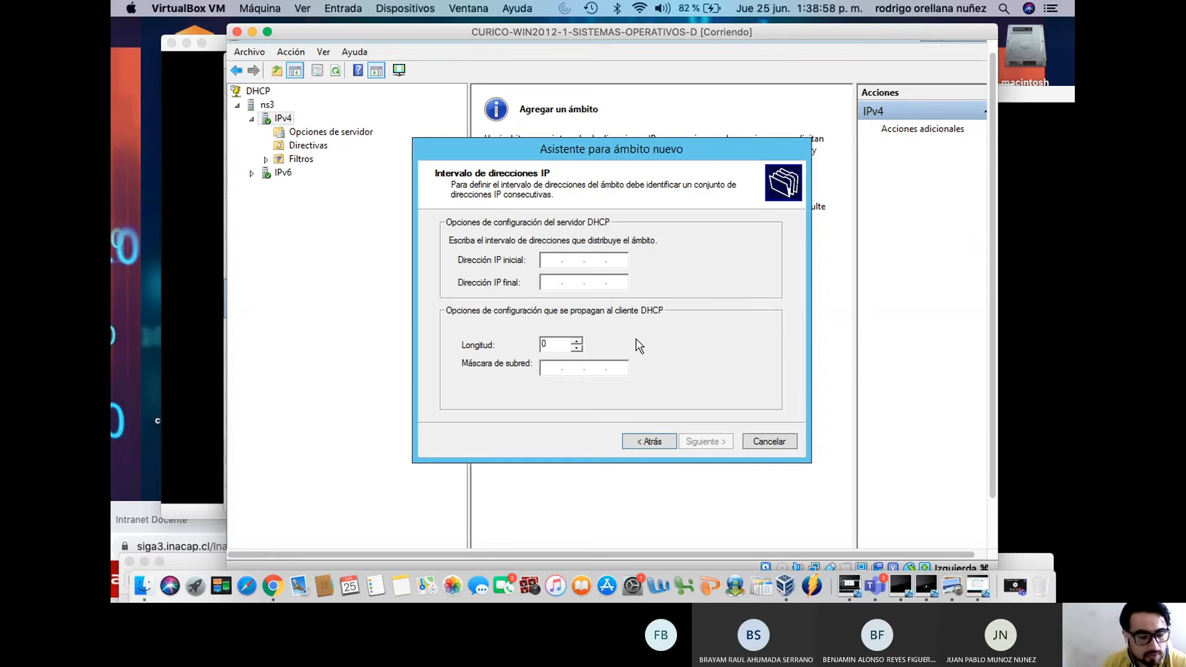
pyautogui.click(550, 265)
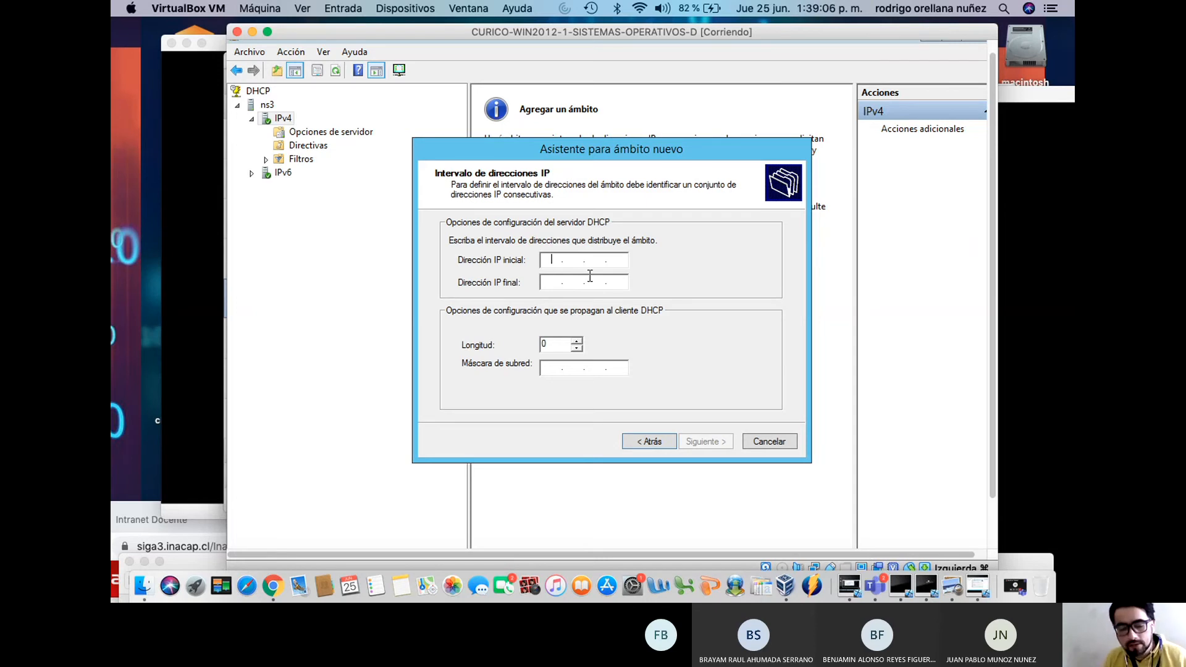
pyautogui.write('192 . ')
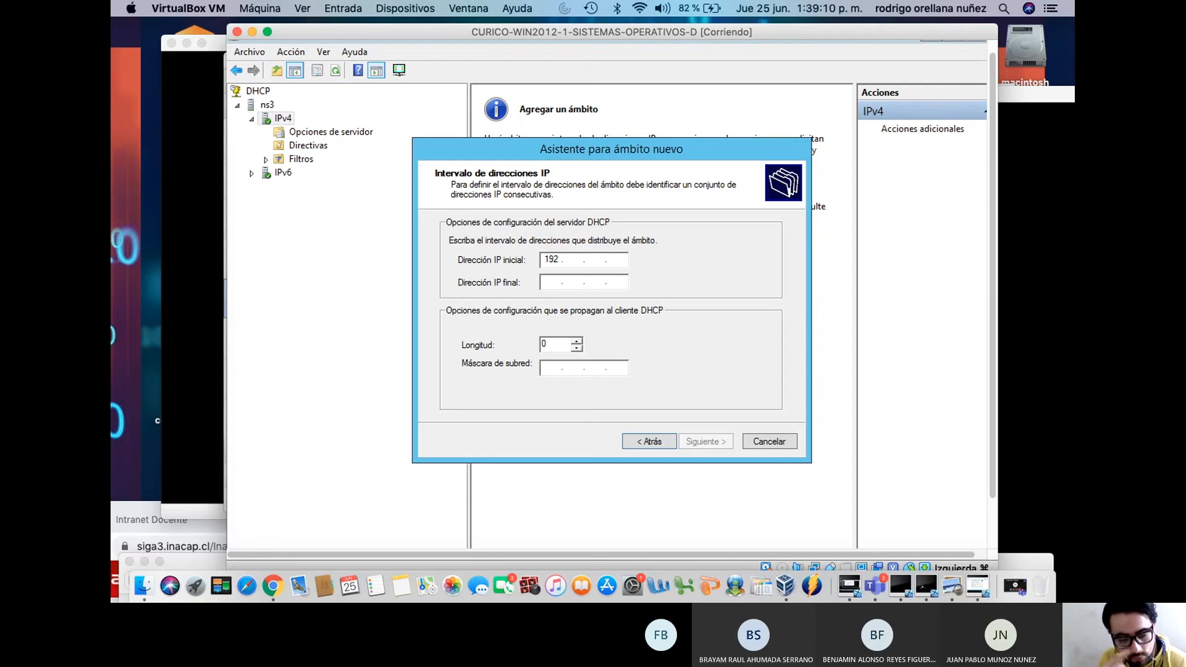
pyautogui.write('168 . 9')
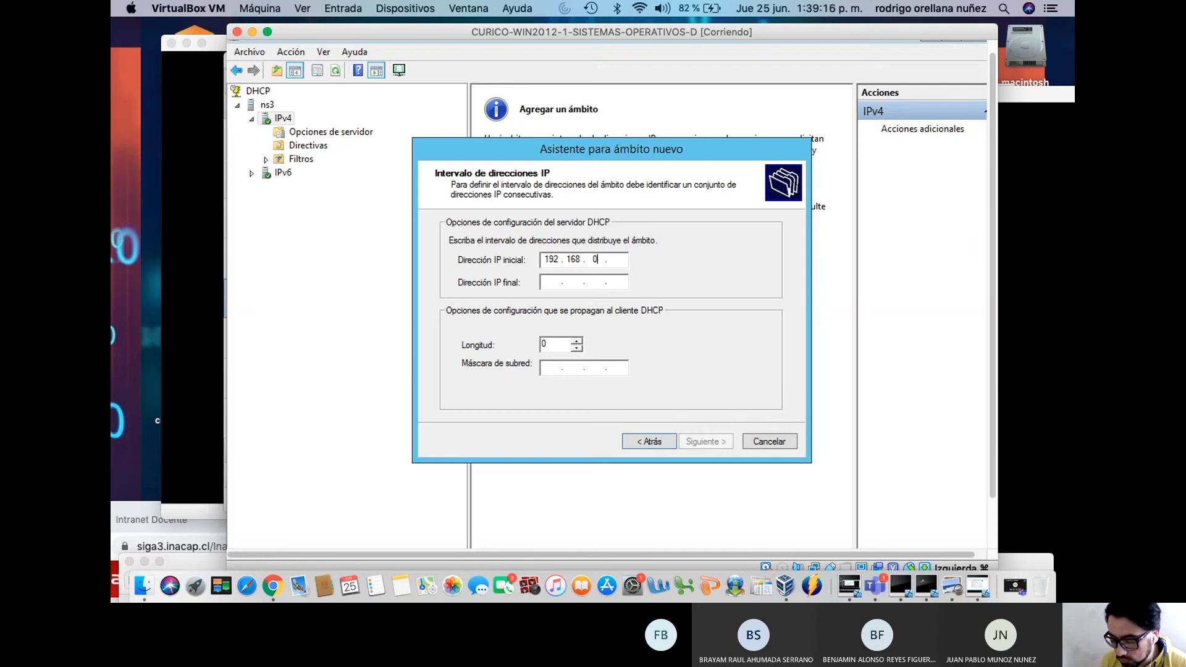
# Set the scope range 192.168.0.200 to 192.168.0.250 with mask 255.255.255.0
pyautogui.write('200')
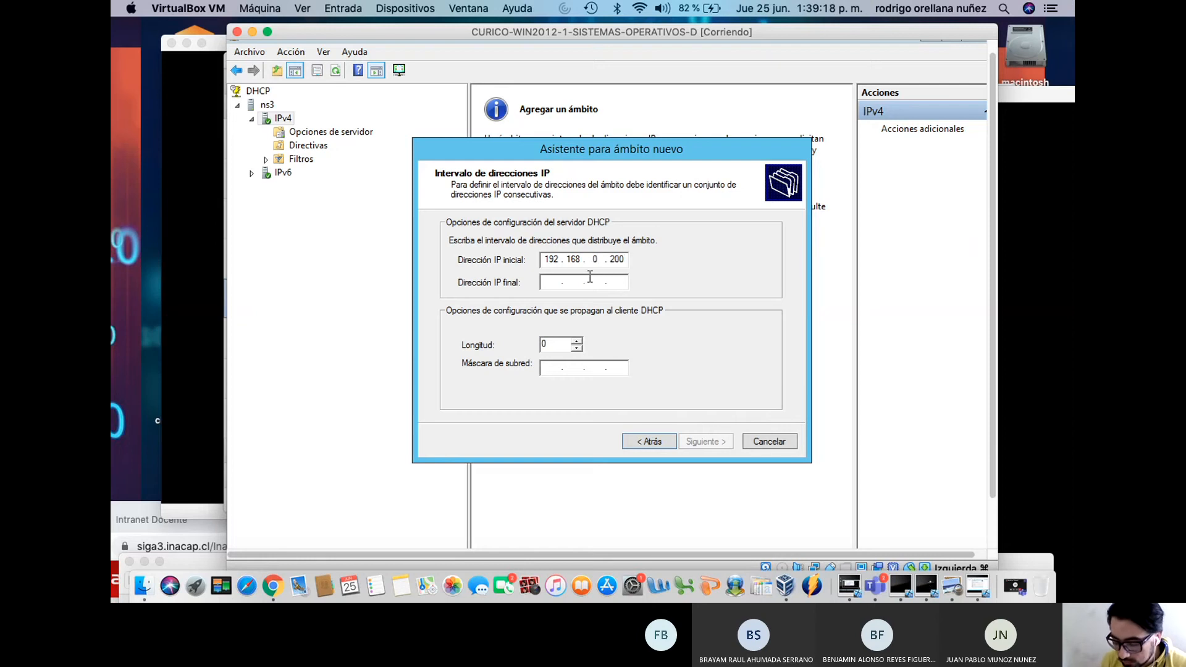
pyautogui.click(555, 284)
pyautogui.write('192 . 168 . 0 .')
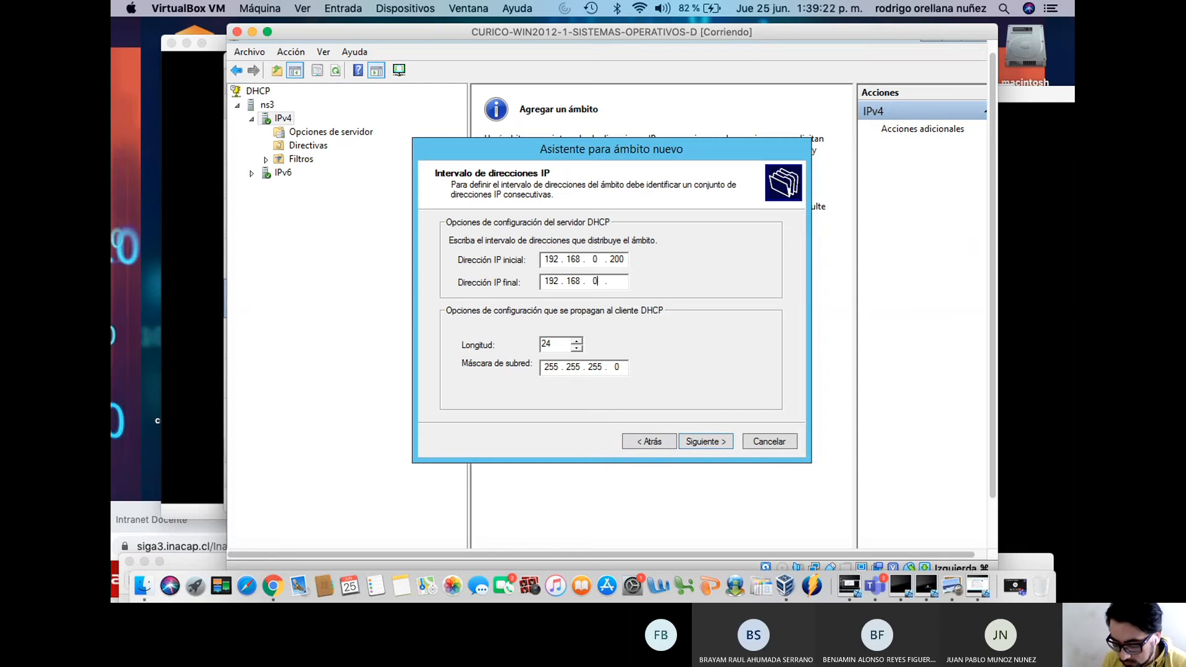
pyautogui.write(' 25')
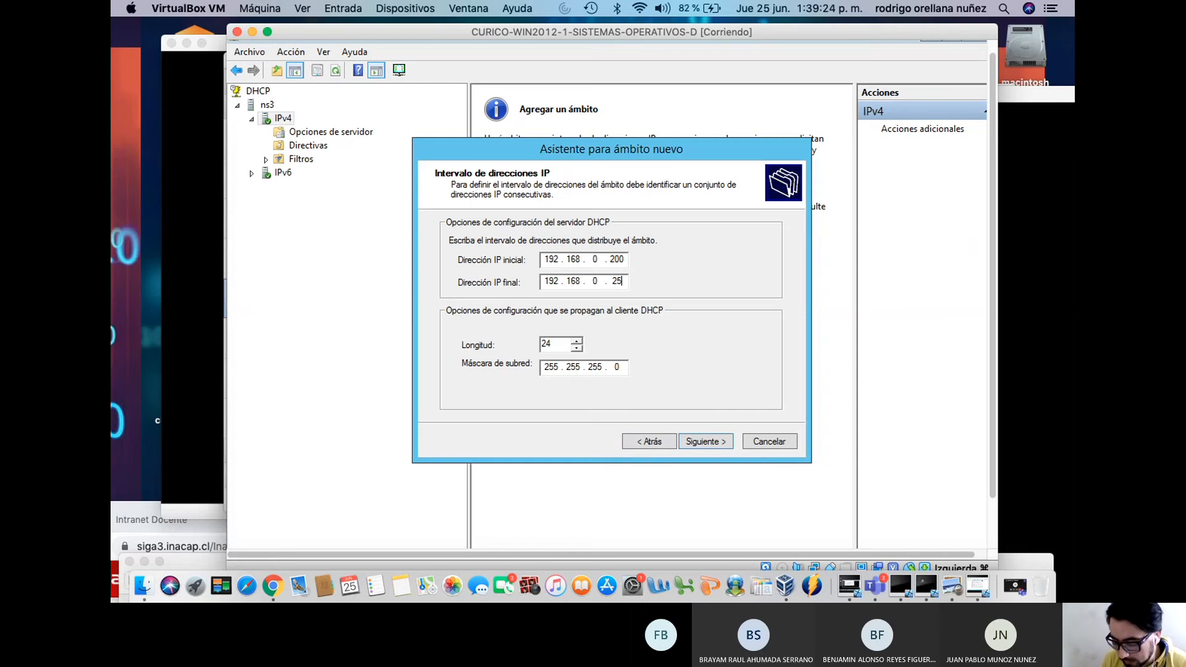
pyautogui.write('0')
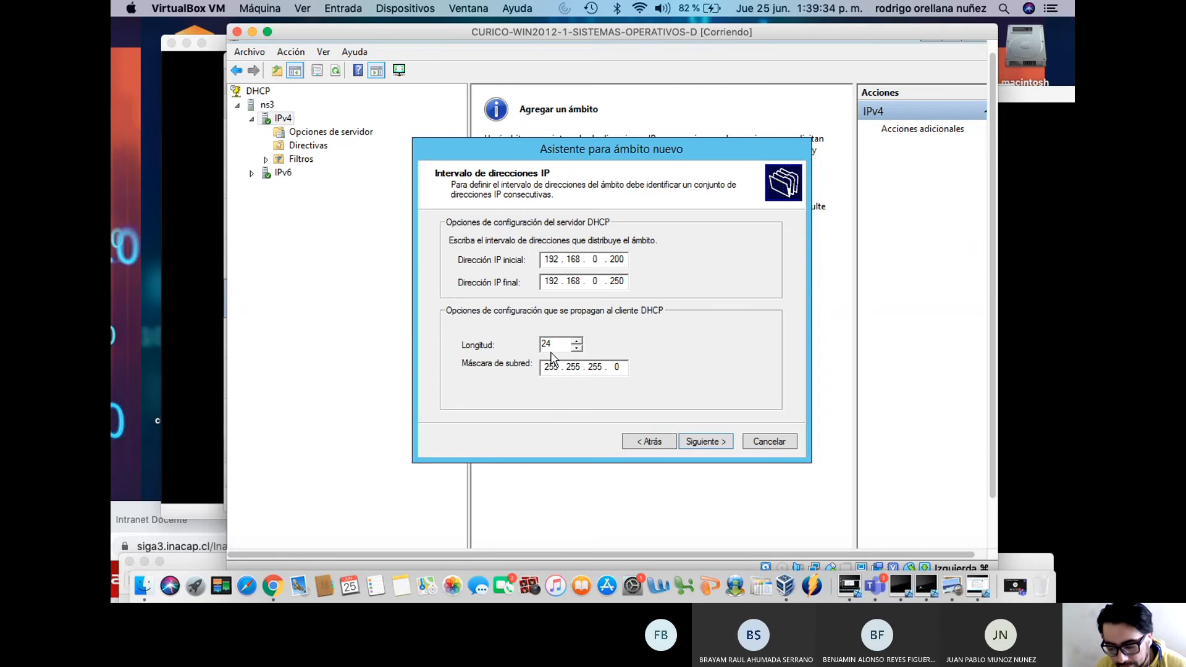
pyautogui.click(707, 441)
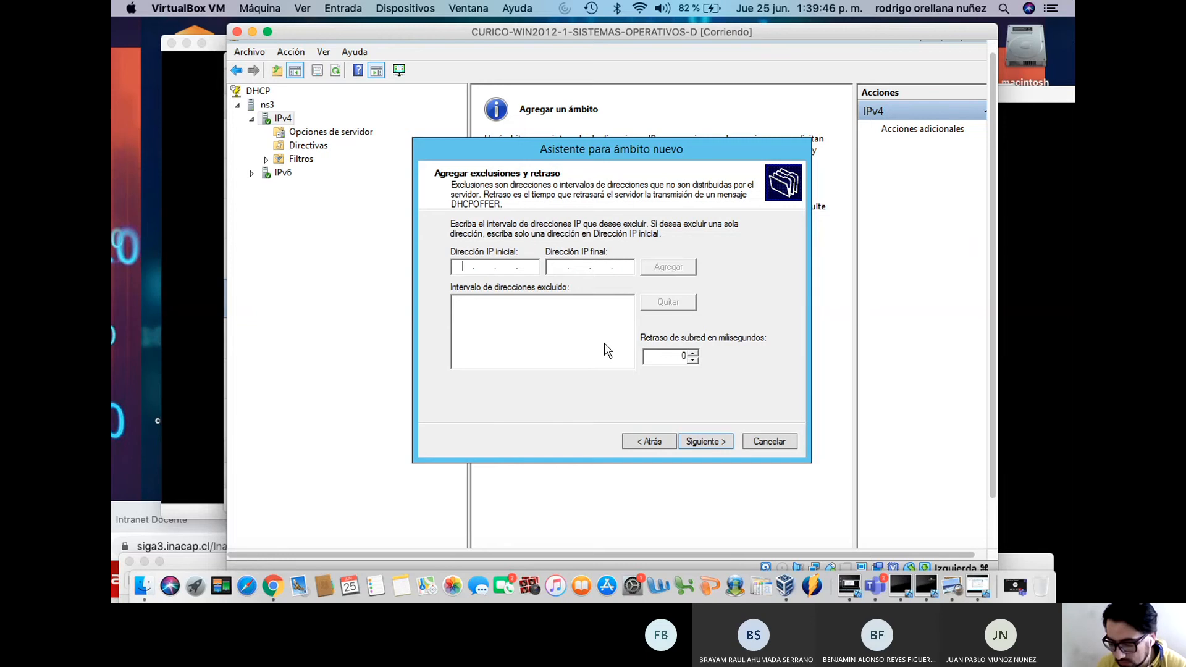
# Leave exclusions empty and adjust the lease duration in days
pyautogui.click(718, 442)
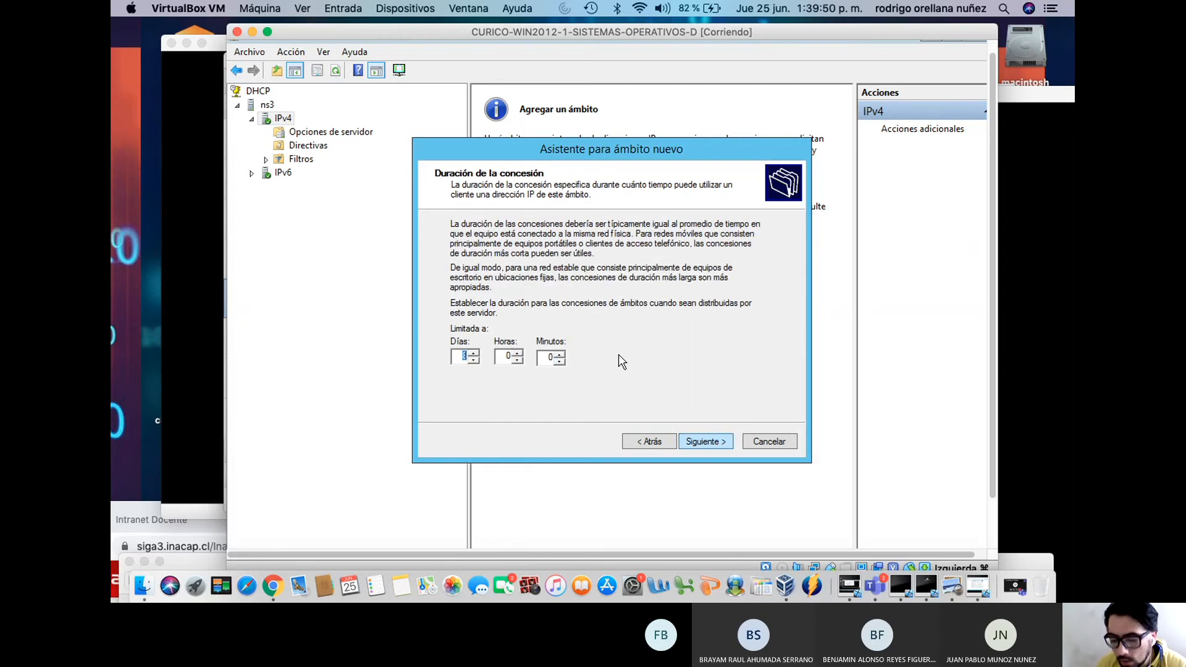
pyautogui.click(468, 357)
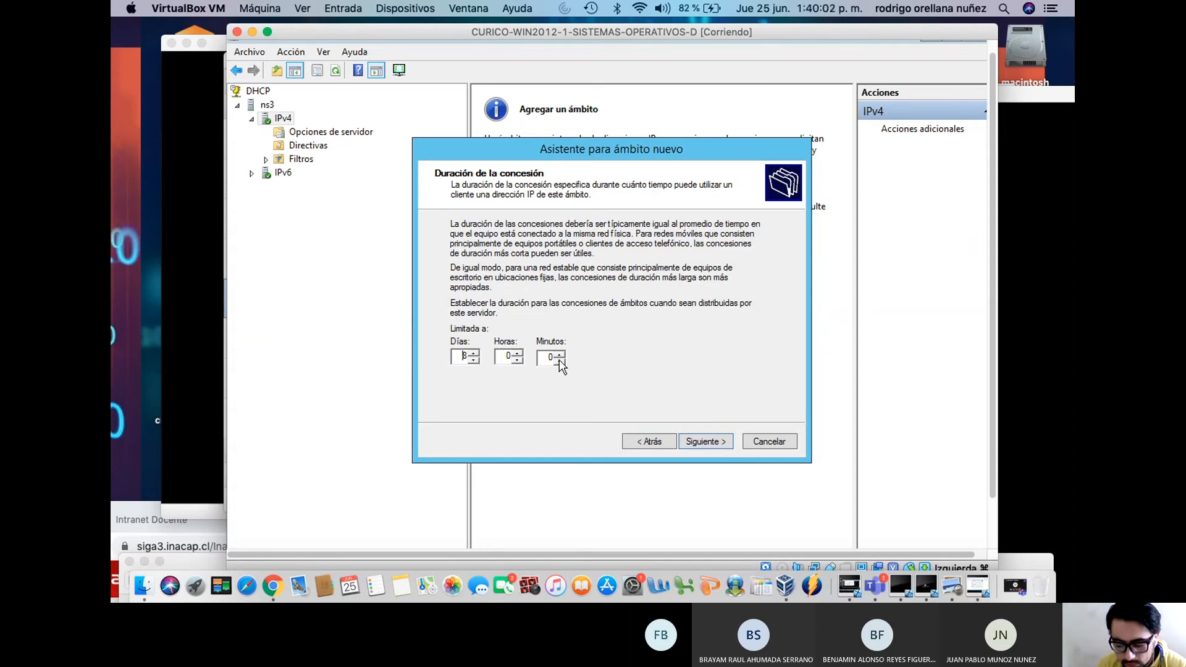
pyautogui.click(475, 360)
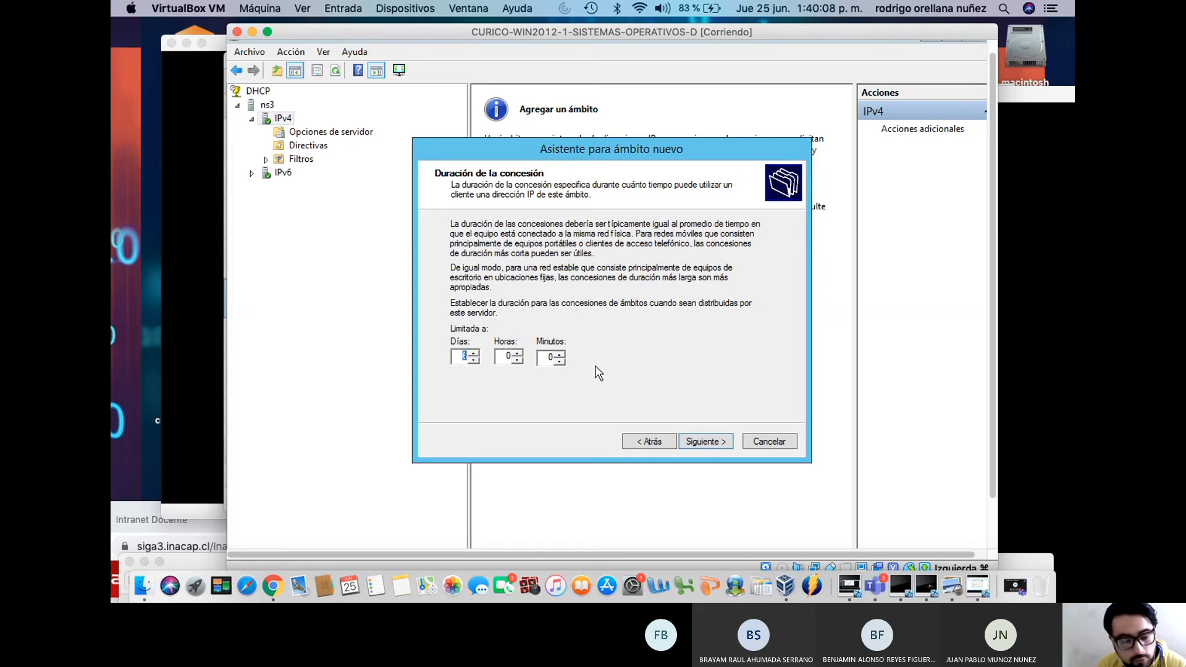
pyautogui.click(711, 443)
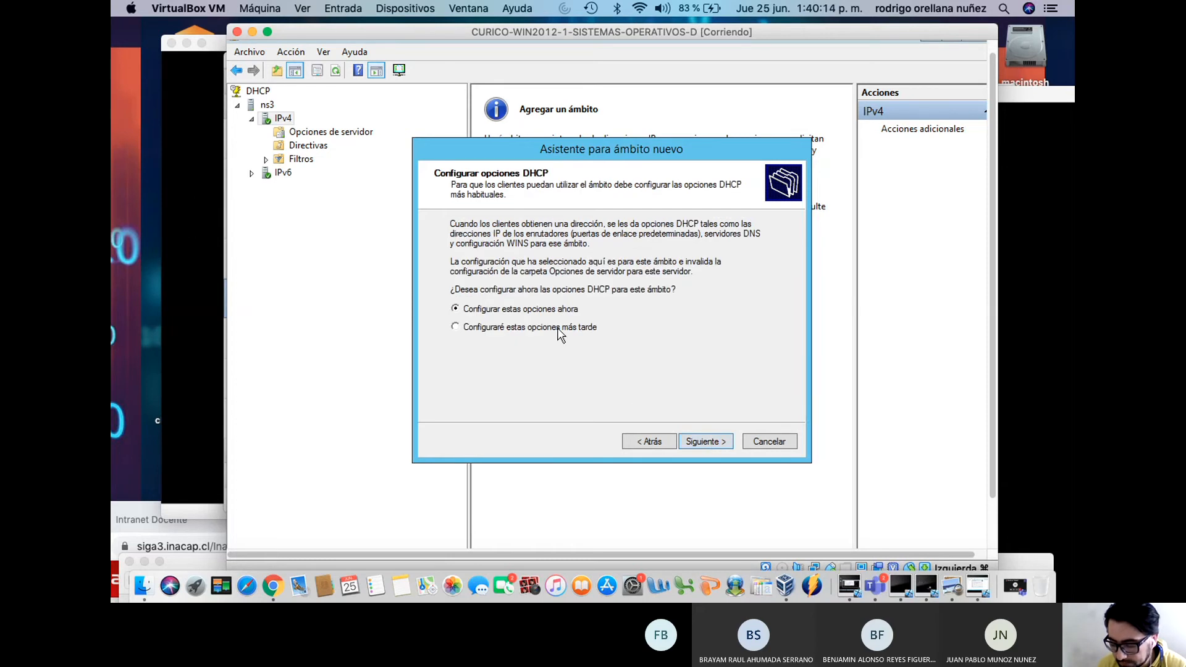
# Configure options now, adding 192.168.0.1 as the scope's default gateway
pyautogui.click(713, 442)
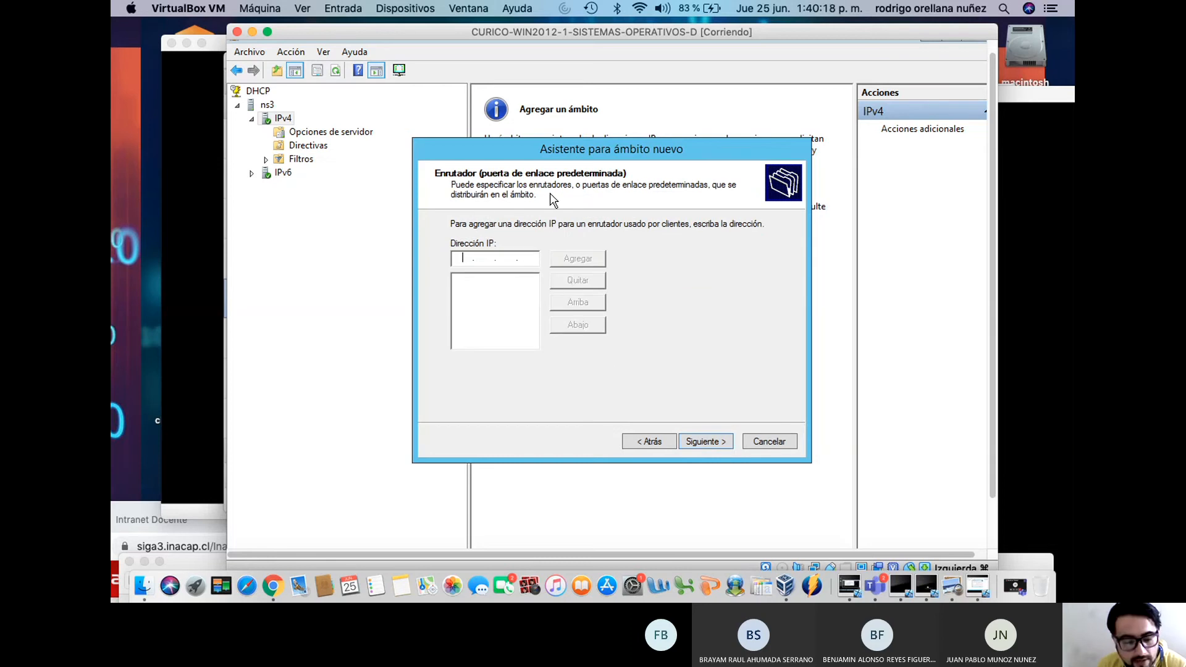
pyautogui.write('192.168.0')
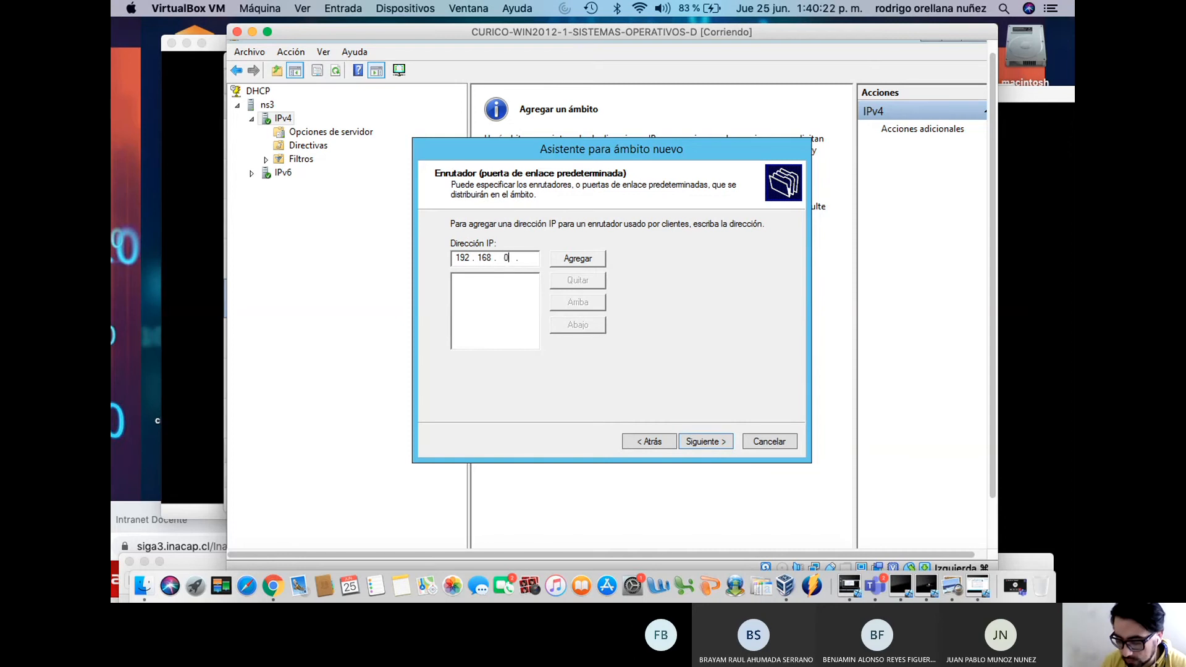
pyautogui.write('.1')
pyautogui.click(566, 257)
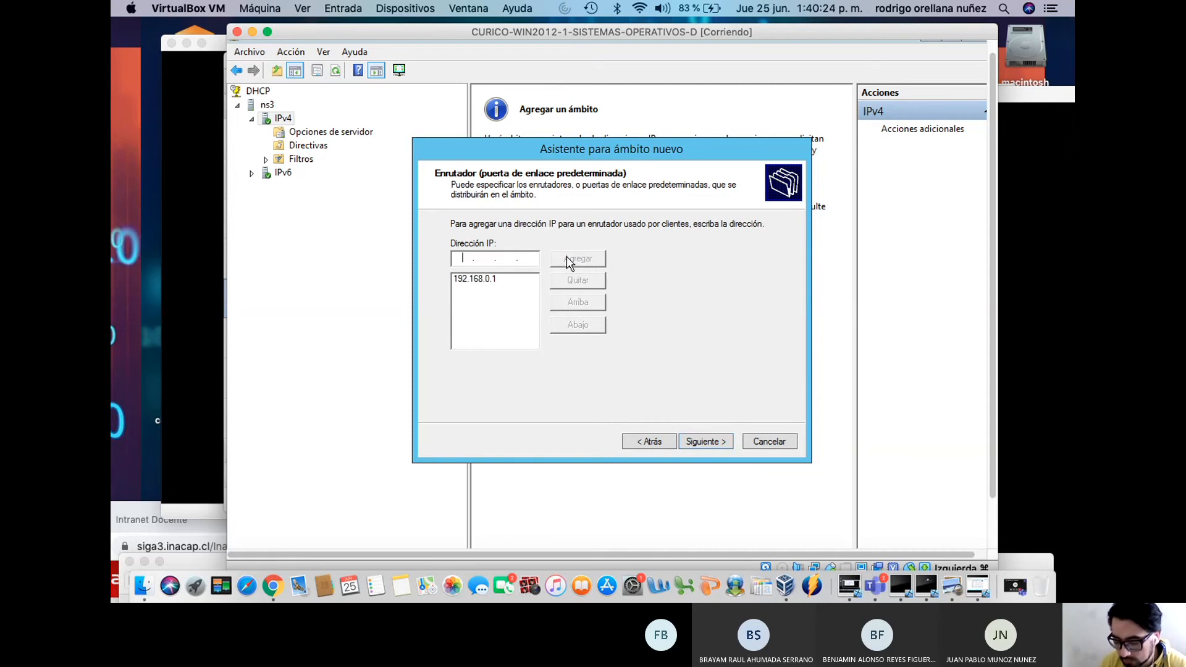
pyautogui.click(704, 441)
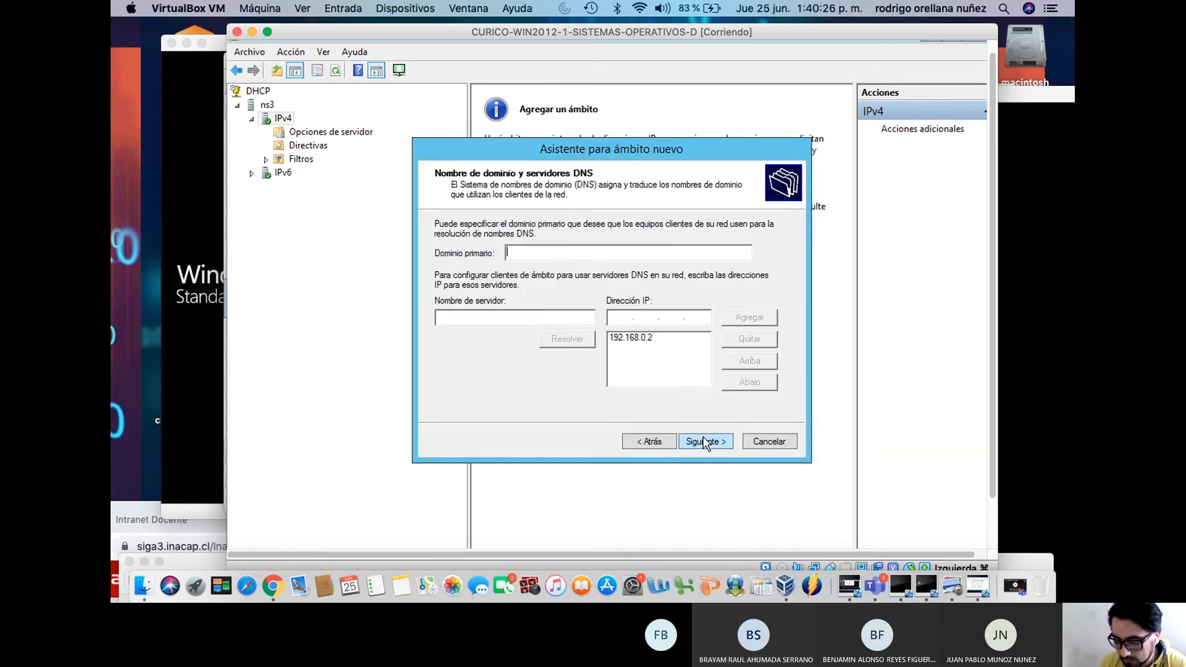
# Enter contoso.com as the scope's parent domain name
pyautogui.click(569, 252)
pyautogui.write('cons')
pyautogui.press('BackSpace')
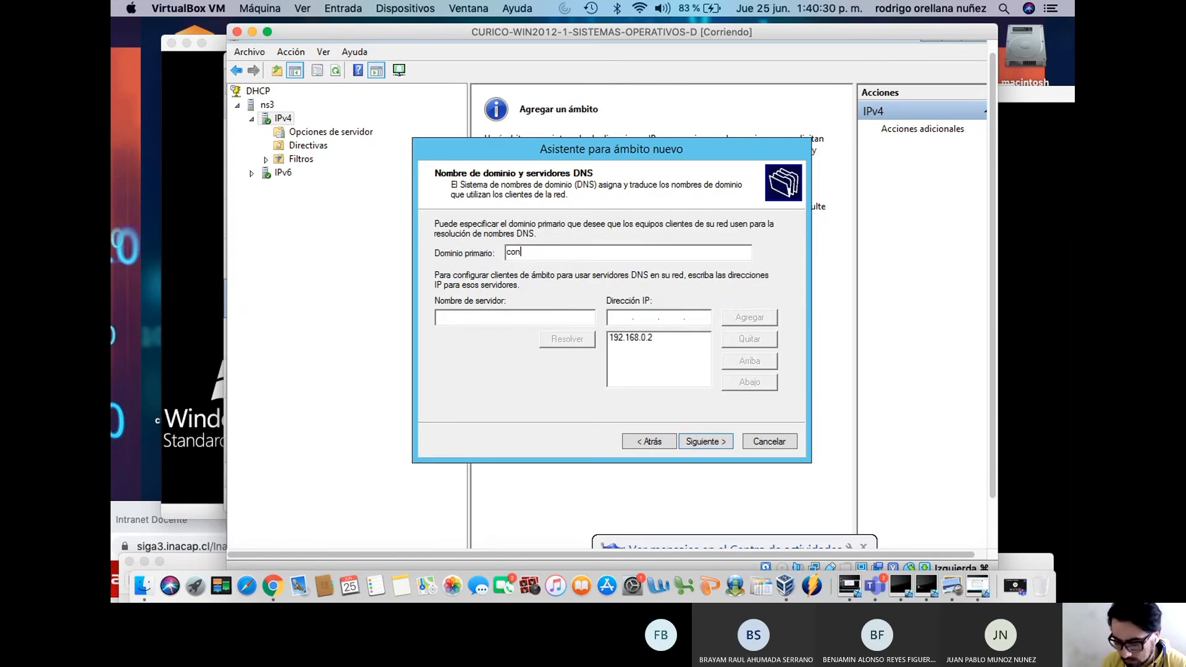
pyautogui.write('toso.com')
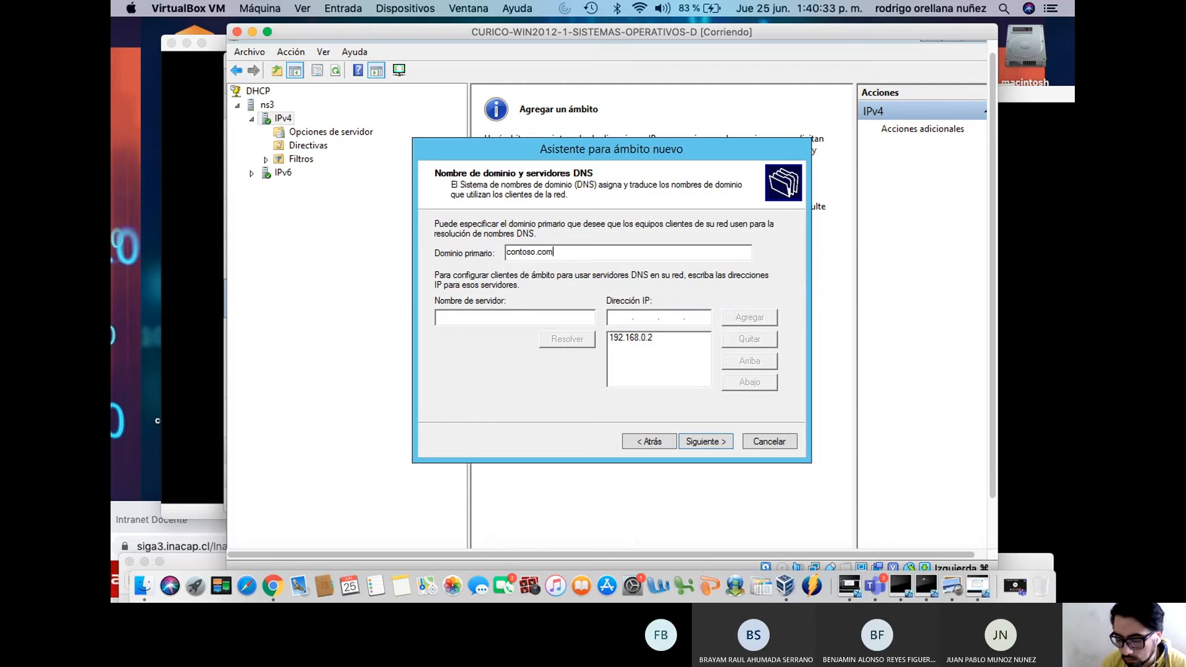
# Remove the existing 192.168.0.2 DNS entry and try resolving the server name ns1
pyautogui.click(514, 316)
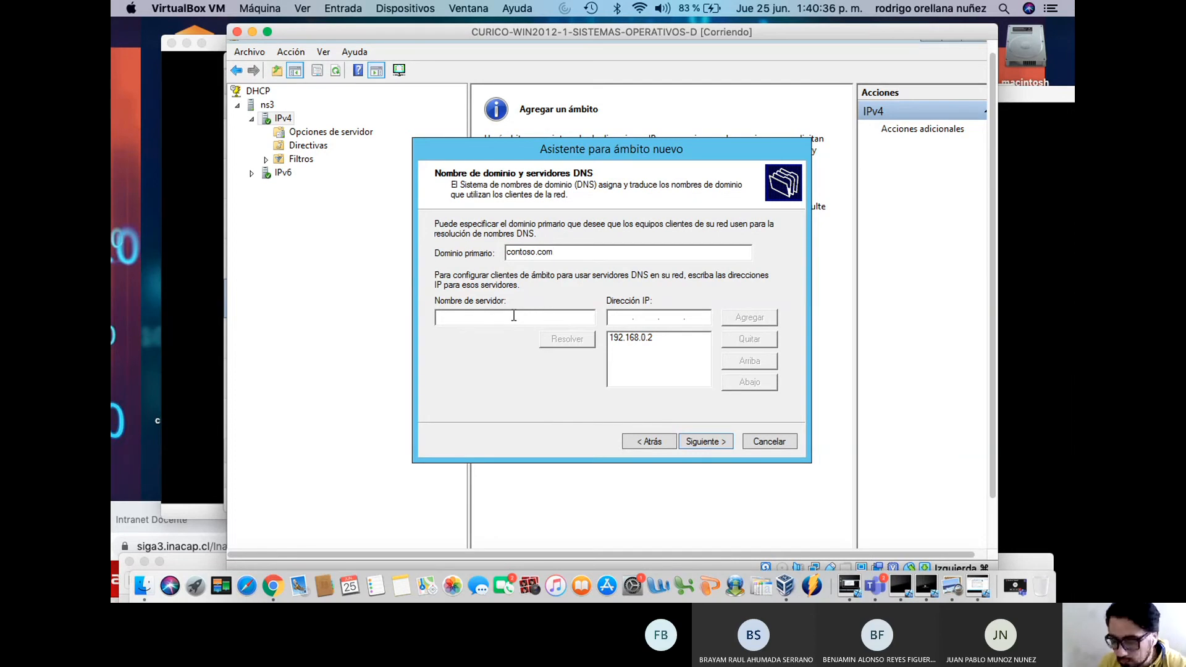
pyautogui.click(639, 337)
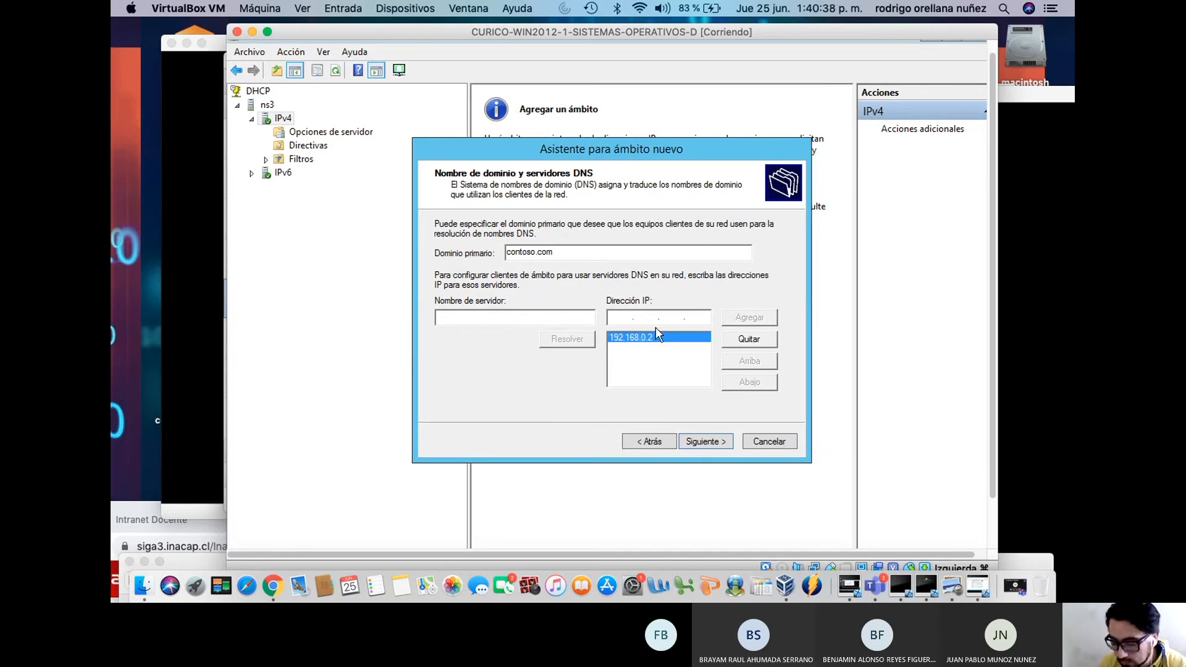
pyautogui.click(545, 314)
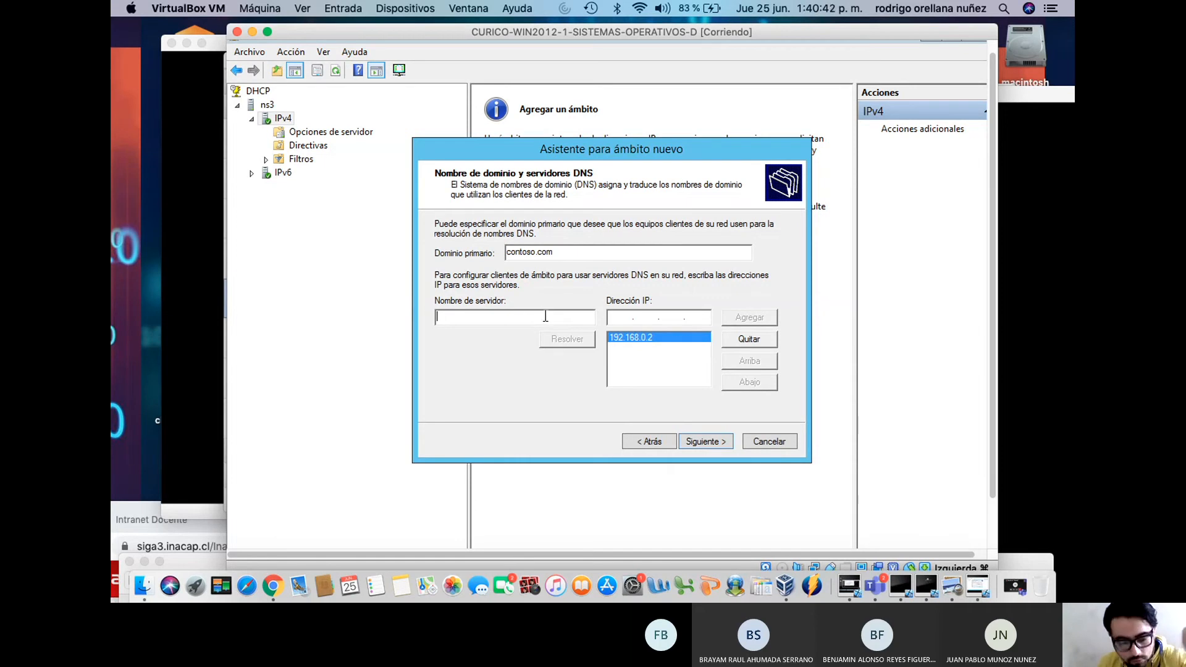
pyautogui.write('192 . ')
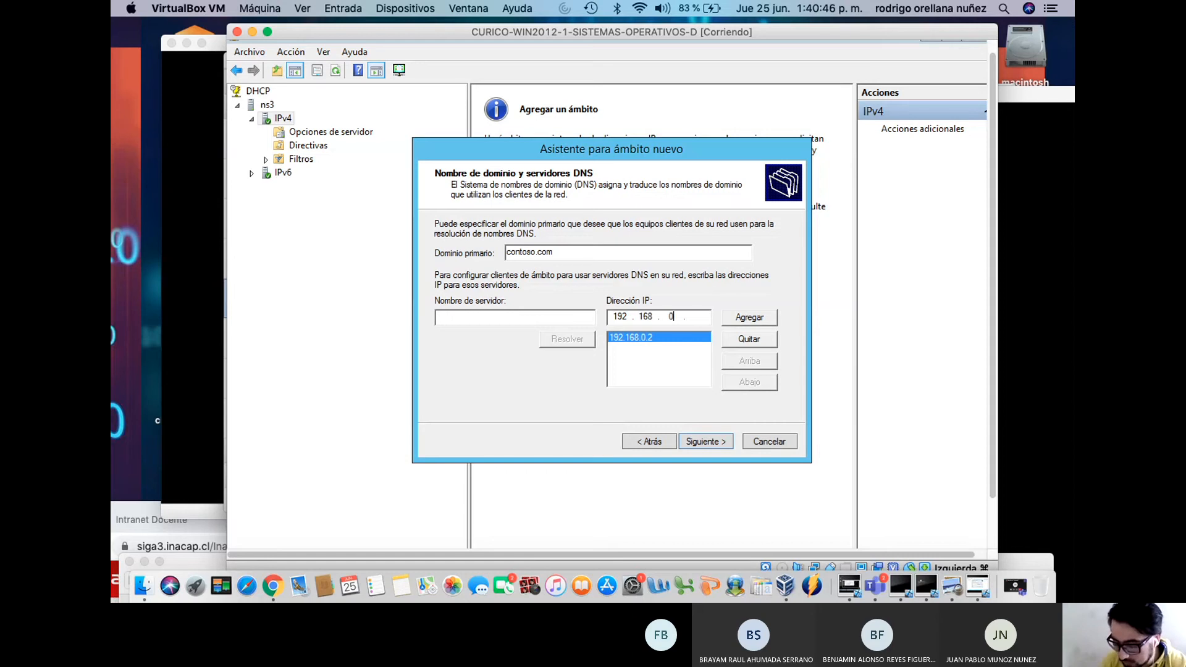
pyautogui.write('168 . 0 . 2')
pyautogui.click(560, 316)
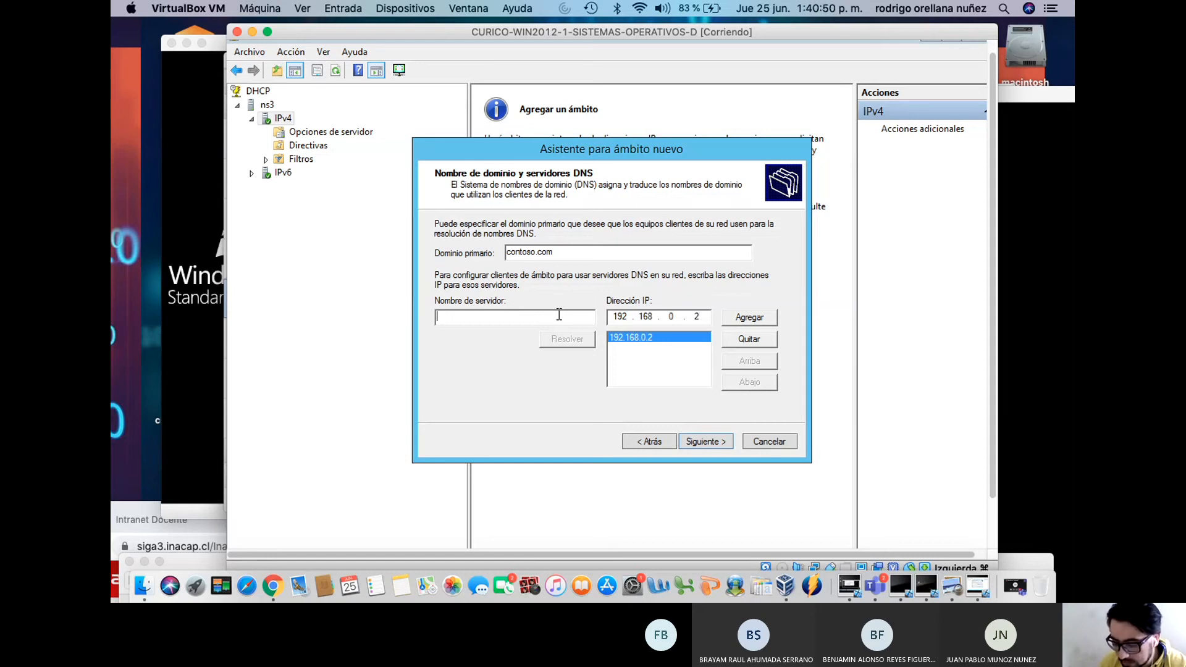
pyautogui.write('ns')
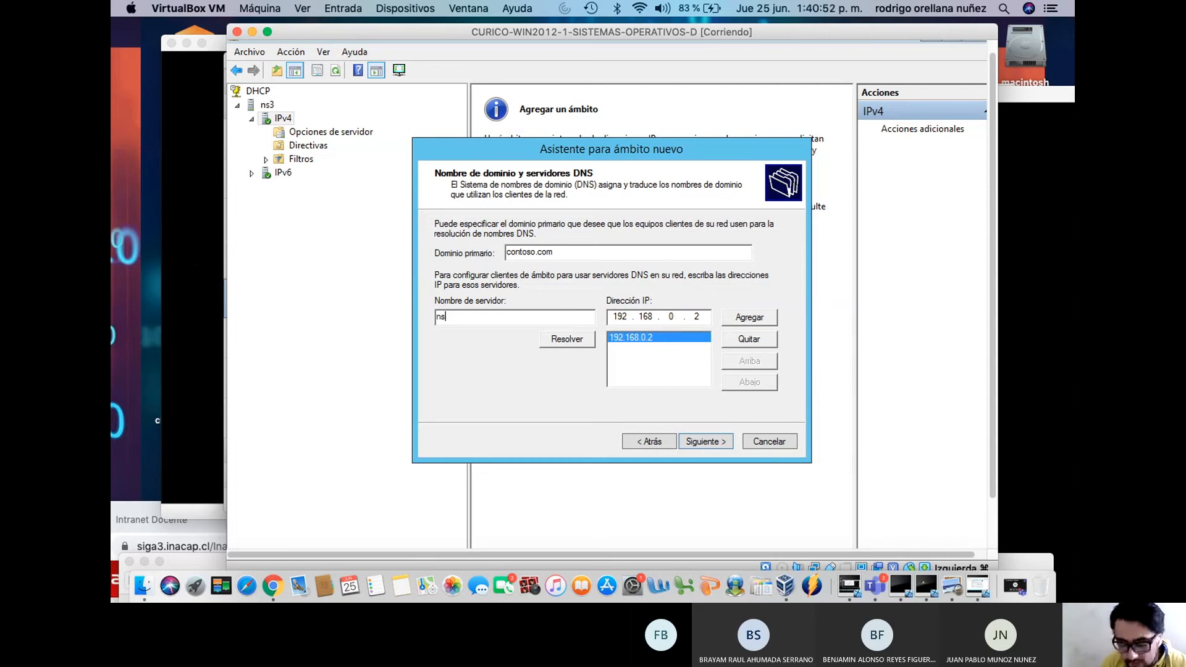
pyautogui.write('q.constoso.com')
pyautogui.press('BackSpace')
pyautogui.press('BackSpace')
pyautogui.press('BackSpace')
pyautogui.press('BackSpace')
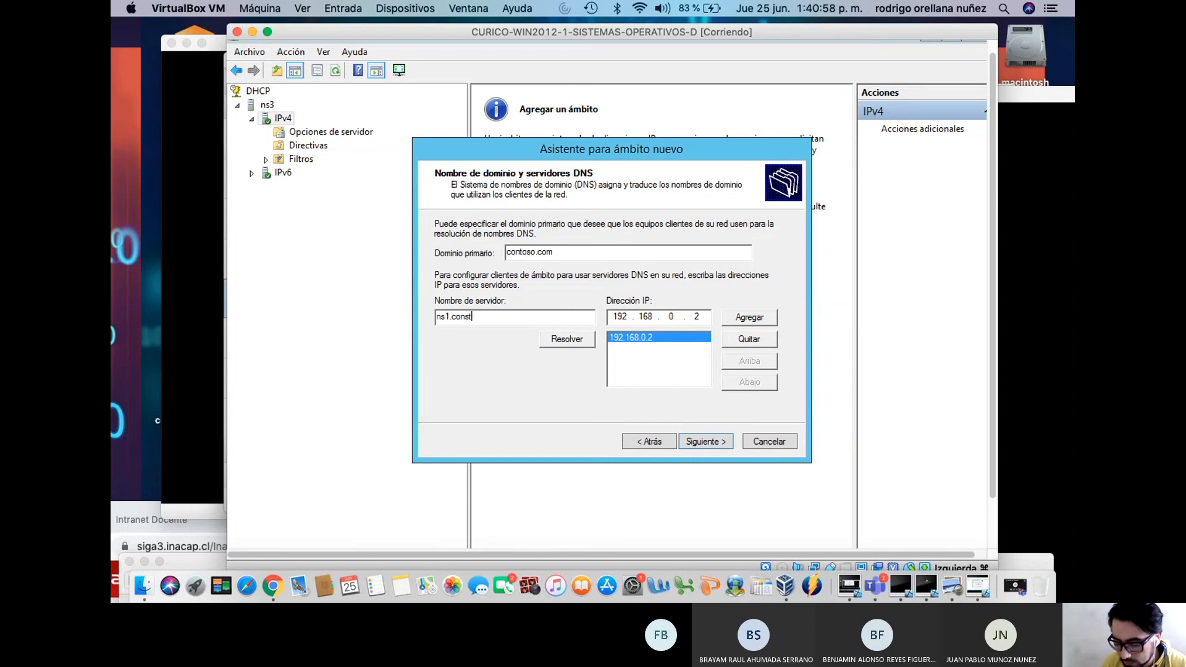
pyautogui.write('toso.com')
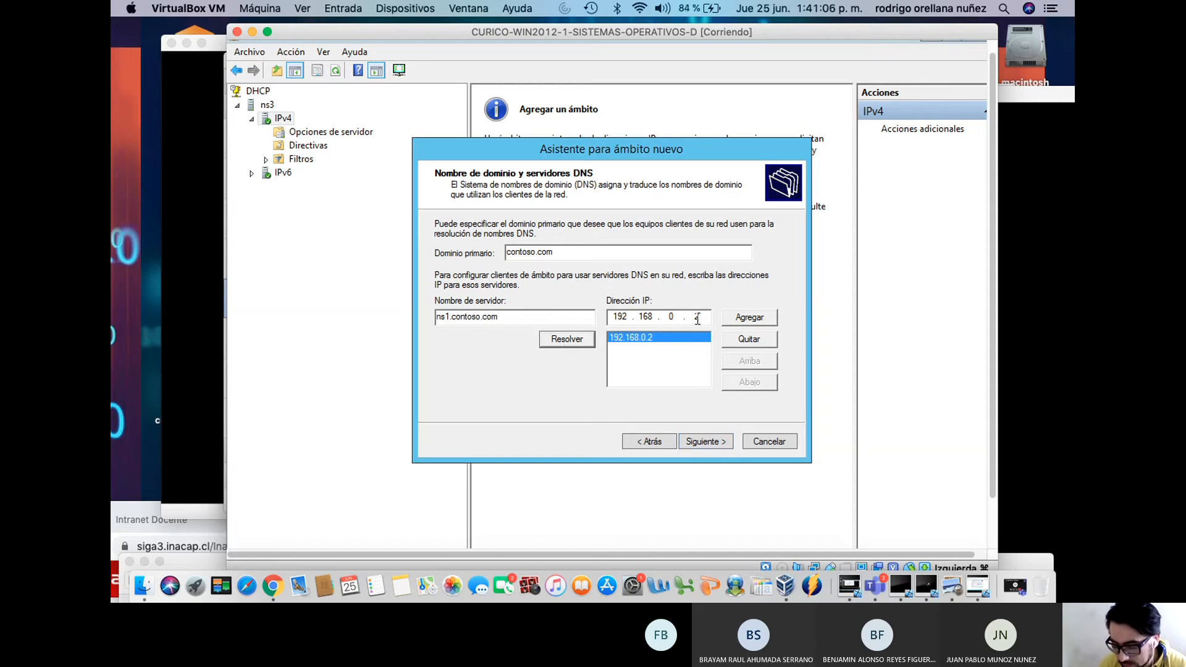
pyautogui.click(739, 341)
pyautogui.click(705, 317)
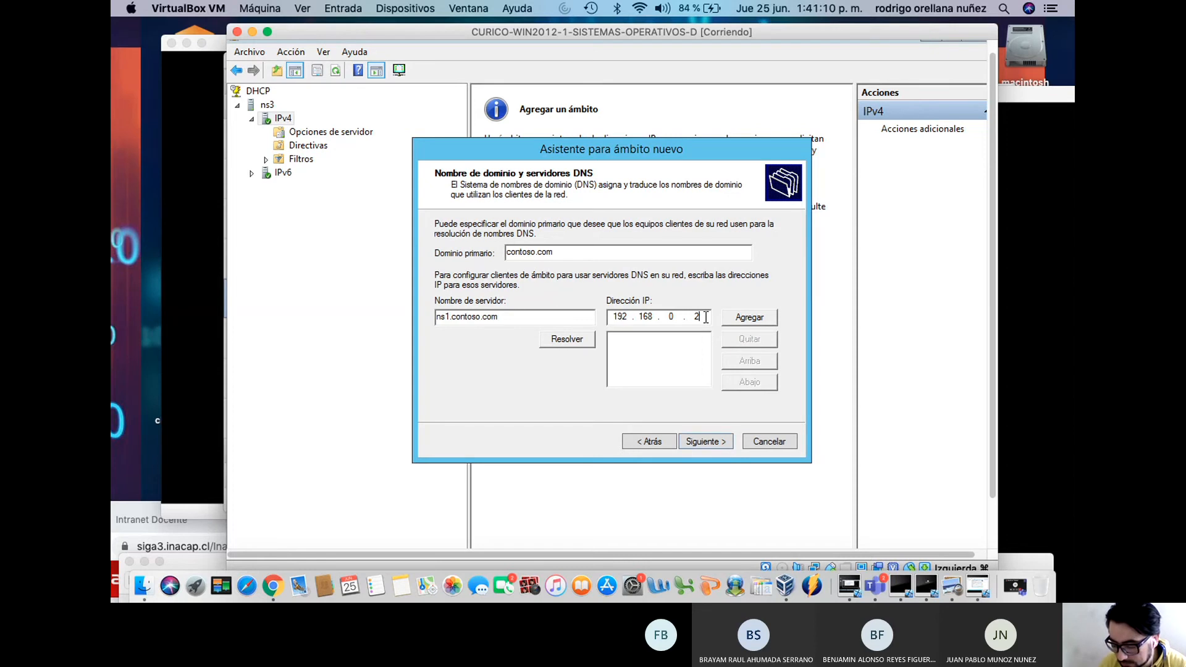
pyautogui.press('BackSpace')
pyautogui.press('BackSpace')
pyautogui.press('BackSpace')
pyautogui.press('BackSpace')
pyautogui.press('BackSpace')
pyautogui.press('BackSpace')
pyautogui.press('BackSpace')
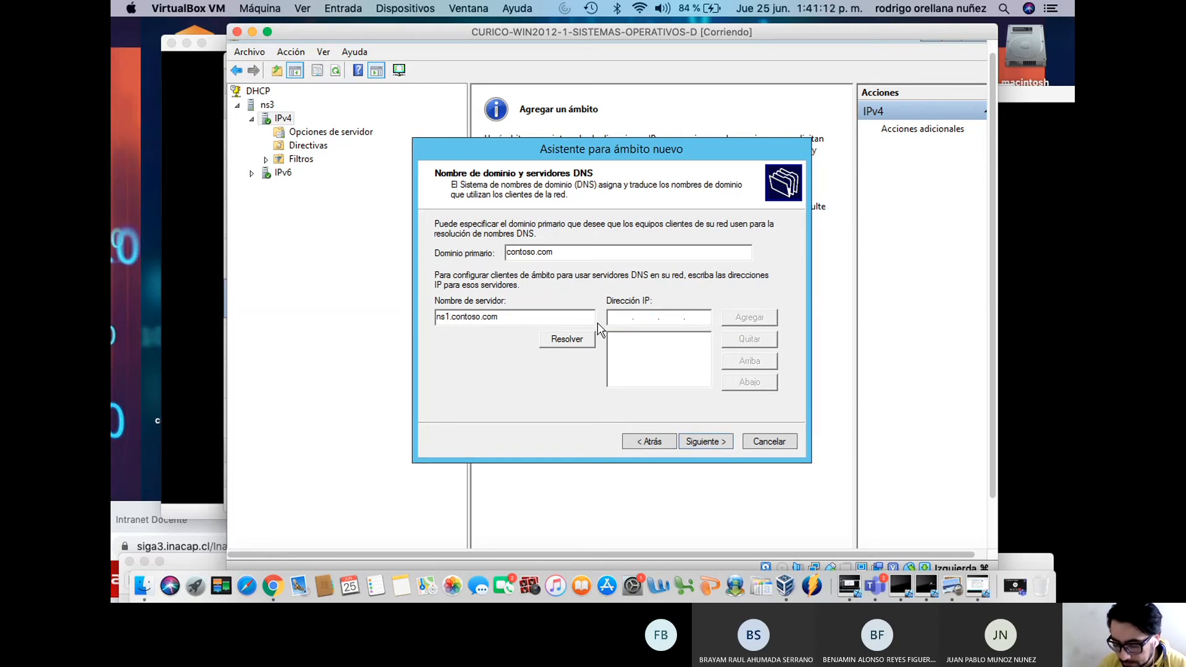
pyautogui.moveTo(547, 317); pyautogui.dragTo(296, 337)
pyautogui.write('ns1')
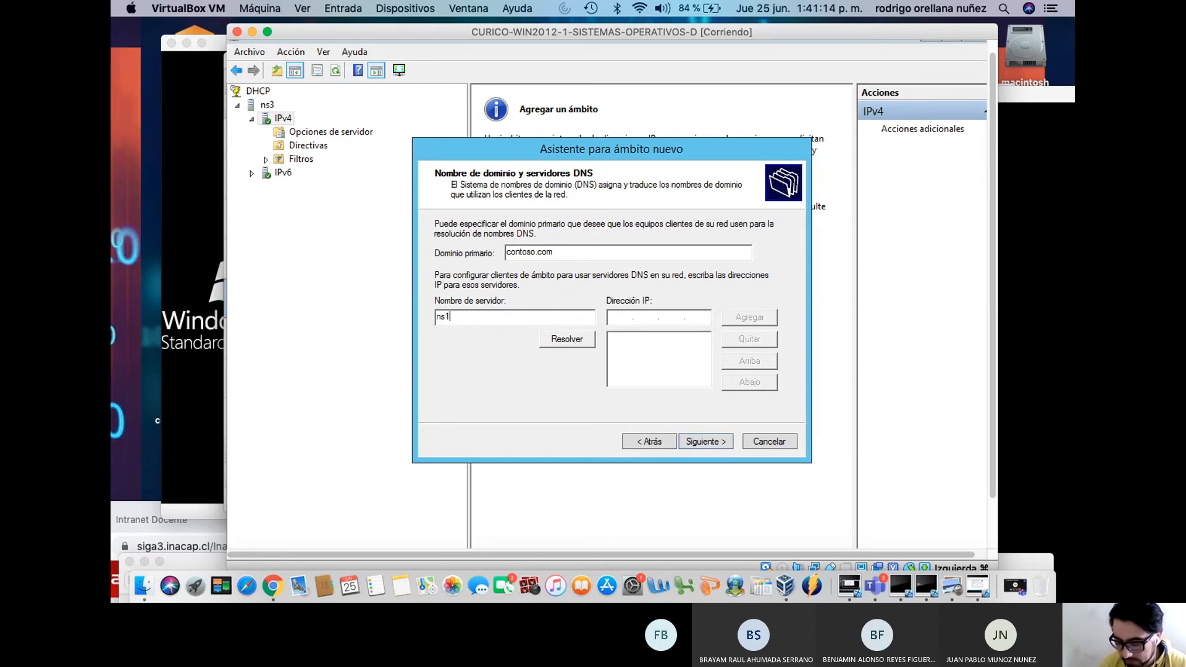
pyautogui.click(549, 340)
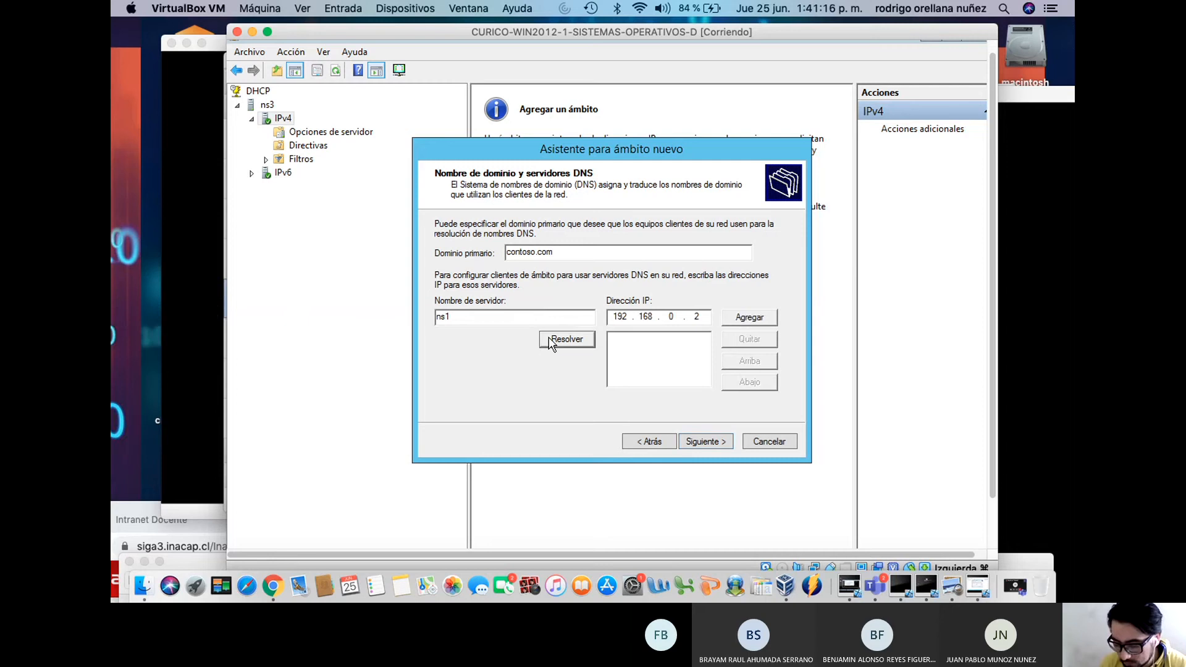
# Resolve ns1.contoso.com to 192.168.0.2 and add it as the DNS server
pyautogui.click(490, 322)
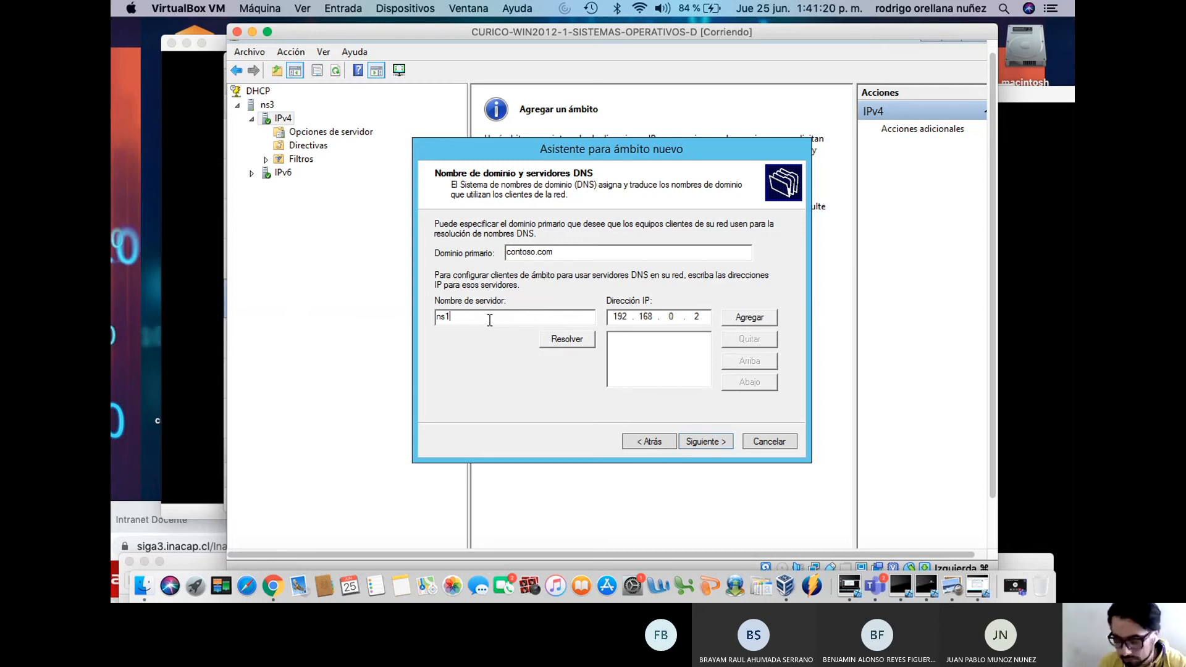
pyautogui.click(701, 318)
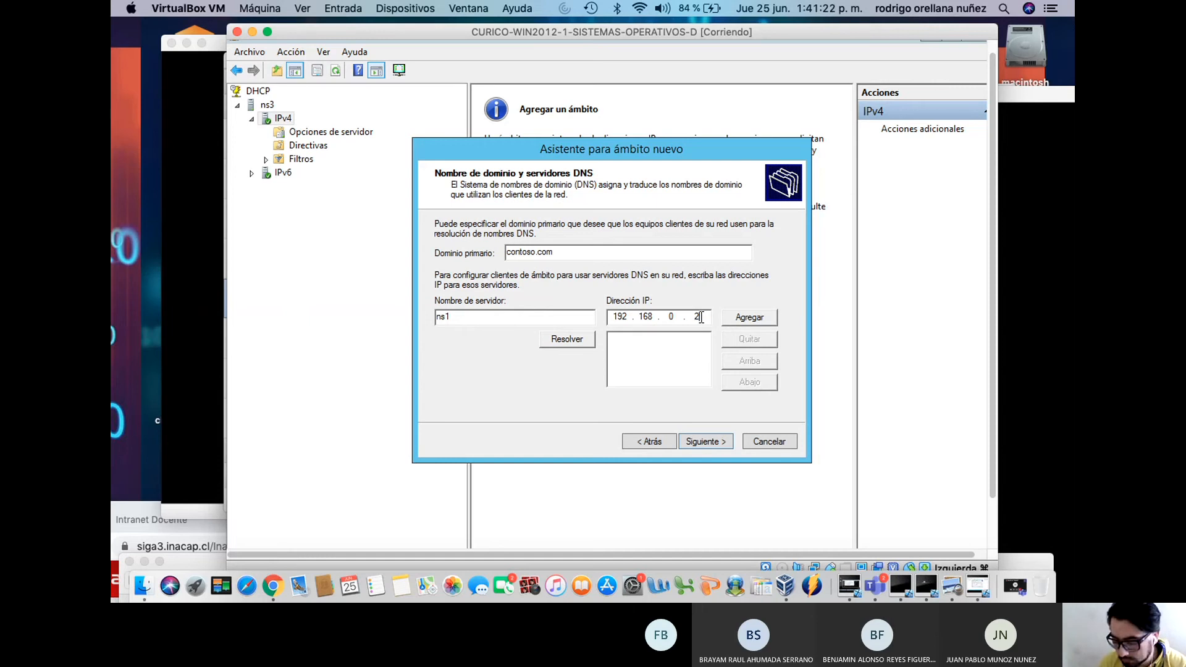
pyautogui.press('BackSpace')
pyautogui.press('BackSpace')
pyautogui.press('BackSpace')
pyautogui.press('BackSpace')
pyautogui.press('BackSpace')
pyautogui.press('BackSpace')
pyautogui.press('BackSpace')
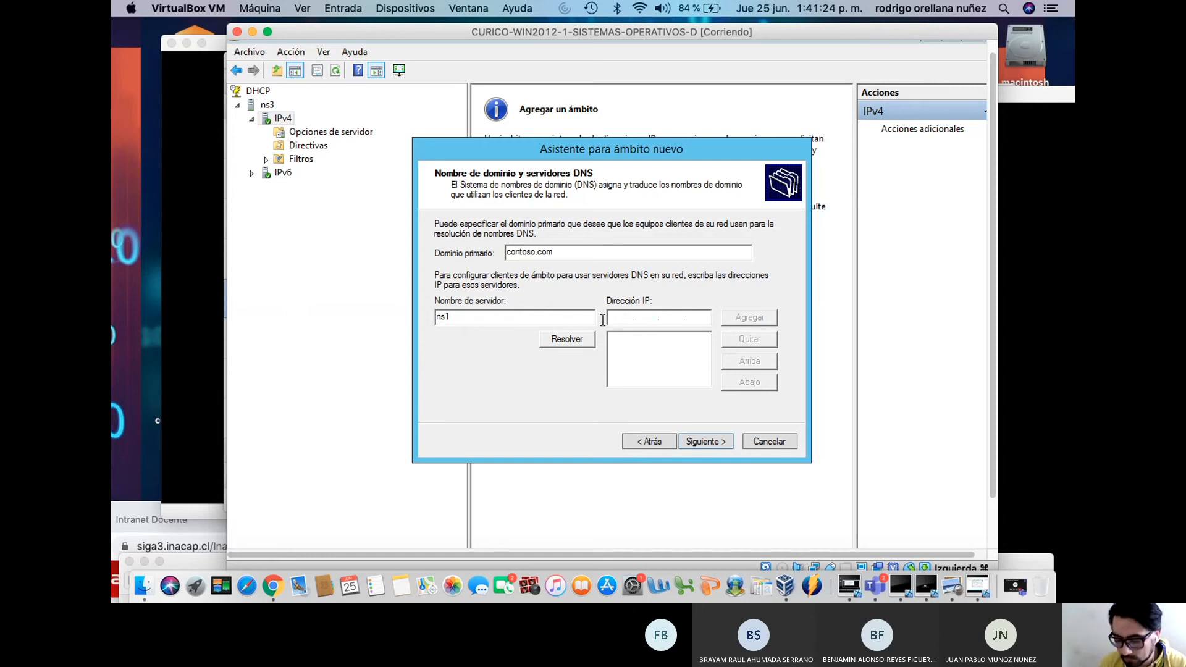
pyautogui.write('ns1.cons')
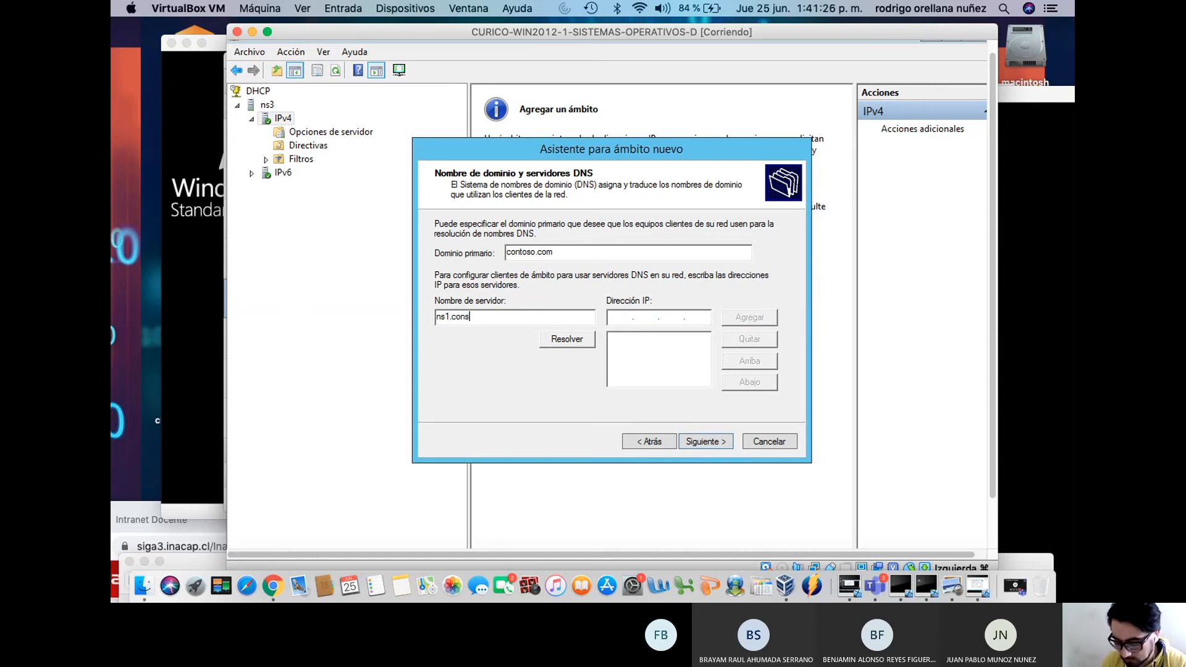
pyautogui.write('toso')
pyautogui.press('BackSpace')
pyautogui.press('BackSpace')
pyautogui.press('BackSpace')
pyautogui.press('BackSpace')
pyautogui.press('BackSpace')
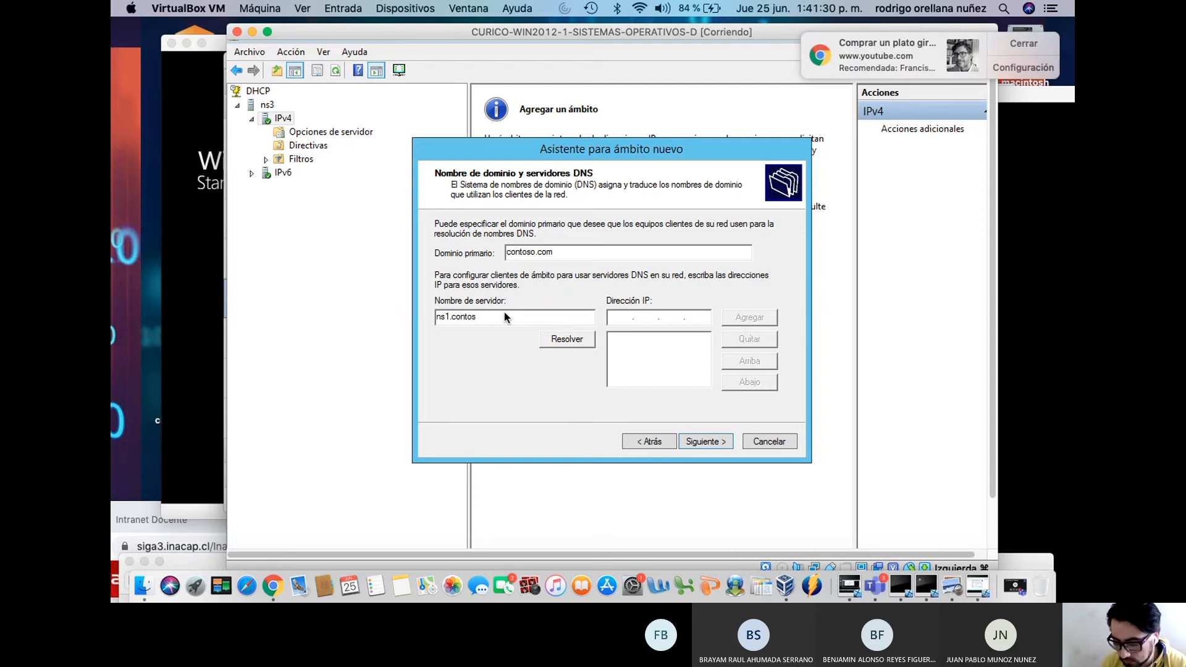
pyautogui.write('toso.com')
pyautogui.click(567, 339)
pyautogui.click(749, 317)
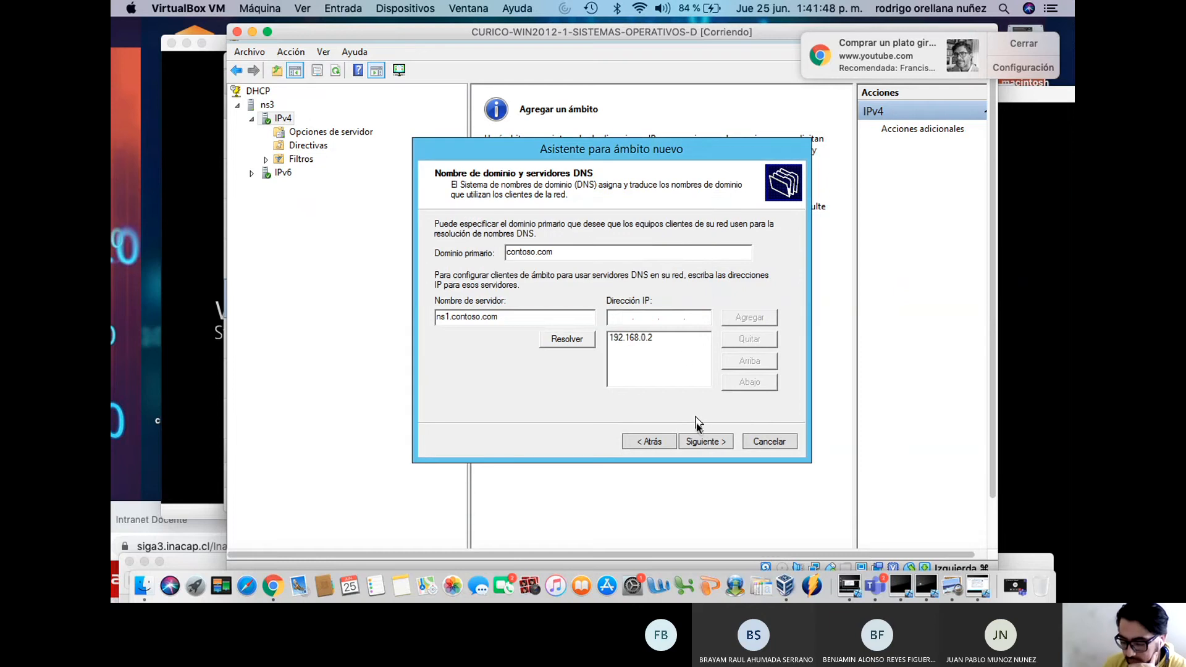
pyautogui.click(705, 442)
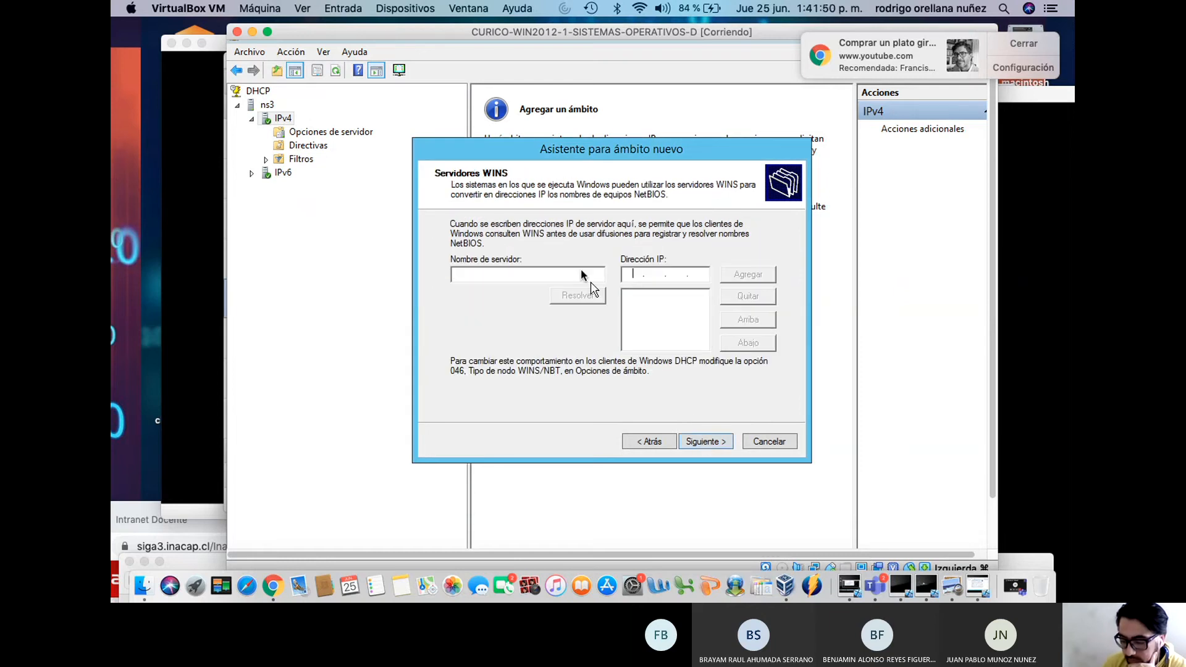
# Add ns1.contoso.com (192.168.0.2) as WINS server, activate the scope and finish the wizard
pyautogui.click(558, 275)
pyautogui.write('ns1.const')
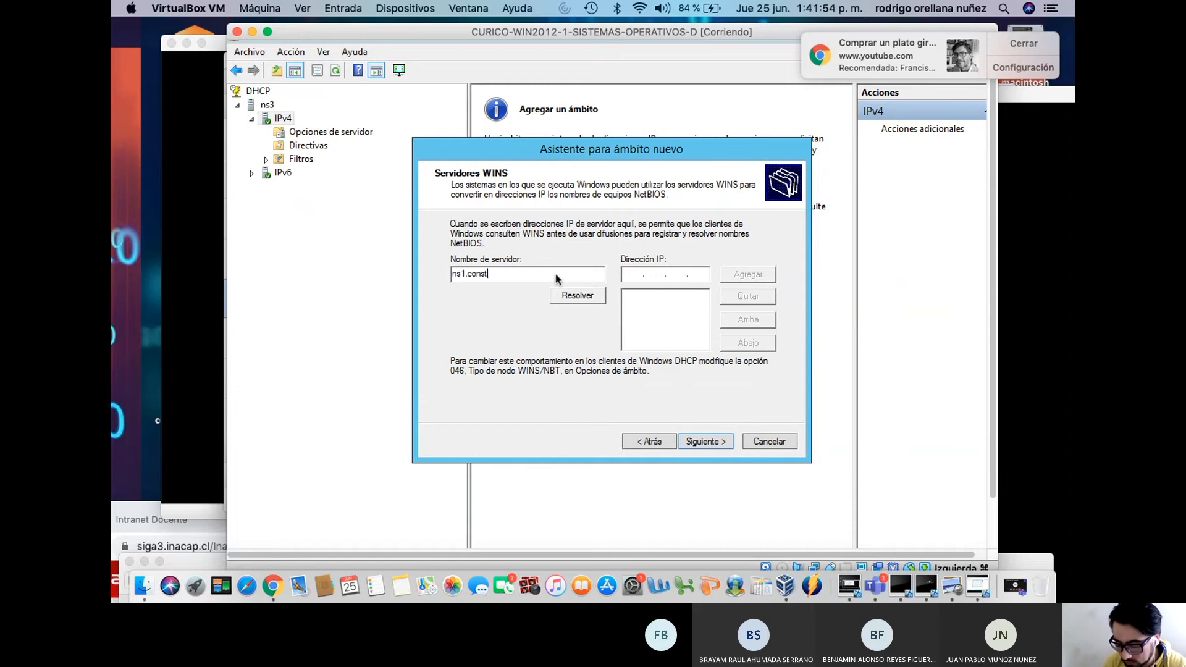
pyautogui.press('BackSpace')
pyautogui.press('BackSpace')
pyautogui.press('BackSpace')
pyautogui.press('BackSpace')
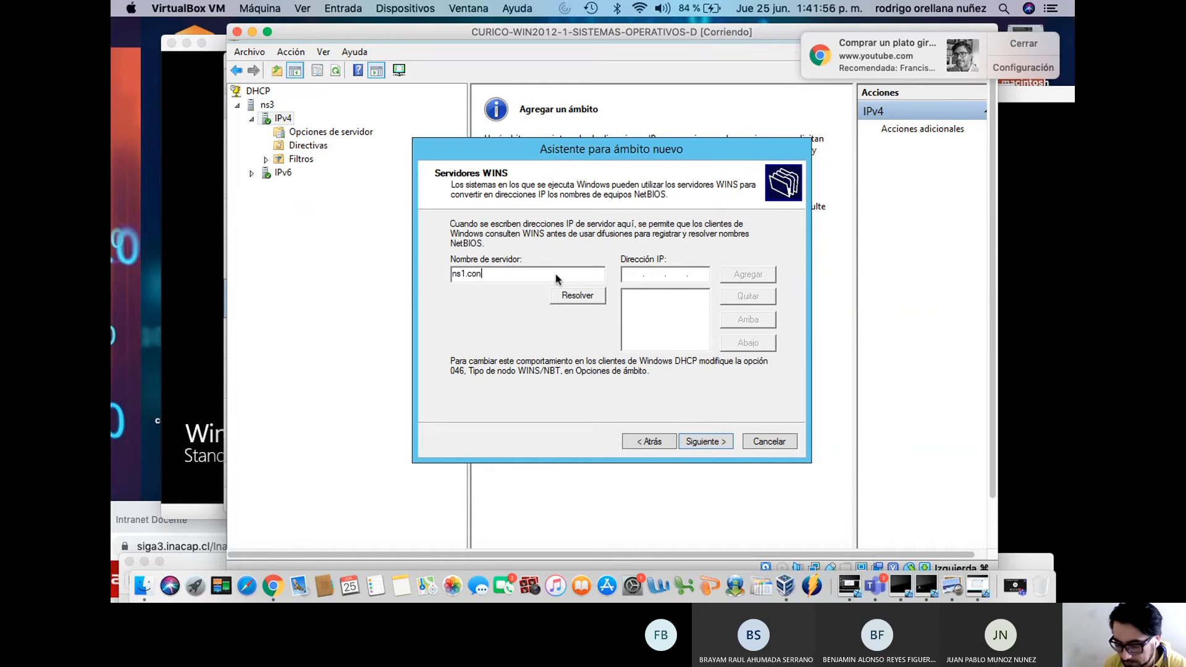
pyautogui.write('t')
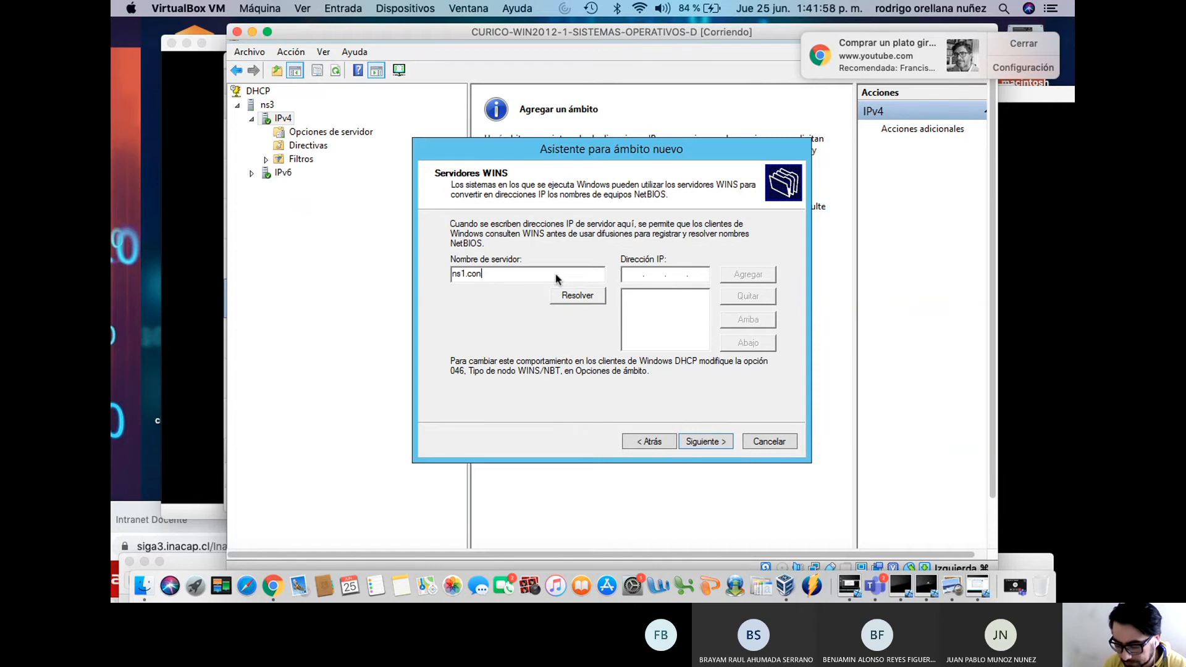
pyautogui.write('oso.com')
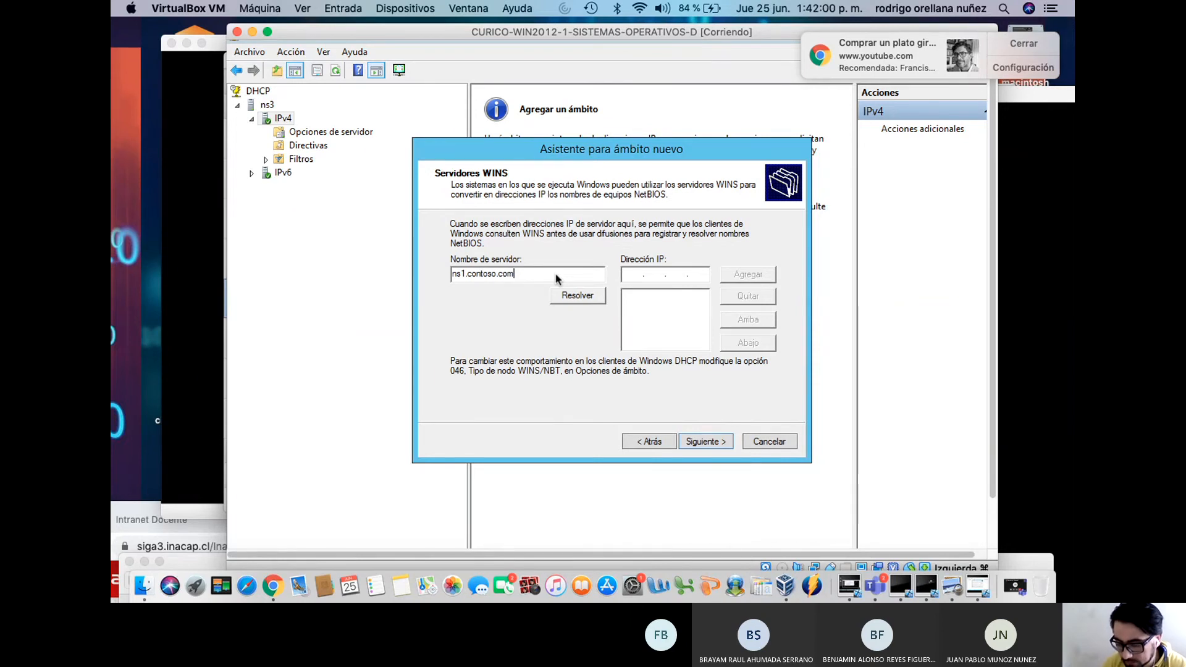
pyautogui.click(578, 296)
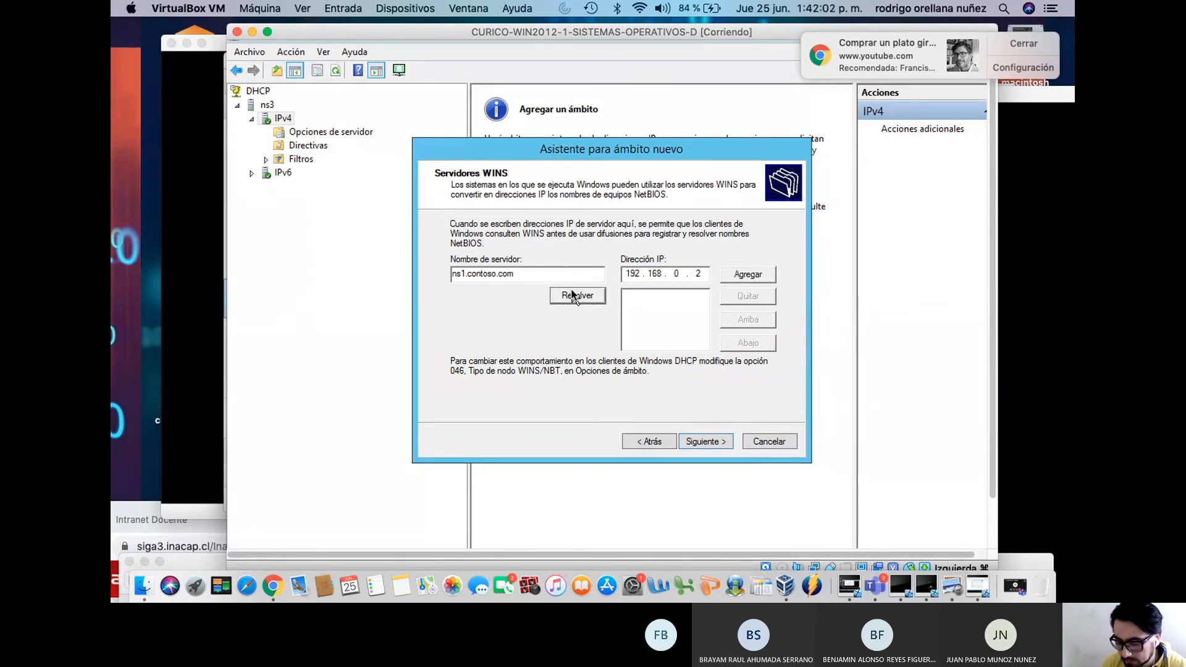
pyautogui.click(732, 275)
pyautogui.click(700, 442)
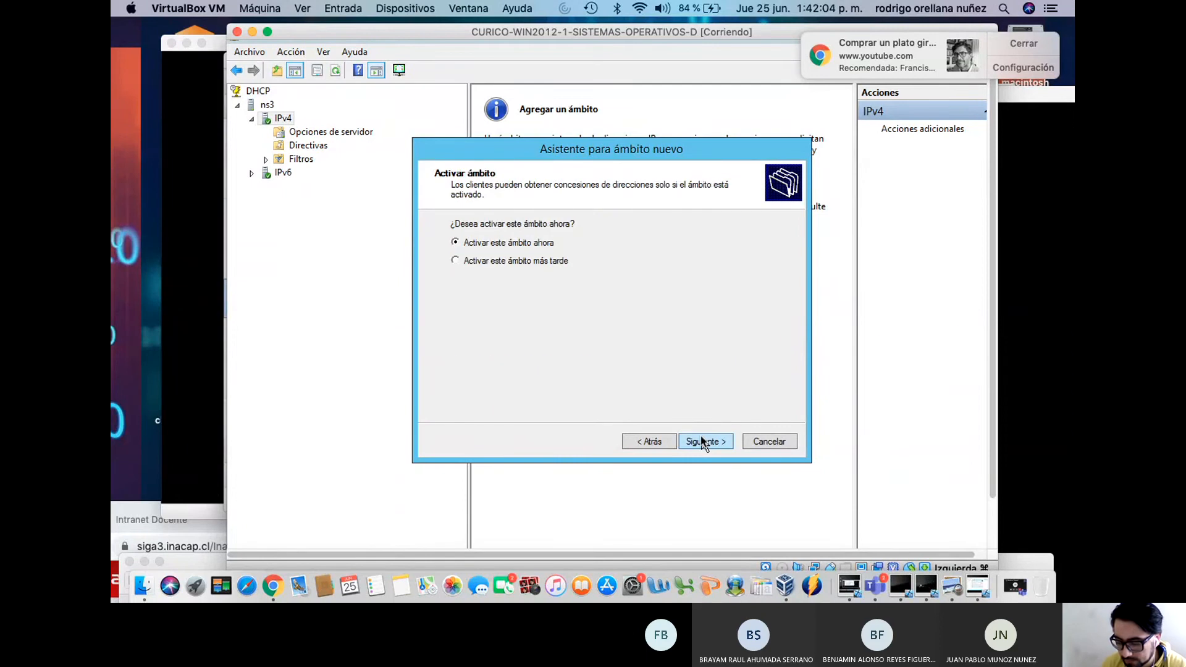
pyautogui.click(703, 440)
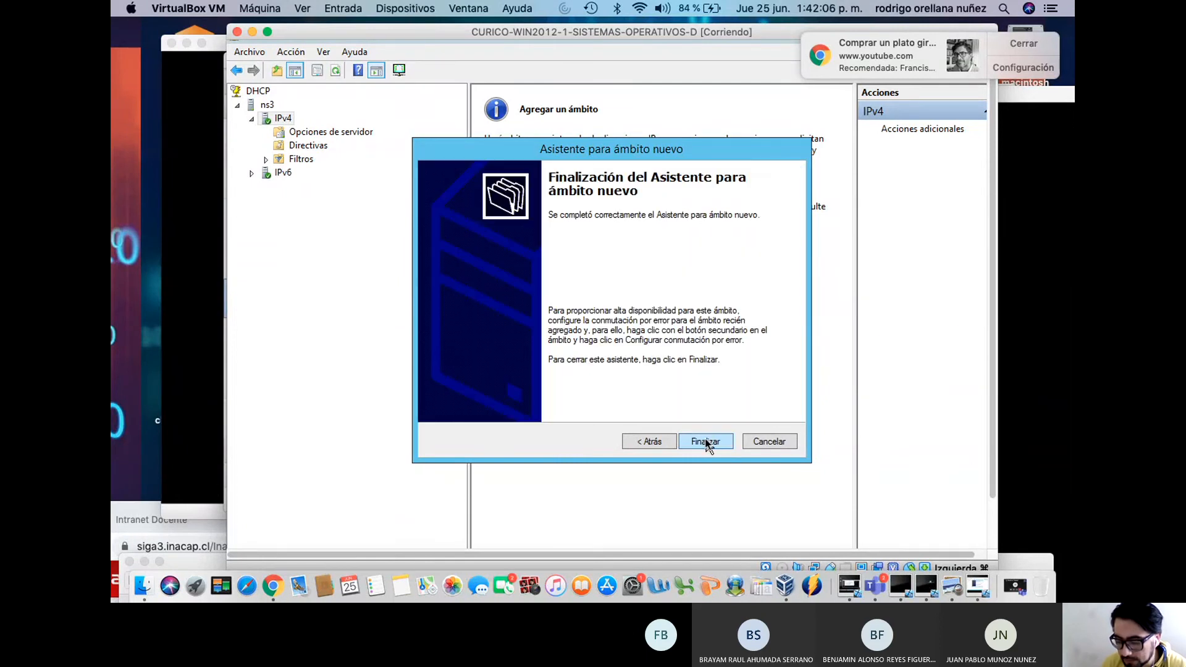
pyautogui.click(706, 443)
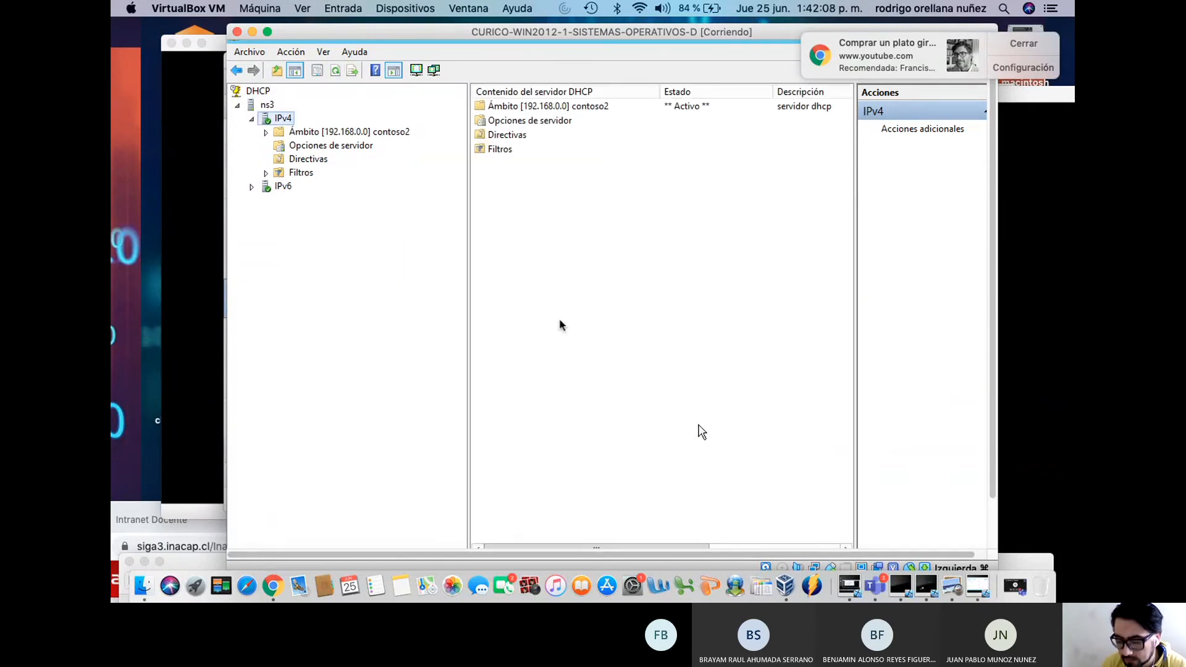
# Expand the contoso2 scope and view its address pool and empty address leases
pyautogui.click(265, 132)
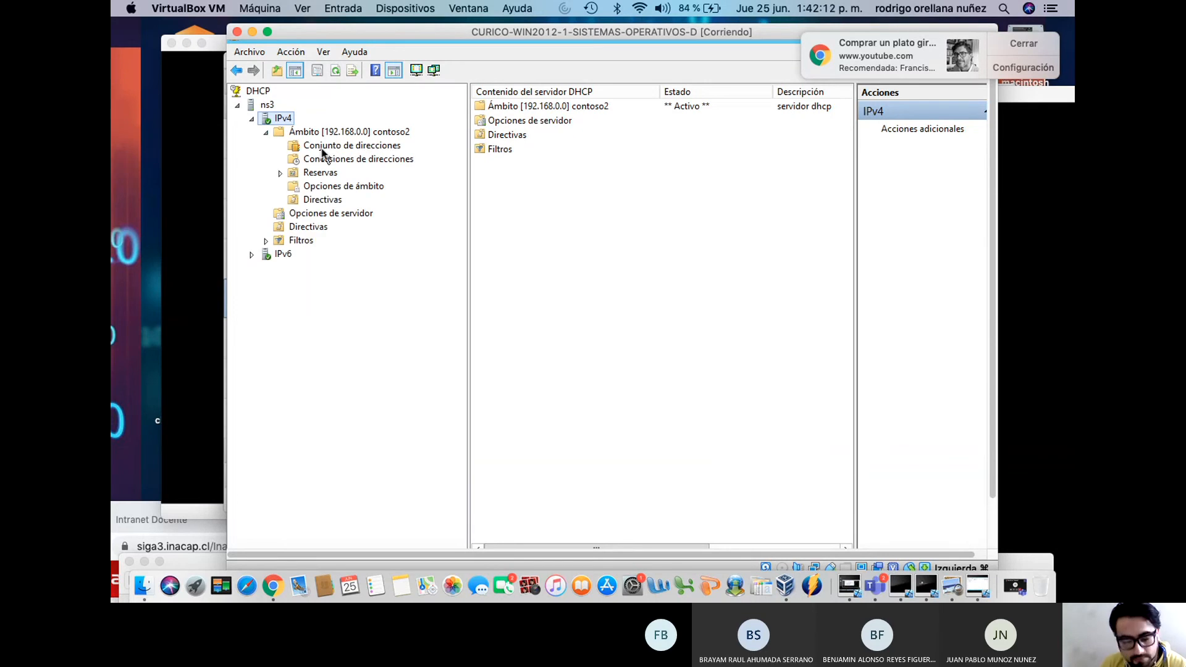
pyautogui.click(315, 149)
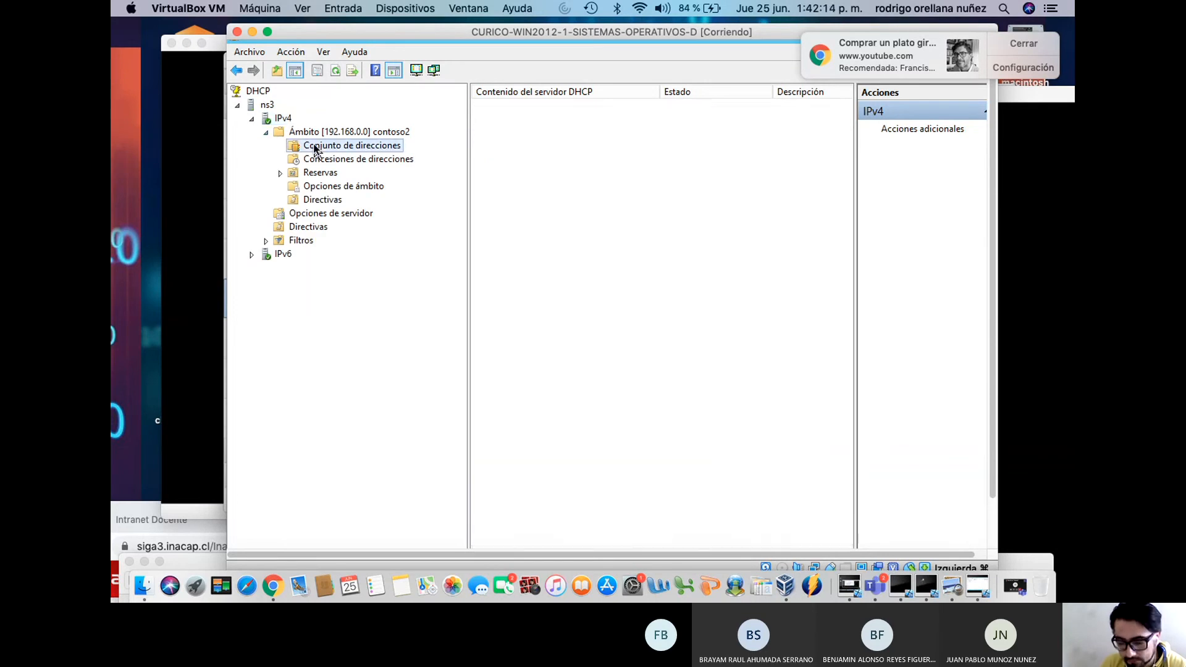
pyautogui.click(327, 161)
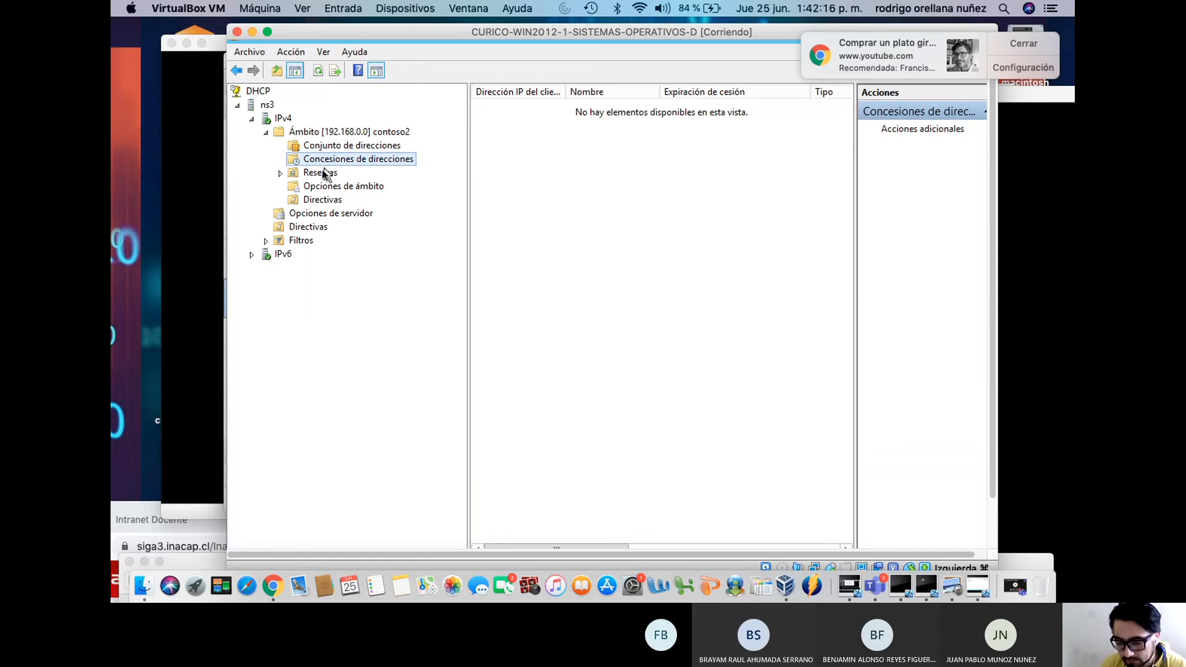
# Review the scope's reservations, options, address pool and leases, then switch to the Windows 10 client
pyautogui.click(280, 173)
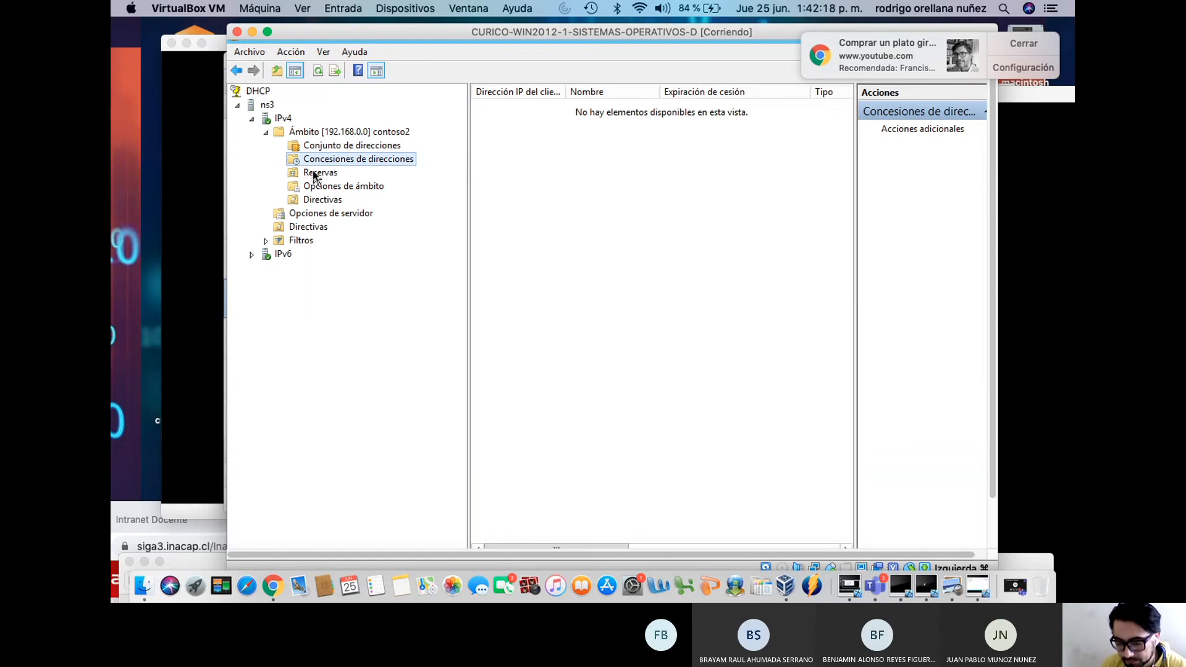
pyautogui.click(315, 175)
pyautogui.click(325, 188)
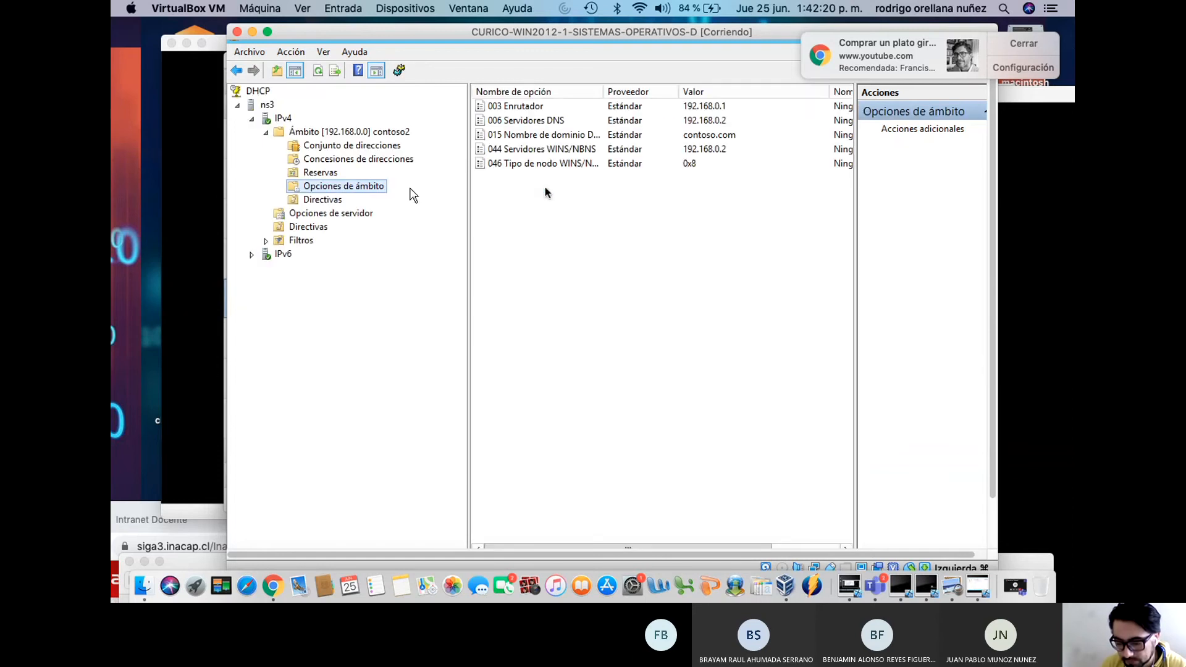
pyautogui.click(362, 150)
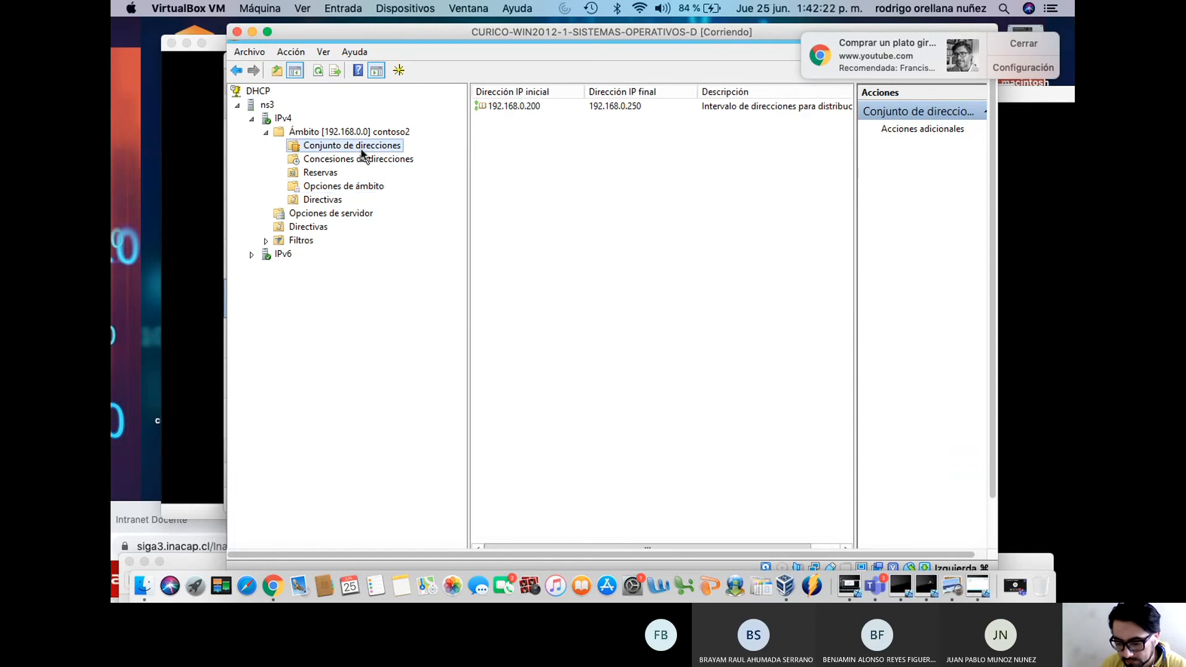
pyautogui.click(358, 160)
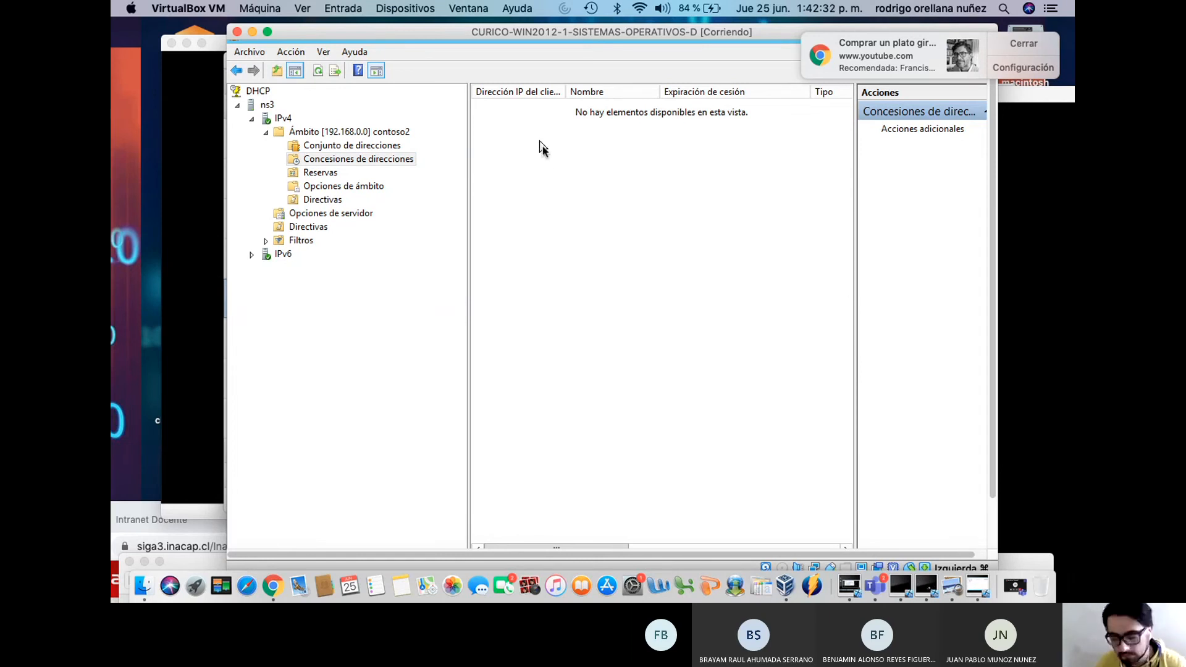
pyautogui.click(1037, 50)
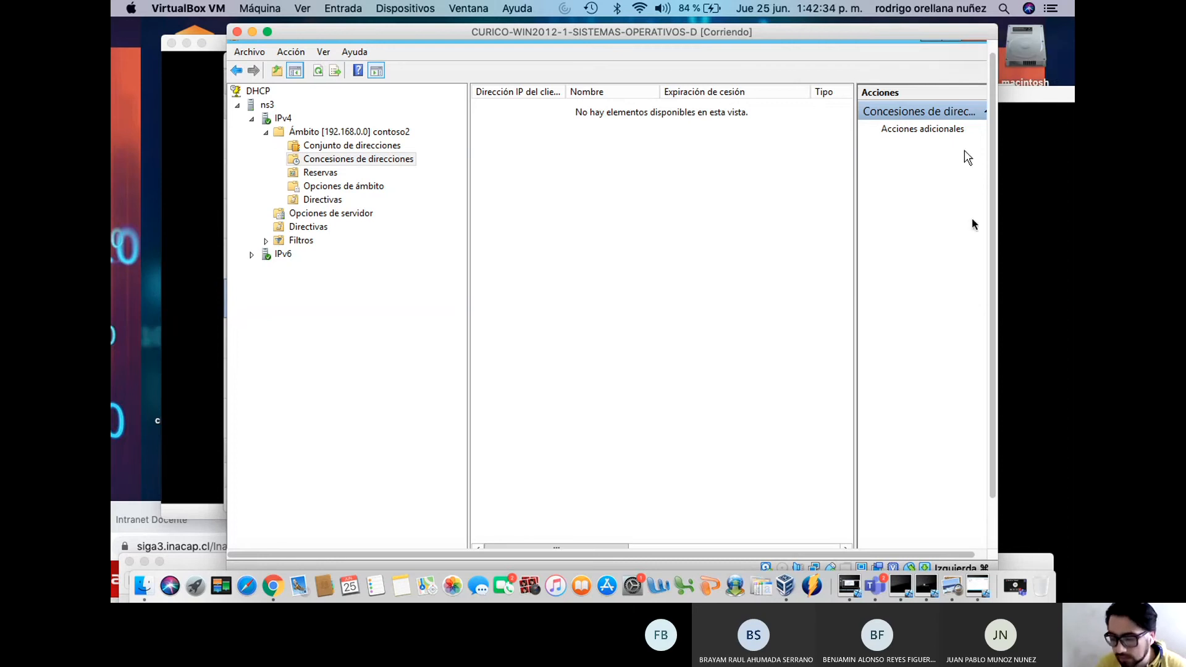
pyautogui.click(1015, 319)
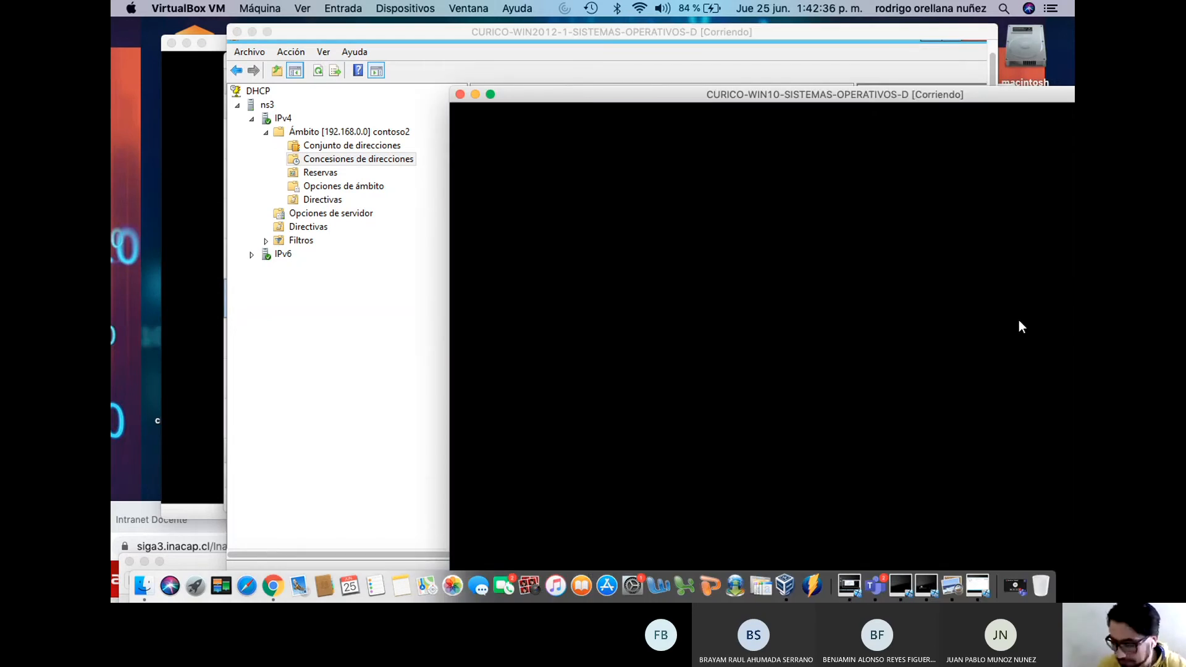
# Rerun ipconfig /renew on Windows 10, obtaining 192.168.0.100, then return to the ns3 DHCP console
pyautogui.press('Up')
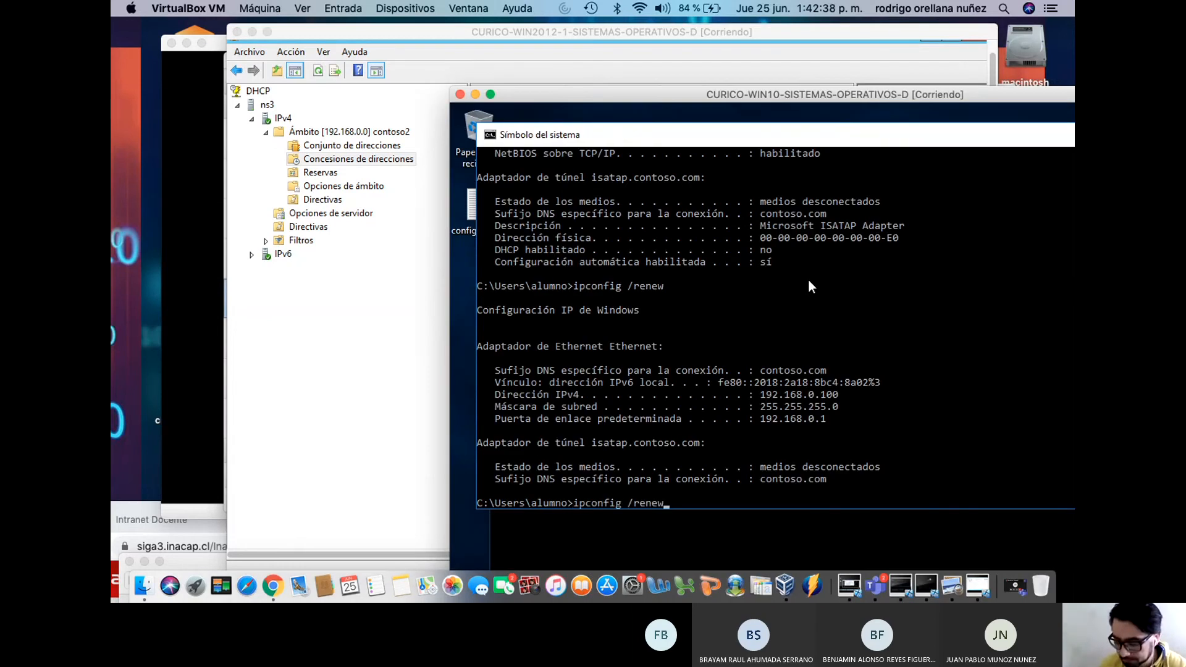
pyautogui.press('Return')
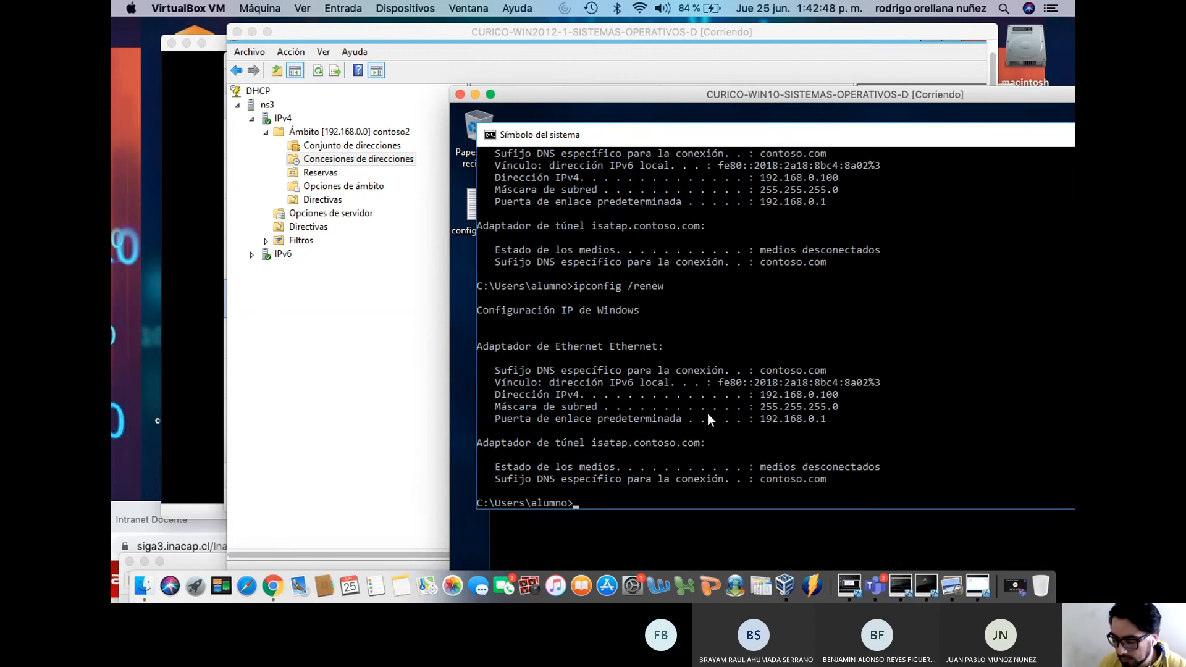
pyautogui.moveTo(847, 394); pyautogui.dragTo(760, 399)
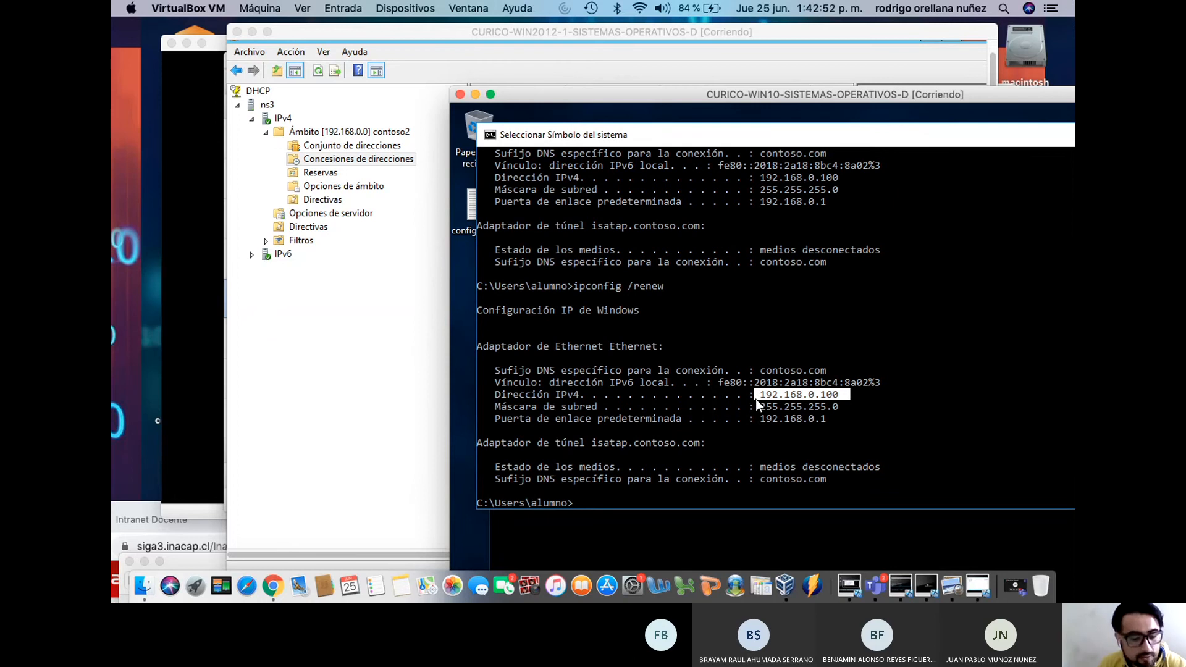
pyautogui.click(349, 289)
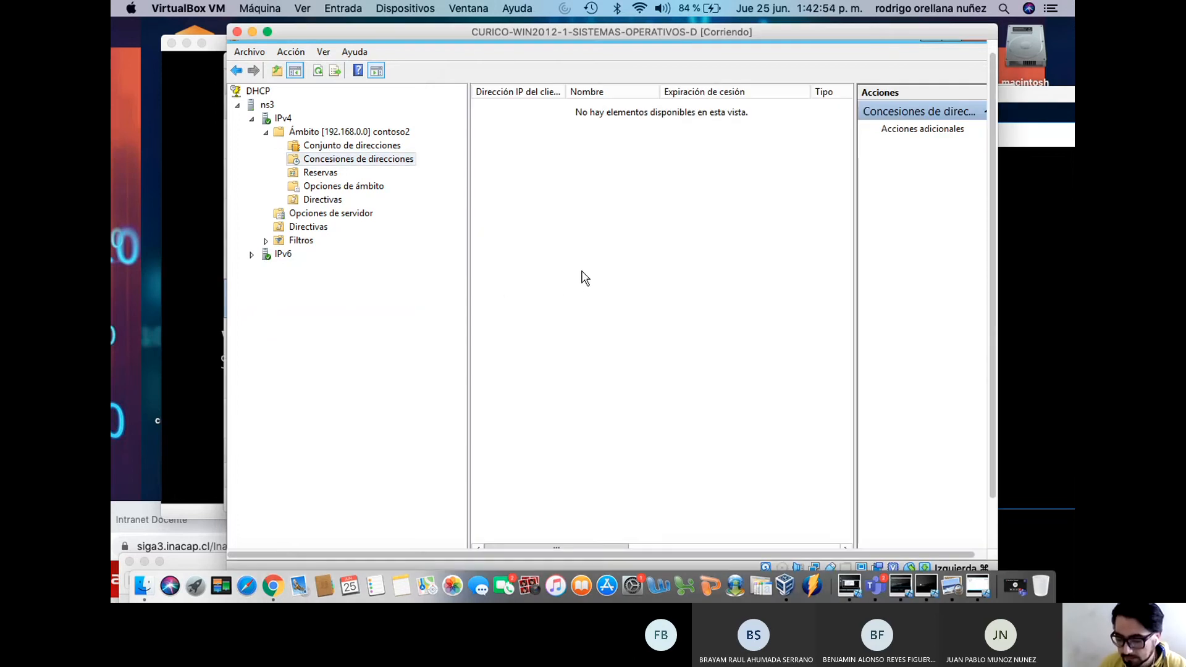
# Refresh the leases, recheck pool, reservations, options and policies, then bring the Windows Server 2008 VM forward
pyautogui.rightClick(583, 212)
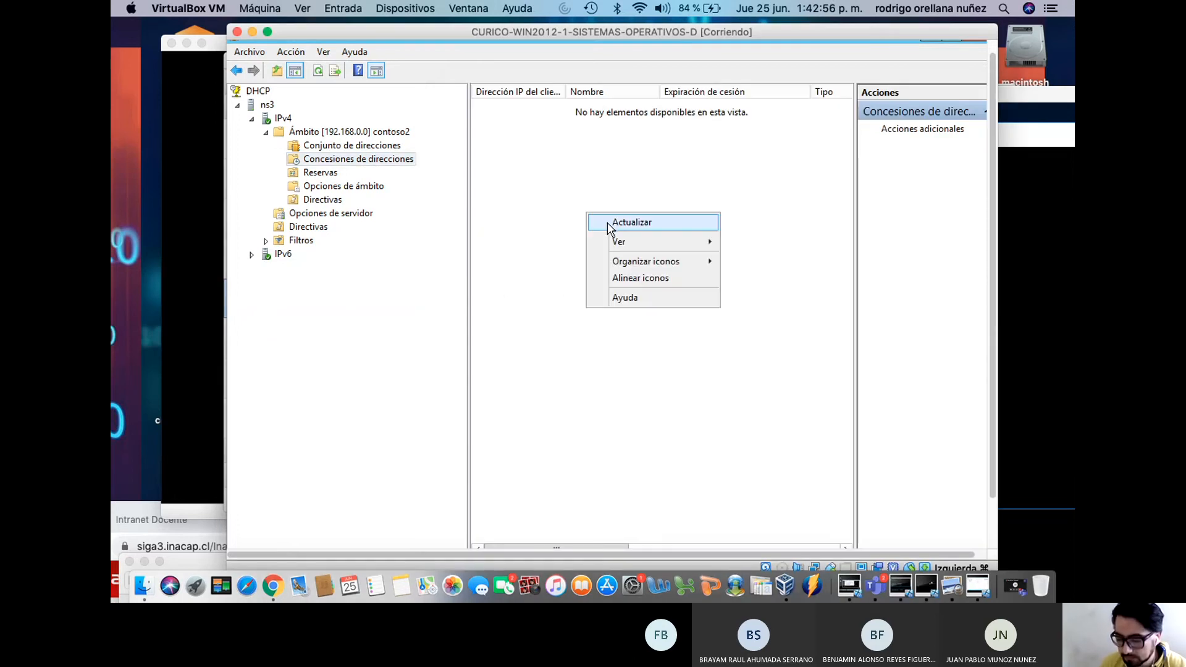
pyautogui.click(606, 223)
pyautogui.click(383, 148)
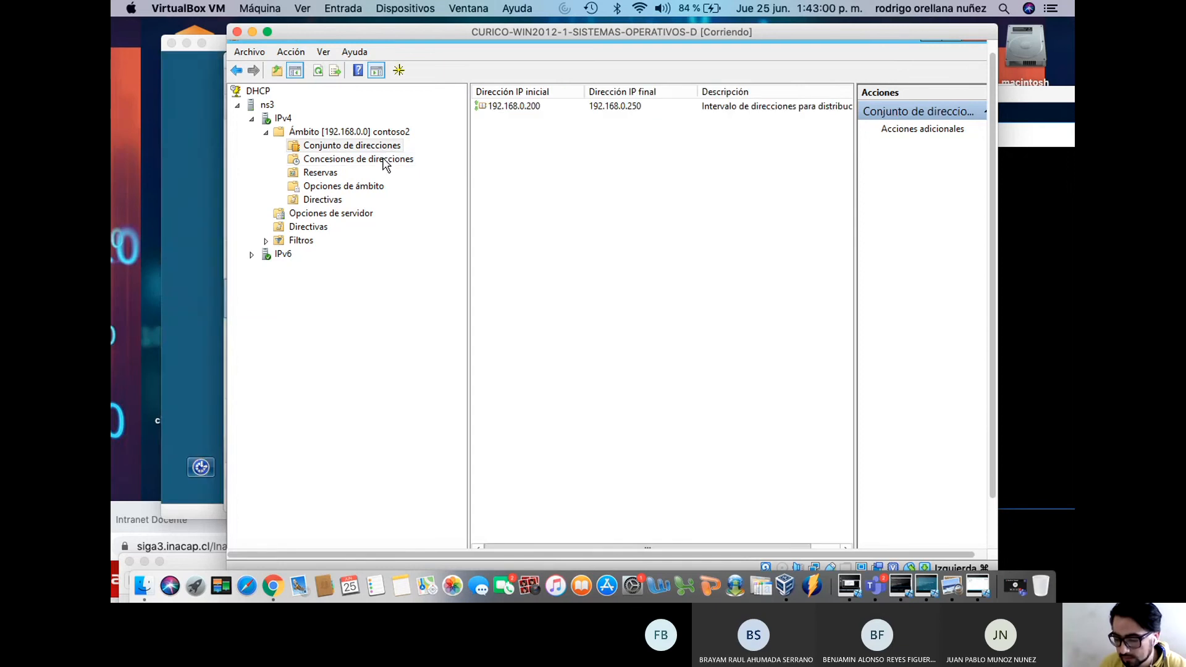
pyautogui.click(383, 159)
pyautogui.click(331, 175)
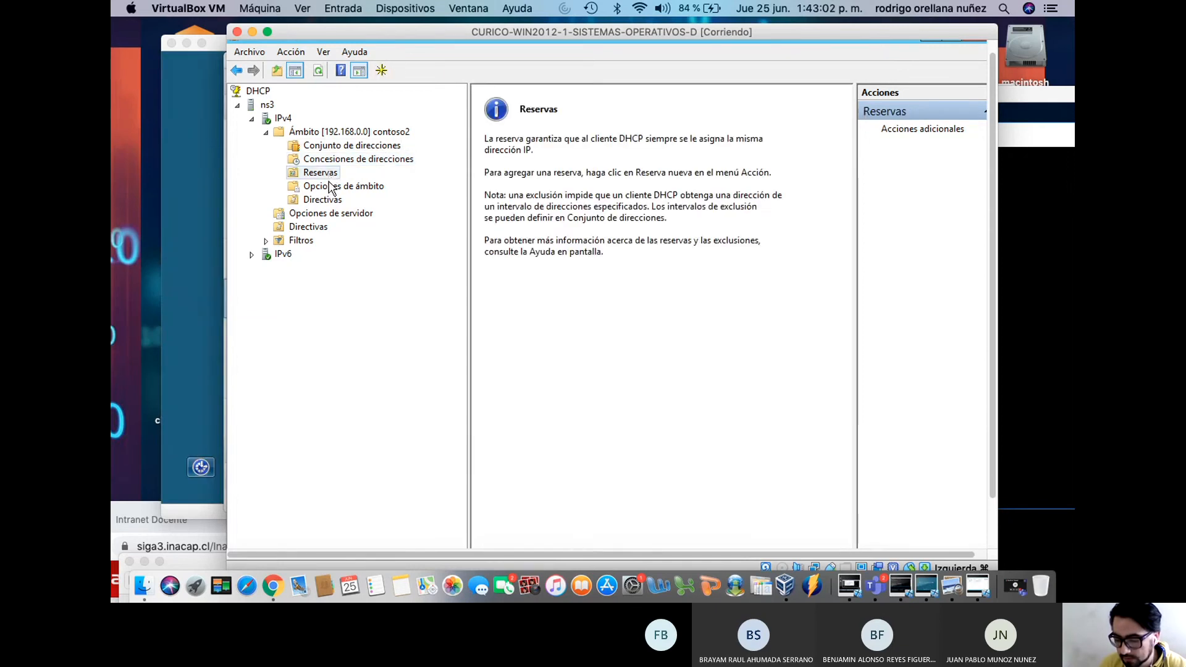
pyautogui.click(330, 187)
pyautogui.click(329, 200)
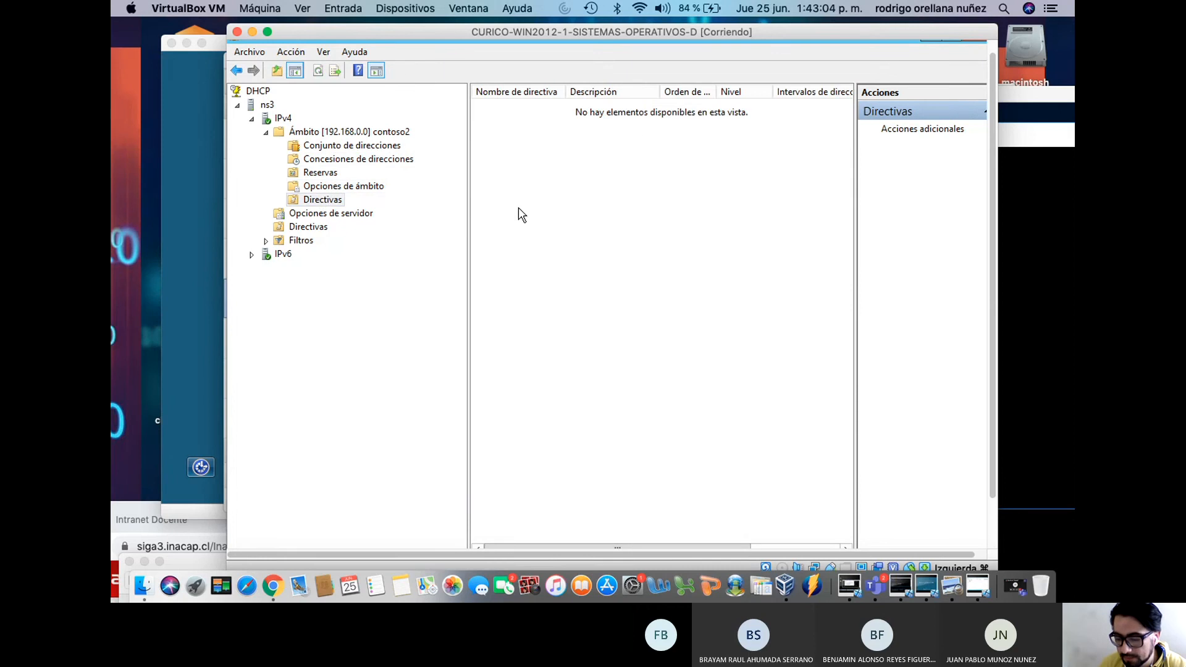
pyautogui.moveTo(826, 33); pyautogui.dragTo(902, 121)
pyautogui.moveTo(285, 47); pyautogui.dragTo(247, 61)
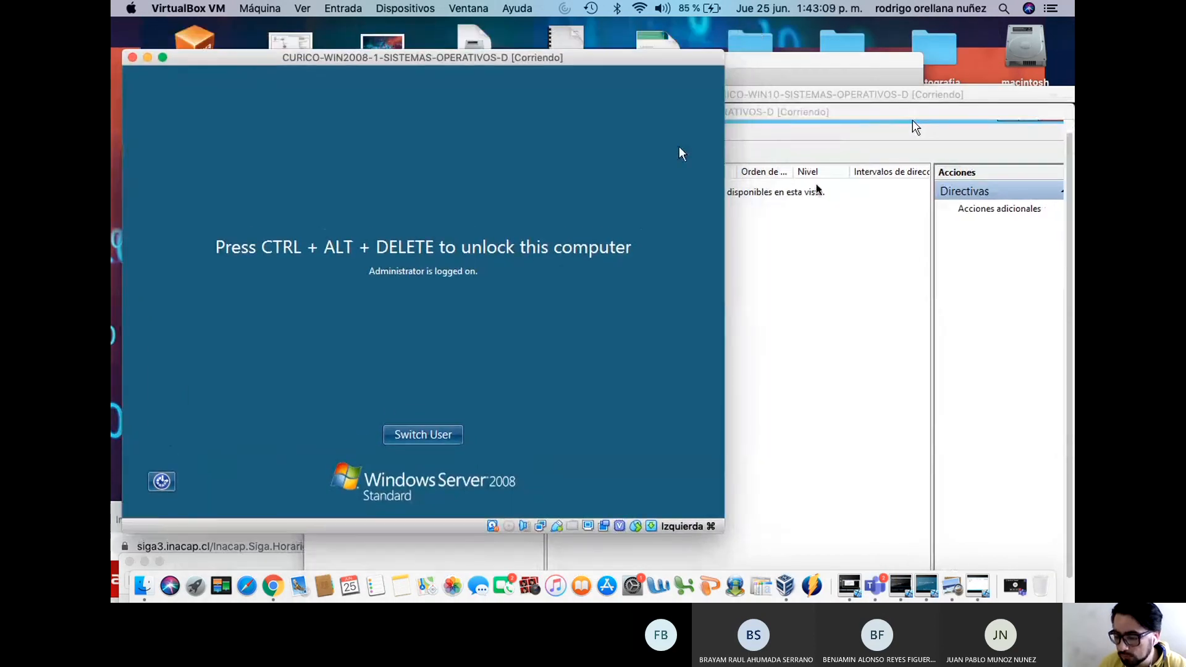
# Unlock the Windows Server 2008 VM with Ctrl-Alt-Del and log in with the administrator password
pyautogui.click(343, 8)
pyautogui.moveTo(371, 28)
pyautogui.click(488, 51)
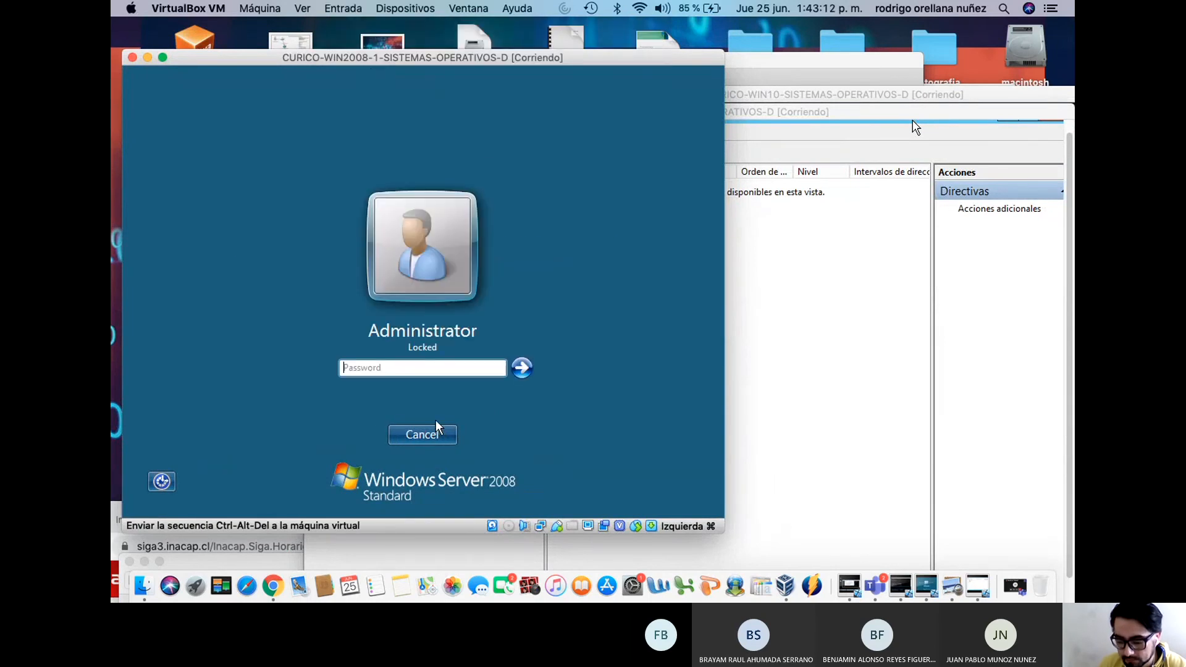
pyautogui.write('••••••')
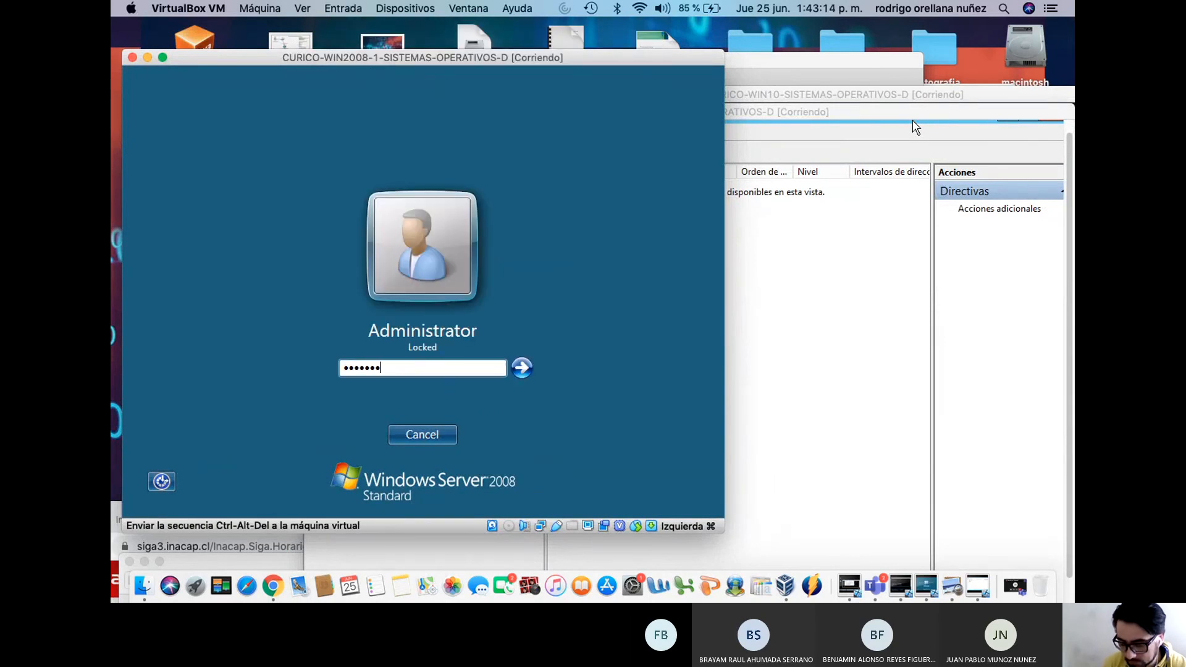
pyautogui.press('Return')
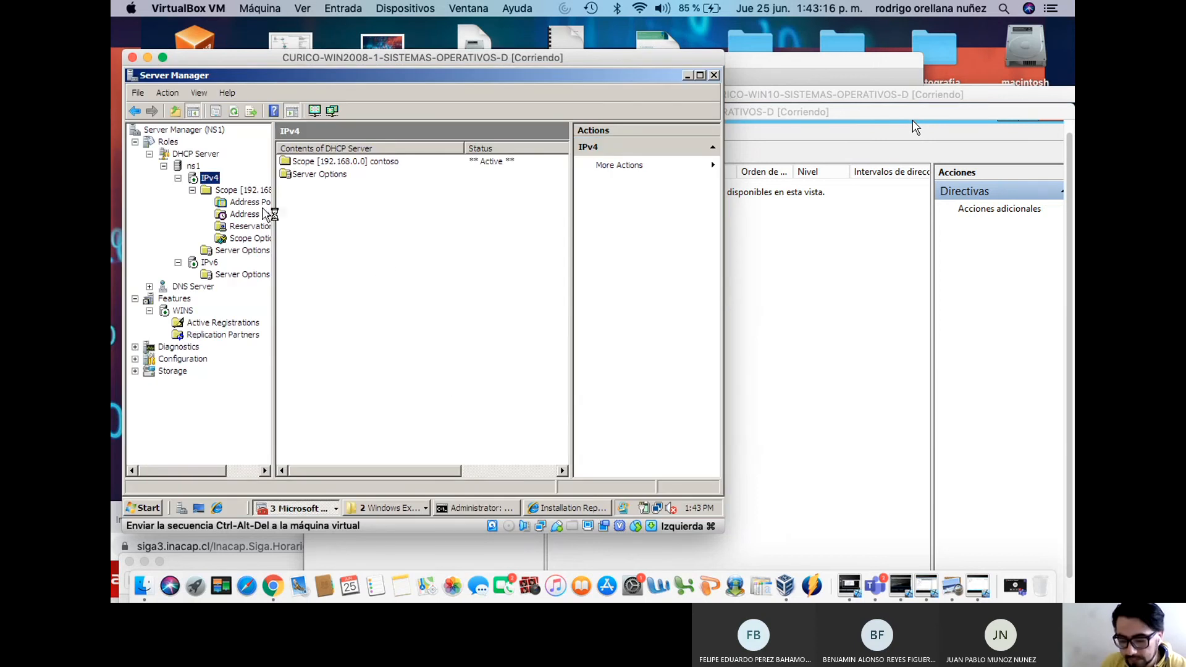
# Delete the 192.168.0.0 contoso scope in Server Manager, confirming both warnings
pyautogui.moveTo(776, 94); pyautogui.dragTo(794, 301)
pyautogui.click(819, 113)
pyautogui.moveTo(693, 111); pyautogui.dragTo(870, 119)
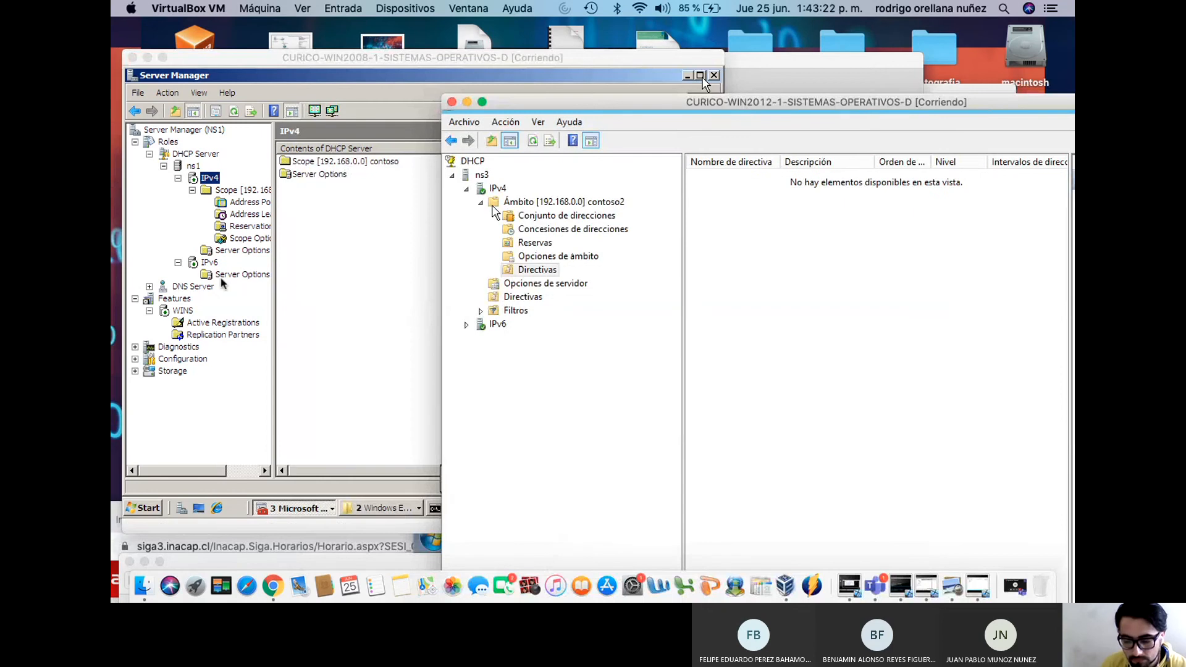
pyautogui.click(213, 183)
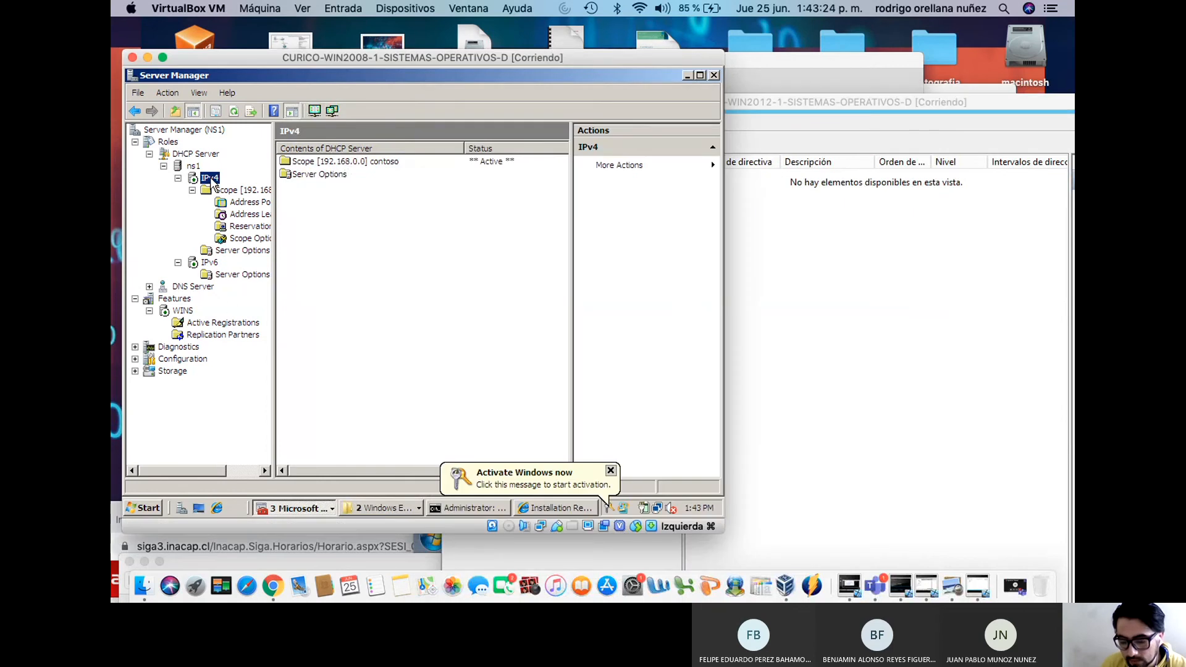
pyautogui.rightClick(213, 184)
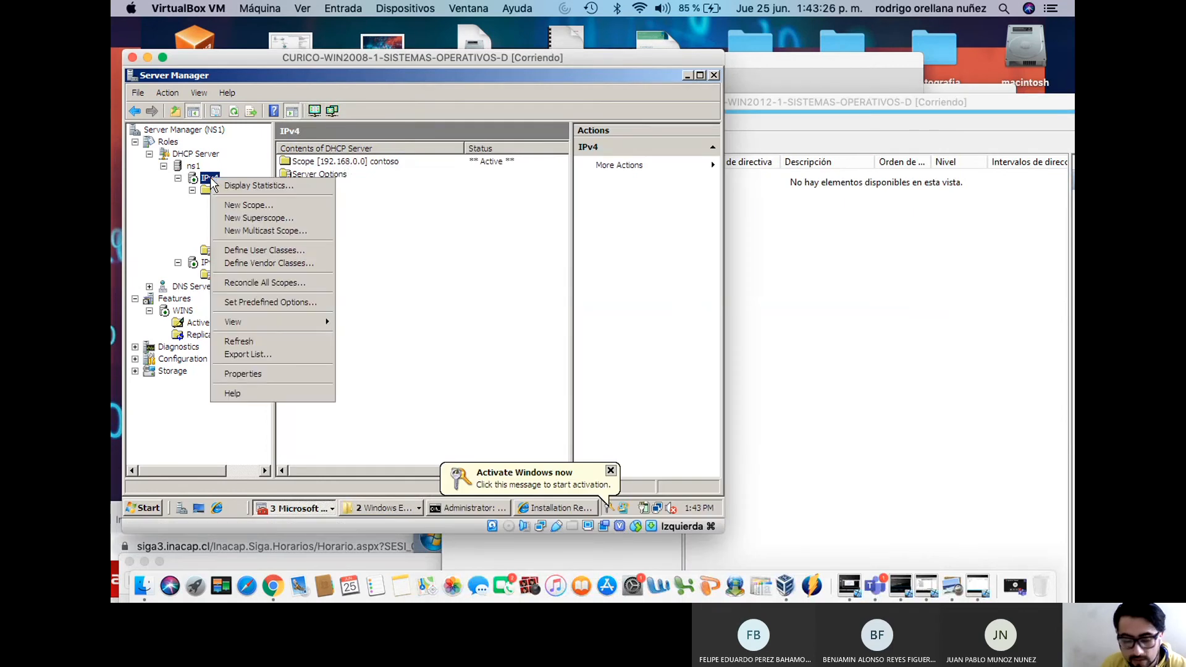
pyautogui.click(411, 241)
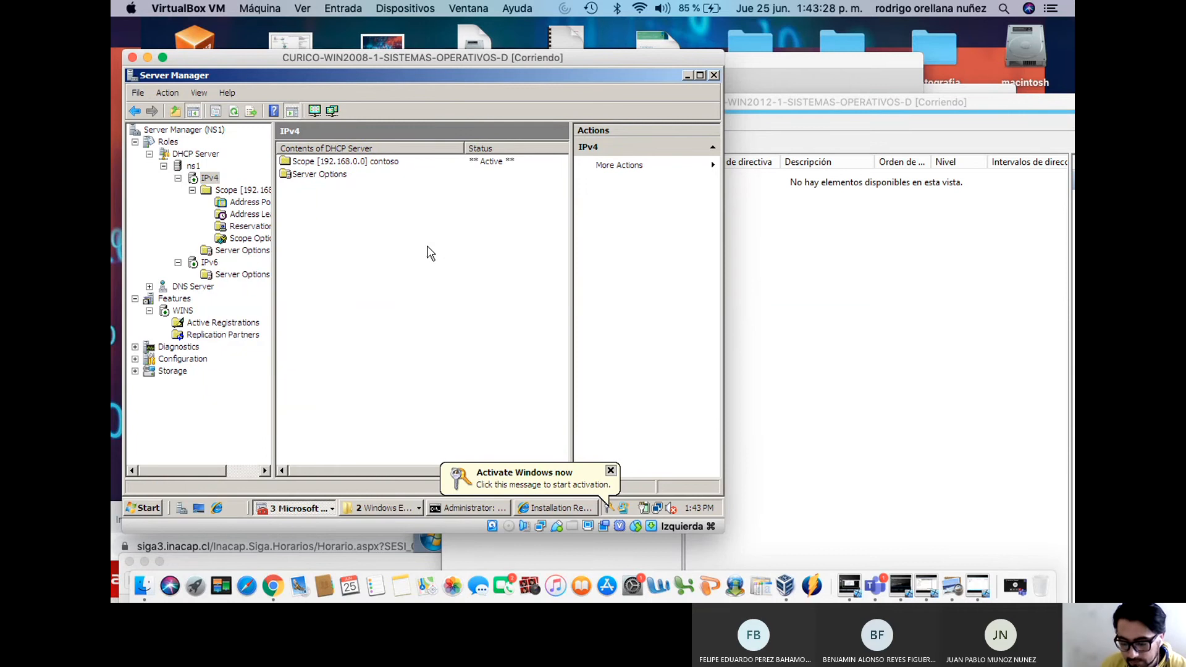
pyautogui.click(234, 196)
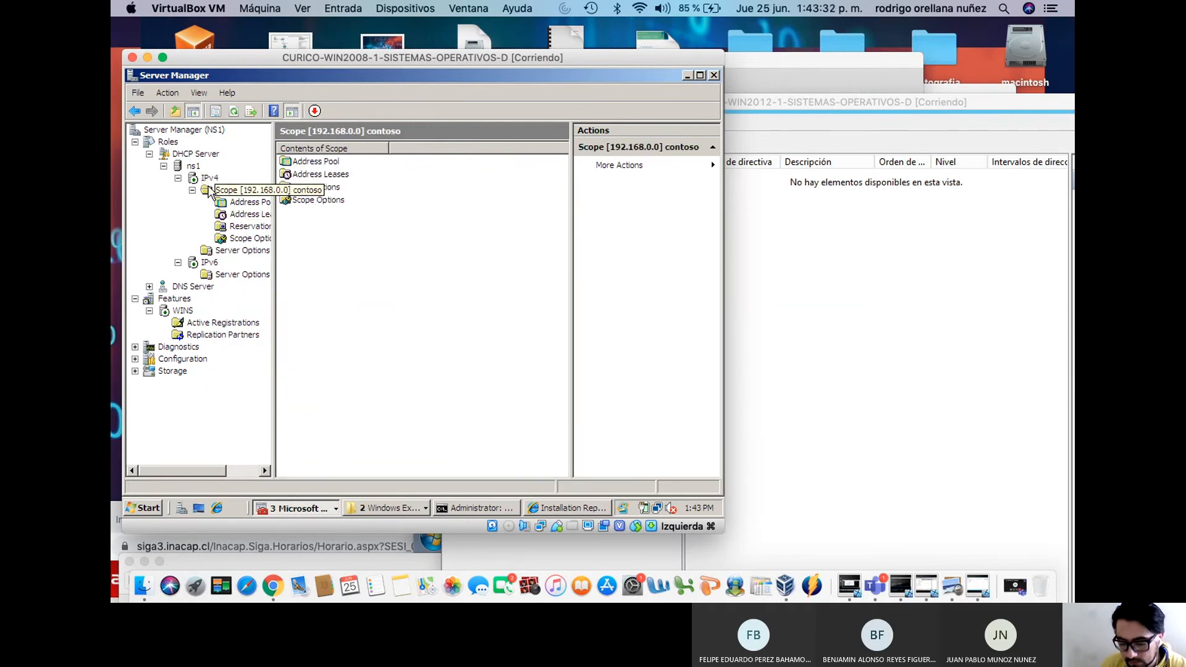
pyautogui.rightClick(217, 192)
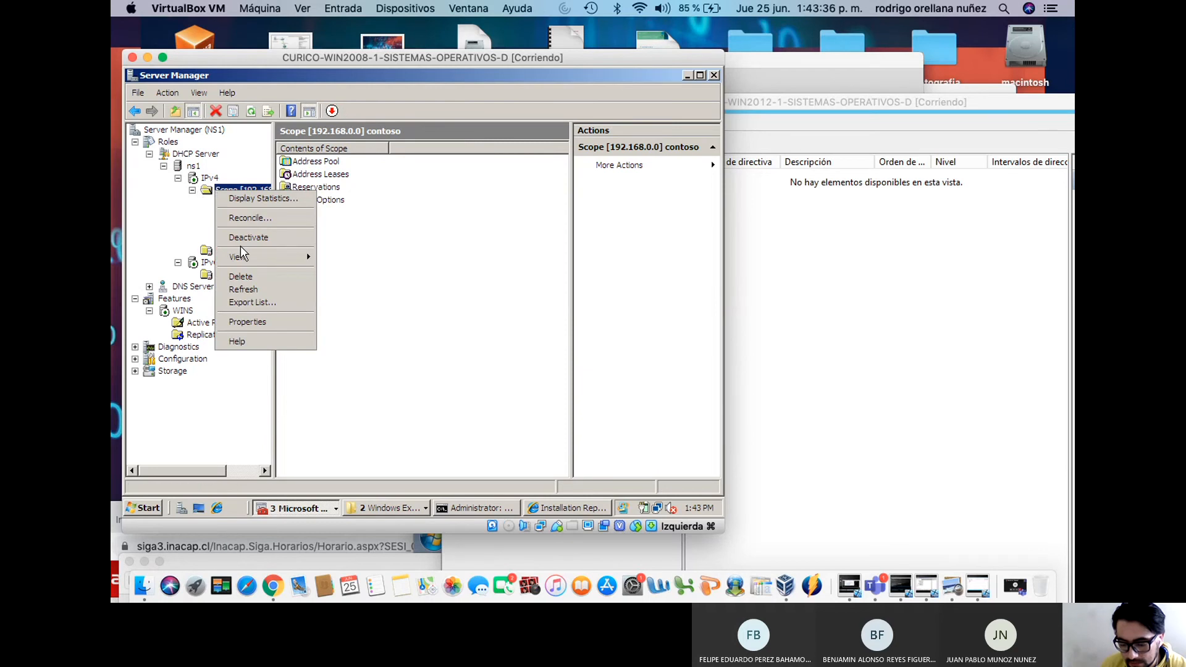
pyautogui.click(241, 277)
pyautogui.click(462, 336)
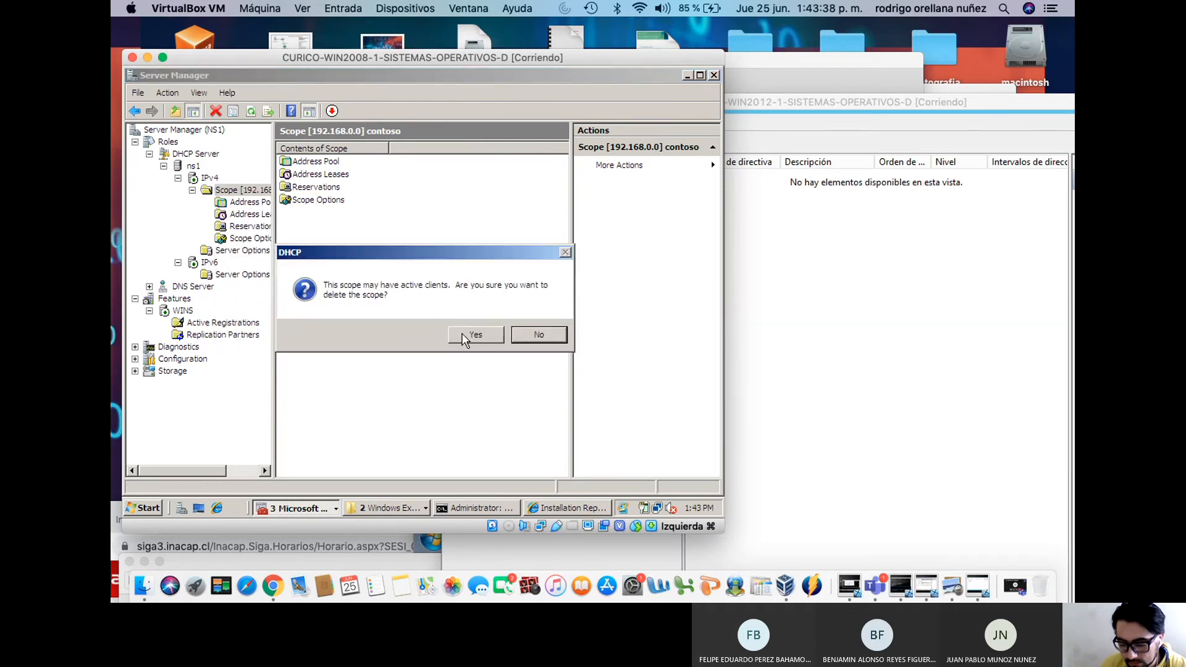
pyautogui.click(466, 336)
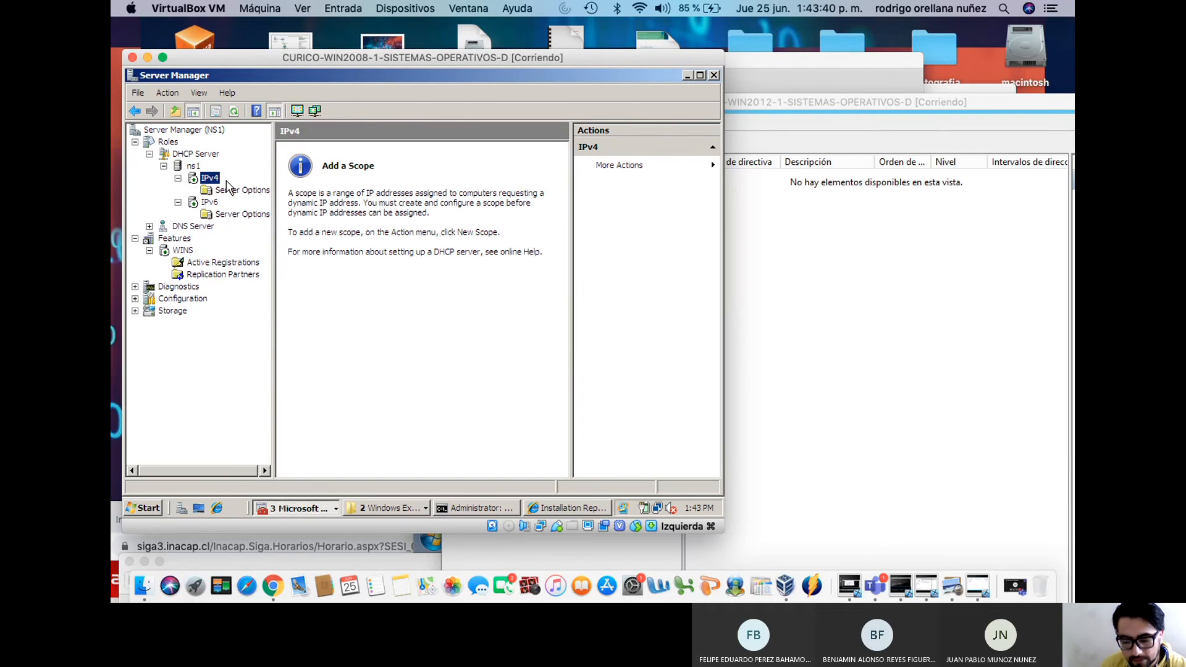
# Open the IPv4 actions menu, then bring the ns3 DHCP console forward
pyautogui.click(178, 180)
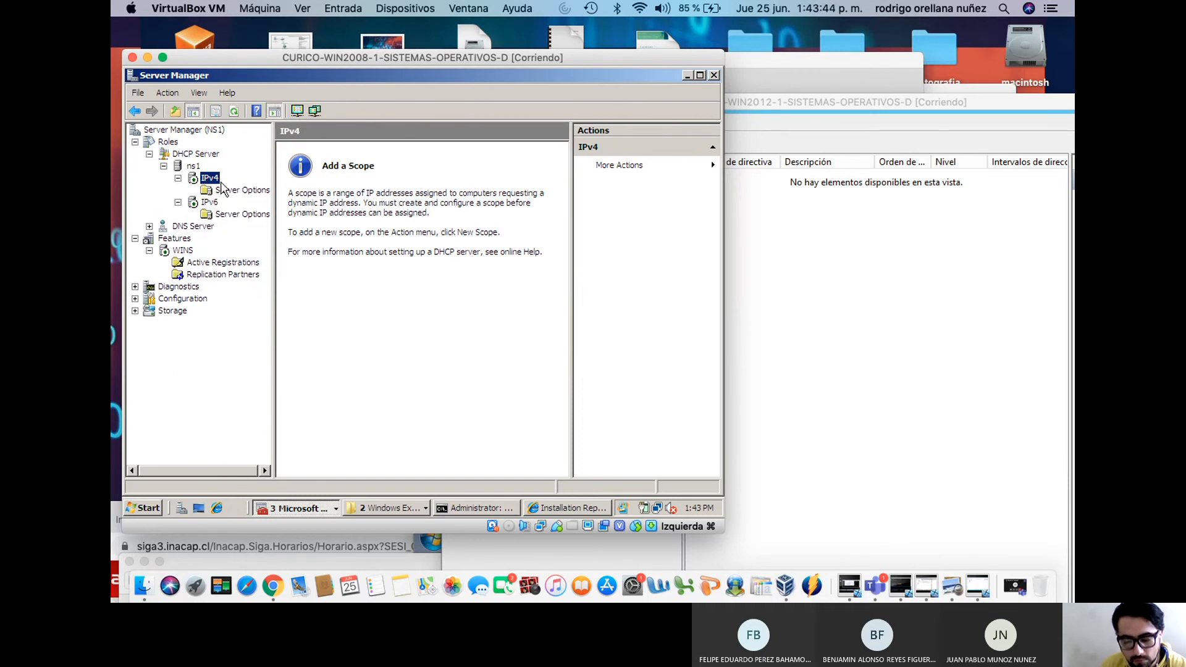
pyautogui.rightClick(210, 181)
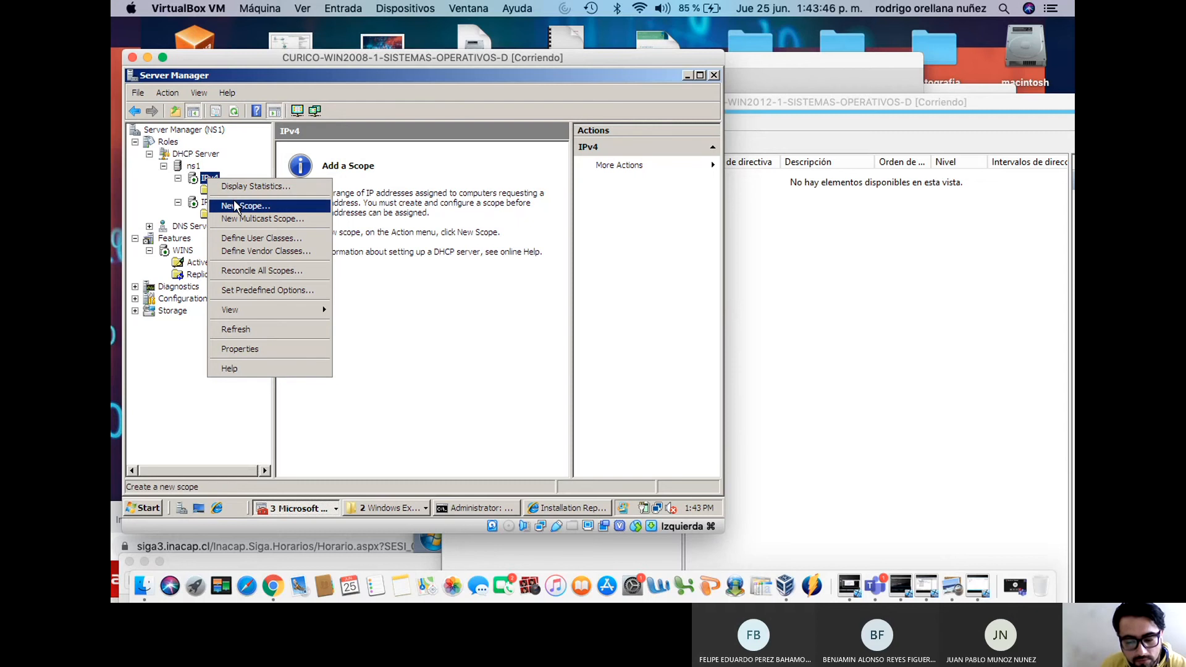
pyautogui.click(816, 277)
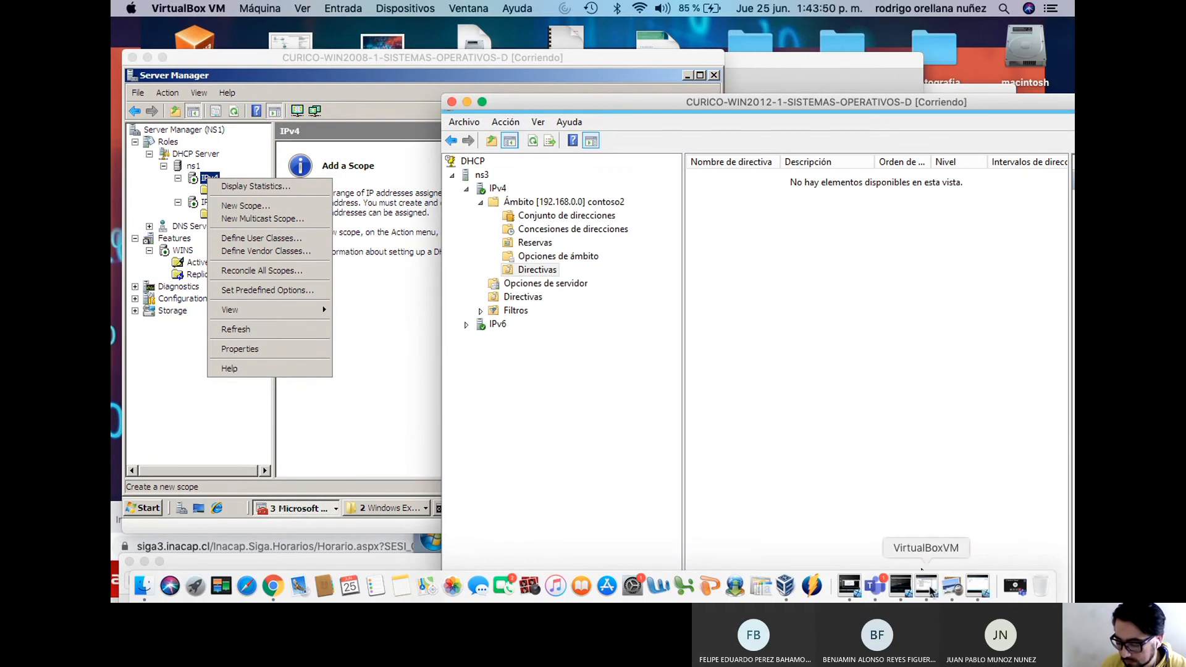
# Dismiss the Windows 7 client's warning and rerun ipconfig /renew there
pyautogui.click(926, 583)
pyautogui.click(510, 365)
pyautogui.click(851, 589)
pyautogui.click(806, 366)
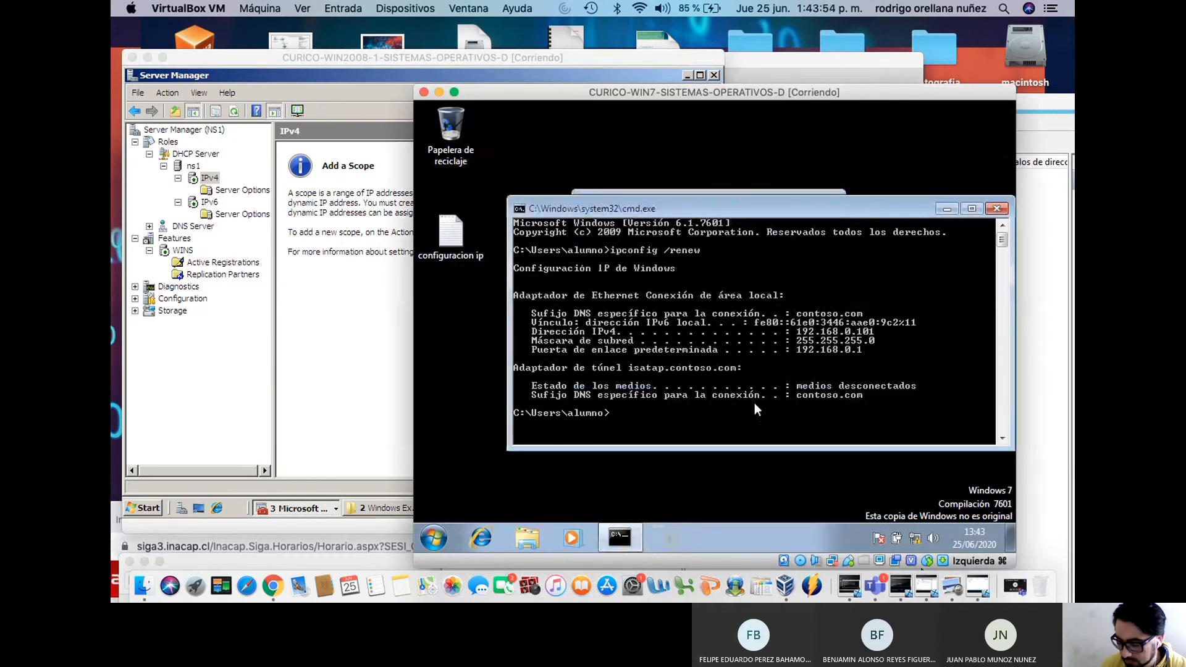
pyautogui.press('Up')
pyautogui.press('Return')
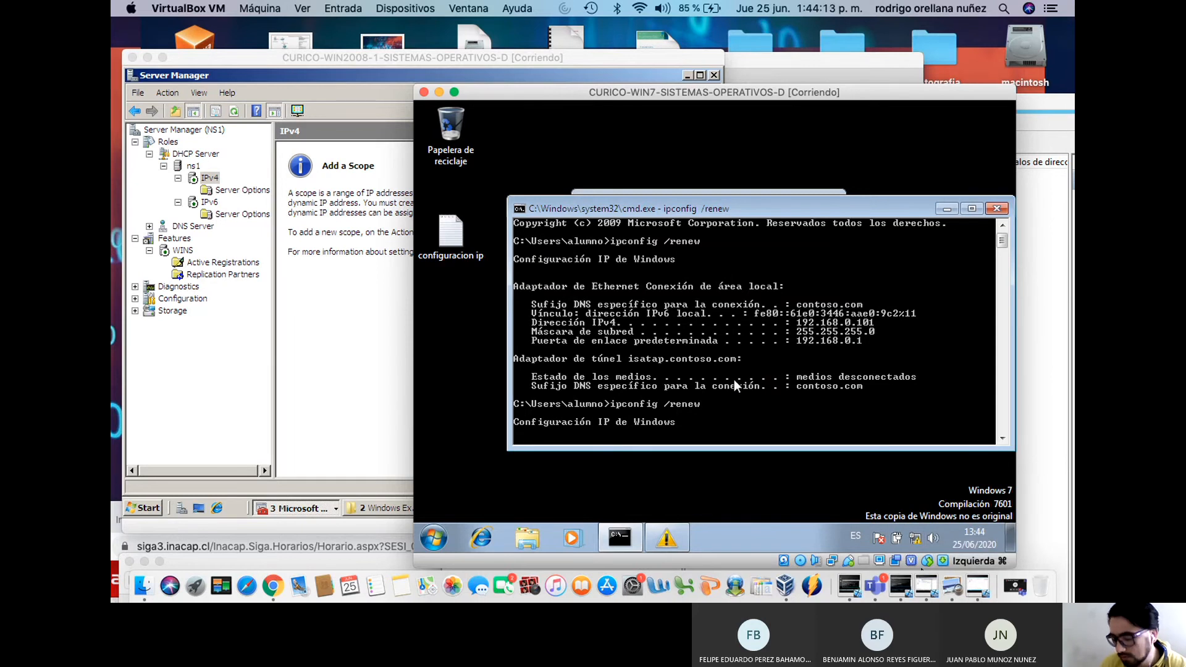
# Rerun ipconfig /renew in the Windows 10 client's command prompt
pyautogui.click(978, 589)
pyautogui.click(907, 590)
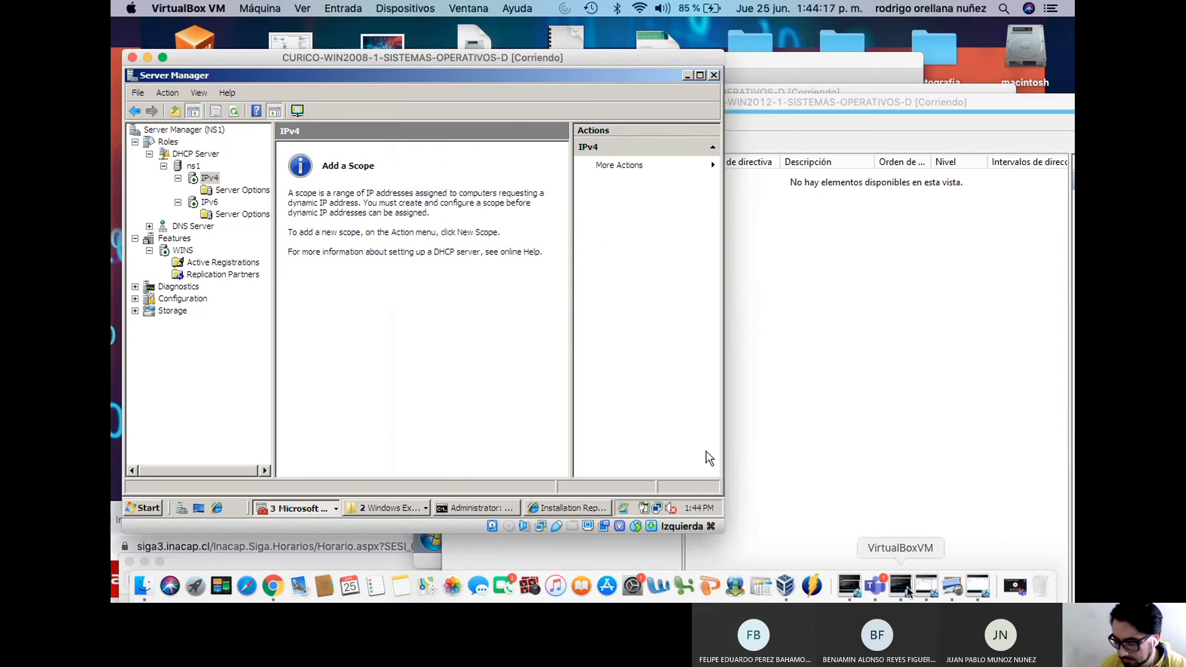
pyautogui.click(907, 590)
pyautogui.moveTo(818, 181); pyautogui.dragTo(797, 113)
pyautogui.click(758, 356)
pyautogui.press('Escape')
pyautogui.press('Up')
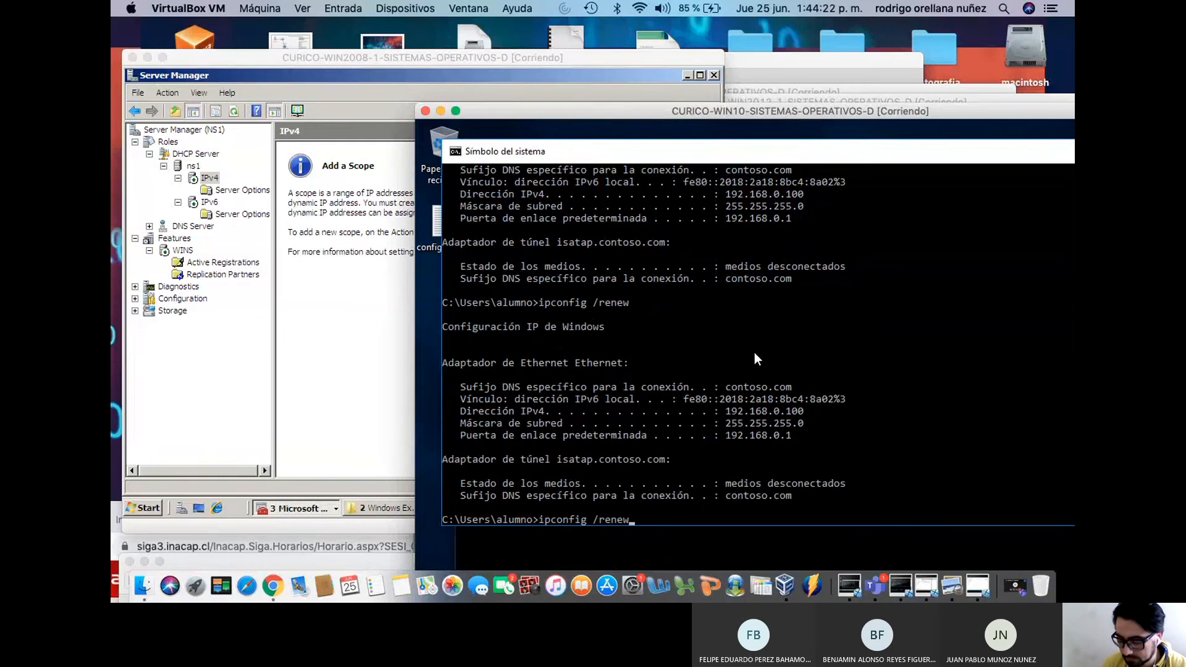
pyautogui.press('Return')
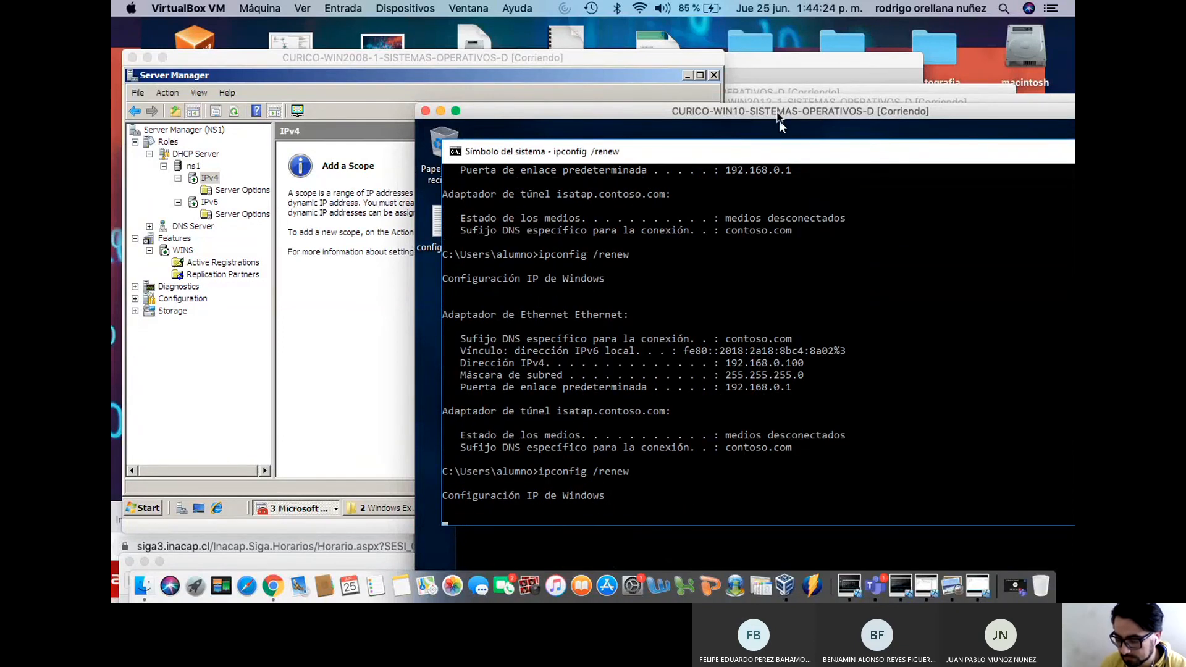
# Rerun ipconfig /renew on Windows 7 again, then bring the VirtualBox Manager to the front
pyautogui.moveTo(779, 120); pyautogui.dragTo(985, 366)
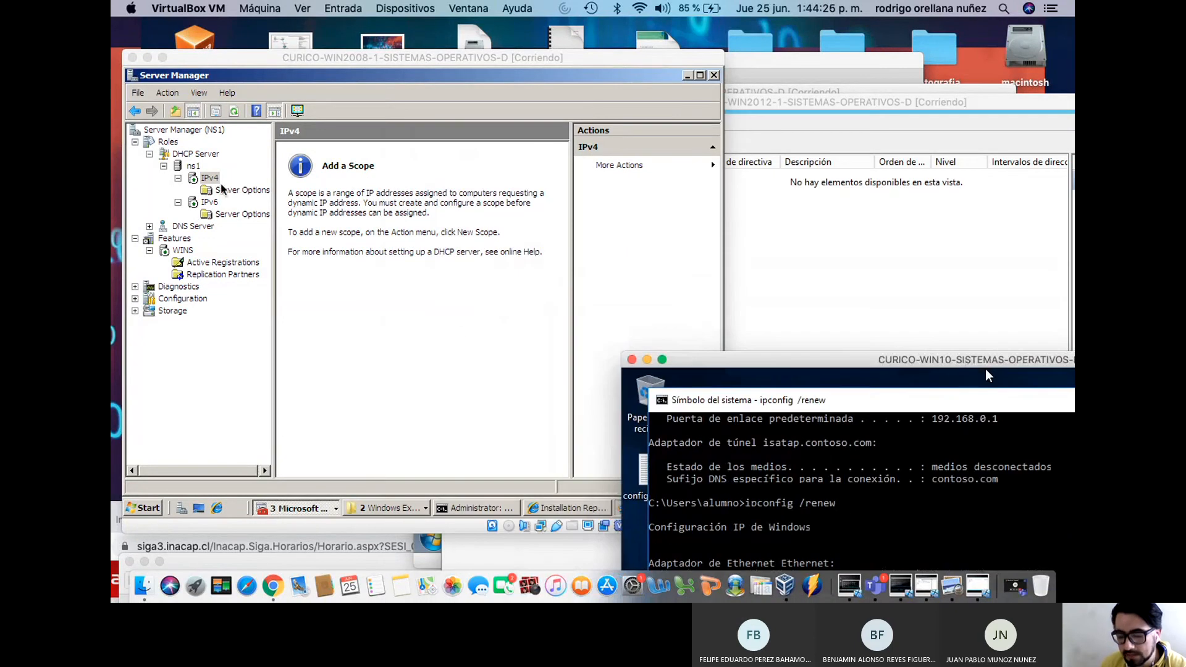
pyautogui.moveTo(569, 60); pyautogui.dragTo(430, 62)
pyautogui.moveTo(686, 105); pyautogui.dragTo(783, 483)
pyautogui.click(781, 248)
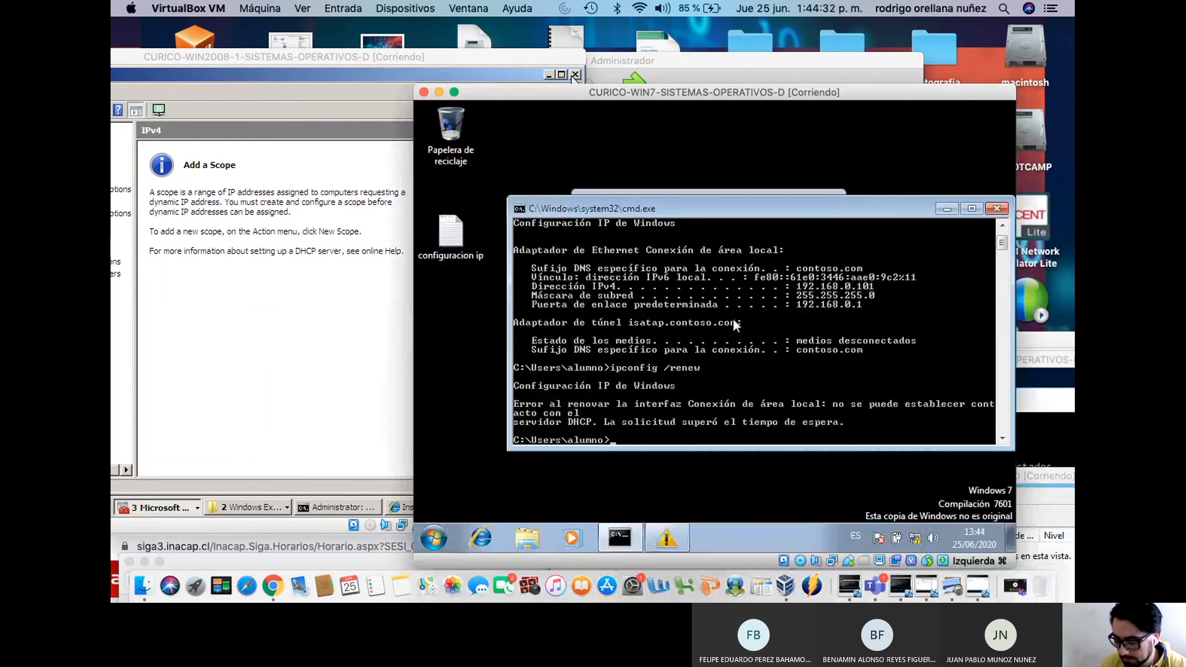
pyautogui.press('Up')
pyautogui.press('Return')
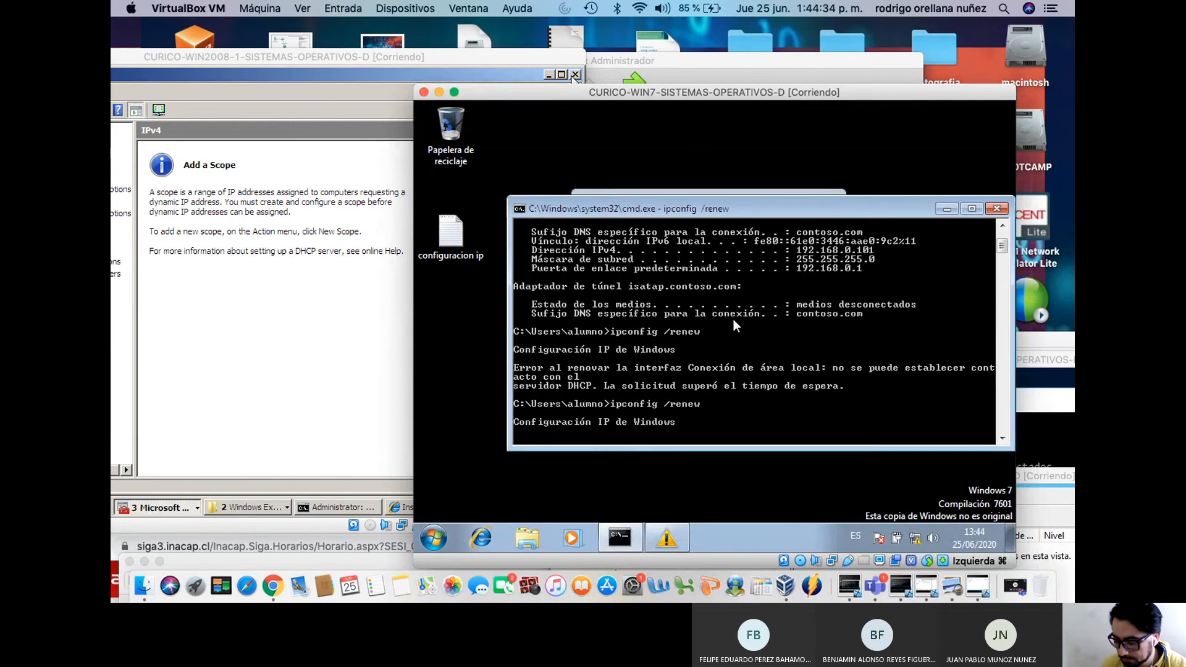
pyautogui.moveTo(728, 103); pyautogui.dragTo(705, 521)
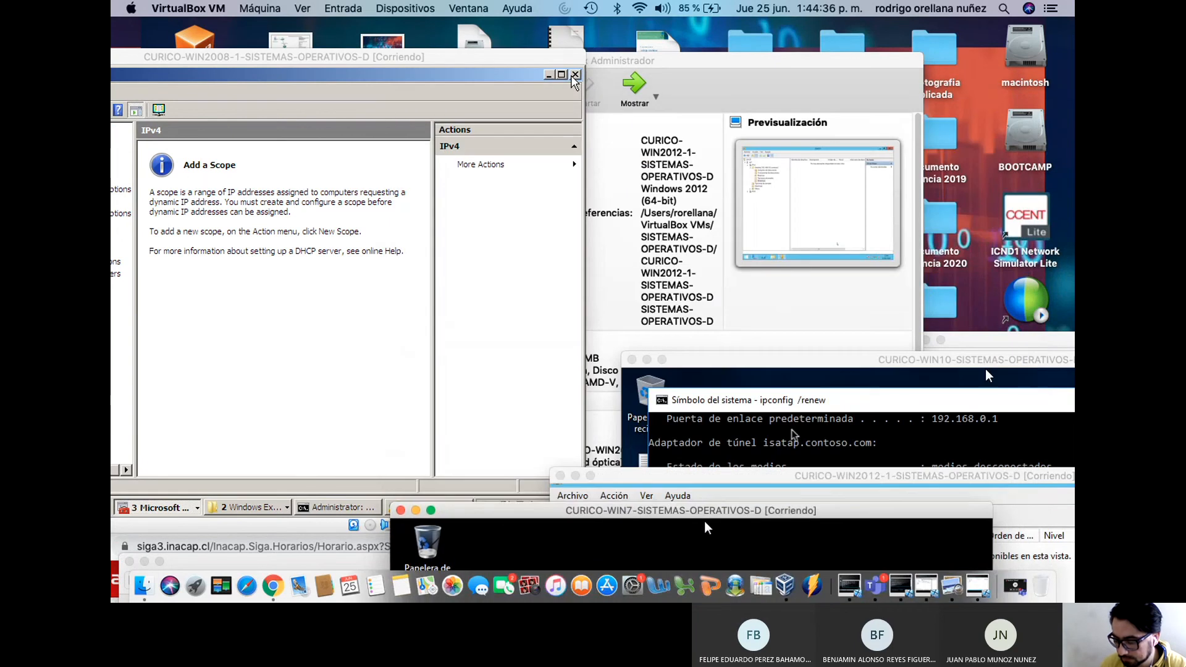
pyautogui.click(722, 369)
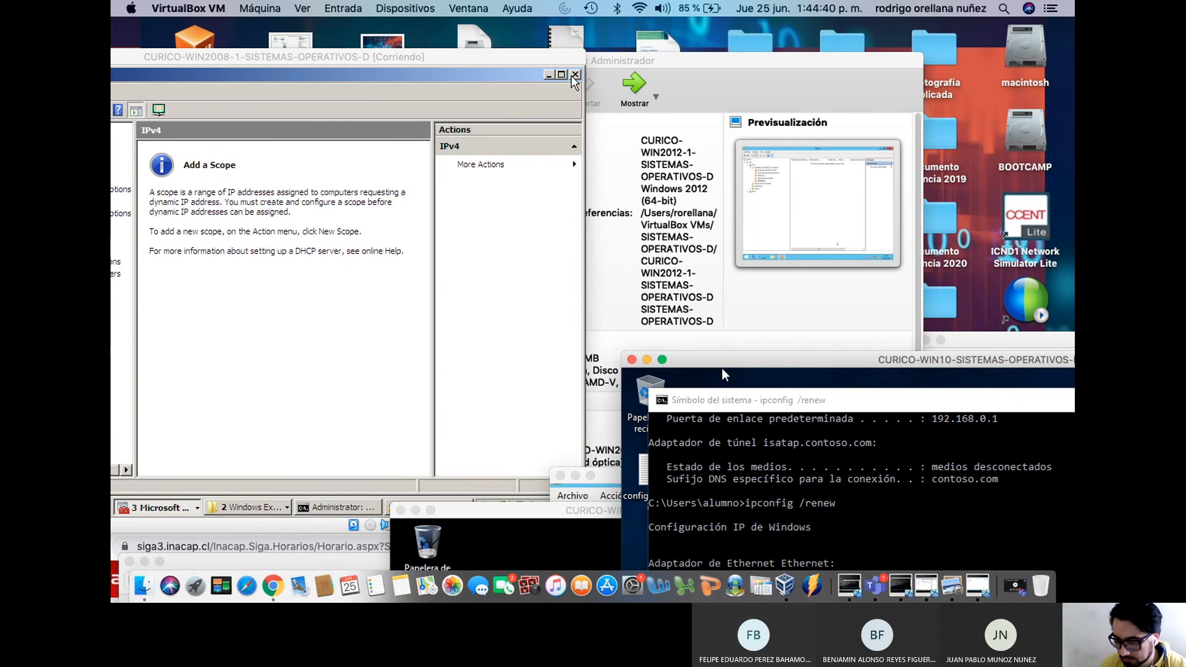
pyautogui.click(728, 98)
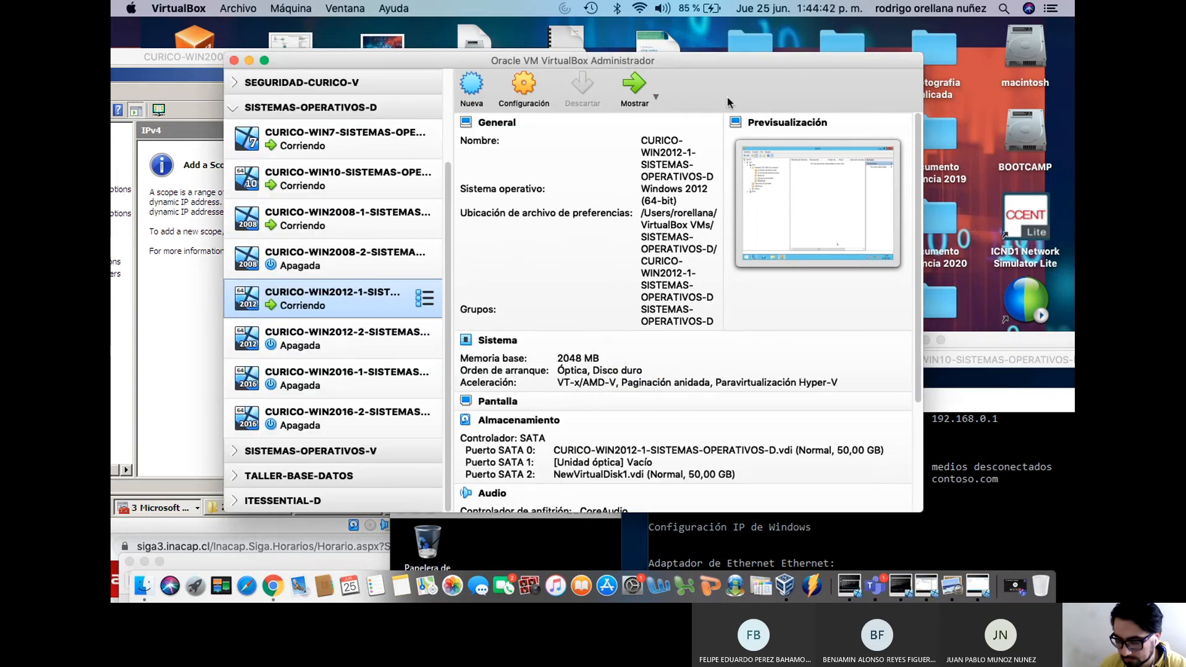
# Arrange the VM windows and expand IPv4 and the contoso2 scope in ns3's DHCP console
pyautogui.click(721, 368)
pyautogui.moveTo(722, 369); pyautogui.dragTo(702, 306)
pyautogui.moveTo(432, 56); pyautogui.dragTo(372, 68)
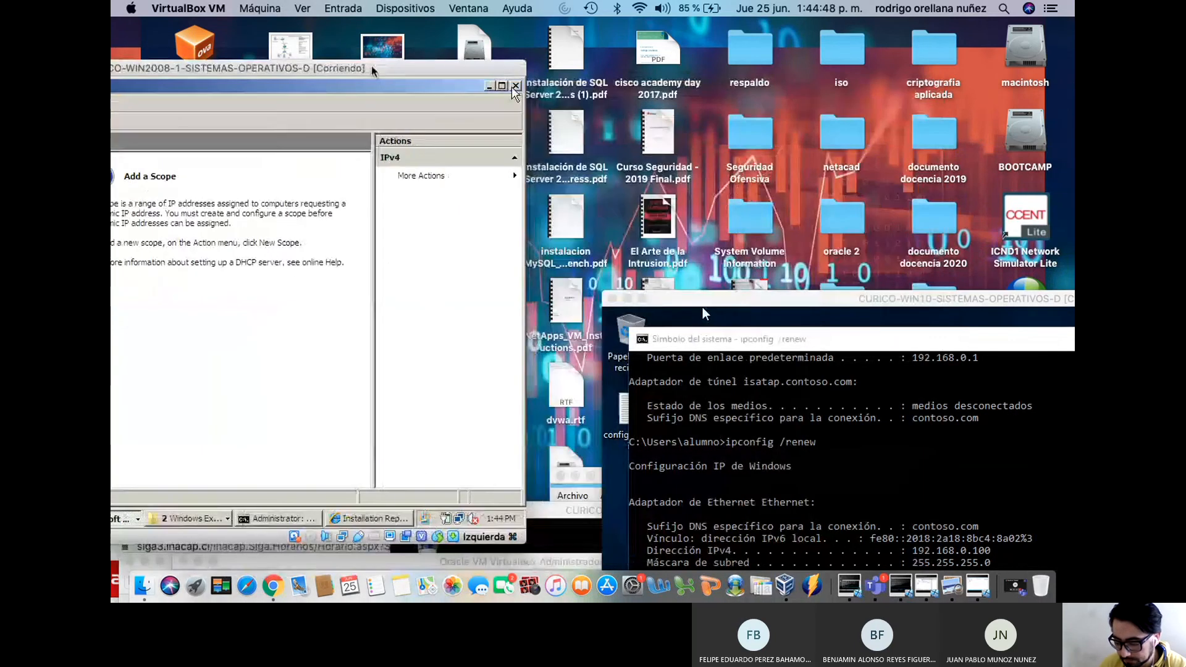
pyautogui.moveTo(702, 306); pyautogui.dragTo(696, 558)
pyautogui.moveTo(777, 477); pyautogui.dragTo(582, 112)
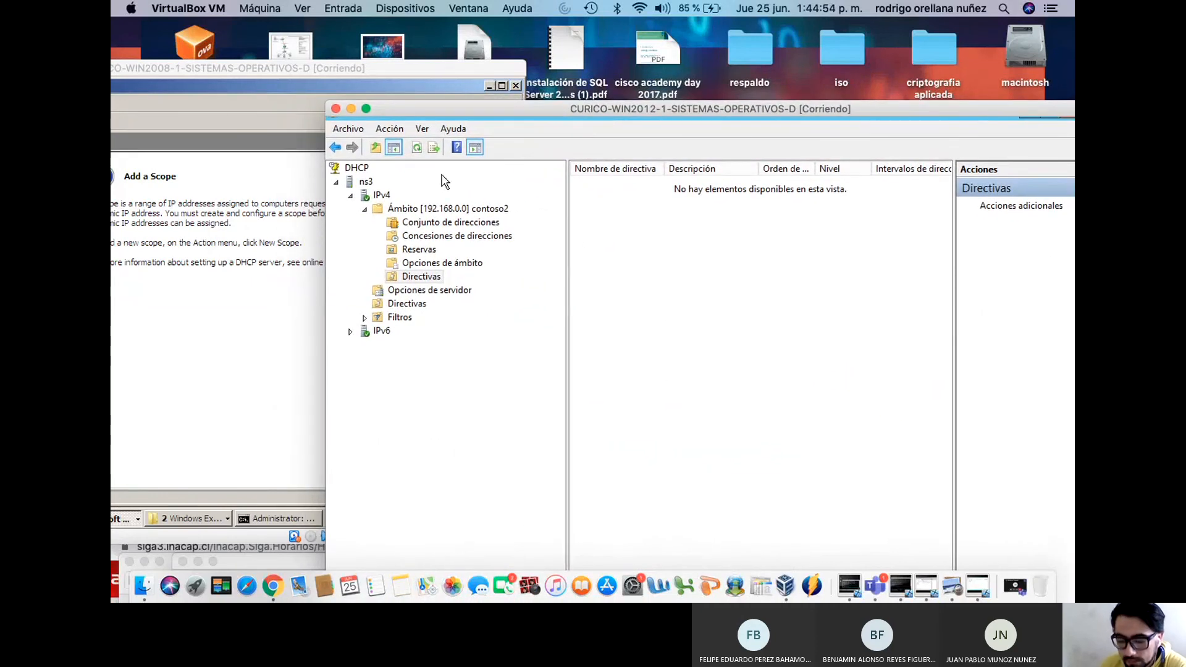
pyautogui.click(350, 196)
pyautogui.click(350, 195)
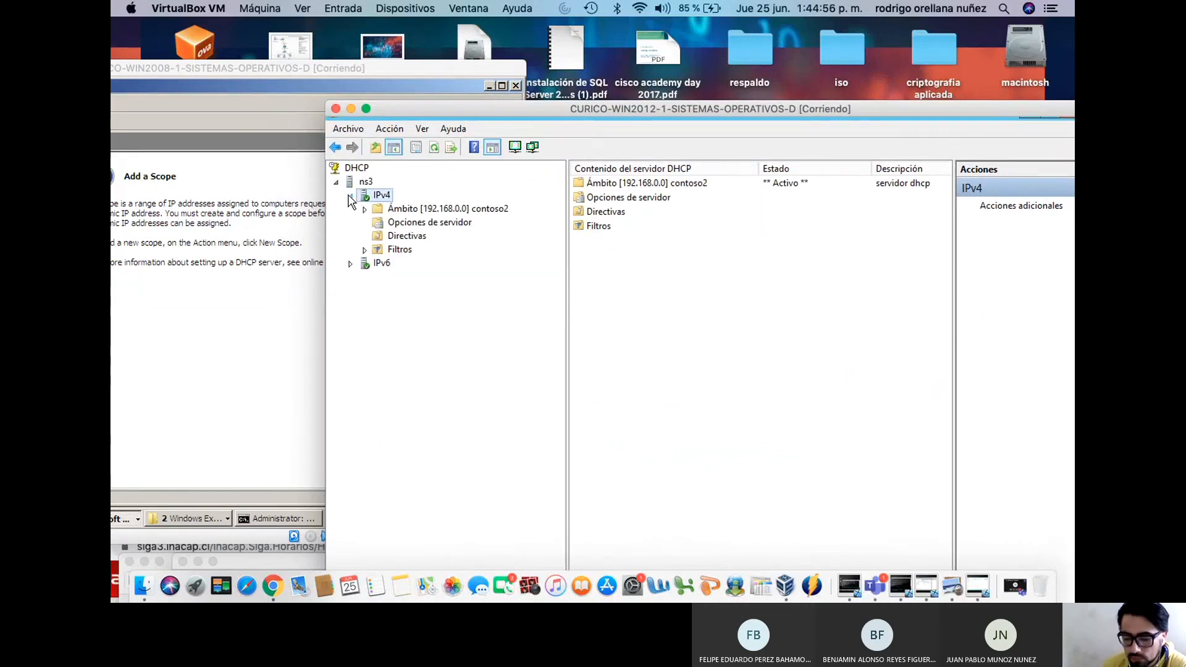
pyautogui.click(363, 209)
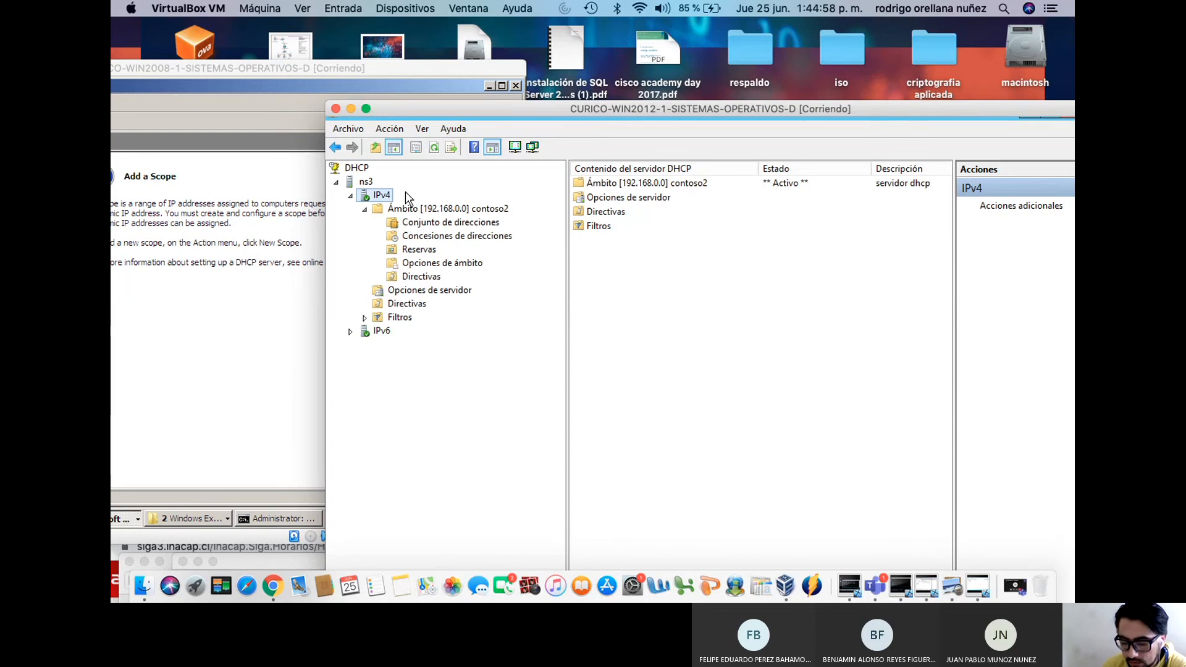
# Delete the active Ámbito [192.168.0.0] contoso2, confirming with Sí
pyautogui.moveTo(469, 109); pyautogui.dragTo(520, 67)
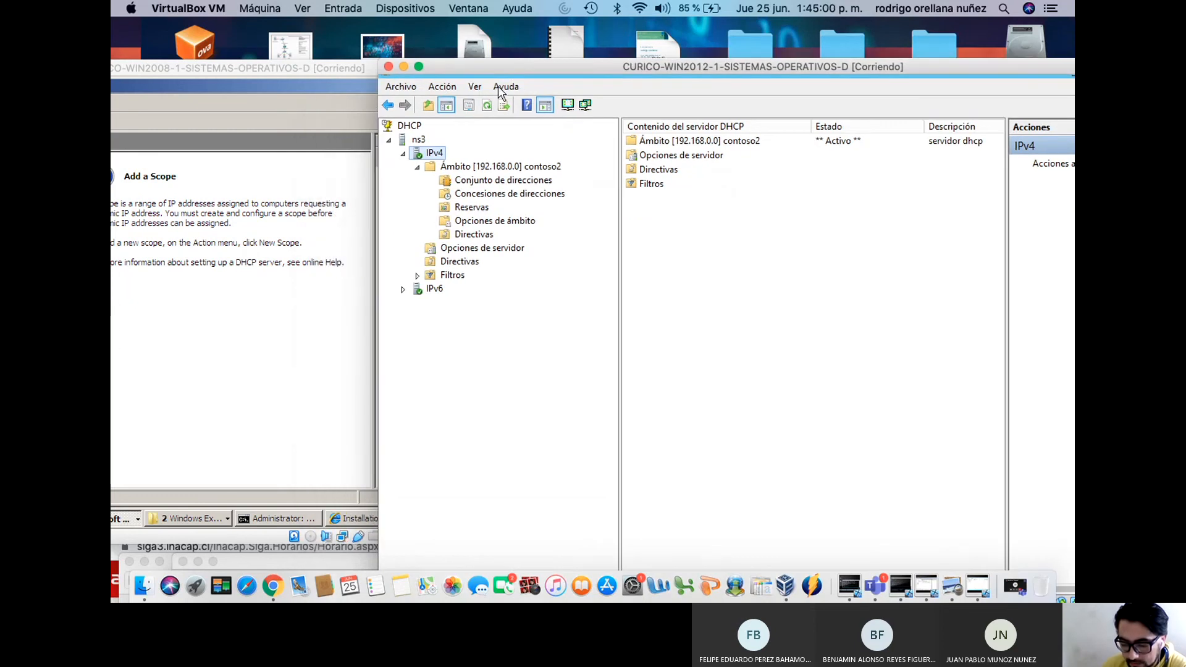
pyautogui.moveTo(240, 76); pyautogui.dragTo(459, 186)
pyautogui.moveTo(623, 71); pyautogui.dragTo(640, 81)
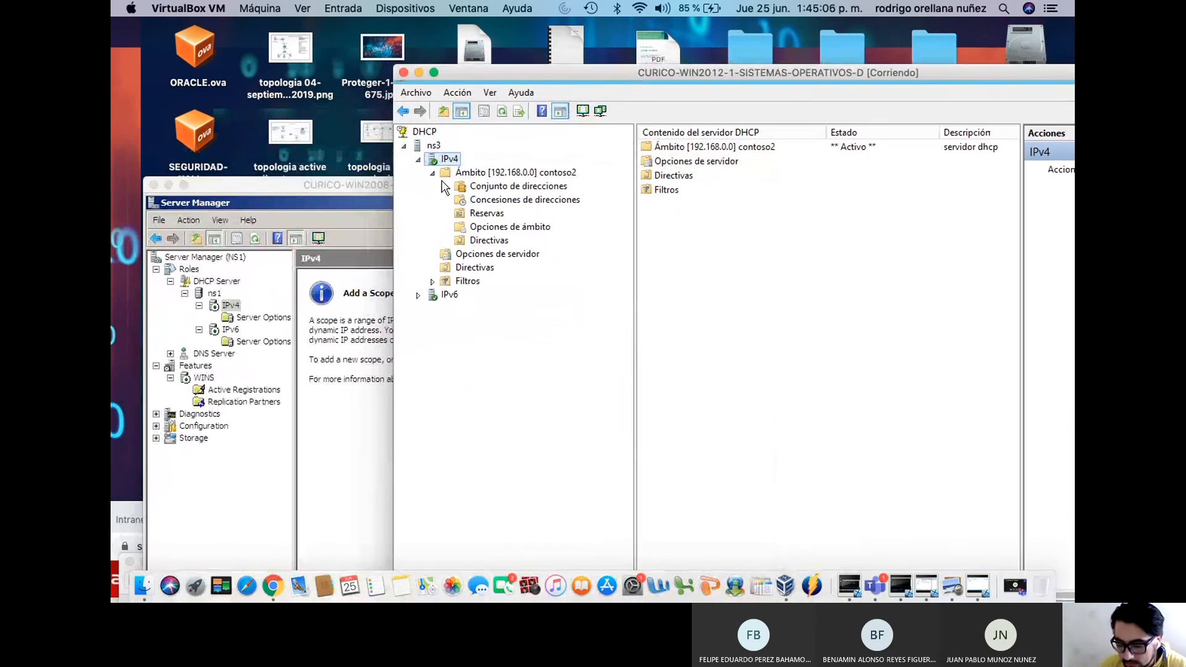
pyautogui.click(433, 173)
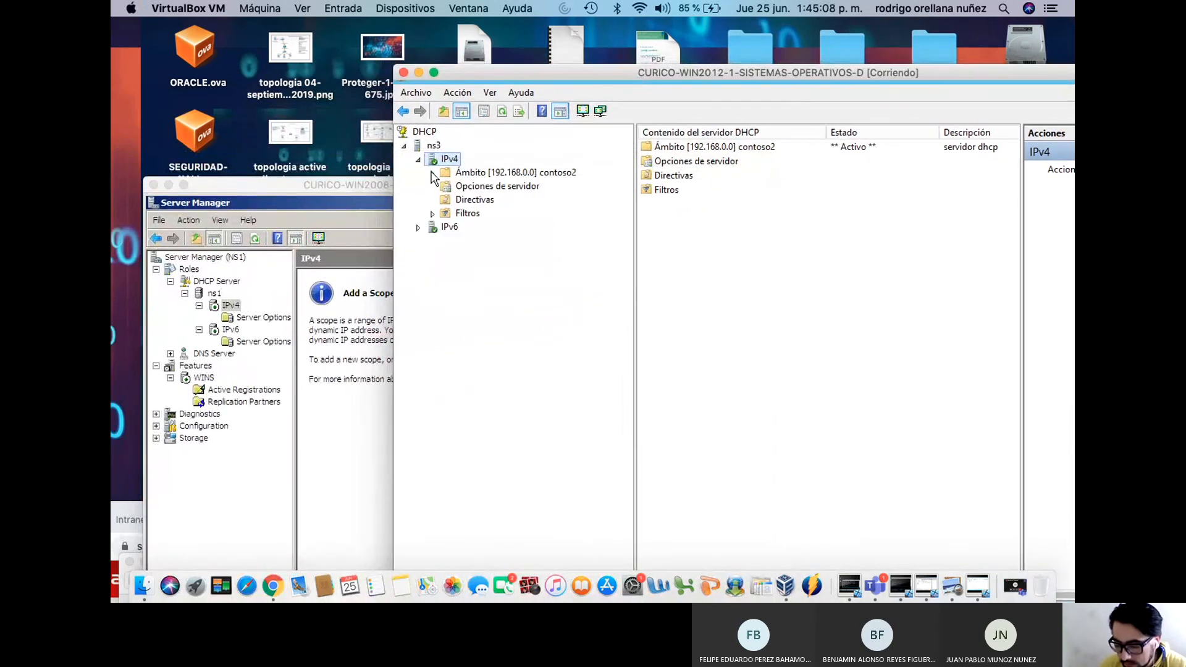
pyautogui.rightClick(481, 174)
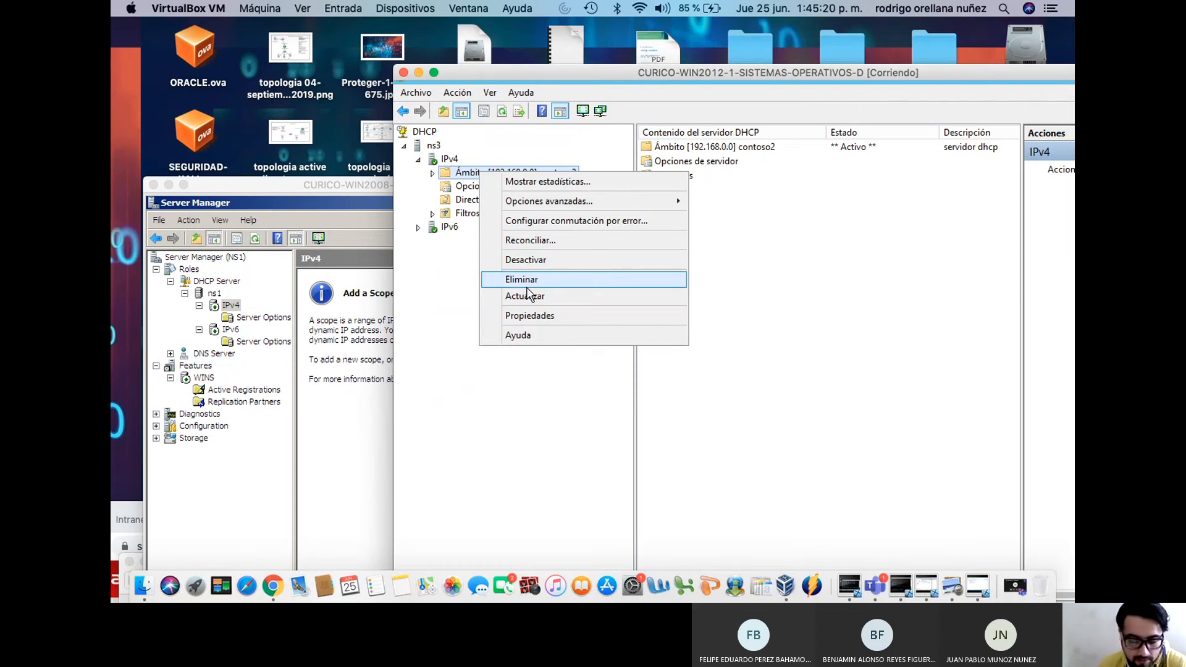
pyautogui.click(530, 280)
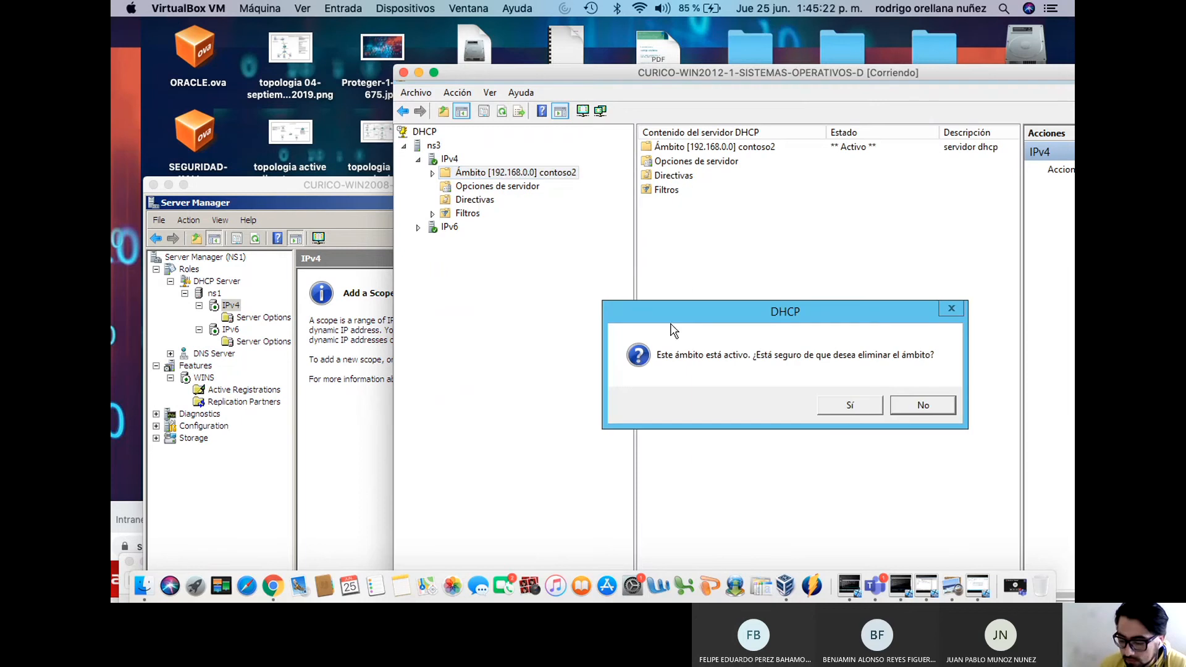
pyautogui.click(851, 405)
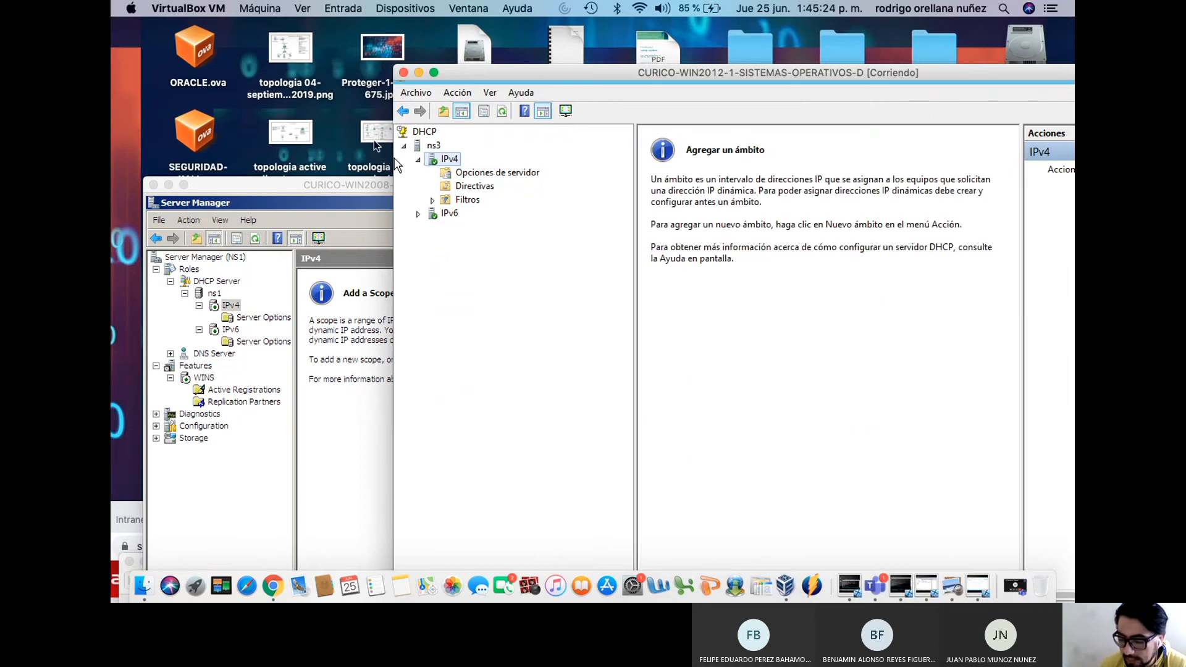
# Expand IPv6, view the IPv4 server options, and move the server windows aside
pyautogui.click(418, 214)
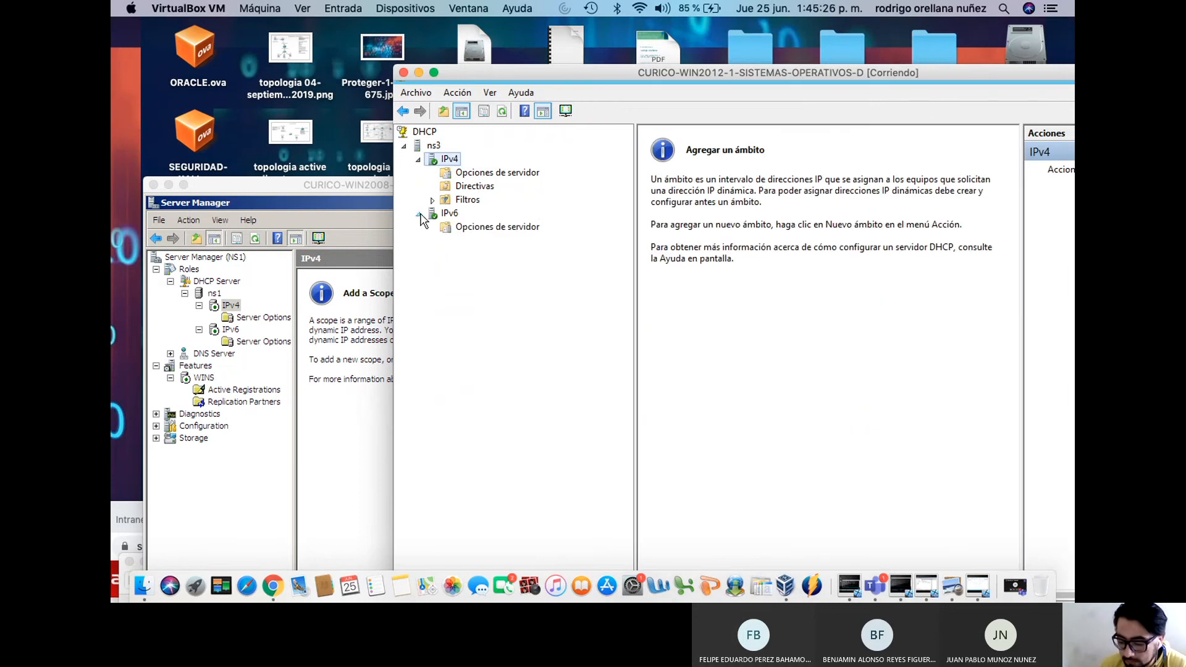
pyautogui.rightClick(462, 228)
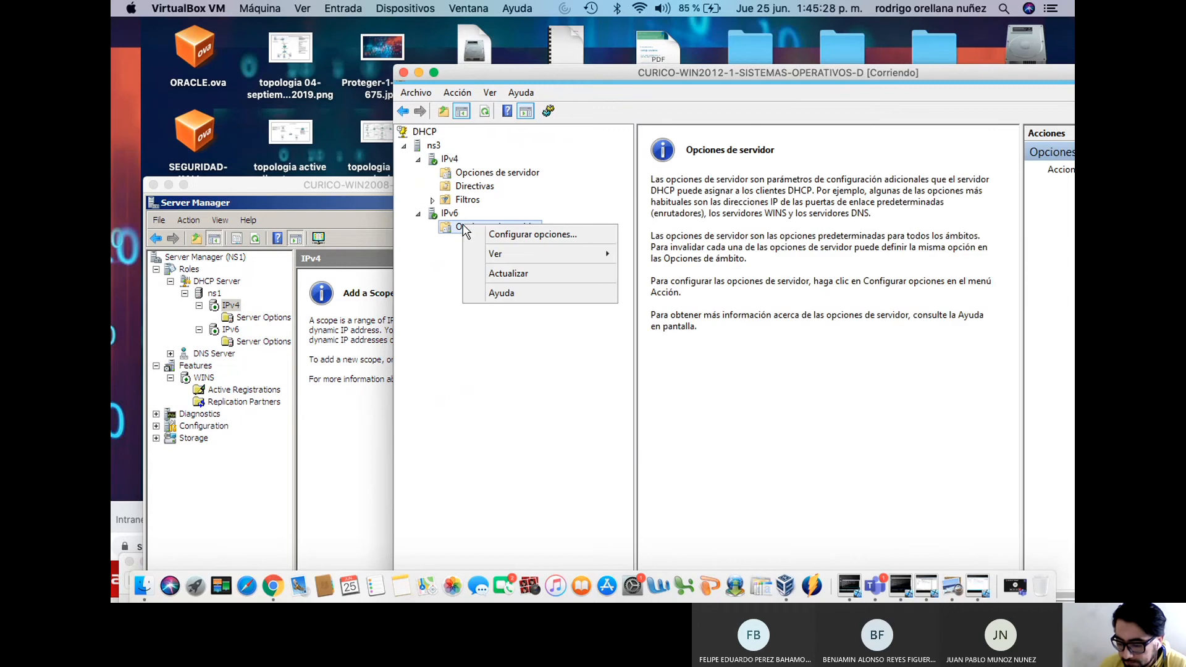
pyautogui.click(475, 167)
pyautogui.click(473, 176)
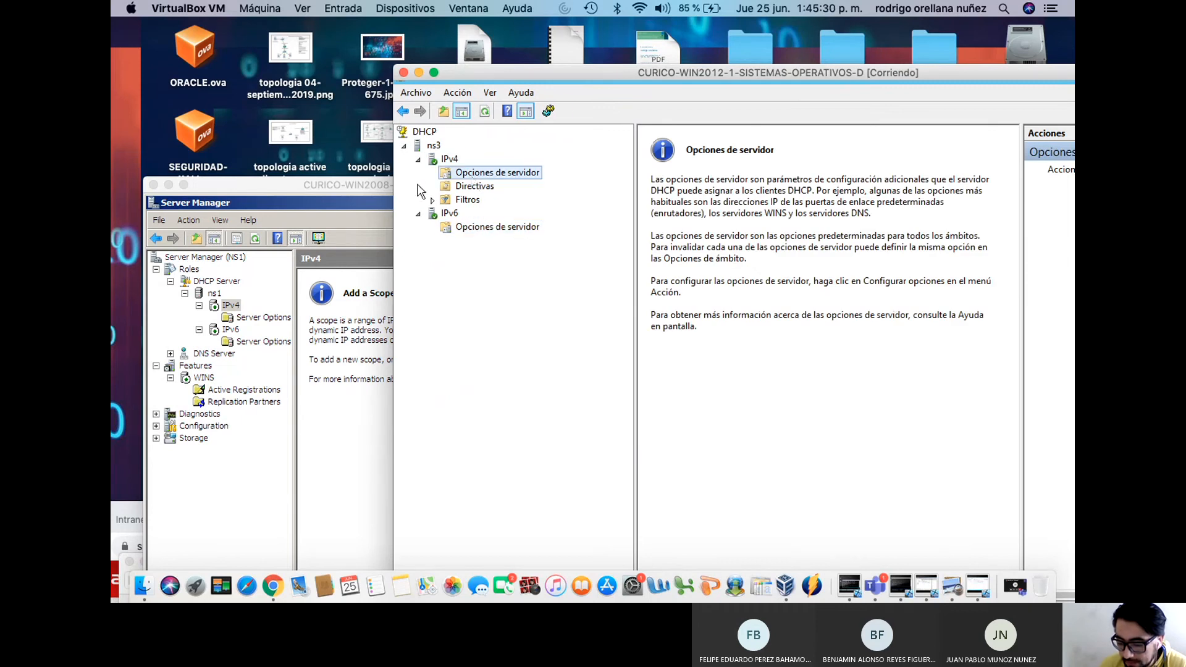
pyautogui.moveTo(356, 185); pyautogui.dragTo(423, 102)
pyautogui.moveTo(599, 75); pyautogui.dragTo(586, 524)
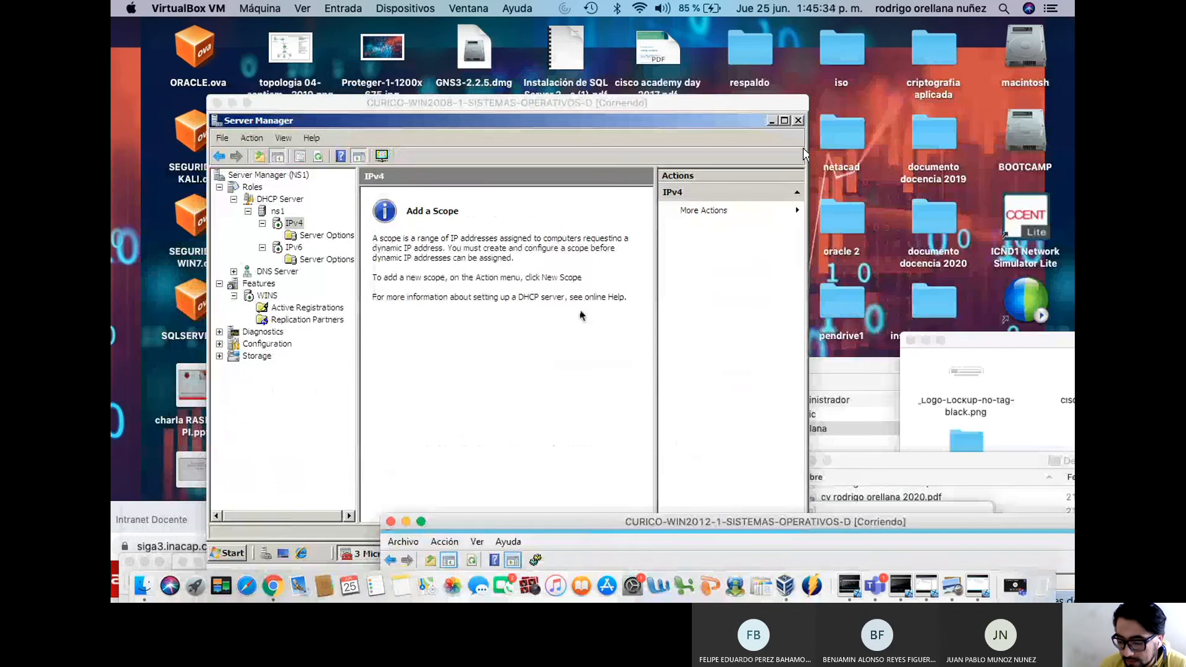
# Start a New Scope on NS1's IPv4 named contoso with description dhcp
pyautogui.click(547, 197)
pyautogui.rightClick(326, 216)
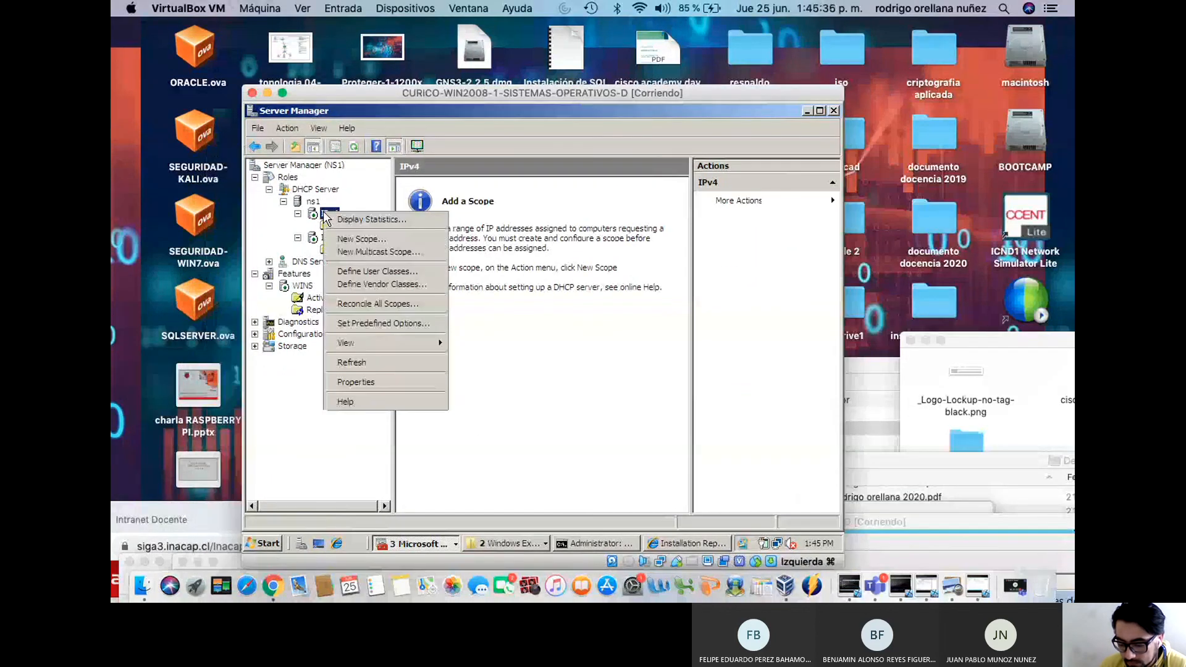
pyautogui.click(362, 239)
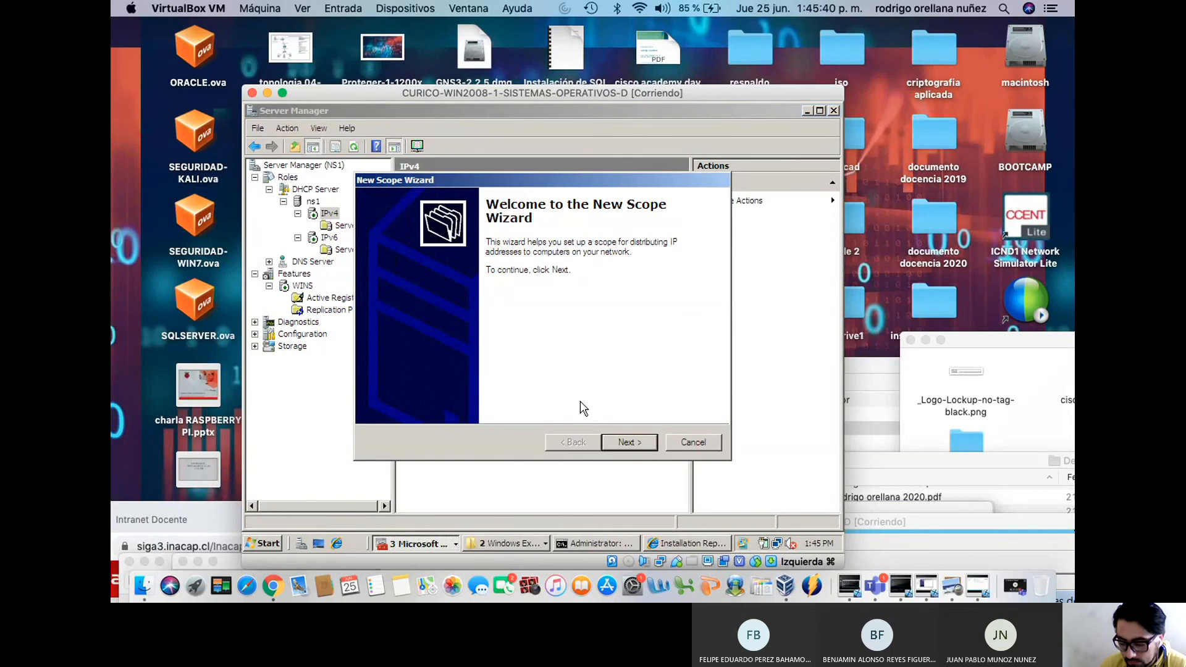
pyautogui.click(622, 443)
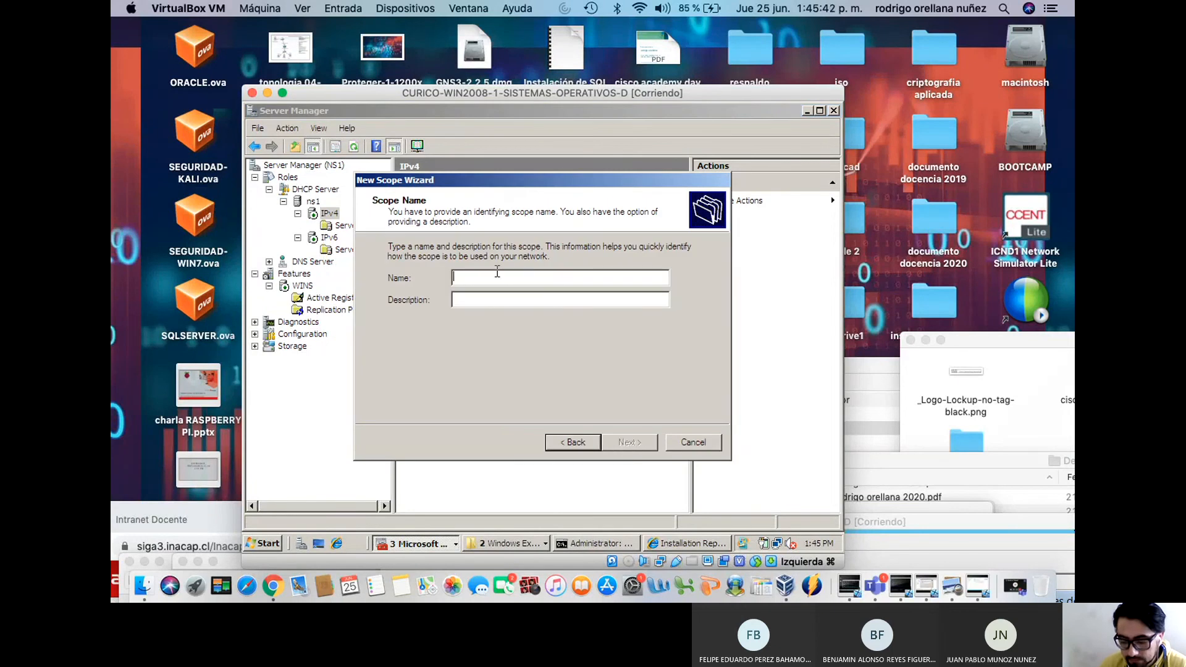
pyautogui.write('con')
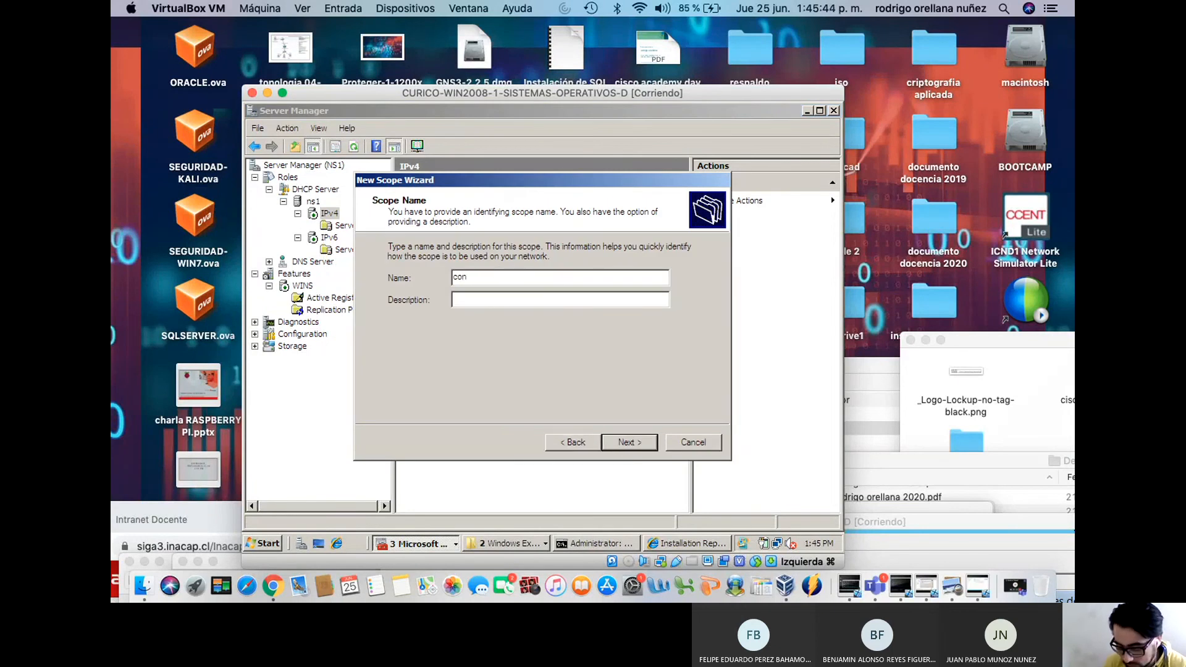
pyautogui.write('toso')
pyautogui.write('dhcp')
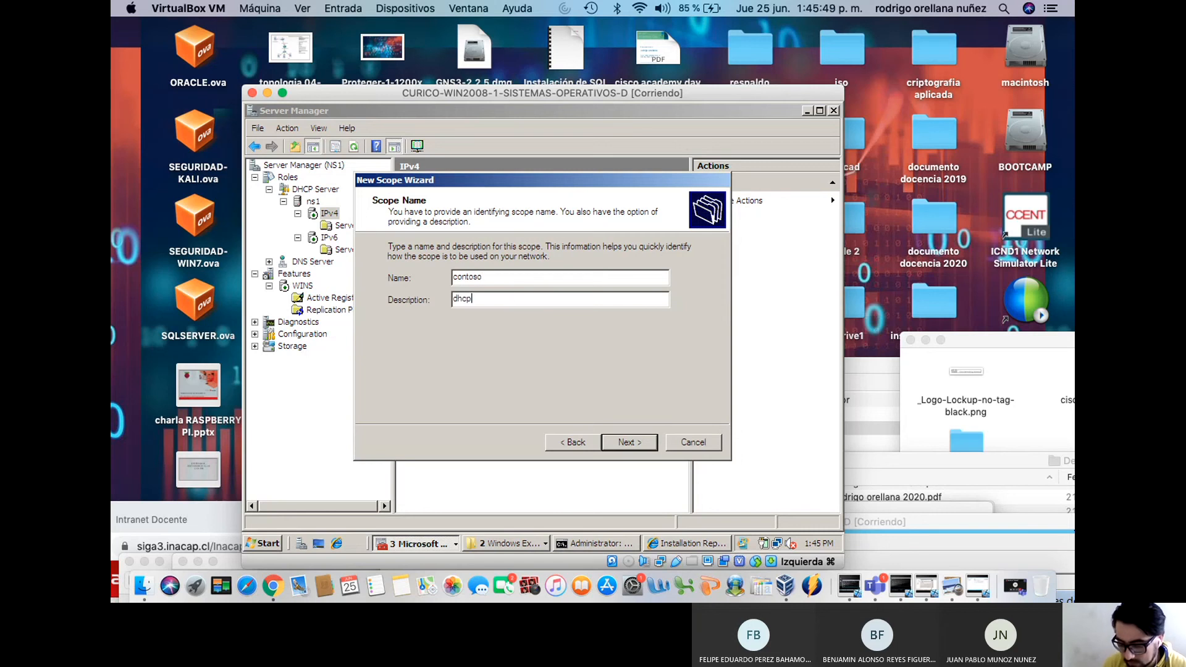
pyautogui.click(626, 437)
# Set the range 192.168.0.100–192.168.0.150 with a /24 (255.255.255.0) mask
pyautogui.write('192 . 168 . 0 . 100')
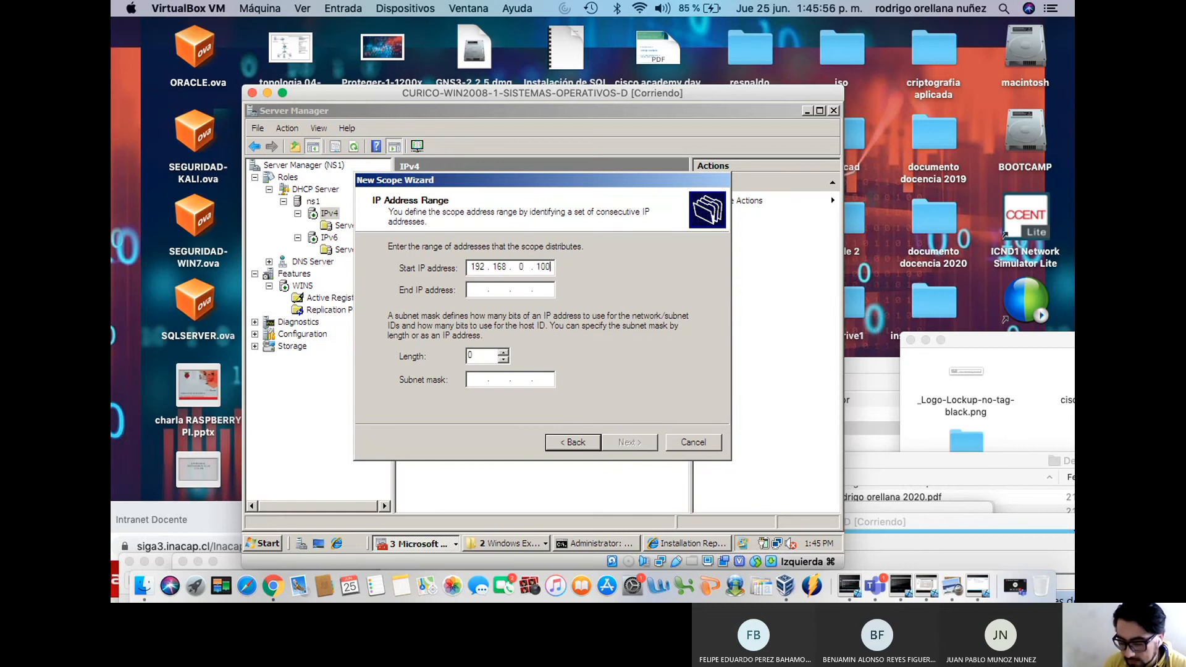
pyautogui.press('Tab')
pyautogui.write('192 . 168 . 0 . ')
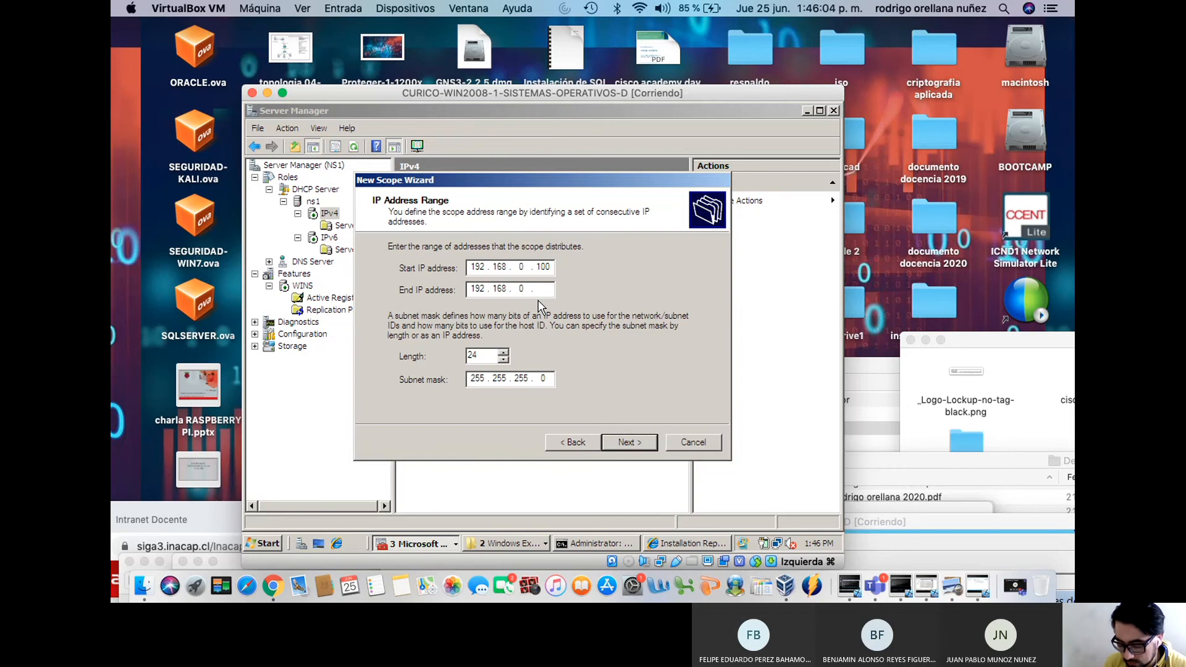
pyautogui.write('150')
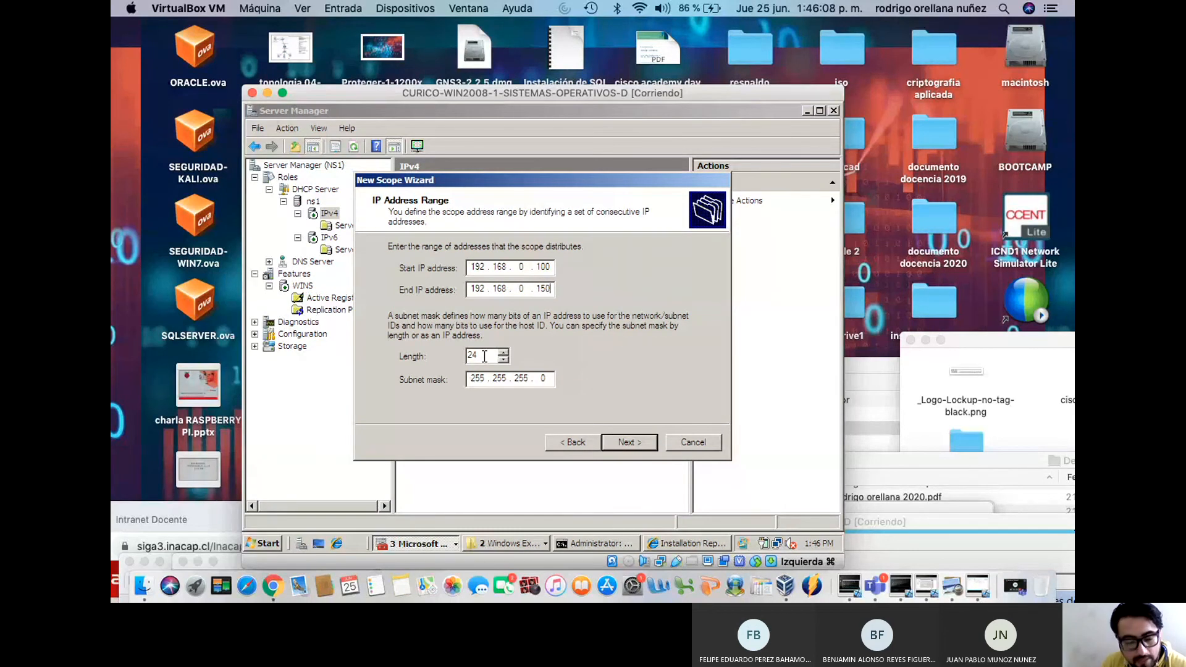
pyautogui.click(640, 445)
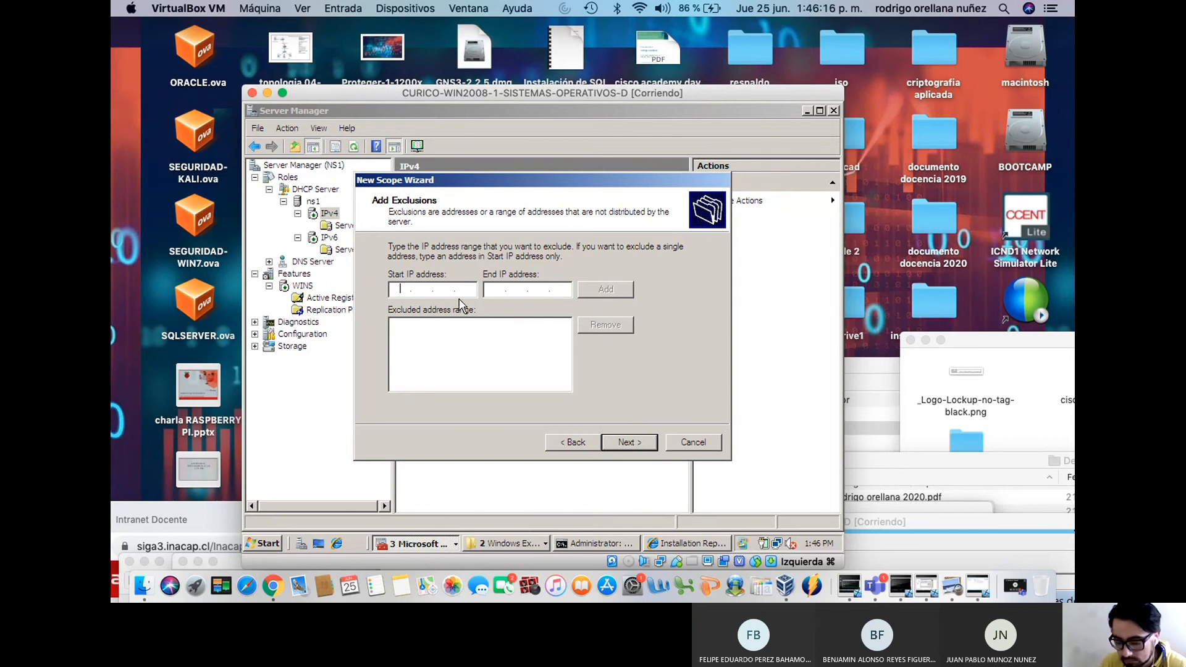
# Add an exclusion for 192.168.0.100–192.168.0.105 in the contoso scope wizard and continue
pyautogui.click(631, 454)
pyautogui.click(586, 442)
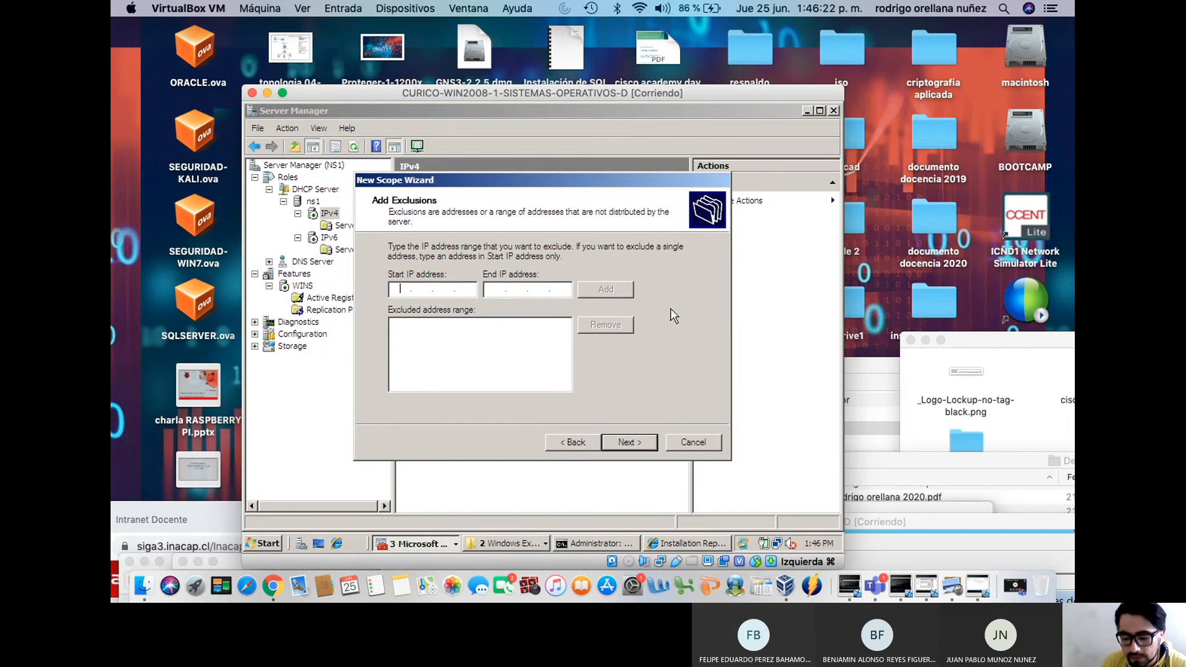
pyautogui.write('192.168.')
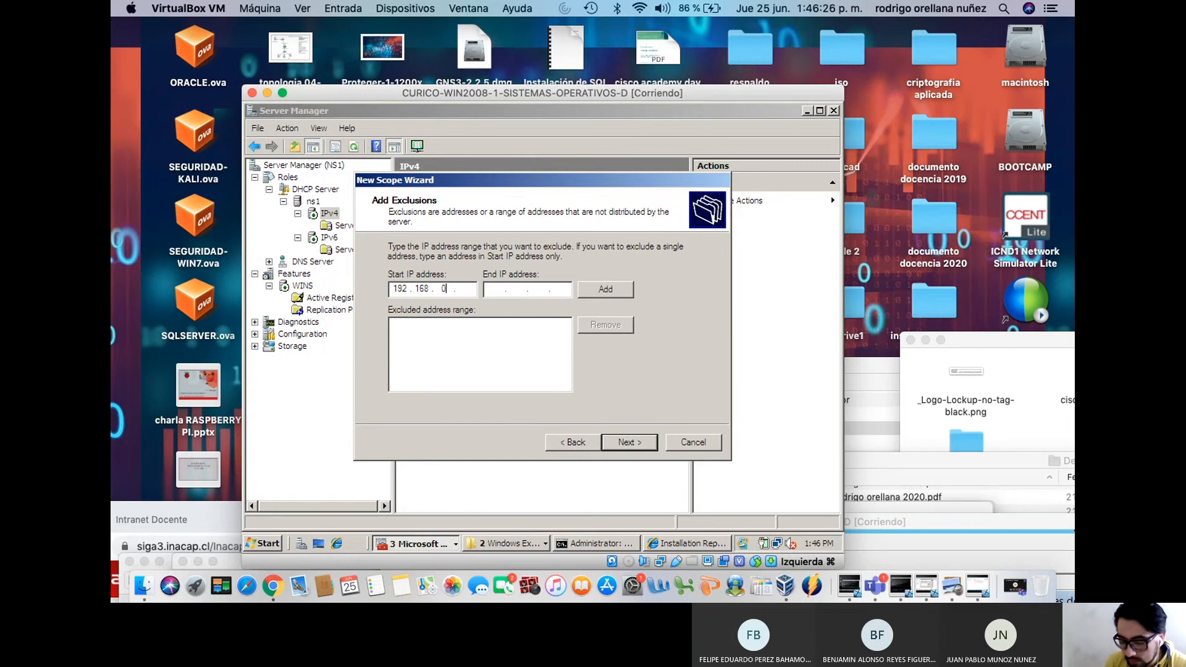
pyautogui.write('0.100')
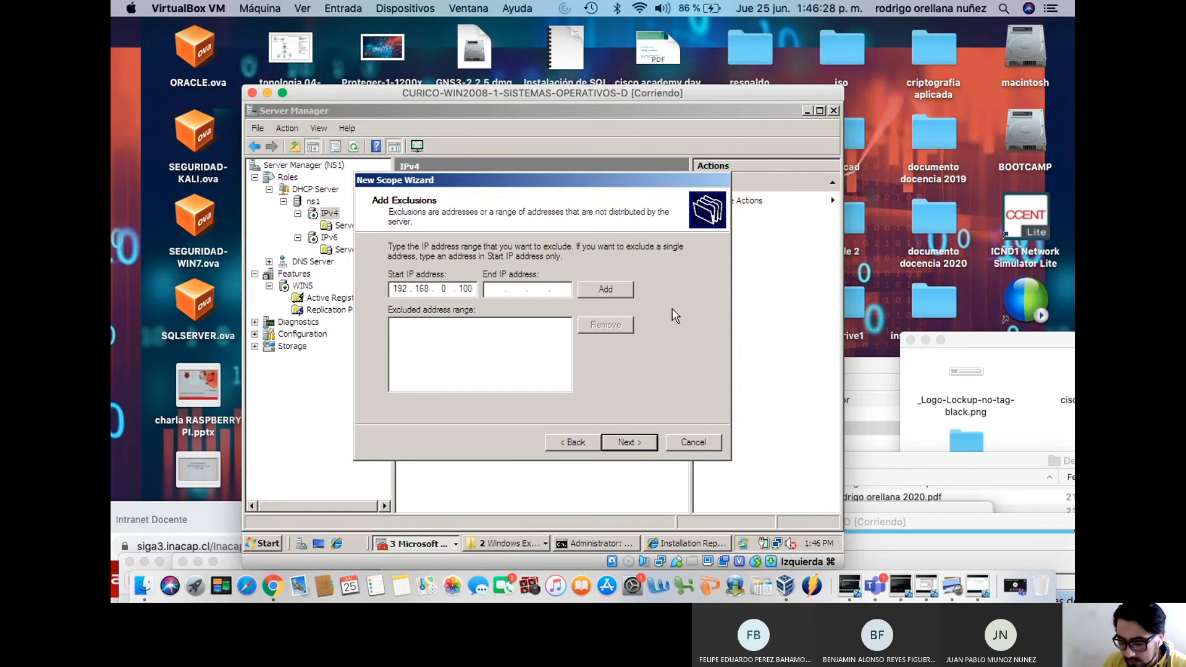
pyautogui.click(503, 290)
pyautogui.write('192 . 168 . ')
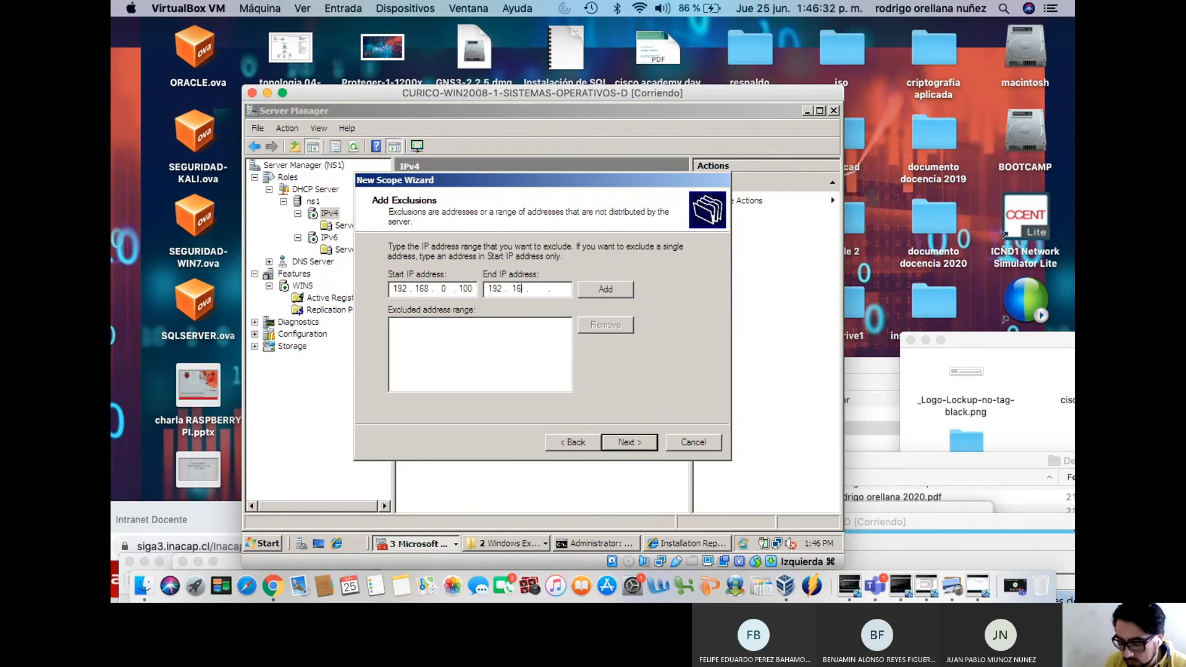
pyautogui.write('0 . 105')
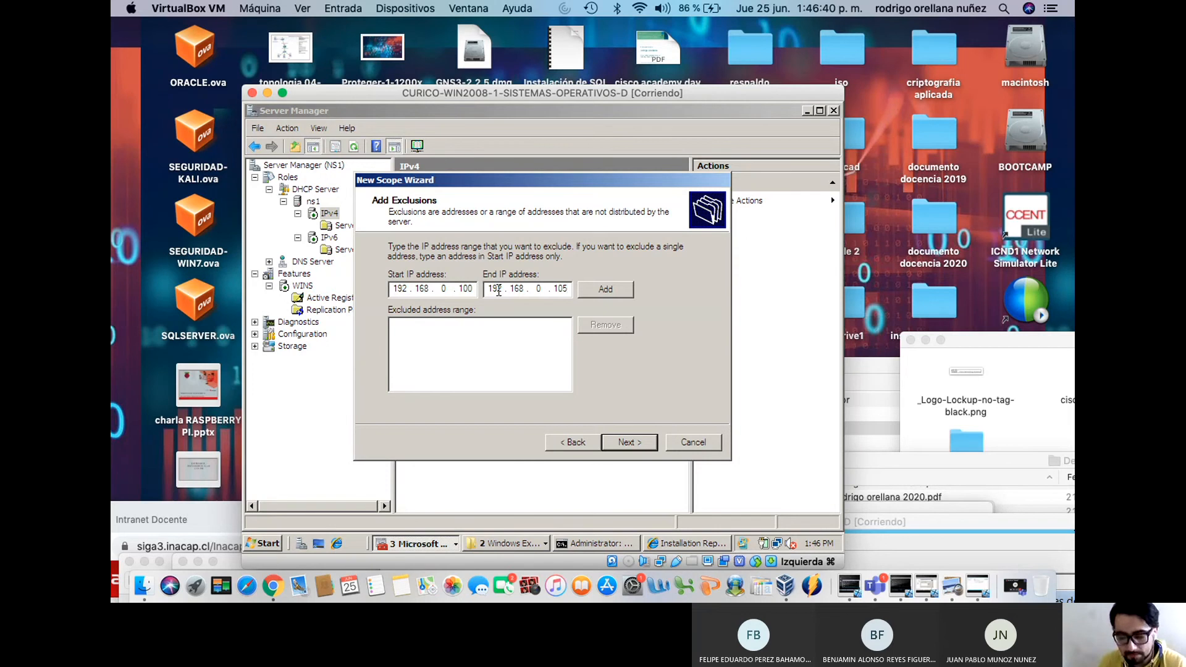
pyautogui.click(595, 290)
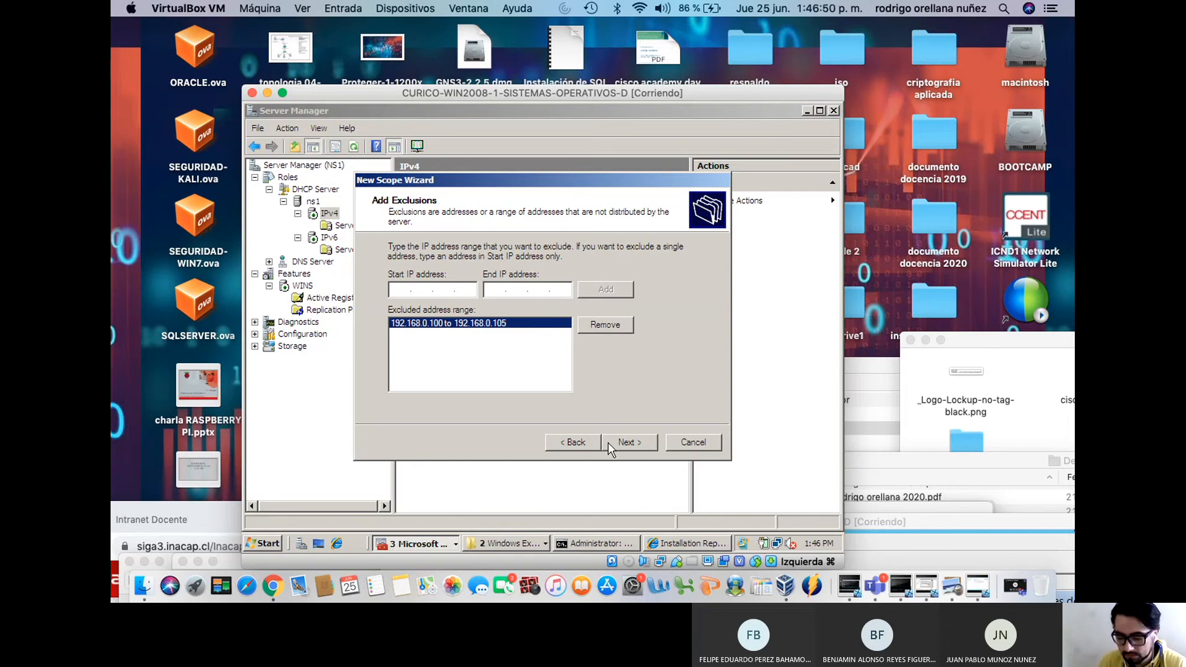
pyautogui.click(634, 448)
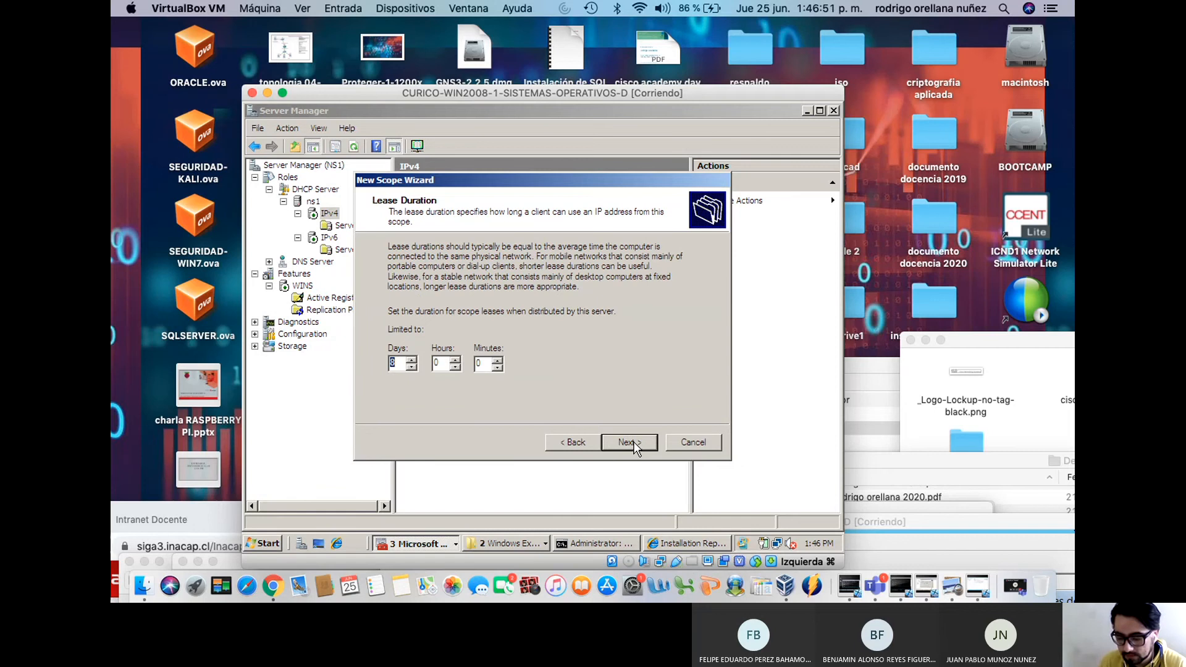
# Reduce the scope's lease duration to 1 day
pyautogui.click(413, 368)
pyautogui.click(412, 368)
pyautogui.click(412, 368)
pyautogui.click(413, 368)
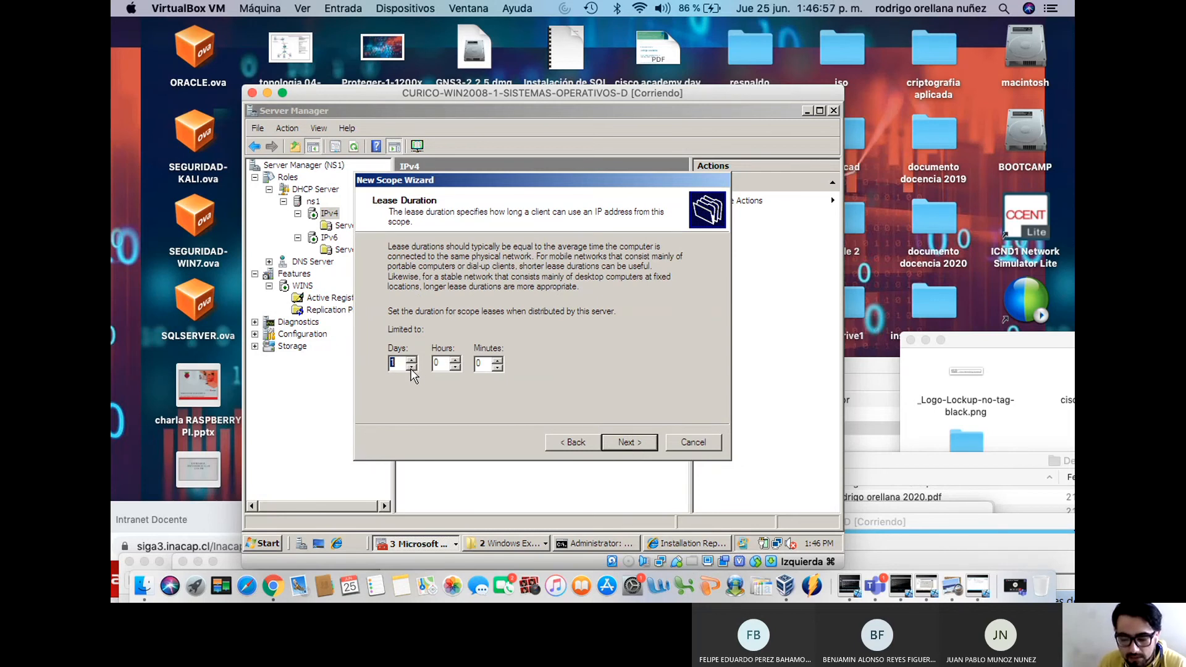
pyautogui.click(636, 443)
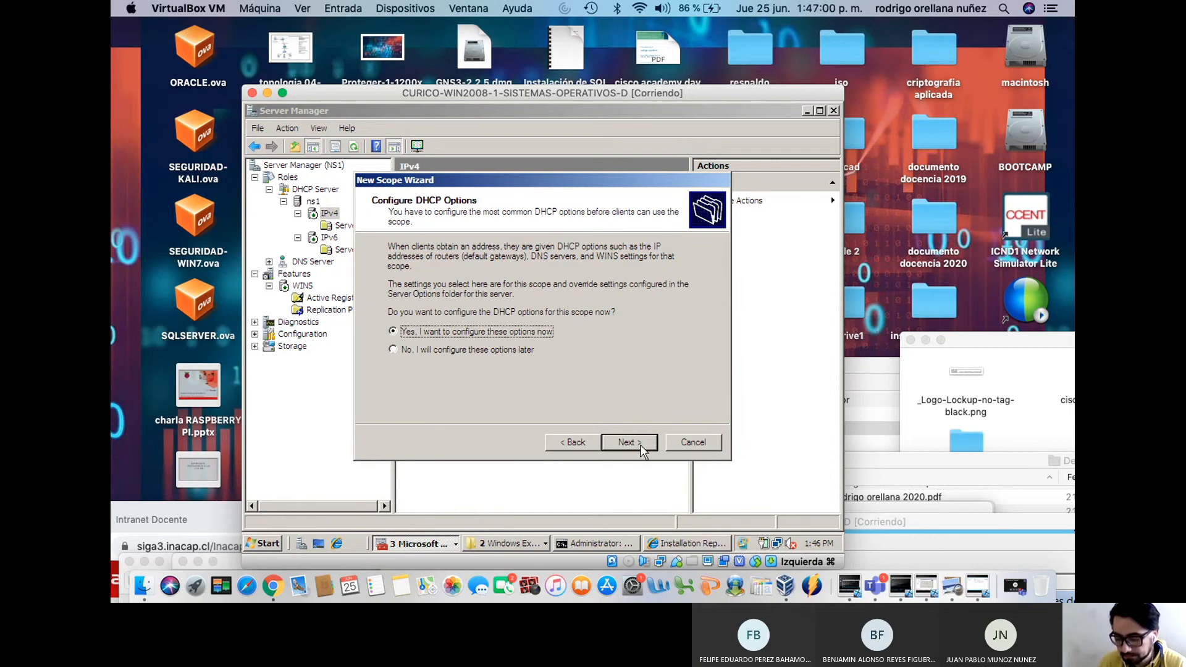
# Configure options now, add router 192.168.0.1, and enter domain contoso.com
pyautogui.click(636, 442)
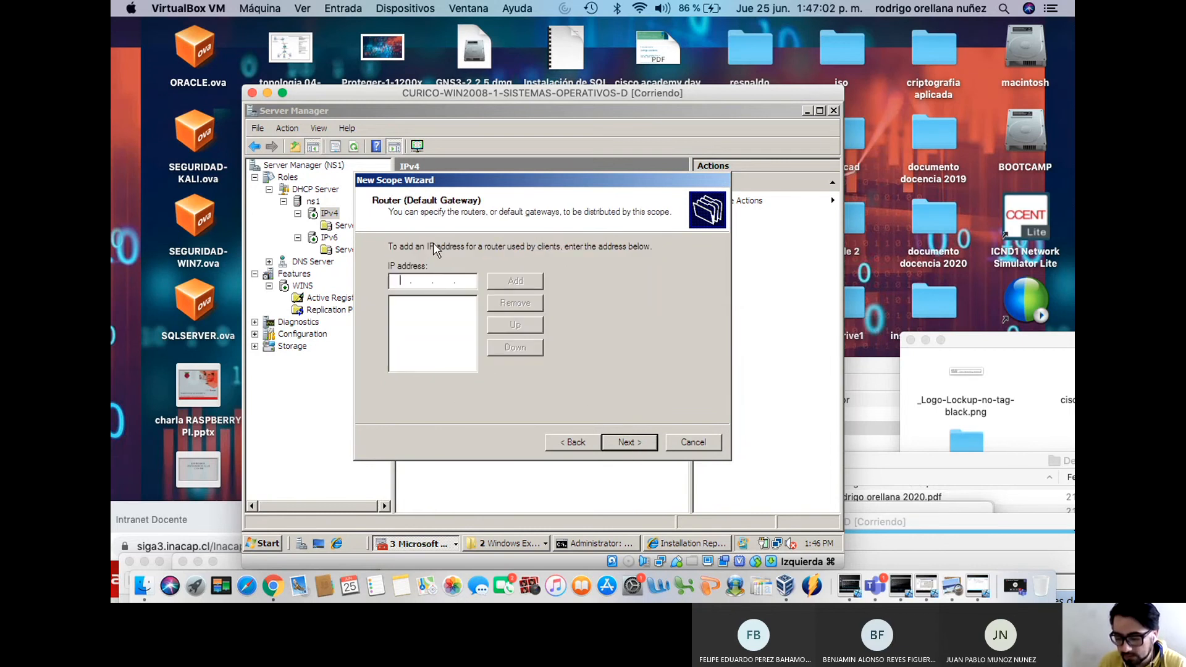
pyautogui.write('192 . 168 . 0 . 1')
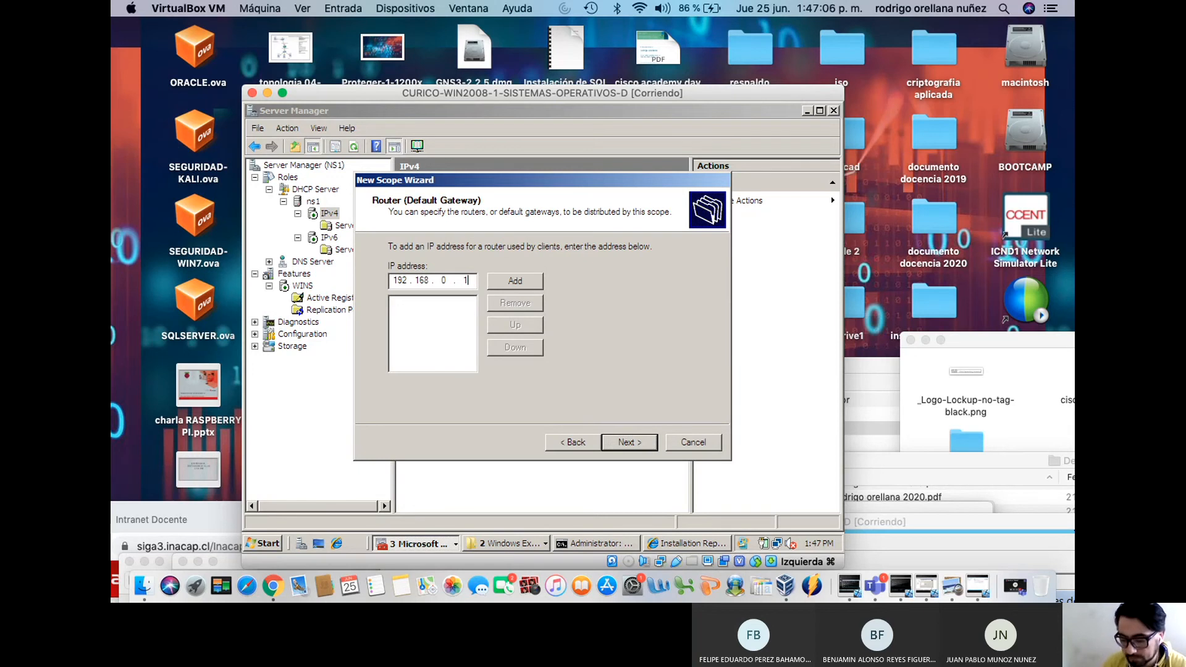
pyautogui.click(517, 282)
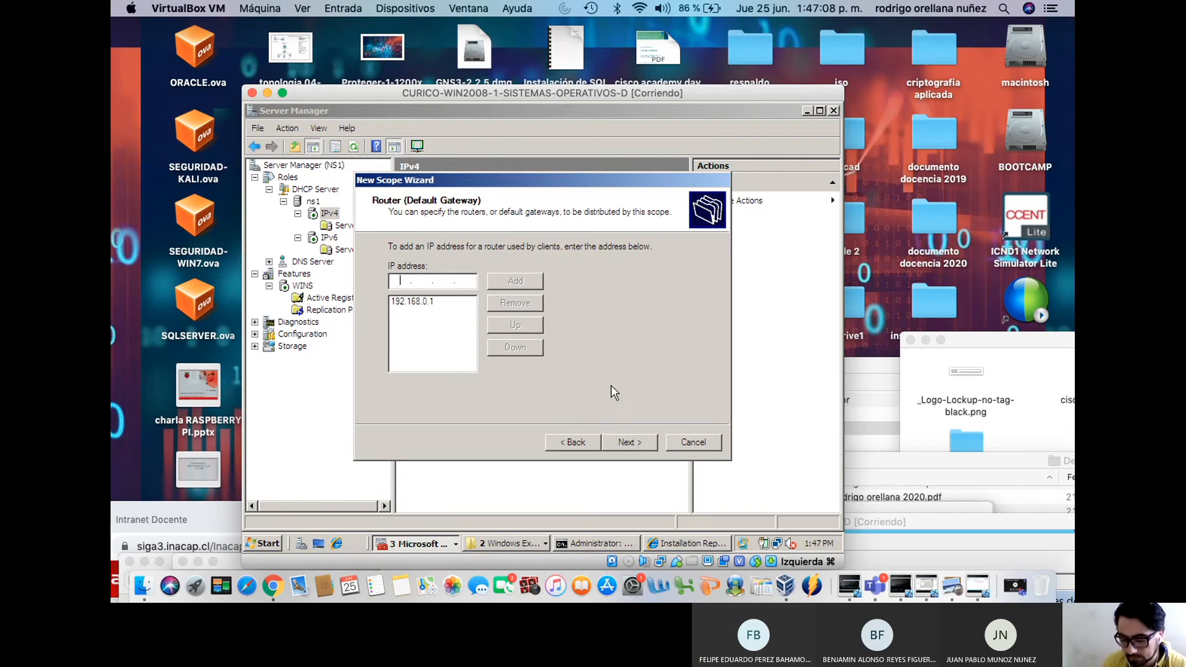
pyautogui.click(628, 442)
pyautogui.write('con')
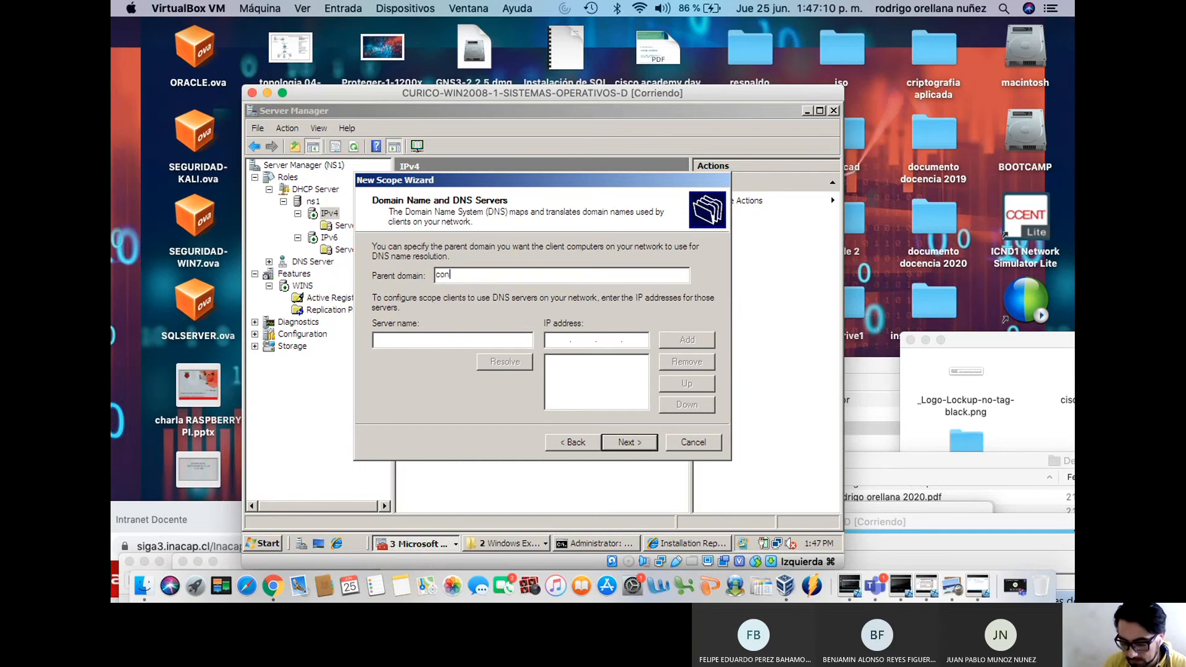
pyautogui.write('toso.com')
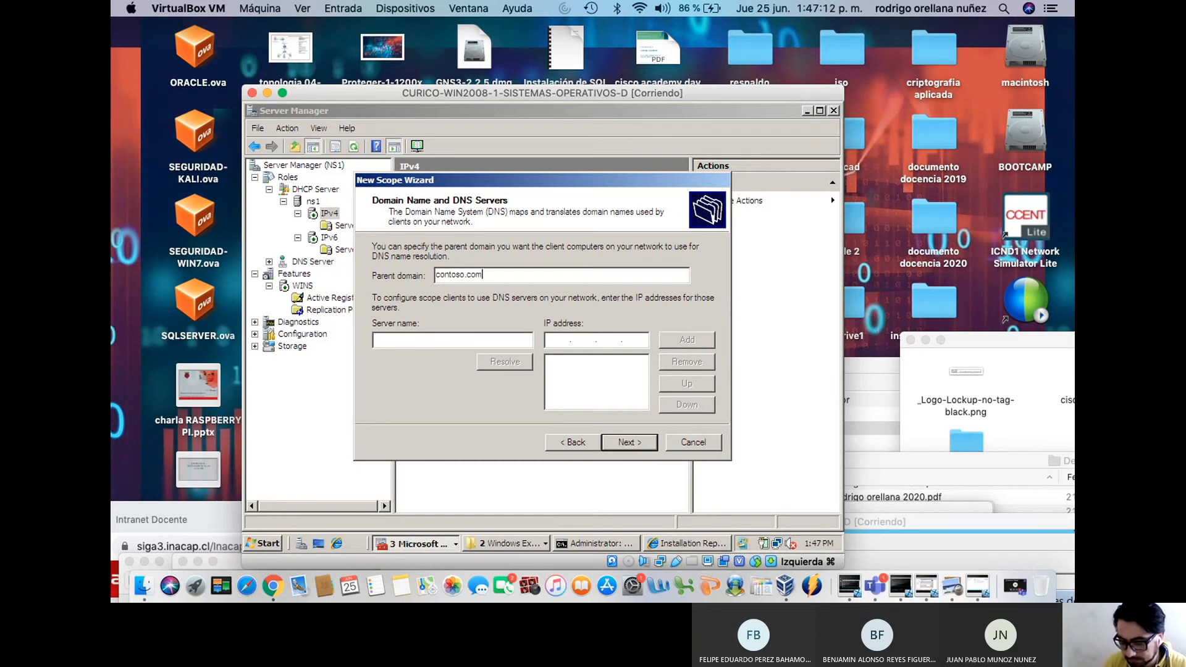
# Resolve ns1.contoso.com and add 192.168.0.2 as the scope's DNS server
pyautogui.click(440, 338)
pyautogui.write('ns1.constoso')
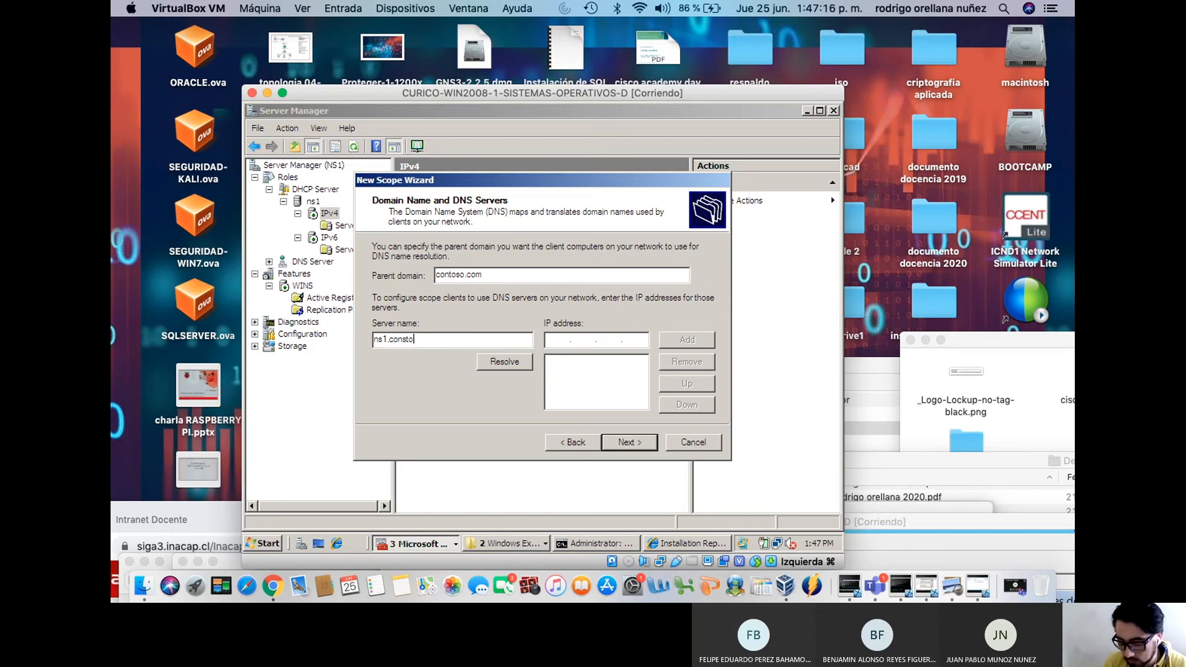
pyautogui.press('BackSpace')
pyautogui.press('BackSpace')
pyautogui.press('BackSpace')
pyautogui.press('BackSpace')
pyautogui.write('toso.com')
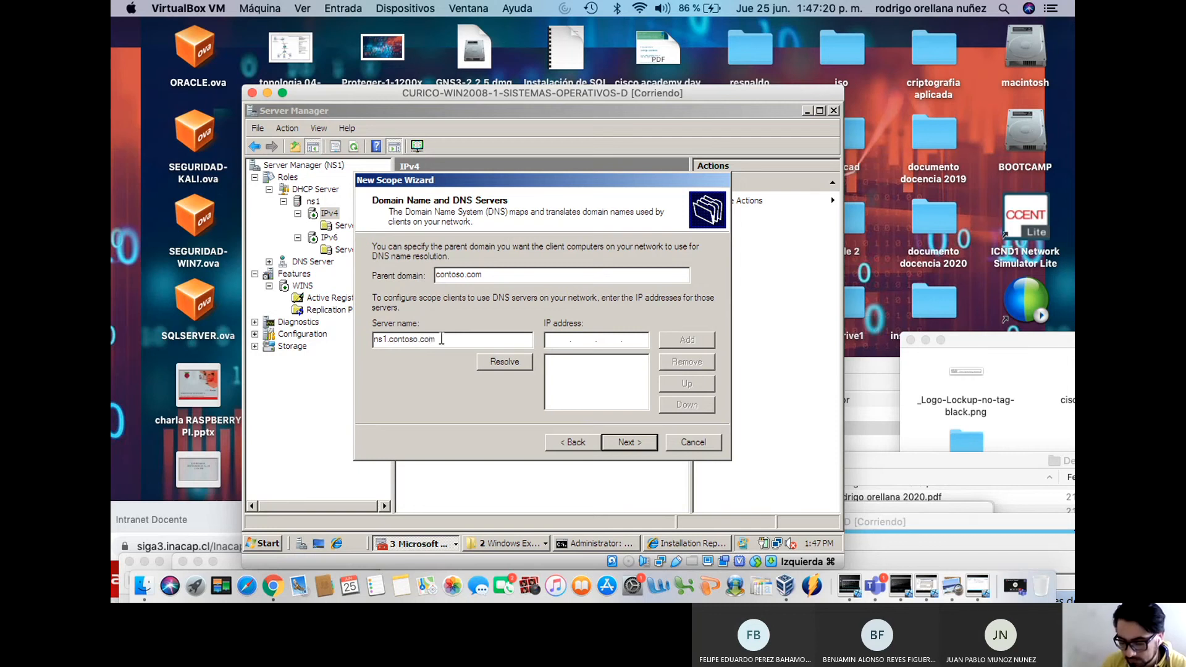
pyautogui.click(501, 364)
pyautogui.click(665, 343)
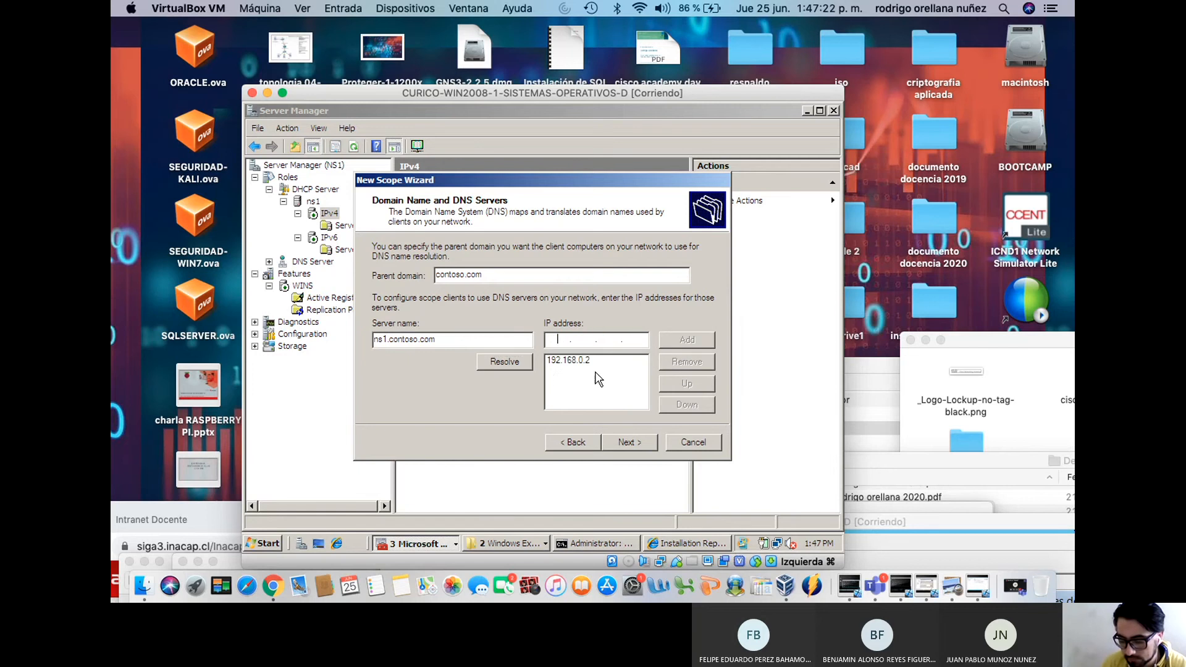
# Resolve ns1.contoso.com and add 192.168.0.2 as the scope's WINS server
pyautogui.click(630, 444)
pyautogui.write('ns1.constoso')
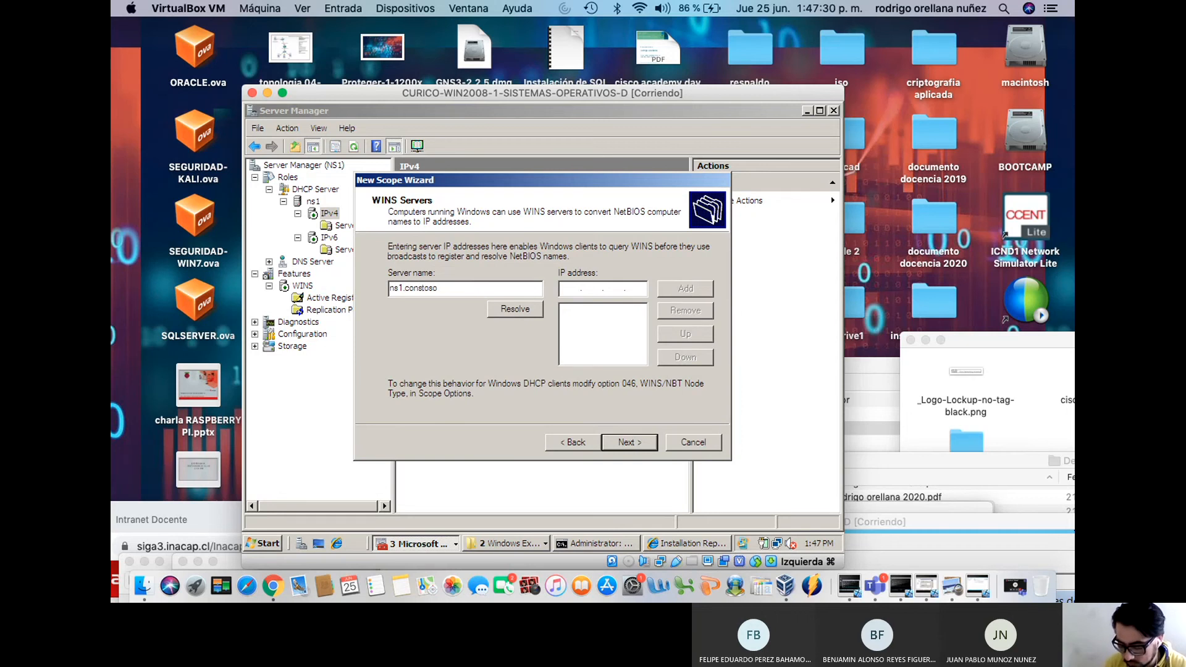
pyautogui.write('.com')
pyautogui.click(495, 309)
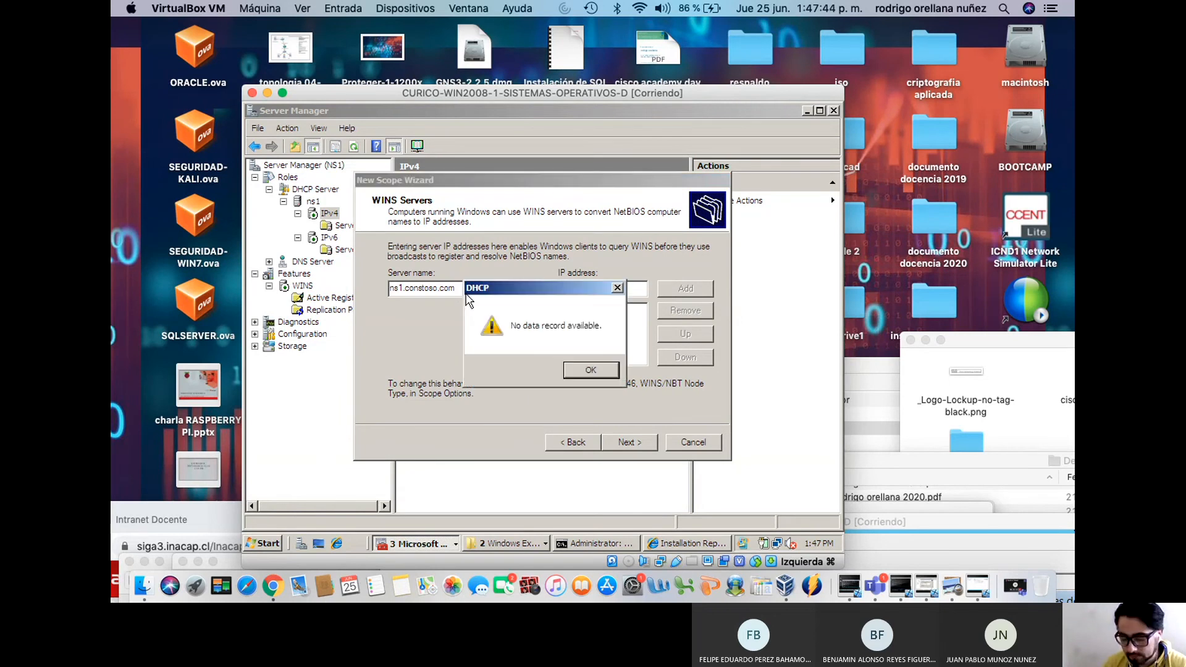
pyautogui.press('Return')
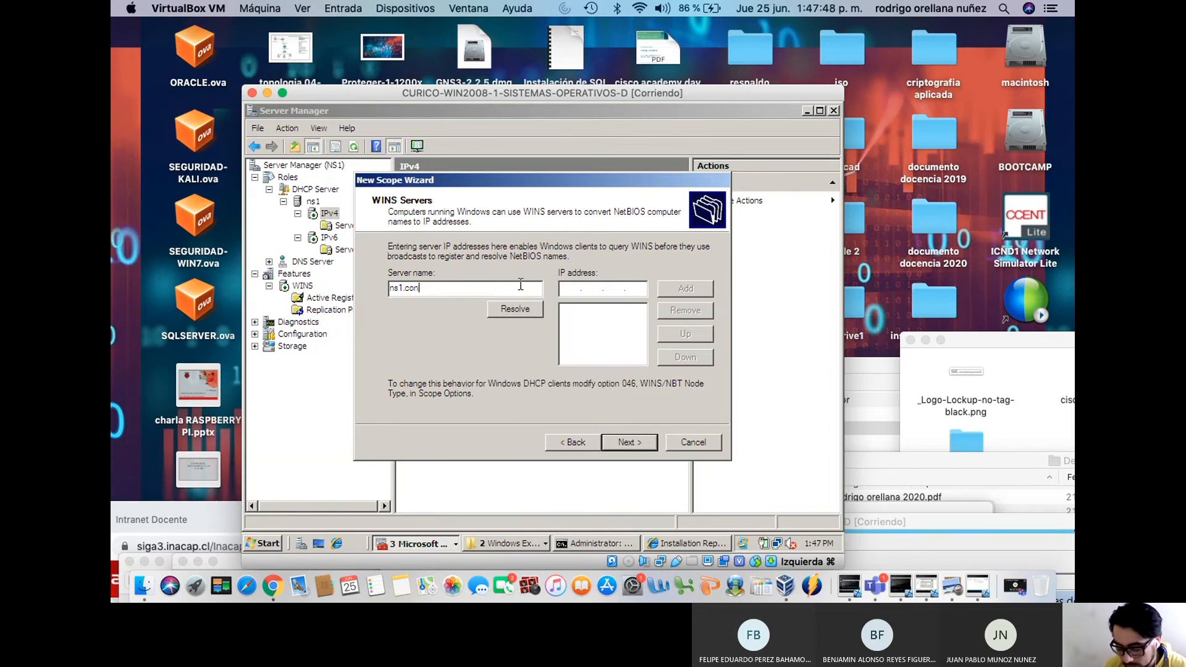
pyautogui.write('com')
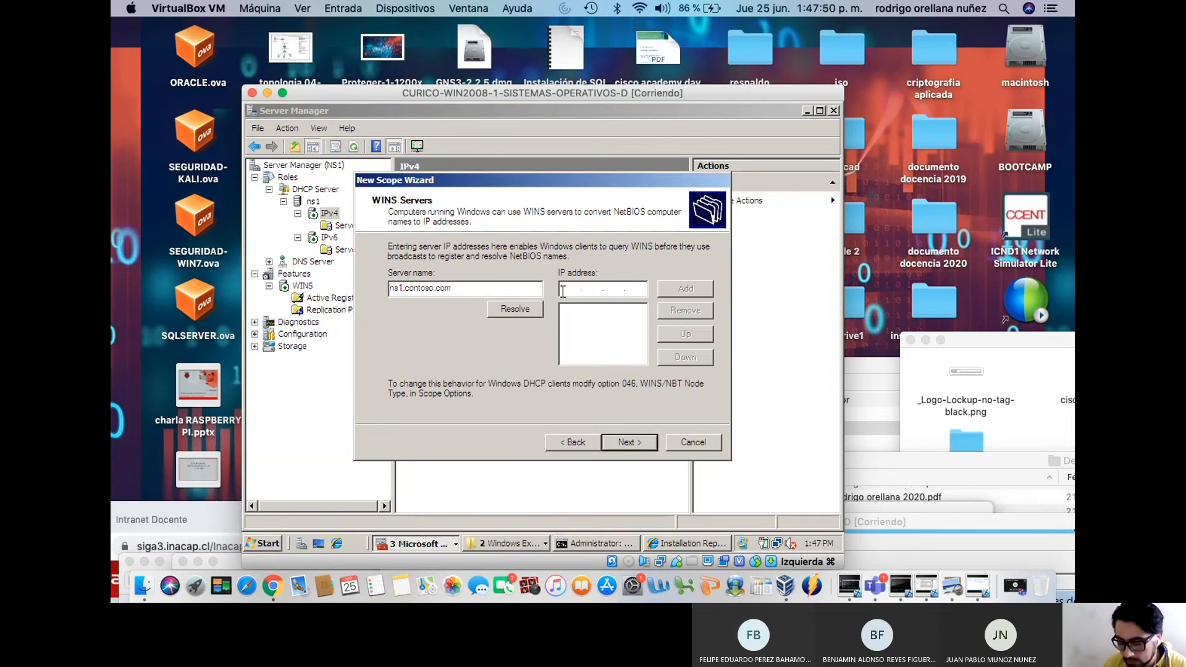
pyautogui.click(515, 309)
pyautogui.click(675, 288)
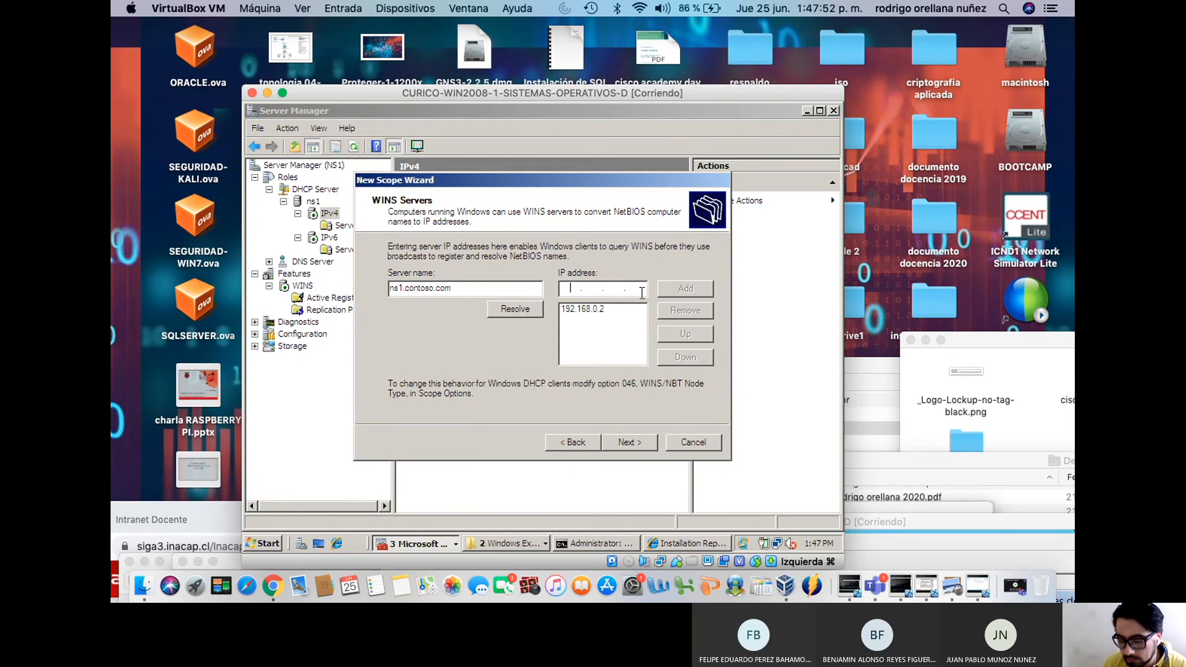
pyautogui.click(630, 442)
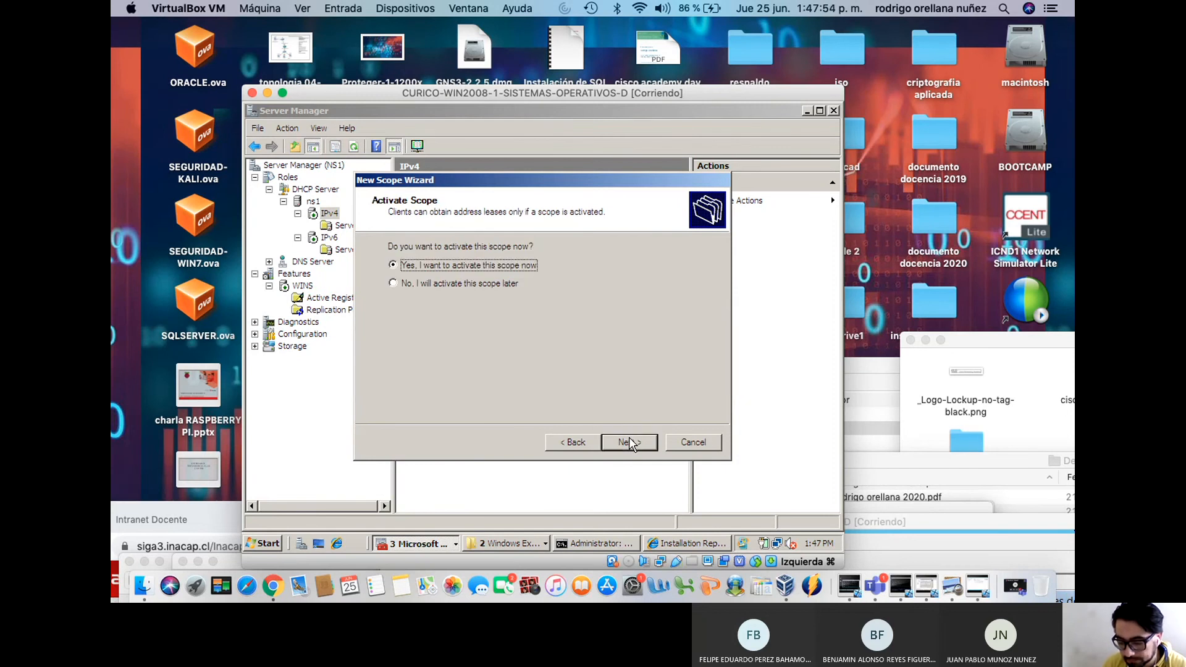
# Activate the new scope, finish the wizard, and inspect its address pool and leases
pyautogui.click(630, 443)
pyautogui.click(631, 442)
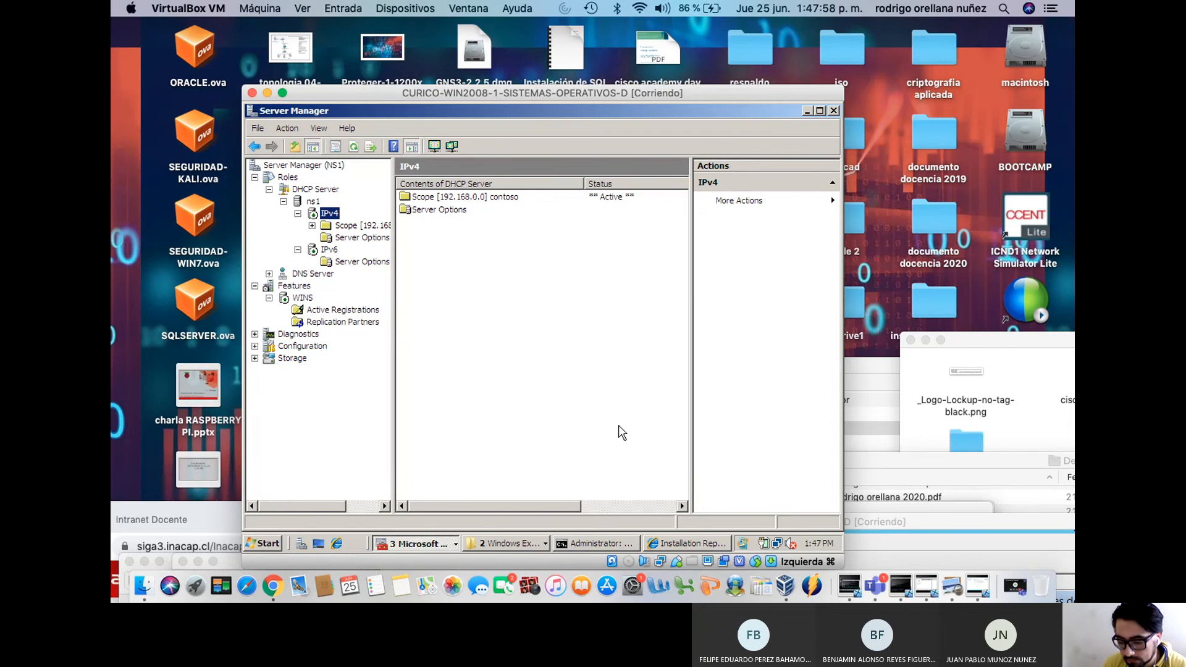
pyautogui.click(312, 226)
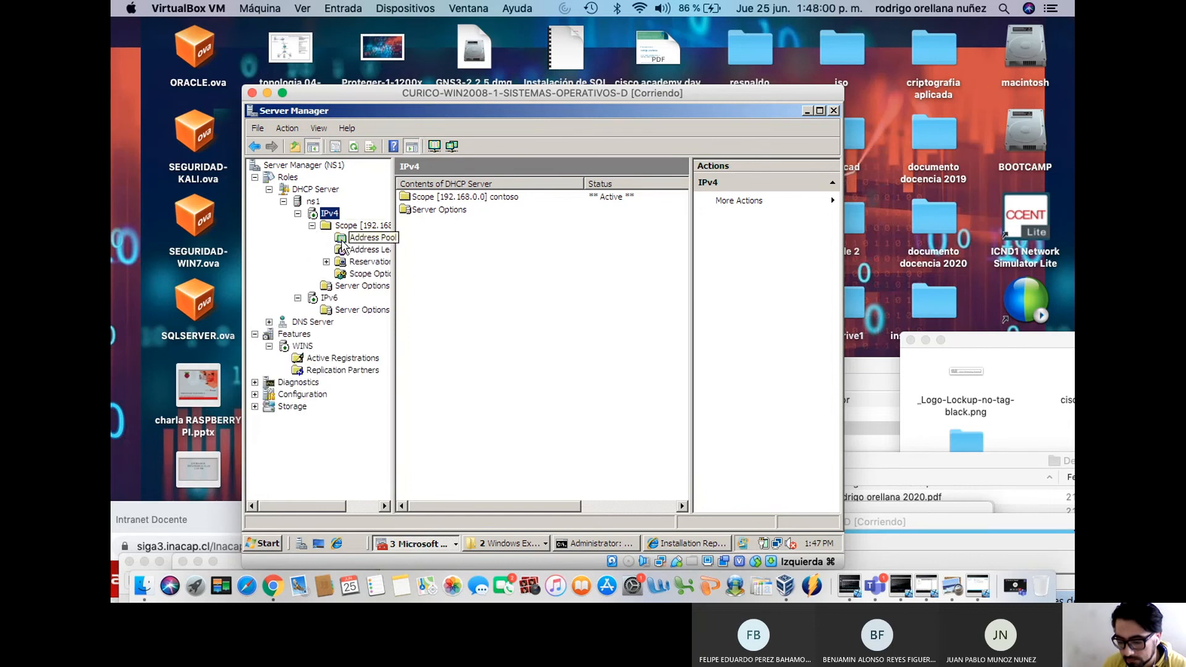
pyautogui.click(342, 238)
pyautogui.click(346, 250)
pyautogui.press('Up')
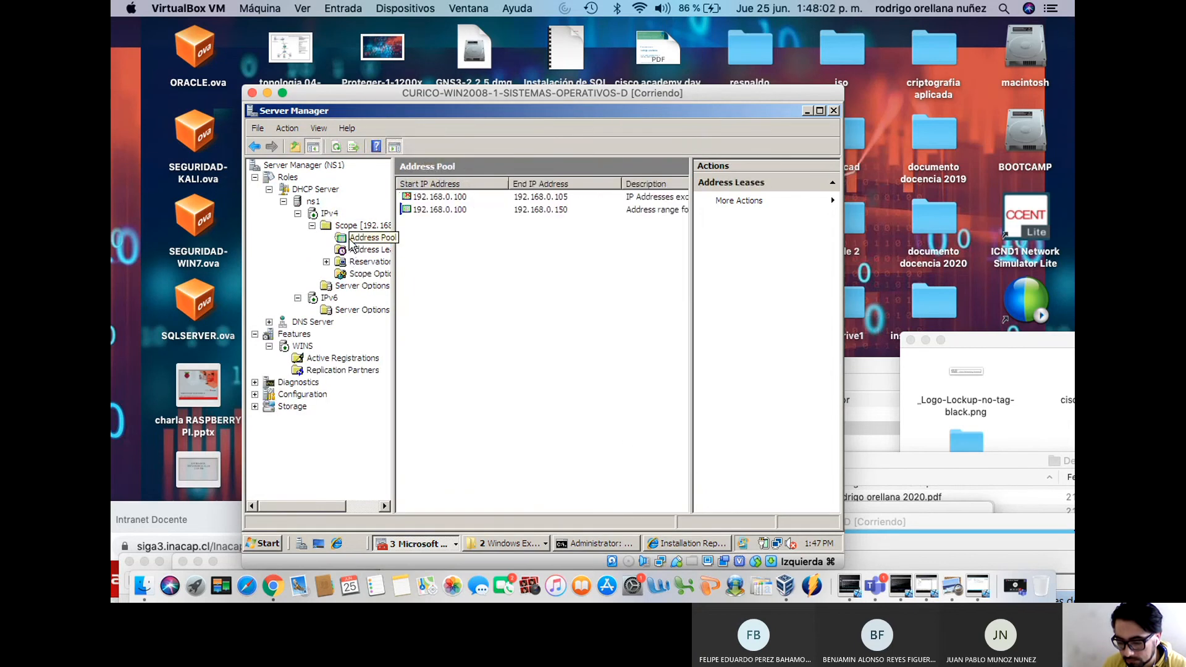
pyautogui.click(364, 250)
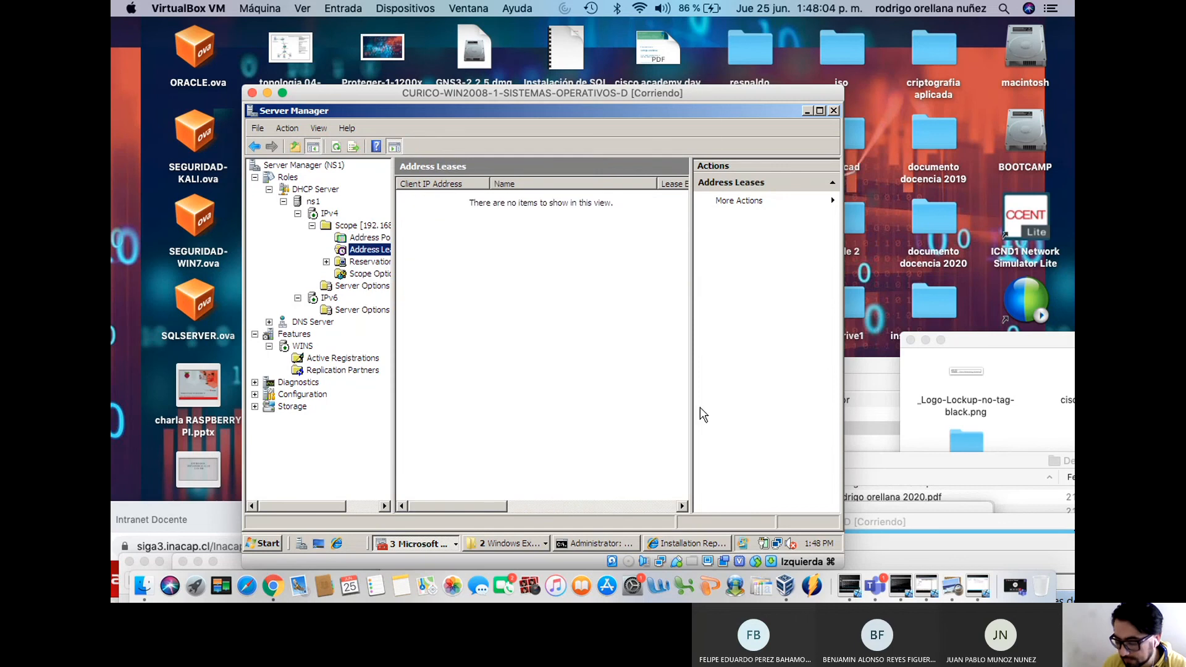
# Rerun ipconfig /renew on the Windows 7 client
pyautogui.moveTo(885, 533); pyautogui.dragTo(602, 574)
pyautogui.click(861, 529)
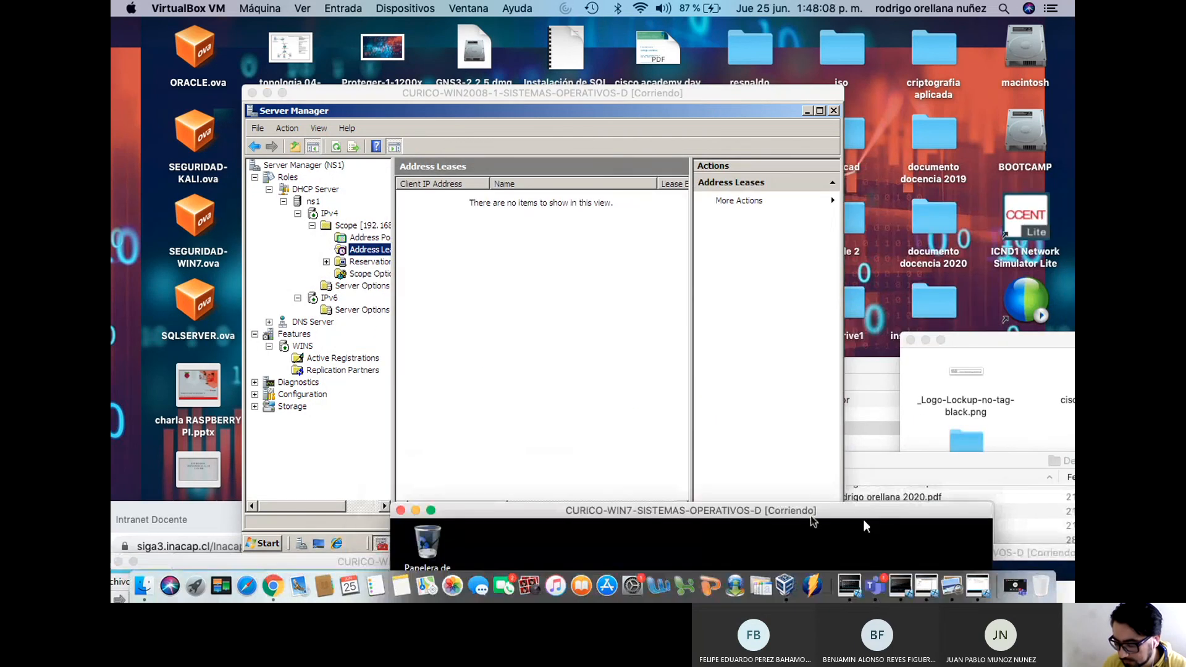
pyautogui.moveTo(864, 521); pyautogui.dragTo(872, 103)
pyautogui.press('Up')
pyautogui.press('Return')
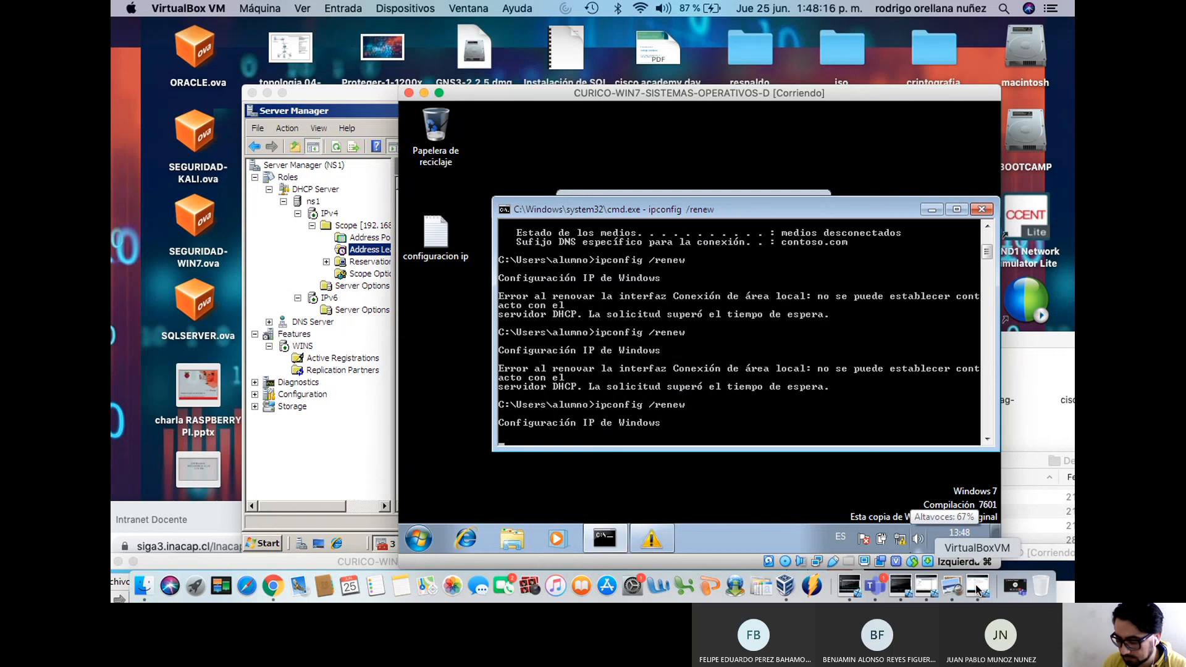
# Rerun ipconfig /renew in the Windows 10 client's command prompt
pyautogui.click(934, 593)
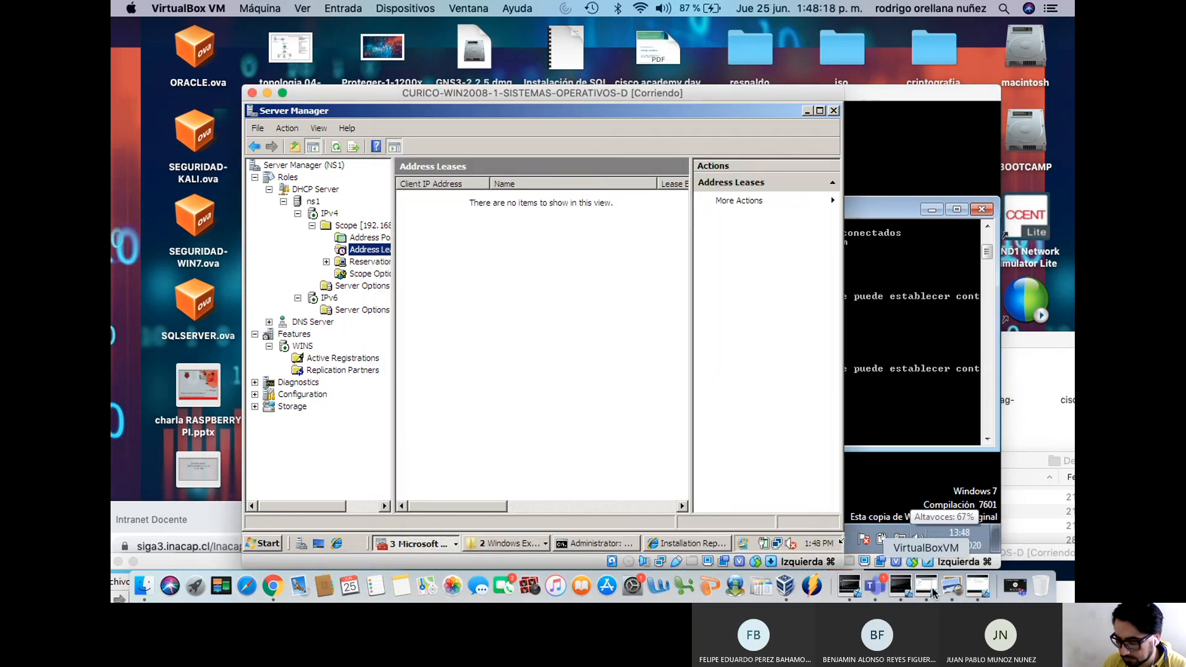
pyautogui.click(972, 590)
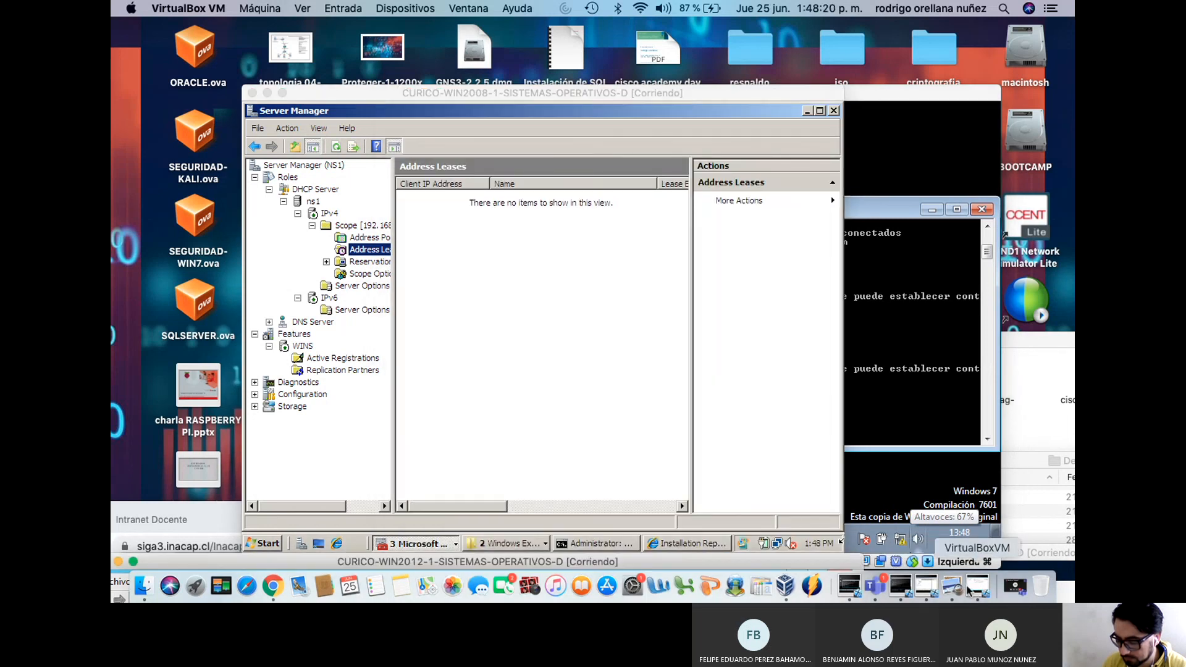
pyautogui.click(902, 590)
pyautogui.moveTo(886, 554); pyautogui.dragTo(649, 77)
pyautogui.click(684, 363)
pyautogui.press('Up')
pyautogui.press('Return')
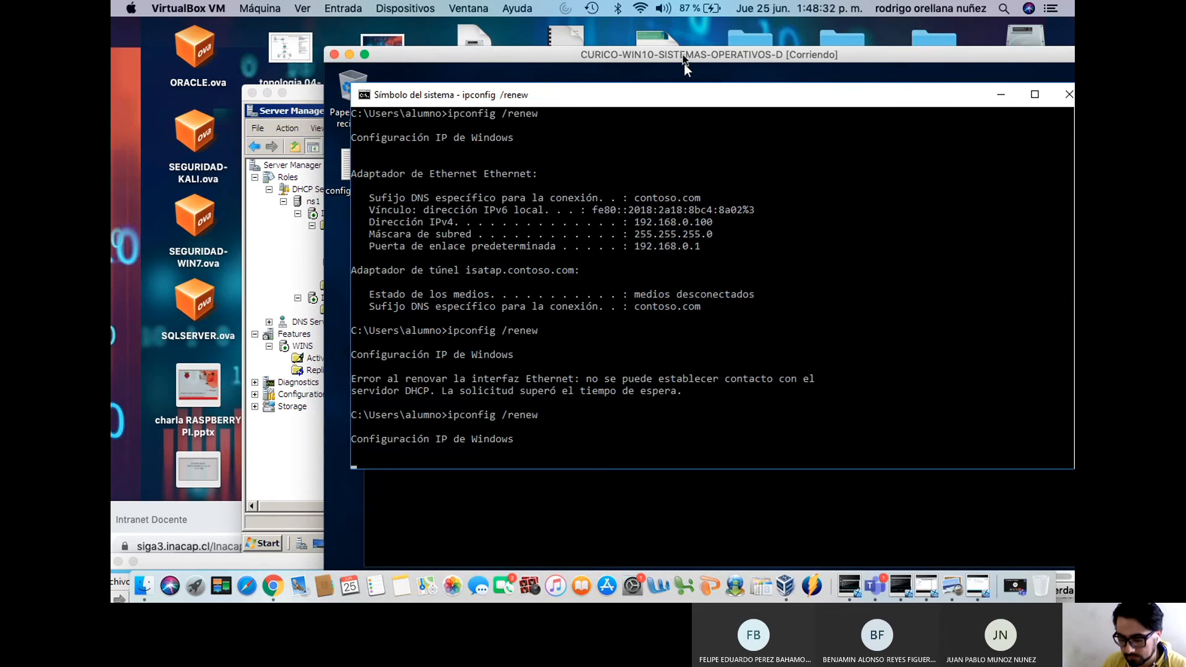
# Rearrange the VM windows so the Windows Server 2012 VM's DHCP console is in front
pyautogui.moveTo(685, 62); pyautogui.dragTo(817, 503)
pyautogui.click(865, 427)
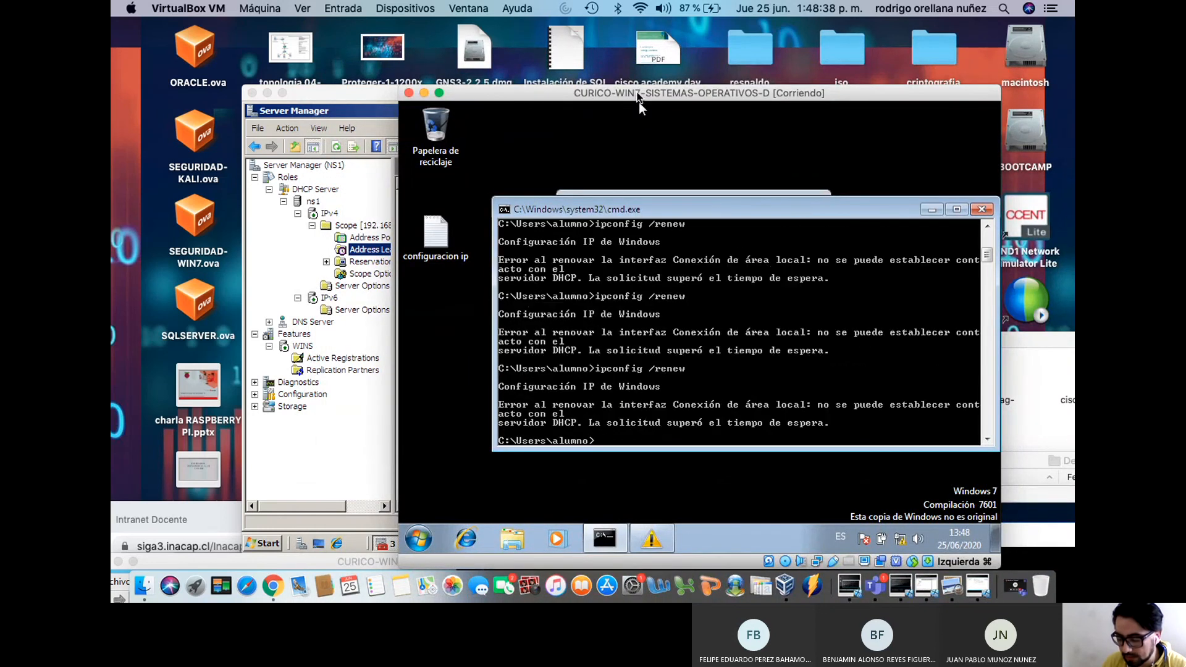
pyautogui.moveTo(639, 102); pyautogui.dragTo(552, 501)
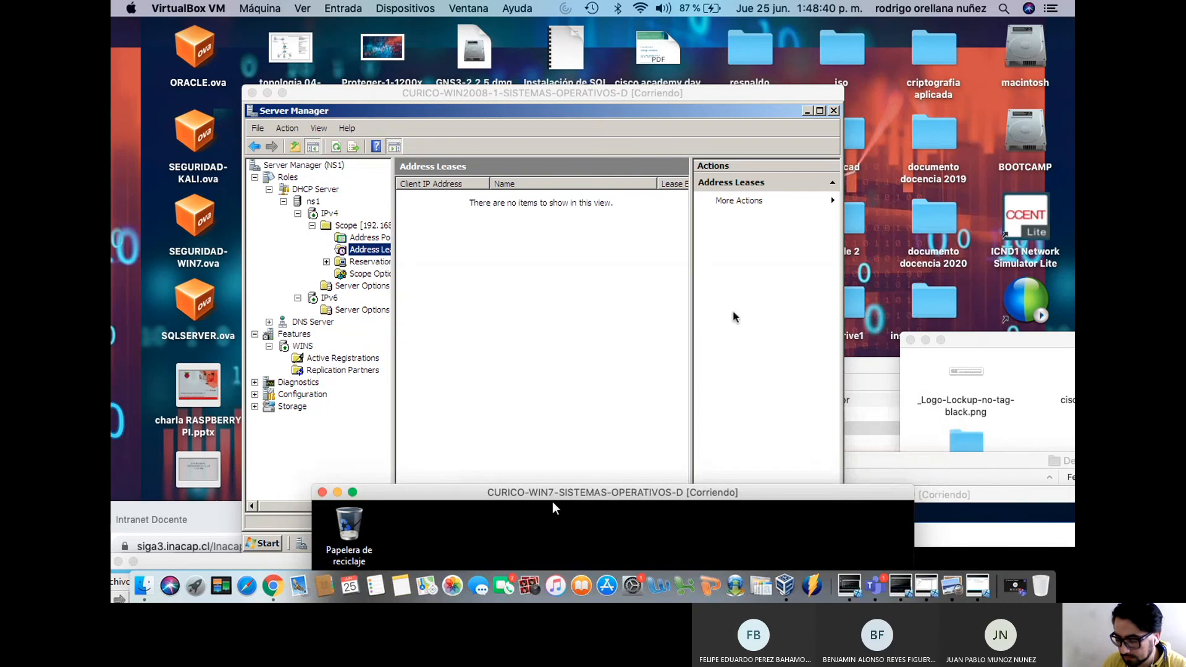
pyautogui.click(871, 368)
pyautogui.click(564, 258)
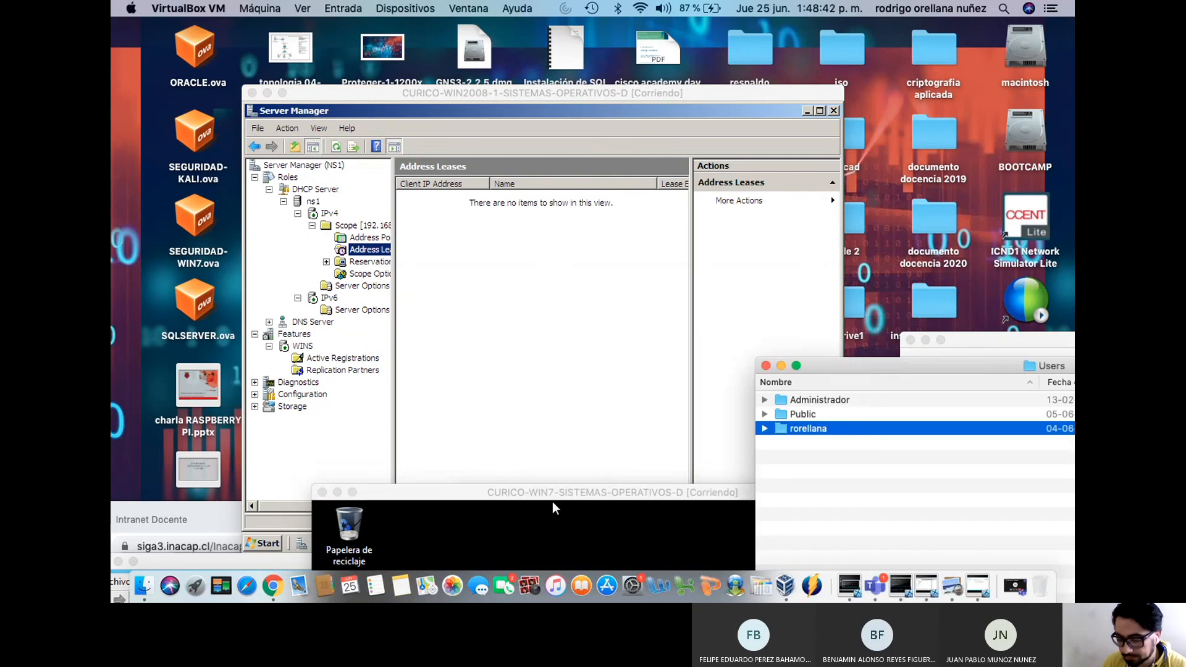
pyautogui.moveTo(551, 99); pyautogui.dragTo(466, 99)
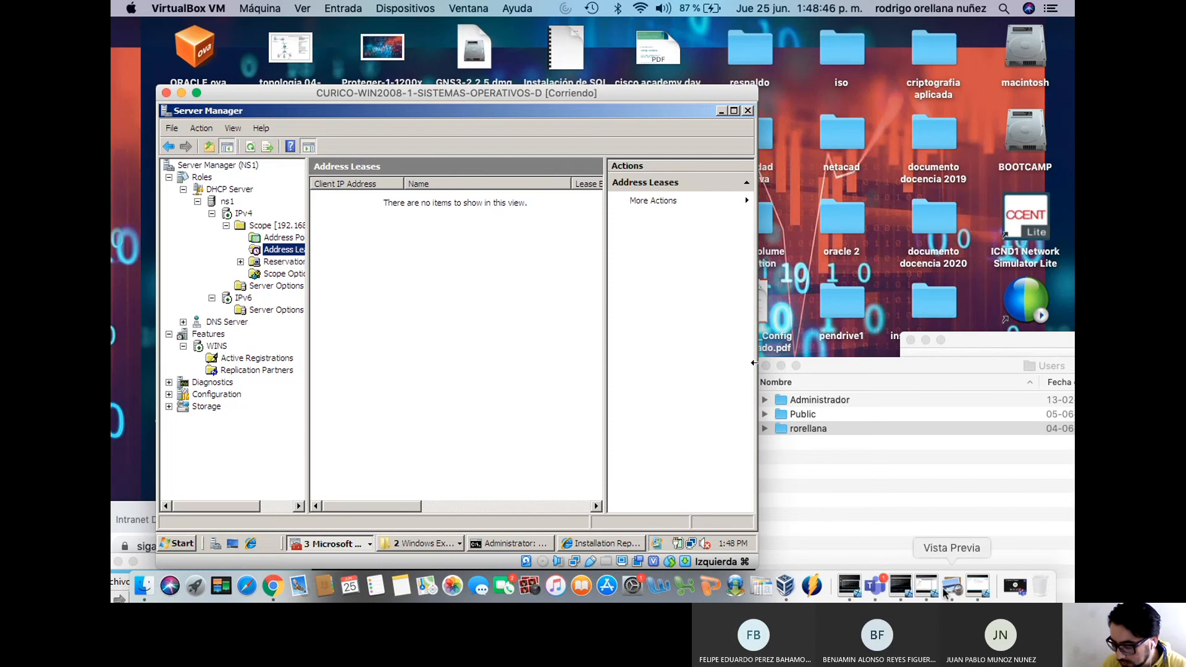
pyautogui.click(900, 589)
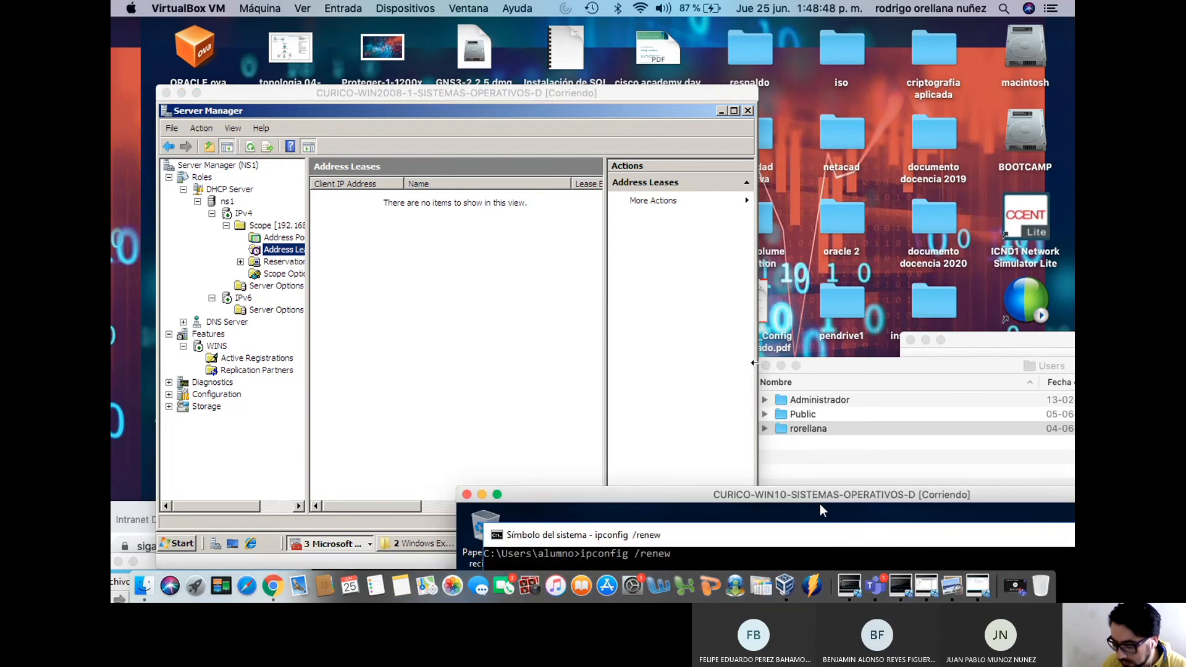
pyautogui.click(900, 587)
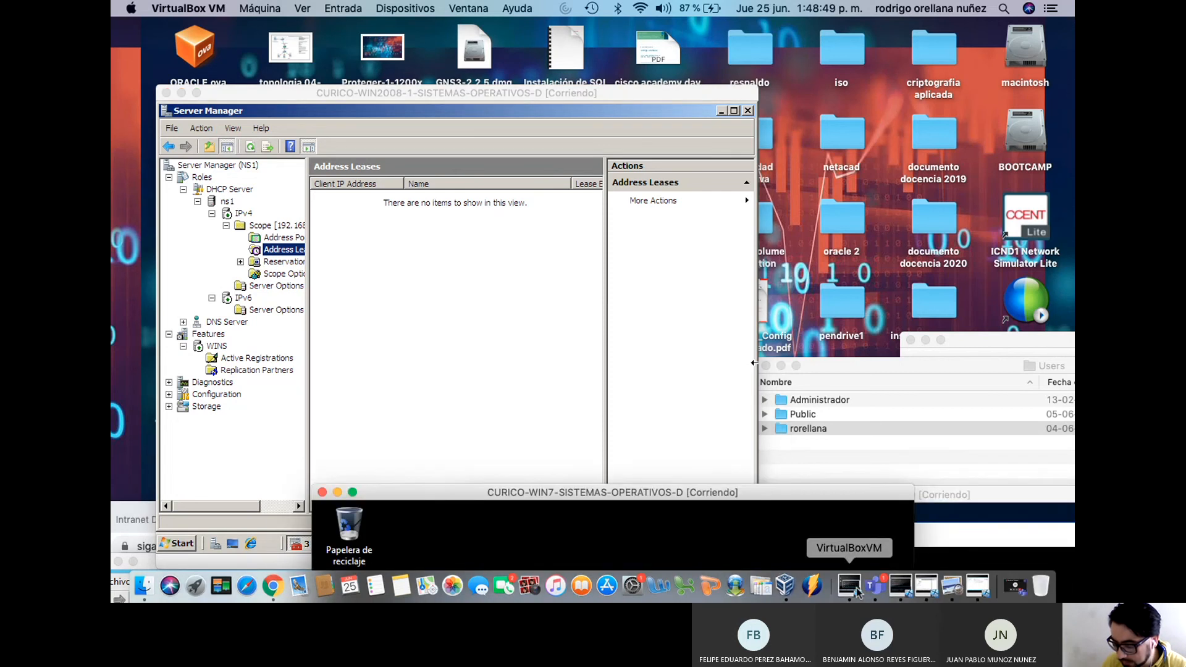
pyautogui.click(926, 587)
pyautogui.click(977, 590)
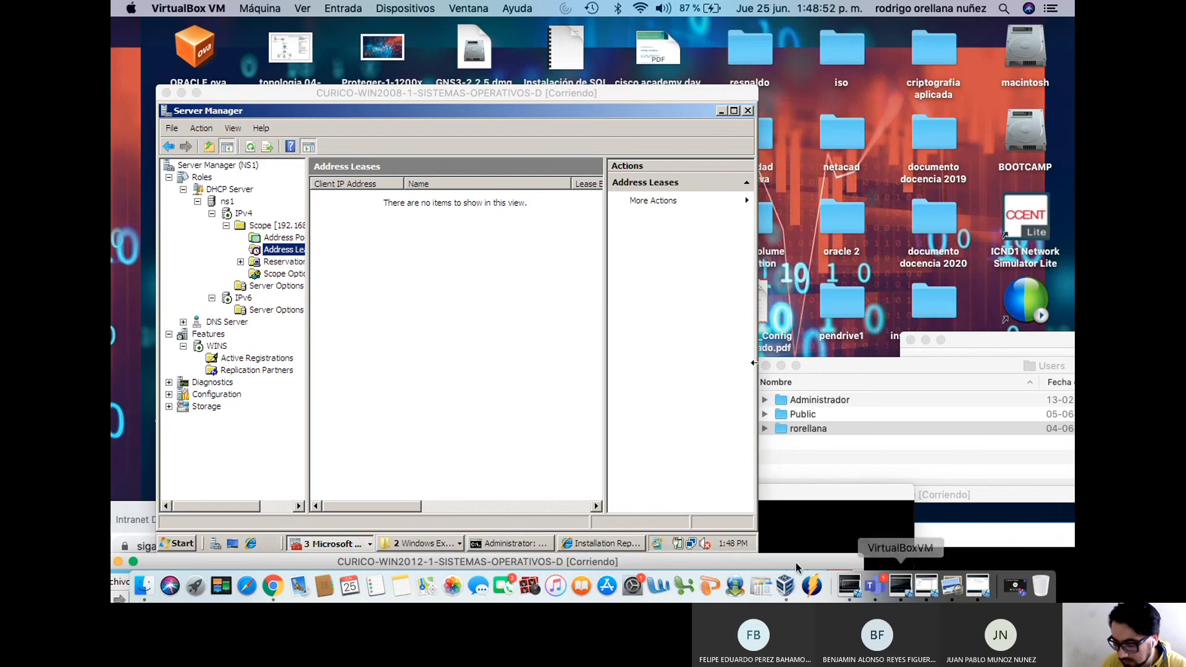
pyautogui.moveTo(736, 563); pyautogui.dragTo(787, 18)
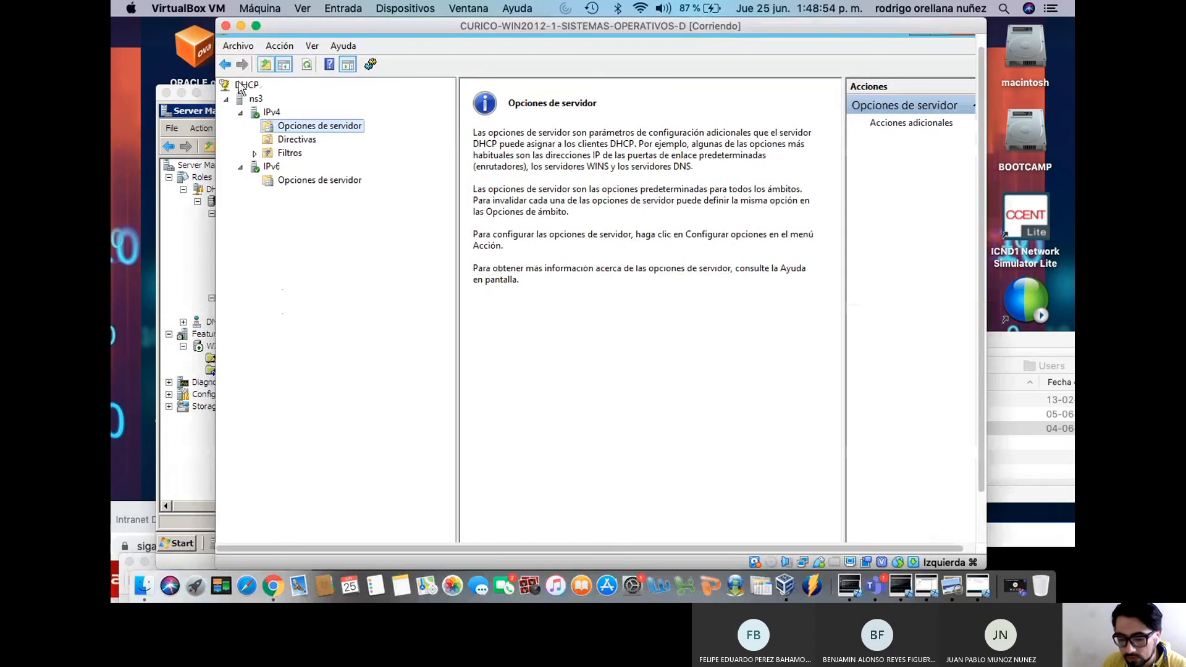
# Collapse the ns3 DHCP tree and close the DHCP console
pyautogui.click(241, 113)
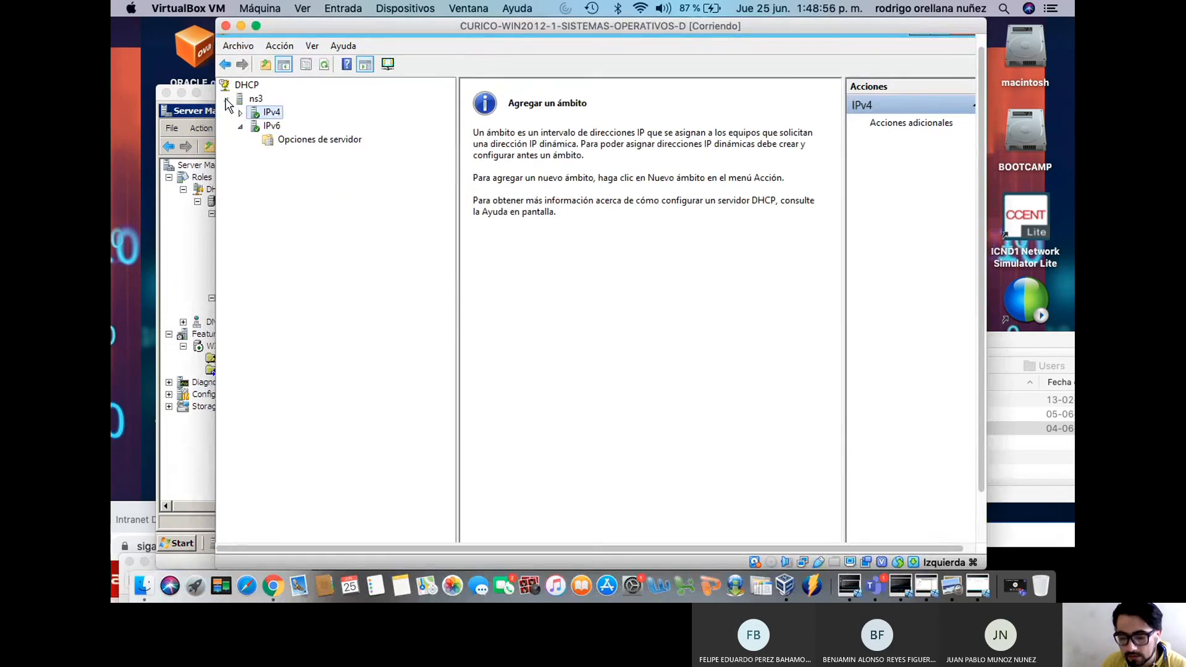
pyautogui.doubleClick(239, 99)
pyautogui.rightClick(246, 86)
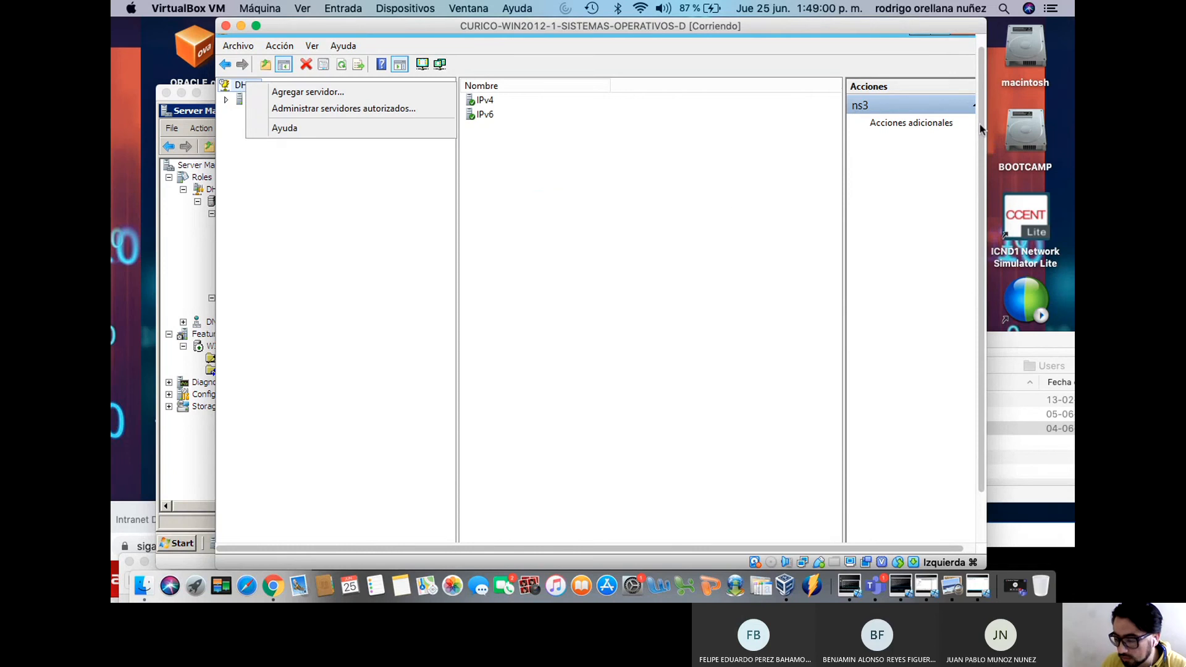
pyautogui.scroll(2, 955, 61)
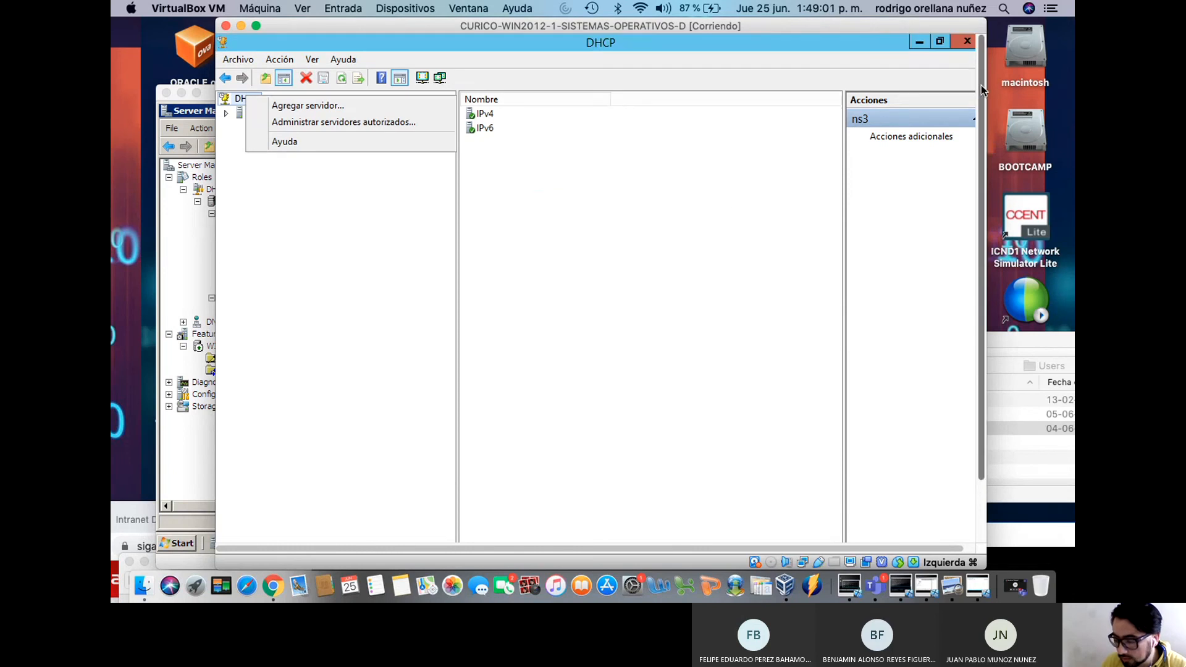
pyautogui.click(967, 41)
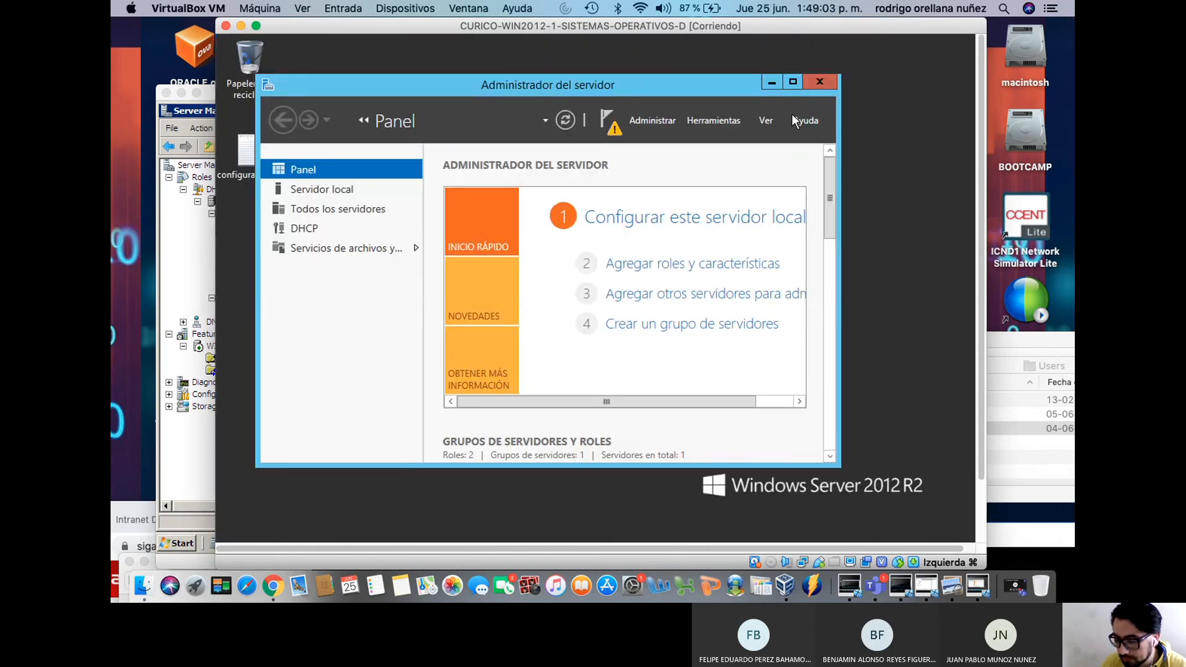
# Confirm in the Add Roles and Features wizard that DHCP Server is installed, then cancel
pyautogui.click(674, 270)
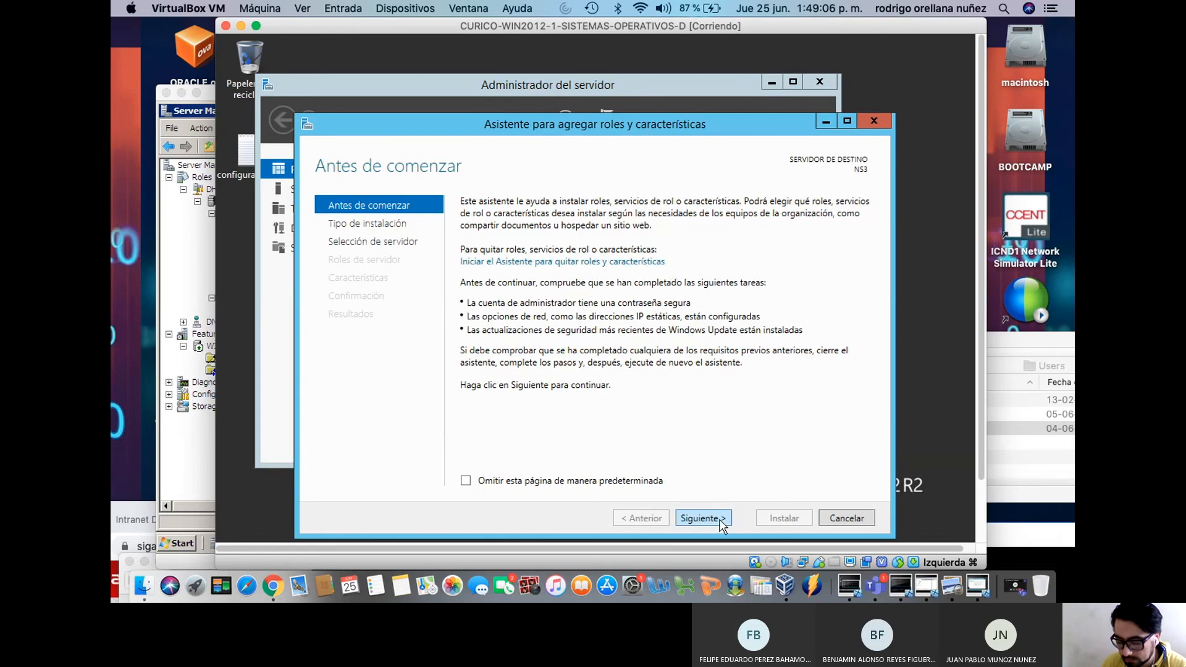
pyautogui.click(704, 518)
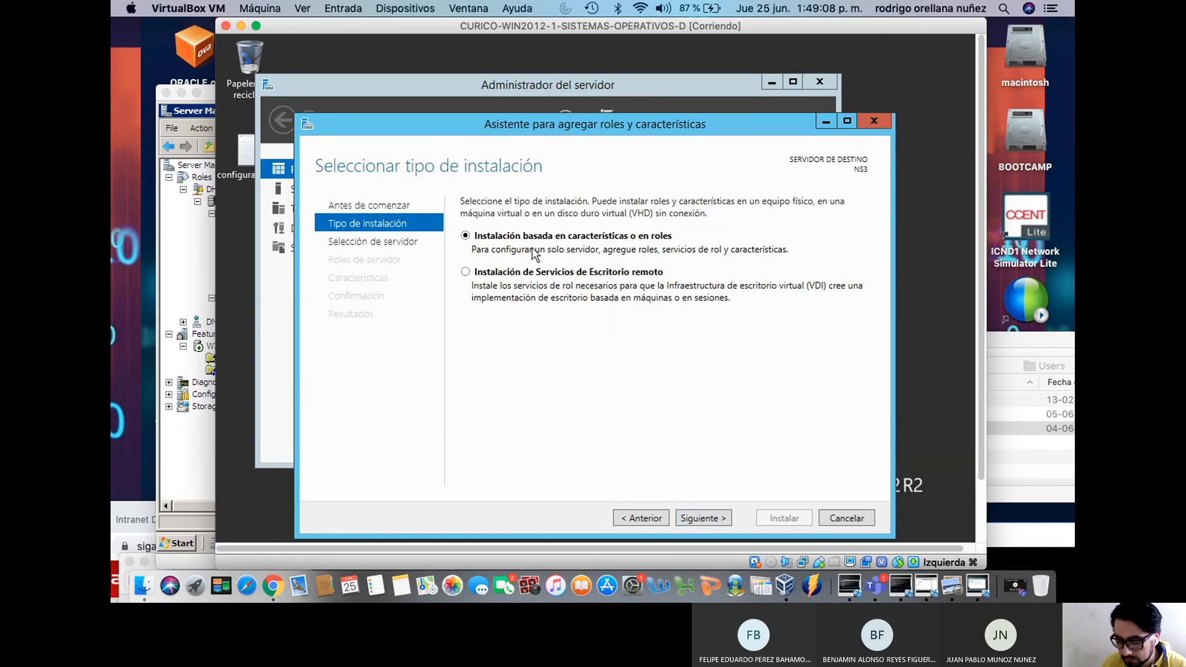
pyautogui.click(701, 519)
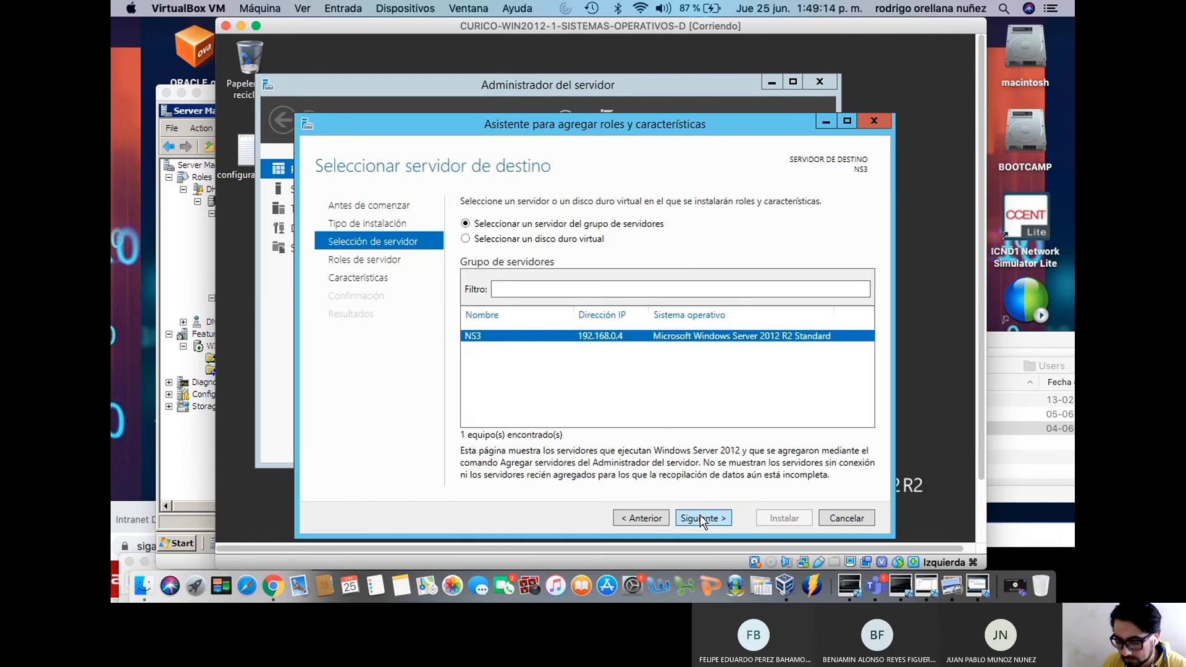
pyautogui.click(701, 519)
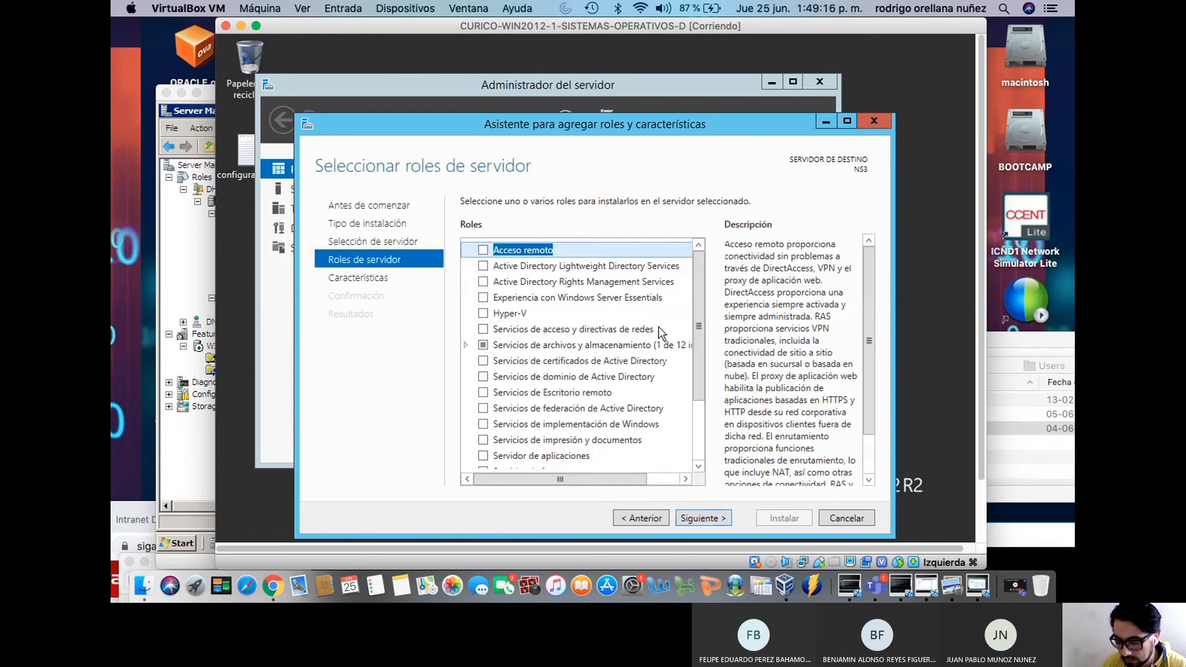
pyautogui.moveTo(700, 357); pyautogui.dragTo(698, 420)
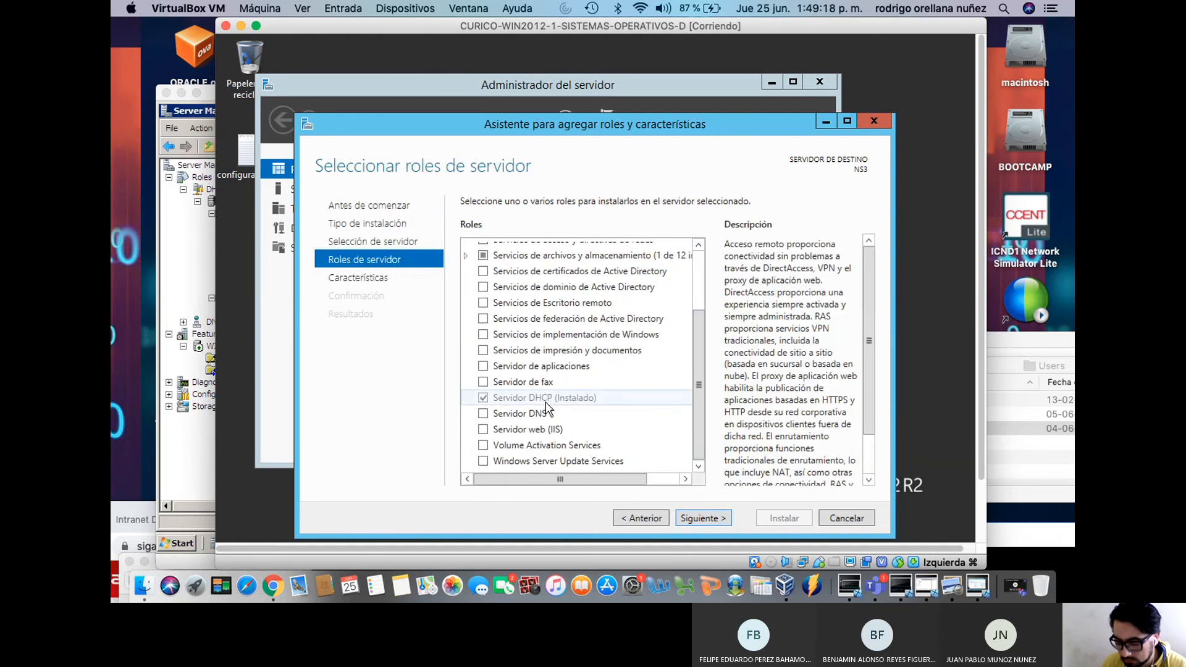
pyautogui.click(573, 400)
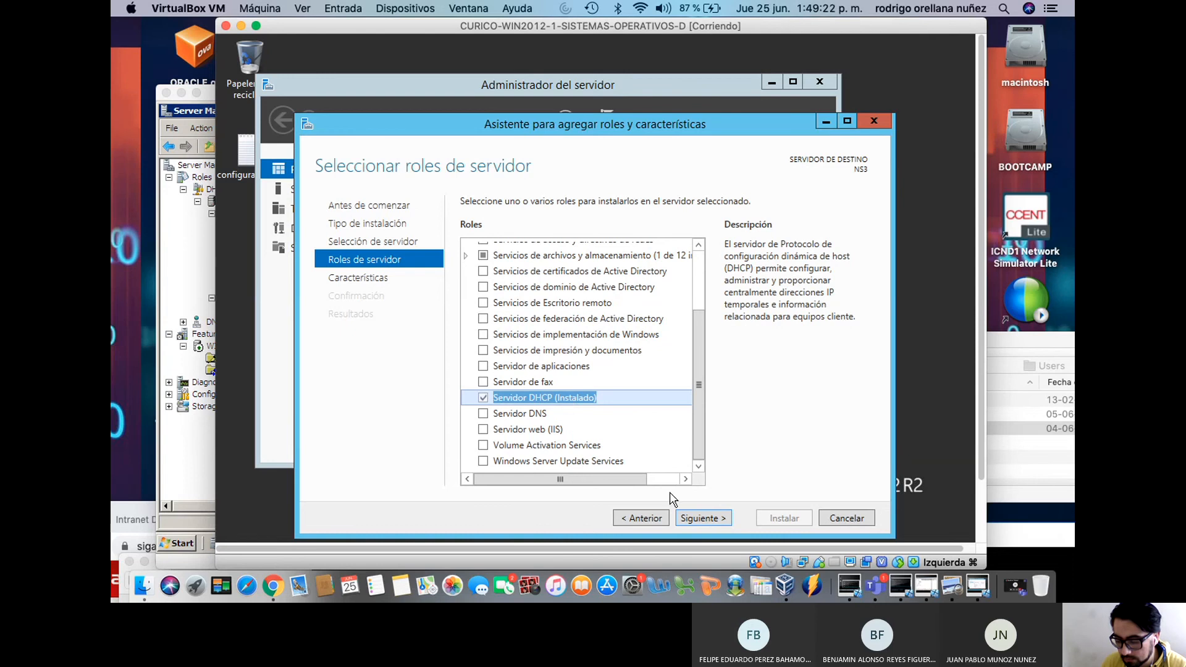
pyautogui.click(698, 519)
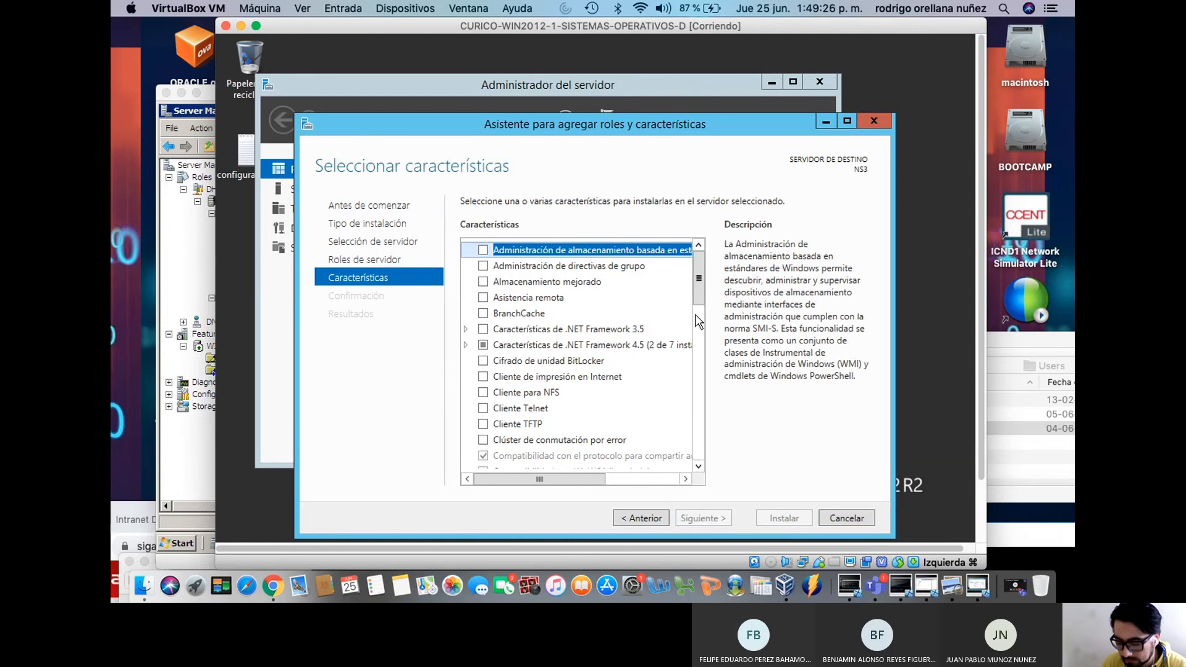
pyautogui.moveTo(700, 296); pyautogui.dragTo(710, 266)
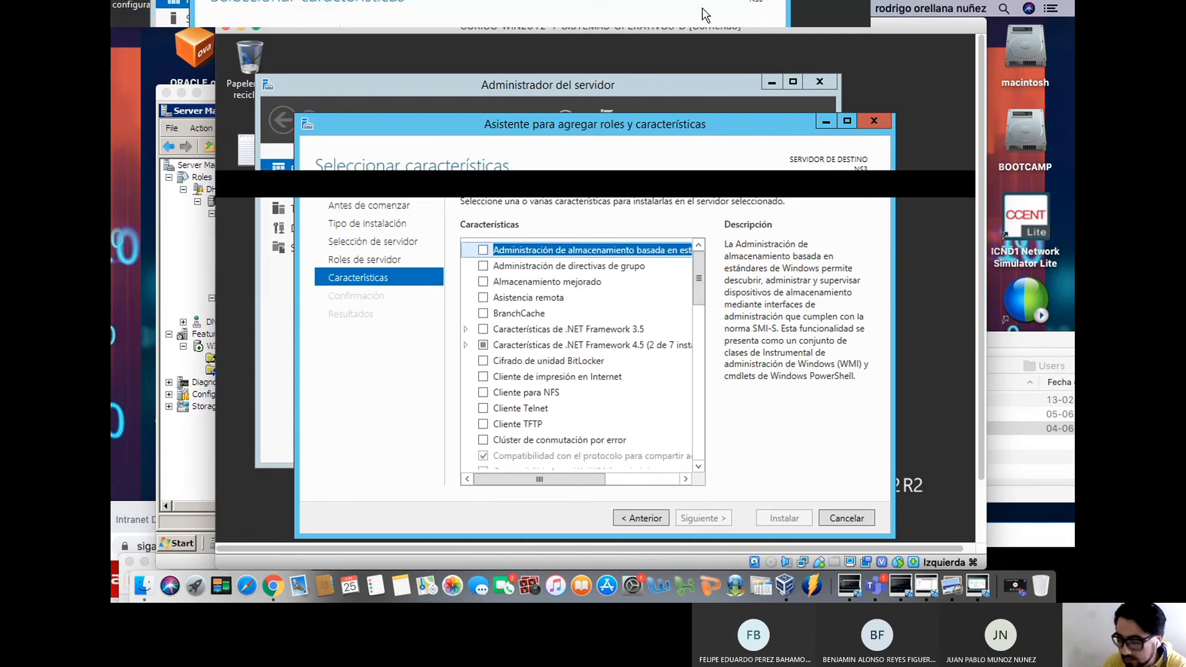
pyautogui.click(874, 122)
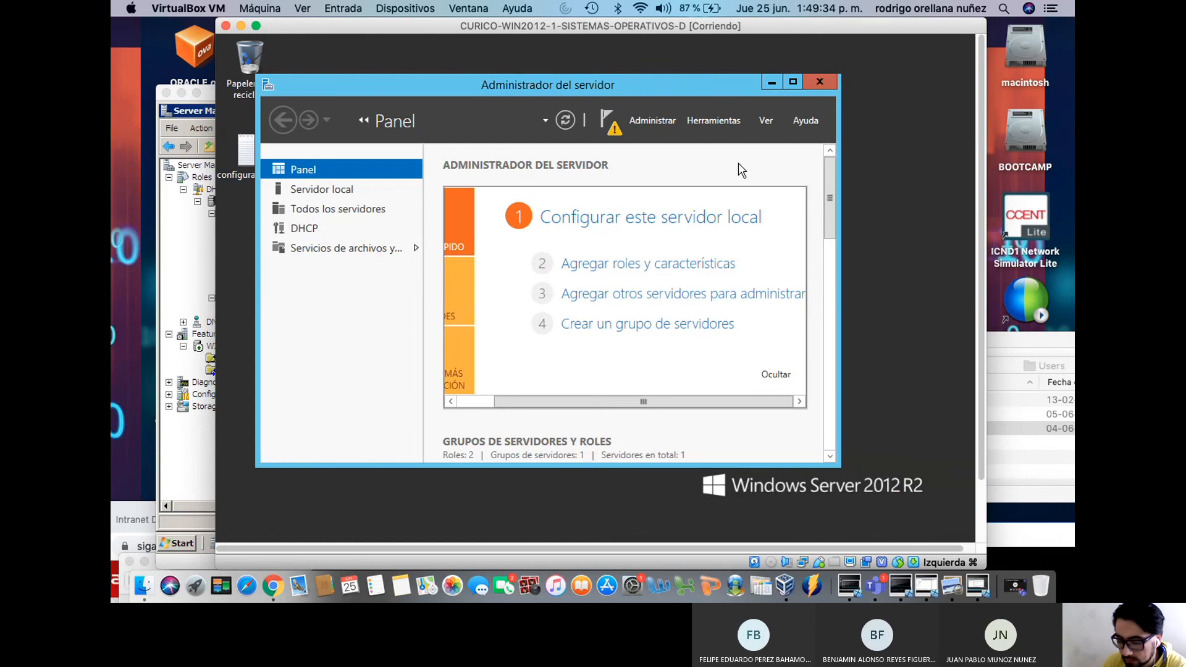
# Open Server Manager's DHCP servers page and review the NS3 server's options
pyautogui.click(307, 227)
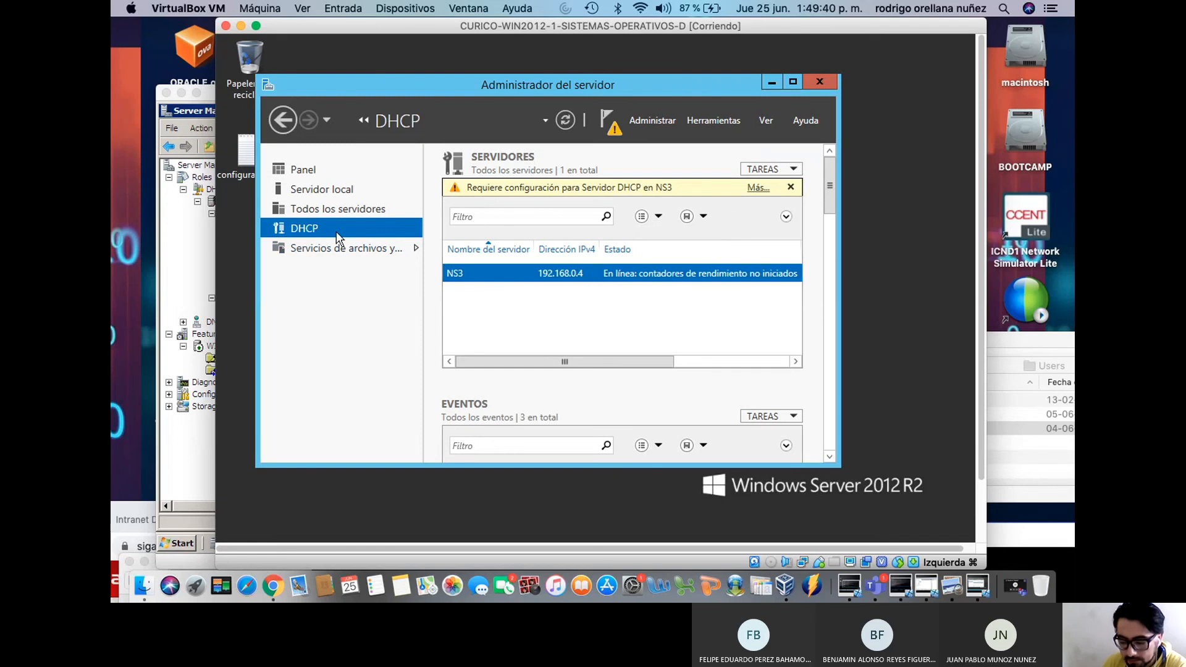
pyautogui.rightClick(514, 273)
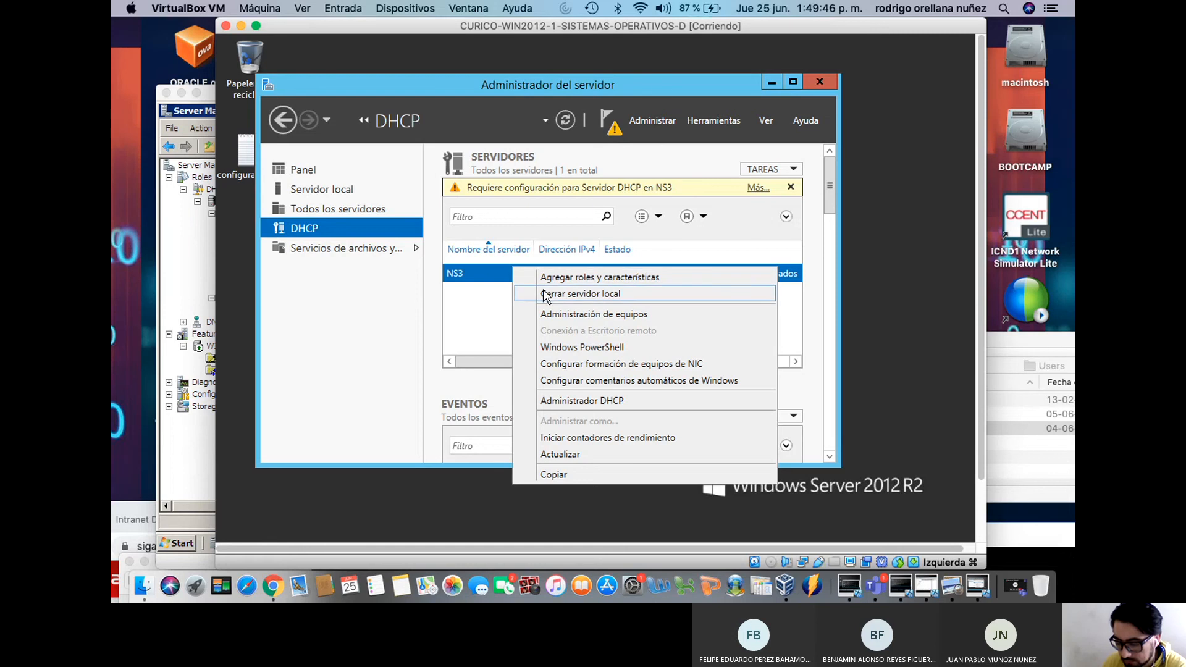
pyautogui.click(828, 75)
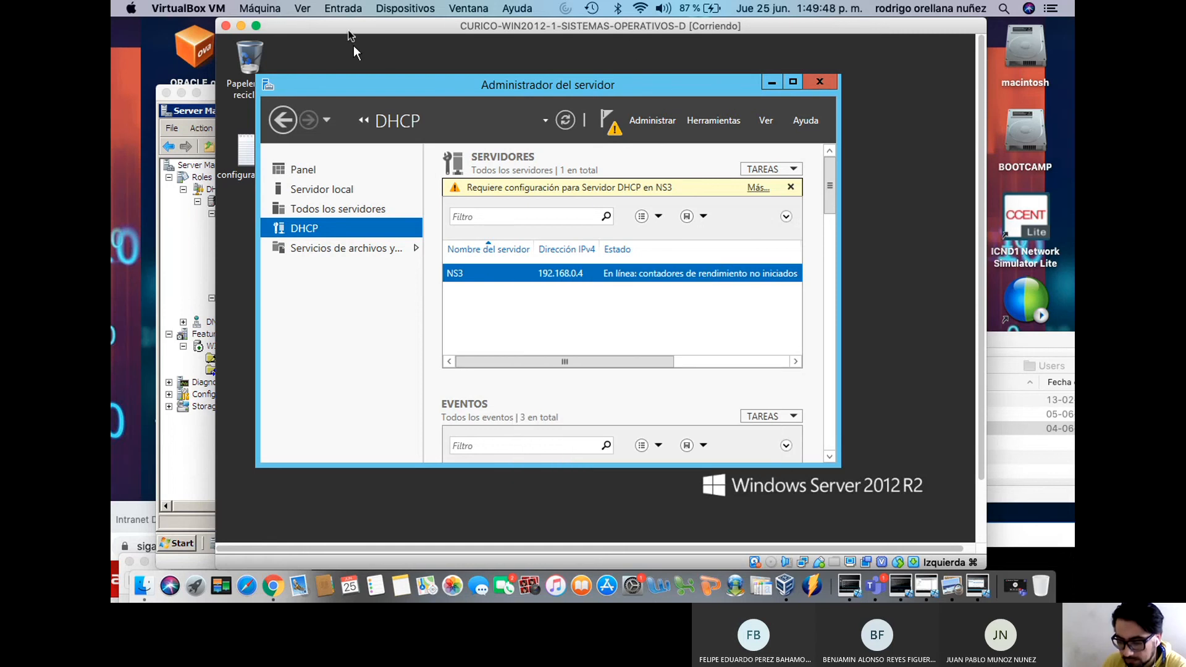
pyautogui.moveTo(351, 38); pyautogui.dragTo(550, 120)
# Shut down the Windows Server 2008 VM with the shutdown comment 'ok'
pyautogui.click(320, 141)
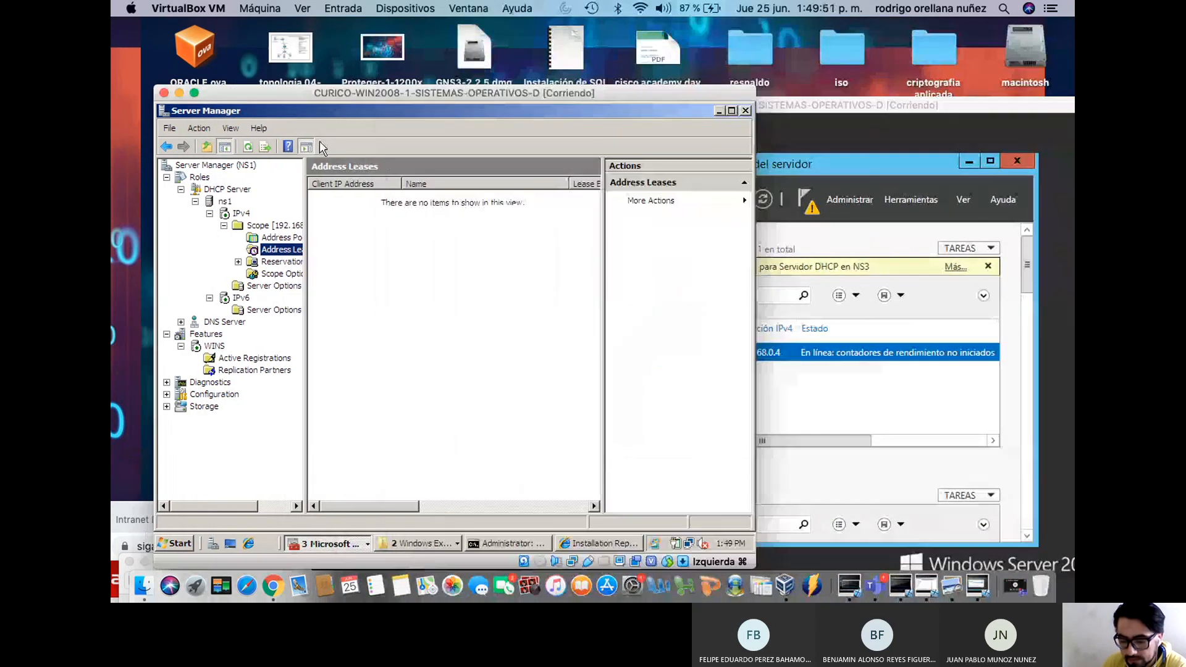
pyautogui.click(181, 545)
pyautogui.click(434, 516)
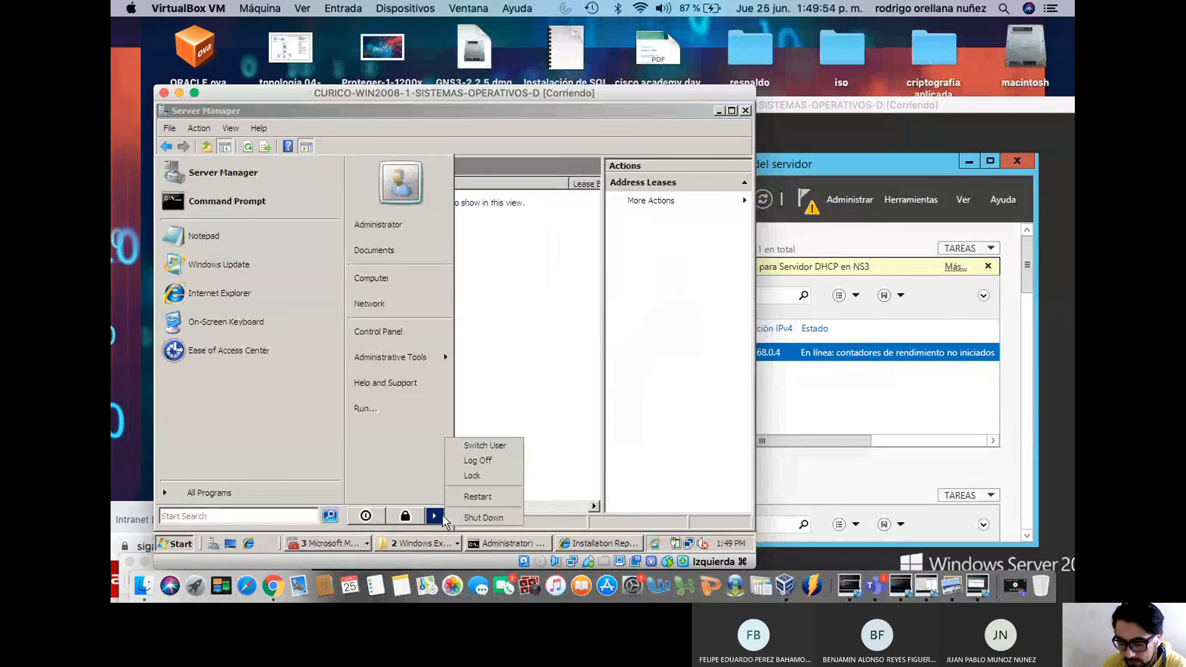
pyautogui.click(480, 518)
pyautogui.click(452, 365)
pyautogui.write('ok')
pyautogui.click(444, 423)
# Launch the DHCP console from Herramientas on the Windows Server 2012 VM
pyautogui.moveTo(896, 97); pyautogui.dragTo(712, 37)
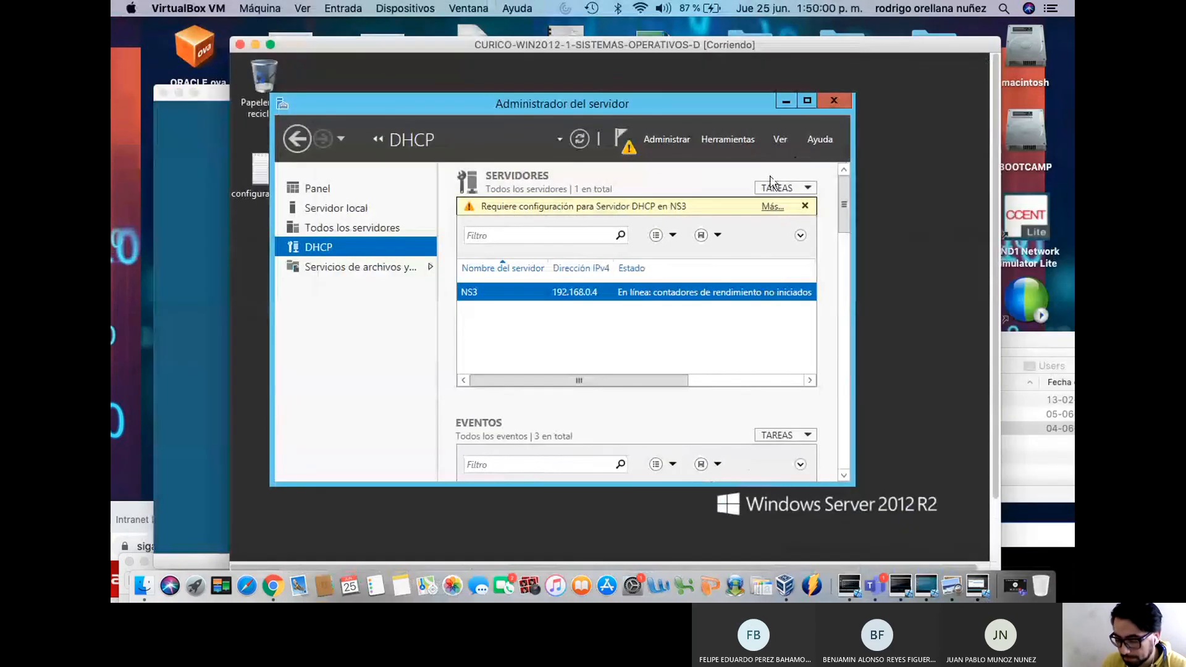
pyautogui.click(729, 141)
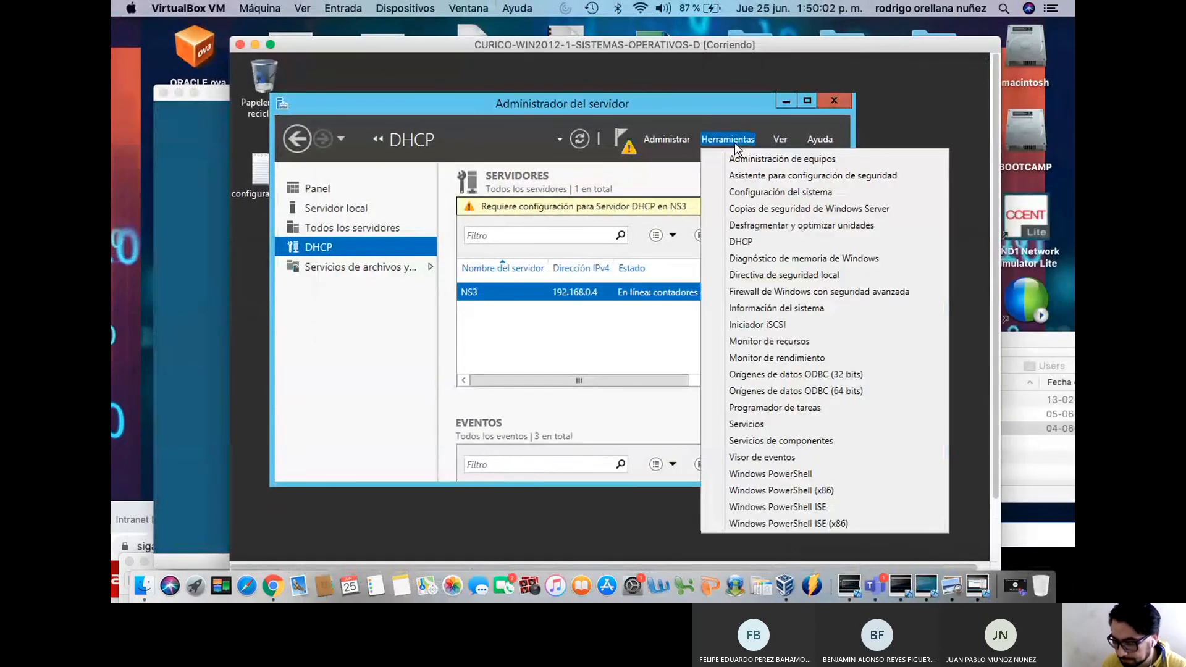
pyautogui.click(747, 241)
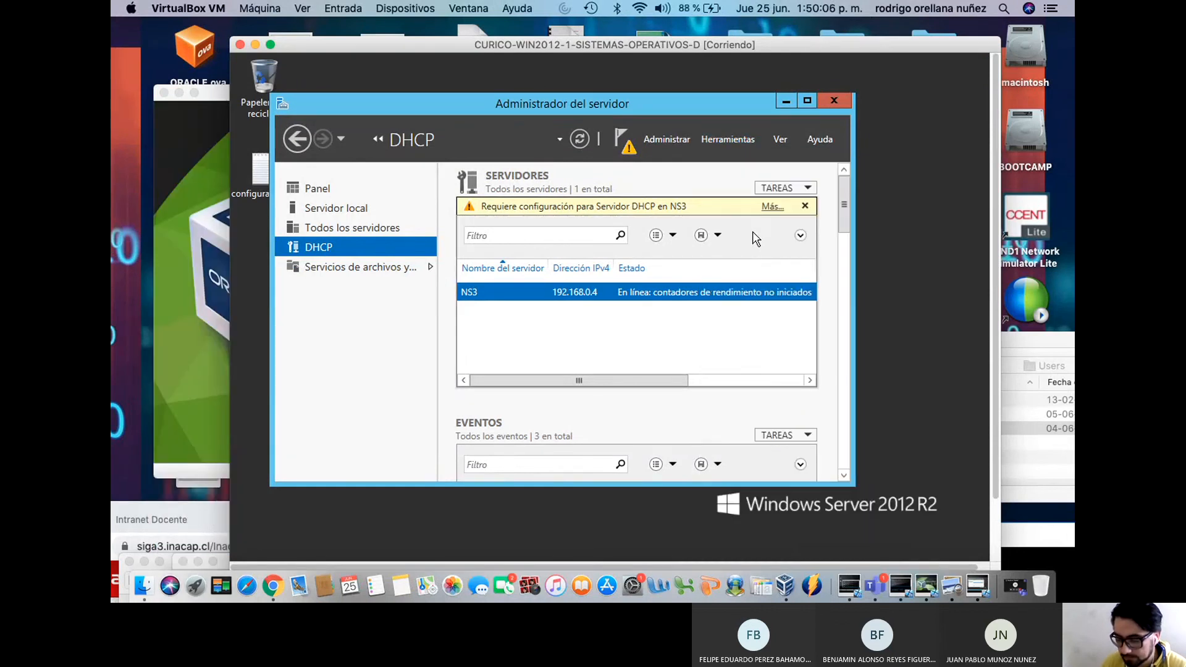
pyautogui.moveTo(636, 44); pyautogui.dragTo(703, 44)
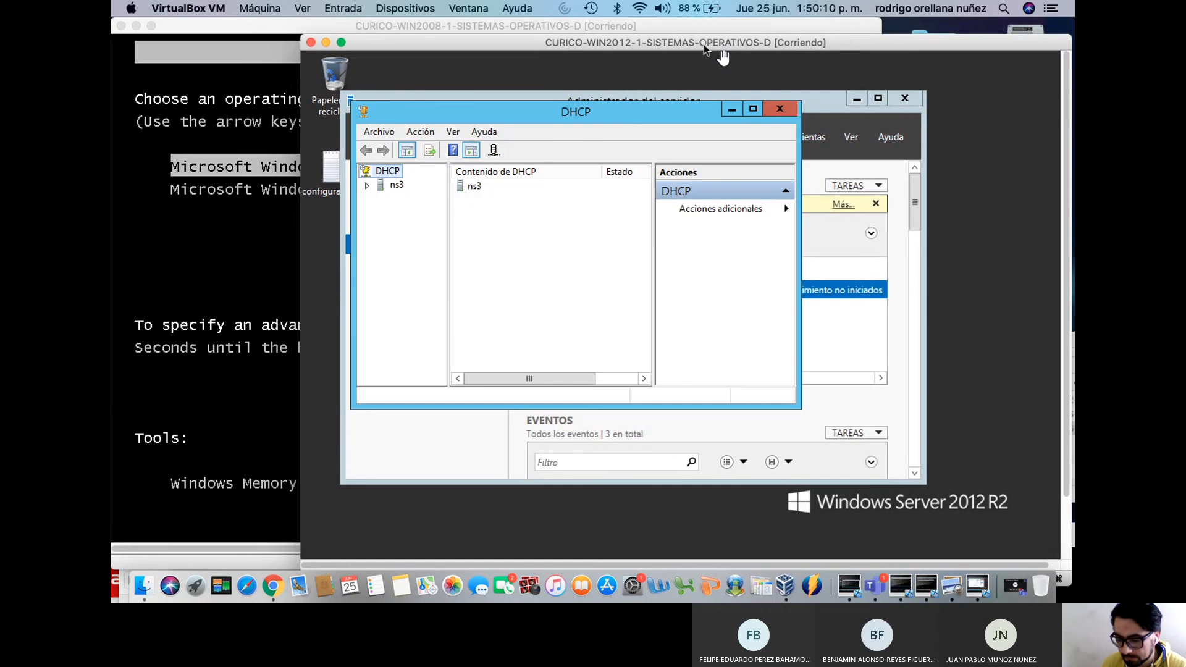
# Delete ns3 via Eliminar, confirm with Sí, and close the DHCP console
pyautogui.rightClick(386, 175)
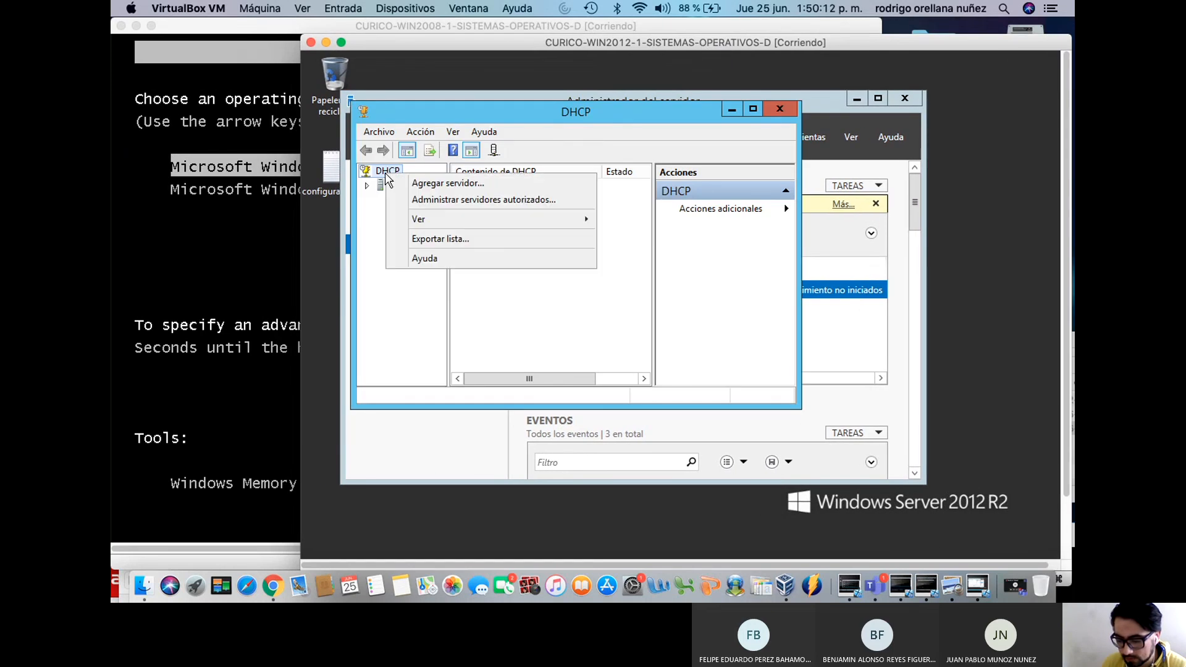
pyautogui.click(367, 186)
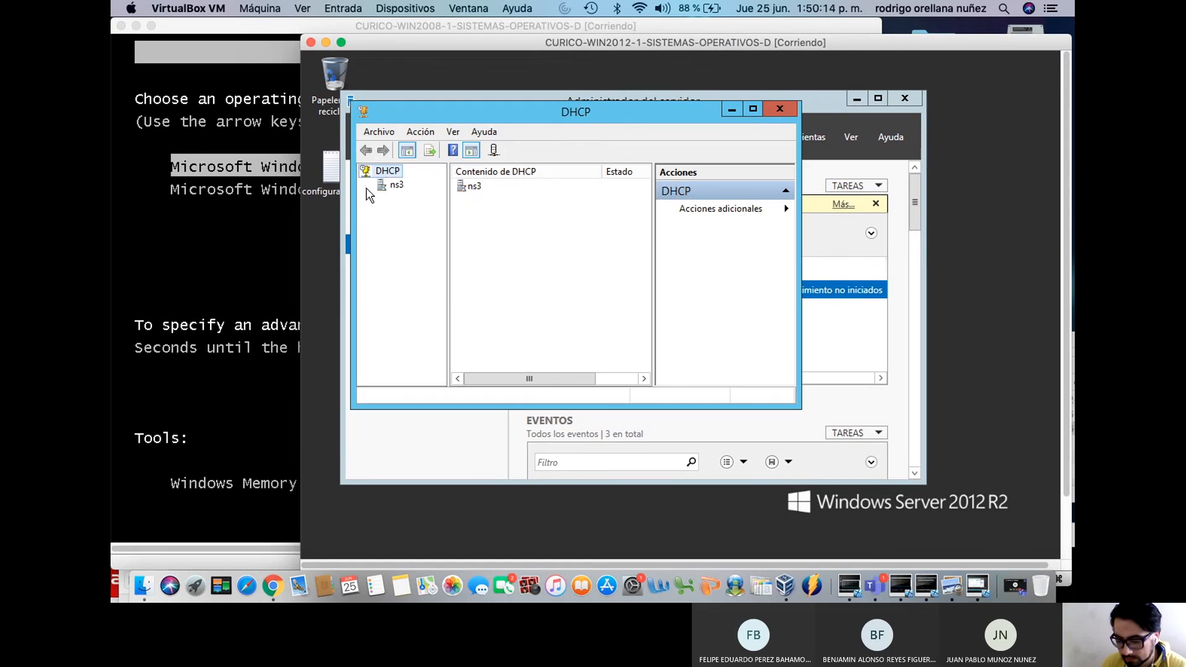
pyautogui.rightClick(383, 188)
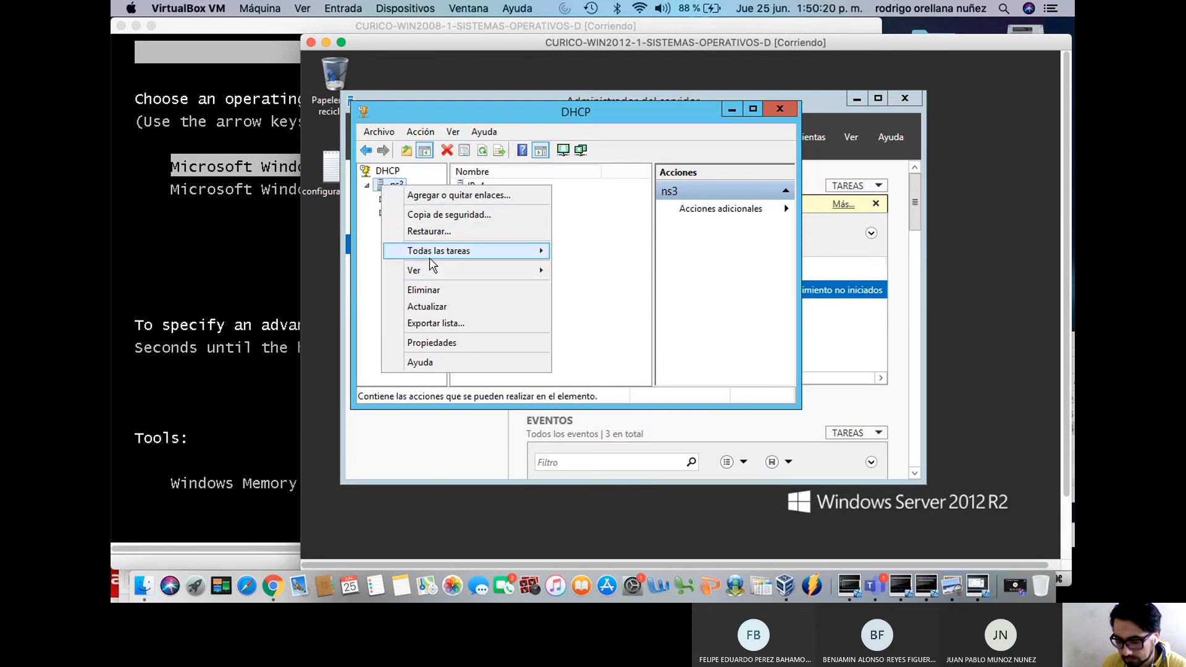
pyautogui.click(442, 291)
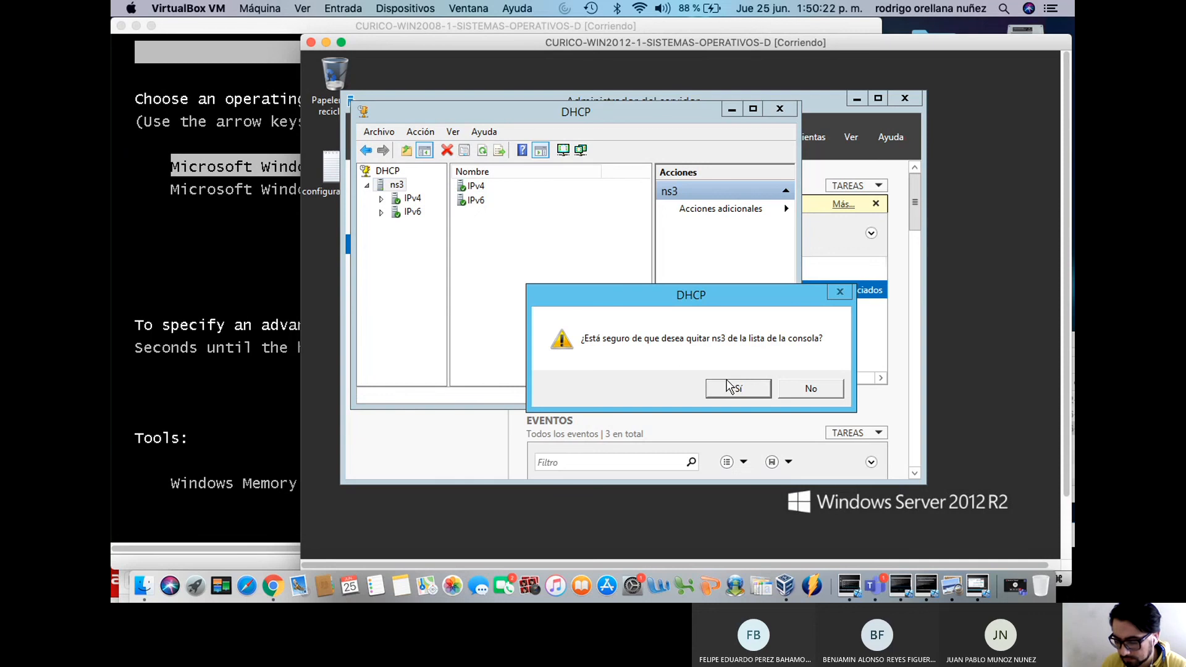
pyautogui.click(743, 389)
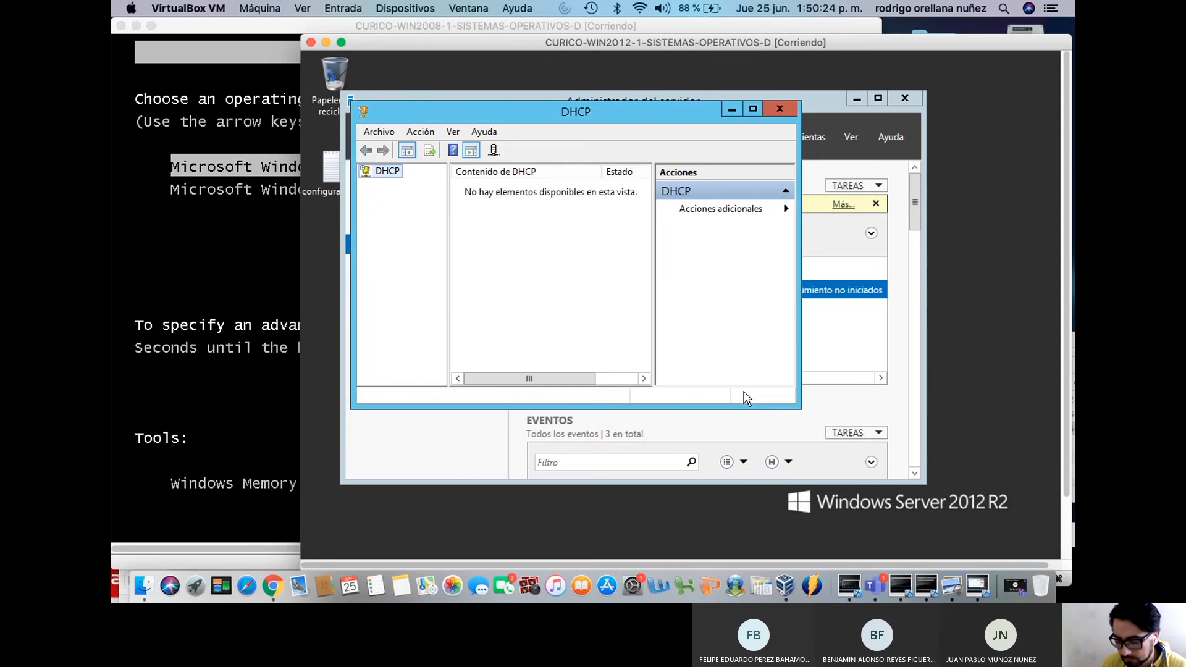
pyautogui.rightClick(379, 176)
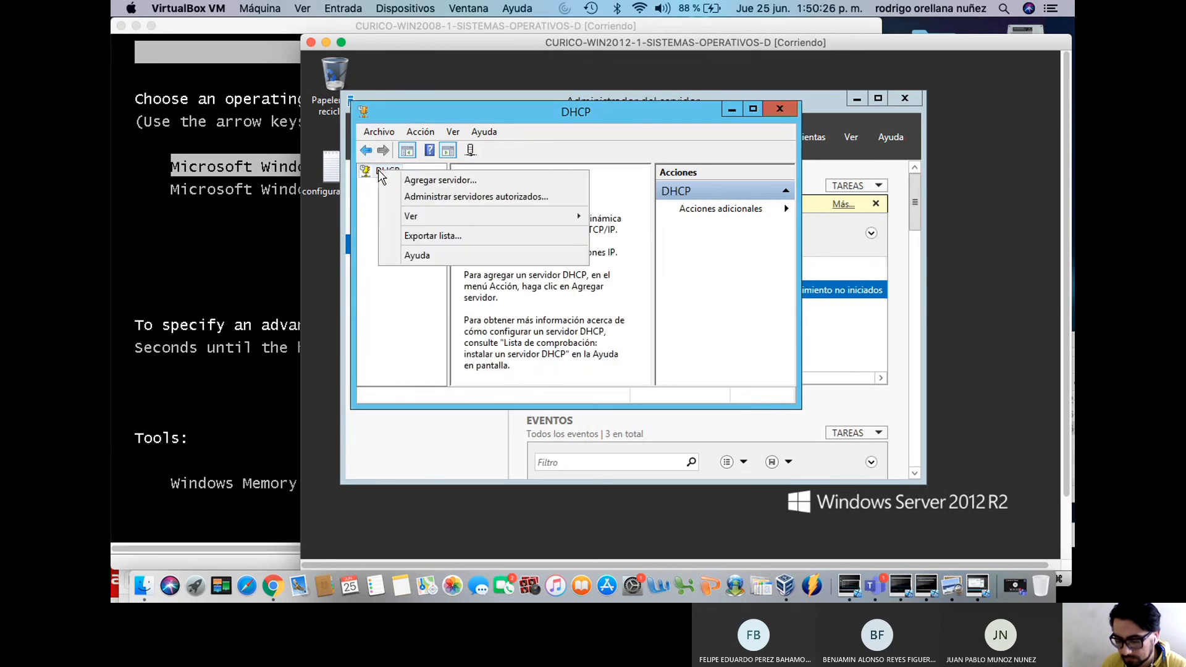
pyautogui.click(703, 230)
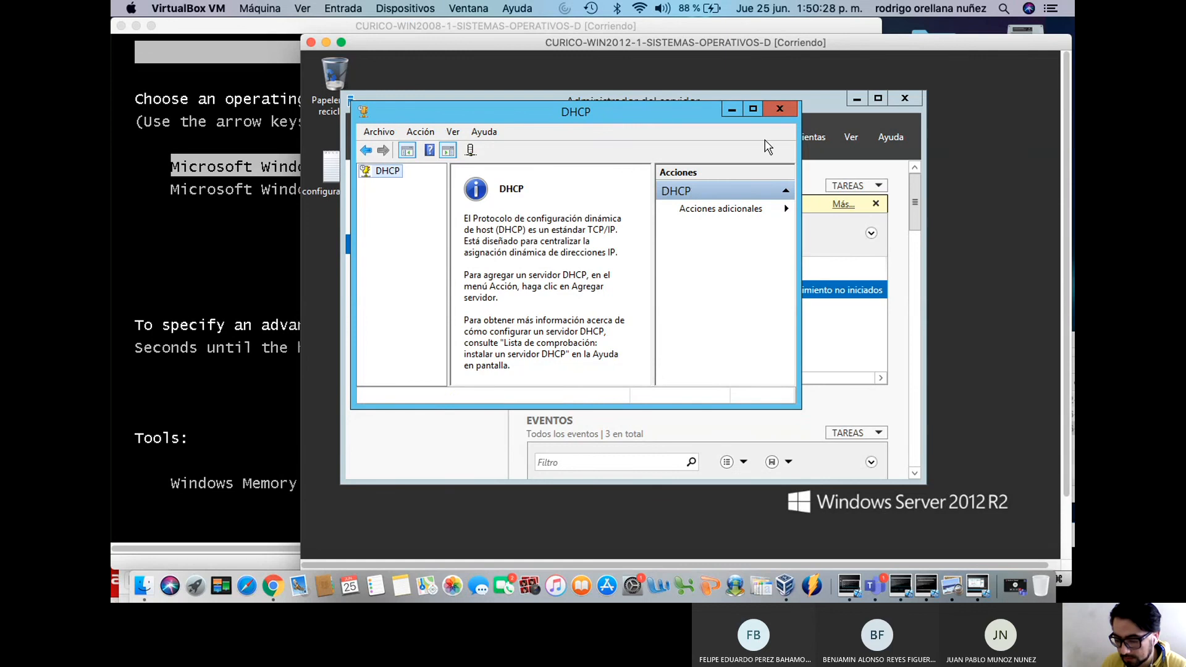
pyautogui.click(779, 109)
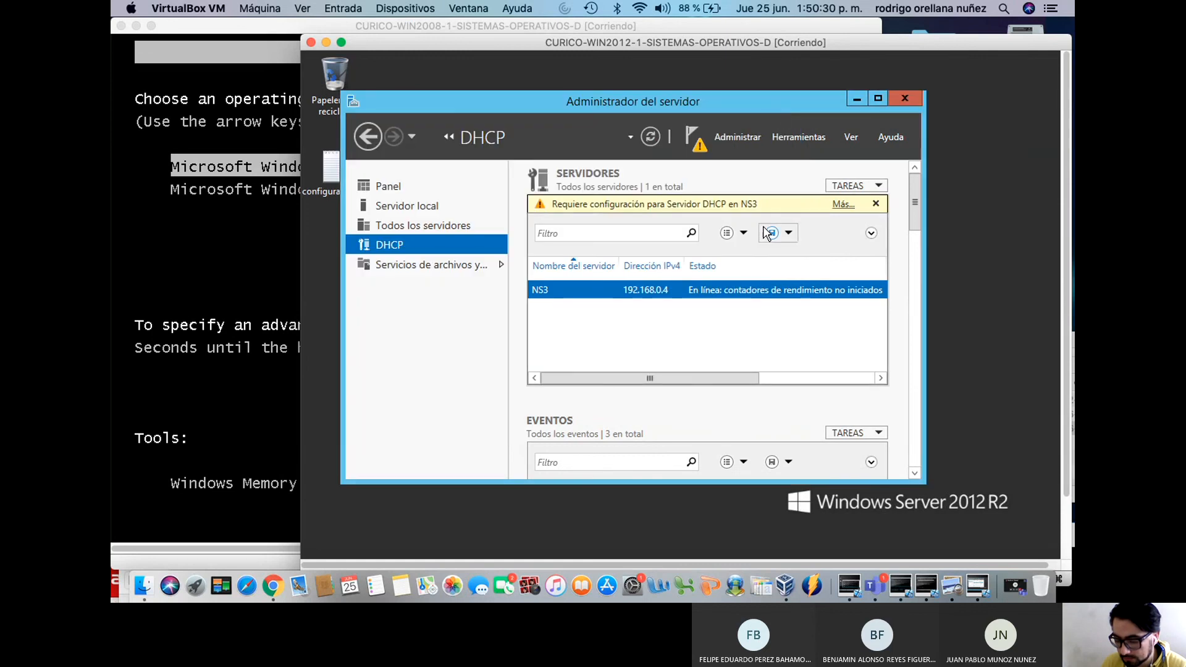
# Run Completar configuración de DHCP from the pending task and confirm creating the security groups
pyautogui.click(842, 205)
pyautogui.moveTo(735, 183); pyautogui.dragTo(680, 135)
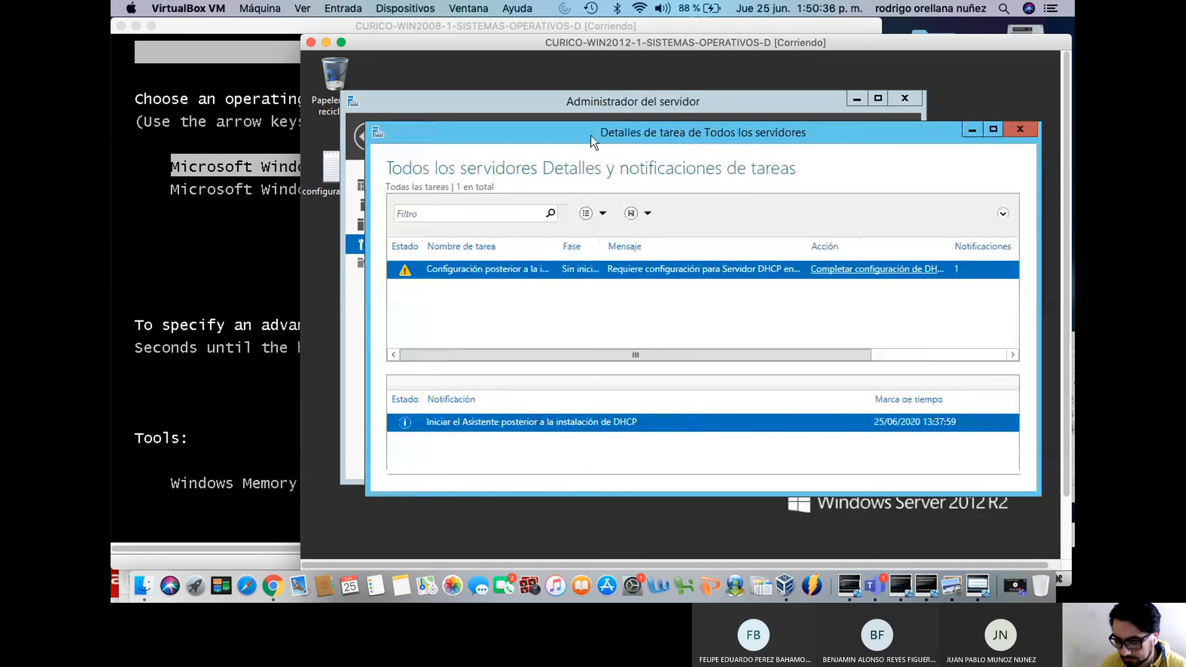
pyautogui.click(283, 30)
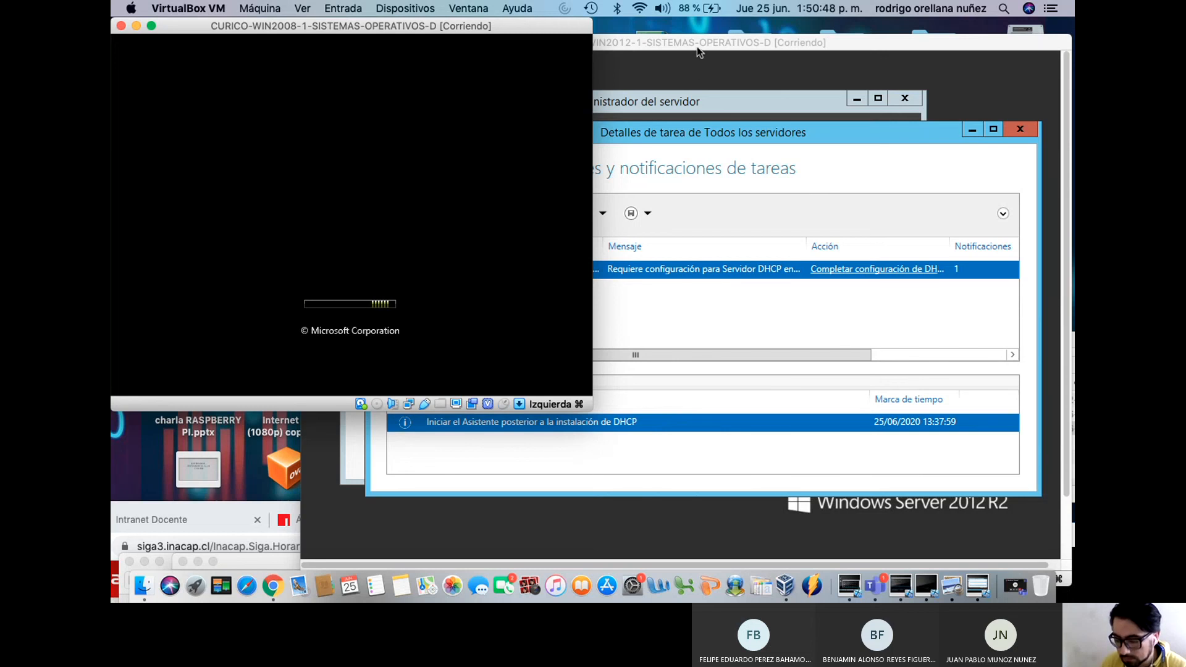
pyautogui.moveTo(697, 47); pyautogui.dragTo(629, 40)
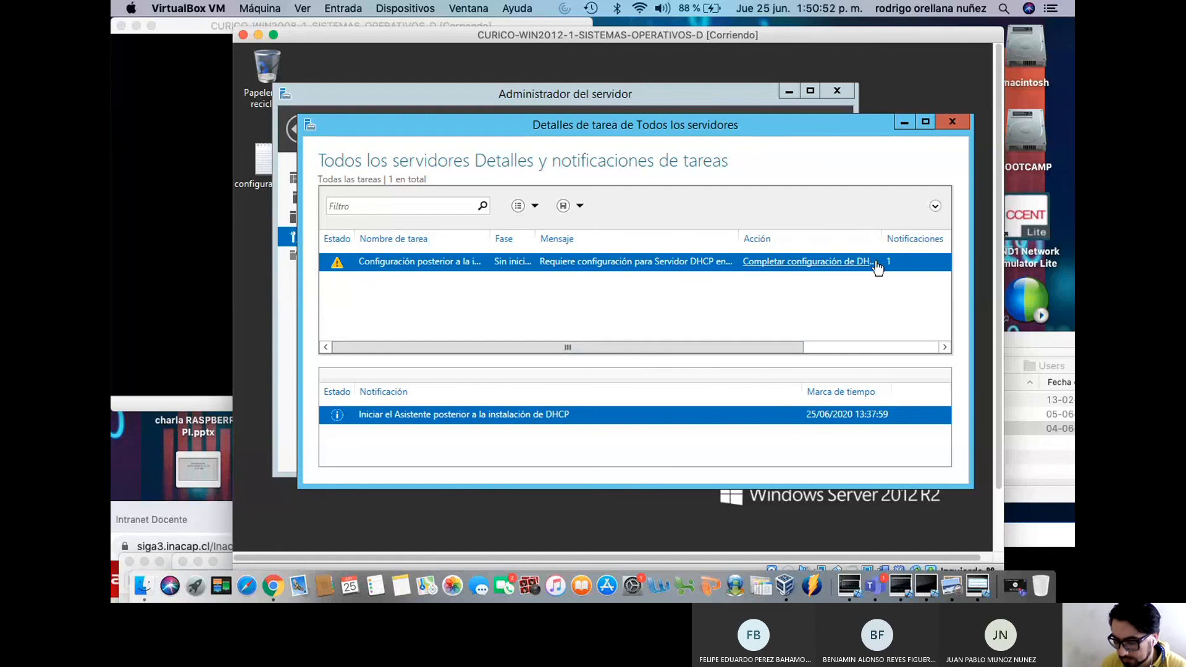
pyautogui.click(790, 270)
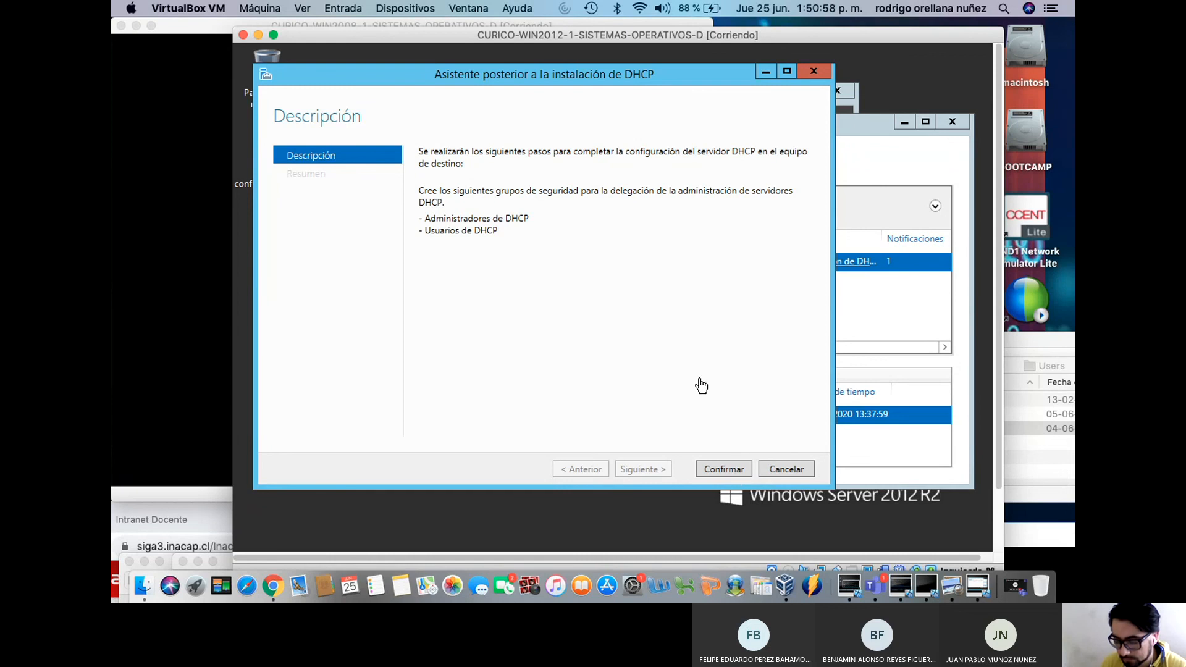
pyautogui.click(725, 470)
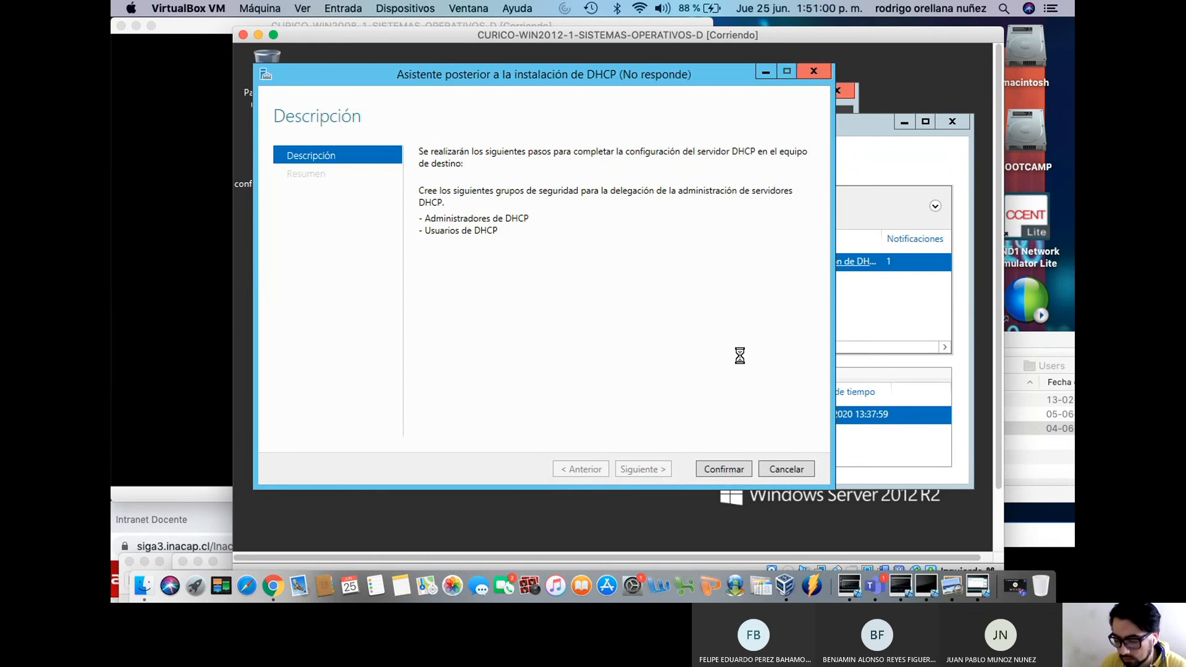
# Power off the frozen Windows Server 2012 VM with Apagar la máquina
pyautogui.moveTo(628, 43); pyautogui.dragTo(685, 49)
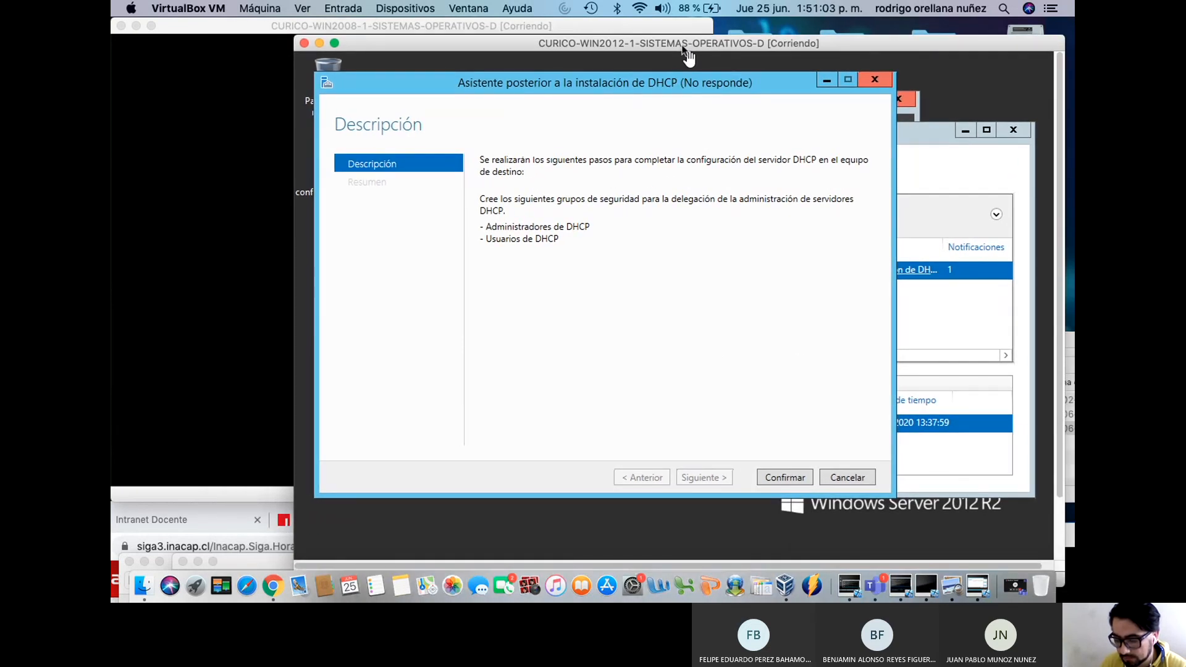
pyautogui.click(304, 43)
pyautogui.click(739, 164)
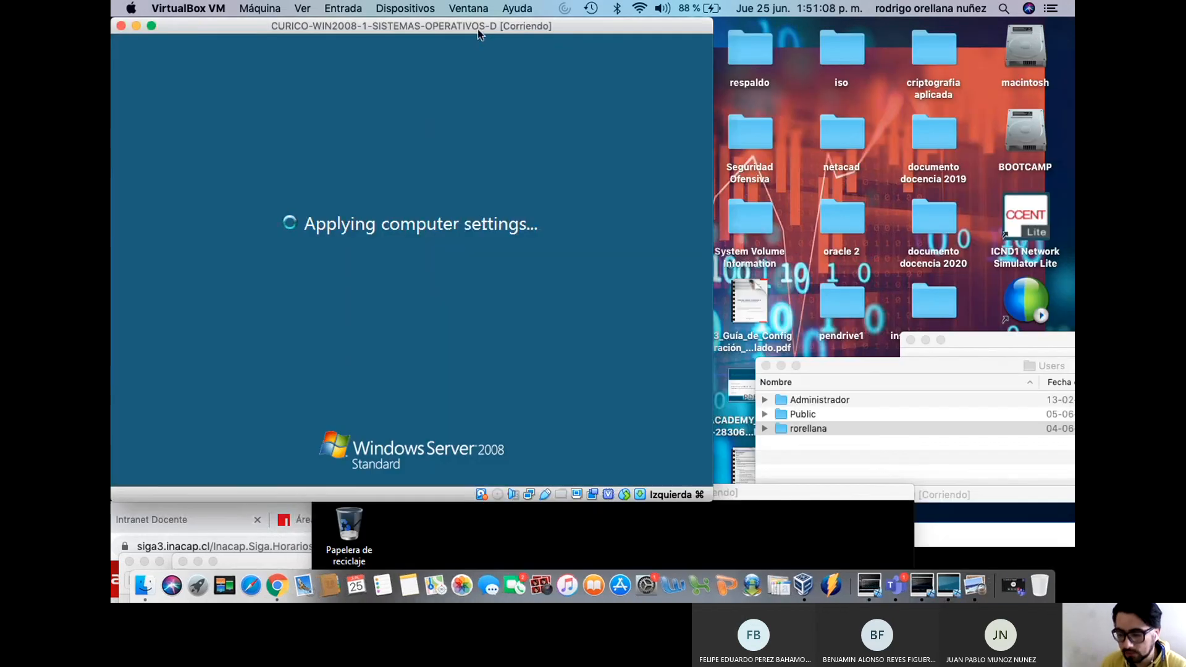
# Rerun ipconfig /renew on the Windows 7 client
pyautogui.moveTo(476, 28); pyautogui.dragTo(486, 28)
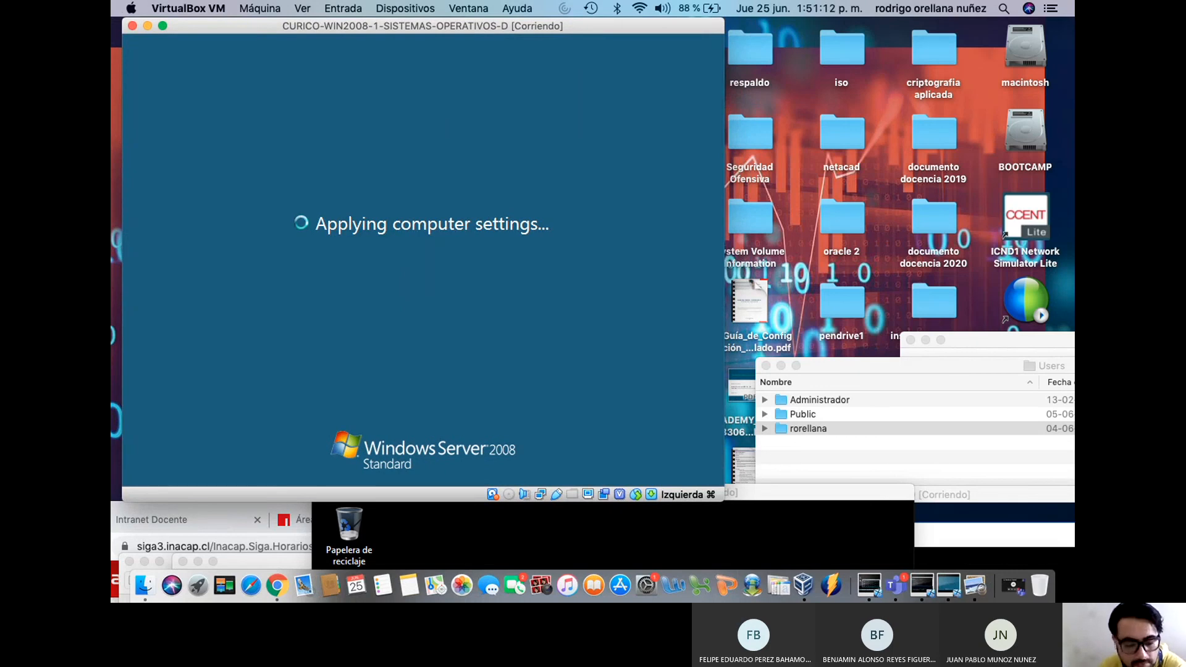
pyautogui.moveTo(808, 494); pyautogui.dragTo(851, 135)
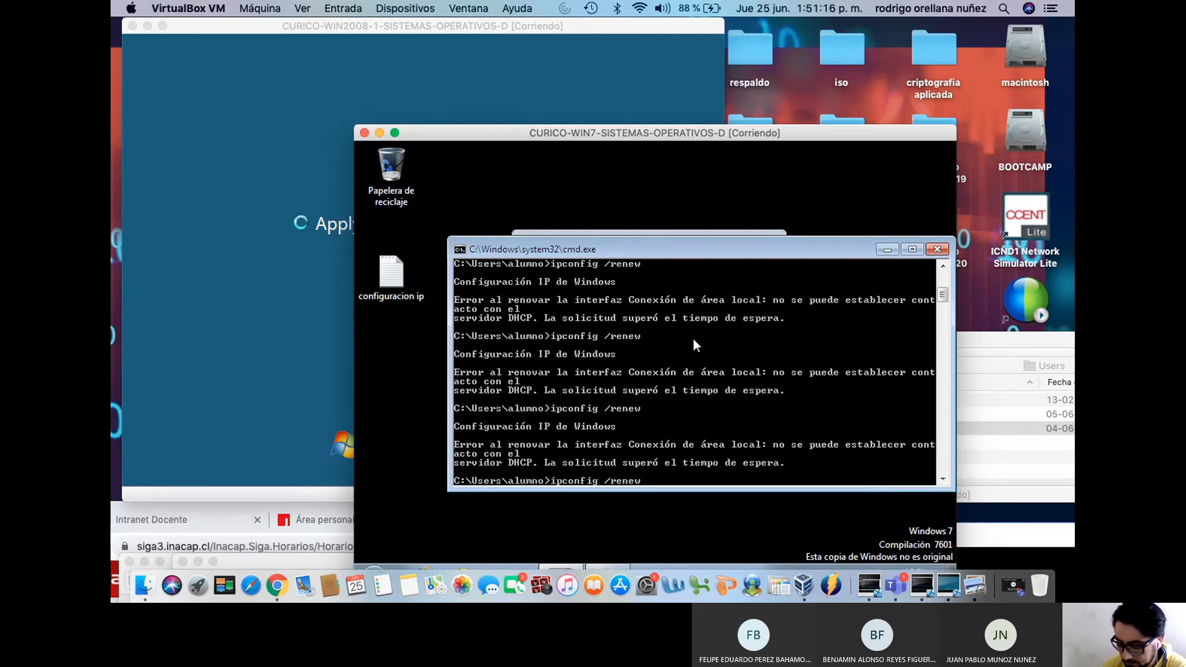
pyautogui.press('Up')
pyautogui.press('Return')
pyautogui.moveTo(528, 126); pyautogui.dragTo(684, 290)
# Send Ctrl-Alt-Del to the Windows Server 2008 VM and sign in as Administrator
pyautogui.click(352, 37)
pyautogui.click(343, 8)
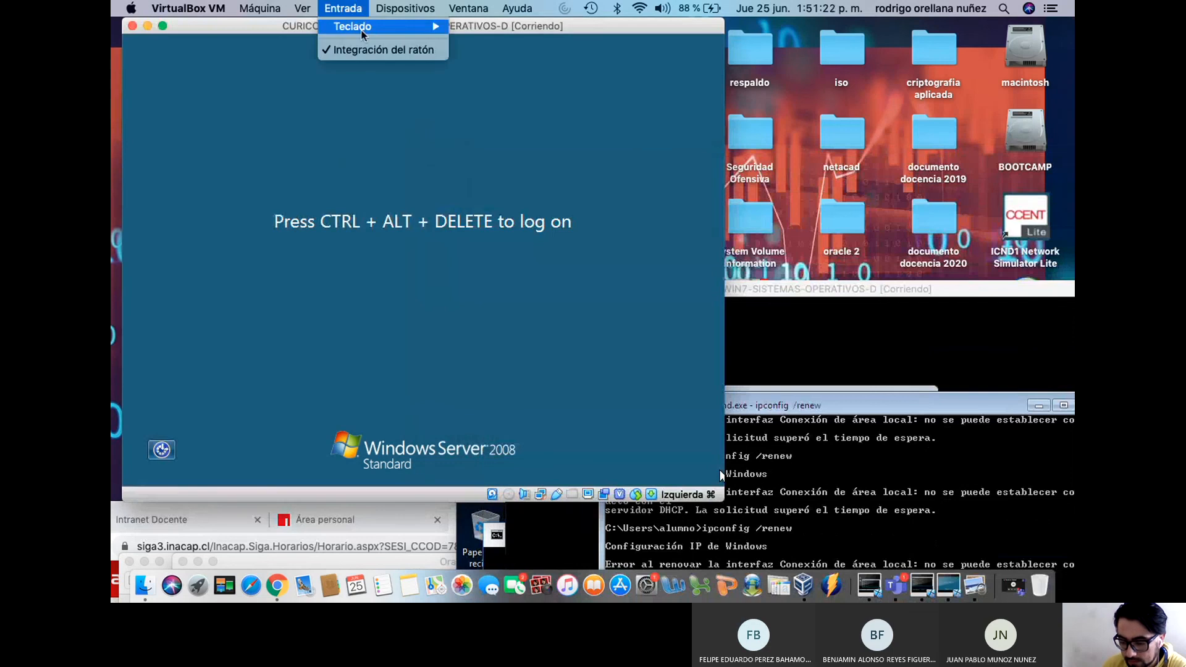
pyautogui.moveTo(371, 26)
pyautogui.click(477, 56)
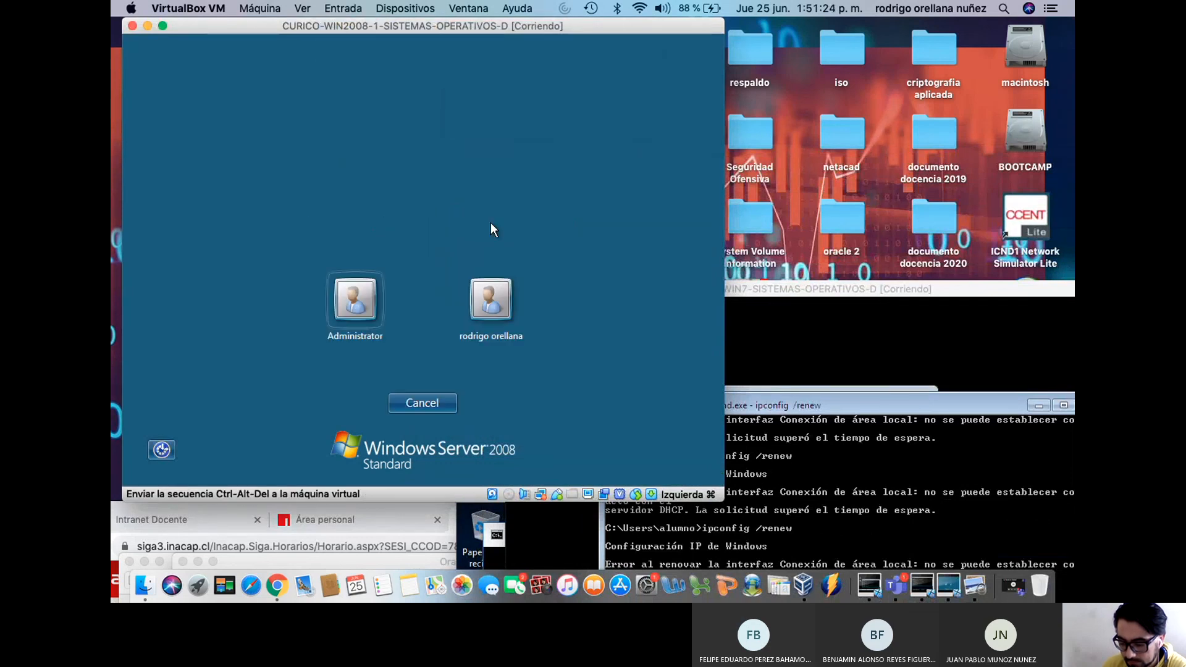
pyautogui.click(377, 295)
pyautogui.write('••••••')
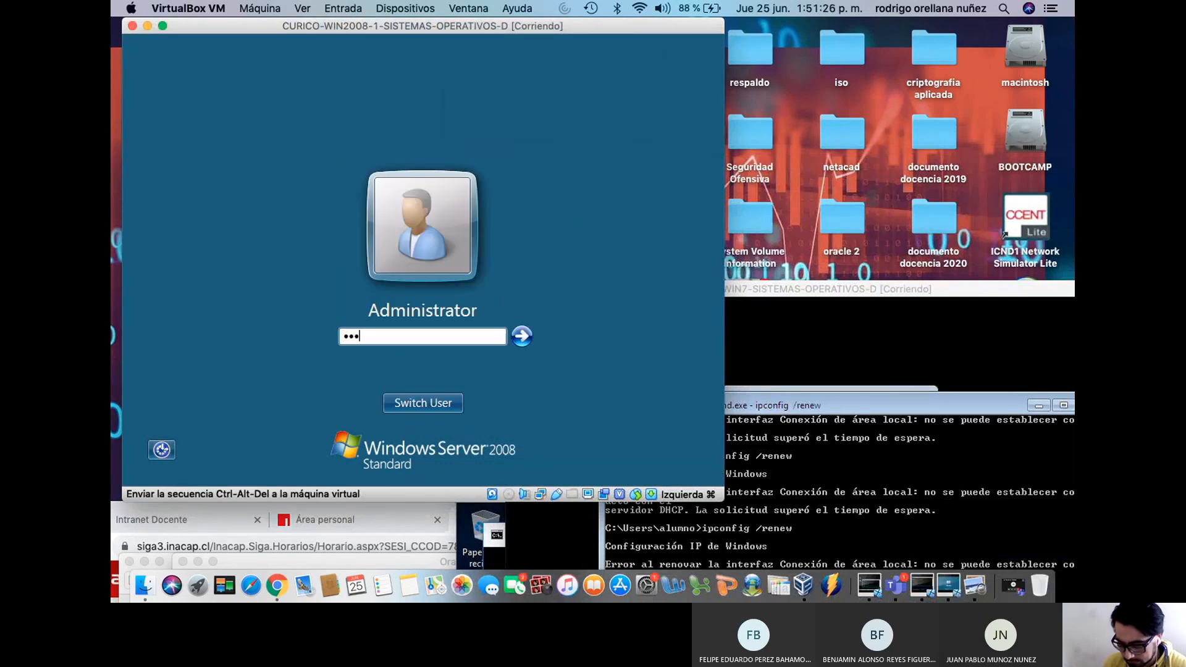
pyautogui.press('Return')
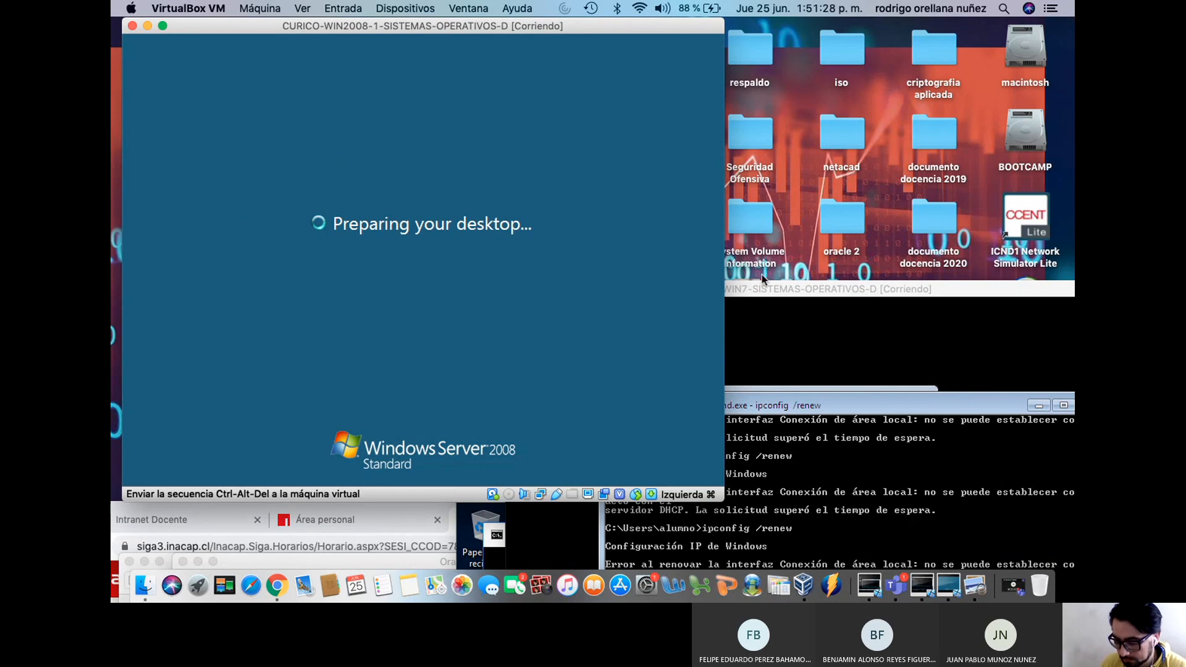
# Rerun ipconfig /renew on the Windows 10 client
pyautogui.moveTo(768, 289); pyautogui.dragTo(668, 169)
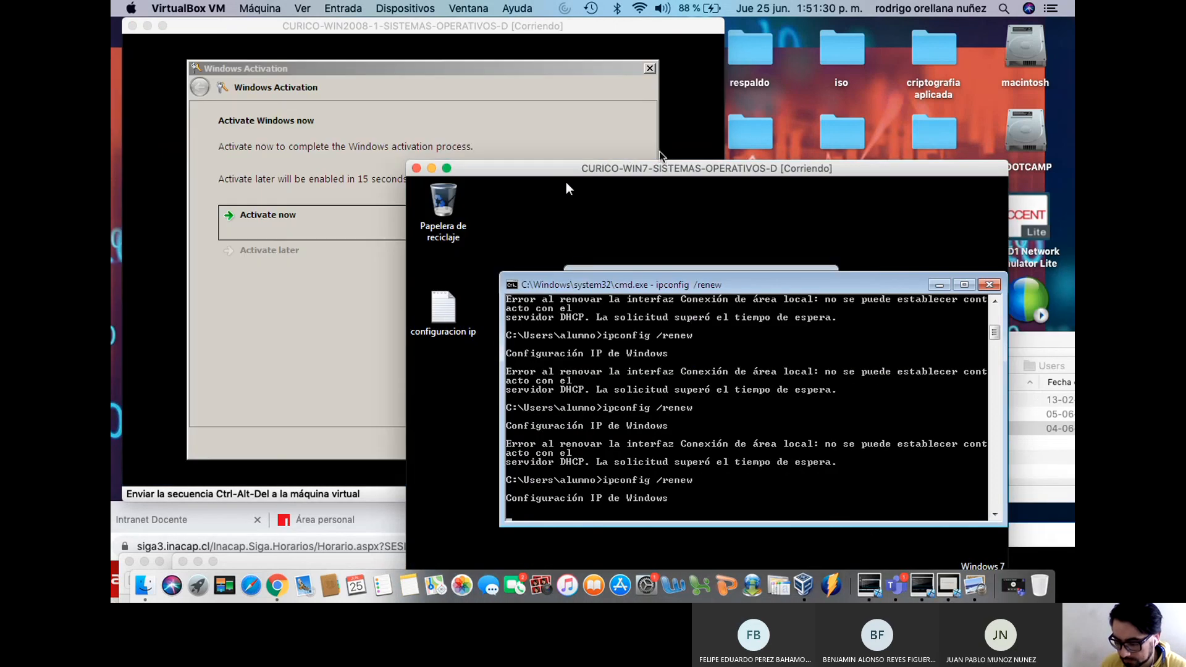
pyautogui.moveTo(637, 172); pyautogui.dragTo(494, 501)
pyautogui.moveTo(899, 495); pyautogui.dragTo(830, 137)
pyautogui.press('Up')
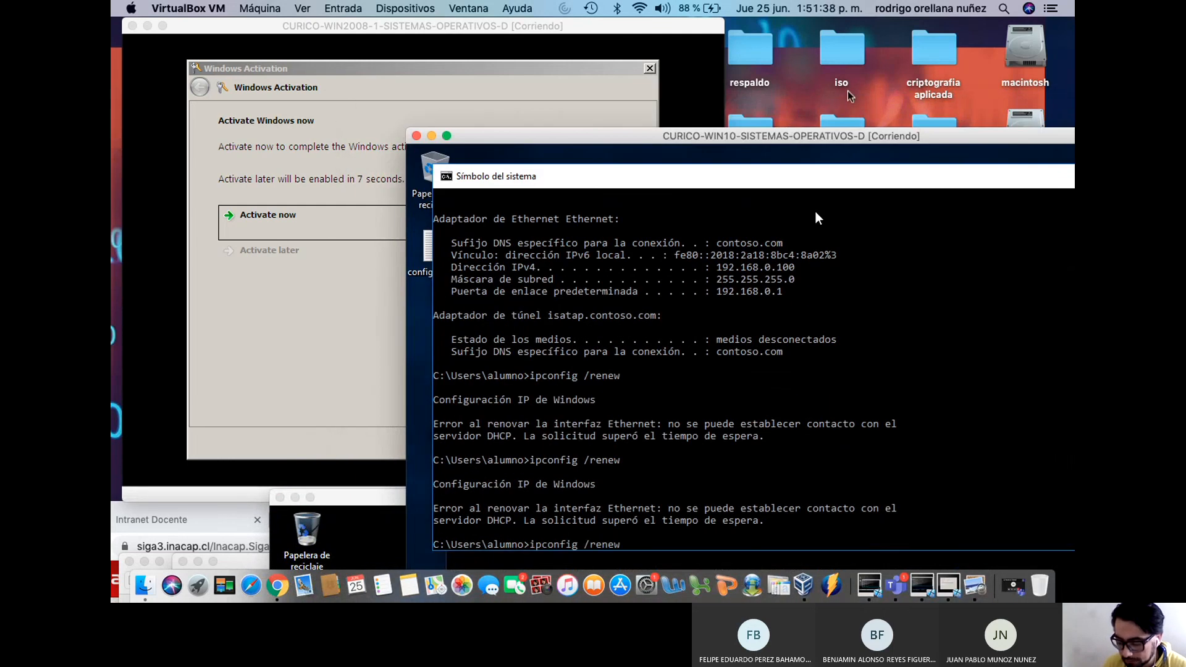
pyautogui.press('Return')
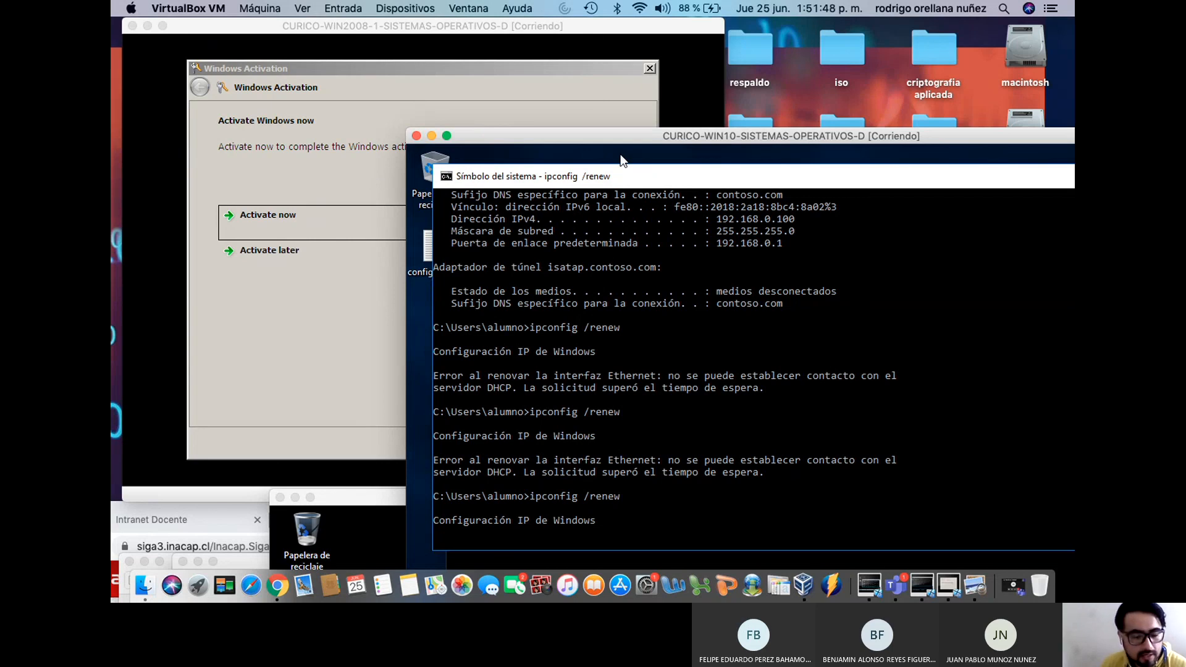
# Postpone Windows activation on the Windows Server 2008 VM
pyautogui.click(547, 26)
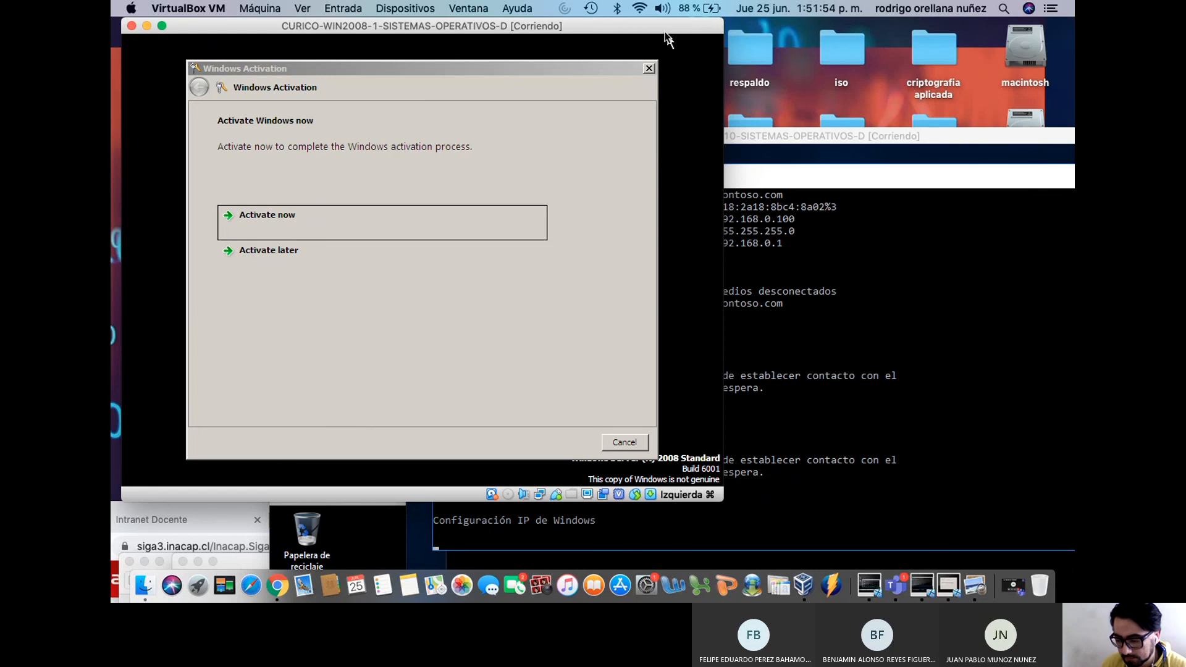
pyautogui.moveTo(663, 28); pyautogui.dragTo(696, 29)
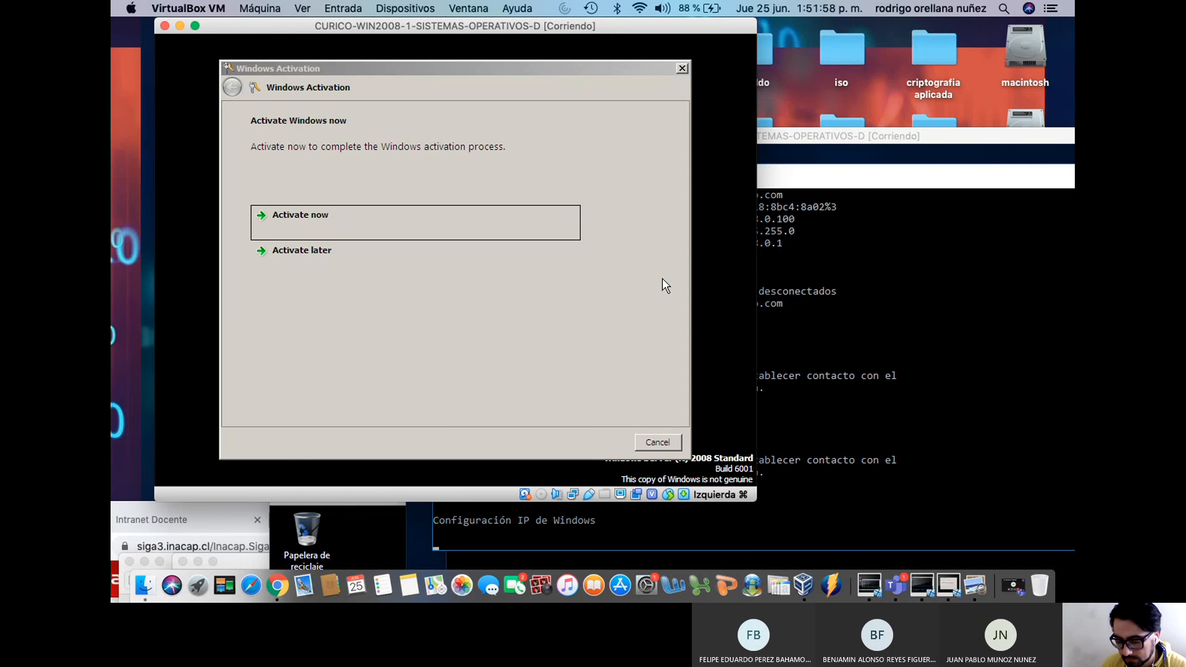
pyautogui.click(567, 265)
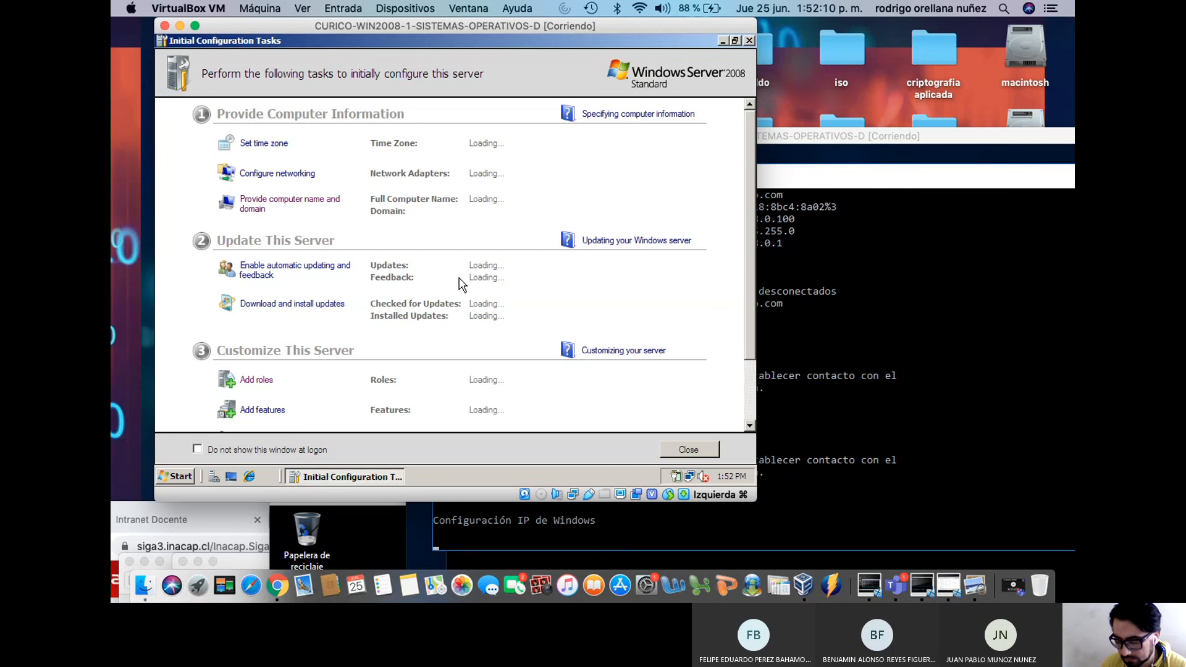
# Launch Server Manager on the Windows Server 2008 VM
pyautogui.click(178, 477)
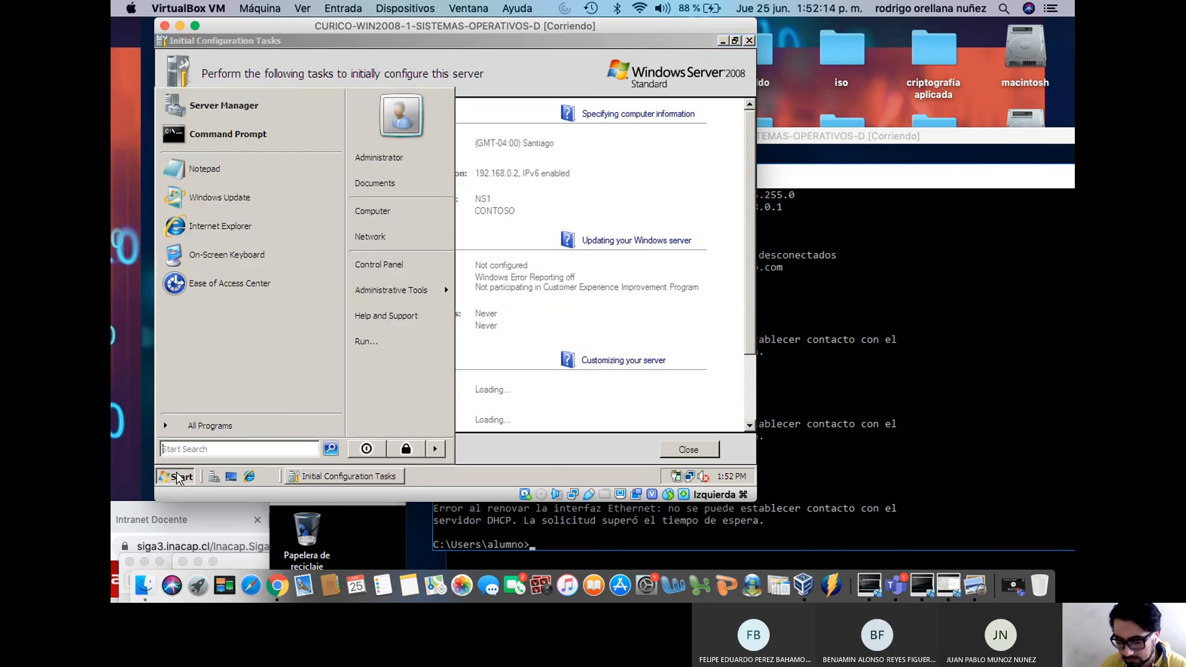
pyautogui.click(283, 426)
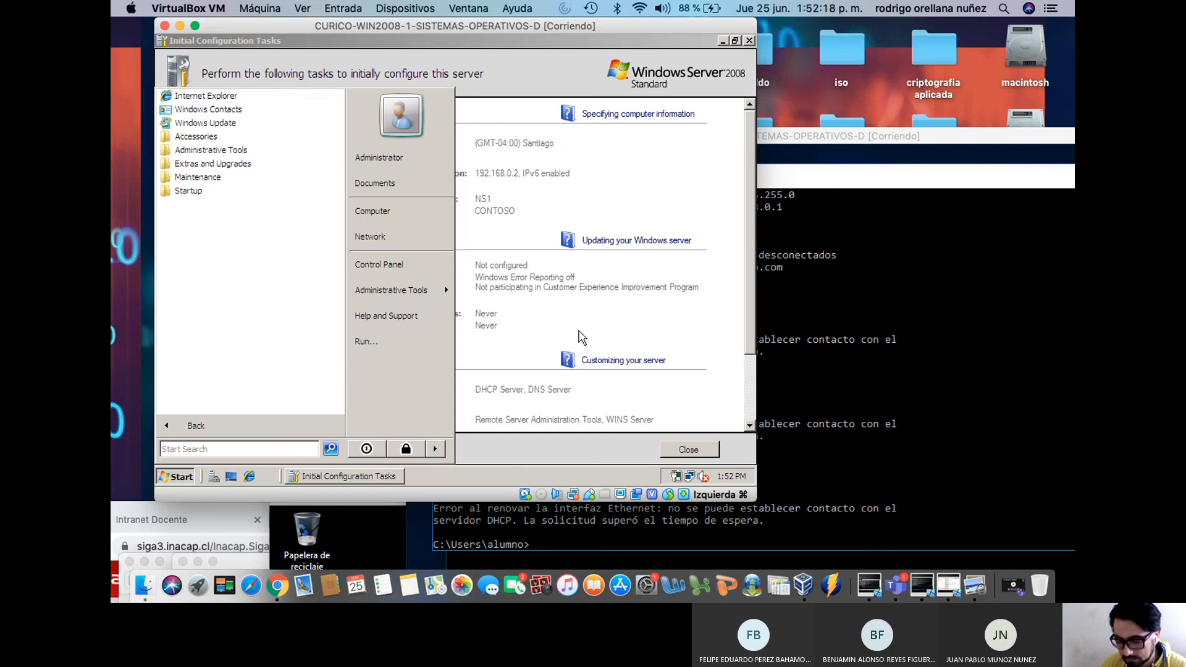
pyautogui.click(649, 326)
pyautogui.click(221, 475)
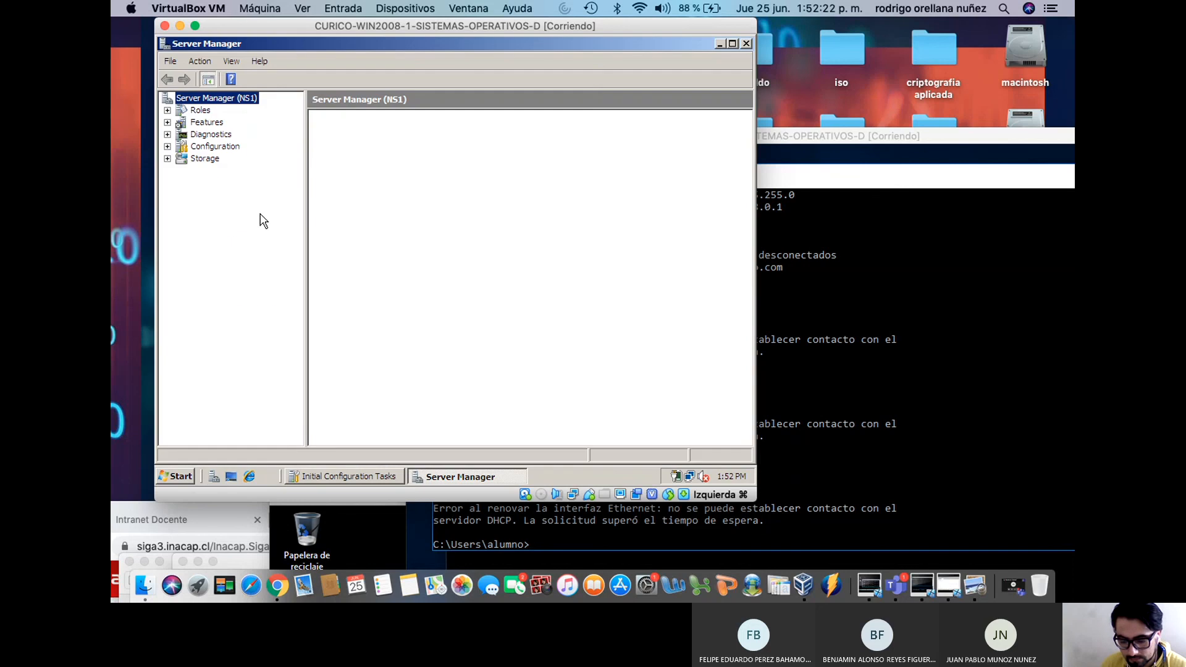
# Expand Roles > DHCP Server > ns1 > IPv4 down to the 192.168.0.0 scope and widen the tree pane
pyautogui.click(185, 122)
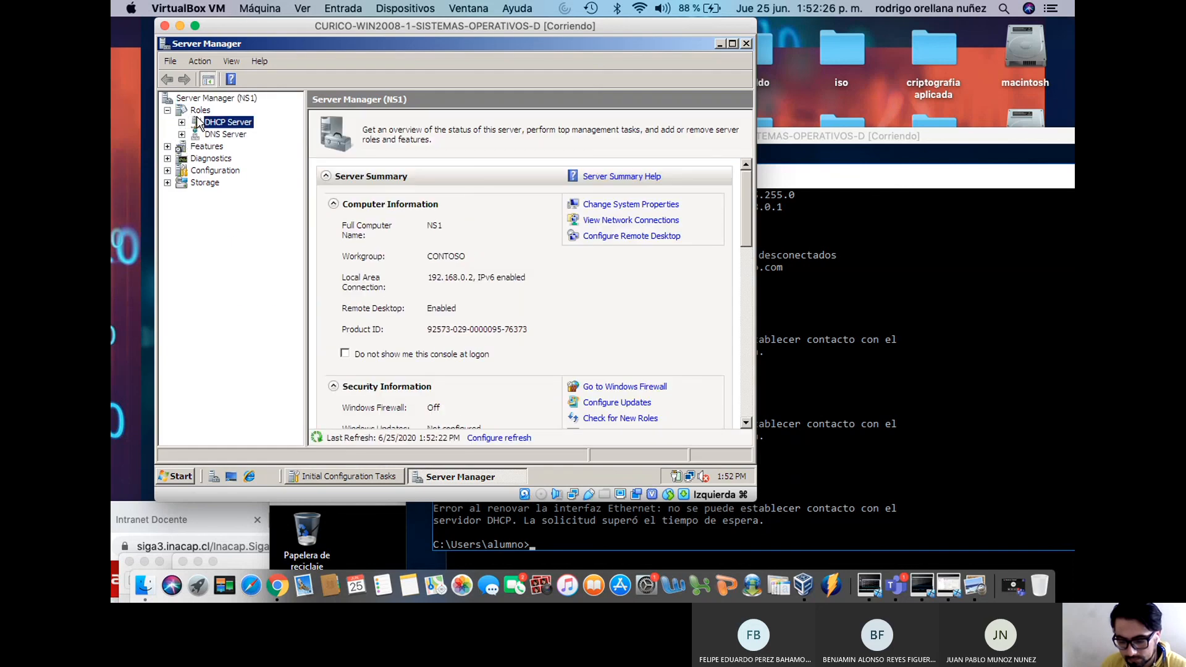
pyautogui.click(182, 122)
pyautogui.click(197, 135)
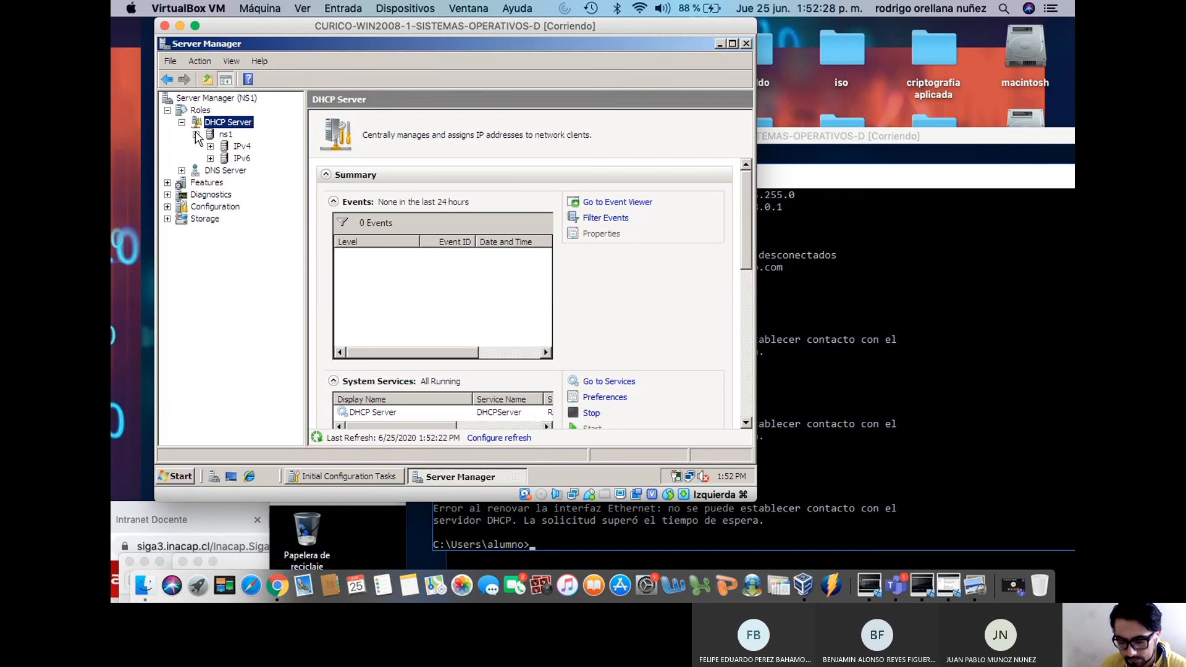
pyautogui.click(210, 147)
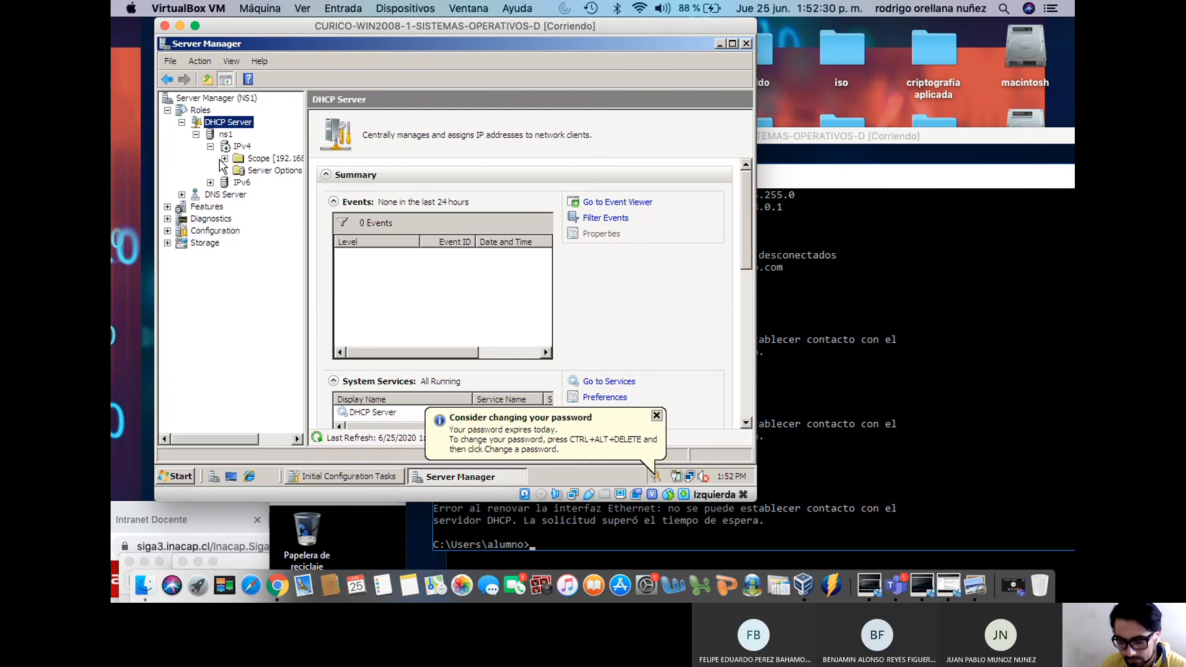
pyautogui.click(224, 158)
pyautogui.moveTo(306, 203); pyautogui.dragTo(555, 203)
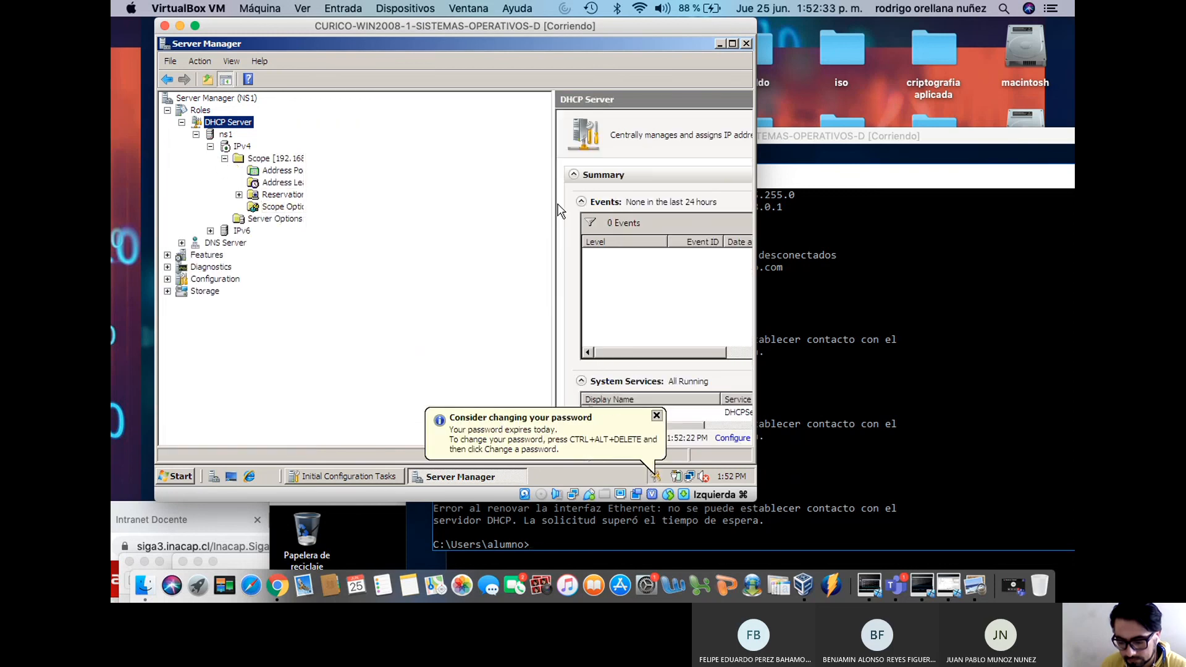
# Review the scope's Address Pool ranges, its empty Address Leases and its Reservations
pyautogui.click(306, 170)
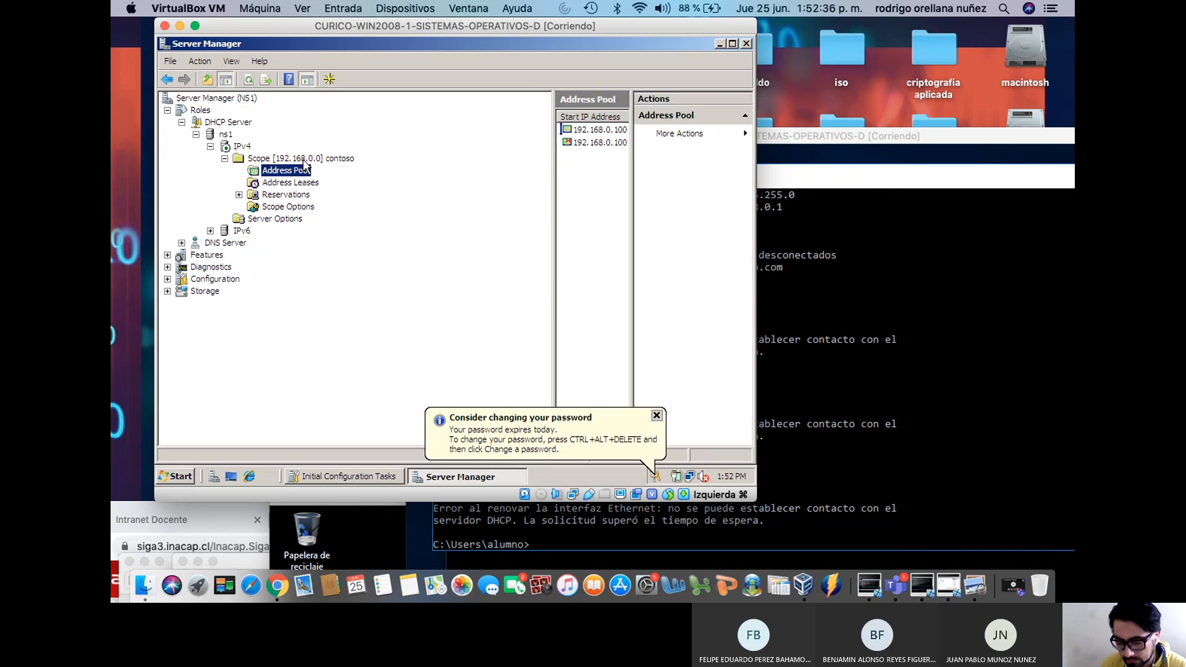
pyautogui.click(303, 160)
pyautogui.moveTo(553, 197); pyautogui.dragTo(425, 198)
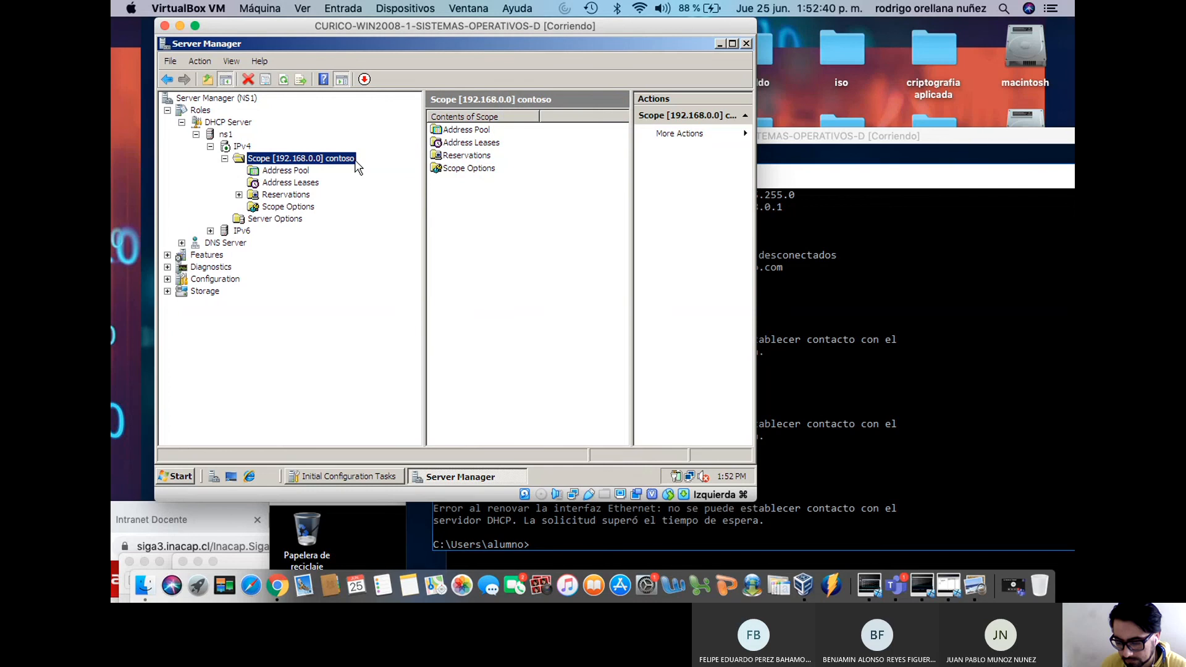
pyautogui.click(286, 173)
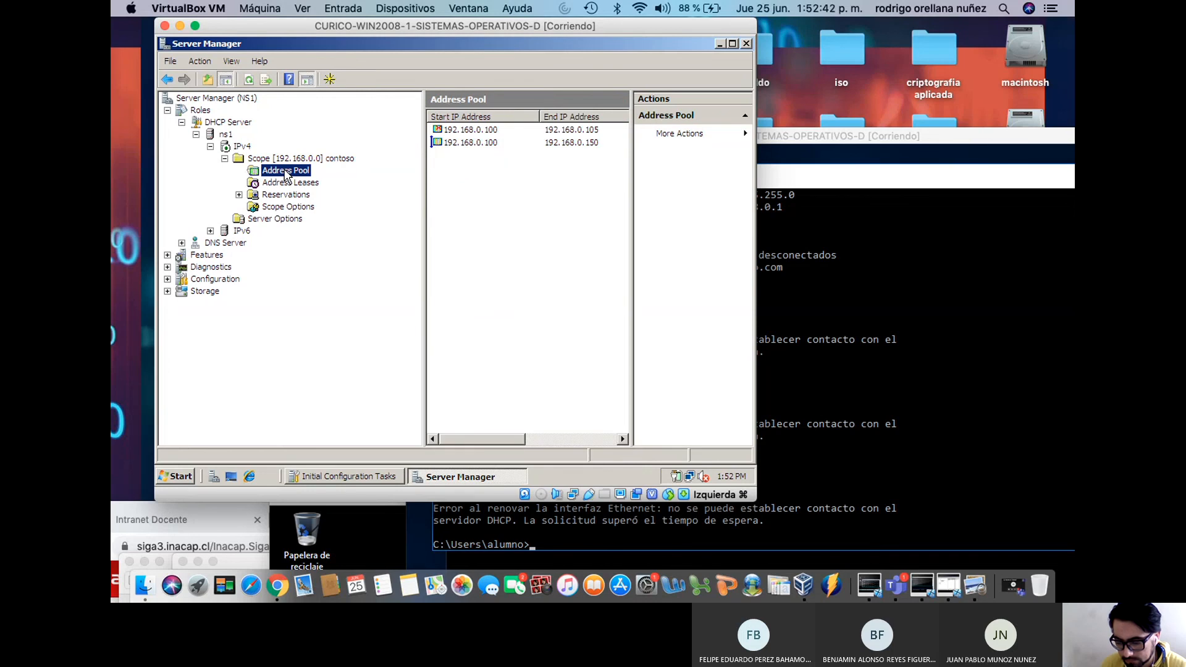
pyautogui.click(286, 184)
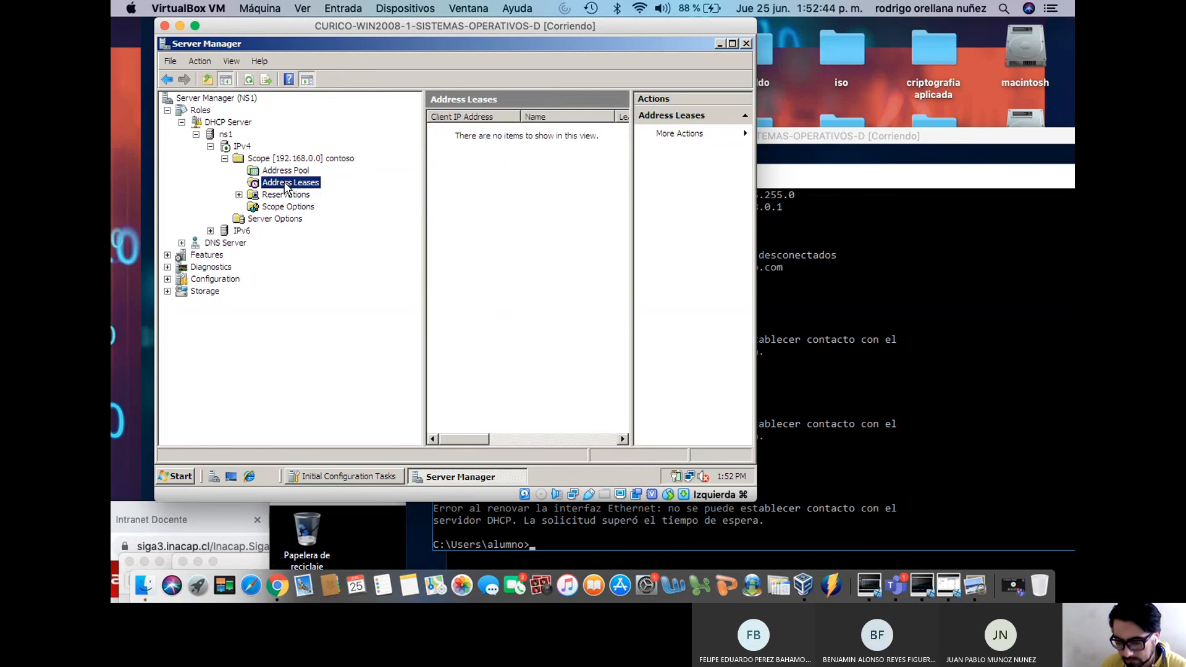
pyautogui.rightClick(432, 204)
pyautogui.click(451, 213)
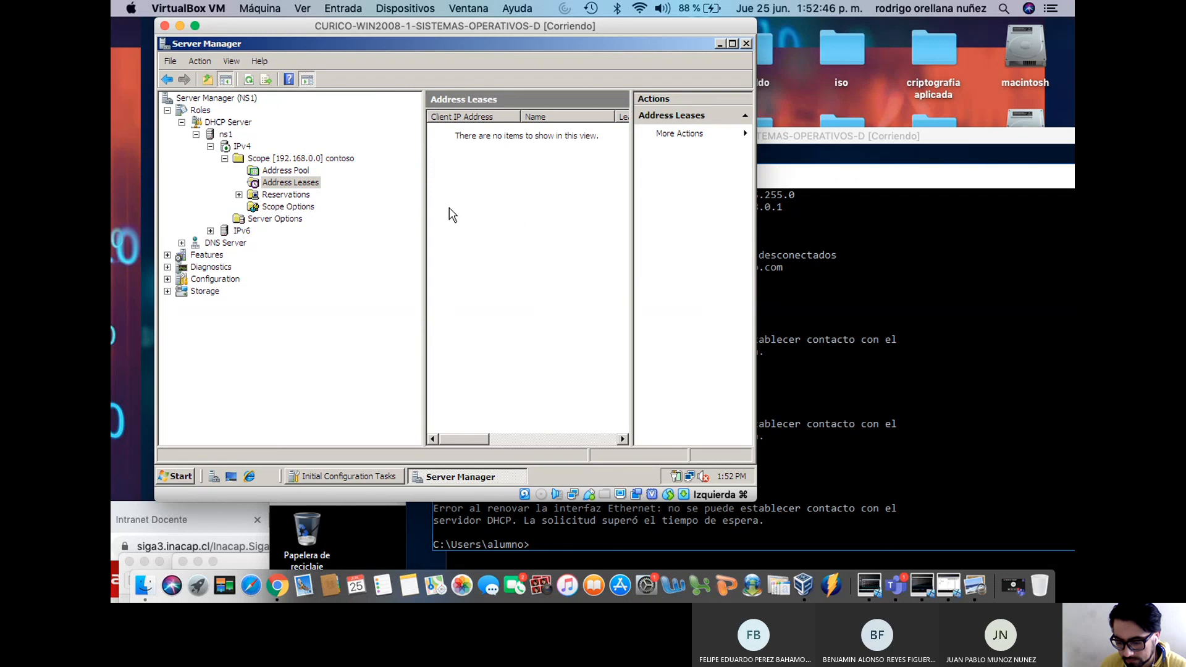
pyautogui.click(305, 197)
# List the Scope Options and check the 015 DNS Domain Name value
pyautogui.click(269, 208)
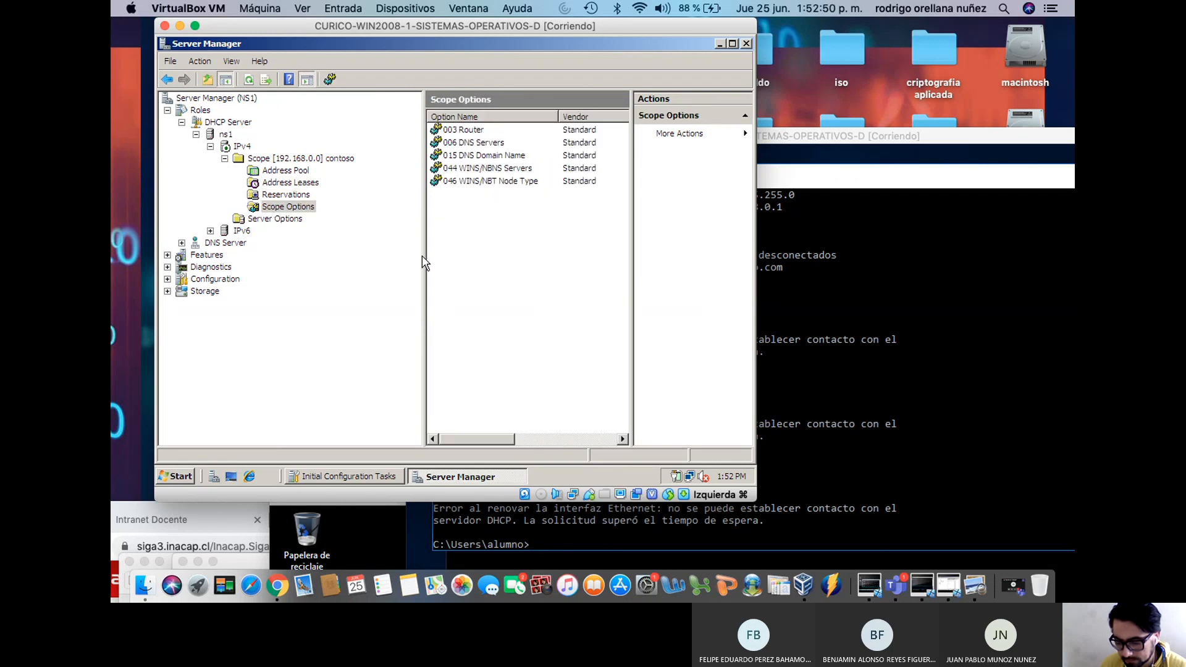
pyautogui.moveTo(424, 260); pyautogui.dragTo(311, 242)
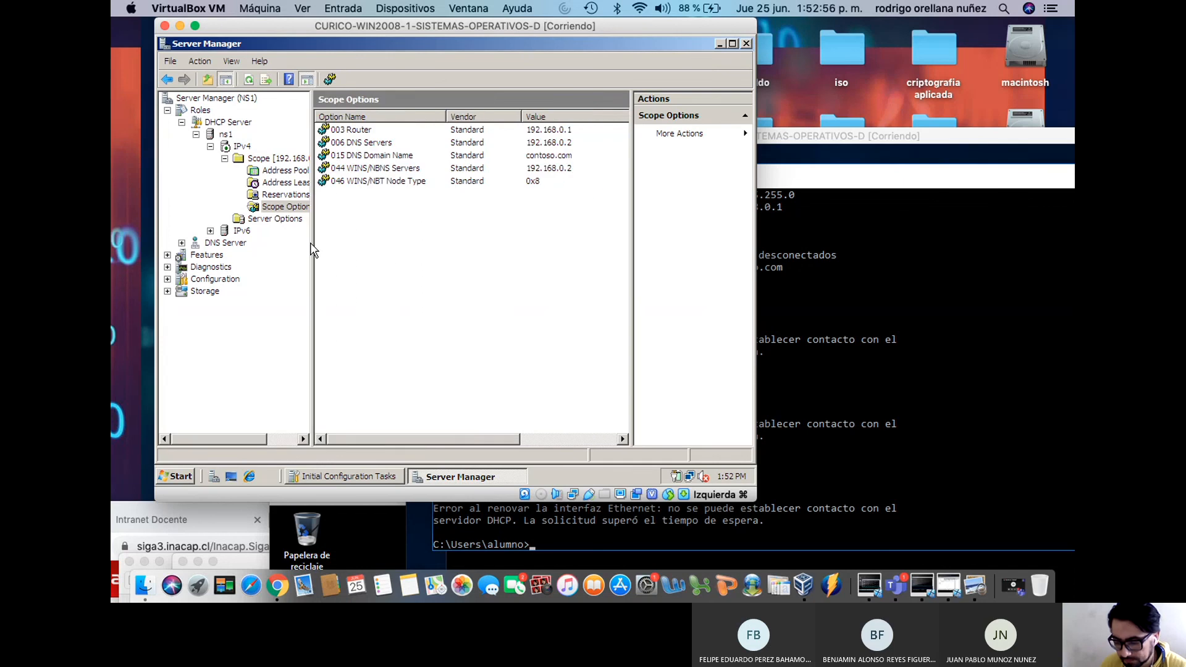
pyautogui.click(391, 162)
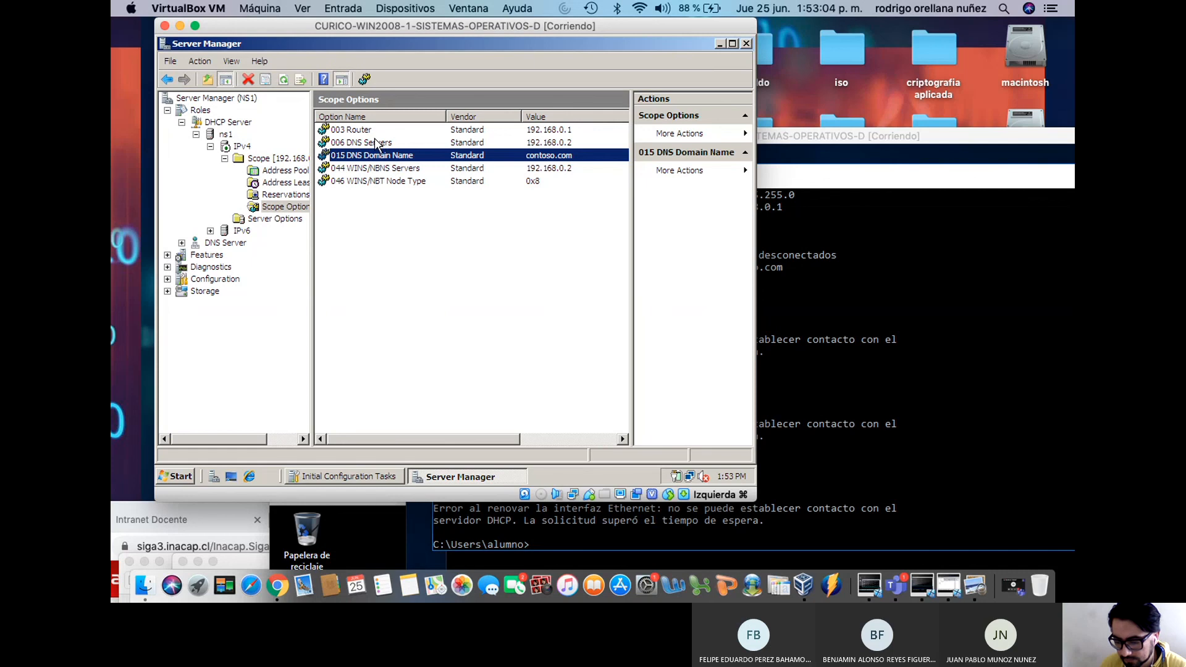
pyautogui.click(286, 170)
pyautogui.click(286, 159)
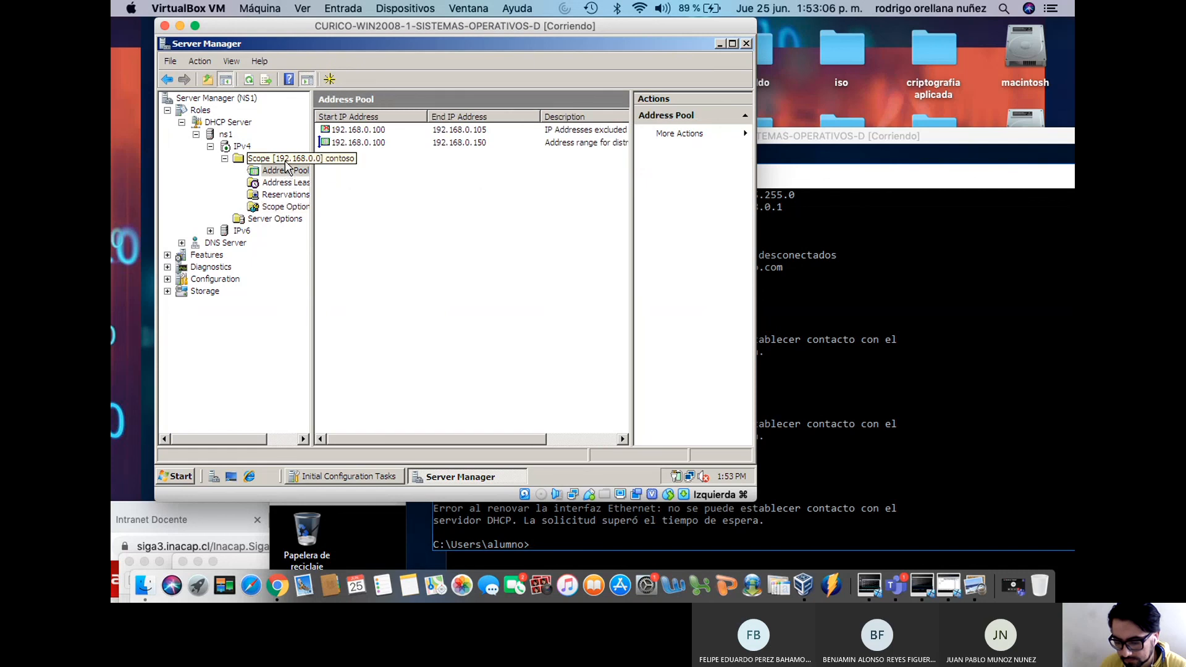
# Reconcile and verify the scope database, confirming it is consistent
pyautogui.rightClick(286, 163)
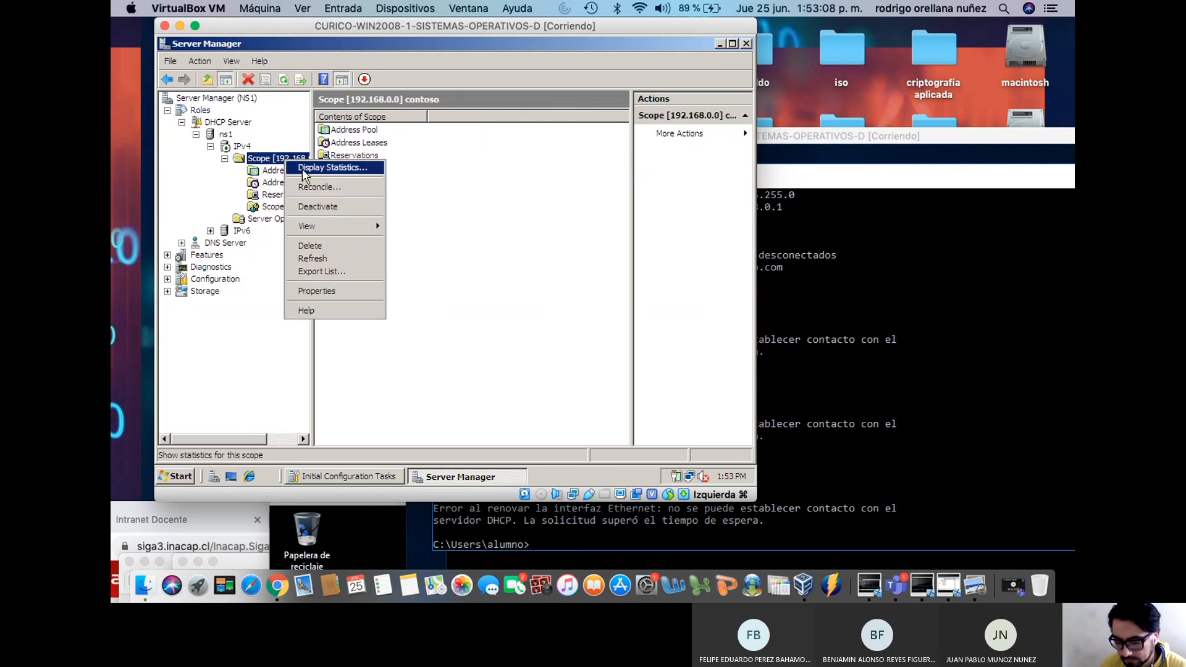
pyautogui.click(314, 186)
pyautogui.click(341, 312)
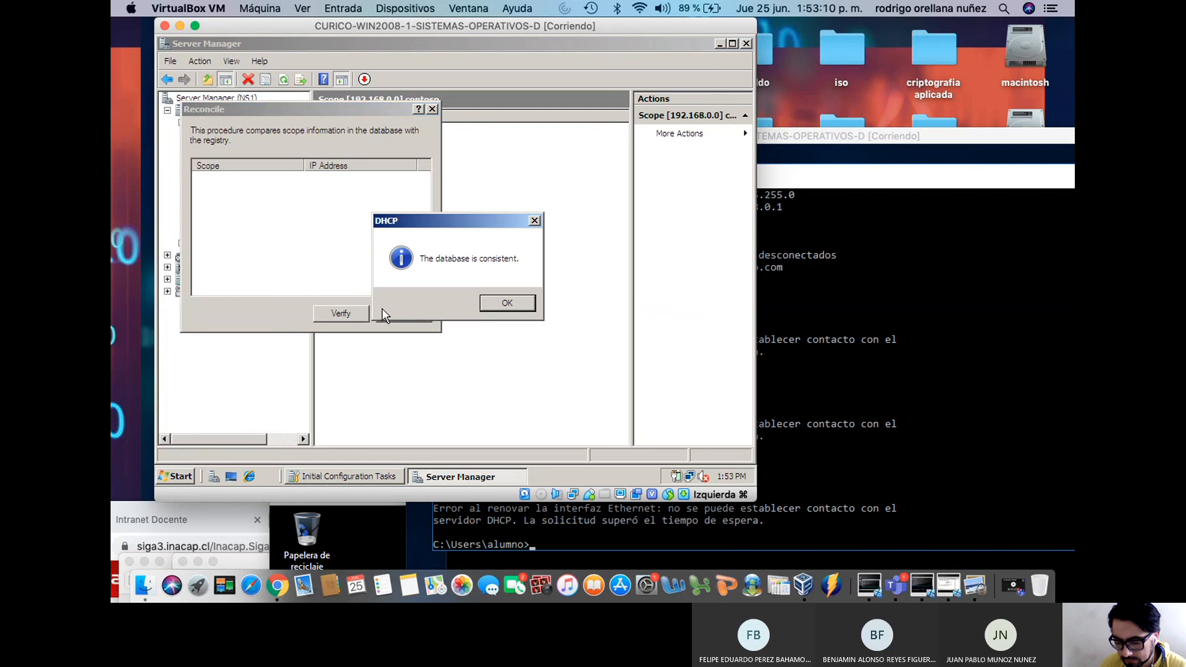
pyautogui.press('Return')
pyautogui.click(425, 313)
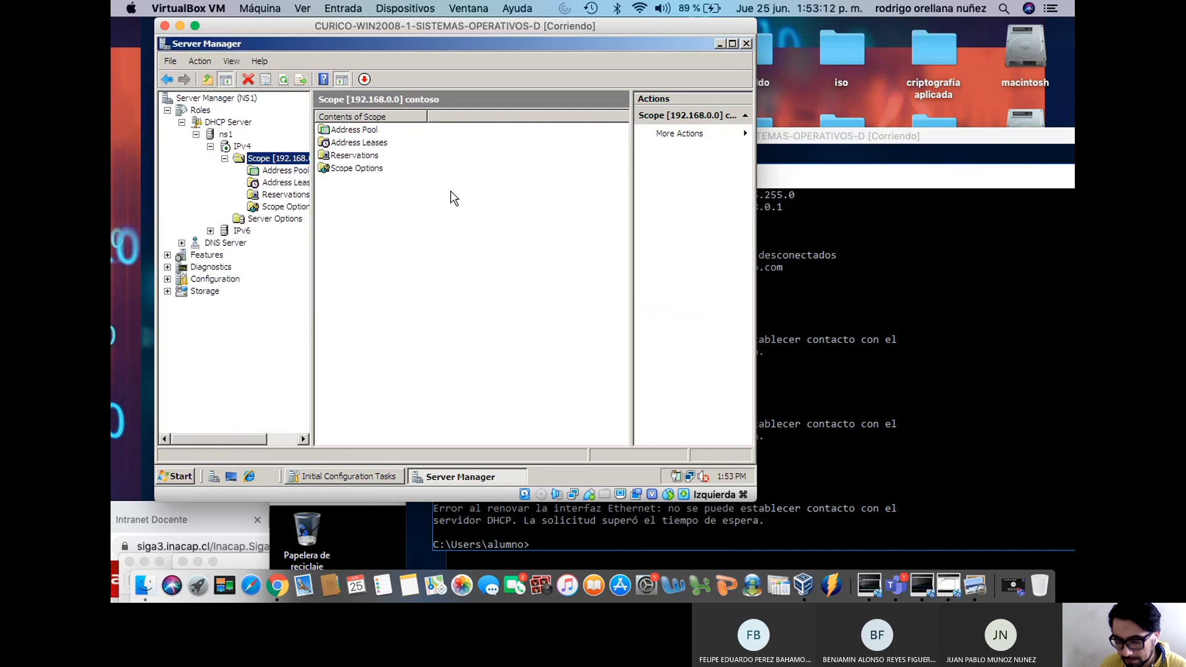
# Open Configure Options for the contoso scope's Scope Options
pyautogui.click(359, 138)
pyautogui.rightClick(358, 134)
pyautogui.click(369, 144)
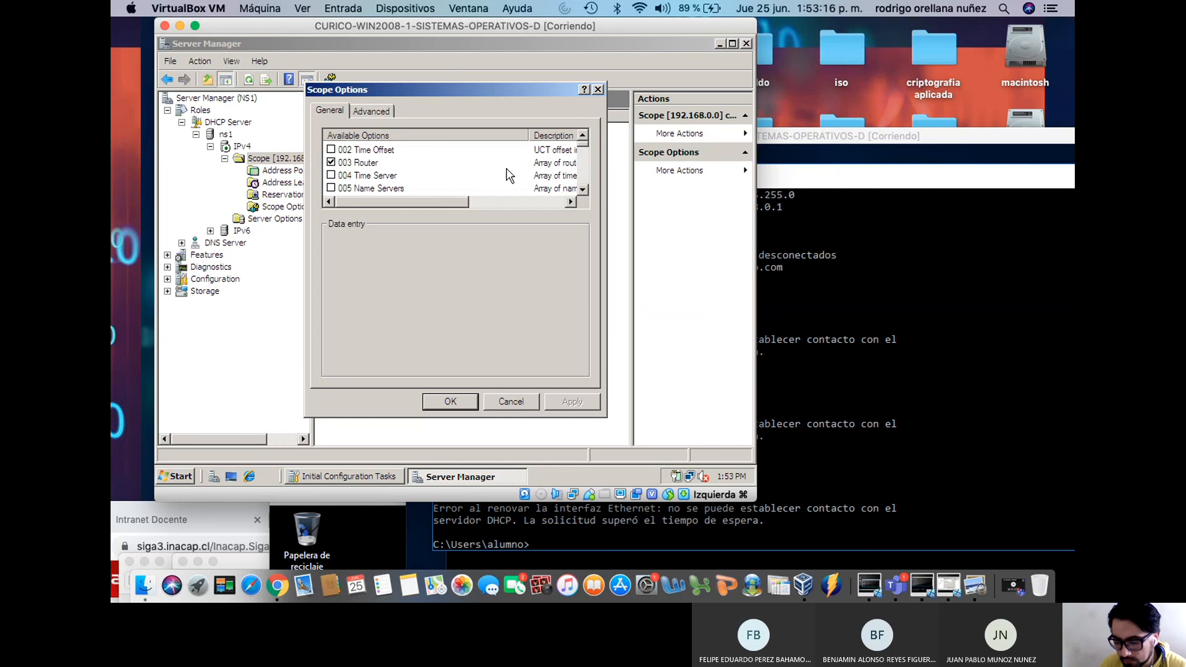
# Inspect the 003 Router and 006 DNS Servers option values
pyautogui.moveTo(447, 195); pyautogui.dragTo(354, 210)
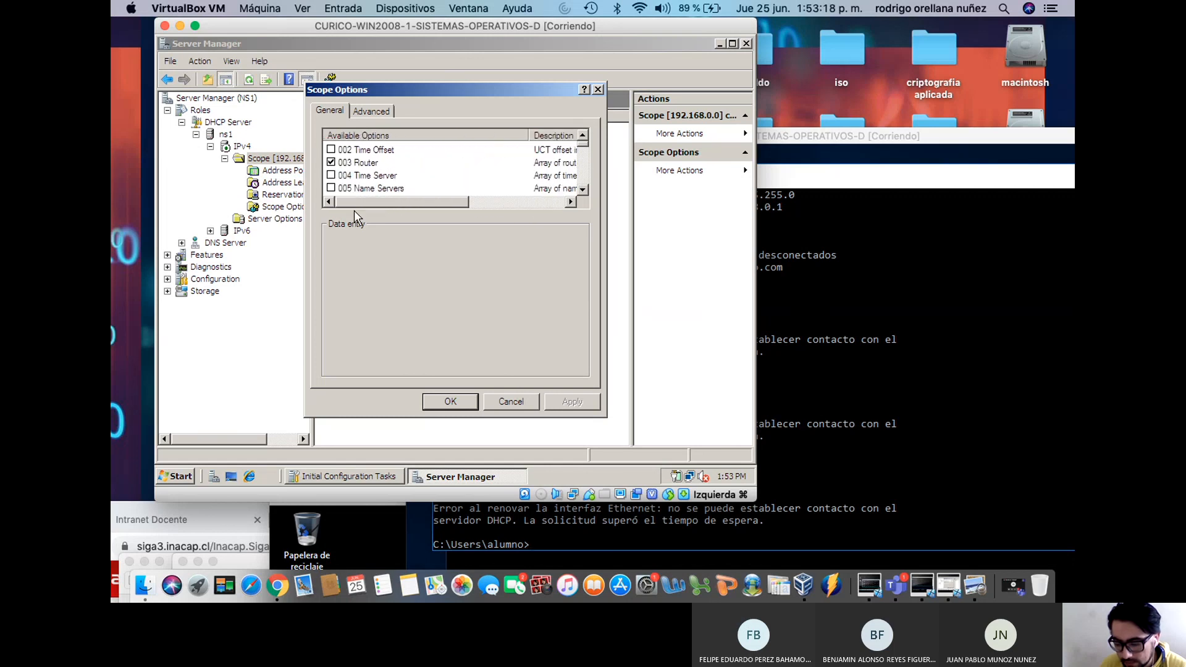
pyautogui.click(358, 163)
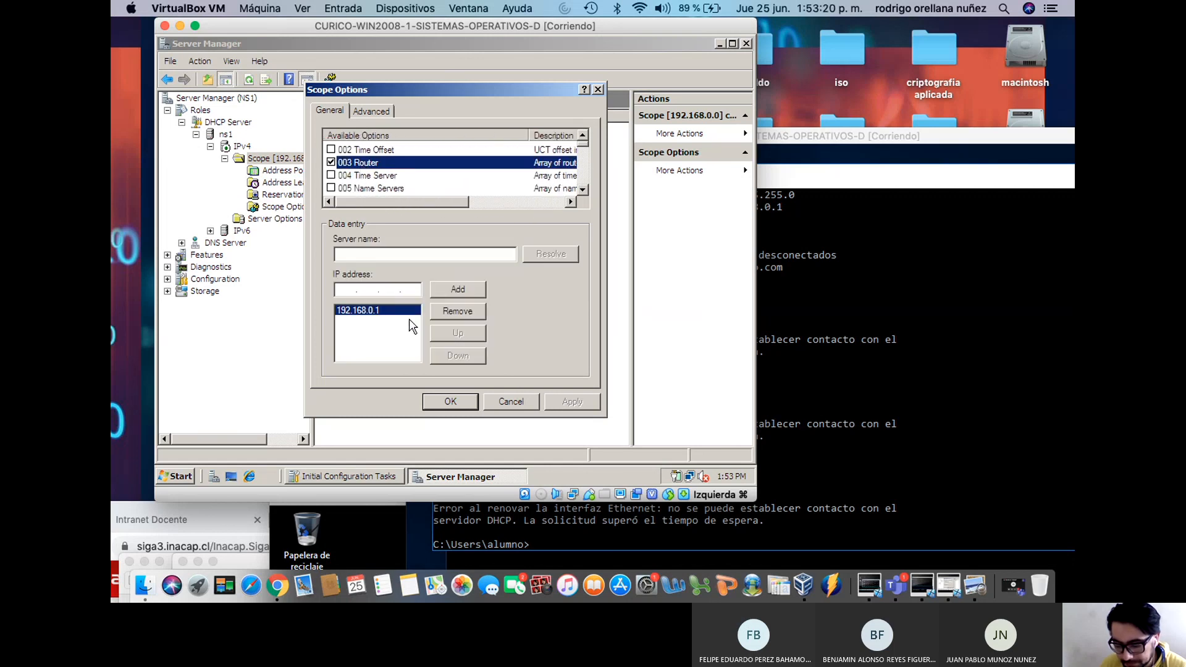
pyautogui.click(585, 189)
pyautogui.click(586, 189)
pyautogui.click(394, 175)
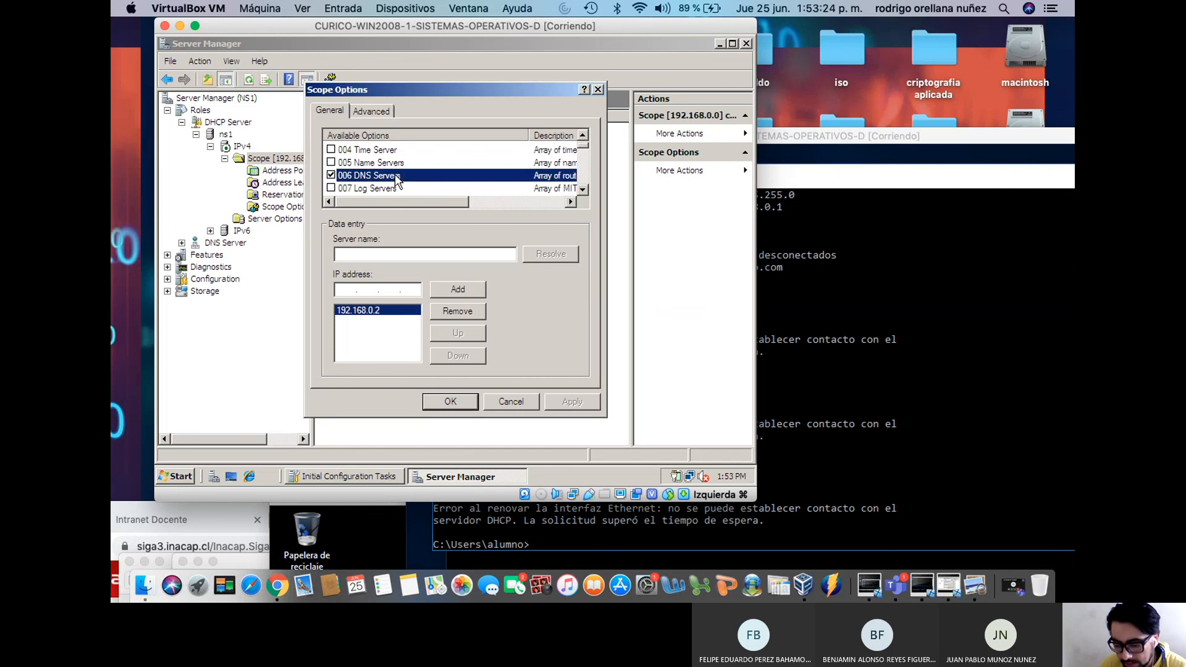
pyautogui.click(583, 190)
pyautogui.doubleClick(582, 189)
pyautogui.click(583, 190)
pyautogui.doubleClick(582, 189)
pyautogui.click(583, 190)
pyautogui.doubleClick(583, 190)
pyautogui.click(582, 189)
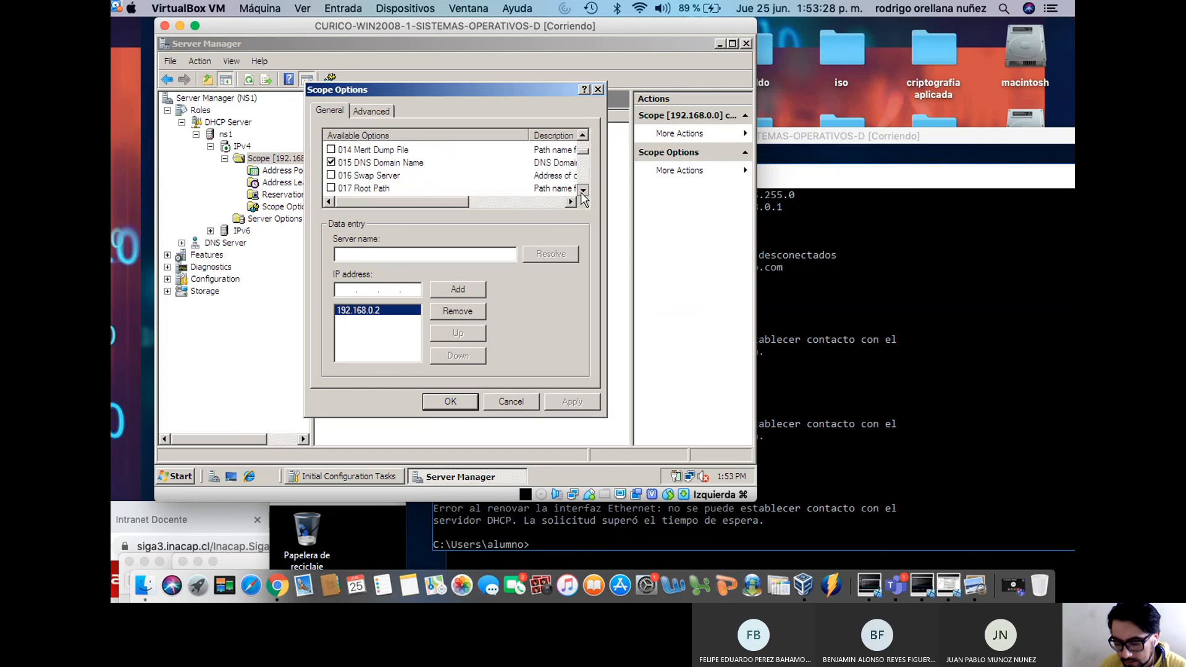
# Inspect the 015 DNS Domain Name option value
pyautogui.click(420, 165)
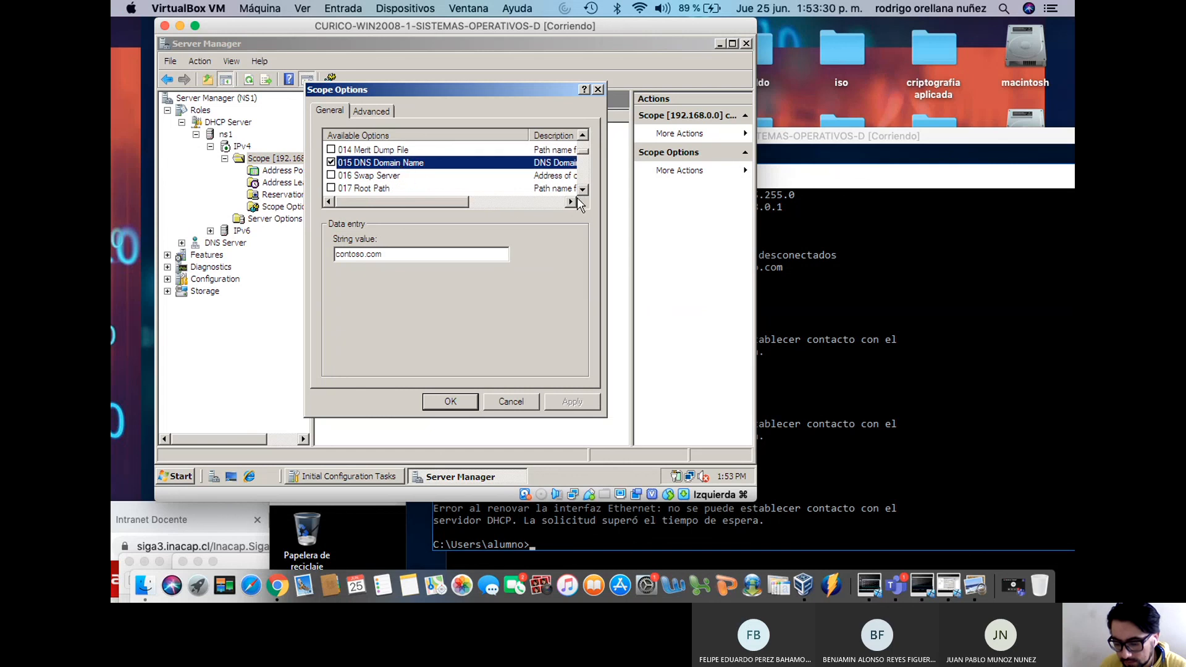
pyautogui.click(582, 190)
pyautogui.doubleClick(582, 190)
pyautogui.click(583, 190)
pyautogui.doubleClick(583, 190)
pyautogui.click(583, 189)
pyautogui.doubleClick(583, 189)
pyautogui.click(582, 189)
pyautogui.doubleClick(583, 189)
pyautogui.click(582, 189)
pyautogui.doubleClick(582, 189)
pyautogui.click(583, 190)
pyautogui.click(583, 190)
pyautogui.doubleClick(583, 189)
pyautogui.click(582, 190)
pyautogui.doubleClick(583, 190)
pyautogui.click(583, 135)
pyautogui.doubleClick(583, 135)
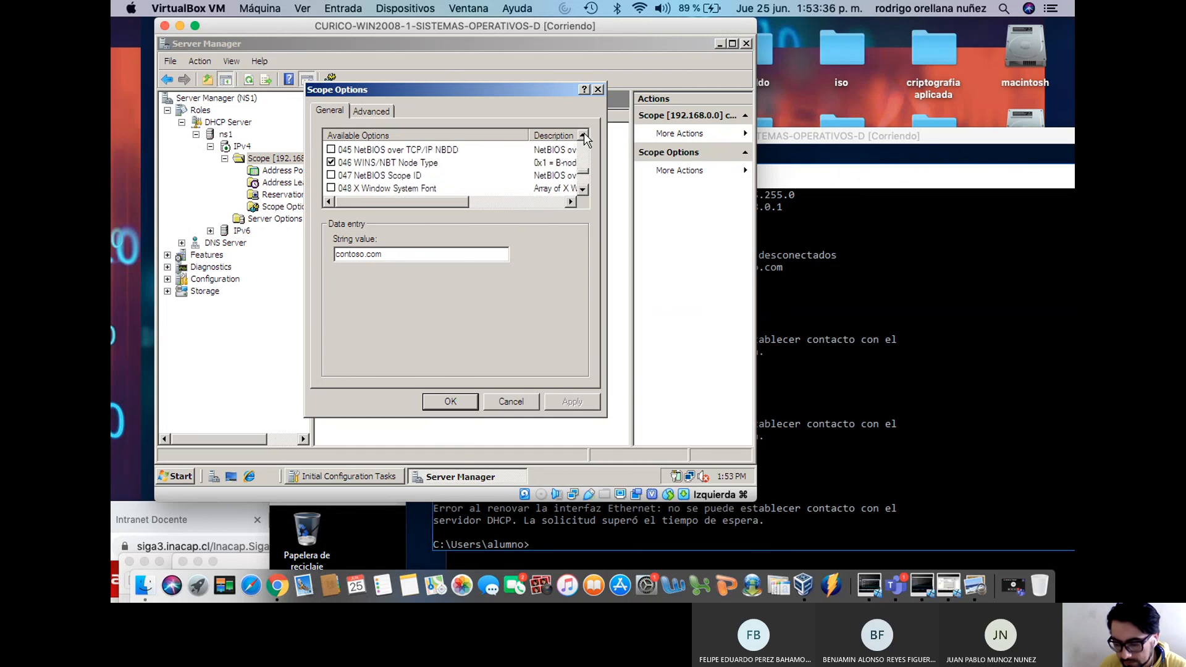
# Inspect the 046 WINS/NBT Node Type option value
pyautogui.click(424, 167)
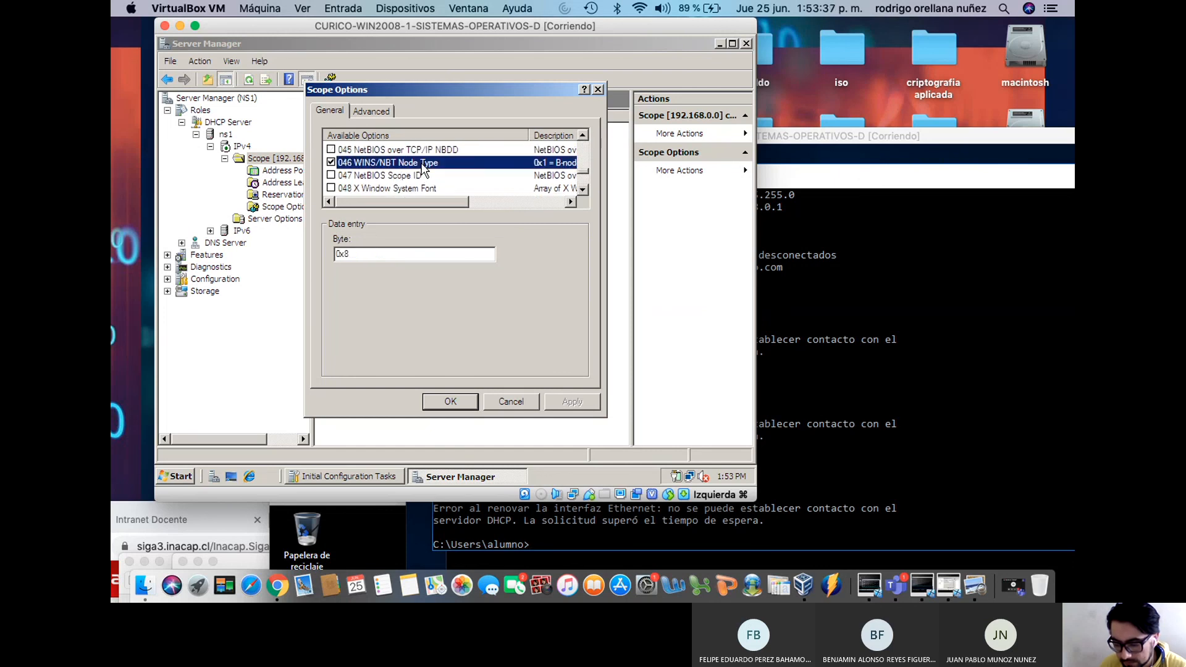
pyautogui.click(583, 189)
pyautogui.doubleClick(582, 190)
pyautogui.doubleClick(582, 190)
pyautogui.doubleClick(583, 190)
pyautogui.click(581, 189)
pyautogui.doubleClick(582, 189)
pyautogui.doubleClick(582, 189)
pyautogui.doubleClick(581, 189)
pyautogui.click(581, 189)
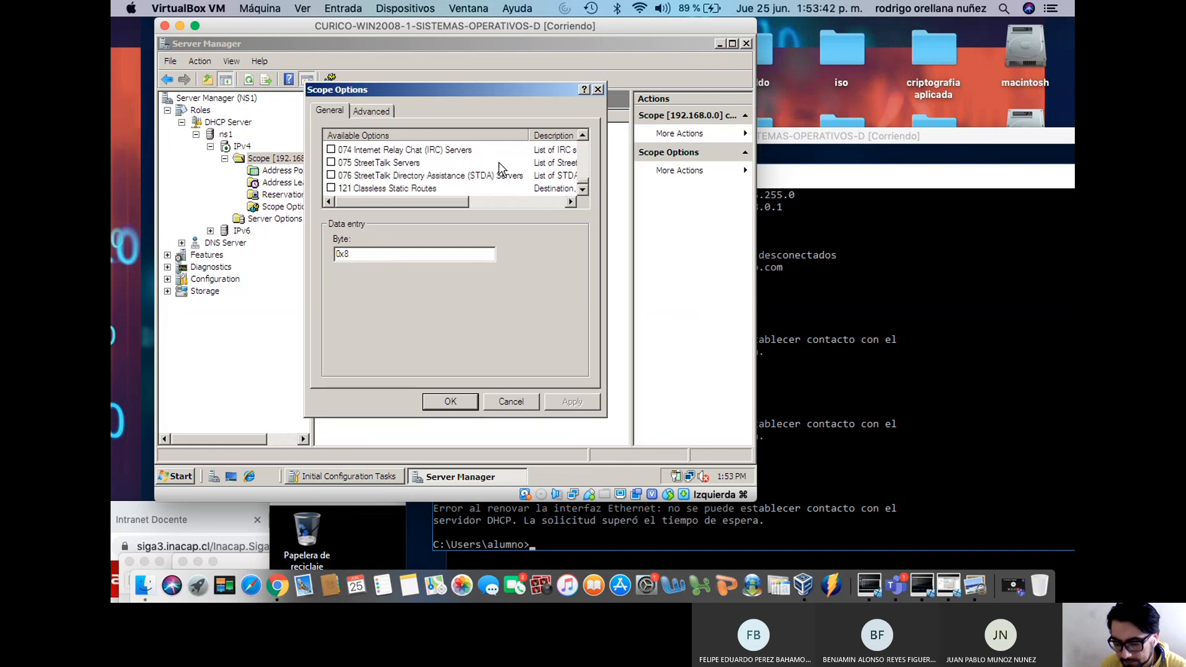
# Check the Advanced settings, cancel without changes, and bring the CURICO-WIN10 client VM forward
pyautogui.click(373, 112)
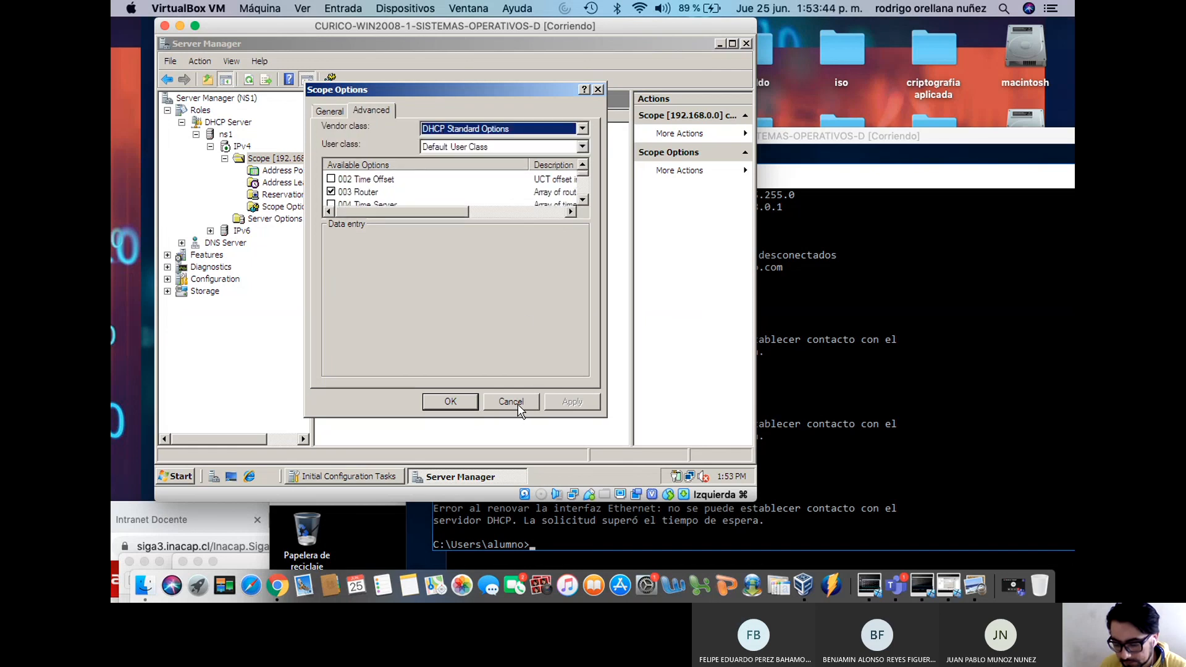
pyautogui.click(450, 401)
pyautogui.click(279, 183)
pyautogui.click(281, 171)
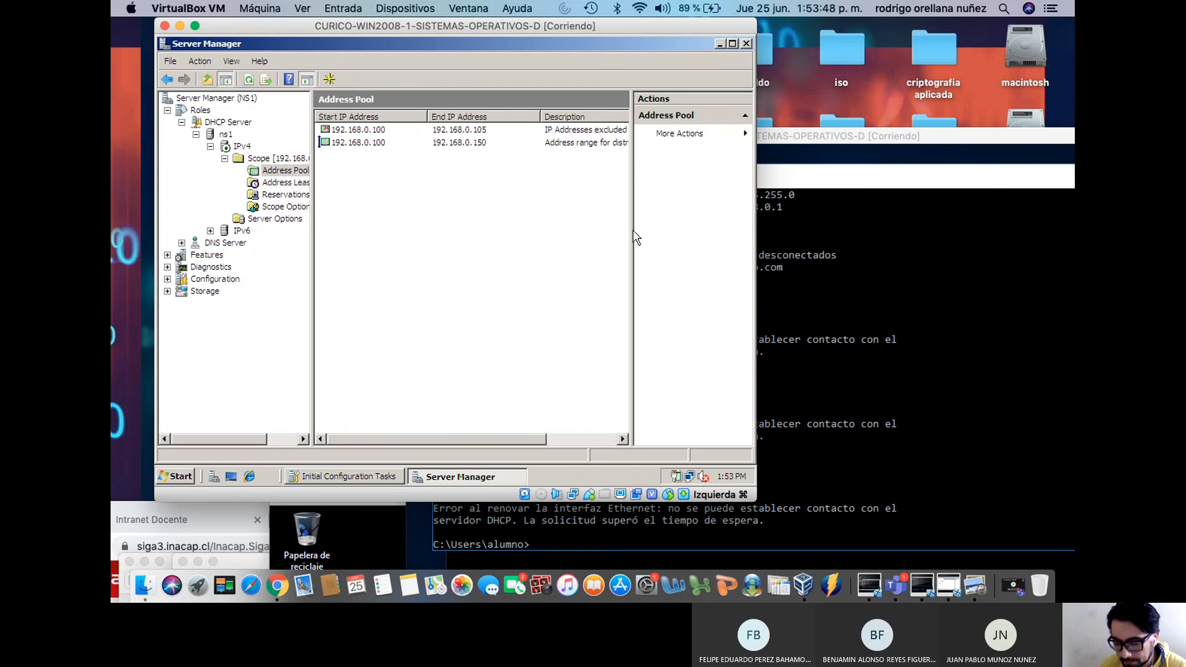
pyautogui.click(797, 290)
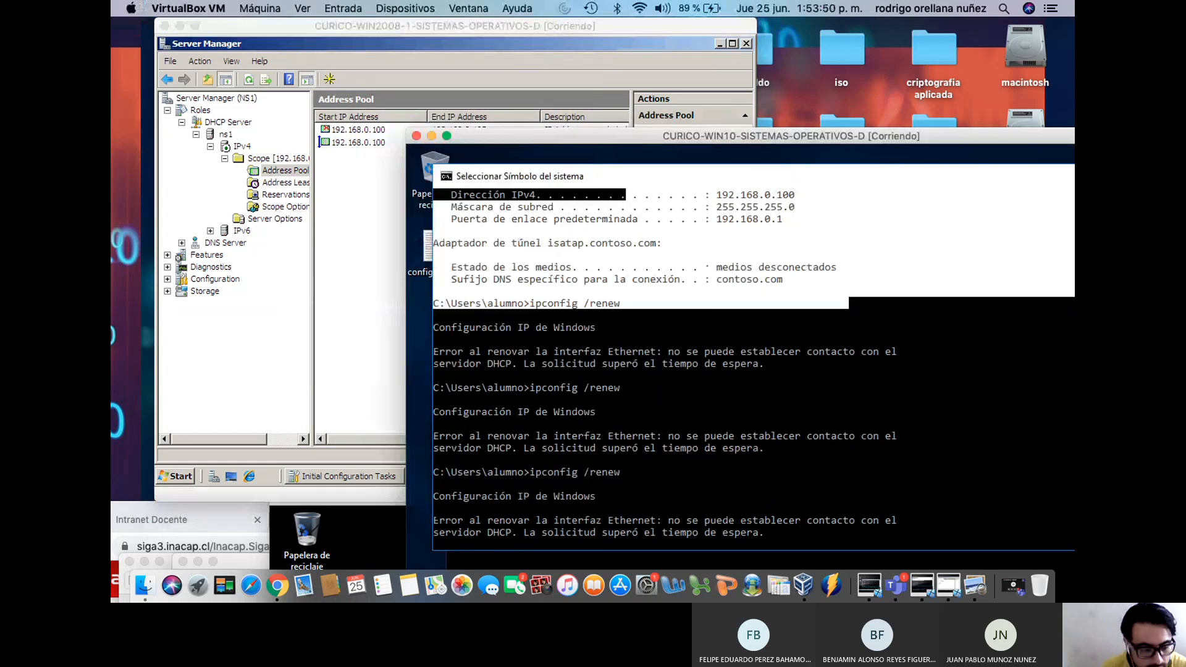